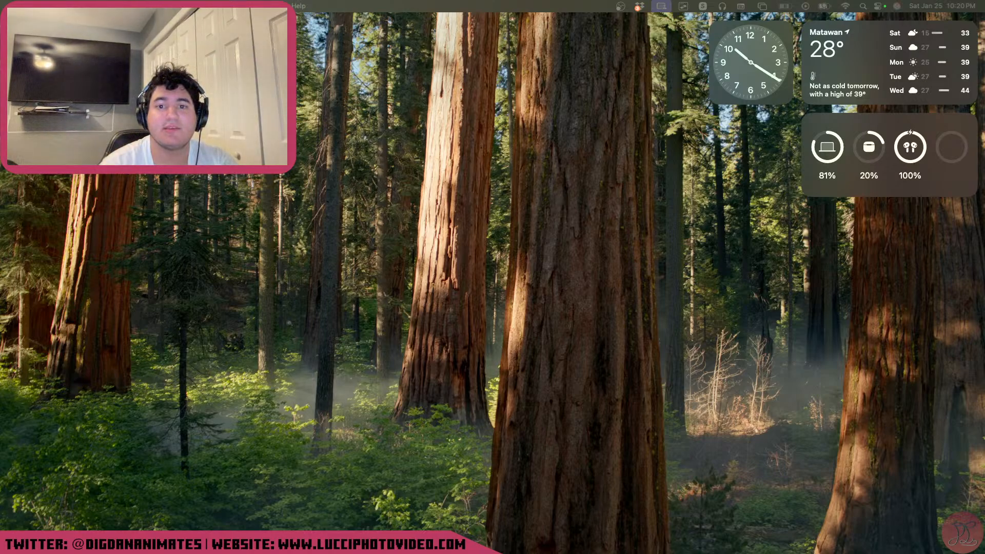
# Bring up the browser and open the product page of A Simpler Minecraft Player Rig
pyautogui.moveTo(984, 185); pyautogui.dragTo(476, 7)
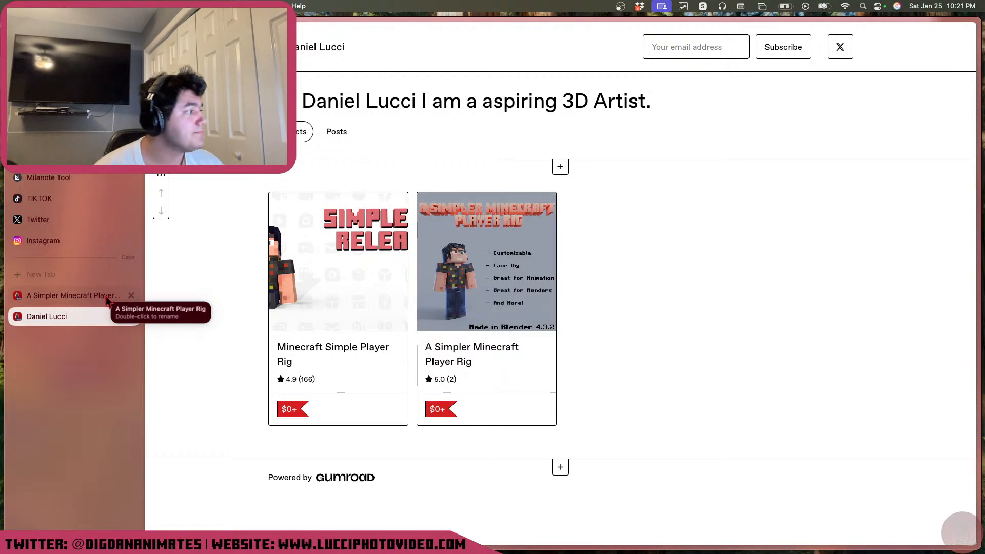
pyautogui.click(104, 302)
pyautogui.scroll(10, 343, 313)
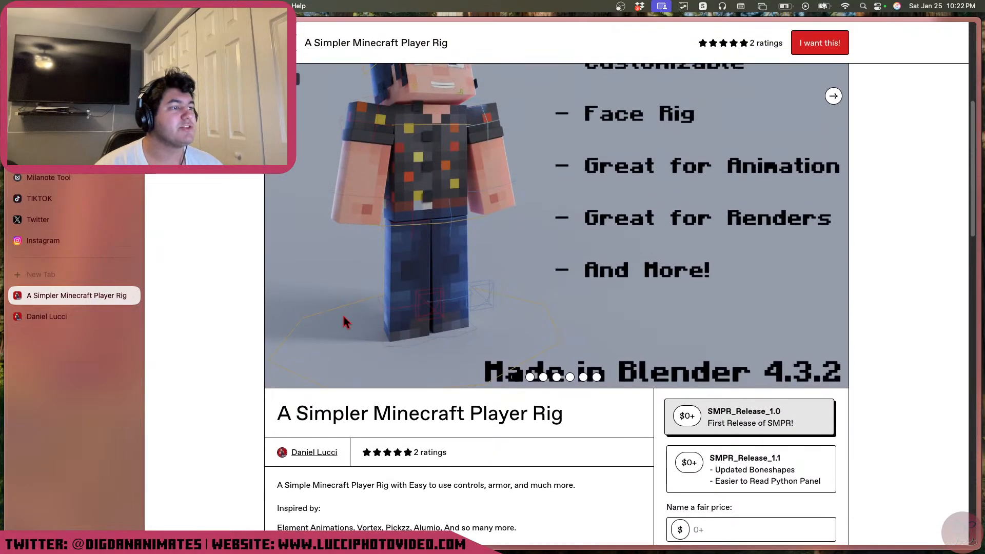
pyautogui.scroll(2, 343, 316)
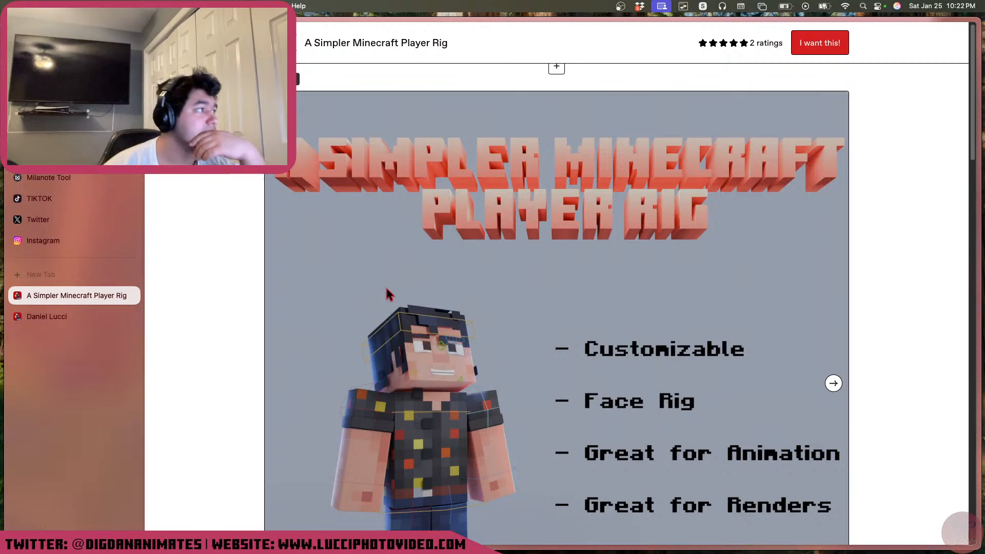
pyautogui.scroll(-5, 386, 287)
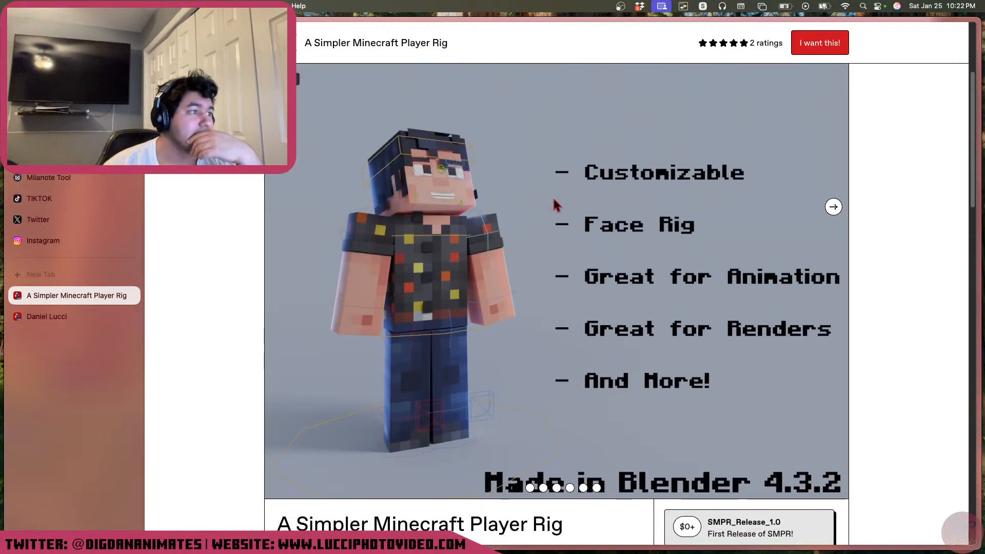
pyautogui.scroll(-2, 650, 171)
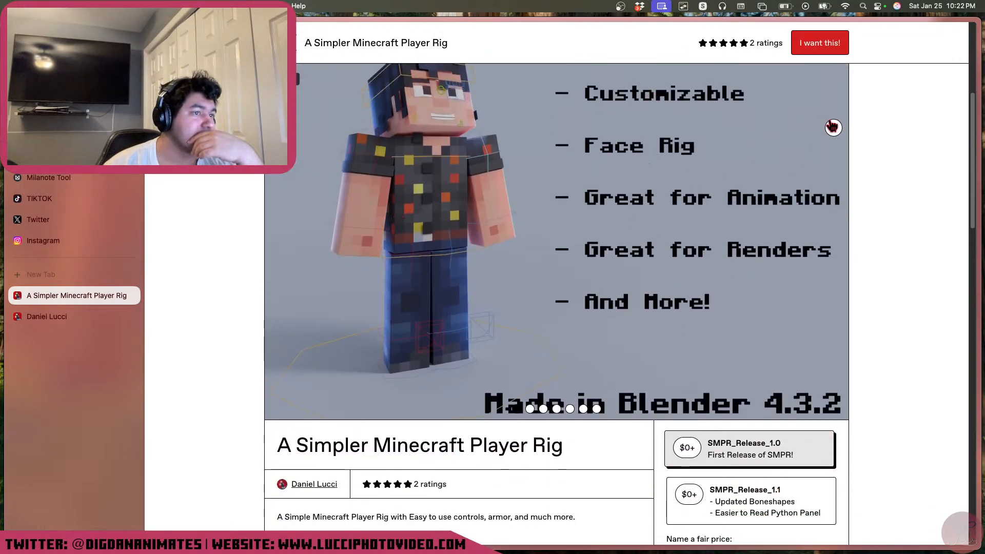
# Browse the product's preview images and return to the first one
pyautogui.click(834, 128)
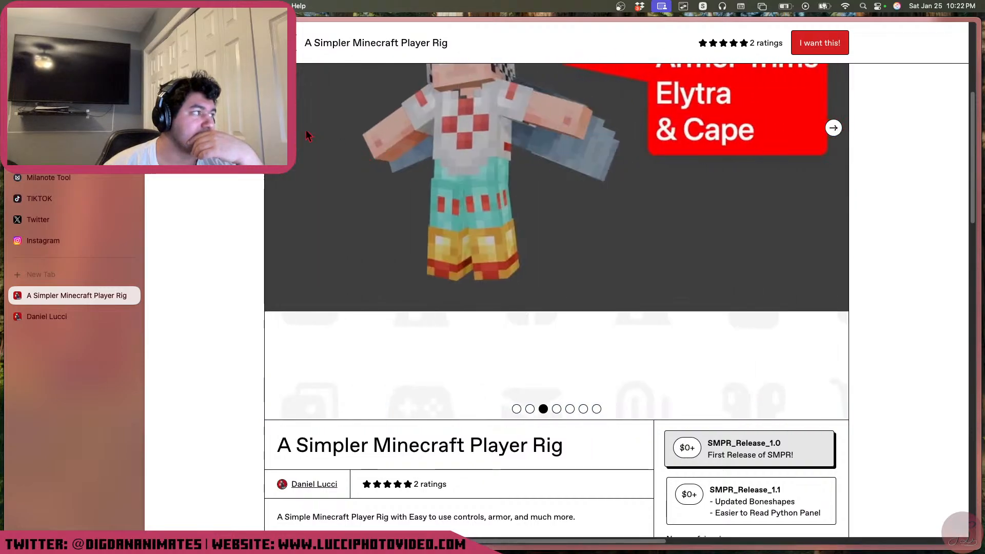
pyautogui.click(280, 128)
pyautogui.click(280, 128)
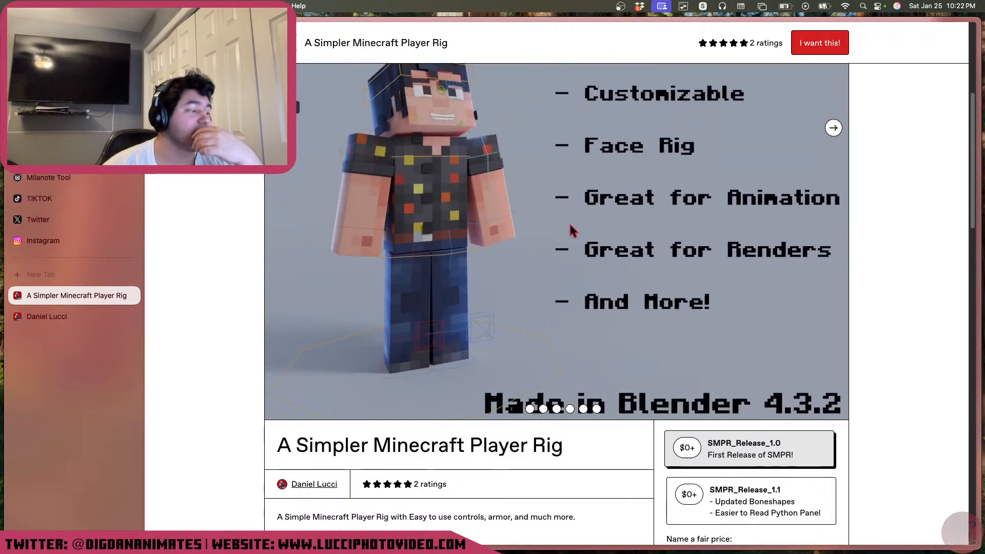
pyautogui.scroll(-5, 574, 236)
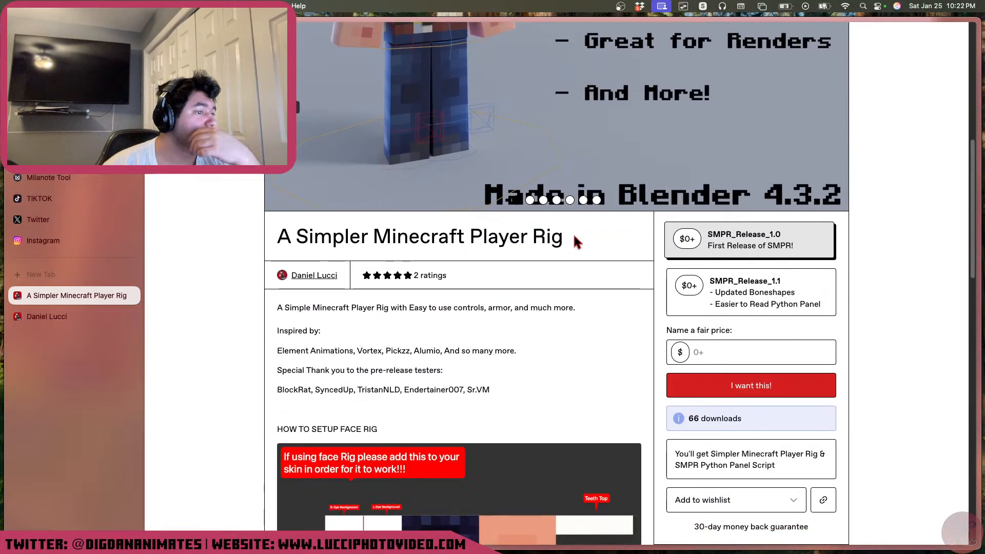
# Select the SMPR_Release_1.1 version and review the page's face rig, skin change and materials instructions
pyautogui.click(824, 284)
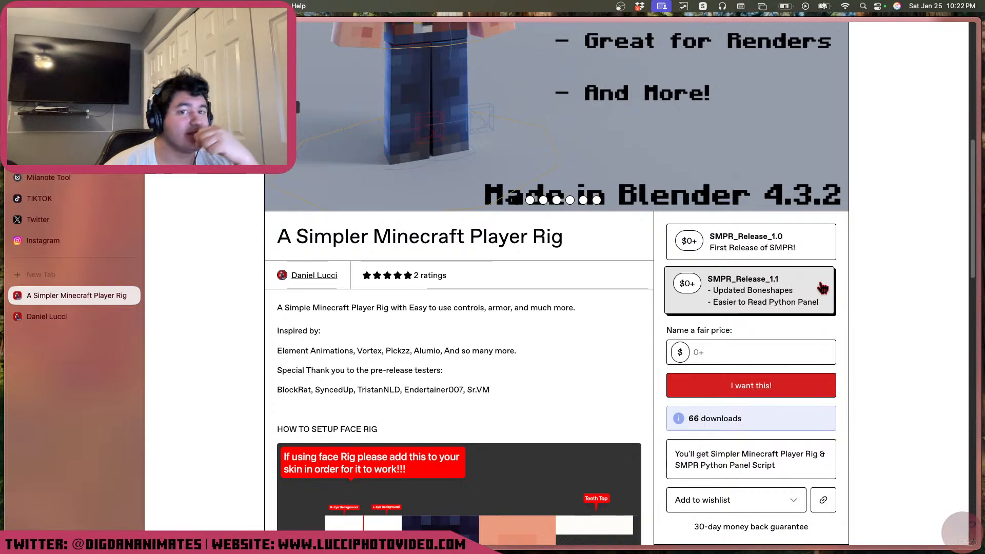
pyautogui.scroll(-8, 624, 331)
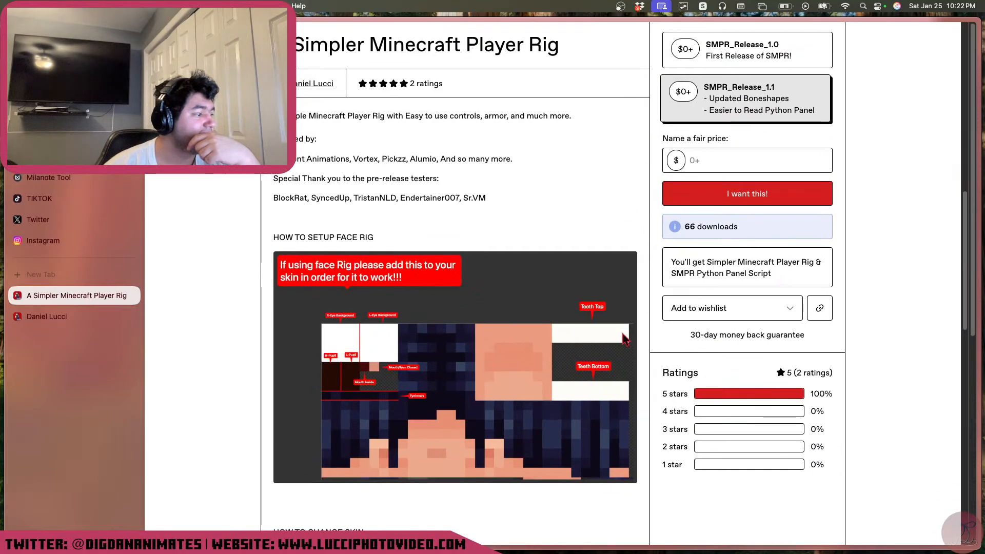
pyautogui.scroll(-10, 621, 332)
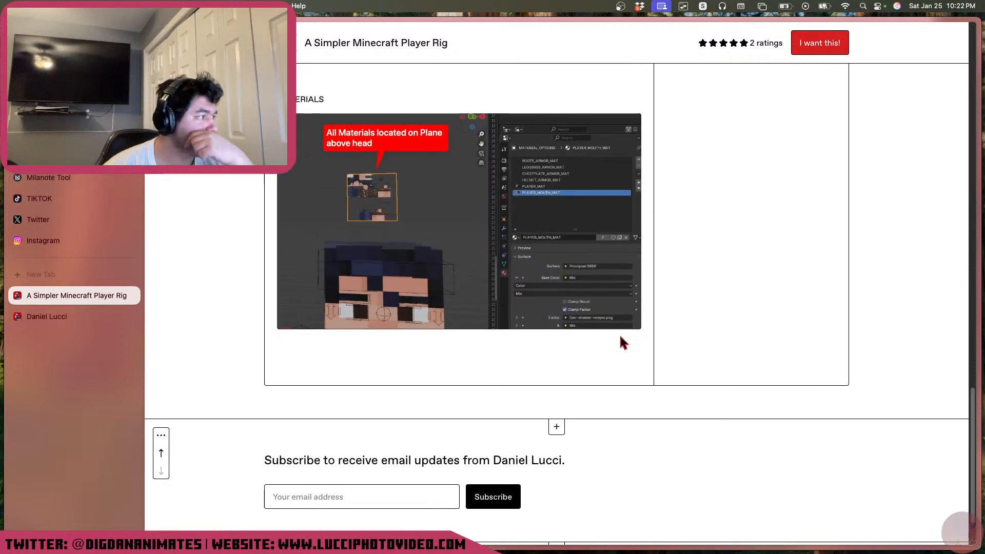
pyautogui.scroll(8, 620, 337)
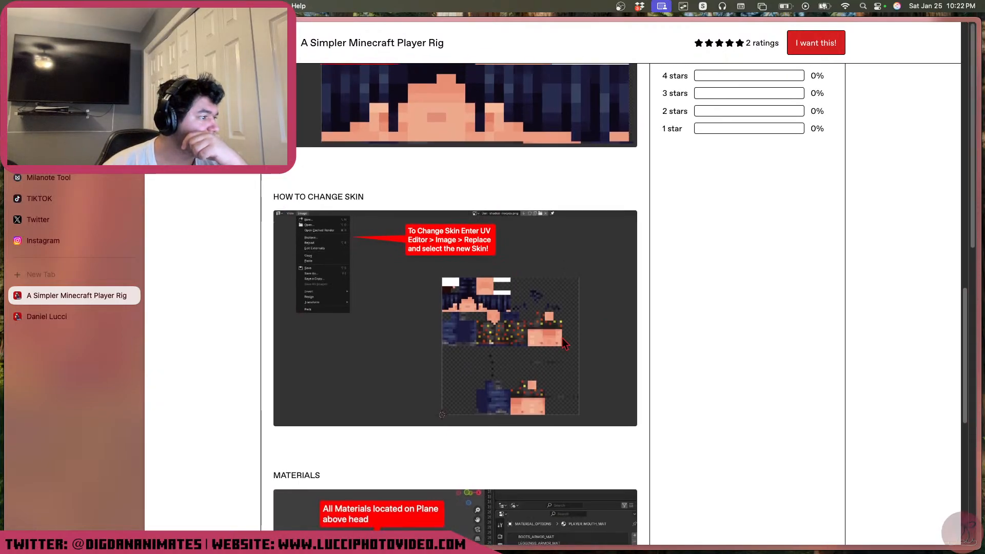
pyautogui.scroll(6, 545, 364)
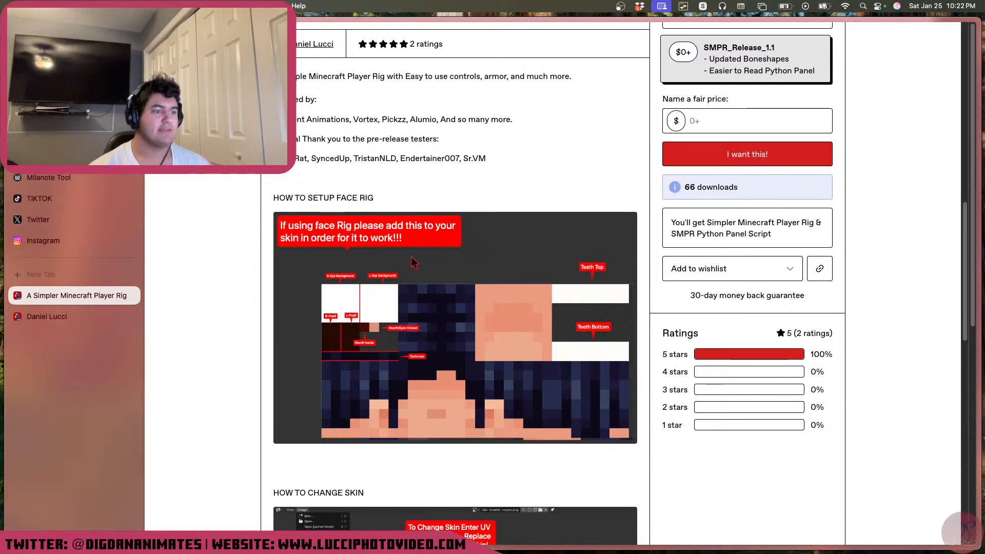
pyautogui.scroll(-8, 471, 235)
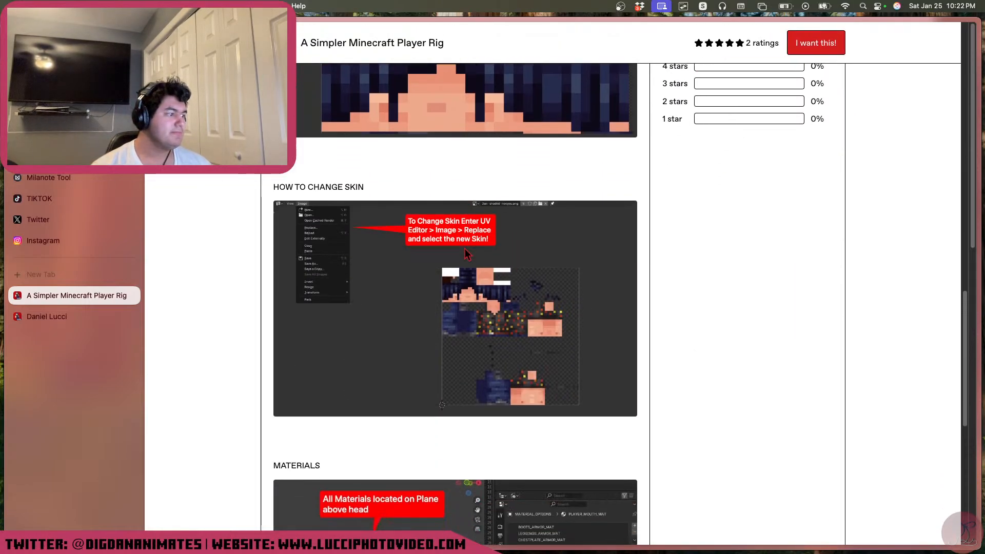
pyautogui.scroll(-4, 468, 262)
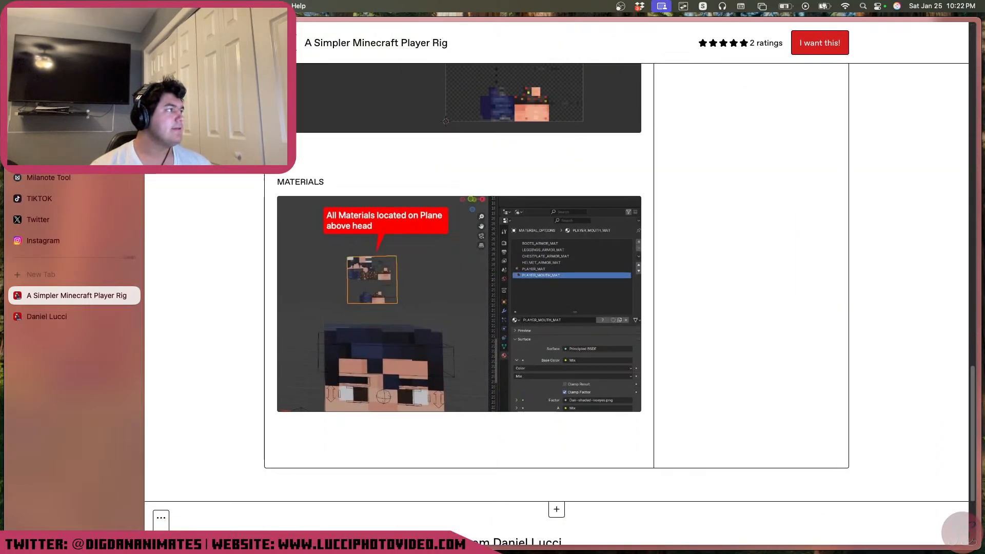
# Switch to Blender and open the recent file SMPR_RELEASE_V1_1
pyautogui.press('F11')
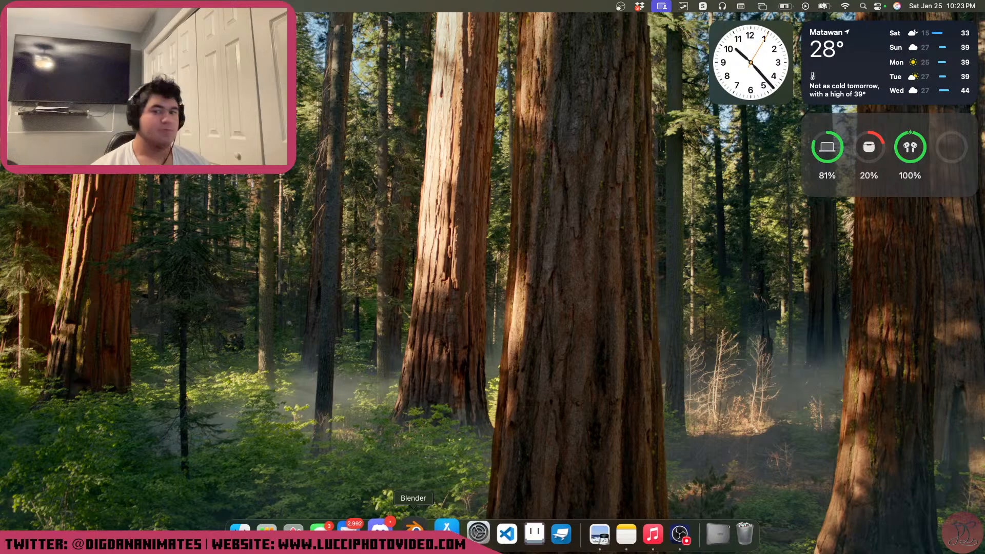
pyautogui.click(414, 534)
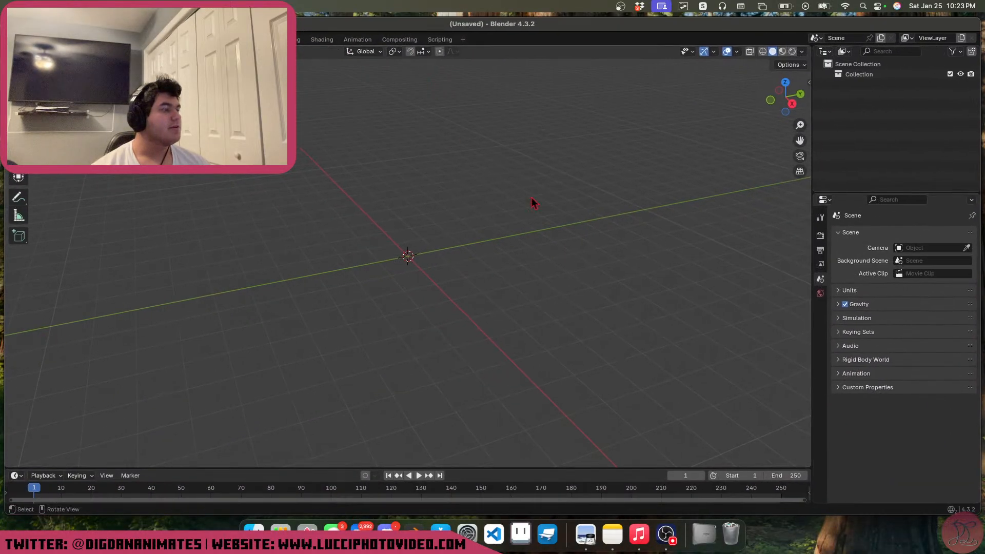
pyautogui.click(27, 39)
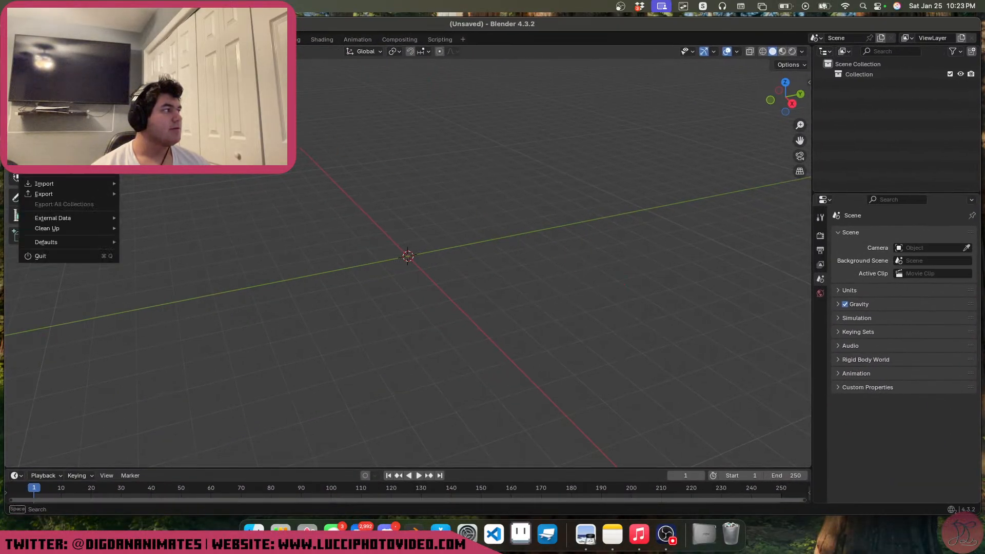
pyautogui.moveTo(52, 70)
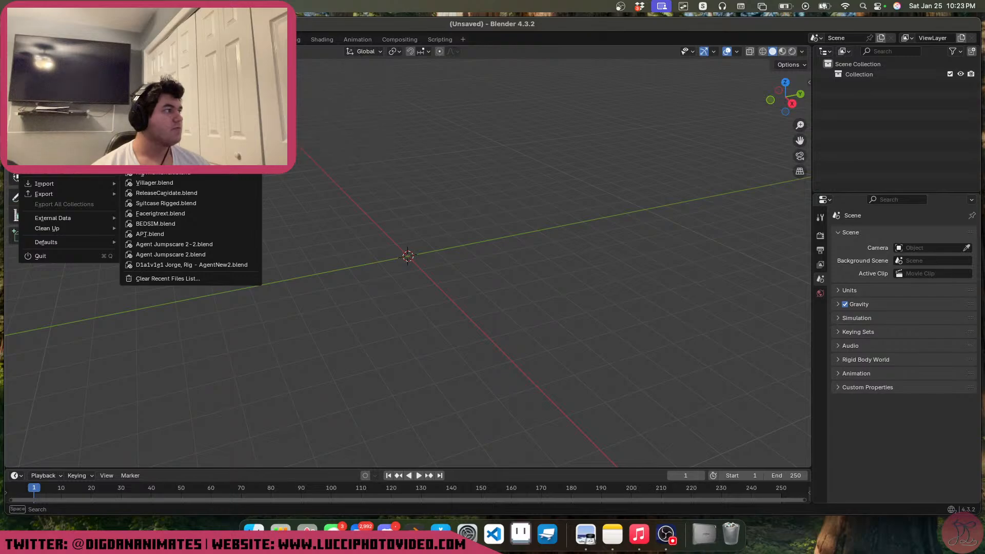
pyautogui.click(164, 72)
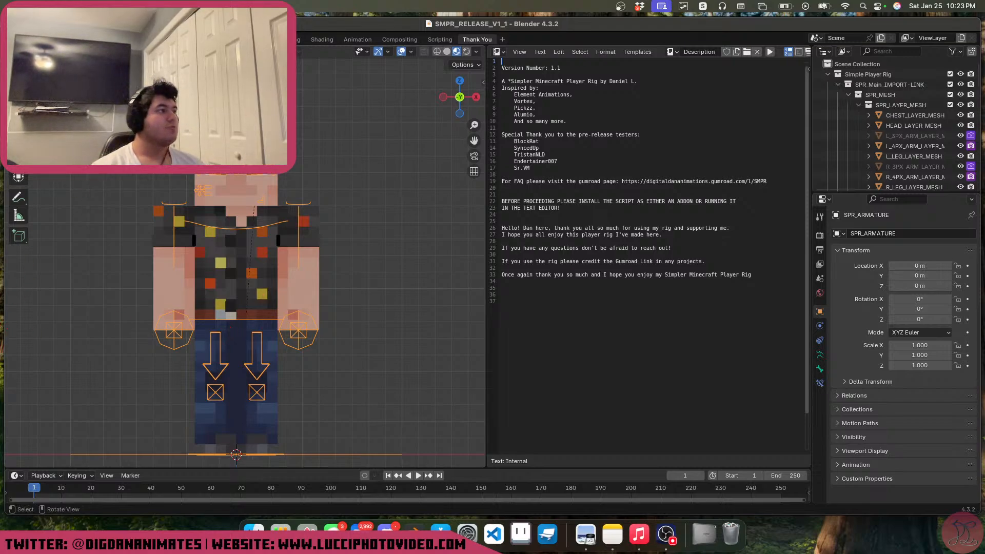
# Switch to the Layout workspace and display the rig's SPR PANEL settings beside the 3D view
pyautogui.click(176, 39)
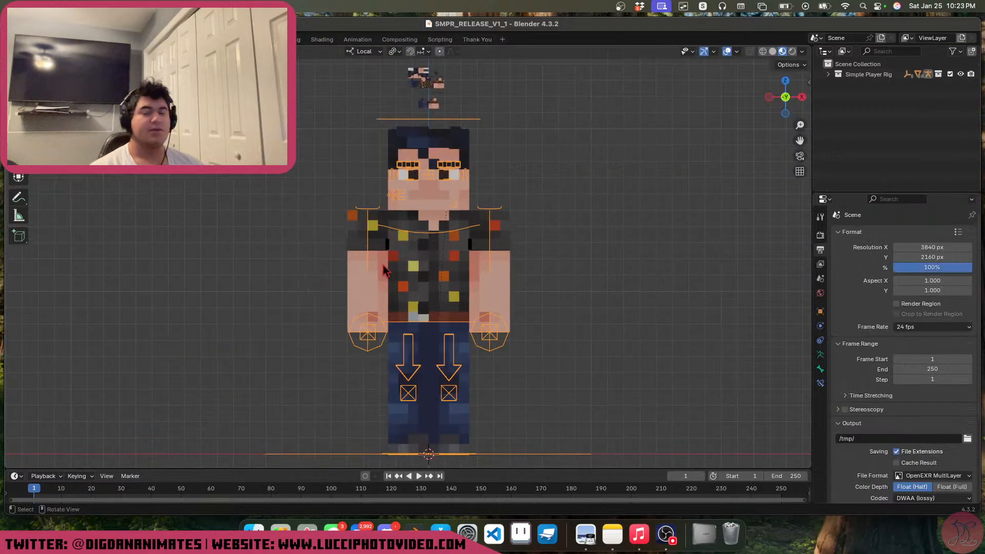
pyautogui.moveTo(444, 259); pyautogui.dragTo(481, 302, button='middle')
pyautogui.scroll(-3, 473, 270)
pyautogui.scroll(2, 442, 296)
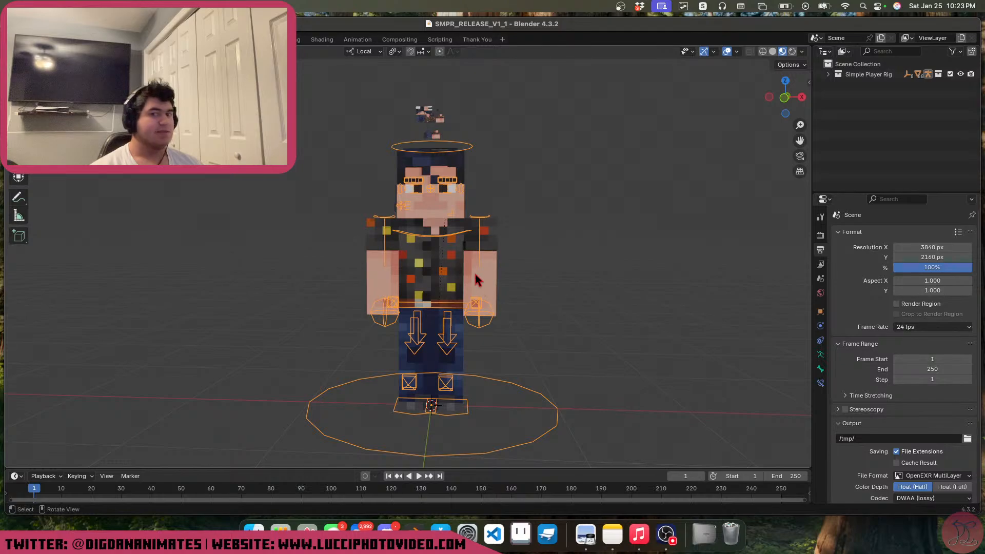
pyautogui.moveTo(468, 264); pyautogui.dragTo(482, 265, button='middle')
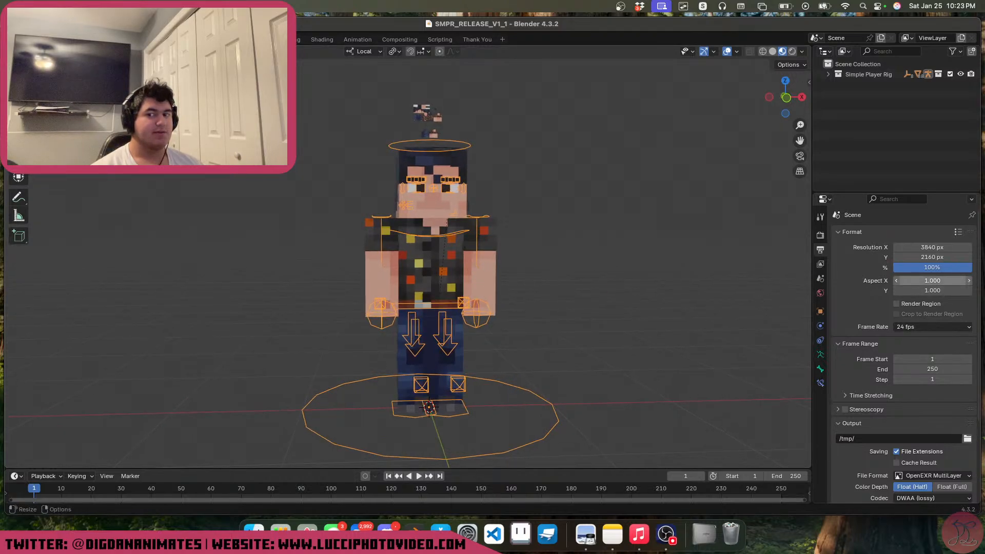
pyautogui.moveTo(378, 275); pyautogui.dragTo(417, 283, button='middle')
pyautogui.press('n')
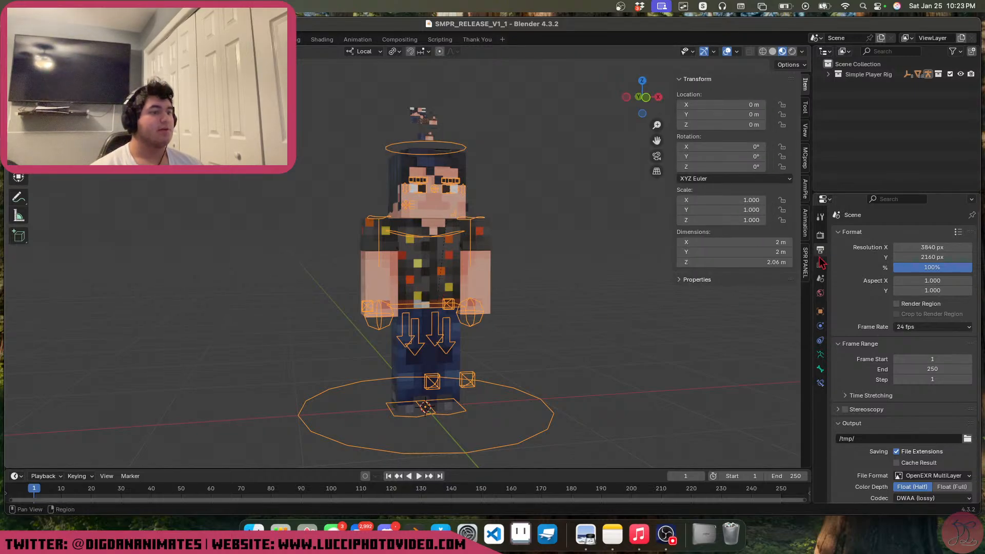
pyautogui.click(806, 270)
pyautogui.scroll(-2, 744, 298)
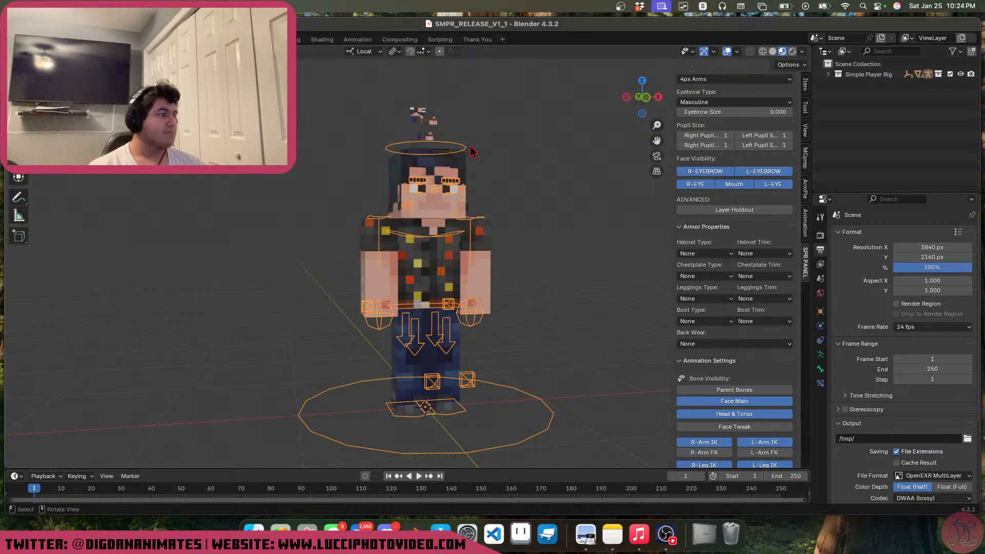
# Put the player rig's armature into Pose Mode
pyautogui.moveTo(472, 152); pyautogui.dragTo(459, 160, button='middle')
pyautogui.scroll(-2, 458, 213)
pyautogui.moveTo(424, 267); pyautogui.dragTo(409, 249, button='middle')
pyautogui.scroll(2, 442, 279)
pyautogui.hotkey('ctrl', 'Tab')
pyautogui.moveTo(421, 316); pyautogui.dragTo(419, 298, button='middle')
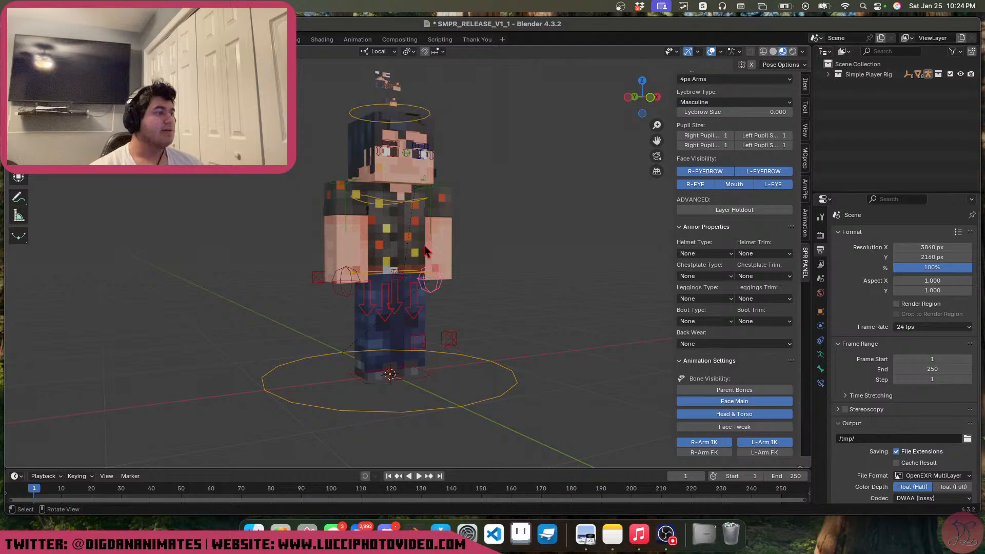
pyautogui.click(414, 209)
pyautogui.press('r')
pyautogui.rightClick(497, 255)
# Select the control bone at the character's waist
pyautogui.click(409, 271)
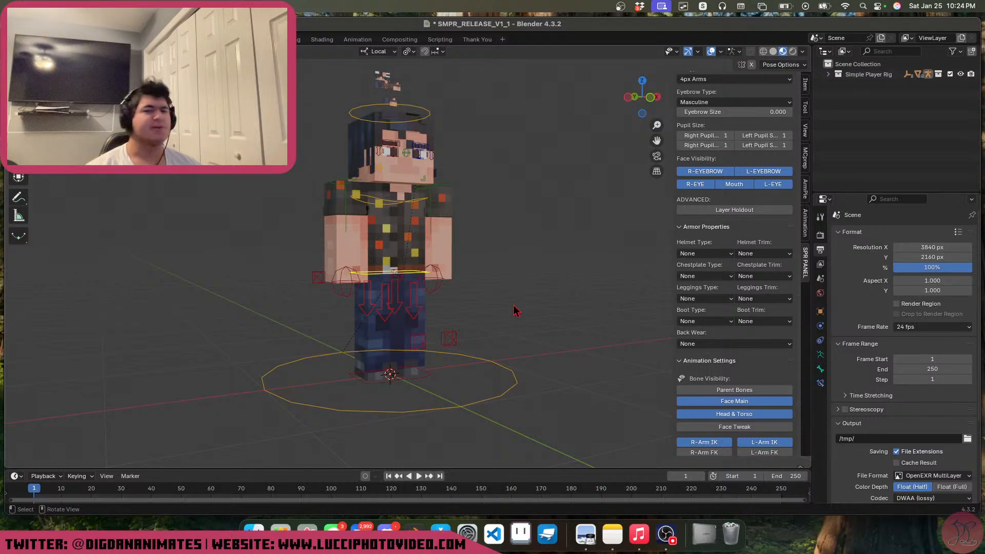
pyautogui.moveTo(417, 224); pyautogui.dragTo(439, 229, button='middle')
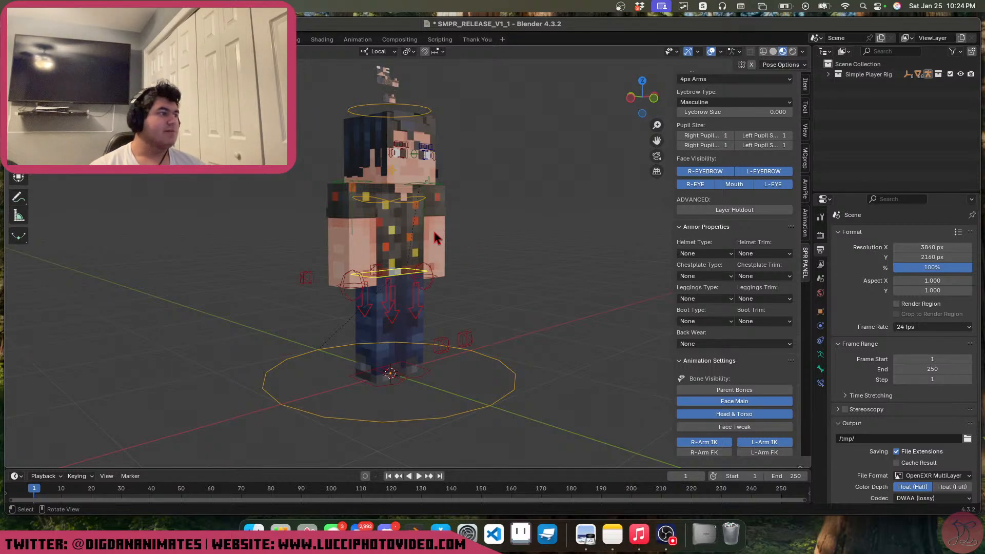
pyautogui.moveTo(436, 237); pyautogui.dragTo(404, 271, button='middle')
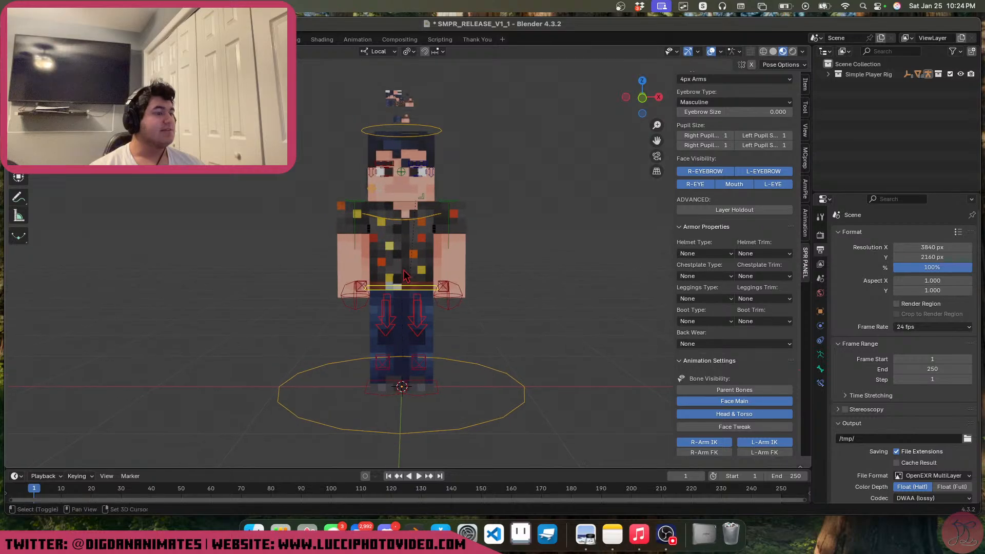
# Collapse the Character Settings and Armor Properties sections, leaving Animation Settings expanded
pyautogui.scroll(-8, 716, 349)
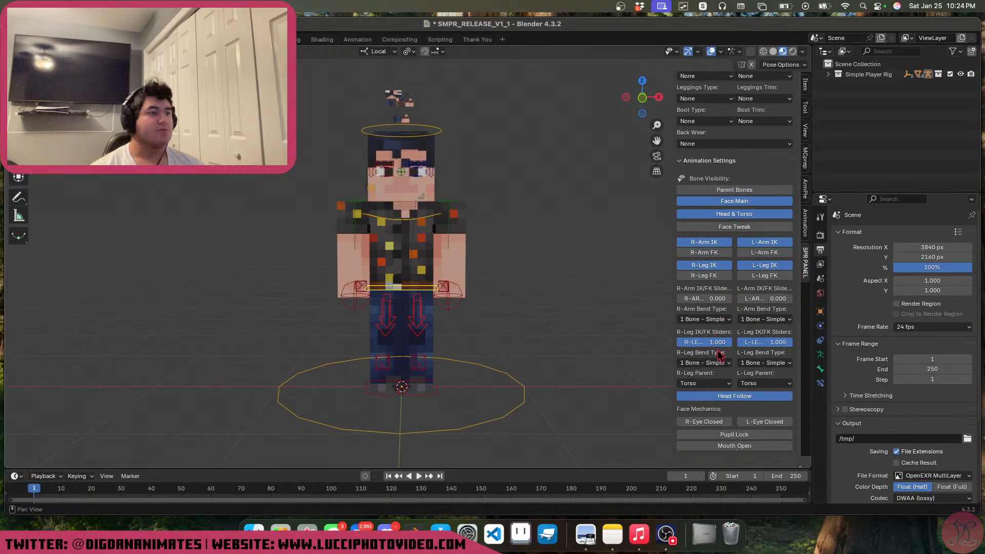
pyautogui.scroll(6, 720, 354)
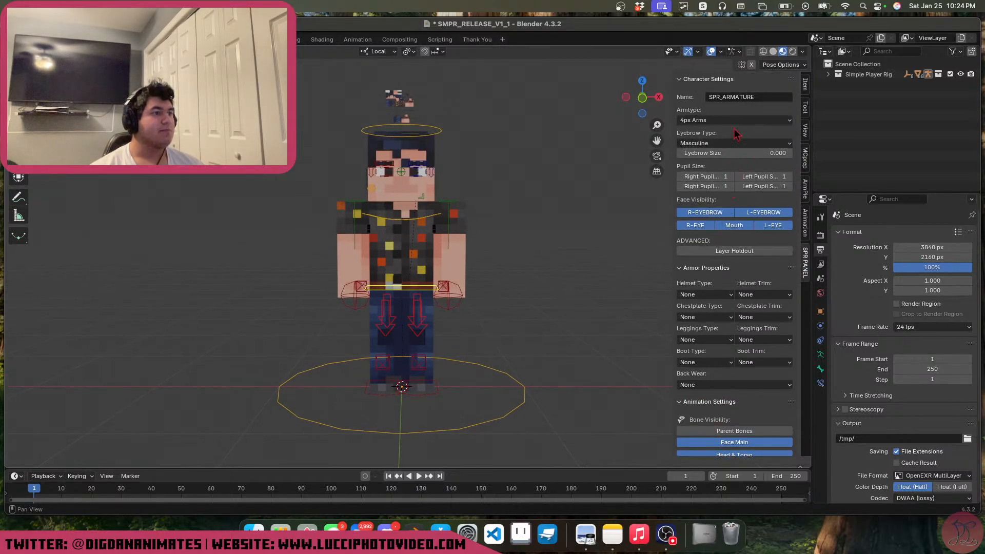
pyautogui.click(738, 96)
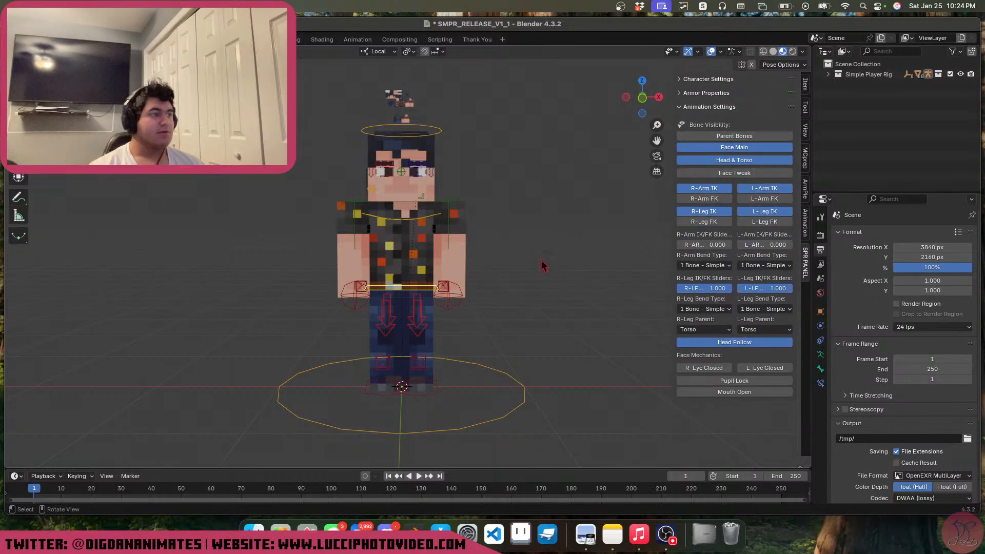
# Show and hide again the right and left arm FK bones under Bone Visibility
pyautogui.moveTo(445, 281); pyautogui.dragTo(437, 291, button='middle')
pyautogui.scroll(3, 441, 287)
pyautogui.scroll(-2, 464, 283)
pyautogui.click(701, 201)
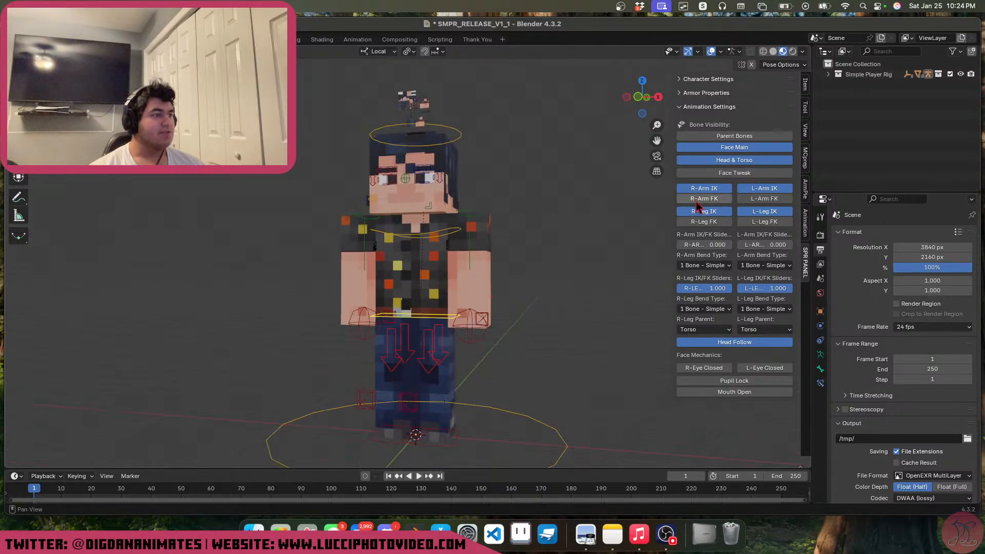
pyautogui.click(702, 201)
pyautogui.click(763, 201)
pyautogui.click(764, 199)
# Hide the left and right arm IK bones and make them visible again
pyautogui.click(768, 190)
pyautogui.click(712, 191)
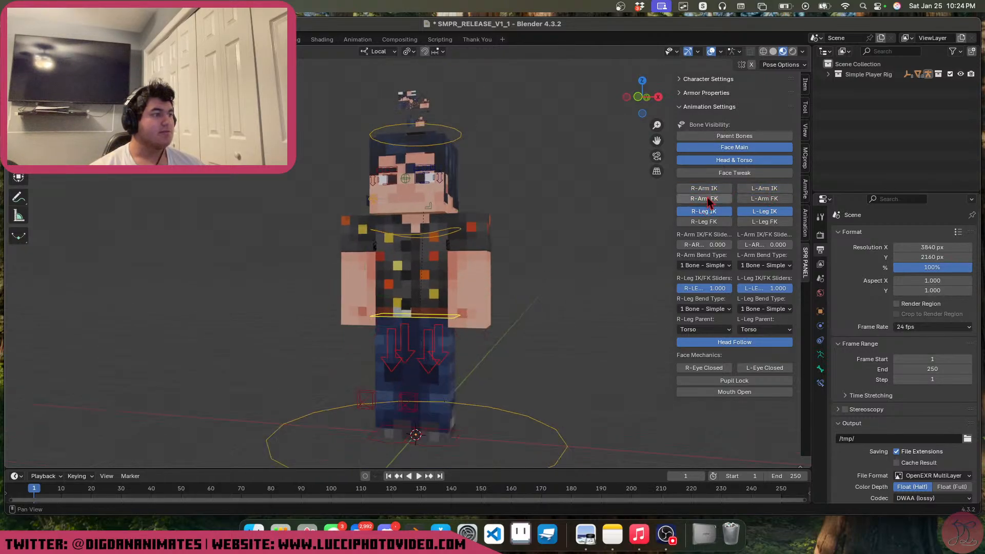
pyautogui.click(712, 191)
pyautogui.click(776, 191)
pyautogui.moveTo(773, 199); pyautogui.dragTo(701, 199)
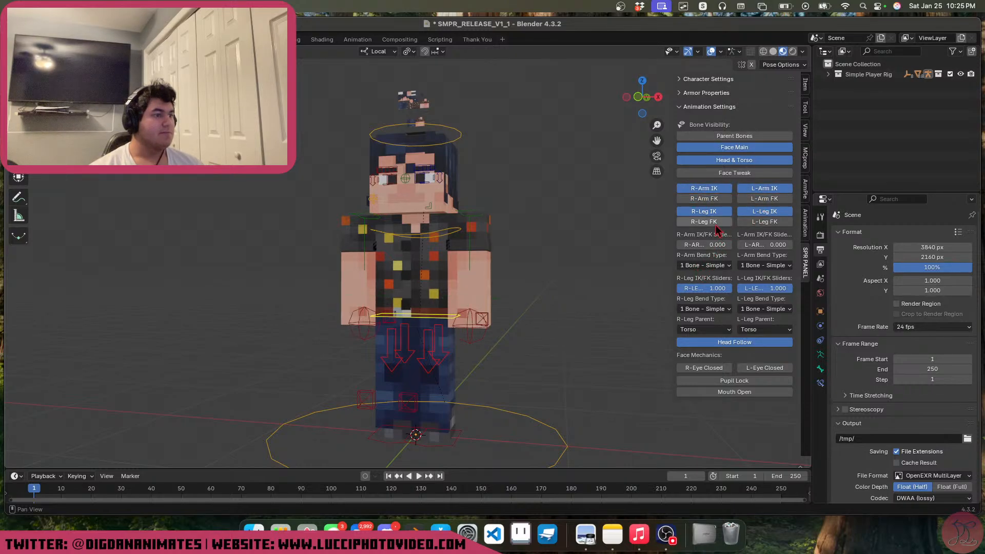
# Hide the head and torso bones and make them visible again
pyautogui.click(733, 161)
pyautogui.click(733, 161)
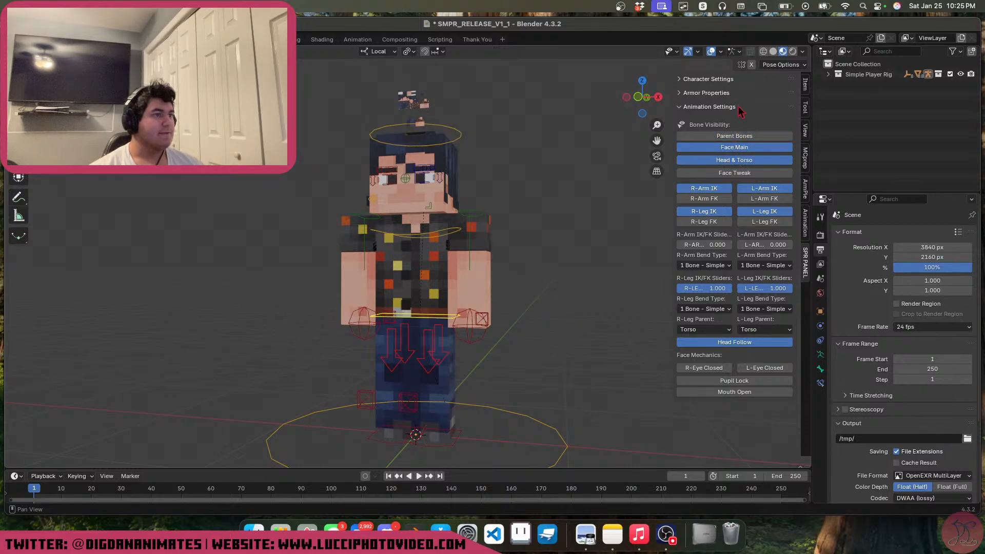
# Select both eyebrow control bones and move them up along Z onto the forehead
pyautogui.moveTo(434, 327); pyautogui.dragTo(455, 294, button='middle')
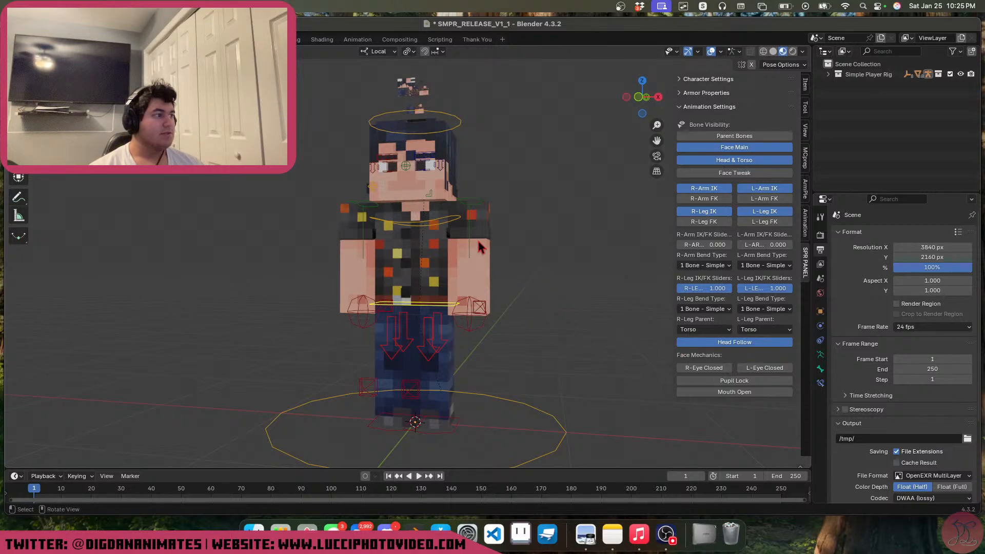
pyautogui.moveTo(480, 247); pyautogui.dragTo(486, 247, button='middle')
pyautogui.keyDown('shift'); pyautogui.moveTo(445, 181); pyautogui.dragTo(443, 270, button='middle'); pyautogui.keyUp('shift')
pyautogui.scroll(3, 458, 233)
pyautogui.scroll(5, 441, 275)
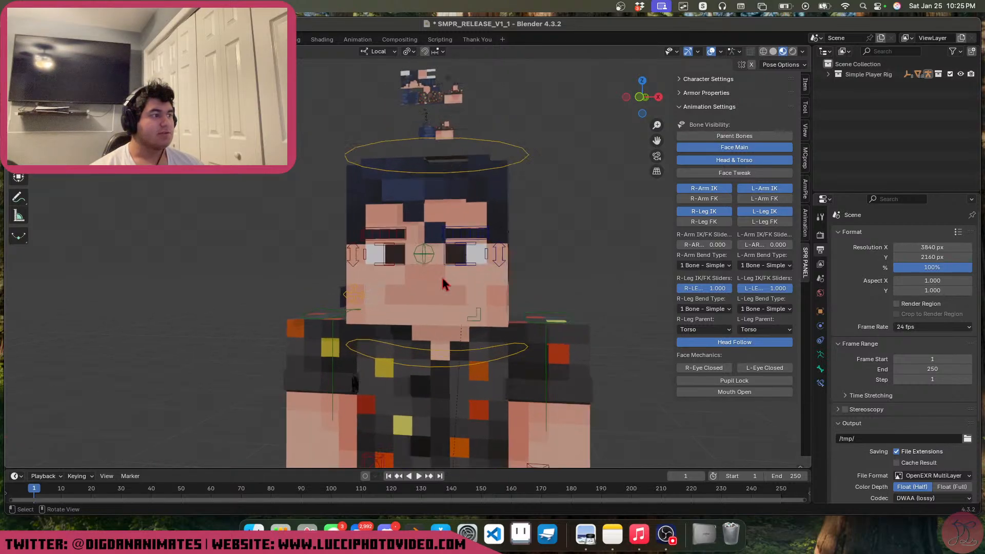
pyautogui.keyDown('shift'); pyautogui.click(489, 204); pyautogui.keyUp('shift')
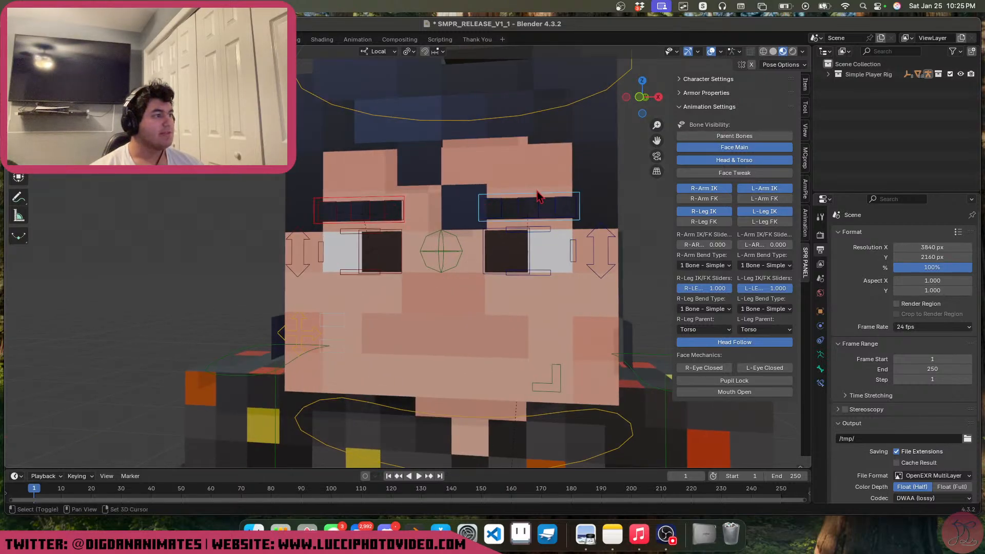
pyautogui.press('g')
pyautogui.press('z')
pyautogui.click(539, 237)
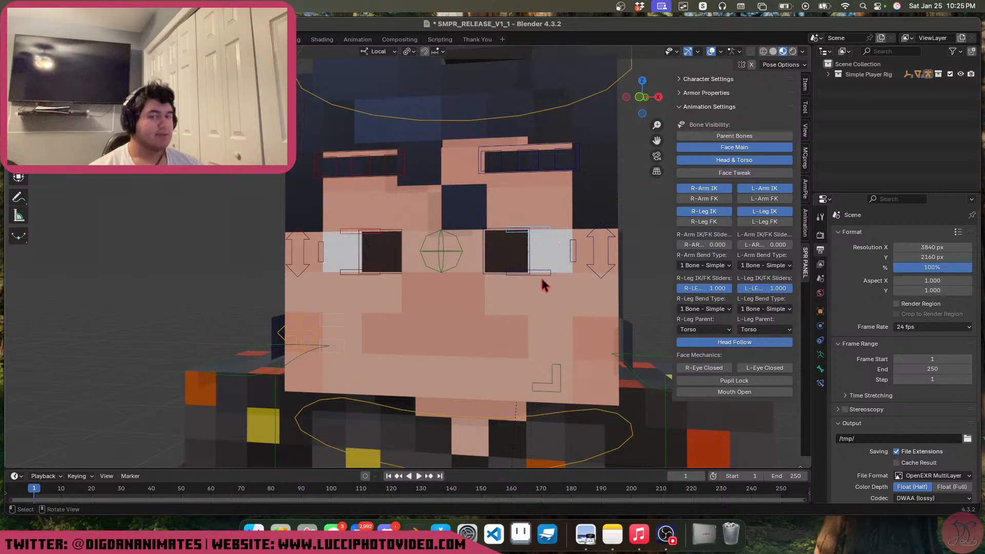
# Move both upper eyelid controls up along Z to make the eyes taller
pyautogui.press('g')
pyautogui.press('z')
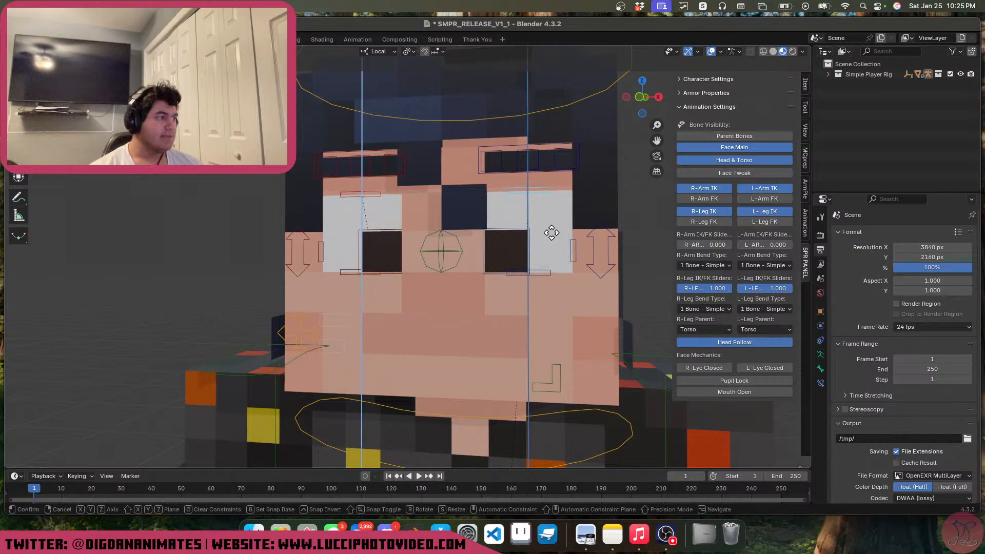
pyautogui.click(561, 193)
# Move the central pupil control around the face to test the pupils, and return it to its starting position
pyautogui.moveTo(469, 281); pyautogui.dragTo(495, 266, button='middle')
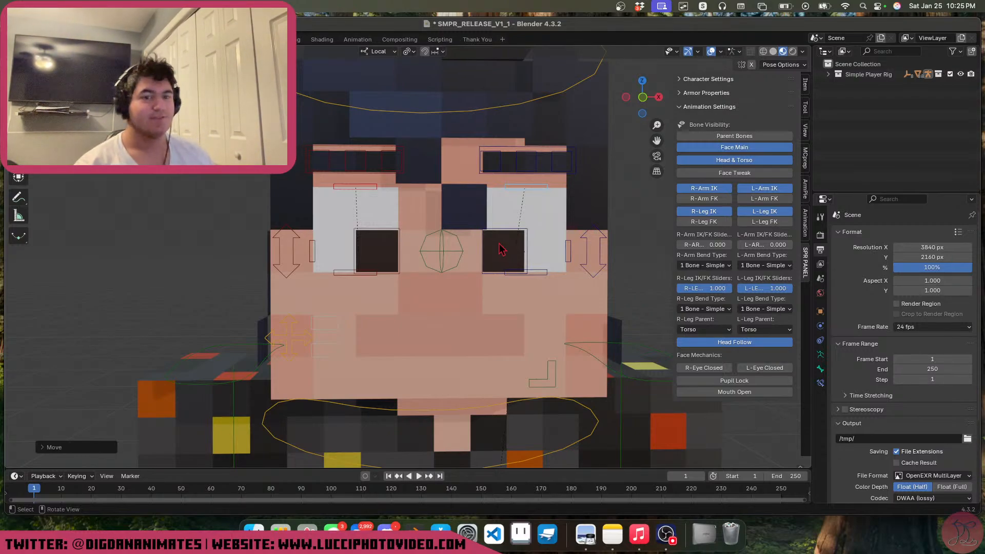
pyautogui.scroll(-3, 539, 264)
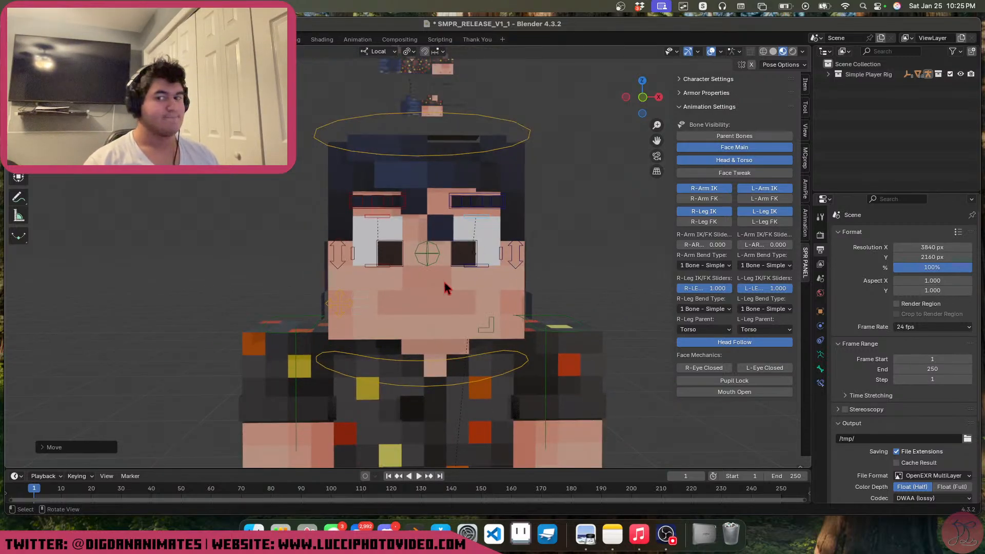
pyautogui.moveTo(437, 258)
pyautogui.mouseDown(button='middle')
pyautogui.moveTo(471, 266)
pyautogui.moveTo(449, 270)
pyautogui.moveTo(443, 258)
pyautogui.mouseUp(button='middle')
pyautogui.click(443, 258)
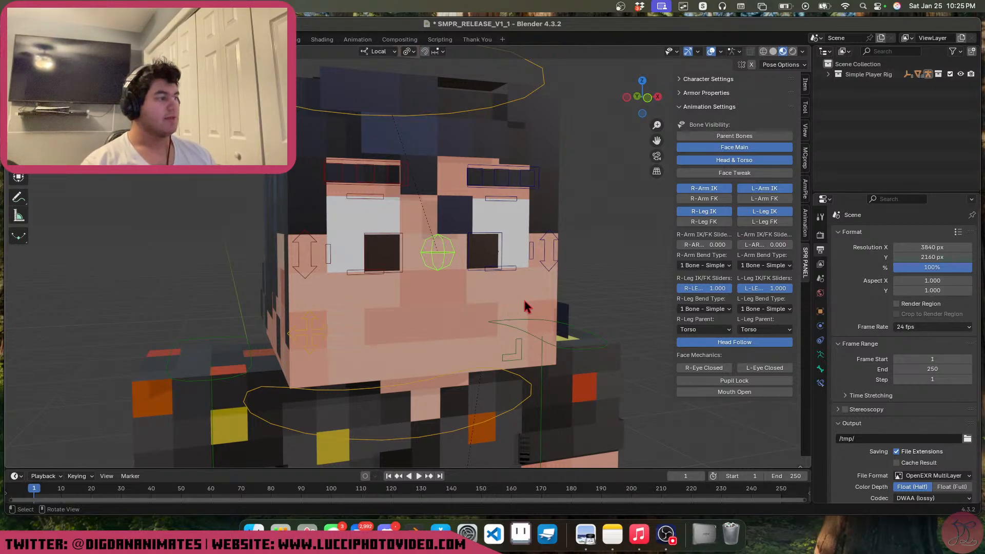
pyautogui.press('g')
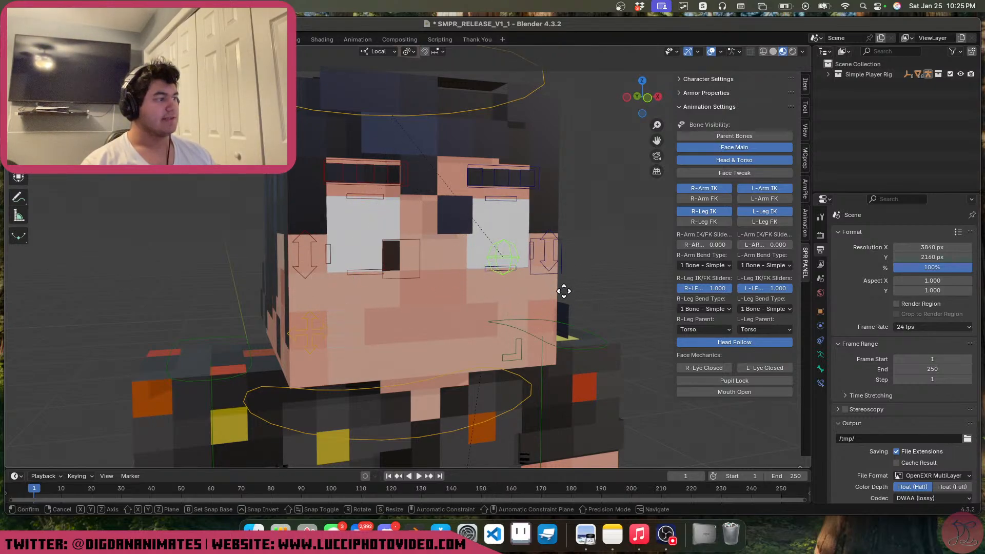
pyautogui.click(538, 303)
pyautogui.press('g')
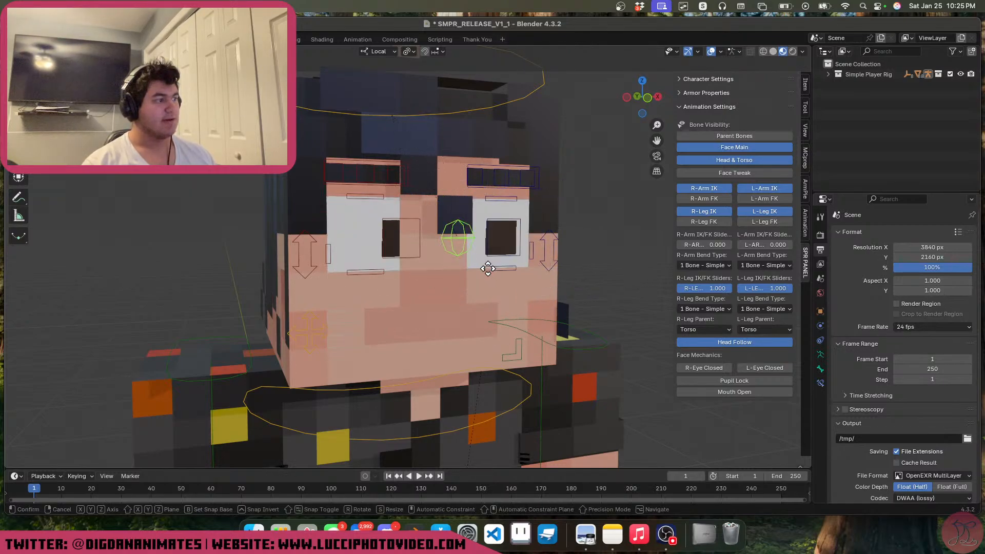
pyautogui.click(529, 295)
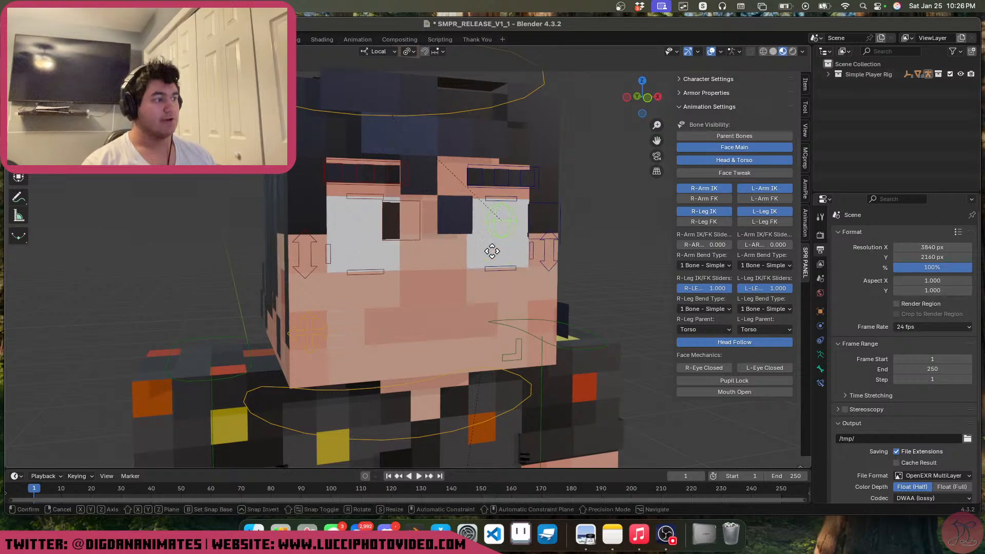
pyautogui.moveTo(445, 297); pyautogui.dragTo(457, 273, button='middle')
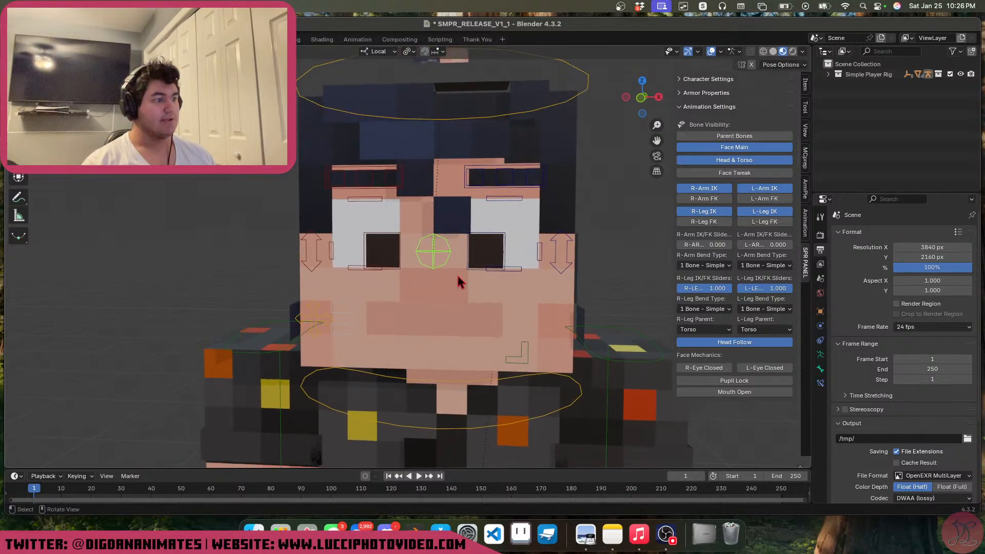
# Turn on Pupil Lock and test the pupils' range with the central pupil control
pyautogui.click(714, 382)
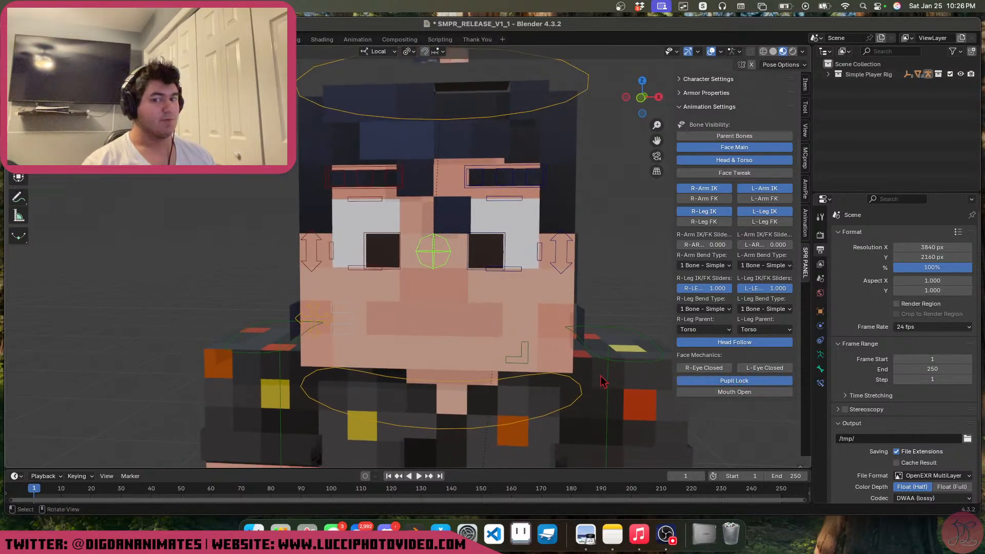
pyautogui.press('g')
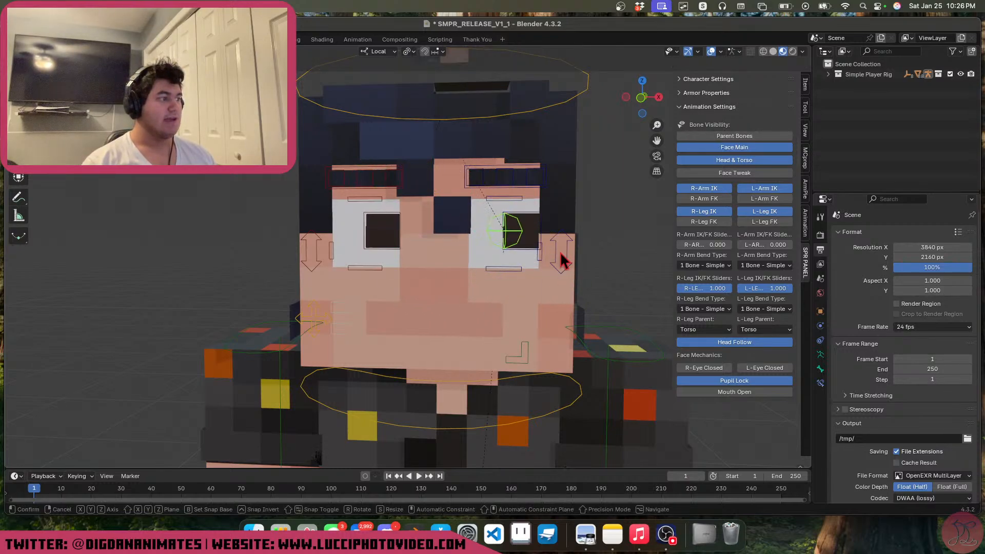
pyautogui.rightClick(486, 269)
# Widen the character's left eye by moving its outer control to the head's edge, and test the pupil movement
pyautogui.click(541, 258)
pyautogui.press('g')
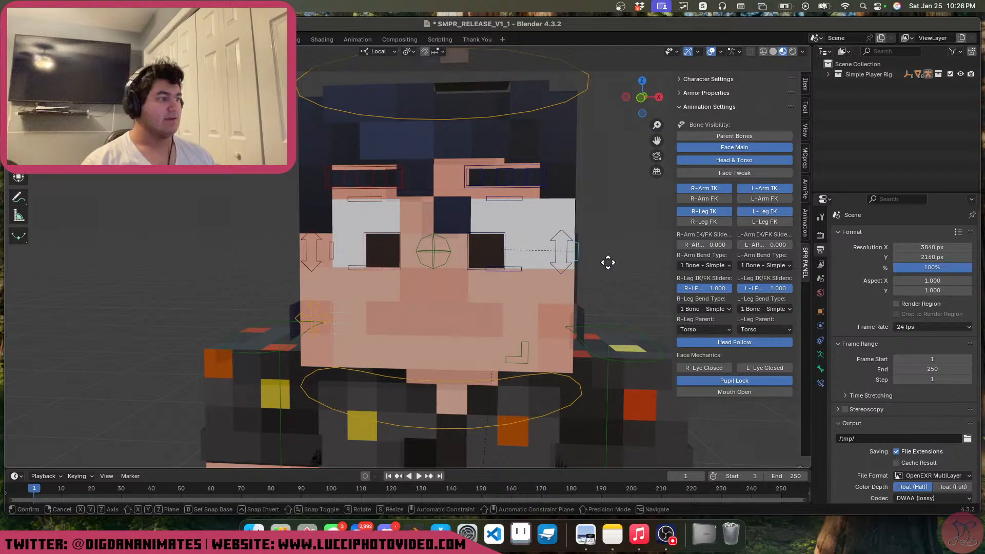
pyautogui.click(609, 261)
pyautogui.click(449, 253)
pyautogui.press('g')
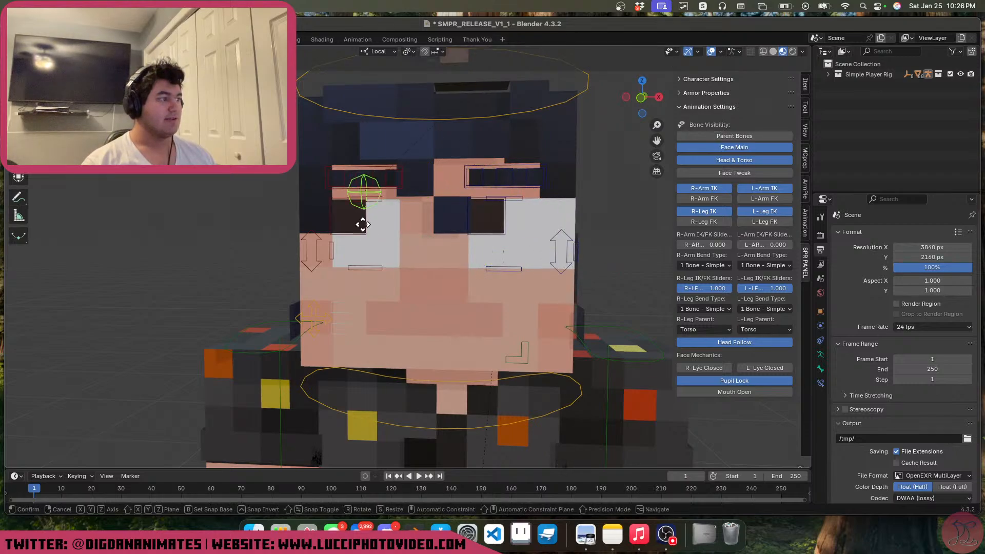
pyautogui.rightClick(508, 265)
# Raise the left eye's upper eyelid control above the eyebrow and move the pupils within the enlarged eye
pyautogui.click(511, 201)
pyautogui.press('g')
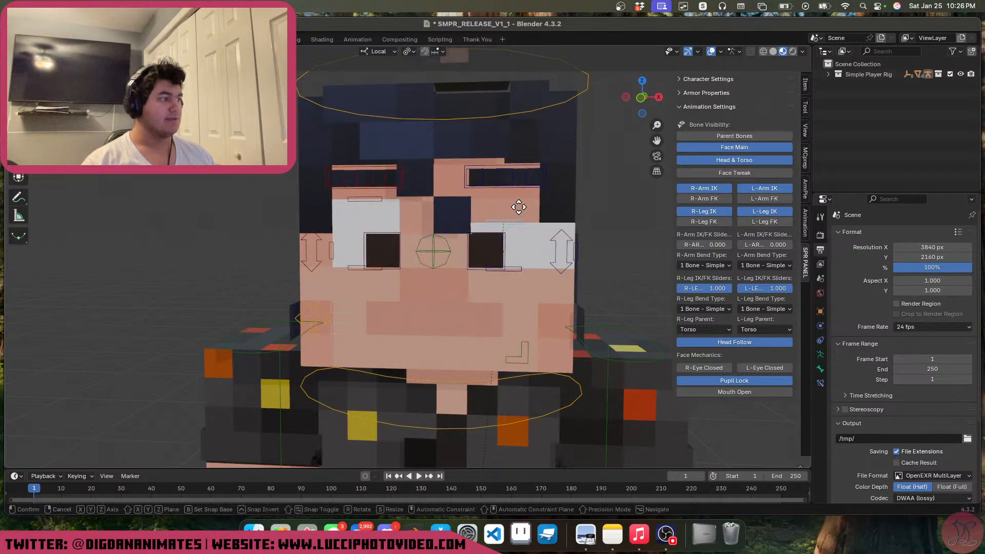
pyautogui.click(516, 183)
pyautogui.click(442, 269)
pyautogui.press('g')
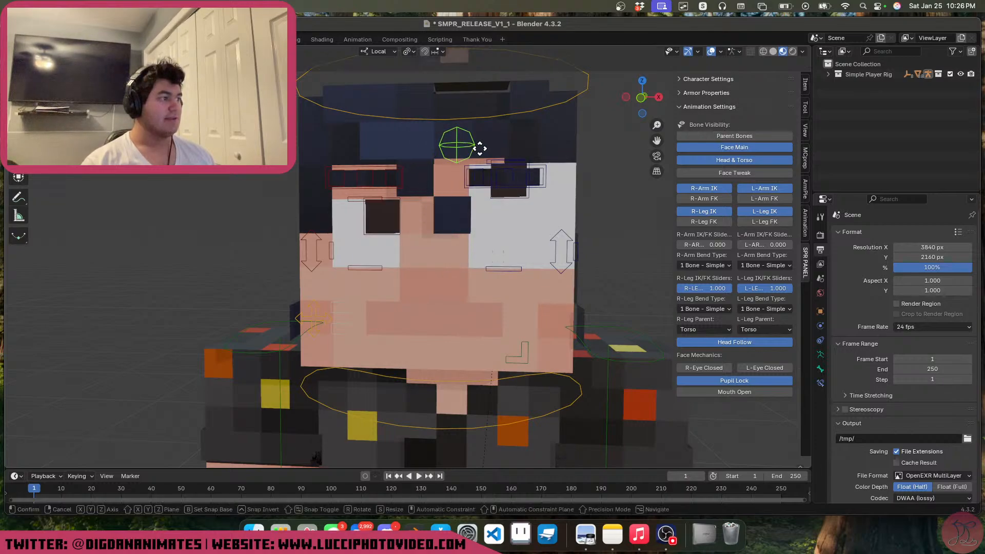
pyautogui.click(537, 224)
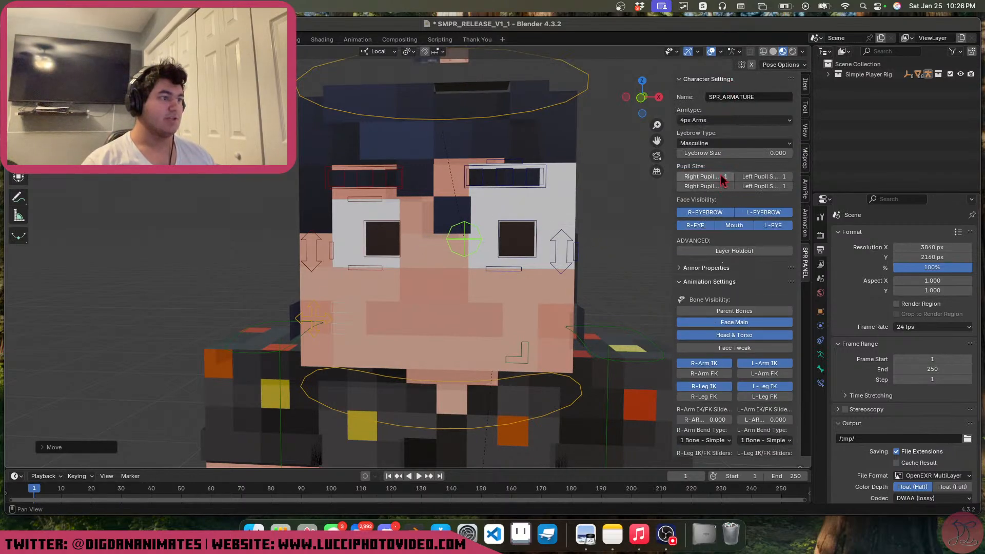
# Try a left Pupil Size of 2 in Y and X while repositioning the pupils, and return both sizes to 1
pyautogui.moveTo(721, 177); pyautogui.dragTo(772, 187)
pyautogui.press('g')
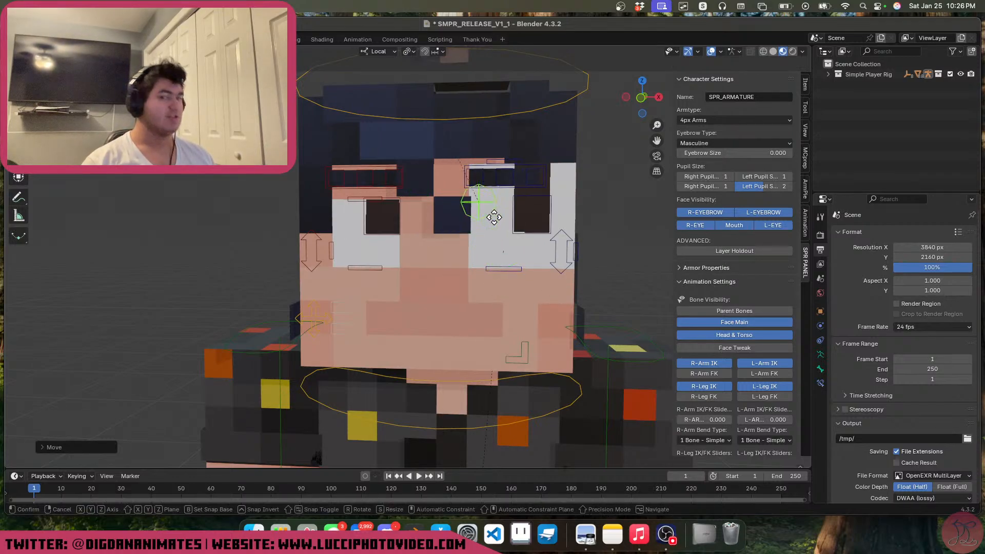
pyautogui.click(536, 221)
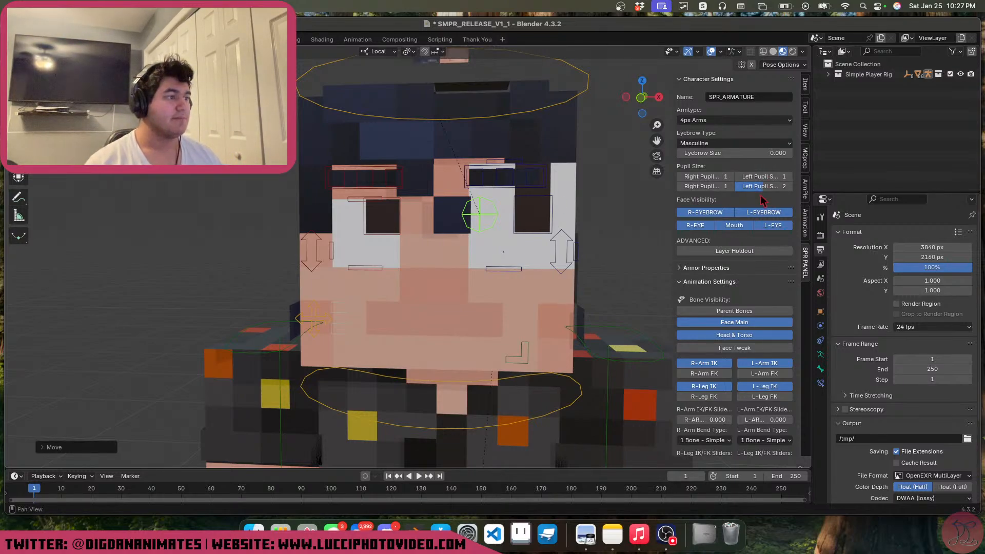
pyautogui.moveTo(766, 188); pyautogui.dragTo(787, 179)
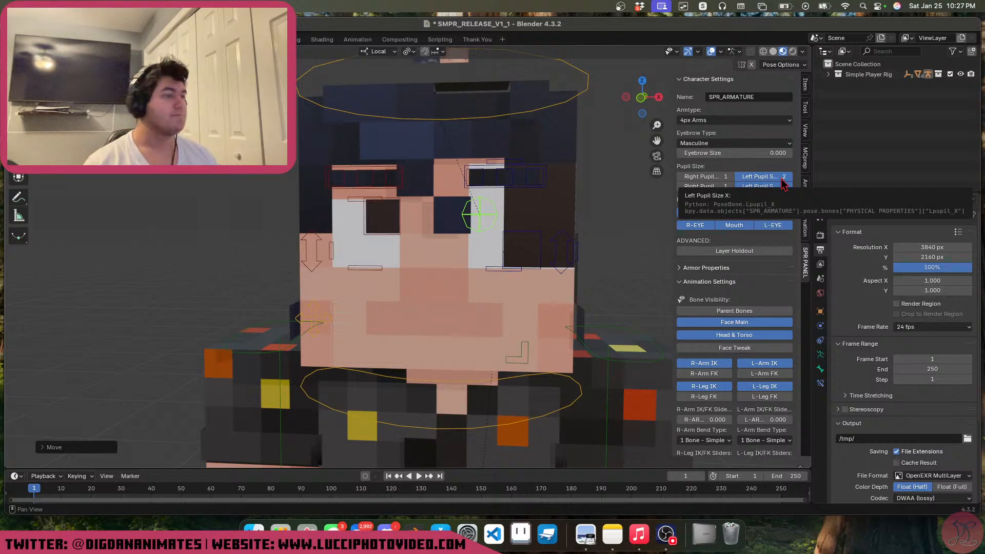
pyautogui.moveTo(777, 179); pyautogui.dragTo(715, 186)
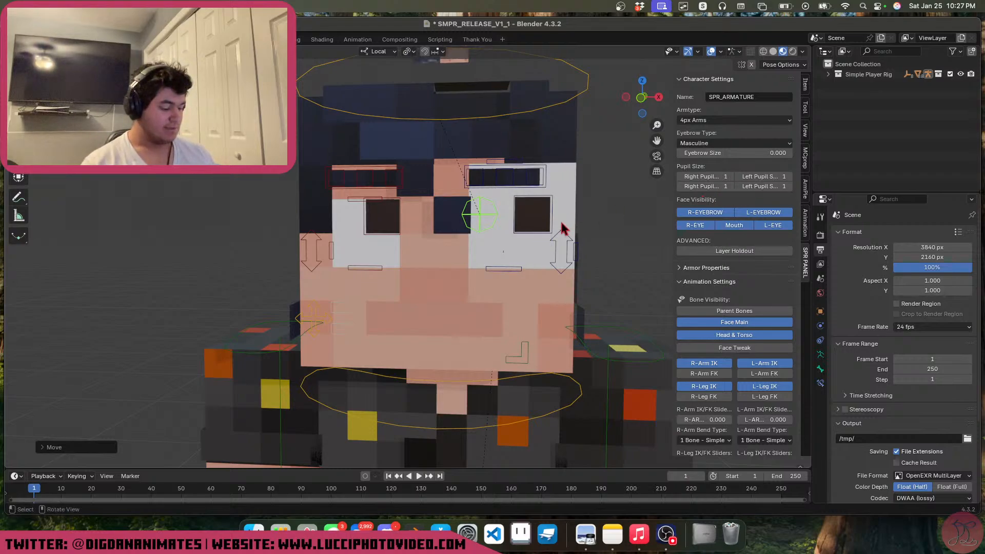
# Reset the locations of the central pupil control and the left eye's outer control
pyautogui.hotkey('alt', 'g')
pyautogui.press('g')
pyautogui.rightClick(538, 258)
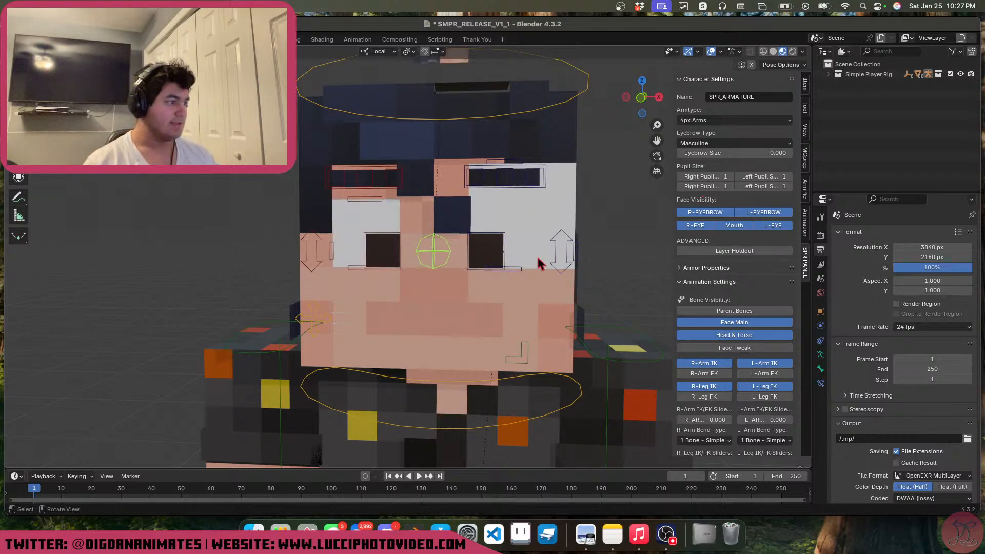
pyautogui.click(572, 258)
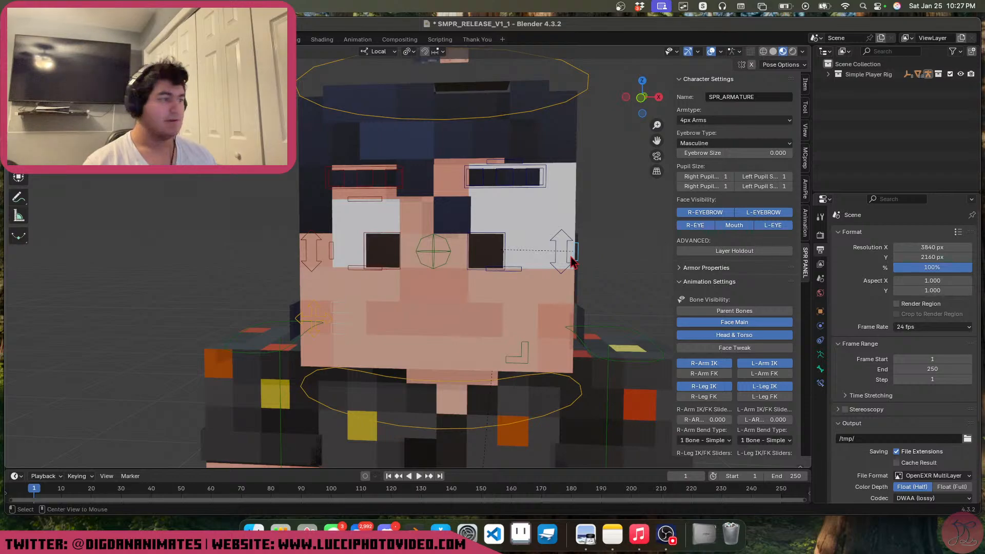
pyautogui.moveTo(573, 262); pyautogui.dragTo(513, 208)
# Select both upper eyelid controls and reset their location
pyautogui.click(496, 162)
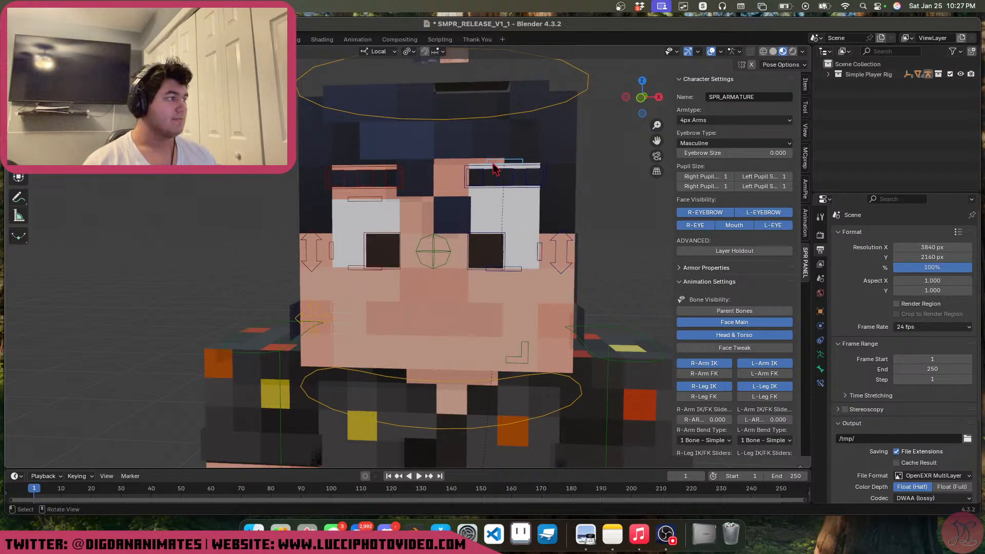
pyautogui.keyDown('shift'); pyautogui.click(371, 201); pyautogui.keyUp('shift')
pyautogui.hotkey('alt', 'g')
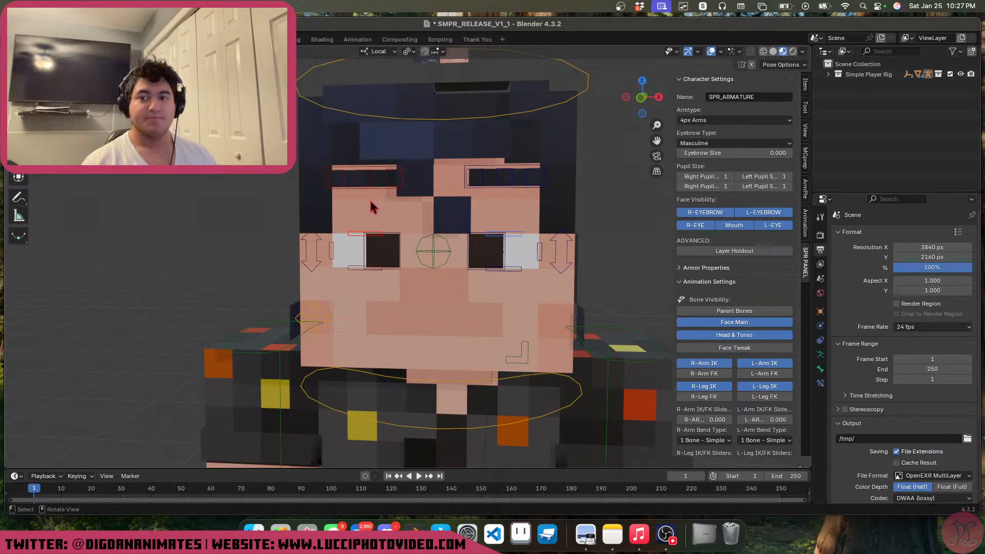
# Save the file, select both eyebrow controls and reset their location
pyautogui.scroll(-3, 441, 215)
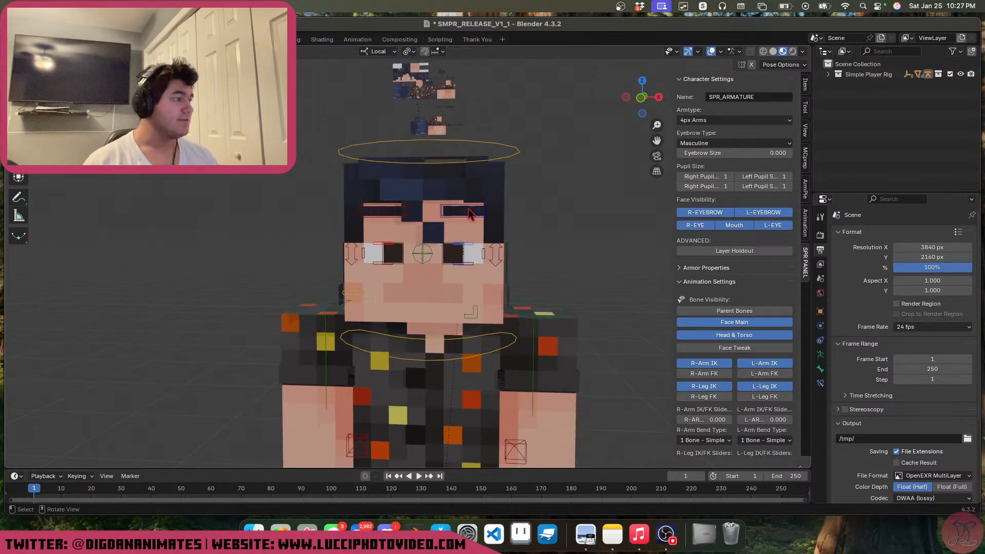
pyautogui.press('super+s')
pyautogui.keyDown('shift'); pyautogui.click(394, 220); pyautogui.keyUp('shift')
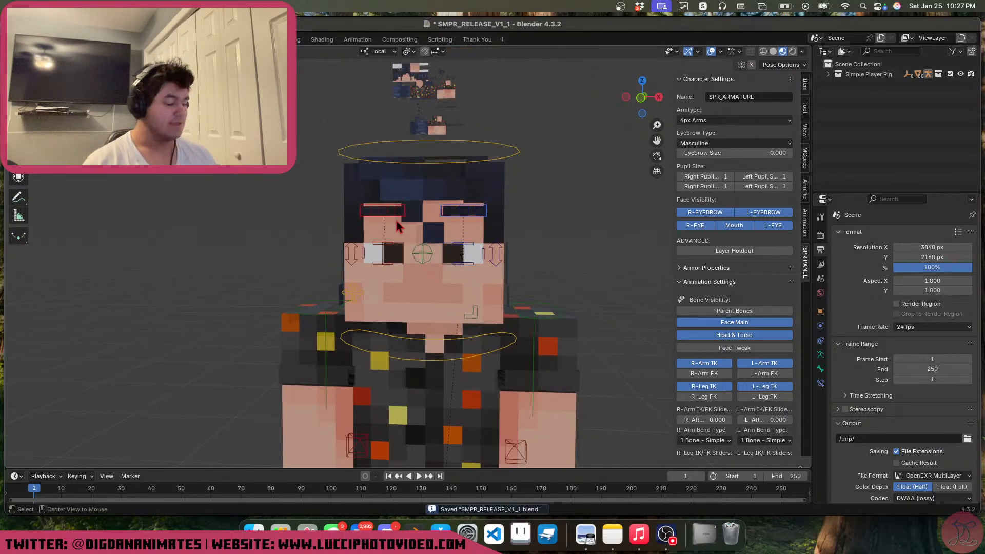
pyautogui.hotkey('alt', 'g')
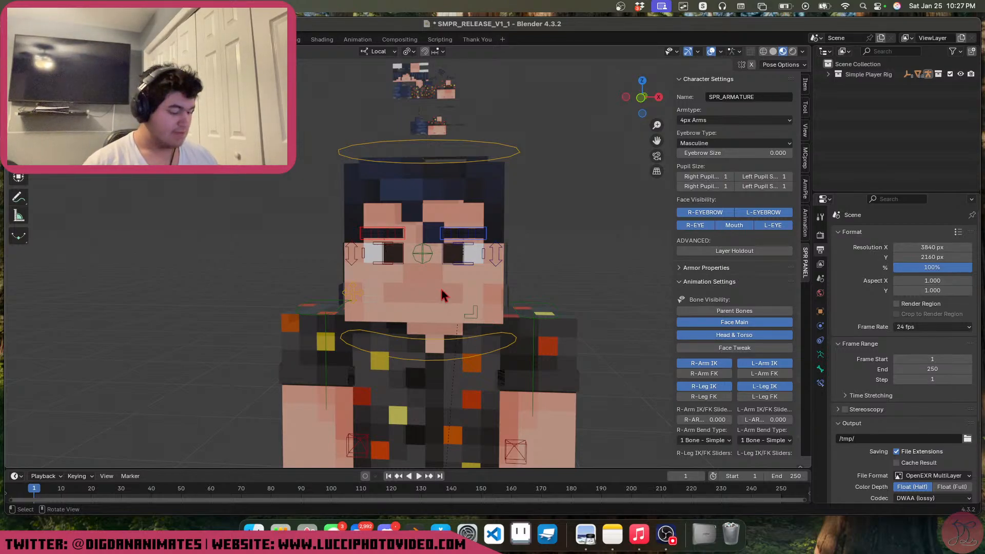
# Move both eyebrow controls up to the top of the forehead, just below the hairline
pyautogui.scroll(2, 463, 344)
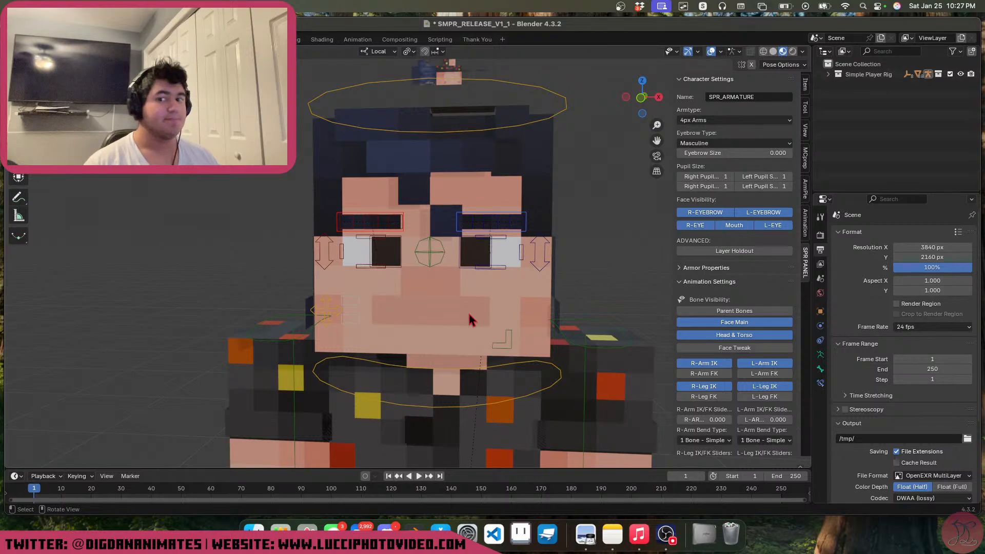
pyautogui.moveTo(468, 311); pyautogui.dragTo(484, 312, button='middle')
pyautogui.press('g')
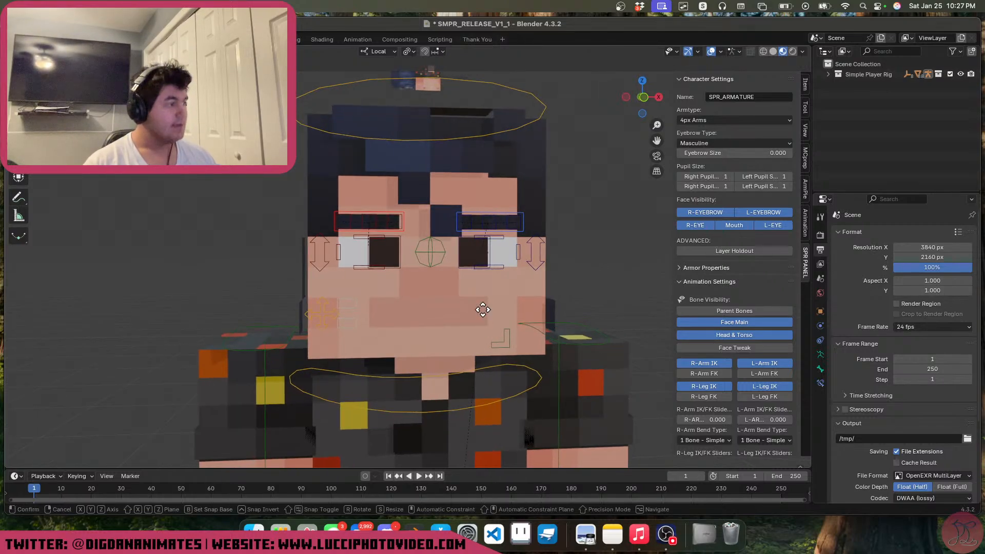
pyautogui.click(501, 265)
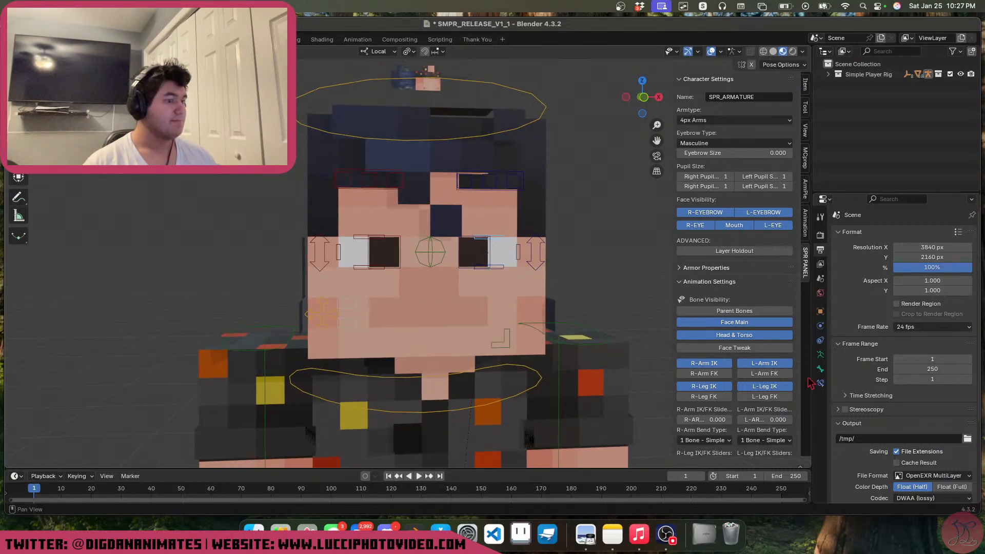
# Show the armature's data properties and enlarge the Bone Collections list
pyautogui.click(821, 355)
pyautogui.moveTo(893, 342); pyautogui.dragTo(897, 411)
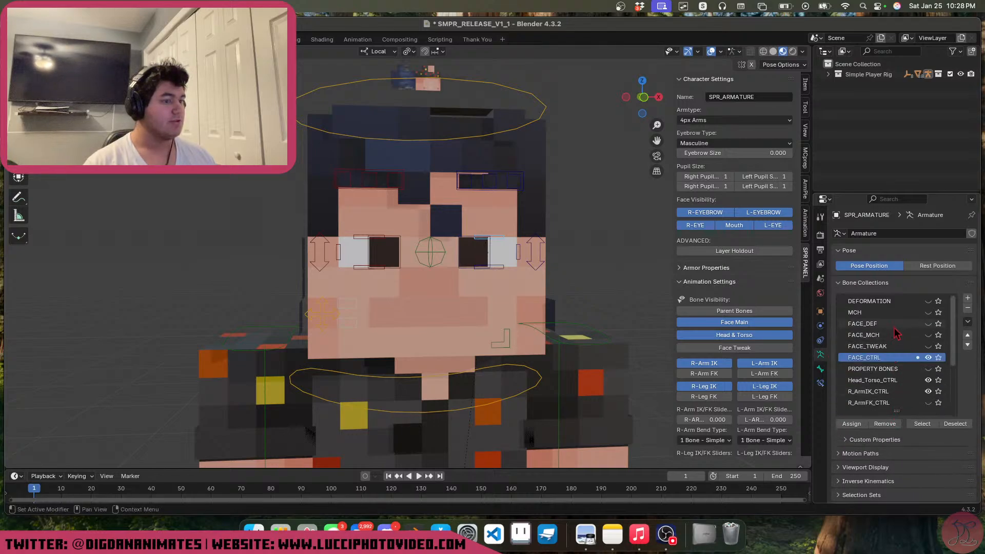
# Show the FACE_MCH bone collection and examine its mechanism bones on the face
pyautogui.click(928, 336)
pyautogui.scroll(5, 533, 303)
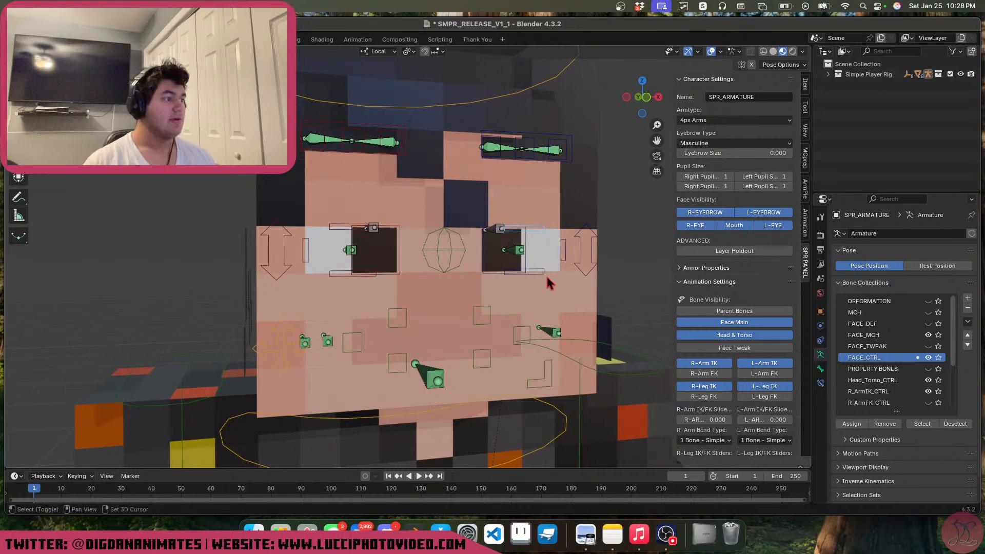
pyautogui.moveTo(547, 278); pyautogui.dragTo(468, 289, button='middle')
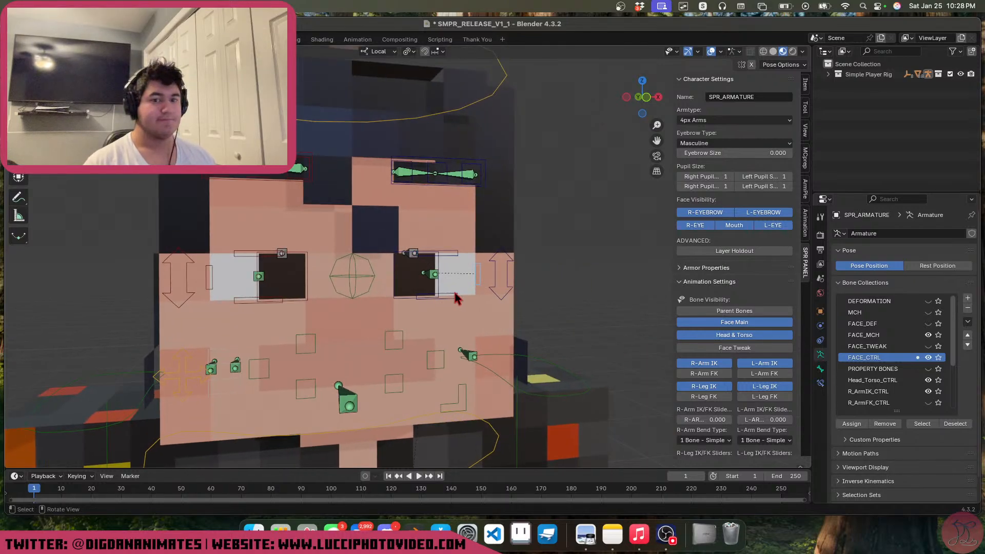
# Move the left eye's side control outward and raise its upper eyelid control to just below the eyebrow
pyautogui.press('g')
pyautogui.click(488, 299)
pyautogui.click(446, 254)
pyautogui.press('g')
pyautogui.click(454, 213)
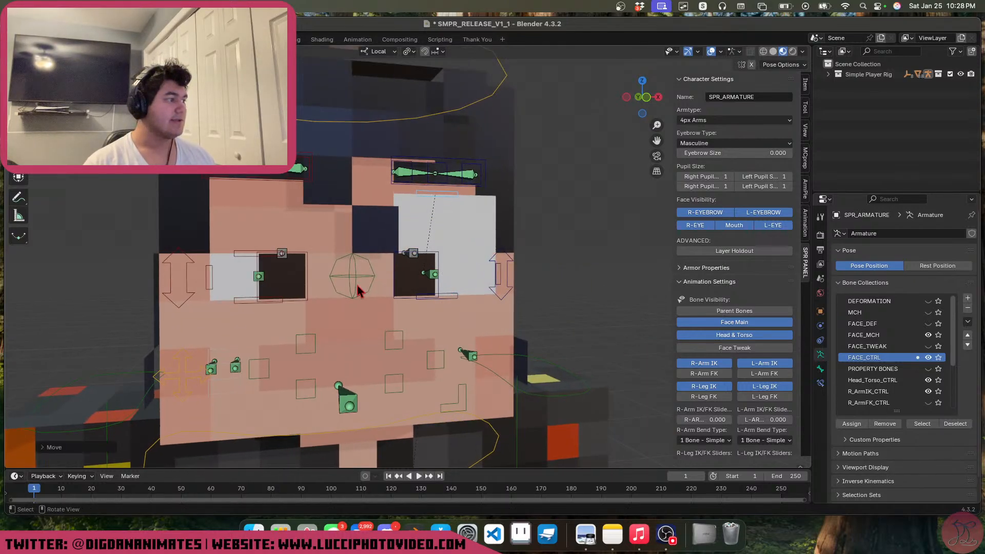
# Try to move the main pupil control between the eyes, leaving it in place
pyautogui.click(358, 286)
pyautogui.press('g')
pyautogui.rightClick(459, 290)
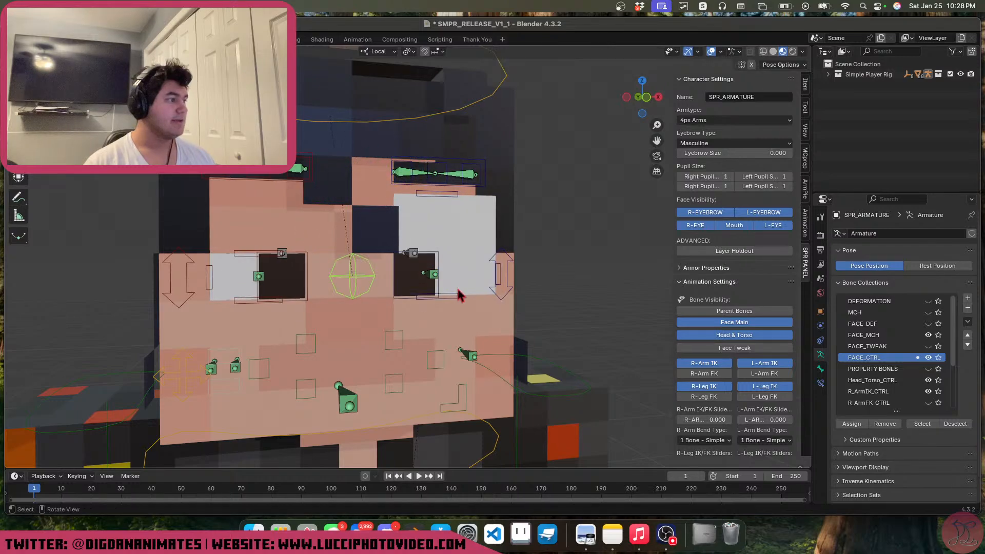
# Select the left pupil control, show its bone constraints and expand the Limit Location constraint for the unlocked pupil
pyautogui.click(434, 277)
pyautogui.click(435, 282)
pyautogui.click(821, 383)
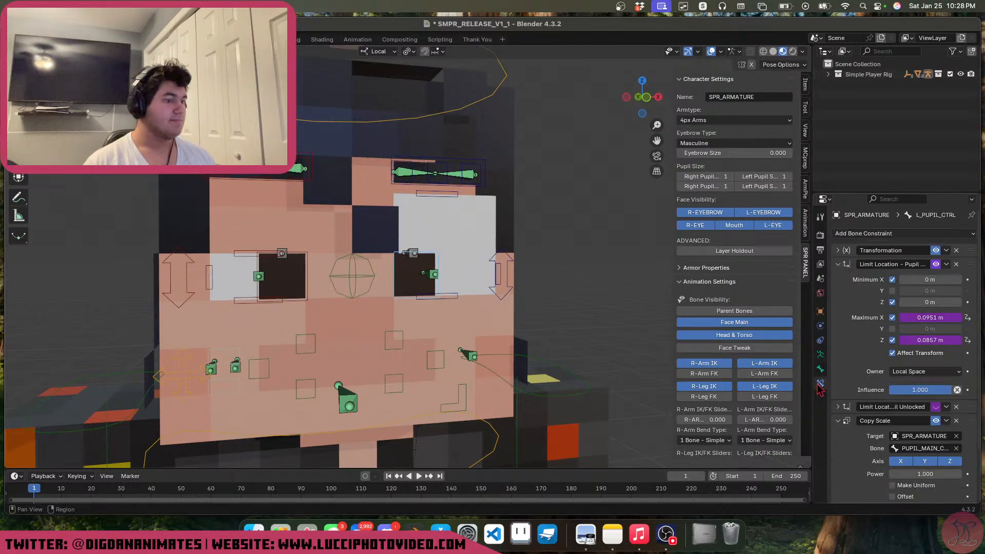
pyautogui.moveTo(873, 194); pyautogui.dragTo(872, 130)
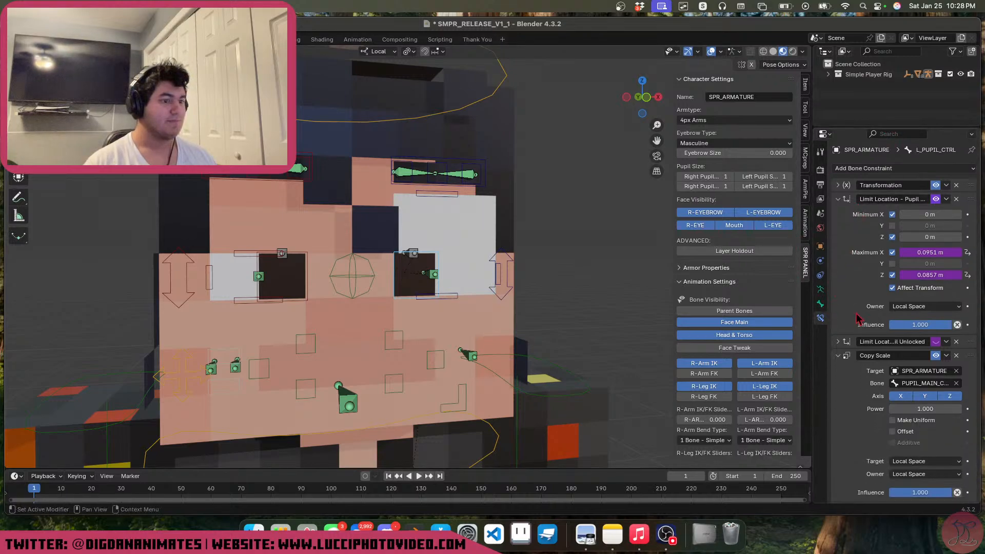
pyautogui.click(848, 342)
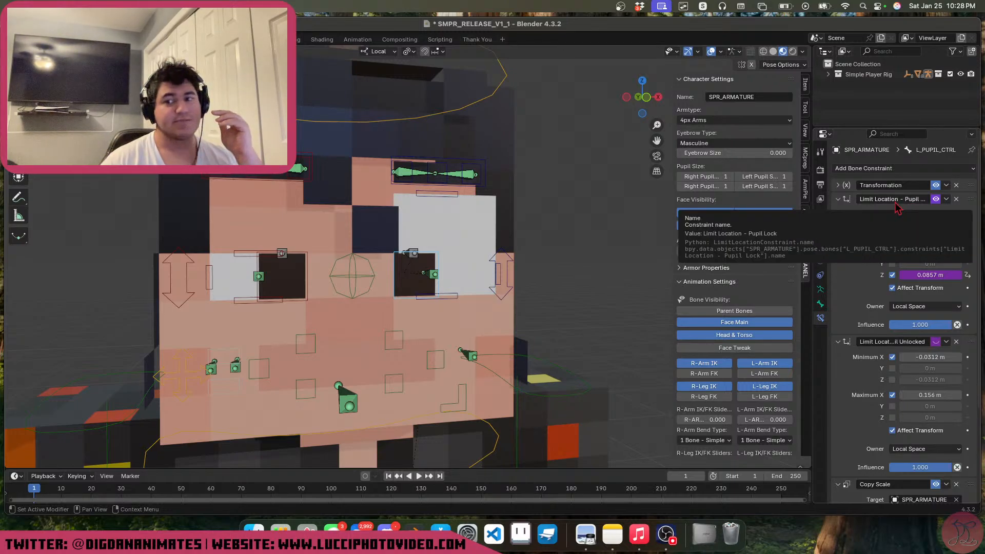
# Inspect the constraints of the left upper eyelid control and the L_PUPIL_Y_MCH bone, and raise the eyelid control slightly
pyautogui.click(436, 201)
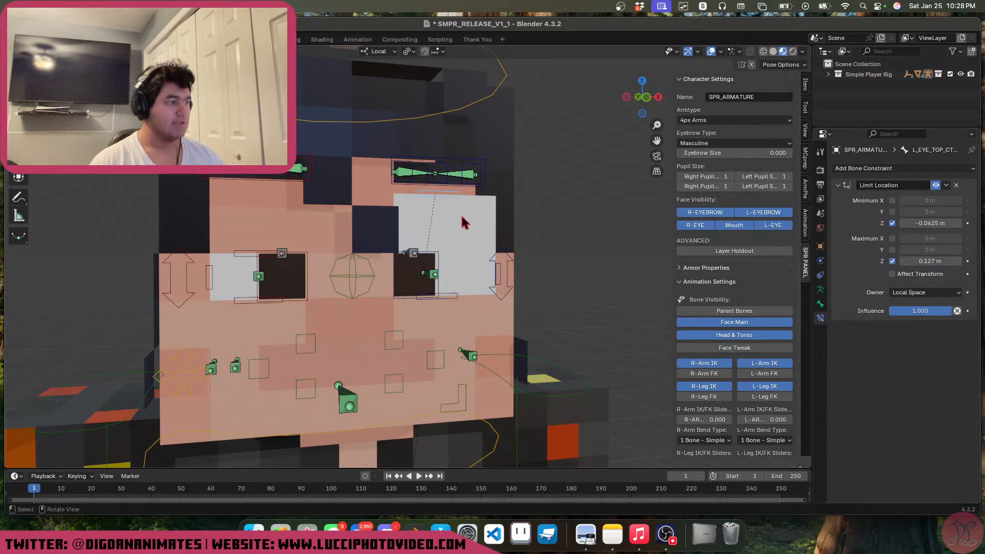
pyautogui.click(430, 278)
pyautogui.click(419, 268)
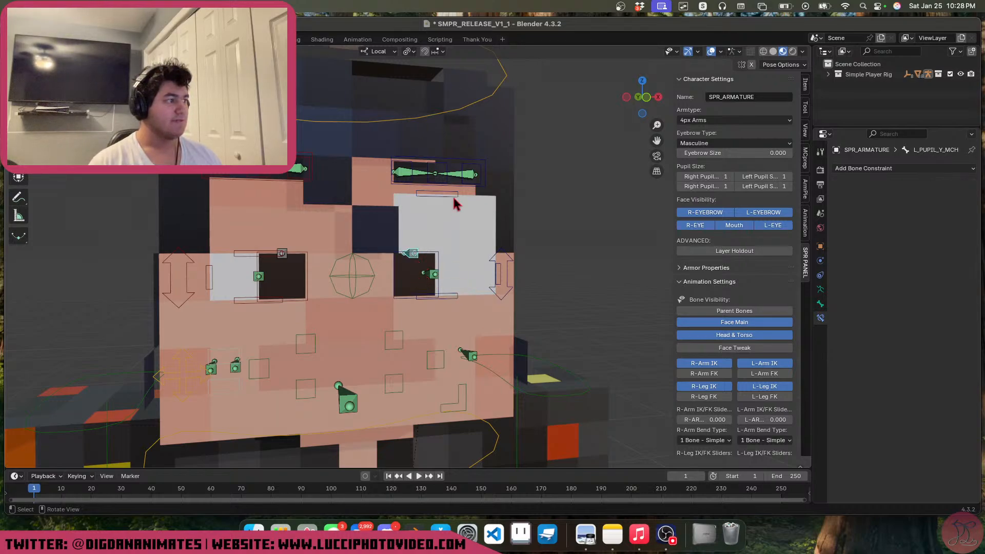
pyautogui.moveTo(455, 203); pyautogui.dragTo(425, 242)
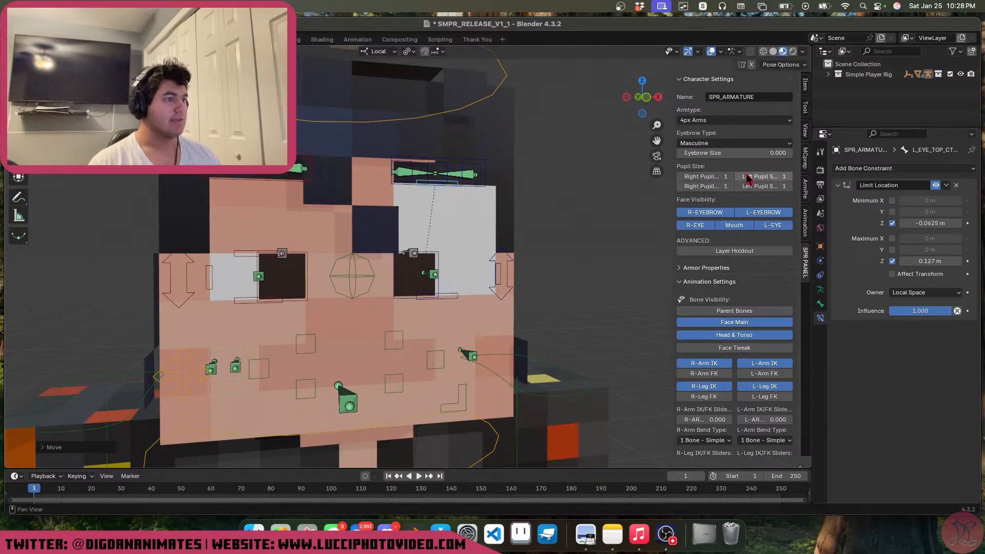
# Try a left pupil size of 2, return it to 1 and undo the raised left eyelid
pyautogui.click(789, 176)
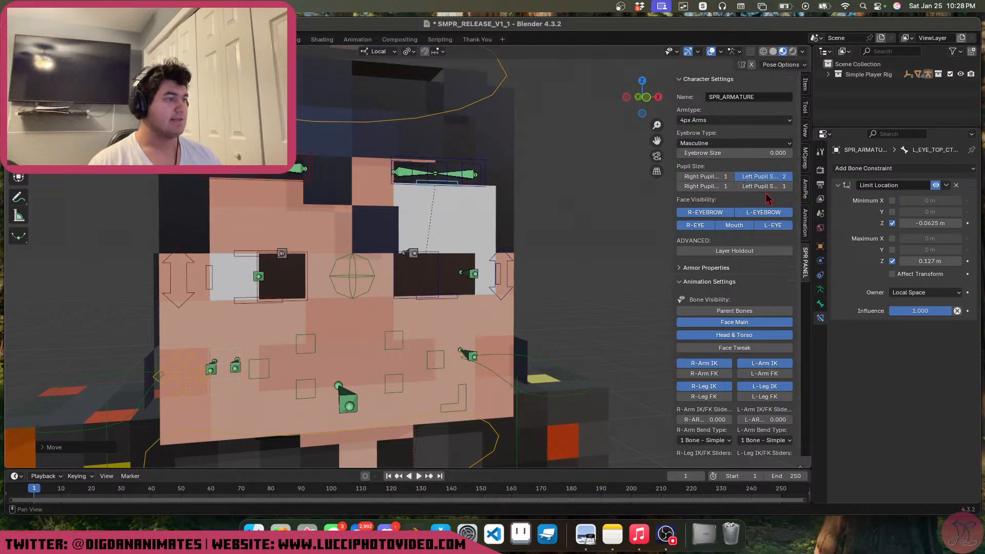
pyautogui.moveTo(773, 188); pyautogui.dragTo(735, 190)
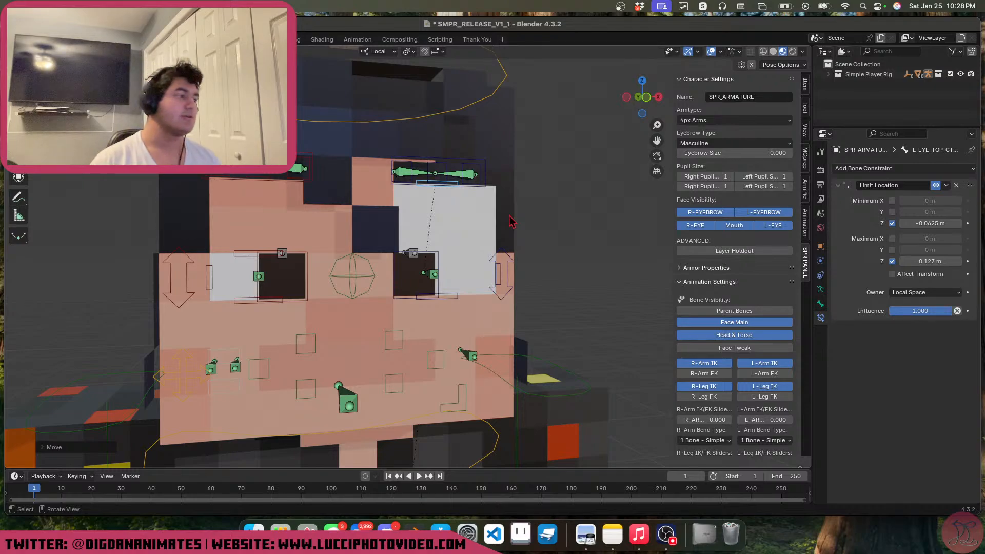
pyautogui.hotkey('ctrl', 'z')
# Select the left eye's side control, return to the armature's data properties and hide the FACE_MCH bone collection
pyautogui.click(498, 288)
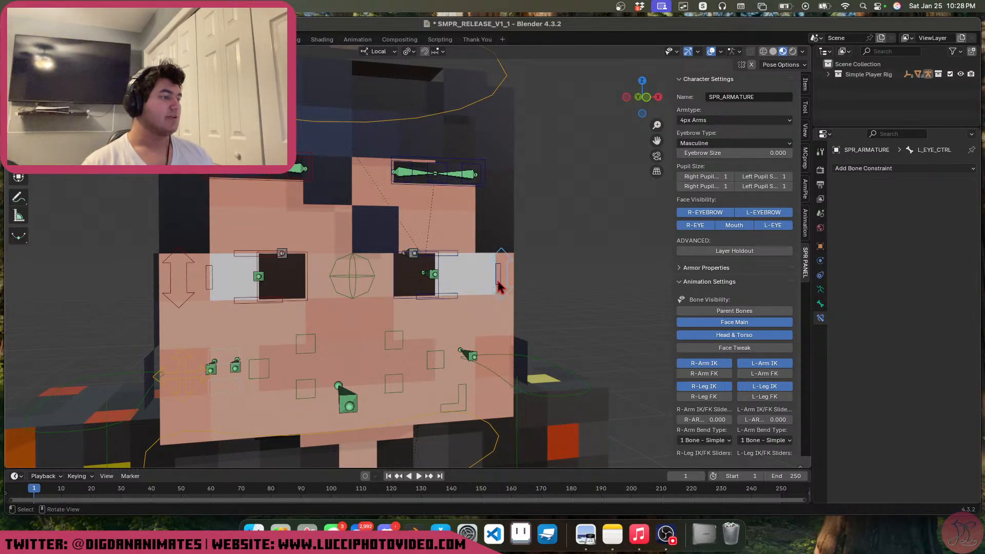
pyautogui.click(502, 286)
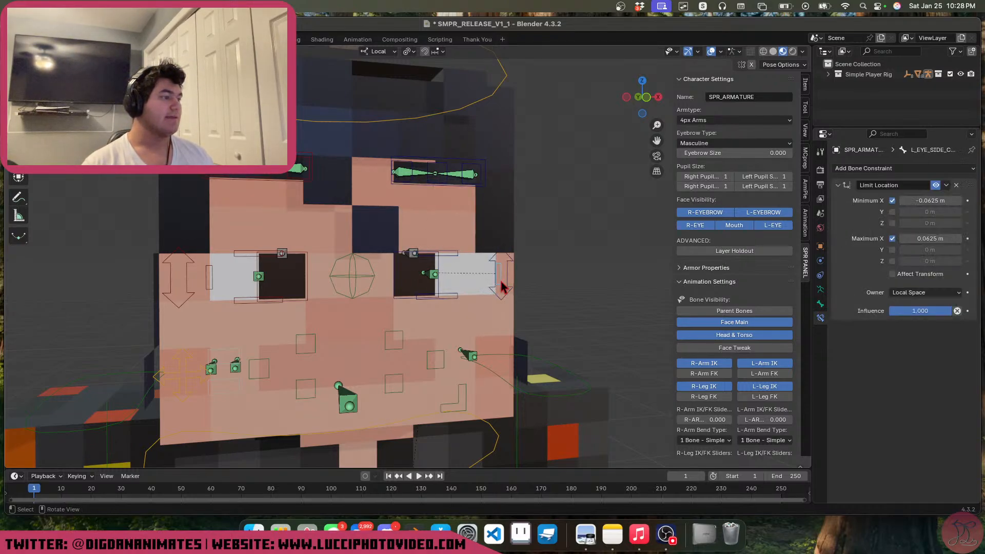
pyautogui.click(820, 301)
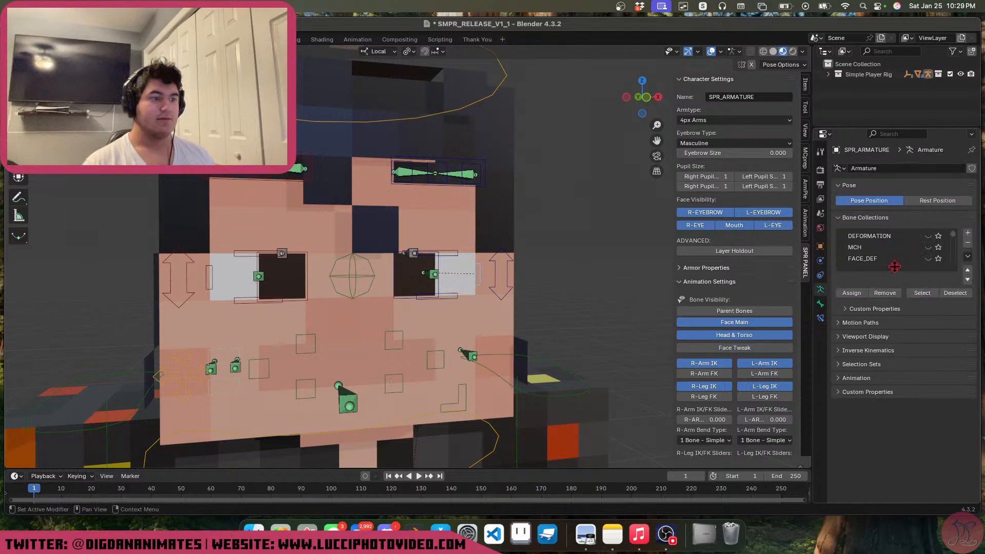
pyautogui.scroll(-2, 928, 261)
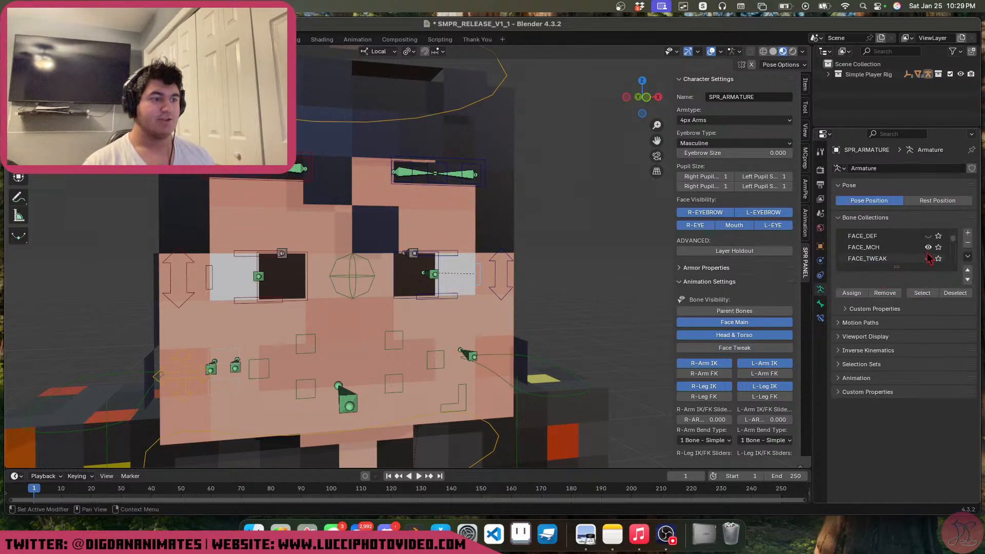
pyautogui.click(928, 248)
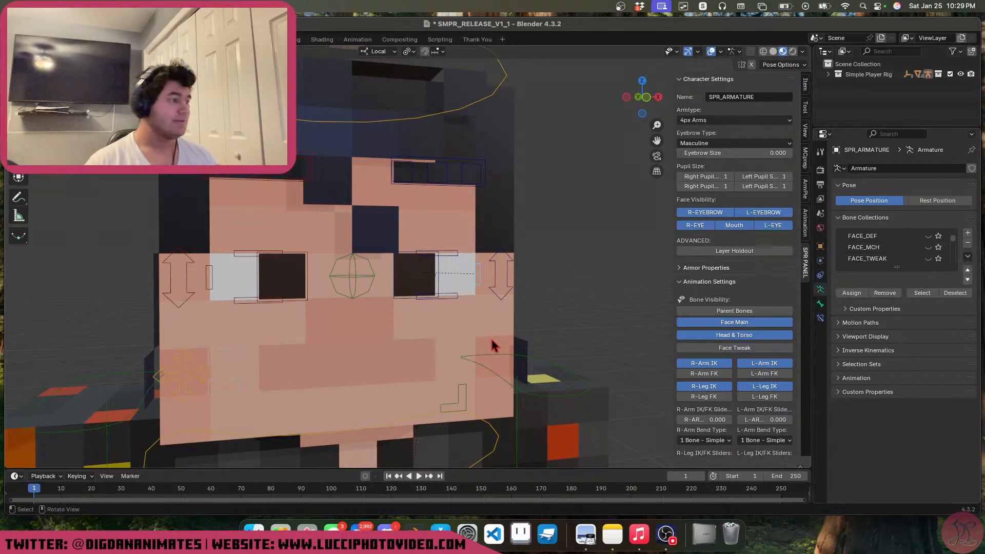
# Move the left eye's side control inward to the outer edge of the pupil
pyautogui.press('g')
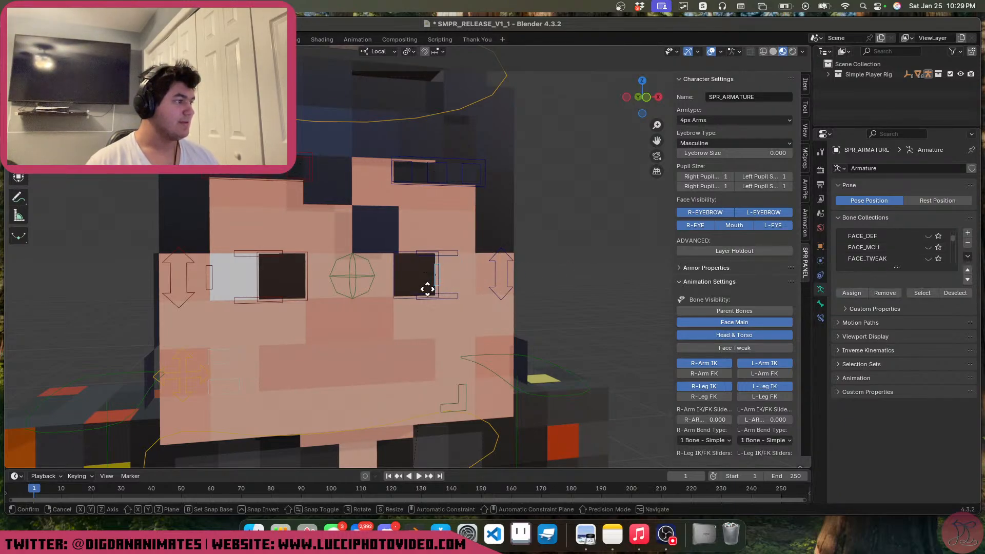
pyautogui.rightClick(428, 288)
pyautogui.keyDown('shift'); pyautogui.moveTo(443, 299); pyautogui.dragTo(490, 278, button='middle'); pyautogui.keyUp('shift')
pyautogui.press('g')
pyautogui.click(399, 279)
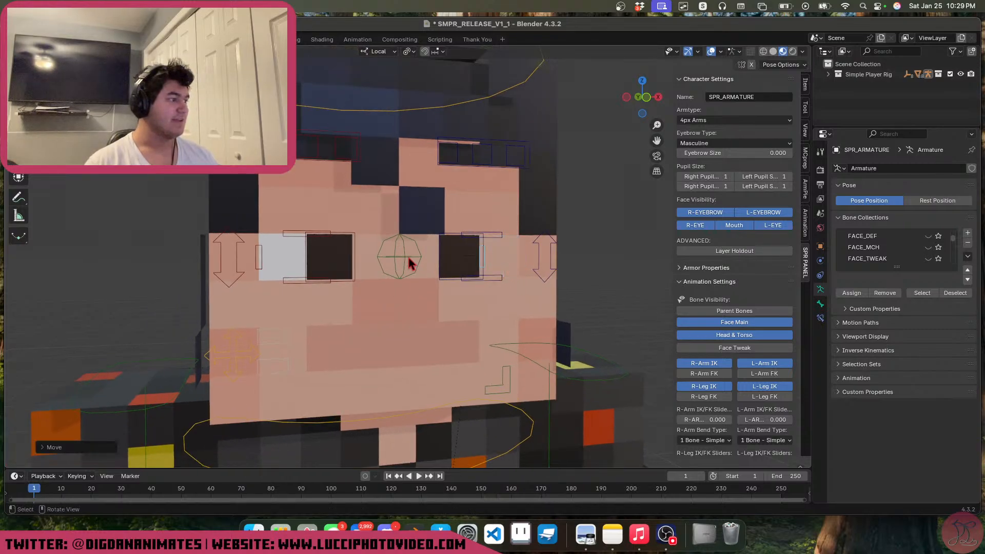
# Try to move the main pupil control while Pupil Lock is on and the left eye is narrowed
pyautogui.click(409, 264)
pyautogui.press('g')
pyautogui.rightClick(462, 270)
pyautogui.click(463, 268)
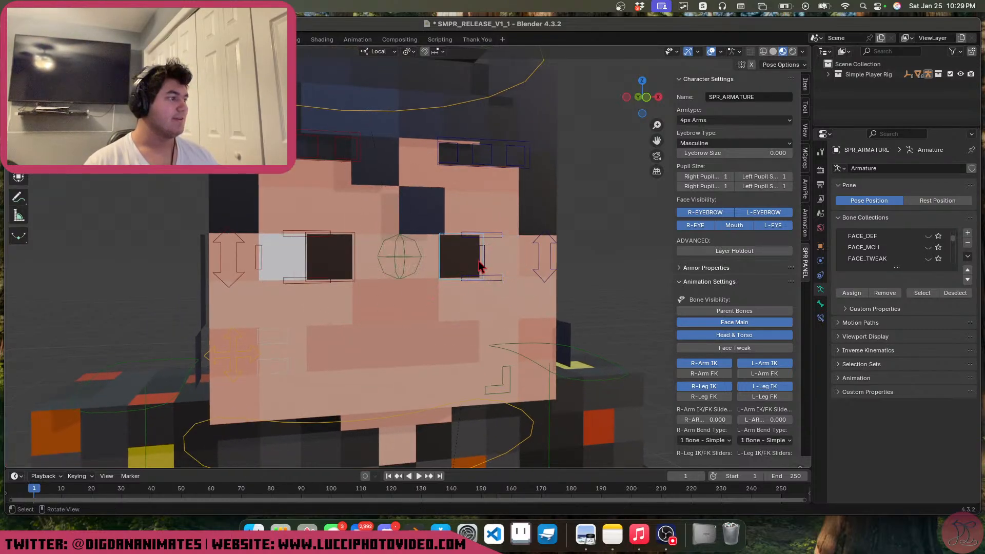
# Turn off Pupil Lock and try moving the main pupil control diagonally, cancelling the move
pyautogui.scroll(-3, 759, 400)
pyautogui.scroll(-3, 757, 396)
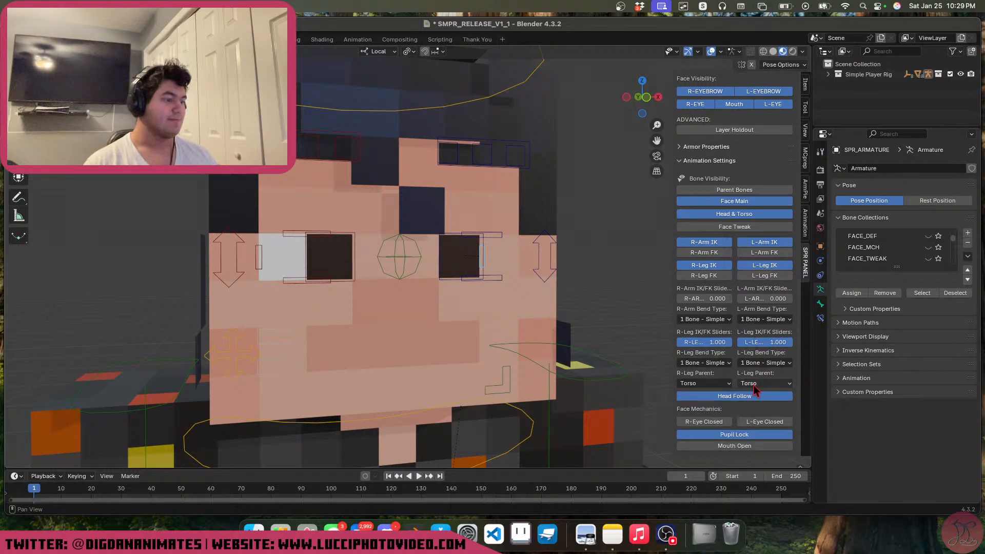
pyautogui.click(734, 435)
pyautogui.click(412, 252)
pyautogui.press('g')
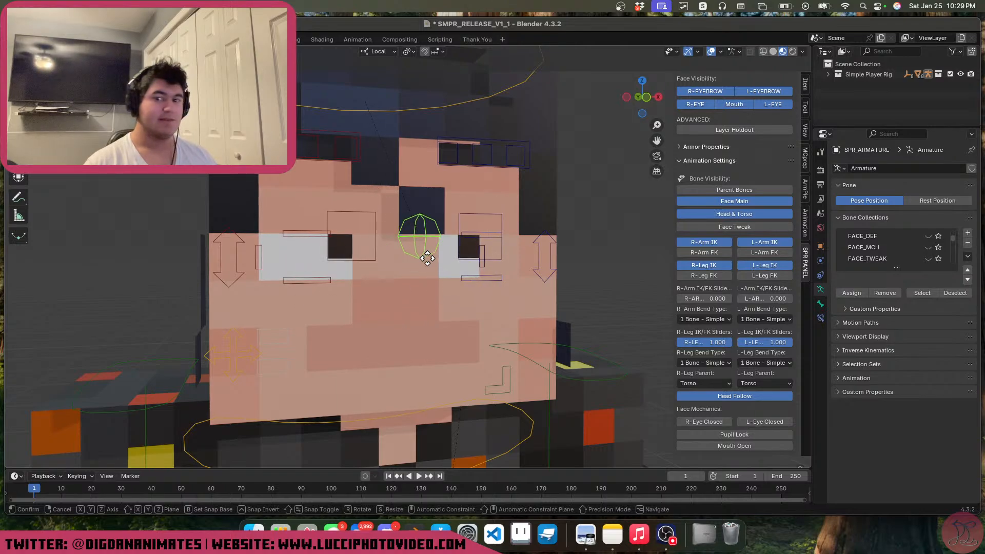
pyautogui.rightClick(429, 265)
# Select the left eye's side control and reset its location
pyautogui.click(480, 266)
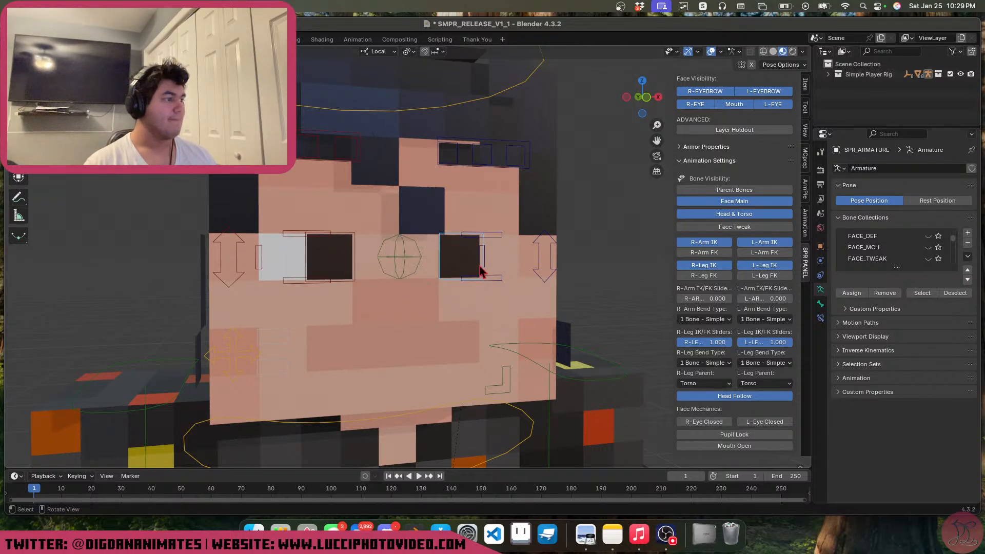
pyautogui.click(480, 266)
pyautogui.hotkey('alt', 'g')
# Reset the location of all visible rig controls, clear the selection and save the file
pyautogui.scroll(-4, 500, 273)
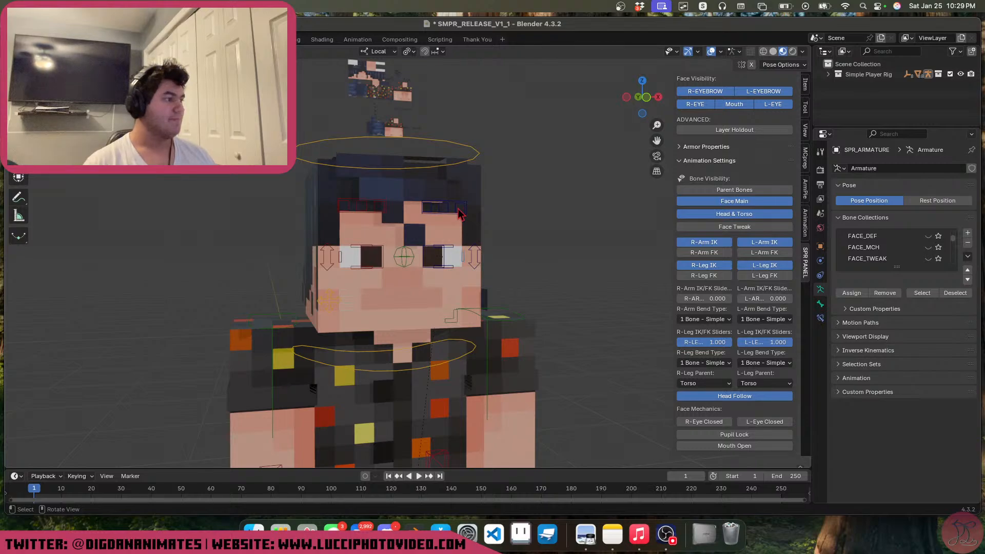
pyautogui.press('a')
pyautogui.hotkey('alt', 'g')
pyautogui.click(513, 244)
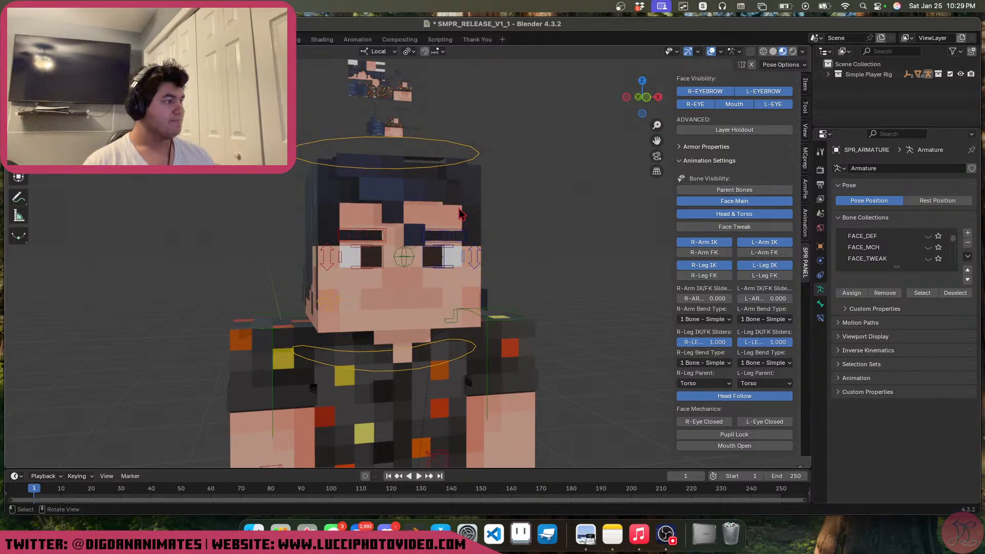
pyautogui.press('super+s')
# Try scaling the whole left eye with its arrow-shaped control, cancelling the change
pyautogui.click(475, 257)
pyautogui.press('g')
pyautogui.press('r')
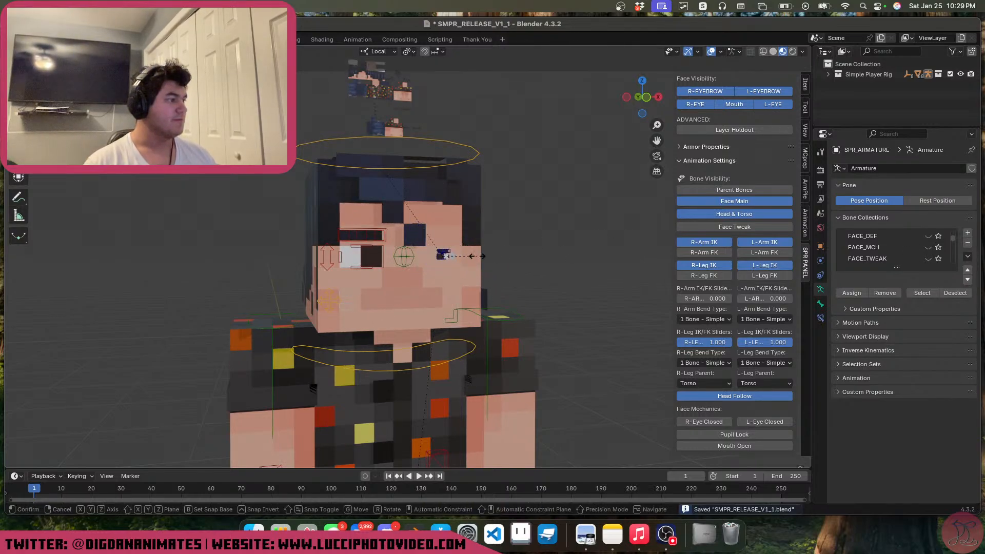
pyautogui.press('Escape')
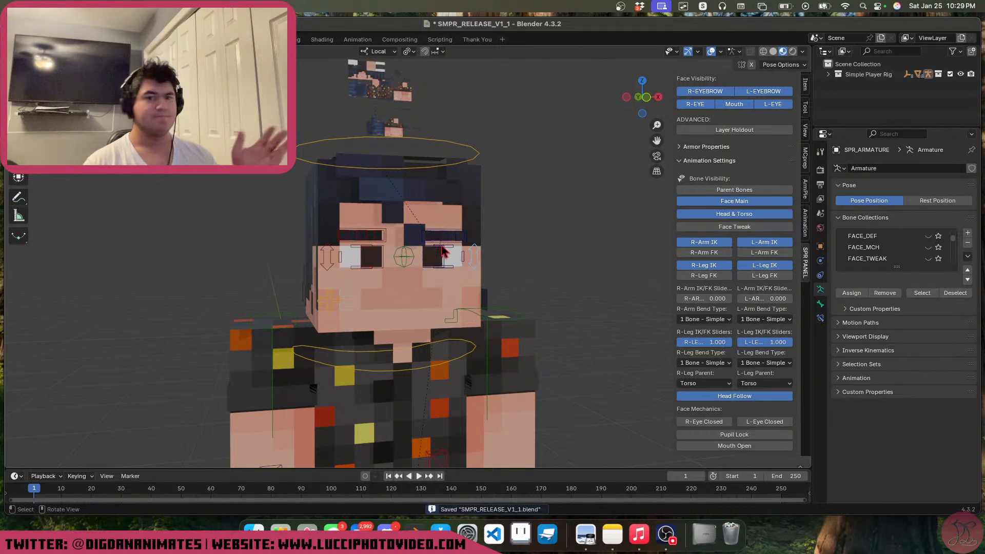
# Try scaling and rotating the mouth with the four-arrow control on the cheek, and save the file
pyautogui.scroll(3, 450, 257)
pyautogui.click(289, 338)
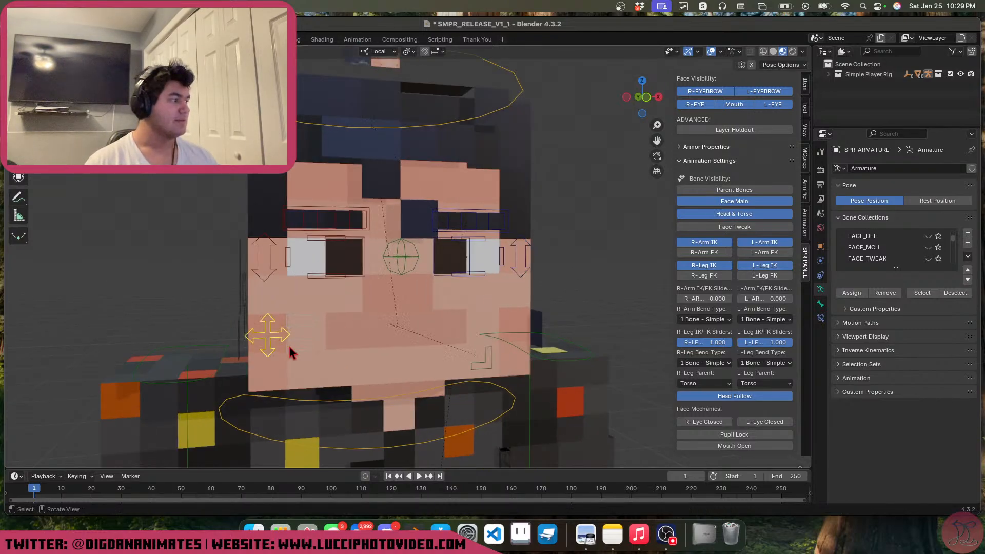
pyautogui.press('s')
pyautogui.press('Escape')
pyautogui.press('r')
pyautogui.press('Escape')
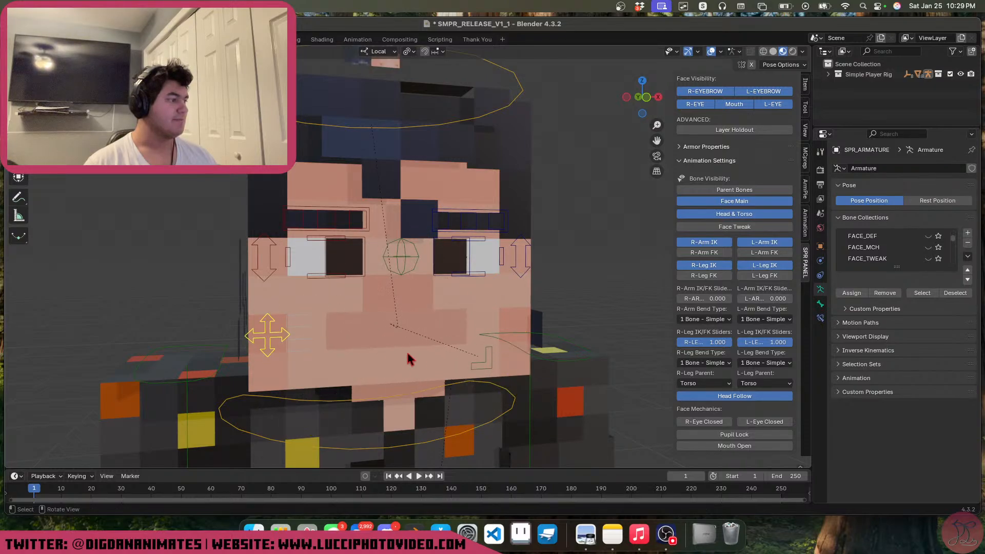
pyautogui.press('super+s')
# Try moving the L-shaped mouth corner control with the mouth closed
pyautogui.keyDown('shift'); pyautogui.moveTo(445, 355); pyautogui.dragTo(351, 321, button='middle'); pyautogui.keyUp('shift')
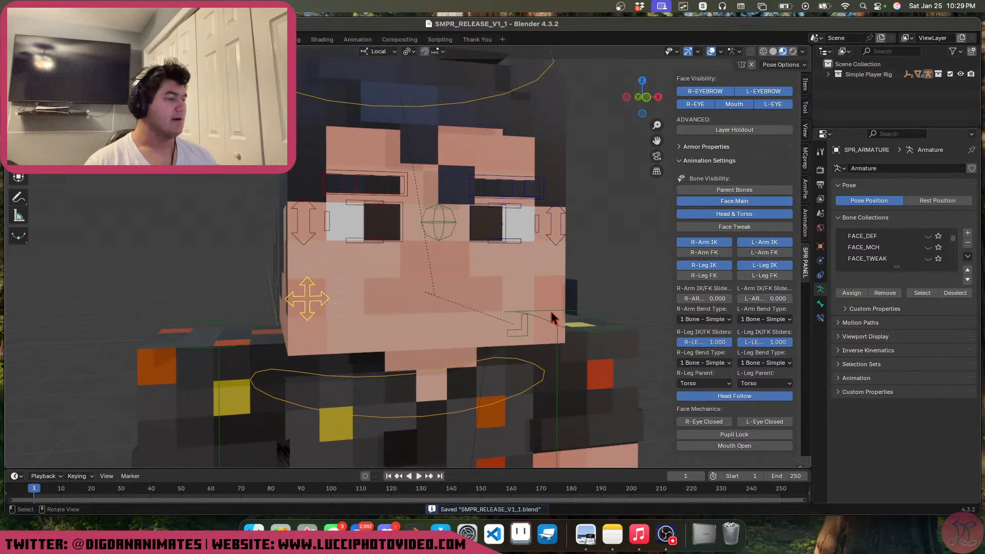
pyautogui.moveTo(525, 307); pyautogui.dragTo(529, 300, button='middle')
pyautogui.scroll(1, 524, 341)
pyautogui.moveTo(522, 344); pyautogui.dragTo(517, 330, button='middle')
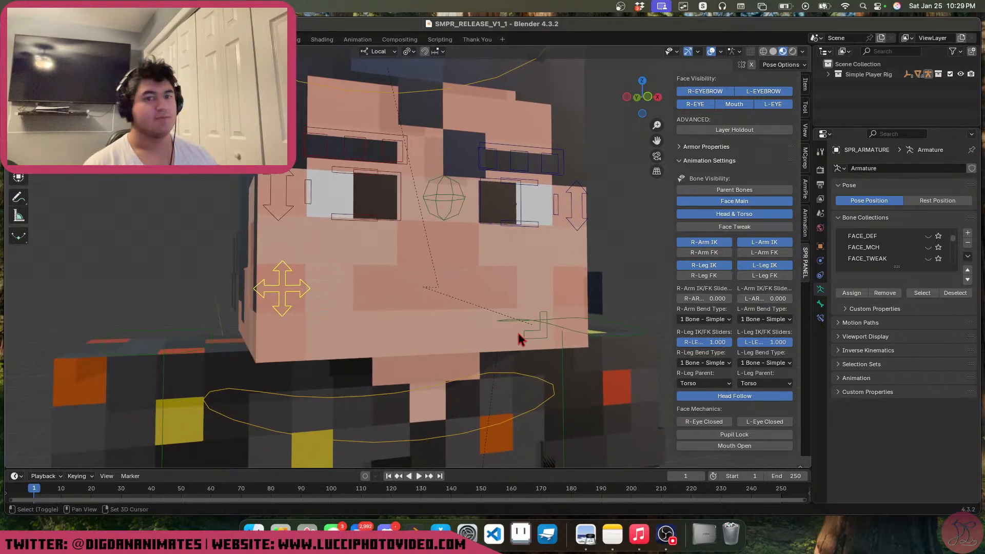
pyautogui.click(532, 334)
pyautogui.press('g')
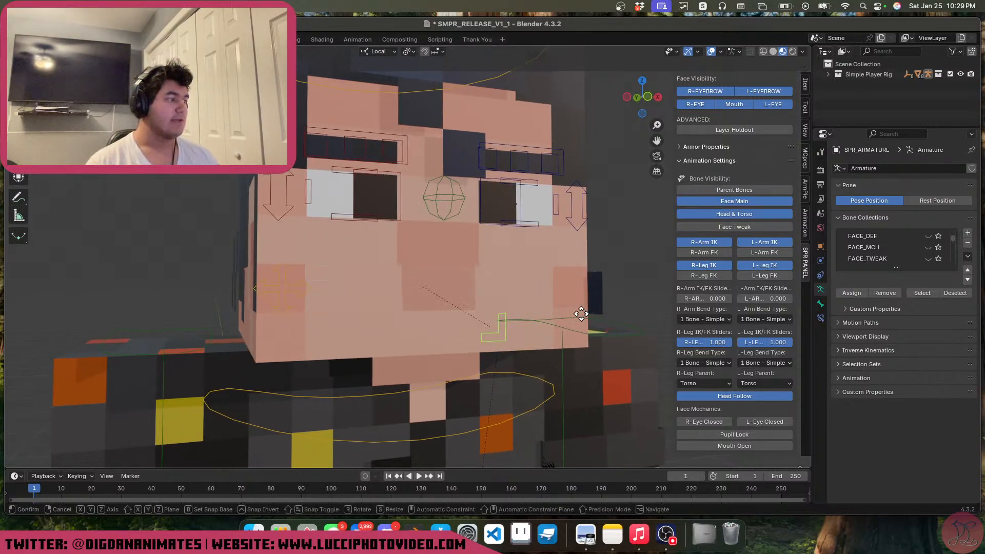
pyautogui.click(577, 295)
# Turn on Mouth Open and move the L-shaped mouth corner control outward and down to widen and open the mouth
pyautogui.click(717, 446)
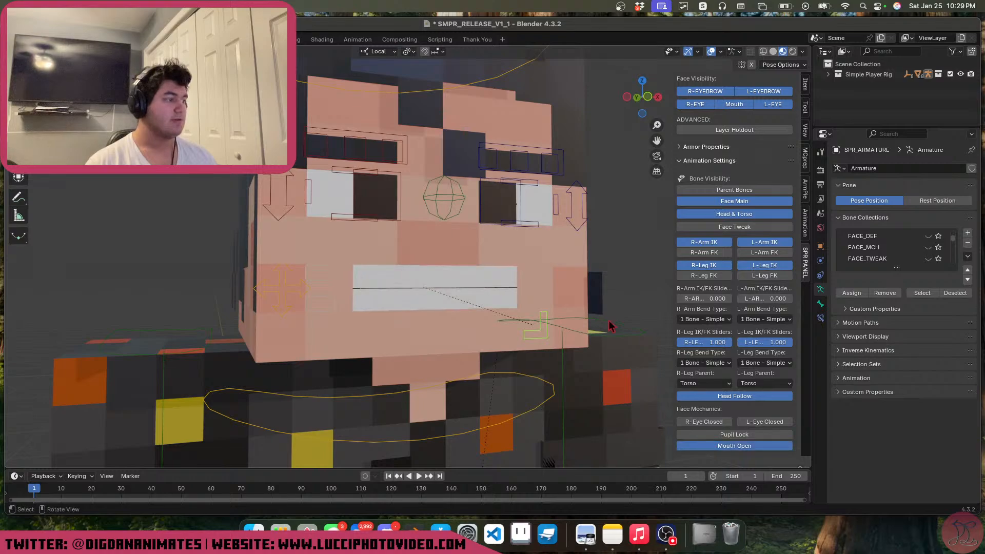
pyautogui.press('g')
pyautogui.click(575, 318)
pyautogui.press('g')
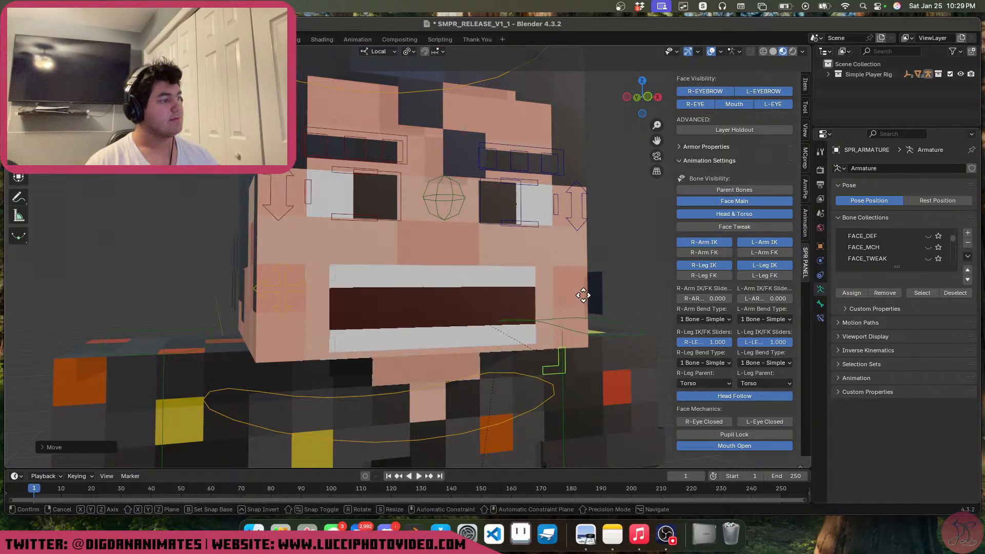
pyautogui.click(564, 277)
# Try moving the lower teeth with their rectangular control beside the mouth, cancelling the move
pyautogui.click(324, 331)
pyautogui.press('g')
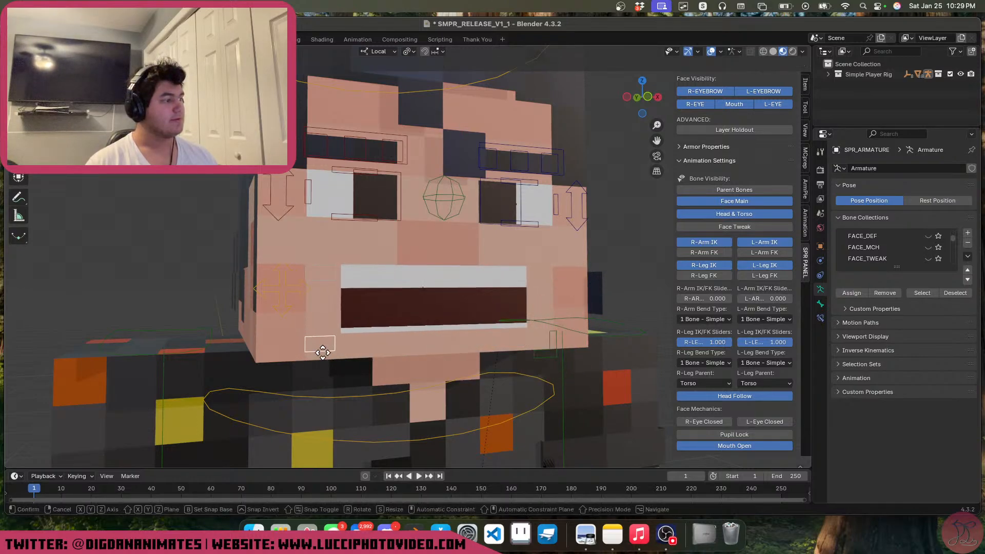
pyautogui.rightClick(325, 364)
# Reset the position of the L-shaped mouth corner control and move it outward and down to open the mouth wide
pyautogui.click(554, 353)
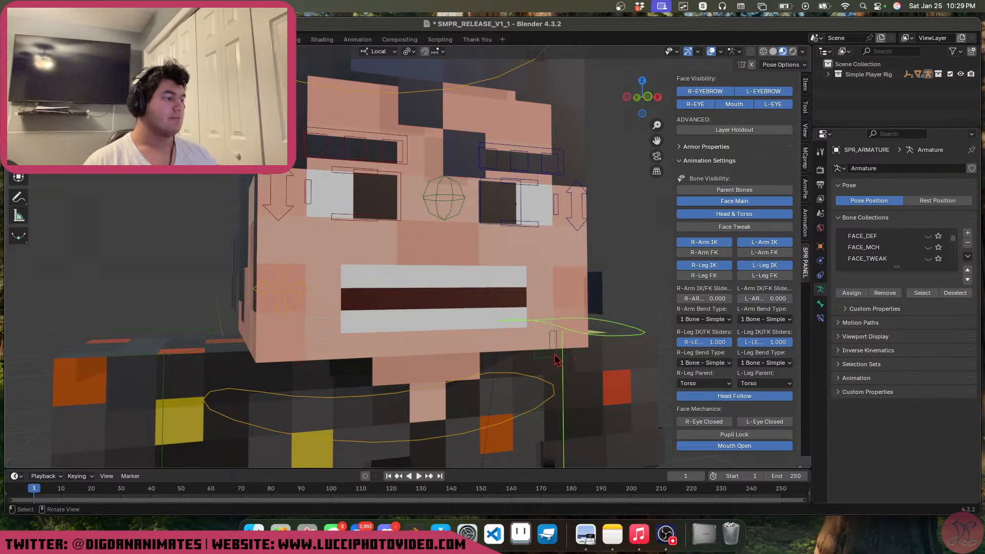
pyautogui.click(553, 350)
pyautogui.hotkey('alt', 'g')
pyautogui.press('g')
pyautogui.click(545, 320)
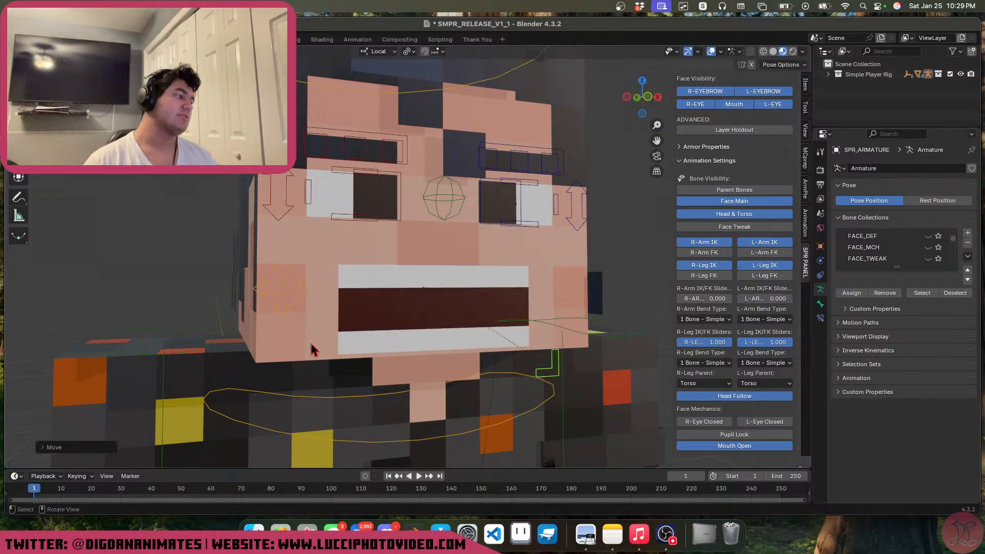
# Try moving the lower and upper teeth with their rectangular controls, cancelling each move
pyautogui.click(311, 343)
pyautogui.press('g')
pyautogui.rightClick(324, 311)
pyautogui.click(326, 273)
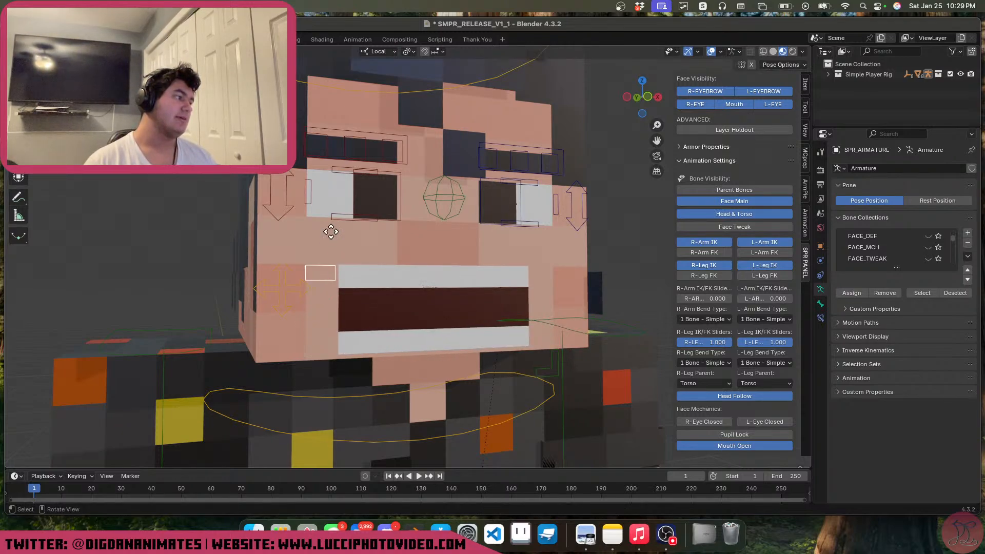
pyautogui.press('g')
pyautogui.rightClick(348, 231)
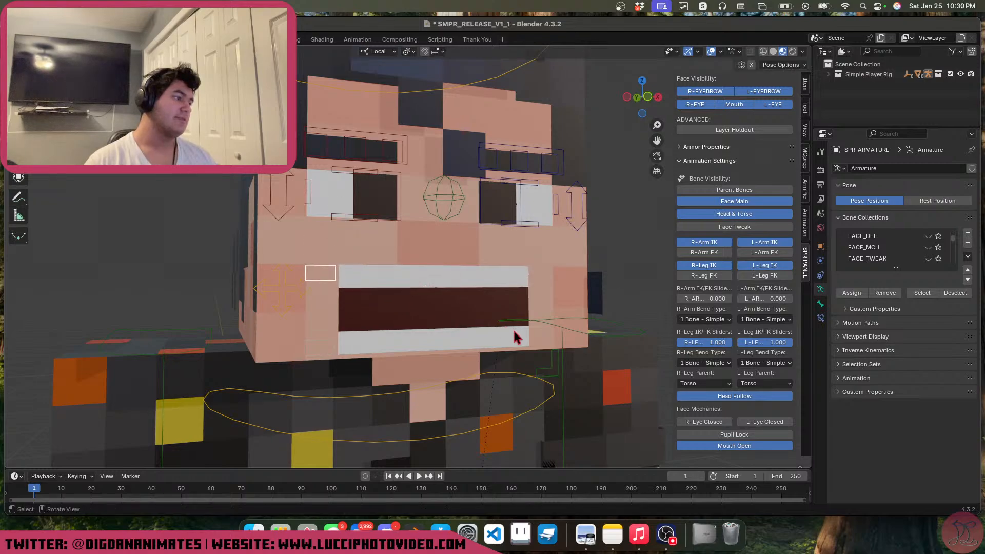
# Try rotating the upper and lower teeth with their rectangular controls, cancelling each rotation
pyautogui.click(556, 365)
pyautogui.click(324, 270)
pyautogui.press('r')
pyautogui.rightClick(445, 280)
pyautogui.press('r')
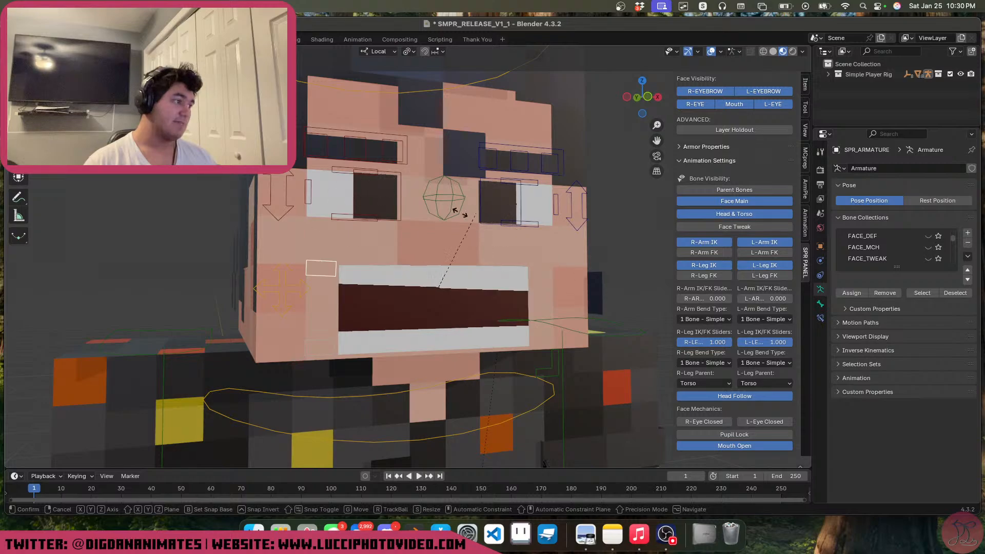
pyautogui.rightClick(435, 299)
pyautogui.press('r')
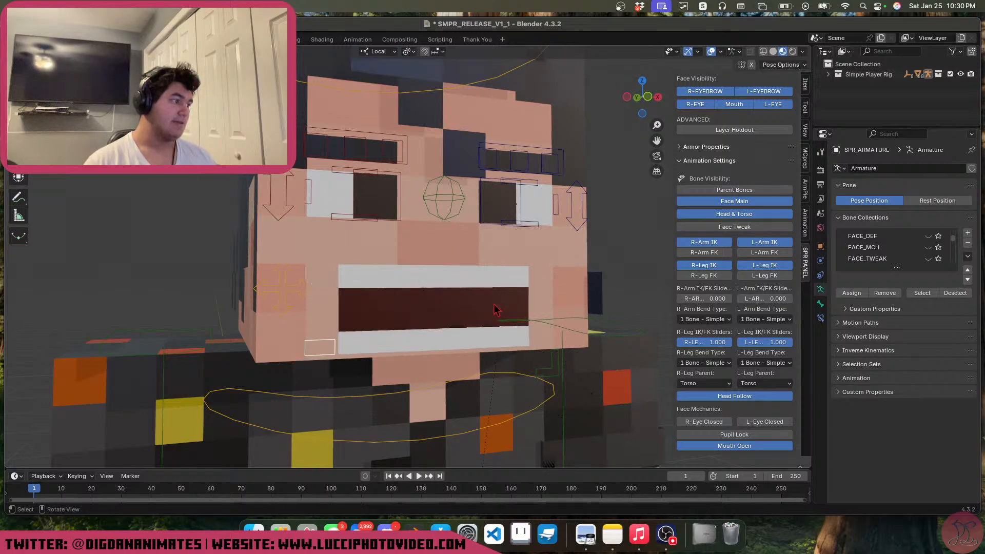
pyautogui.press('r')
pyautogui.rightClick(478, 343)
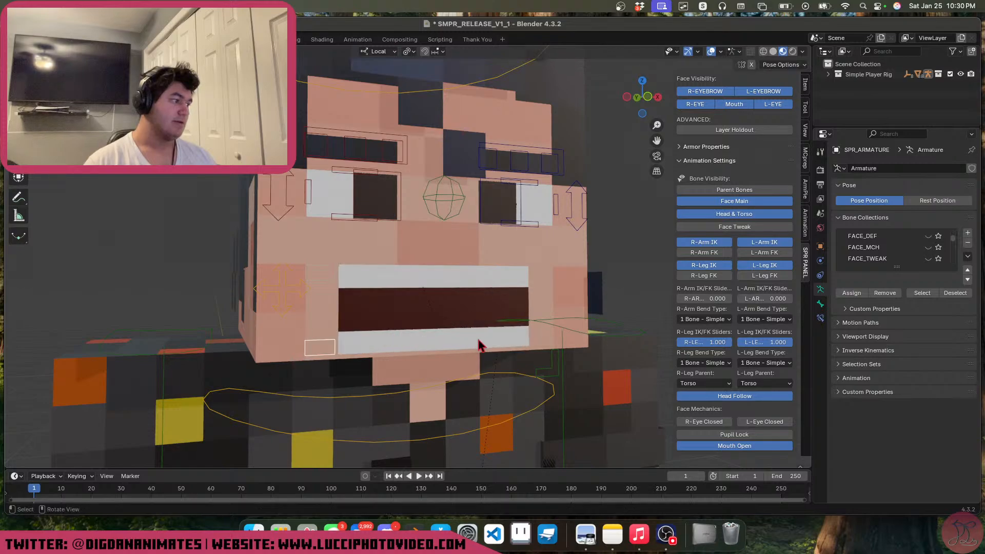
# Inspect the transform values and locks of both teeth controls, and try scaling the lower teeth before returning to the rig settings
pyautogui.click(807, 86)
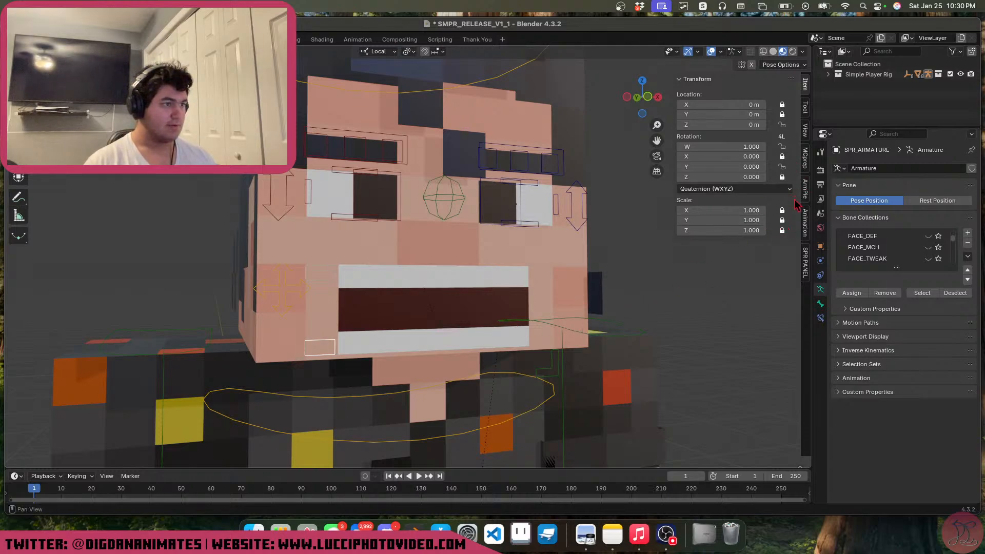
pyautogui.press('s')
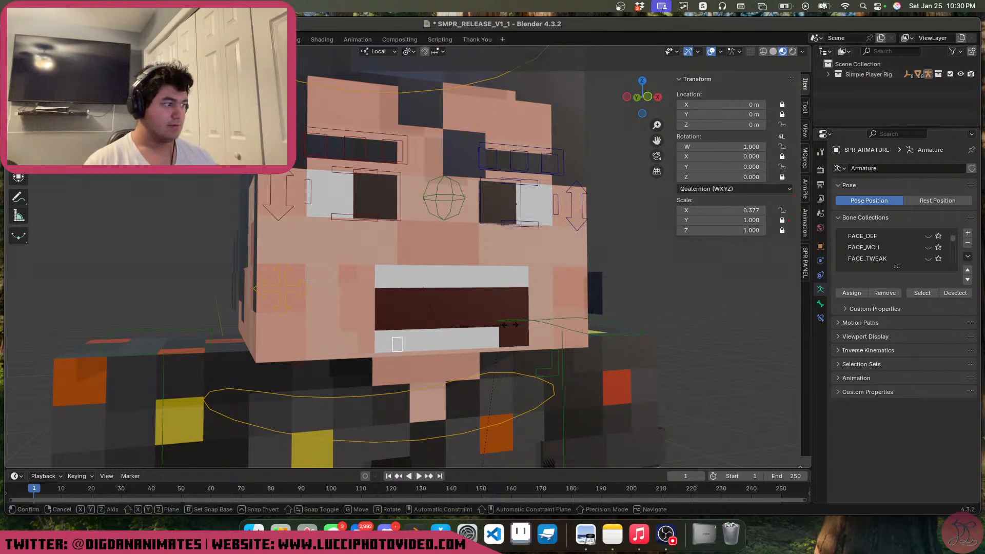
pyautogui.press('Escape')
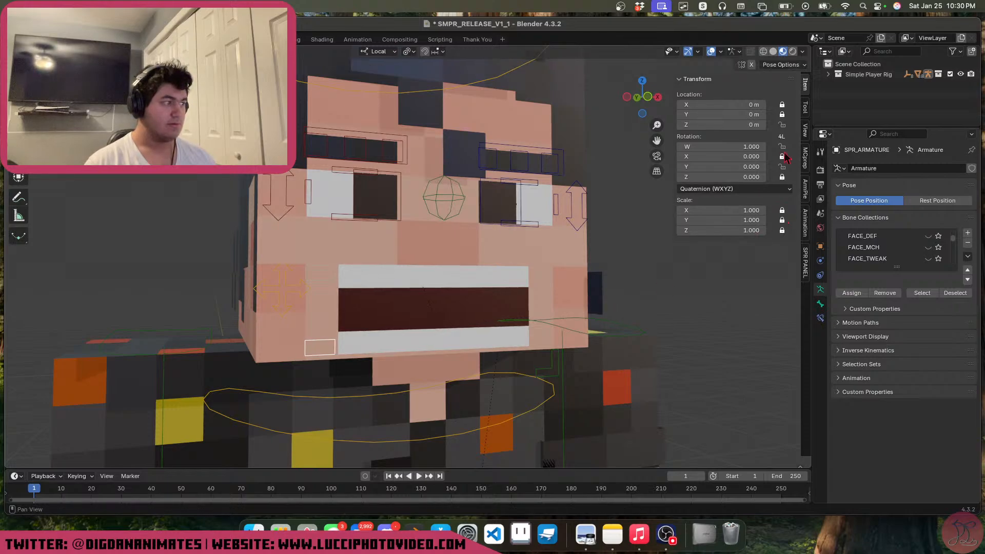
pyautogui.click(327, 280)
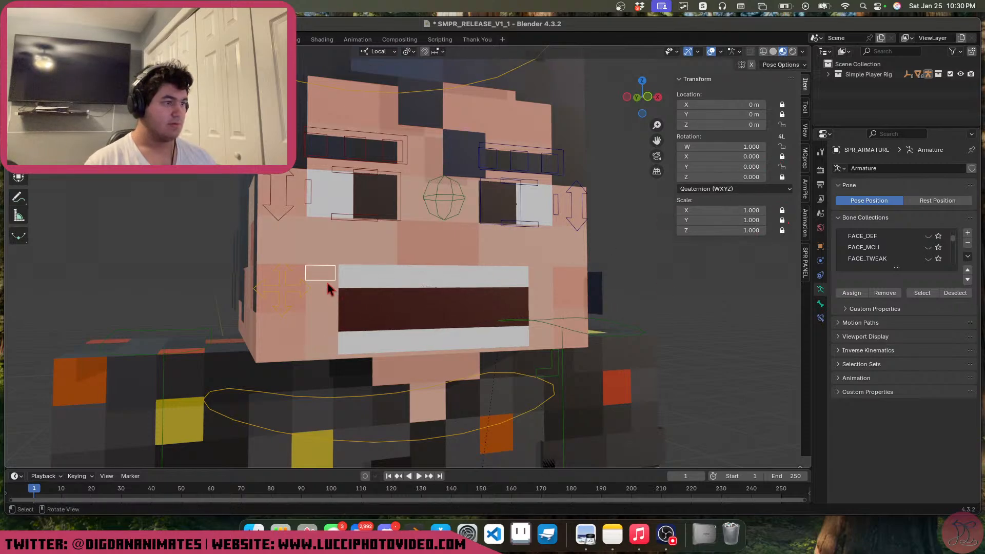
pyautogui.click(327, 346)
pyautogui.click(804, 282)
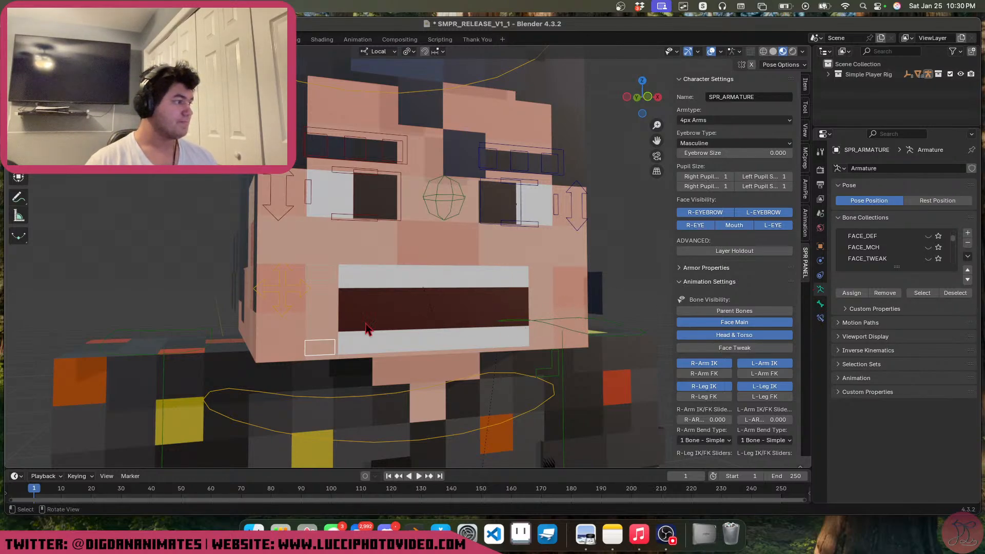
# Move the L-shaped mouth corner control inward to narrow the open mouth
pyautogui.click(561, 373)
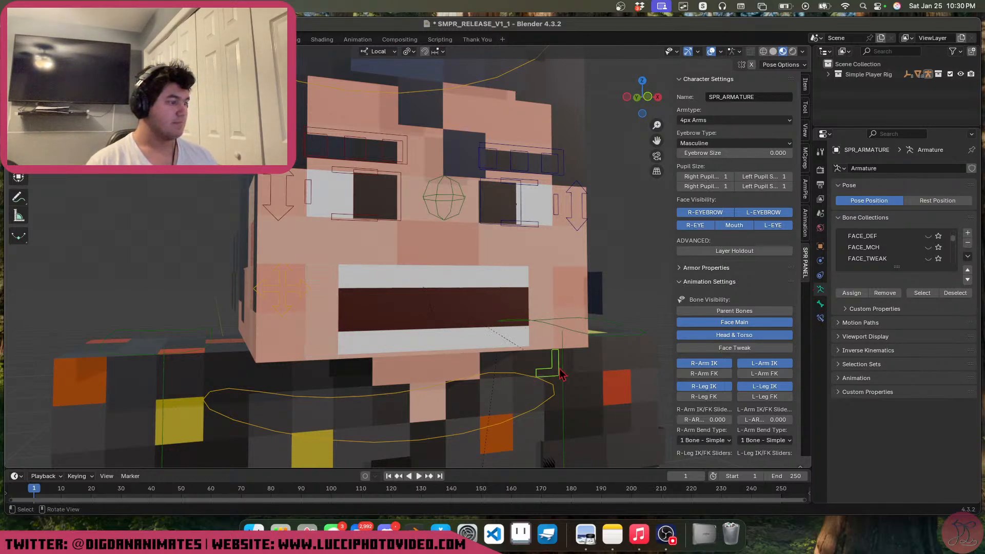
pyautogui.press('g')
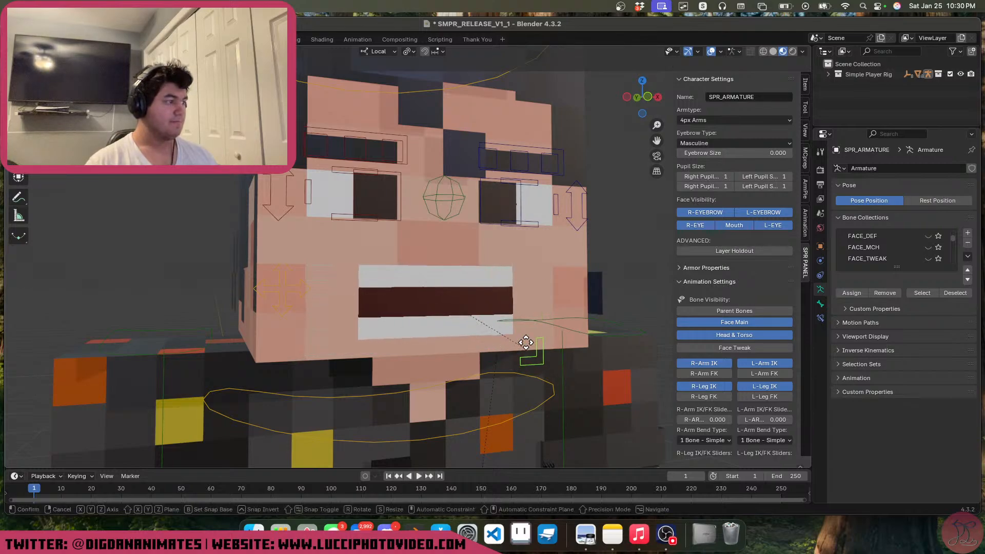
pyautogui.click(517, 356)
# Turn on Face Tweak bone visibility and move the L-shaped corner control outward and up to widen and close the mouth
pyautogui.scroll(-5, 739, 308)
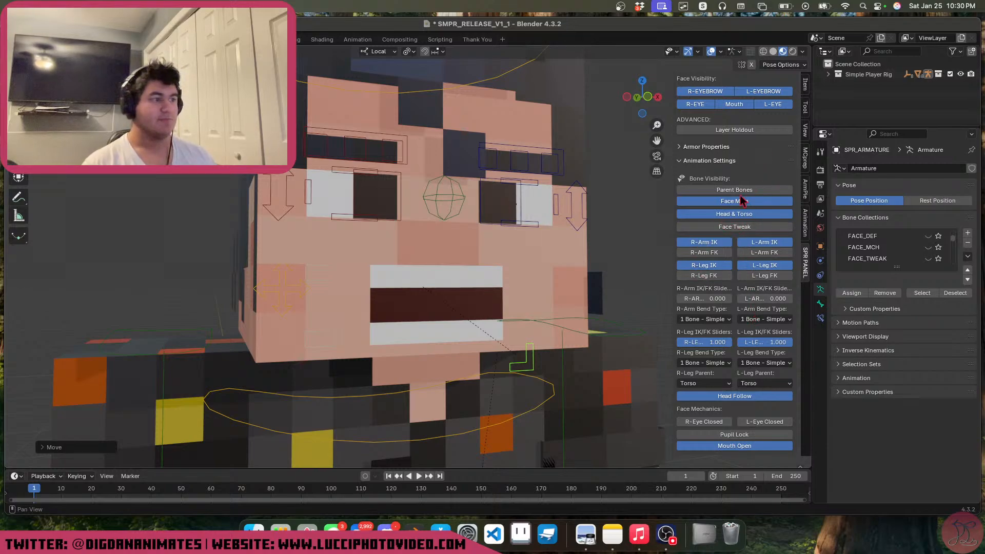
pyautogui.click(728, 228)
pyautogui.press('g')
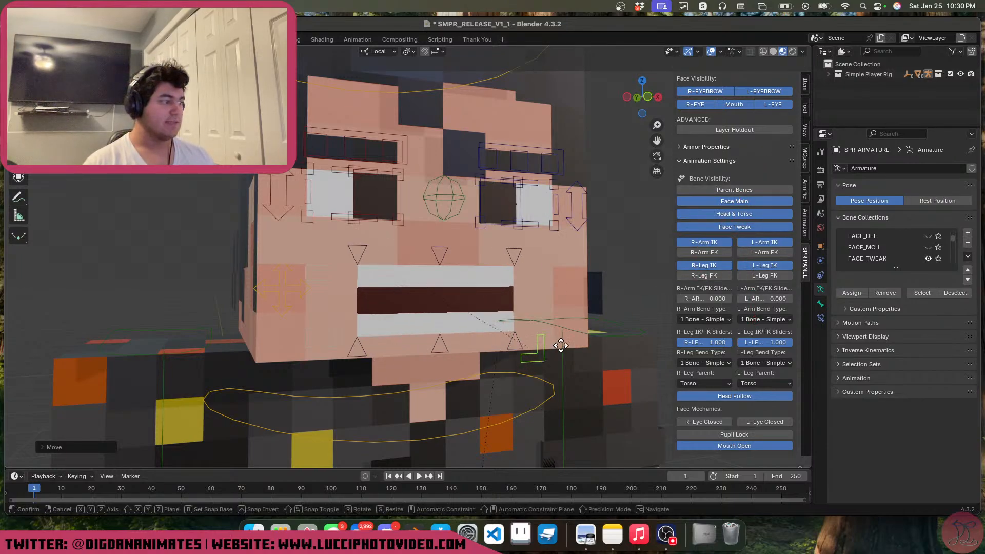
pyautogui.click(562, 324)
# Try moving the triangular tweak controls at the mouth corners vertically along Z, cancelling the move
pyautogui.click(534, 313)
pyautogui.keyDown('shift'); pyautogui.click(533, 258); pyautogui.keyUp('shift')
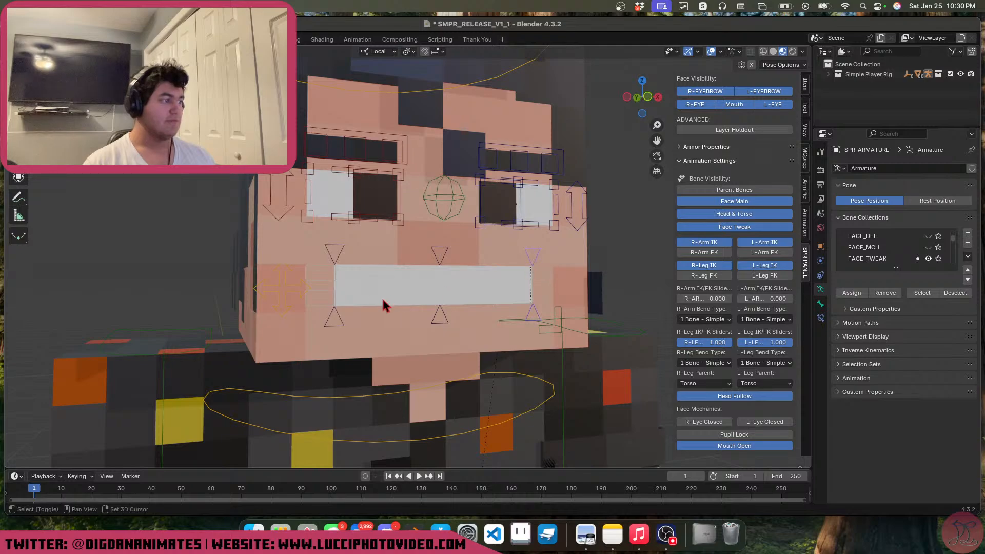
pyautogui.press('g')
pyautogui.press('z')
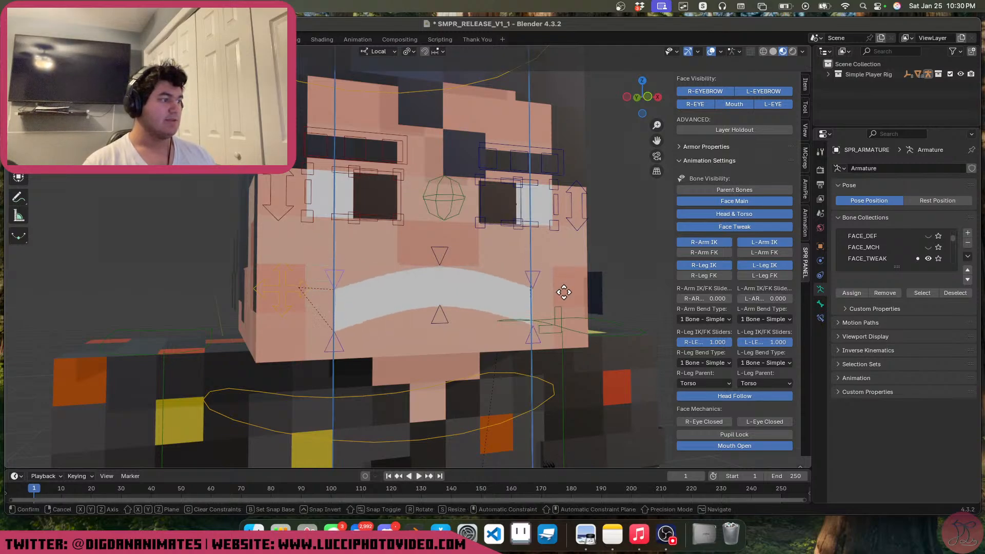
pyautogui.rightClick(563, 275)
# Move the lower centre mouth tweak control down to curve the bottom lip
pyautogui.click(440, 316)
pyautogui.press('g')
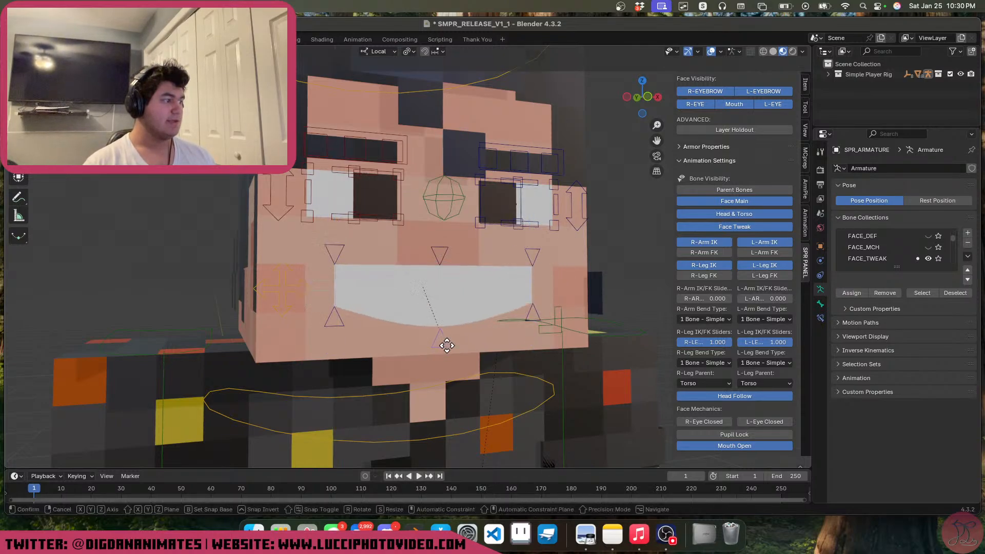
pyautogui.click(447, 345)
# Open and widen the mouth with the L-shaped corner control, and pull the lower centre tweak control further down
pyautogui.click(552, 331)
pyautogui.press('g')
pyautogui.click(567, 365)
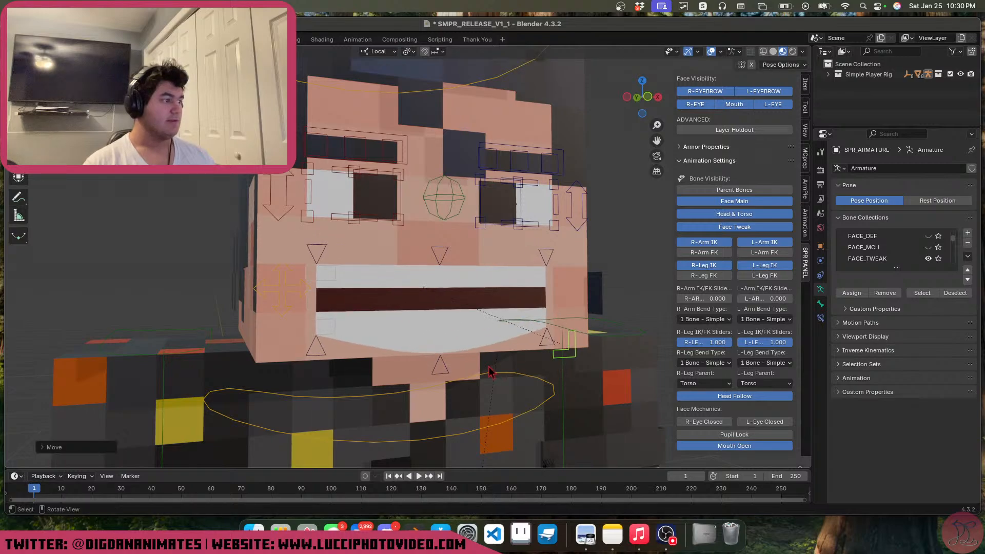
pyautogui.click(434, 369)
pyautogui.press('g')
pyautogui.click(445, 389)
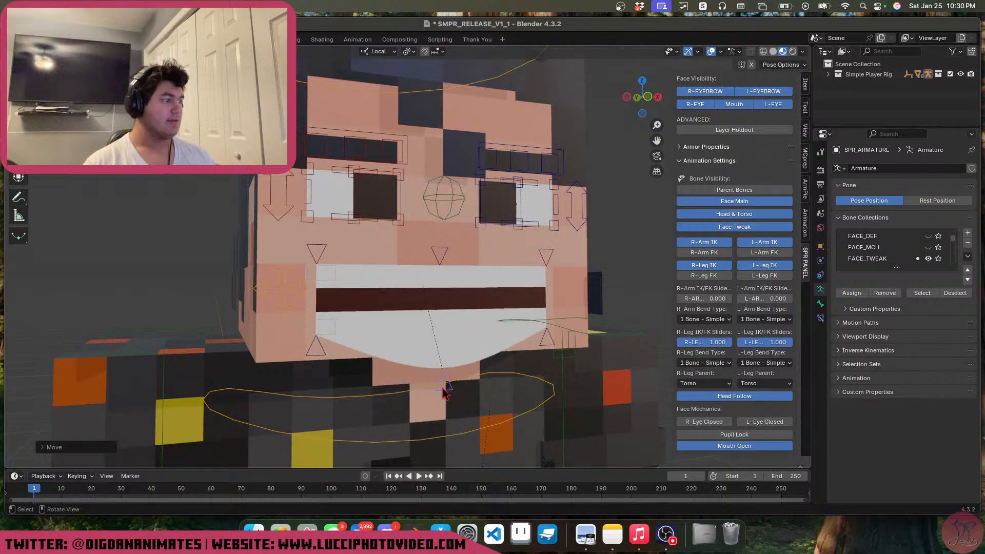
# Flatten the bottom lip and try pulling its centre tweak control far below the chin, undoing the move
pyautogui.press('g')
pyautogui.click(440, 316)
pyautogui.press('g')
pyautogui.rightClick(465, 403)
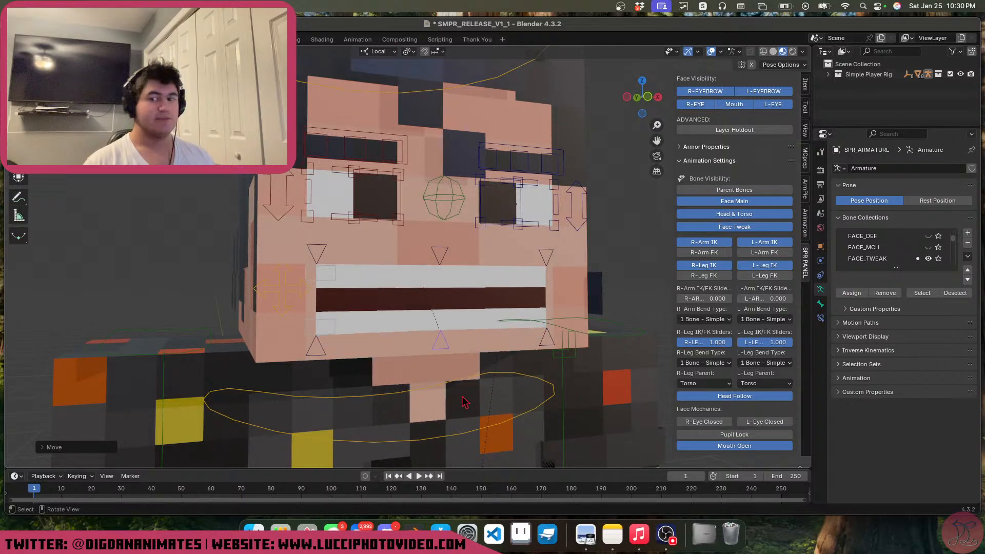
pyautogui.press('g')
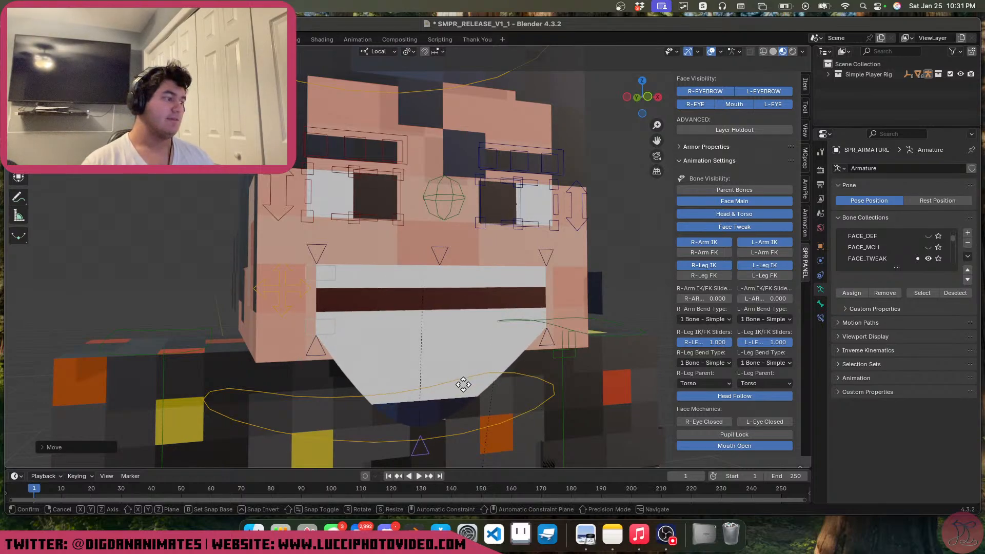
pyautogui.click(492, 439)
pyautogui.press('super+z')
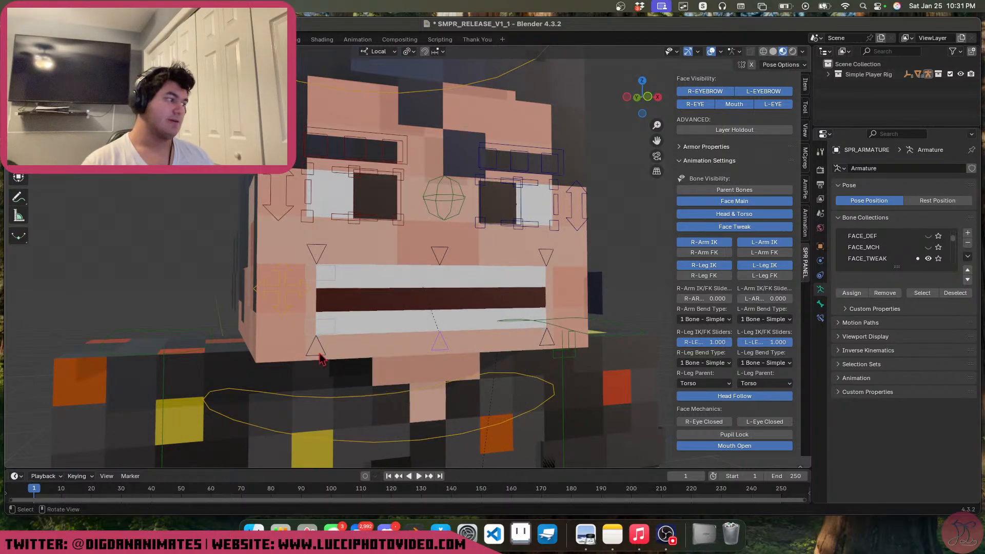
# Move the character's lower right mouth corner tweak inward and up, and open the mouth wide below the chin
pyautogui.click(311, 353)
pyautogui.press('g')
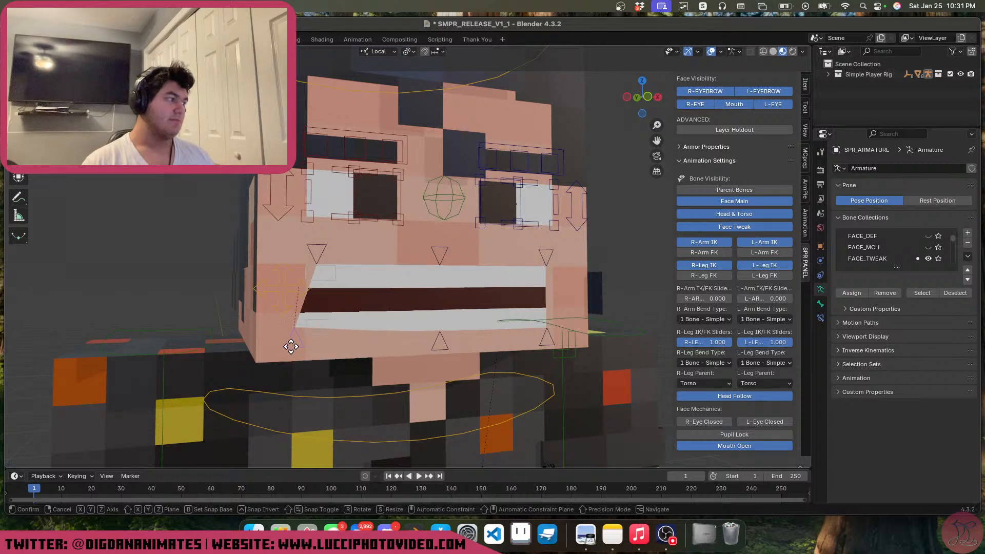
pyautogui.click(343, 319)
pyautogui.click(549, 351)
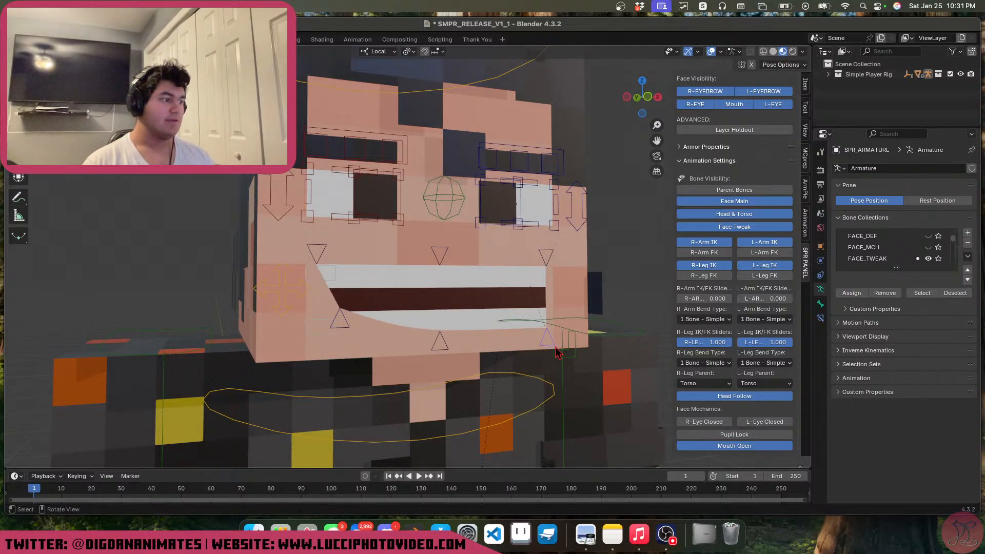
pyautogui.press('g')
pyautogui.click(505, 417)
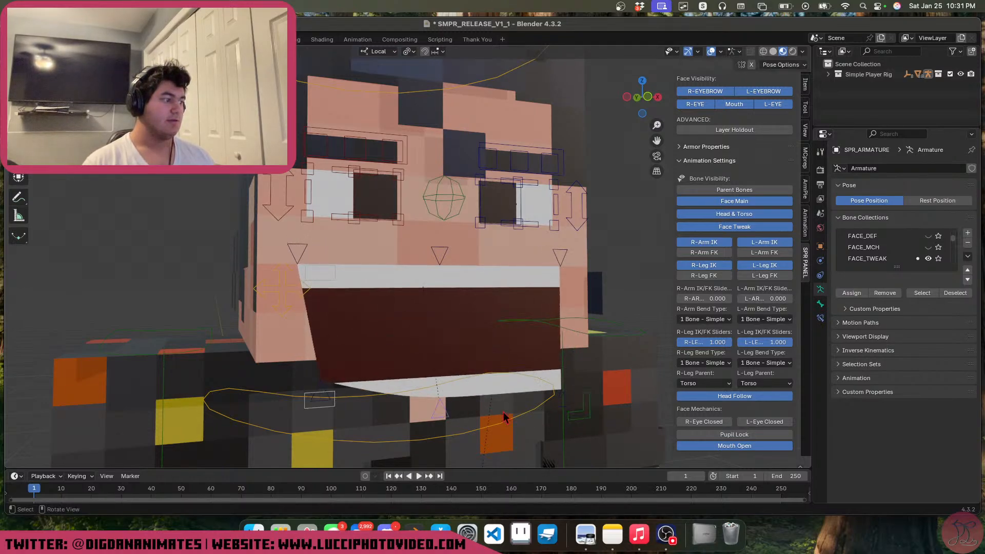
# Adjust the lower centre mouth tweak and raise the character's lower left corner tweak to curve the bottom lip
pyautogui.press('g')
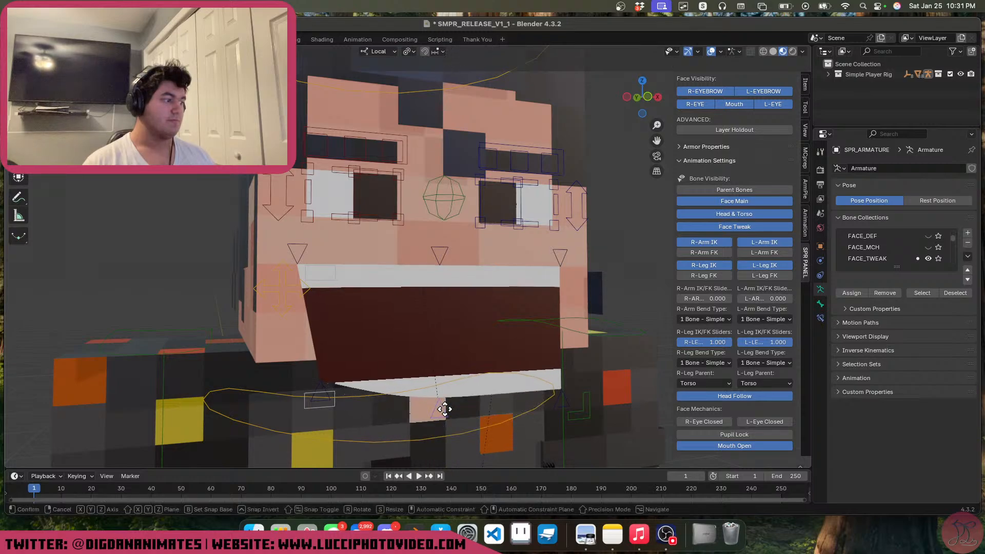
pyautogui.click(446, 411)
pyautogui.click(556, 414)
pyautogui.press('g')
pyautogui.click(470, 377)
# Raise the lower teeth with their rectangular control
pyautogui.click(321, 395)
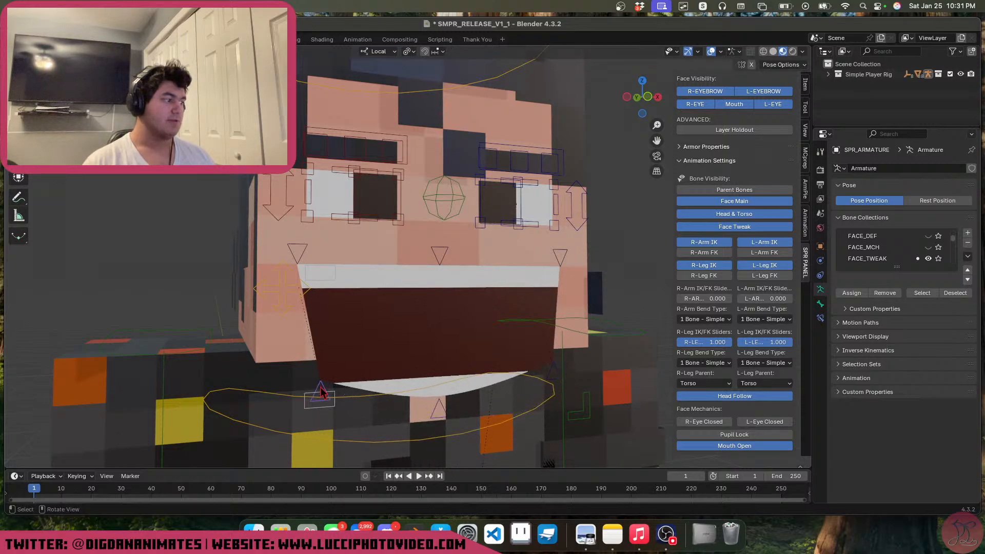
pyautogui.press('g')
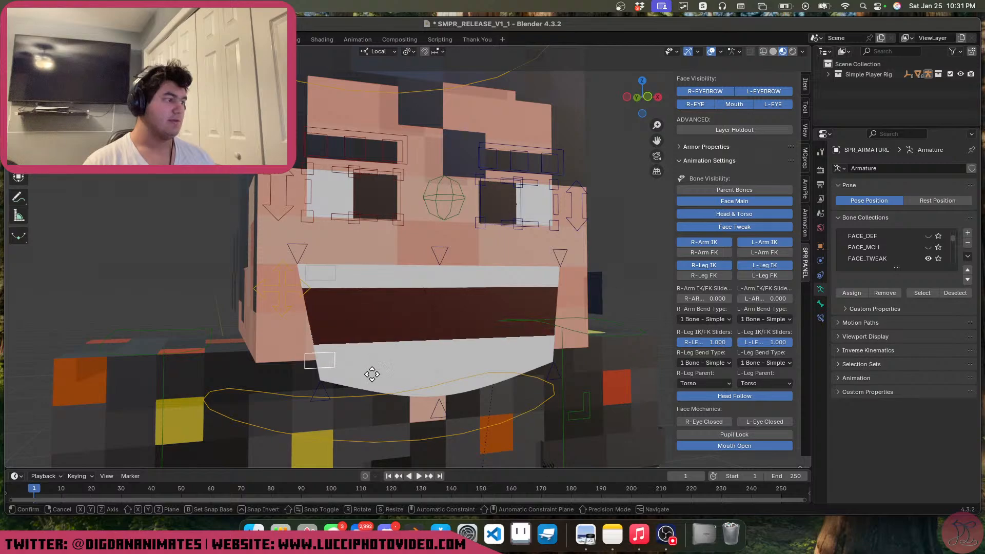
pyautogui.click(384, 359)
# Move the lower centre mouth tweak up to arch the bottom lip into the open mouth
pyautogui.click(438, 409)
pyautogui.press('g')
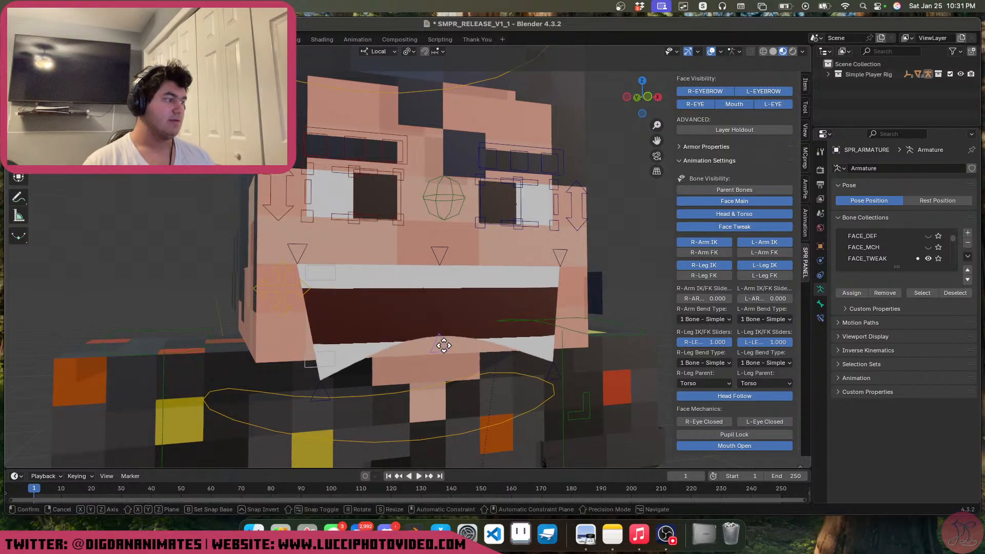
pyautogui.click(440, 299)
# Reset the position of all the rig's visible controls and clear the selection
pyautogui.click(423, 362)
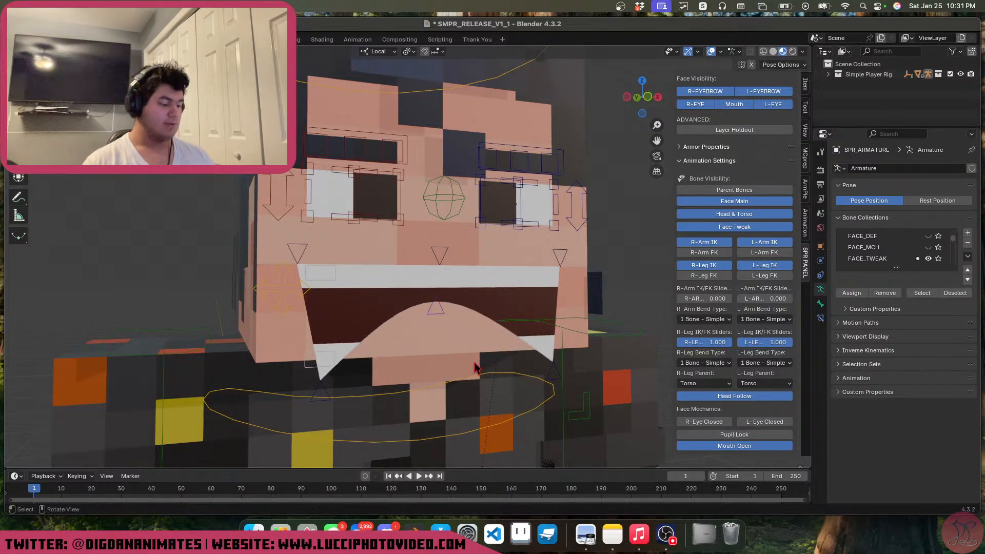
pyautogui.hotkey('alt', 'h')
pyautogui.hotkey('alt', 'g')
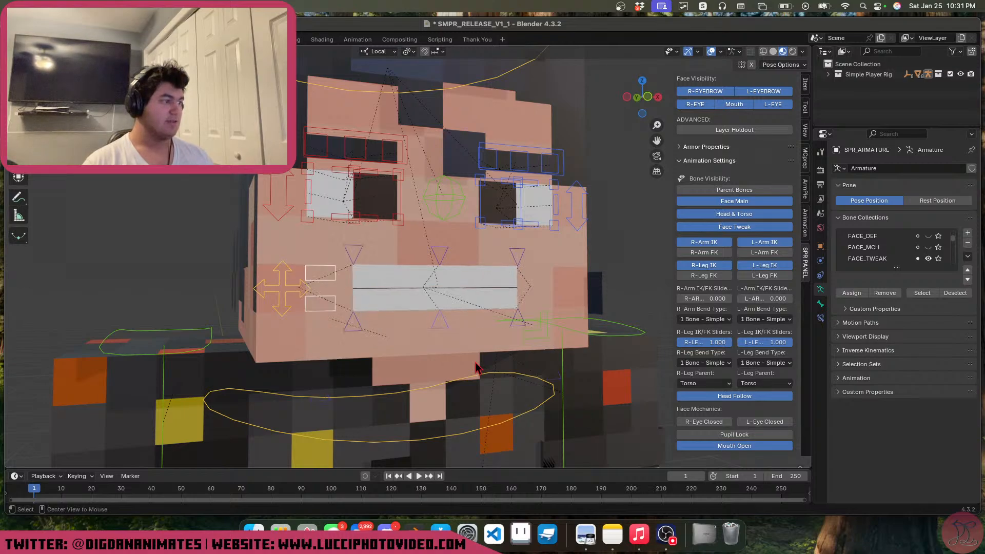
pyautogui.hotkey('alt', 'a')
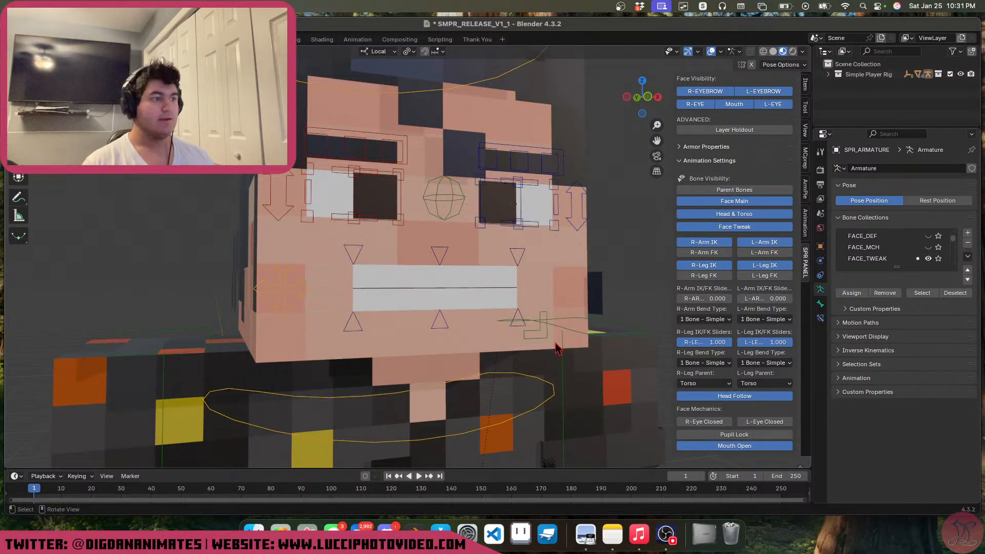
# Hide the Face Tweak bones, turn off Mouth Open and save the rig file
pyautogui.press('super+s')
pyautogui.click(546, 331)
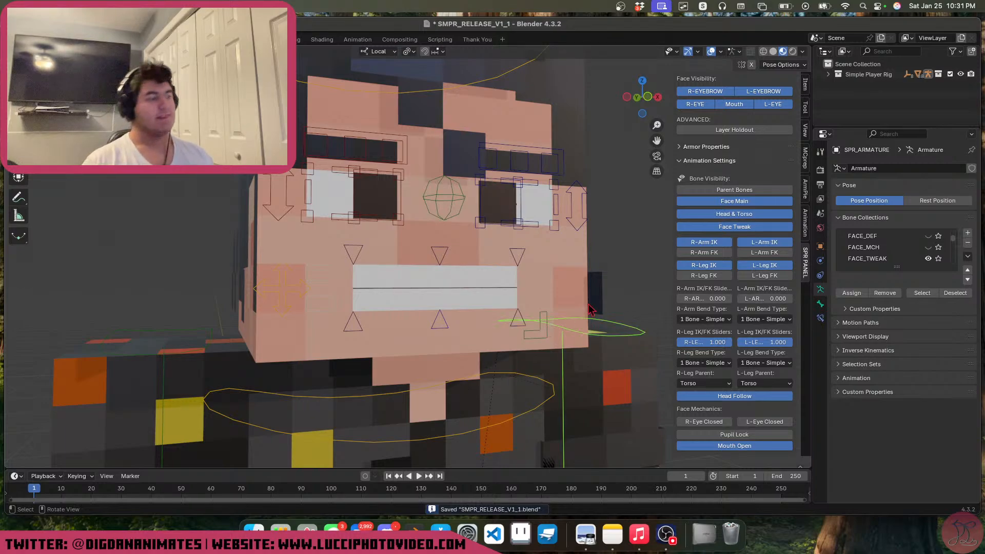
pyautogui.click(743, 229)
pyautogui.click(540, 330)
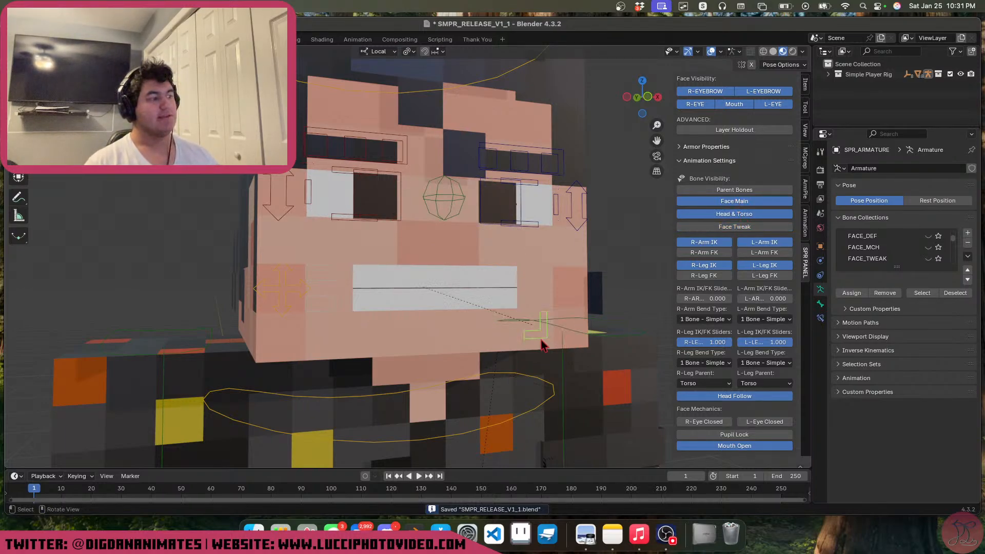
pyautogui.click(735, 446)
pyautogui.press('super+s')
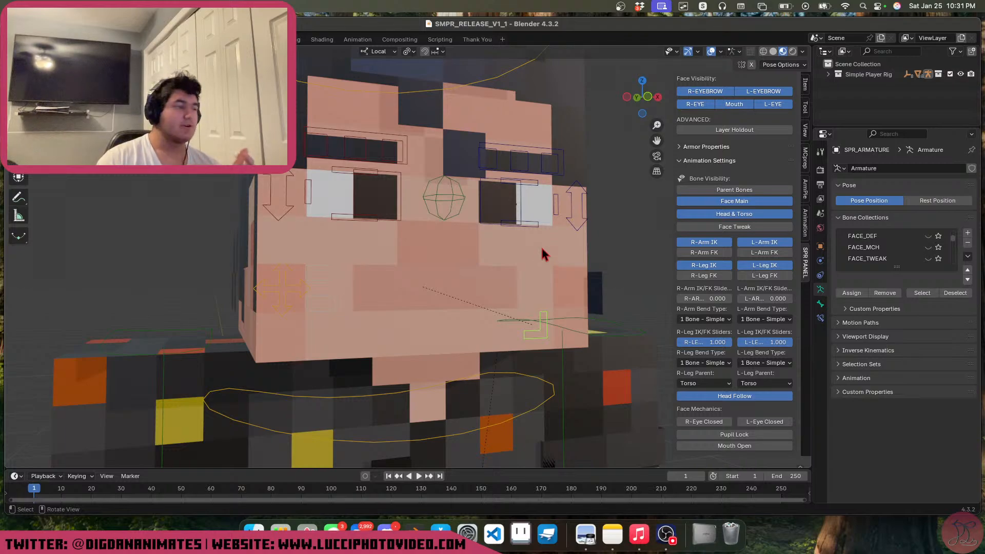
pyautogui.press('super+s')
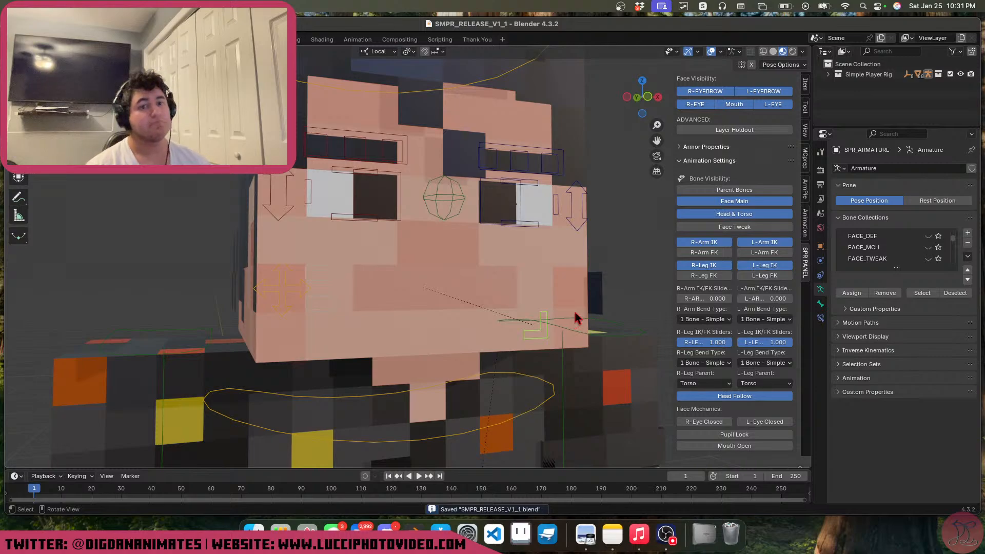
# Bring the full character into view and save the rig file
pyautogui.scroll(-5, 611, 300)
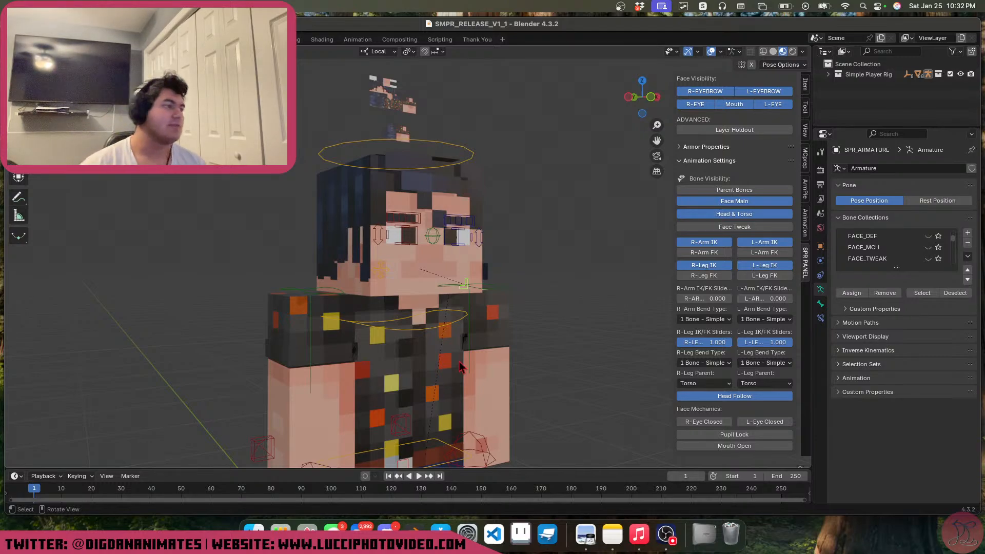
pyautogui.moveTo(459, 361); pyautogui.dragTo(443, 364, button='middle')
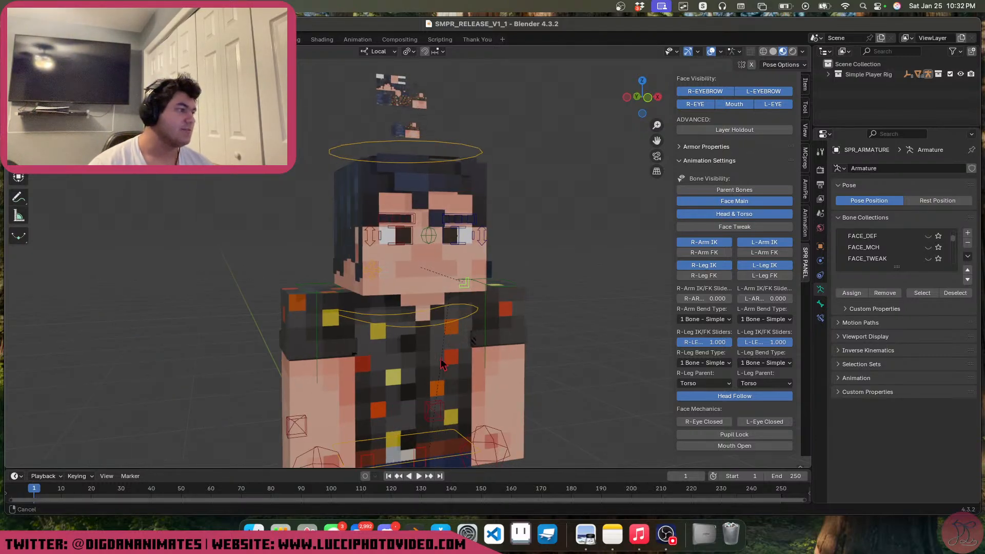
pyautogui.scroll(-6, 442, 364)
pyautogui.press('super+s')
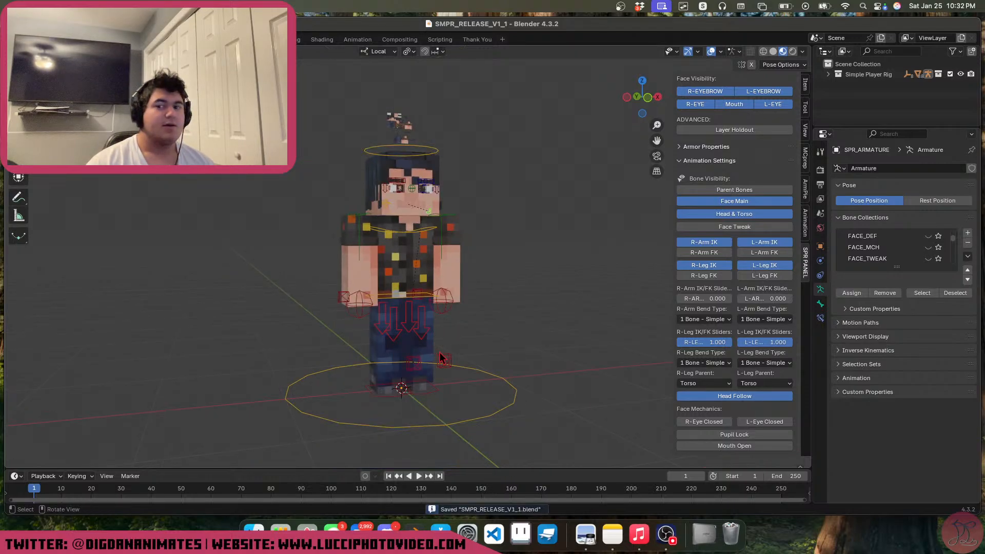
# Try moving the character's right foot IK control to swing the leg
pyautogui.moveTo(366, 336); pyautogui.dragTo(389, 339, button='middle')
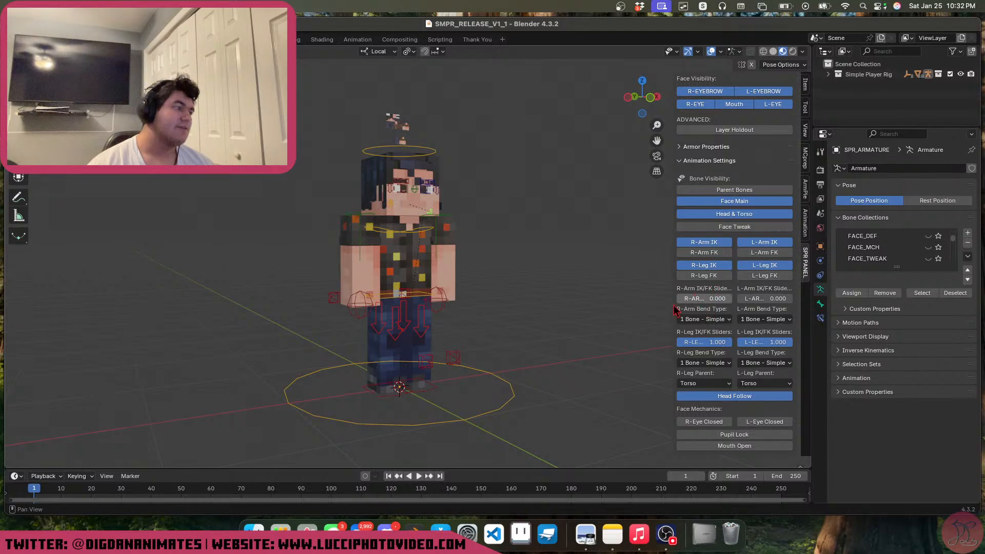
pyautogui.scroll(4, 359, 339)
pyautogui.click(338, 346)
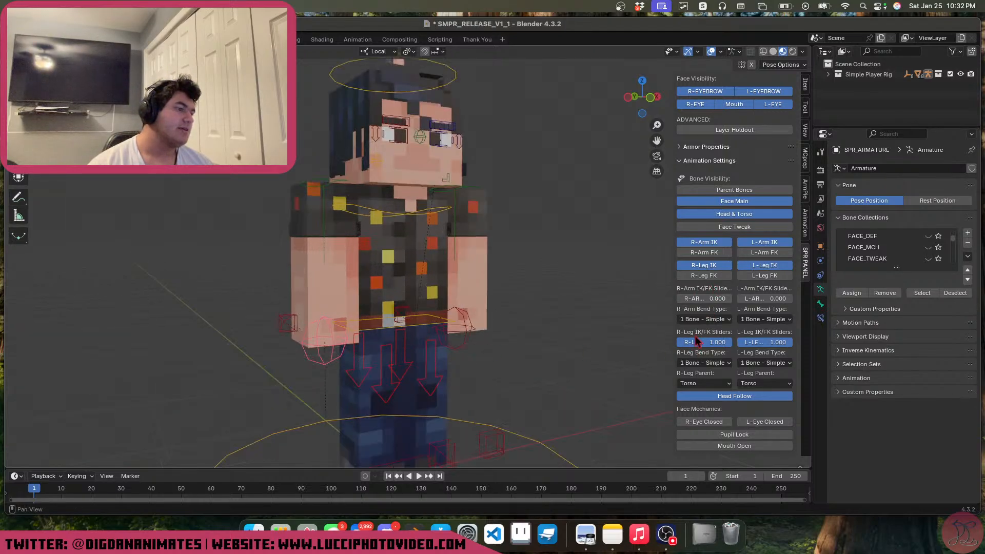
pyautogui.keyDown('shift'); pyautogui.moveTo(466, 331); pyautogui.dragTo(493, 218, button='middle'); pyautogui.keyUp('shift')
pyautogui.click(410, 377)
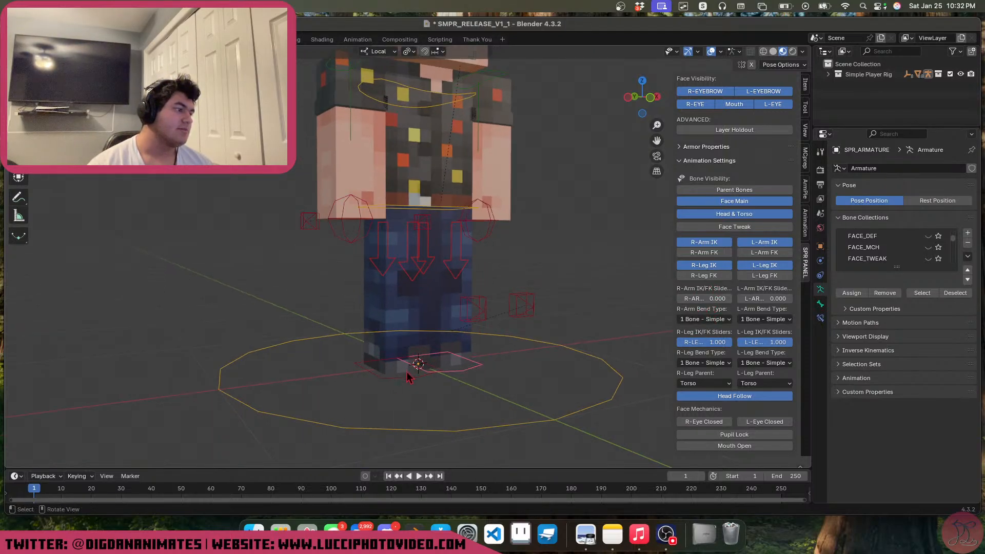
pyautogui.press('g')
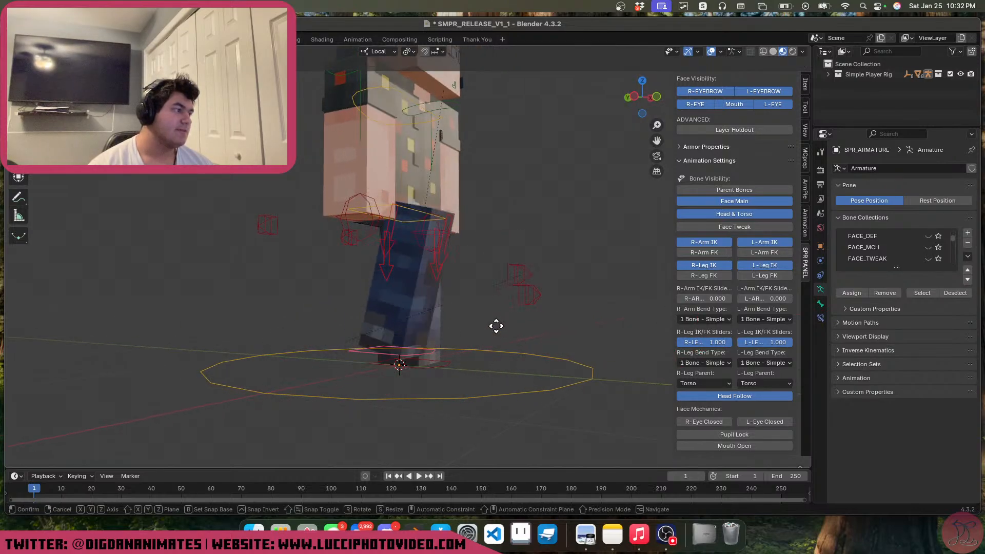
pyautogui.rightClick(507, 343)
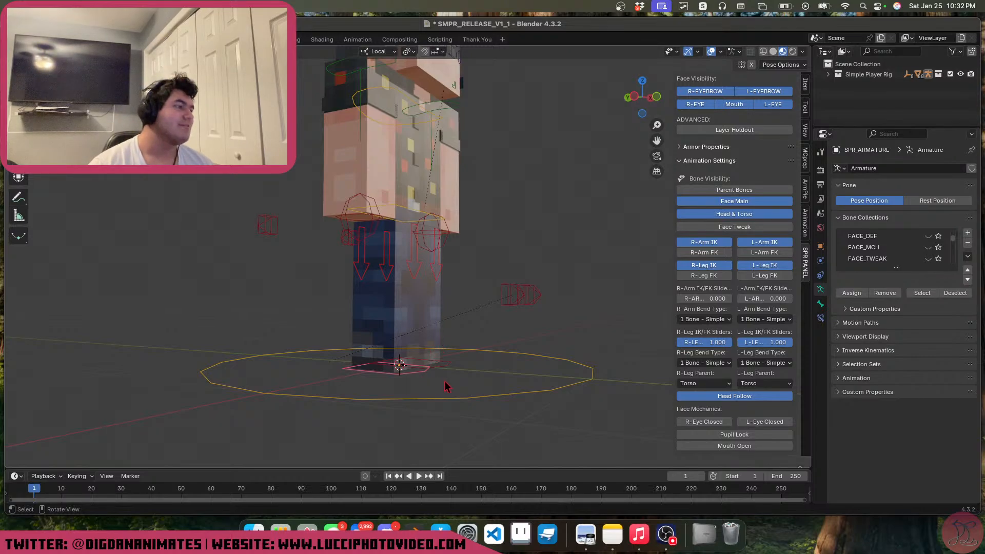
# Move the character's right foot IK control forward and slightly up
pyautogui.scroll(2, 416, 393)
pyautogui.keyDown('shift'); pyautogui.moveTo(417, 393); pyautogui.dragTo(416, 357, button='middle'); pyautogui.keyUp('shift')
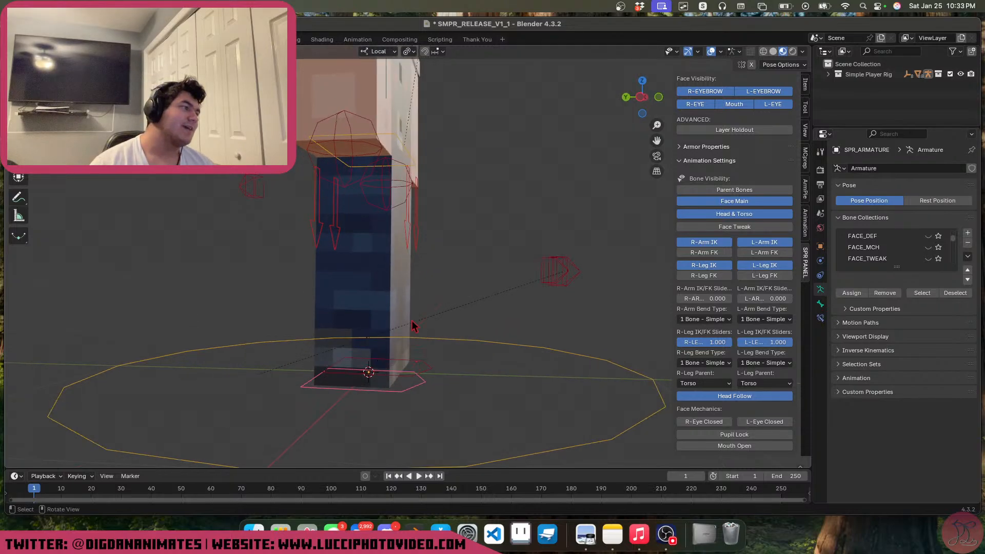
pyautogui.press('g')
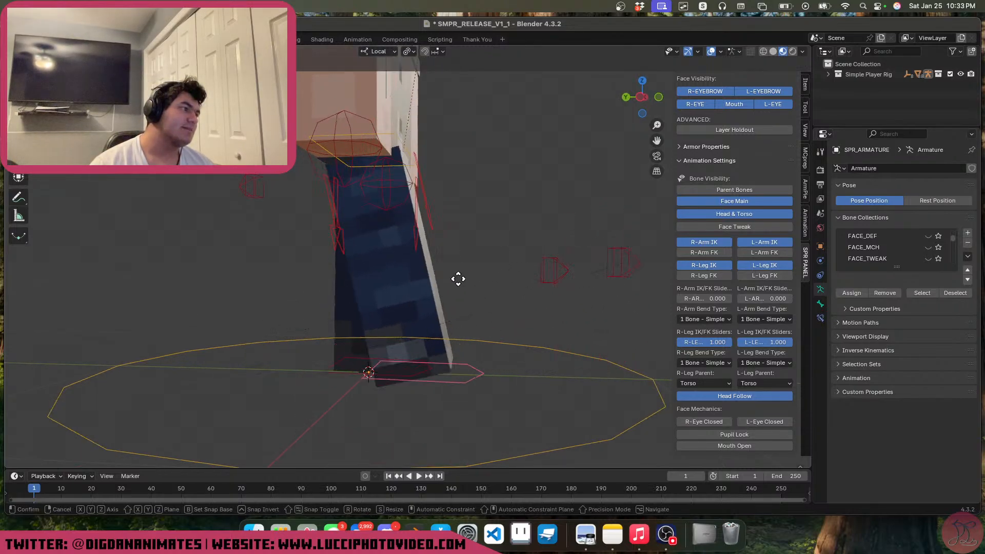
pyautogui.click(440, 264)
pyautogui.moveTo(440, 264); pyautogui.dragTo(448, 297, button='middle')
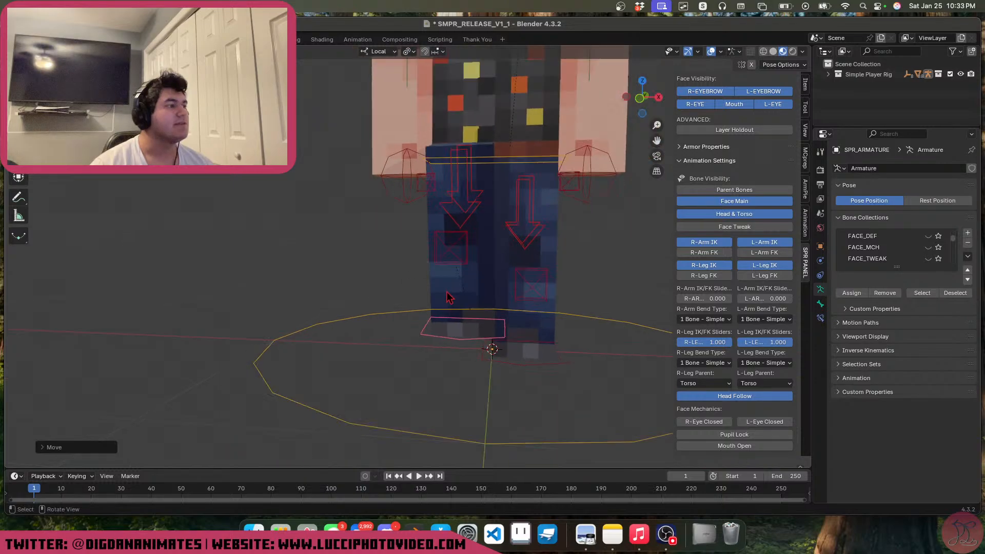
# Show the FK bones of both arms and try rotating the character's right forearm FK control
pyautogui.scroll(-2, 448, 297)
pyautogui.click(704, 253)
pyautogui.click(765, 252)
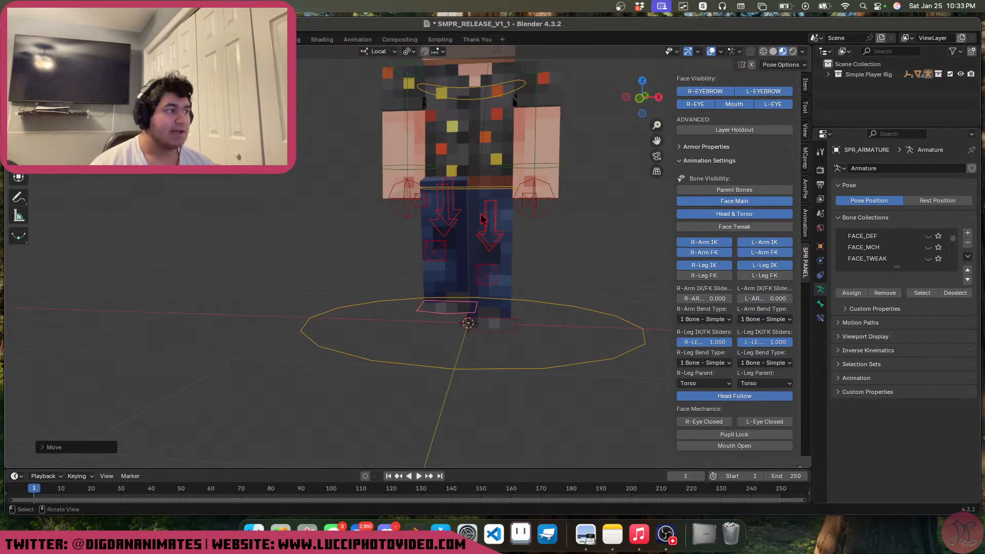
pyautogui.click(391, 179)
pyautogui.moveTo(424, 260); pyautogui.dragTo(528, 236, button='middle')
pyautogui.press('r')
pyautogui.rightClick(436, 143)
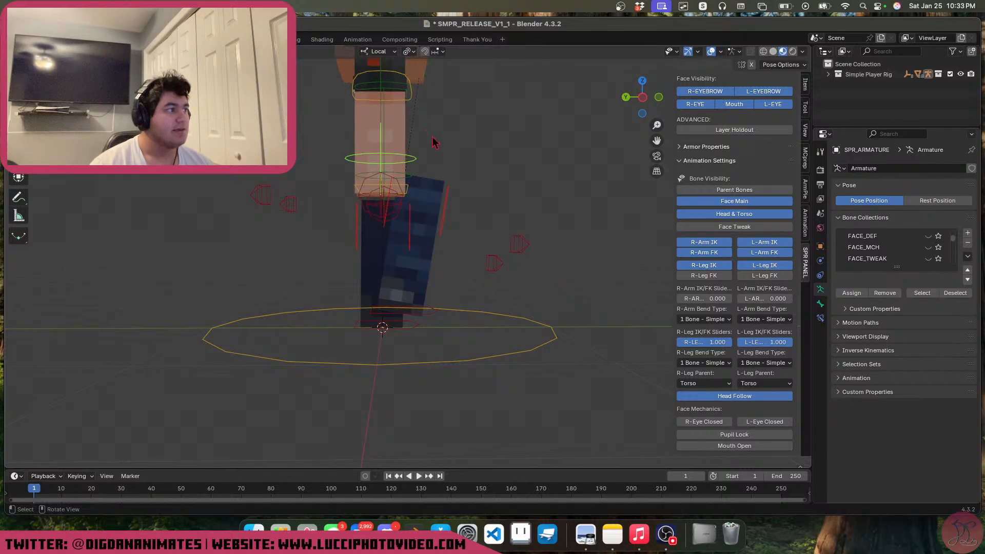
# Hide the FK bones of both arms again
pyautogui.moveTo(436, 143); pyautogui.dragTo(396, 148, button='middle')
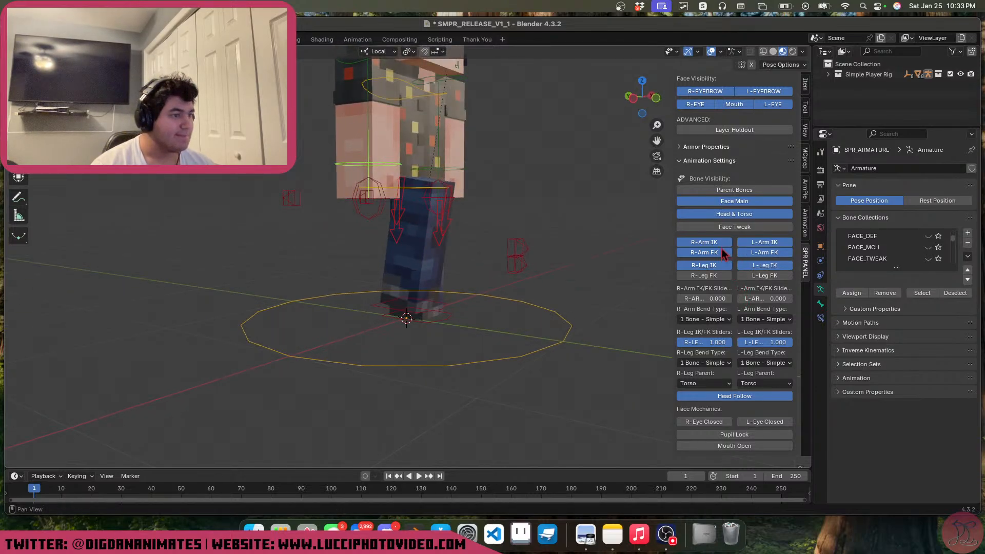
pyautogui.moveTo(723, 251); pyautogui.dragTo(769, 253)
pyautogui.moveTo(572, 223); pyautogui.dragTo(486, 191, button='middle')
pyautogui.keyDown('shift'); pyautogui.moveTo(487, 187); pyautogui.dragTo(476, 278, button='middle'); pyautogui.keyUp('shift')
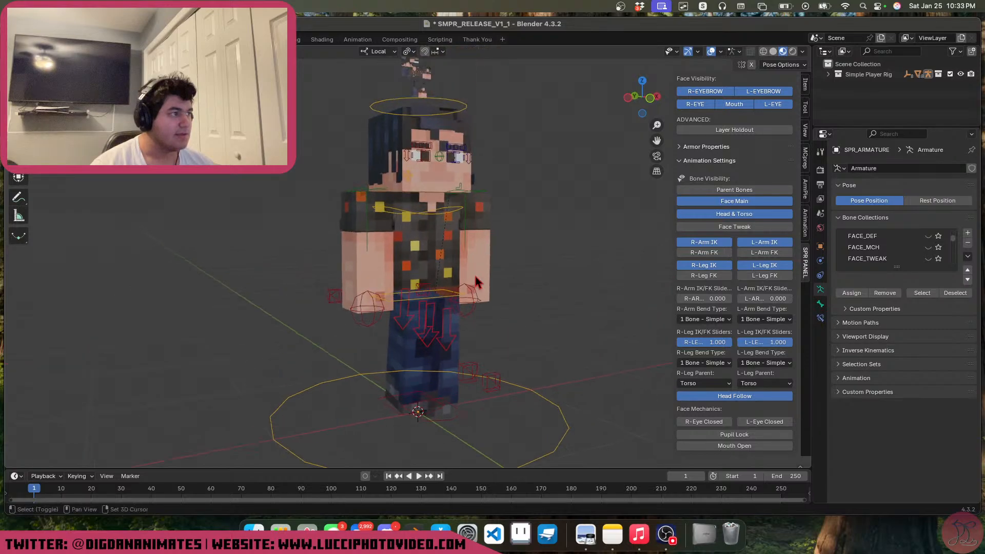
# Try tilting the character's upper body sideways twice with the chest control
pyautogui.click(448, 209)
pyautogui.moveTo(467, 236); pyautogui.dragTo(432, 218, button='middle')
pyautogui.press('r')
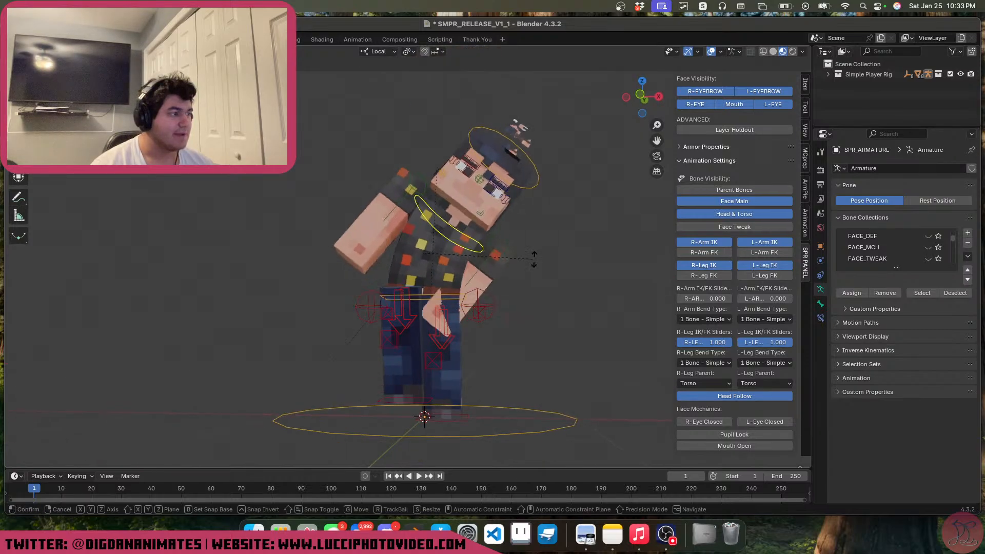
pyautogui.press('Escape')
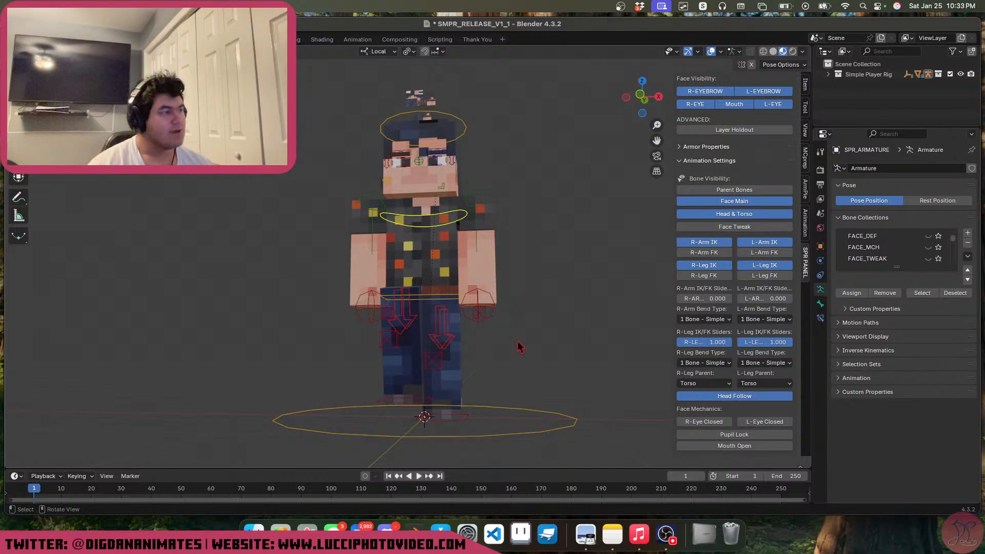
pyautogui.press('r')
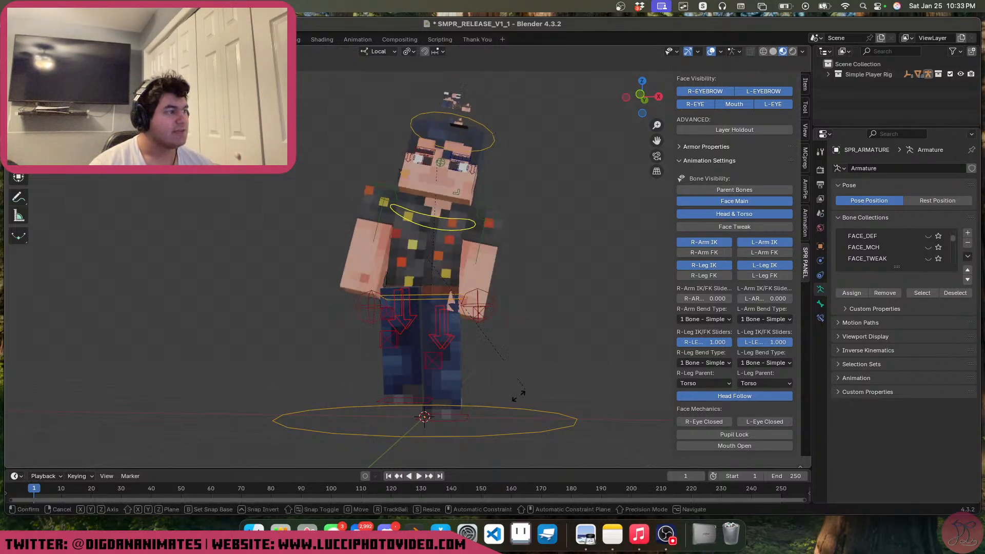
pyautogui.rightClick(490, 355)
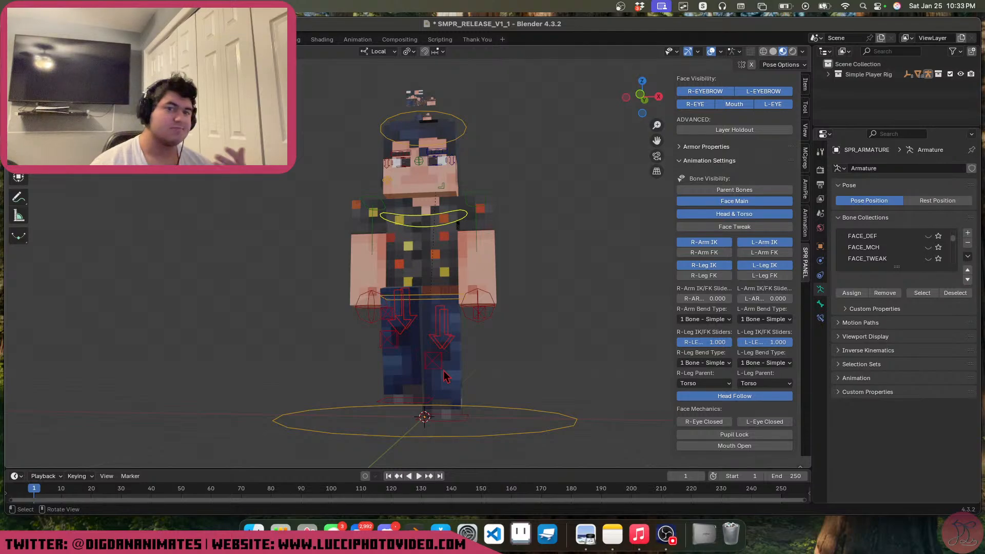
# Move the character's right foot IK control farther forward and up, and save the file
pyautogui.moveTo(432, 350)
pyautogui.mouseDown(button='middle')
pyautogui.moveTo(507, 343)
pyautogui.moveTo(451, 359)
pyautogui.moveTo(418, 336)
pyautogui.mouseUp(button='middle')
pyautogui.scroll(1, 419, 336)
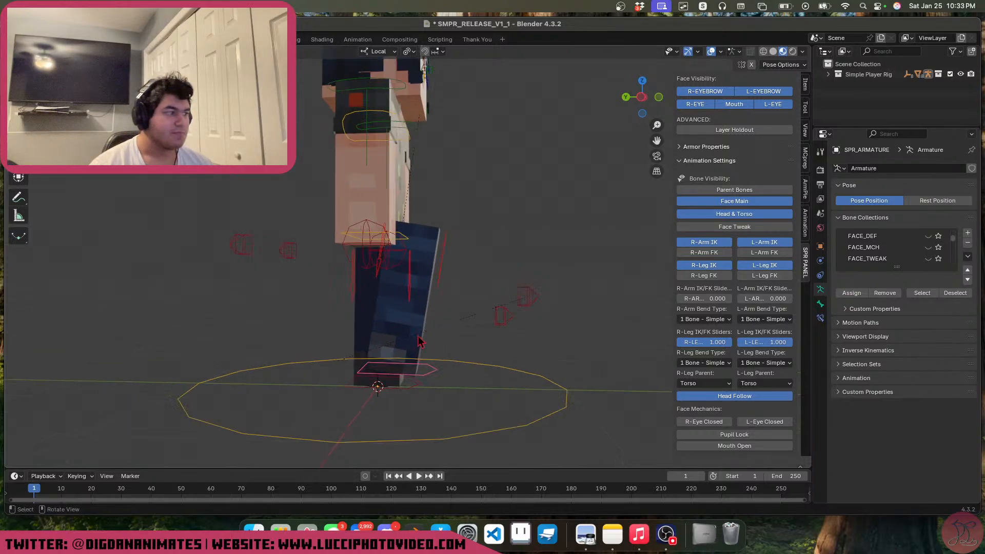
pyautogui.press('g')
pyautogui.click(463, 339)
pyautogui.press('super+s')
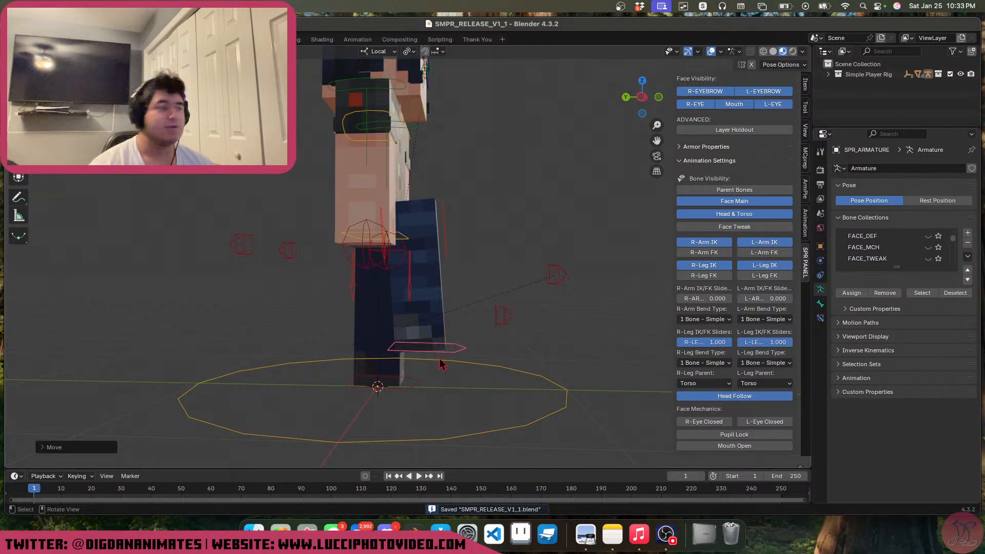
# Move the character's right foot IK control back and slightly down
pyautogui.scroll(3, 482, 287)
pyautogui.scroll(-3, 484, 334)
pyautogui.moveTo(408, 340); pyautogui.dragTo(425, 336, button='middle')
pyautogui.press('g')
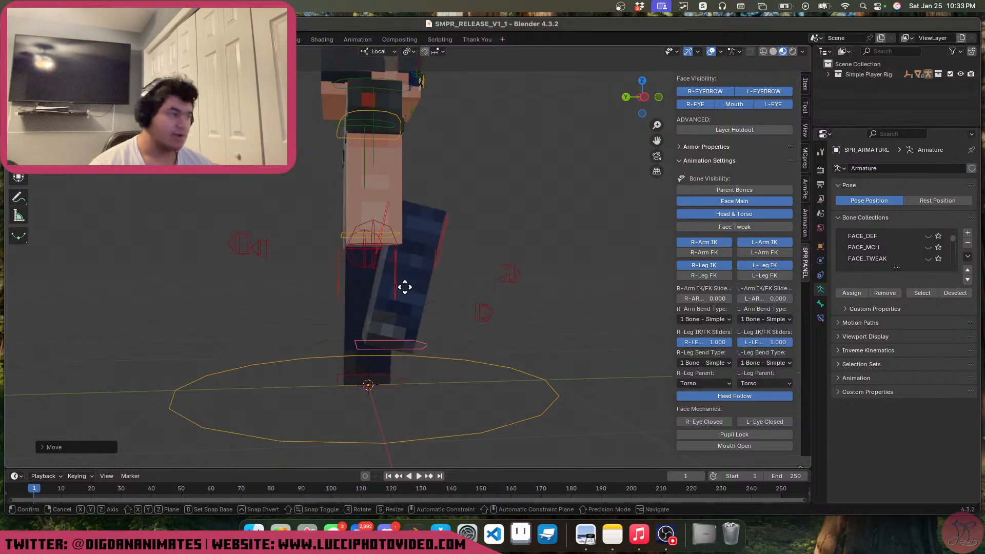
pyautogui.click(411, 305)
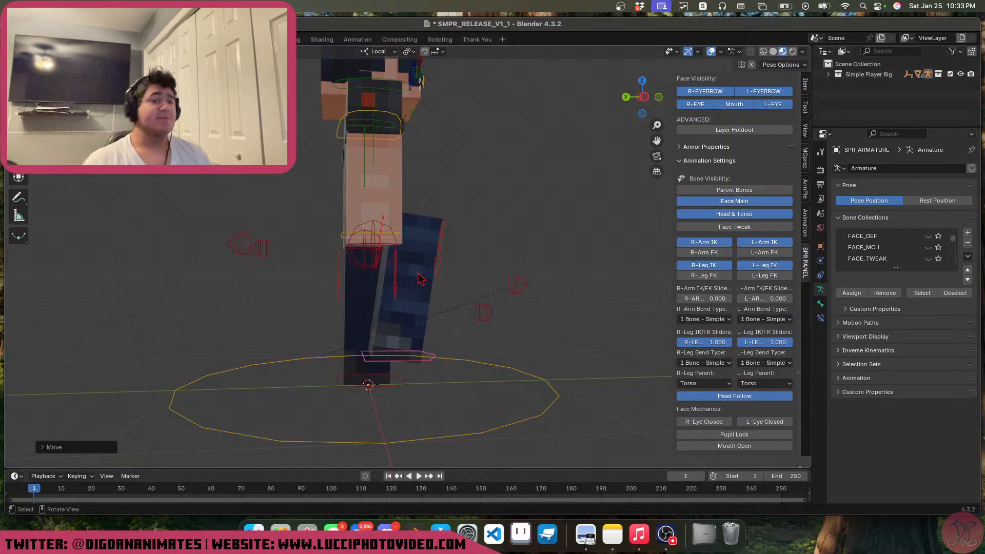
# Show the MCH bone collection and move the right foot control to examine the leg's upper and lower mechanism bones
pyautogui.scroll(2, 916, 257)
pyautogui.click(928, 247)
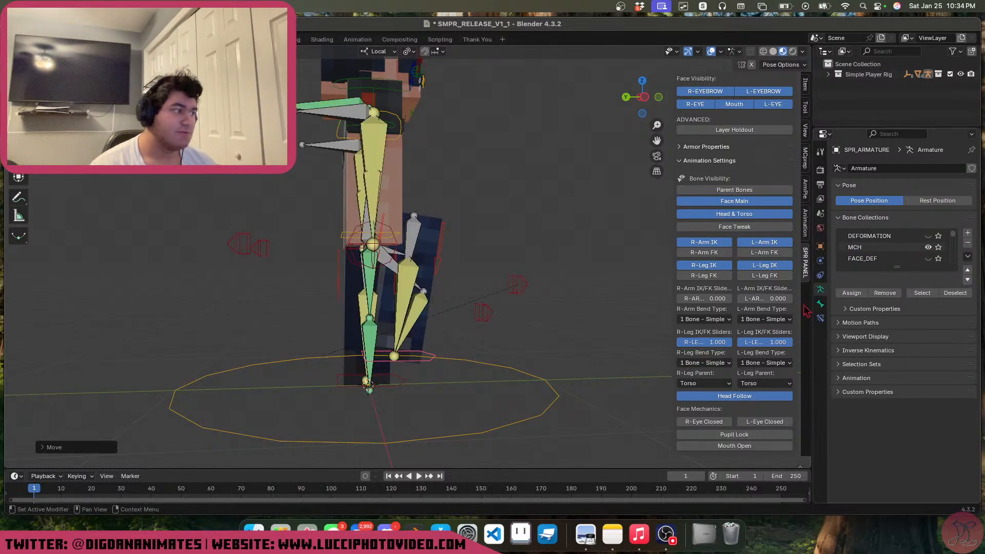
pyautogui.scroll(5, 457, 283)
pyautogui.press('g')
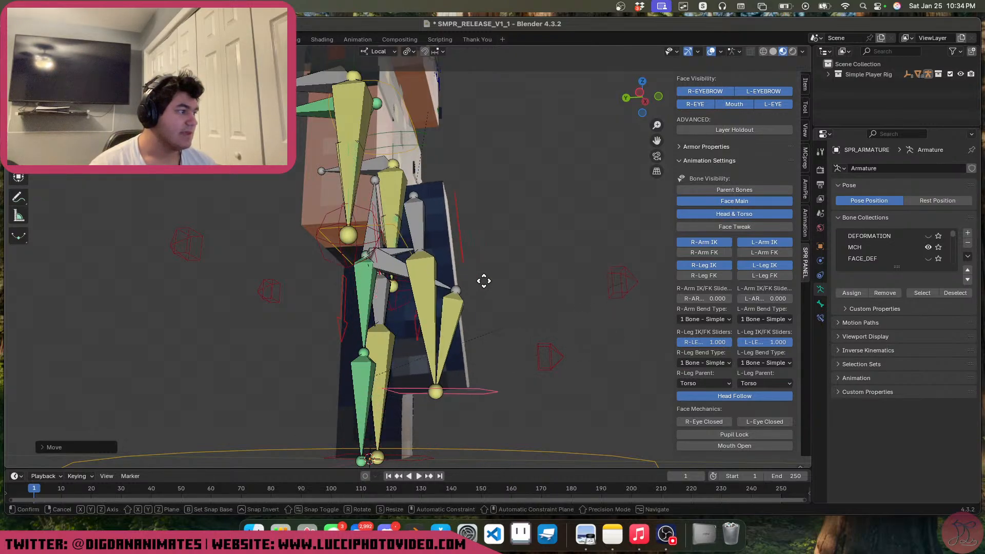
pyautogui.click(444, 307)
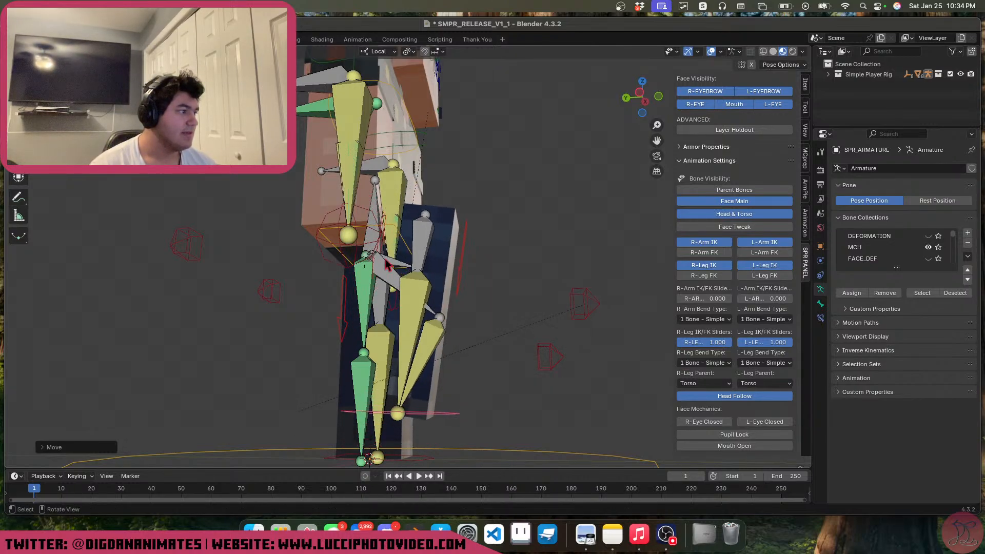
pyautogui.click(420, 305)
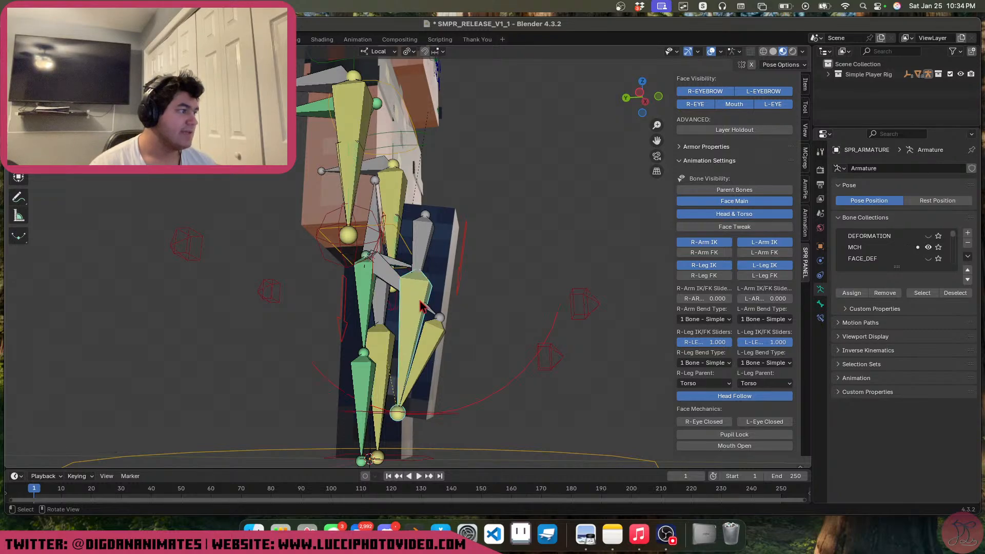
pyautogui.click(434, 322)
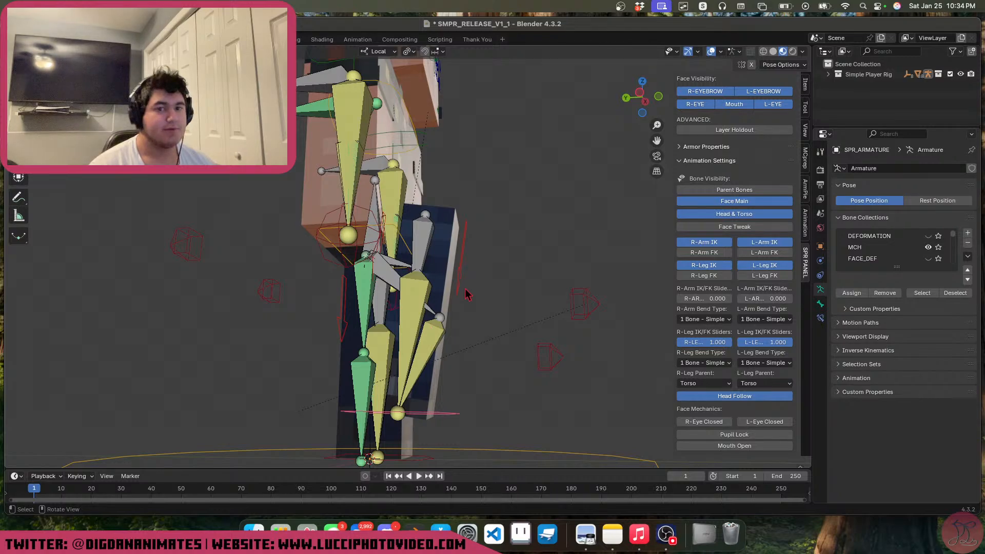
# Shift the right foot control around to flex the leg's mechanism bones, and reset its location
pyautogui.scroll(-2, 475, 257)
pyautogui.moveTo(466, 268); pyautogui.dragTo(456, 264, button='middle')
pyautogui.press('g')
pyautogui.click(442, 314)
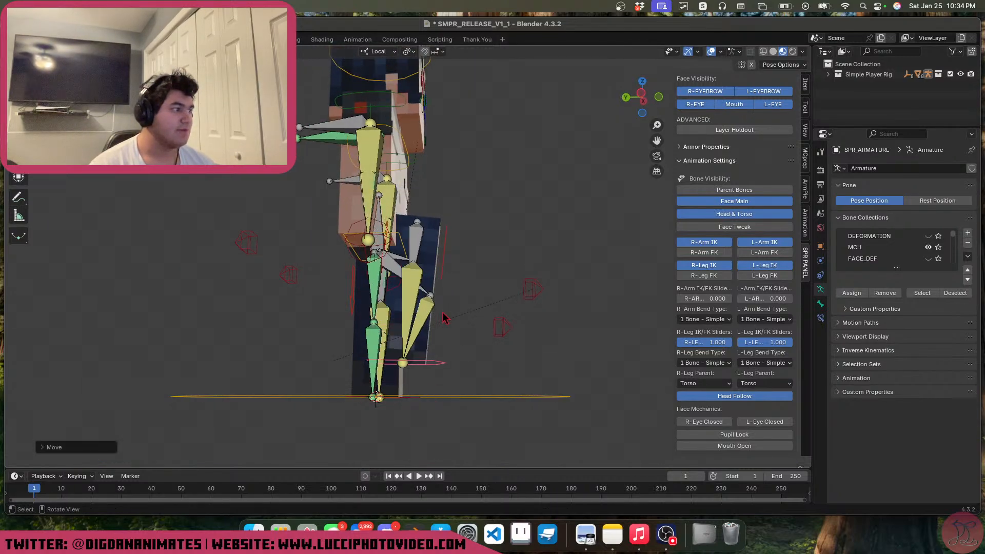
pyautogui.moveTo(443, 313); pyautogui.dragTo(383, 331, button='middle')
pyautogui.press('g')
pyautogui.click(446, 334)
pyautogui.hotkey('alt', 'g')
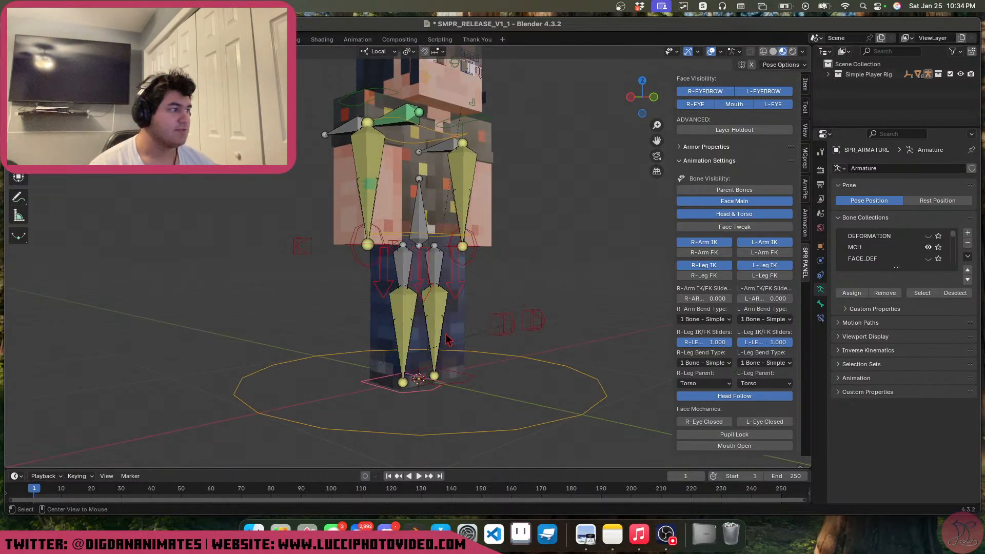
# Move the right foot IK control forward and up, then shift it again to flex the leg's mechanism bones
pyautogui.moveTo(446, 339); pyautogui.dragTo(528, 280, button='middle')
pyautogui.press('g')
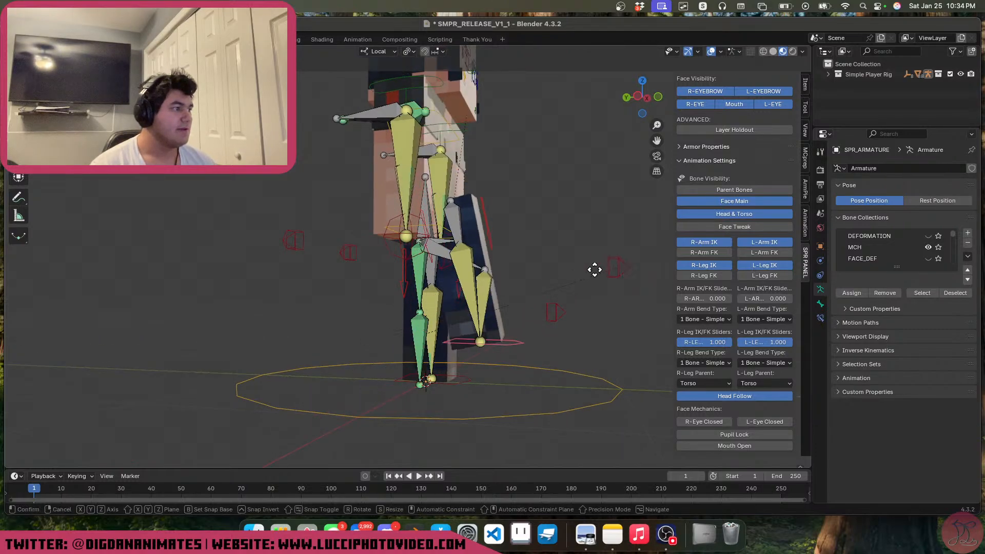
pyautogui.click(590, 275)
pyautogui.moveTo(591, 275); pyautogui.dragTo(459, 318, button='middle')
pyautogui.moveTo(566, 300); pyautogui.dragTo(464, 326, button='middle')
pyautogui.press('g')
pyautogui.click(513, 299)
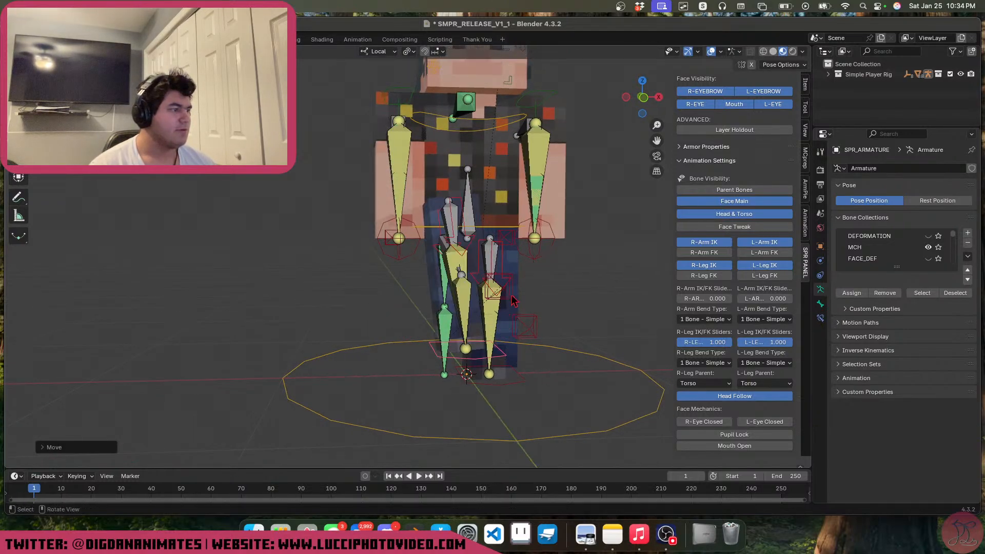
# Try moving the left-hand knee pole control, and reset the right foot control's location
pyautogui.press('g')
pyautogui.press('Escape')
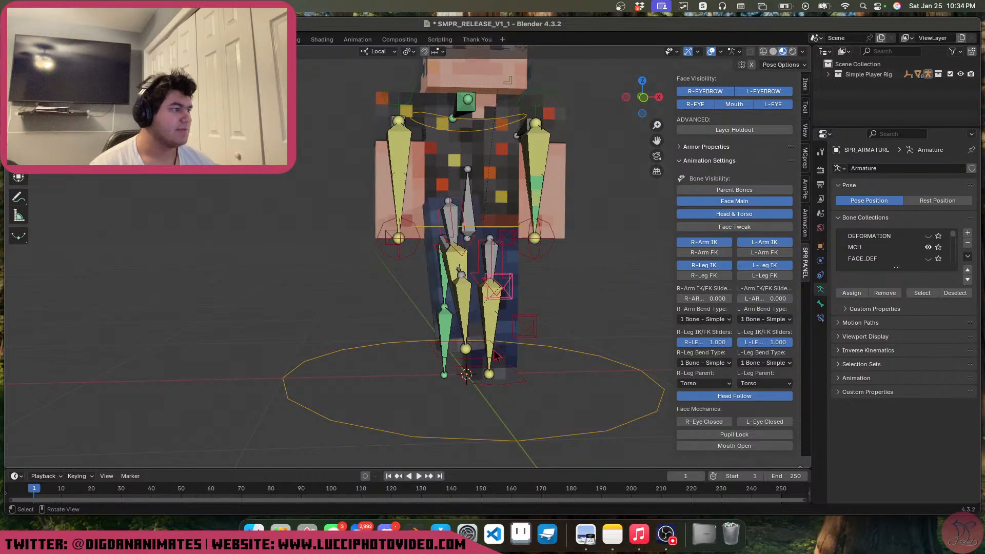
pyautogui.click(472, 362)
pyautogui.hotkey('alt', 'g')
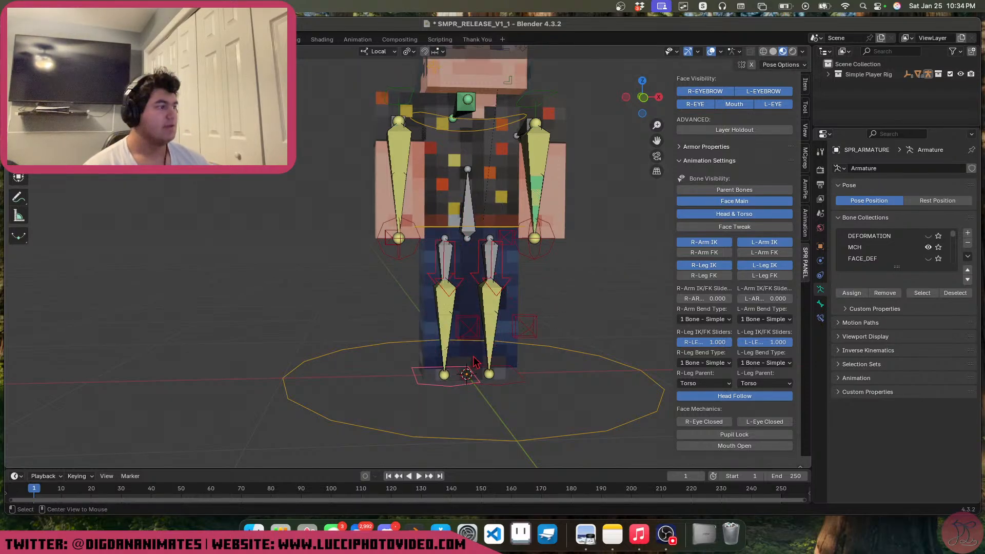
# Hide the MCH bone collection and save the file
pyautogui.click(928, 247)
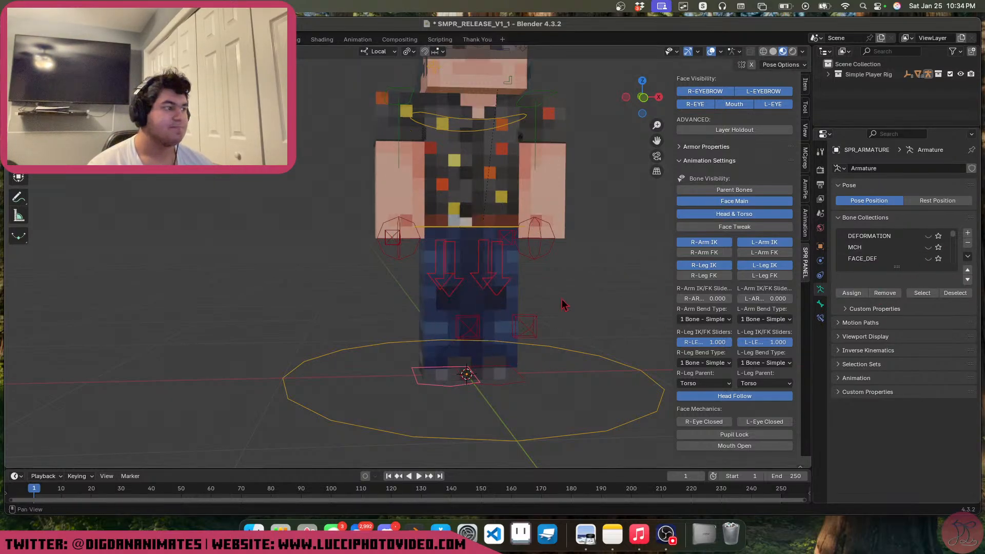
pyautogui.press('super+s')
# Set the right leg's IK/FK slider to 0
pyautogui.moveTo(448, 313); pyautogui.dragTo(461, 362, button='middle')
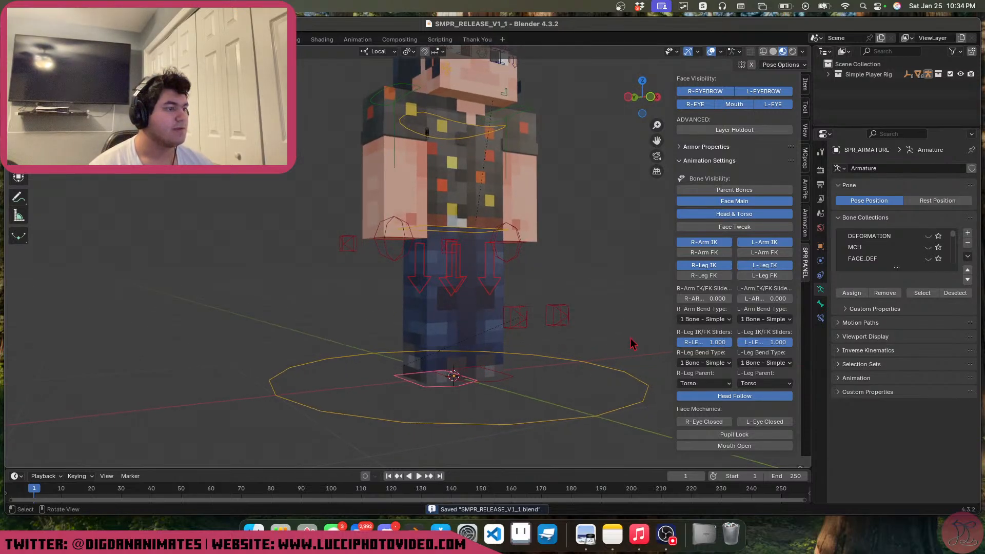
pyautogui.click(722, 347)
pyautogui.write('0')
pyautogui.press('Return')
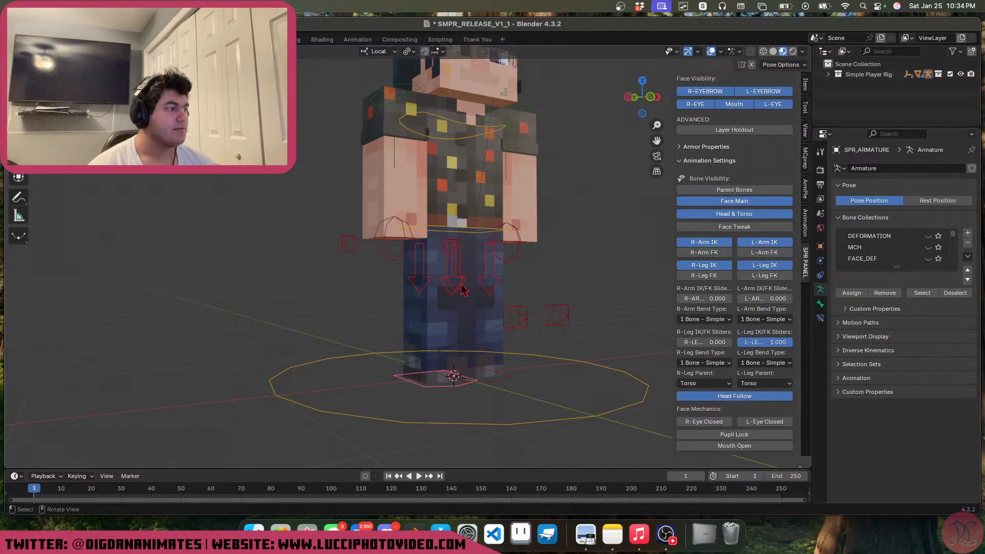
# Try moving and rotating the right leg's arrow-shaped hip control, and undo the changes
pyautogui.moveTo(535, 297); pyautogui.dragTo(558, 326, button='middle')
pyautogui.press('r')
pyautogui.click(497, 351)
pyautogui.moveTo(451, 351); pyautogui.dragTo(531, 336, button='middle')
pyautogui.press('super+z')
pyautogui.press('r')
pyautogui.press('g')
pyautogui.click(522, 355)
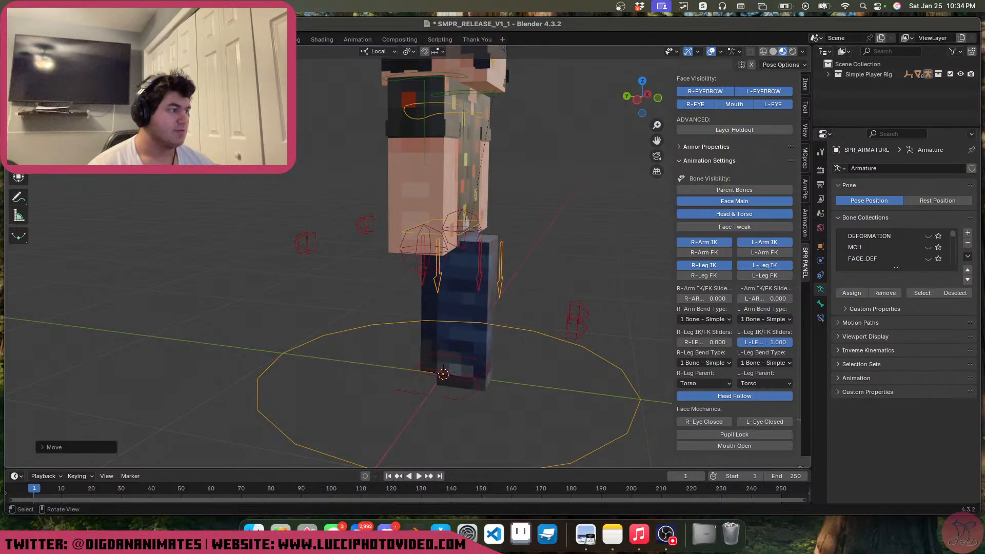
pyautogui.press('r')
pyautogui.click(508, 197)
pyautogui.press('super+z')
pyautogui.press('super+z')
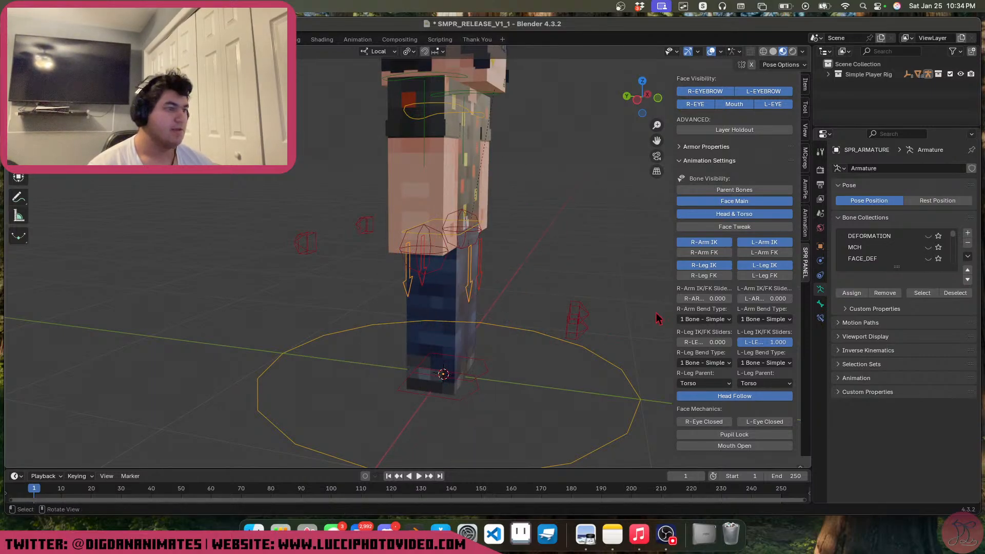
# Show the right leg's FK controls and try rotating the lower-leg FK ring to bend the knee
pyautogui.click(719, 279)
pyautogui.moveTo(619, 408); pyautogui.dragTo(512, 378, button='middle')
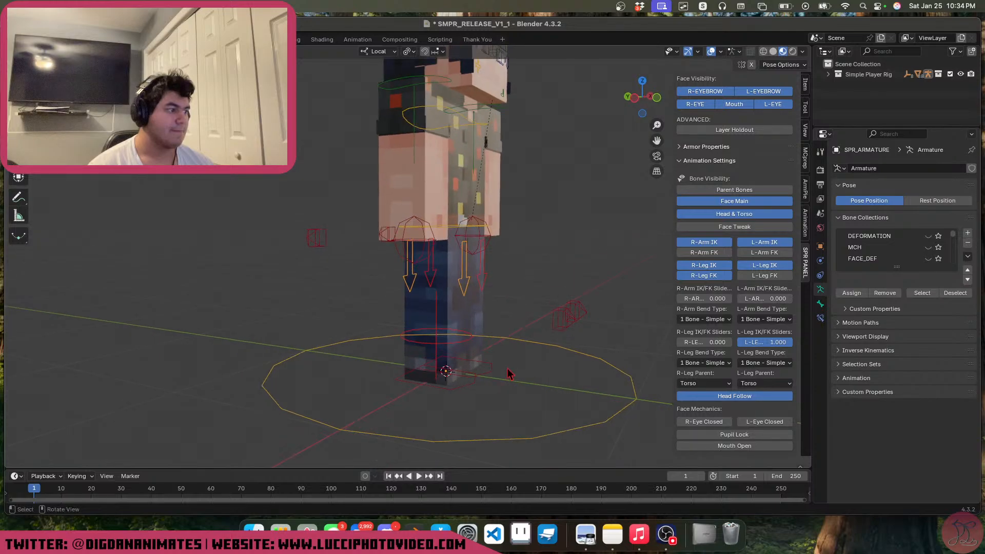
pyautogui.click(472, 340)
pyautogui.press('r')
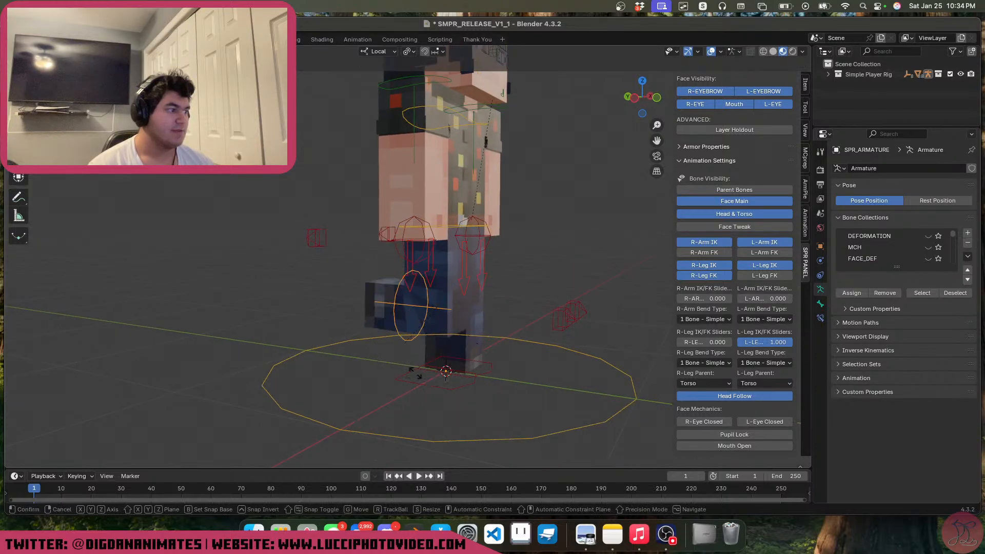
pyautogui.rightClick(520, 345)
# Set the right leg's IK/FK slider to 1.000 and hide its FK controls
pyautogui.moveTo(703, 342); pyautogui.dragTo(732, 342)
pyautogui.click(707, 277)
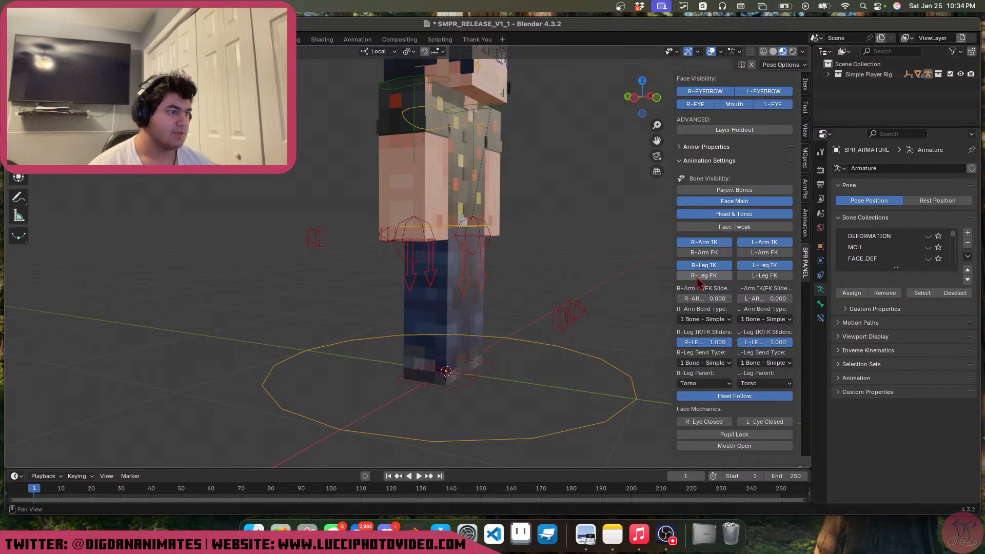
# Keep the right leg's bend type at 1 Bone - Simple and try moving the right foot control
pyautogui.click(451, 386)
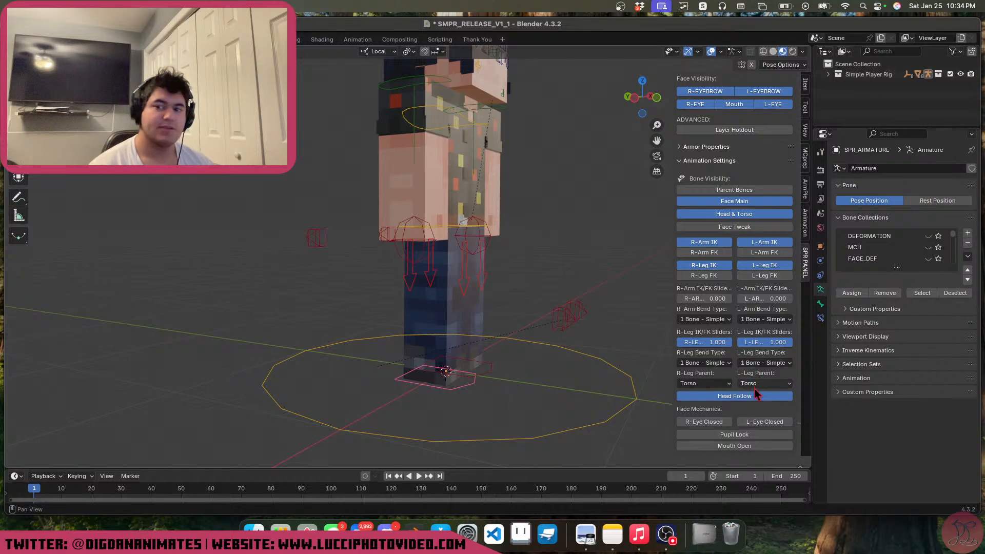
pyautogui.click(725, 364)
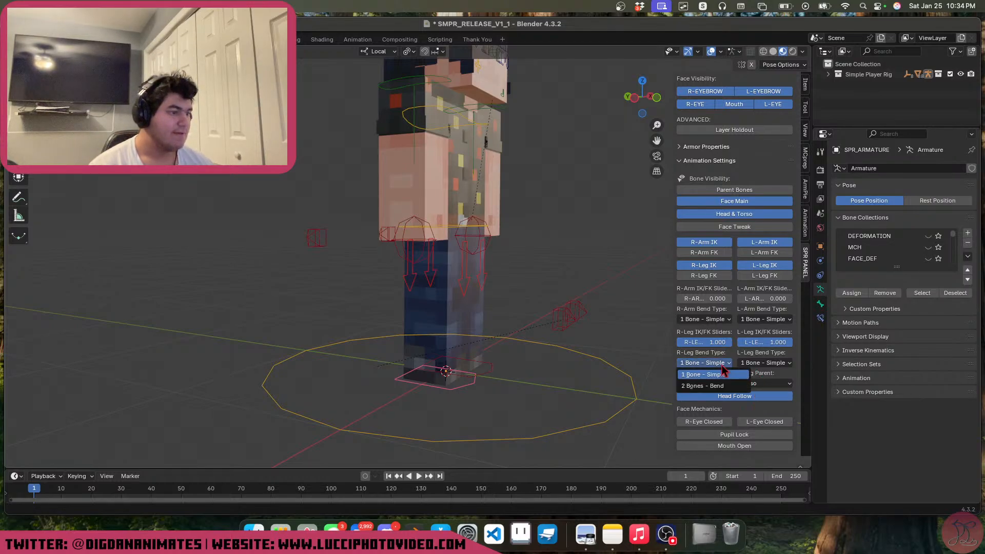
pyautogui.click(723, 368)
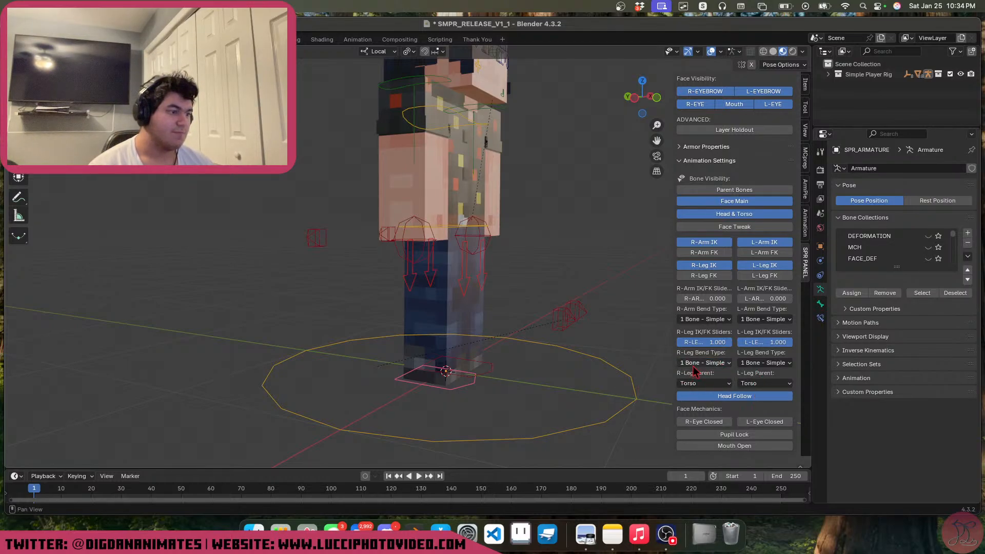
pyautogui.click(496, 381)
pyautogui.press('g')
pyautogui.rightClick(470, 385)
pyautogui.click(469, 382)
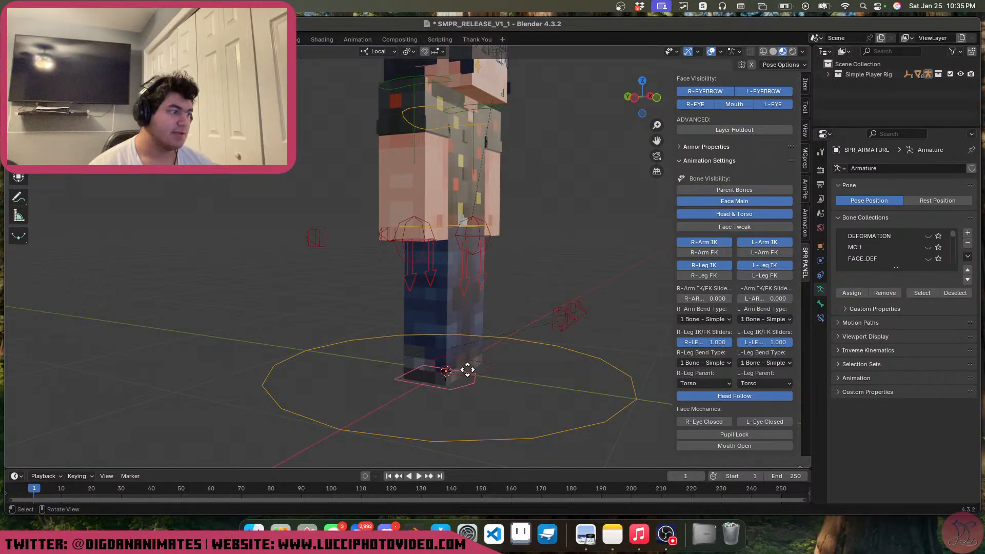
pyautogui.press('g')
pyautogui.rightClick(473, 353)
# Set the right leg's bend type to 2 Bones - Bend and move the right foot control forward and up
pyautogui.click(695, 365)
pyautogui.click(703, 386)
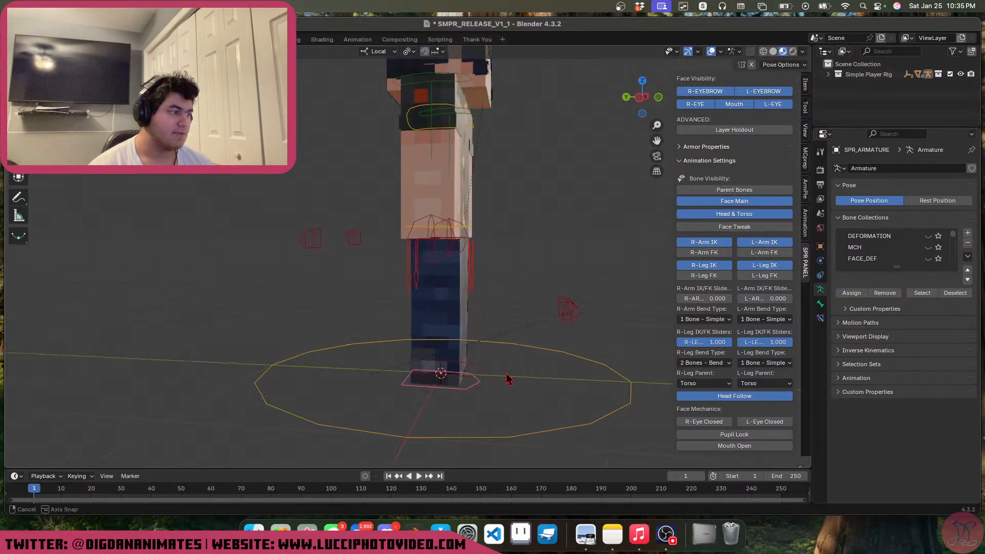
pyautogui.press('g')
pyautogui.click(558, 358)
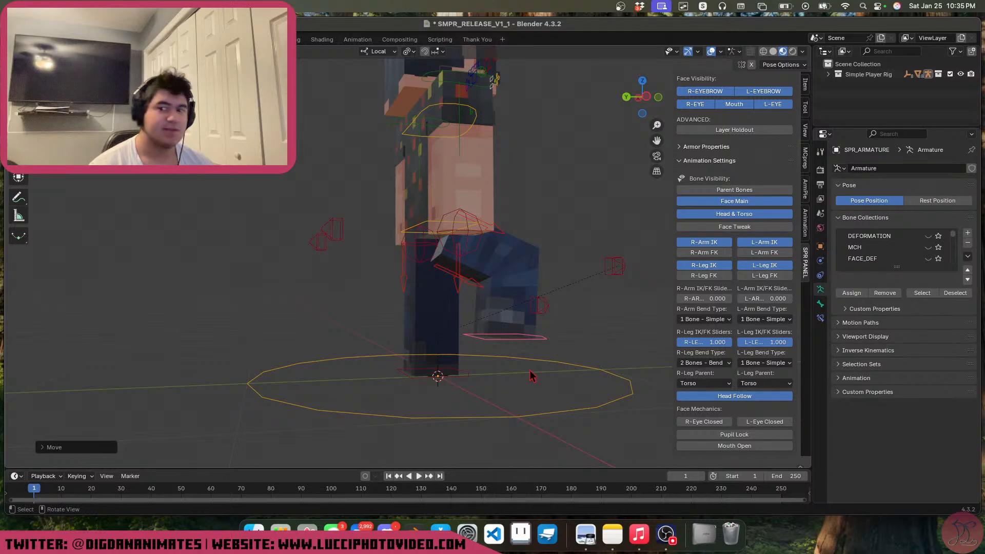
# Reposition the right foot control around the standing leg to demonstrate the two-bone bend from several angles
pyautogui.moveTo(486, 337); pyautogui.dragTo(544, 336, button='middle')
pyautogui.scroll(2, 544, 347)
pyautogui.keyDown('shift'); pyautogui.moveTo(544, 337); pyautogui.dragTo(576, 286, button='middle'); pyautogui.keyUp('shift')
pyautogui.press('g')
pyautogui.click(543, 281)
pyautogui.press('g')
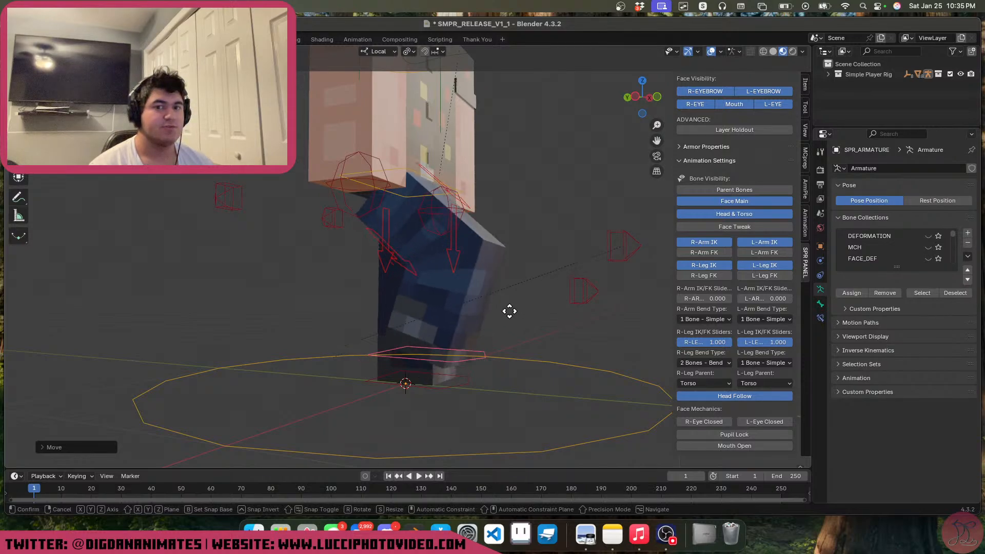
pyautogui.moveTo(506, 337); pyautogui.dragTo(595, 242, button='middle')
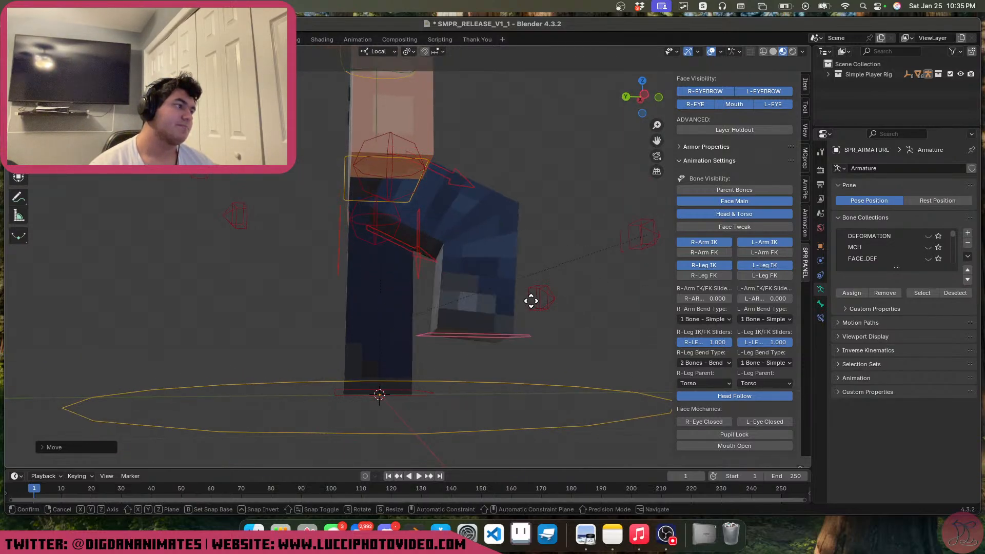
pyautogui.click(544, 314)
pyautogui.moveTo(555, 319); pyautogui.dragTo(521, 336, button='middle')
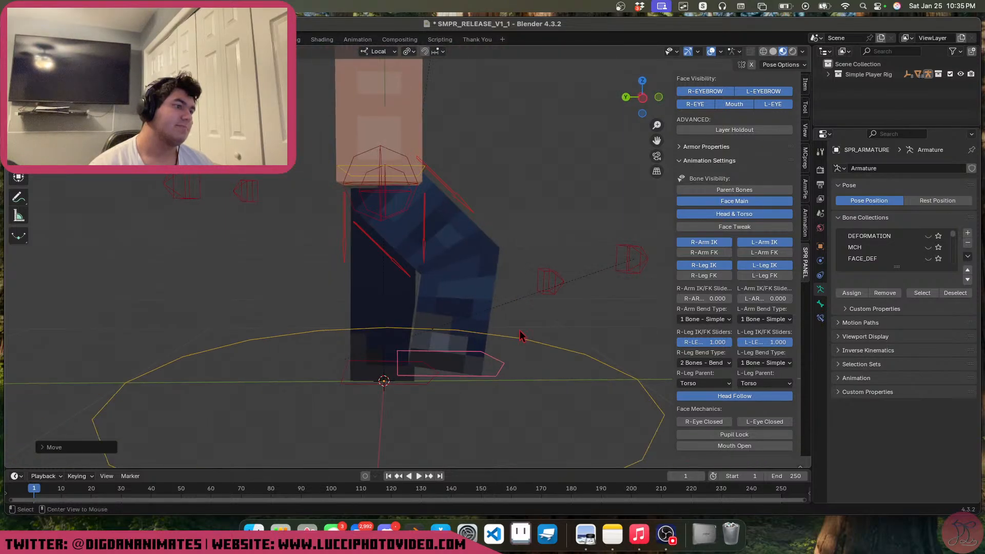
# Undo the right foot control's movement and set the right leg's bend type to 1 Bone - Simple
pyautogui.press('super+z')
pyautogui.click(703, 364)
pyautogui.click(696, 374)
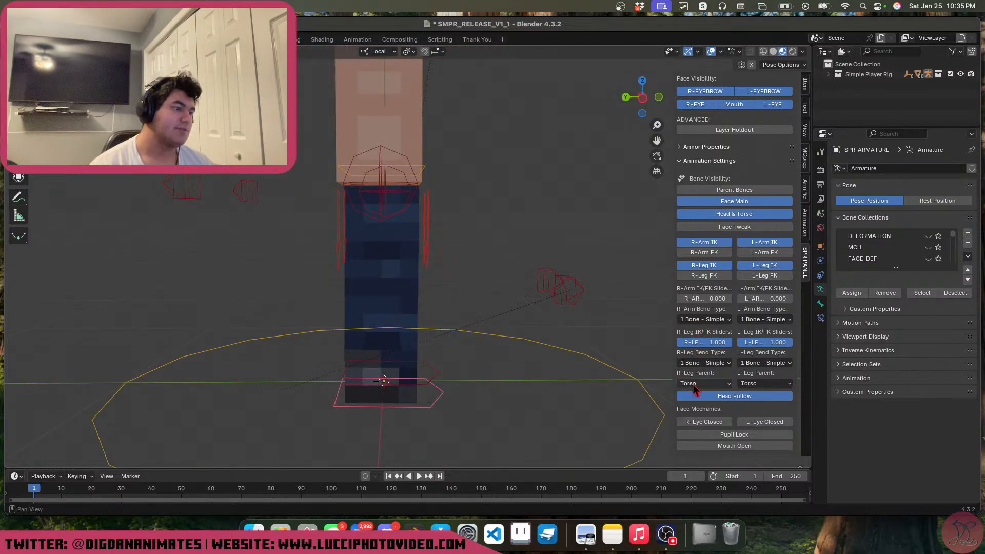
# Review the right leg's parent options, keep Torso, and save the file
pyautogui.click(703, 384)
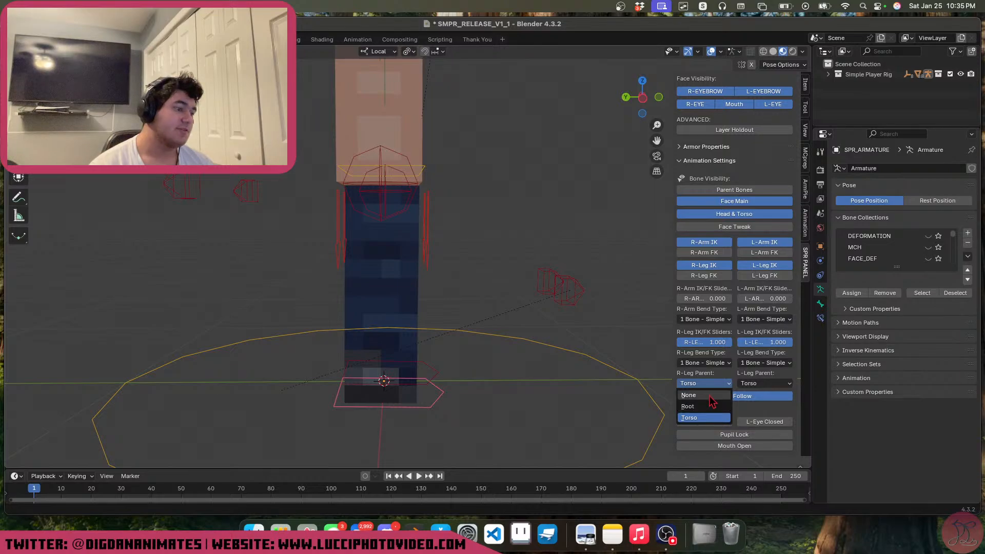
pyautogui.click(704, 415)
pyautogui.moveTo(499, 358); pyautogui.dragTo(414, 267, button='middle')
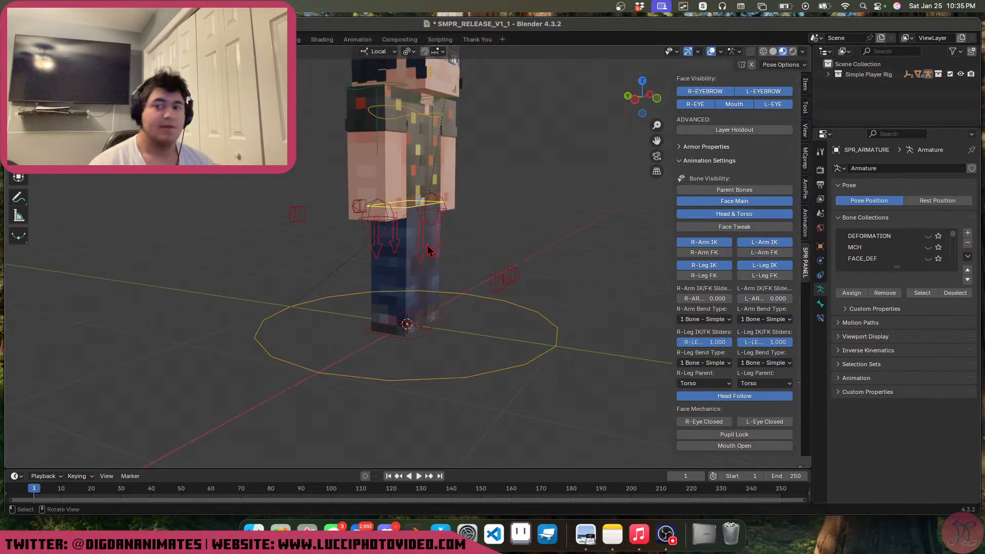
pyautogui.press('super+s')
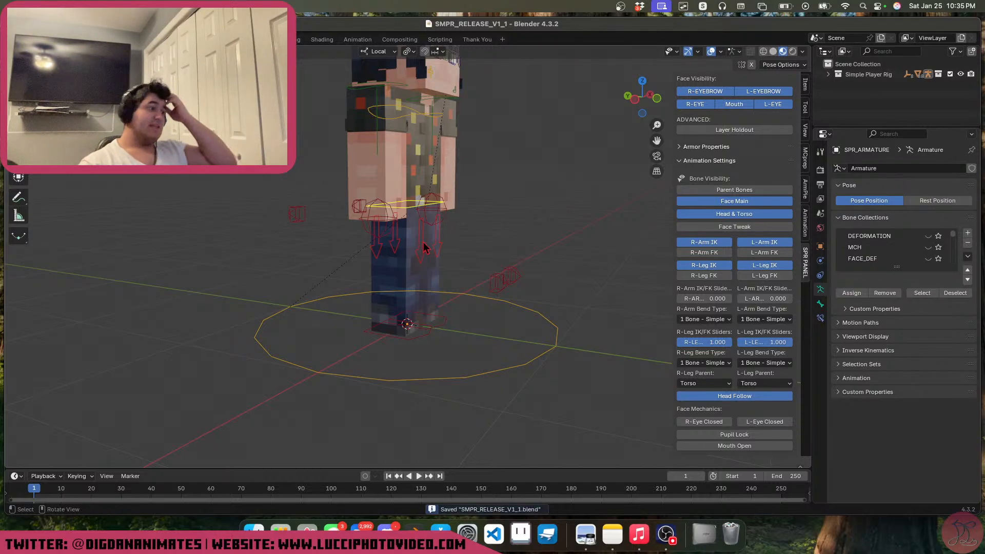
pyautogui.click(423, 249)
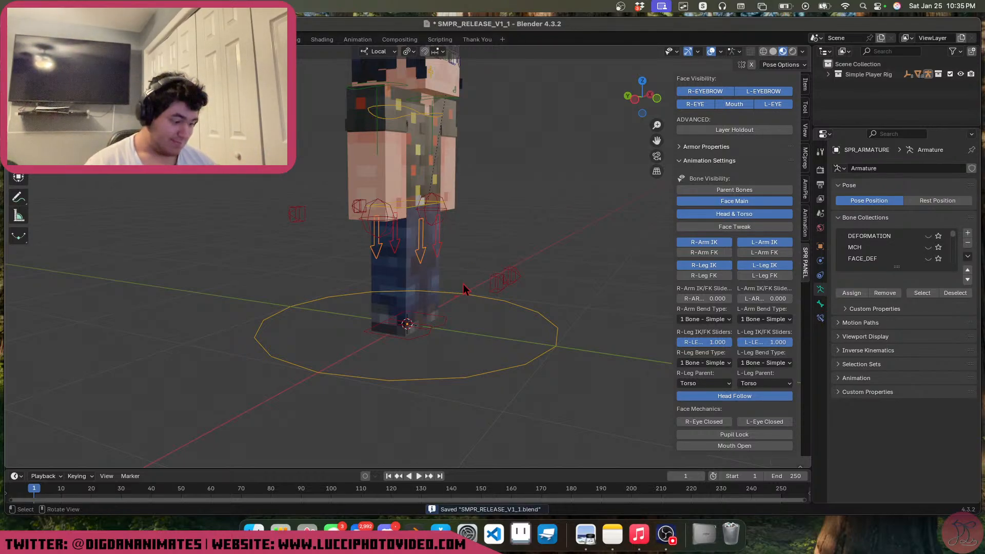
pyautogui.scroll(3, 460, 290)
pyautogui.press('g')
pyautogui.press('Escape')
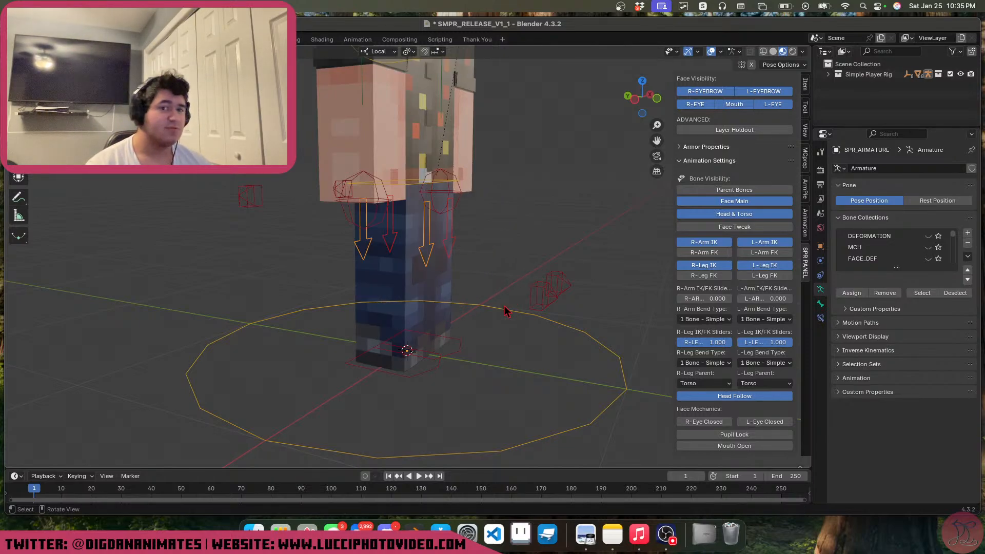
# Set the parent of both the right and left legs to Root
pyautogui.moveTo(464, 313); pyautogui.dragTo(492, 312, button='middle')
pyautogui.click(699, 385)
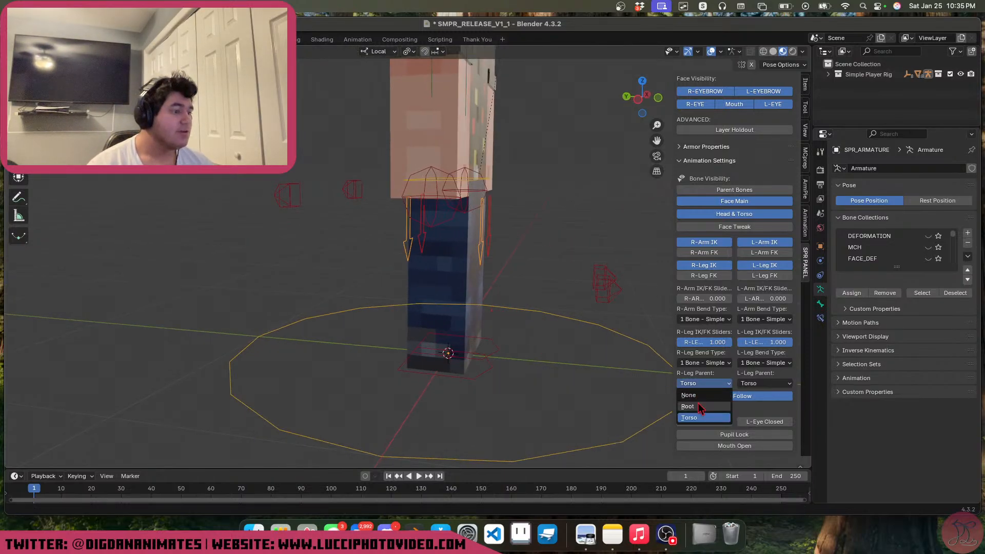
pyautogui.click(699, 408)
pyautogui.click(765, 384)
pyautogui.click(749, 407)
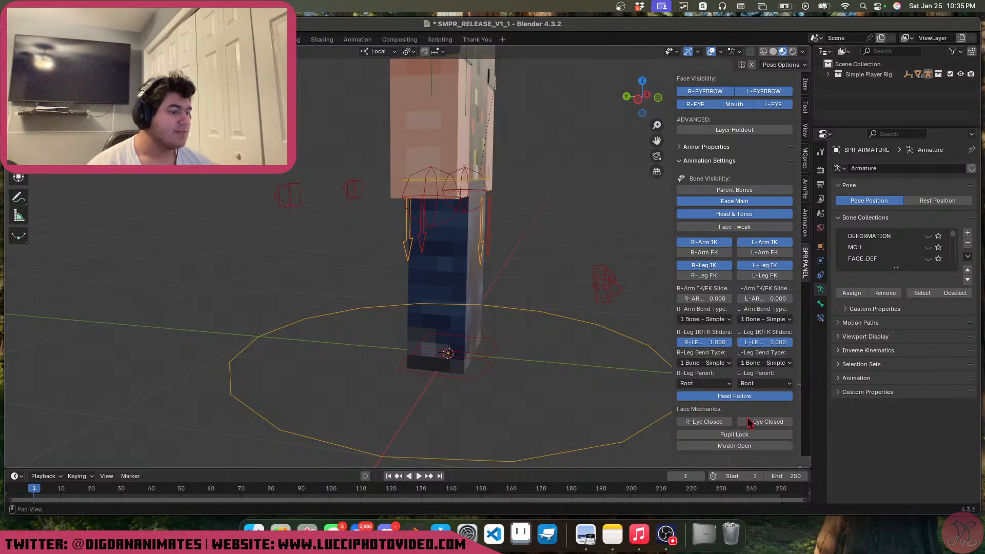
# Try raising the torso control to test how the legs behave when parented to Root
pyautogui.scroll(-2, 513, 350)
pyautogui.moveTo(513, 351); pyautogui.dragTo(685, 384, button='middle')
pyautogui.scroll(3, 502, 374)
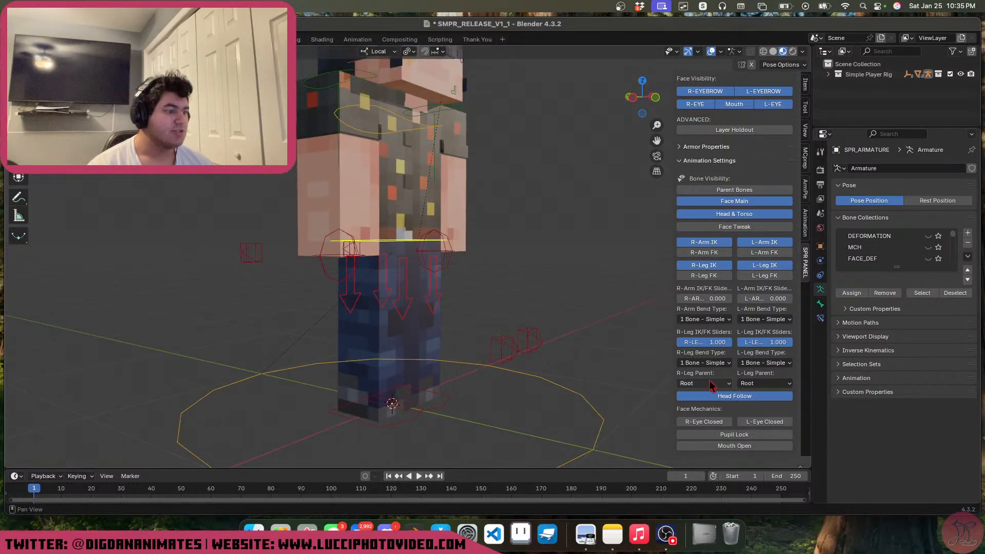
pyautogui.moveTo(457, 356); pyautogui.dragTo(471, 347, button='middle')
pyautogui.press('g')
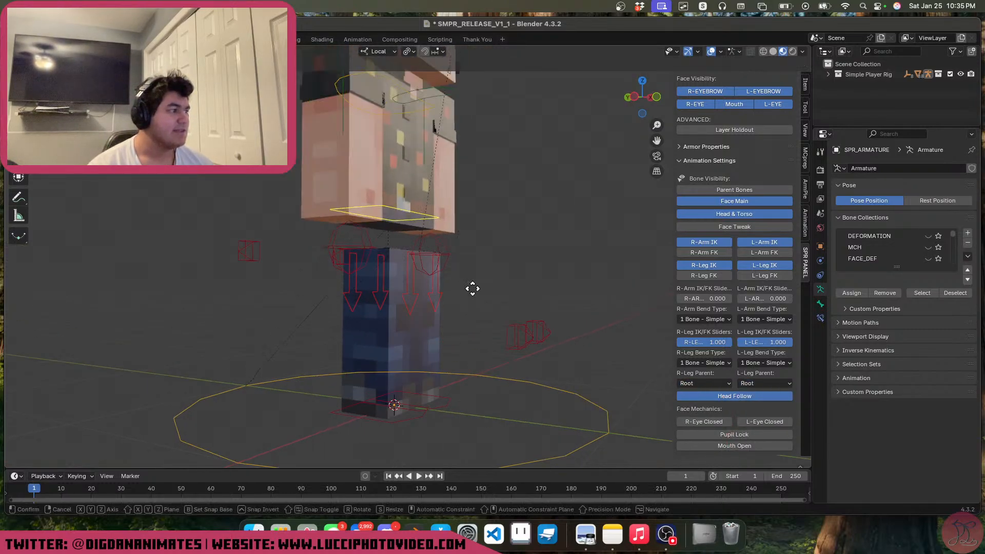
pyautogui.rightClick(463, 301)
# Keep the right leg's parent at Root and try moving the rig's large root control
pyautogui.click(693, 385)
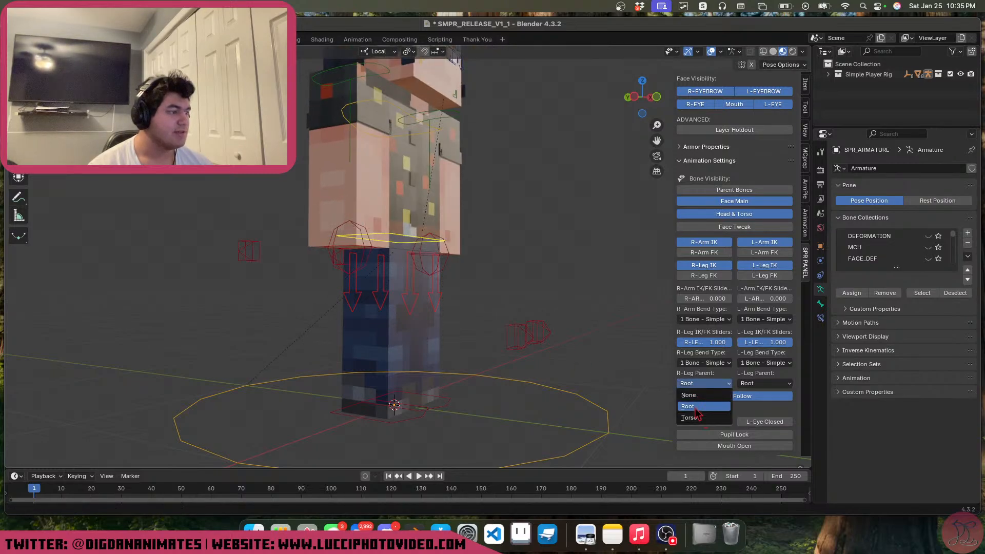
pyautogui.click(586, 395)
pyautogui.press('g')
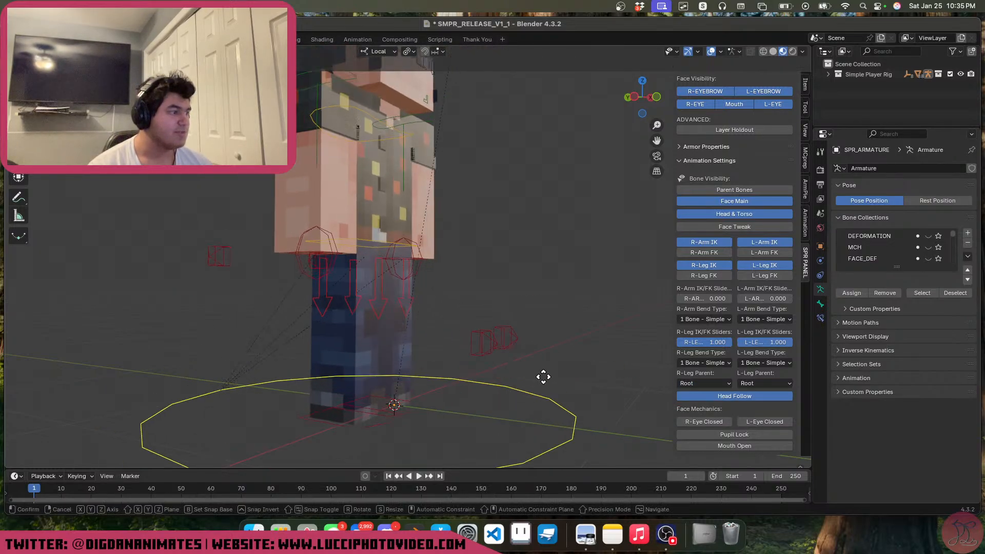
pyautogui.rightClick(544, 377)
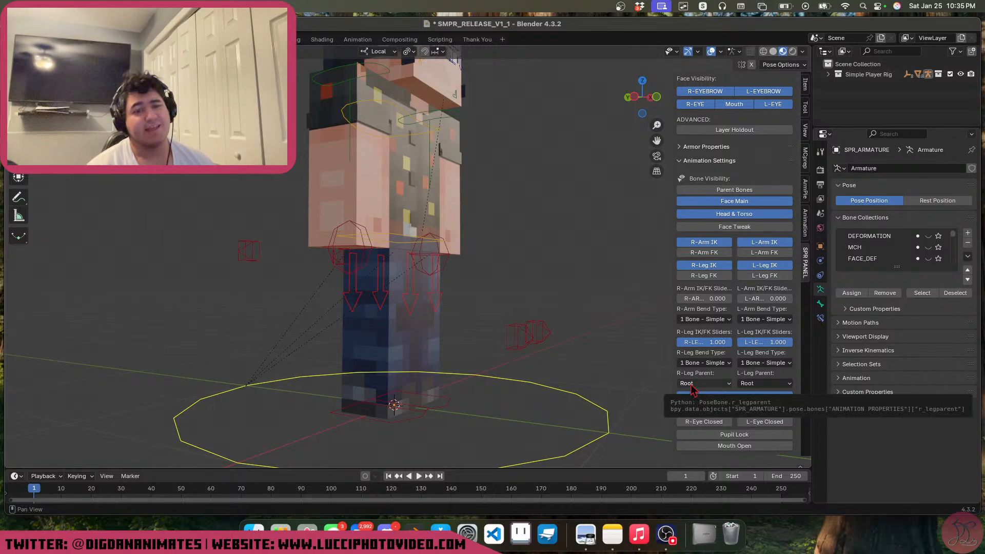
# Try moving the torso control while both legs are parented to Root
pyautogui.click(417, 249)
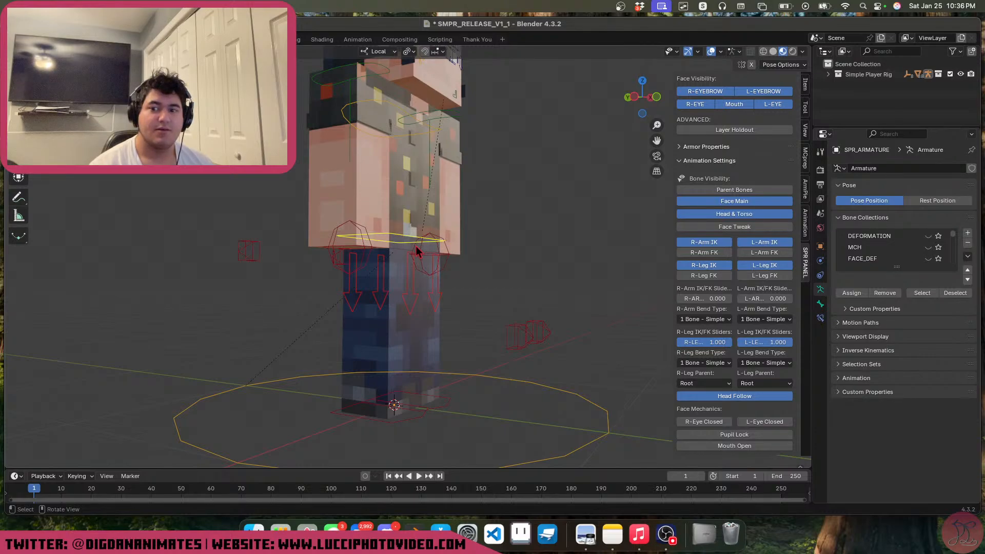
pyautogui.press('g')
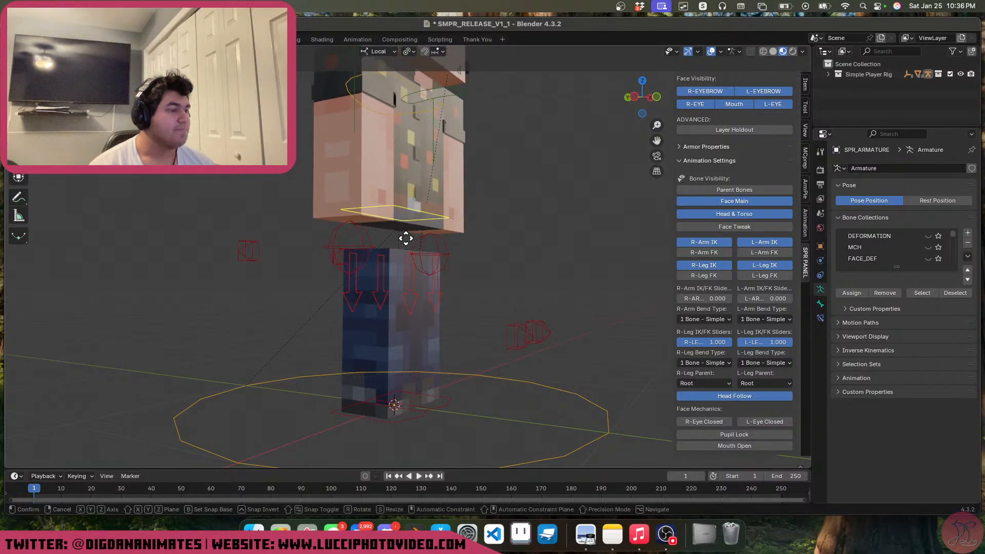
pyautogui.rightClick(406, 242)
pyautogui.moveTo(396, 309); pyautogui.dragTo(409, 310, button='middle')
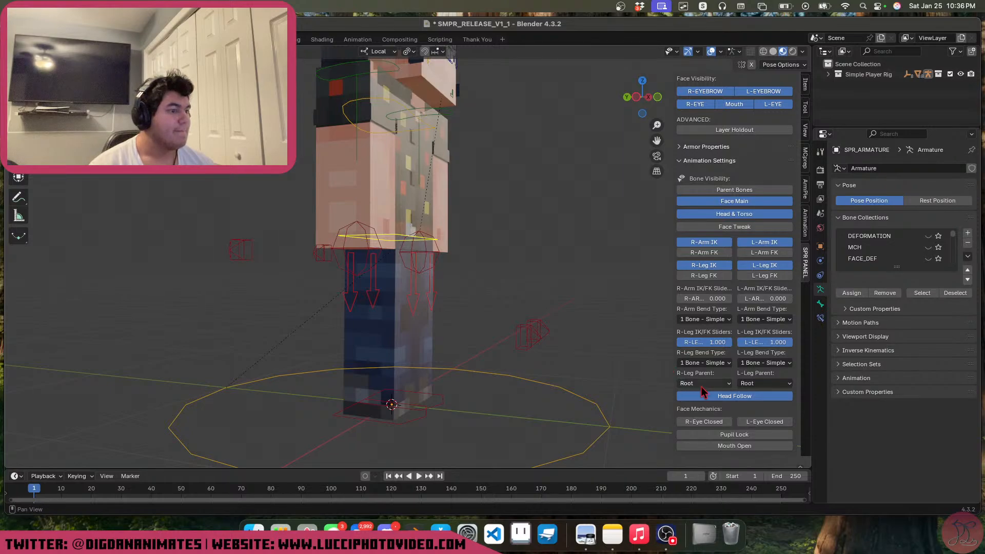
pyautogui.click(702, 386)
pyautogui.click(702, 387)
pyautogui.press('g')
pyautogui.rightClick(455, 282)
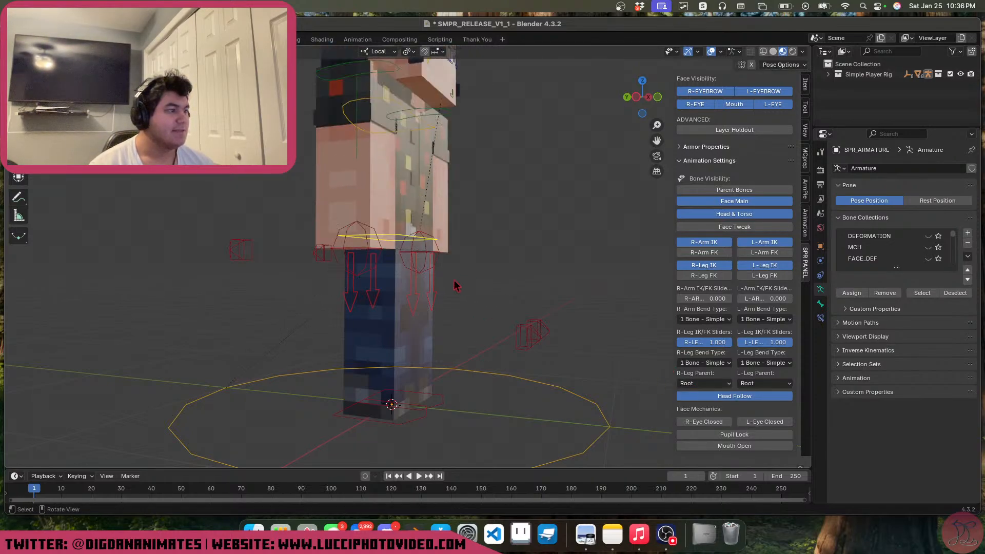
# Try tilting the torso control about its X axis and shifting it, and clear its transforms
pyautogui.moveTo(454, 282); pyautogui.dragTo(485, 277, button='middle')
pyautogui.press('r')
pyautogui.press('x')
pyautogui.click(497, 305)
pyautogui.press('g')
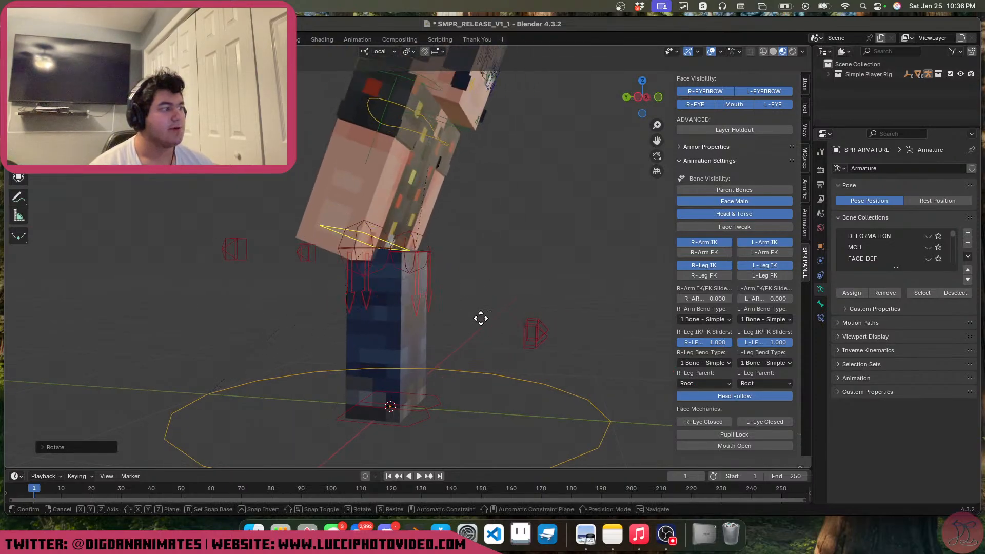
pyautogui.click(533, 302)
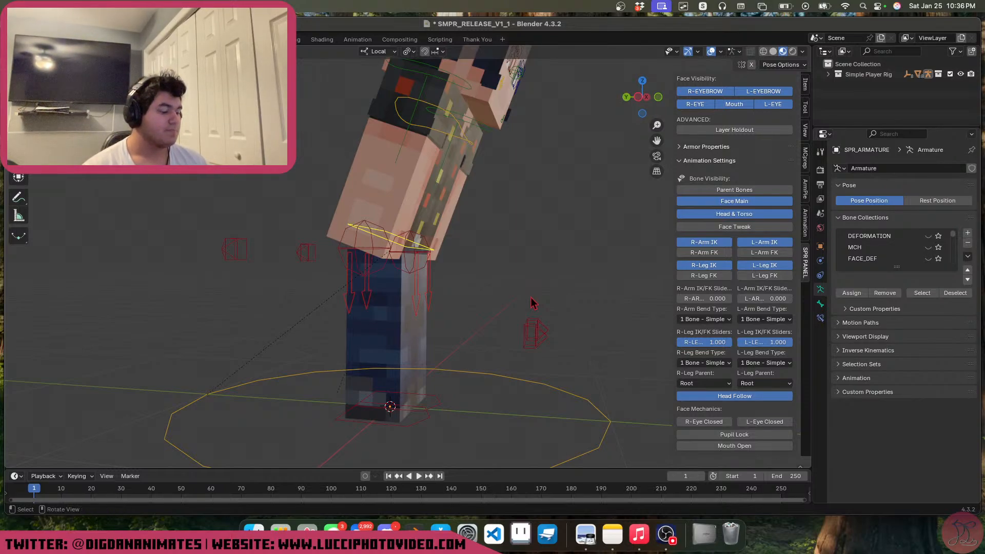
pyautogui.hotkey('alt', 'g')
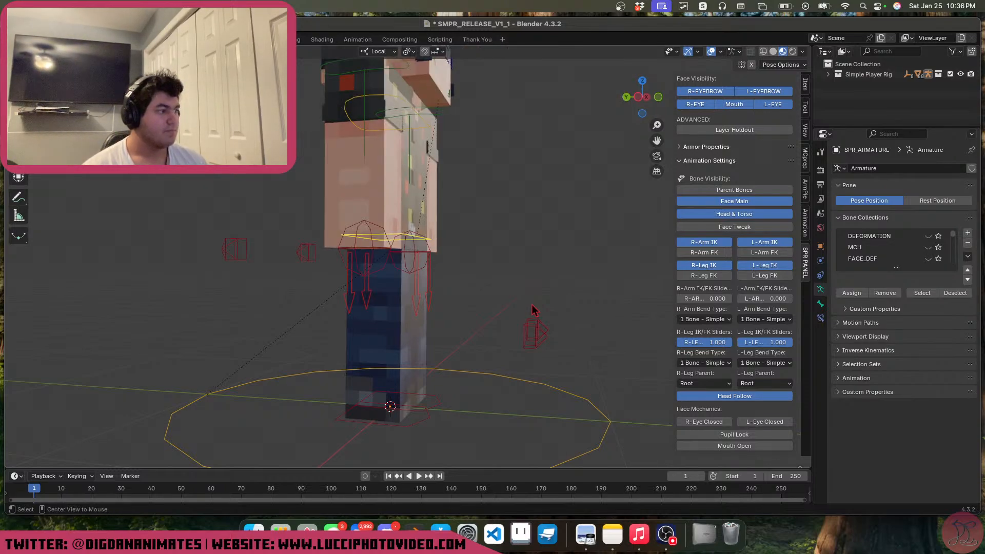
pyautogui.press('r')
pyautogui.press('x')
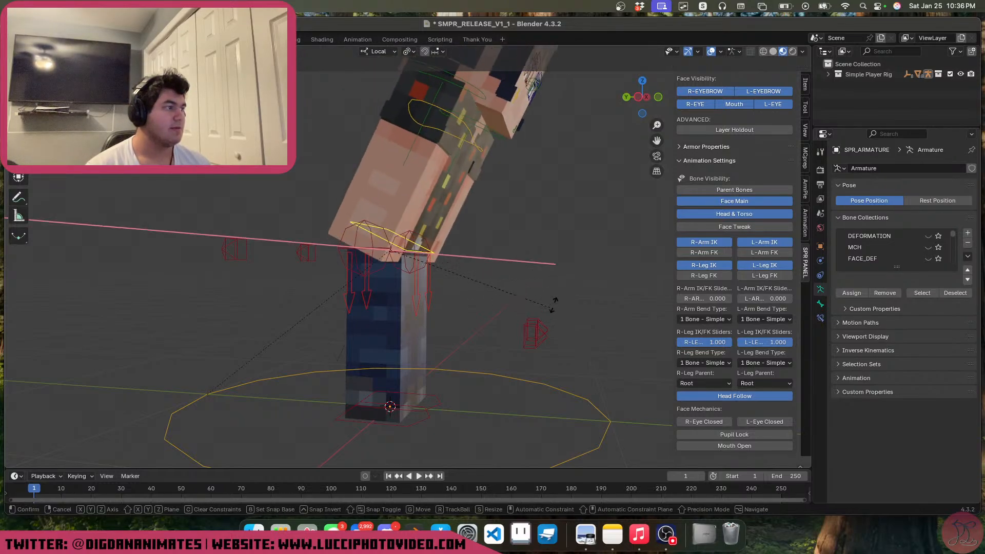
pyautogui.press('Escape')
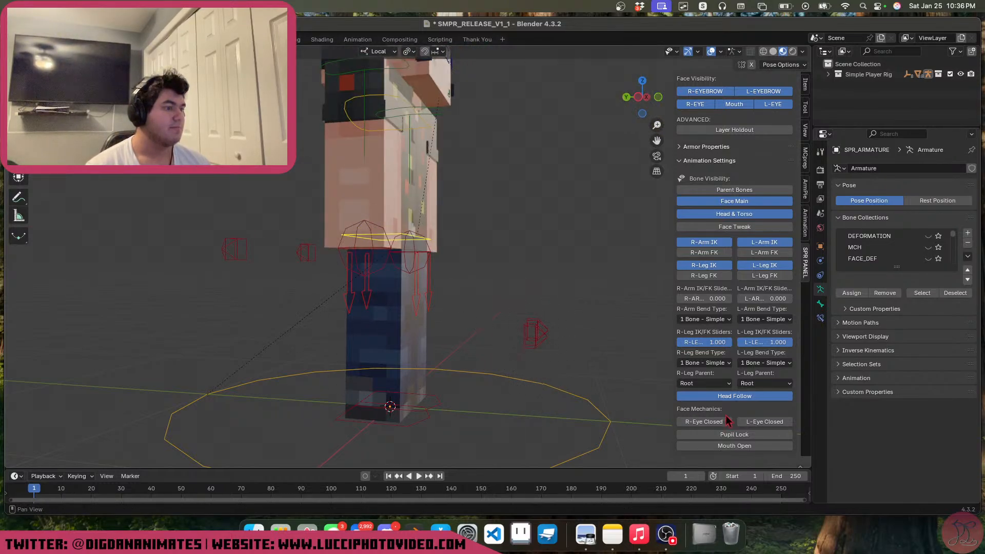
# Set the parent of both the right and left legs to Torso
pyautogui.click(724, 383)
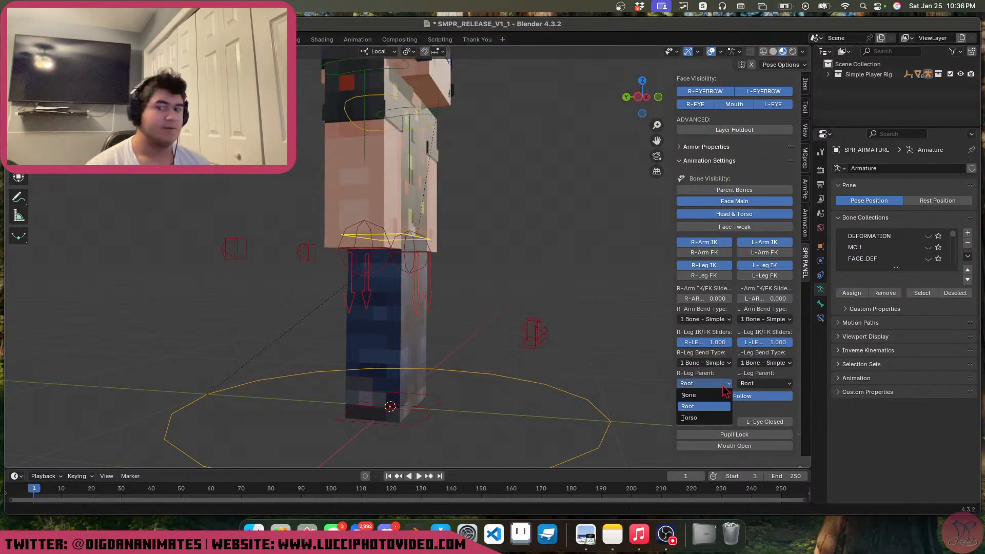
pyautogui.click(714, 420)
pyautogui.click(784, 386)
pyautogui.click(771, 425)
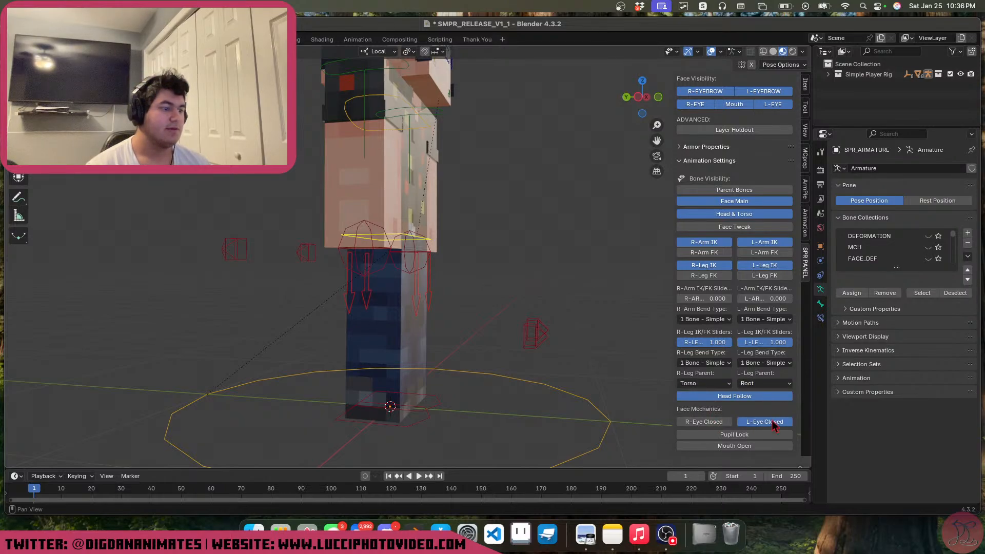
pyautogui.click(764, 383)
pyautogui.click(765, 420)
# Turn off Head Follow and try rotating the torso control to test the head's behaviour
pyautogui.moveTo(446, 308); pyautogui.dragTo(426, 397, button='middle')
pyautogui.click(745, 398)
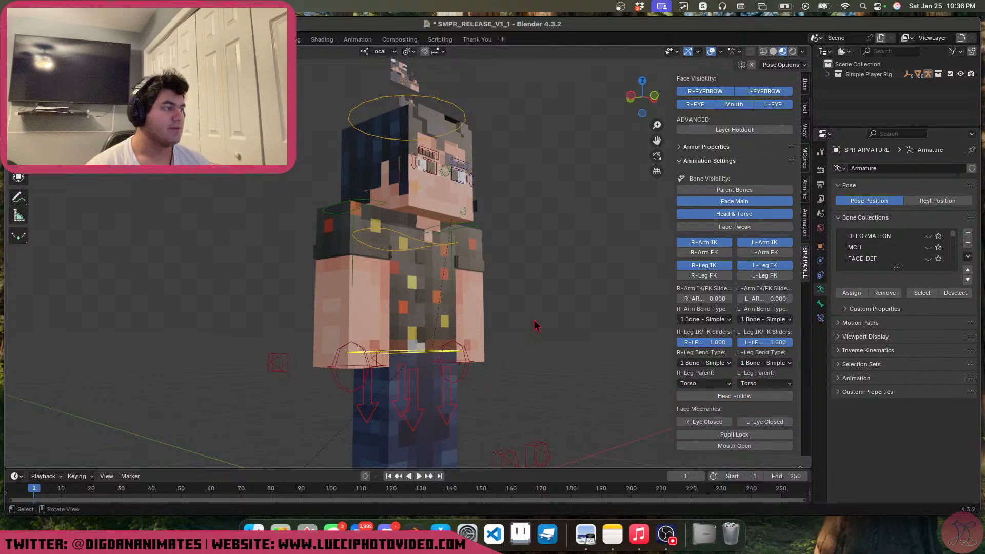
pyautogui.press('r')
pyautogui.rightClick(594, 336)
pyautogui.scroll(-3, 594, 342)
pyautogui.press('r')
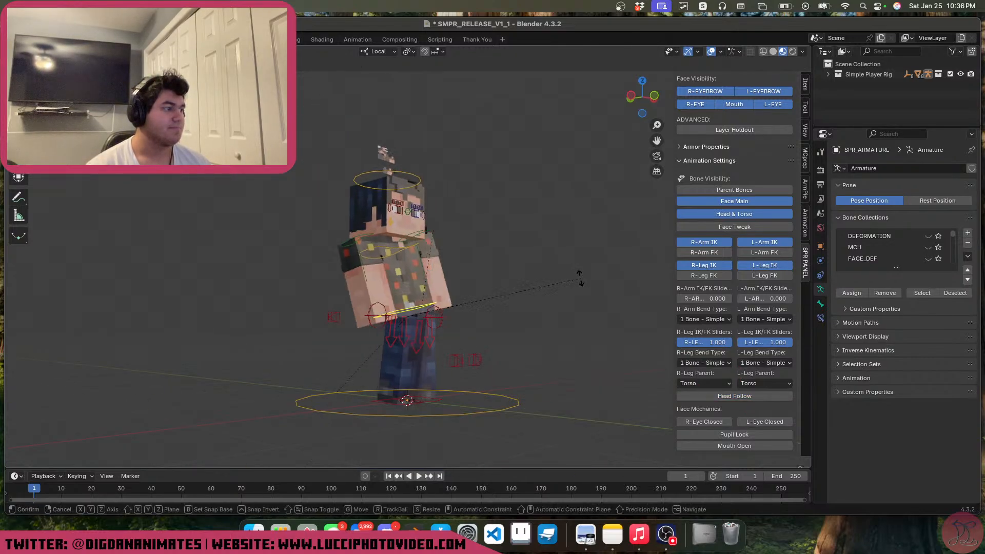
pyautogui.rightClick(569, 370)
# Compare torso rotation with Head Follow on and off, and leave Head Follow on
pyautogui.click(757, 398)
pyautogui.press('r')
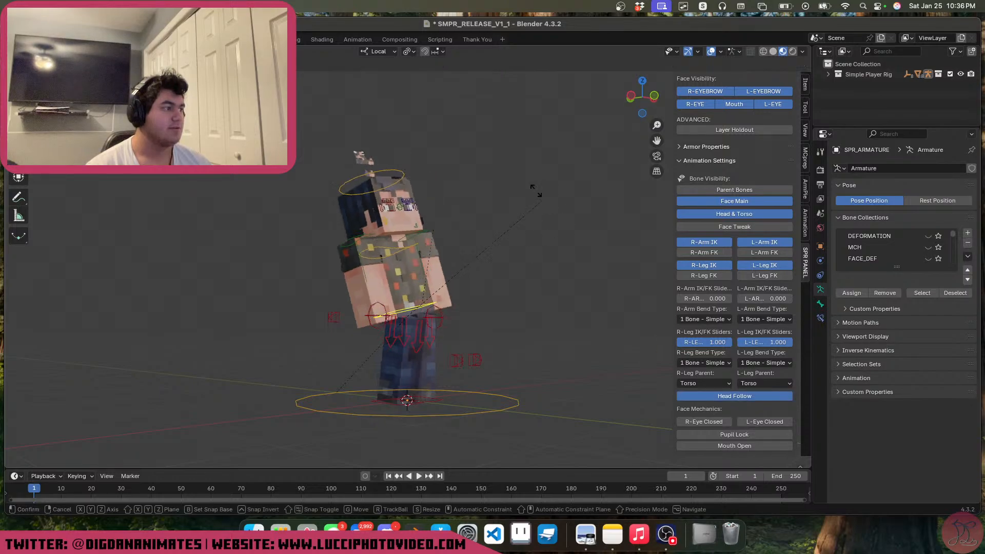
pyautogui.rightClick(575, 369)
pyautogui.click(713, 396)
pyautogui.press('r')
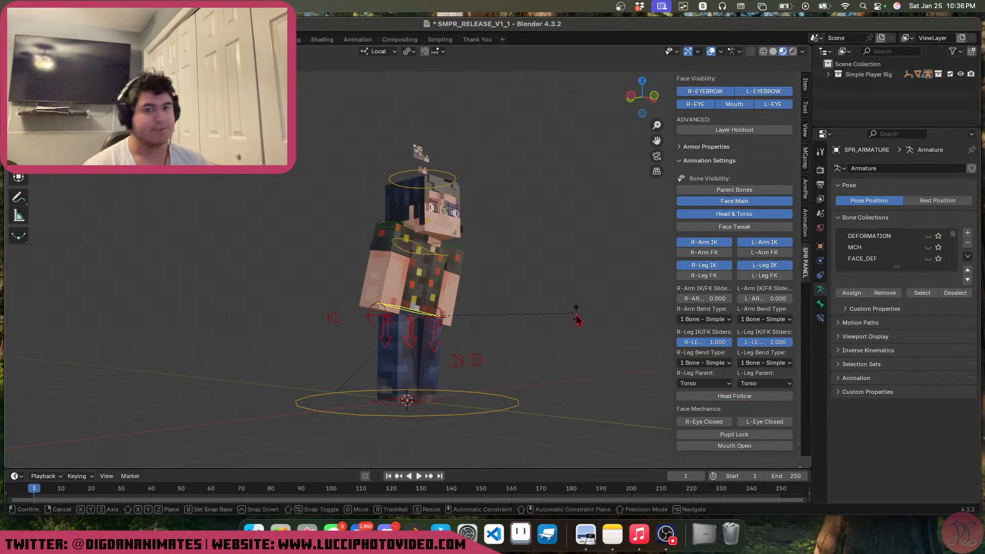
pyautogui.rightClick(576, 320)
pyautogui.click(735, 396)
# Try closing the right and left eyes separately and together, and leave both eyes open
pyautogui.moveTo(559, 279); pyautogui.dragTo(432, 250, button='middle')
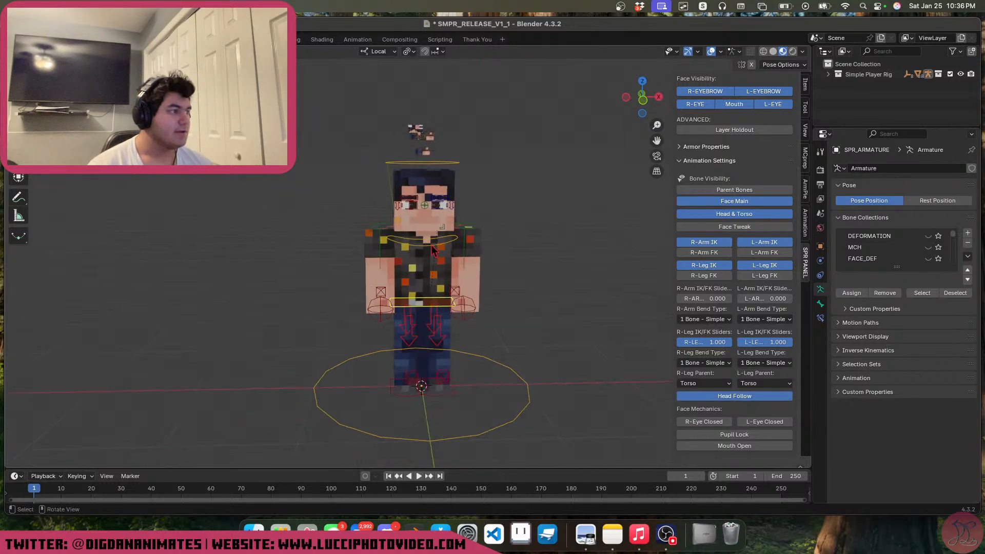
pyautogui.scroll(7, 432, 250)
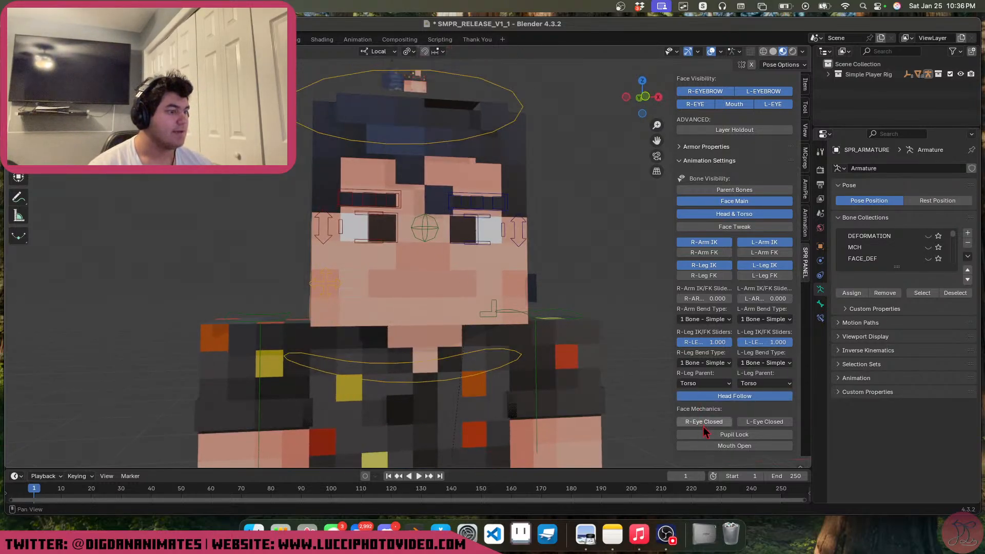
pyautogui.click(703, 425)
pyautogui.click(704, 424)
pyautogui.click(770, 425)
pyautogui.click(717, 423)
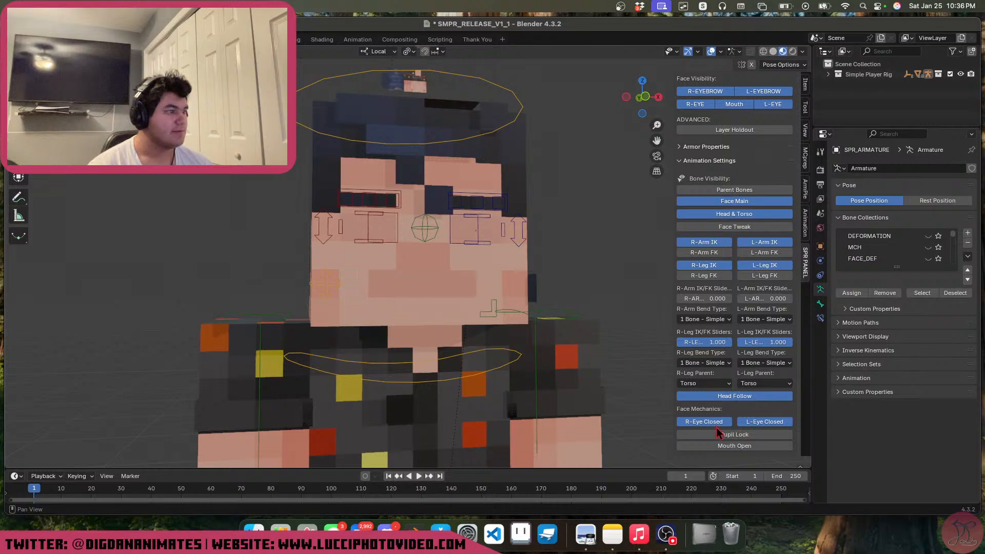
pyautogui.click(717, 425)
pyautogui.click(753, 424)
pyautogui.click(698, 422)
pyautogui.click(750, 424)
pyautogui.click(750, 424)
pyautogui.click(719, 423)
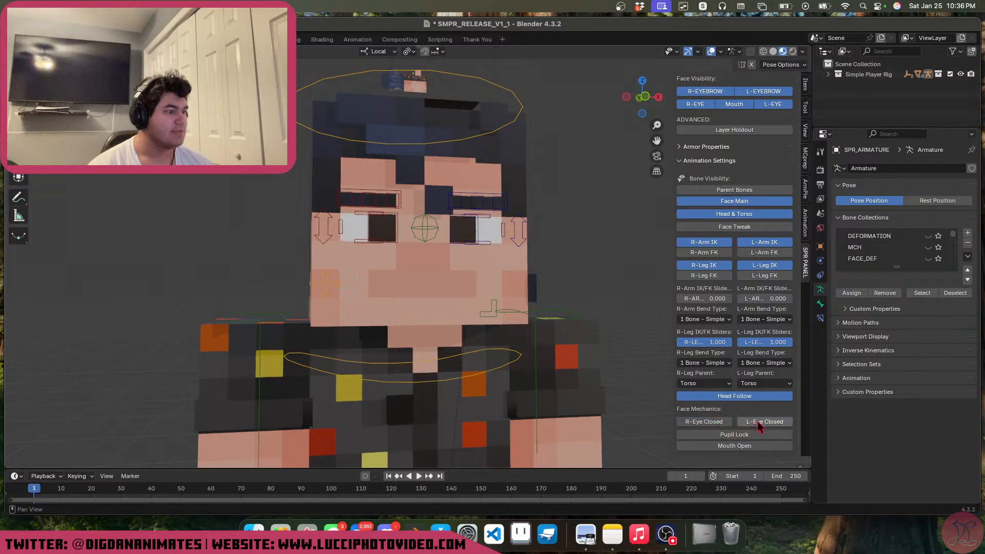
pyautogui.click(760, 425)
pyautogui.click(724, 422)
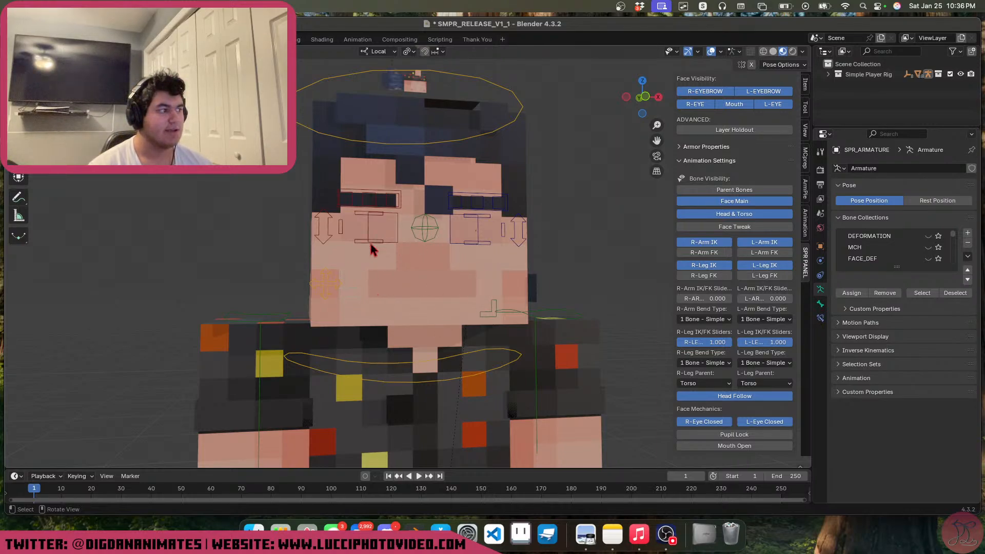
pyautogui.click(722, 423)
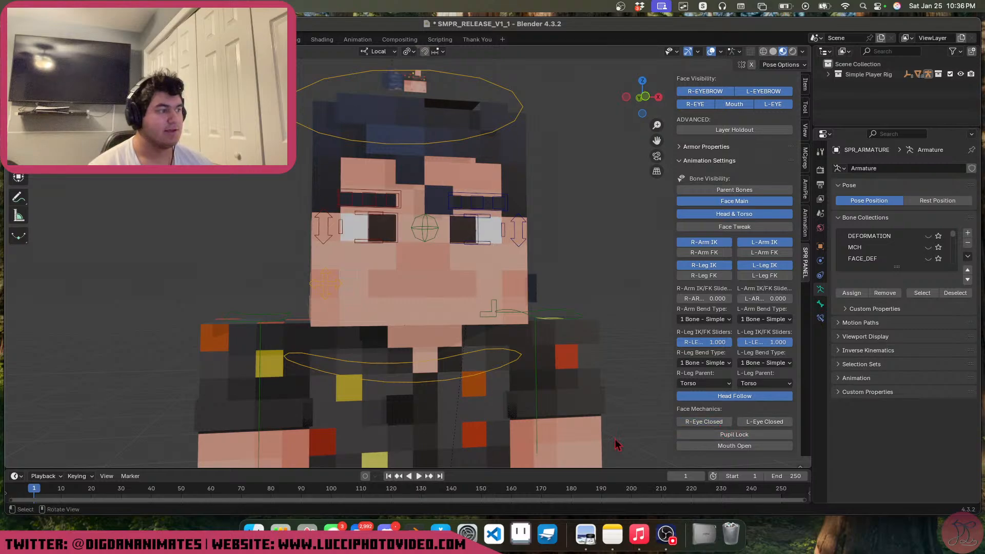
# Show the rig's parent bones
pyautogui.moveTo(522, 335); pyautogui.dragTo(539, 335, button='middle')
pyautogui.scroll(1, 537, 338)
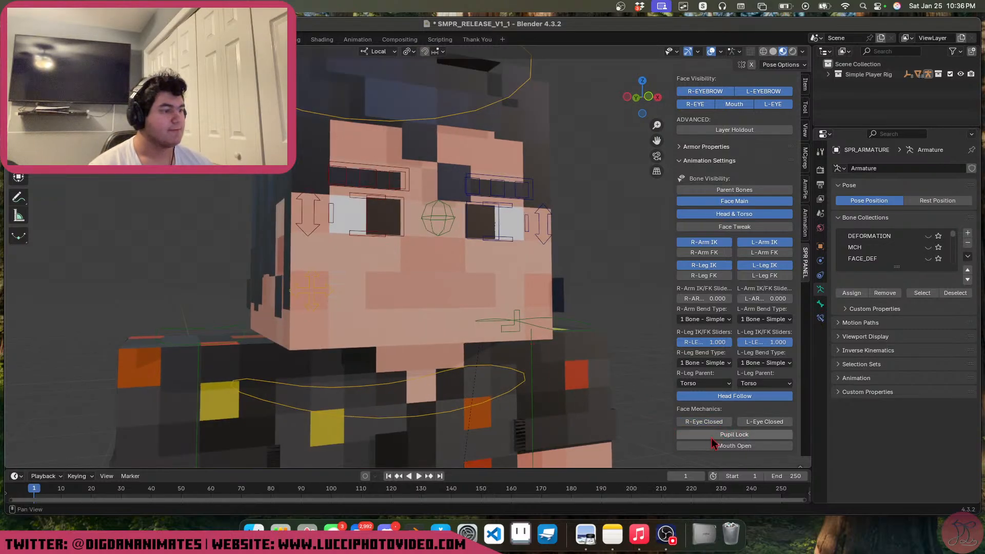
pyautogui.scroll(-8, 510, 368)
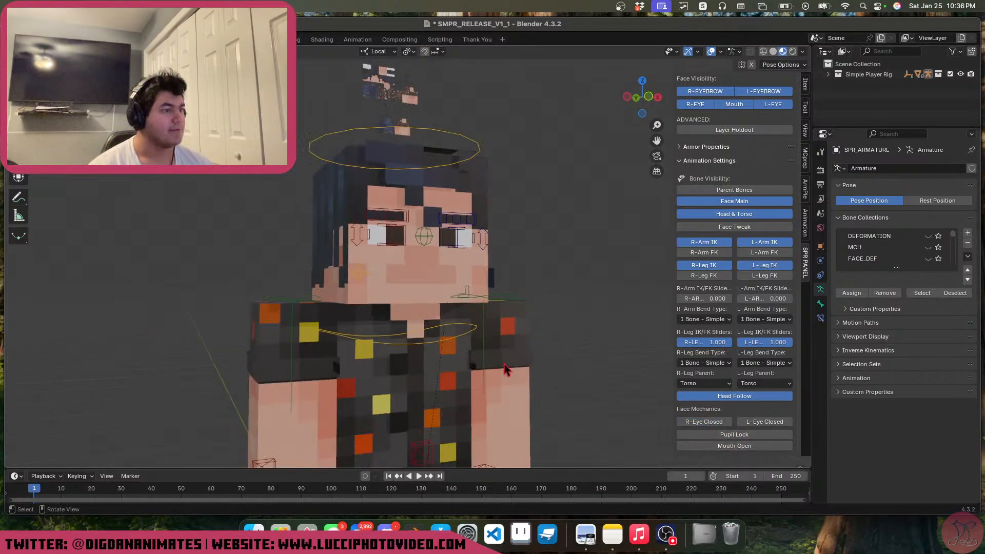
pyautogui.keyDown('shift'); pyautogui.moveTo(511, 367); pyautogui.dragTo(502, 295, button='middle'); pyautogui.keyUp('shift')
pyautogui.click(777, 191)
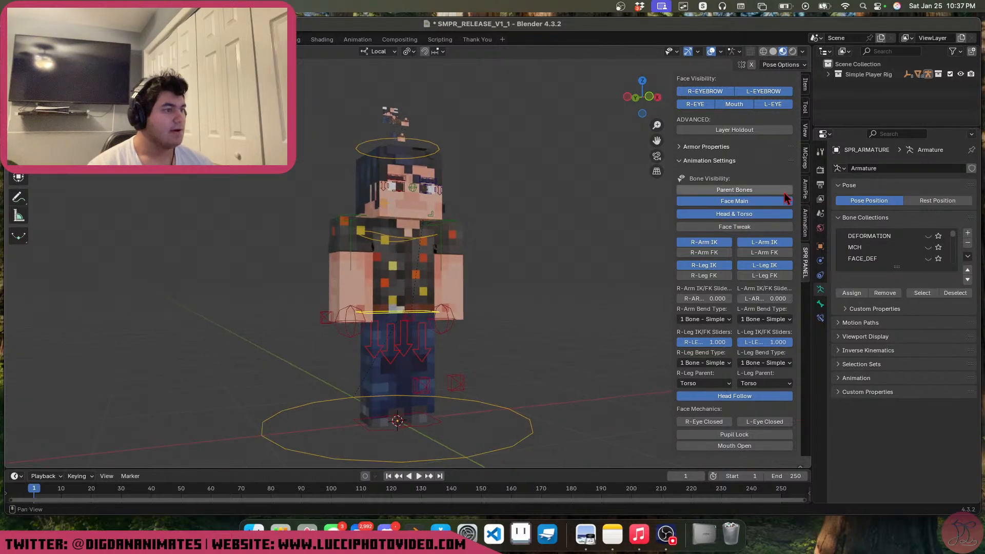
# Try moving the control at the right foot and the parent control at the right hand
pyautogui.moveTo(406, 390); pyautogui.dragTo(377, 427, button='middle')
pyautogui.click(377, 416)
pyautogui.press('g')
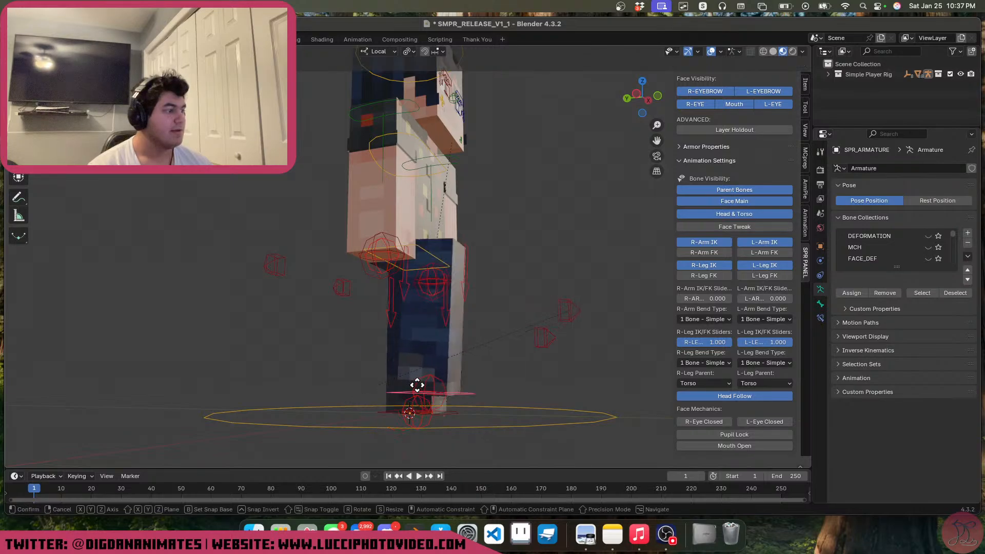
pyautogui.rightClick(445, 377)
pyautogui.click(412, 258)
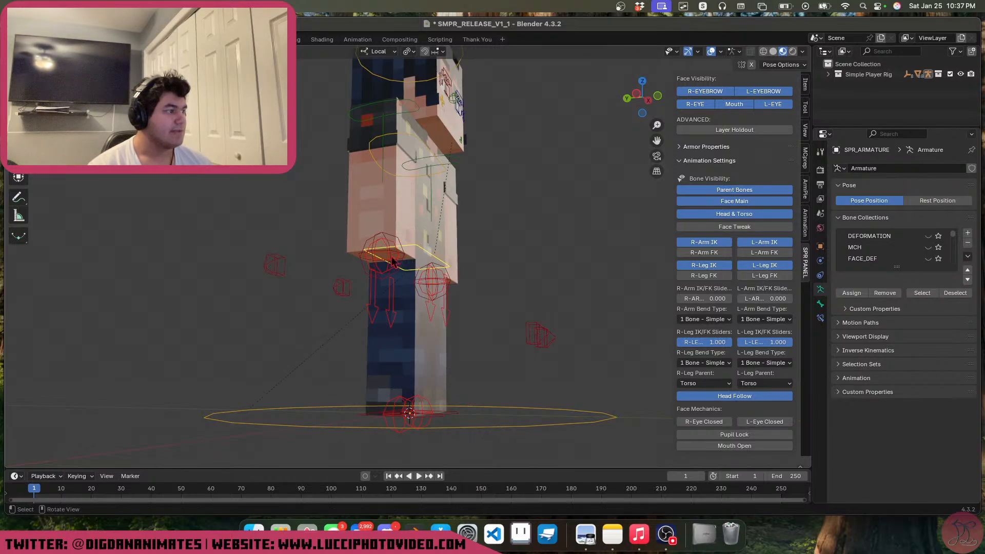
pyautogui.click(390, 261)
pyautogui.click(371, 274)
pyautogui.press('g')
pyautogui.rightClick(385, 274)
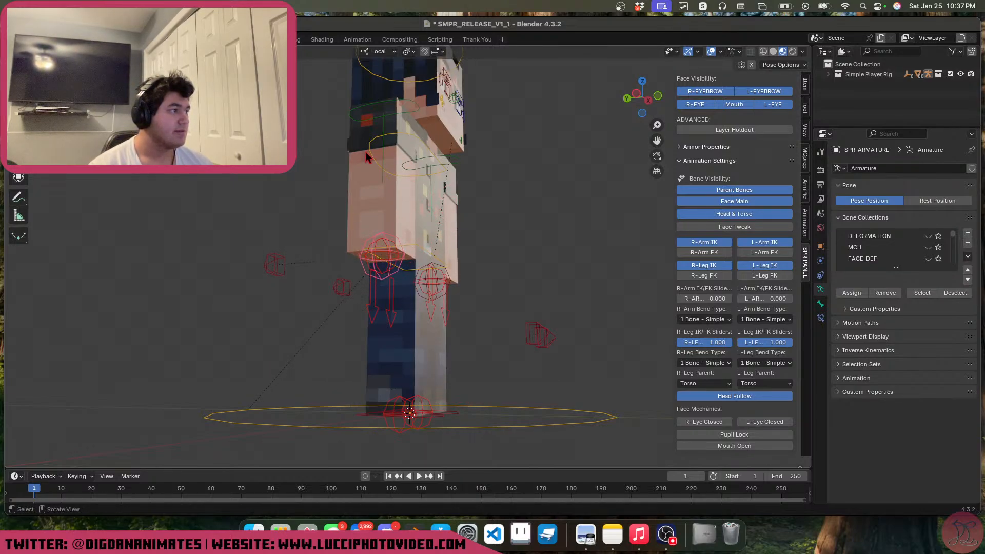
# Try rotating the right arm from its shoulder control, and undo the rotation
pyautogui.click(367, 154)
pyautogui.click(391, 118)
pyautogui.press('r')
pyautogui.click(433, 229)
pyautogui.press('r')
pyautogui.click(576, 156)
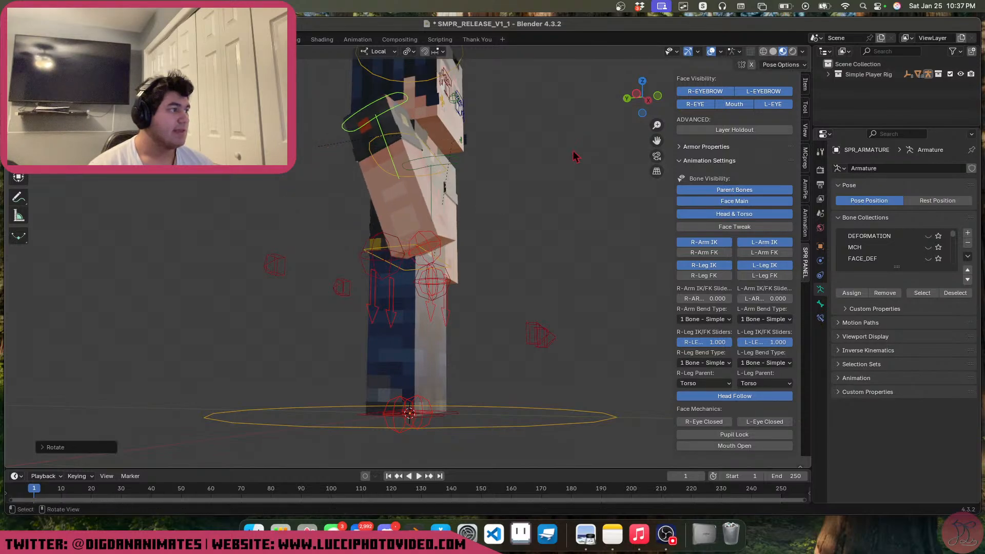
pyautogui.press('super+z')
# Swing the right arm forward from its shoulder control, and reorient it with a free trackball rotation
pyautogui.press('r')
pyautogui.click(552, 201)
pyautogui.keyDown('shift'); pyautogui.moveTo(523, 197); pyautogui.dragTo(458, 324, button='middle'); pyautogui.keyUp('shift')
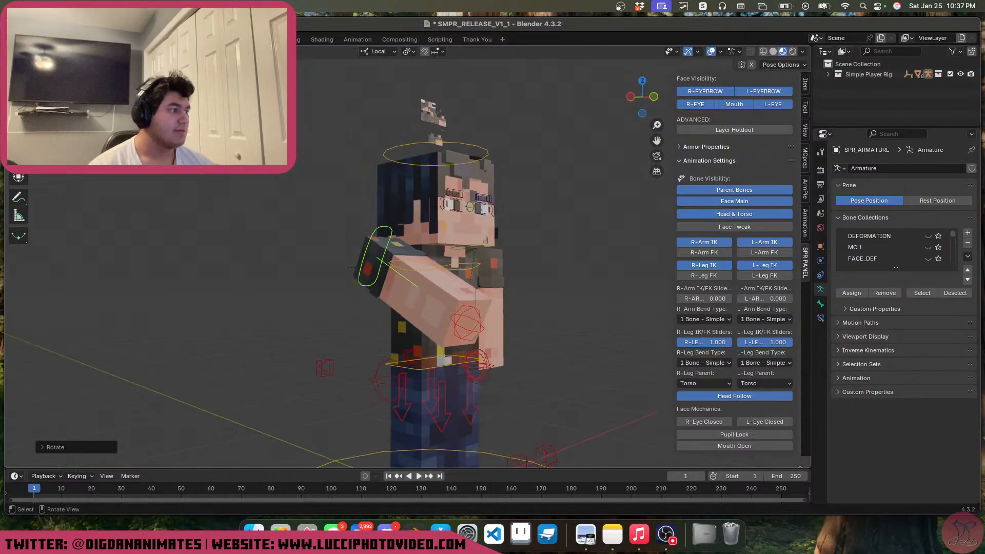
pyautogui.press('r')
pyautogui.press('r')
pyautogui.click(438, 304)
# Show the right arm's FK controls, try another arm rotation, undo it, and clear the right arm's rotation
pyautogui.click(704, 253)
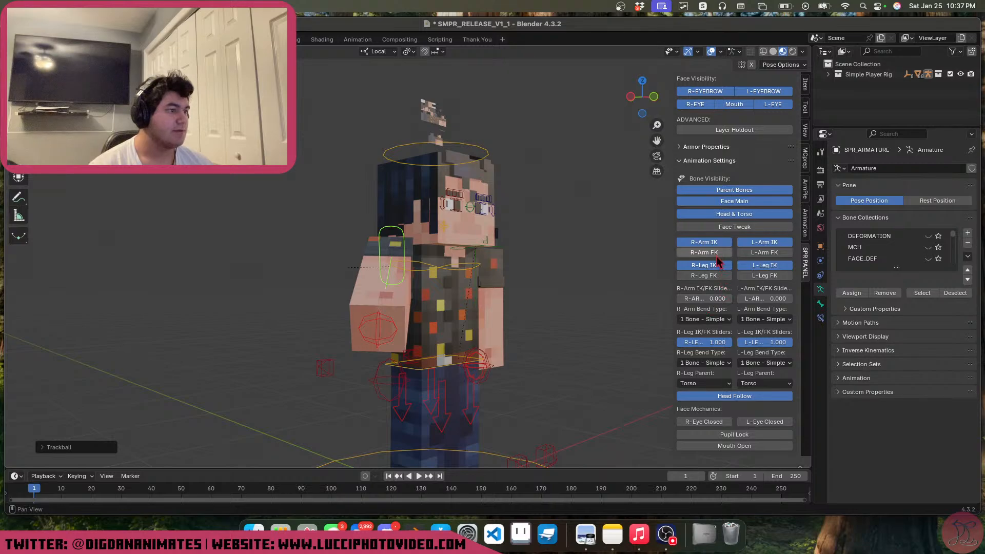
pyautogui.moveTo(574, 272); pyautogui.dragTo(519, 298, button='middle')
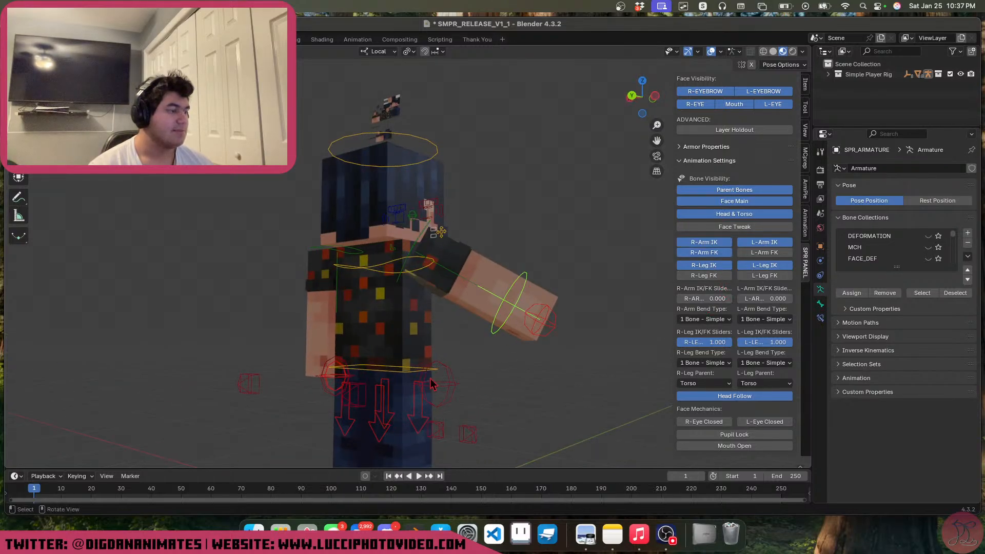
pyautogui.press('r')
pyautogui.click(576, 309)
pyautogui.press('super+z')
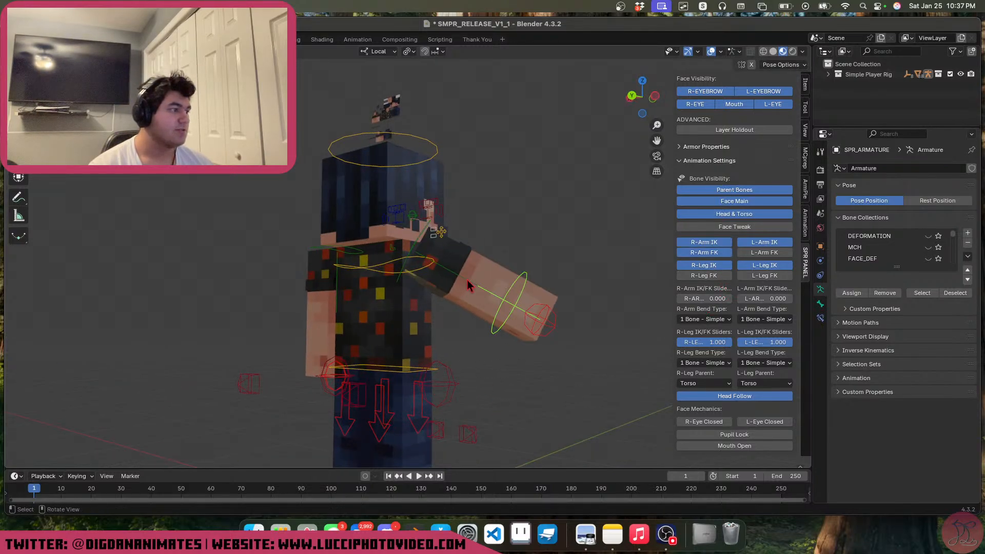
pyautogui.hotkey('alt', 'r')
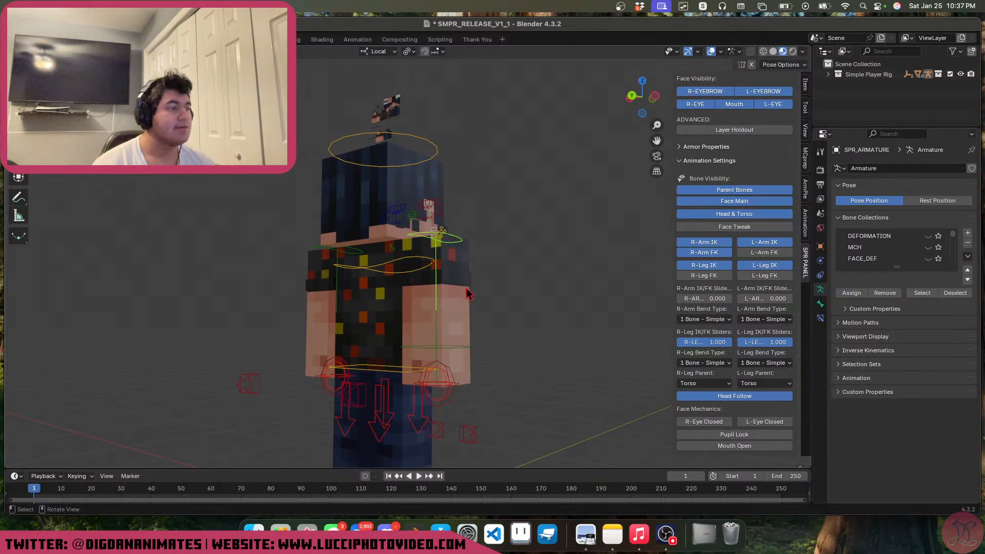
# Hide the right arm's FK controls and save the file
pyautogui.moveTo(466, 294); pyautogui.dragTo(384, 267, button='middle')
pyautogui.click(703, 252)
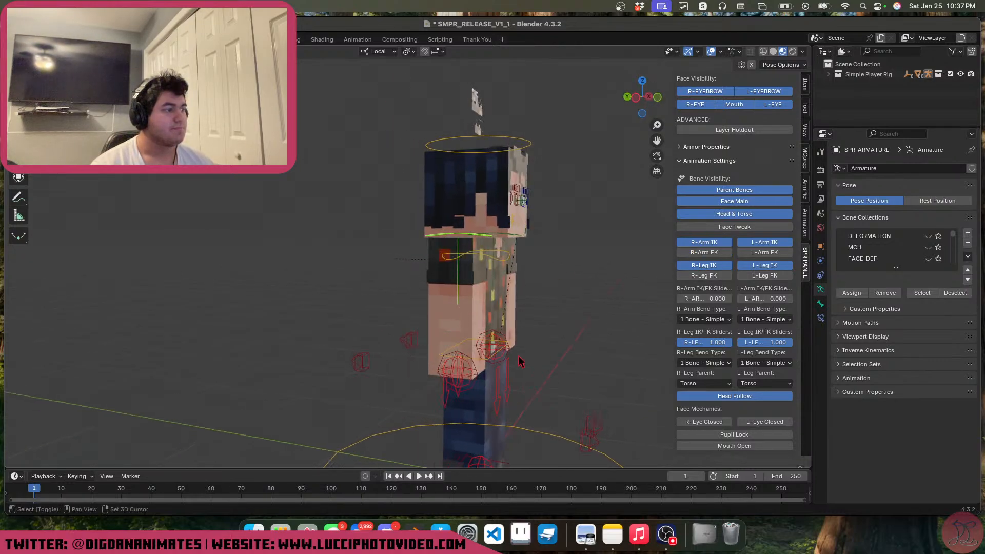
pyautogui.keyDown('shift'); pyautogui.moveTo(504, 341); pyautogui.dragTo(463, 316, button='middle'); pyautogui.keyUp('shift')
pyautogui.press('super+s')
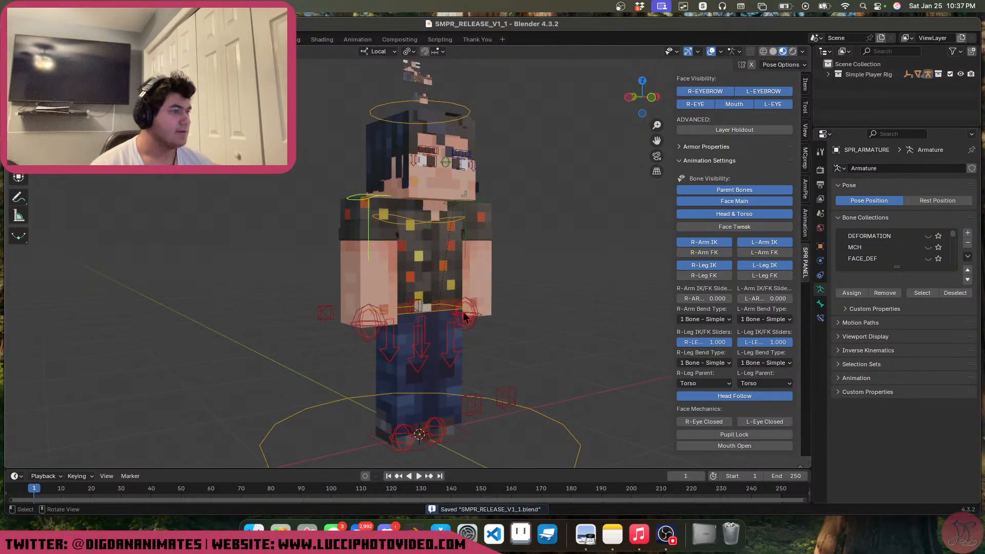
# Hide the rig's parent bones, look through the animation settings, and collapse the Animation Settings section
pyautogui.click(741, 191)
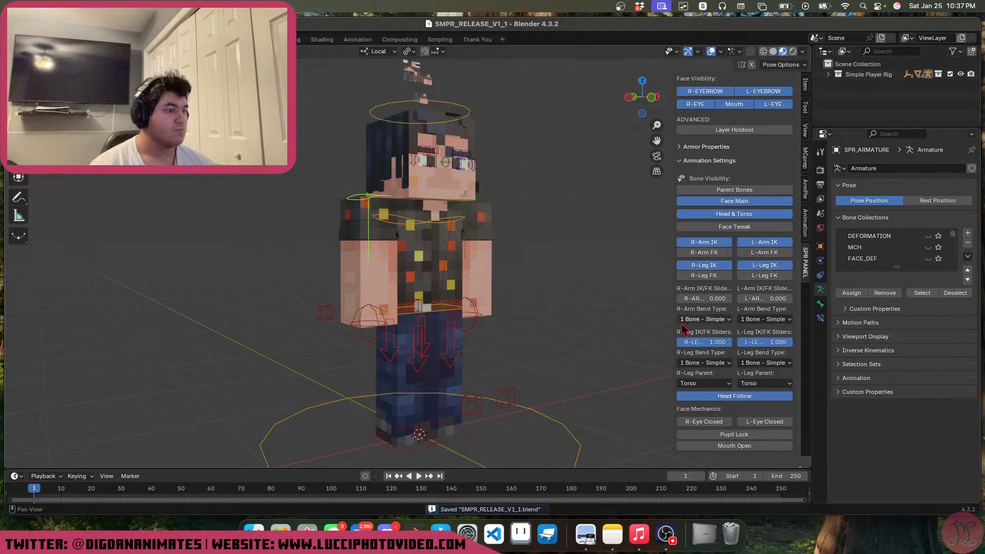
pyautogui.scroll(5, 750, 363)
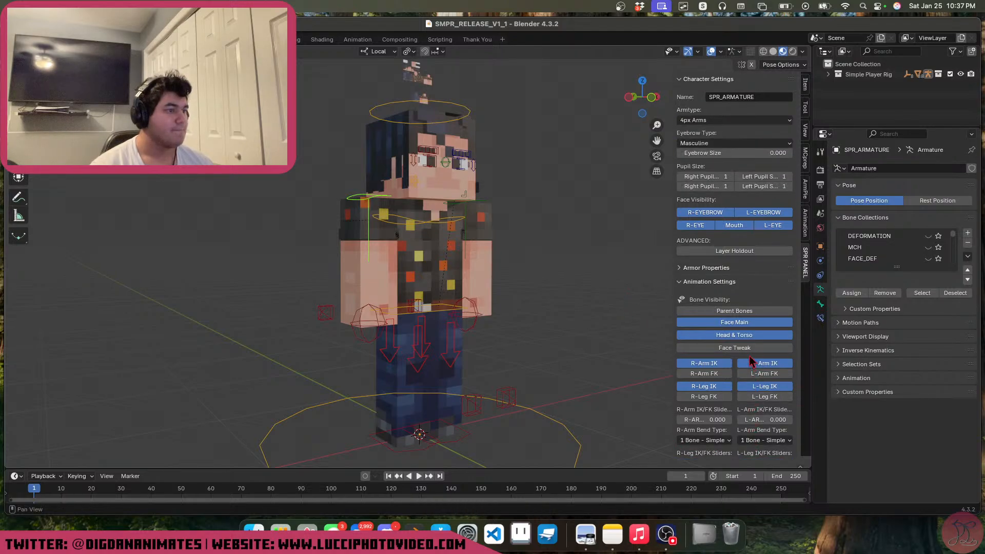
pyautogui.scroll(-5, 737, 326)
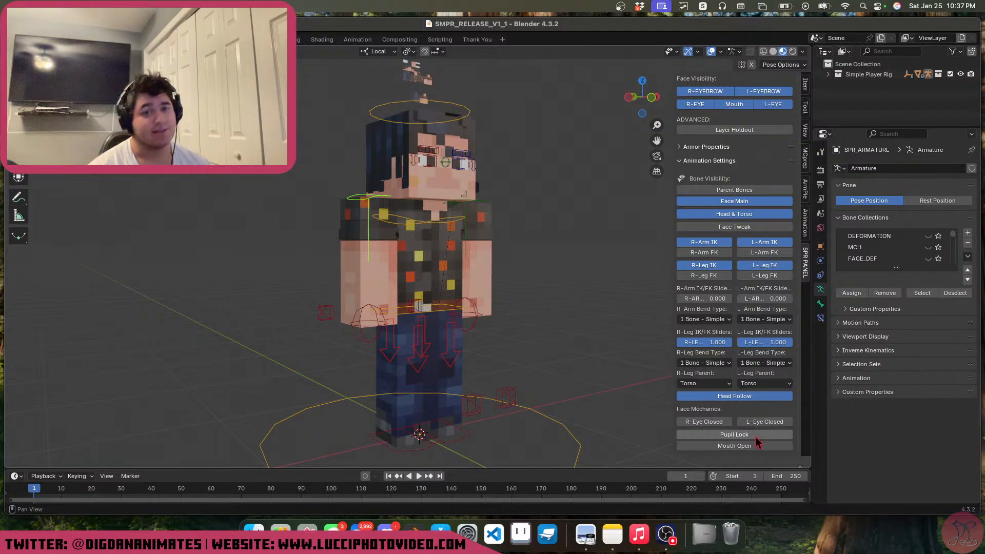
pyautogui.scroll(4, 751, 445)
pyautogui.scroll(2, 707, 495)
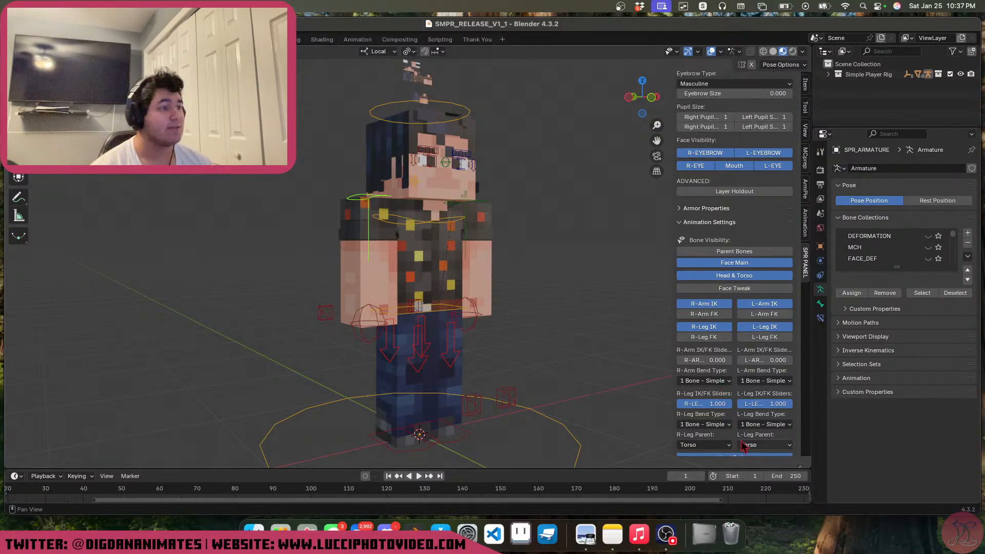
pyautogui.scroll(-2, 713, 494)
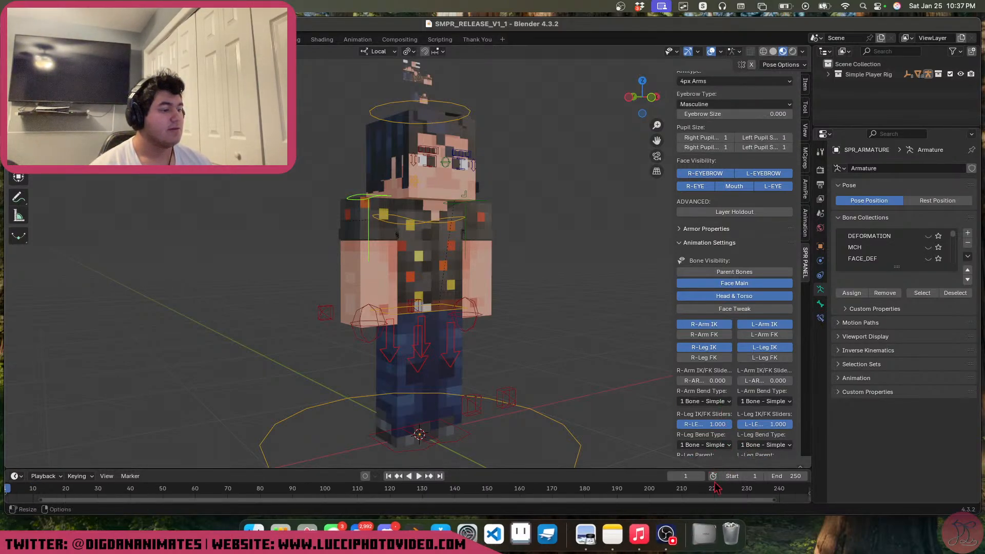
pyautogui.scroll(2, 737, 417)
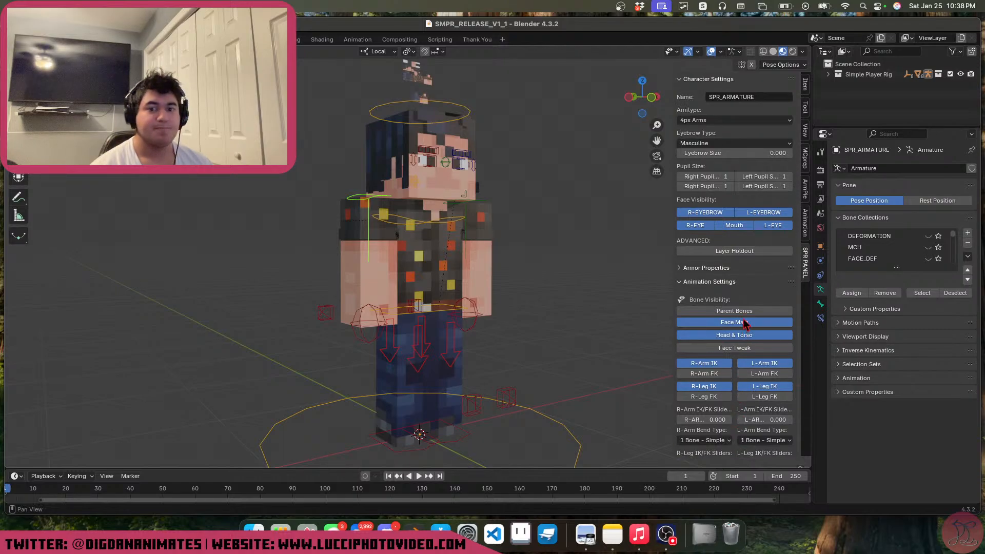
pyautogui.click(738, 281)
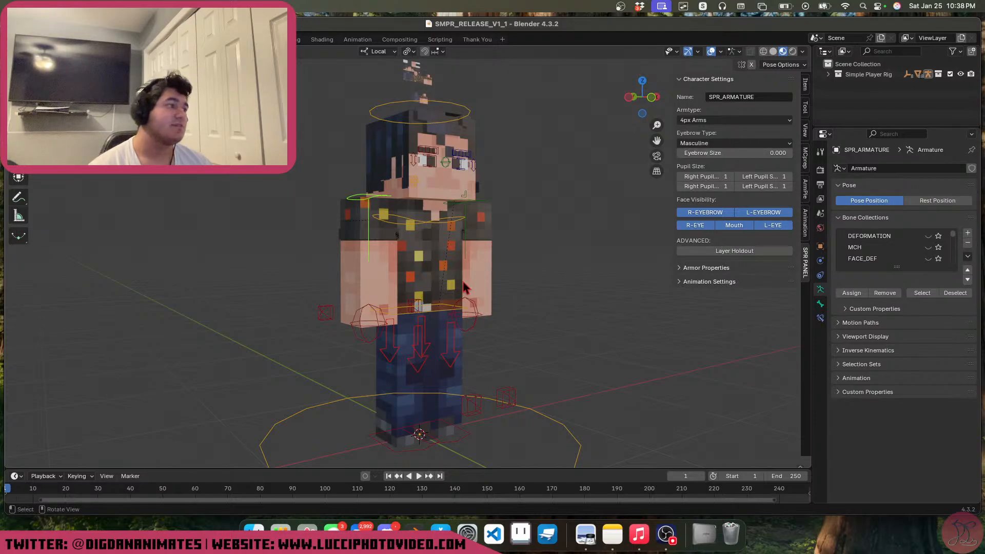
# Switch the character's arm type to 3px Arms and inspect the slimmer arms from the front
pyautogui.moveTo(390, 292); pyautogui.dragTo(492, 322, button='middle')
pyautogui.scroll(6, 501, 348)
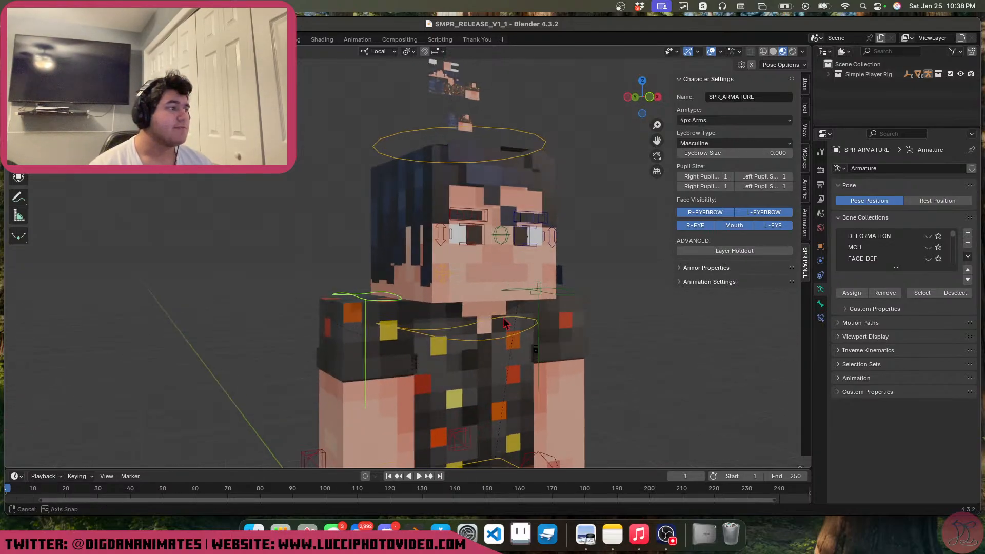
pyautogui.keyDown('shift'); pyautogui.moveTo(453, 315); pyautogui.dragTo(468, 205, button='middle'); pyautogui.keyUp('shift')
pyautogui.click(726, 122)
pyautogui.click(713, 144)
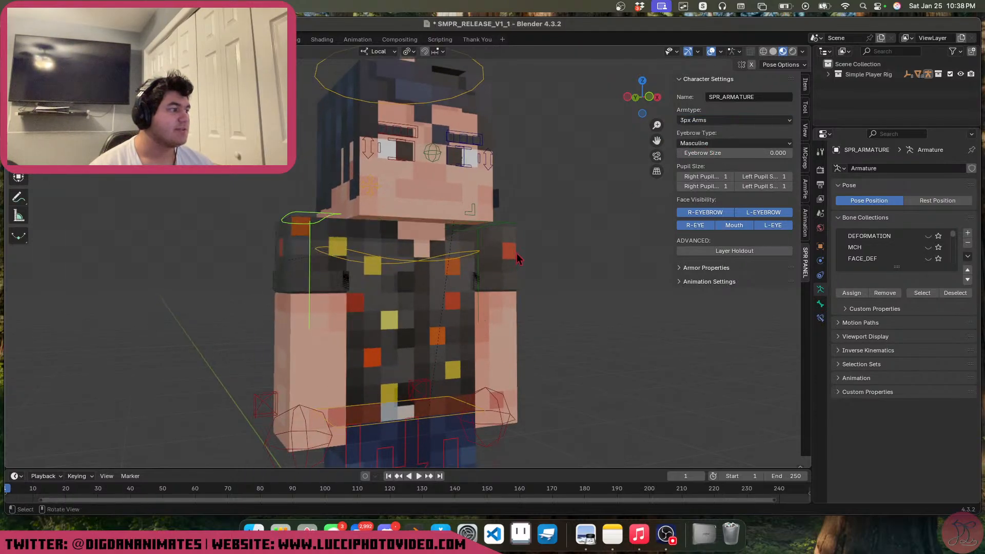
pyautogui.press('g')
pyautogui.rightClick(363, 313)
pyautogui.moveTo(333, 391); pyautogui.dragTo(306, 378, button='middle')
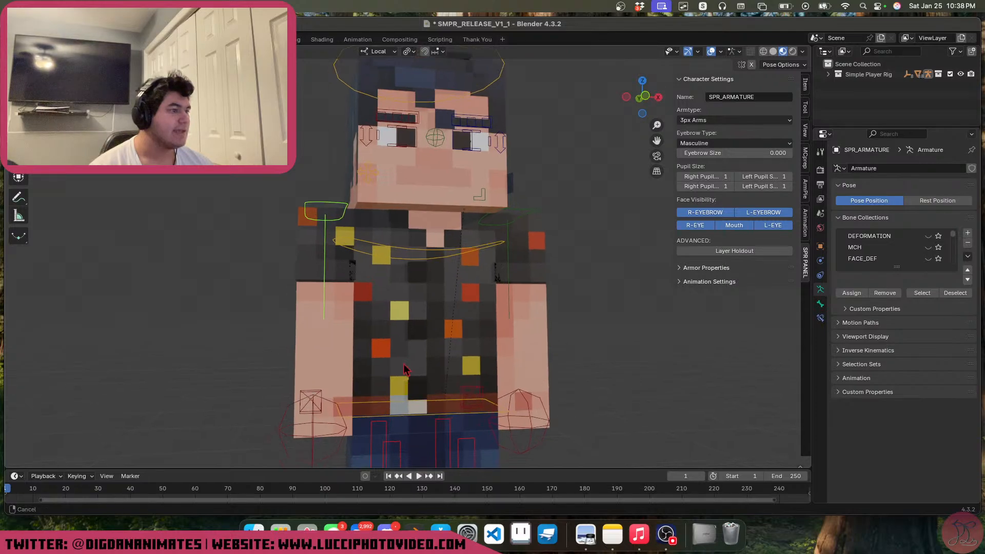
pyautogui.keyDown('shift'); pyautogui.moveTo(405, 369); pyautogui.dragTo(437, 294, button='middle'); pyautogui.keyUp('shift')
# Try the right arm's IK/FK slider at 1.000 and return it to 0.000, and set the arm type to 4px Arms
pyautogui.click(696, 282)
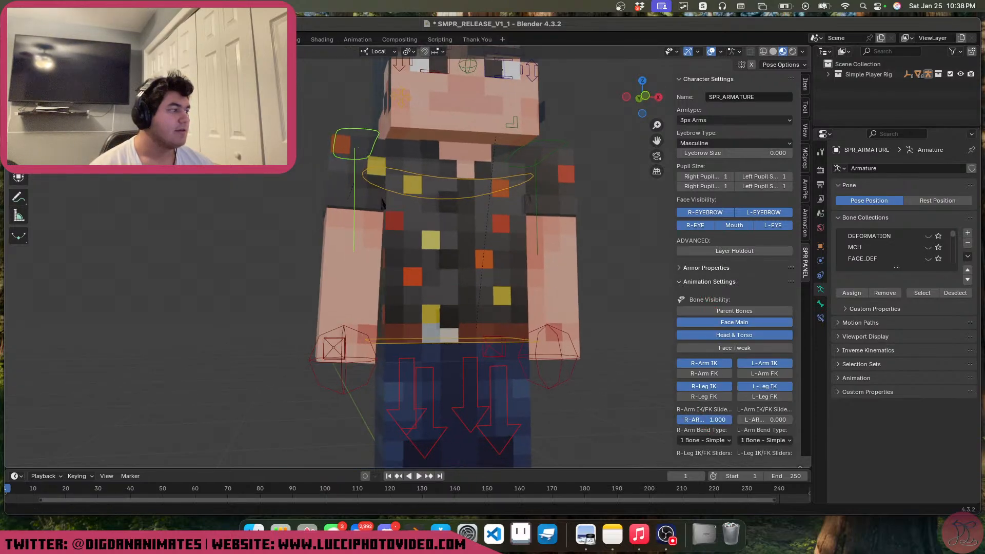
pyautogui.moveTo(728, 420); pyautogui.dragTo(680, 420)
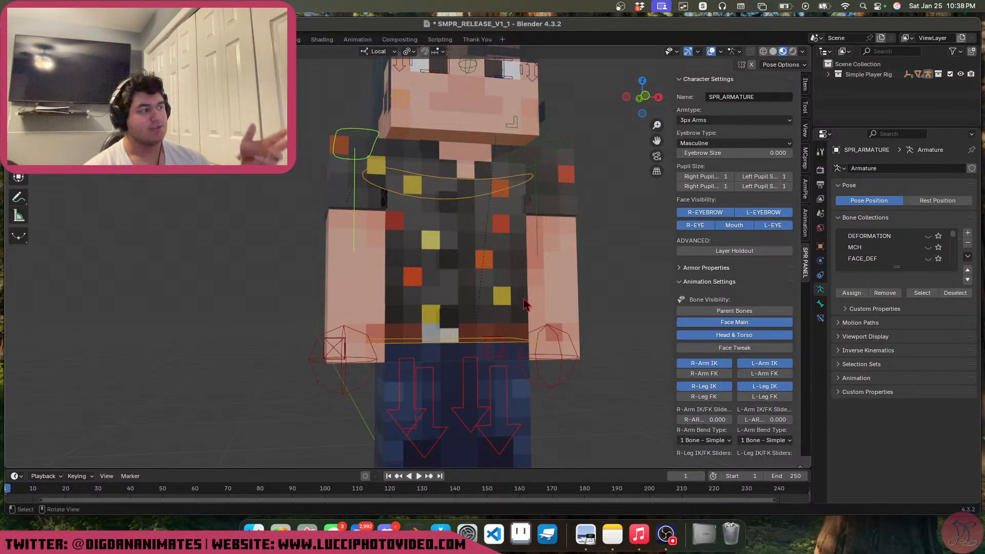
pyautogui.click(739, 121)
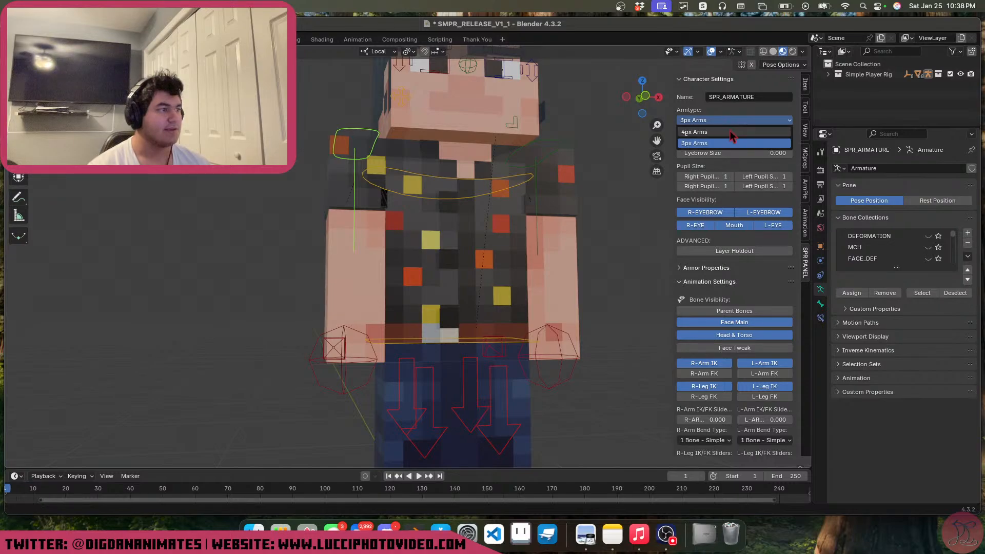
pyautogui.click(734, 134)
# Set the eyebrow type to Feminine, and raise and tilt the right eyebrow with its control
pyautogui.click(734, 143)
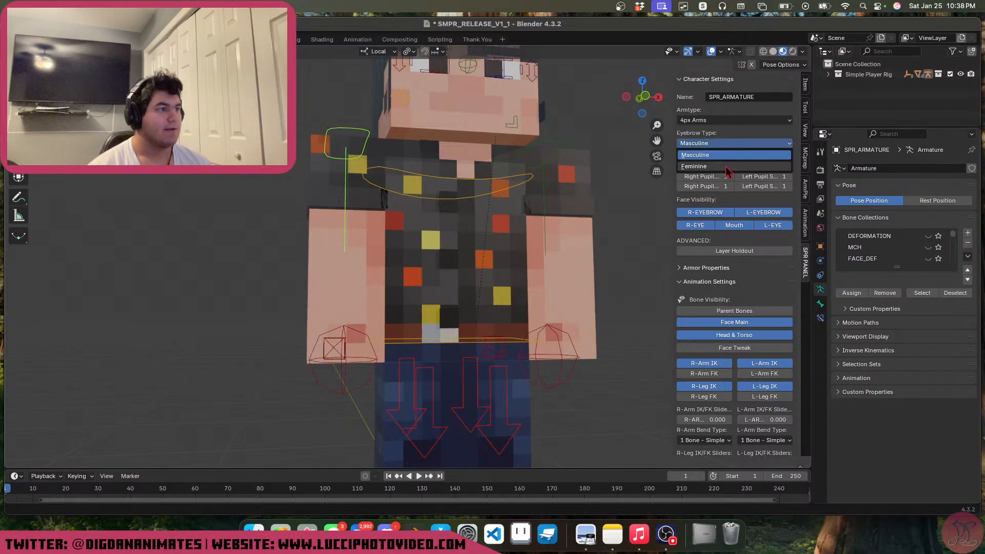
pyautogui.click(727, 171)
pyautogui.scroll(6, 513, 321)
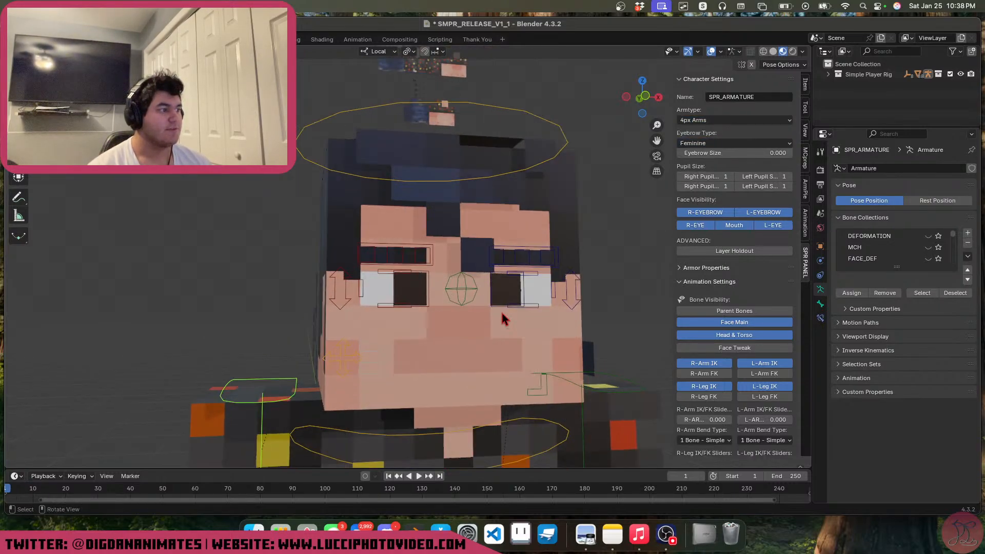
pyautogui.moveTo(514, 309); pyautogui.dragTo(467, 280, button='middle')
pyautogui.click(489, 269)
pyautogui.press('g')
pyautogui.click(488, 258)
pyautogui.press('r')
pyautogui.click(560, 242)
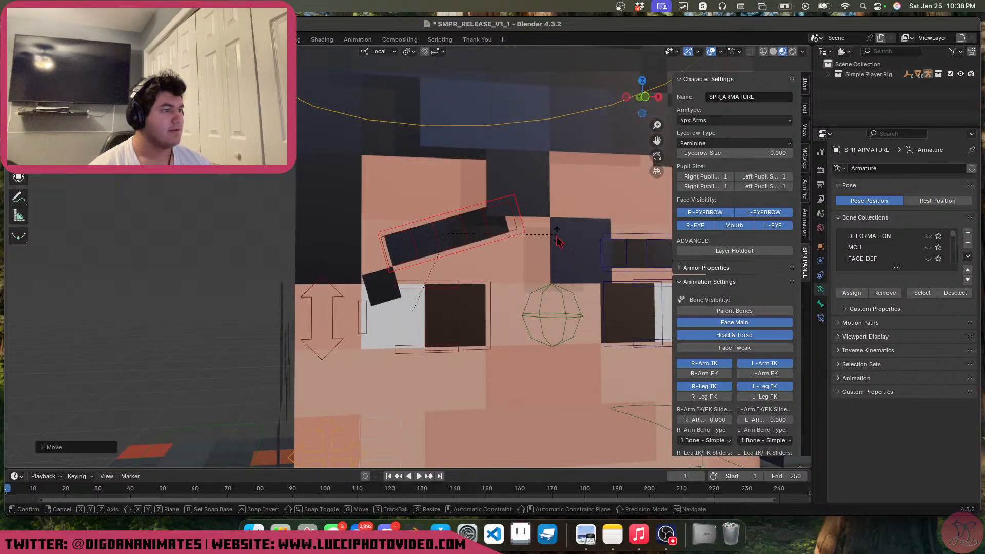
# Compare the Masculine eyebrow type with Feminine on the tilted eyebrow, and try a larger Eyebrow Size
pyautogui.click(749, 143)
pyautogui.click(734, 154)
pyautogui.click(724, 143)
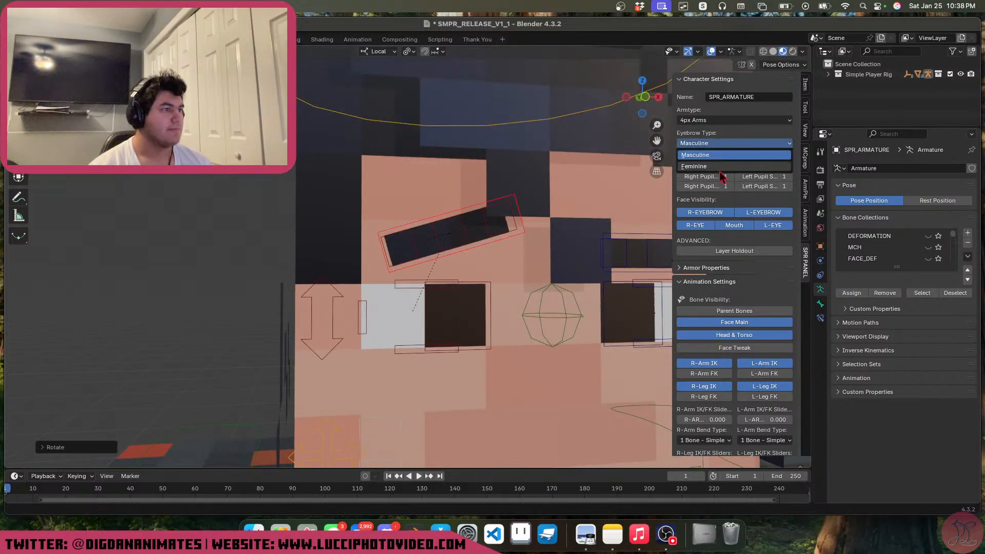
pyautogui.click(721, 166)
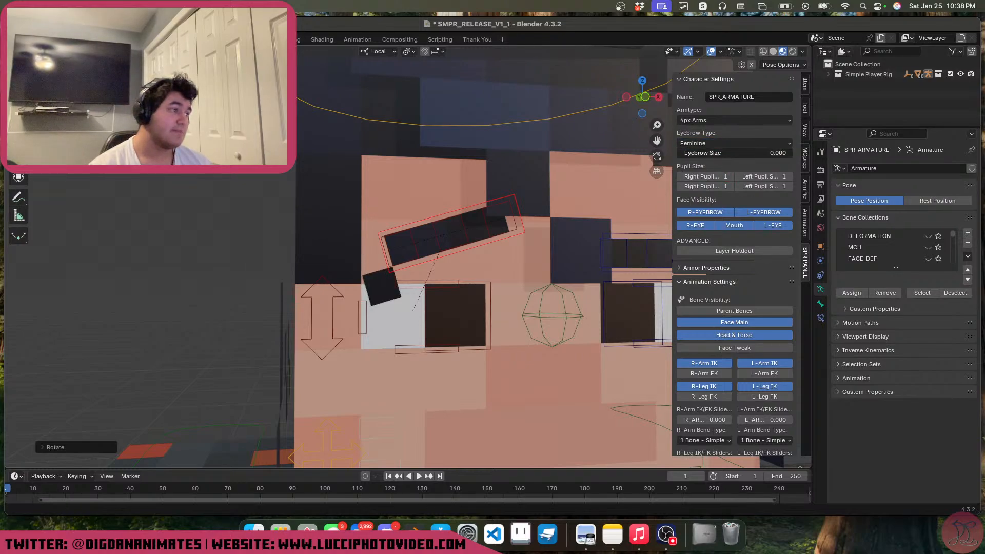
pyautogui.moveTo(792, 153); pyautogui.dragTo(694, 153)
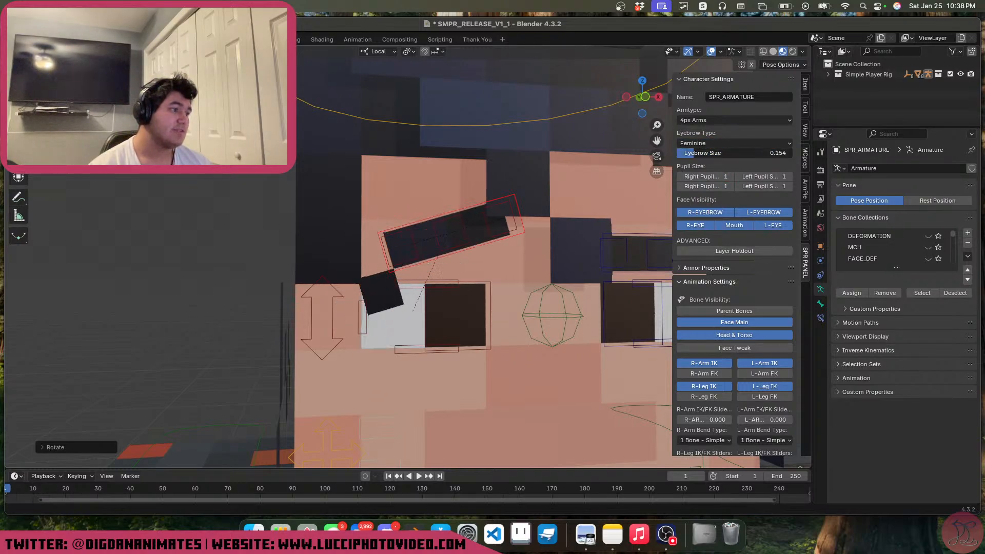
# Set the eyebrow type to Masculine with an Eyebrow Size of 0.000, and clear the right eyebrow's pose
pyautogui.click(725, 143)
pyautogui.click(726, 155)
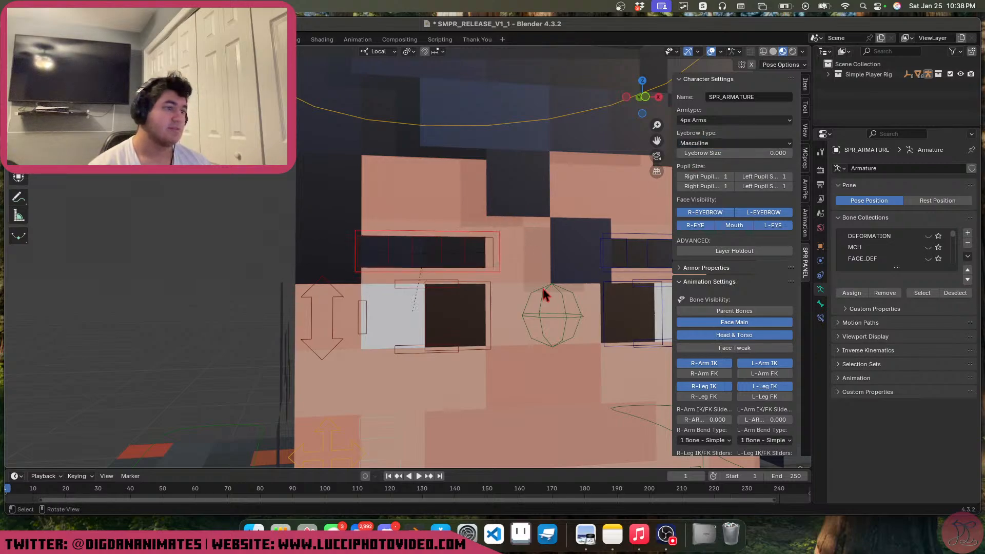
pyautogui.moveTo(545, 293); pyautogui.dragTo(573, 294, button='middle')
# Try a different right pupil size, return it to 1, and save the file
pyautogui.moveTo(710, 177); pyautogui.dragTo(686, 177)
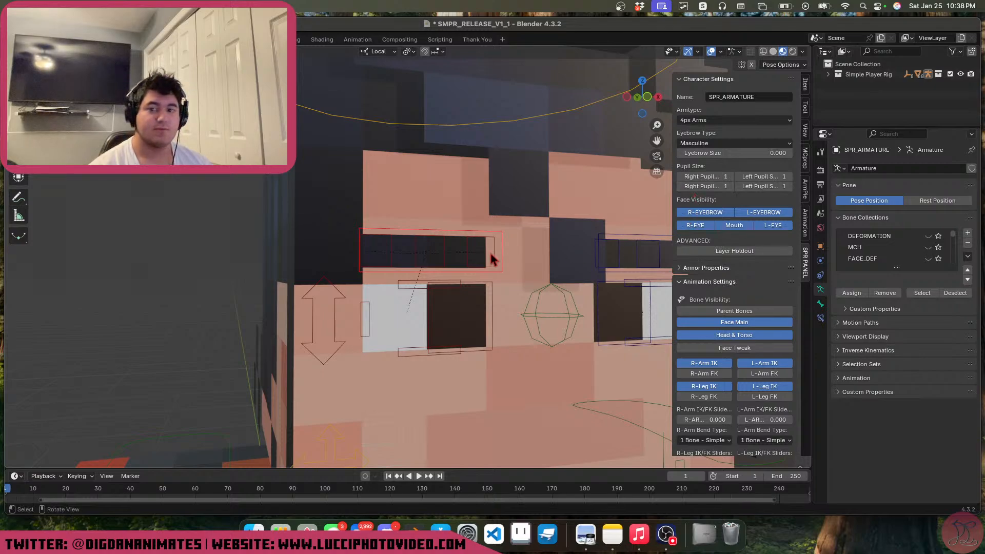
pyautogui.scroll(-5, 509, 318)
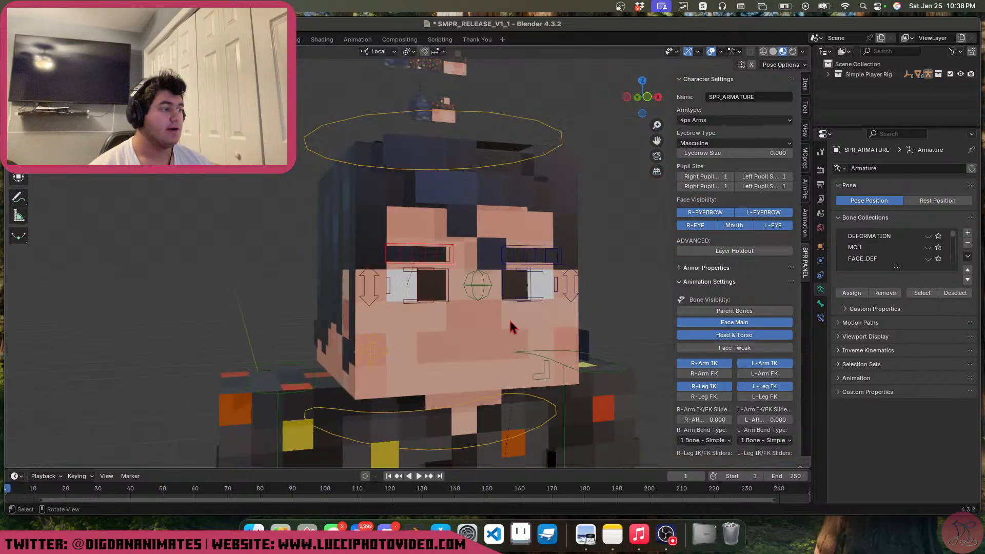
pyautogui.scroll(-4, 506, 303)
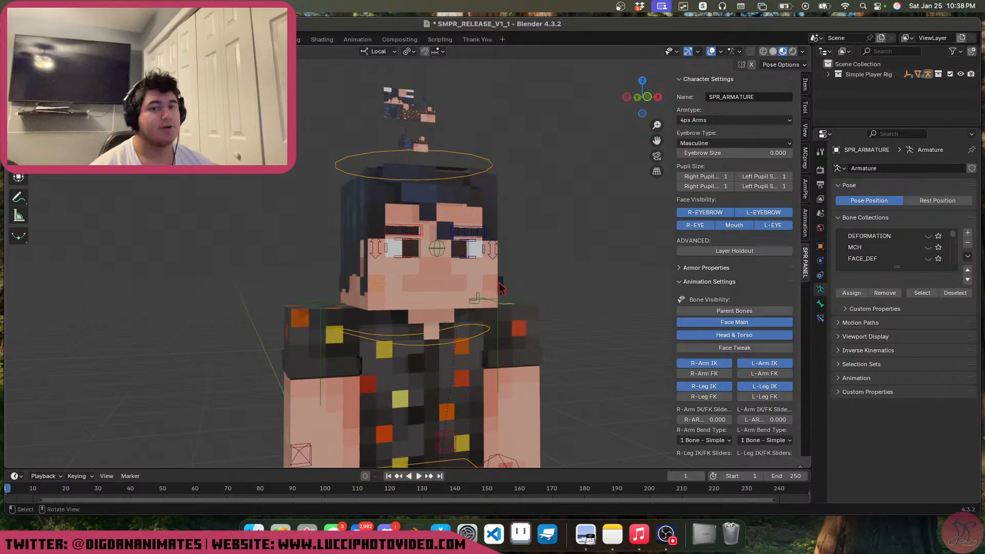
pyautogui.press('super+s')
# Toggle the visibility of the eyebrows, mouth and right eye off and back on
pyautogui.scroll(3, 504, 280)
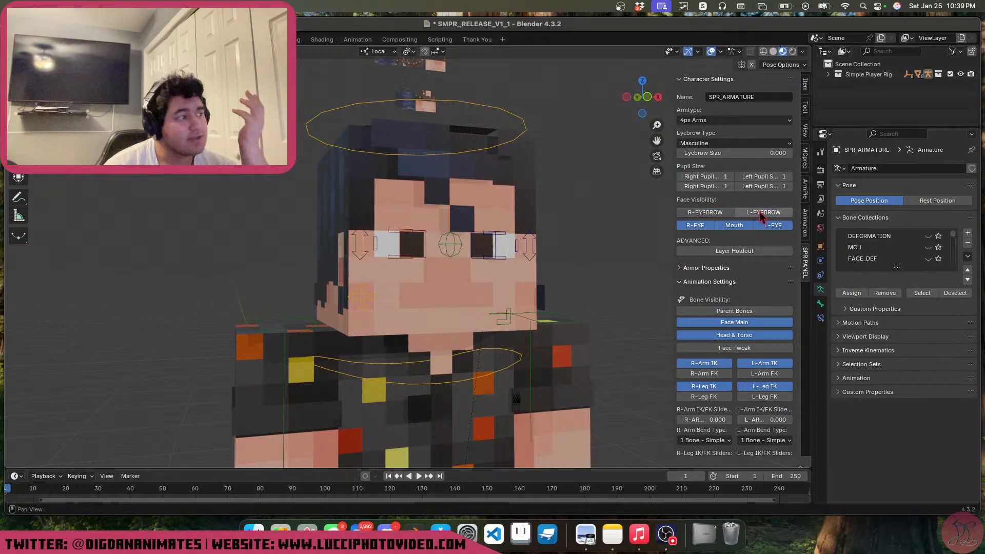
pyautogui.click(736, 227)
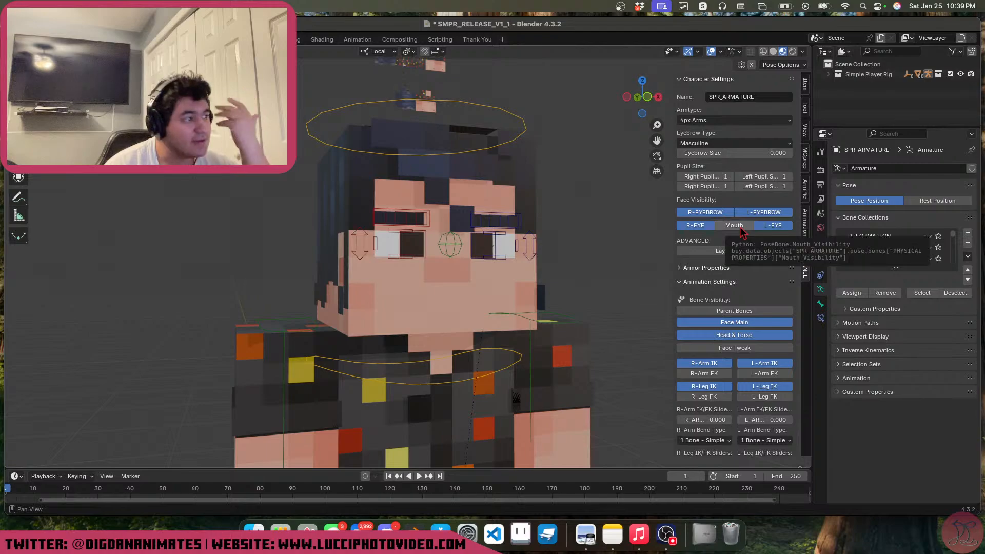
pyautogui.click(740, 228)
pyautogui.click(689, 228)
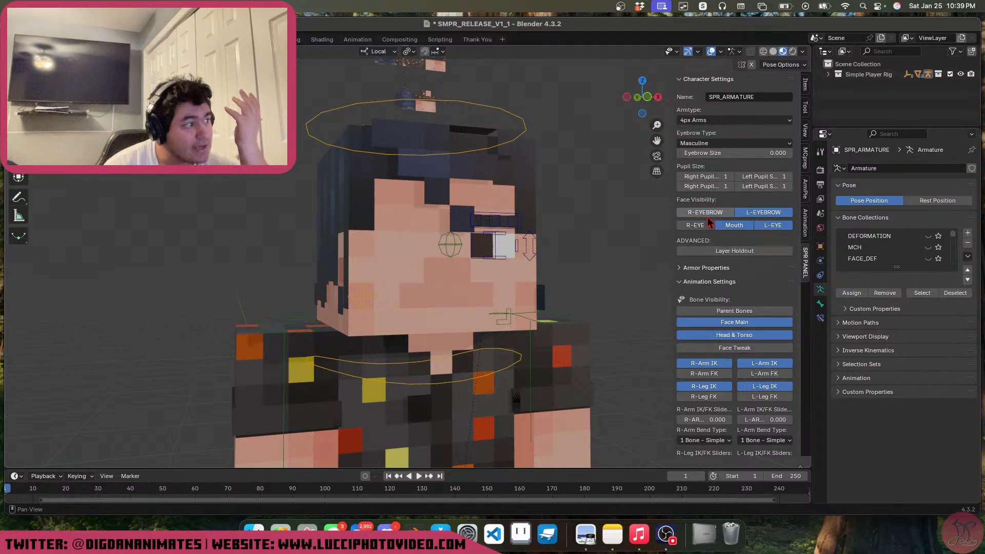
pyautogui.click(698, 226)
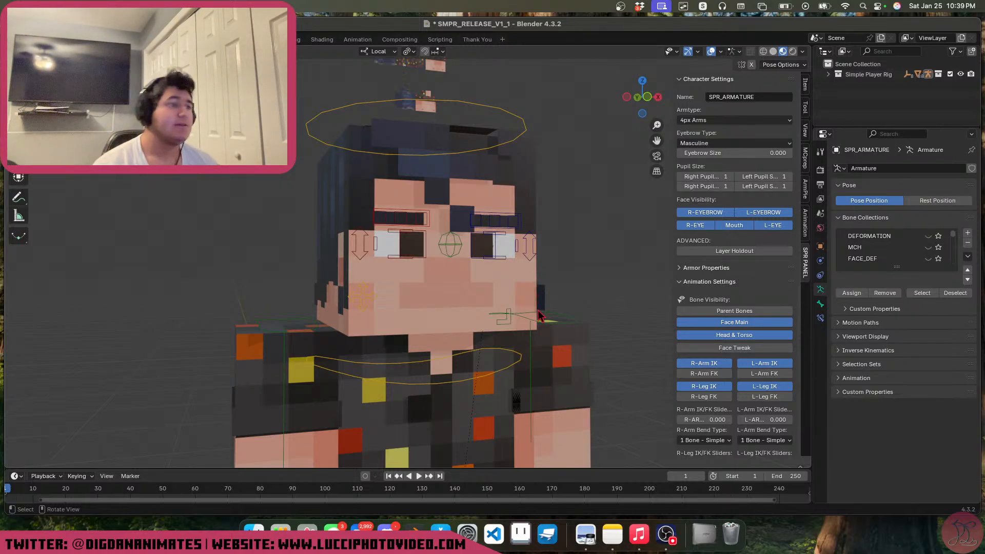
# Turn on Layer Holdout for the character, and switch the rig from Pose Mode to Object Mode
pyautogui.press('Home')
pyautogui.click(734, 251)
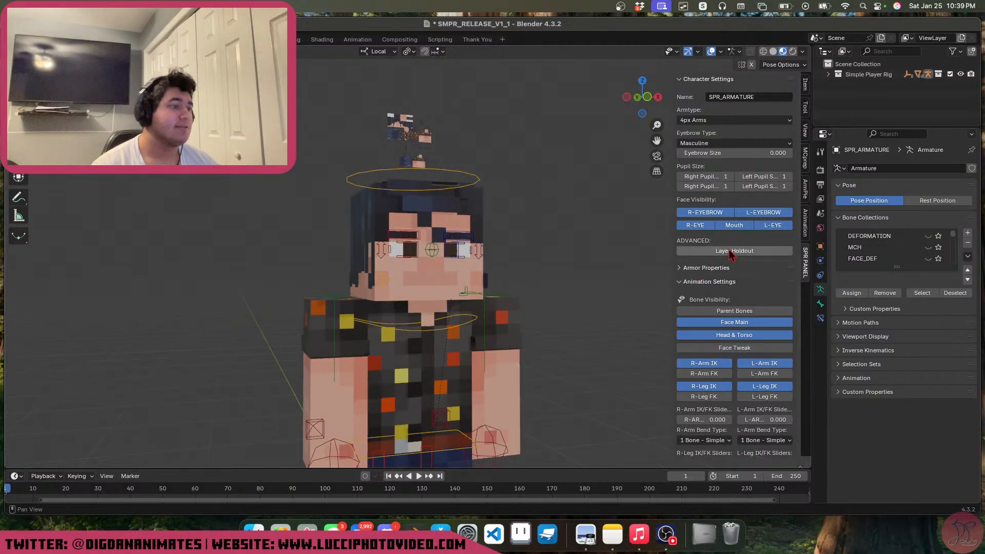
pyautogui.moveTo(458, 337); pyautogui.dragTo(460, 361, button='middle')
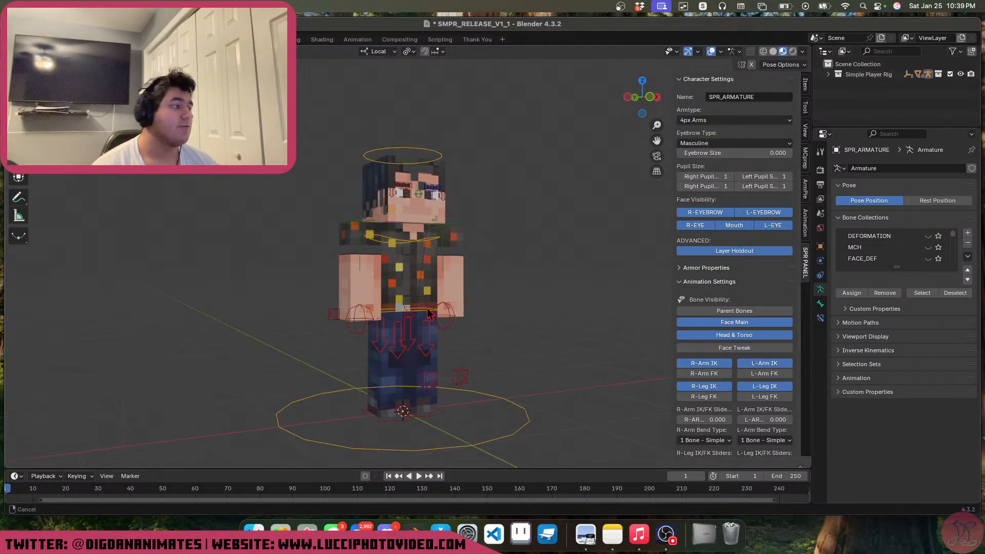
pyautogui.hotkey('ctrl', 'Tab')
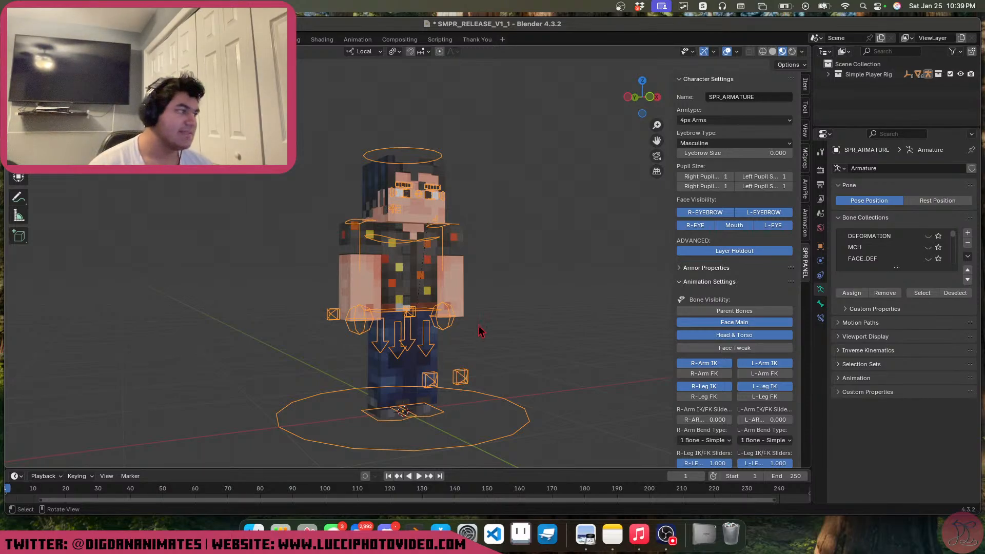
# Deselect the rig and examine the skin's outer layer around the left sleeve and arm with Layer Holdout on
pyautogui.scroll(3, 481, 330)
pyautogui.moveTo(397, 277); pyautogui.dragTo(416, 275, button='middle')
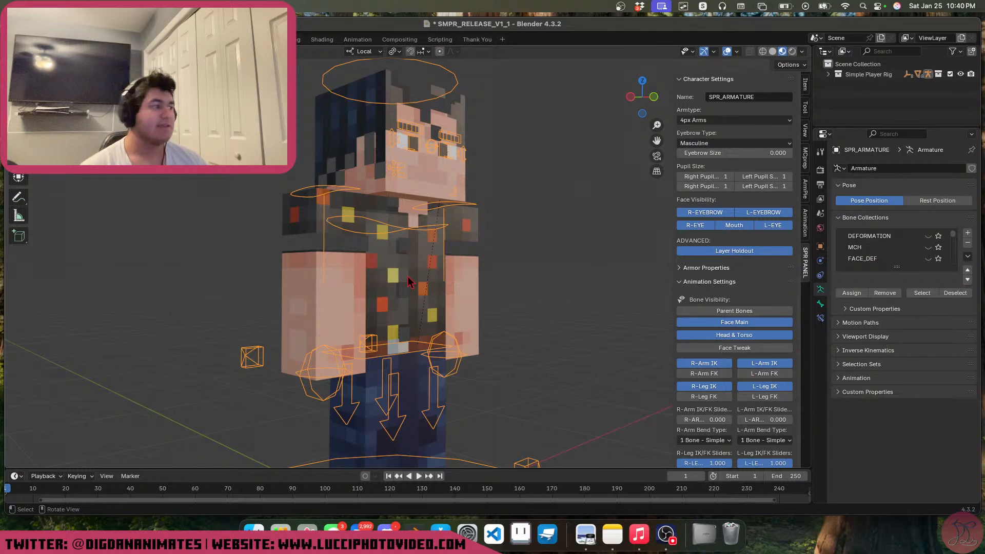
pyautogui.press('KP_1')
pyautogui.scroll(3, 513, 280)
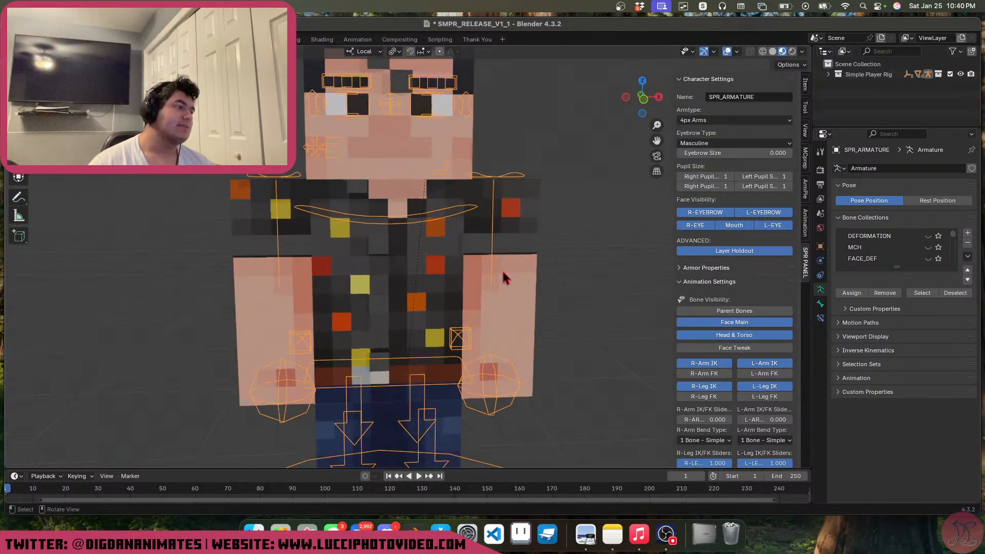
pyautogui.keyDown('shift'); pyautogui.moveTo(503, 273); pyautogui.dragTo(421, 305, button='middle'); pyautogui.keyUp('shift')
pyautogui.scroll(3, 432, 320)
pyautogui.click(460, 330)
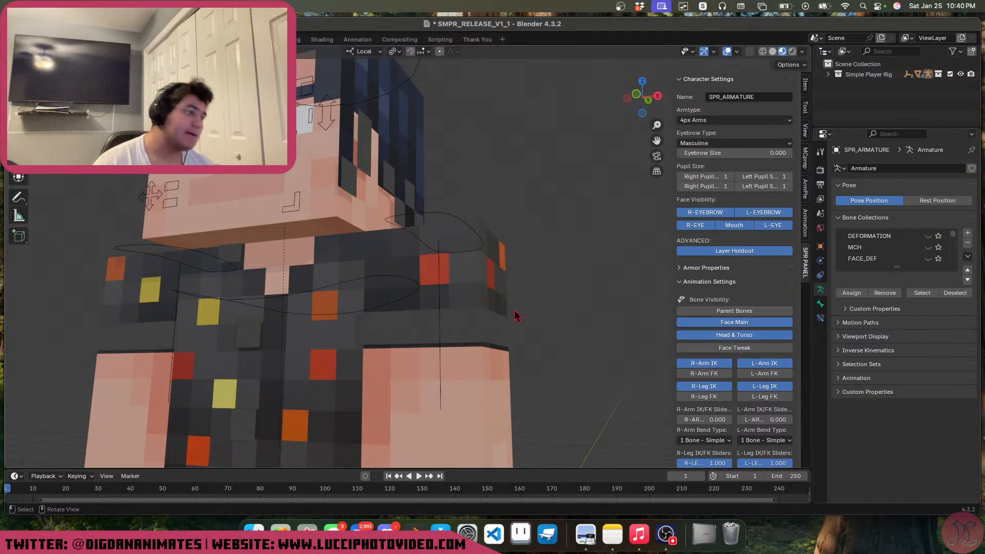
pyautogui.moveTo(516, 316)
pyautogui.mouseDown(button='middle')
pyautogui.moveTo(493, 325)
pyautogui.moveTo(503, 330)
pyautogui.mouseUp(button='middle')
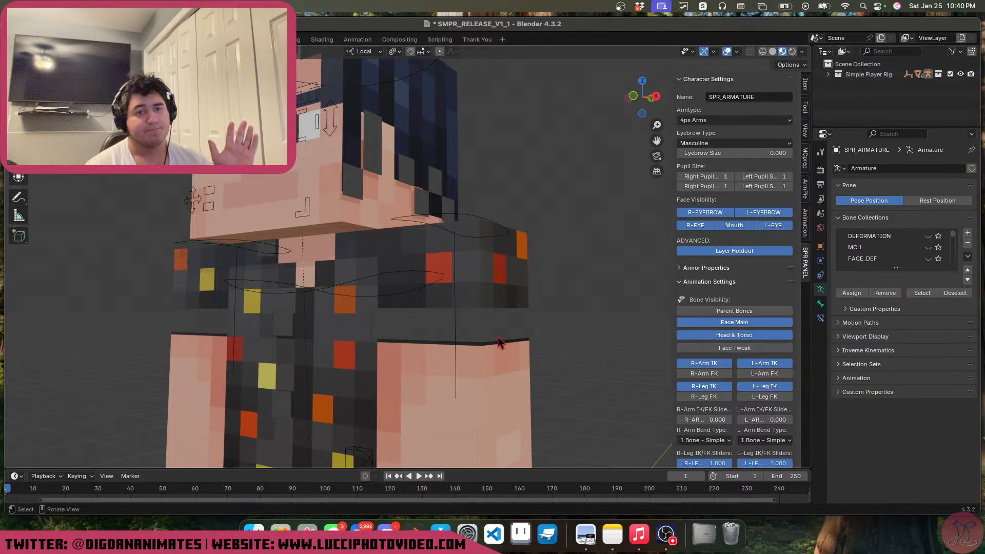
pyautogui.scroll(-3, 503, 334)
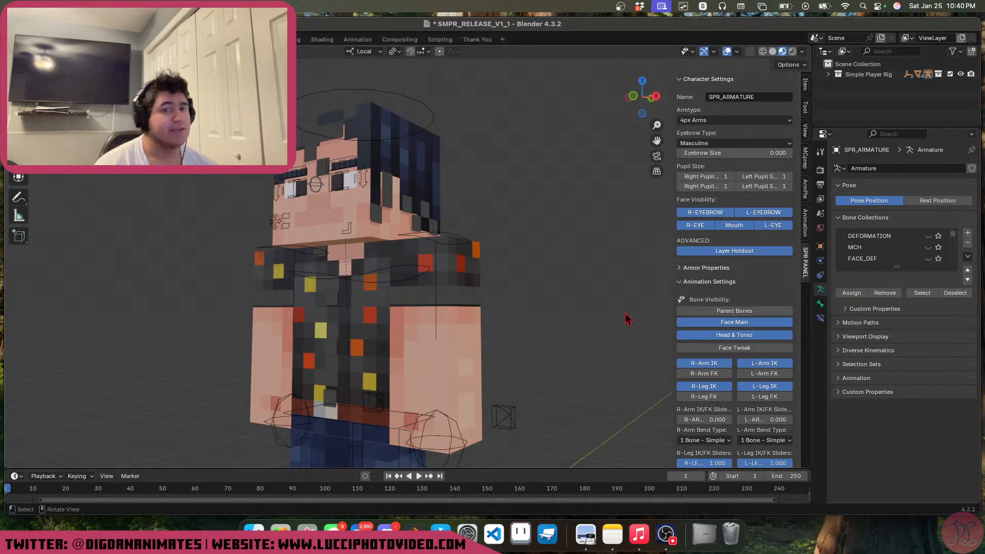
# Turn off Layer Holdout for the character, save the file, and expand the Armor Properties
pyautogui.click(731, 251)
pyautogui.scroll(-2, 424, 343)
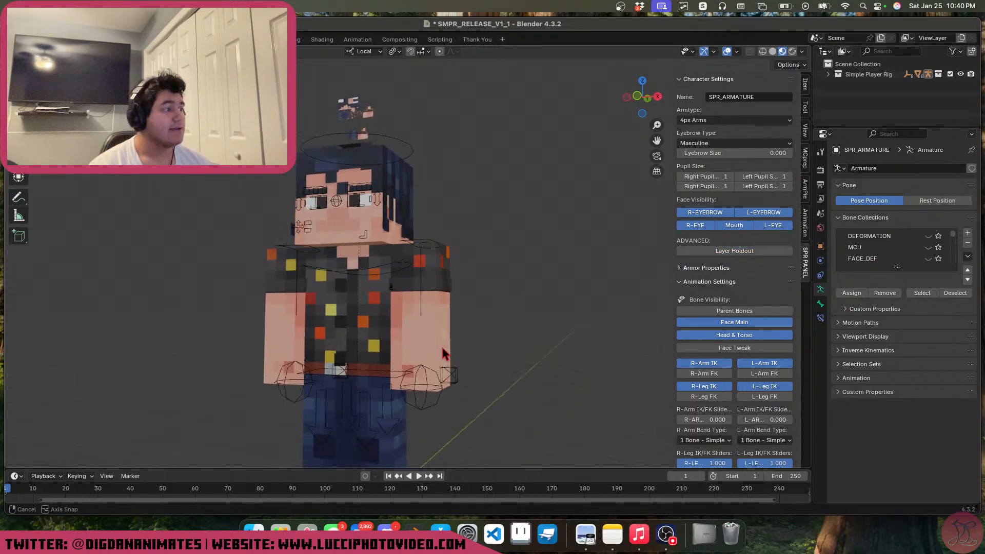
pyautogui.keyDown('shift'); pyautogui.moveTo(389, 354); pyautogui.dragTo(472, 310, button='middle'); pyautogui.keyUp('shift')
pyautogui.press('super+s')
pyautogui.click(707, 268)
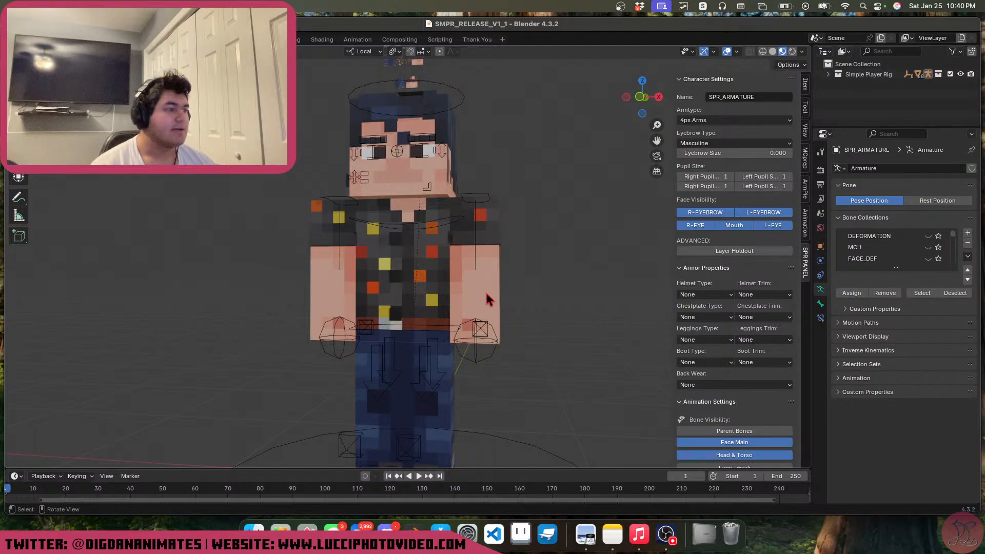
pyautogui.moveTo(485, 290); pyautogui.dragTo(499, 269, button='middle')
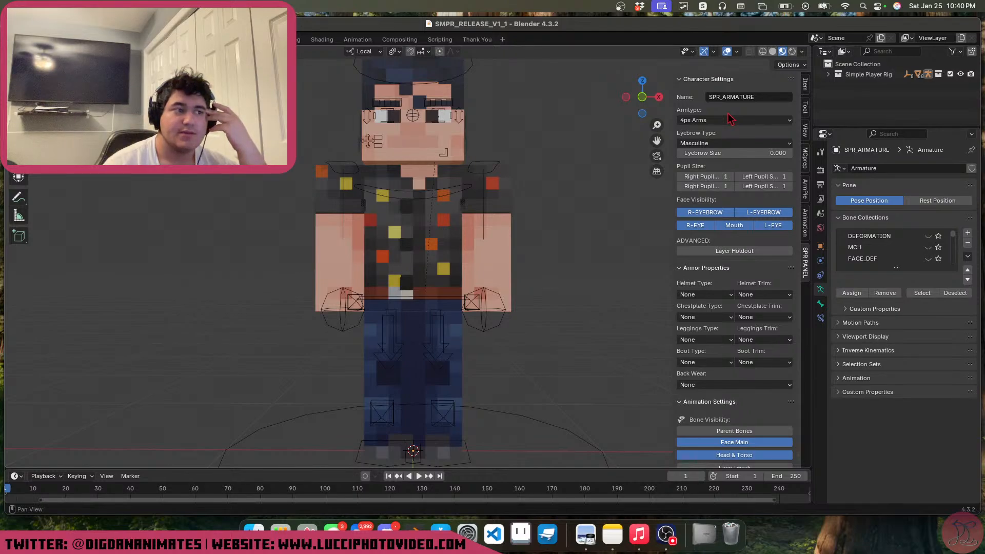
# Compare the rig's object properties with its armature data properties, leaving the object properties displayed
pyautogui.click(820, 248)
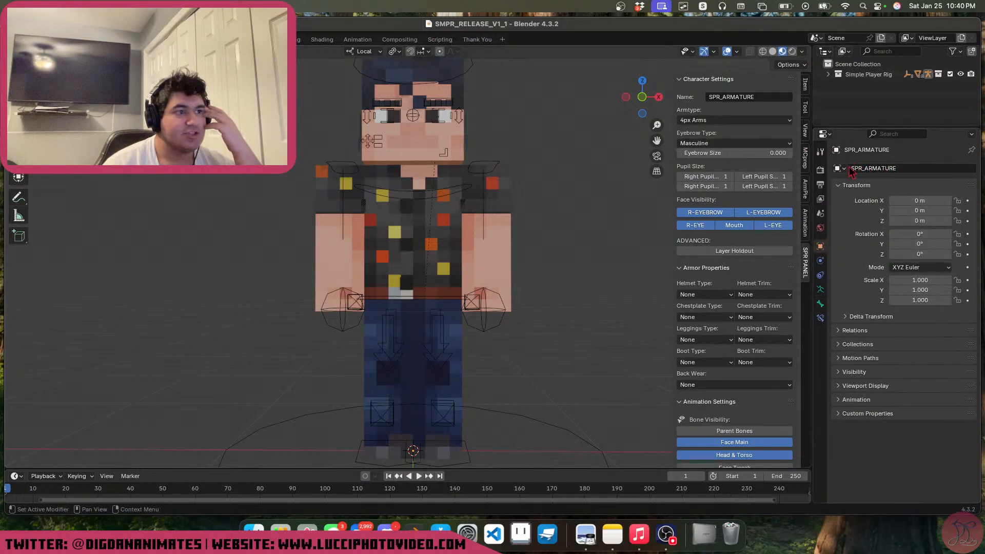
pyautogui.click(820, 289)
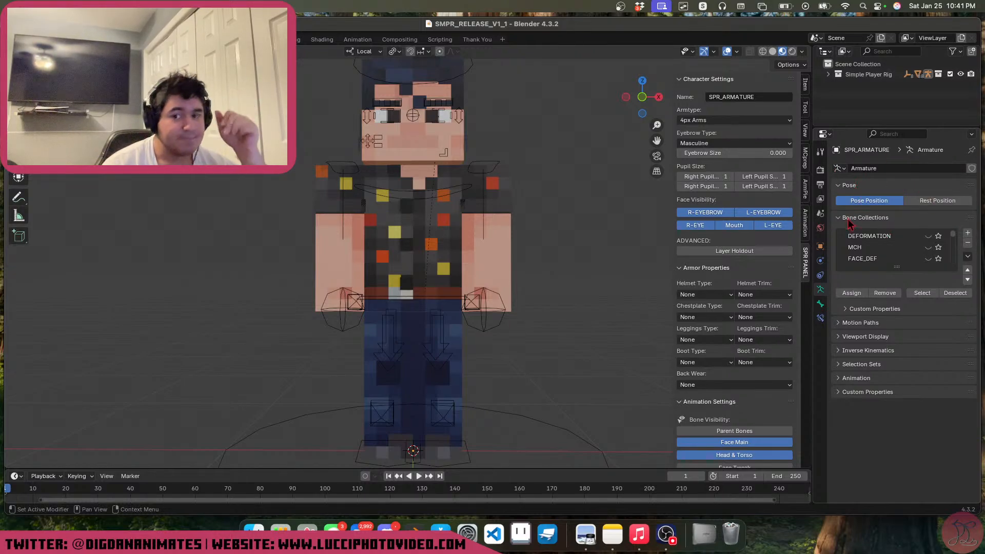
pyautogui.click(821, 247)
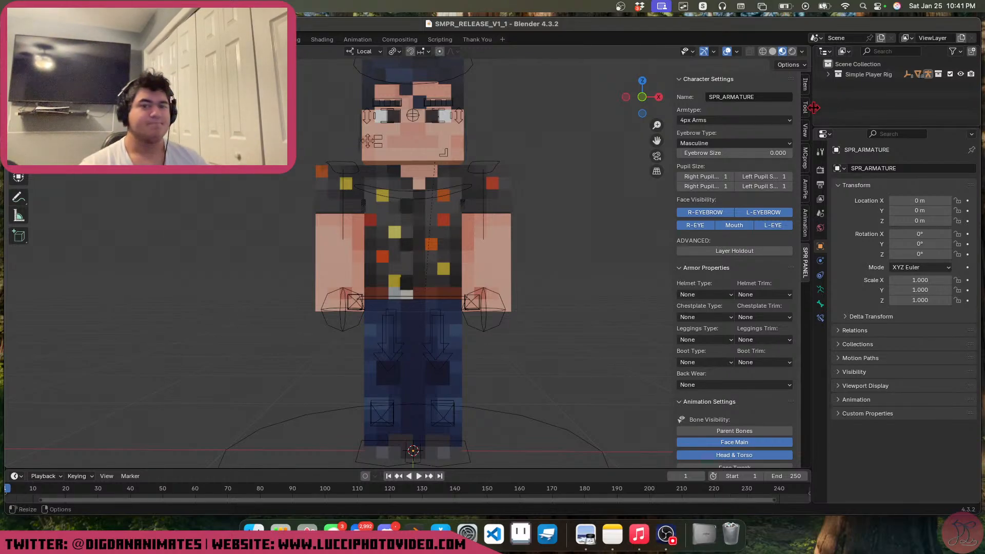
# Select the rig and collapse its Character Settings and Animation Settings so only Armor Properties stays expanded
pyautogui.scroll(-3, 539, 176)
pyautogui.moveTo(508, 190); pyautogui.dragTo(442, 222, button='middle')
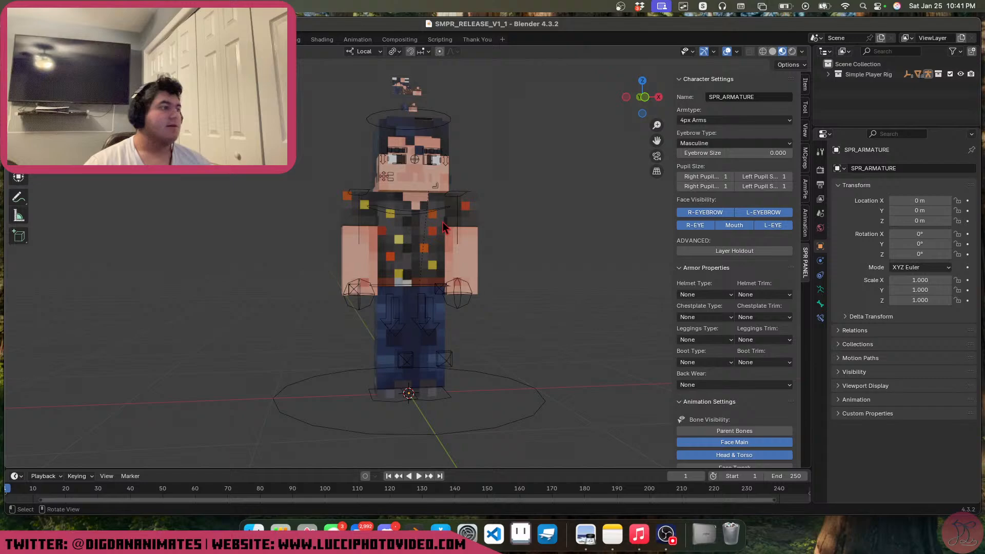
pyautogui.click(466, 195)
pyautogui.scroll(5, 459, 245)
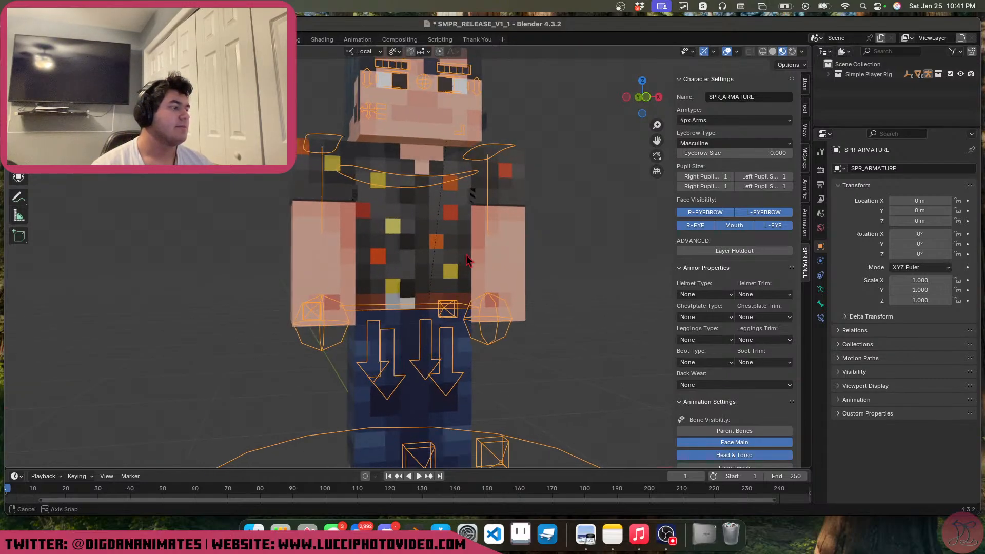
pyautogui.click(742, 85)
pyautogui.click(725, 227)
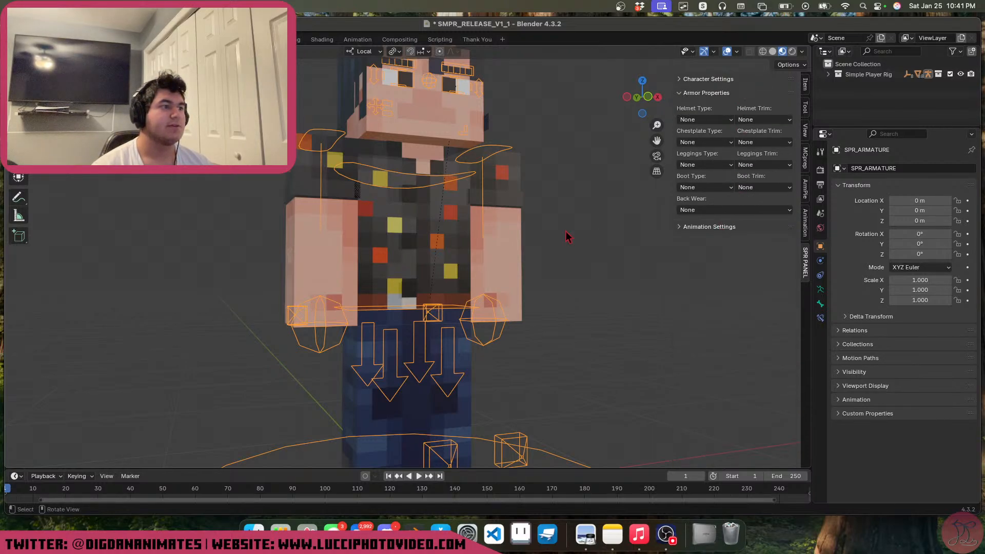
pyautogui.scroll(-3, 565, 232)
pyautogui.moveTo(496, 253); pyautogui.dragTo(466, 264, button='middle')
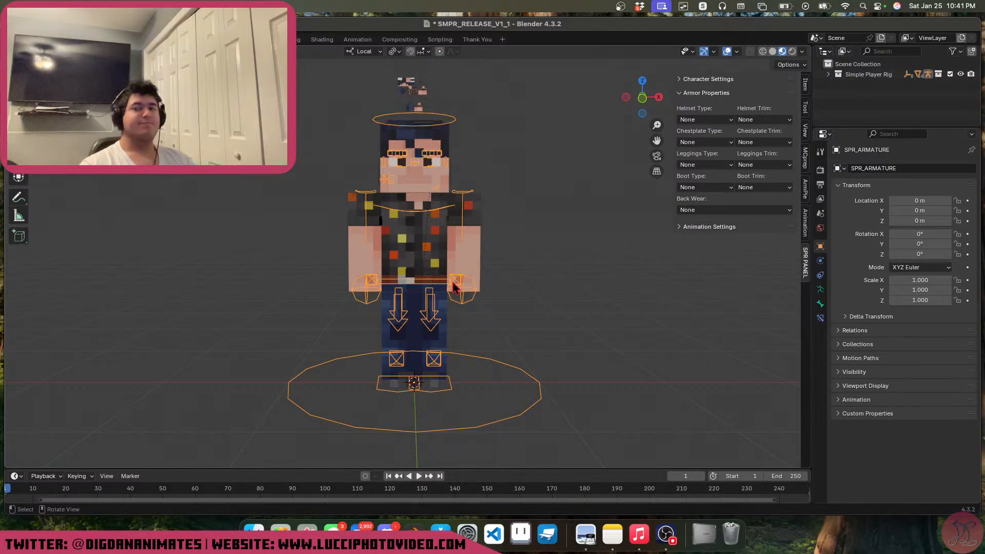
pyautogui.click(753, 228)
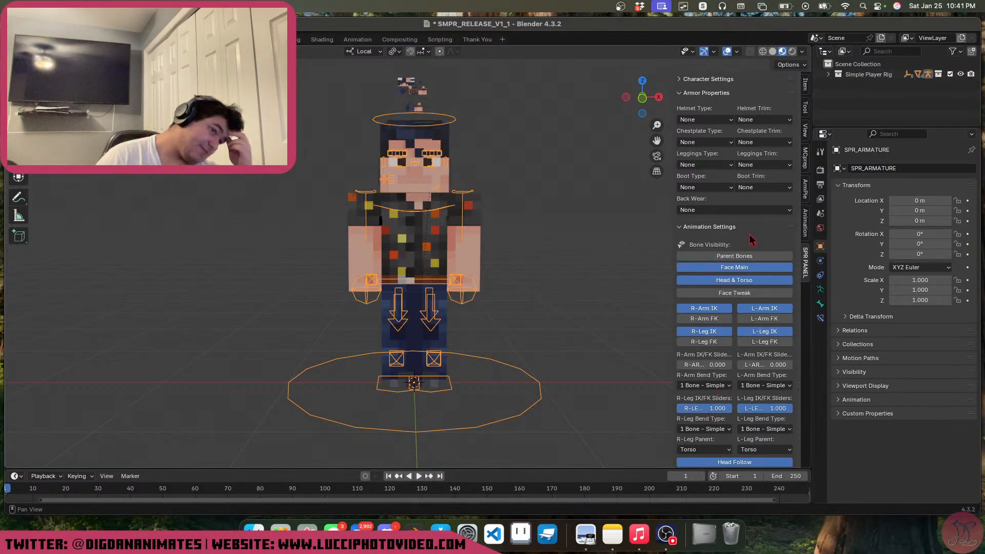
pyautogui.click(751, 227)
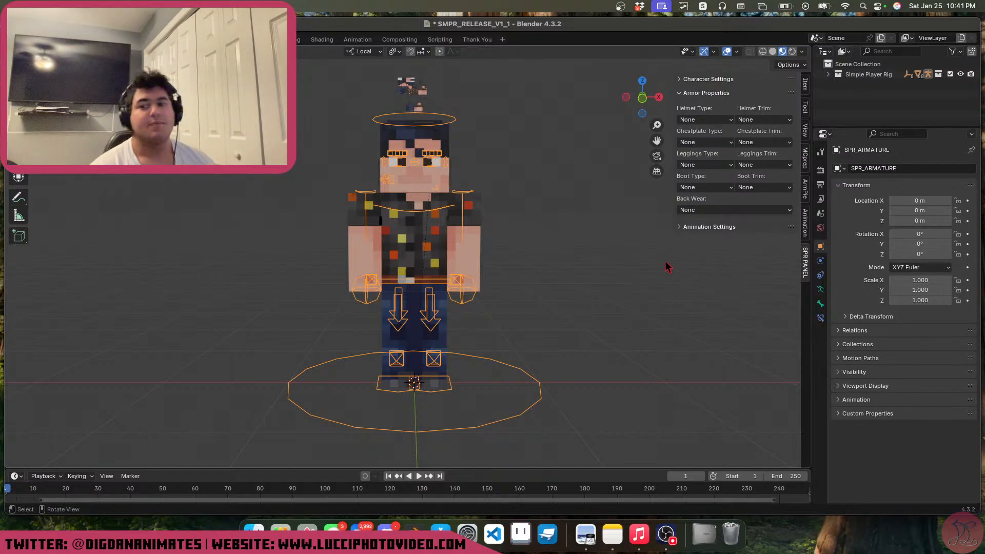
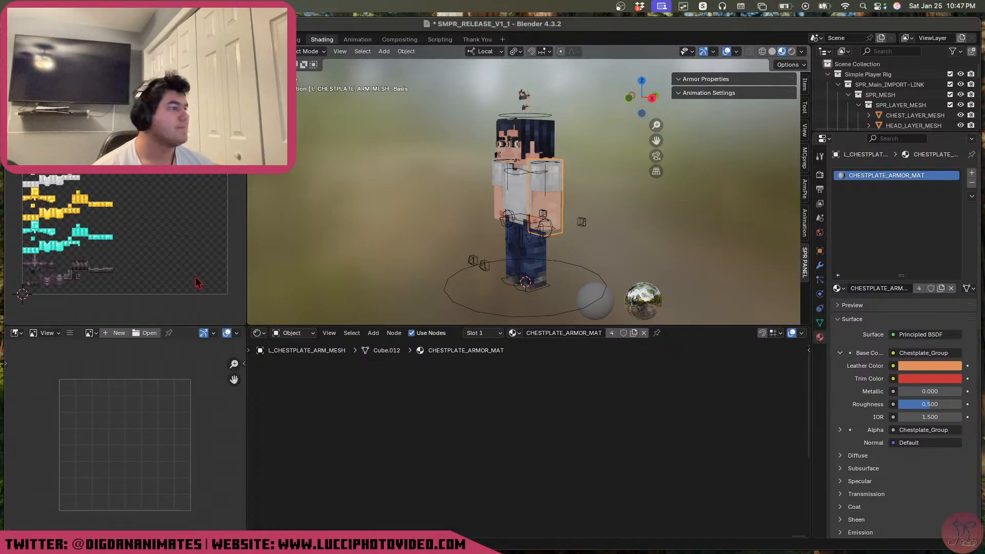
# Select the chestplate's torso mesh and frame the CHESTPLATE_ARMOR_MAT node tree in the shader editor
pyautogui.moveTo(547, 224); pyautogui.dragTo(554, 223, button='middle')
pyautogui.scroll(1, 555, 223)
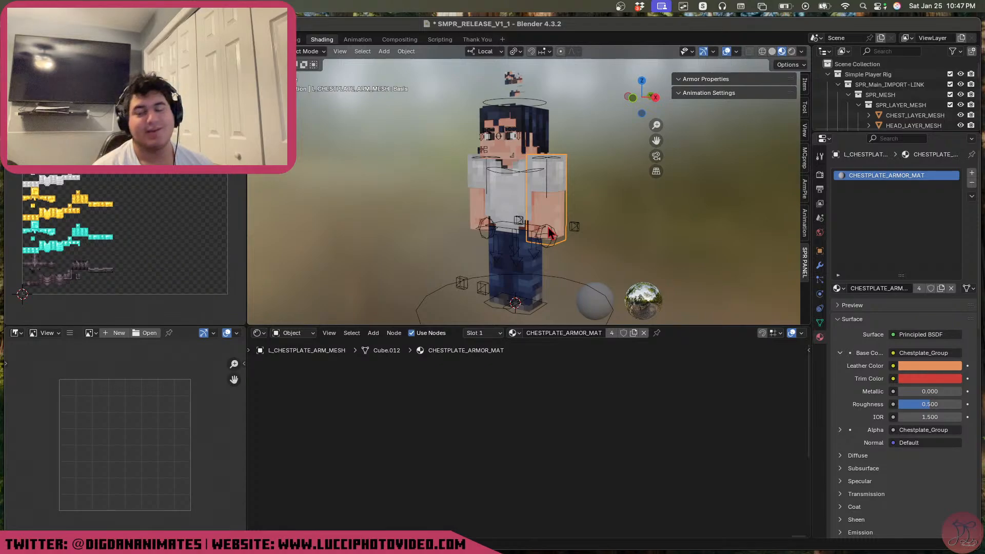
pyautogui.click(506, 200)
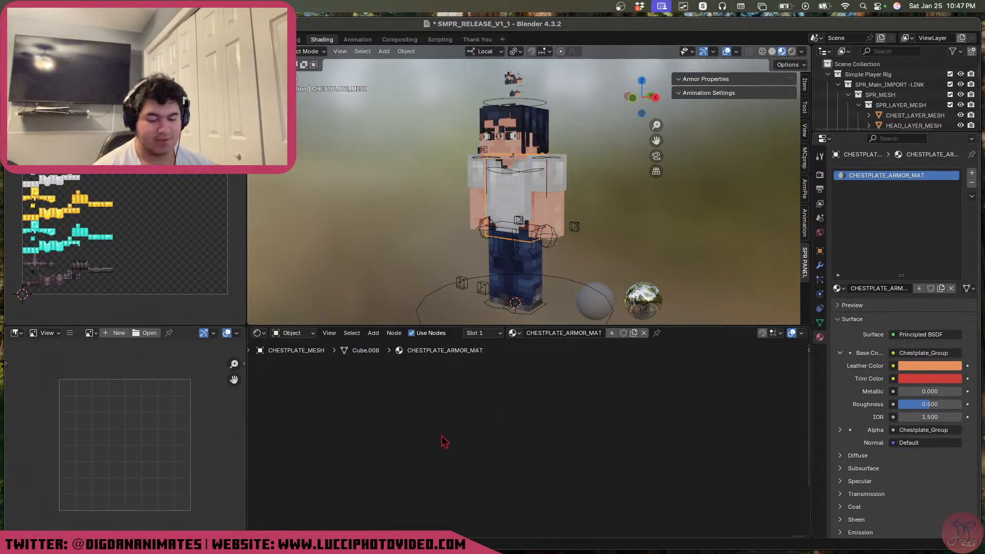
pyautogui.press('Home')
pyautogui.scroll(1, 485, 455)
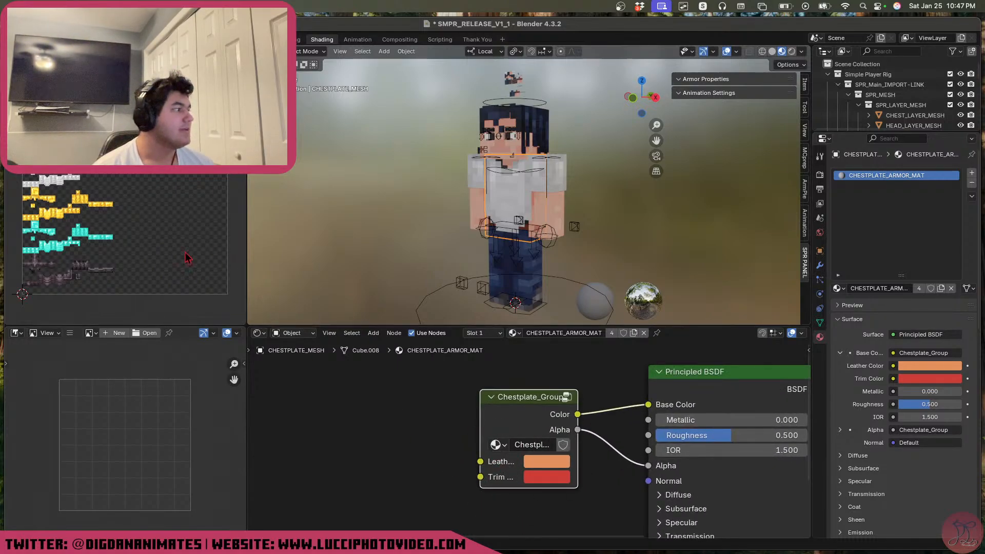
# Examine the colored armor texture sheet, compare it with the armor trim sheet, and return to the armor sheet
pyautogui.scroll(-2, 175, 263)
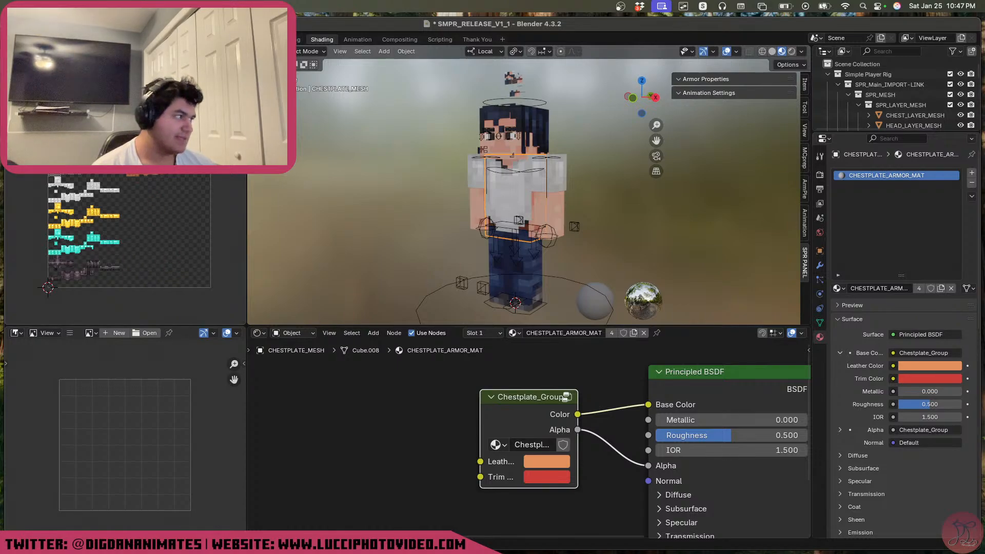
pyautogui.scroll(4, 109, 196)
pyautogui.scroll(-4, 157, 174)
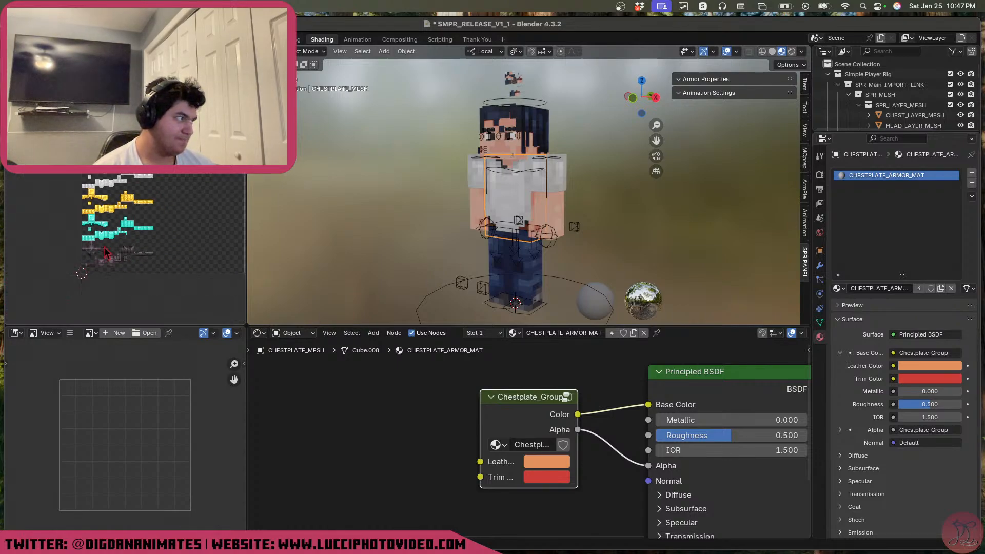
pyautogui.press('F3')
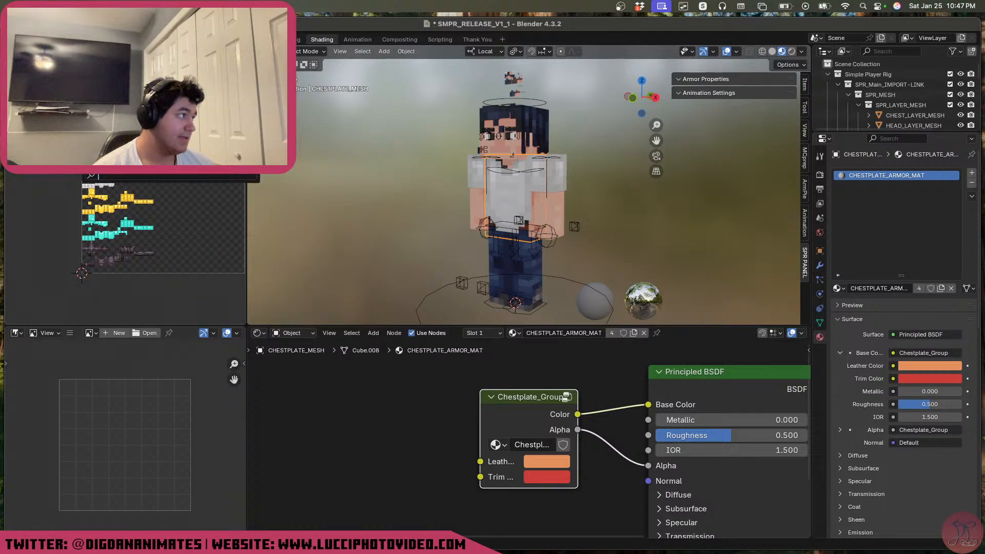
pyautogui.click(131, 144)
pyautogui.scroll(-2, 132, 187)
pyautogui.scroll(2, 131, 218)
pyautogui.moveTo(131, 215); pyautogui.dragTo(132, 226, button='middle')
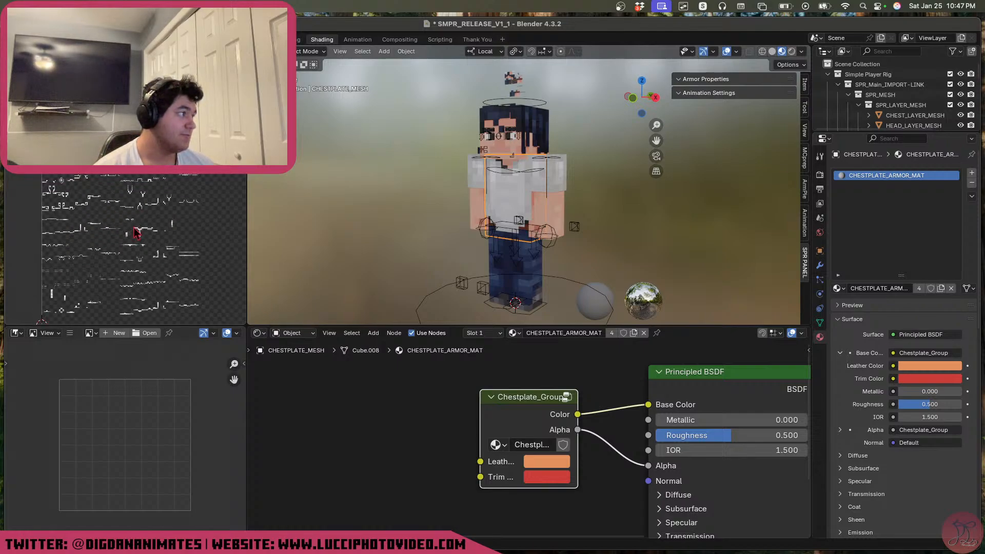
pyautogui.scroll(-1, 125, 236)
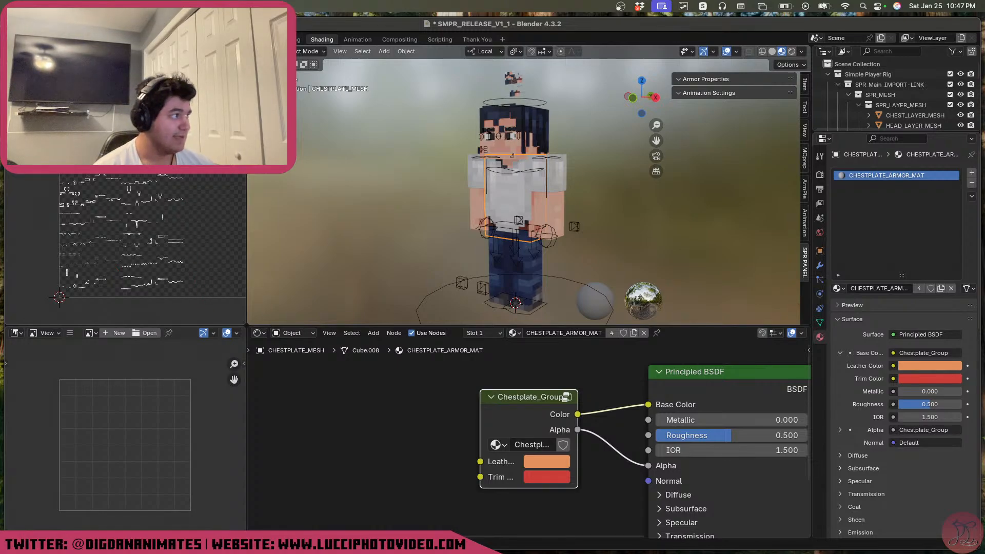
pyautogui.click(91, 51)
pyautogui.click(130, 133)
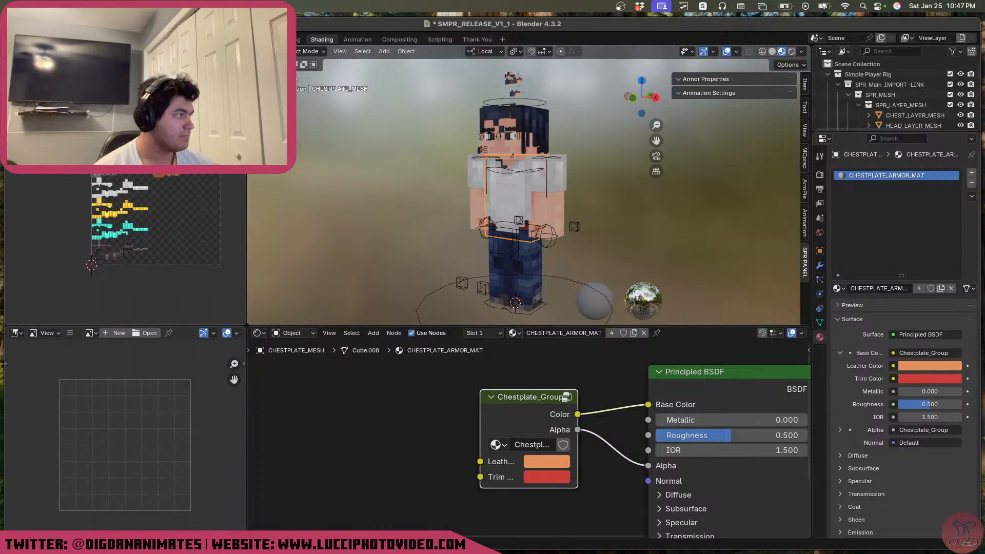
# Display the armor trim texture sheet in the image editor and examine its trim patterns up close
pyautogui.click(91, 52)
pyautogui.click(131, 133)
pyautogui.scroll(2, 75, 260)
pyautogui.scroll(3, 85, 250)
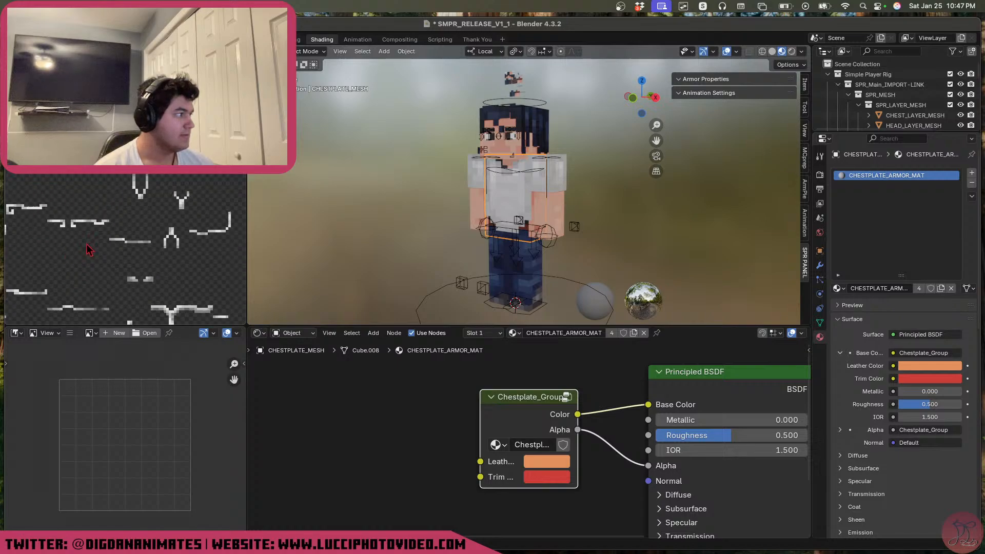
pyautogui.scroll(-6, 90, 249)
pyautogui.scroll(2, 92, 249)
pyautogui.moveTo(98, 249); pyautogui.dragTo(106, 247, button='middle')
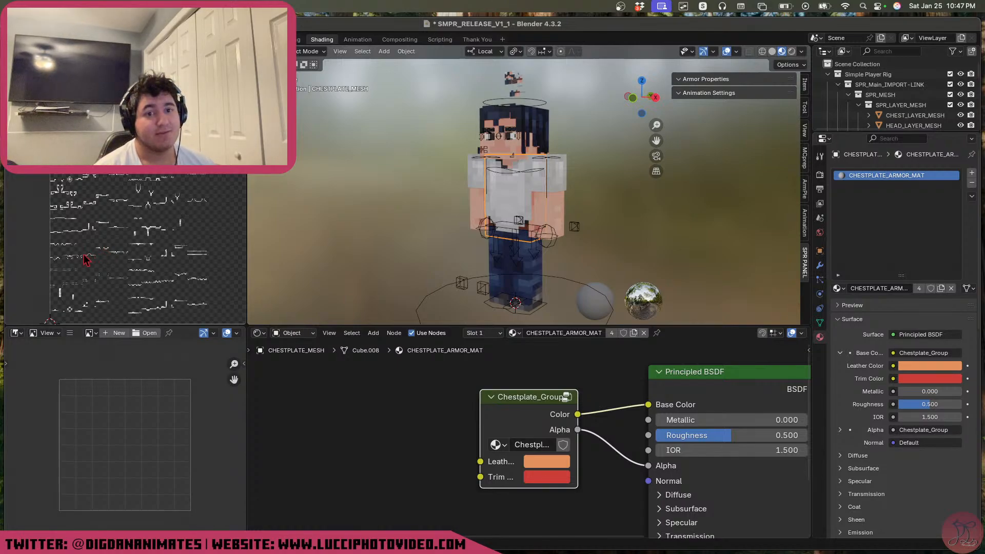
pyautogui.scroll(-1, 72, 258)
pyautogui.scroll(-1, 71, 254)
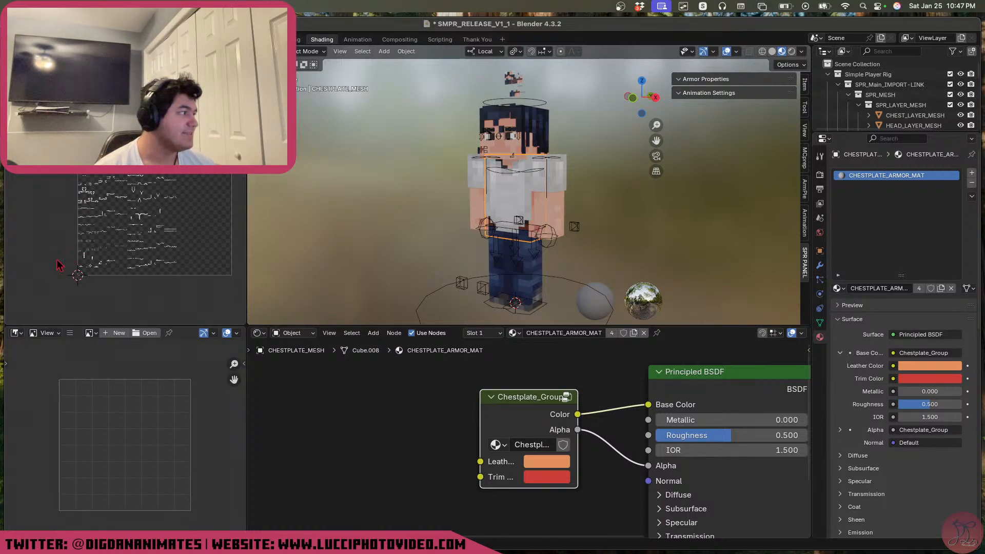
pyautogui.moveTo(57, 261); pyautogui.dragTo(24, 265, button='middle')
# Replace the trim sheet with the red back-wear texture in the image editor and examine it
pyautogui.click(91, 52)
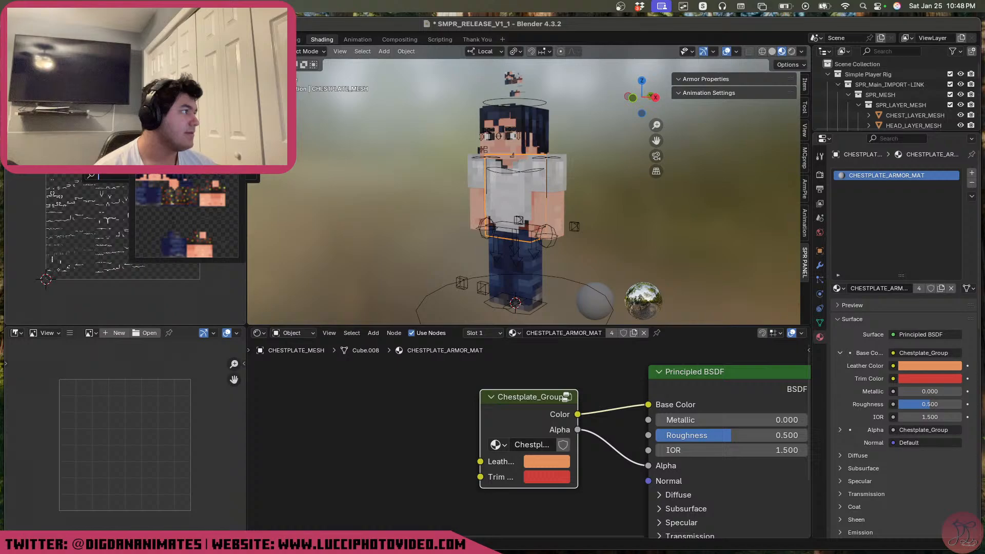
pyautogui.click(149, 139)
pyautogui.scroll(5, 128, 211)
pyautogui.moveTo(132, 219); pyautogui.dragTo(134, 217)
pyautogui.moveTo(134, 217); pyautogui.dragTo(135, 200, button='middle')
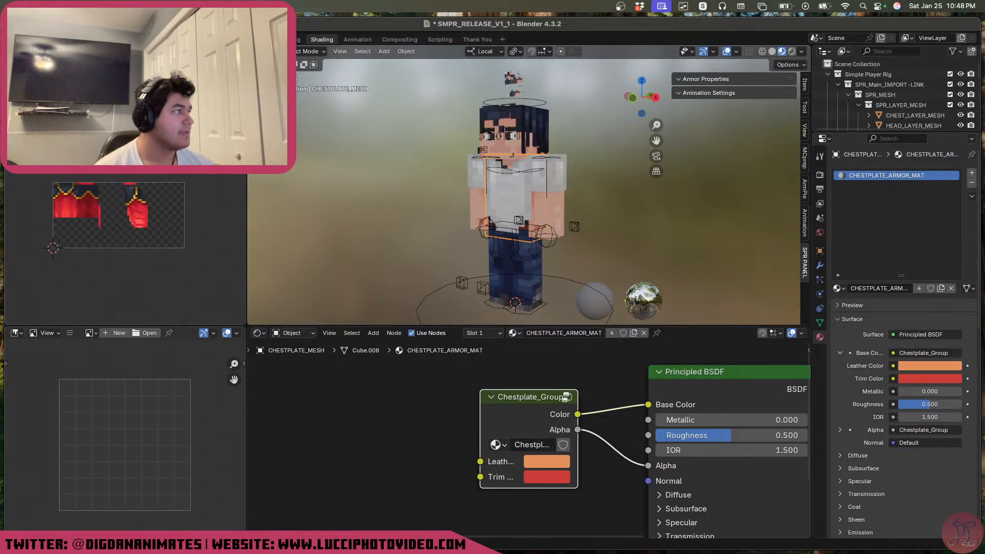
# View the grey-blue wing texture in the image editor and return to the red back-wear texture
pyautogui.click(91, 52)
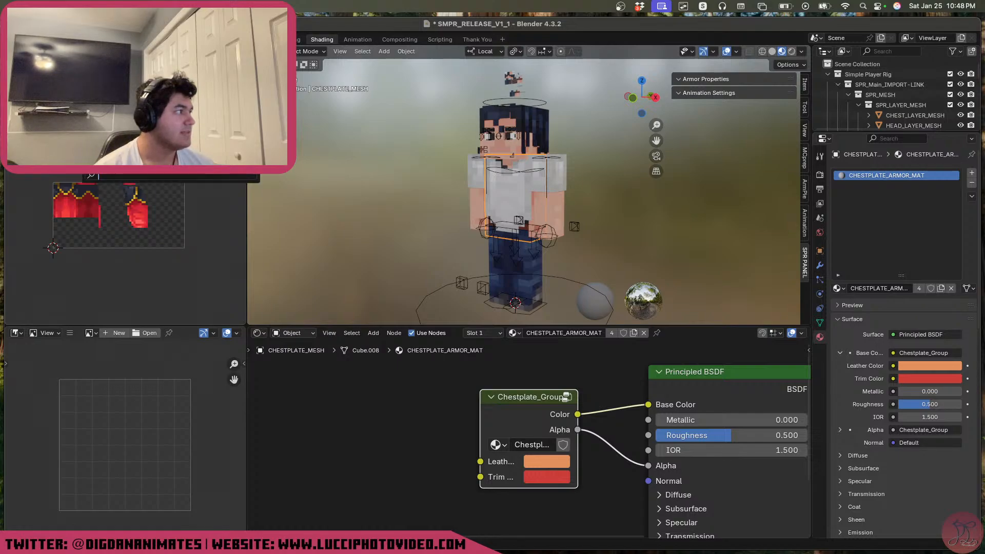
pyautogui.click(118, 146)
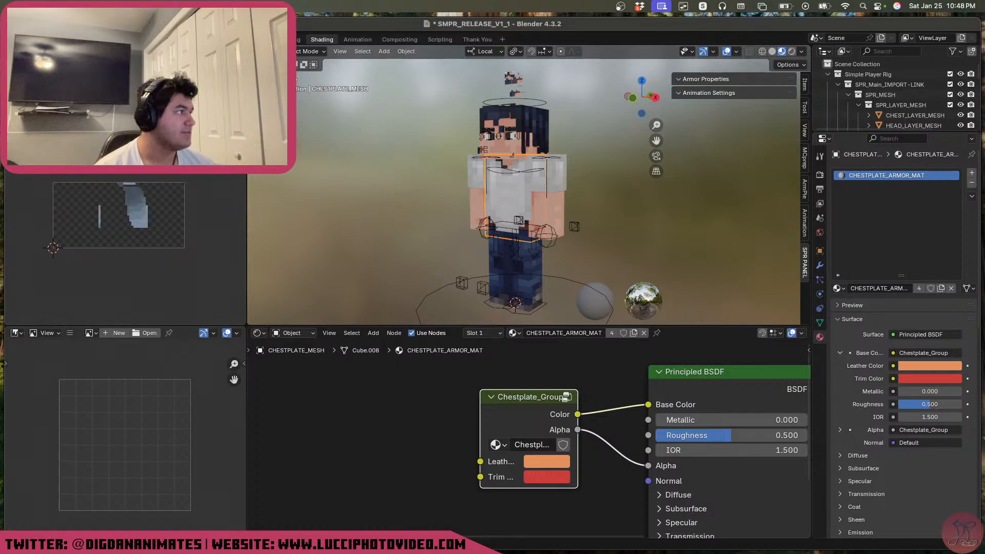
pyautogui.click(92, 51)
pyautogui.click(118, 124)
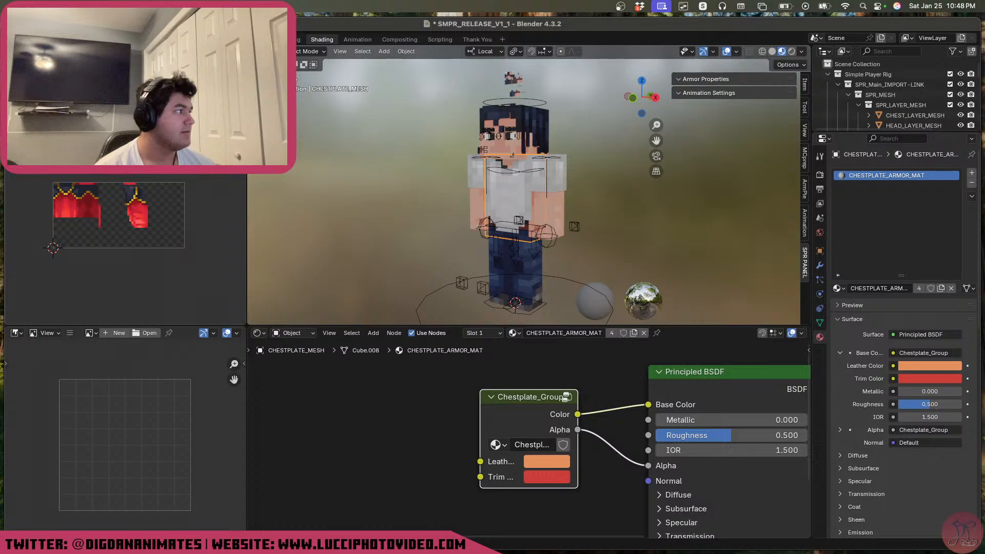
pyautogui.click(91, 52)
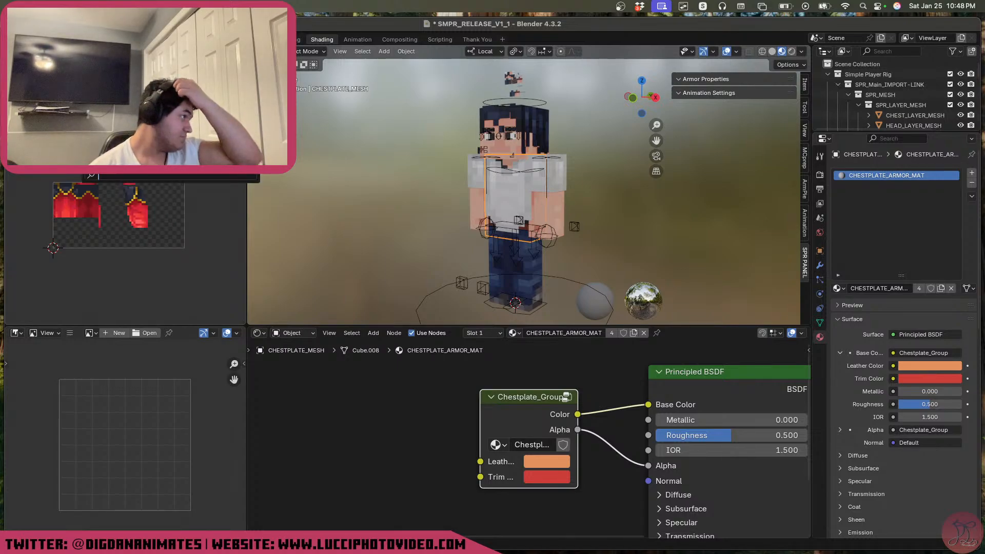
pyautogui.click(139, 123)
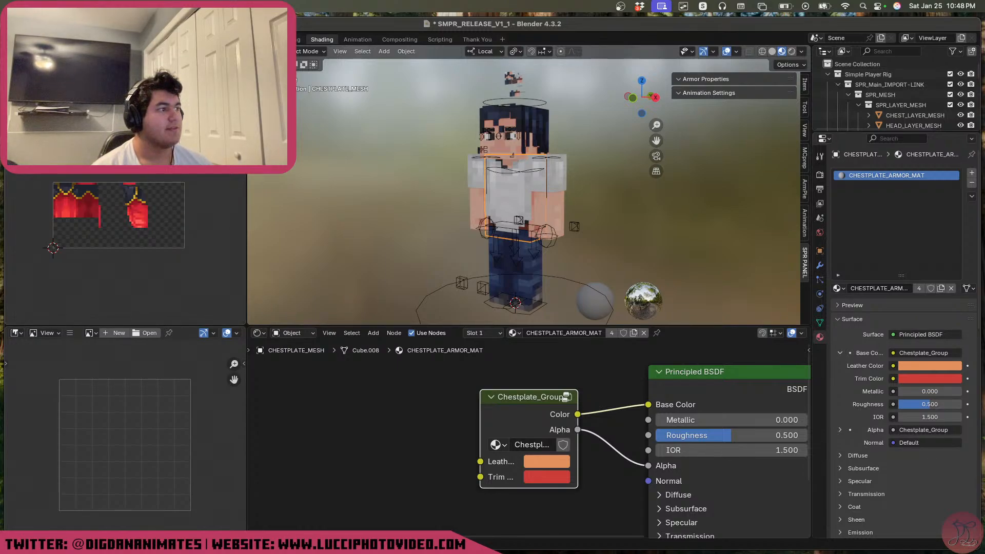
# Return to the workspace with the selected rig, set Chestplate Type to None, and expand the Animation Settings
pyautogui.click(173, 40)
pyautogui.click(423, 131)
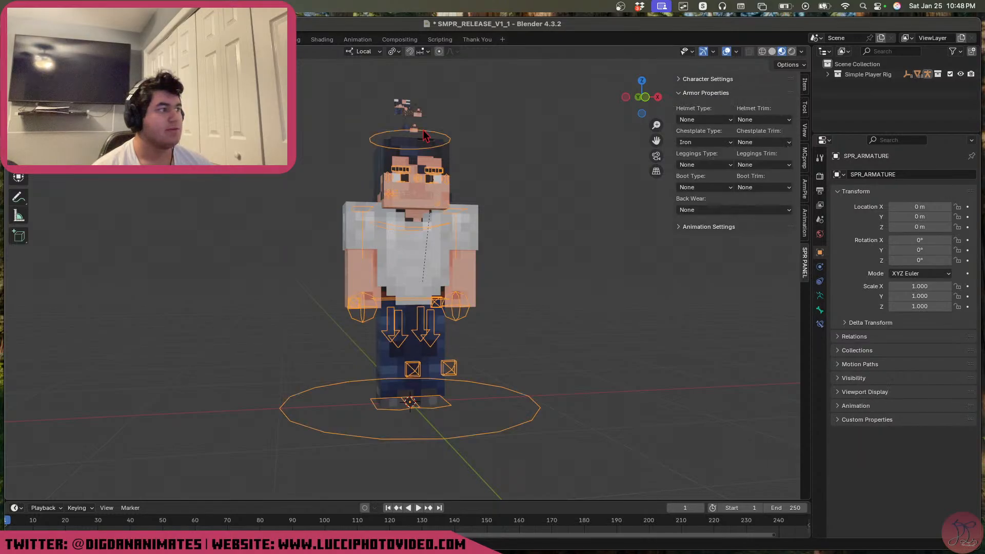
pyautogui.moveTo(424, 134); pyautogui.dragTo(433, 269, button='middle')
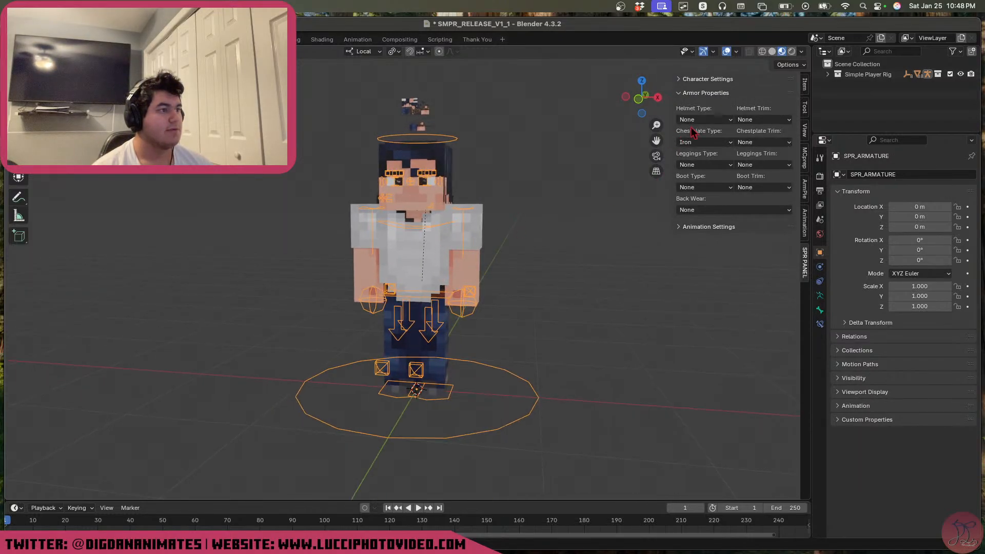
pyautogui.click(705, 142)
pyautogui.click(704, 132)
pyautogui.click(713, 227)
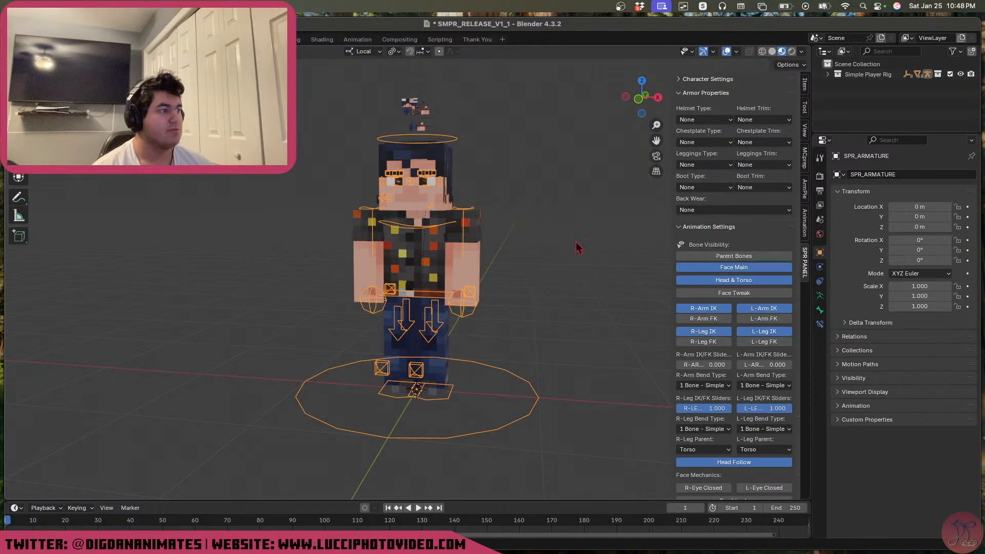
# Collapse the Armor Properties and show the player rig in front view
pyautogui.moveTo(497, 272); pyautogui.dragTo(428, 253, button='middle')
pyautogui.scroll(3, 461, 265)
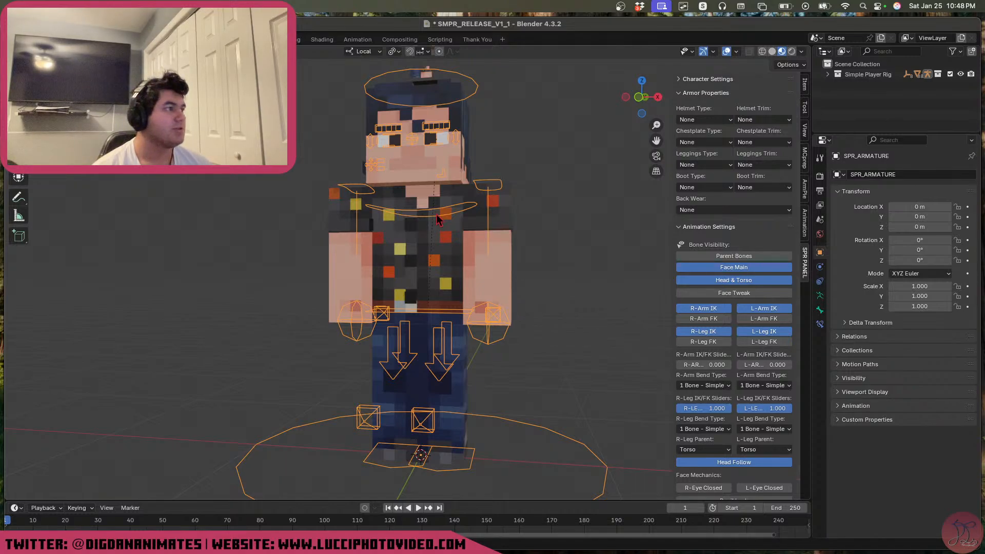
pyautogui.scroll(-2, 419, 215)
pyautogui.scroll(2, 426, 222)
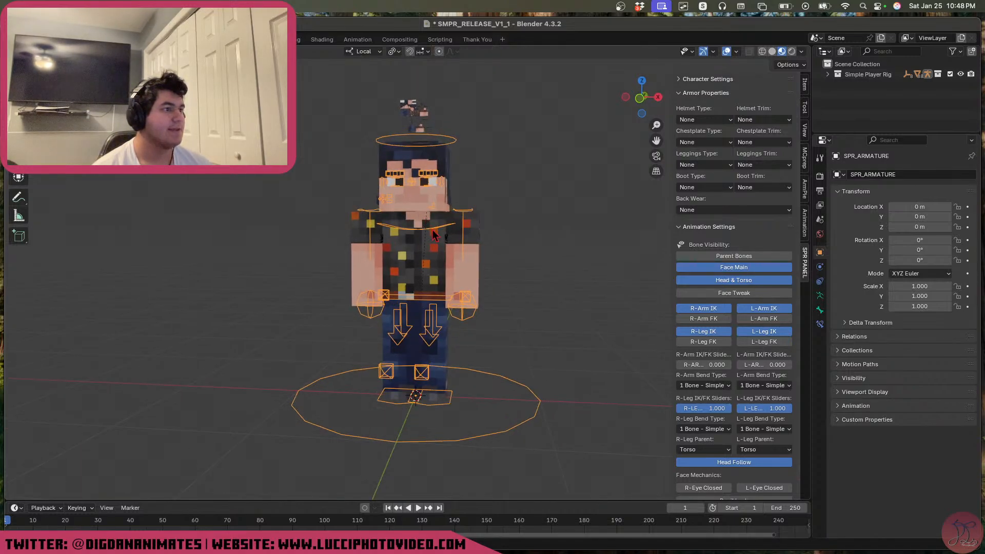
pyautogui.click(718, 92)
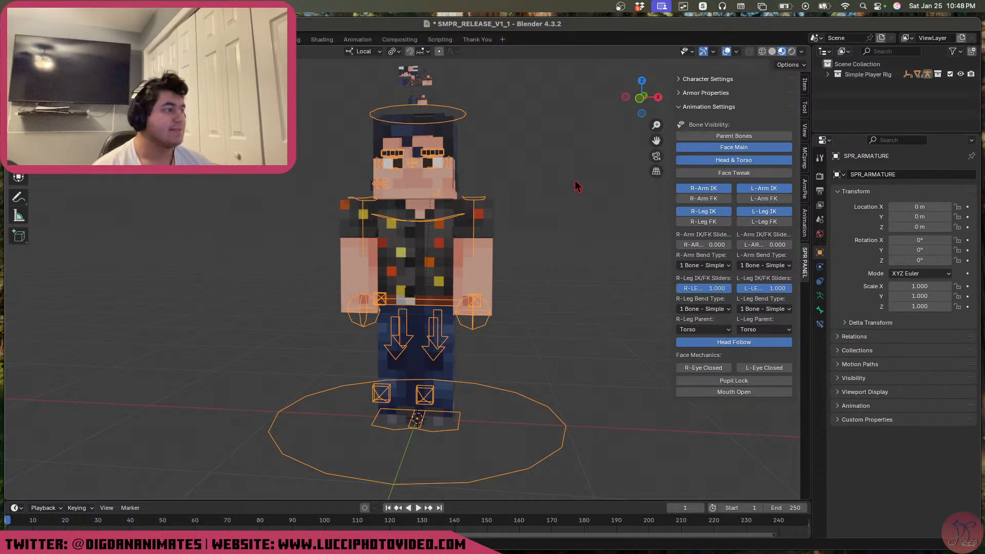
pyautogui.press('KP_1')
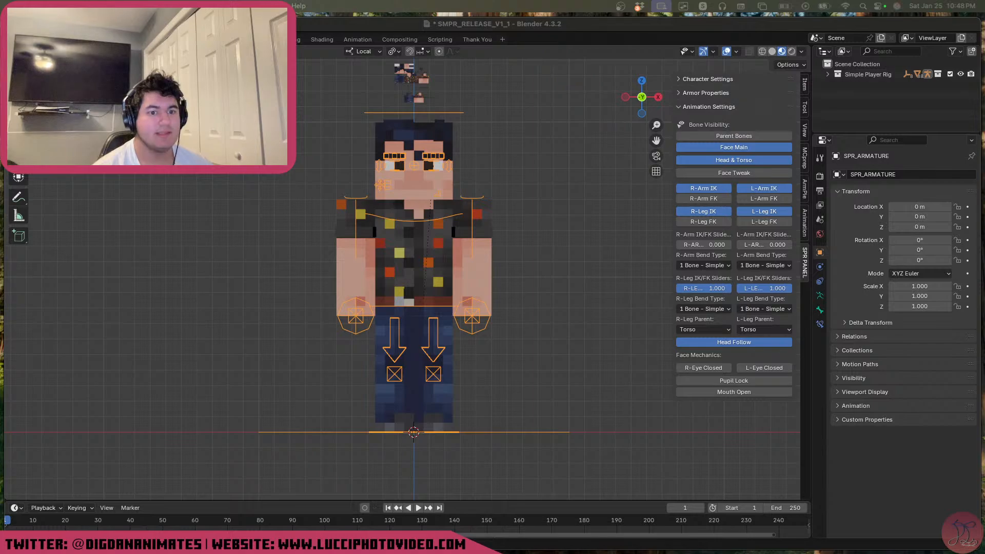
# Switch to the browser, examine the Simpler Minecraft Player Rig product page up to its preview image, and return to Blender
pyautogui.moveTo(984, 427); pyautogui.dragTo(439, 63)
pyautogui.scroll(10, 519, 397)
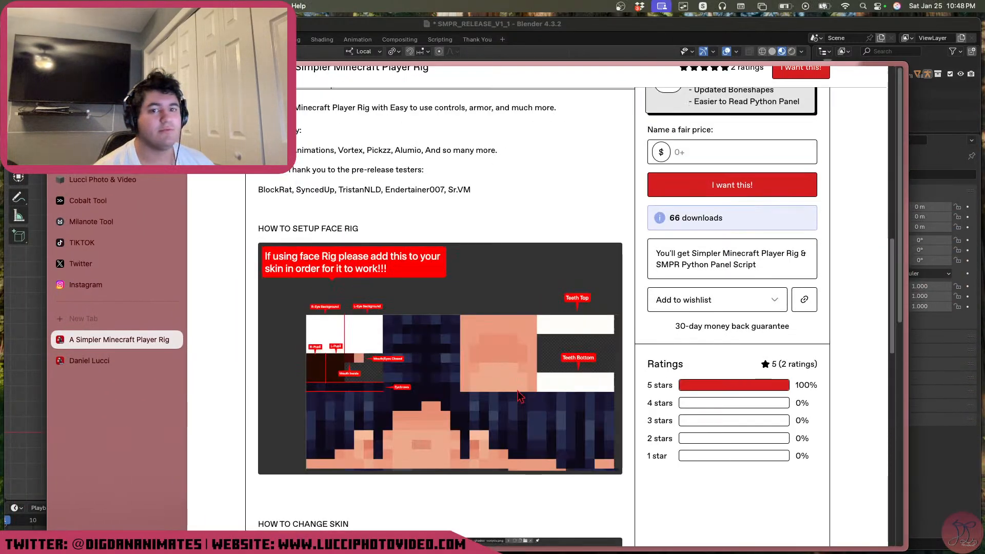
pyautogui.scroll(10, 521, 398)
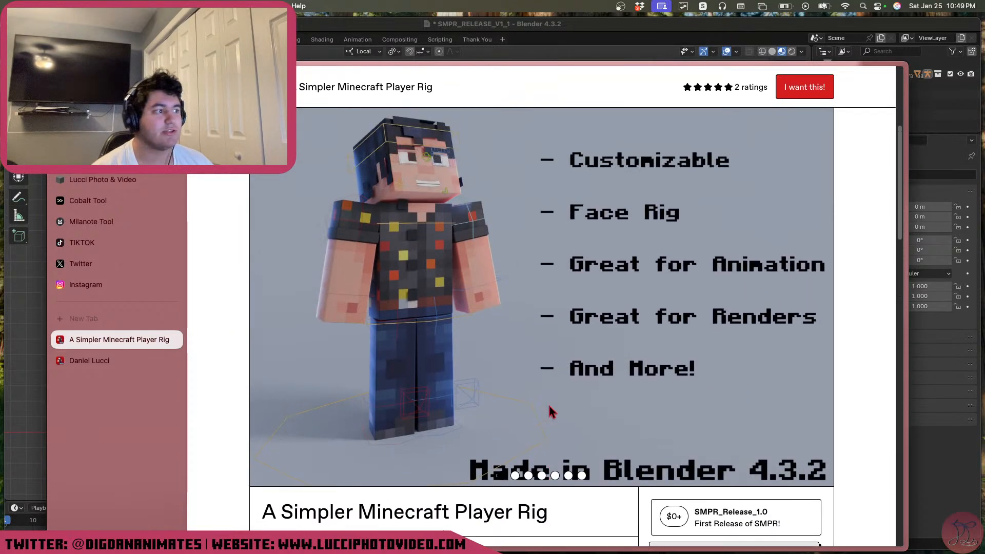
pyautogui.scroll(2, 548, 403)
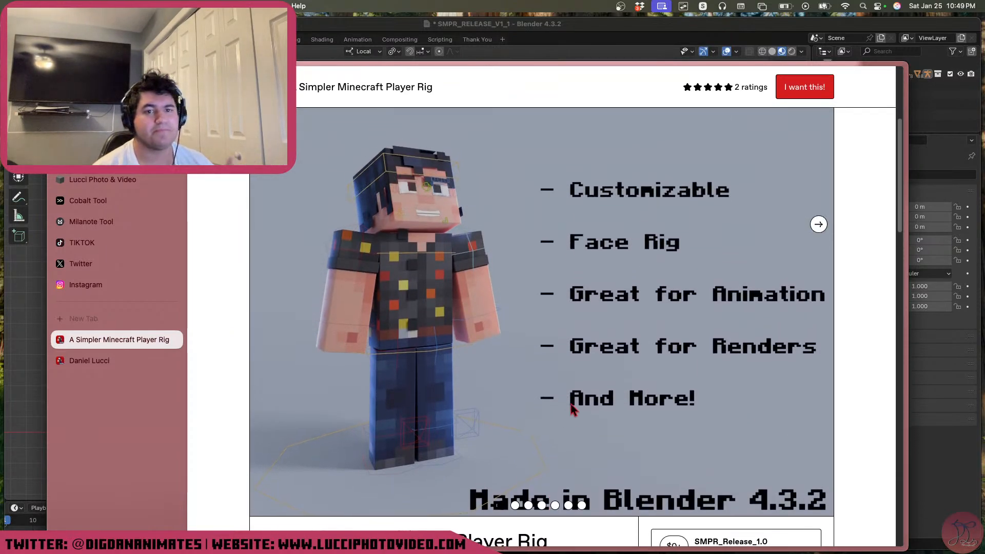
pyautogui.scroll(1, 572, 409)
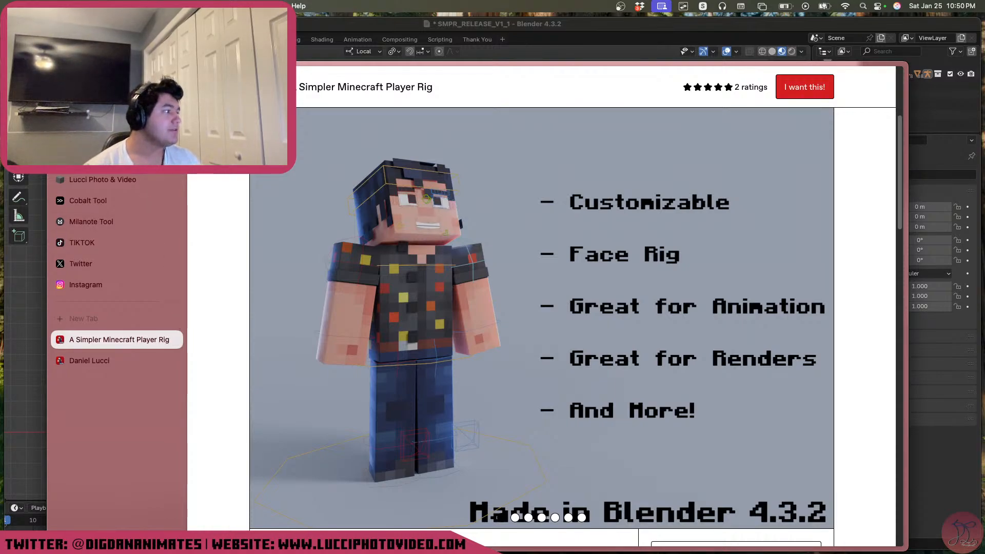
pyautogui.click(58, 73)
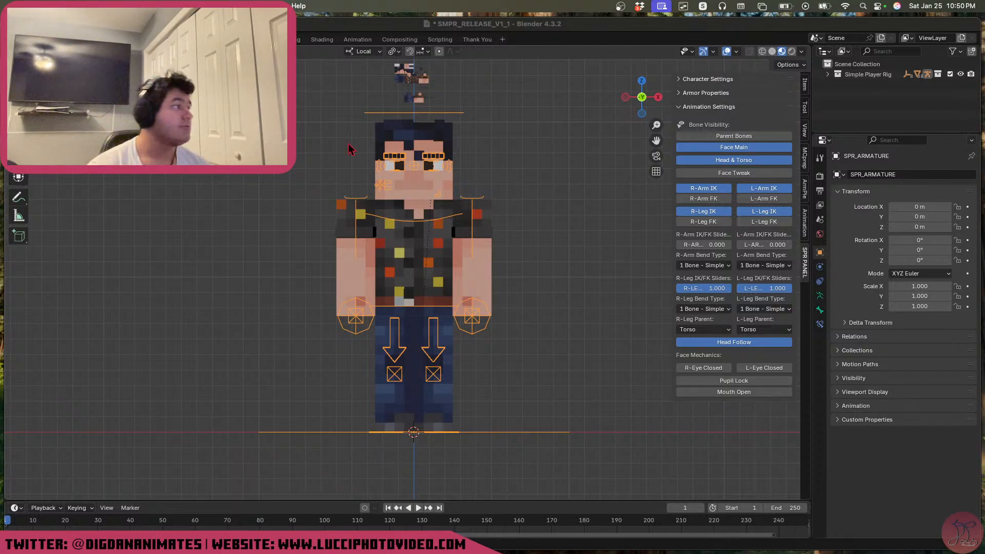
# Start a new empty Blender scene in place of the rig file
pyautogui.moveTo(27, 39)
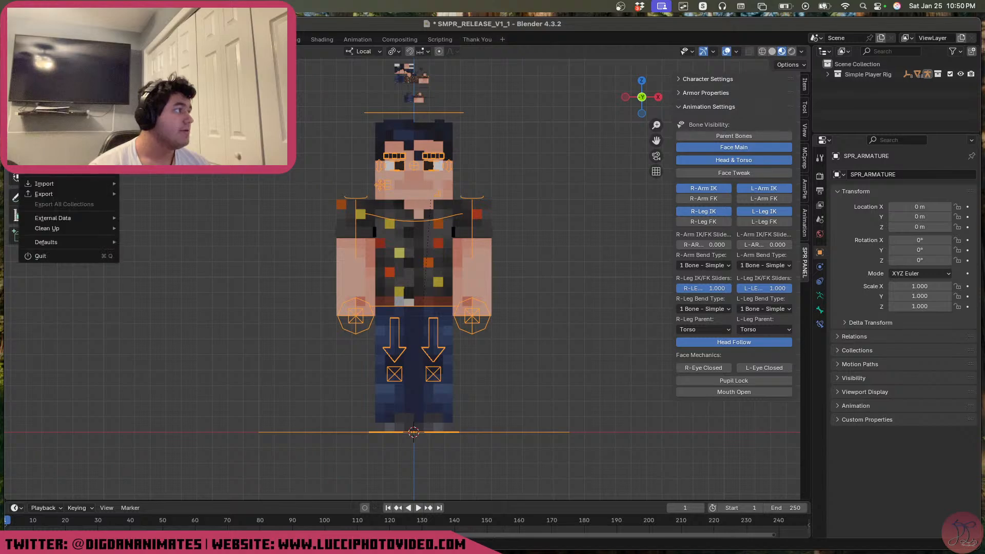
pyautogui.click(136, 50)
pyautogui.click(456, 310)
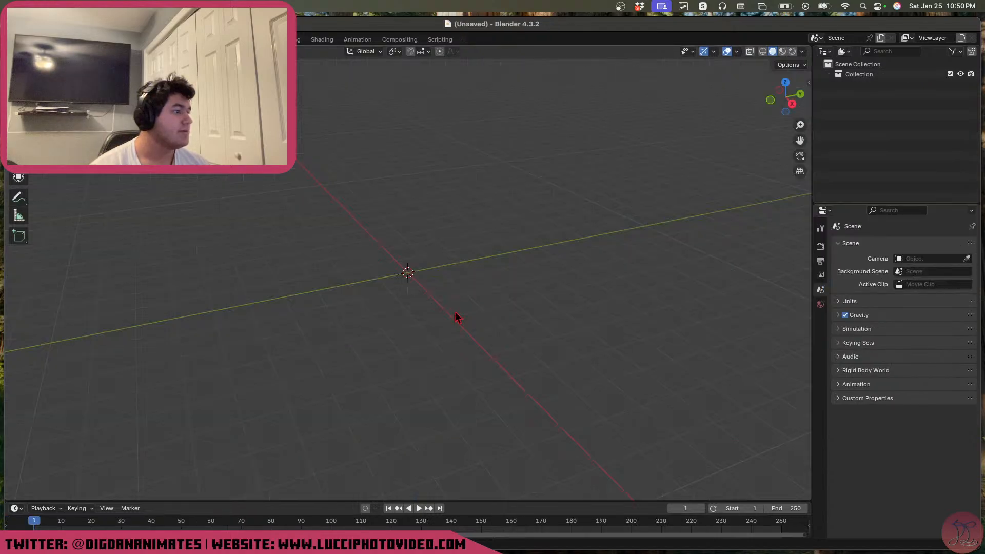
pyautogui.moveTo(491, 262); pyautogui.dragTo(493, 321, button='middle')
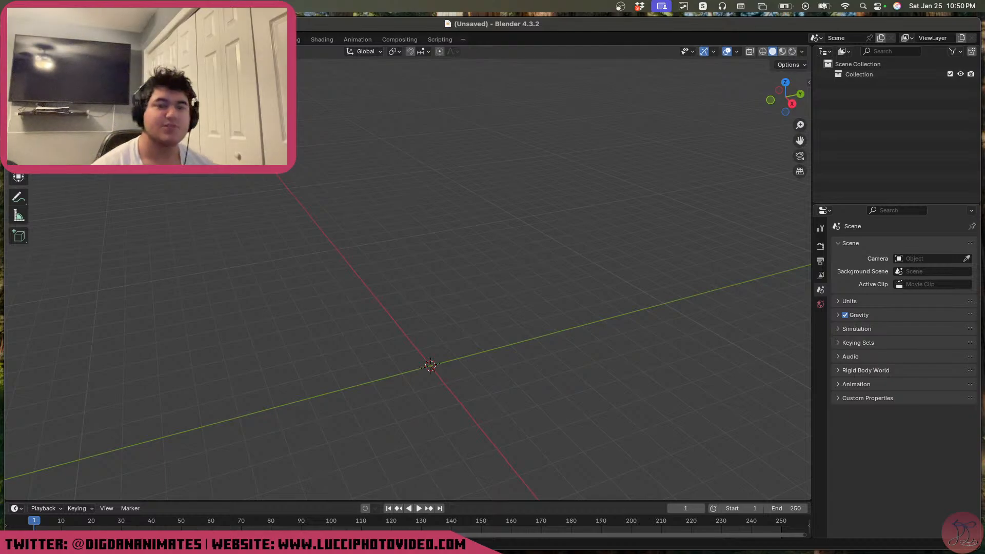
# Bring up the rig's product page in the browser and move its window away from Blender
pyautogui.press('super+Tab')
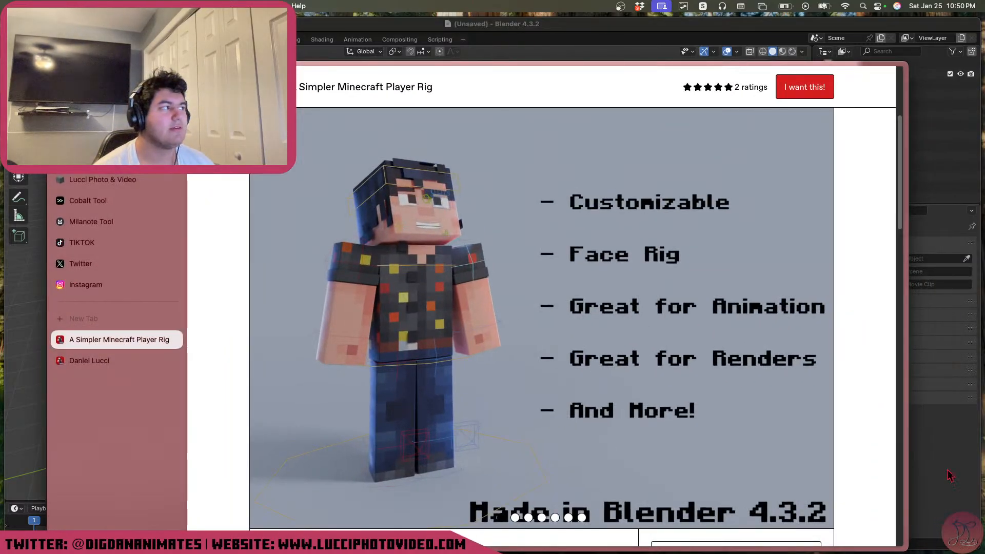
pyautogui.moveTo(381, 66); pyautogui.dragTo(440, 112)
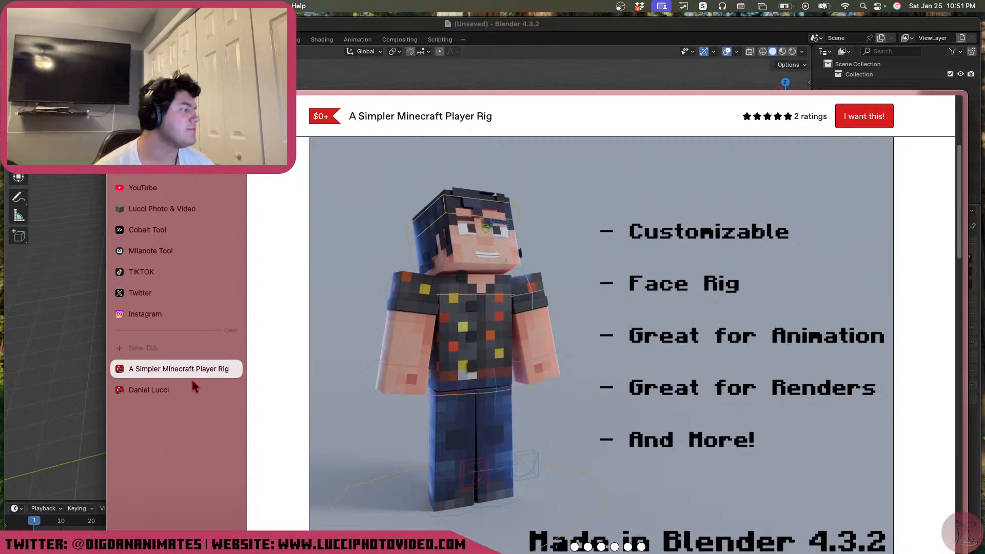
pyautogui.moveTo(410, 95); pyautogui.dragTo(984, 177)
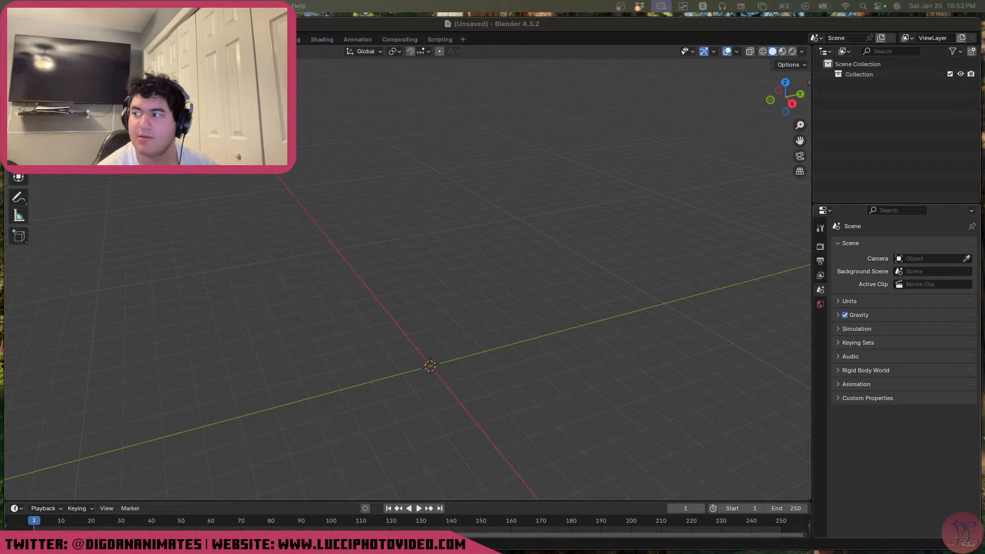
# View the preview images of the Pack x6 Skywars Map on Planet Minecraft and move the browser window away
pyautogui.moveTo(984, 334); pyautogui.dragTo(589, 64)
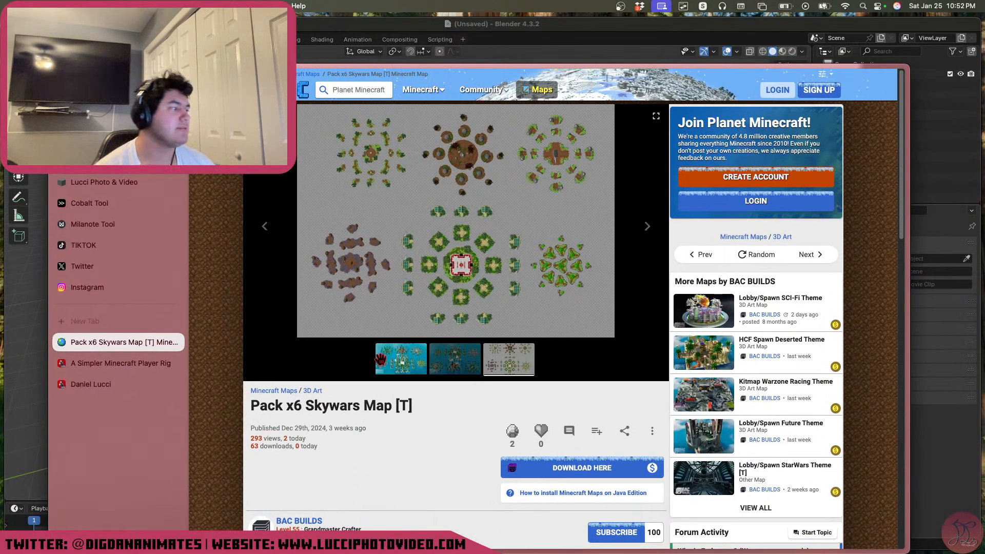
pyautogui.click(401, 359)
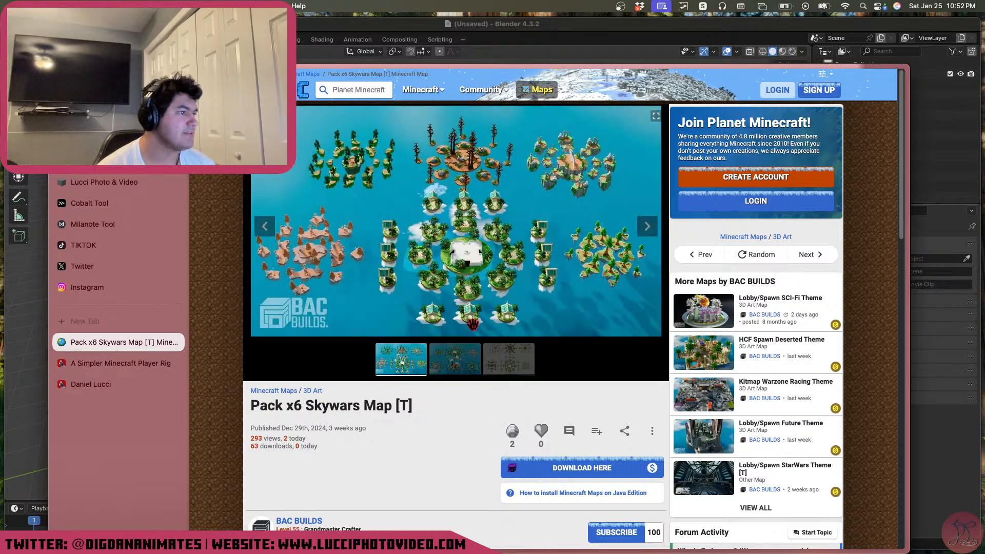
pyautogui.click(457, 362)
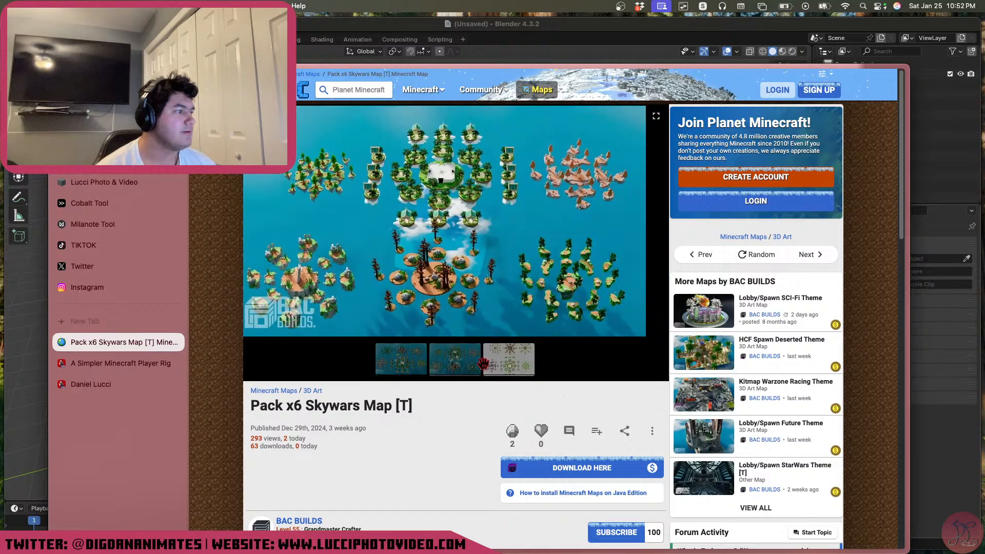
pyautogui.click(484, 364)
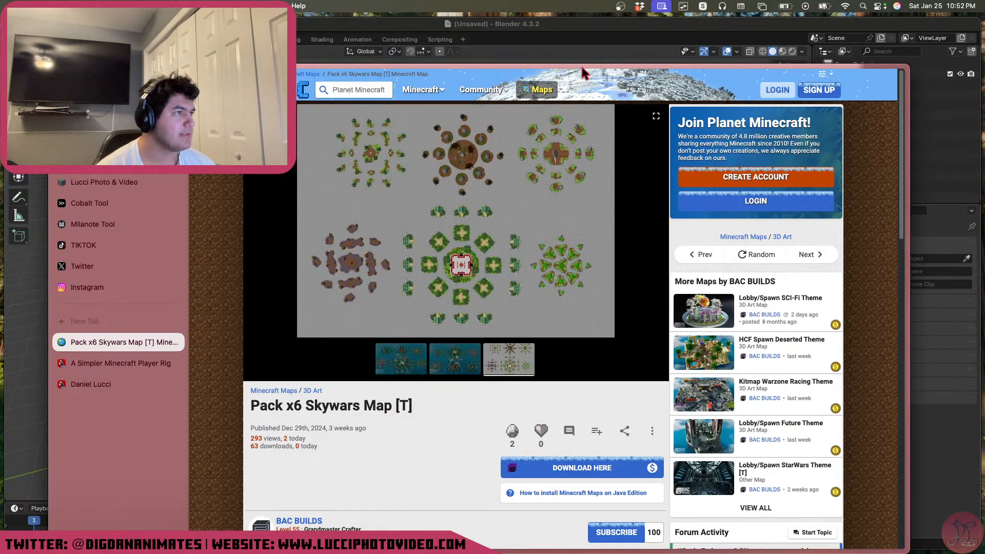
pyautogui.moveTo(596, 66); pyautogui.dragTo(984, 36)
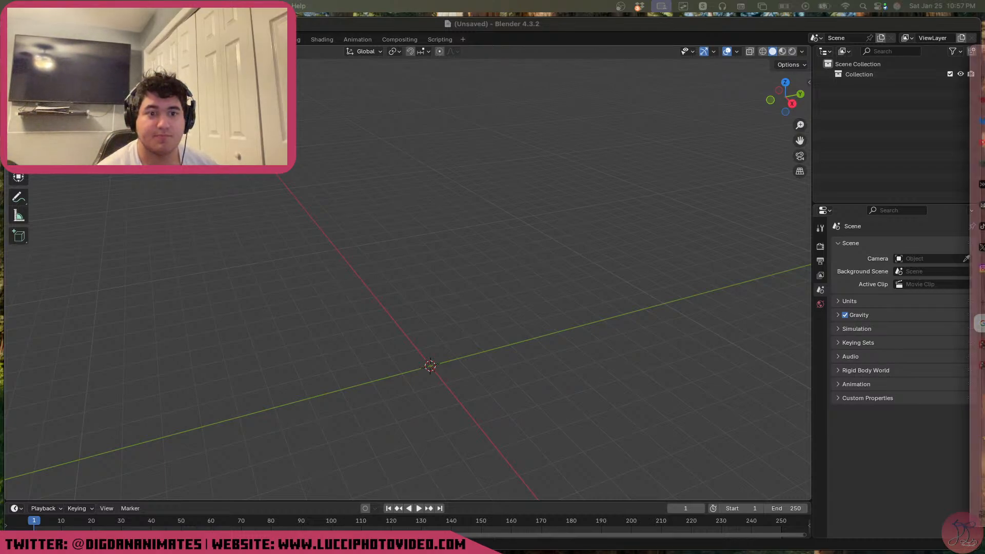
# Switch to the browser, open the Minecraft Maps site from the "minecraft maps" search results, and go to its Builds category
pyautogui.moveTo(984, 6); pyautogui.dragTo(550, 7)
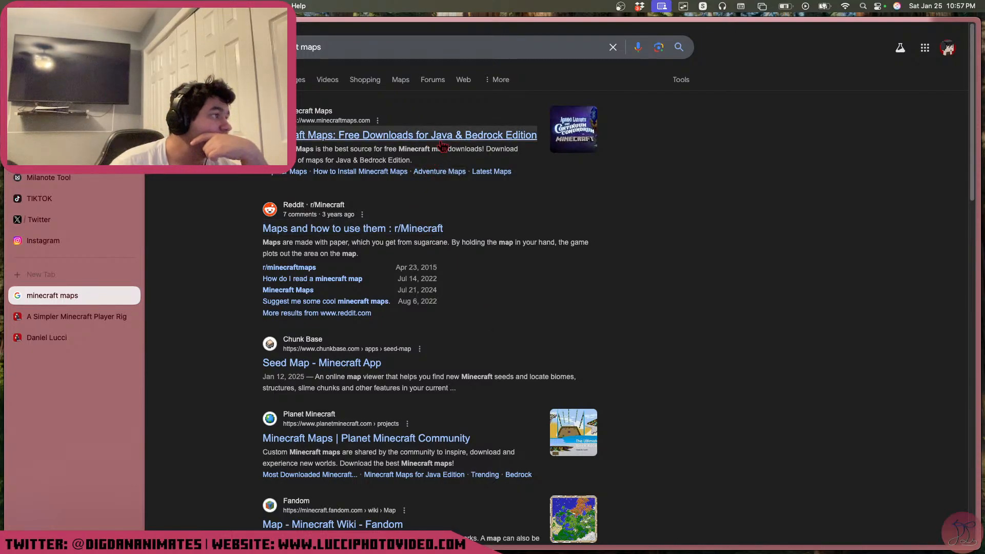
pyautogui.click(476, 136)
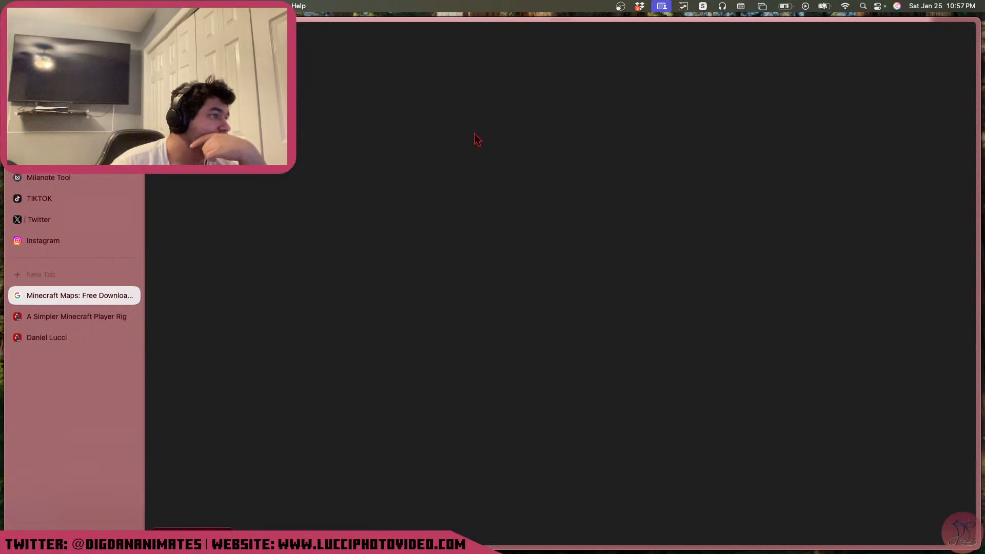
pyautogui.scroll(-3, 258, 427)
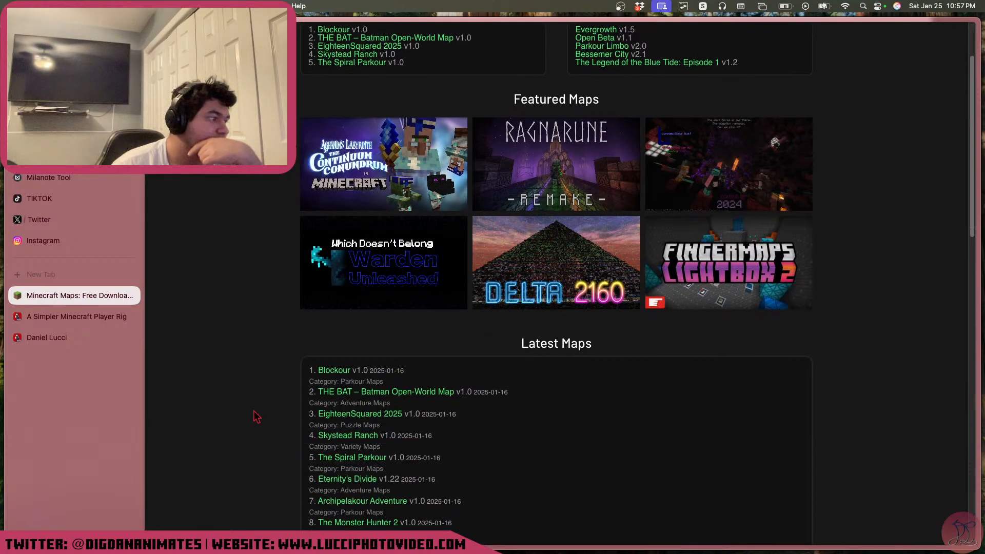
pyautogui.scroll(3, 257, 418)
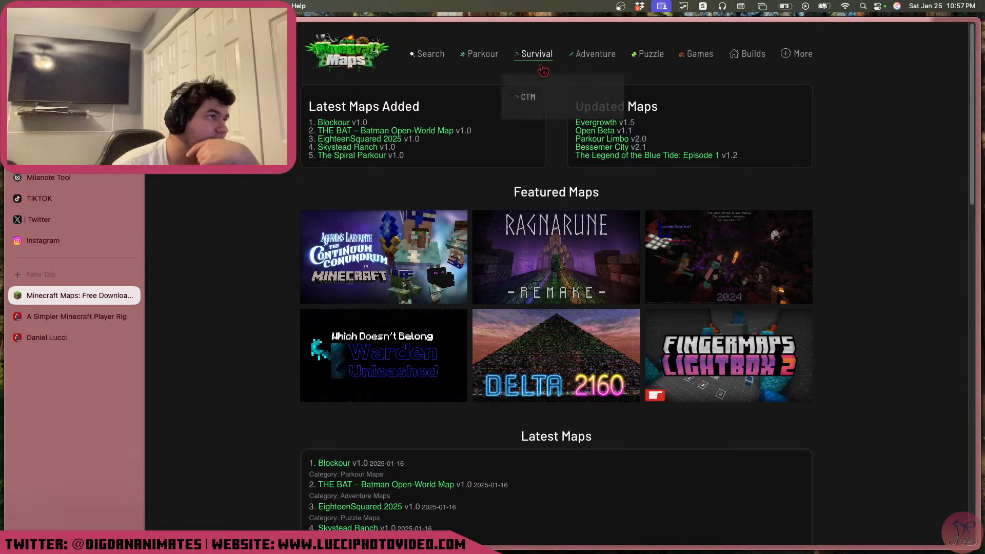
pyautogui.moveTo(611, 71)
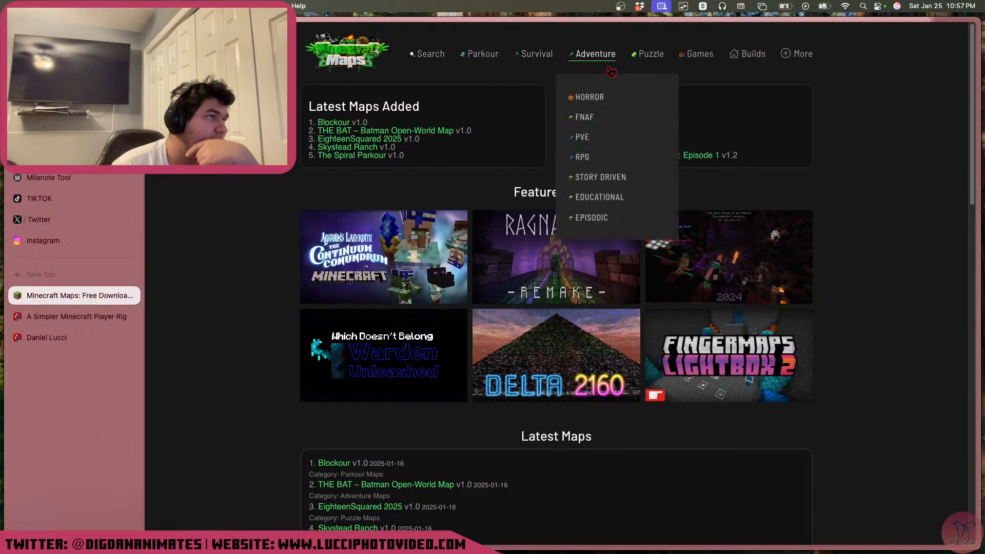
pyautogui.click(752, 55)
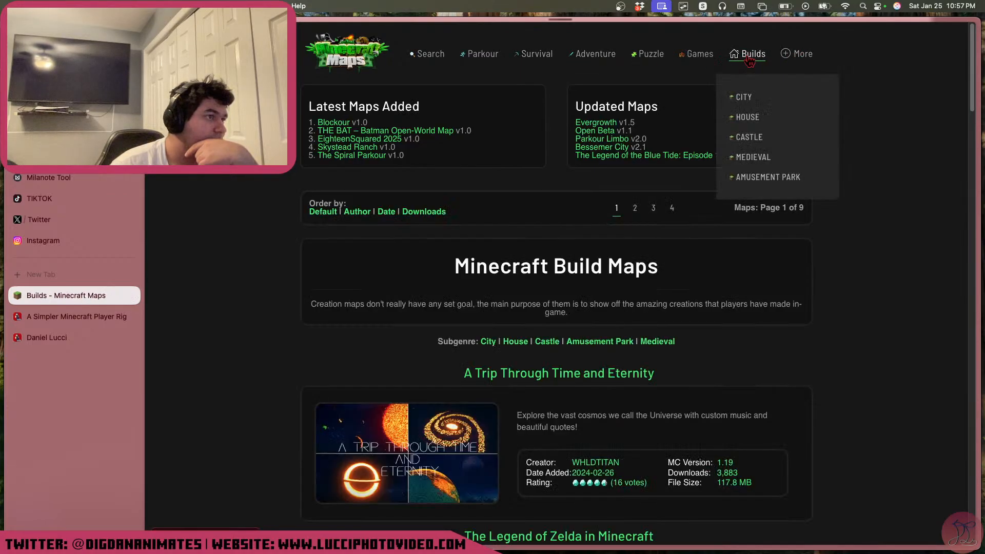
# Browse the Minecraft build maps for a suitable environment
pyautogui.scroll(-3, 667, 359)
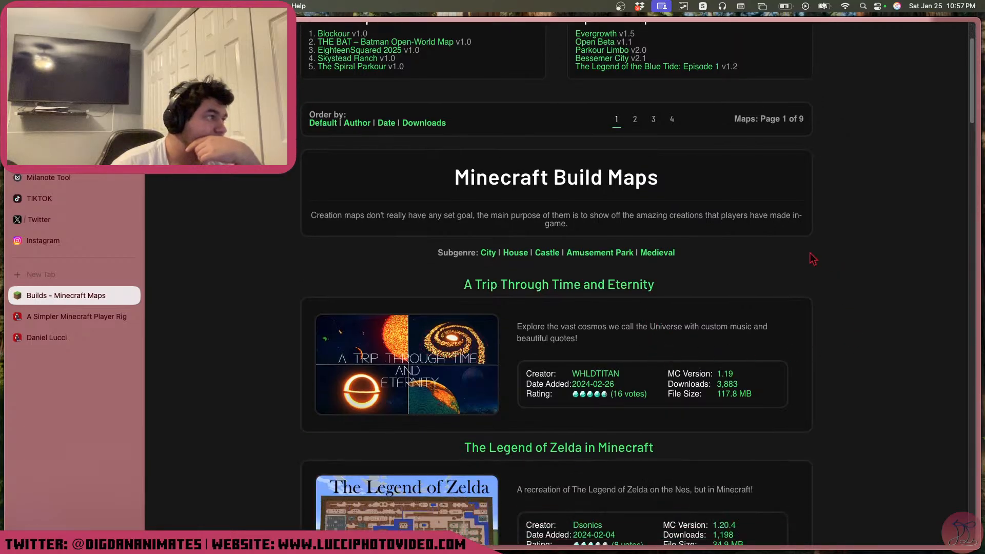
pyautogui.scroll(-6, 810, 259)
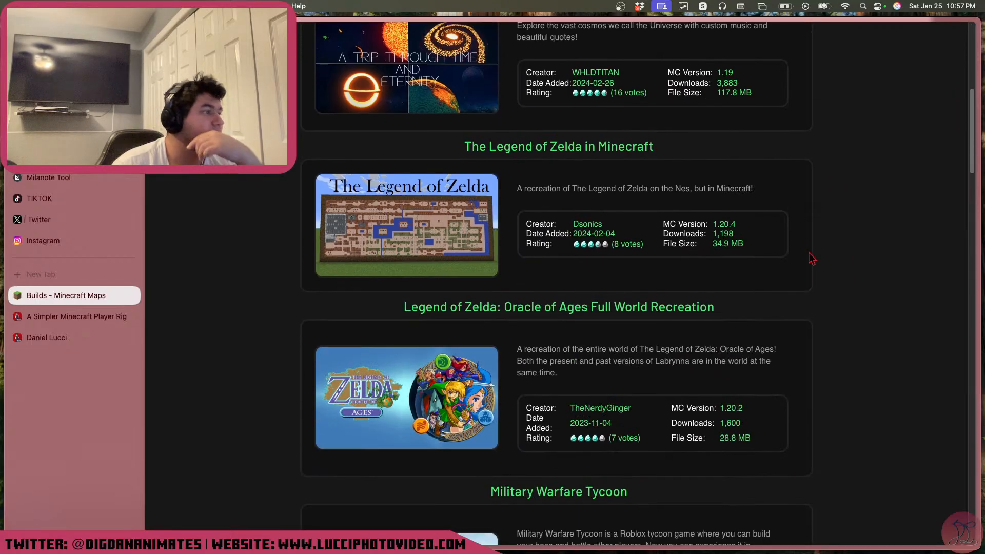
pyautogui.scroll(-10, 803, 272)
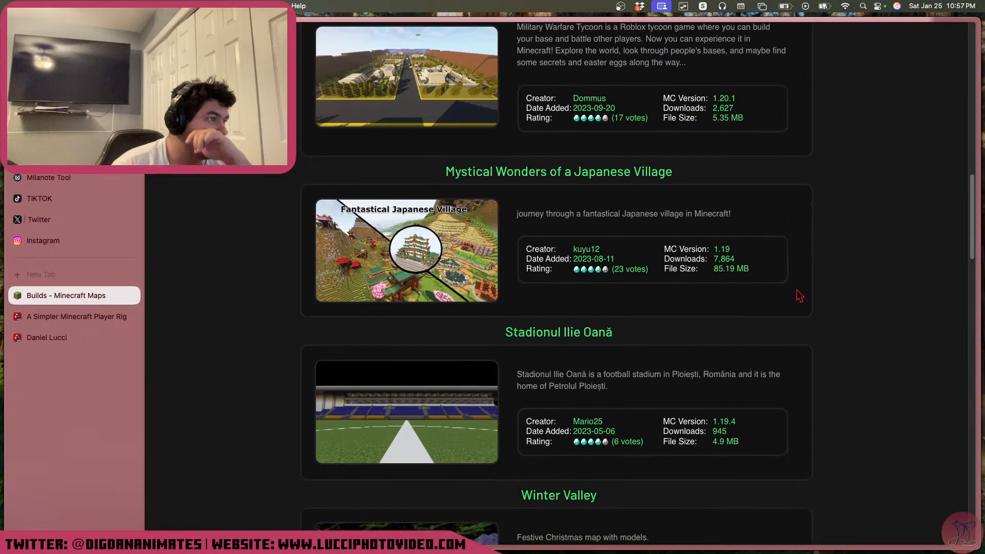
pyautogui.scroll(-2, 799, 296)
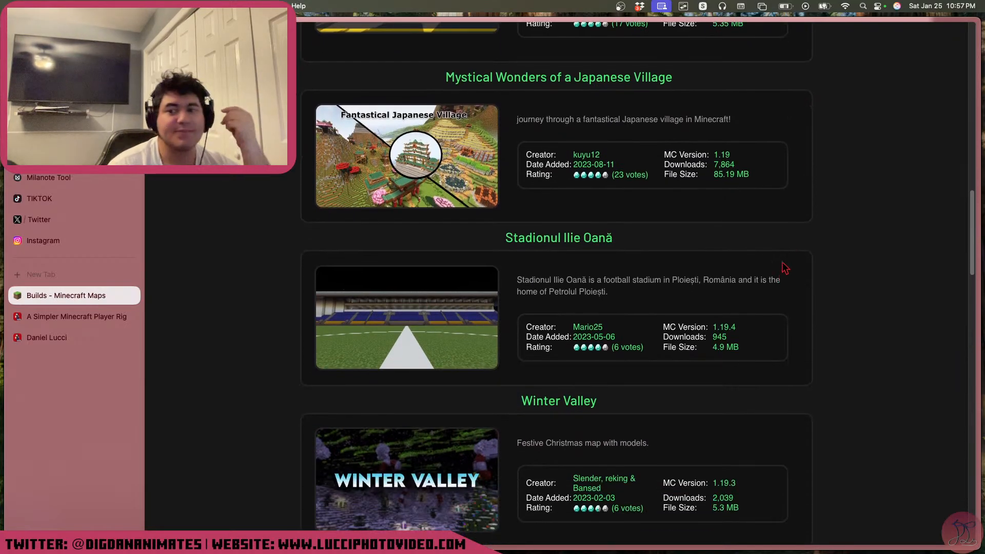
pyautogui.scroll(-1, 795, 286)
pyautogui.scroll(-4, 797, 290)
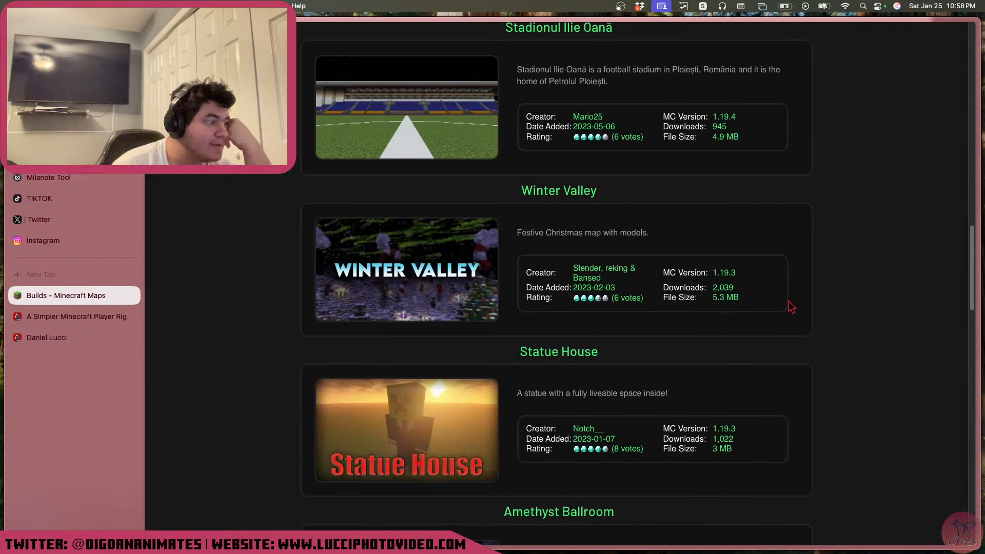
# Look through the remaining entries on the first page of Minecraft build maps and open page 2 of the listing
pyautogui.scroll(-4, 786, 310)
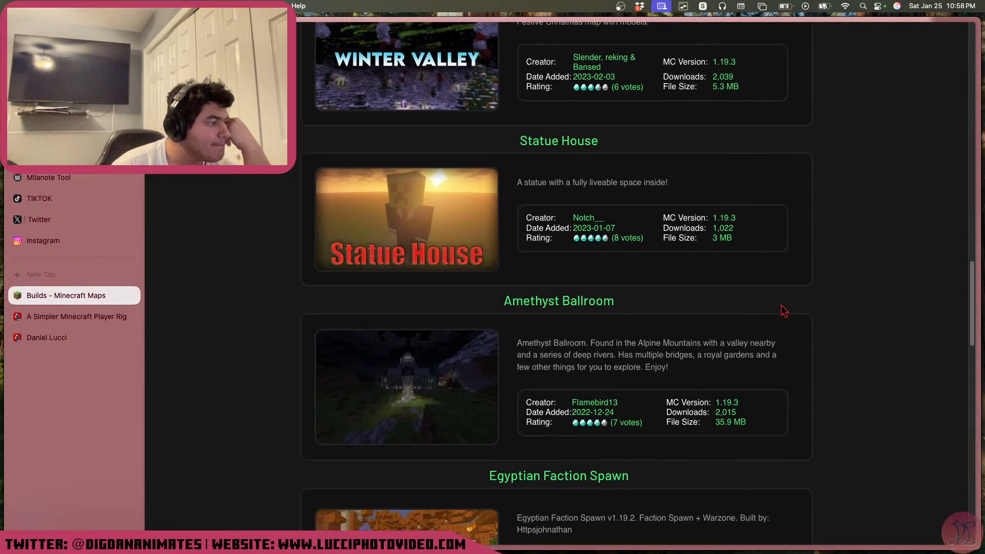
pyautogui.scroll(-4, 782, 311)
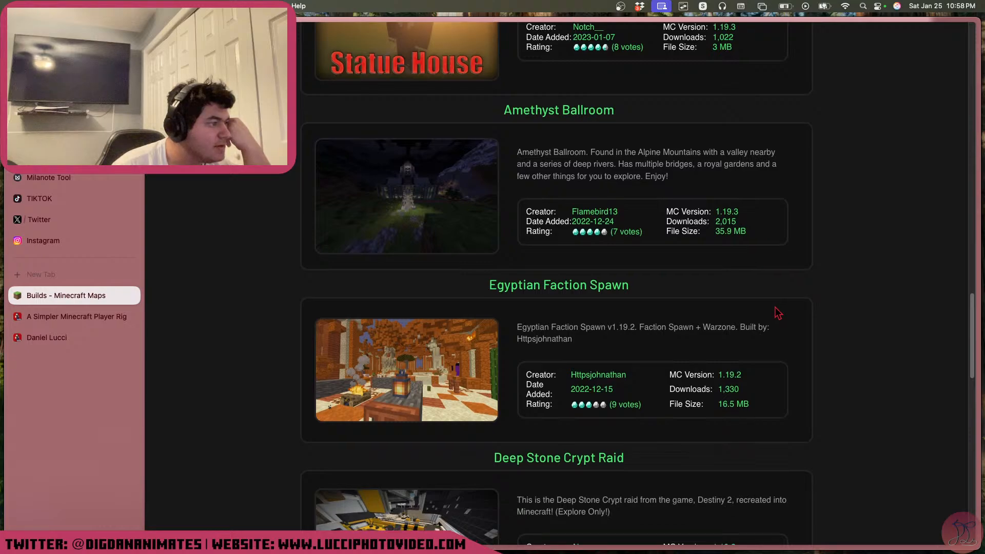
pyautogui.scroll(-4, 774, 310)
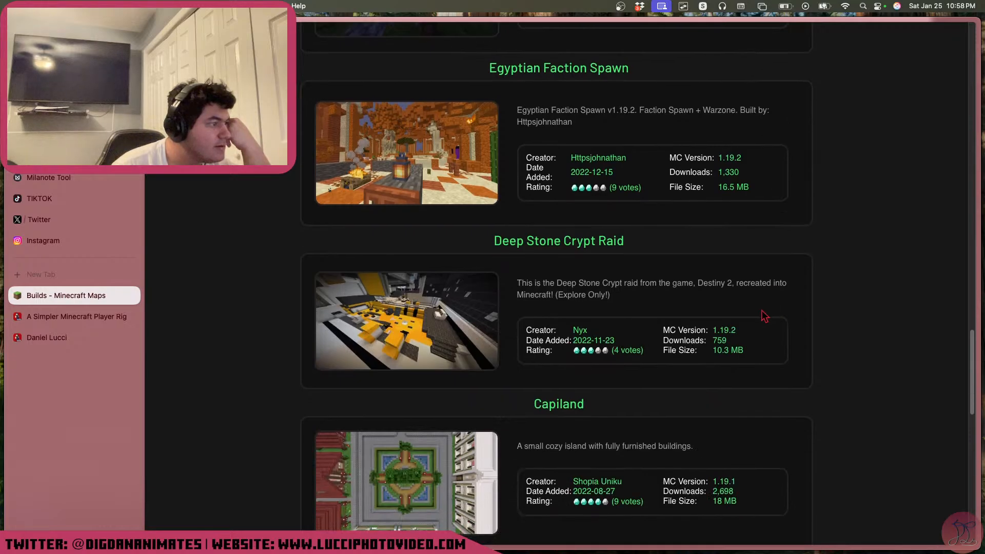
pyautogui.scroll(-4, 767, 310)
pyautogui.scroll(-8, 765, 316)
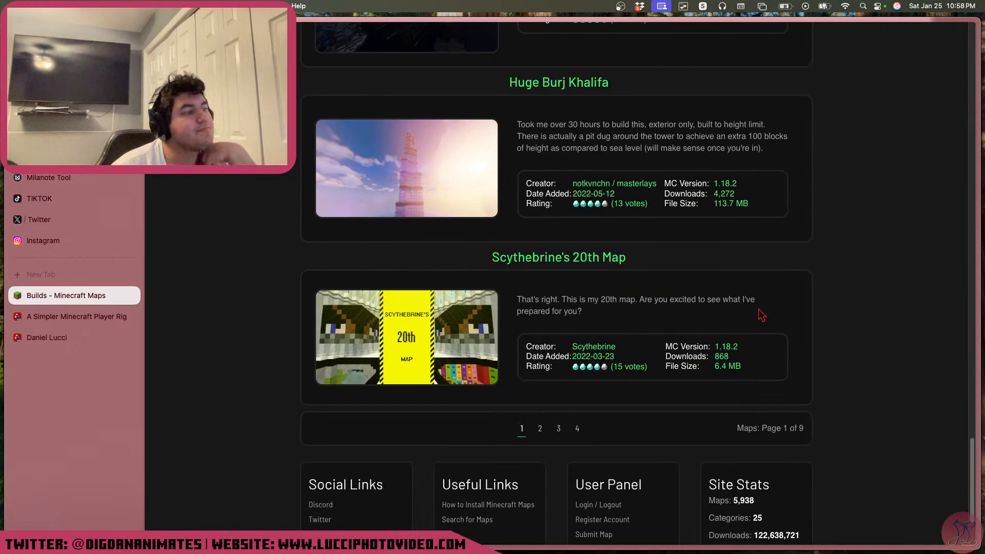
pyautogui.click(540, 429)
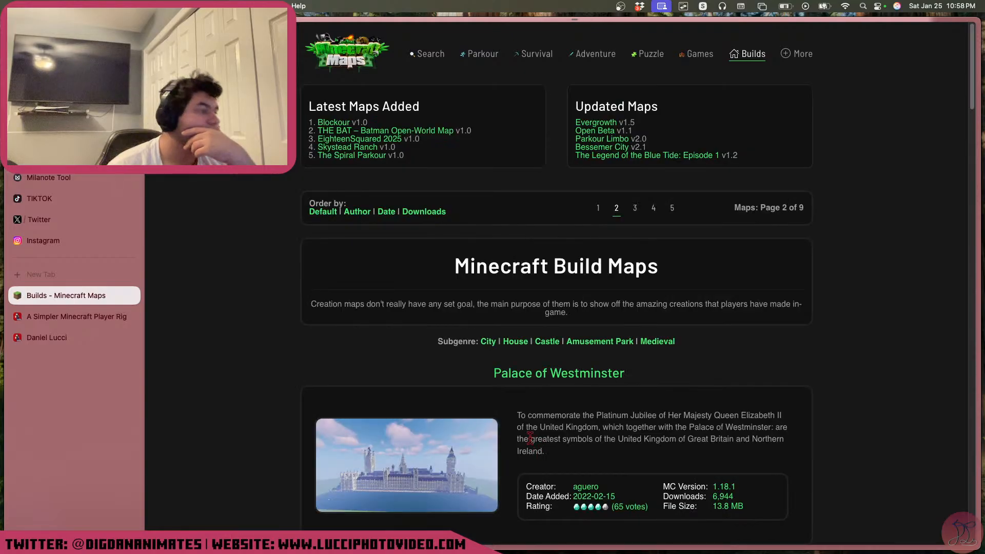
# Examine the build maps on page 2, comparing their thumbnails and descriptions to find a suitable environment
pyautogui.scroll(-12, 537, 411)
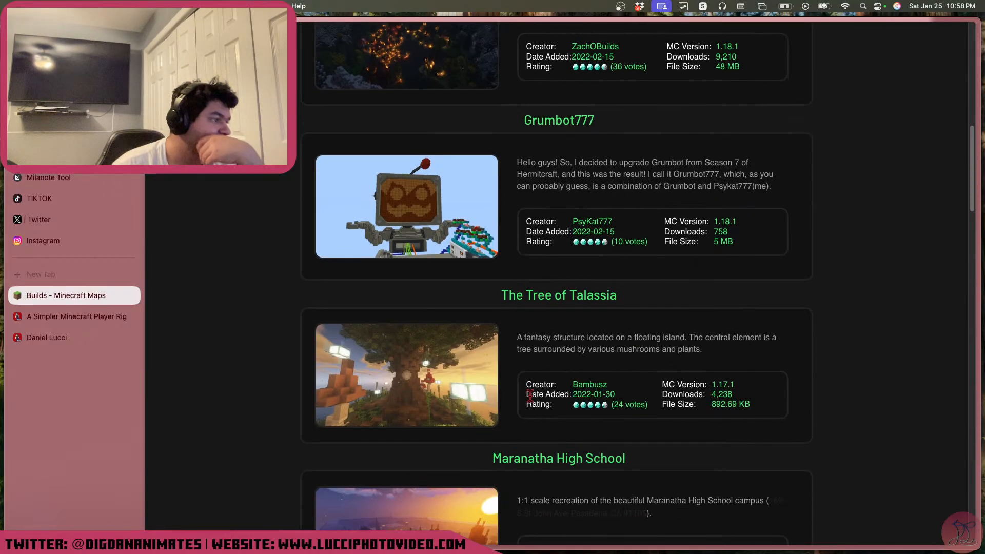
pyautogui.scroll(-5, 523, 411)
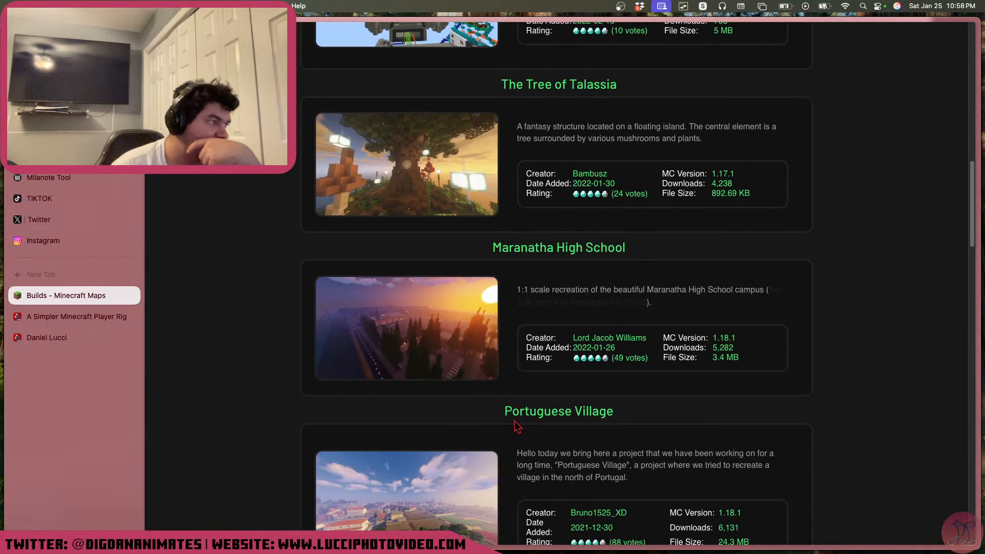
pyautogui.scroll(-1, 517, 428)
pyautogui.scroll(-4, 518, 428)
pyautogui.scroll(-5, 515, 436)
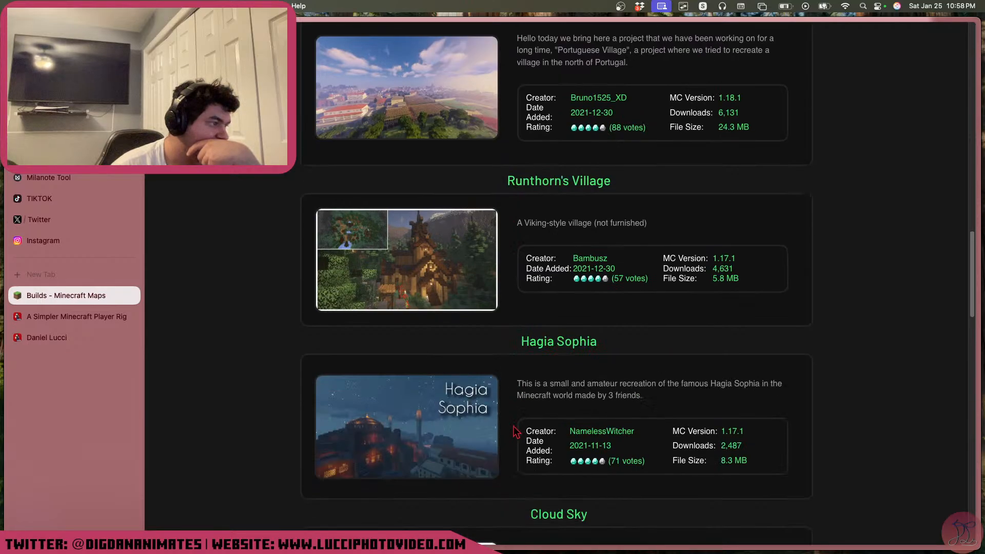
pyautogui.scroll(-4, 515, 438)
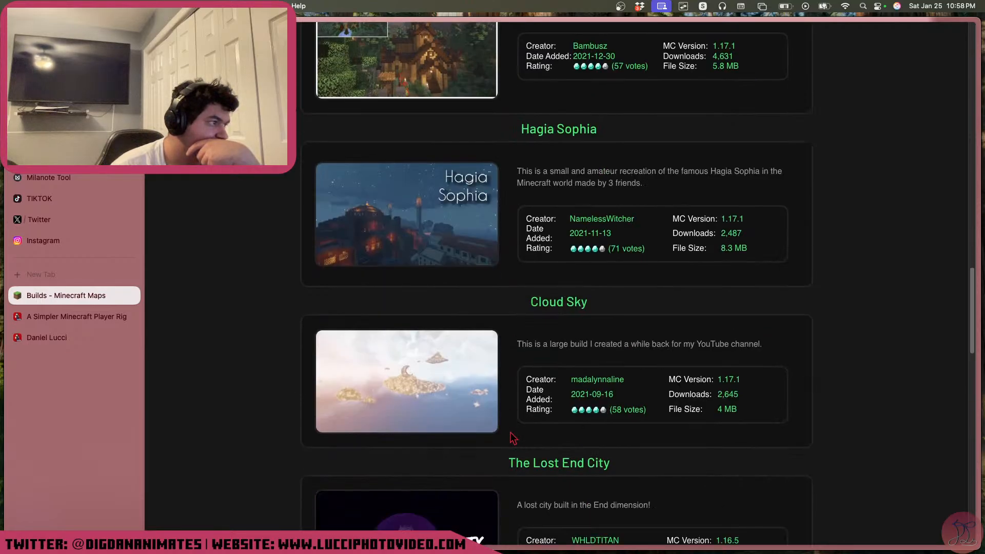
pyautogui.scroll(4, 514, 439)
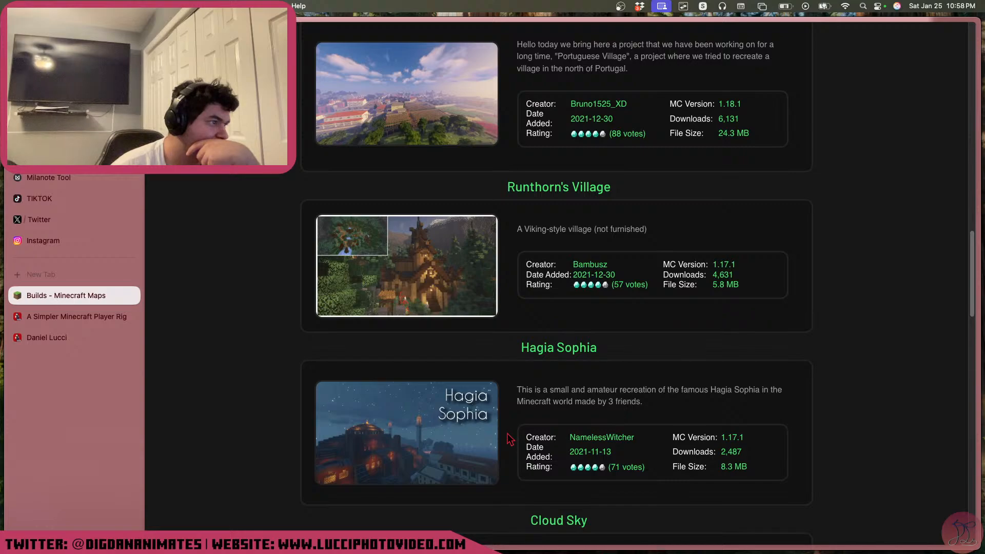
pyautogui.scroll(-4, 509, 439)
pyautogui.scroll(-4, 509, 438)
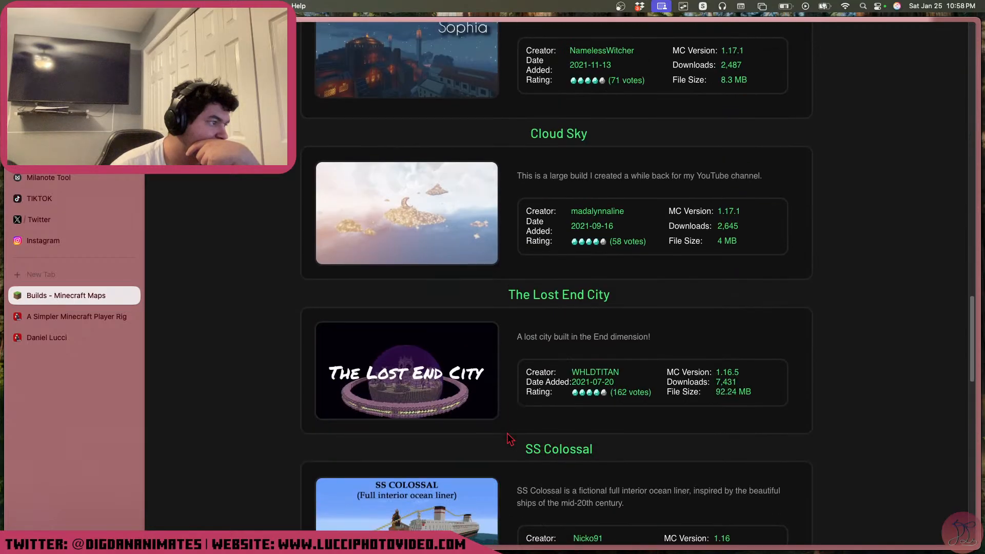
pyautogui.scroll(-5, 509, 439)
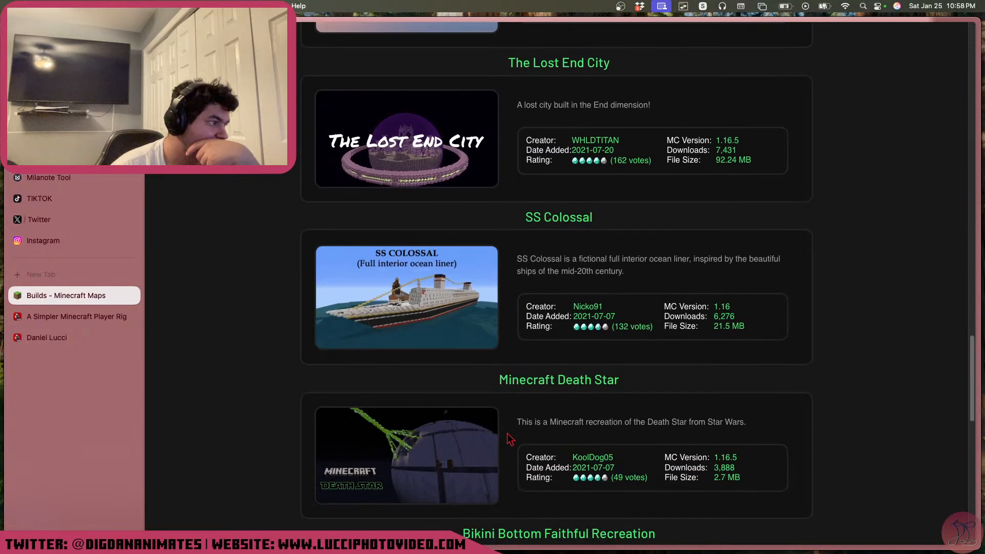
pyautogui.scroll(-2, 510, 439)
pyautogui.scroll(-4, 507, 440)
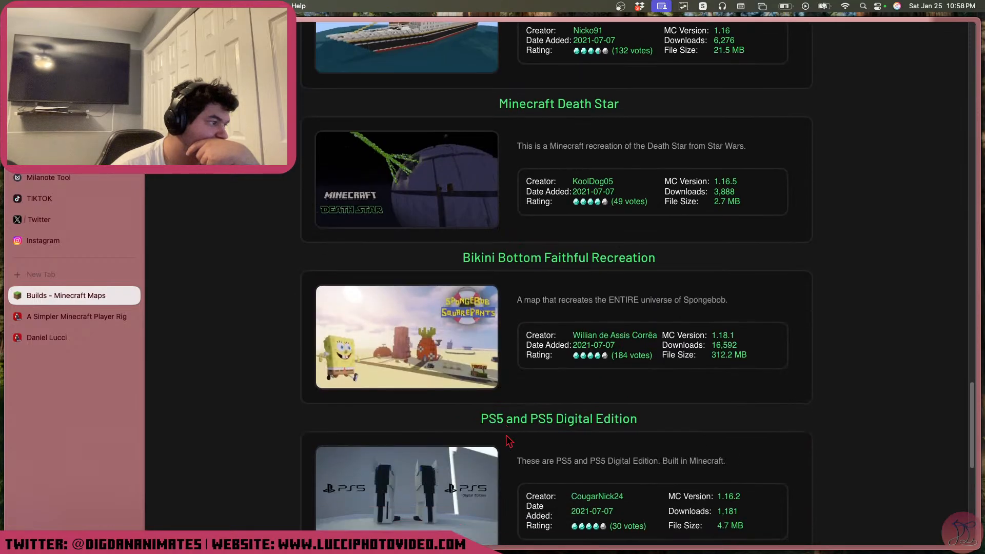
pyautogui.scroll(-5, 509, 441)
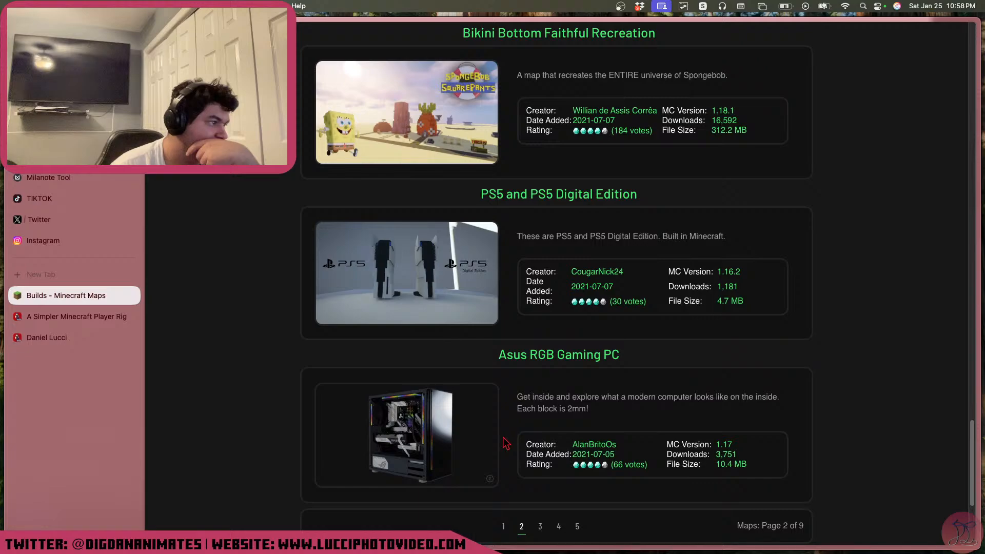
pyautogui.scroll(-4, 505, 442)
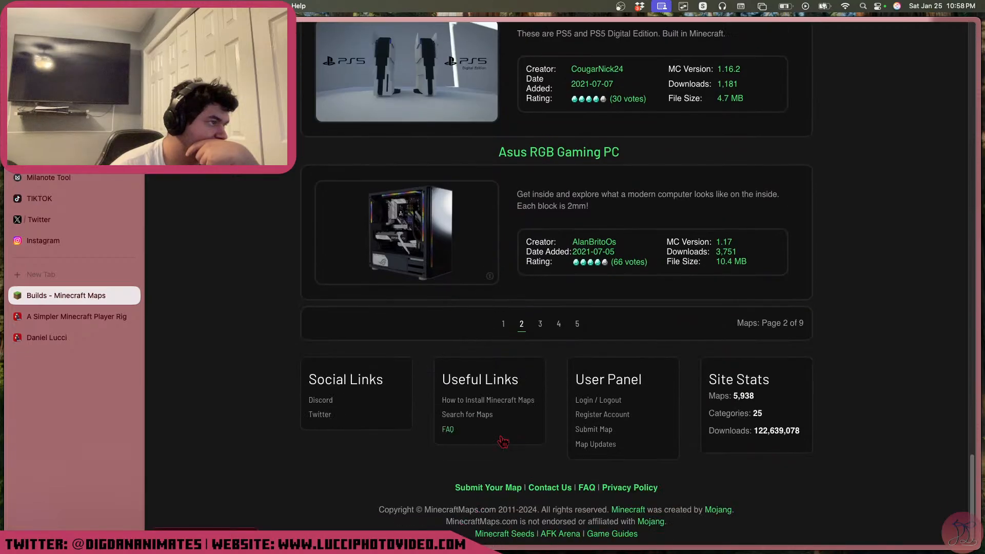
pyautogui.scroll(2, 501, 443)
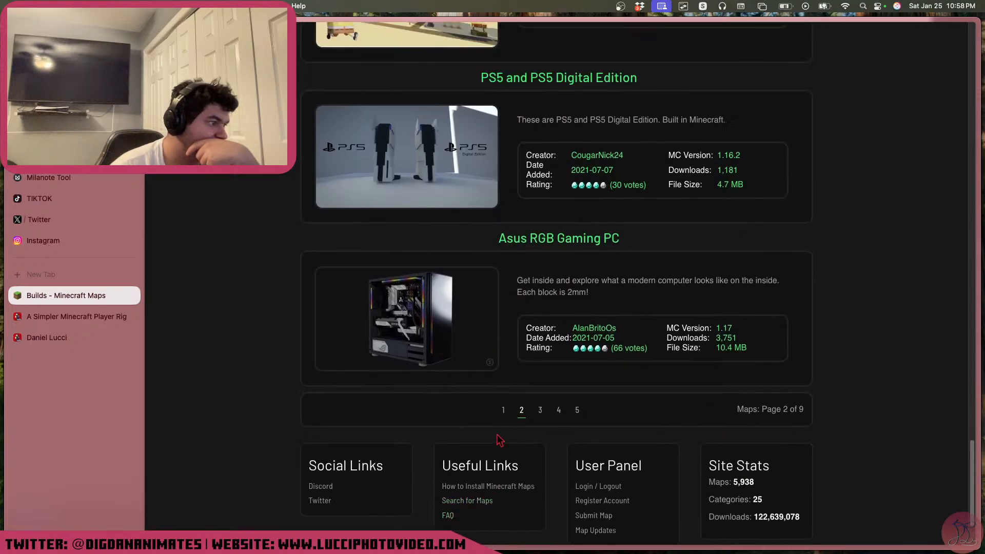
pyautogui.scroll(20, 486, 367)
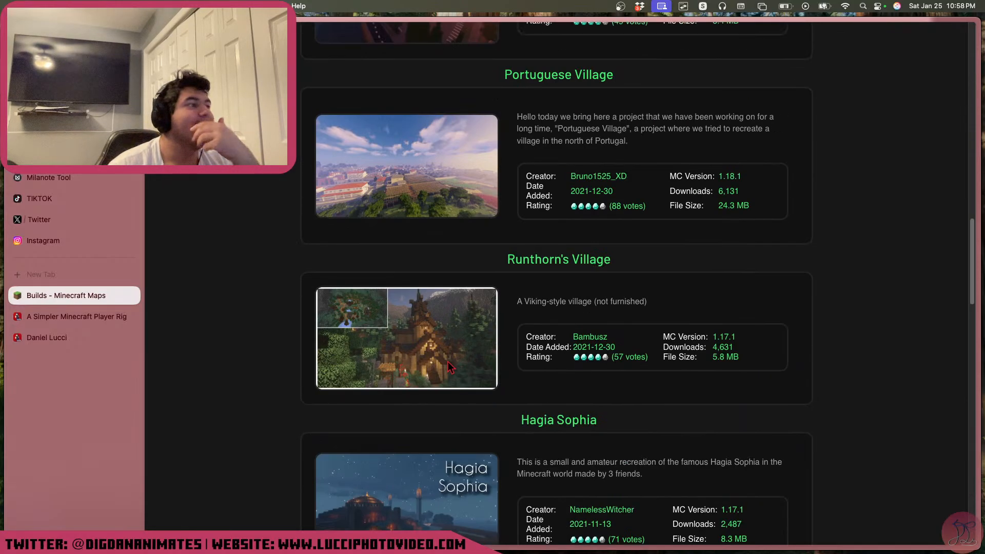
pyautogui.scroll(14, 441, 361)
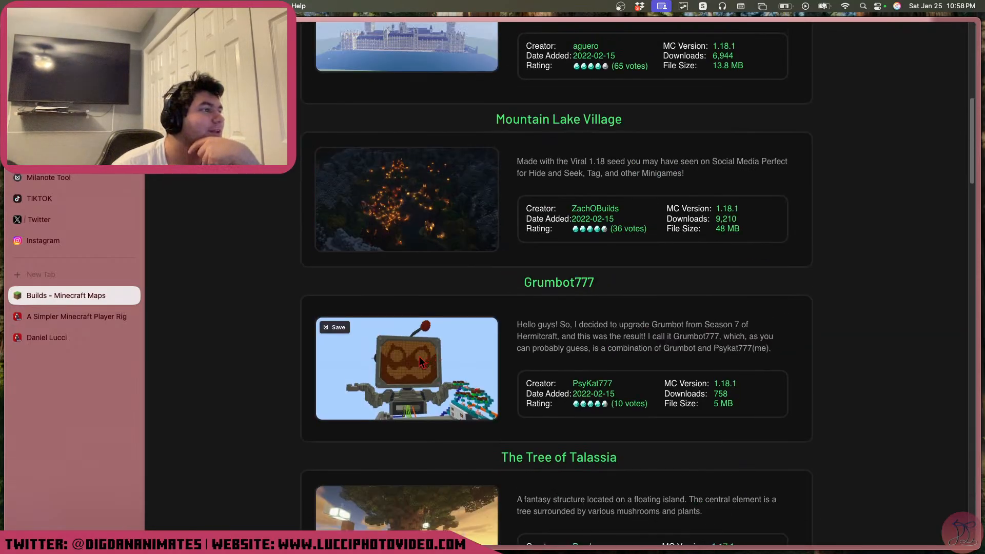
pyautogui.scroll(3, 419, 362)
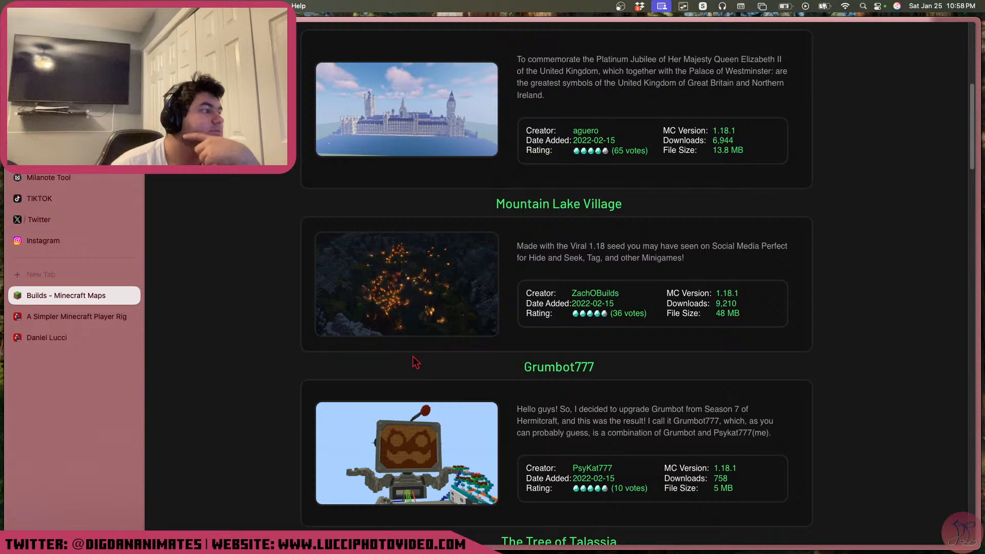
# Open the Mountain Lake Village map page and review its preview image, details, changelog and comments
pyautogui.click(536, 218)
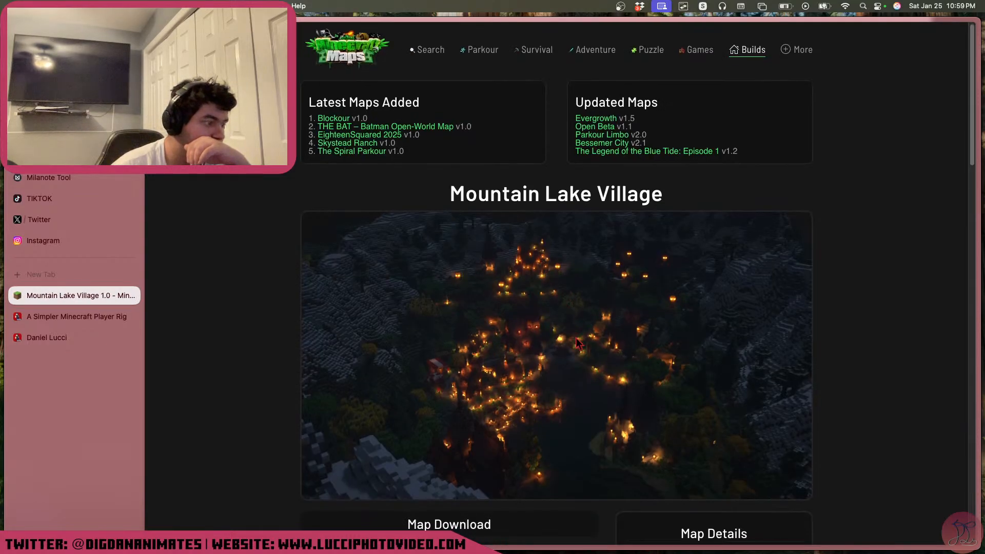
pyautogui.scroll(-5, 577, 343)
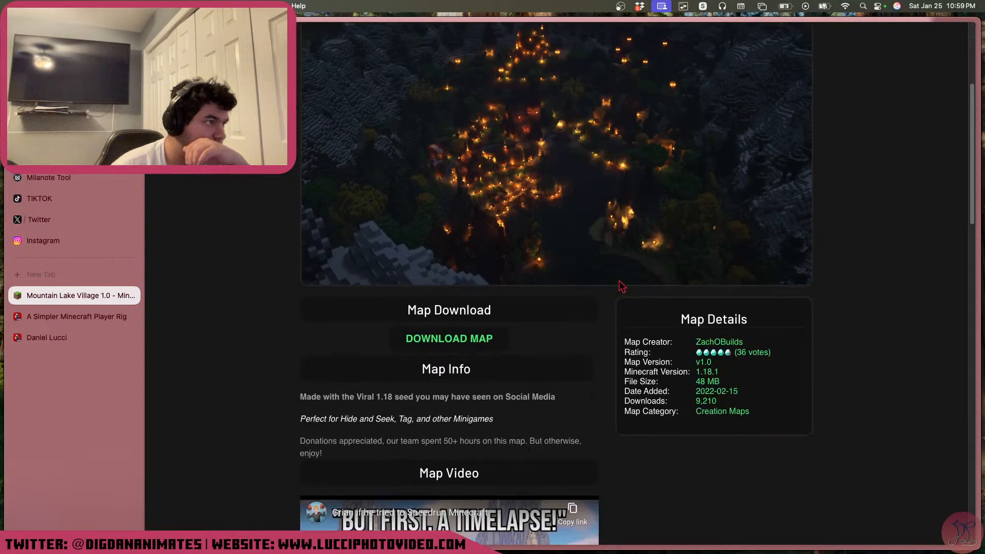
pyautogui.scroll(2, 623, 286)
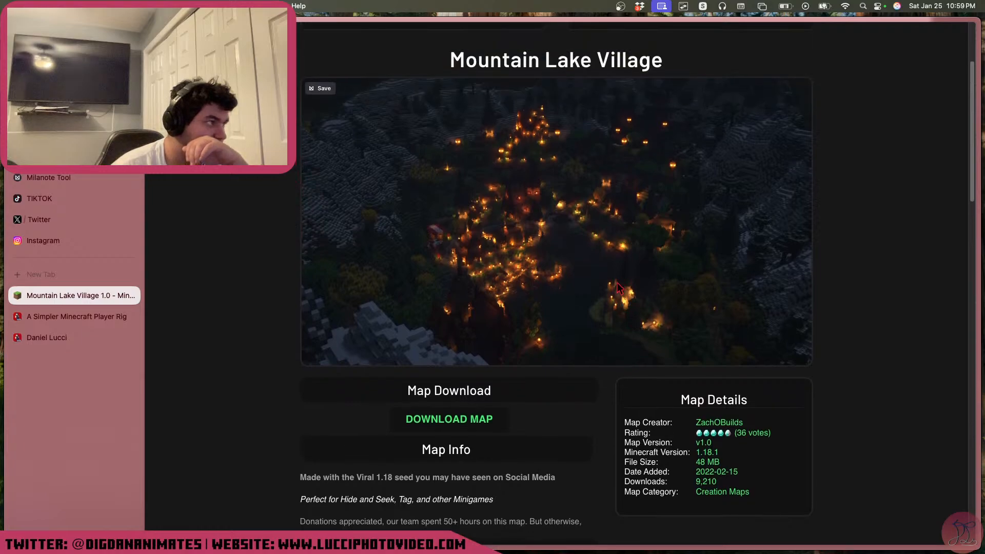
pyautogui.scroll(-5, 617, 287)
pyautogui.scroll(-5, 613, 304)
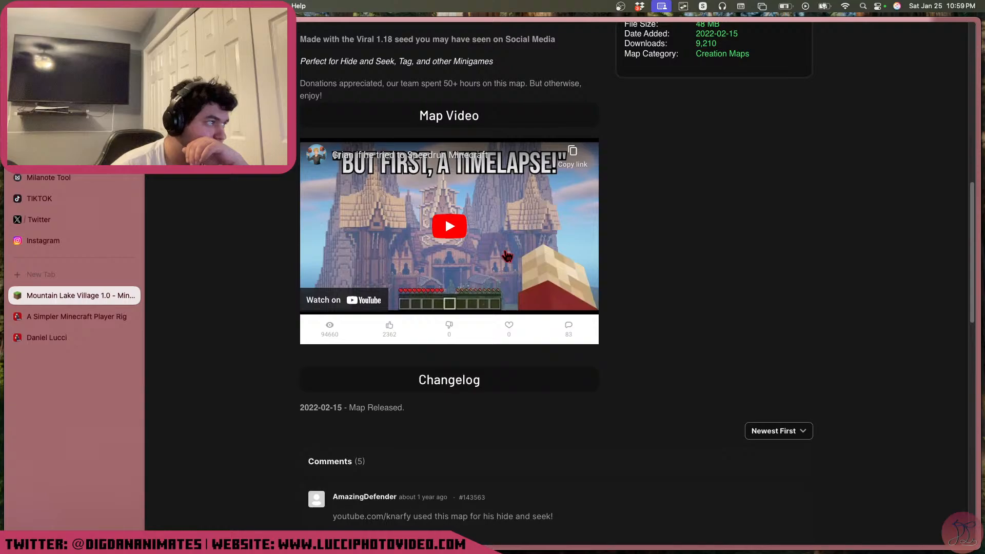
pyautogui.scroll(-2, 539, 303)
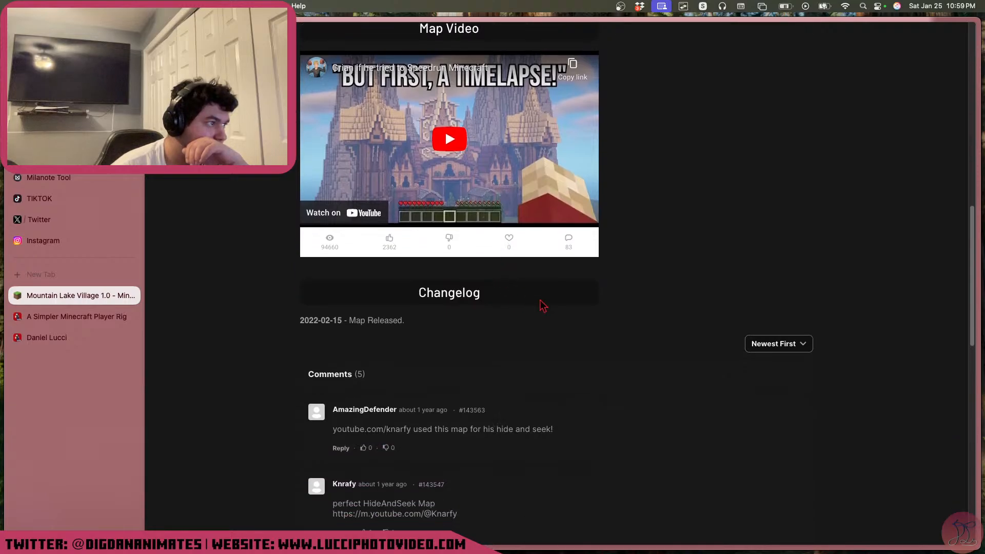
pyautogui.scroll(10, 613, 344)
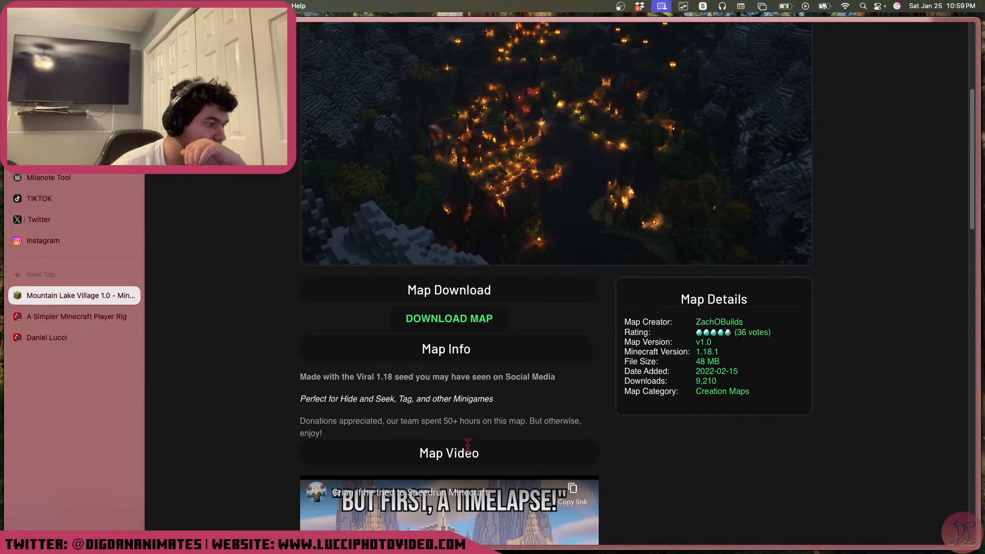
# Play the embedded map video muted and skip ahead to 1:21 and about 2:46
pyautogui.scroll(-5, 468, 446)
pyautogui.click(457, 361)
pyautogui.click(343, 425)
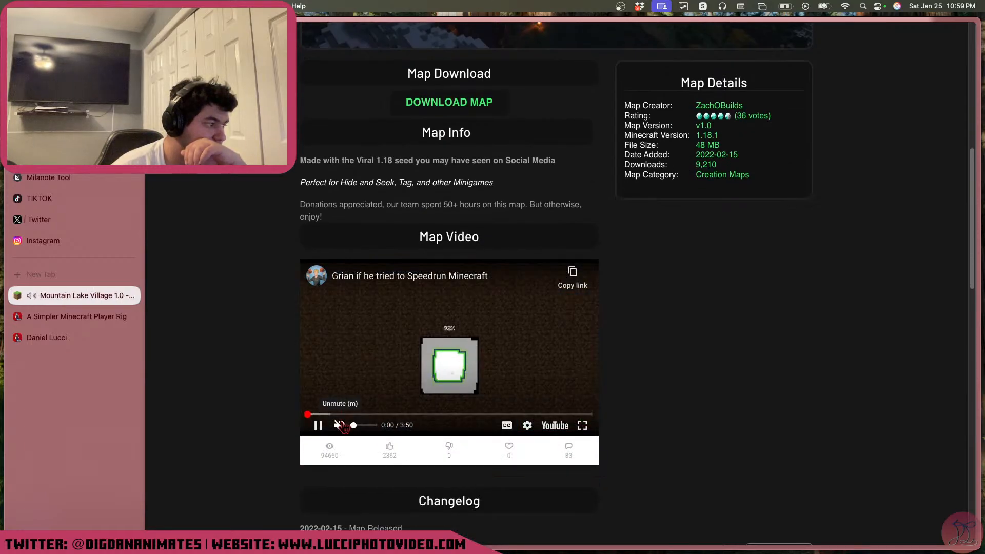
pyautogui.click(409, 414)
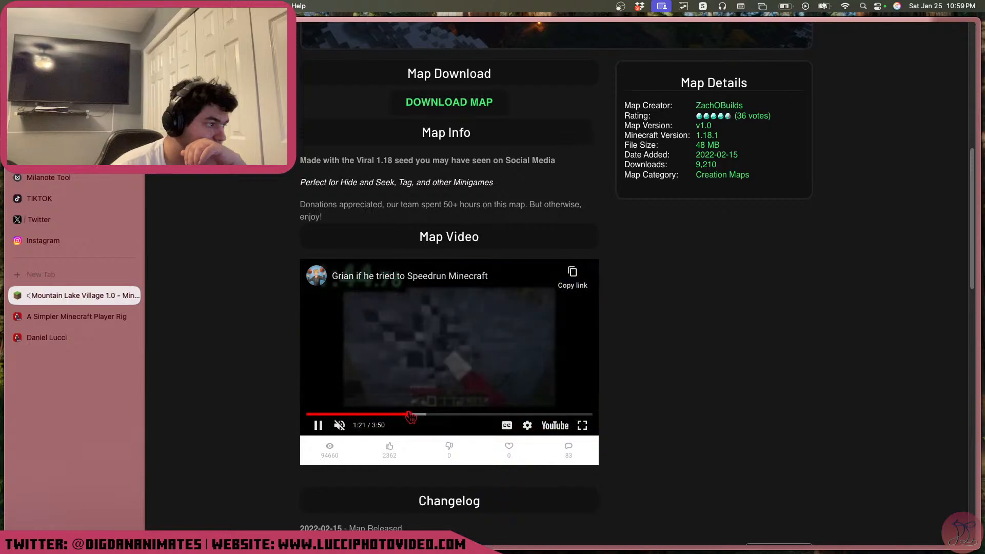
pyautogui.moveTo(409, 415); pyautogui.dragTo(511, 413)
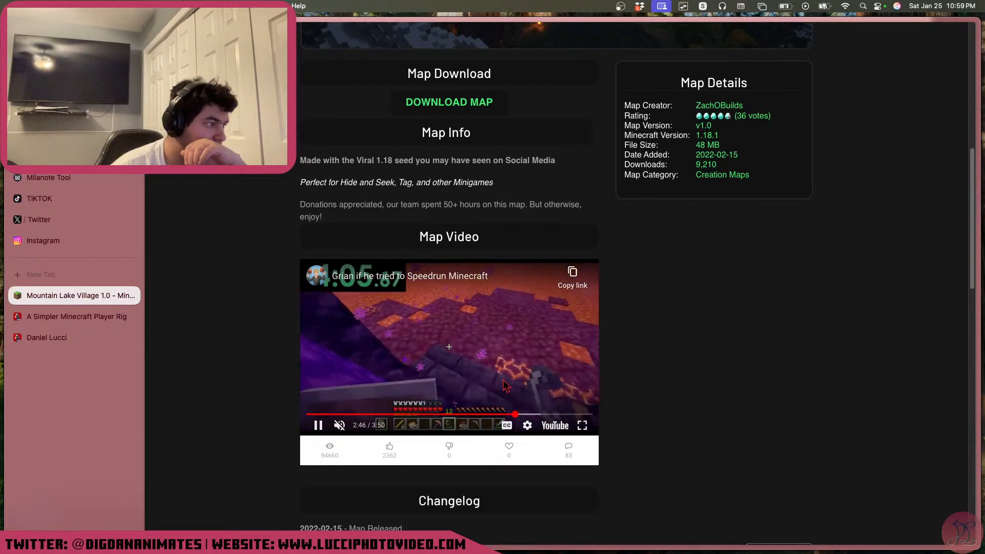
# Return to the beginning of the map page and move the browser window off screen to uncover Blender
pyautogui.scroll(10, 516, 379)
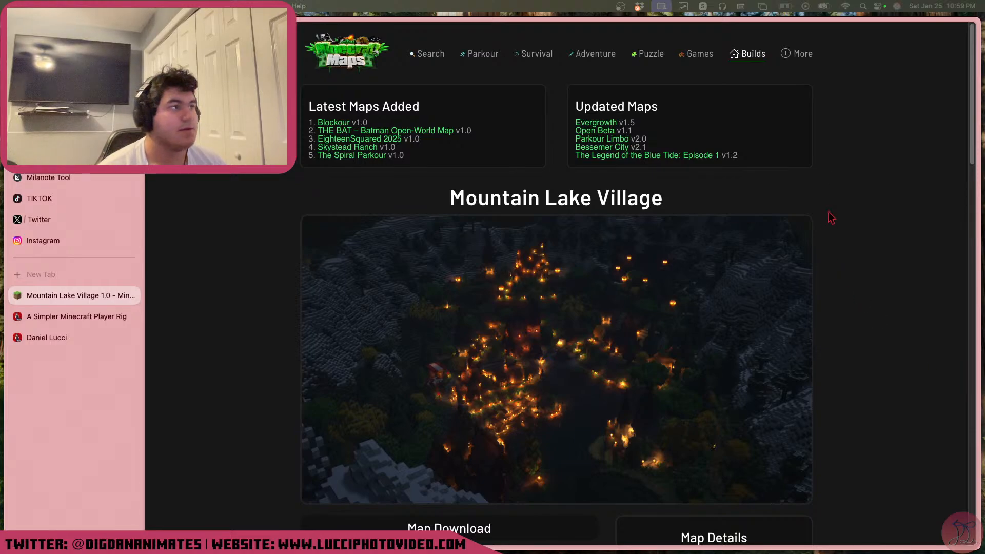
pyautogui.moveTo(804, 18); pyautogui.dragTo(804, 65)
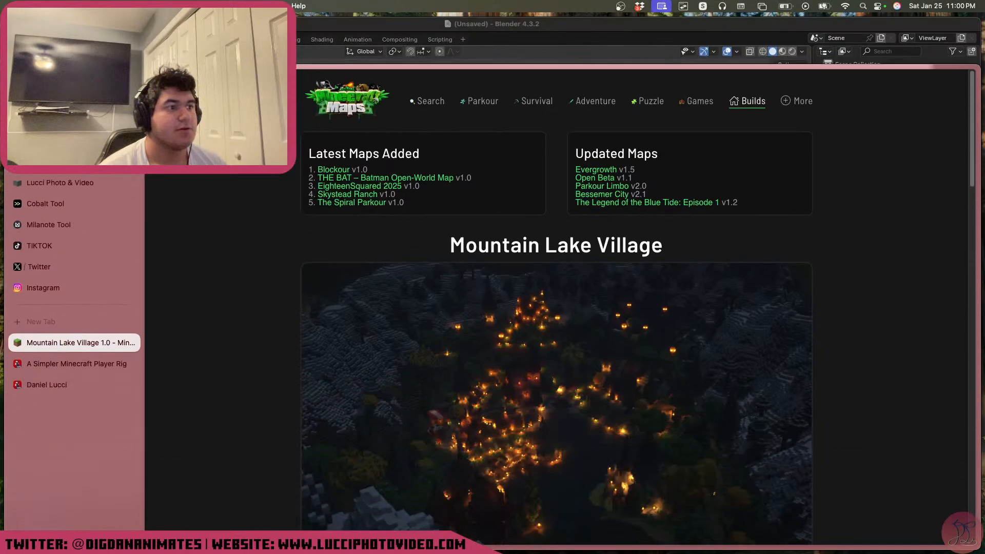
pyautogui.moveTo(701, 68); pyautogui.dragTo(984, 31)
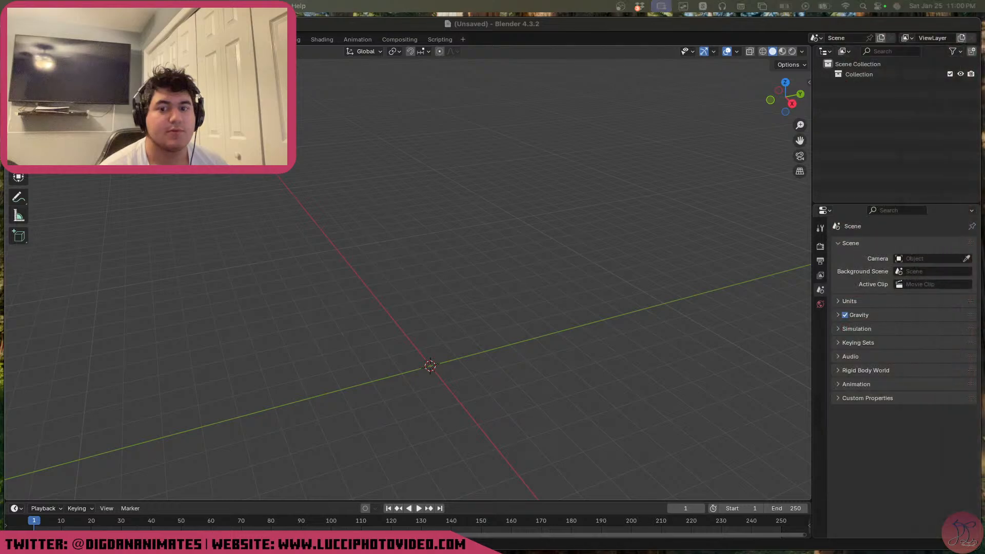
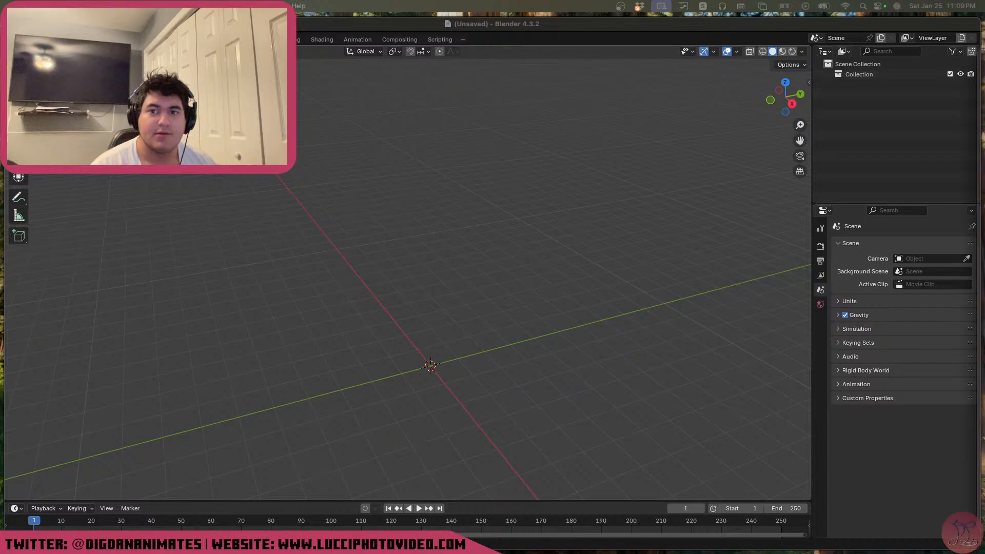
# Bring the browser window back over Blender and examine the r/minecraftseeds feed, comparing the posts' titles and screenshots for a suitable world seed
pyautogui.moveTo(688, 553); pyautogui.dragTo(658, 100)
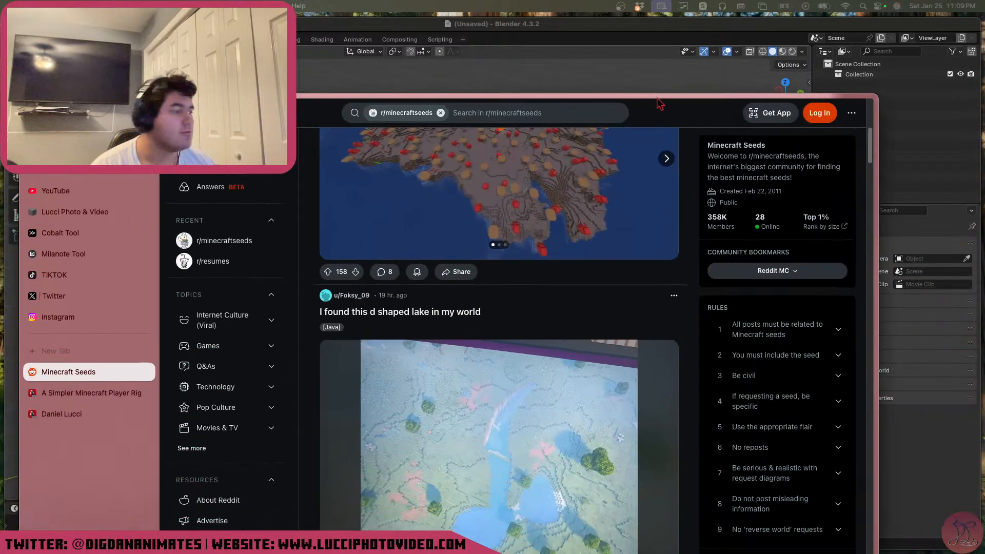
pyautogui.scroll(5, 561, 330)
pyautogui.scroll(-10, 445, 370)
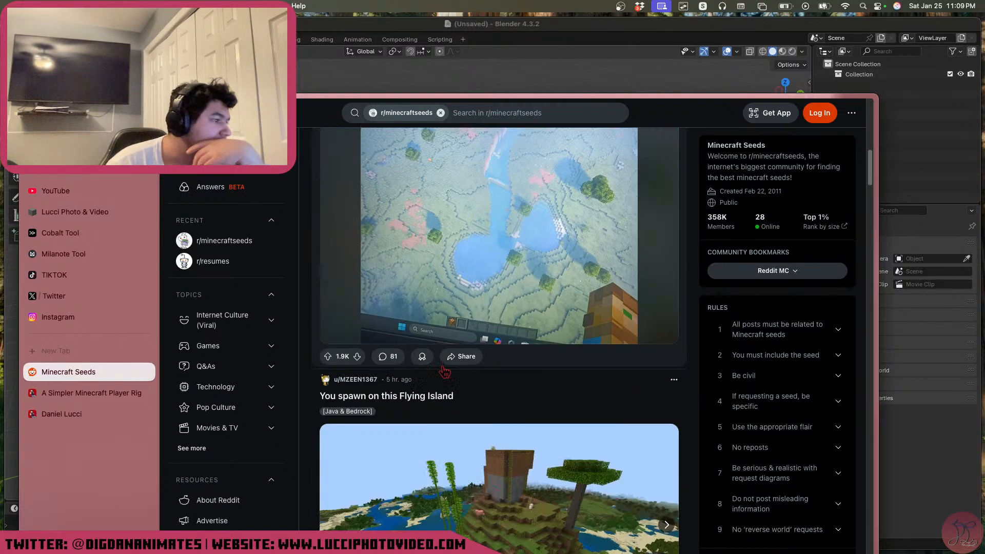
pyautogui.scroll(-3, 445, 370)
pyautogui.scroll(7, 447, 370)
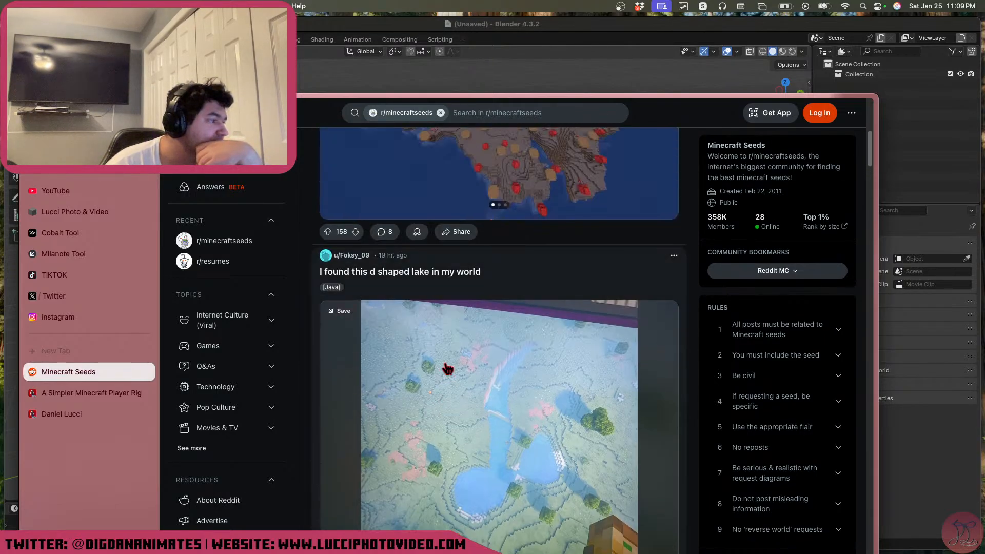
pyautogui.scroll(-2, 448, 369)
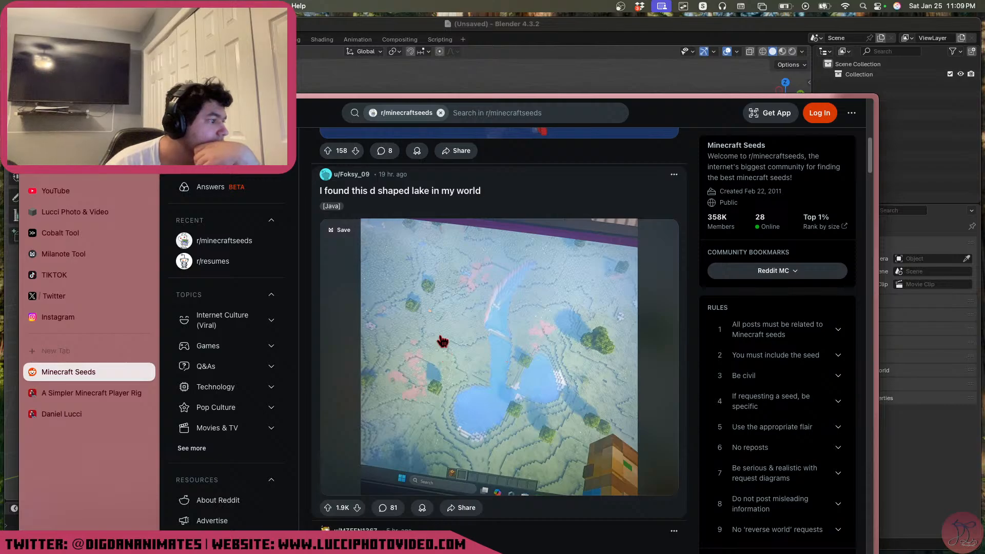
pyautogui.scroll(-5, 442, 341)
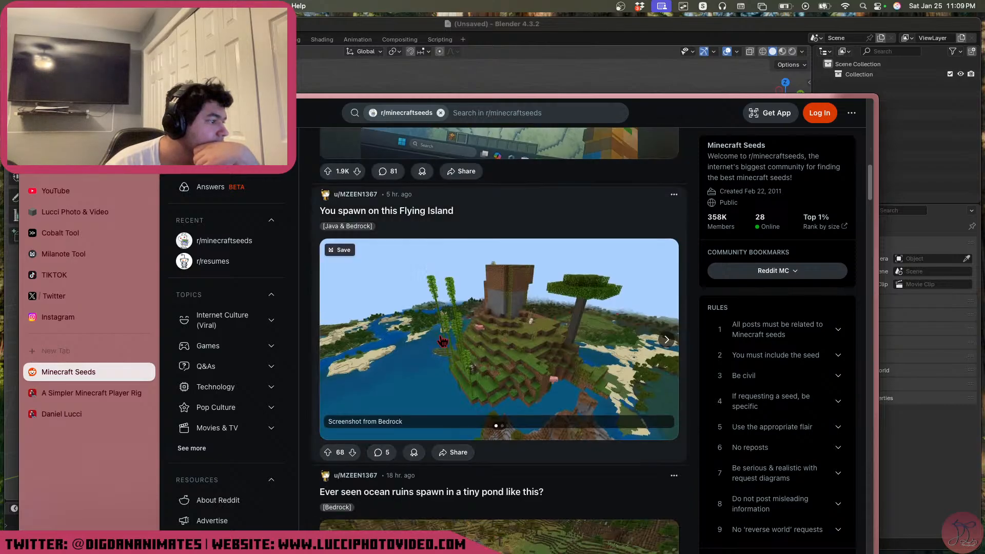
pyautogui.scroll(-5, 442, 341)
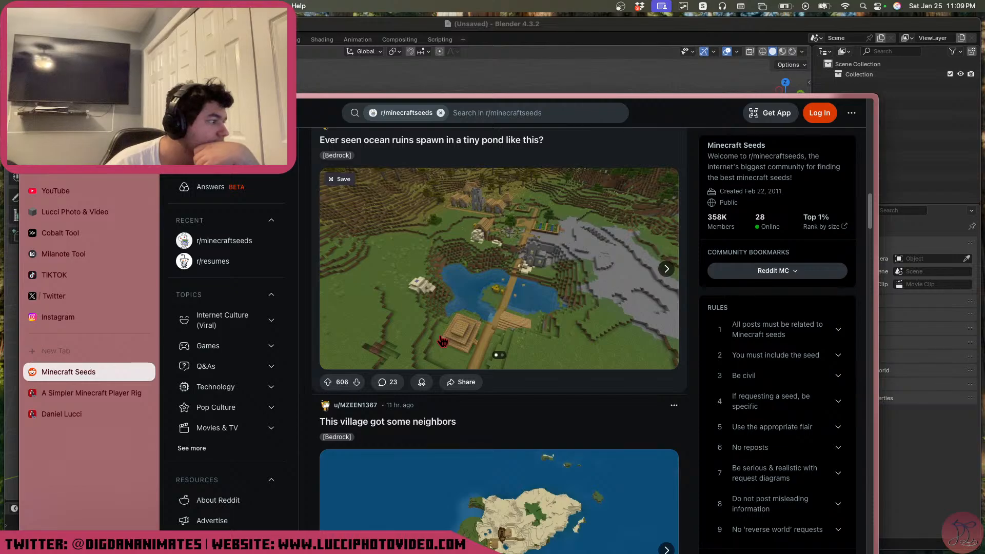
pyautogui.scroll(-5, 442, 341)
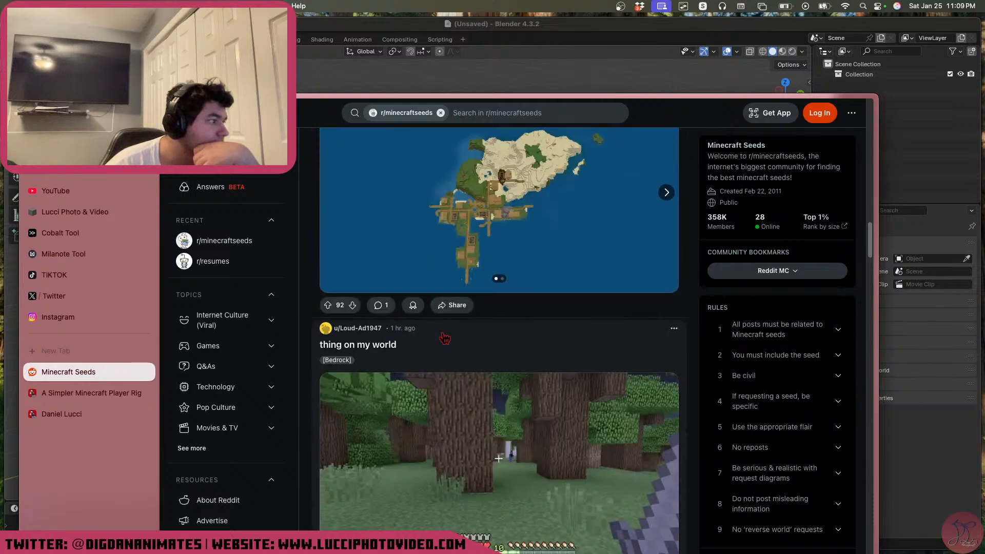
pyautogui.scroll(-5, 445, 339)
pyautogui.scroll(-5, 445, 339)
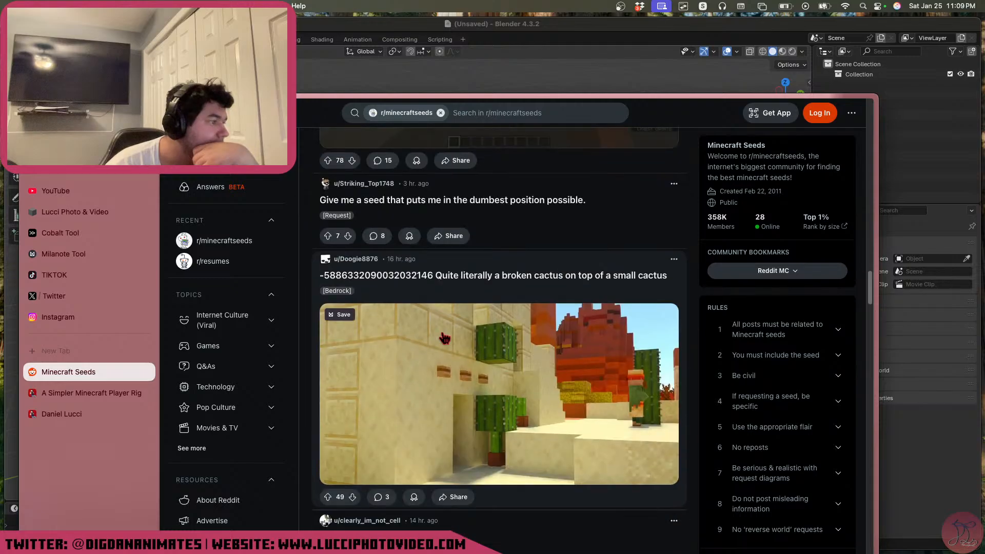
pyautogui.scroll(-10, 445, 337)
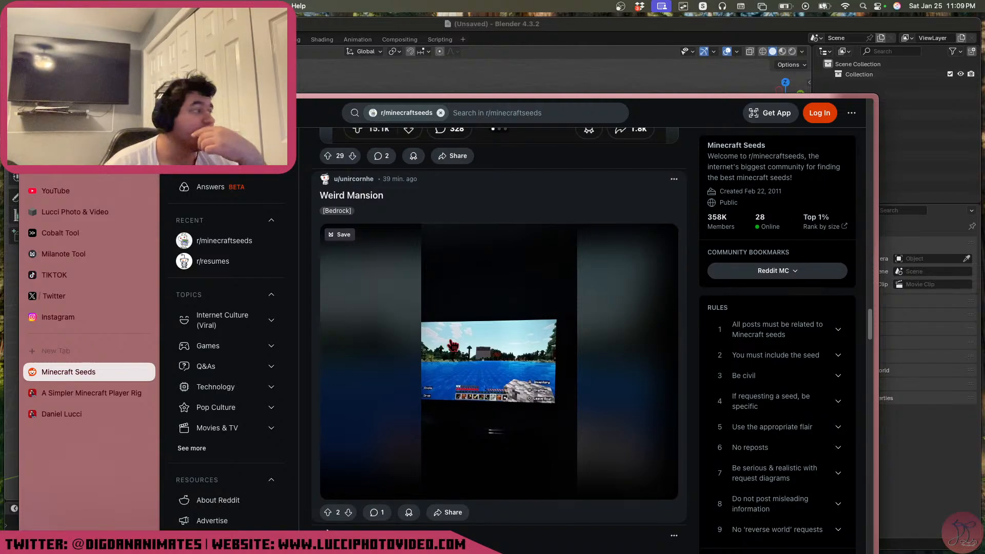
pyautogui.scroll(-4, 458, 324)
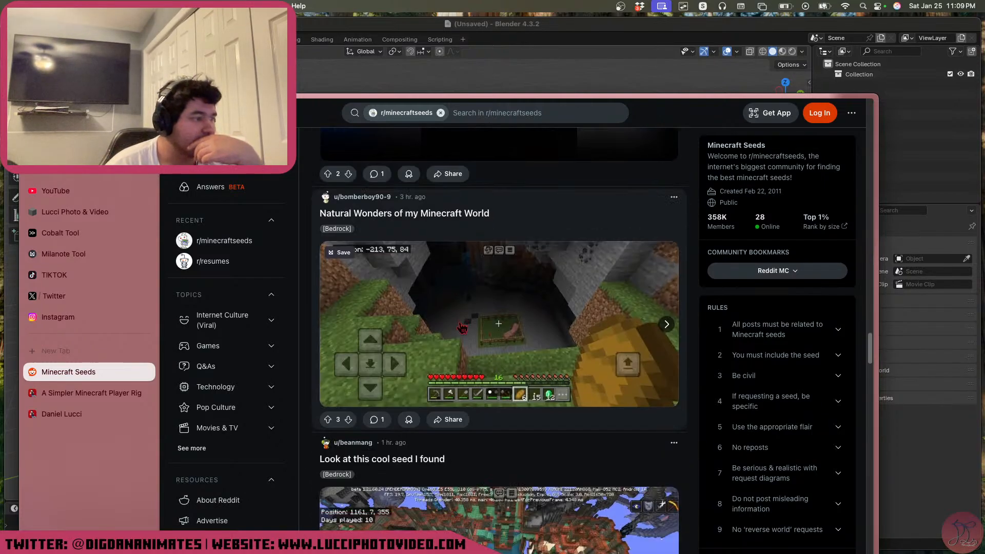
pyautogui.scroll(-6, 462, 328)
pyautogui.scroll(-6, 463, 328)
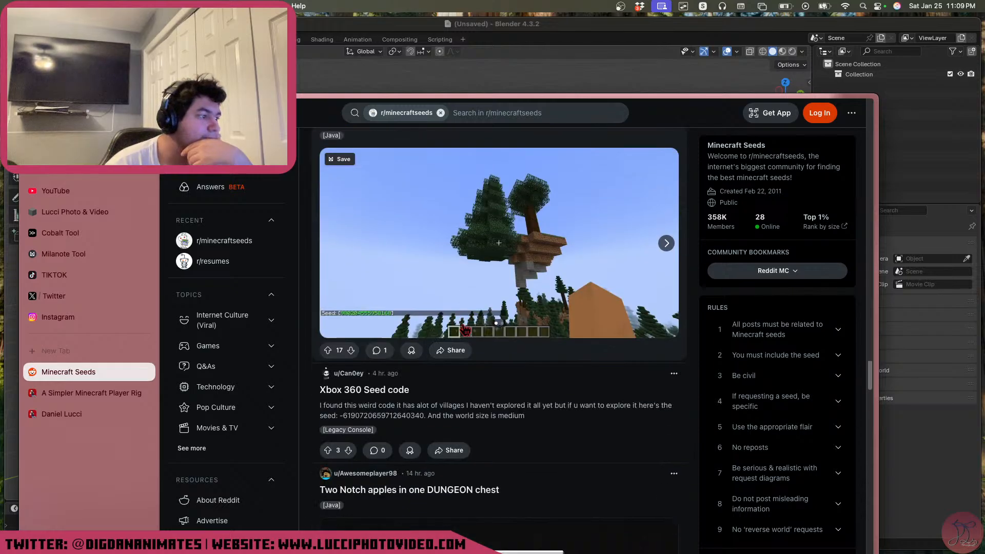
pyautogui.scroll(-3, 469, 336)
pyautogui.scroll(3, 469, 336)
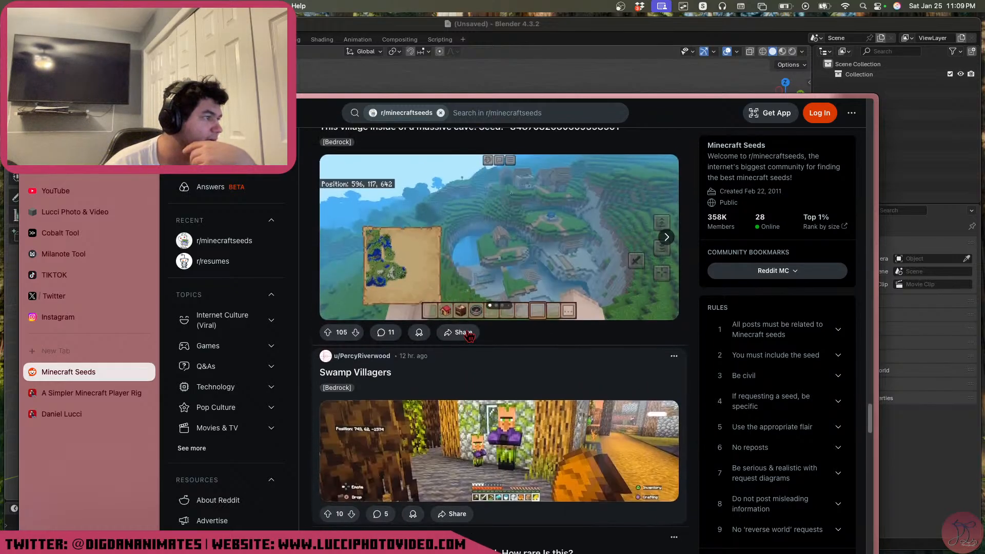
pyautogui.scroll(-6, 467, 336)
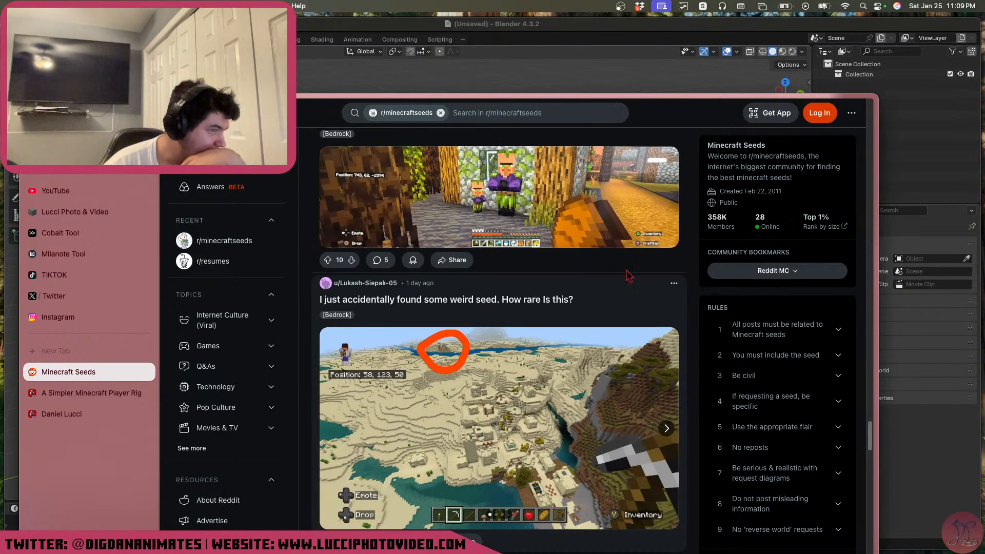
# Return to the beginning of the r/minecraftseeds feed and filter the posts by the Java flair
pyautogui.moveTo(871, 435); pyautogui.dragTo(867, 137)
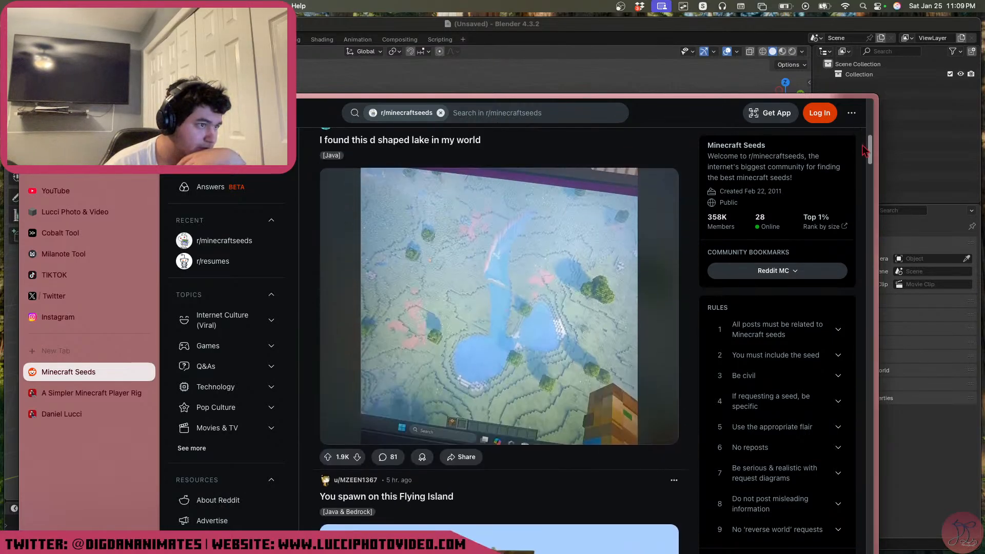
pyautogui.scroll(5, 482, 164)
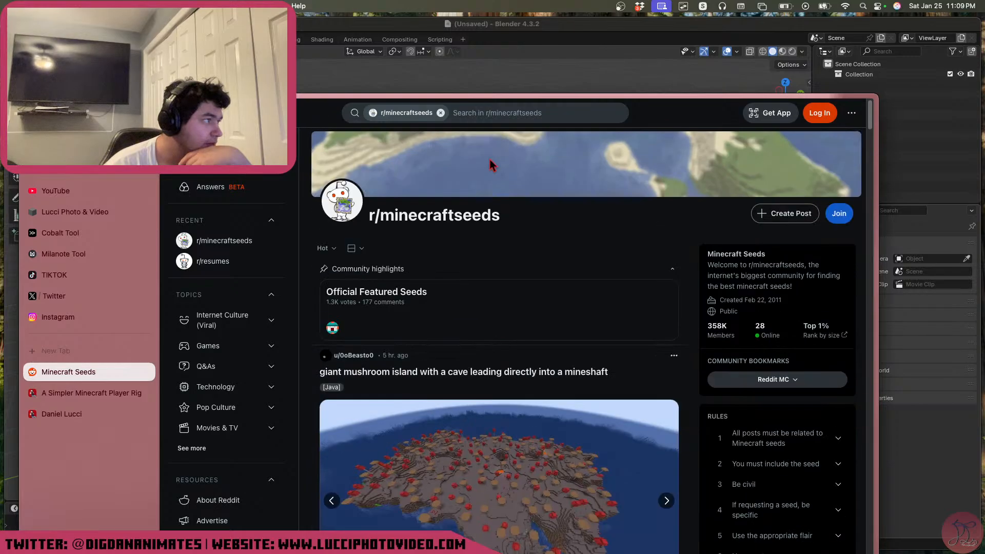
pyautogui.click(334, 388)
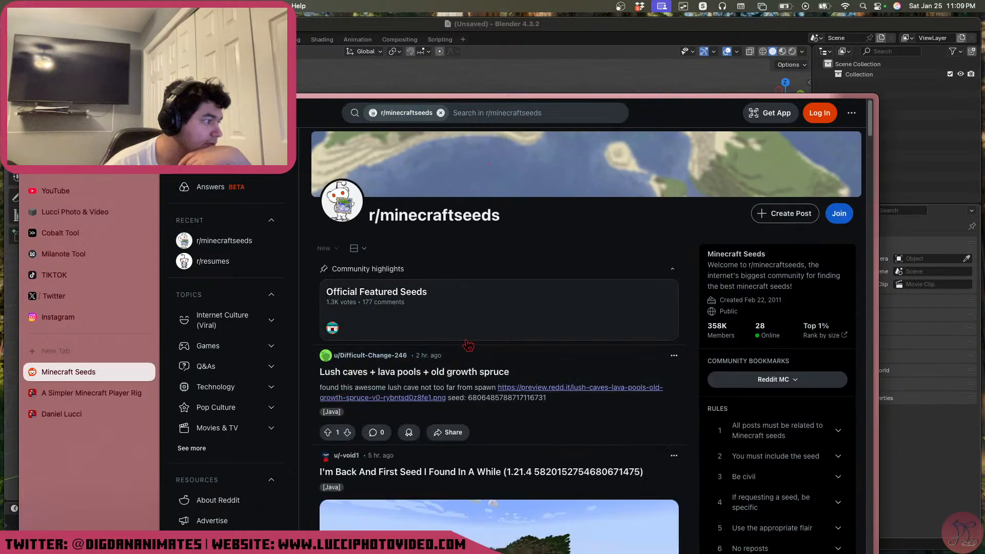
# Examine the Java seed posts, comparing their terrain screenshots, descriptions and biomes to find a suitable environment
pyautogui.scroll(-3, 468, 345)
pyautogui.scroll(1, 472, 341)
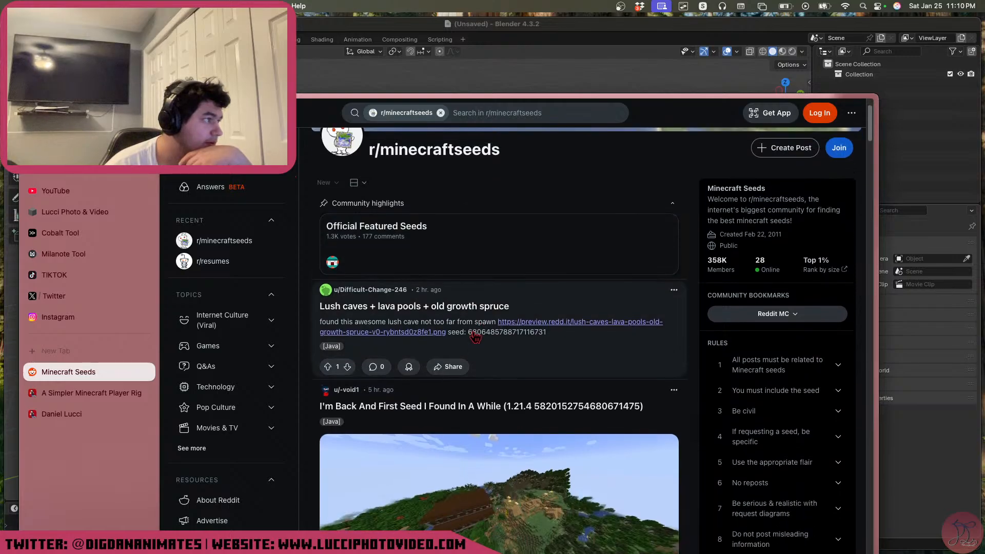
pyautogui.scroll(2, 476, 336)
pyautogui.scroll(-15, 477, 332)
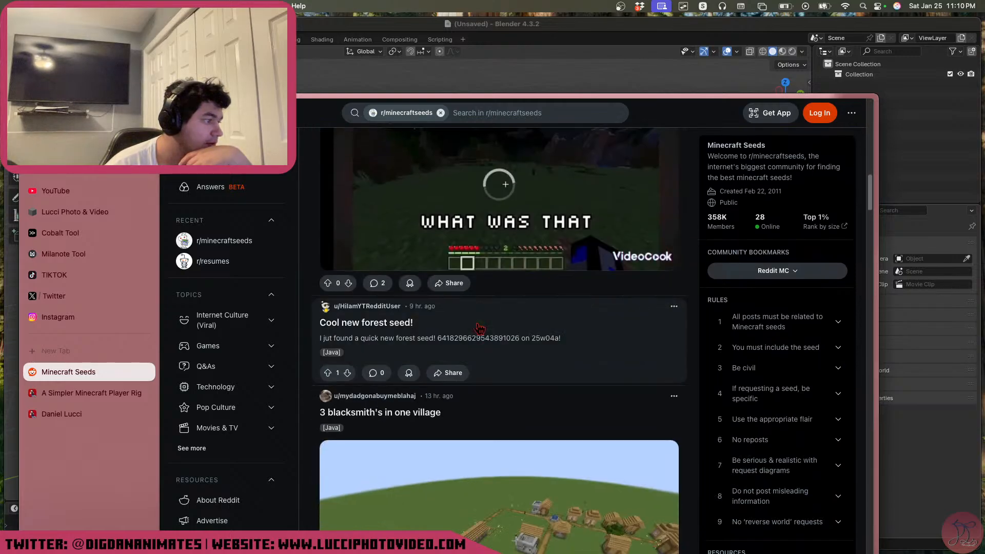
pyautogui.scroll(8, 480, 328)
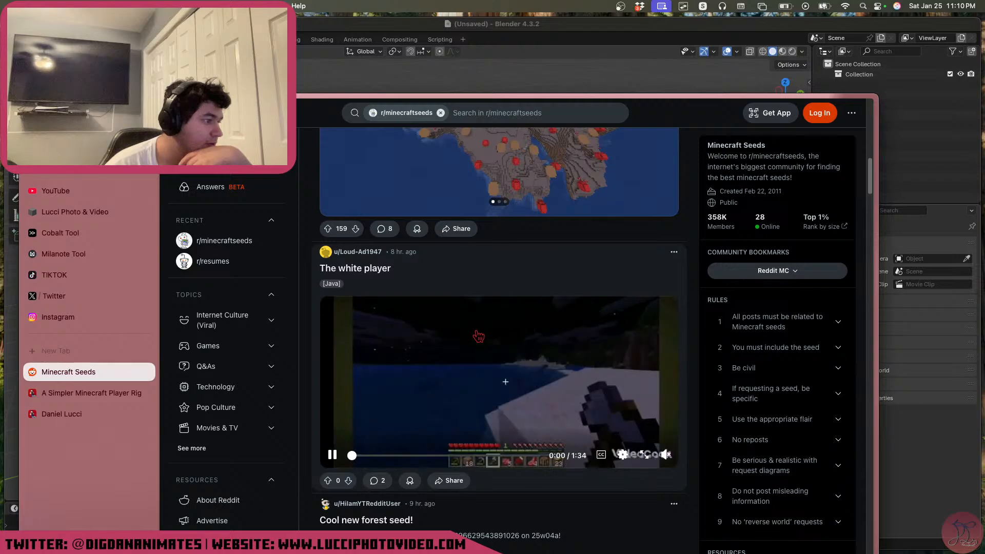
pyautogui.scroll(-15, 475, 339)
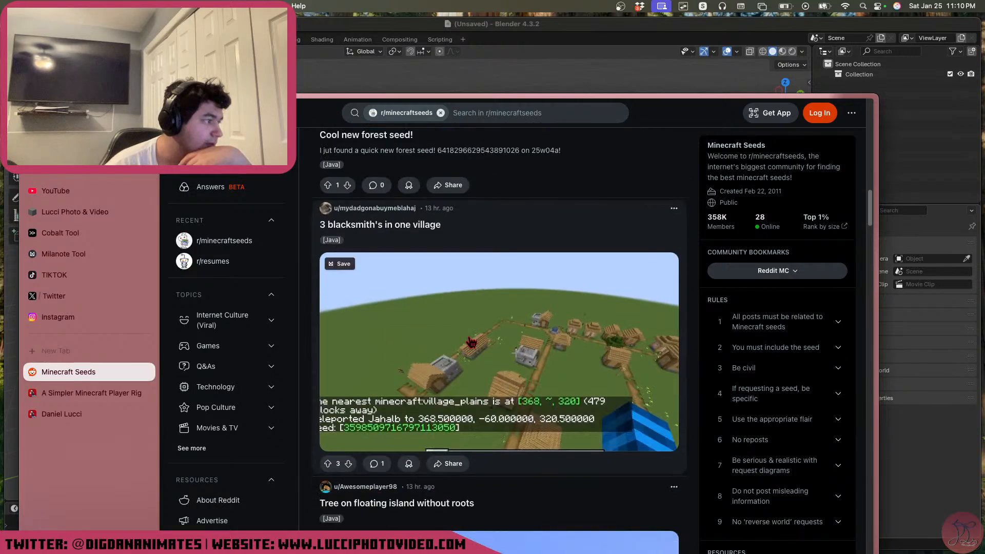
pyautogui.scroll(-20, 472, 343)
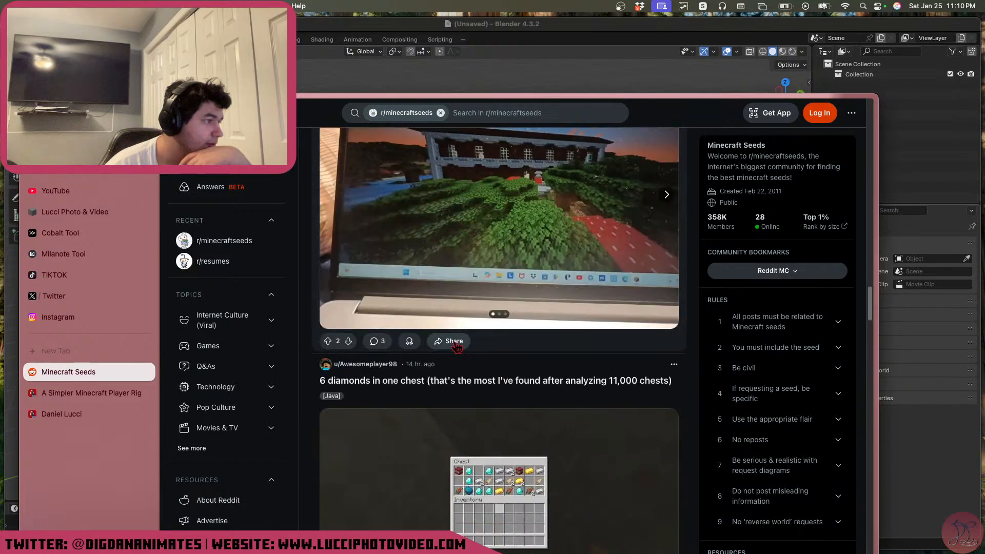
pyautogui.scroll(-20, 456, 347)
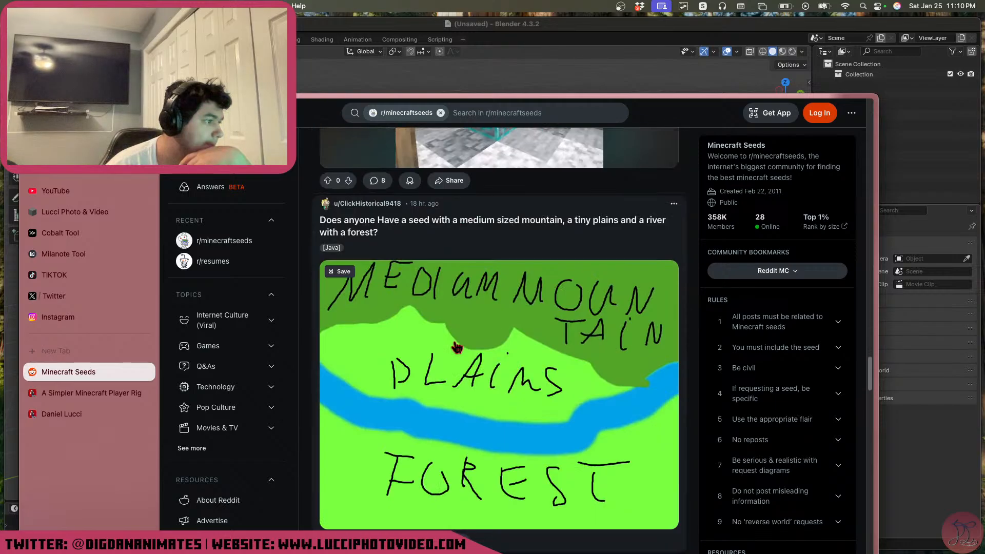
pyautogui.scroll(-20, 457, 348)
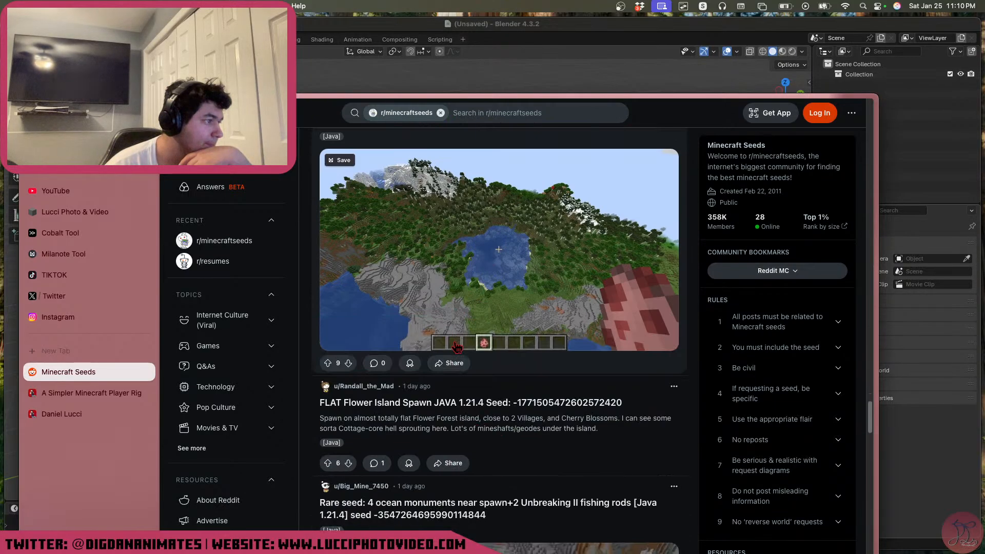
pyautogui.scroll(3, 457, 347)
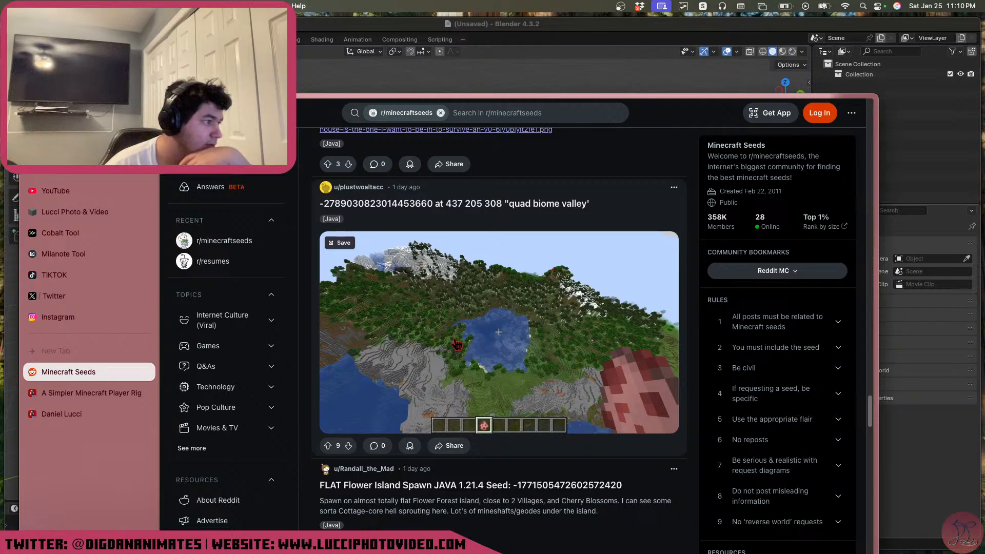
pyautogui.scroll(-4, 457, 345)
pyautogui.scroll(-5, 456, 337)
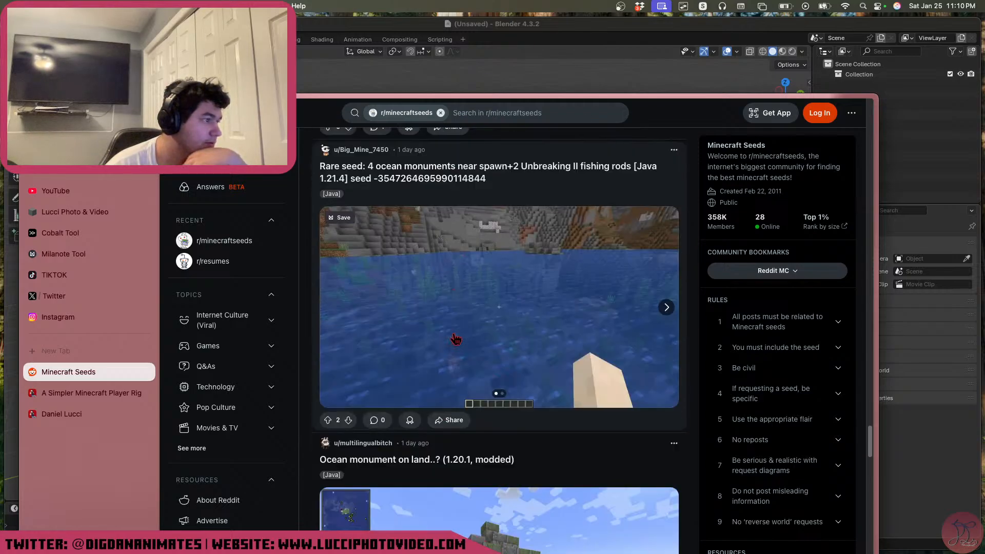
pyautogui.scroll(3, 456, 340)
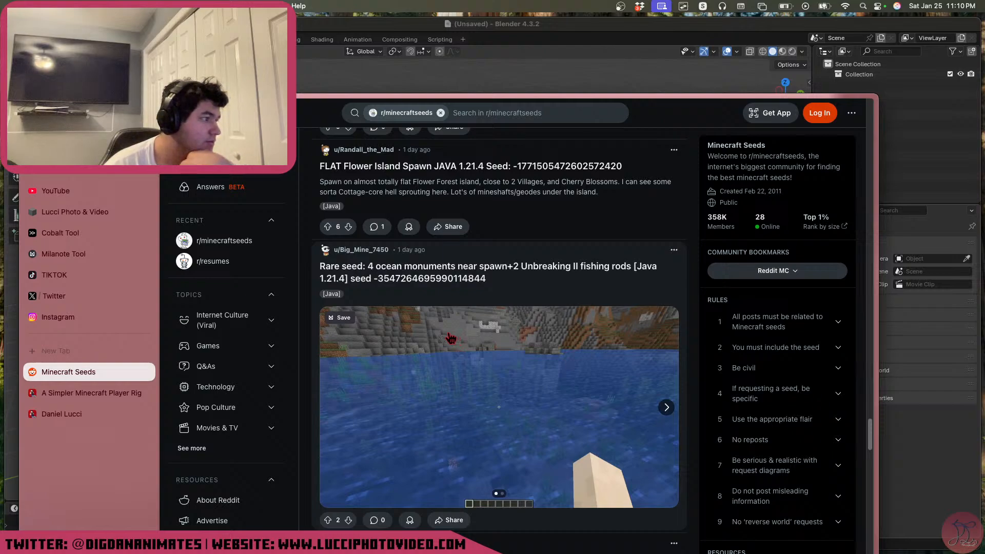
pyautogui.scroll(-12, 451, 338)
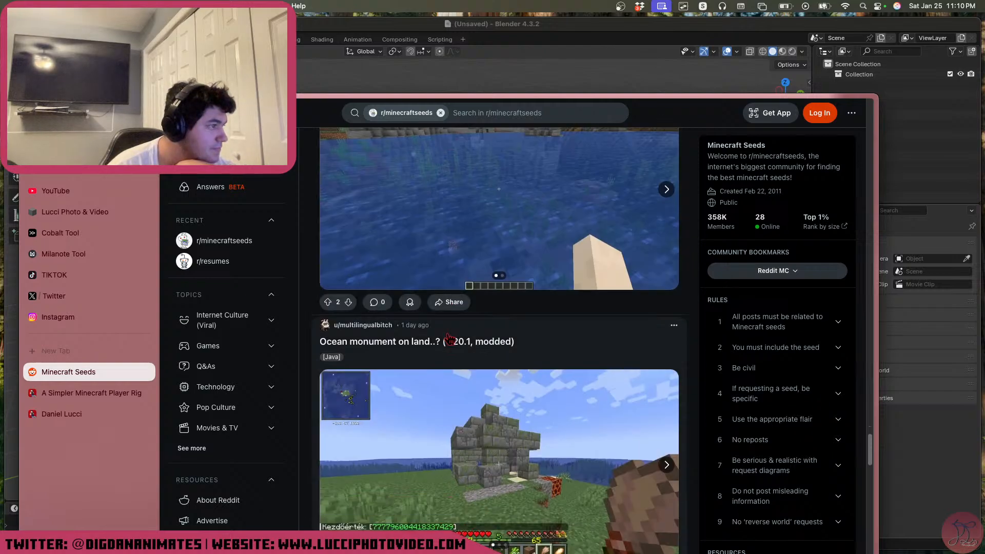
pyautogui.scroll(-13, 450, 338)
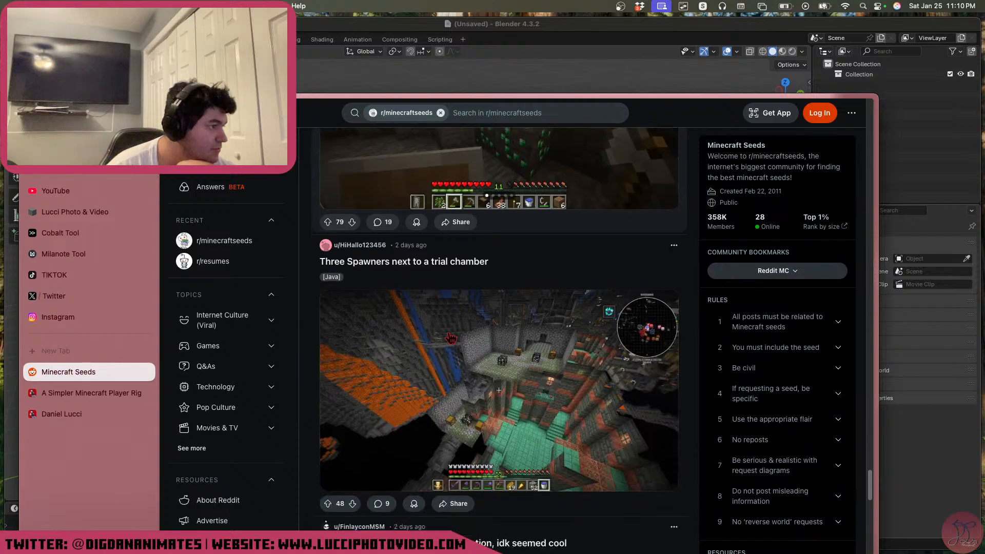
pyautogui.scroll(-15, 450, 339)
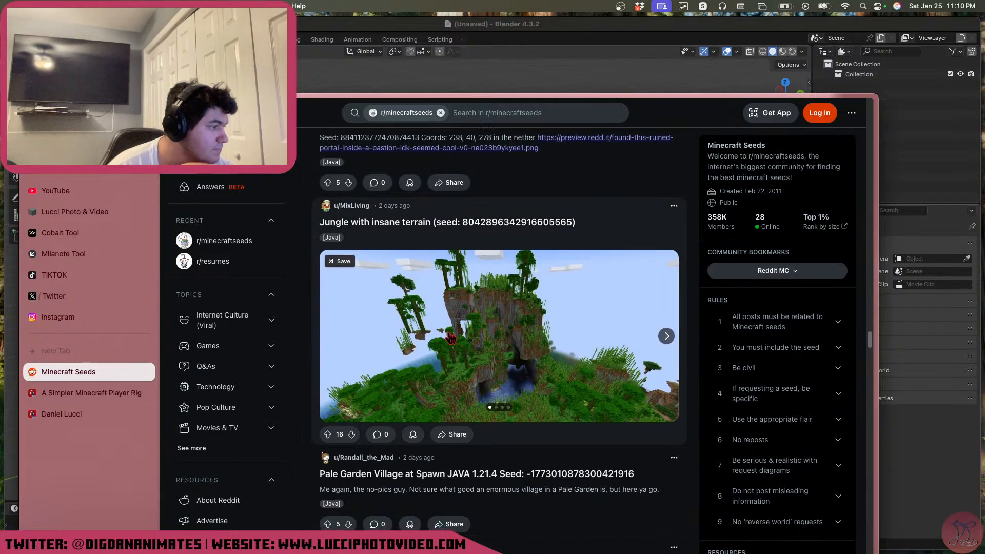
pyautogui.scroll(-15, 450, 332)
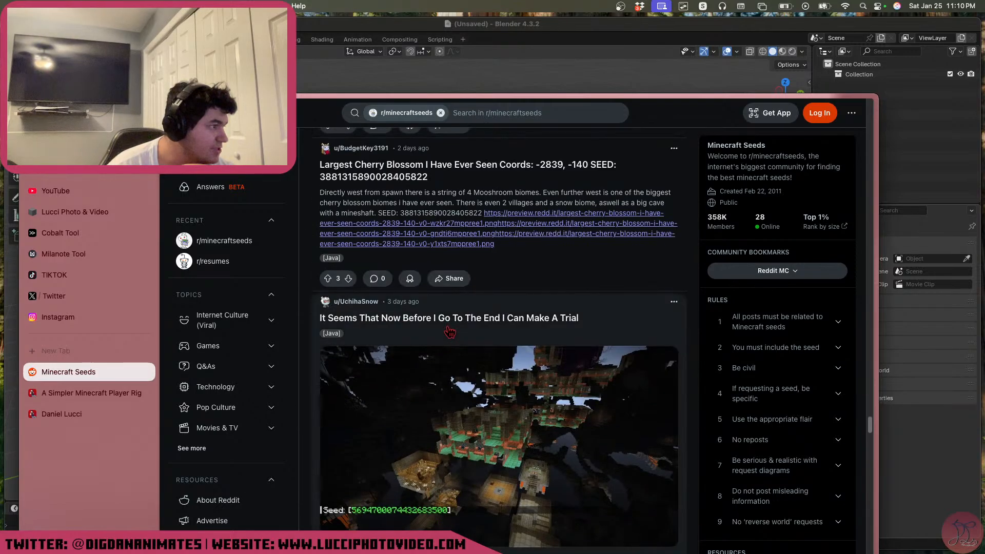
pyautogui.scroll(1, 451, 328)
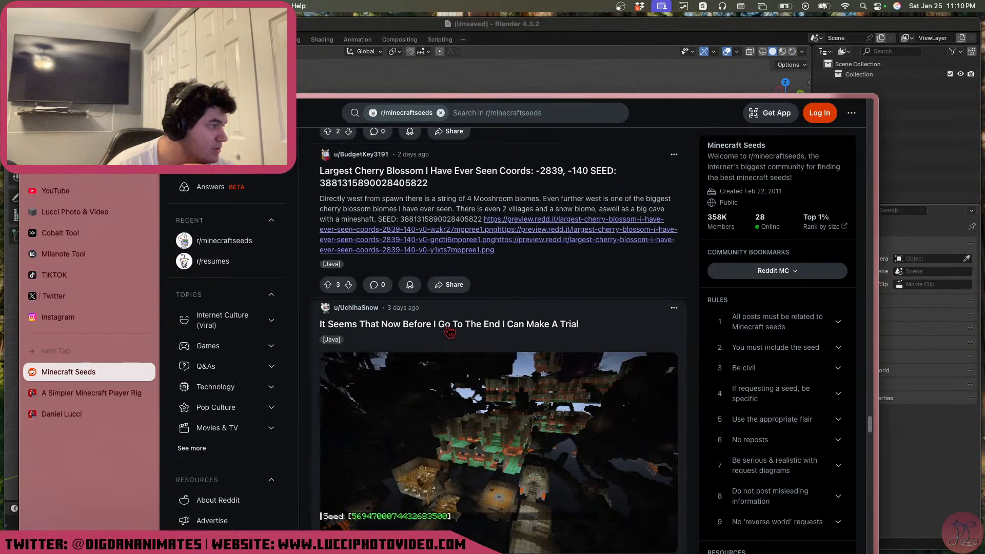
# Open the "Largest Cherry Blossom I Have Ever Seen" post and review its description and terrain screenshots
pyautogui.click(523, 271)
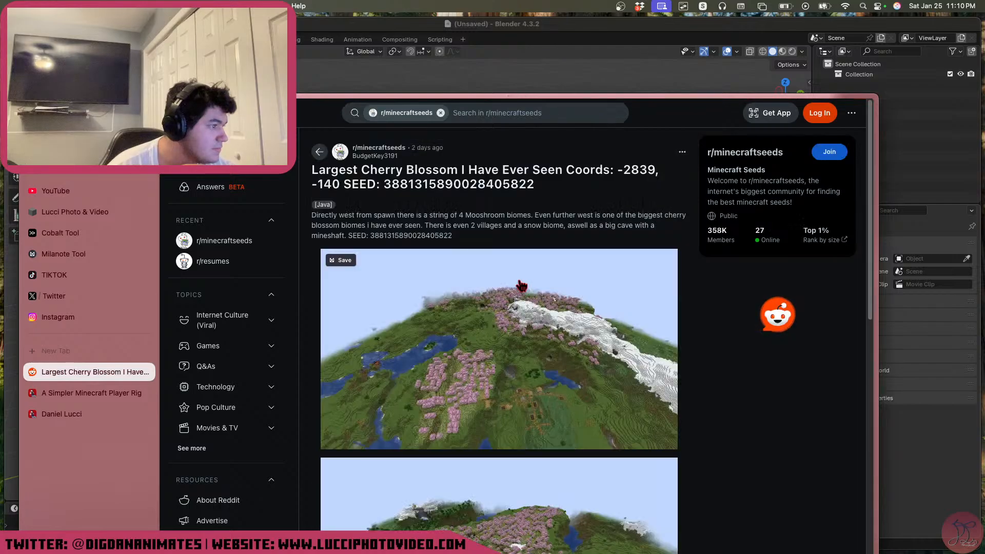
pyautogui.scroll(-5, 518, 293)
pyautogui.scroll(-6, 518, 297)
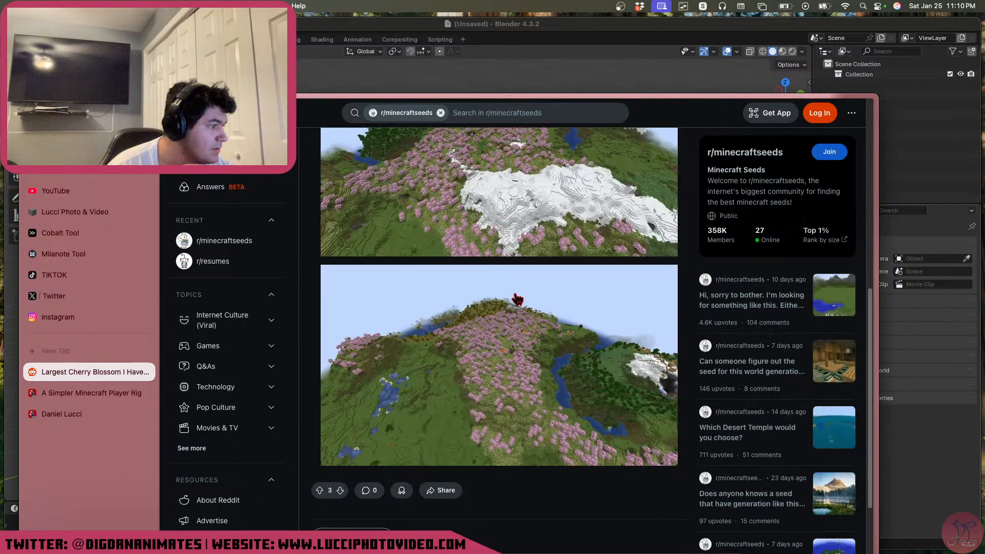
pyautogui.scroll(5, 518, 300)
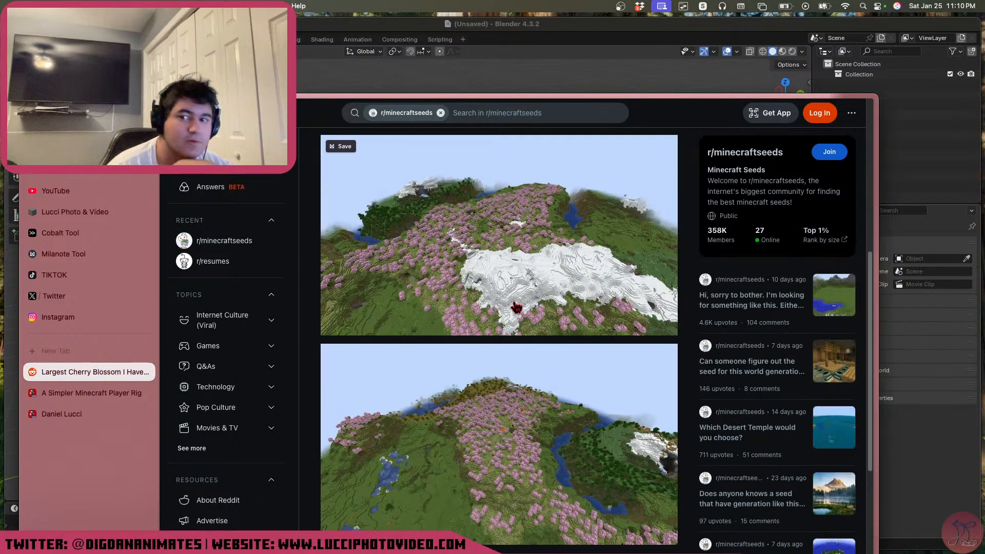
pyautogui.scroll(6, 515, 311)
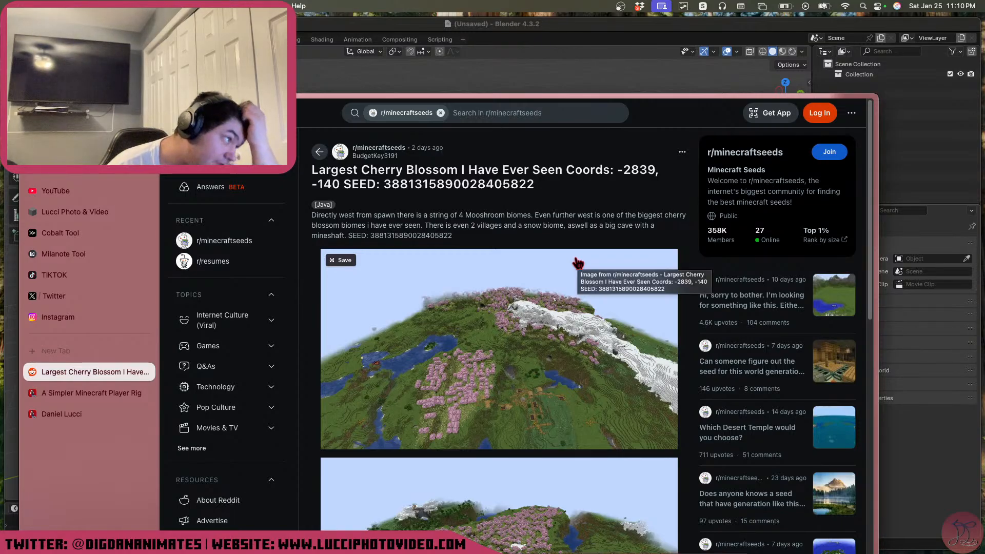
pyautogui.scroll(-5, 491, 264)
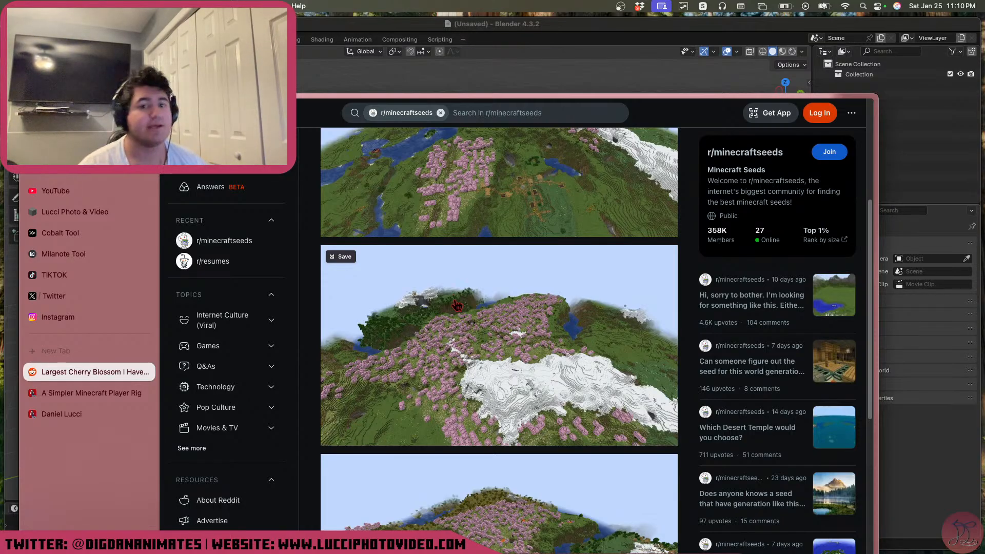
pyautogui.scroll(5, 441, 315)
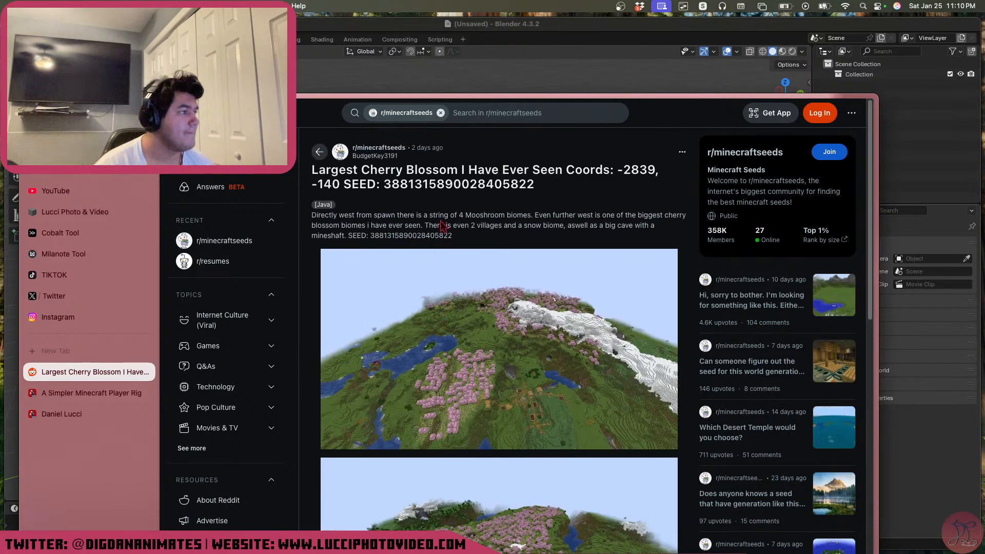
pyautogui.doubleClick(371, 239)
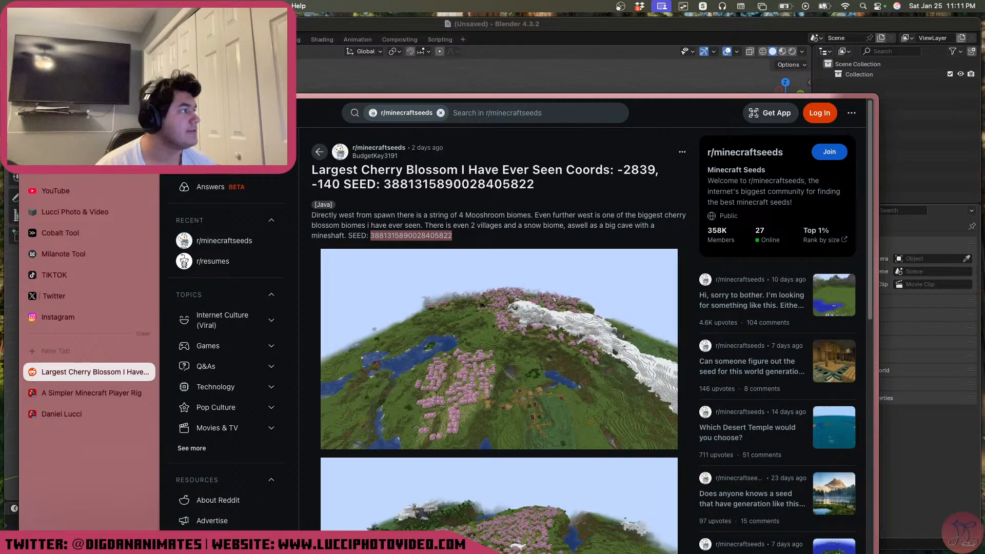
# Switch from the browser and Blender to the Minecraft Launcher and start the latest Java Edition release, 1.21.4
pyautogui.click(39, 105)
pyautogui.click(22, 24)
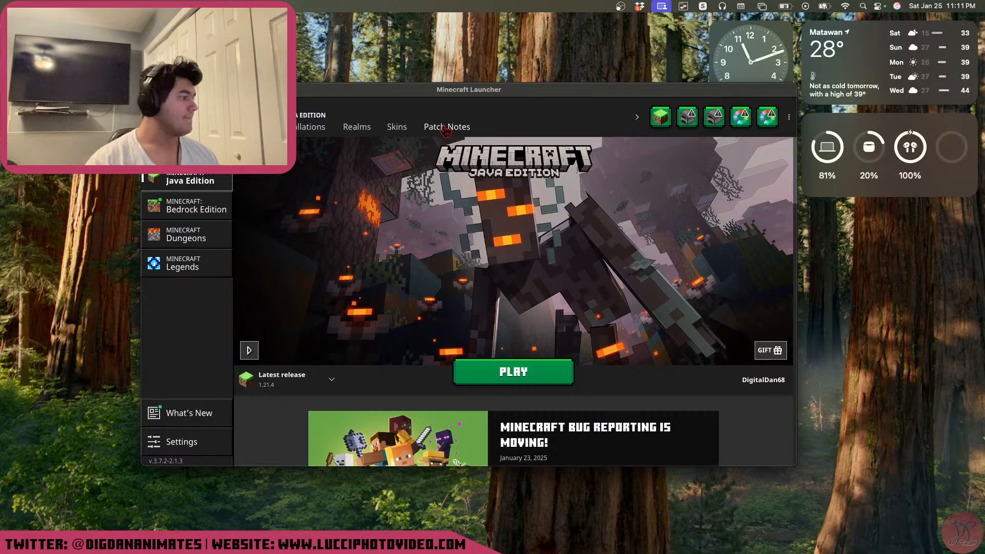
pyautogui.click(302, 381)
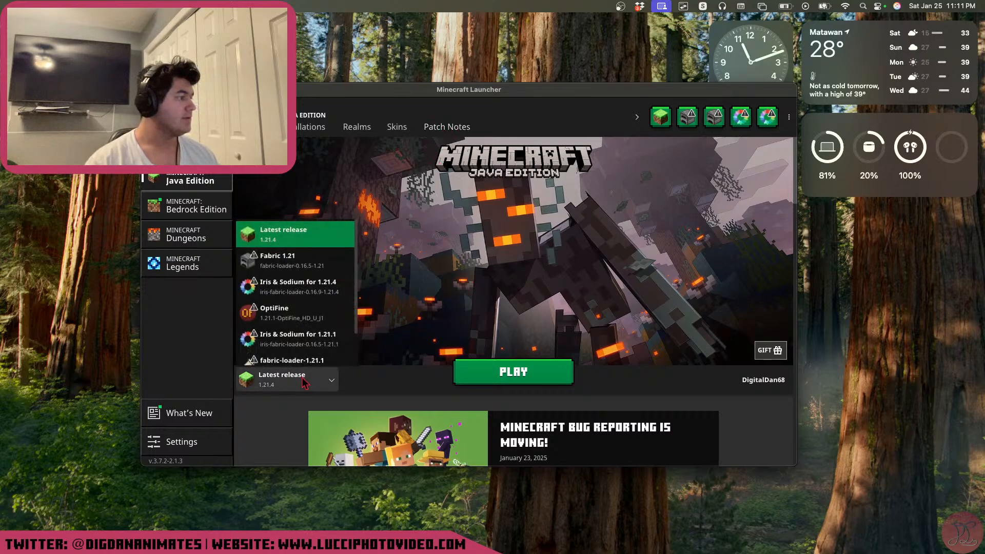
pyautogui.click(305, 382)
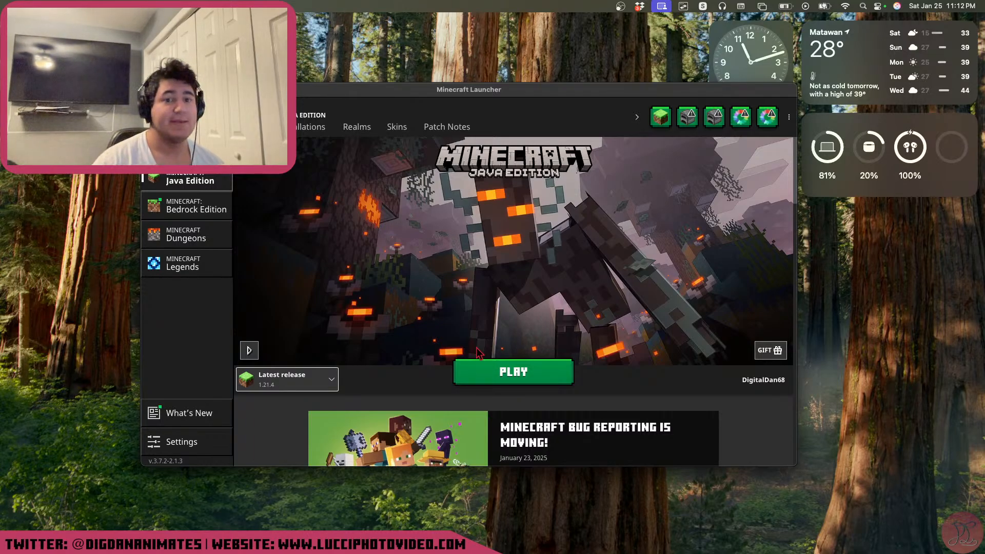
pyautogui.click(514, 379)
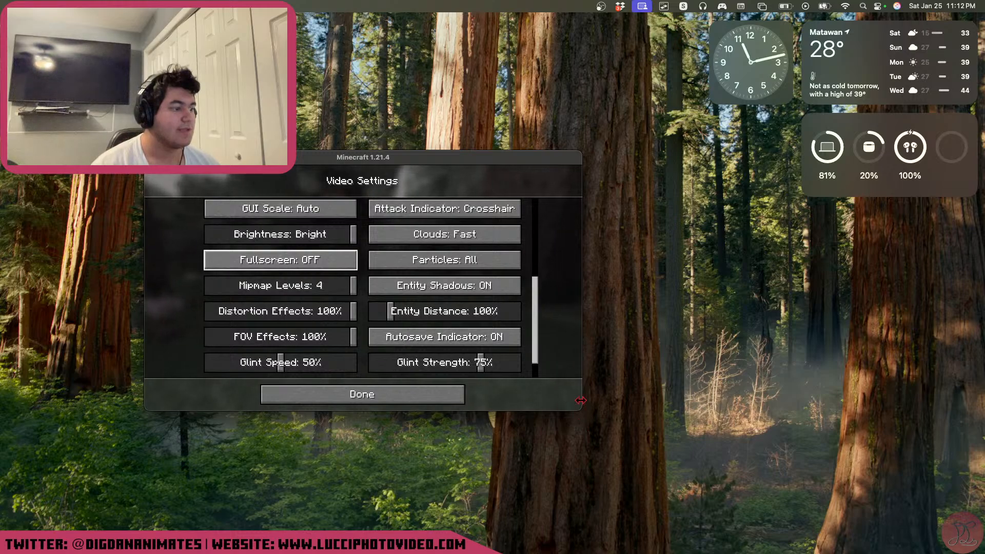
# Enlarge the Minecraft window and leave the video settings for the singleplayer world list
pyautogui.moveTo(582, 411); pyautogui.dragTo(794, 474)
pyautogui.click(516, 459)
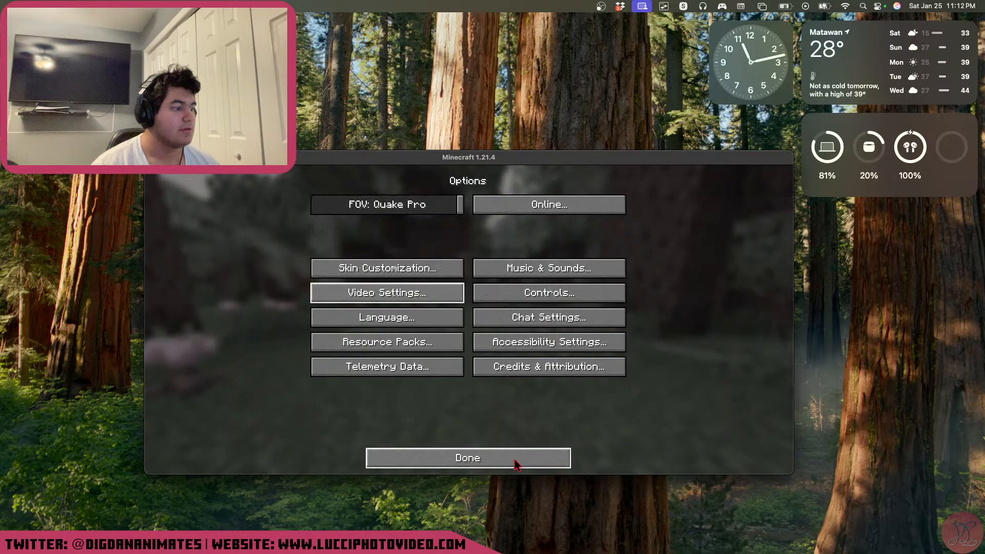
pyautogui.click(516, 459)
pyautogui.click(515, 299)
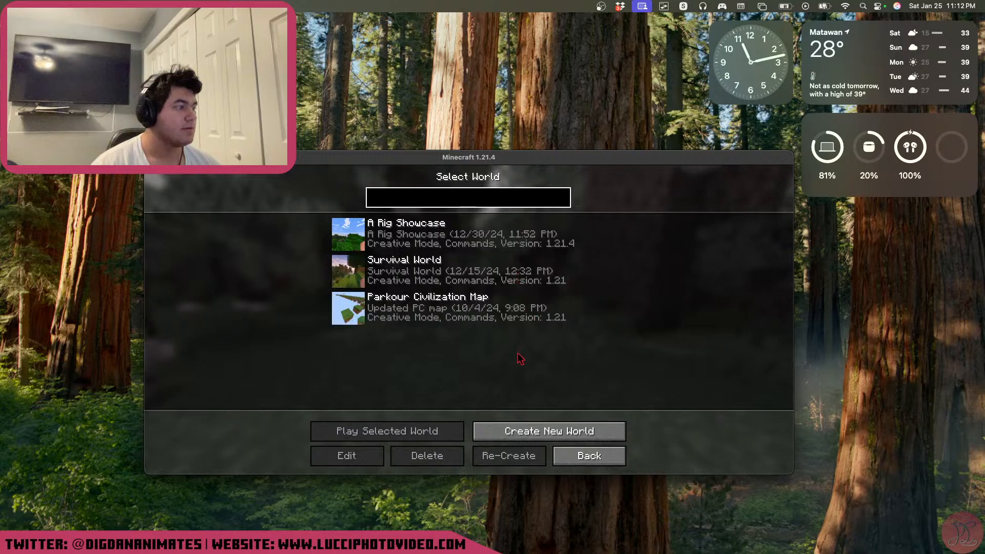
pyautogui.click(544, 433)
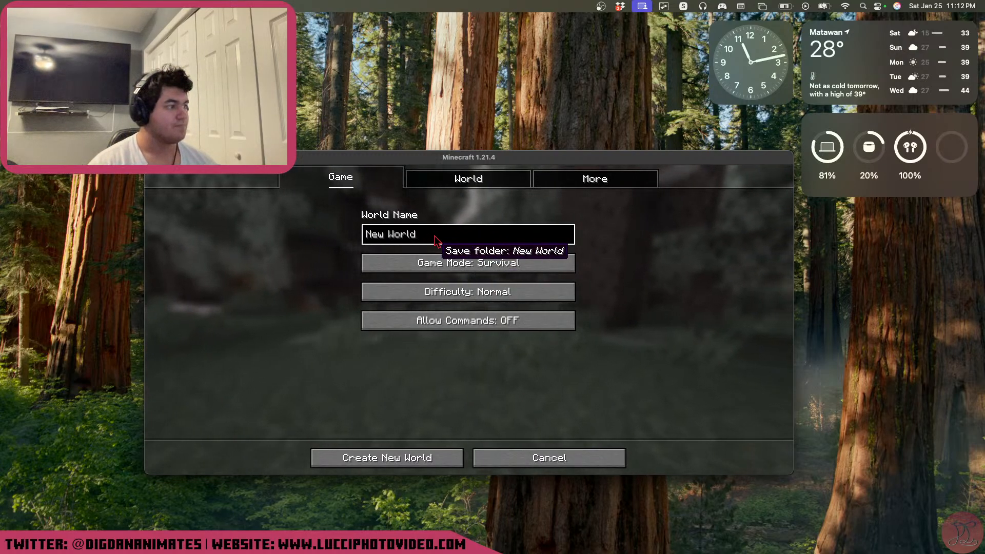
pyautogui.press('super+a')
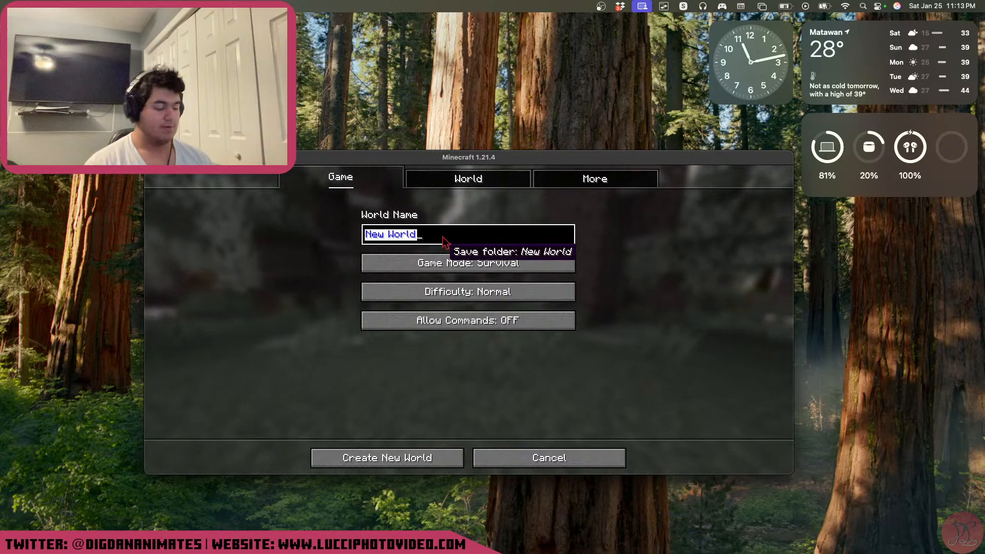
pyautogui.write('Rende')
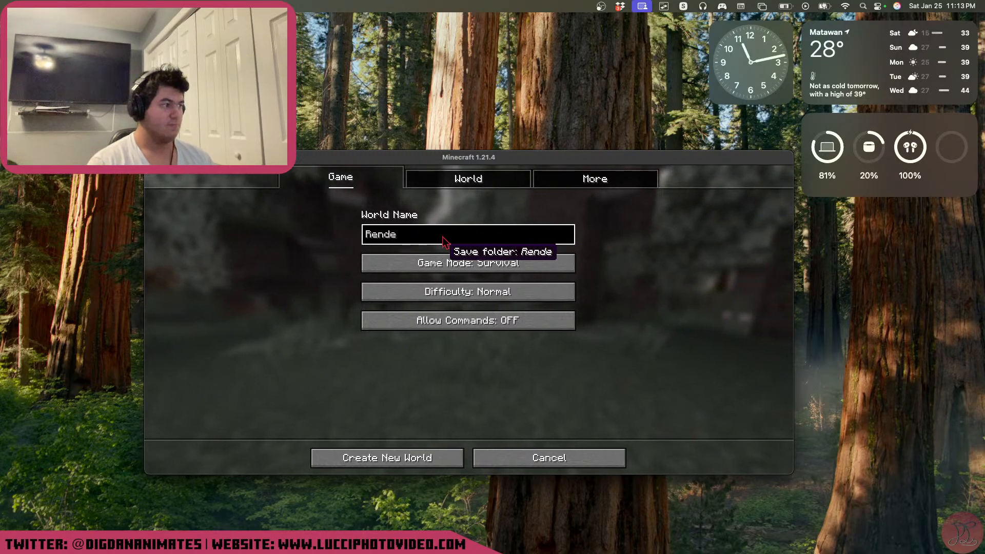
pyautogui.write('r Stream')
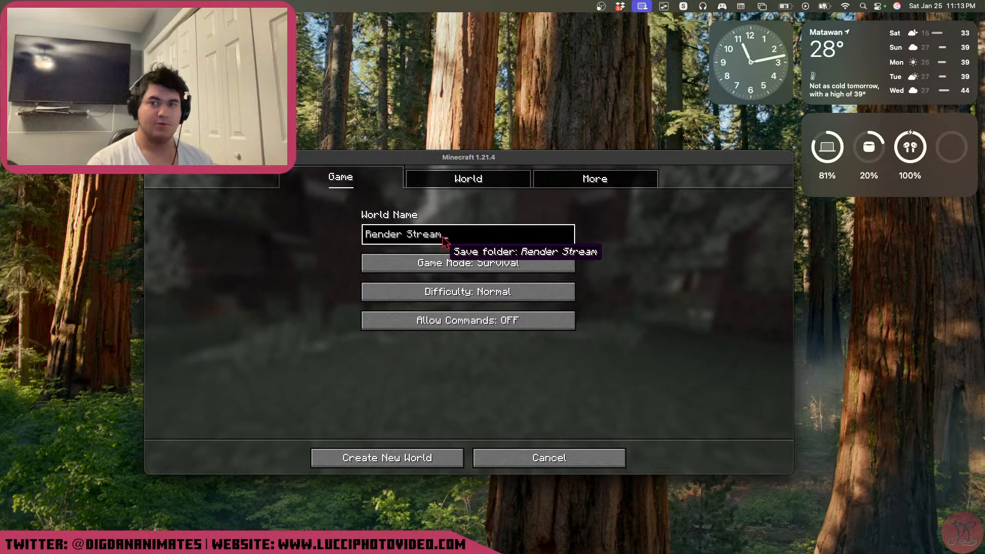
pyautogui.click(500, 180)
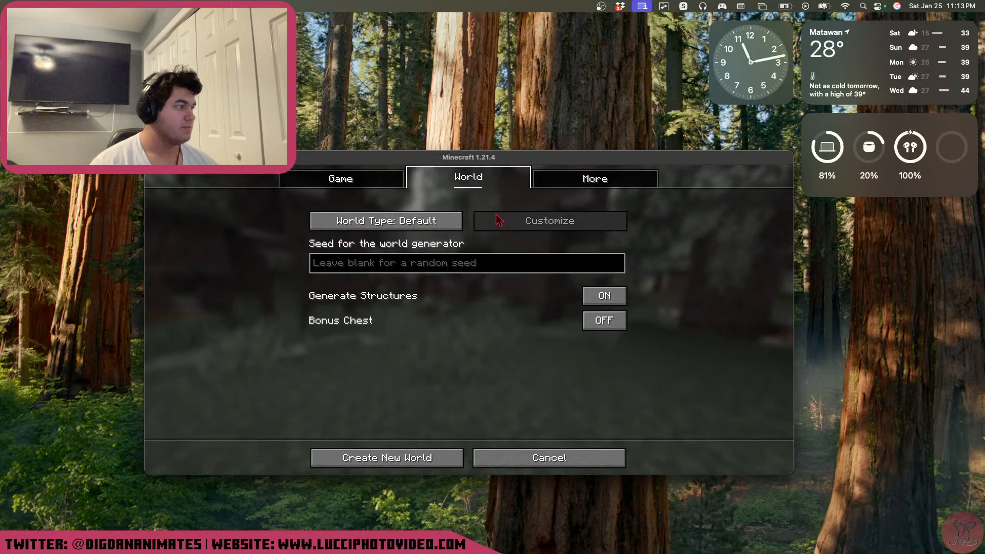
pyautogui.click(500, 264)
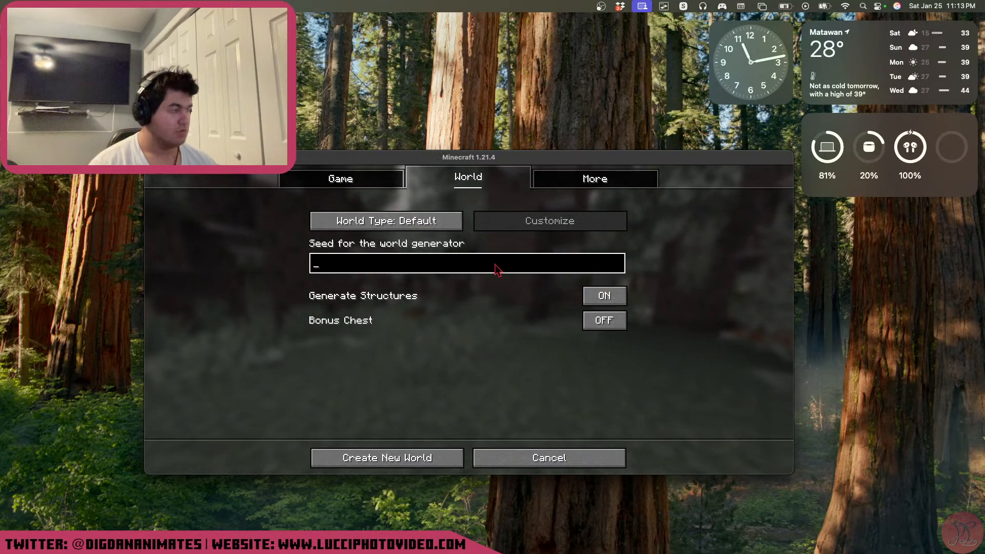
pyautogui.press('super+v')
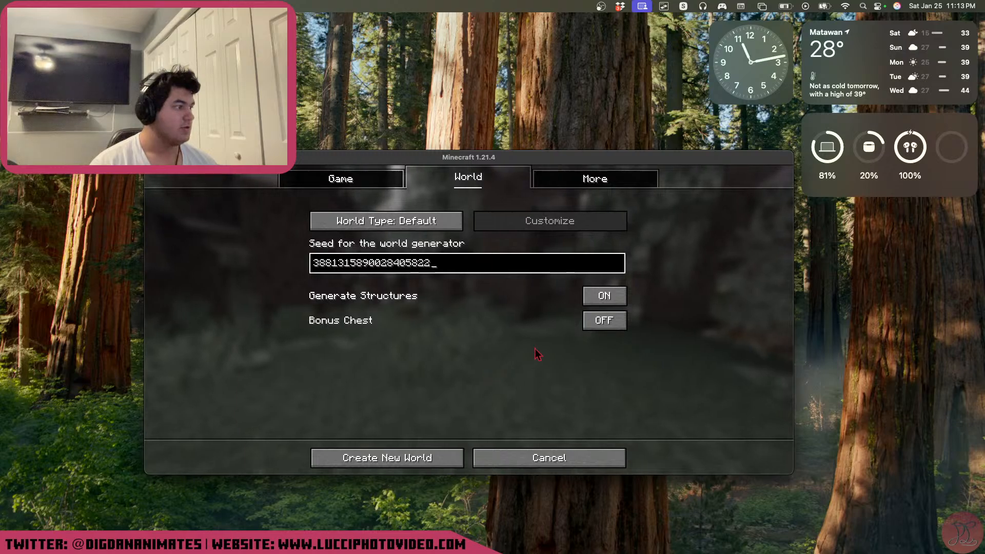
# Set the new world's game mode to Creative and create the world
pyautogui.click(590, 180)
pyautogui.click(336, 189)
pyautogui.click(524, 263)
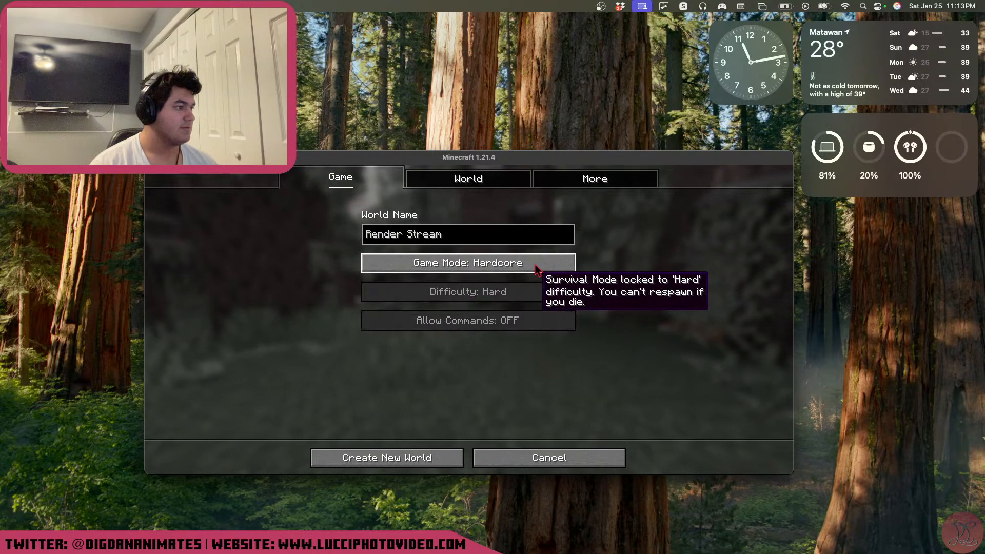
pyautogui.click(518, 263)
pyautogui.click(438, 458)
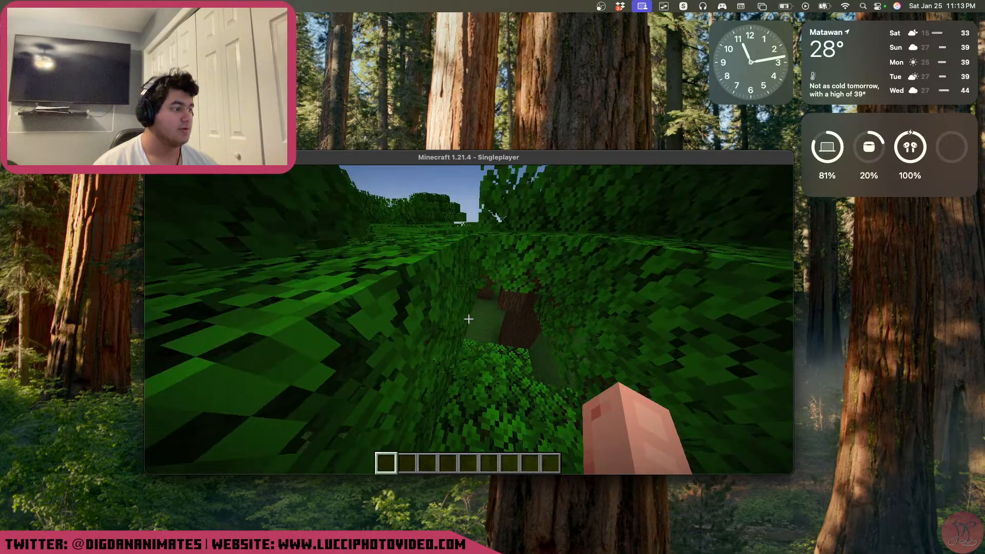
# Fly over the spawn area and examine its forest, coastline and rivers for the cherry blossom biome
pyautogui.press('space')
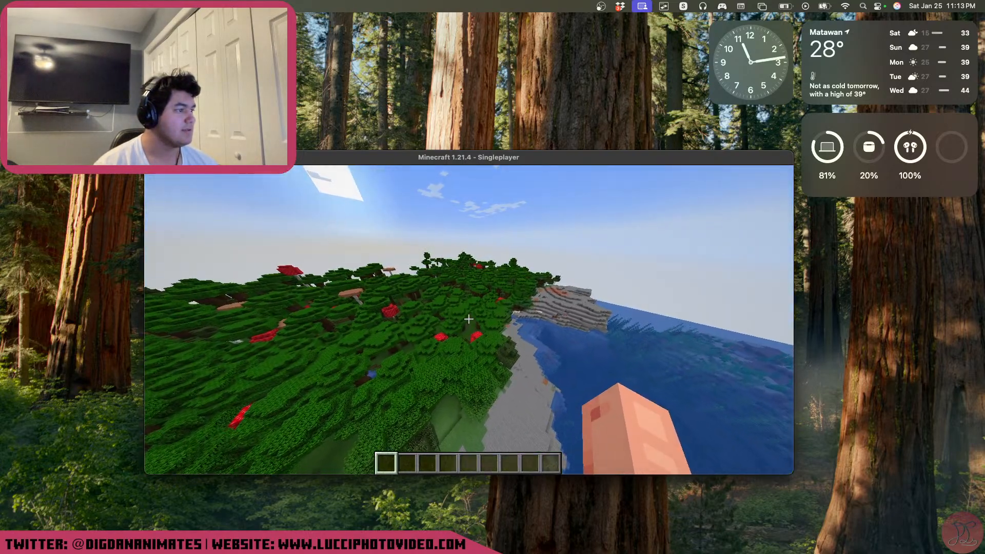
pyautogui.press('w')
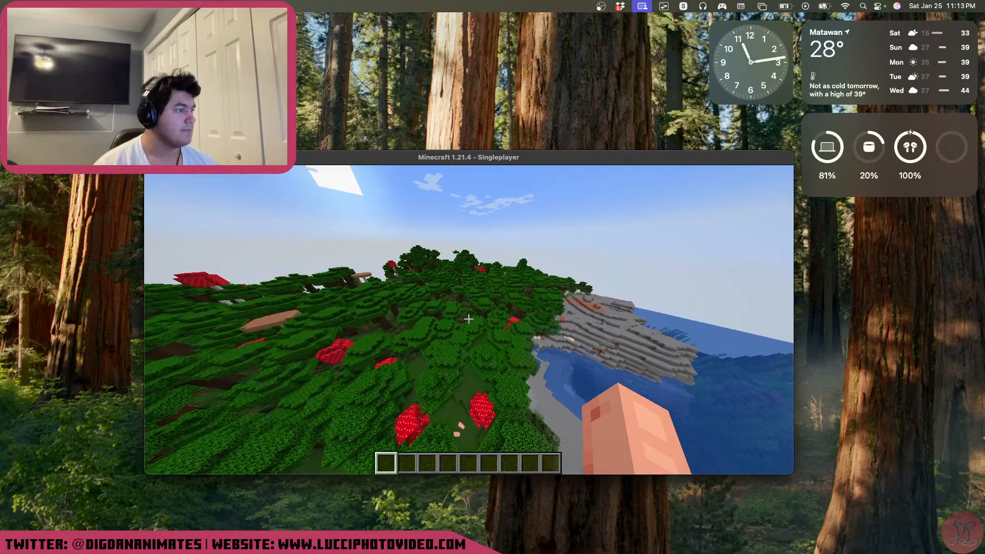
pyautogui.press('w')
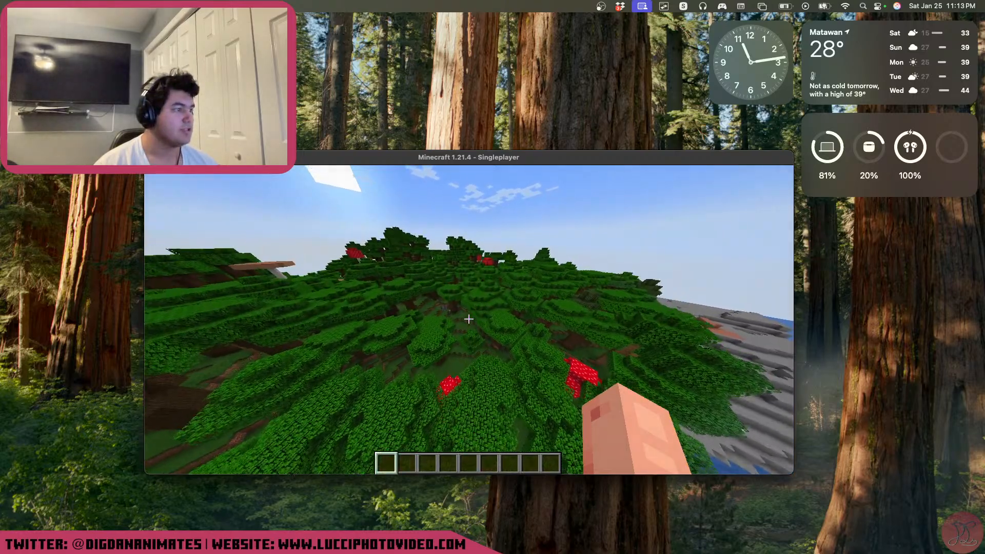
pyautogui.press('w')
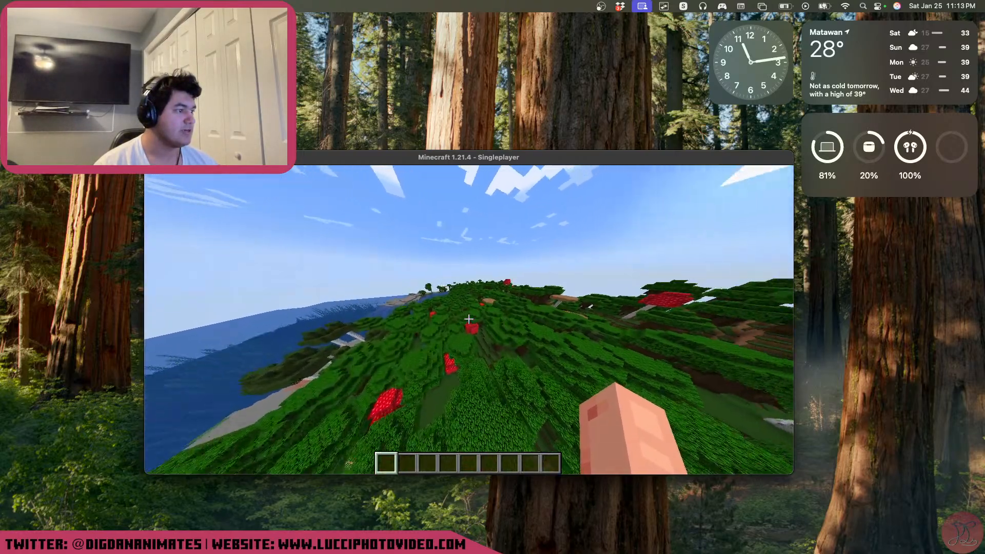
pyautogui.press('w')
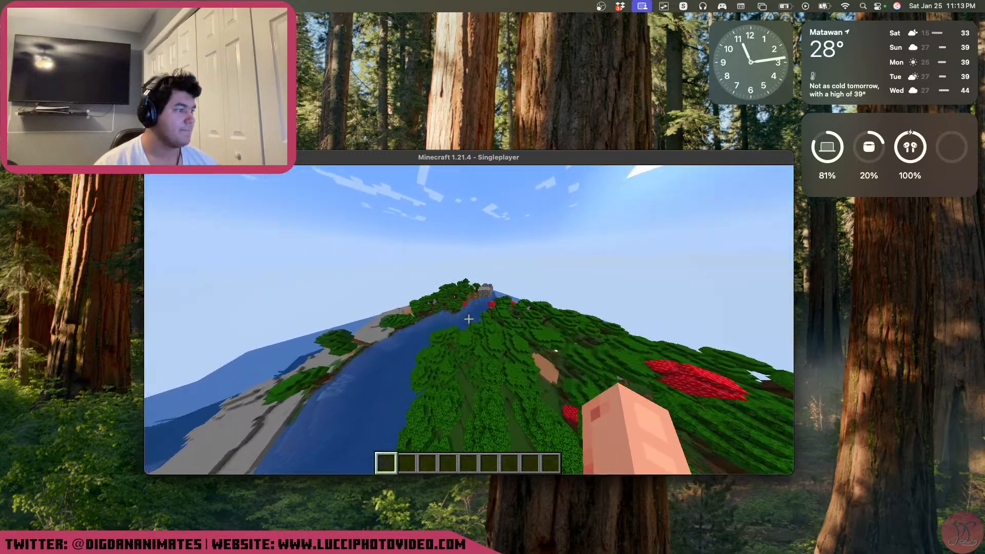
pyautogui.press('w')
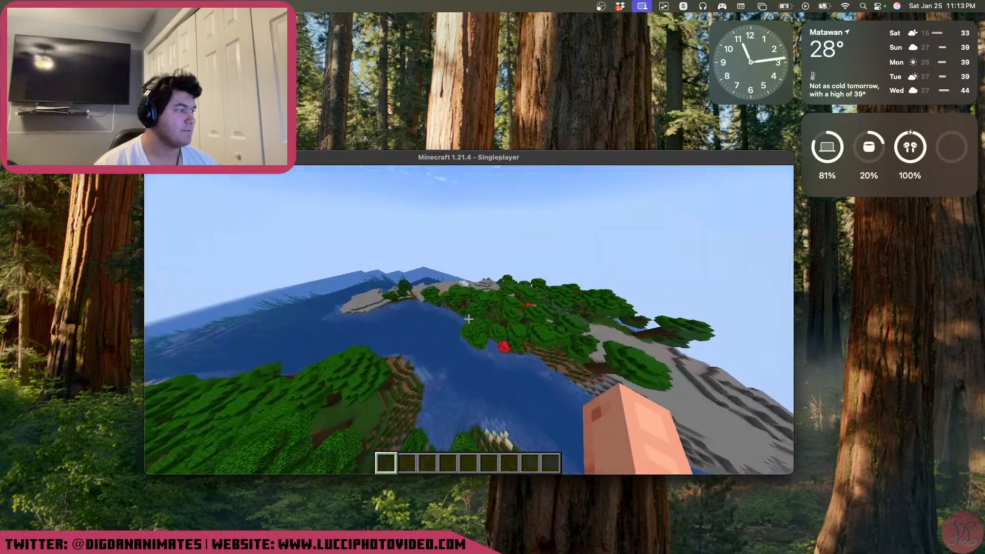
pyautogui.press('w')
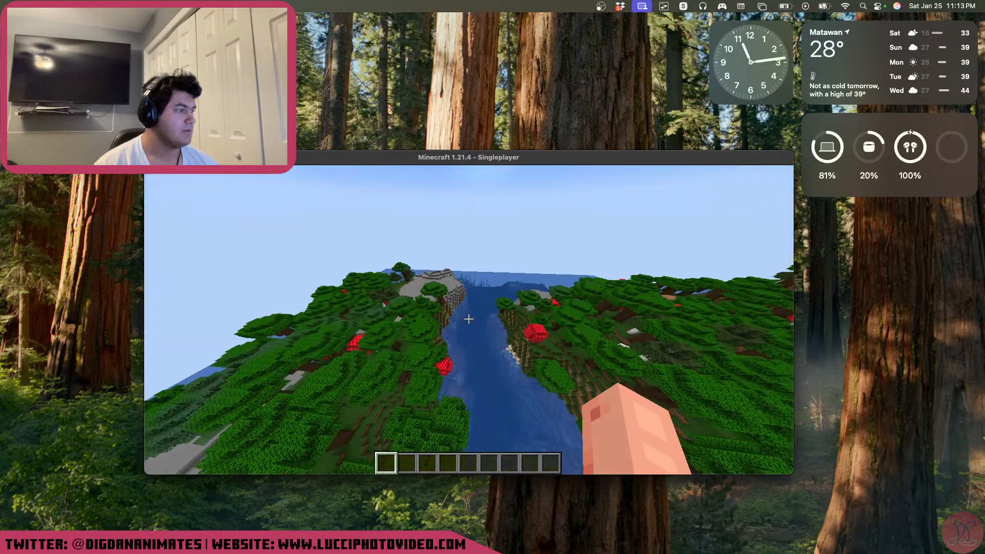
pyautogui.press('w')
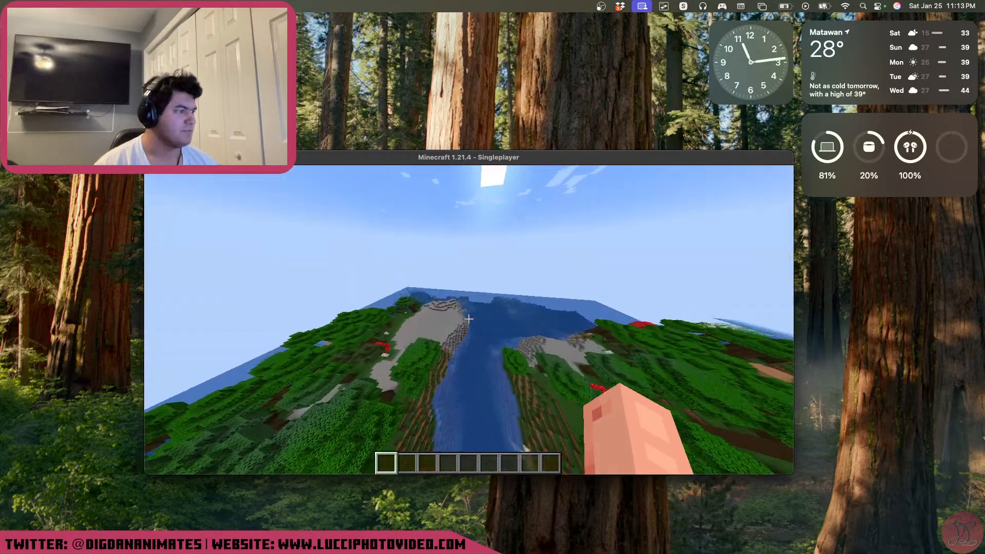
pyautogui.press('w')
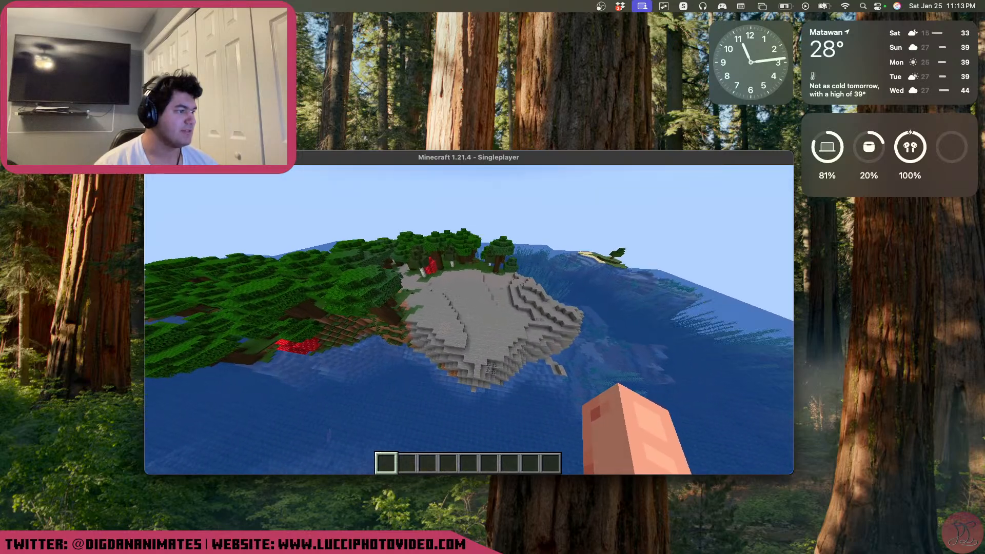
pyautogui.press('w')
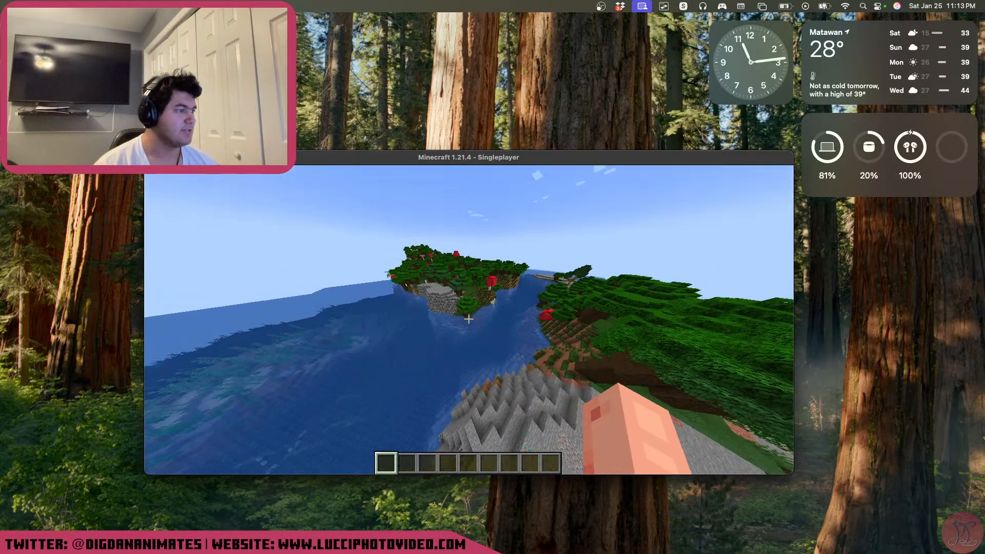
pyautogui.press('w')
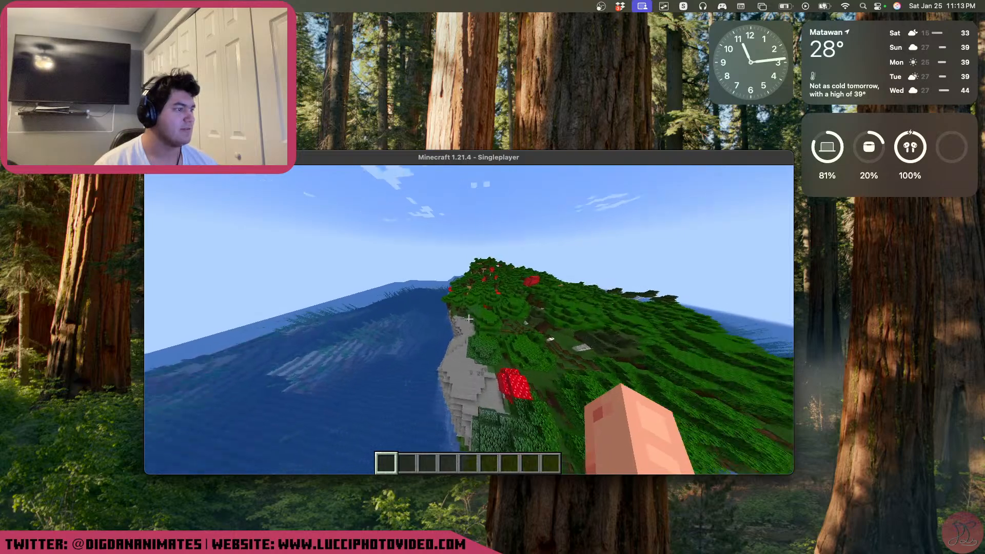
pyautogui.press('w')
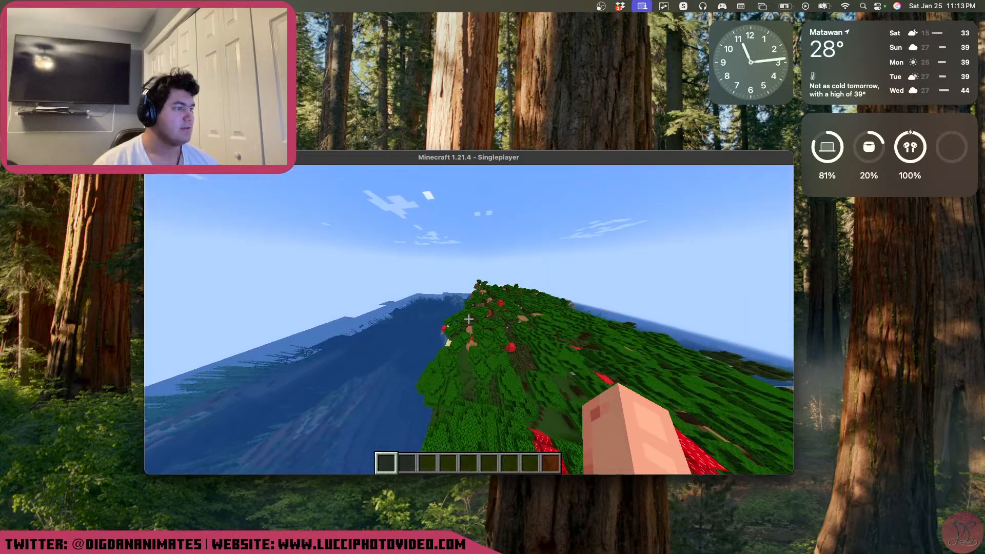
pyautogui.write('w')
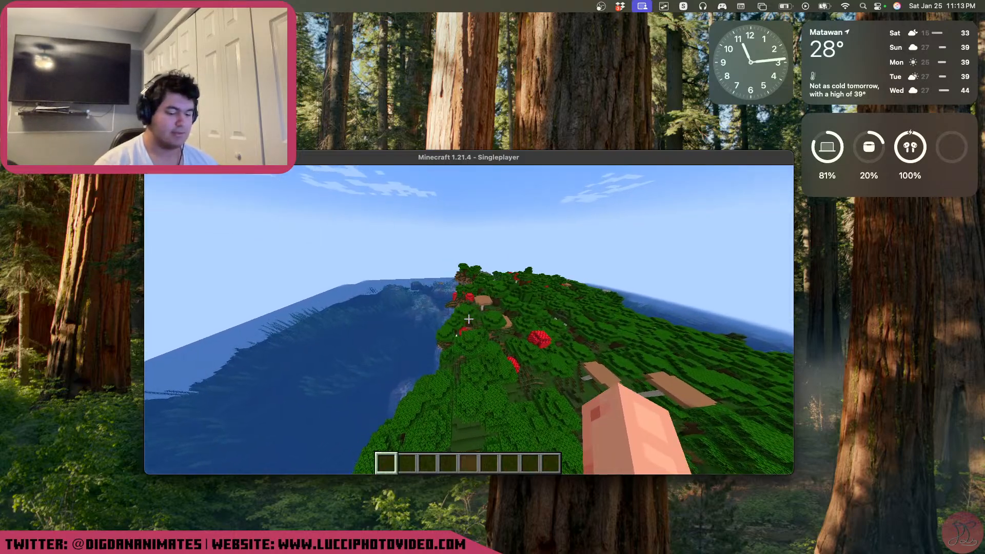
# Run the locate command for the nearest minecraft:cherry_grove biome
pyautogui.write('/locate biome c')
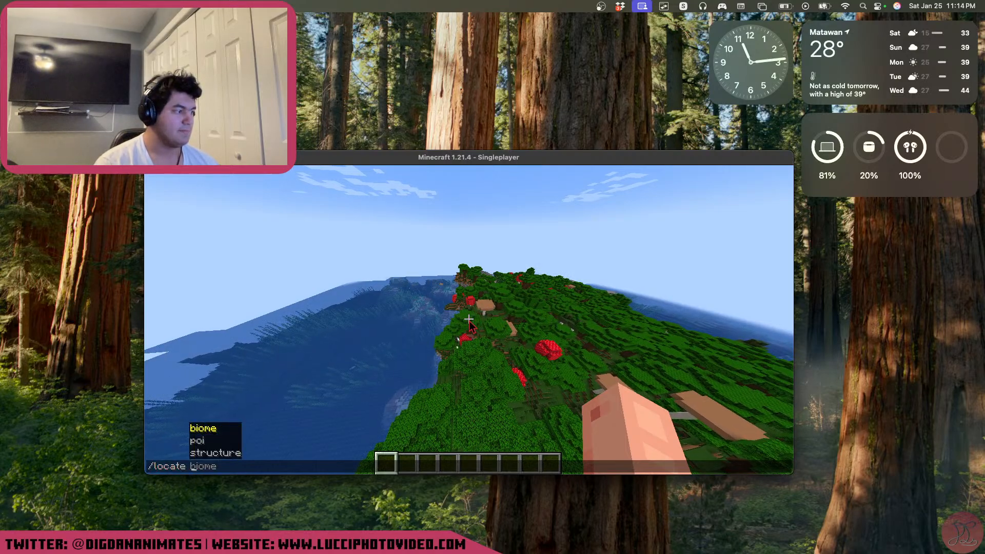
pyautogui.write('her')
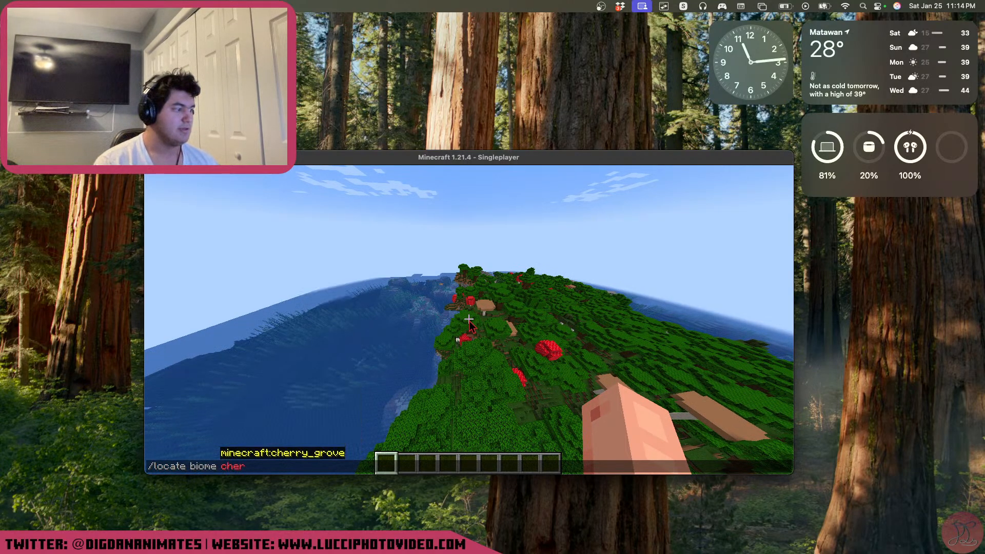
pyautogui.press('Tab')
pyautogui.press('Return')
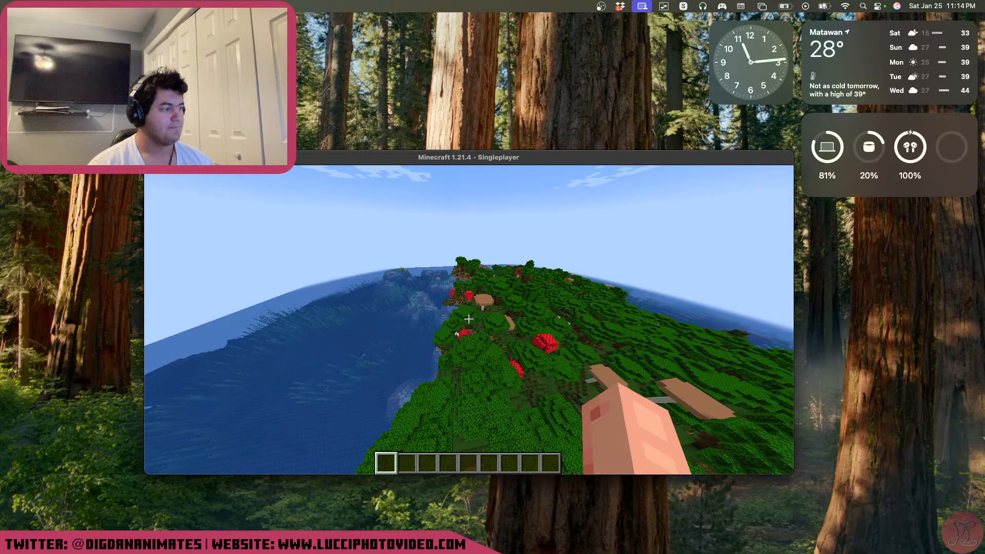
pyautogui.press('t')
pyautogui.click(277, 432)
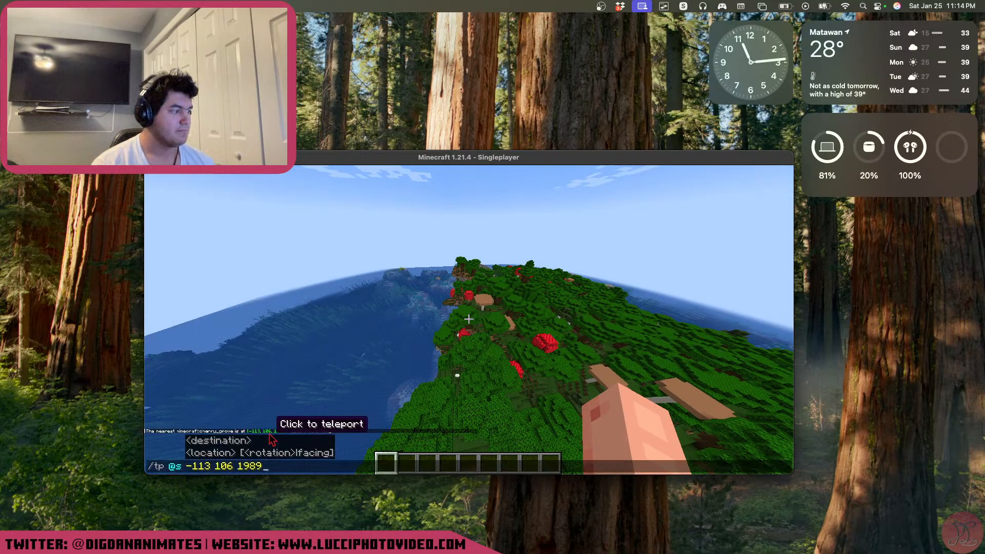
pyautogui.press('Return')
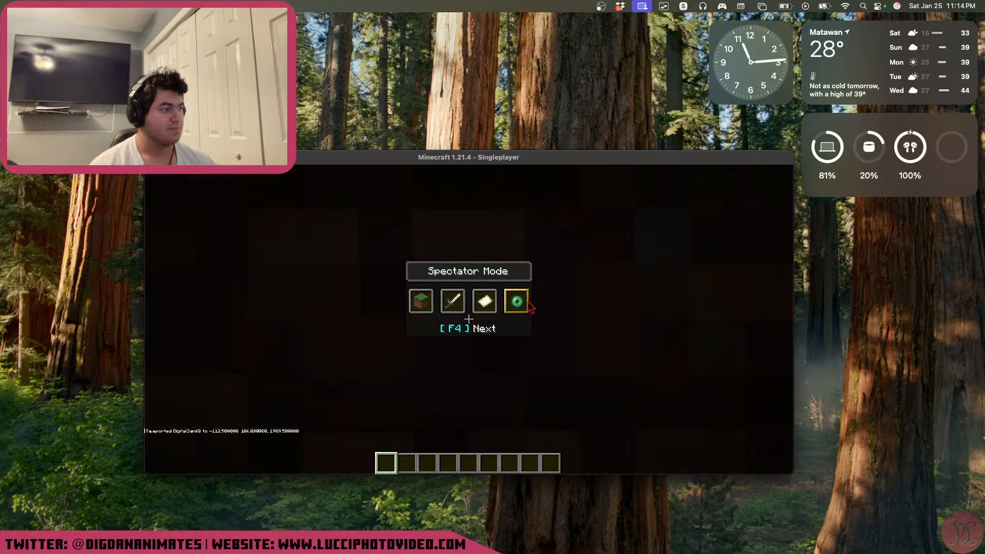
pyautogui.click(529, 303)
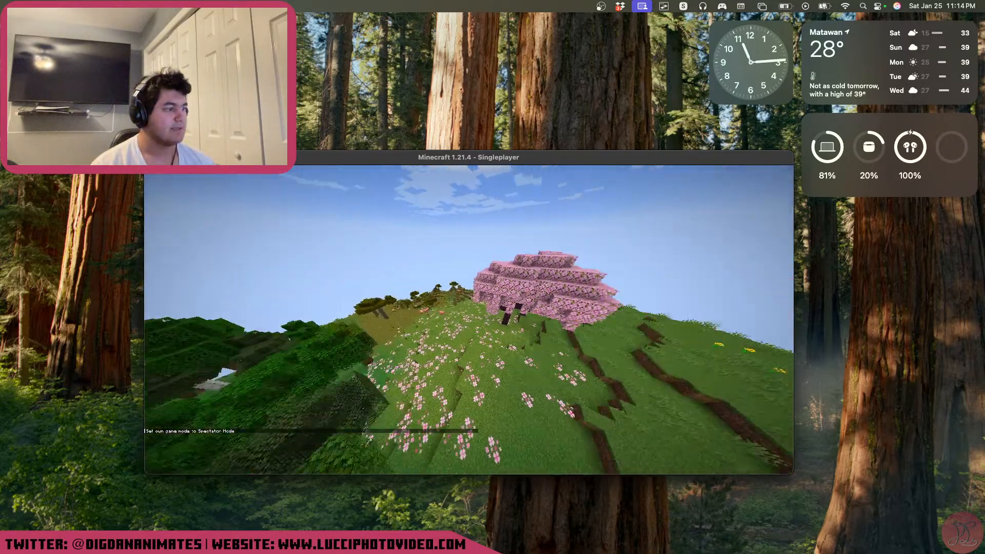
# Fly around the cherry grove and examine its trees, flowered slope and surrounding terrain
pyautogui.press('space')
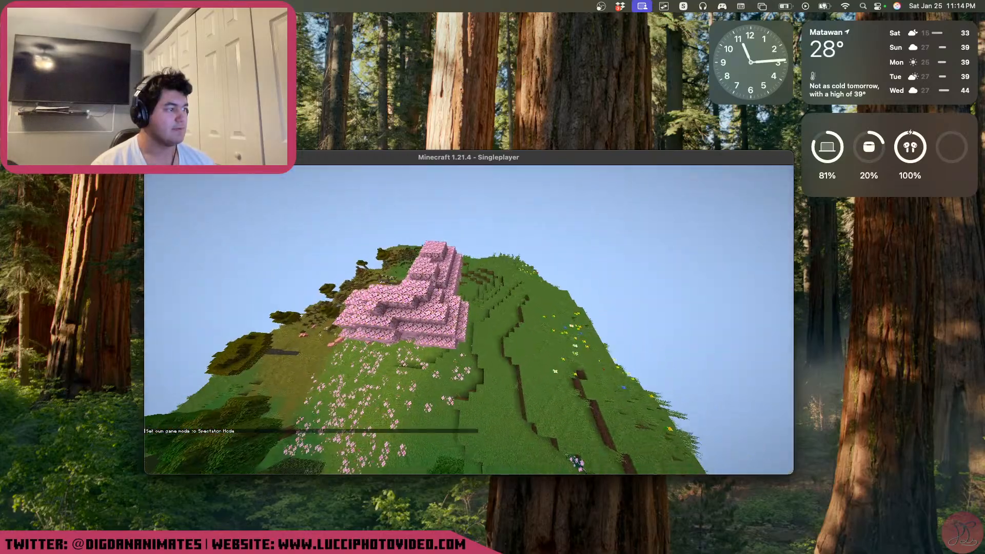
pyautogui.press('d')
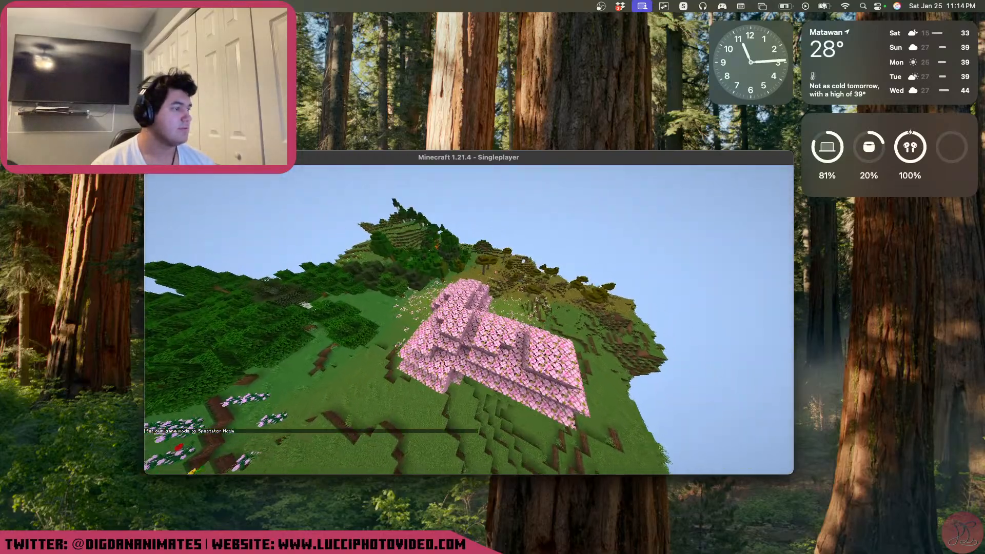
pyautogui.press('w')
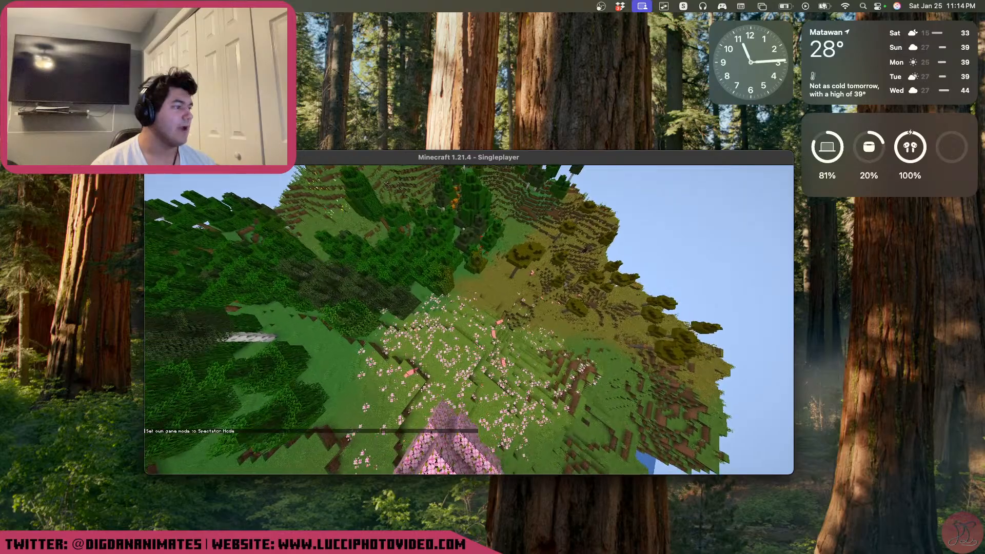
pyautogui.press('w')
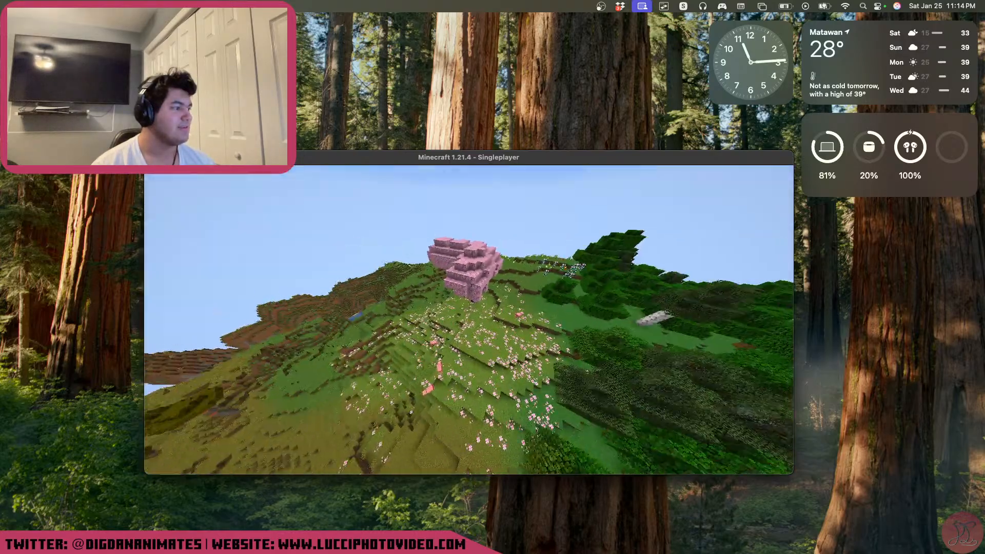
pyautogui.press('w')
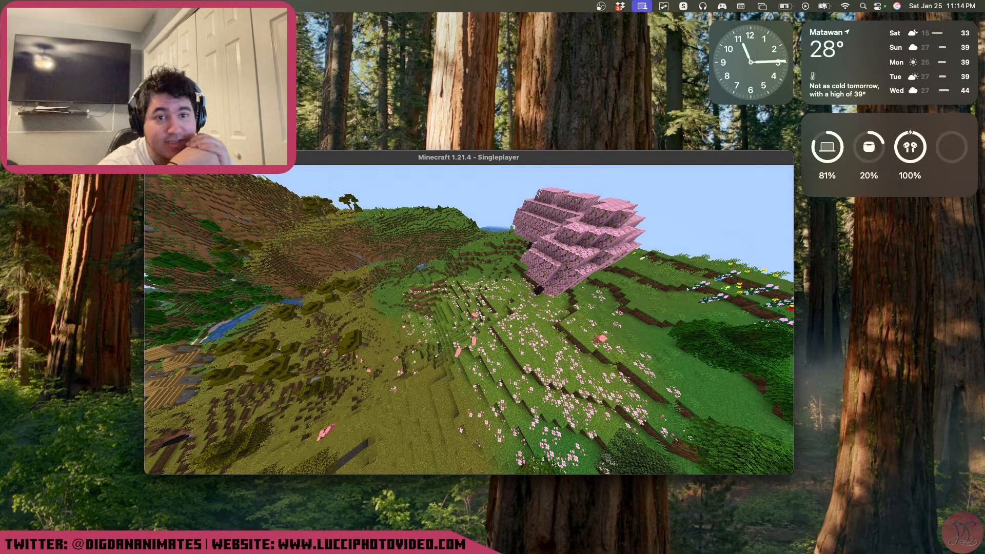
pyautogui.press('w')
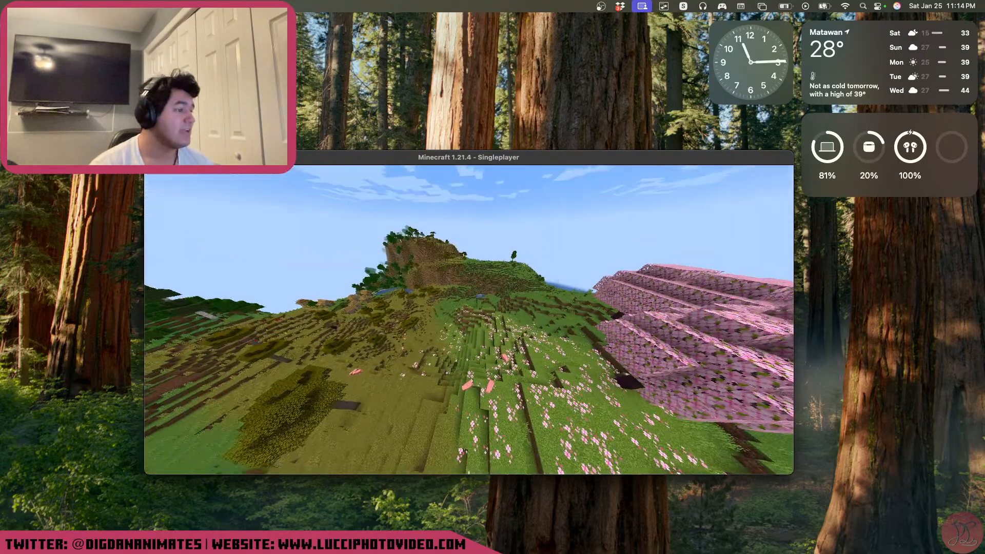
pyautogui.press('s')
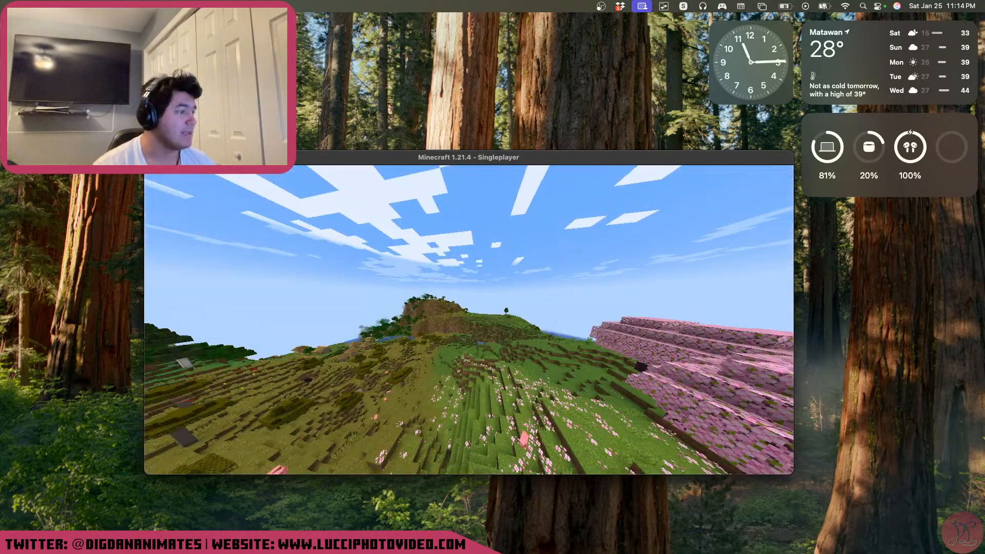
pyautogui.press('s')
pyautogui.press('space')
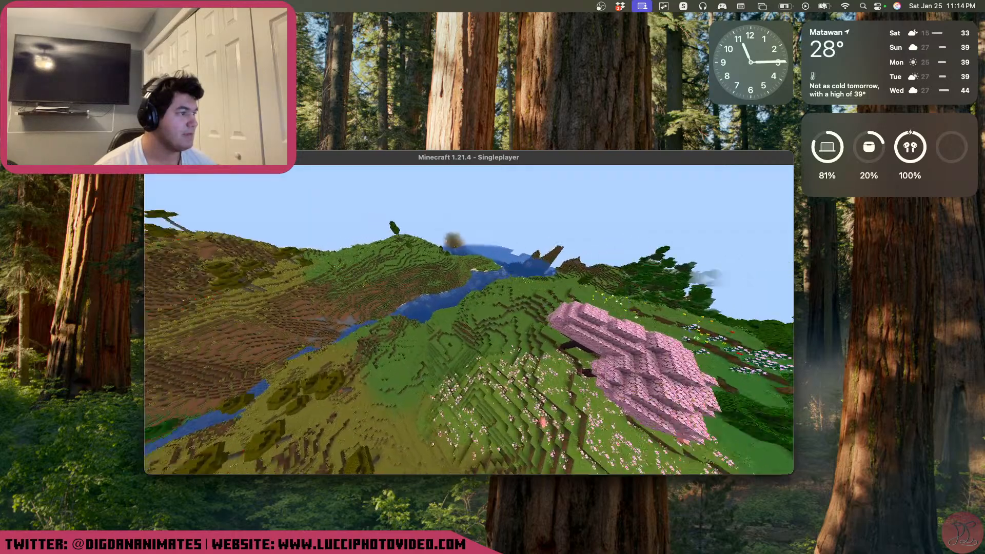
# Raise the render distance to 23 chunks in the video settings and return to the world
pyautogui.press('Escape')
pyautogui.click(460, 333)
pyautogui.click(394, 277)
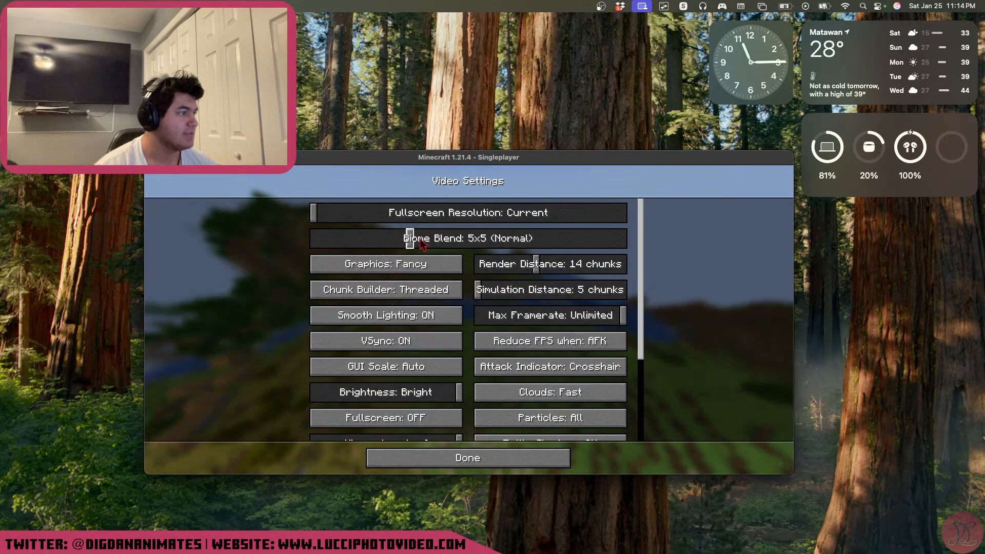
pyautogui.moveTo(562, 268); pyautogui.dragTo(570, 271)
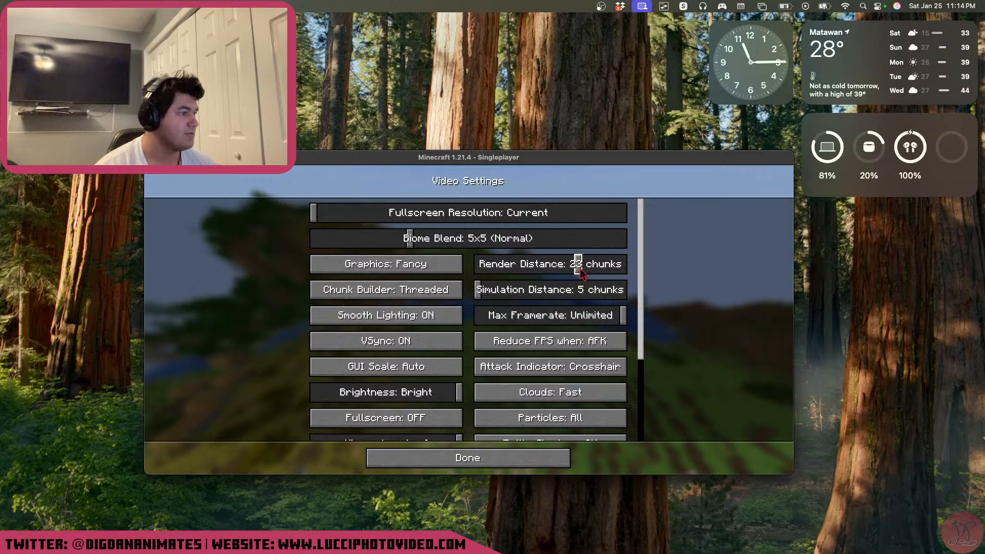
pyautogui.press('Escape')
pyautogui.press('Escape')
pyautogui.press('Escape')
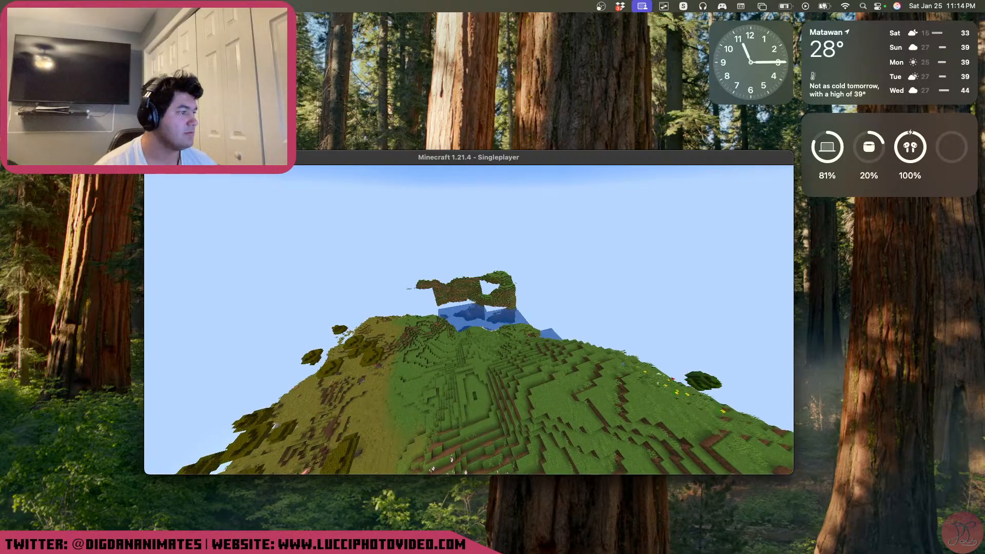
# Fly through the village in the valley and examine its houses, paths and view toward the cherry trees
pyautogui.press('w')
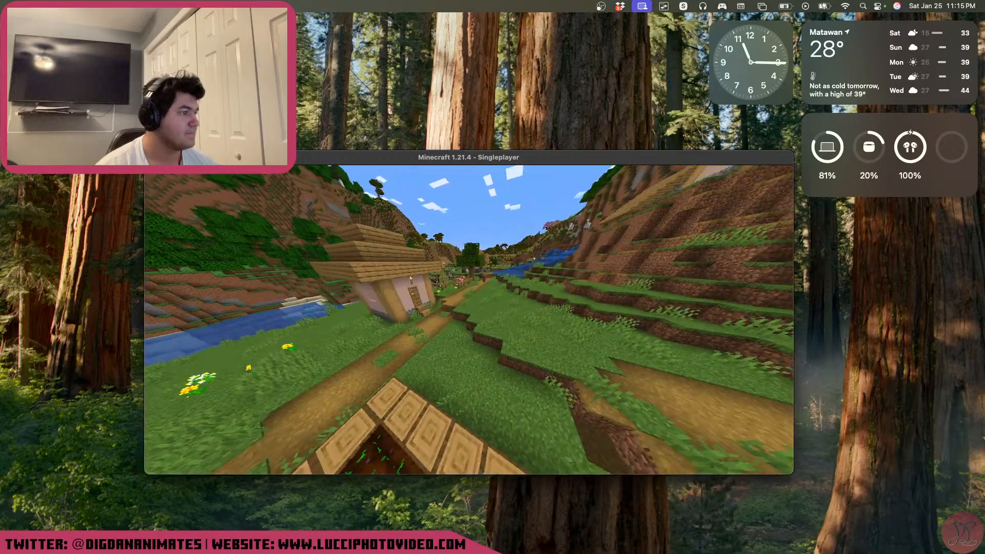
pyautogui.press('w')
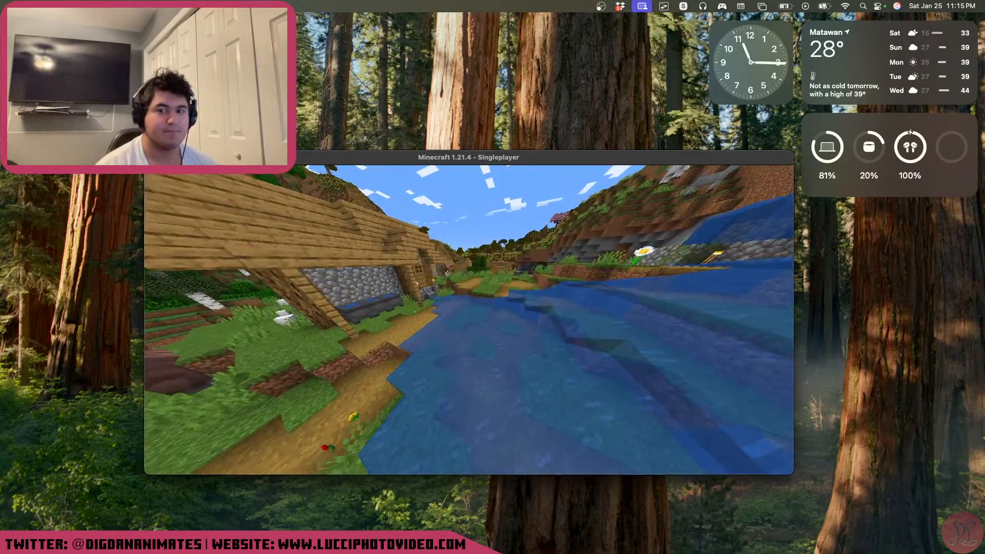
pyautogui.press('space')
pyautogui.press('w')
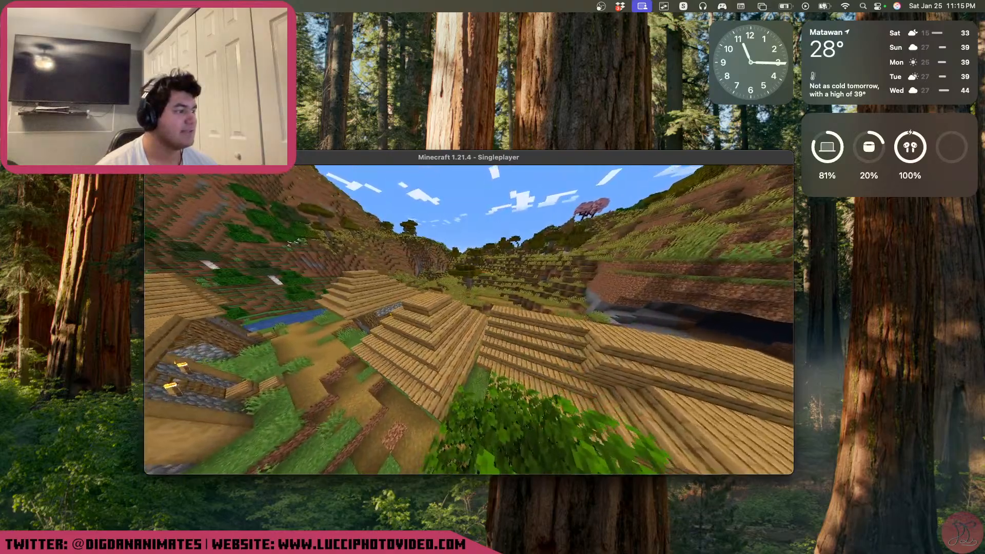
pyautogui.press('s')
pyautogui.press('shift')
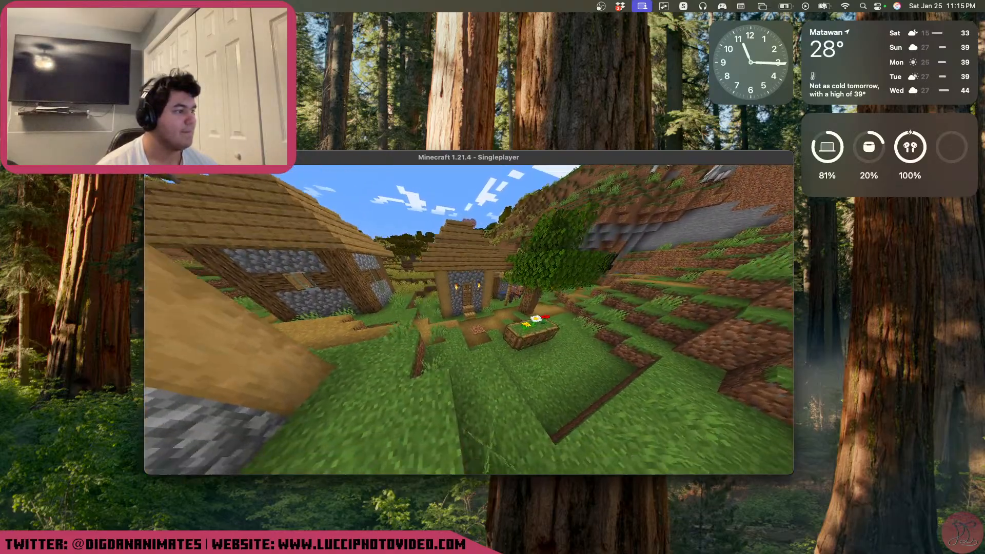
pyautogui.press('space')
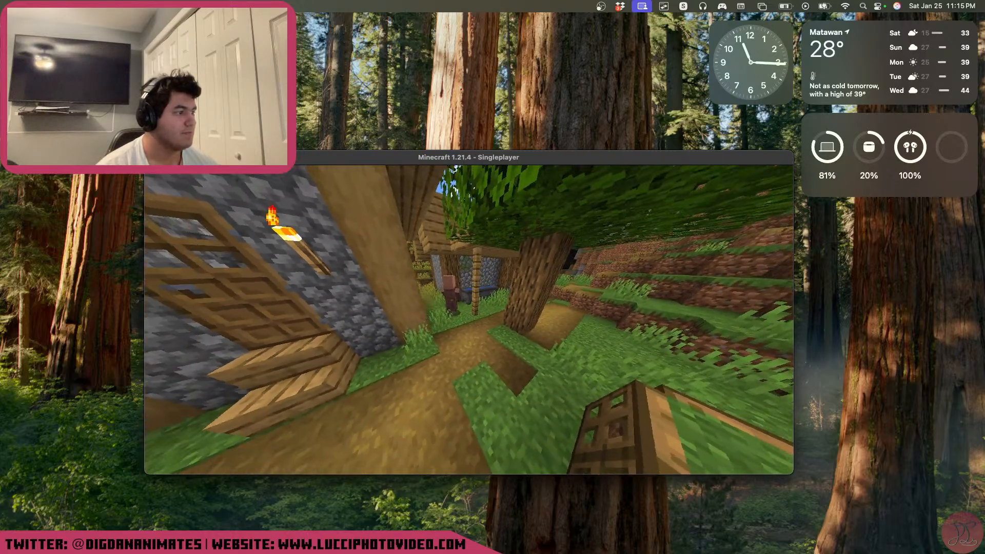
# Check which resource packs are available and selected, and return to the village
pyautogui.press('Escape')
pyautogui.click(411, 336)
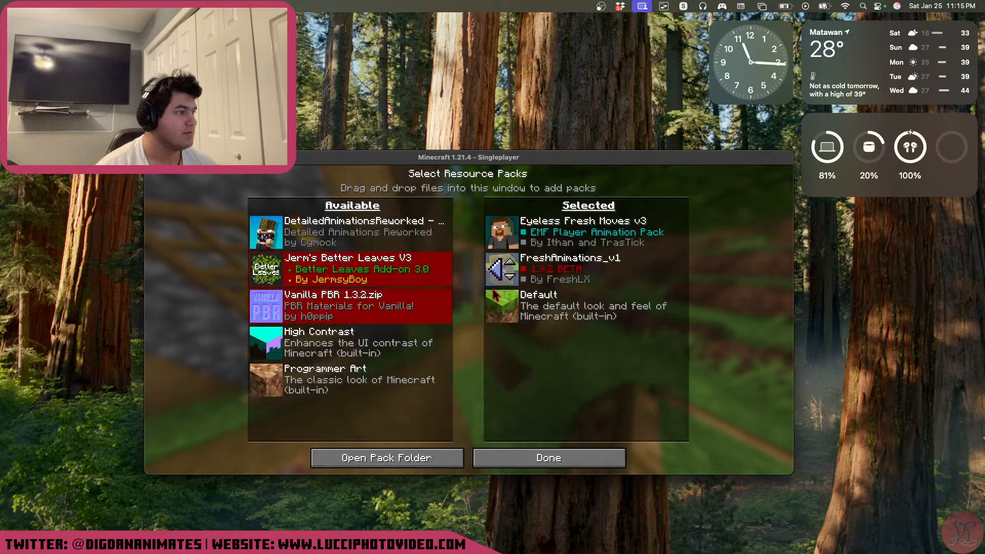
pyautogui.press('Escape')
pyautogui.press('Escape')
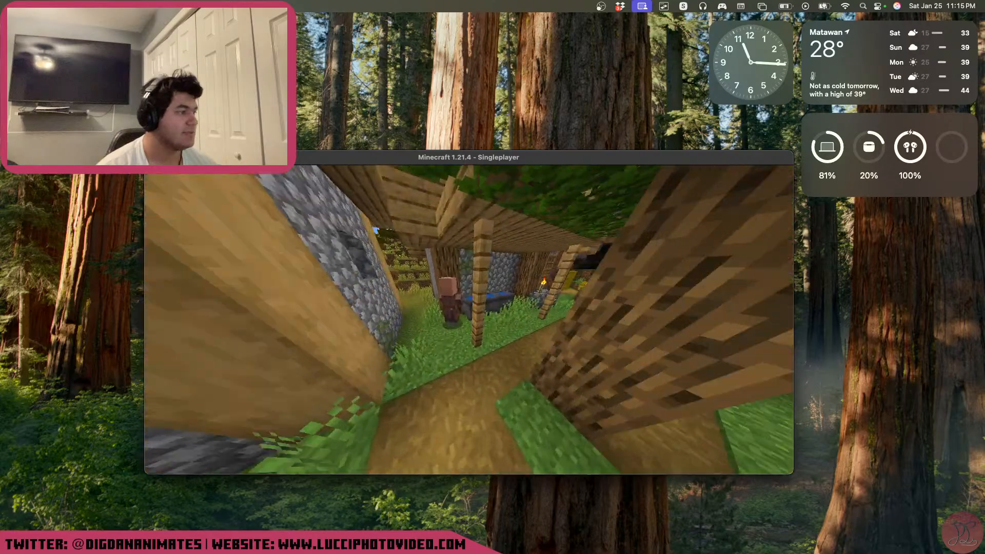
# Save and leave the Render Stream world, and quit Minecraft
pyautogui.press('w')
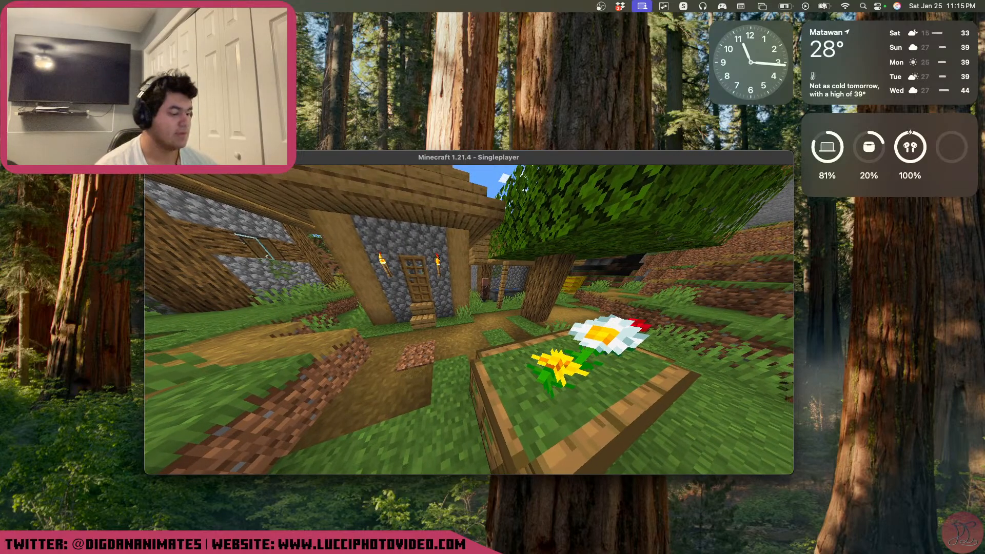
pyautogui.press('Escape')
pyautogui.click(470, 359)
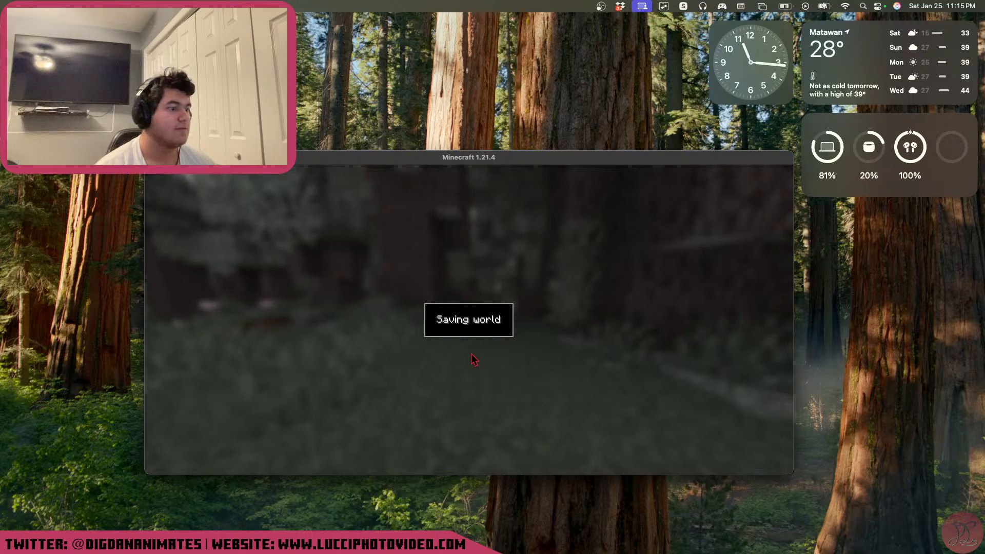
pyautogui.click(552, 386)
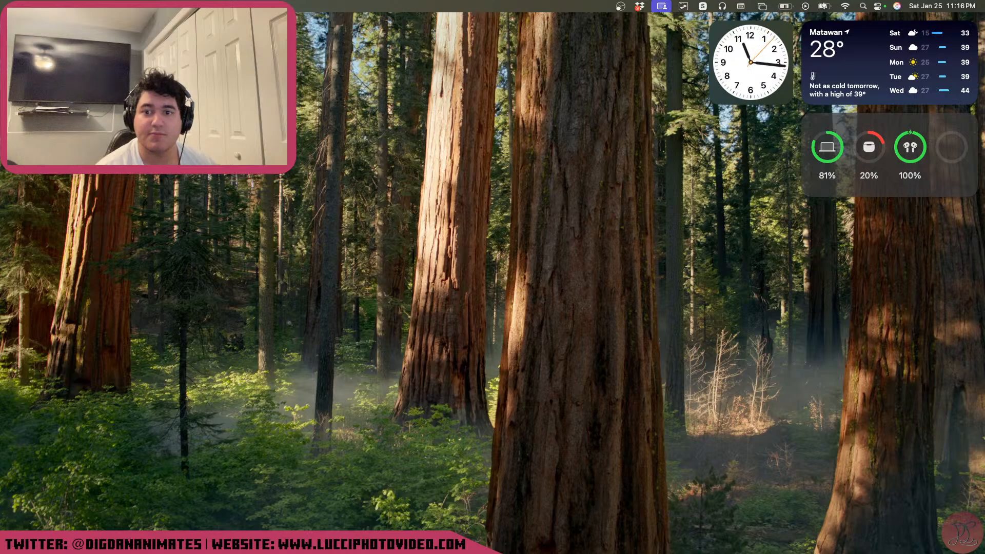
# Find Mineways with a Spotlight search and launch it
pyautogui.press('super+space')
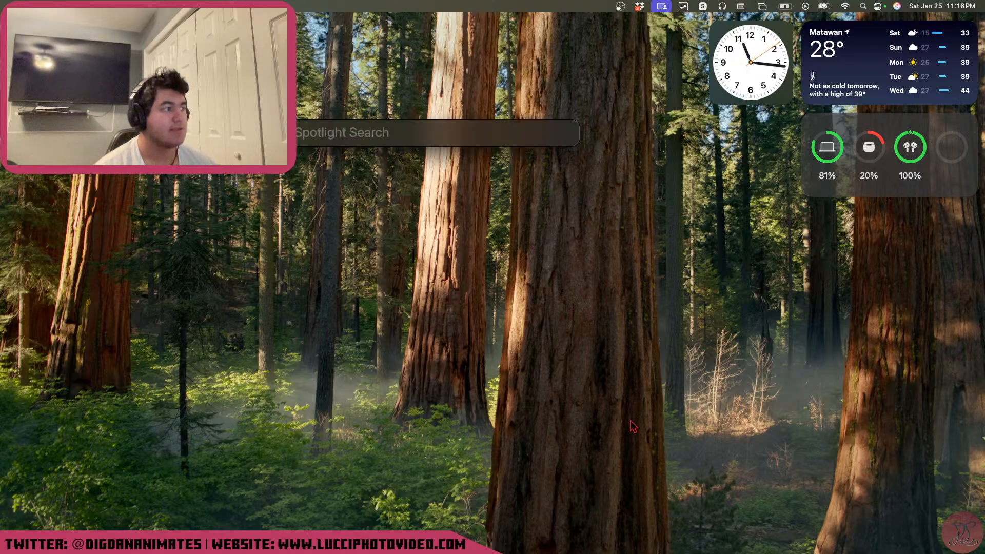
pyautogui.write('minwe')
pyautogui.press('BackSpace')
pyautogui.press('BackSpace')
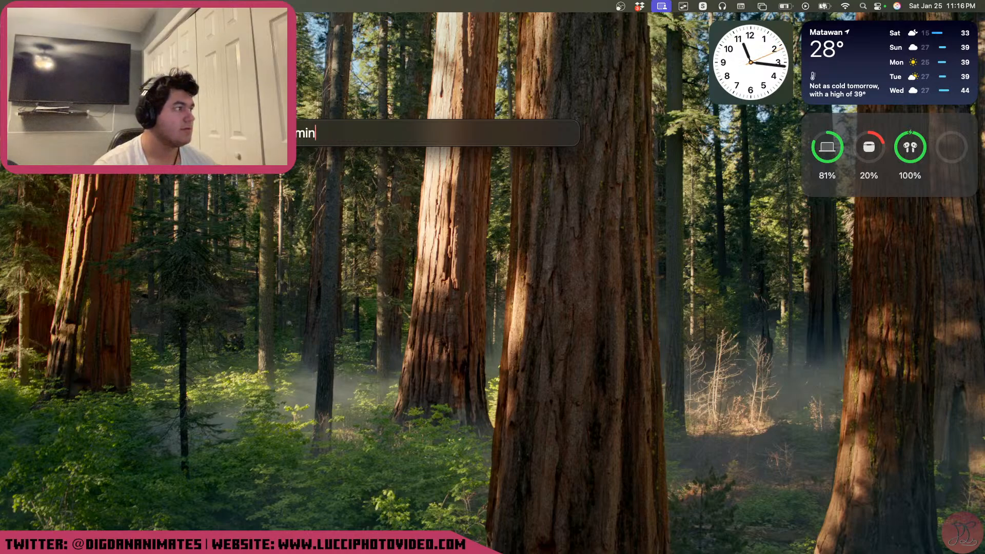
pyautogui.write('ewa')
pyautogui.press('Return')
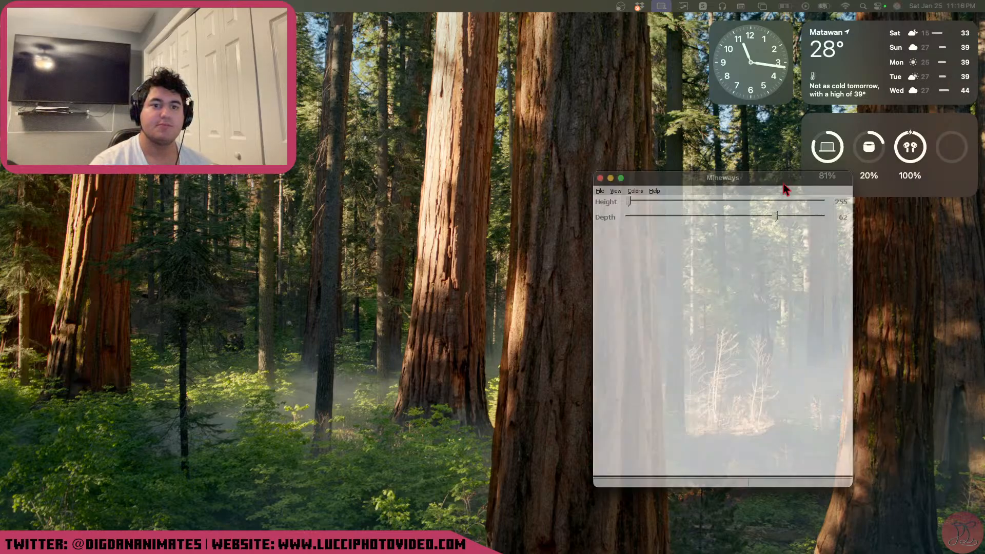
# Move the window clear of the widgets and open the Render Stream world
pyautogui.moveTo(785, 189); pyautogui.dragTo(504, 81)
pyautogui.click(321, 85)
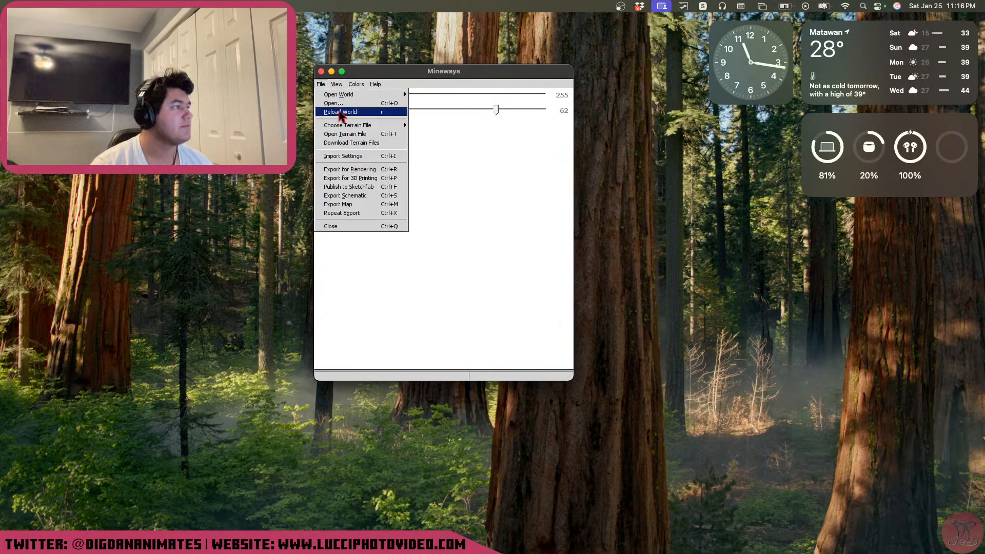
pyautogui.moveTo(384, 95)
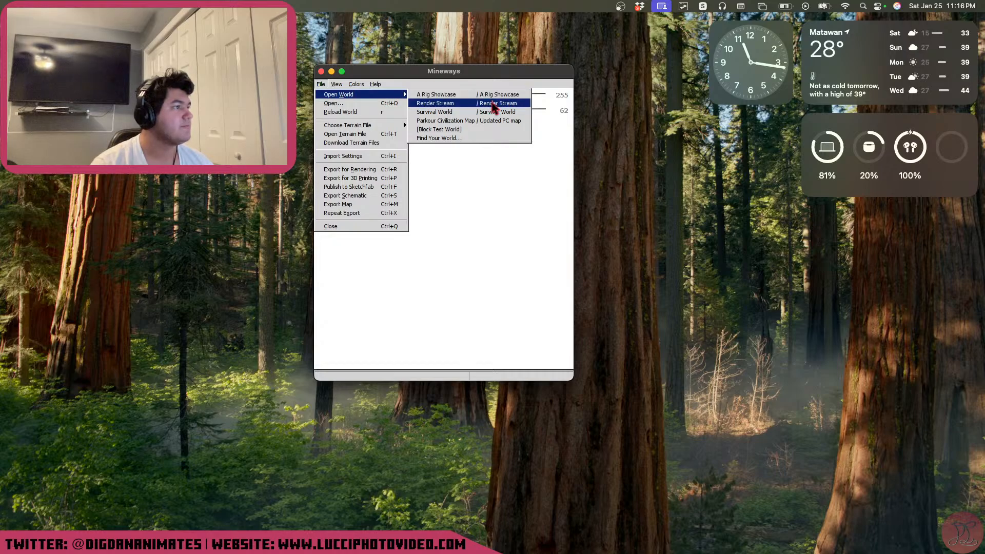
pyautogui.click(494, 105)
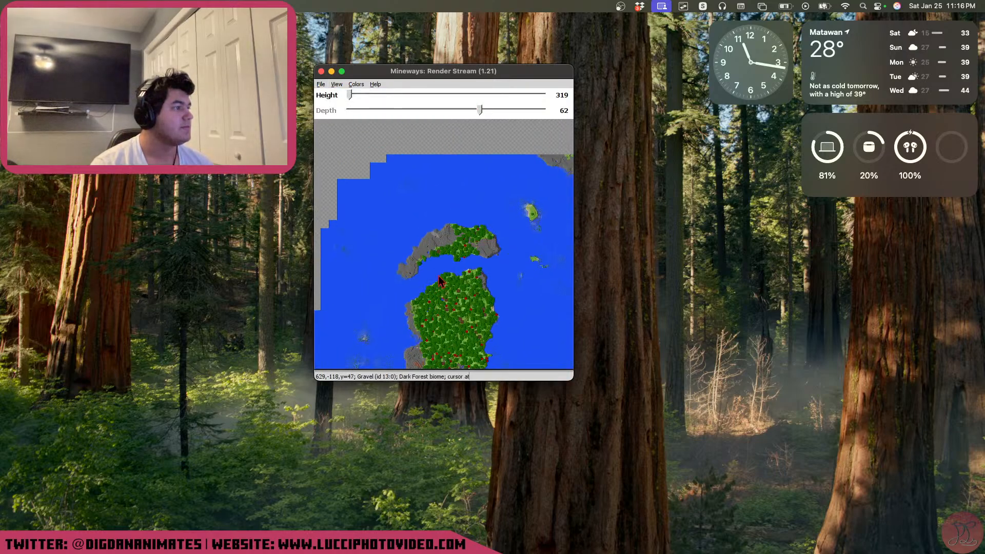
# Enlarge the map window and turn off the automatic depth correction by making a trial selection north of the island
pyautogui.moveTo(369, 72); pyautogui.dragTo(424, 2)
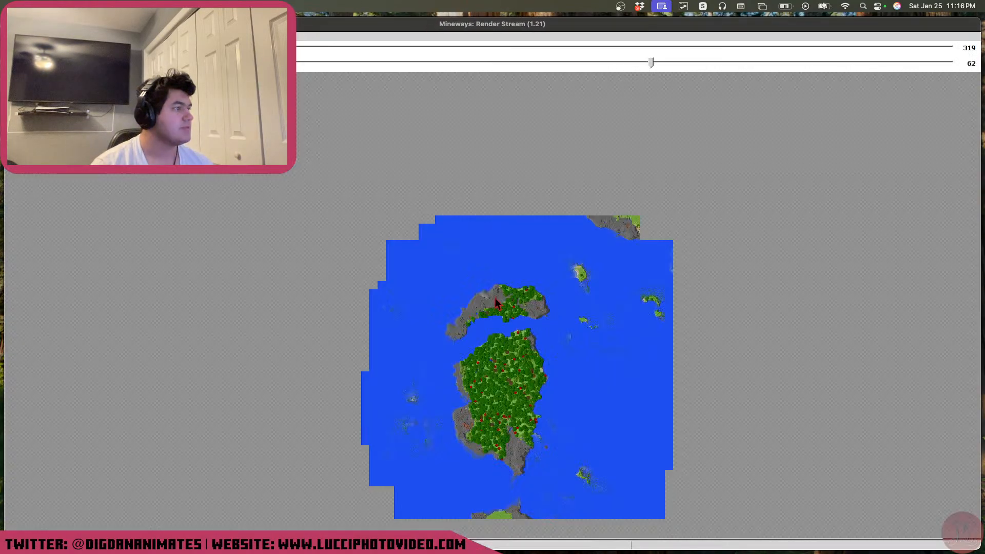
pyautogui.moveTo(596, 350)
pyautogui.mouseDown()
pyautogui.moveTo(557, 74)
pyautogui.moveTo(573, 64)
pyautogui.moveTo(462, 248)
pyautogui.moveTo(231, 124)
pyautogui.moveTo(701, 441)
pyautogui.mouseUp()
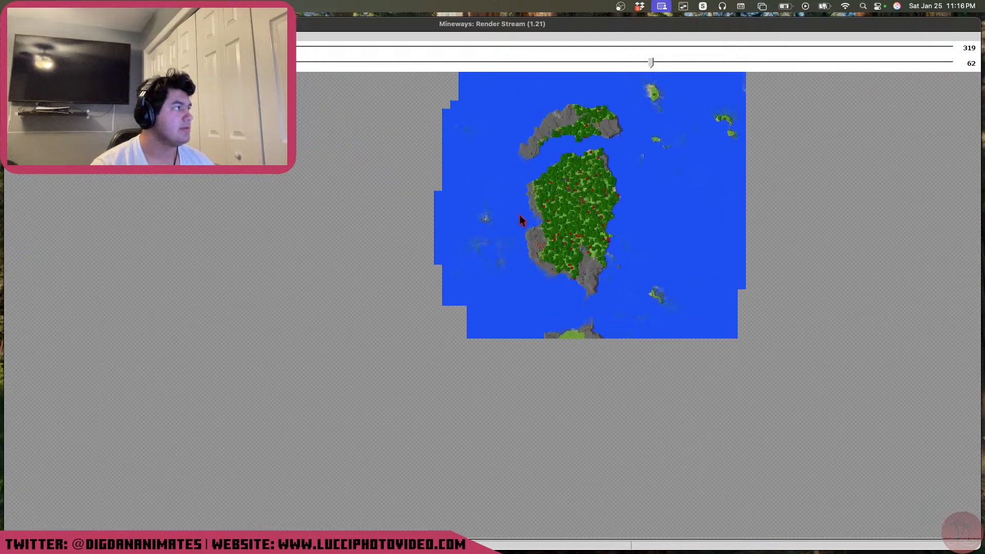
pyautogui.moveTo(546, 74); pyautogui.dragTo(552, 311)
pyautogui.moveTo(622, 220); pyautogui.dragTo(520, 252, button='right')
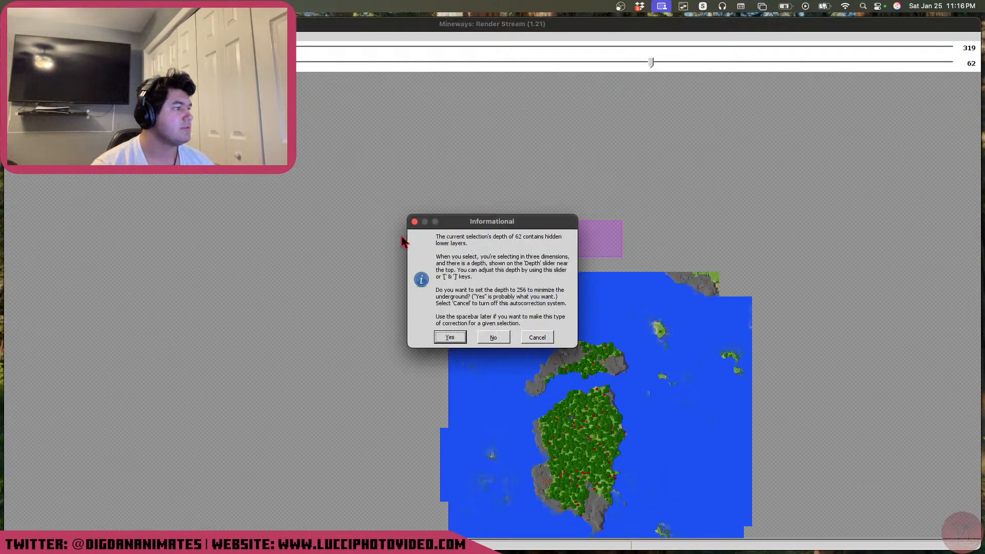
pyautogui.click(532, 340)
# Enable zooming out further for the map and accept its memory warning
pyautogui.moveTo(386, 339); pyautogui.dragTo(860, 1)
pyautogui.moveTo(542, 73); pyautogui.dragTo(1, 331)
pyautogui.moveTo(882, 211); pyautogui.dragTo(837, 259)
pyautogui.click(11, 36)
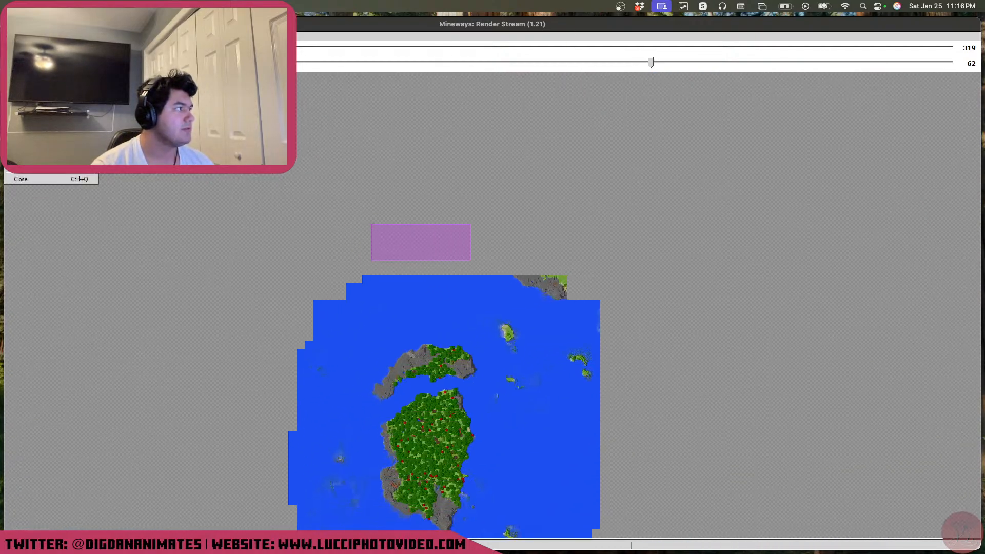
pyautogui.moveTo(27, 37)
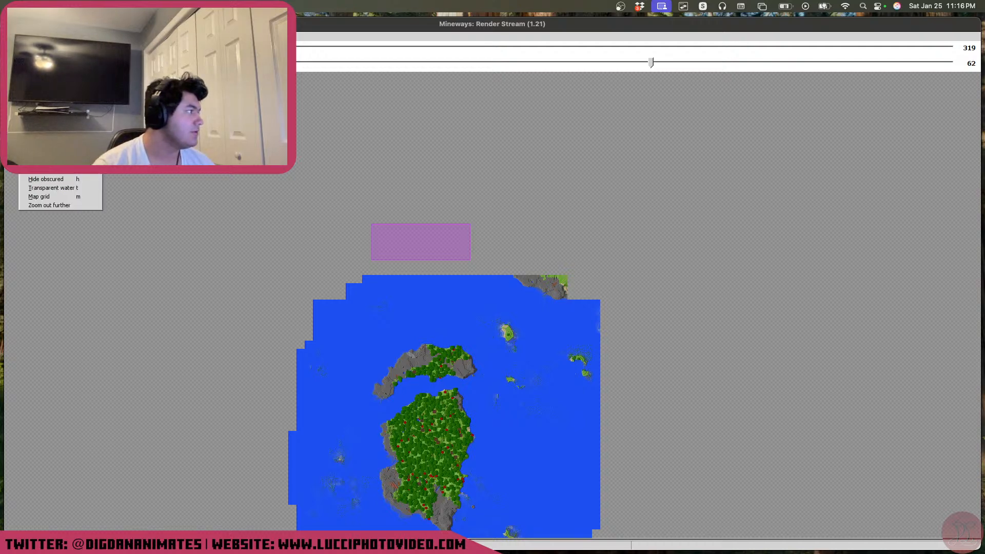
pyautogui.click(80, 206)
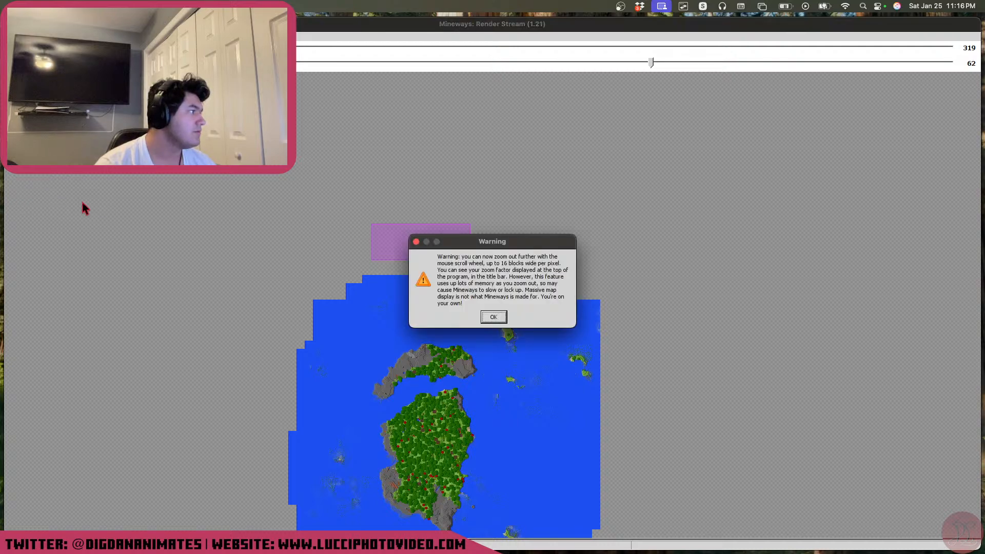
pyautogui.click(494, 318)
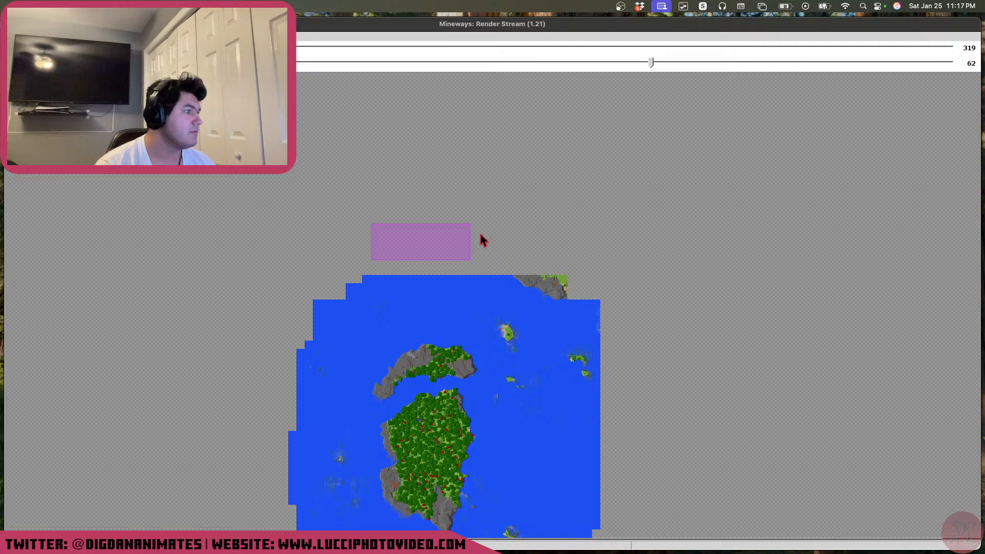
# Survey the whole world map for explored regions beyond the island, down to a zoom factor of 0.062
pyautogui.moveTo(478, 265); pyautogui.dragTo(483, 303)
pyautogui.moveTo(484, 304); pyautogui.dragTo(490, 309, button='right')
pyautogui.middleClick(493, 309)
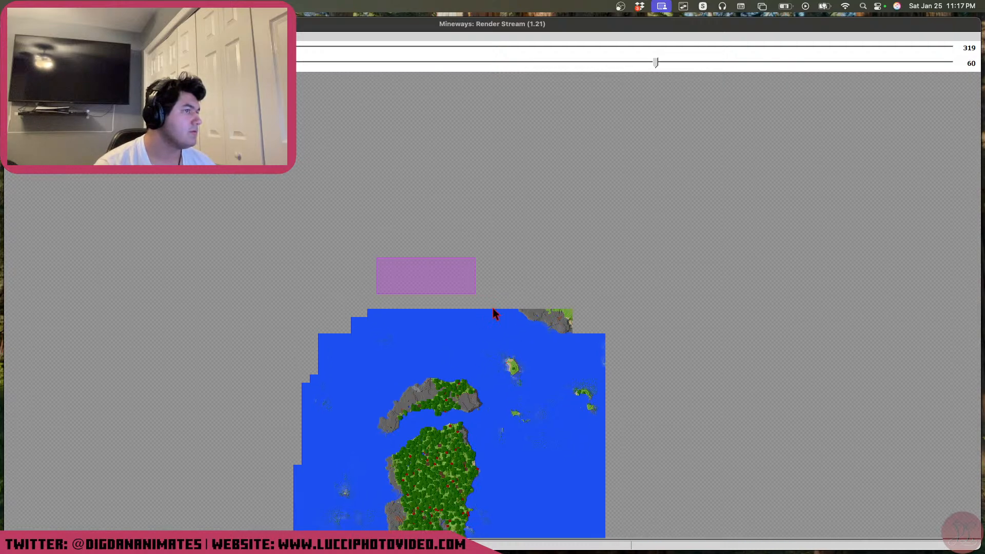
pyautogui.scroll(3, 494, 310)
pyautogui.scroll(-5, 494, 309)
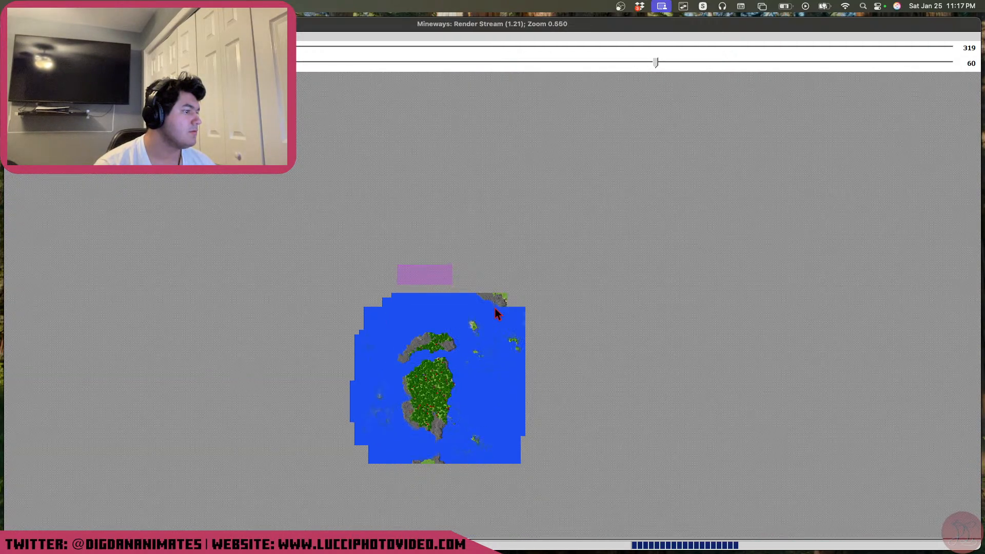
pyautogui.scroll(-2, 497, 309)
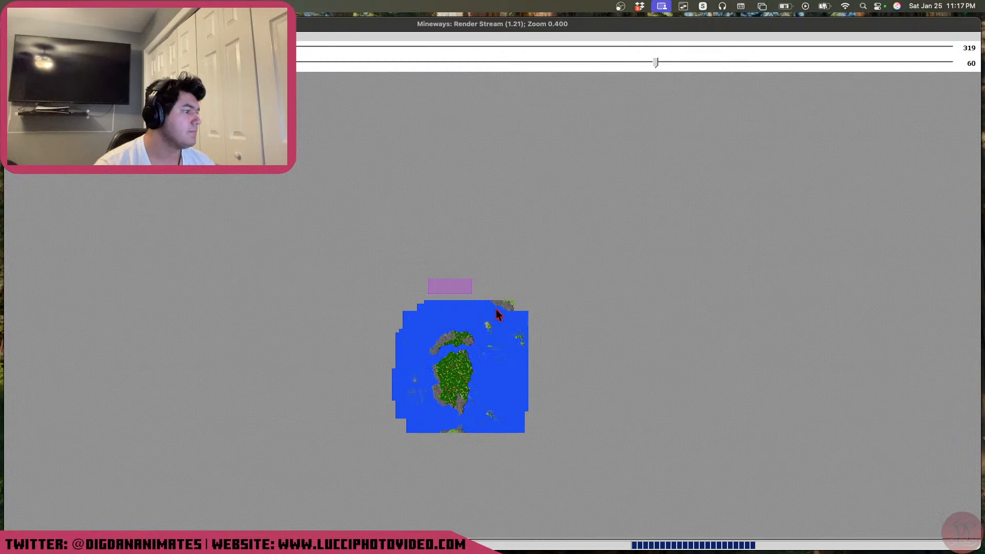
pyautogui.scroll(-1, 491, 314)
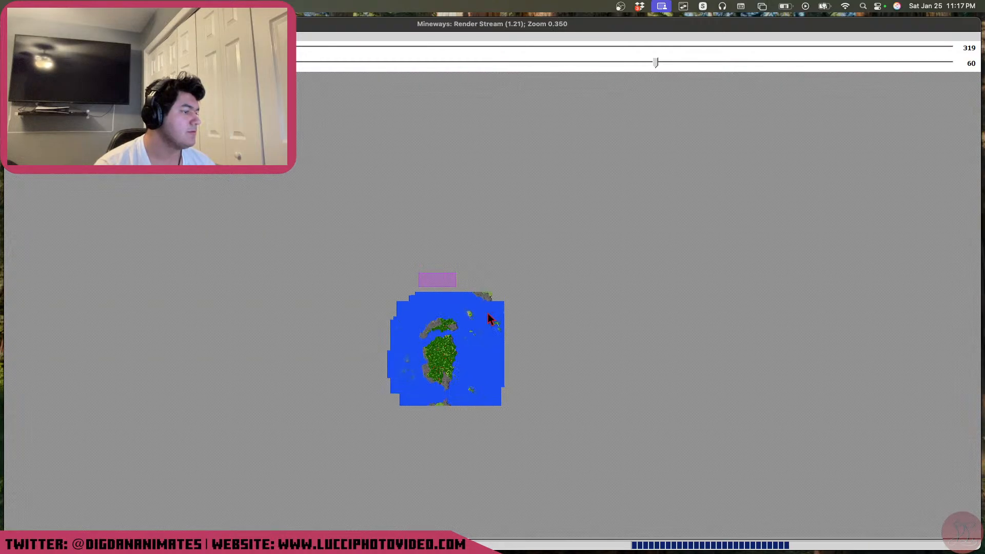
pyautogui.scroll(-1, 489, 319)
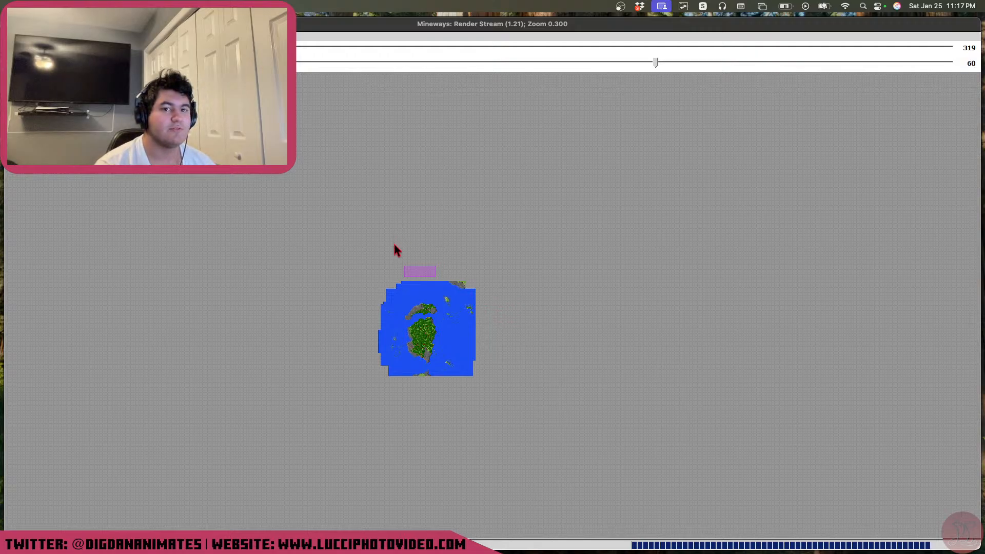
pyautogui.scroll(-1, 394, 244)
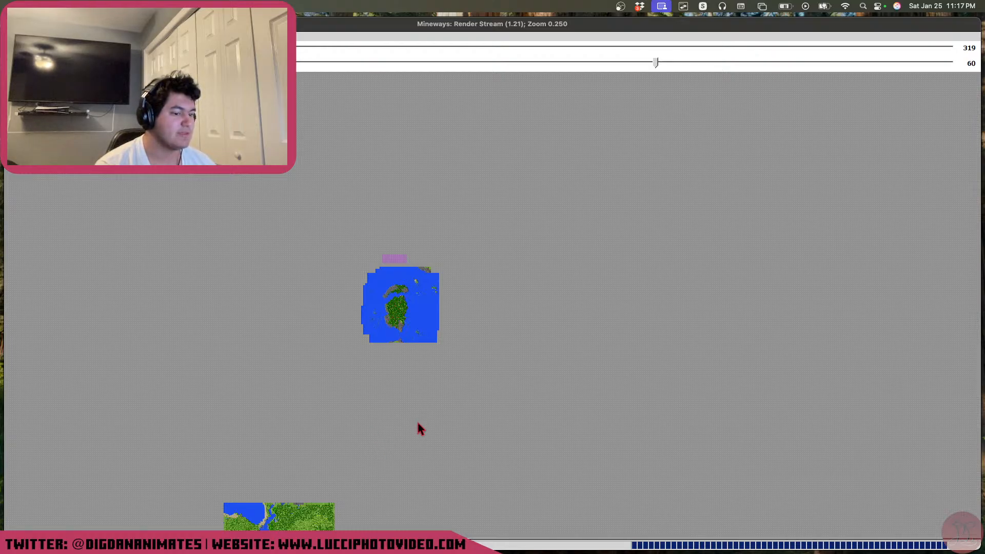
pyautogui.scroll(-1, 418, 424)
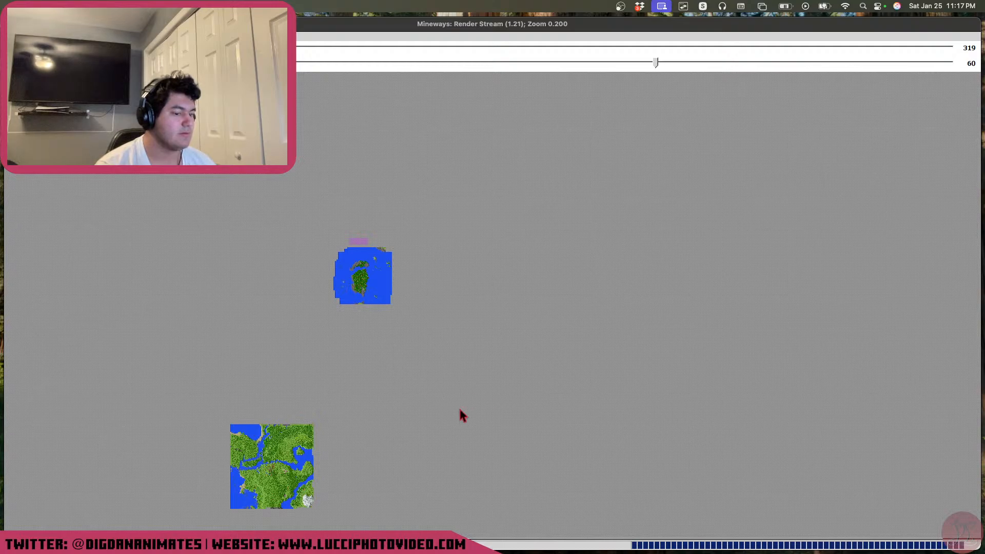
pyautogui.scroll(-1, 459, 410)
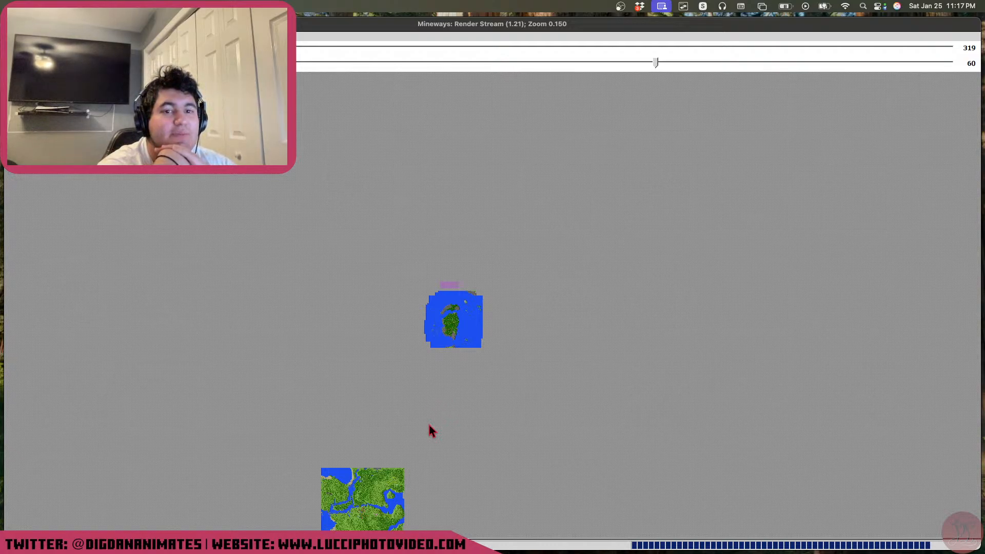
pyautogui.scroll(-1, 430, 426)
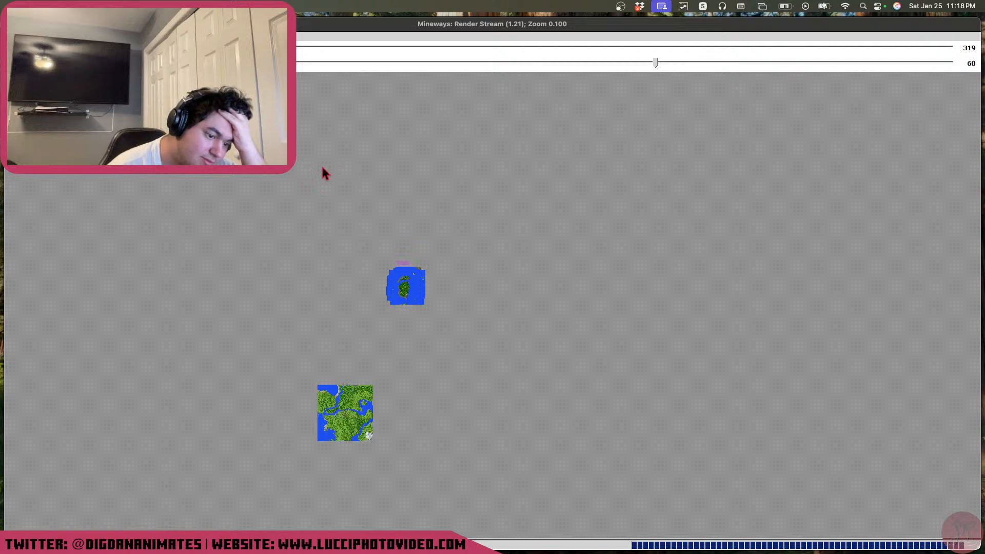
pyautogui.scroll(-2, 322, 168)
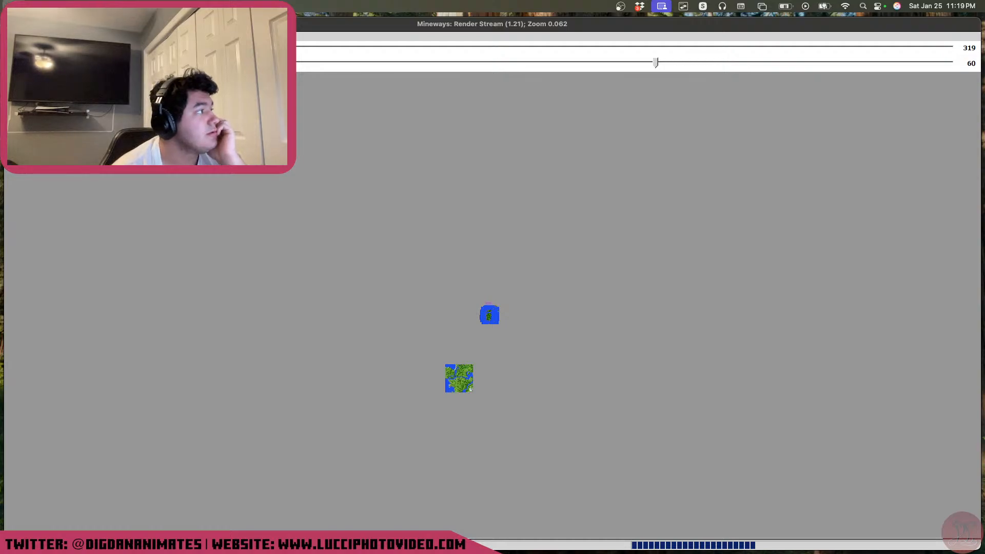
# Force quit the wine64-preloader process and close the Force Quit Applications window
pyautogui.moveTo(57, 65)
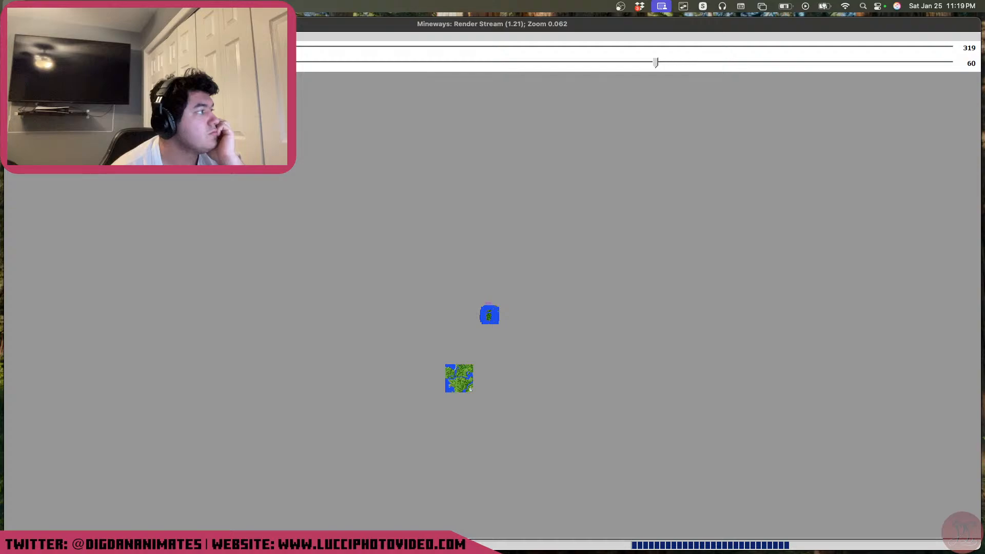
pyautogui.click(56, 83)
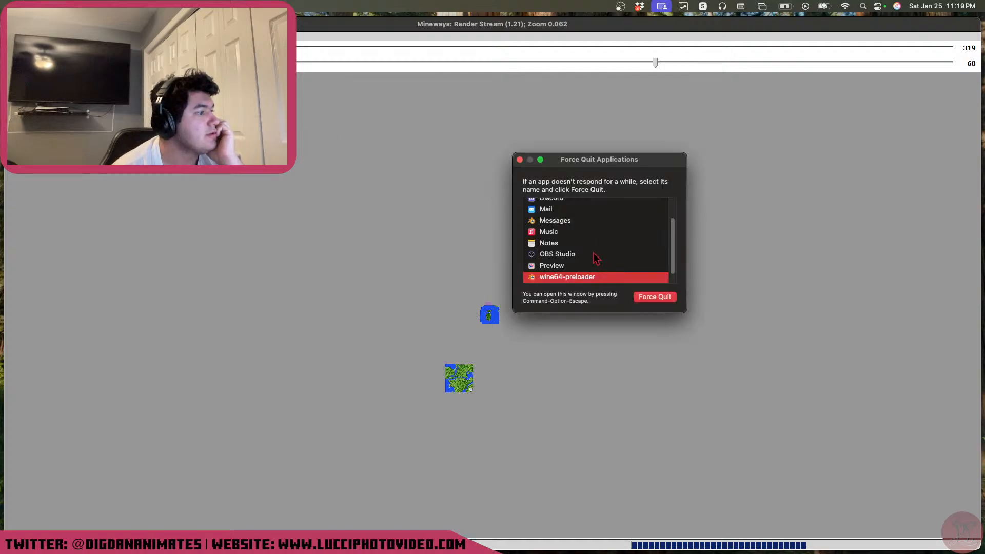
pyautogui.click(581, 266)
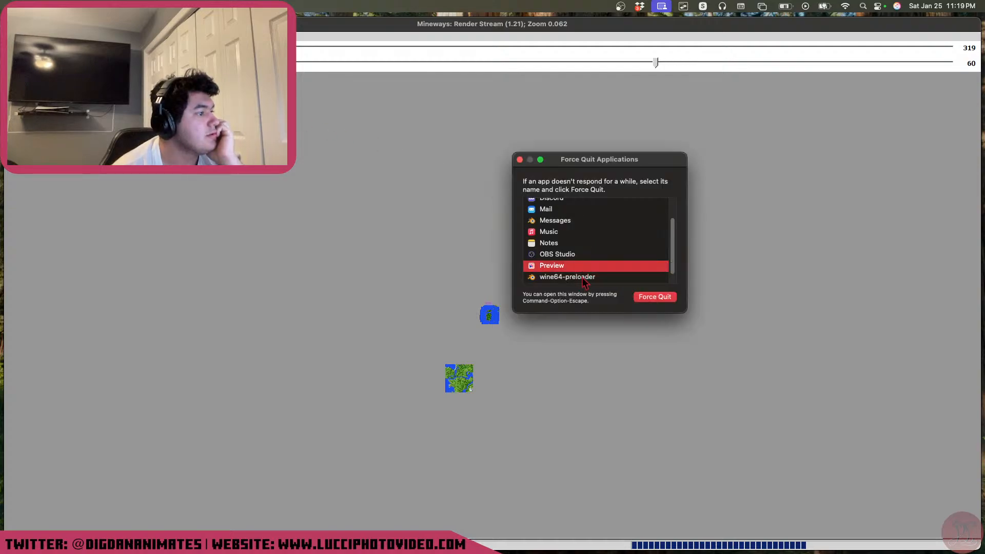
pyautogui.click(580, 277)
pyautogui.scroll(-2, 589, 274)
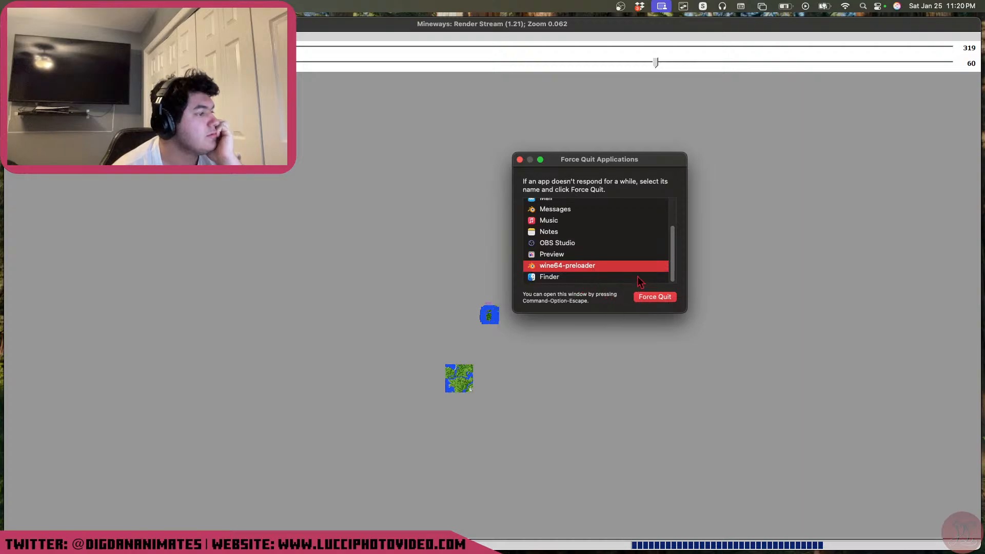
pyautogui.scroll(5, 638, 277)
pyautogui.scroll(1, 638, 281)
pyautogui.scroll(-4, 640, 281)
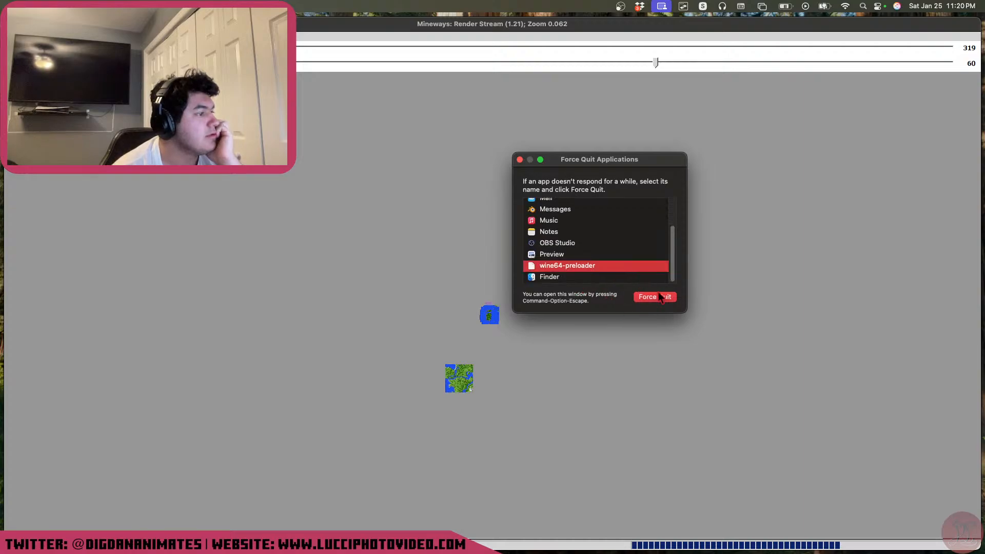
pyautogui.click(662, 297)
pyautogui.click(678, 253)
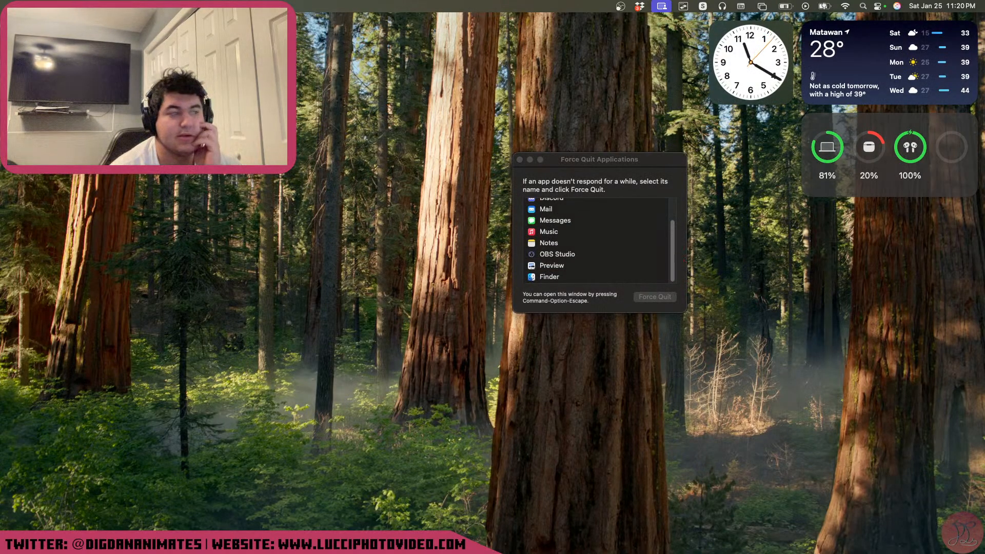
pyautogui.click(519, 160)
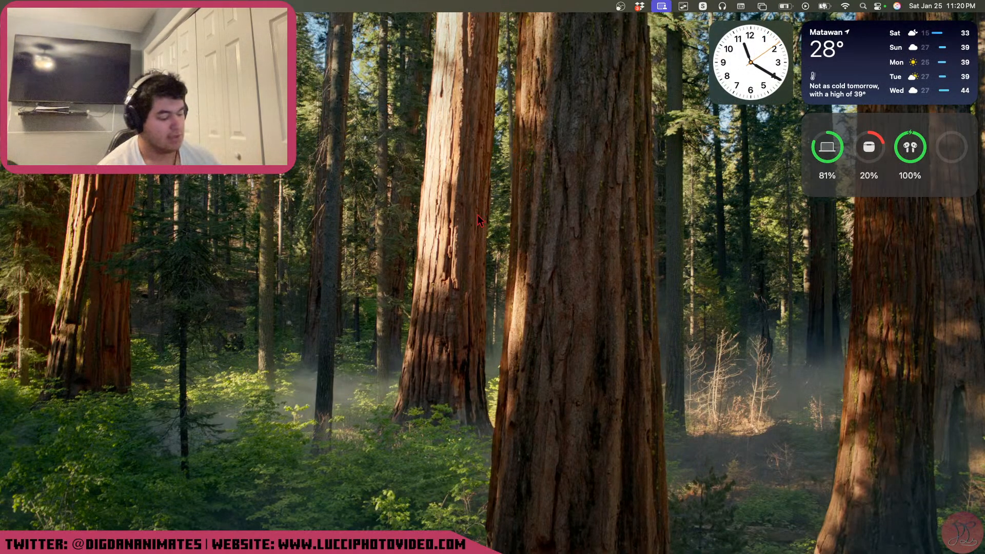
# Relaunch Mineways through a Spotlight search
pyautogui.press('super+space')
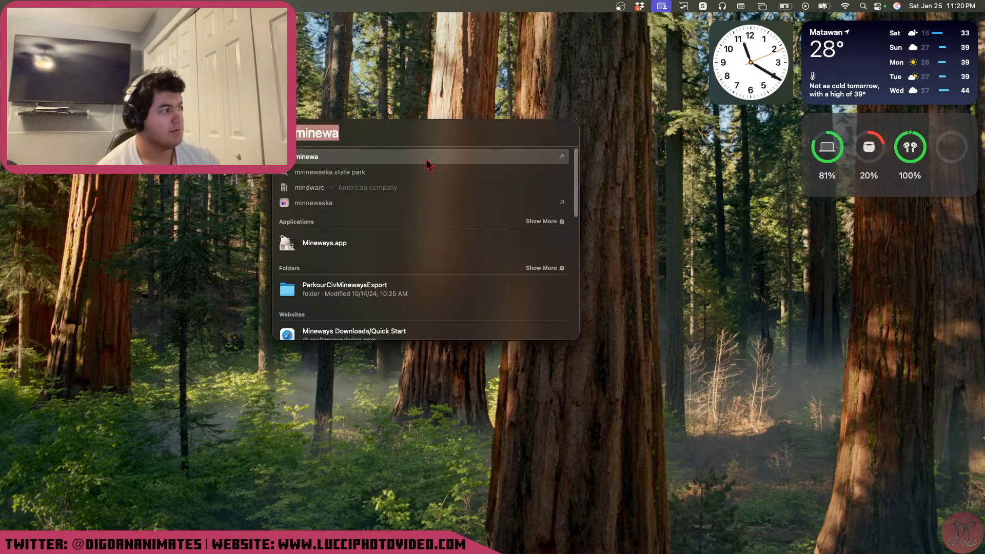
pyautogui.click(351, 244)
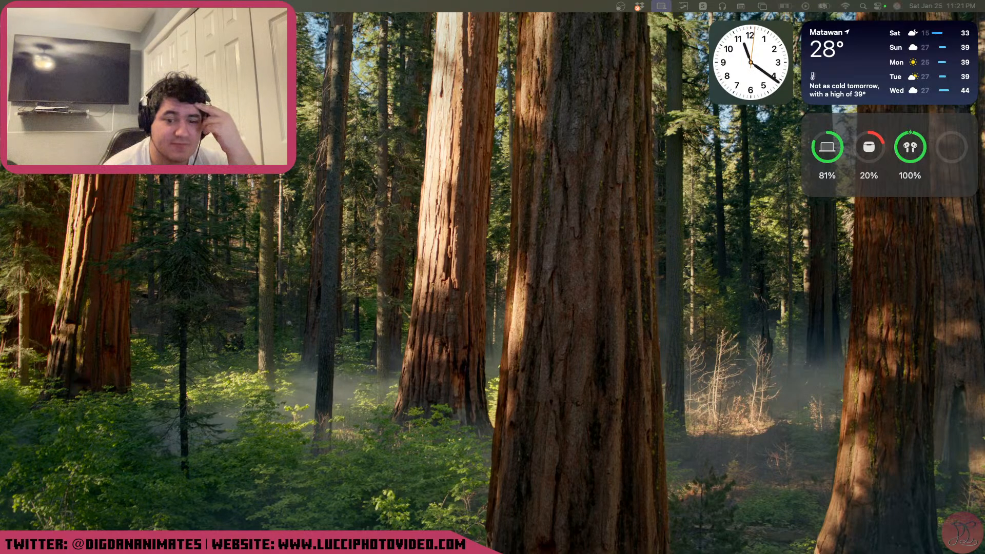
pyautogui.press('super+space')
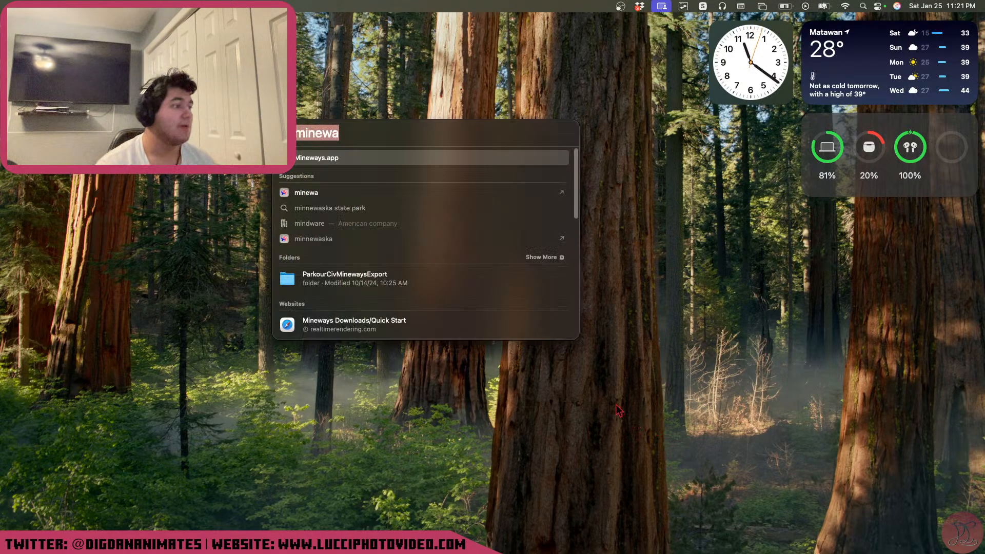
pyautogui.click(452, 163)
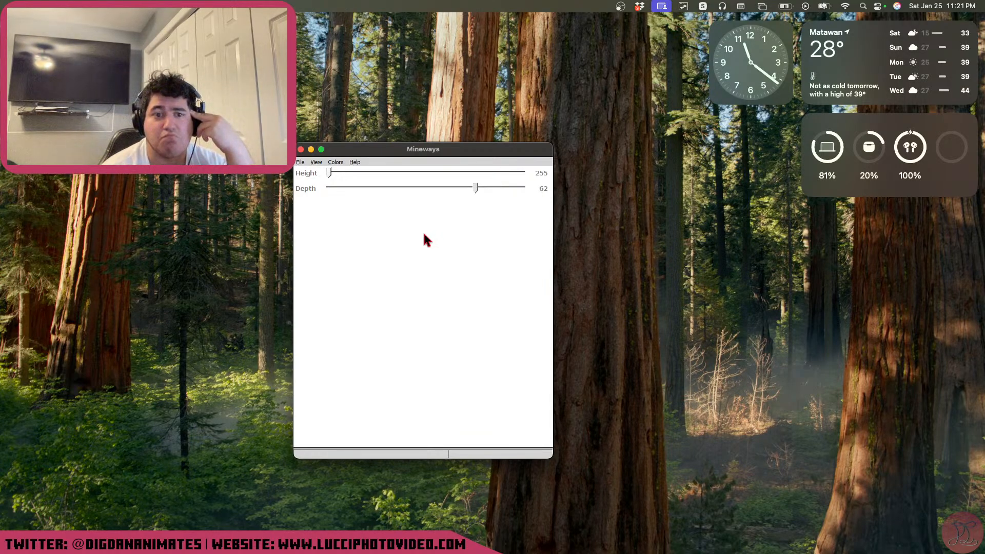
# Open the Render Stream world and turn off the automatic depth correction by making a trial selection beside the island
pyautogui.click(299, 163)
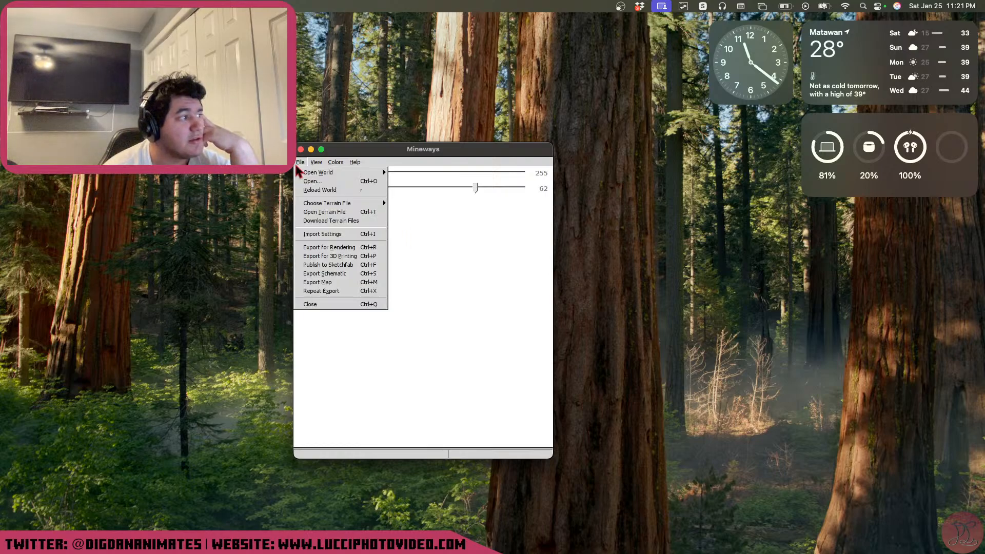
pyautogui.click(298, 164)
pyautogui.click(299, 163)
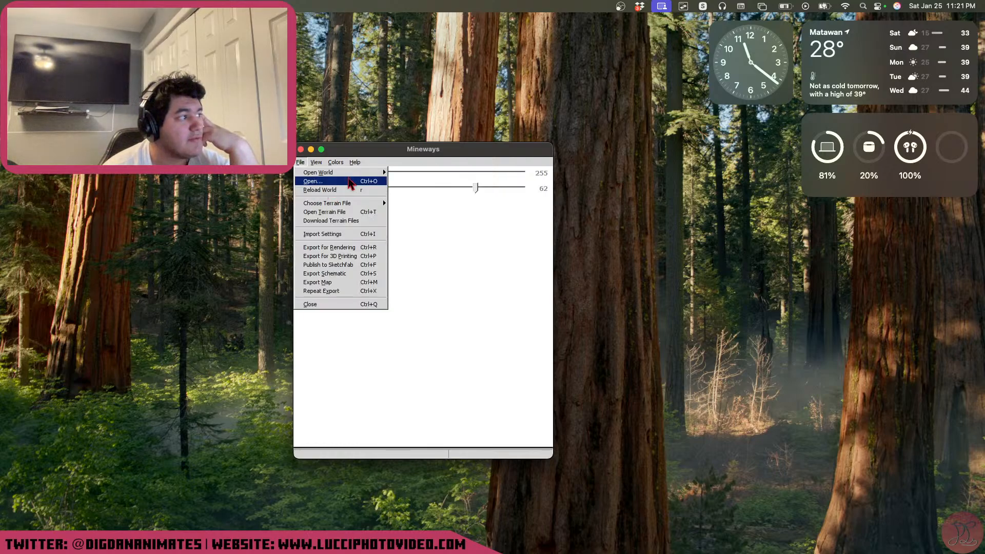
pyautogui.moveTo(359, 173)
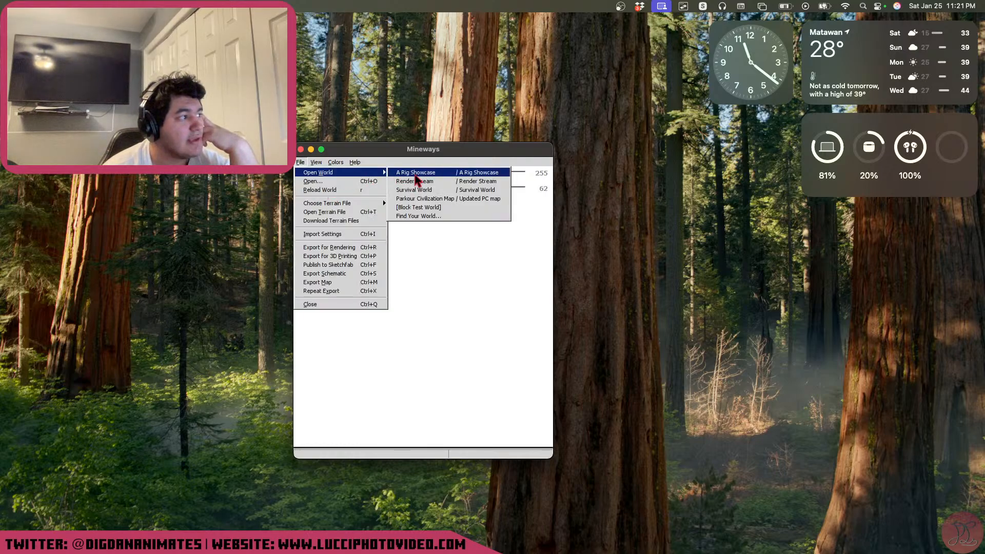
pyautogui.click(456, 181)
pyautogui.moveTo(387, 383); pyautogui.dragTo(431, 265, button='right')
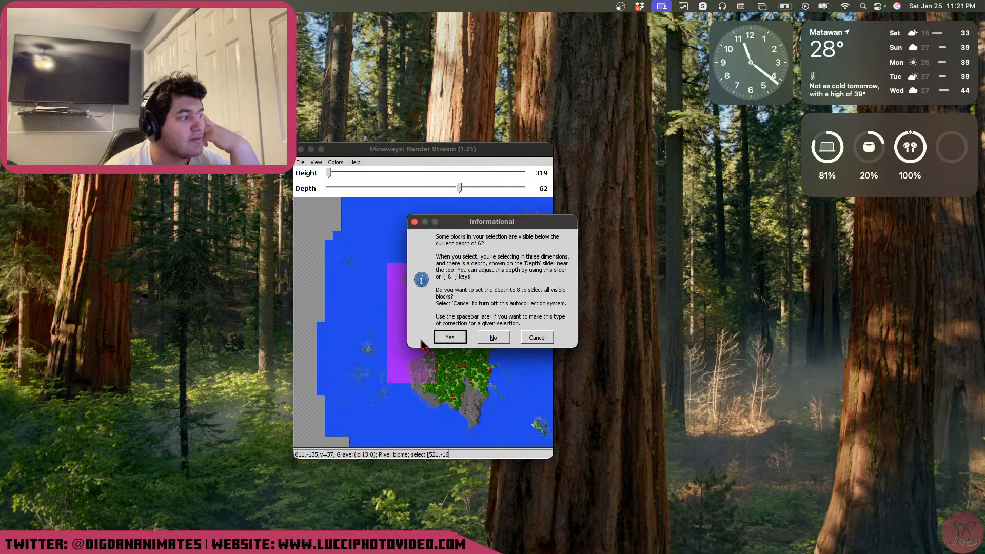
pyautogui.click(538, 336)
# Select the area around the village and the river stretch north of it, and set the selection depth to 58
pyautogui.moveTo(387, 403); pyautogui.dragTo(491, 187)
pyautogui.moveTo(369, 411); pyautogui.dragTo(493, 198)
pyautogui.moveTo(410, 406); pyautogui.dragTo(488, 190)
pyautogui.moveTo(457, 418); pyautogui.dragTo(382, 241)
pyautogui.moveTo(400, 354); pyautogui.dragTo(309, 253)
pyautogui.moveTo(465, 306); pyautogui.dragTo(555, 440)
pyautogui.moveTo(430, 400); pyautogui.dragTo(491, 375)
pyautogui.moveTo(415, 258); pyautogui.dragTo(346, 284)
pyautogui.moveTo(447, 304); pyautogui.dragTo(410, 232)
pyautogui.moveTo(445, 338); pyautogui.dragTo(544, 344)
pyautogui.moveTo(460, 258); pyautogui.dragTo(498, 359)
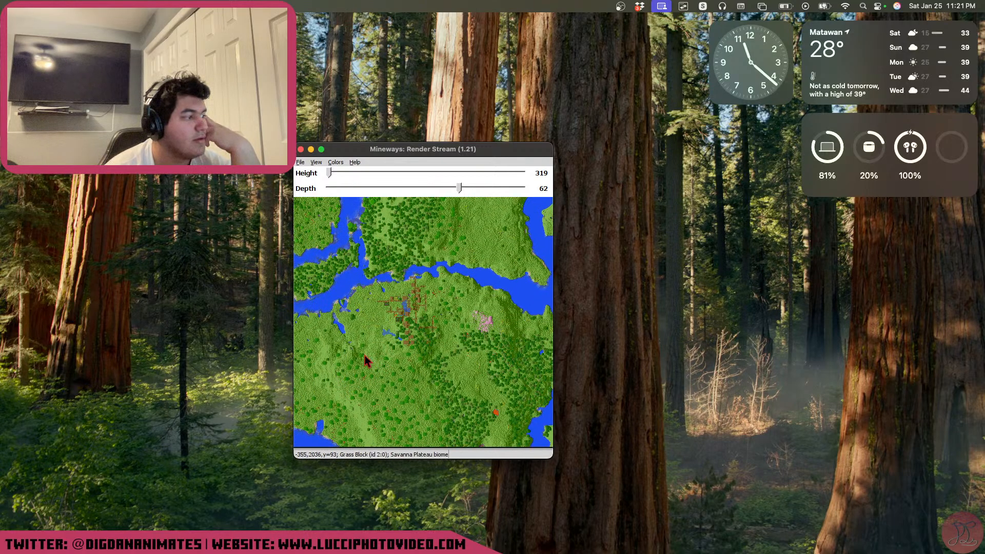
pyautogui.moveTo(359, 363); pyautogui.dragTo(464, 263, button='right')
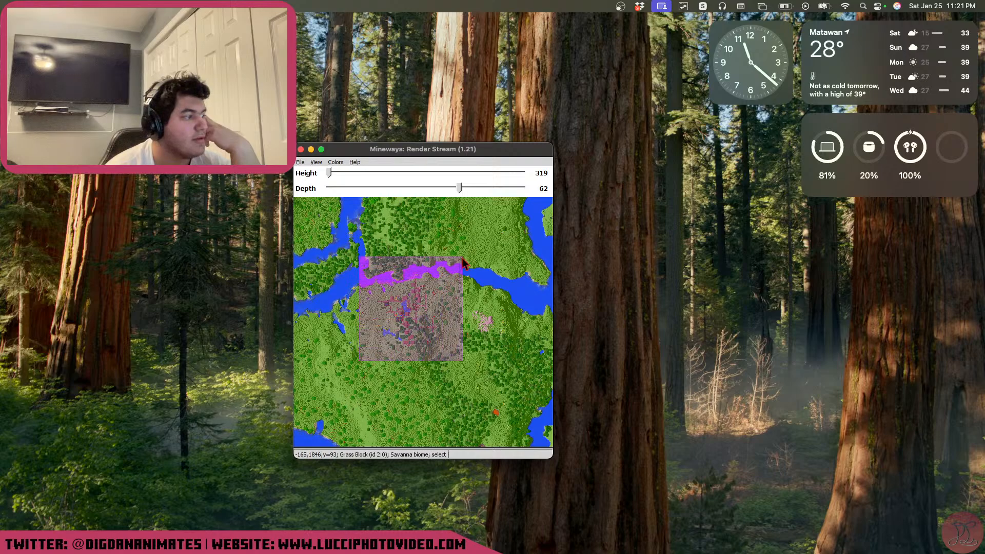
pyautogui.moveTo(460, 188)
pyautogui.mouseDown()
pyautogui.moveTo(451, 190)
pyautogui.moveTo(462, 190)
pyautogui.mouseUp()
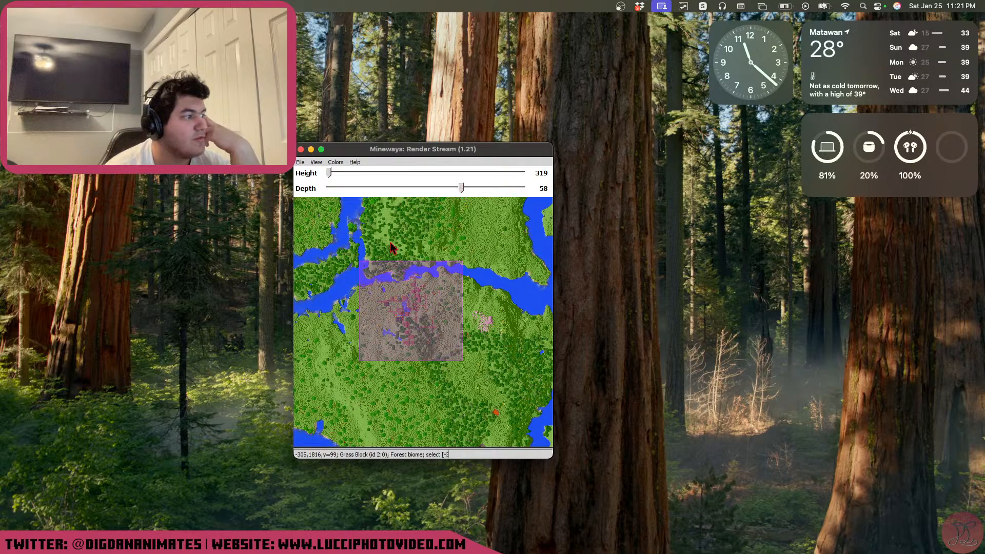
# Start an export for rendering and browse to the Misc folder inside Lucci Photo Video as the save location
pyautogui.click(301, 163)
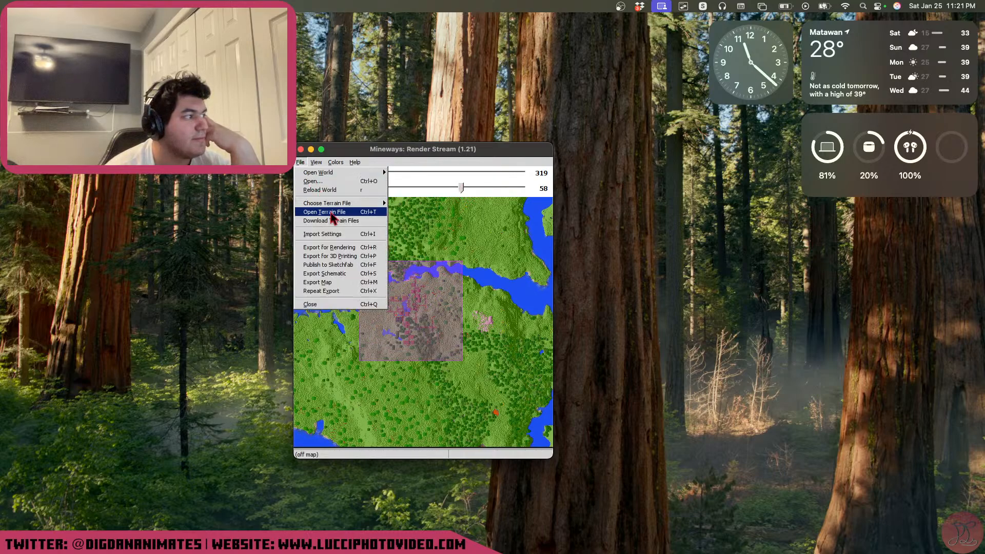
pyautogui.click(339, 248)
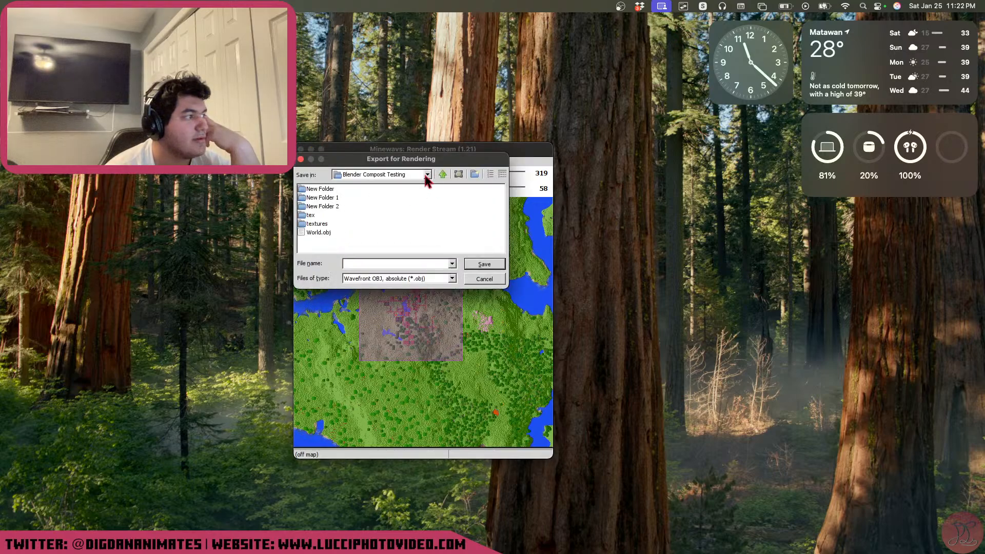
pyautogui.click(425, 175)
pyautogui.click(396, 218)
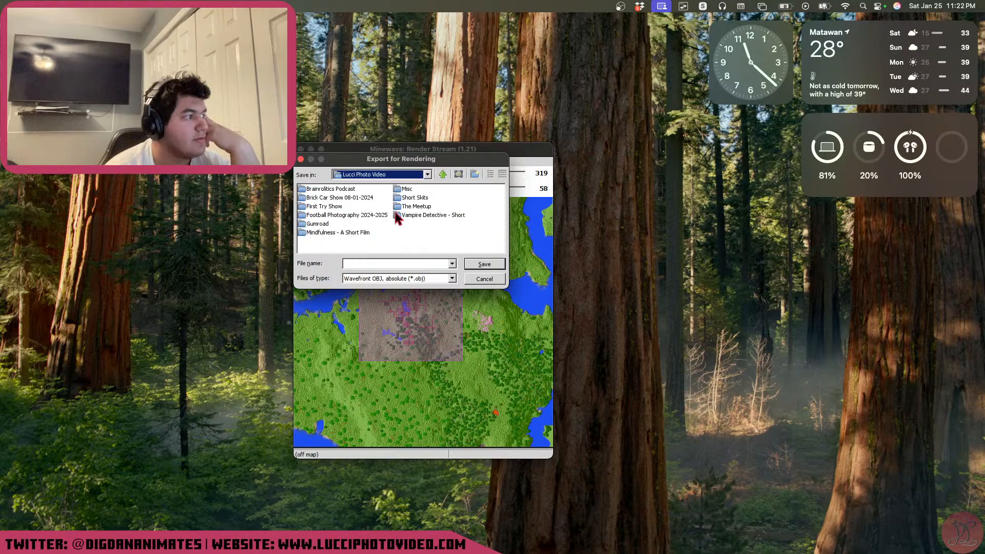
pyautogui.doubleClick(406, 190)
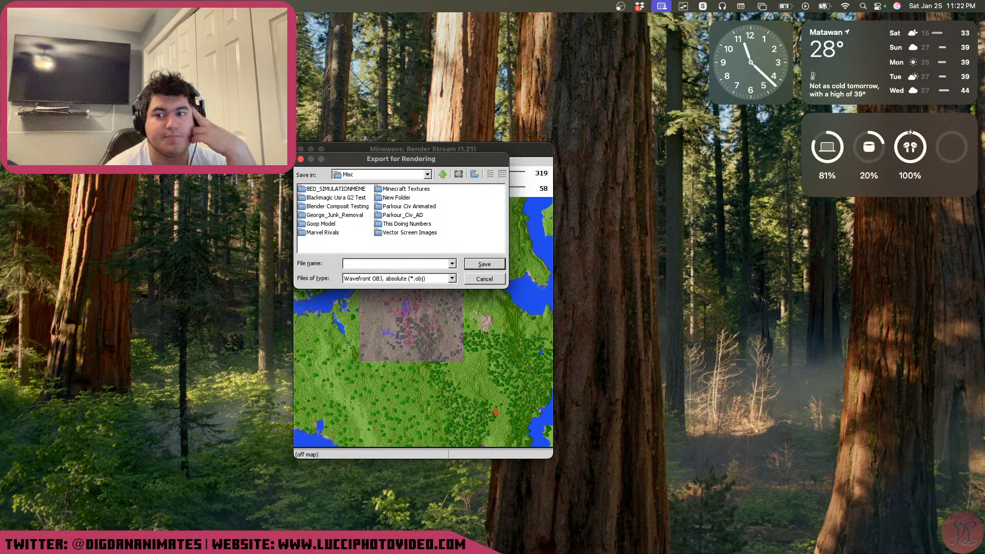
# Create a folder named StreamRender012525 inside Misc and open it
pyautogui.click(475, 174)
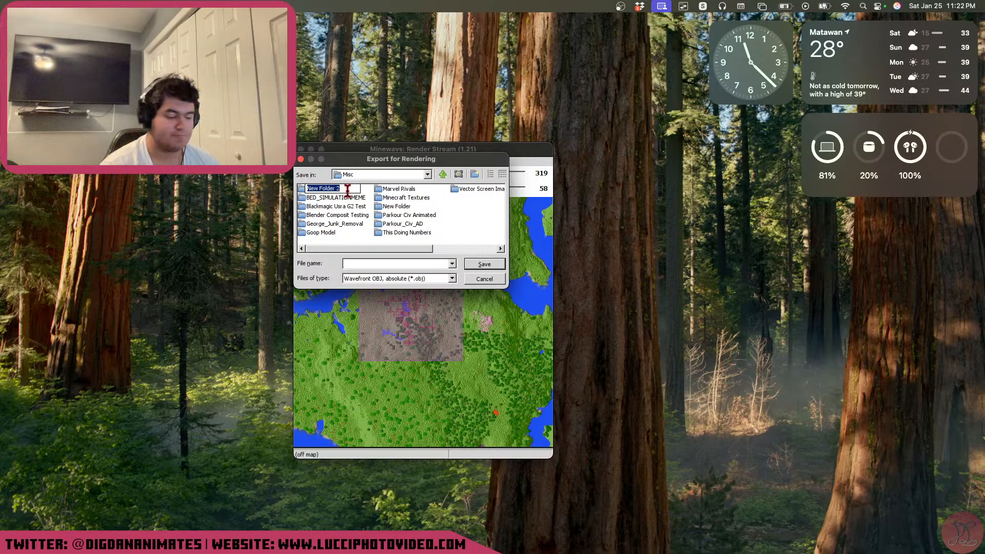
pyautogui.write('Stre')
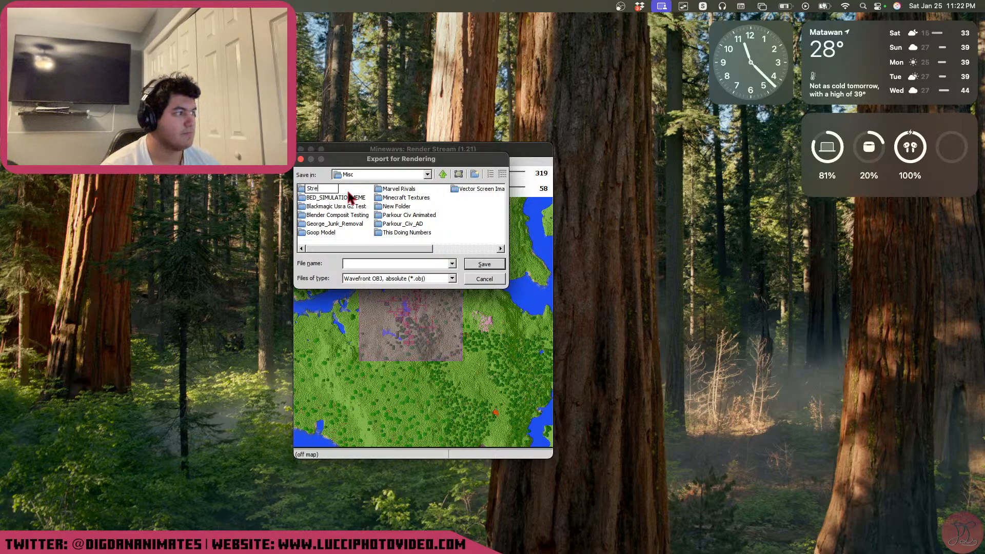
pyautogui.write('amRender')
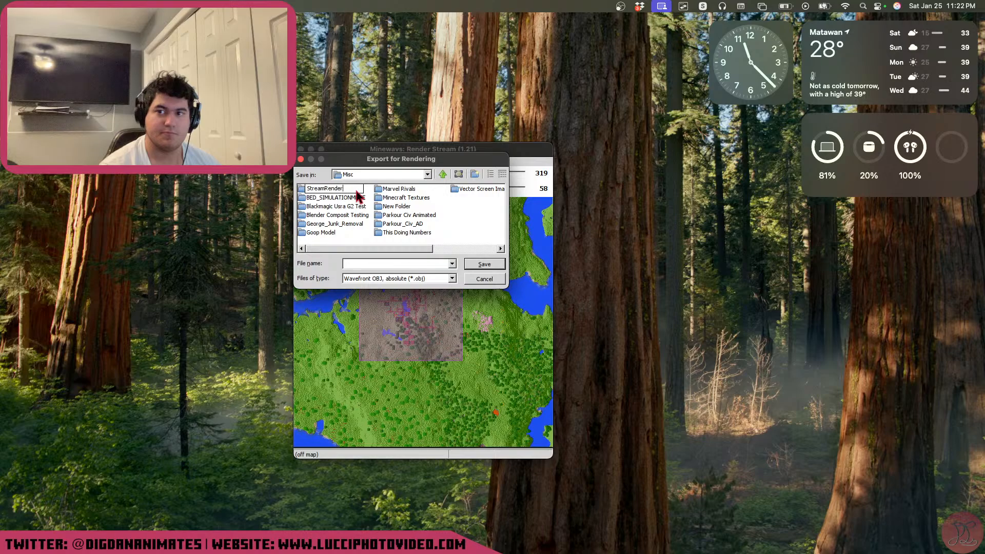
pyautogui.write('0125')
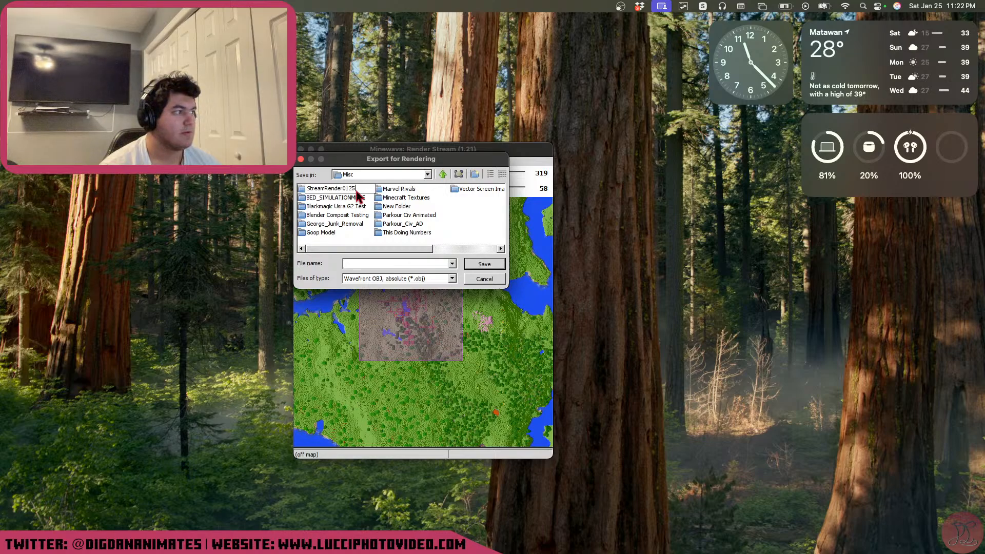
pyautogui.write('25')
pyautogui.press('Return')
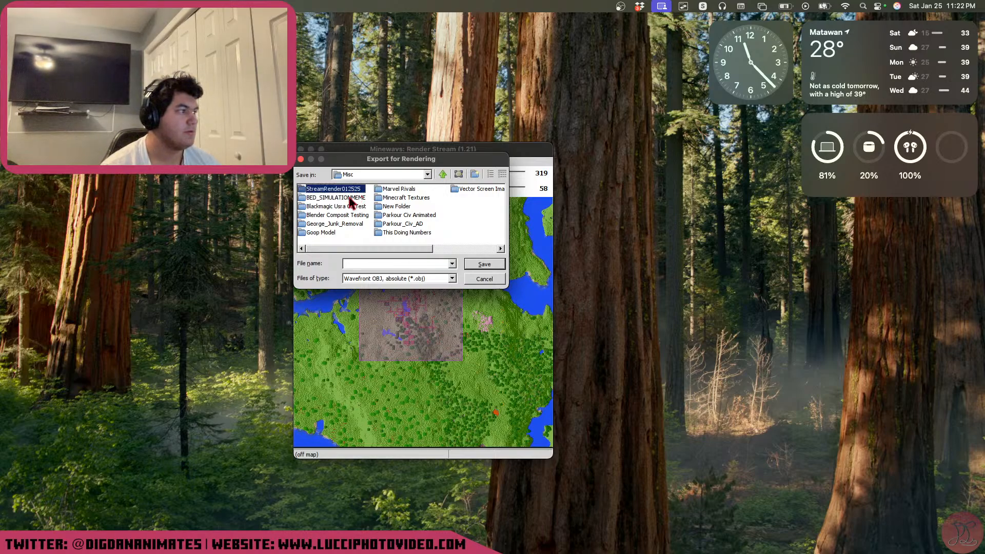
pyautogui.doubleClick(354, 190)
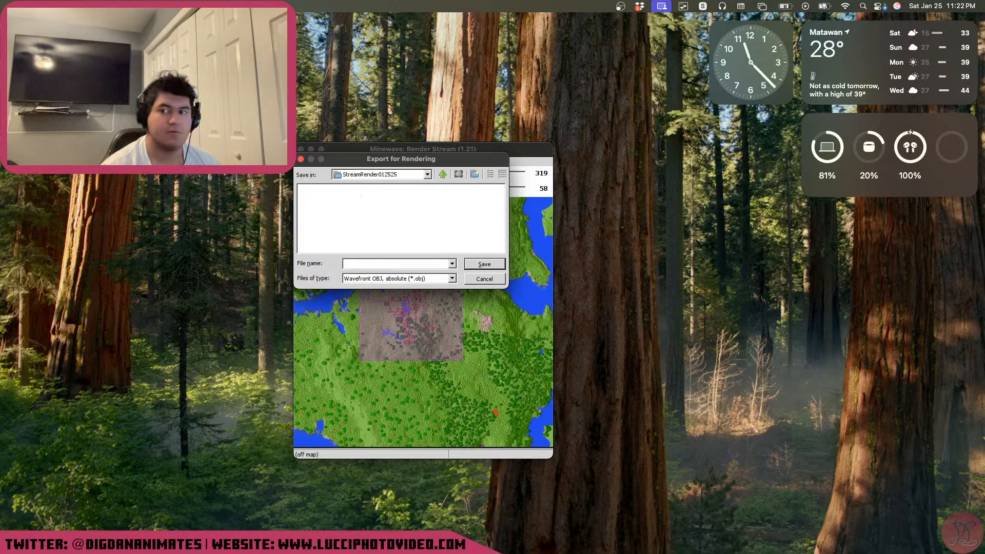
# Create a subfolder named MapExport inside StreamRender012525 and open it
pyautogui.click(475, 174)
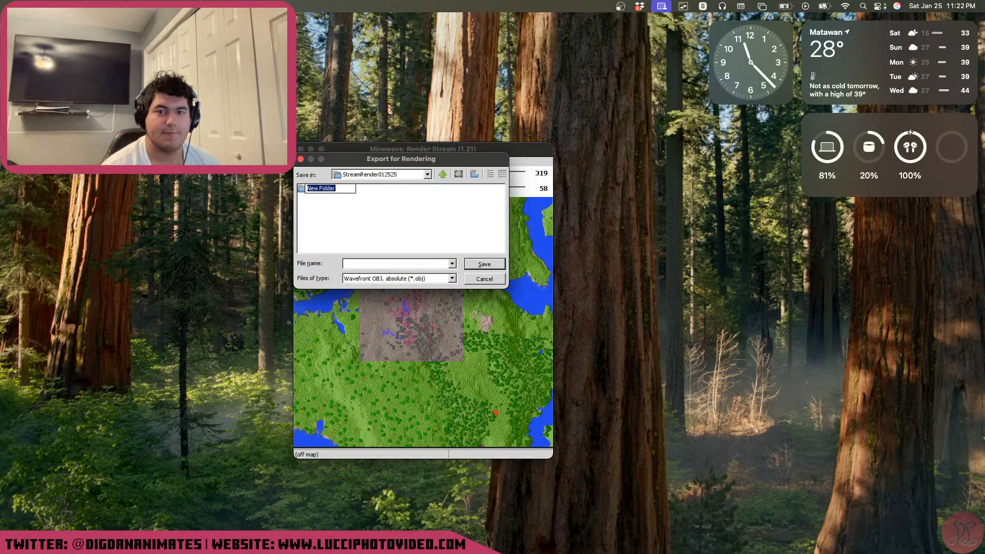
pyautogui.write('Ma')
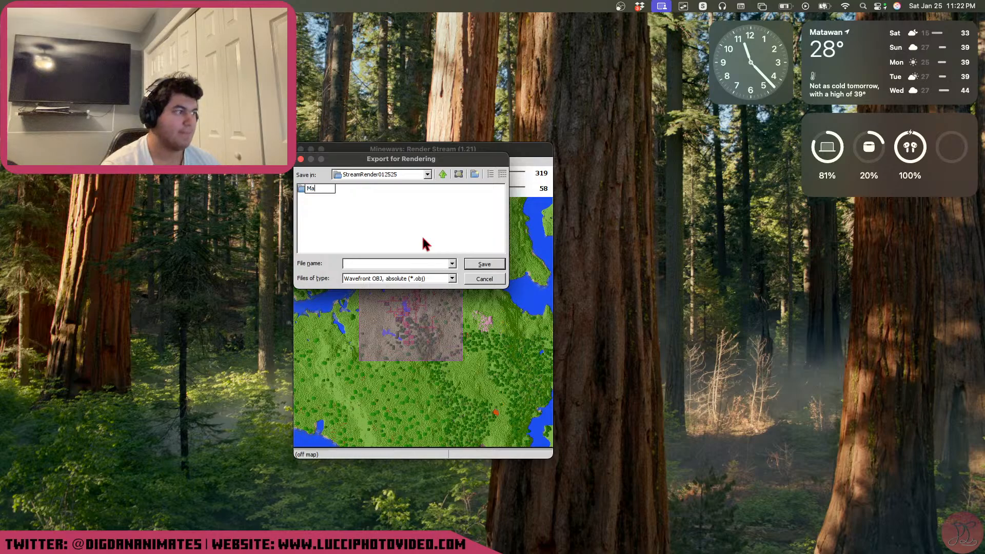
pyautogui.write('pExport')
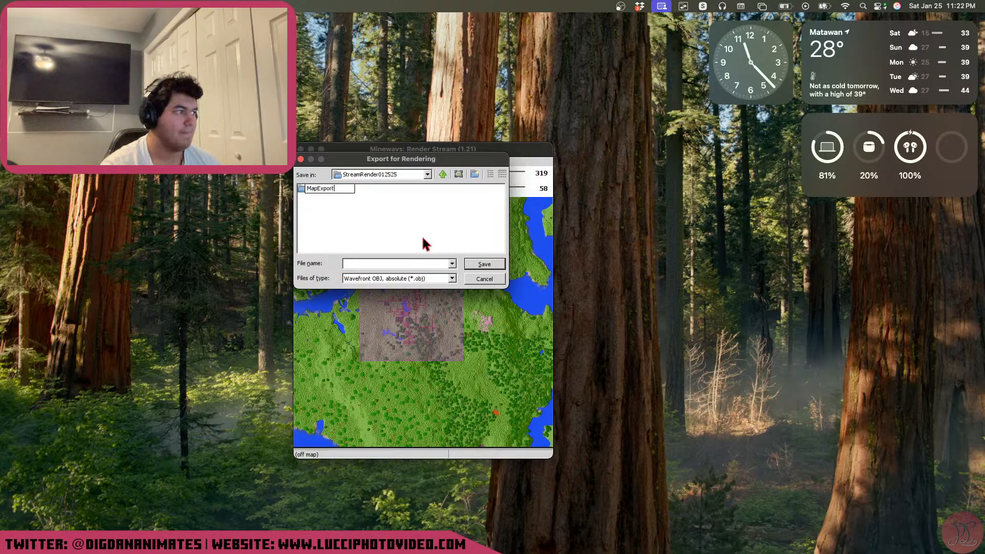
pyautogui.press('Return')
pyautogui.doubleClick(331, 189)
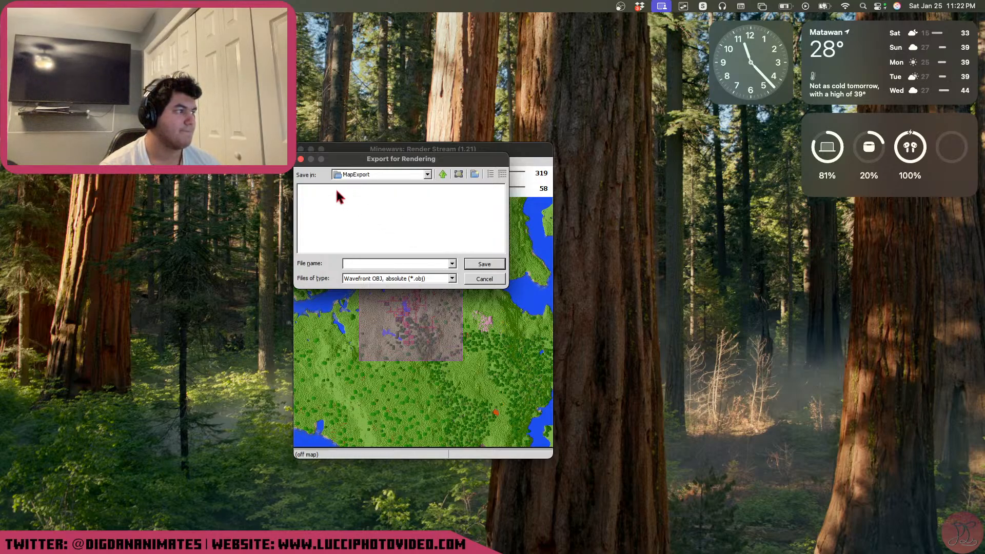
# Name the export file Village and save it as a Wavefront OBJ, absolute file in MapExport
pyautogui.click(401, 264)
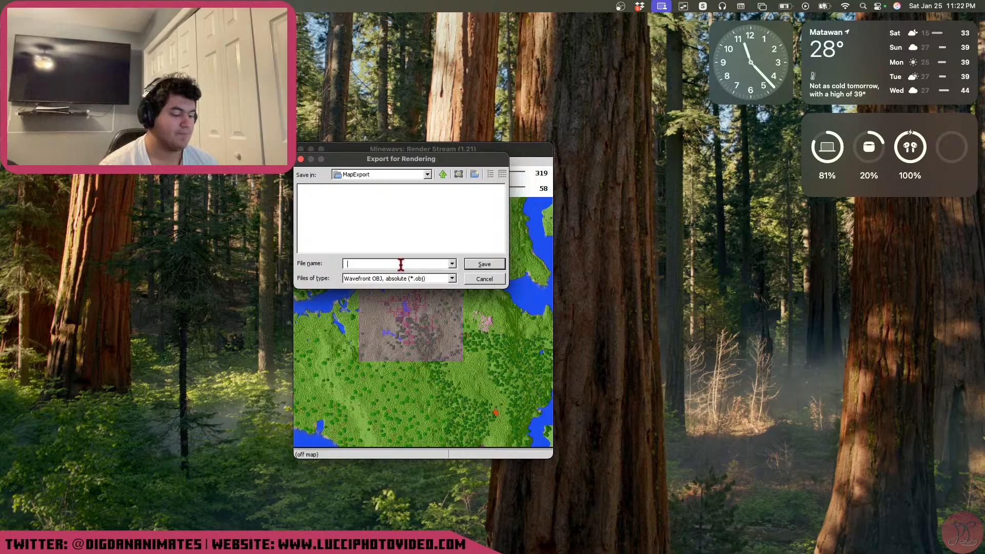
pyautogui.write('Vill')
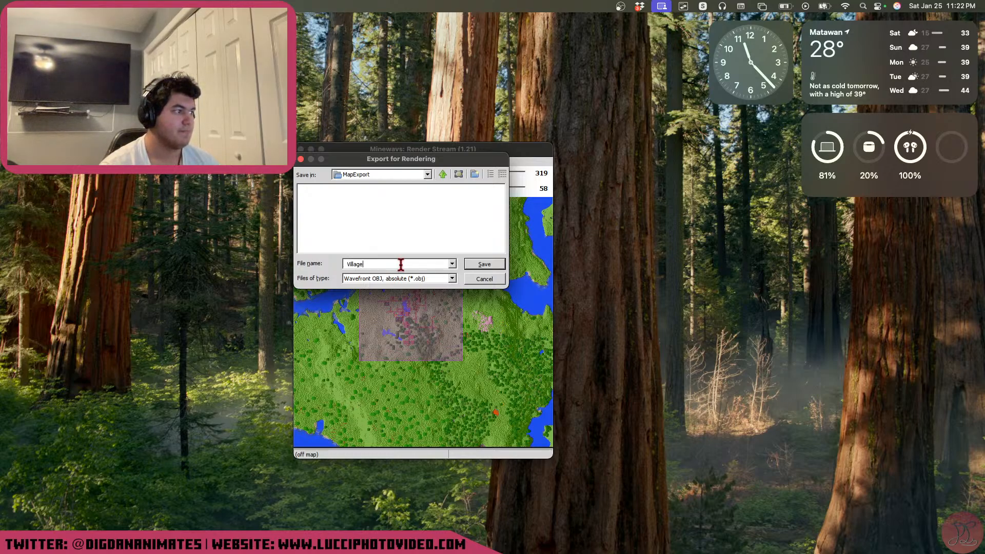
pyautogui.write('age')
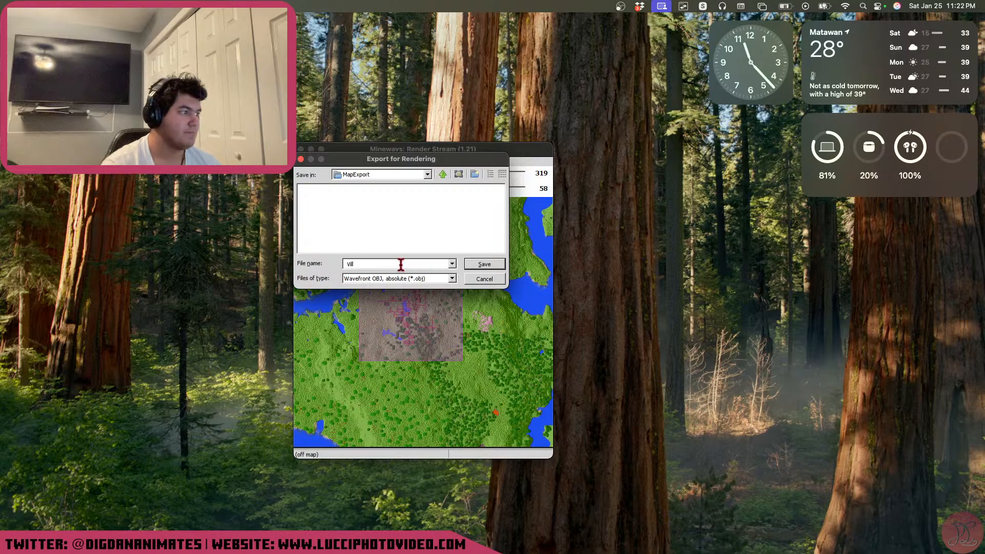
pyautogui.click(483, 265)
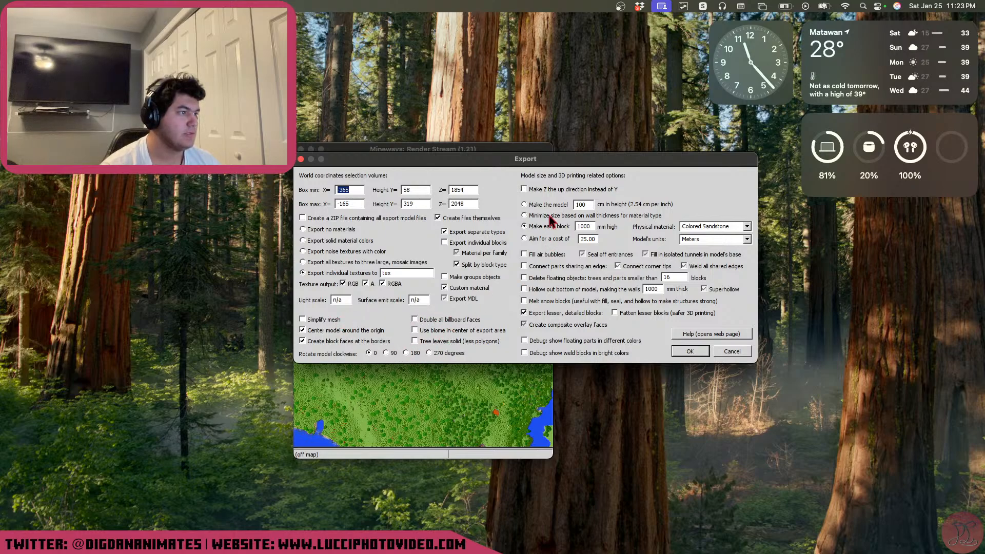
# Export the model with Z as the up direction and Colored & Flexible as physical material, keep the export statistics enabled, and close Mineways
pyautogui.click(548, 193)
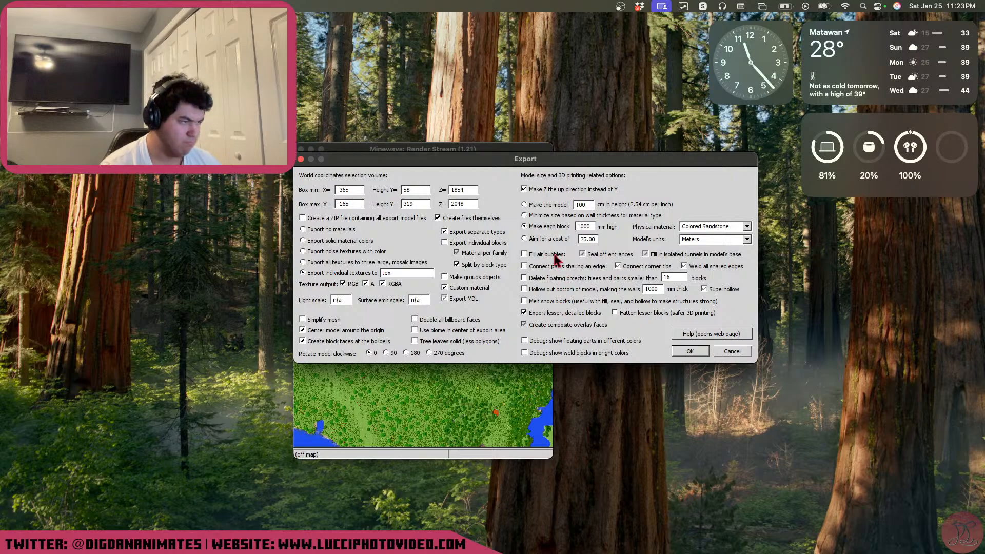
pyautogui.click(748, 226)
pyautogui.click(739, 256)
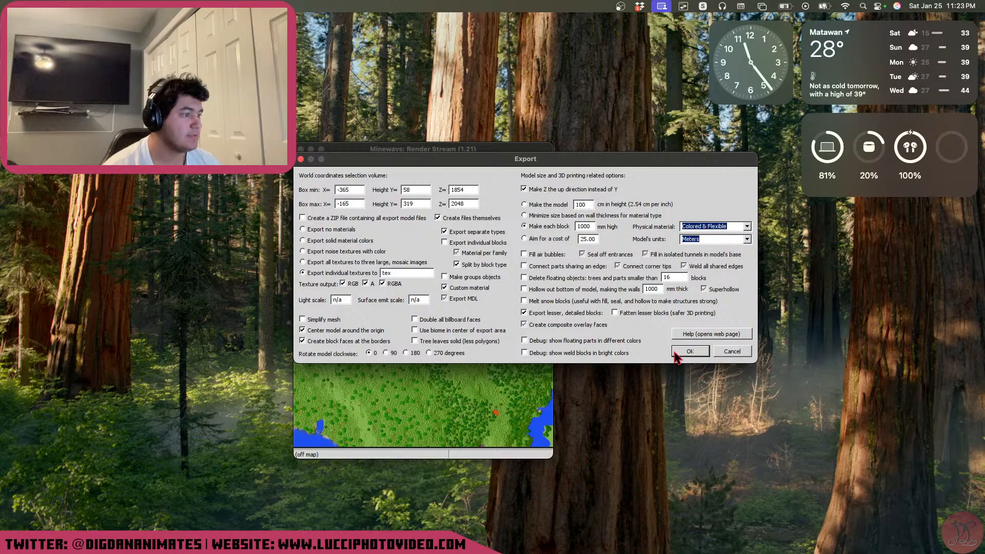
pyautogui.click(689, 351)
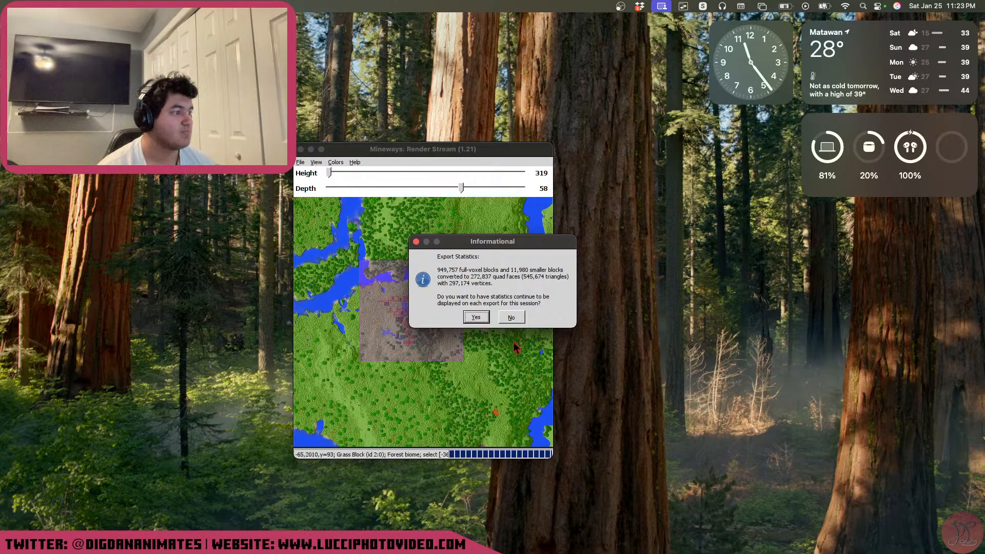
pyautogui.click(476, 318)
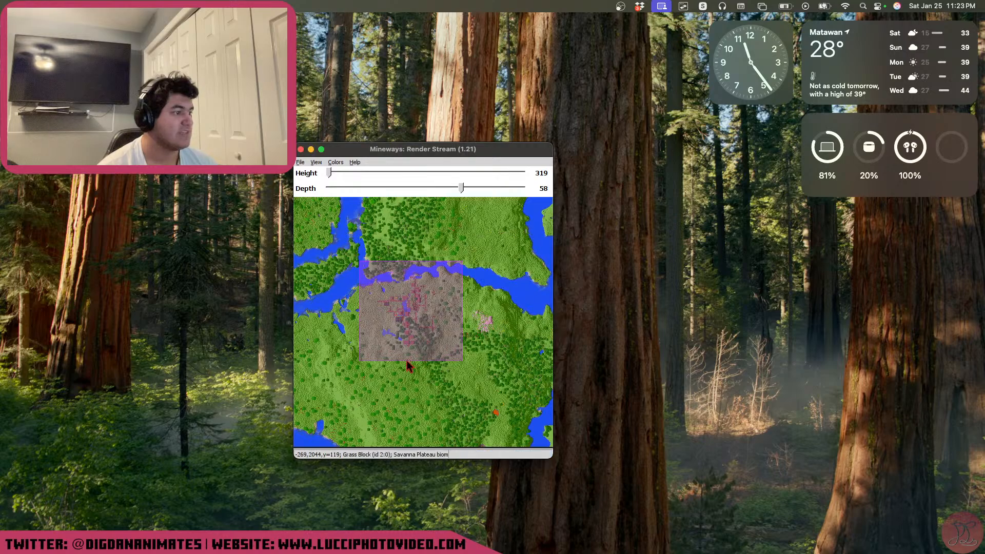
pyautogui.click(301, 149)
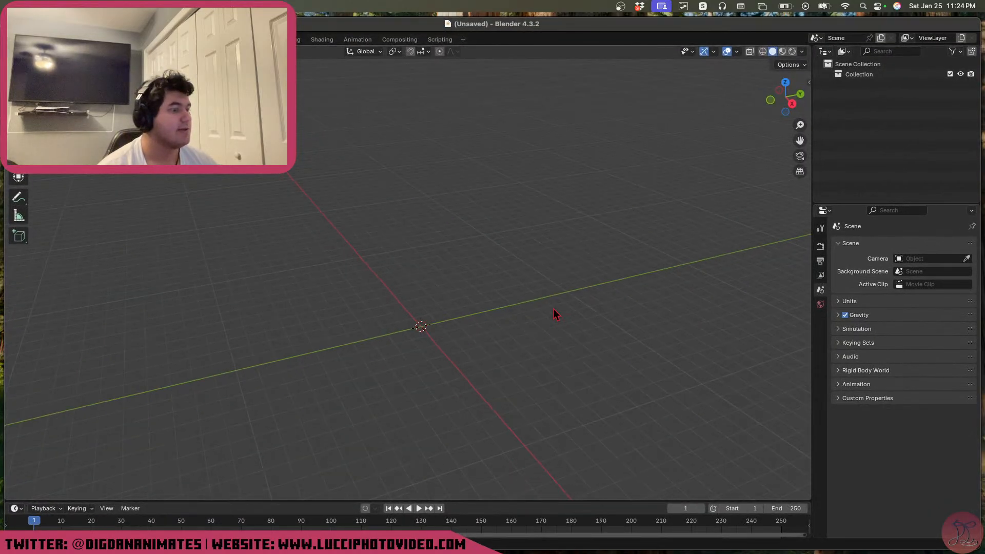
# In Blender, show the viewport sidebar and save the empty scene as StreamRender.blend in the Misc/StreamRender012525 folder on Lucci Ext 2
pyautogui.press('n')
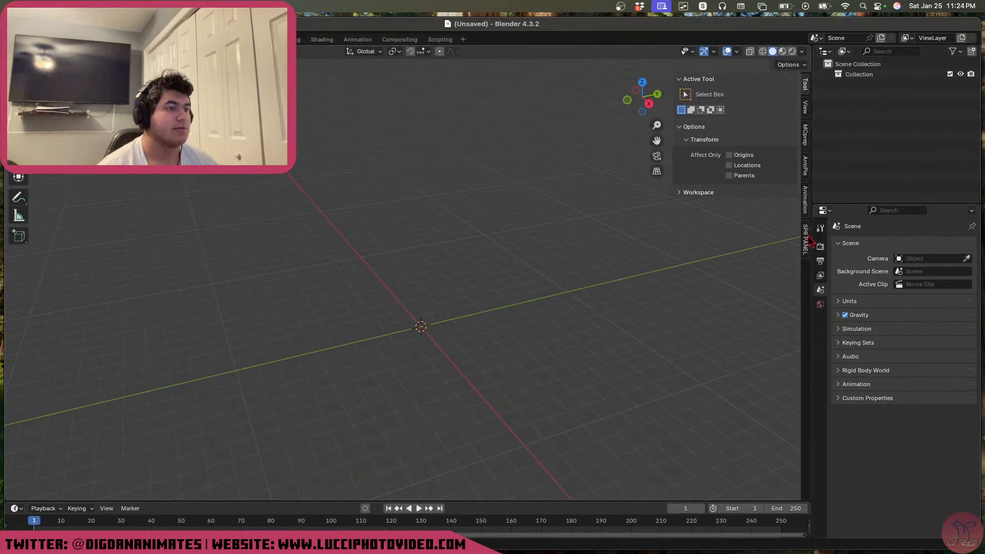
pyautogui.press('super+s')
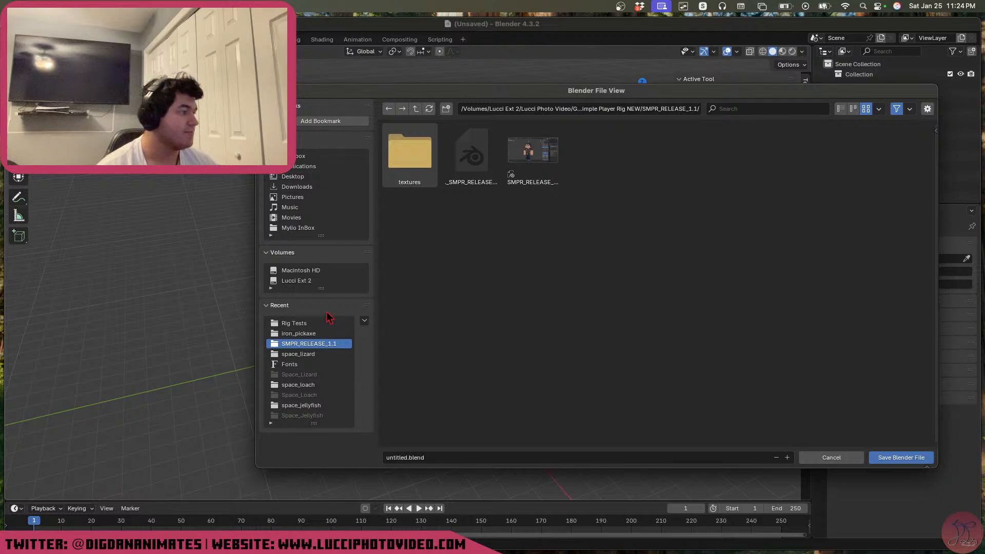
pyautogui.click(323, 281)
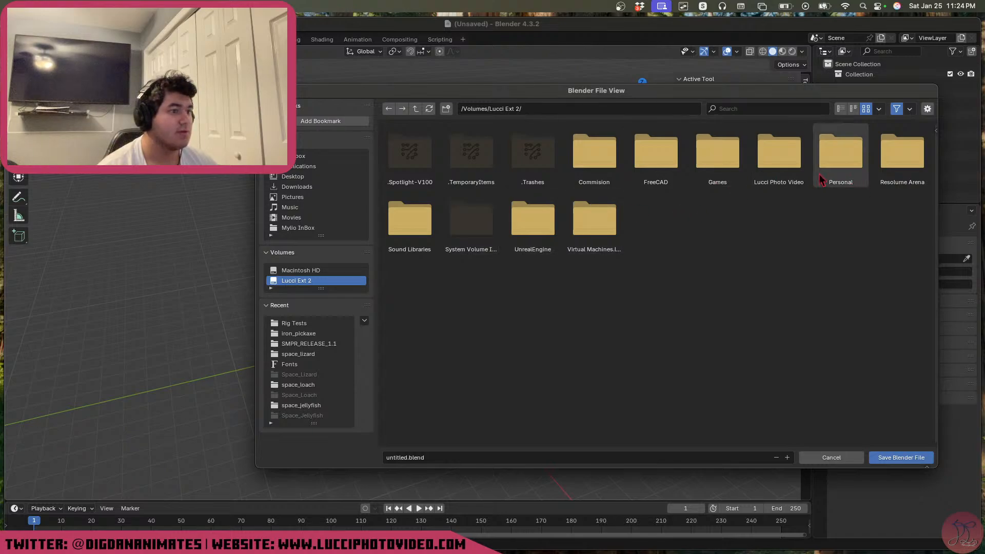
pyautogui.doubleClick(780, 175)
pyautogui.doubleClick(781, 176)
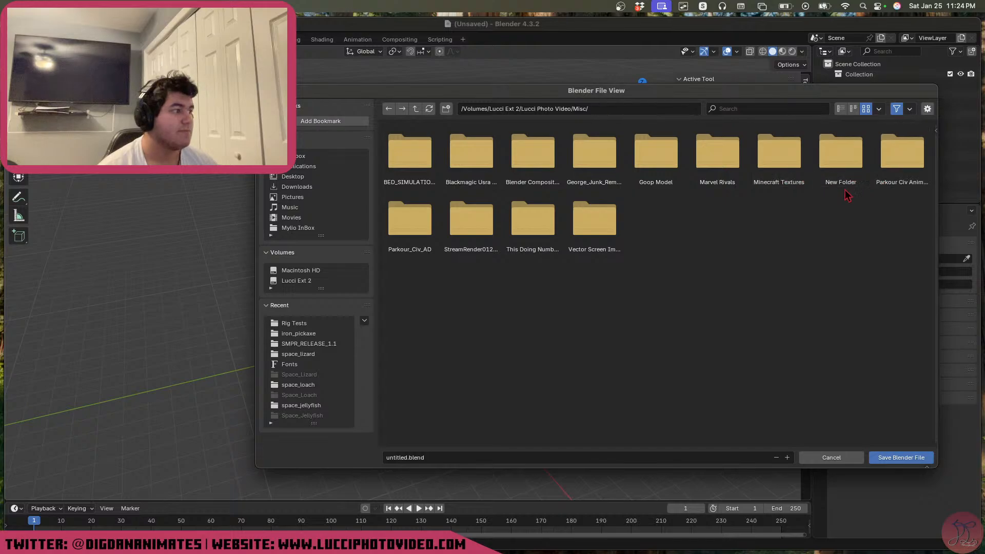
pyautogui.click(485, 249)
pyautogui.doubleClick(486, 248)
pyautogui.click(414, 457)
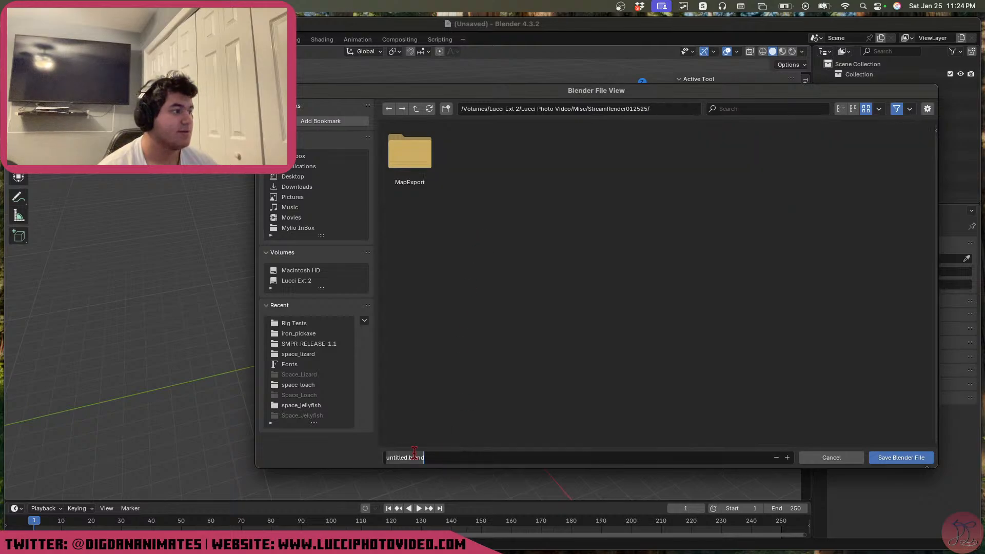
pyautogui.moveTo(407, 457); pyautogui.dragTo(382, 458)
pyautogui.write('Stream')
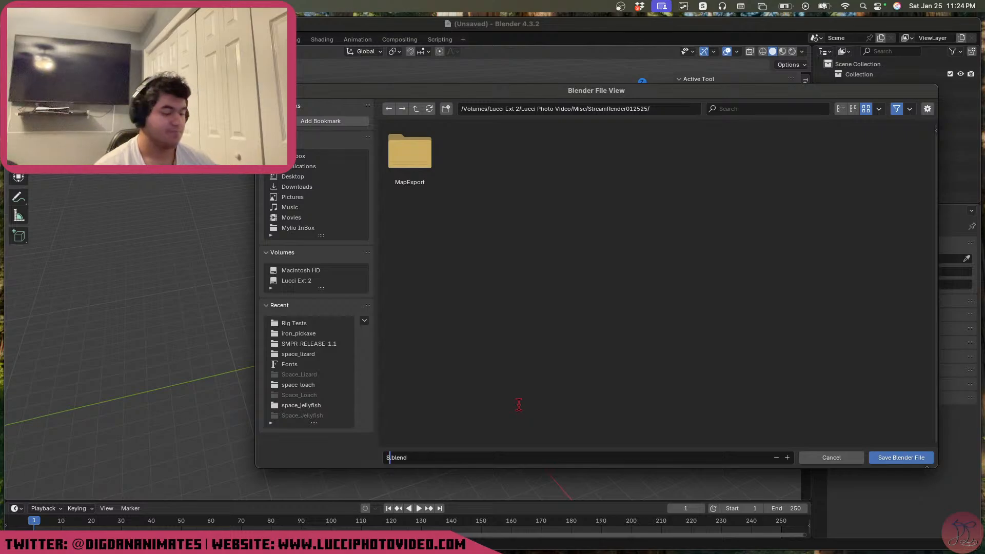
pyautogui.write('Render')
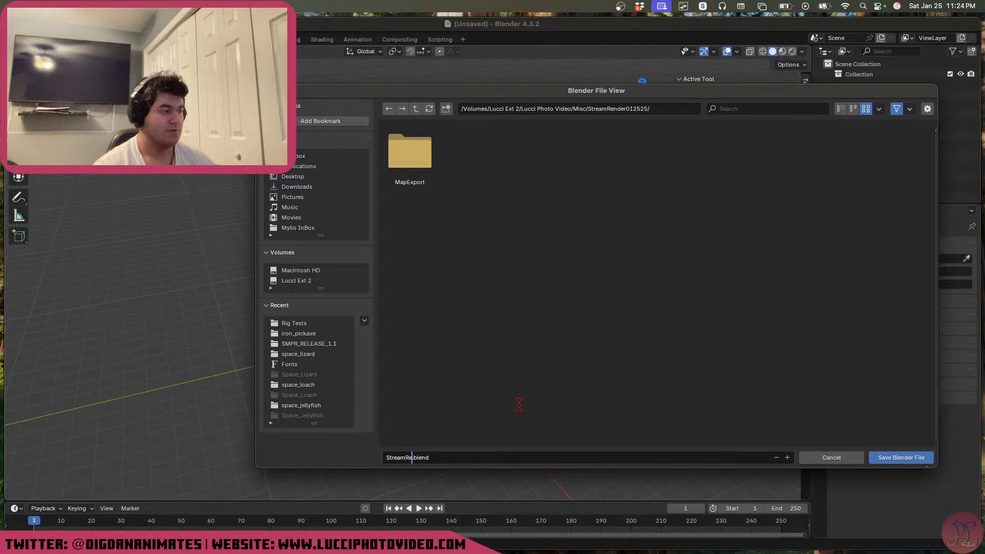
pyautogui.press('Return')
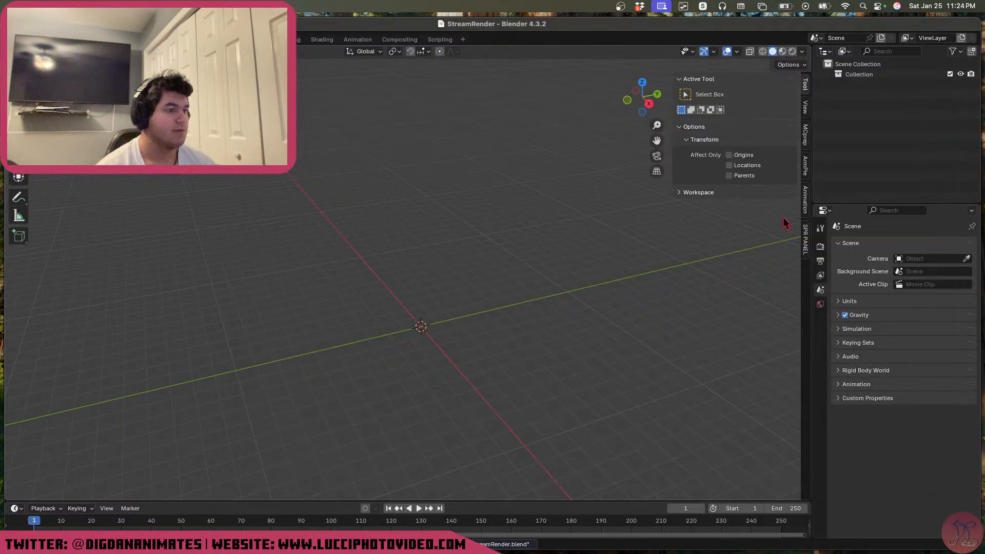
# Import the exported Mineways world Village.obj from the MapExport folder with MCprep's OBJ world import
pyautogui.click(805, 144)
pyautogui.scroll(-3, 733, 326)
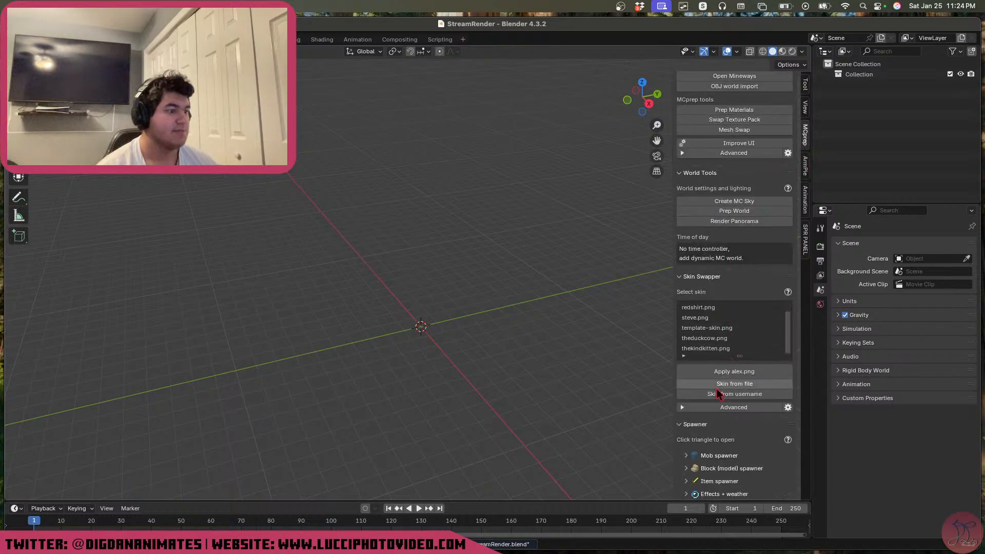
pyautogui.scroll(2, 718, 395)
pyautogui.scroll(-3, 707, 431)
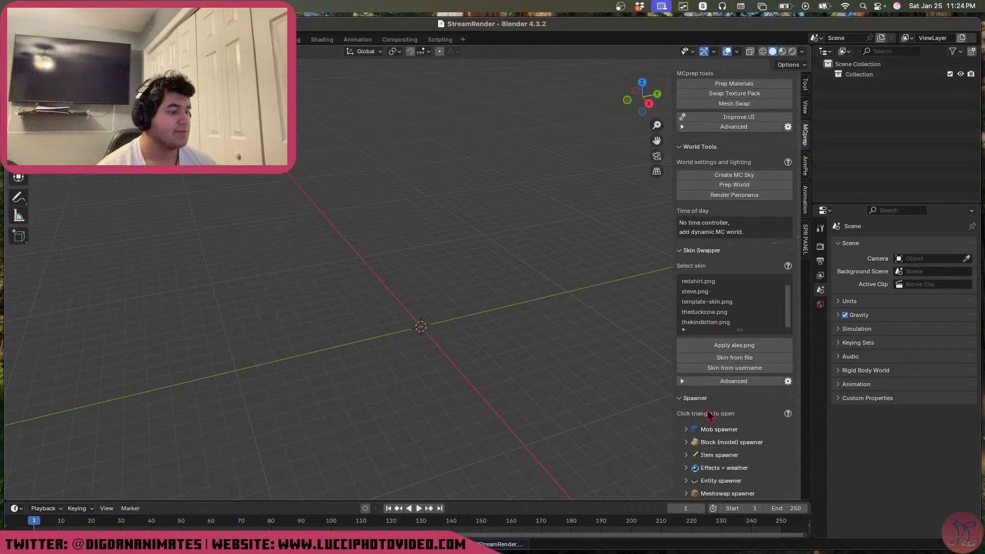
pyautogui.scroll(3, 713, 415)
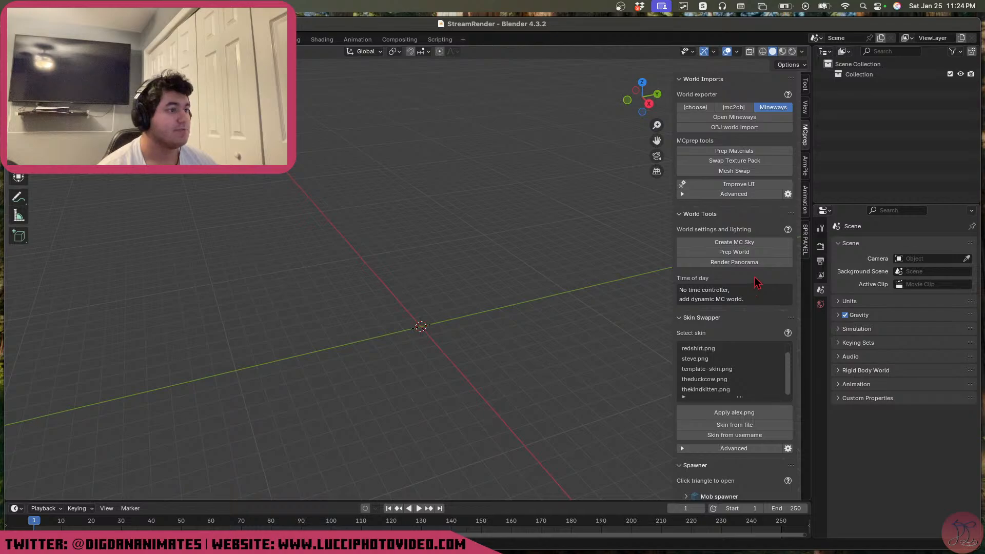
pyautogui.click(750, 128)
pyautogui.doubleClick(418, 165)
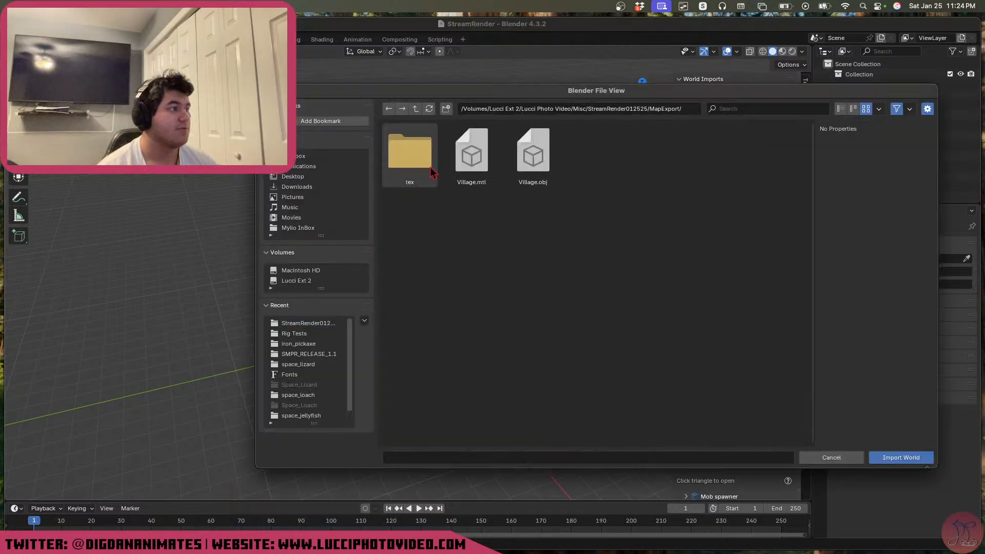
pyautogui.click(531, 161)
pyautogui.doubleClick(532, 162)
# Rotate the imported village world by -90 degrees about the X axis so that the terrain lies upright
pyautogui.scroll(-6, 440, 349)
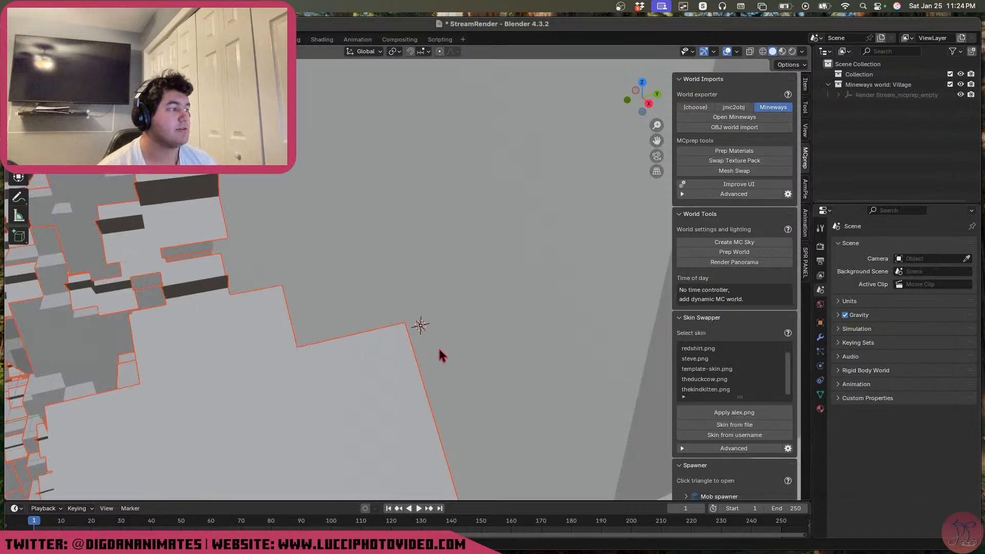
pyautogui.scroll(-8, 437, 324)
pyautogui.write('s')
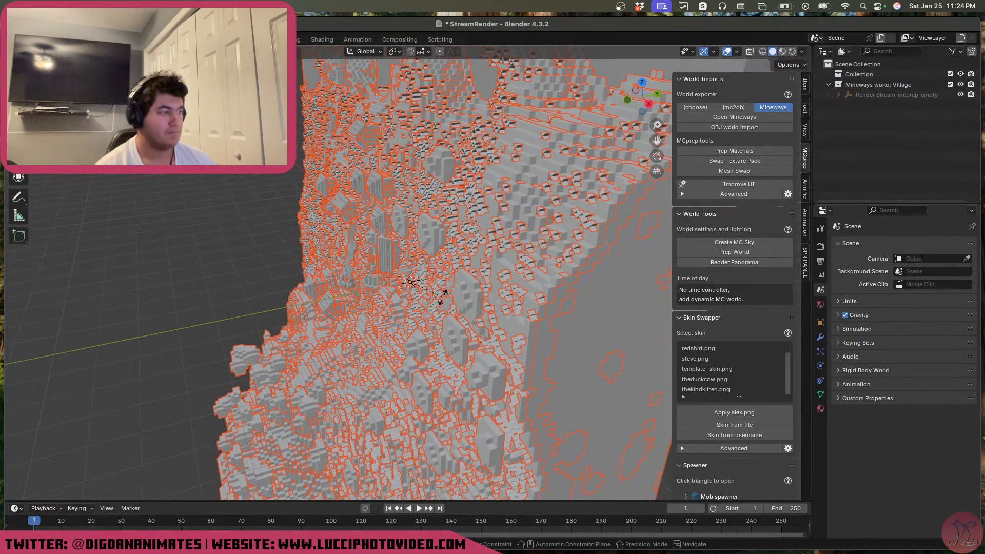
pyautogui.write('90')
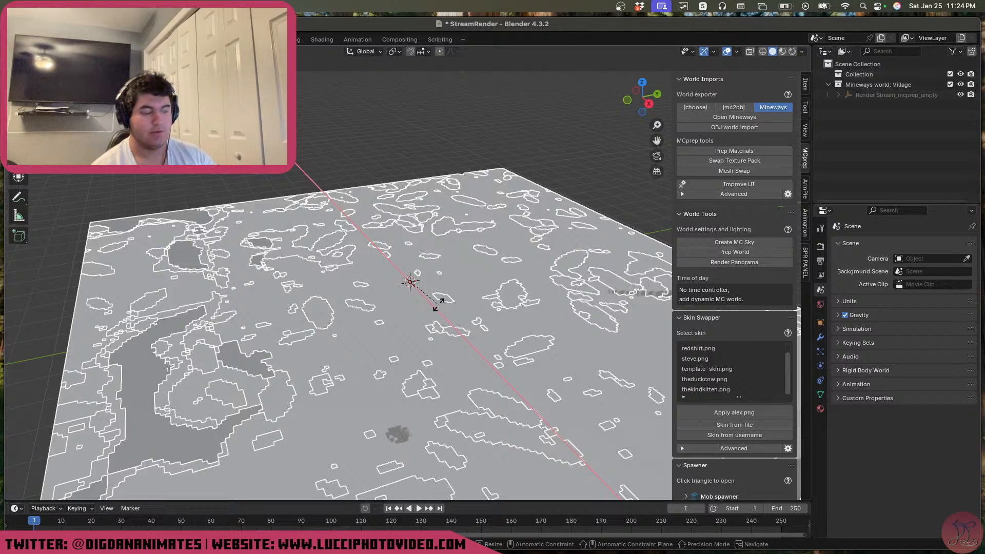
pyautogui.write('-')
pyautogui.press('Return')
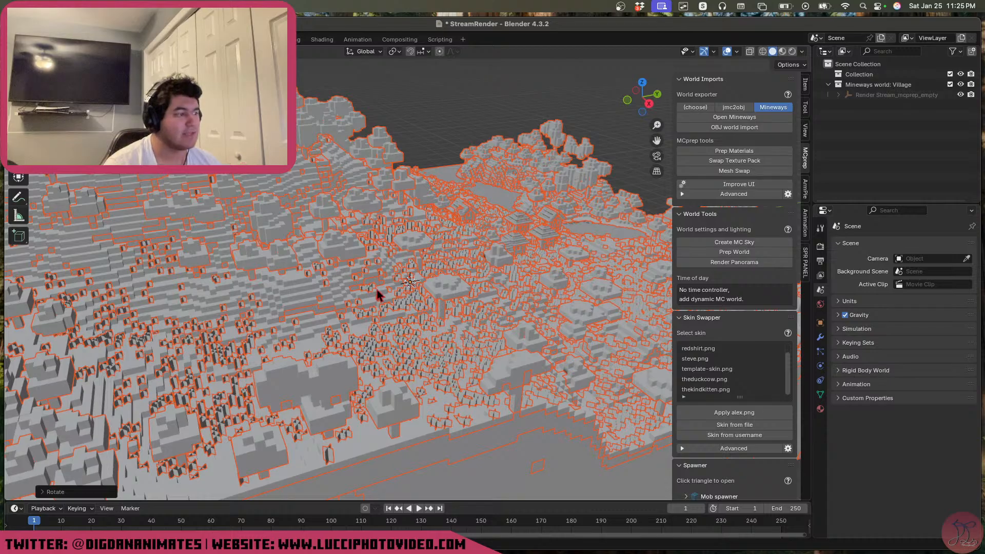
pyautogui.scroll(-10, 376, 288)
pyautogui.scroll(5, 486, 299)
pyautogui.moveTo(487, 299); pyautogui.dragTo(411, 282, button='middle')
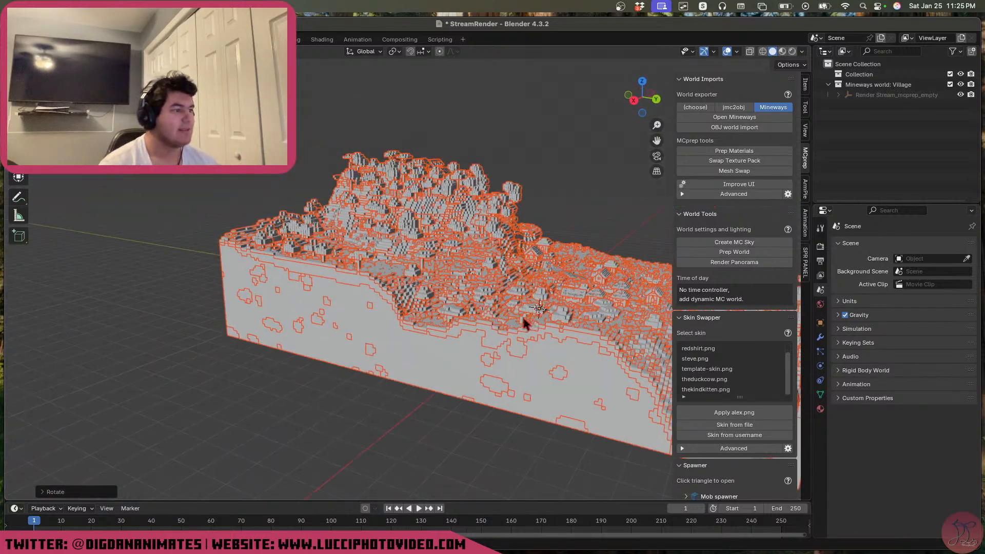
pyautogui.keyDown('shift'); pyautogui.moveTo(662, 324); pyautogui.dragTo(438, 321, button='middle'); pyautogui.keyUp('shift')
pyautogui.scroll(3, 438, 321)
pyautogui.keyDown('shift'); pyautogui.moveTo(592, 335); pyautogui.dragTo(389, 338, button='middle'); pyautogui.keyUp('shift')
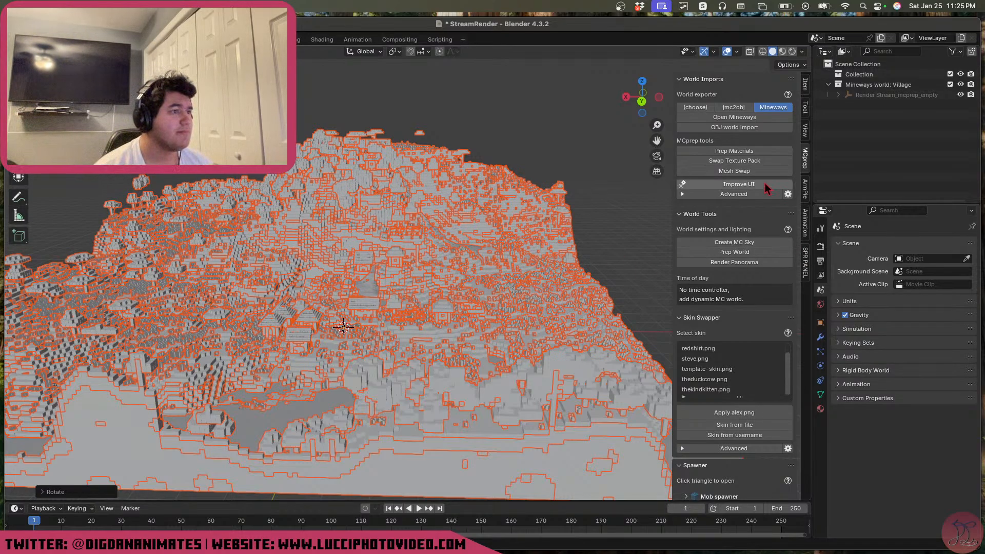
# Prep the world's materials with MCprep using the SEUS pack format and with Improve UI turned off
pyautogui.click(733, 151)
pyautogui.click(753, 154)
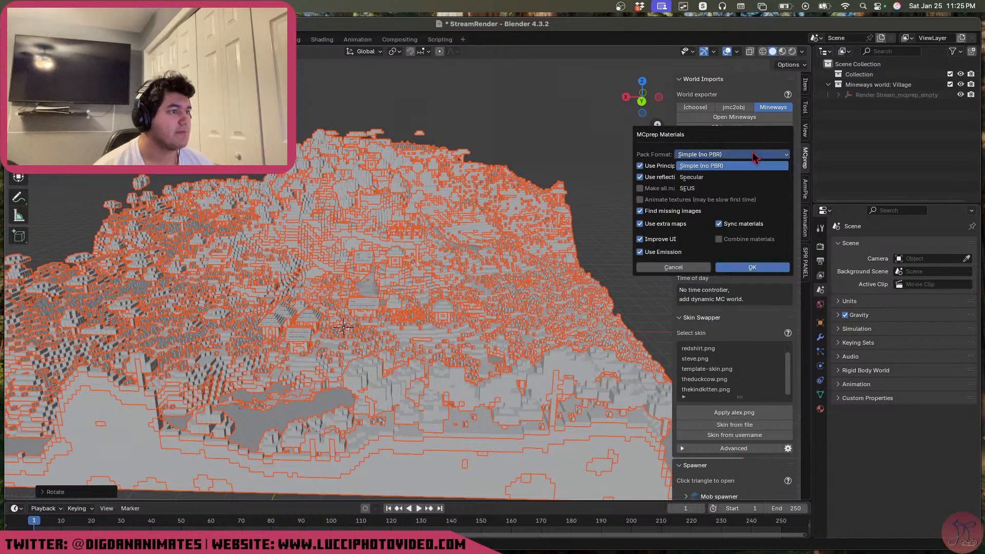
pyautogui.click(744, 178)
pyautogui.click(766, 157)
pyautogui.click(751, 189)
pyautogui.click(767, 156)
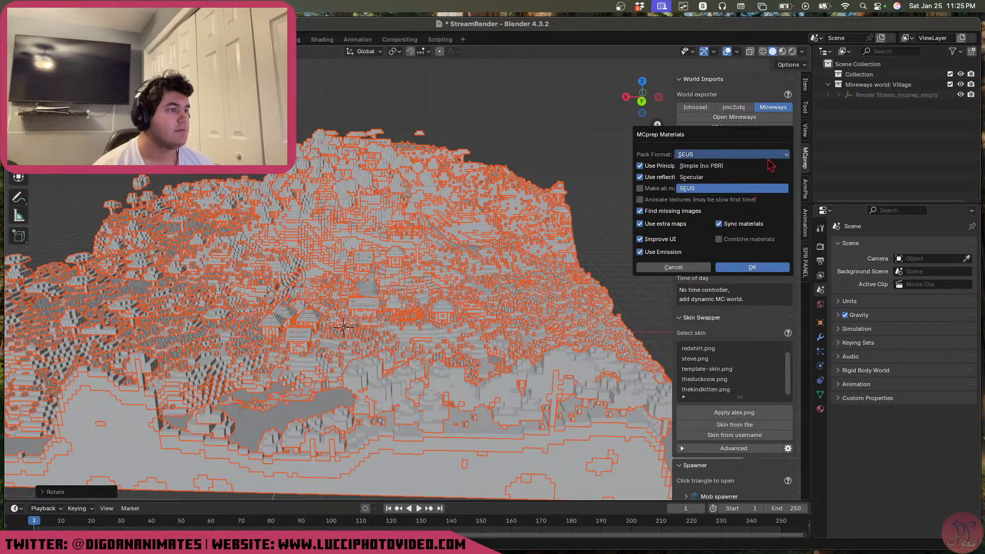
pyautogui.click(748, 181)
pyautogui.click(766, 157)
pyautogui.click(739, 189)
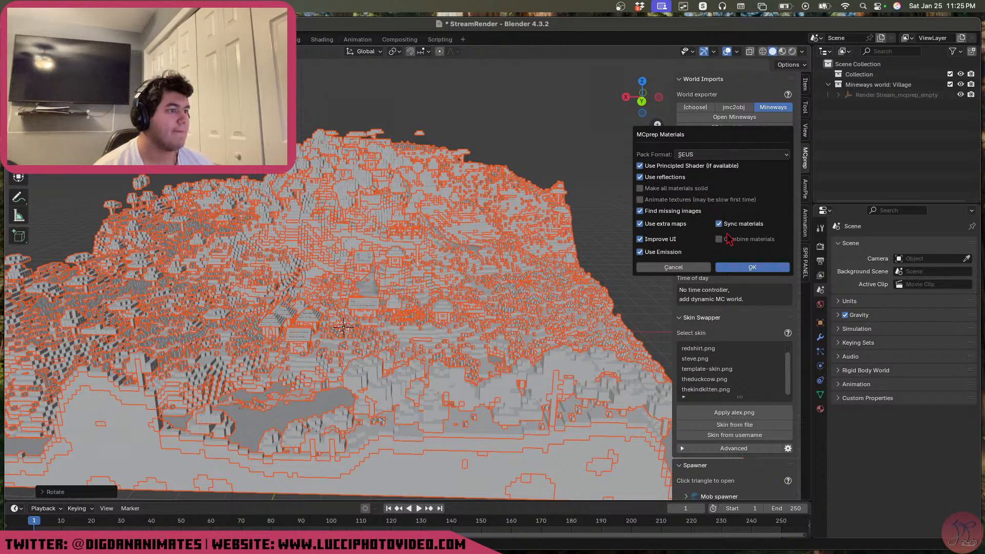
pyautogui.click(667, 239)
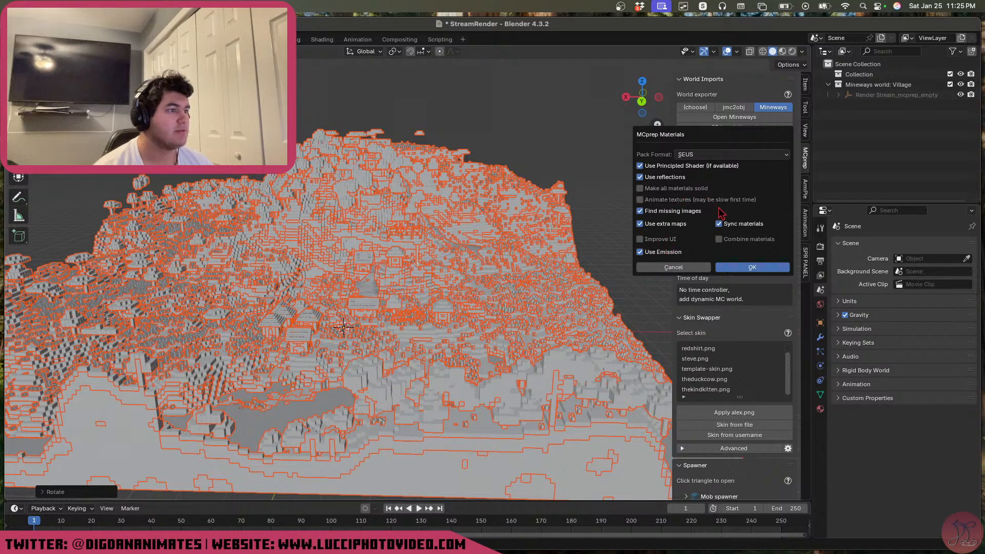
pyautogui.click(750, 266)
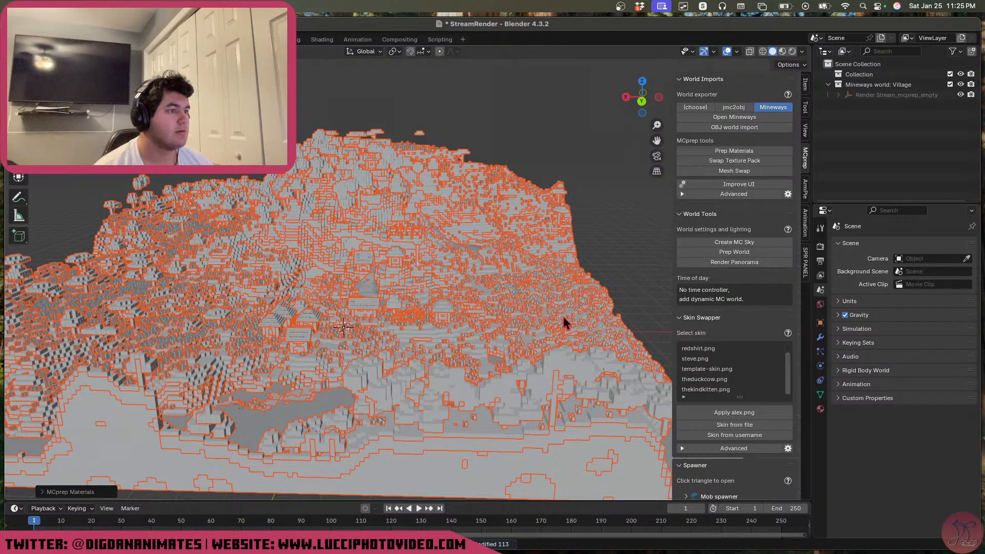
# Display the viewport in Material Preview and check the textures of the torches on the village's fenced post
pyautogui.scroll(4, 487, 376)
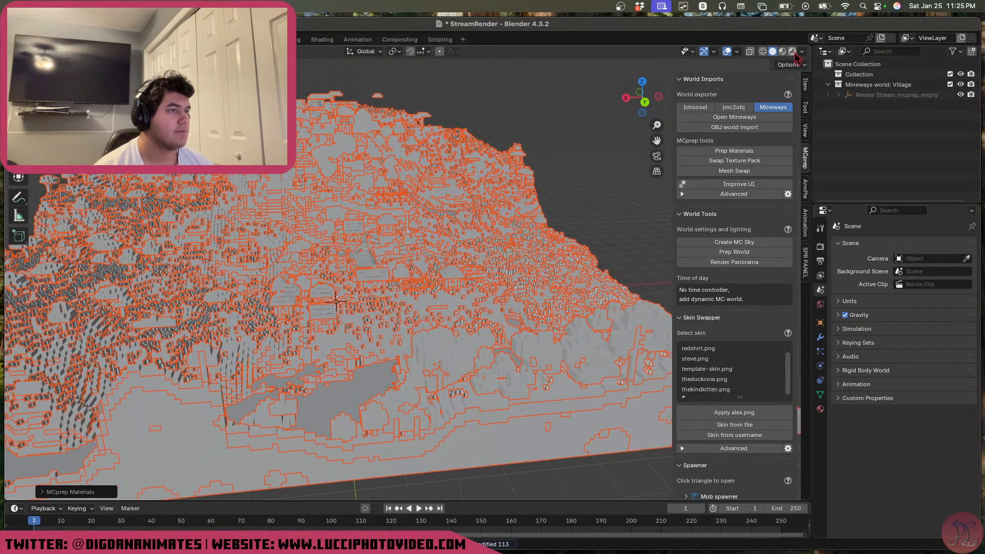
pyautogui.click(782, 52)
pyautogui.scroll(5, 421, 366)
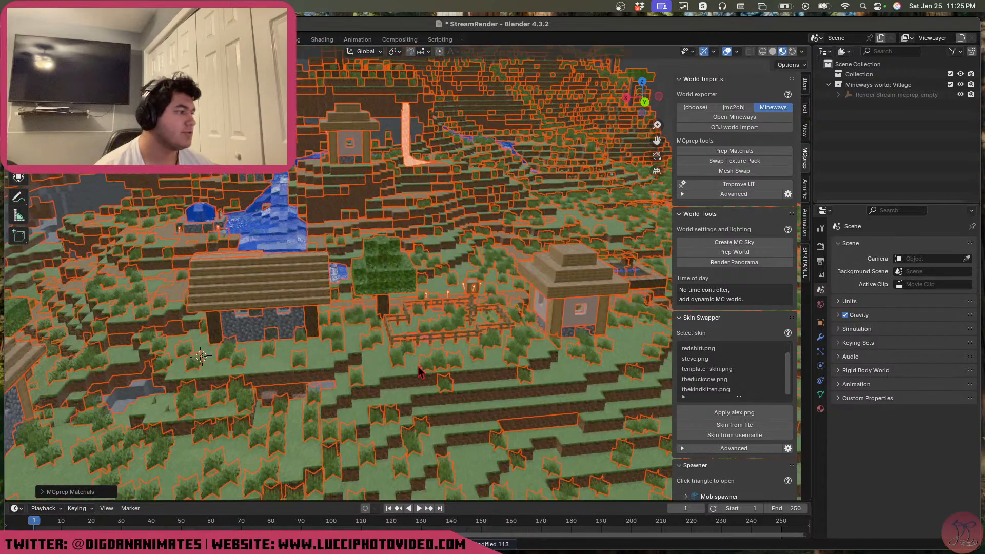
pyautogui.scroll(6, 421, 366)
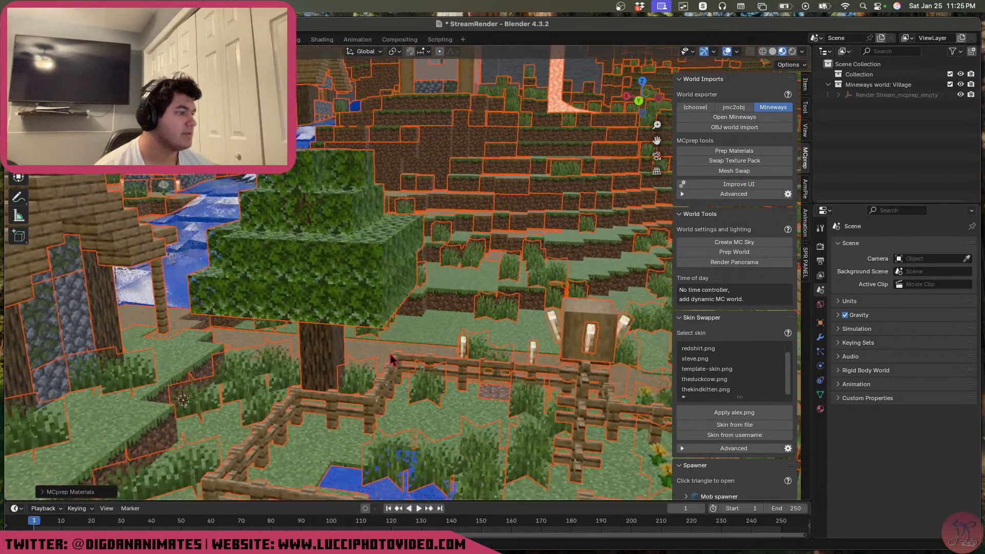
pyautogui.scroll(1, 516, 352)
pyautogui.keyDown('shift'); pyautogui.moveTo(518, 352); pyautogui.dragTo(343, 306, button='middle'); pyautogui.keyUp('shift')
pyautogui.scroll(4, 360, 308)
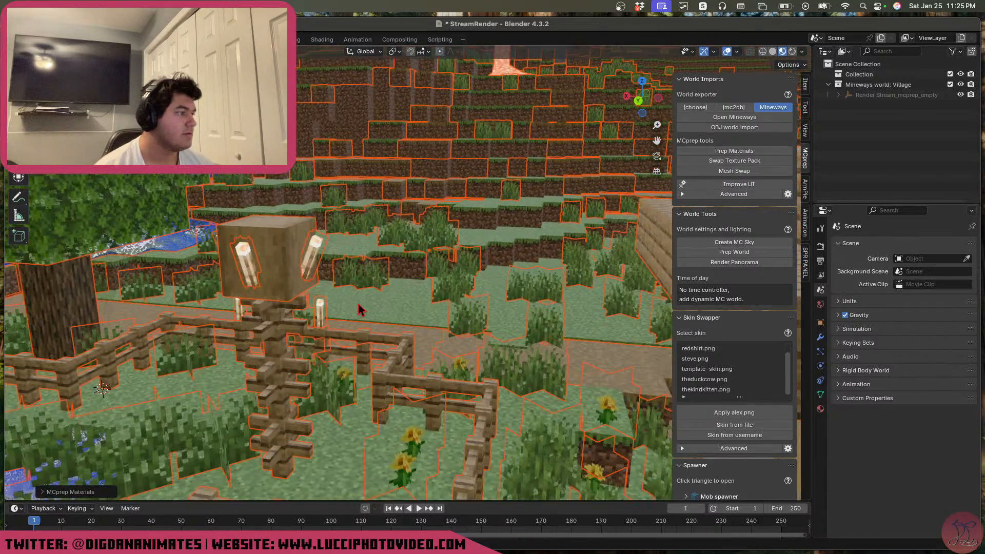
pyautogui.scroll(5, 362, 308)
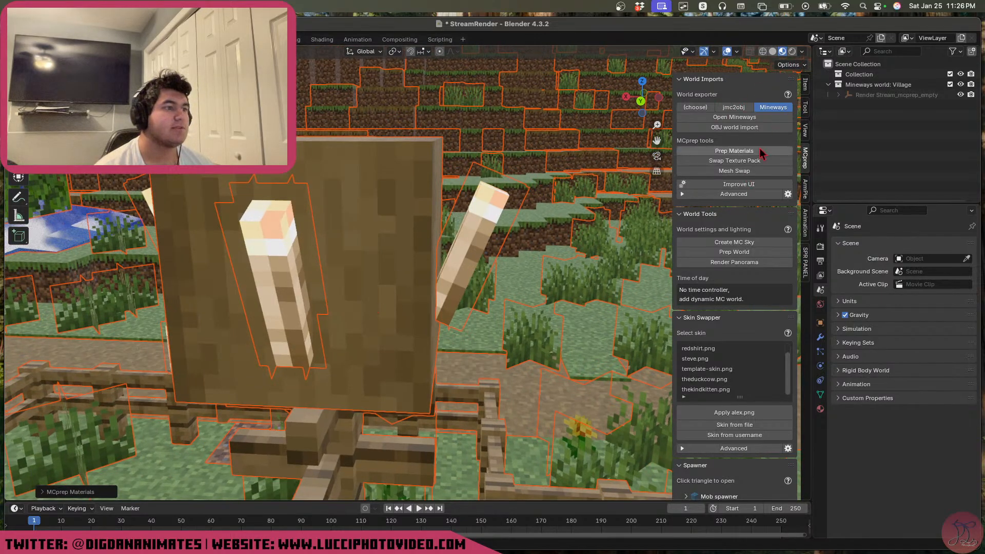
# Swap the world's texture pack to the Vanilla PBR 1.3.2 folder from Downloads, with extra maps enabled
pyautogui.click(753, 161)
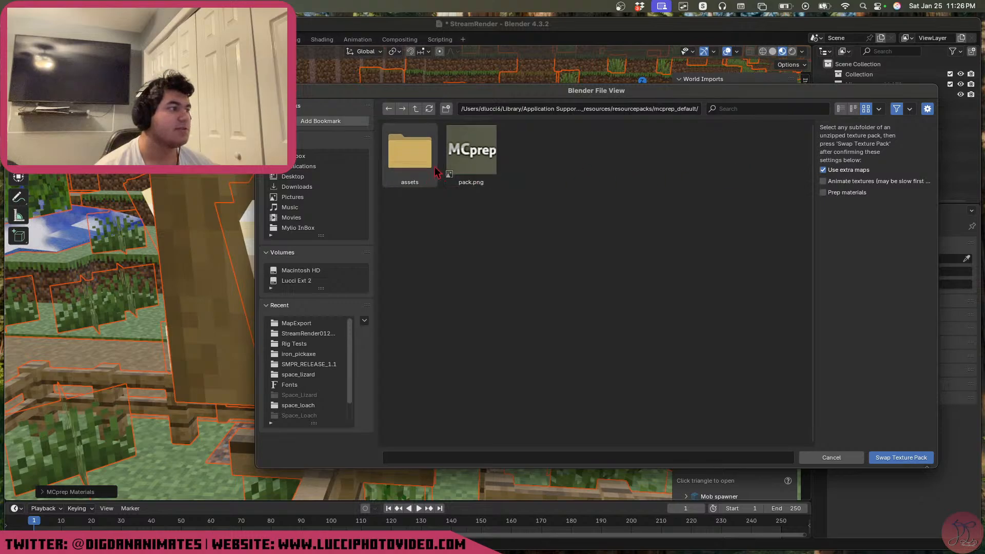
pyautogui.click(416, 110)
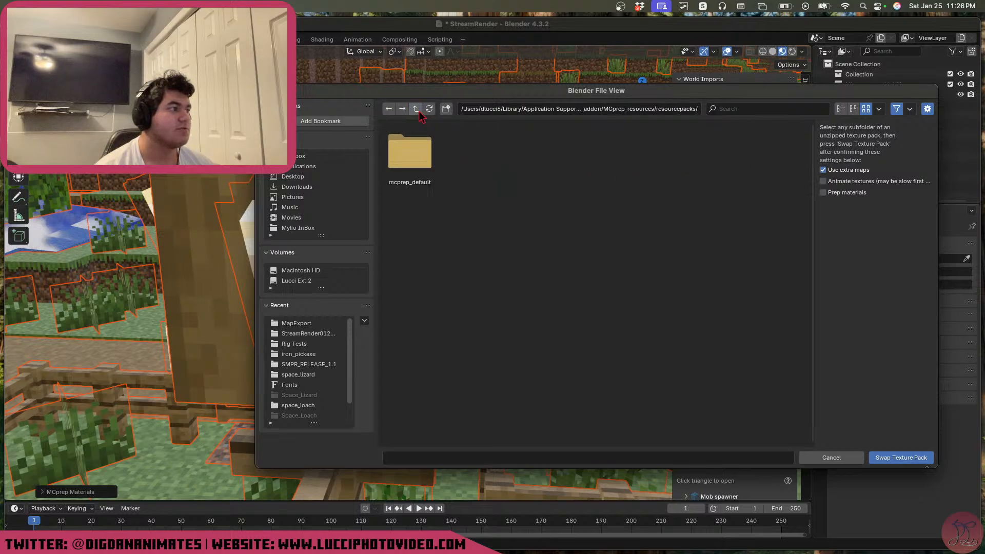
pyautogui.click(306, 188)
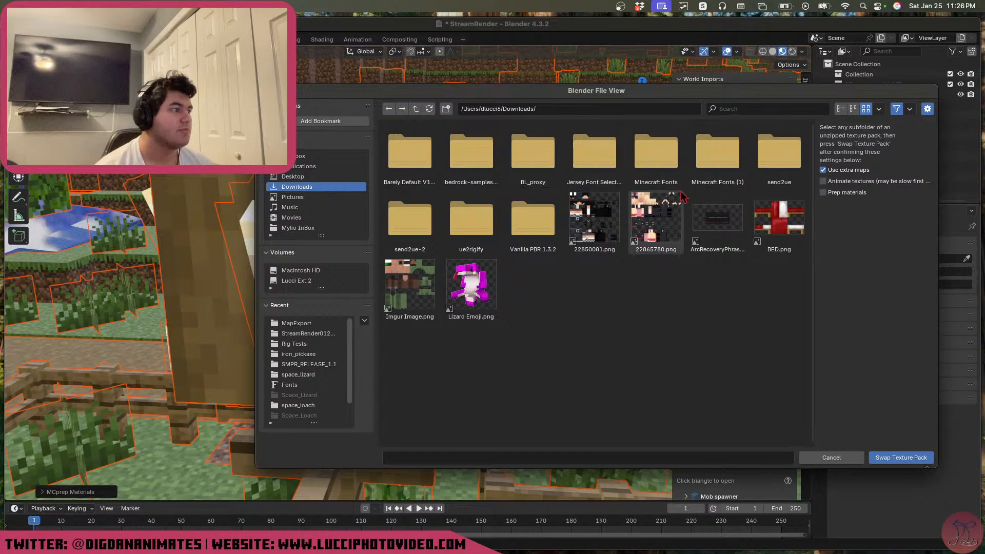
pyautogui.doubleClick(547, 222)
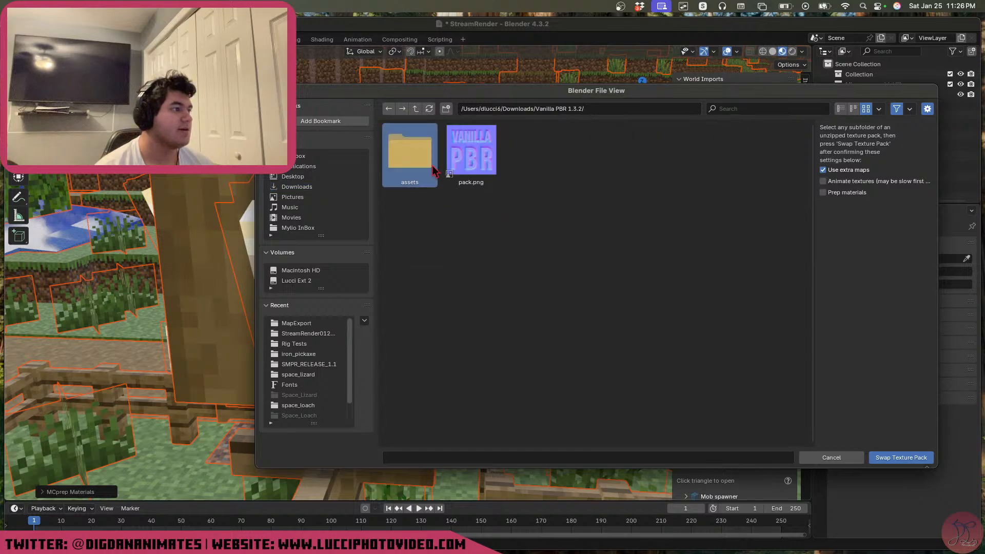
pyautogui.doubleClick(426, 173)
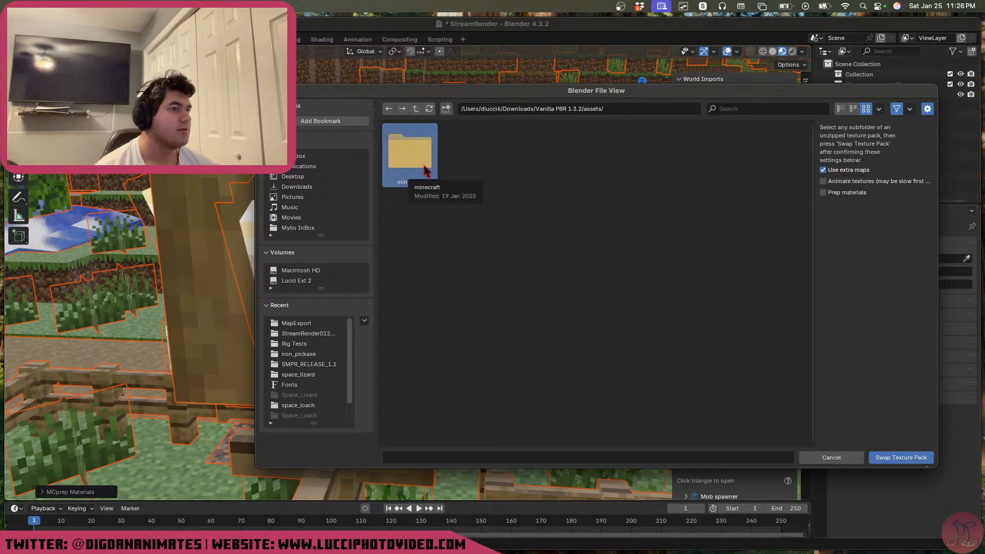
pyautogui.click(416, 109)
pyautogui.click(901, 461)
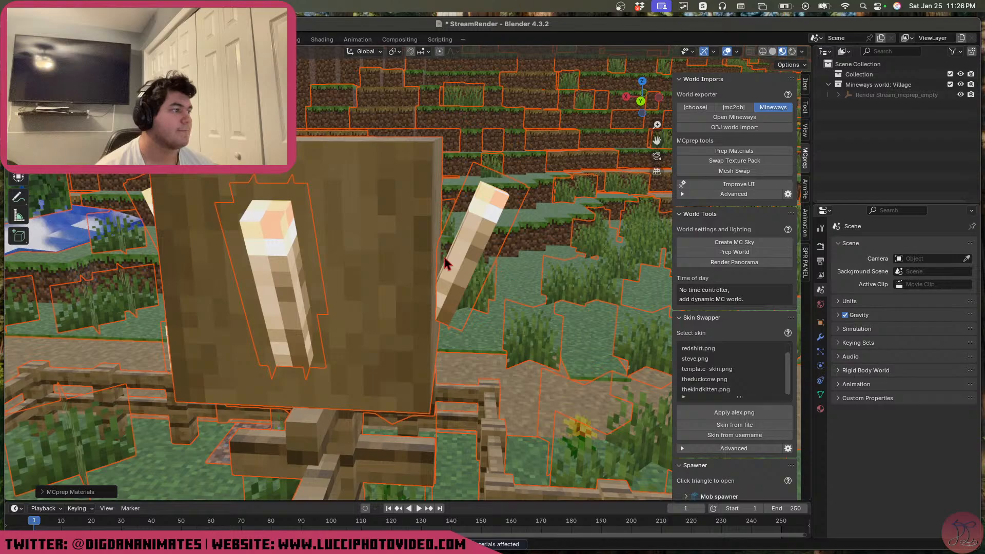
# Prep the materials again with the SEUS pack format and Improve UI off, and deselect everything
pyautogui.moveTo(446, 264); pyautogui.dragTo(498, 279, button='middle')
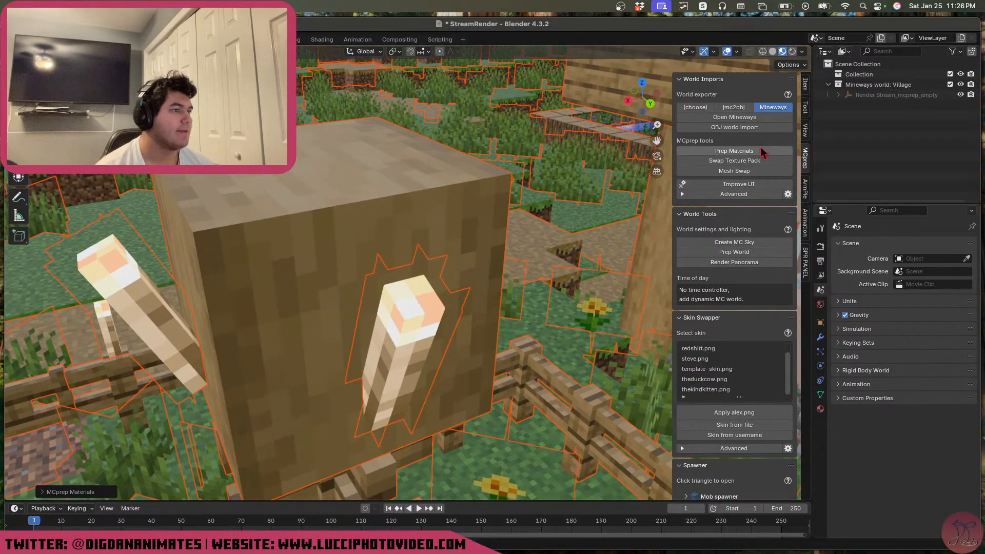
pyautogui.click(763, 153)
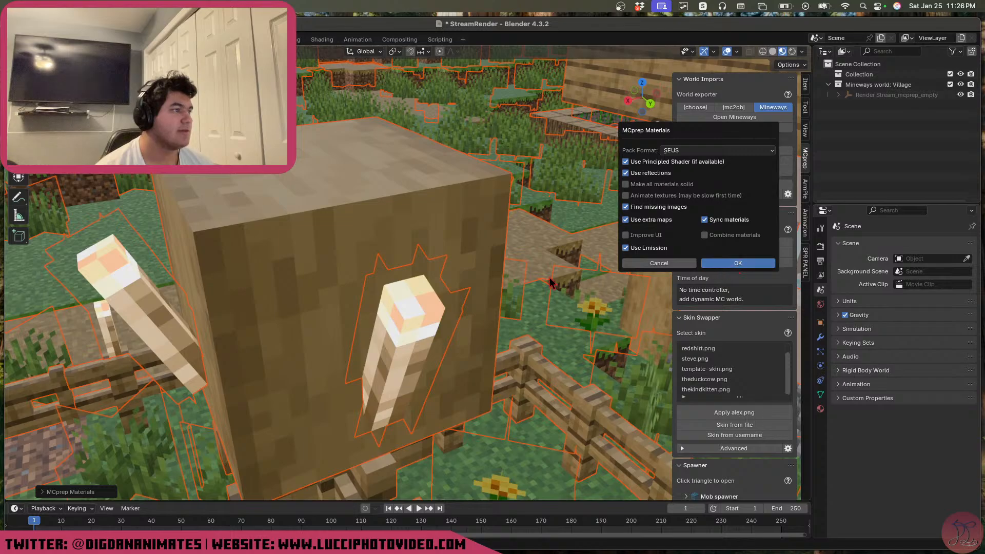
pyautogui.press('Return')
pyautogui.moveTo(532, 275); pyautogui.dragTo(615, 247, button='middle')
pyautogui.scroll(-8, 500, 272)
pyautogui.scroll(6, 410, 249)
pyautogui.hotkey('alt', 'a')
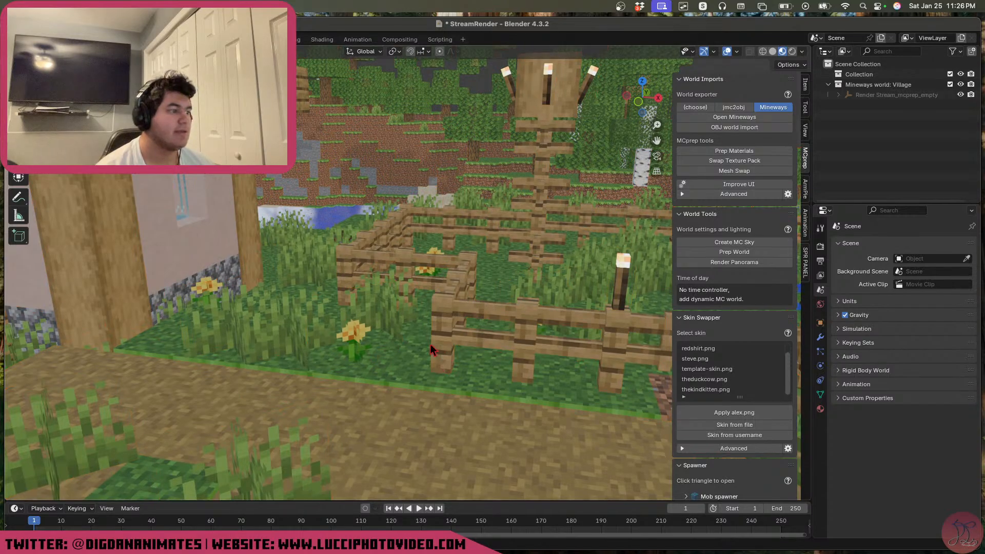
# Examine the retextured village up close, including the fences, grass, houses and torch post
pyautogui.scroll(10, 431, 349)
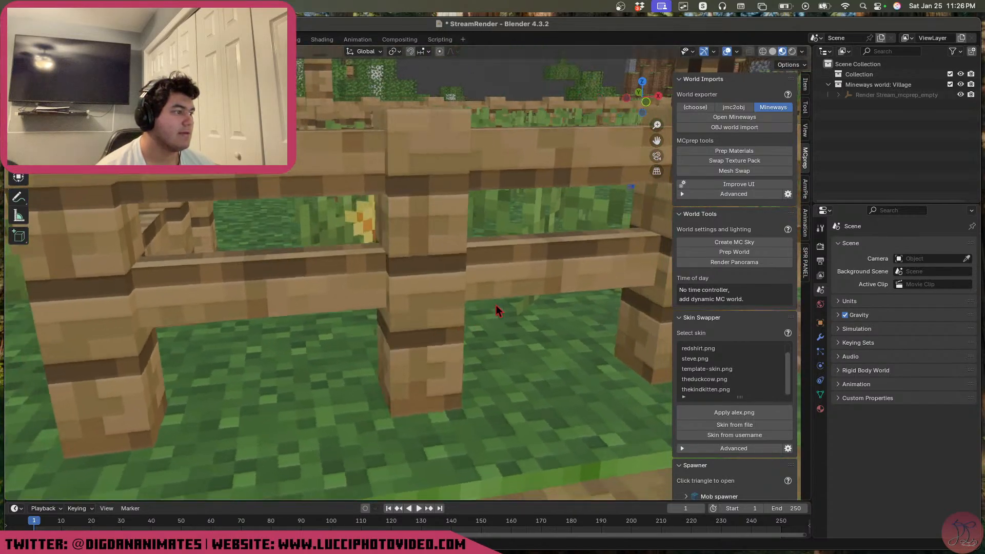
pyautogui.moveTo(497, 306); pyautogui.dragTo(482, 324, button='middle')
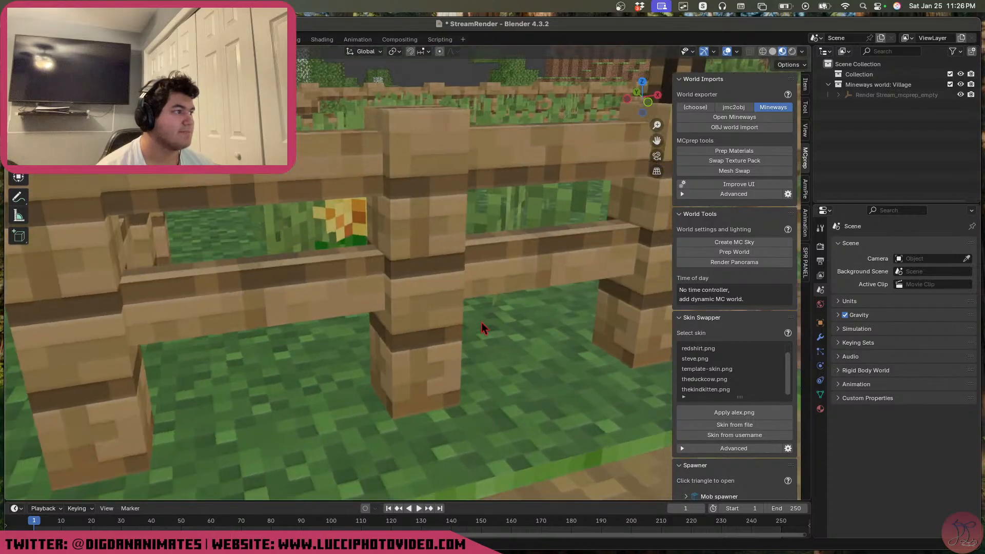
pyautogui.scroll(-10, 494, 306)
pyautogui.keyDown('shift'); pyautogui.moveTo(544, 202); pyautogui.dragTo(374, 341, button='middle'); pyautogui.keyUp('shift')
pyautogui.keyDown('shift'); pyautogui.moveTo(515, 220); pyautogui.dragTo(489, 279, button='middle'); pyautogui.keyUp('shift')
pyautogui.scroll(5, 439, 294)
pyautogui.scroll(-10, 489, 280)
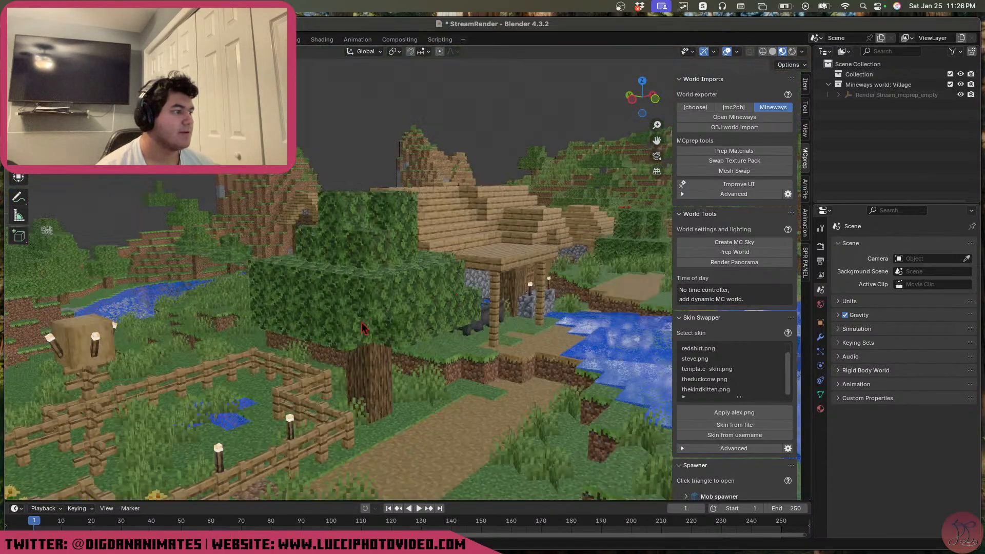
pyautogui.keyDown('shift'); pyautogui.moveTo(362, 329); pyautogui.dragTo(512, 280, button='middle'); pyautogui.keyUp('shift')
pyautogui.scroll(6, 536, 265)
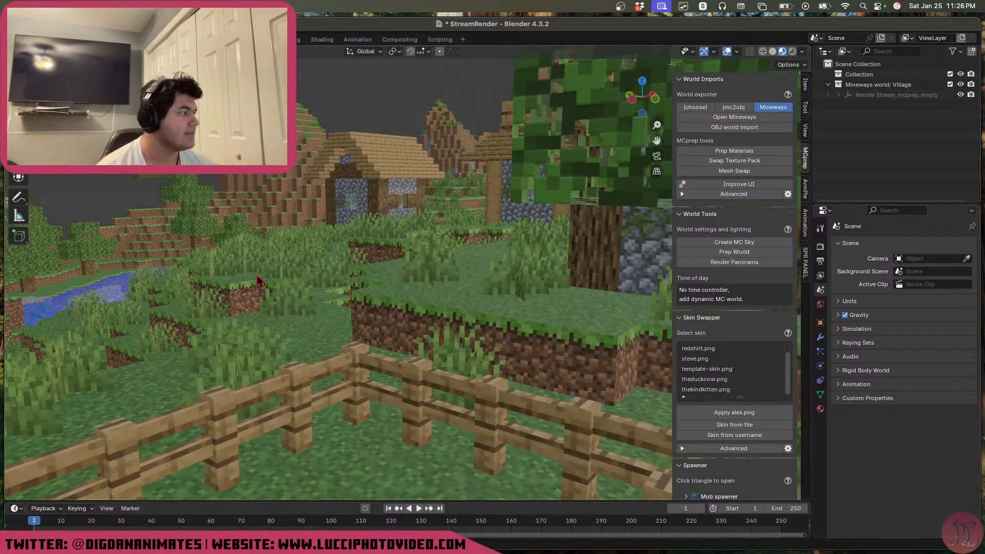
pyautogui.keyDown('shift'); pyautogui.moveTo(258, 281); pyautogui.dragTo(402, 279, button='middle'); pyautogui.keyUp('shift')
pyautogui.scroll(8, 367, 284)
pyautogui.scroll(-4, 381, 288)
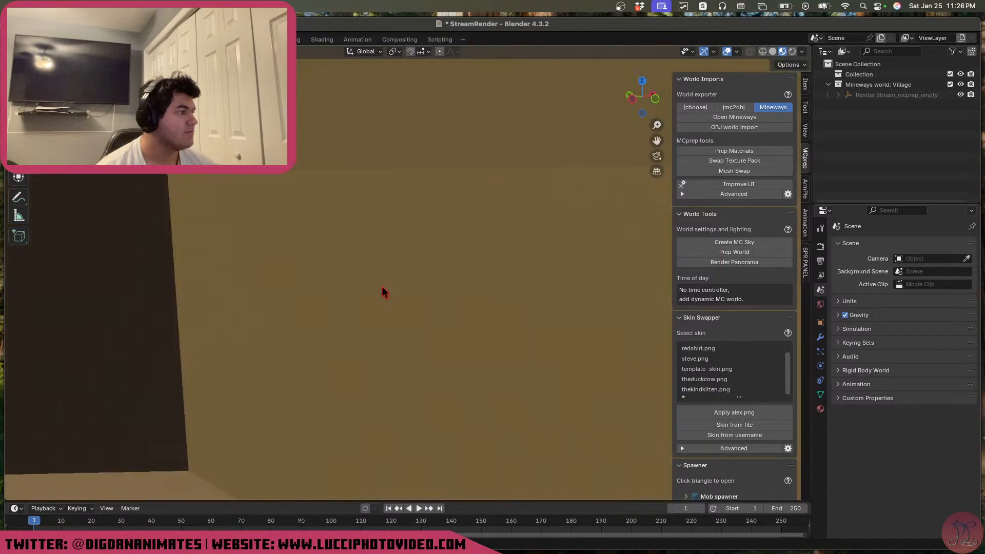
pyautogui.hotkey('shift', '`')
pyautogui.press('s')
pyautogui.press('e')
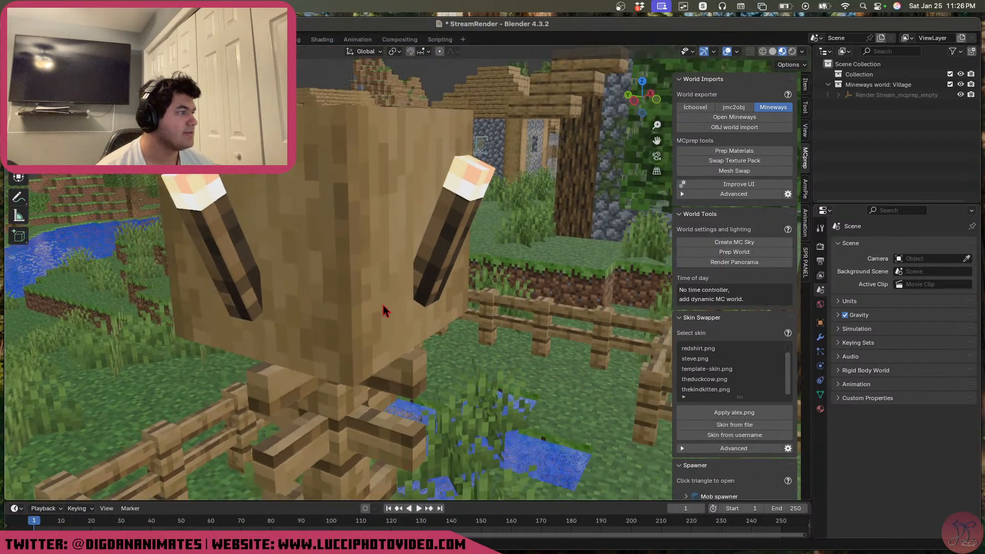
# Examine the textured village and surrounding terrain from close up and overhead, including the fences, water, houses and hillsides
pyautogui.press('a')
pyautogui.press('d')
pyautogui.press('d')
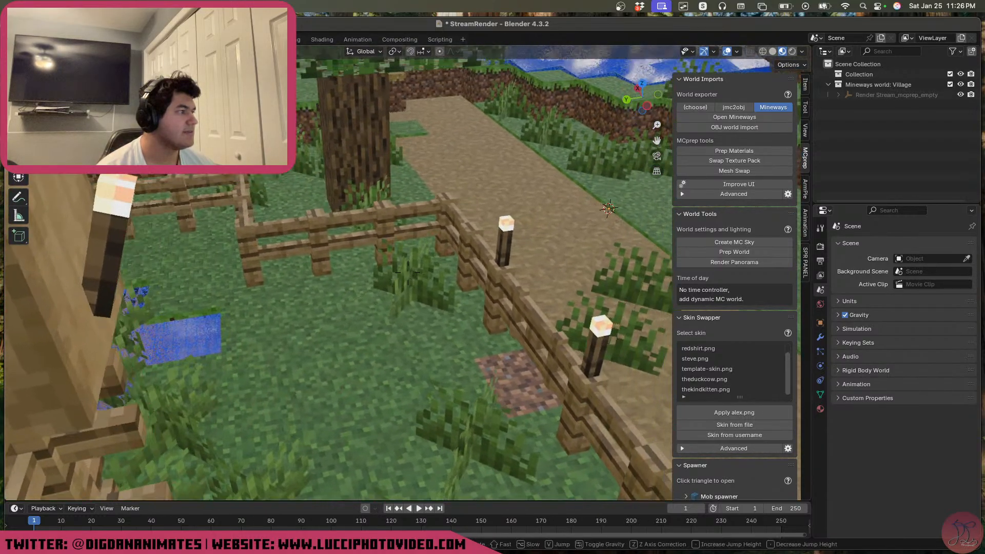
pyautogui.press('e')
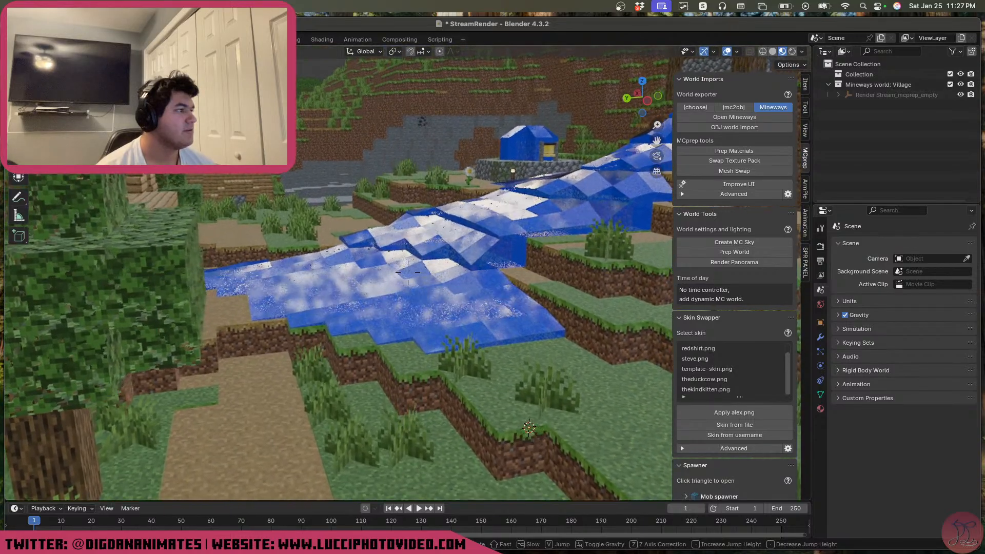
pyautogui.click(419, 283)
pyautogui.moveTo(418, 284); pyautogui.dragTo(425, 307, button='middle')
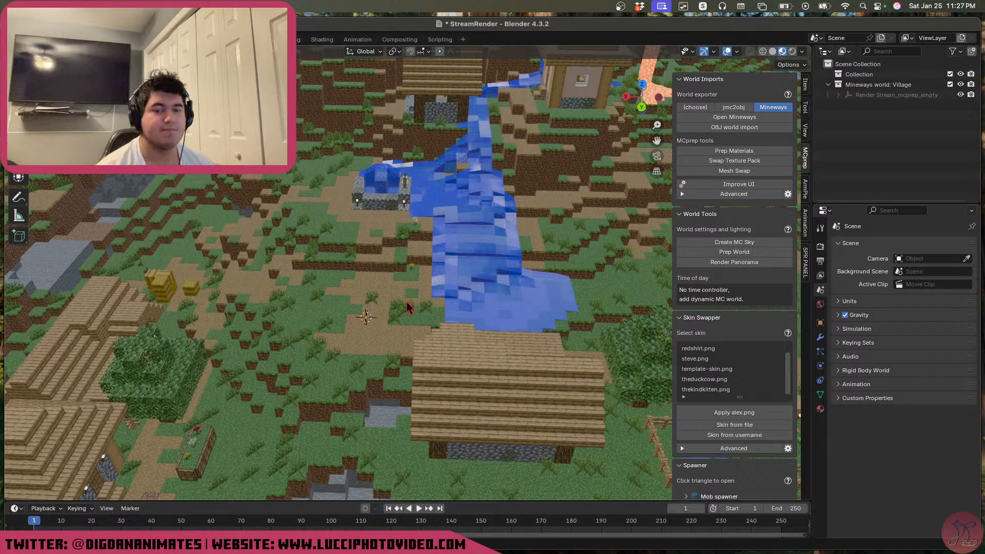
pyautogui.moveTo(348, 338); pyautogui.dragTo(614, 283, button='middle')
pyautogui.scroll(2, 615, 282)
pyautogui.scroll(5, 539, 301)
pyautogui.moveTo(529, 307); pyautogui.dragTo(511, 325, button='middle')
pyautogui.scroll(-10, 509, 322)
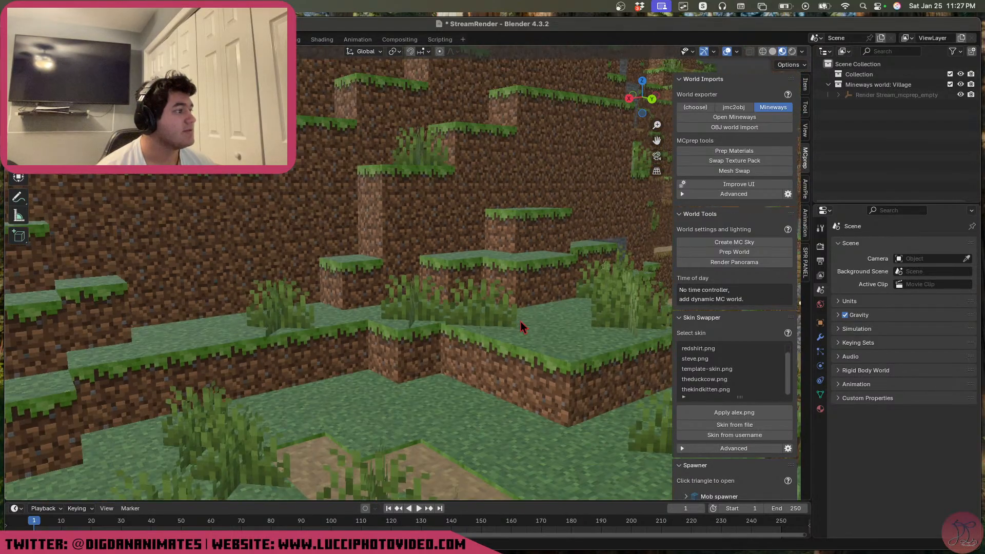
pyautogui.scroll(-10, 514, 316)
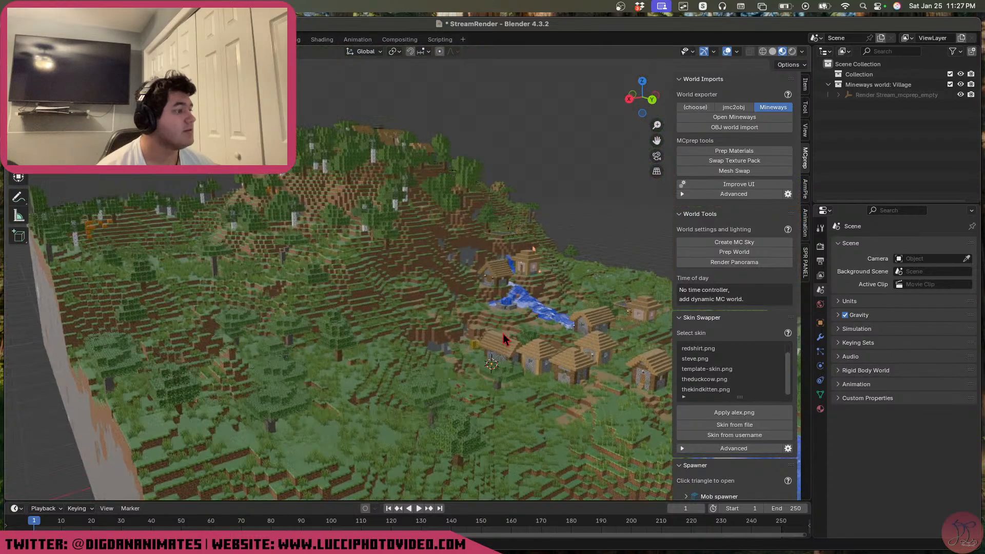
pyautogui.scroll(3, 459, 362)
pyautogui.keyDown('shift'); pyautogui.moveTo(459, 361); pyautogui.dragTo(357, 340, button='middle'); pyautogui.keyUp('shift')
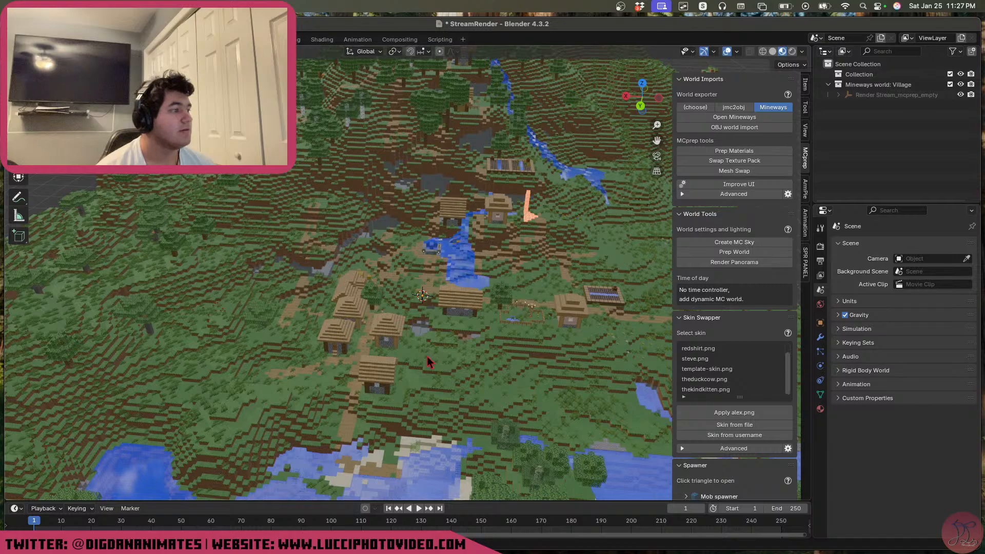
# Save the file and rename the Mineways village collection to World
pyautogui.press('super+s')
pyautogui.click(882, 85)
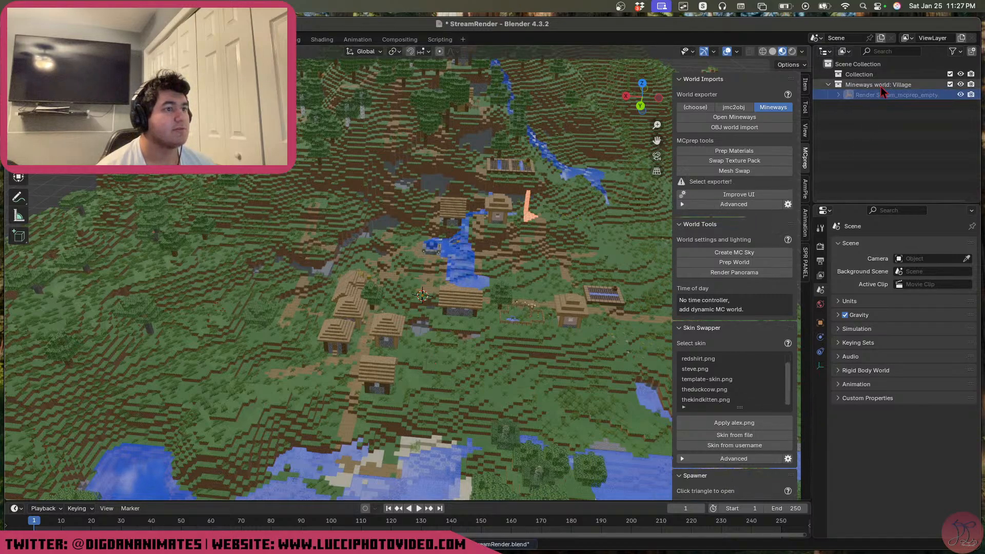
pyautogui.doubleClick(895, 88)
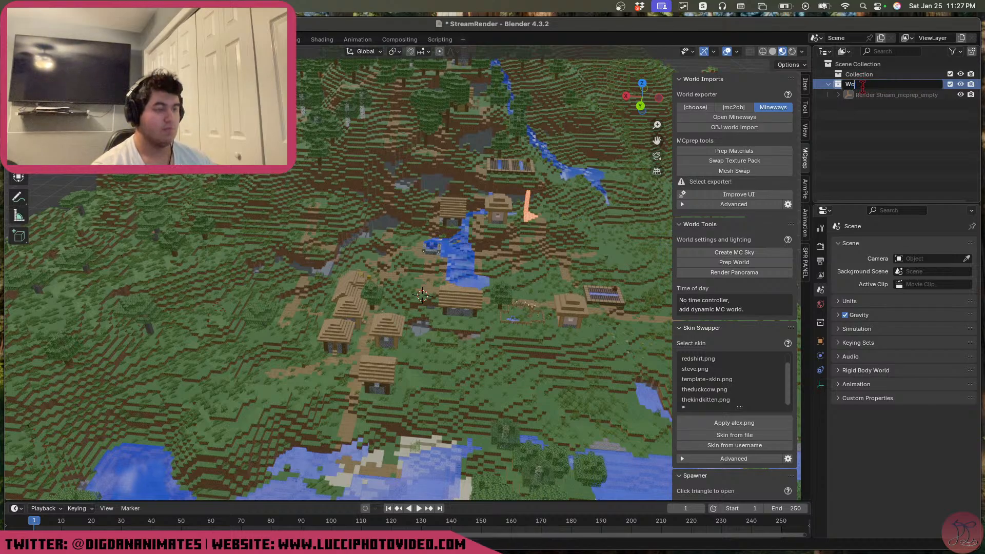
pyautogui.press('Return')
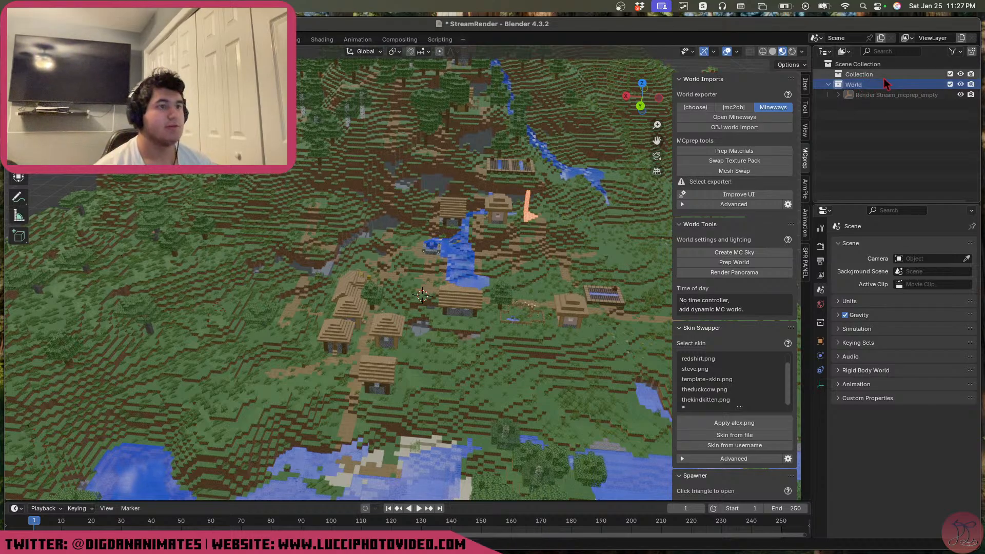
# Select all the imported world meshes and join them into a single object with the stone mesh active
pyautogui.scroll(-8, 481, 273)
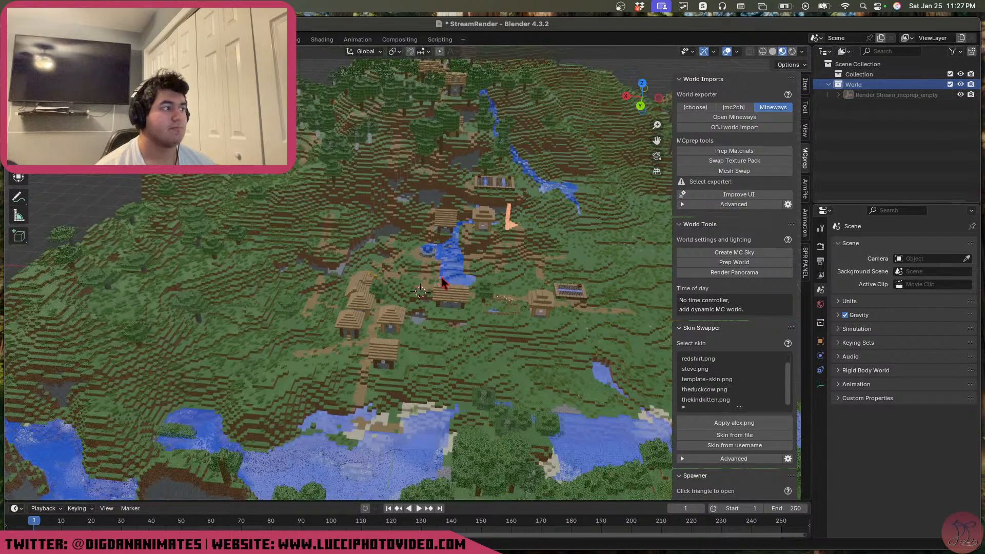
pyautogui.click(481, 273)
pyautogui.moveTo(481, 272); pyautogui.dragTo(478, 274, button='middle')
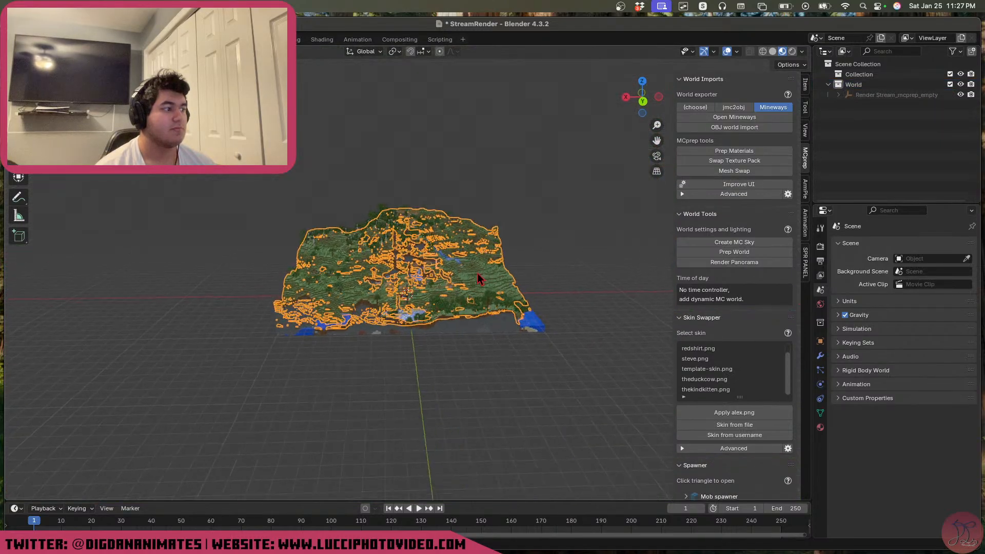
pyautogui.click(478, 274)
pyautogui.scroll(4, 477, 278)
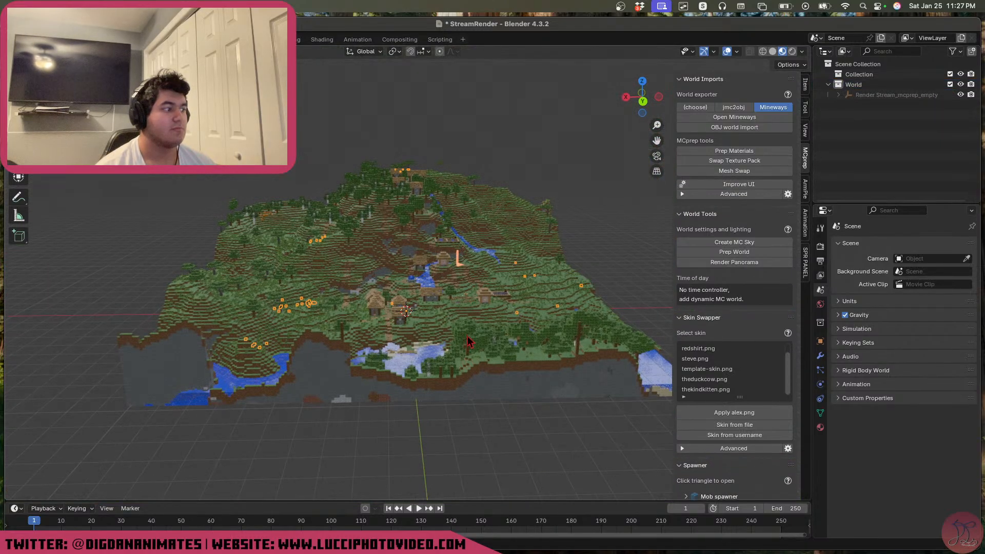
pyautogui.click(472, 365)
pyautogui.keyDown('shift'); pyautogui.click(498, 392); pyautogui.keyUp('shift')
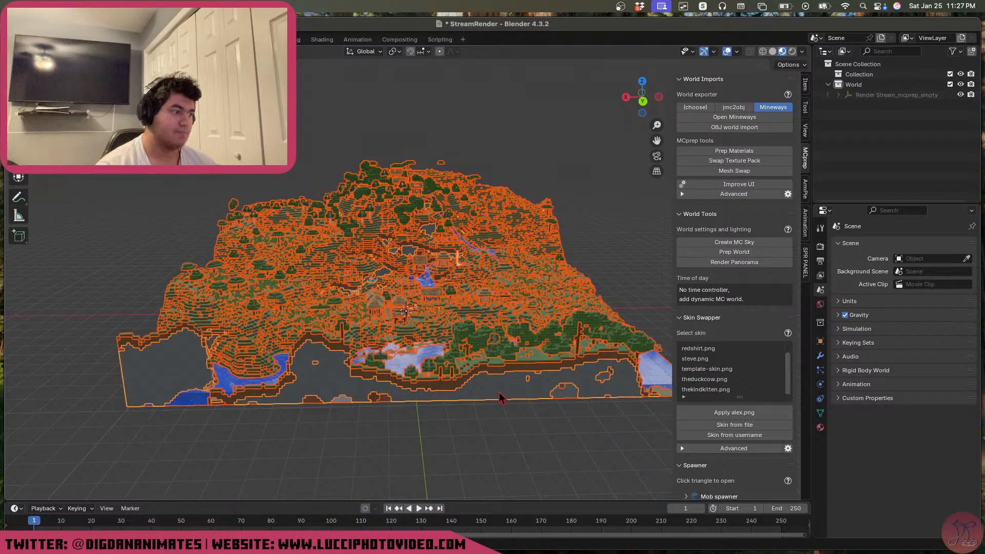
pyautogui.hotkey('ctrl', 'j')
pyautogui.moveTo(485, 401); pyautogui.dragTo(410, 366, button='middle')
pyautogui.scroll(-4, 450, 354)
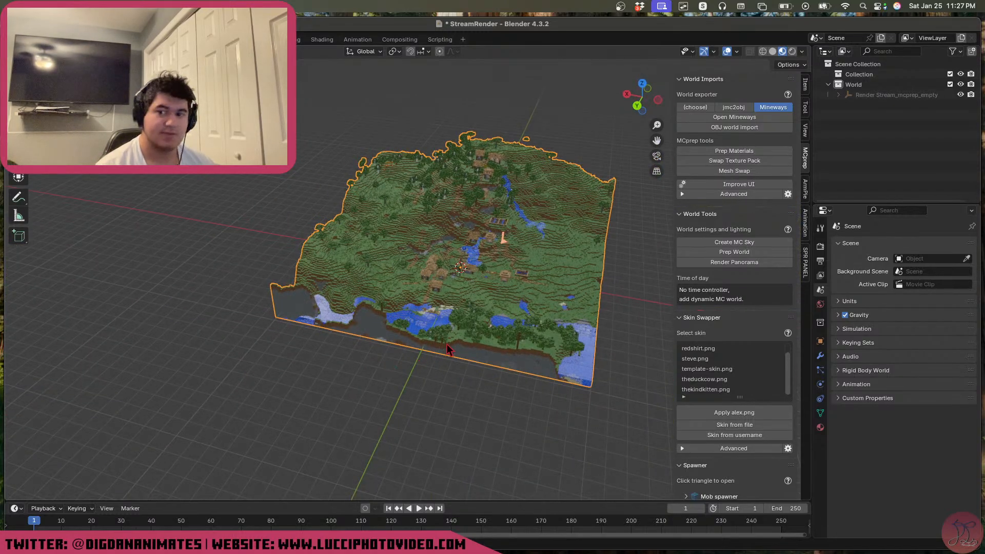
# Try to select the underground vertices of the joined world mesh in Edit Mode, using a side view in wireframe
pyautogui.press('KP_3')
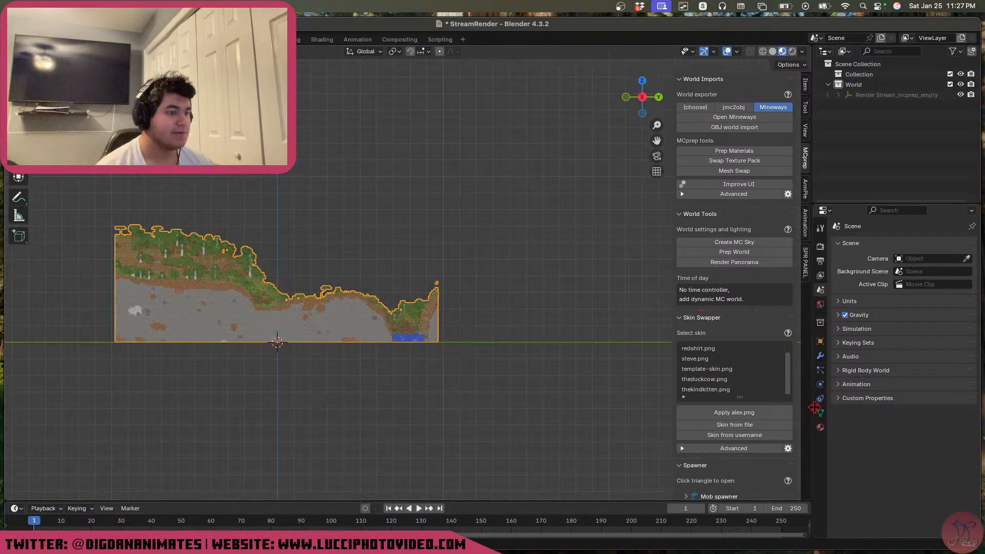
pyautogui.click(820, 415)
pyautogui.keyDown('shift'); pyautogui.moveTo(369, 378); pyautogui.dragTo(472, 356, button='middle'); pyautogui.keyUp('shift')
pyautogui.press('Tab')
pyautogui.scroll(2, 445, 359)
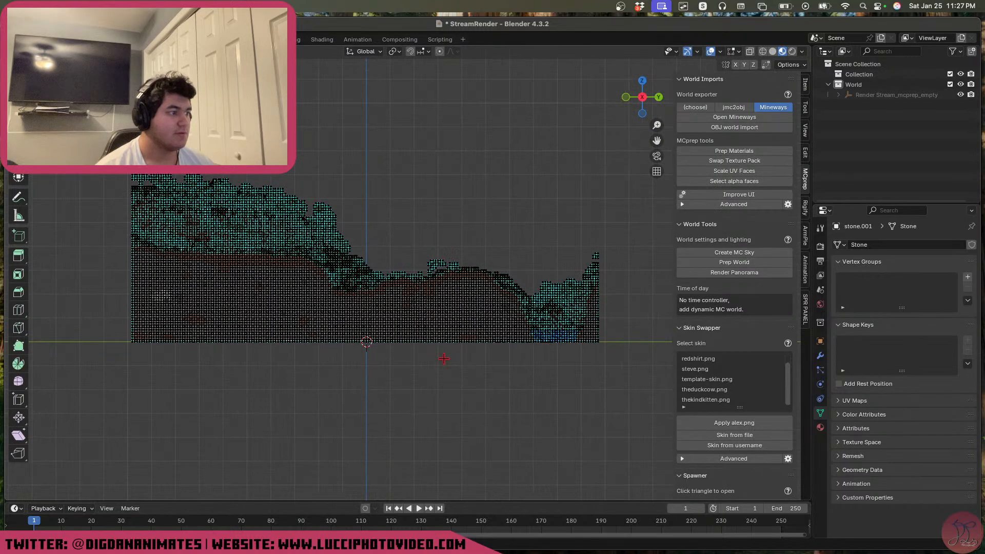
pyautogui.press('a')
pyautogui.hotkey('alt', 'a')
pyautogui.hotkey('shift', 'z')
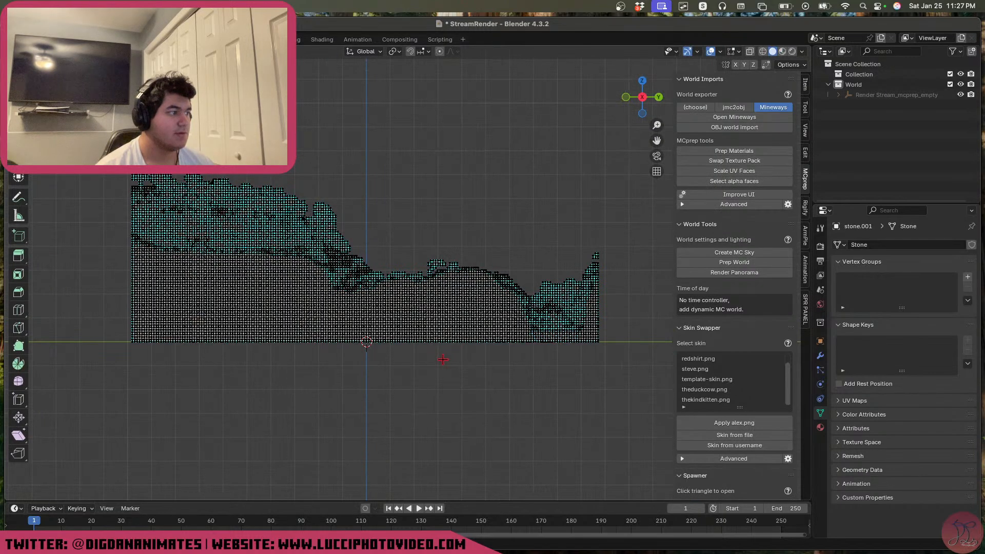
pyautogui.moveTo(125, 391); pyautogui.dragTo(635, 312)
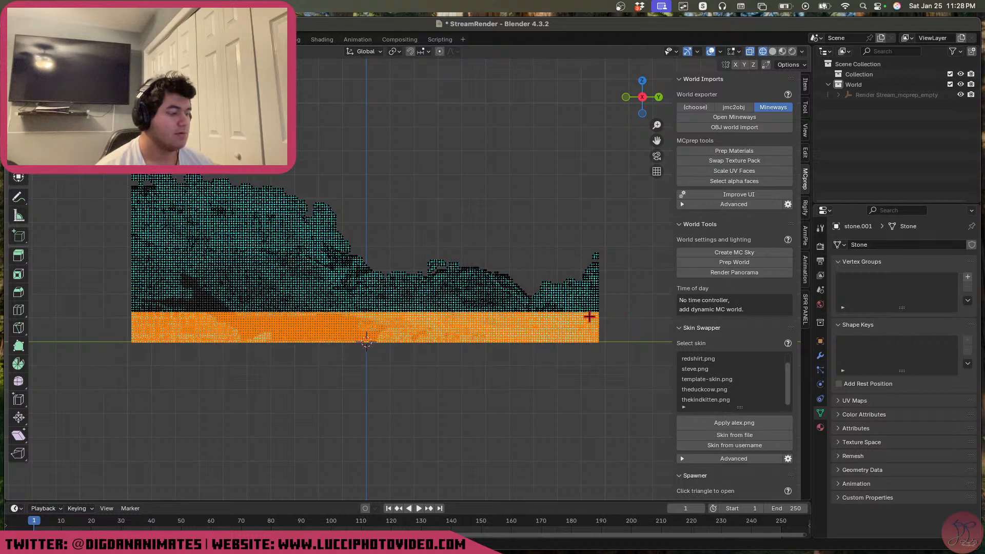
pyautogui.moveTo(85, 400); pyautogui.dragTo(355, 165)
pyautogui.moveTo(462, 282); pyautogui.dragTo(458, 328, button='middle')
pyautogui.moveTo(544, 272); pyautogui.dragTo(511, 298, button='middle')
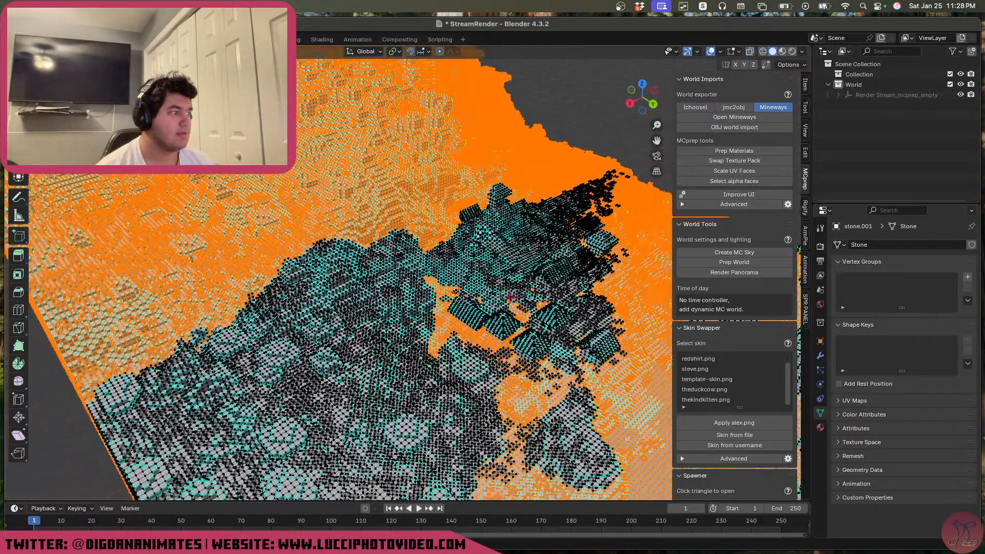
pyautogui.moveTo(433, 270); pyautogui.dragTo(380, 277, button='middle')
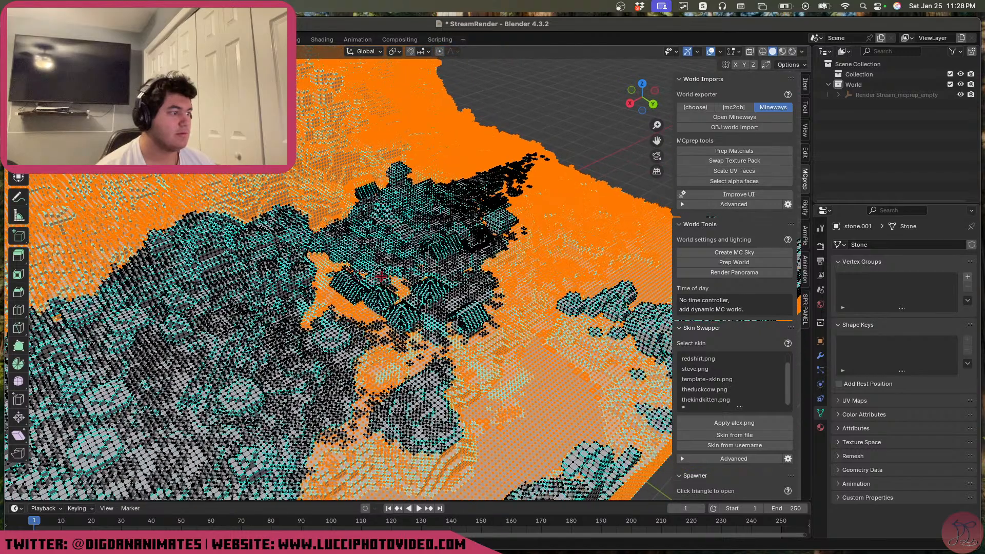
# Set the Solid viewport shading colour to Texture and return the world mesh to Object Mode
pyautogui.click(783, 51)
pyautogui.click(773, 51)
pyautogui.click(803, 51)
pyautogui.click(842, 217)
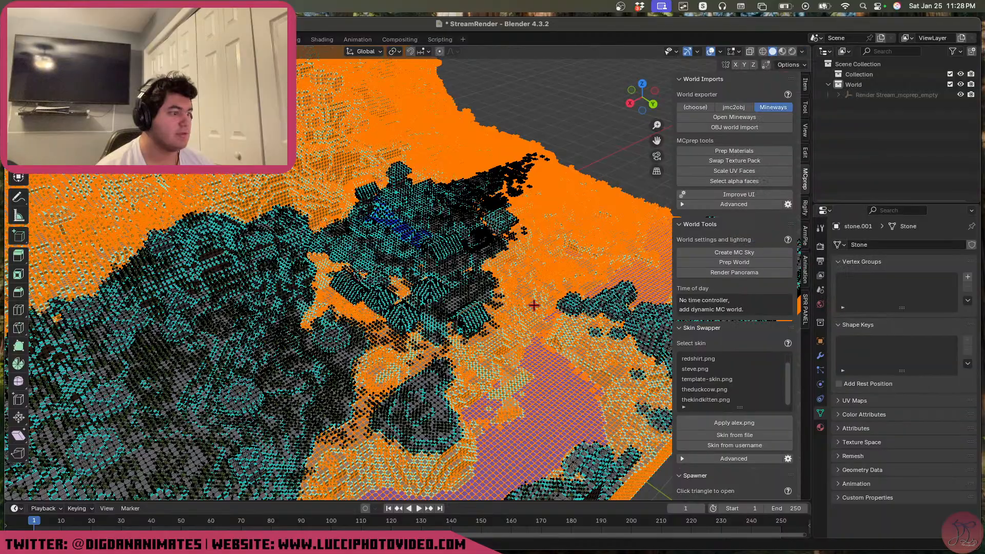
pyautogui.click(517, 297)
pyautogui.moveTo(517, 298); pyautogui.dragTo(482, 322, button='middle')
pyautogui.press('a')
pyautogui.press('Tab')
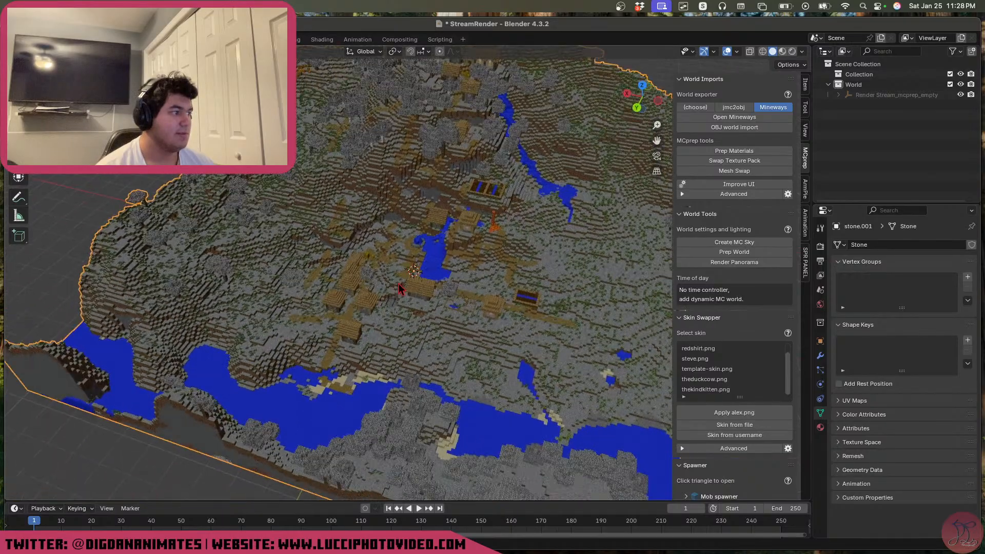
# Circle-select the geometry around the village houses in wireframe Edit Mode and separate that selection into its own object
pyautogui.scroll(10, 401, 288)
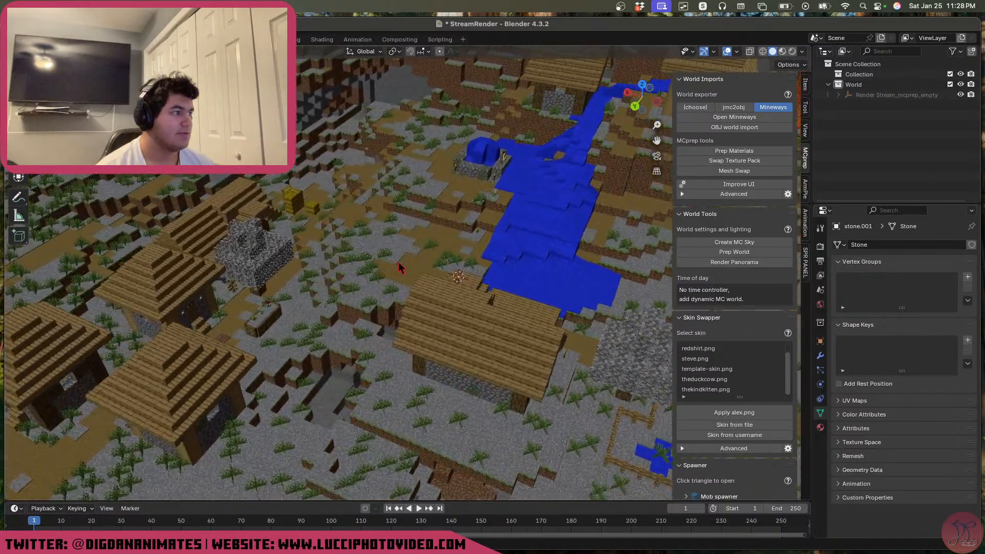
pyautogui.scroll(10, 401, 267)
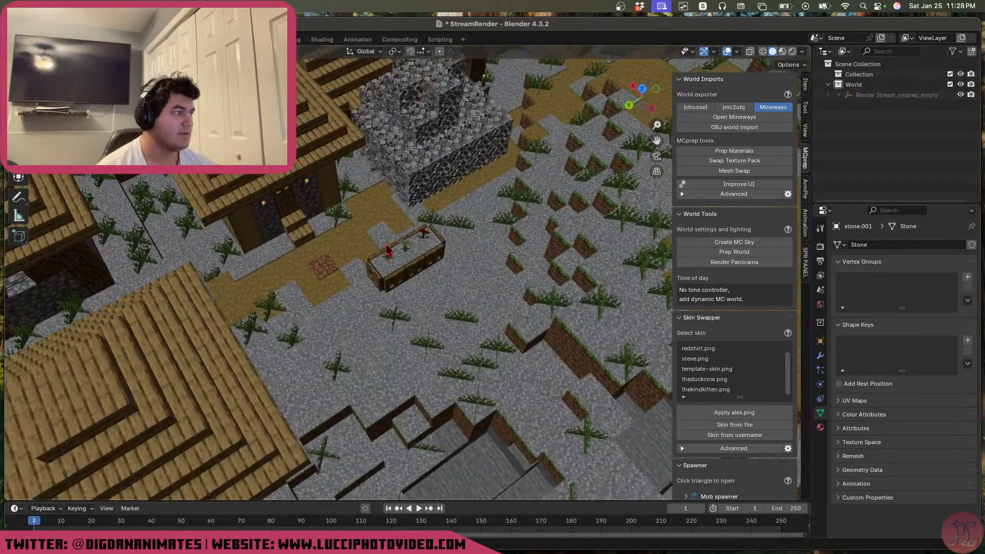
pyautogui.moveTo(389, 251); pyautogui.dragTo(415, 248, button='middle')
pyautogui.scroll(-5, 405, 257)
pyautogui.moveTo(425, 299); pyautogui.dragTo(431, 326, button='middle')
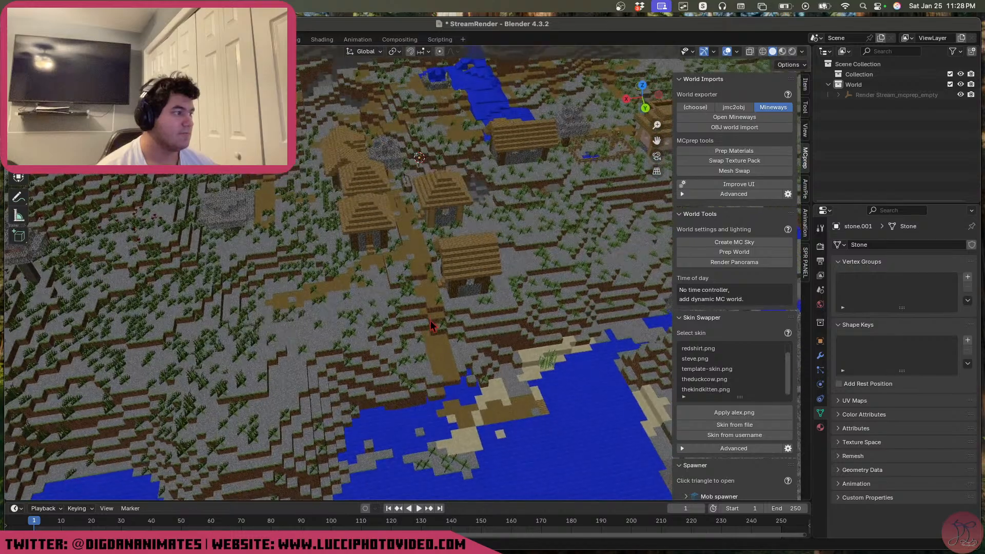
pyautogui.press('Tab')
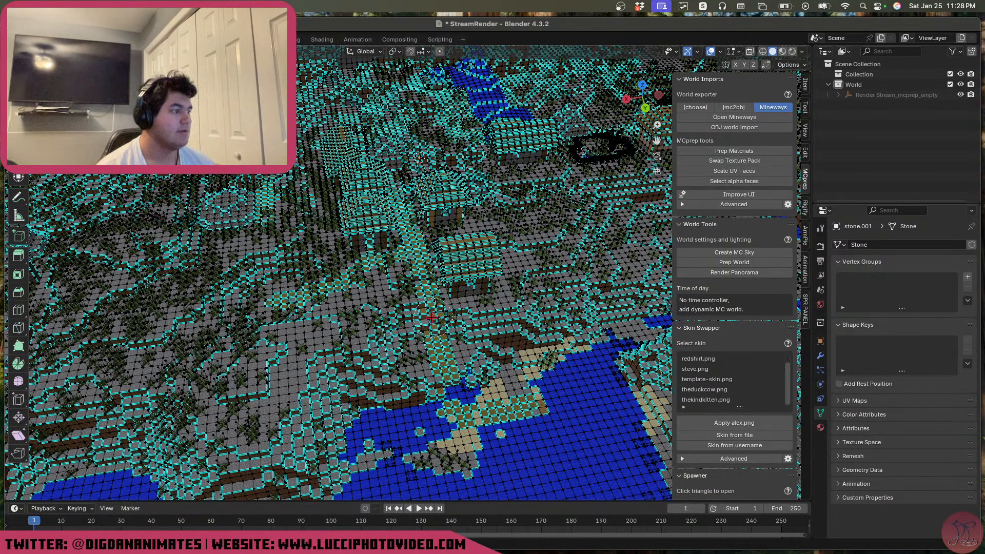
pyautogui.hotkey('shift', 'z')
pyautogui.press('x')
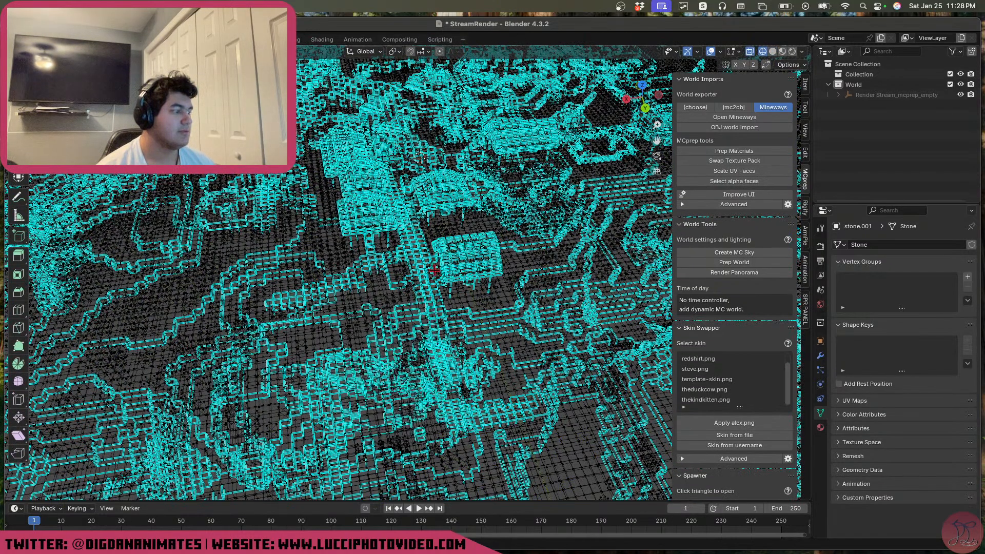
pyautogui.moveTo(412, 276)
pyautogui.mouseDown()
pyautogui.moveTo(487, 359)
pyautogui.moveTo(503, 169)
pyautogui.moveTo(359, 143)
pyautogui.moveTo(331, 306)
pyautogui.moveTo(457, 275)
pyautogui.moveTo(396, 150)
pyautogui.moveTo(463, 144)
pyautogui.moveTo(449, 354)
pyautogui.moveTo(241, 318)
pyautogui.moveTo(328, 139)
pyautogui.moveTo(436, 124)
pyautogui.mouseUp()
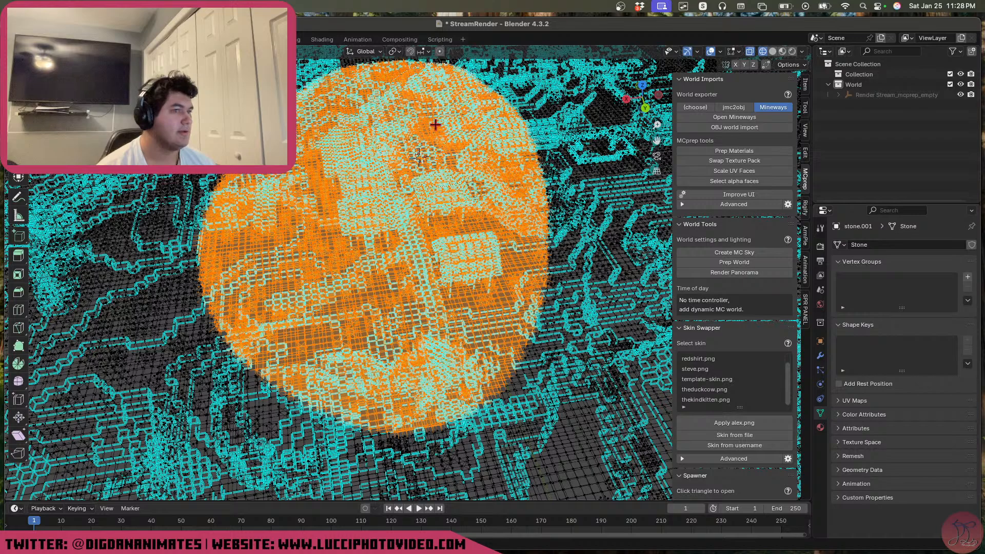
pyautogui.press('p')
pyautogui.click(432, 239)
pyautogui.press('Tab')
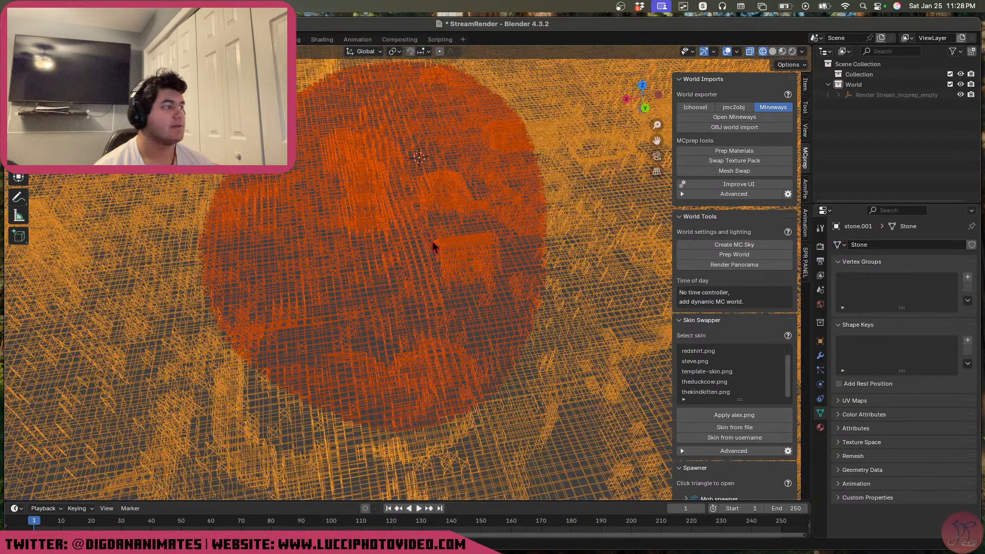
# Delete the outer terrain object surrounding the separated village area and show the village in Solid shading
pyautogui.click(433, 246)
pyautogui.click(577, 221)
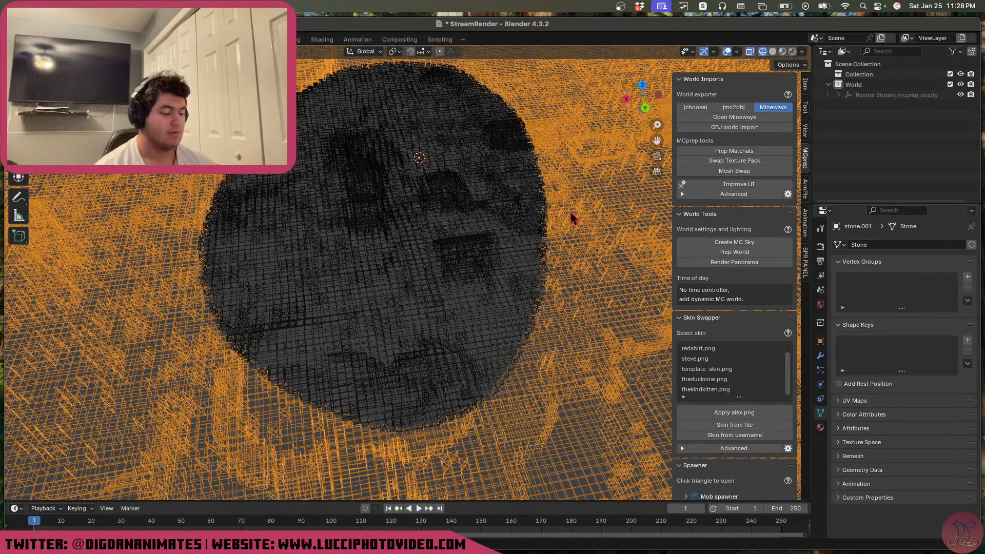
pyautogui.press('Delete')
pyautogui.moveTo(472, 273); pyautogui.dragTo(385, 272, button='middle')
pyautogui.hotkey('shift', 'z')
pyautogui.scroll(8, 436, 280)
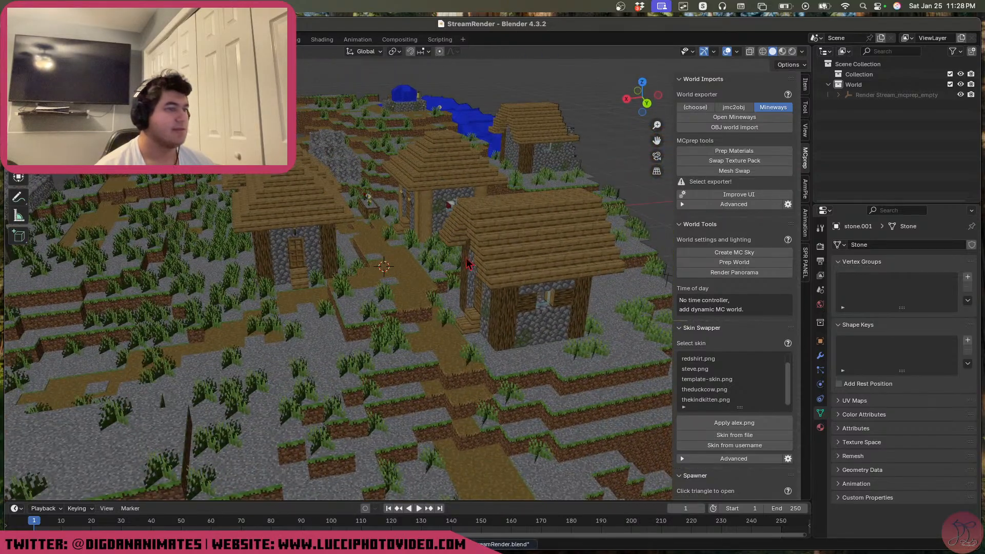
# Rename the empty default collection to ACTORS and save the file
pyautogui.click(852, 76)
pyautogui.doubleClick(853, 75)
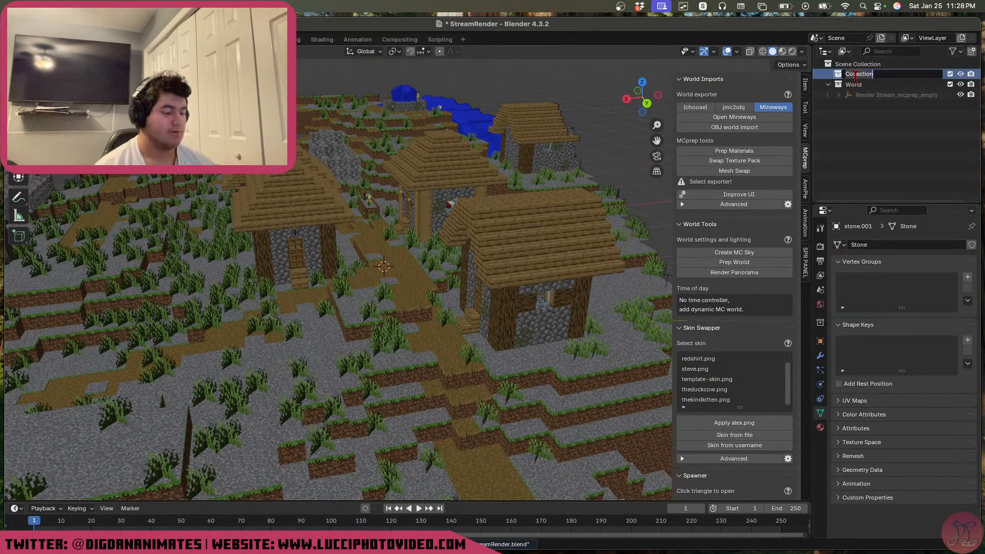
pyautogui.write('ACTORS')
pyautogui.press('Return')
pyautogui.press('super+s')
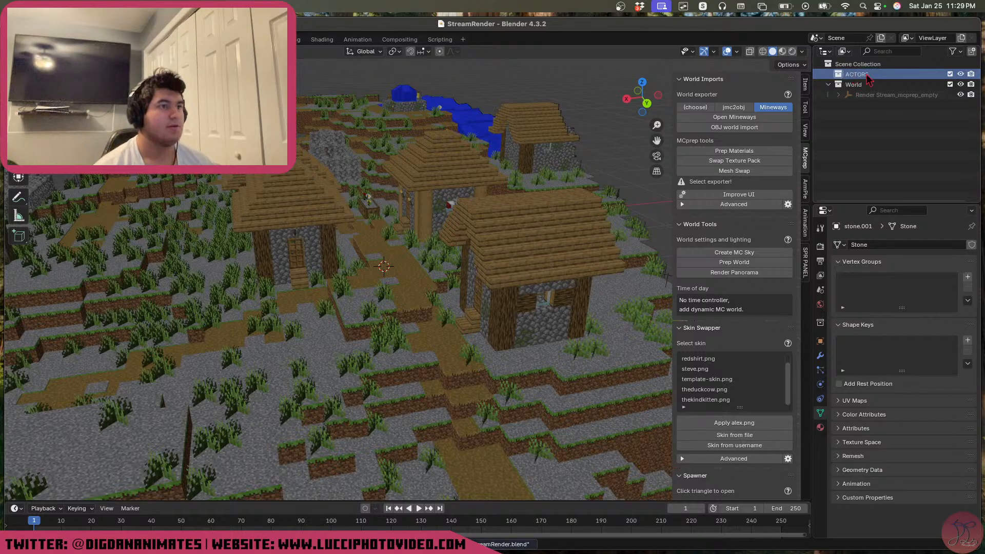
# Collapse the World collection and add a new collection named Lights to the scene
pyautogui.click(828, 85)
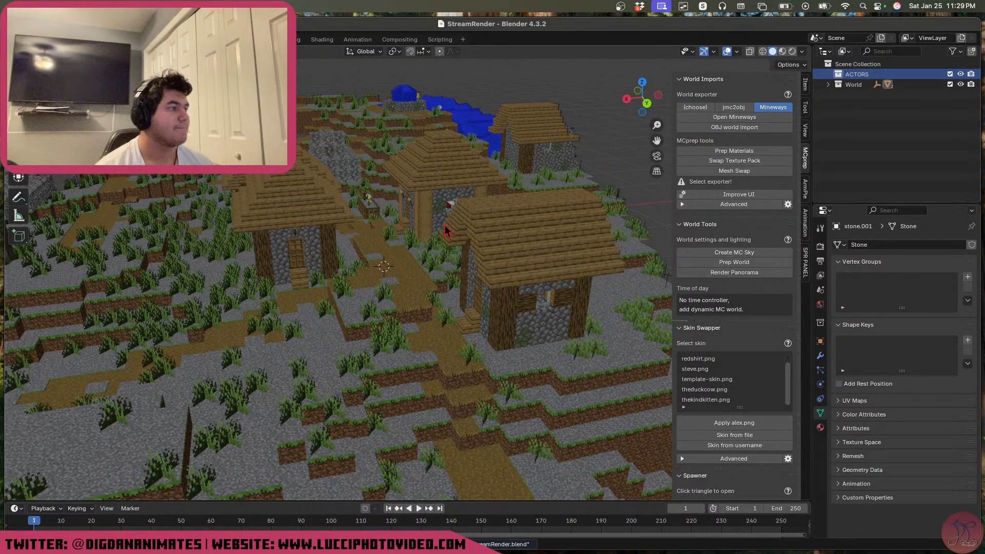
pyautogui.click(868, 52)
pyautogui.click(863, 63)
pyautogui.rightClick(863, 63)
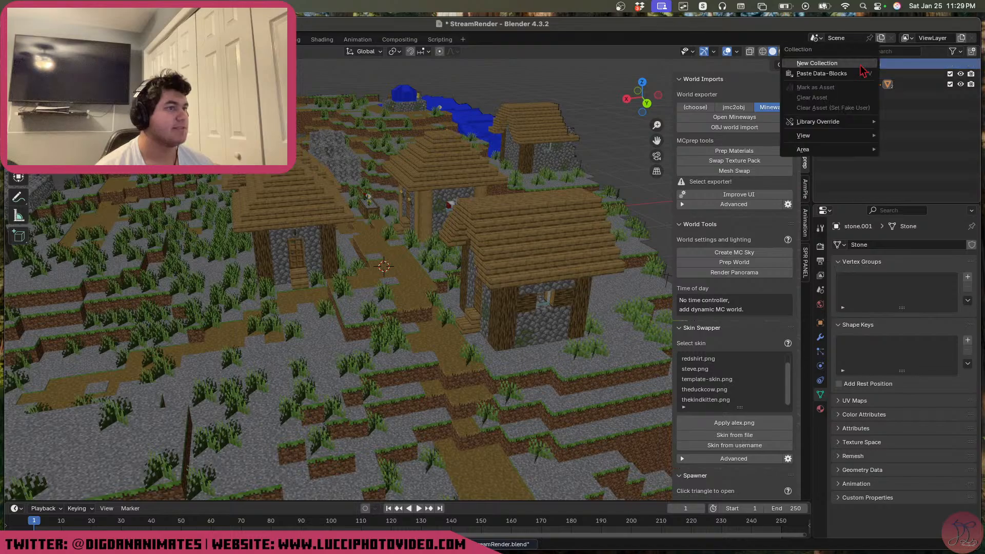
pyautogui.click(841, 53)
pyautogui.doubleClick(856, 96)
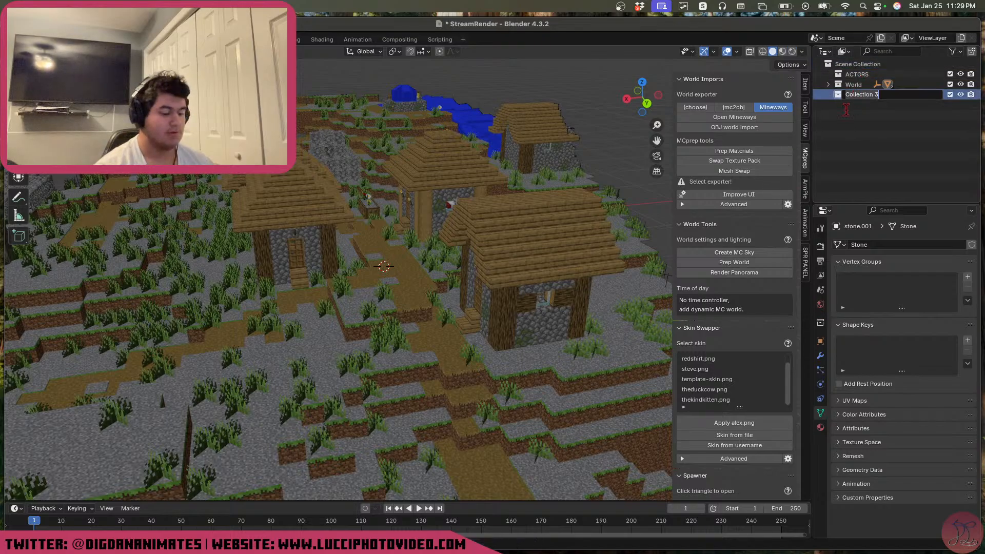
pyautogui.write('Lights')
pyautogui.press('Return')
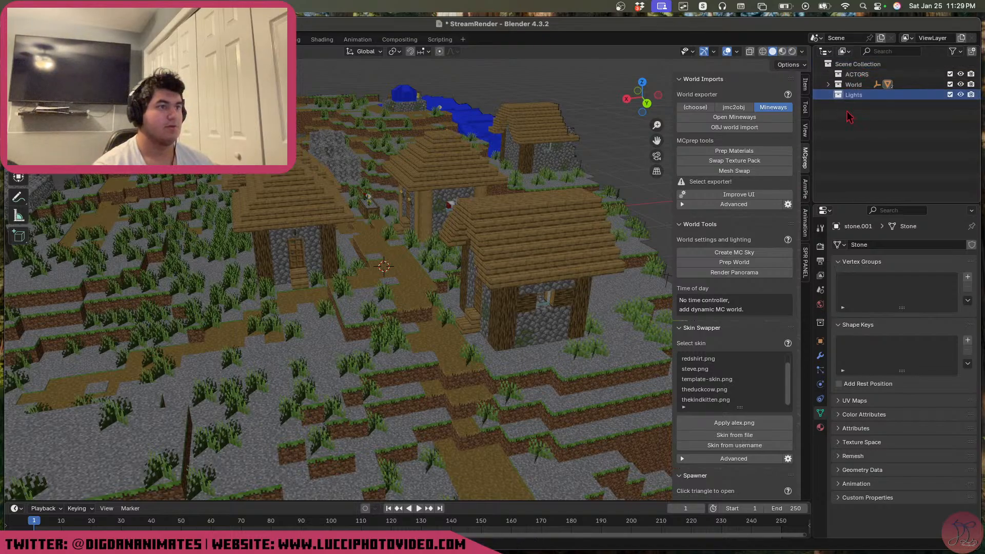
# Move the World collection above ACTORS in the scene hierarchy and save the file
pyautogui.click(854, 85)
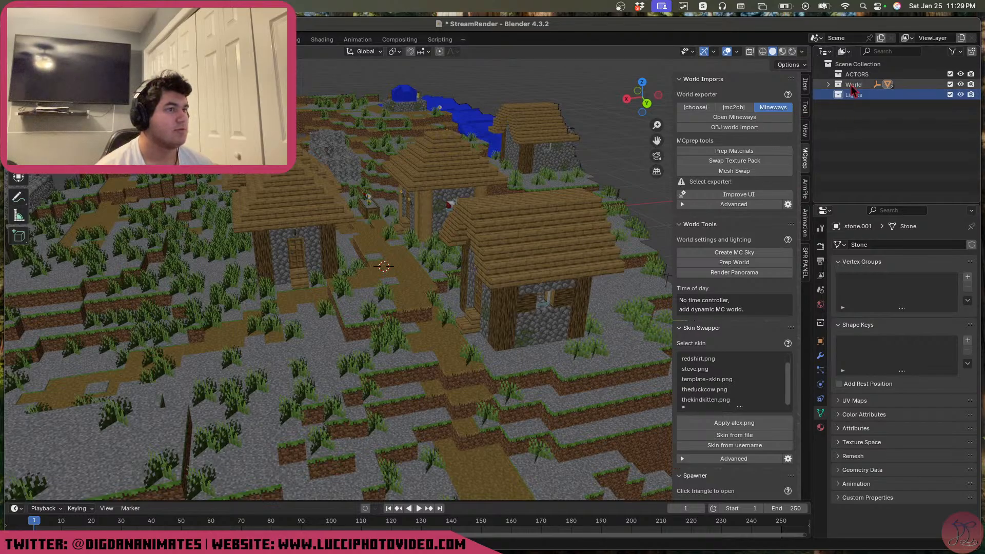
pyautogui.moveTo(853, 86); pyautogui.dragTo(857, 71)
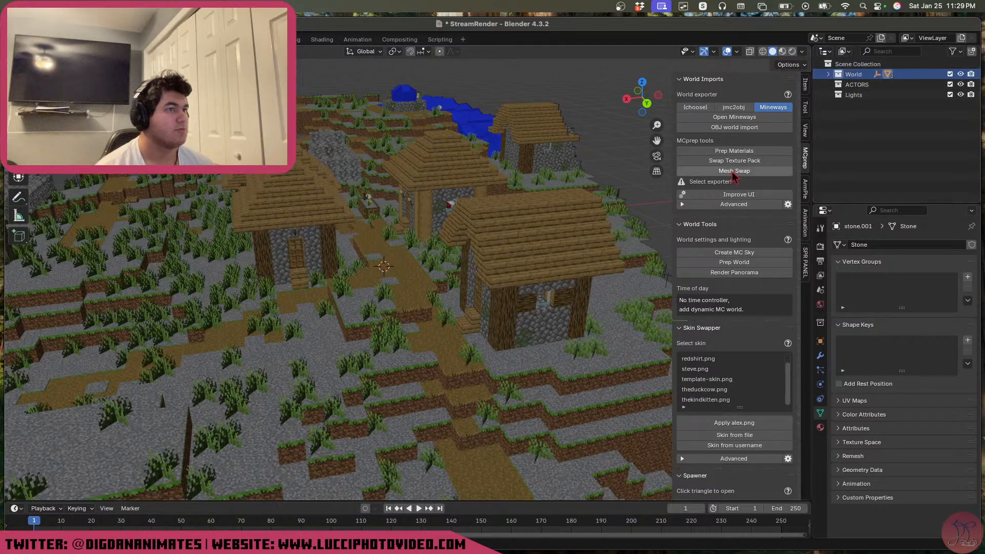
pyautogui.press('super+s')
pyautogui.moveTo(517, 189); pyautogui.dragTo(425, 257, button='middle')
pyautogui.scroll(4, 496, 208)
pyautogui.scroll(3, 440, 277)
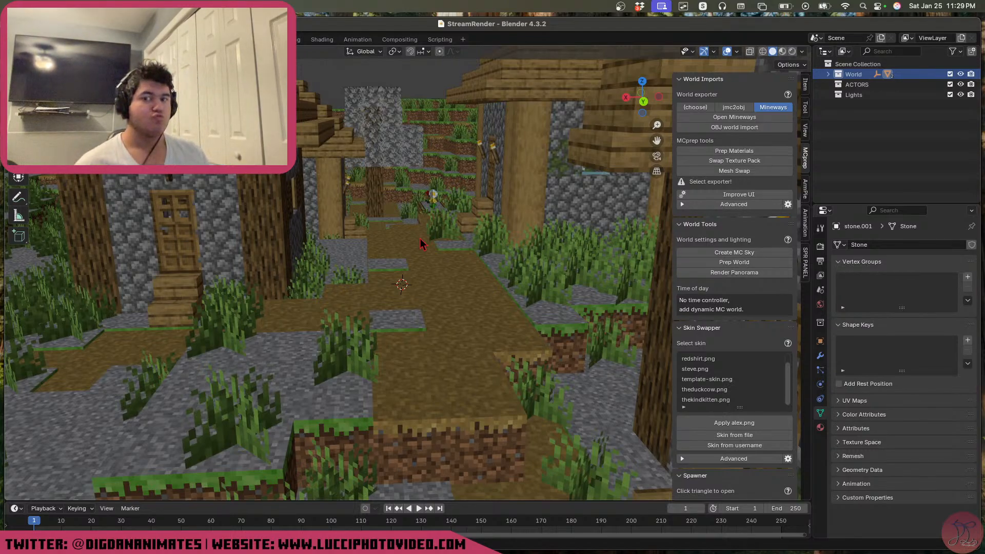
pyautogui.press('super+s')
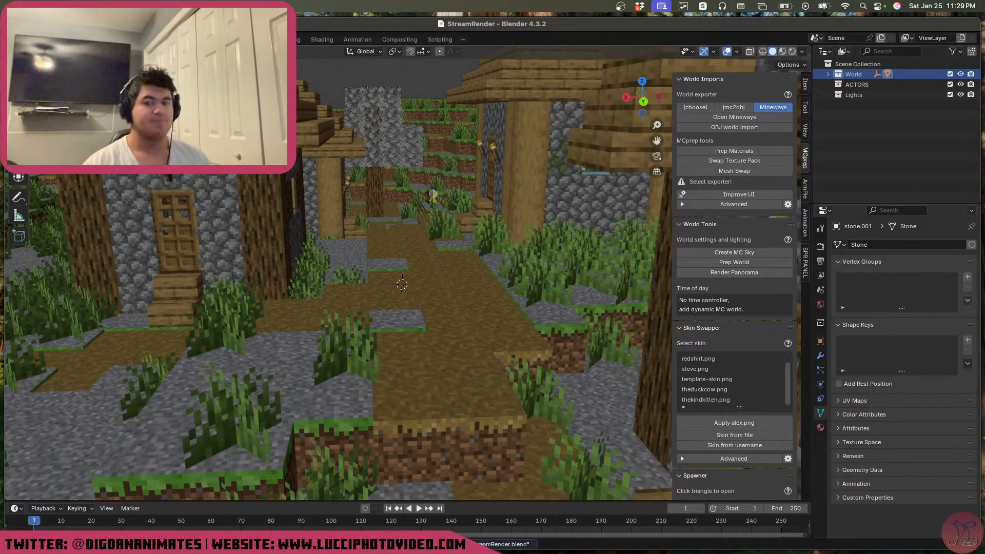
# Enable Fast GI Approximation in the Cycles light path settings, using the Add method and an AO distance of 15 m
pyautogui.moveTo(448, 334); pyautogui.dragTo(454, 332, button='middle')
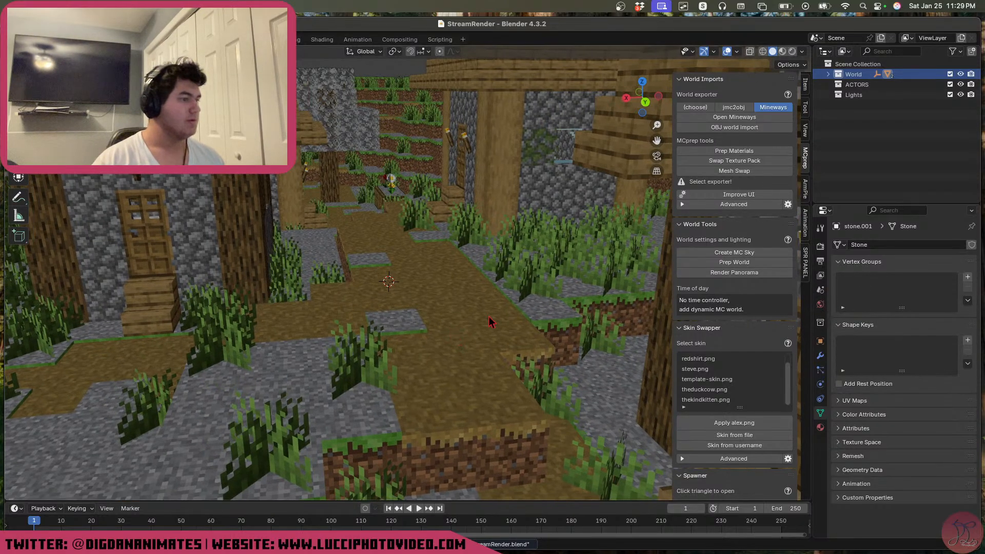
pyautogui.click(822, 305)
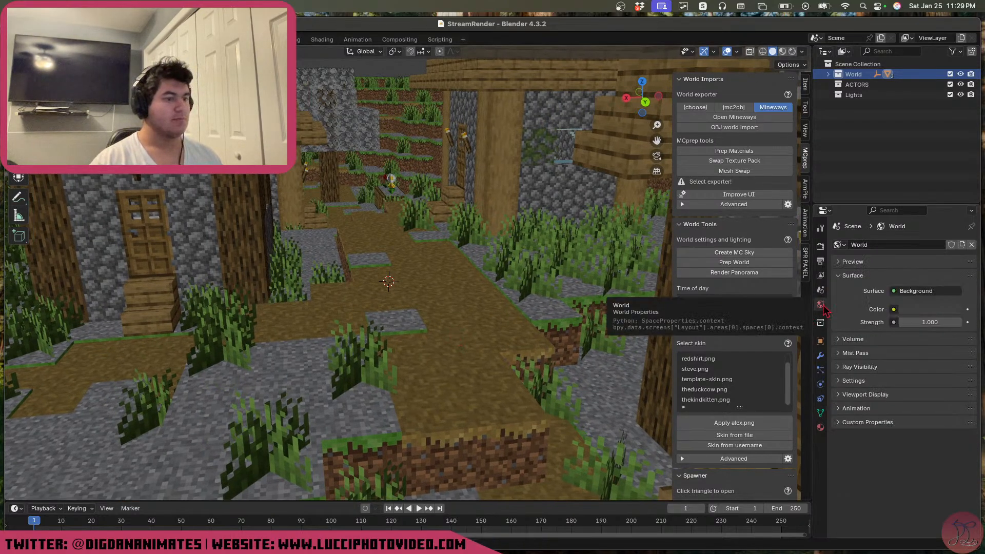
pyautogui.click(821, 246)
pyautogui.scroll(-3, 908, 431)
pyautogui.click(872, 379)
pyautogui.scroll(-2, 878, 383)
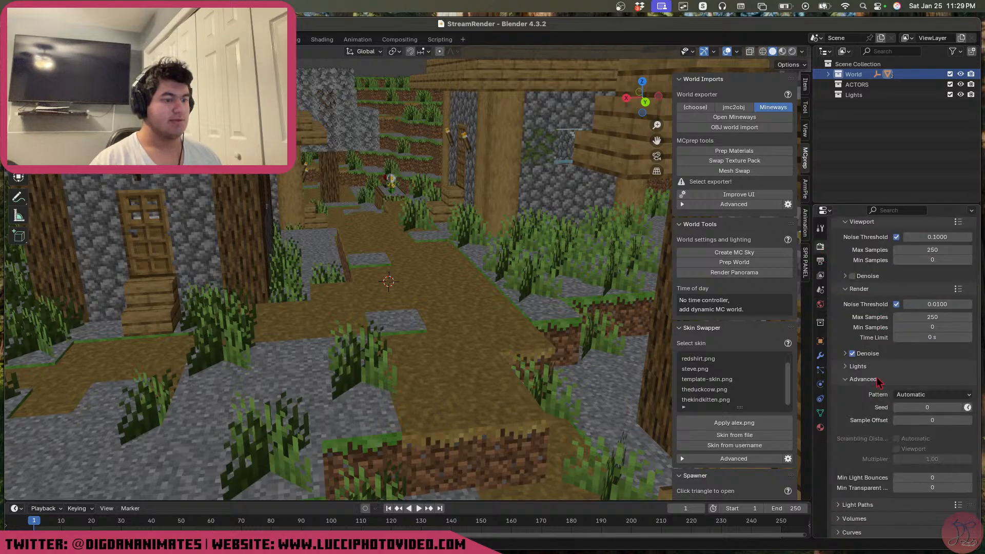
pyautogui.click(875, 317)
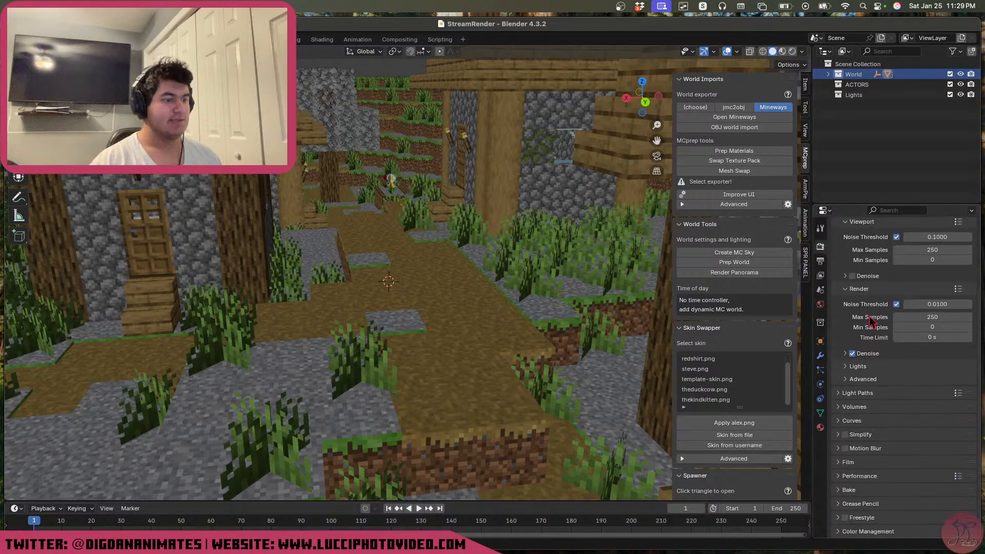
pyautogui.click(878, 395)
pyautogui.scroll(-5, 904, 441)
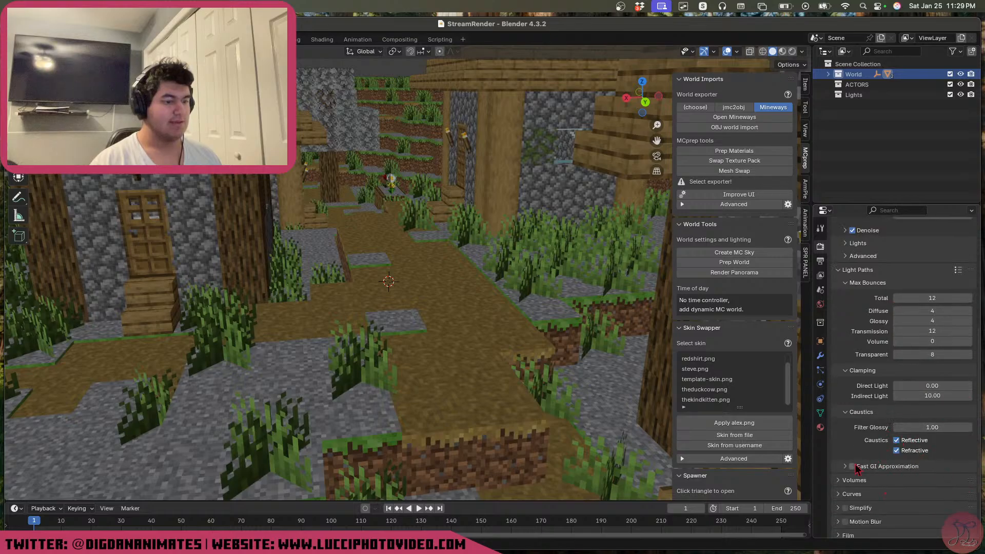
pyautogui.click(879, 470)
pyautogui.scroll(-2, 904, 461)
pyautogui.click(939, 421)
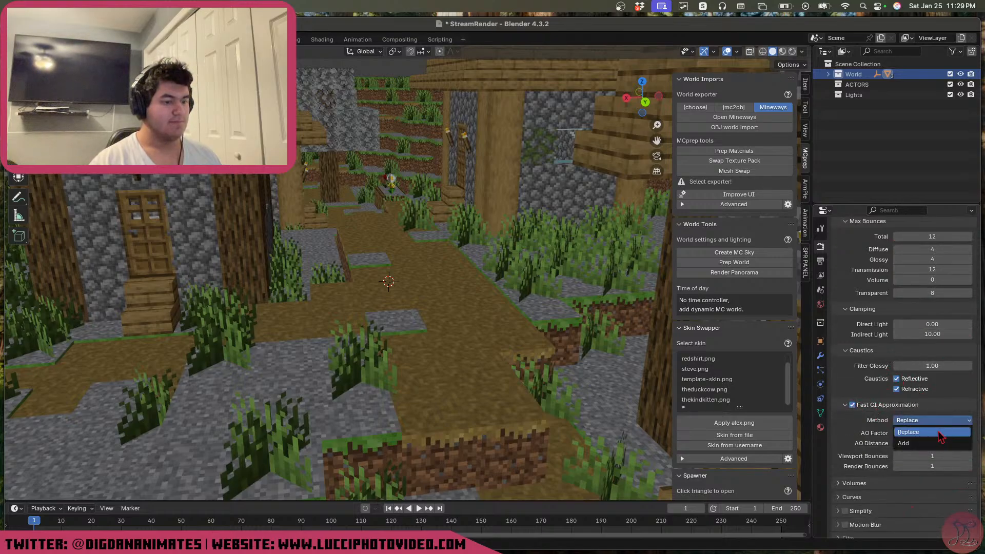
pyautogui.click(931, 444)
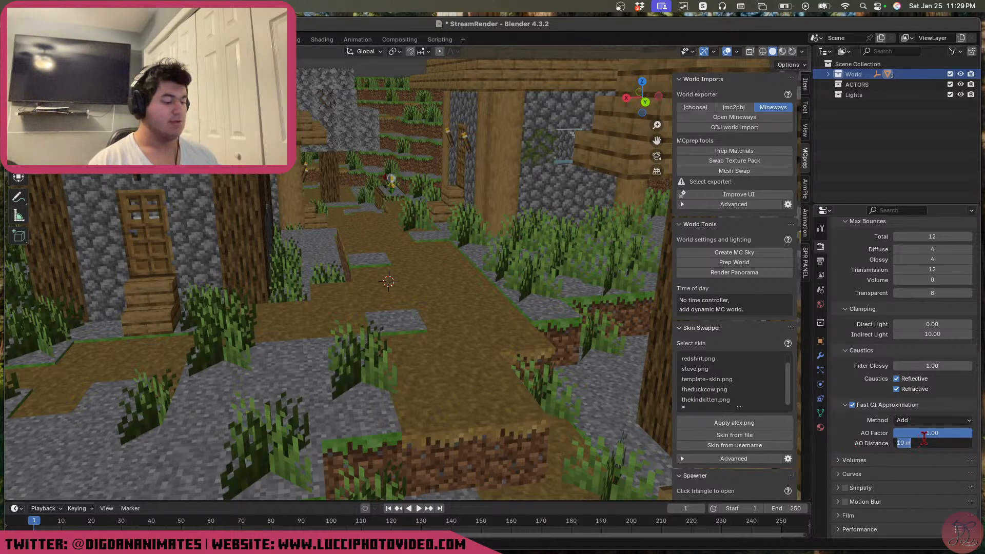
pyautogui.press('Return')
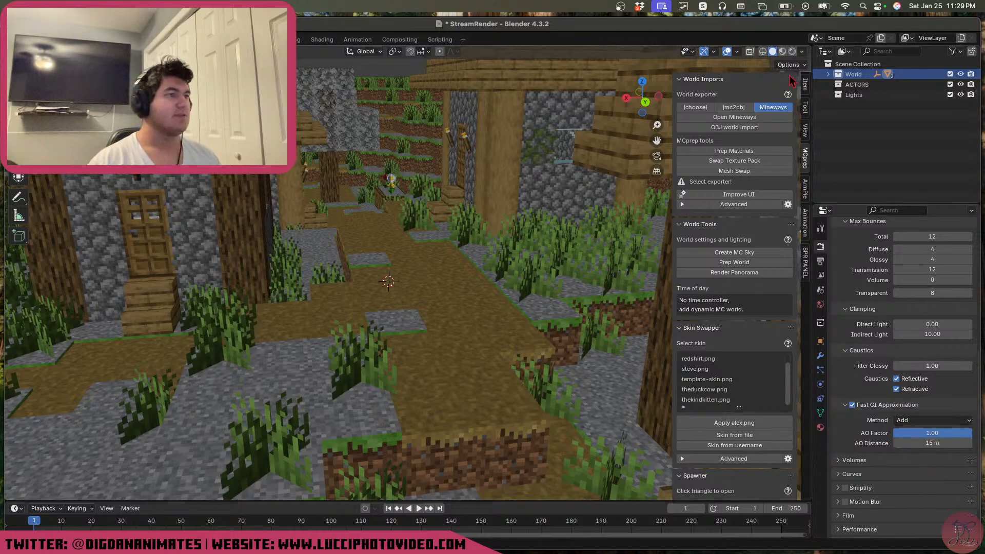
# Show the village in Rendered shading and create an MC Sky with dynamic sky, shader sun/moon, clouds and initial suns removed
pyautogui.click(783, 52)
pyautogui.click(793, 52)
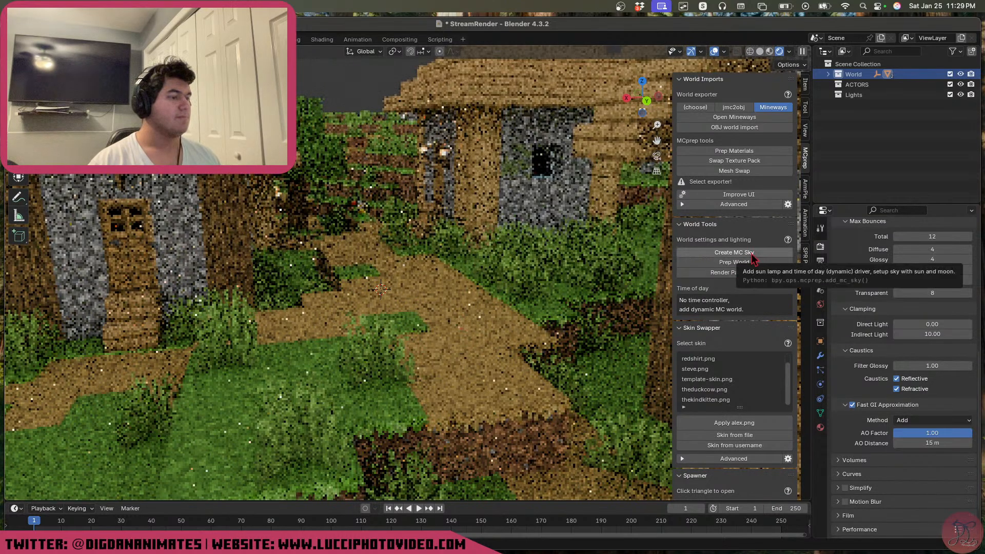
pyautogui.click(753, 254)
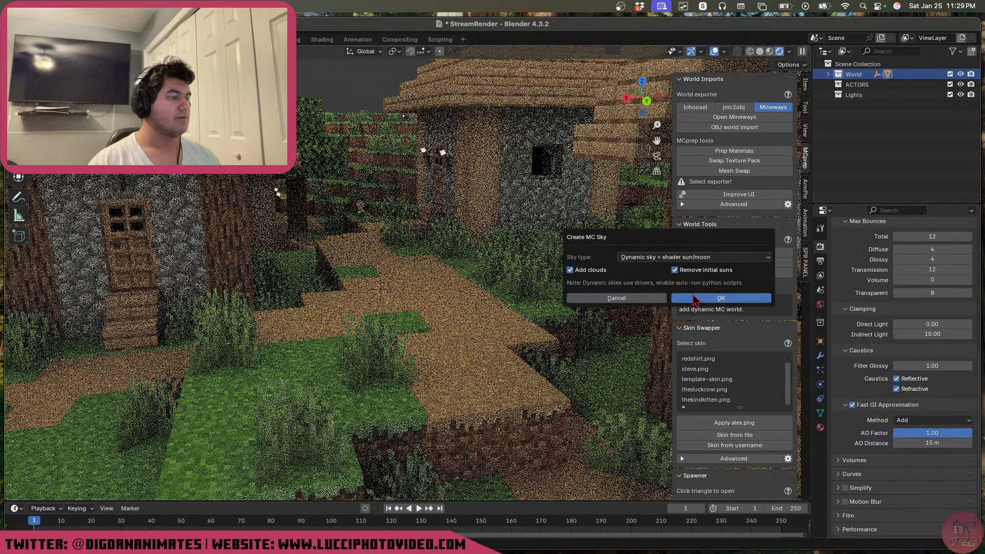
pyautogui.click(695, 298)
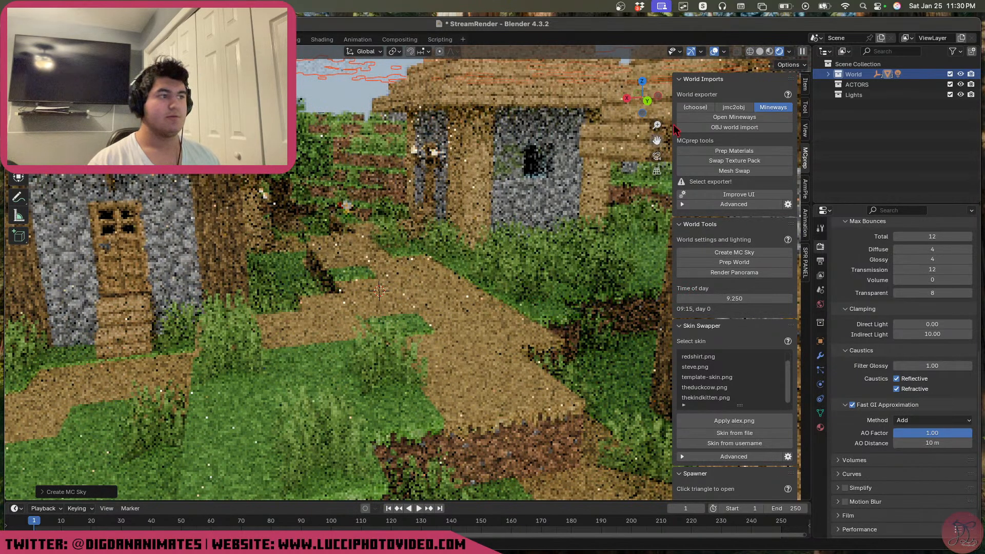
# Show the village in Material Preview with Scene Lights and Scene World enabled, and deselect everything
pyautogui.click(770, 52)
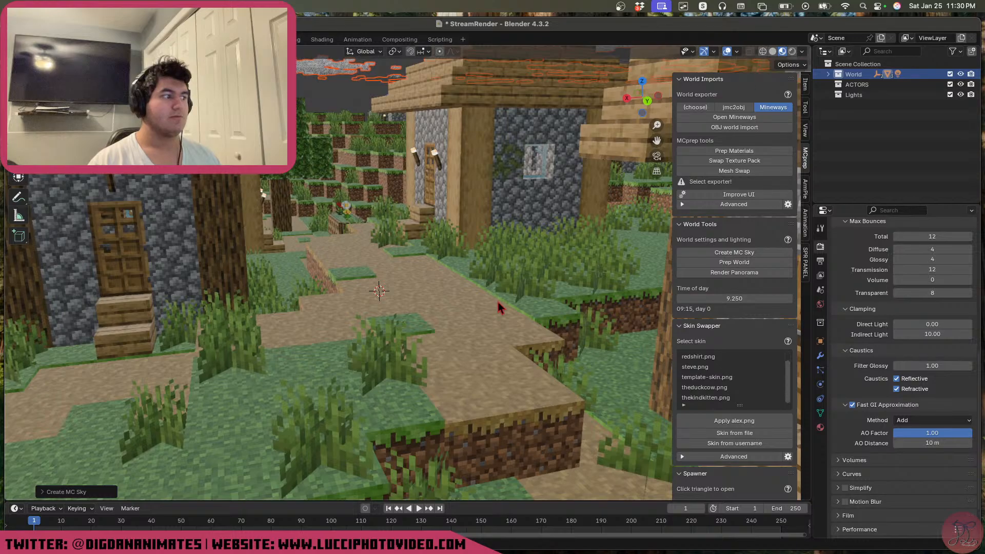
pyautogui.moveTo(498, 303); pyautogui.dragTo(486, 294, button='middle')
pyautogui.click(803, 52)
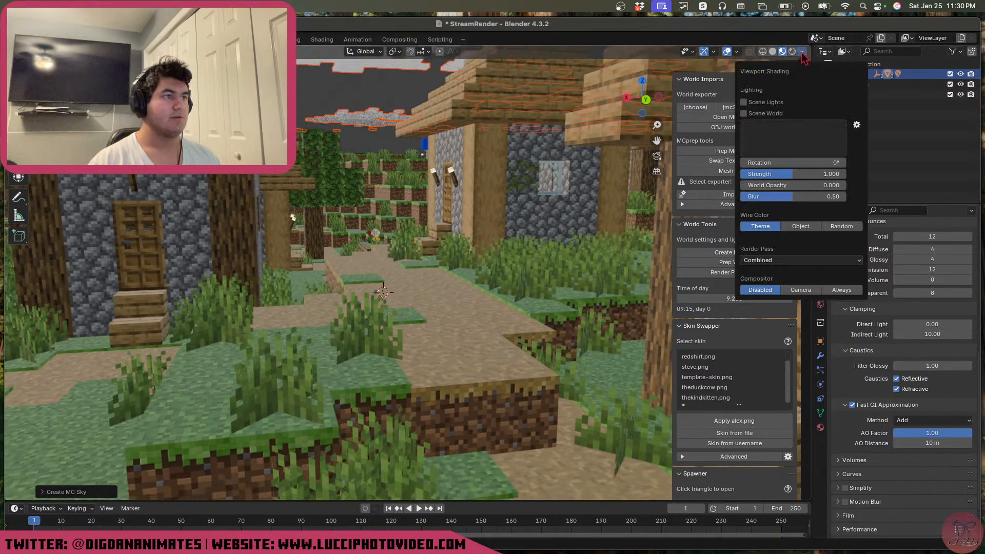
pyautogui.click(771, 102)
pyautogui.click(761, 111)
pyautogui.scroll(-10, 510, 260)
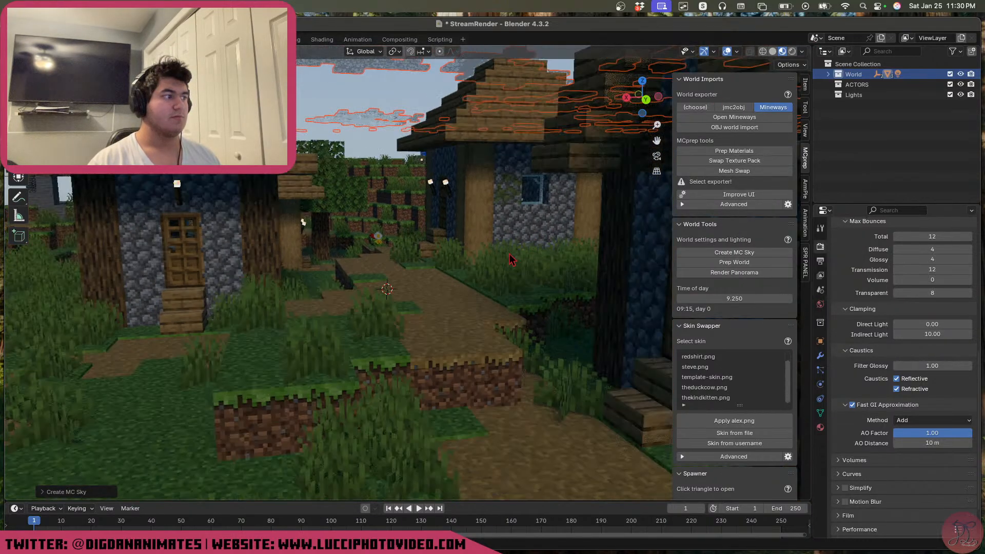
pyautogui.hotkey('alt', 'a')
pyautogui.moveTo(481, 254); pyautogui.dragTo(419, 407, button='middle')
pyautogui.moveTo(411, 386); pyautogui.dragTo(420, 364, button='middle')
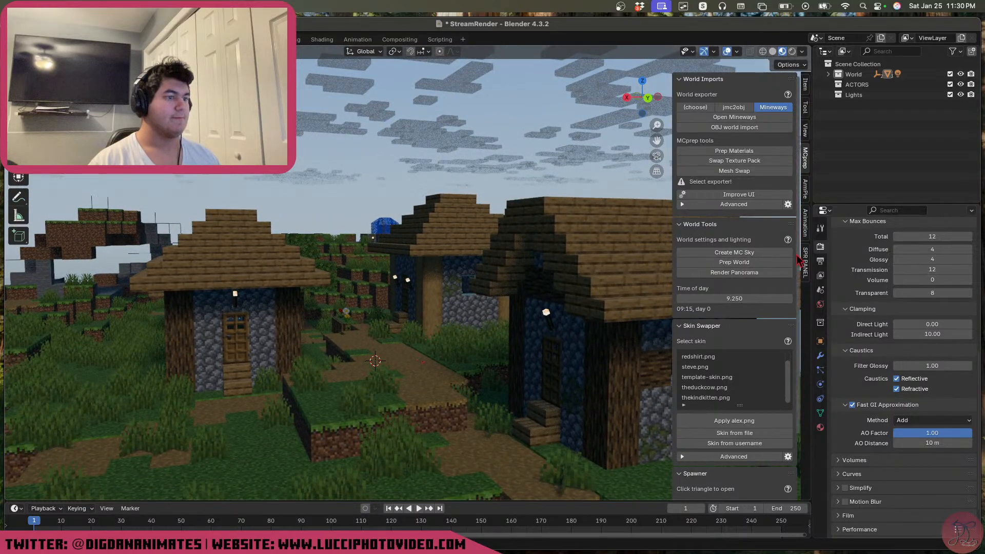
# Change the render engine to EEVEE and show the village in Rendered shading
pyautogui.scroll(10, 886, 245)
pyautogui.scroll(3, 886, 244)
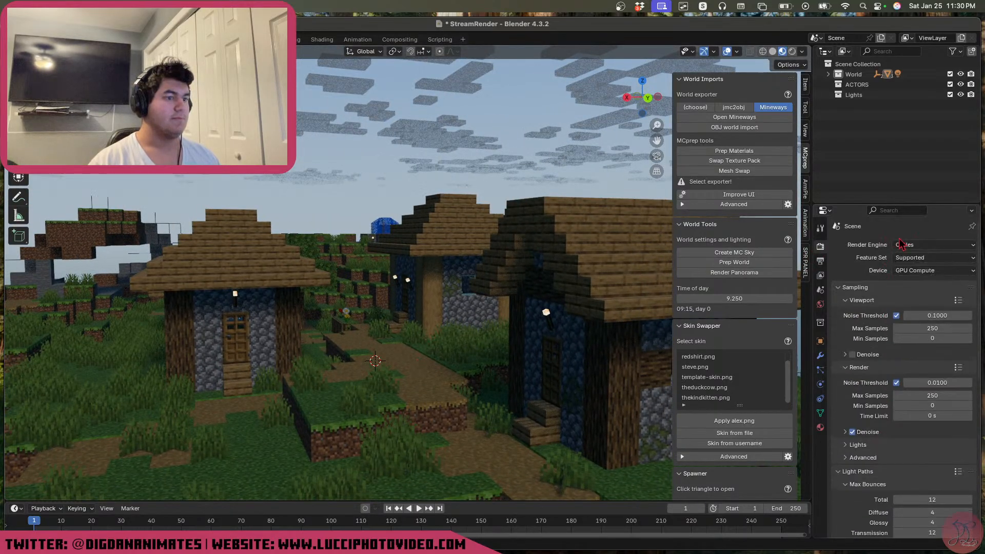
pyautogui.click(919, 244)
pyautogui.click(914, 255)
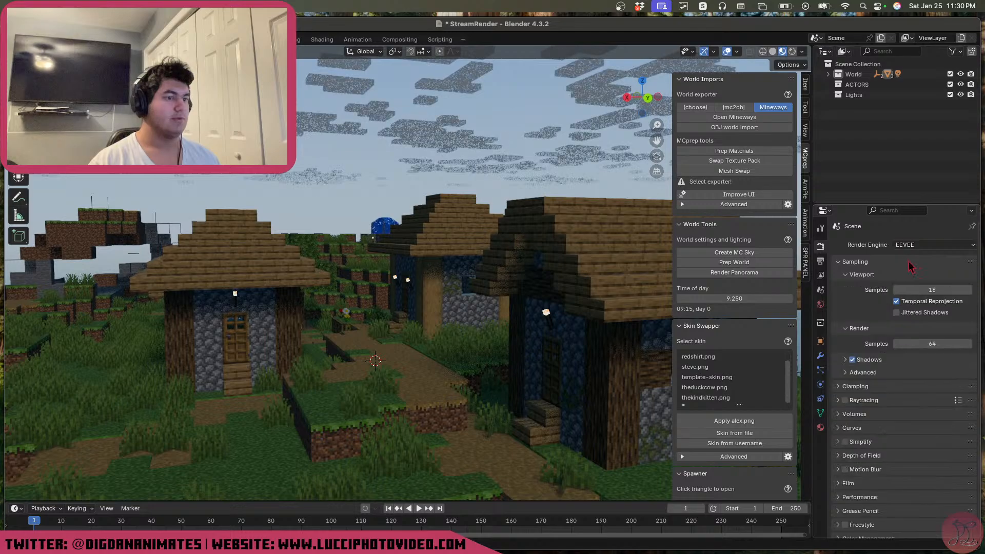
pyautogui.click(791, 51)
pyautogui.scroll(5, 453, 330)
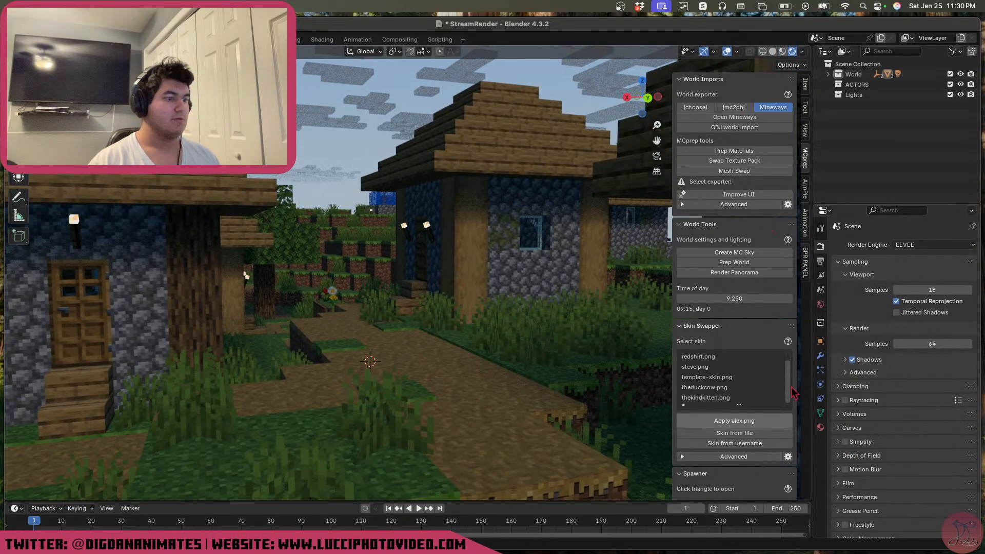
# Return the viewport to Material Preview and examine the world and stone material settings
pyautogui.click(820, 304)
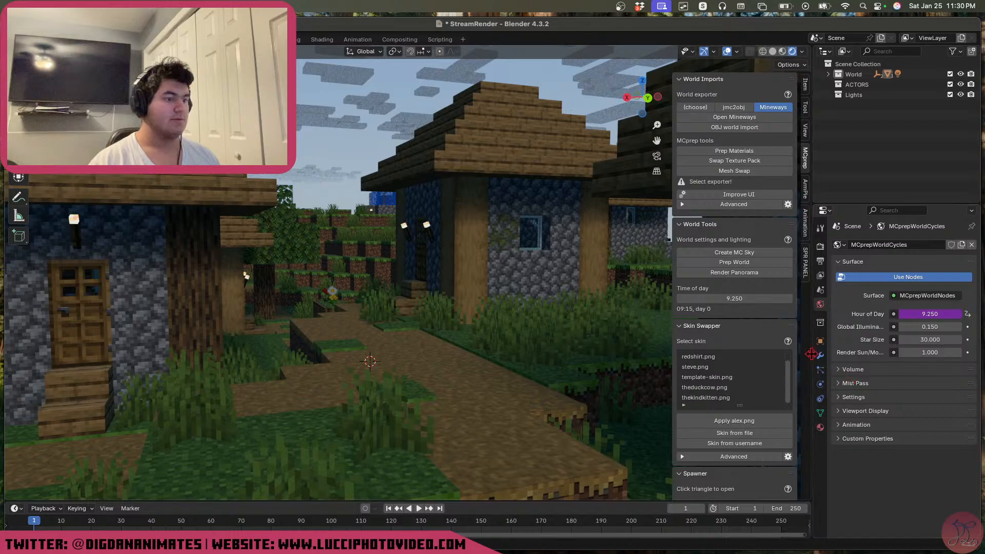
pyautogui.scroll(-4, 467, 391)
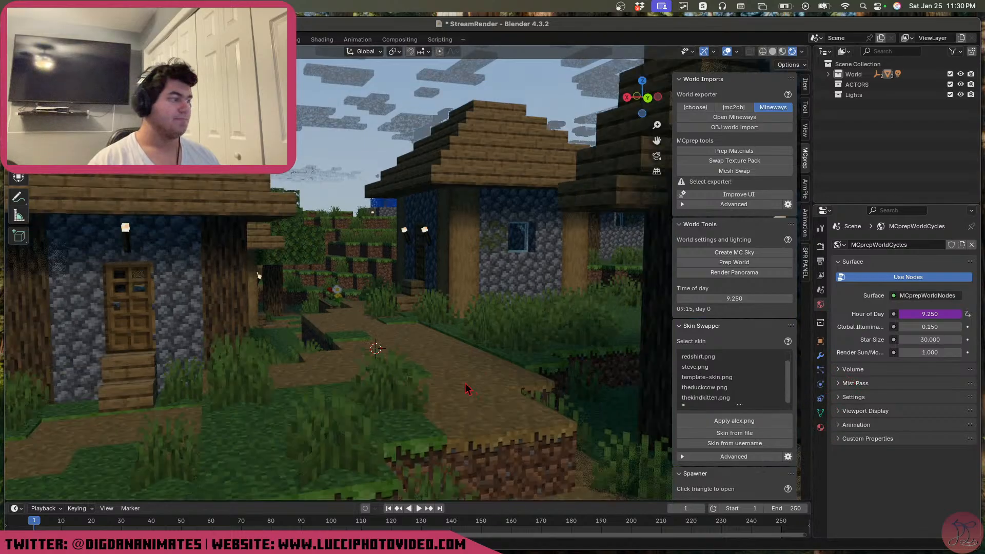
pyautogui.moveTo(418, 326)
pyautogui.mouseDown(button='middle')
pyautogui.moveTo(392, 352)
pyautogui.moveTo(485, 252)
pyautogui.moveTo(468, 230)
pyautogui.moveTo(457, 252)
pyautogui.mouseUp(button='middle')
pyautogui.click(782, 52)
pyautogui.scroll(2, 448, 258)
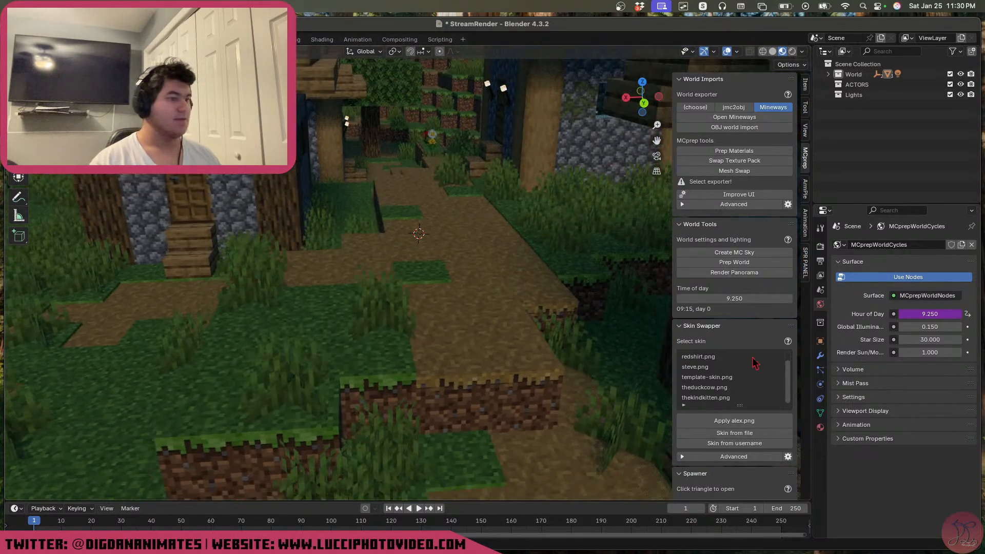
pyautogui.click(821, 427)
pyautogui.scroll(-4, 860, 391)
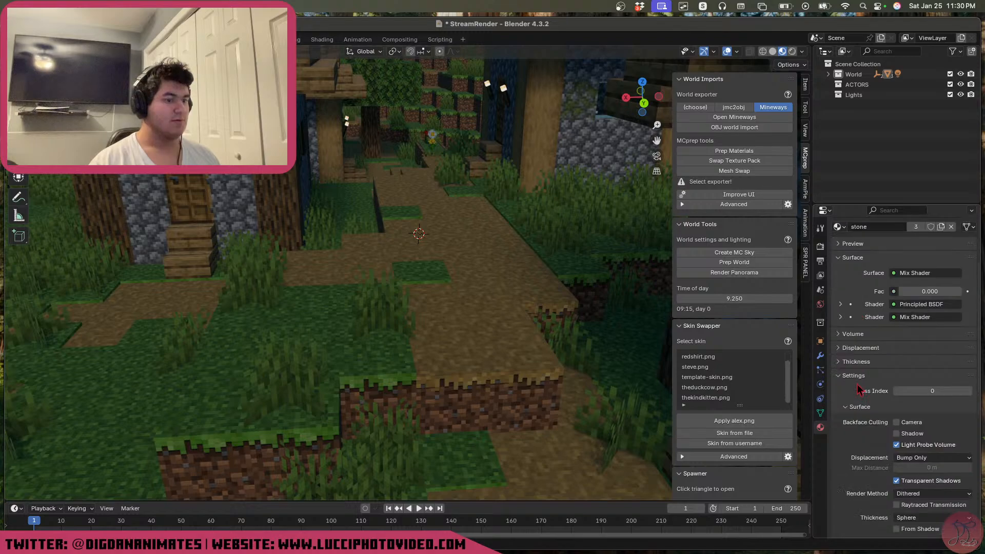
pyautogui.scroll(4, 857, 385)
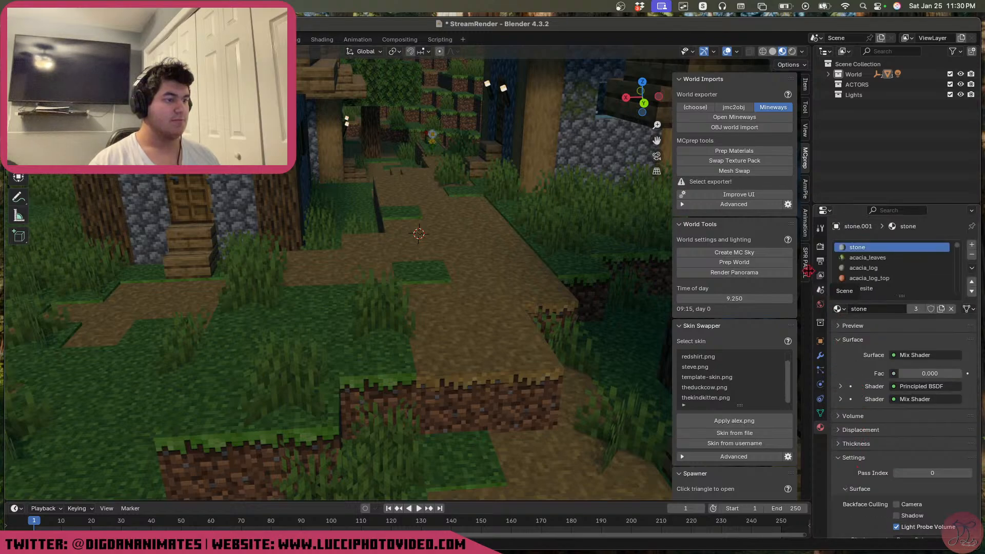
# Set the MCprep time of day to 6.660 for early-morning lighting over the village
pyautogui.moveTo(733, 299)
pyautogui.mouseDown()
pyautogui.moveTo(759, 299)
pyautogui.moveTo(710, 299)
pyautogui.moveTo(742, 298)
pyautogui.mouseUp()
pyautogui.scroll(-5, 554, 282)
pyautogui.moveTo(554, 282); pyautogui.dragTo(578, 385, button='middle')
pyautogui.moveTo(748, 298); pyautogui.dragTo(709, 298)
pyautogui.scroll(-8, 477, 298)
pyautogui.moveTo(478, 298)
pyautogui.mouseDown(button='middle')
pyautogui.moveTo(638, 304)
pyautogui.moveTo(488, 305)
pyautogui.mouseUp(button='middle')
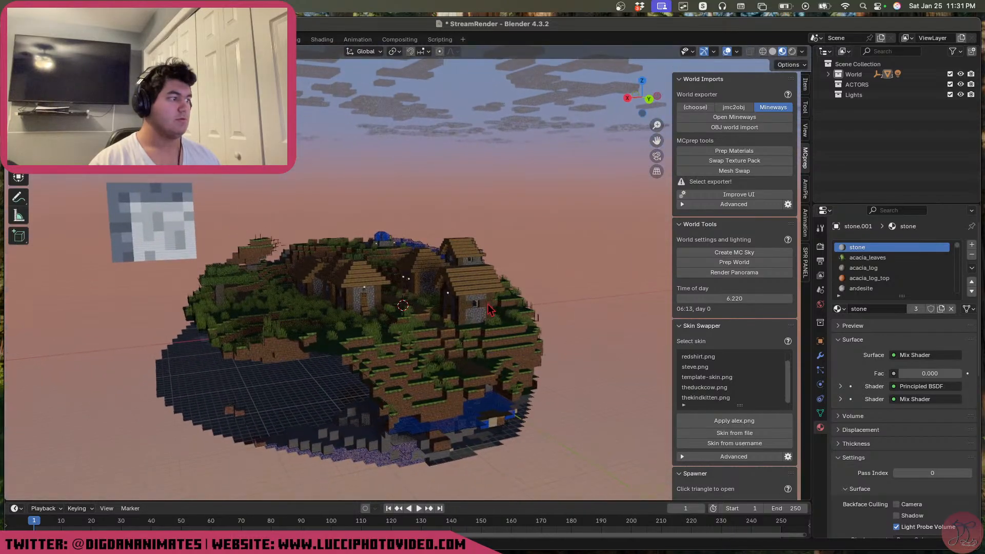
pyautogui.scroll(8, 489, 305)
pyautogui.moveTo(738, 297); pyautogui.dragTo(752, 297)
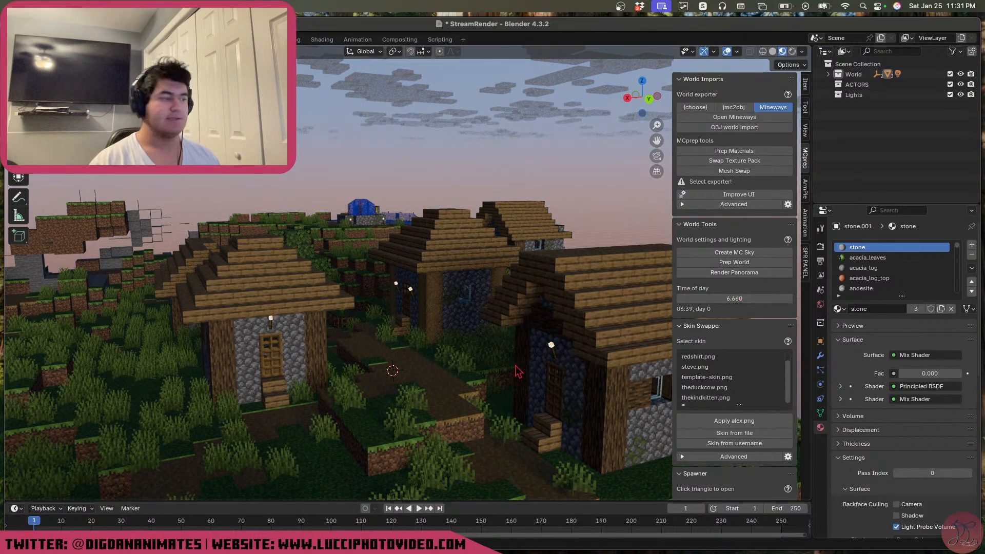
# Switch the render engine to Cycles and save the file
pyautogui.scroll(3, 515, 367)
pyautogui.keyDown('shift'); pyautogui.moveTo(516, 367); pyautogui.dragTo(524, 208, button='middle'); pyautogui.keyUp('shift')
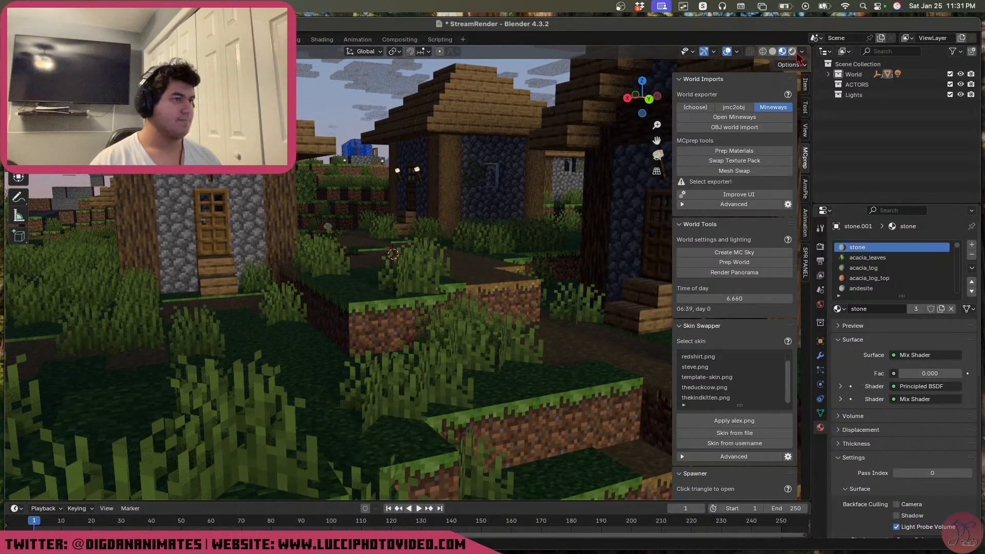
pyautogui.click(821, 246)
pyautogui.click(929, 244)
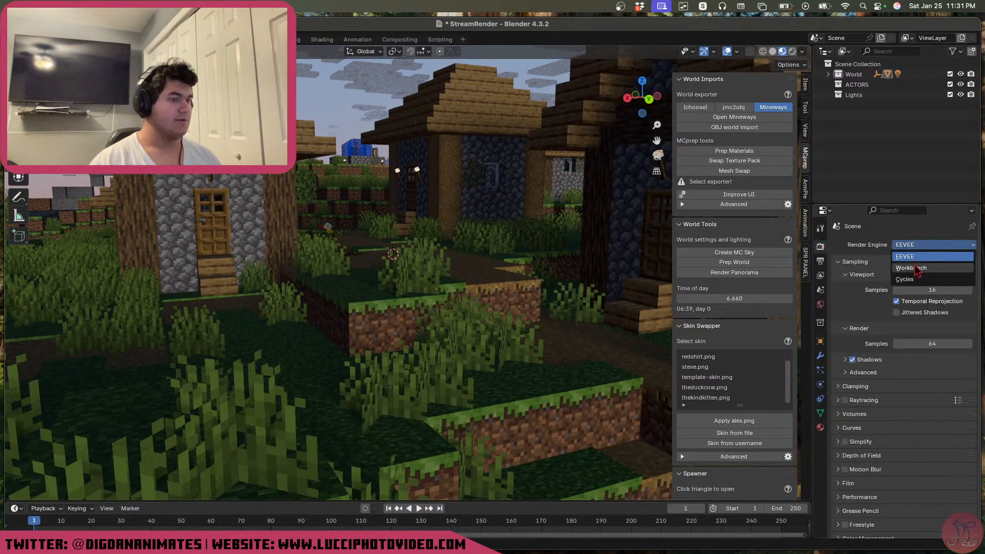
pyautogui.click(911, 268)
pyautogui.click(919, 246)
pyautogui.click(905, 279)
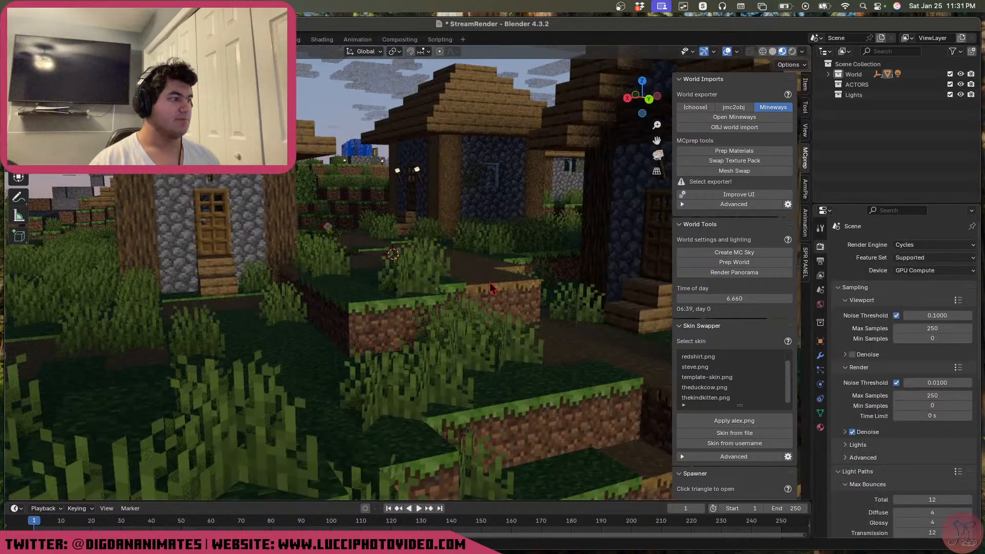
pyautogui.hscroll(-1, 502, 331)
pyautogui.press('super+s')
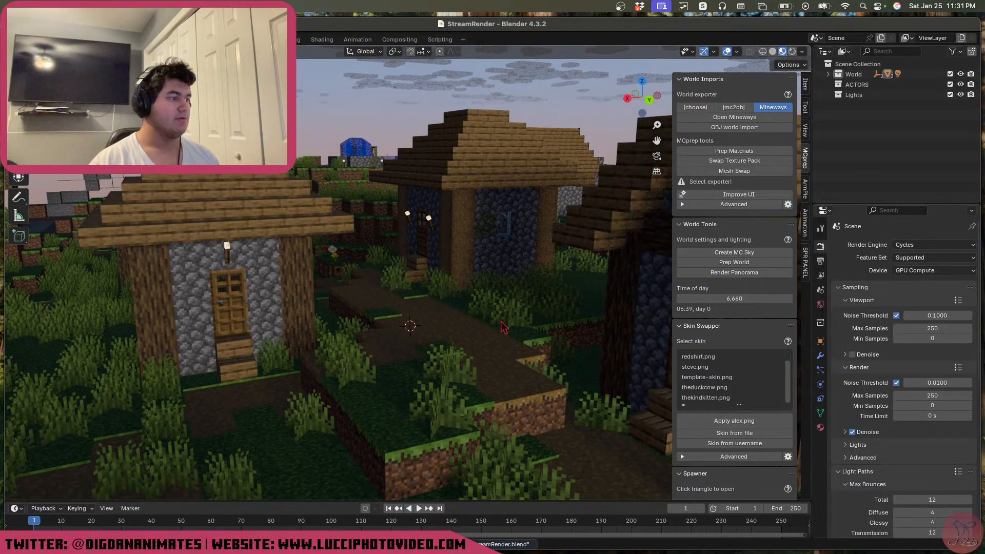
# Show the village in Rendered shading and set the Fast GI Approximation AO distance to 15 m
pyautogui.click(793, 51)
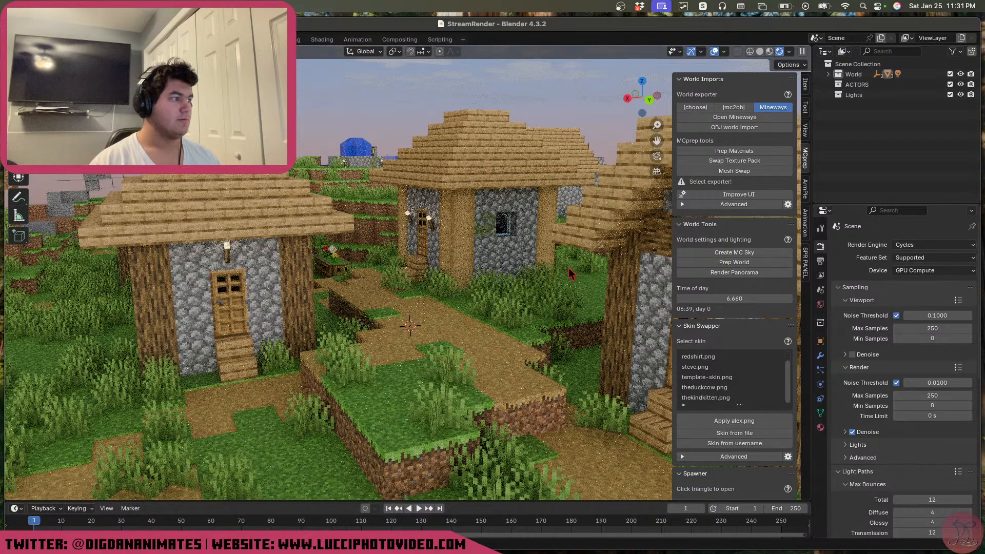
pyautogui.scroll(-10, 890, 426)
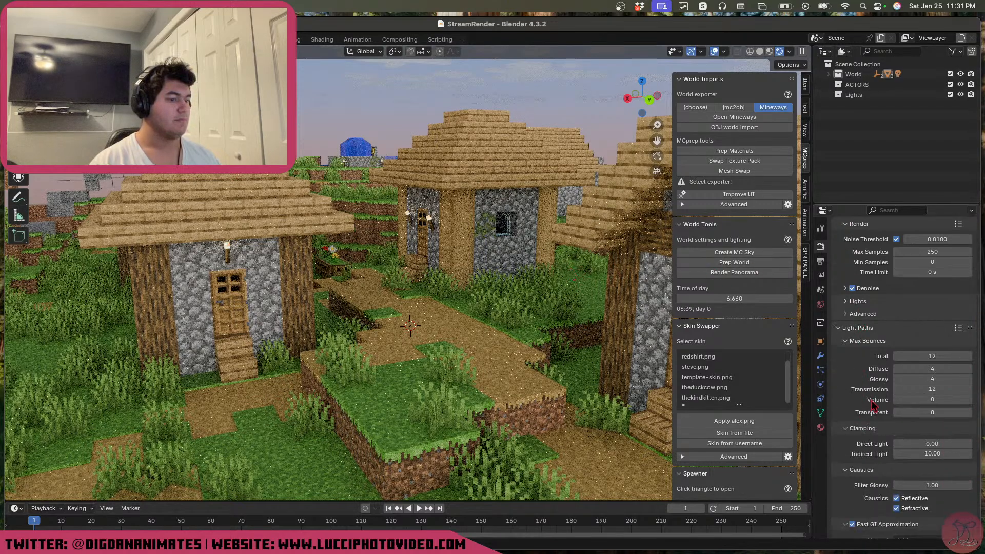
pyautogui.click(938, 502)
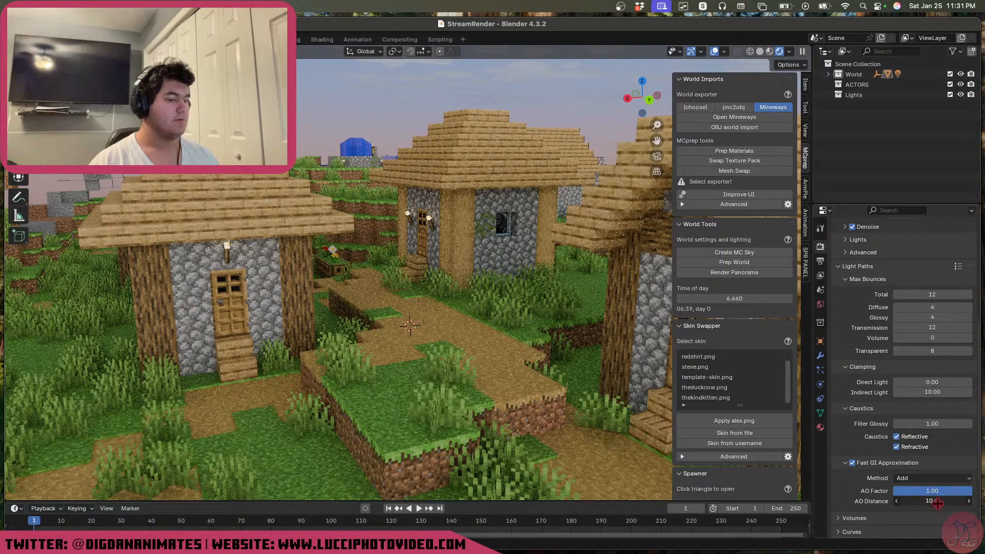
pyautogui.write('15')
pyautogui.press('Return')
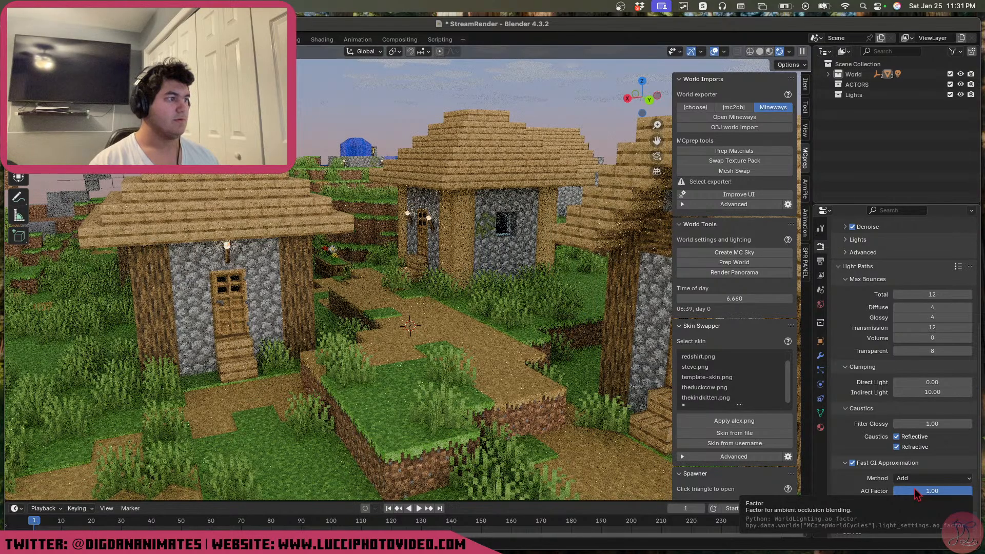
# Turn Fast GI Approximation off and back on to compare its effect on the village lighting
pyautogui.click(847, 463)
pyautogui.click(852, 463)
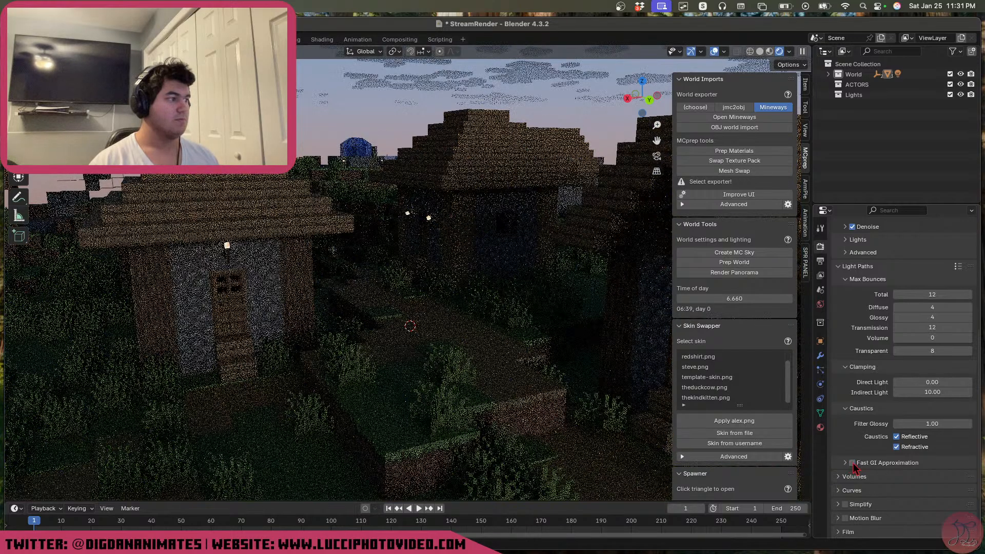
pyautogui.click(853, 464)
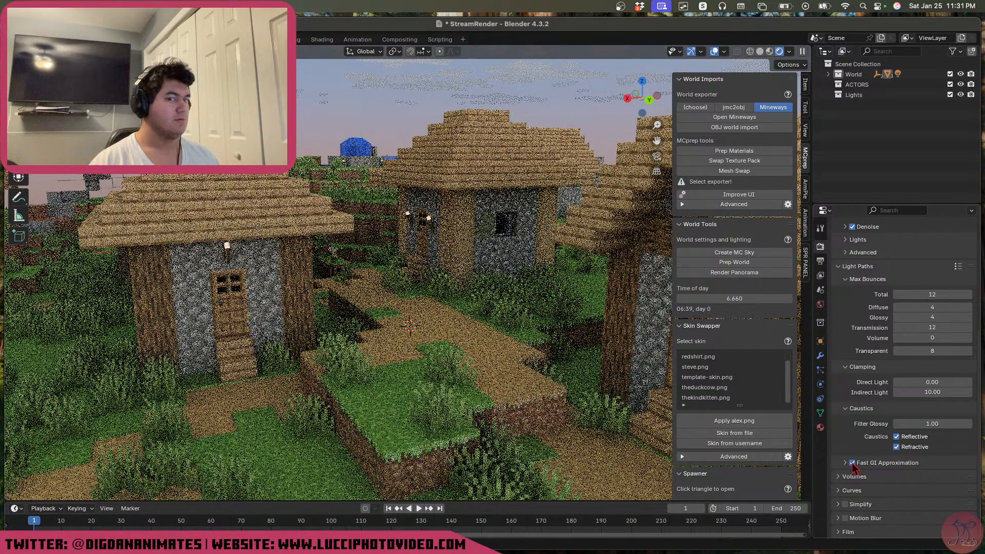
# Try Fast GI Approximation AO distances of 25, 35, 40 and 80 m on the rendered village
pyautogui.click(873, 463)
pyautogui.click(926, 501)
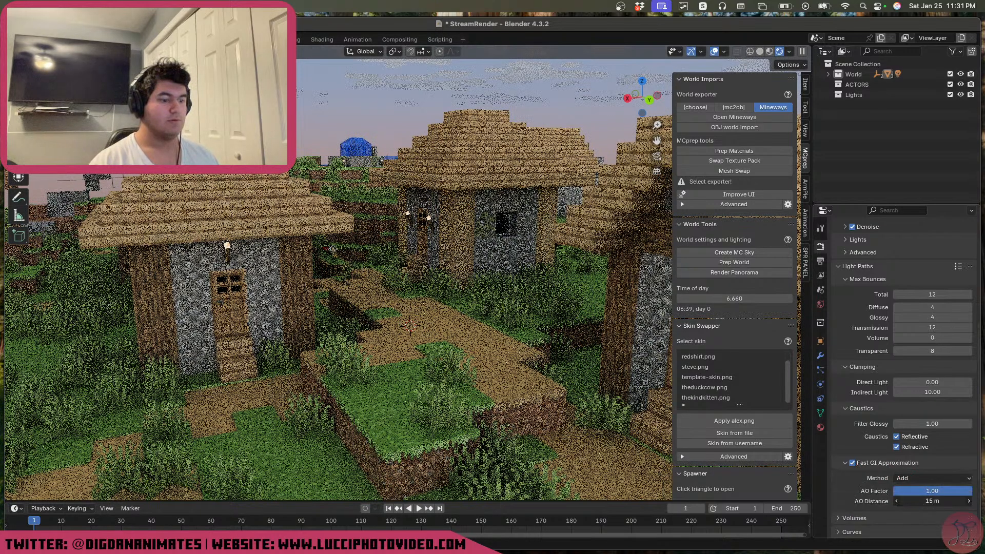
pyautogui.write('25')
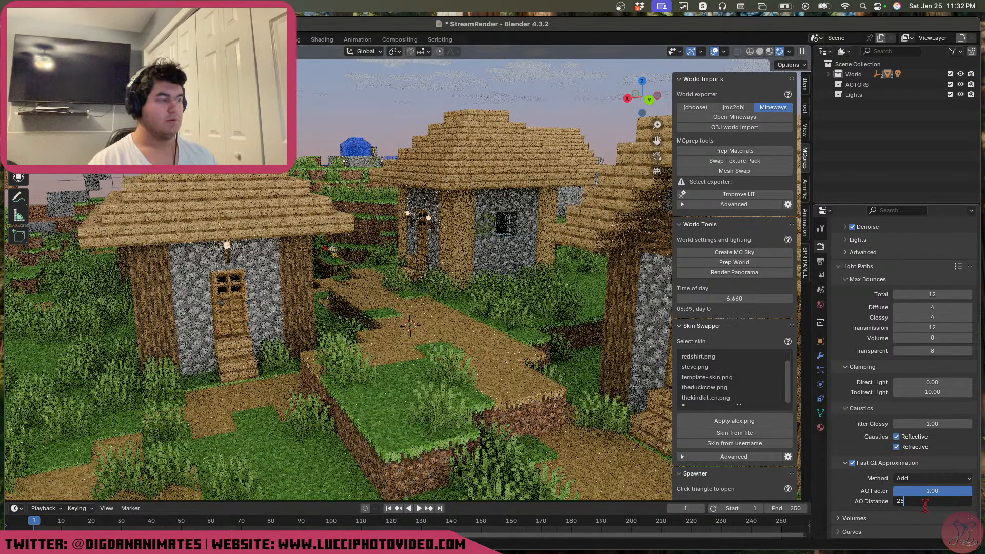
pyautogui.press('Return')
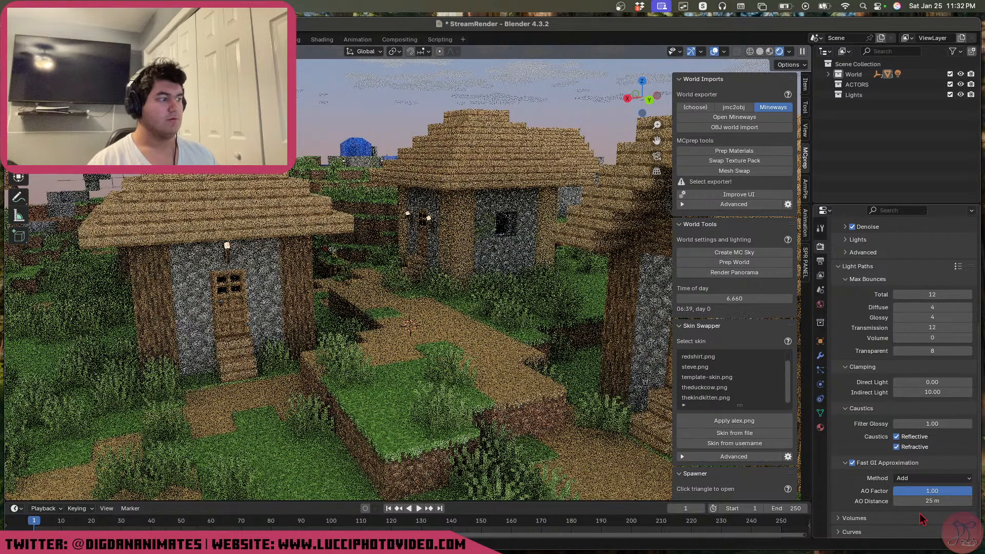
pyautogui.click(930, 501)
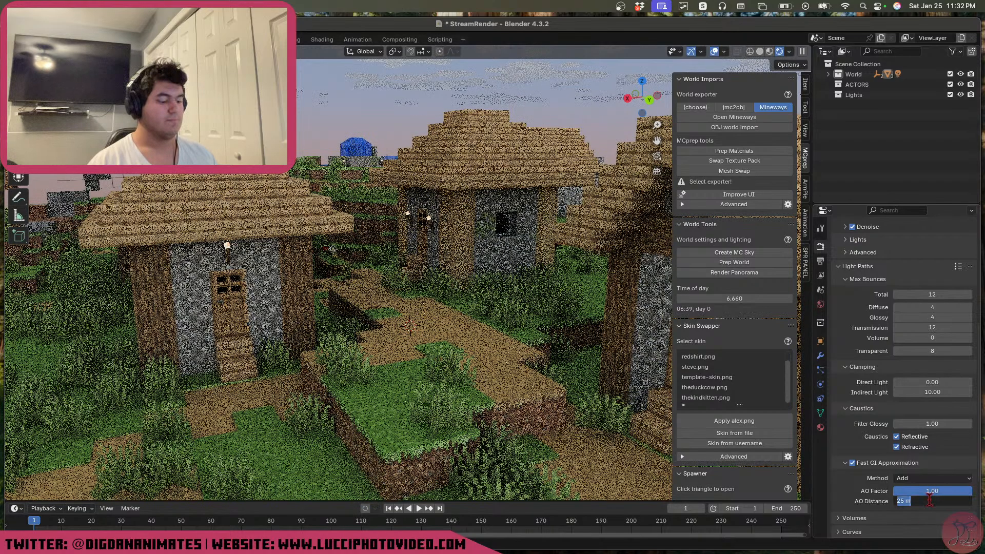
pyautogui.write('15')
pyautogui.press('Return')
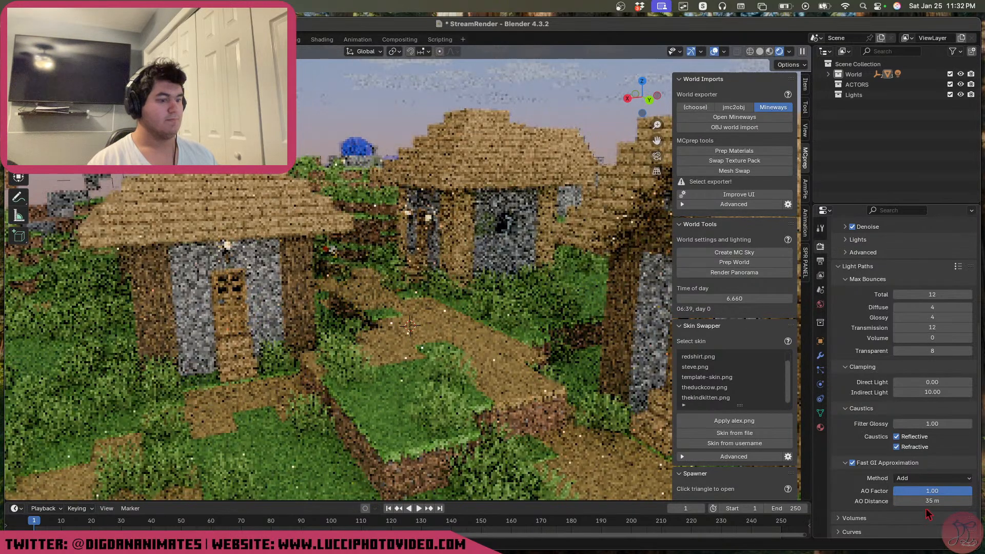
pyautogui.moveTo(930, 504); pyautogui.dragTo(939, 504)
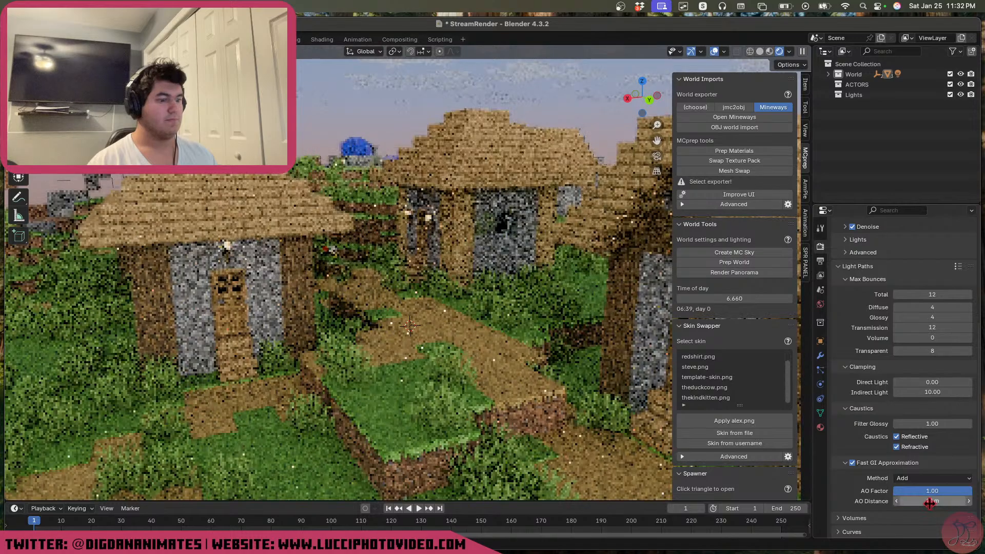
pyautogui.click(927, 503)
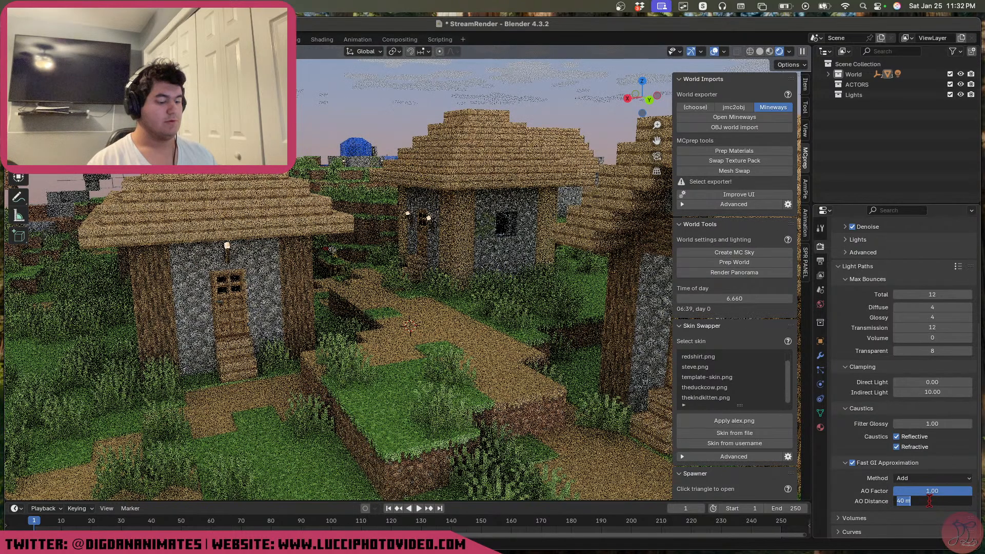
pyautogui.write('80')
pyautogui.press('Return')
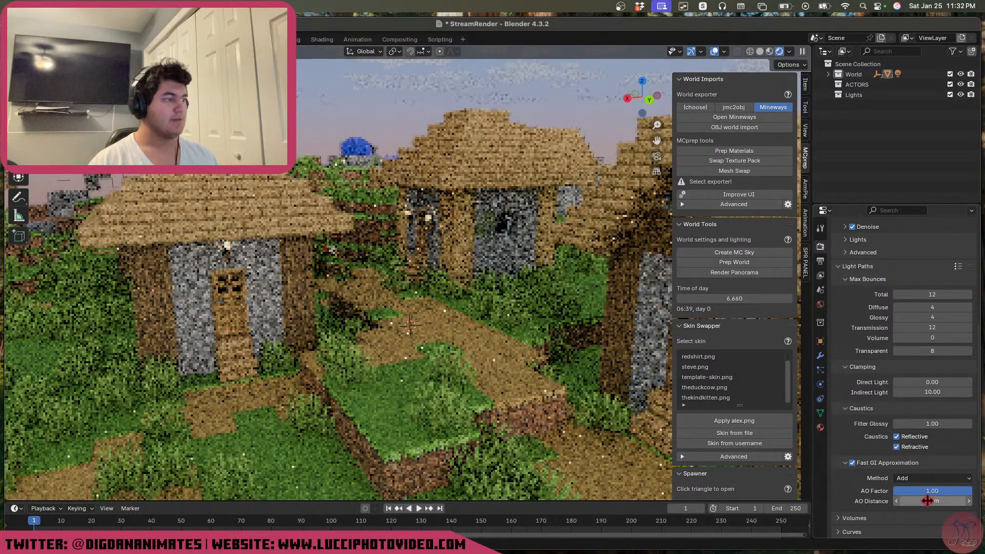
# Try larger Fast GI Approximation AO distances of 100 m and 400 m
pyautogui.click(927, 501)
pyautogui.write('100')
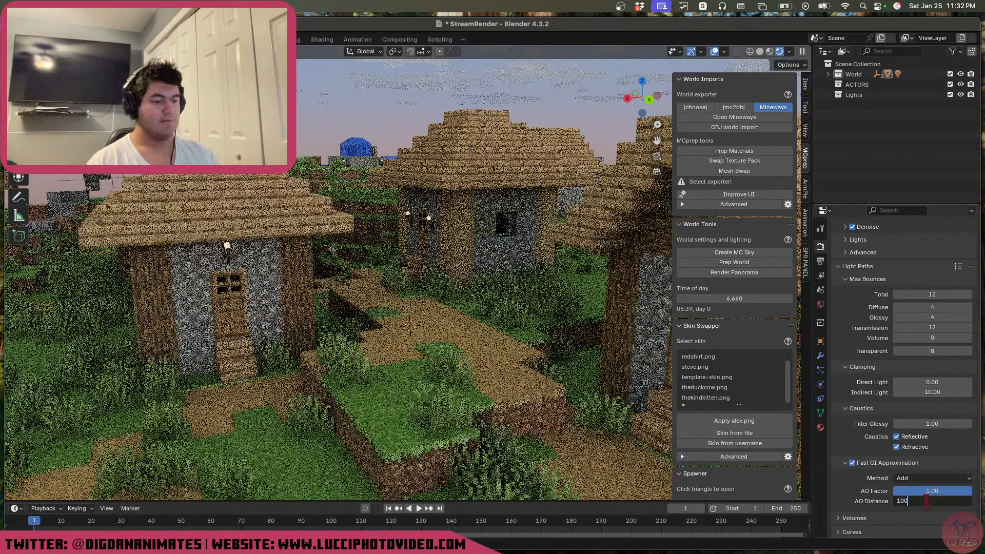
pyautogui.press('Return')
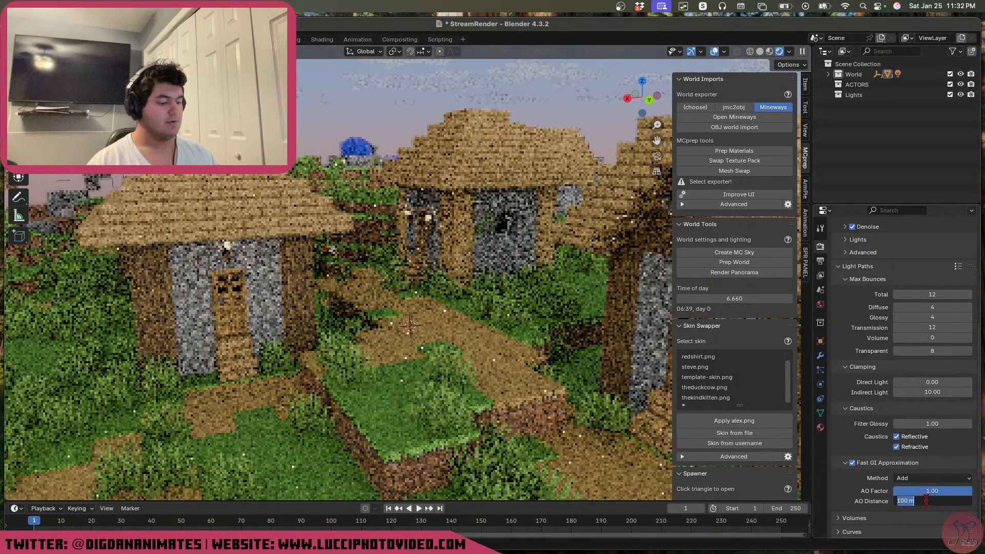
pyautogui.click(927, 502)
pyautogui.write('4')
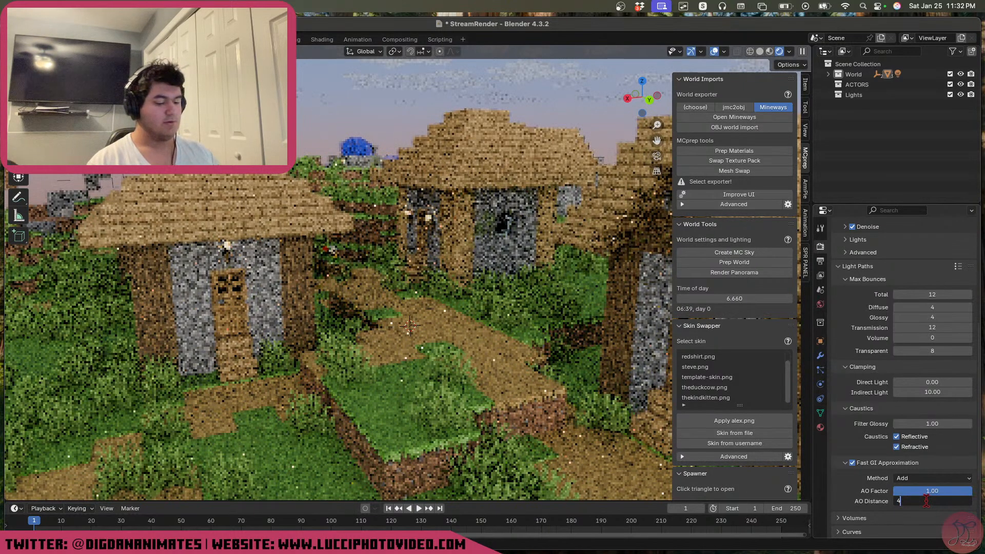
pyautogui.write('00')
pyautogui.press('Return')
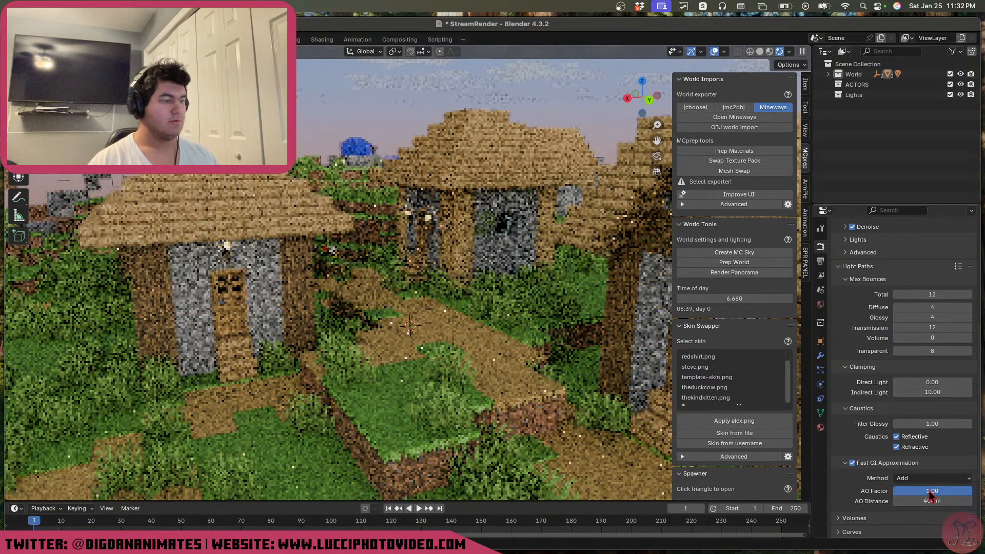
pyautogui.moveTo(931, 492)
pyautogui.mouseDown()
pyautogui.moveTo(852, 491)
pyautogui.moveTo(931, 492)
pyautogui.mouseUp()
# Set the Fast GI Approximation AO distance to 20 m and its AO factor to 0.5
pyautogui.click(948, 502)
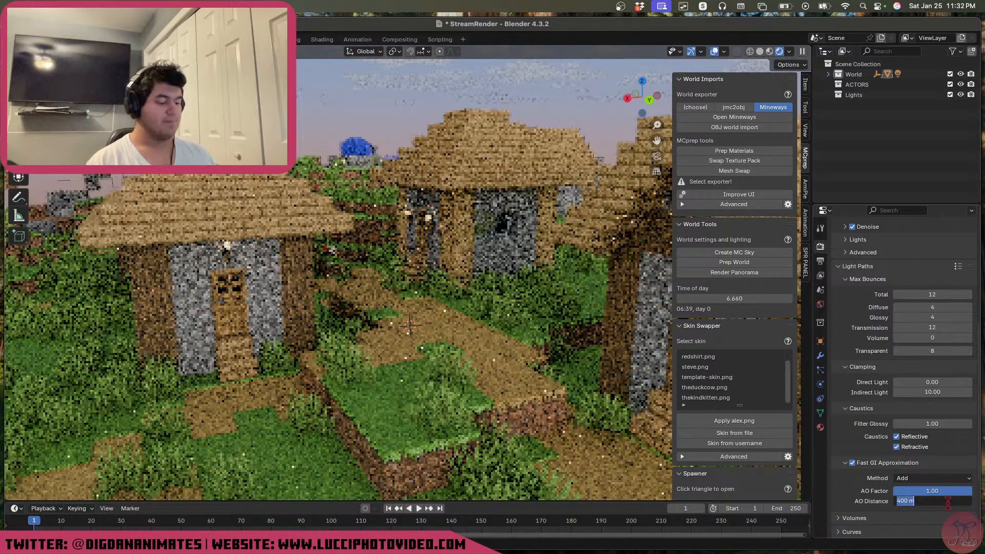
pyautogui.write('20')
pyautogui.press('Return')
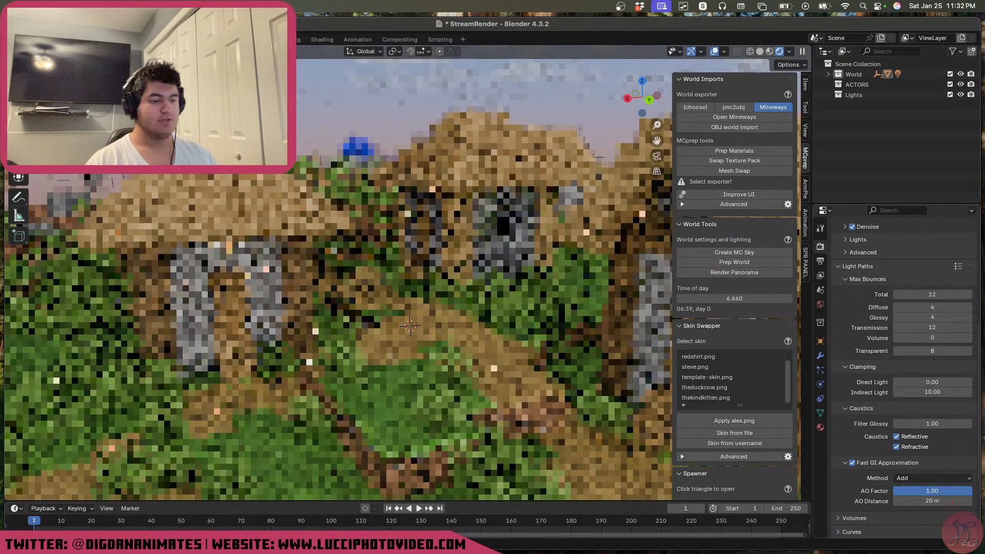
pyautogui.click(945, 491)
pyautogui.write('.5')
pyautogui.press('Return')
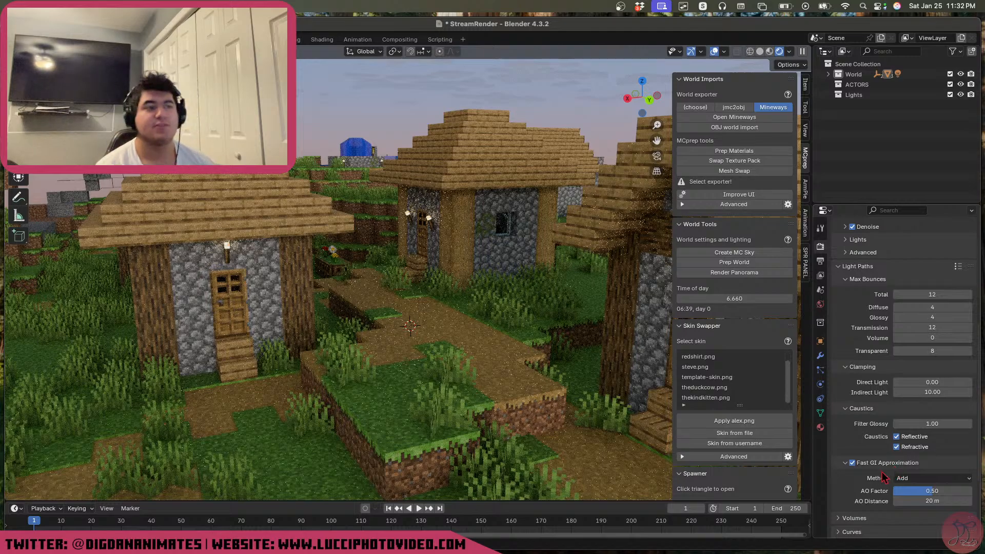
# Return the viewport to Material Preview and save the file
pyautogui.click(770, 51)
pyautogui.hotkey('ctrl', 's')
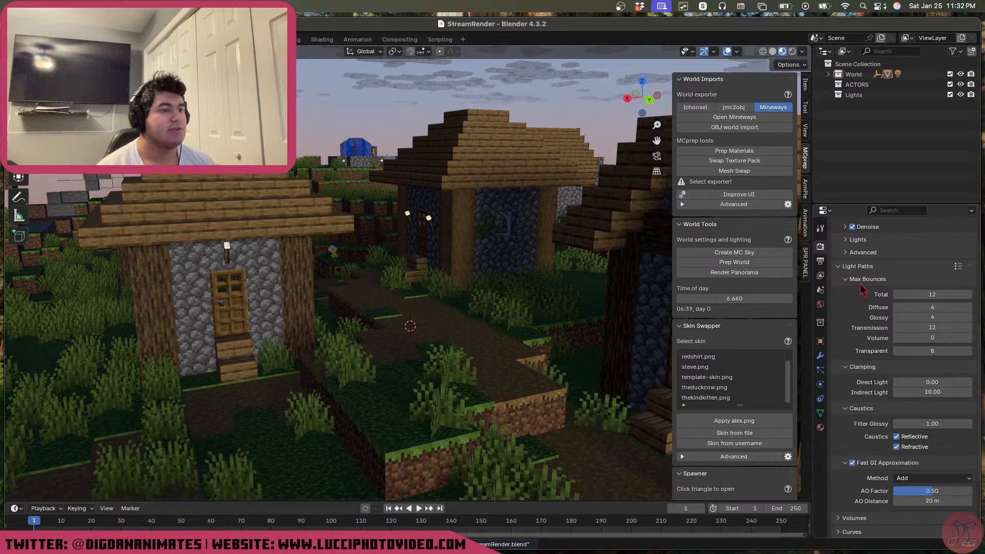
# Examine the scene's output settings for resolution, frame range, file format and color management
pyautogui.scroll(10, 862, 290)
pyautogui.click(820, 275)
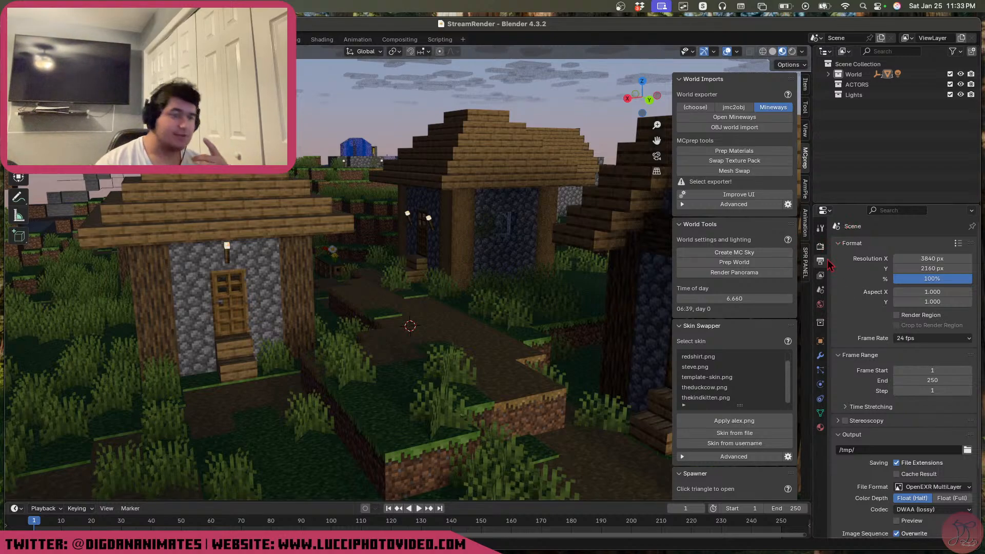
pyautogui.scroll(-3, 908, 338)
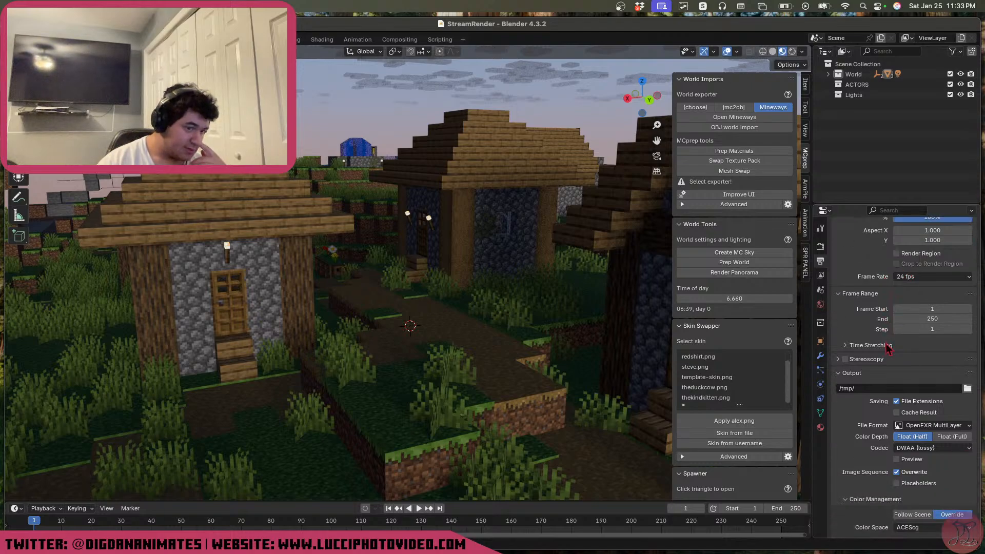
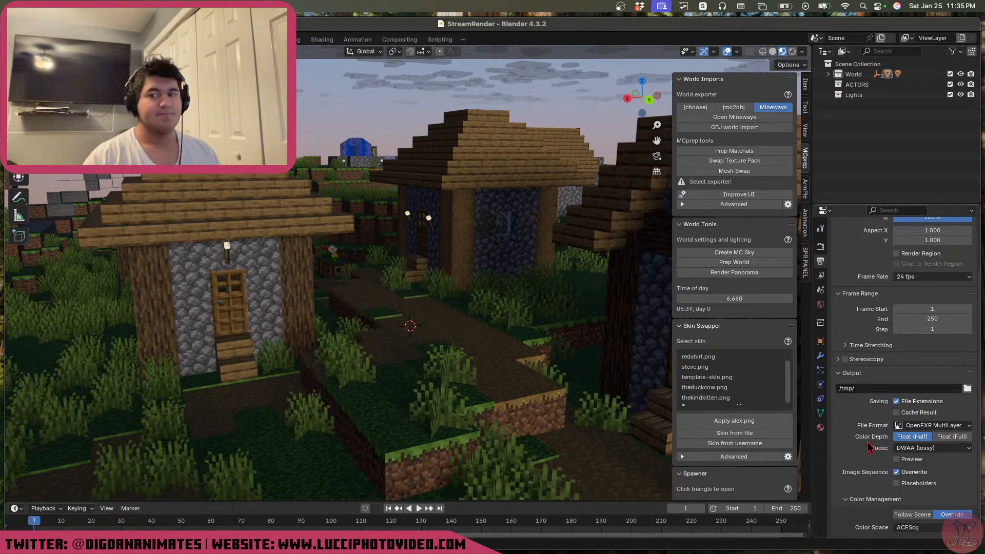
# Turn off Scene Lights and Scene World for the Material Preview shading
pyautogui.moveTo(436, 322)
pyautogui.mouseDown(button='middle')
pyautogui.moveTo(457, 317)
pyautogui.moveTo(445, 311)
pyautogui.mouseUp(button='middle')
pyautogui.scroll(2, 545, 310)
pyautogui.moveTo(544, 311); pyautogui.dragTo(539, 310, button='middle')
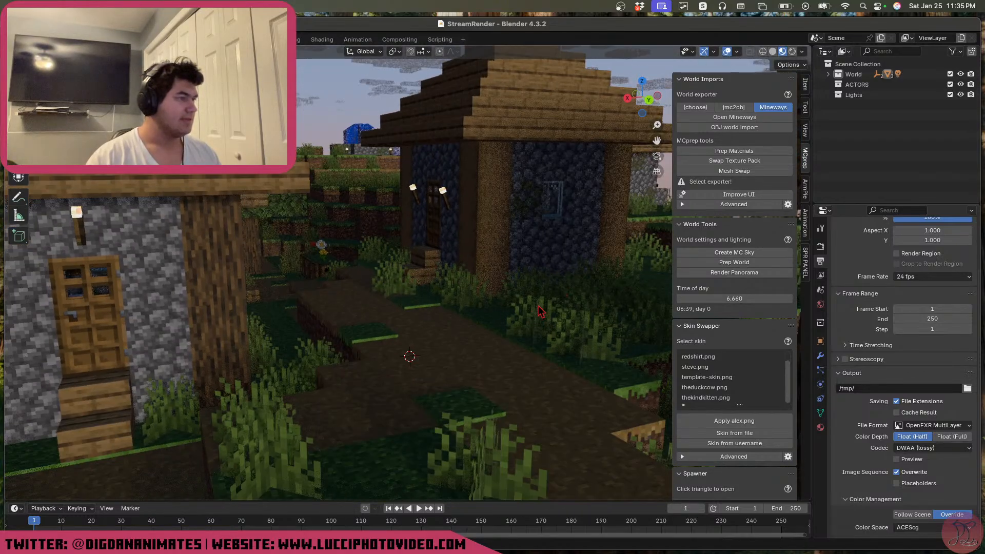
pyautogui.click(802, 51)
pyautogui.click(770, 113)
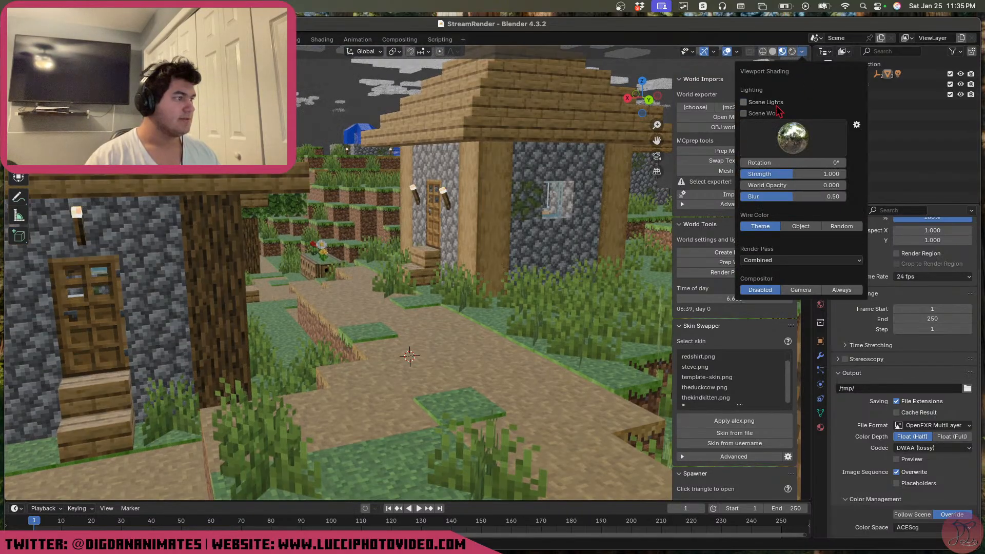
# Append the SPR_Main_IMPORT-LINK collection from SMPR_RELEASE_V1_1.blend into the ACTORS collection
pyautogui.moveTo(477, 302)
pyautogui.mouseDown(button='middle')
pyautogui.moveTo(464, 313)
pyautogui.moveTo(481, 322)
pyautogui.moveTo(450, 321)
pyautogui.mouseUp(button='middle')
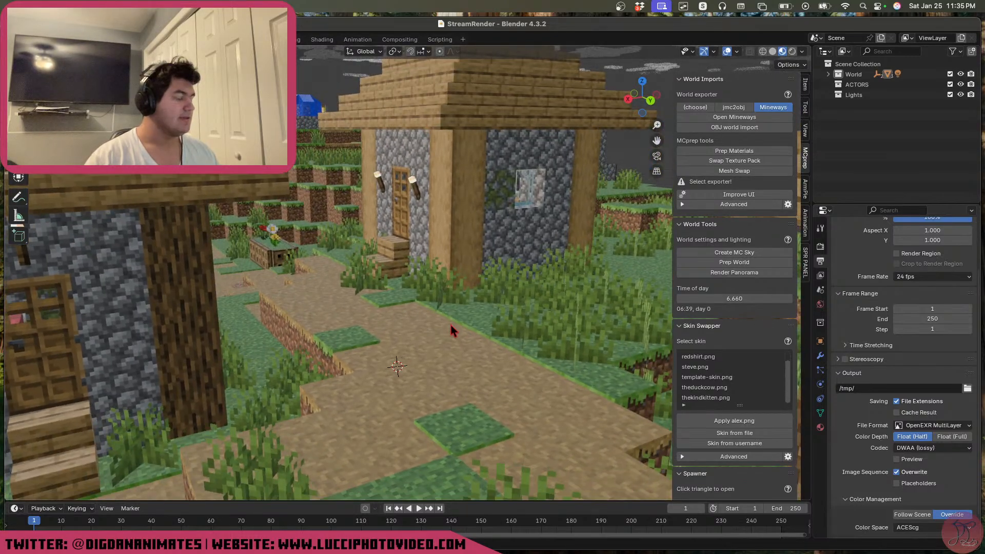
pyautogui.click(857, 85)
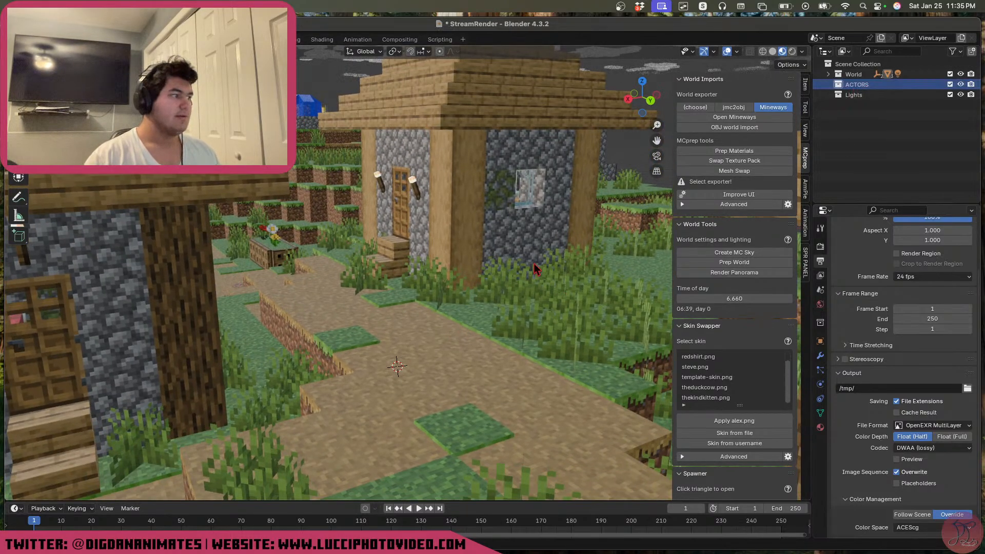
pyautogui.scroll(-4, 478, 313)
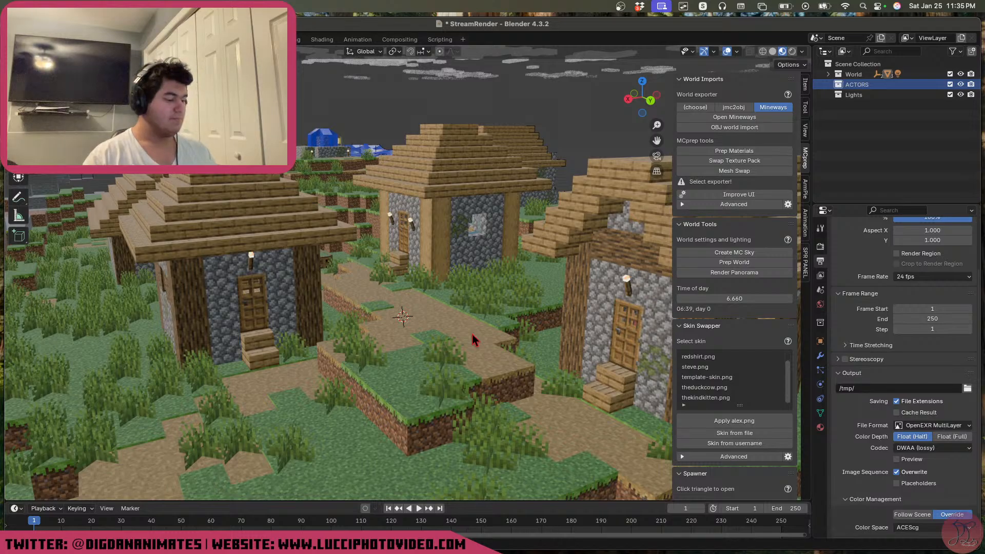
pyautogui.hotkey('shift', 'F1')
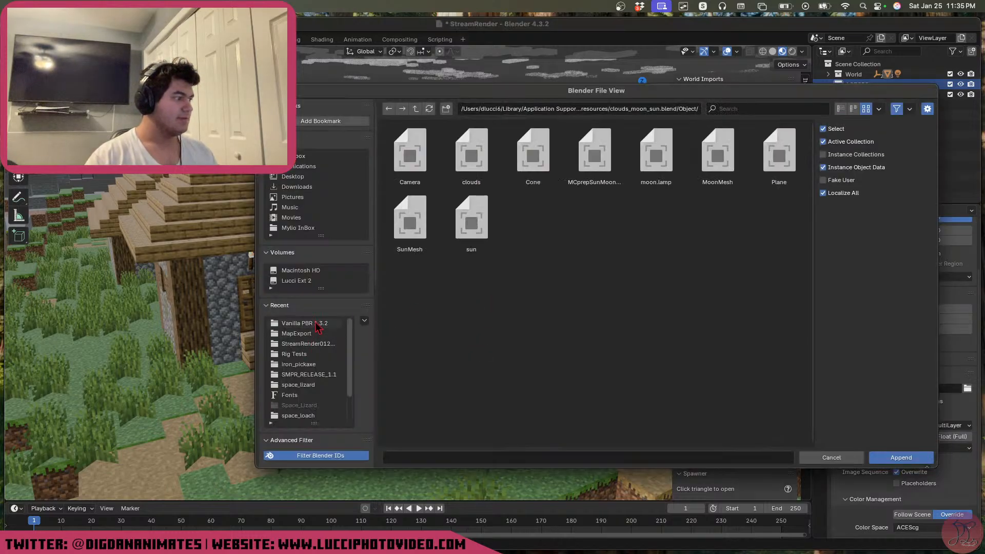
pyautogui.click(323, 374)
pyautogui.doubleClick(529, 150)
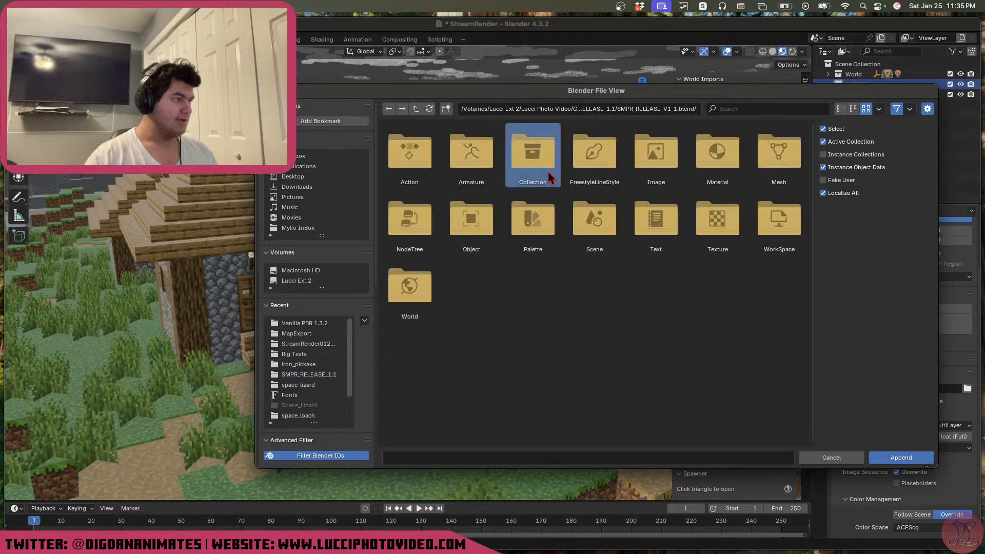
pyautogui.doubleClick(549, 177)
pyautogui.click(729, 174)
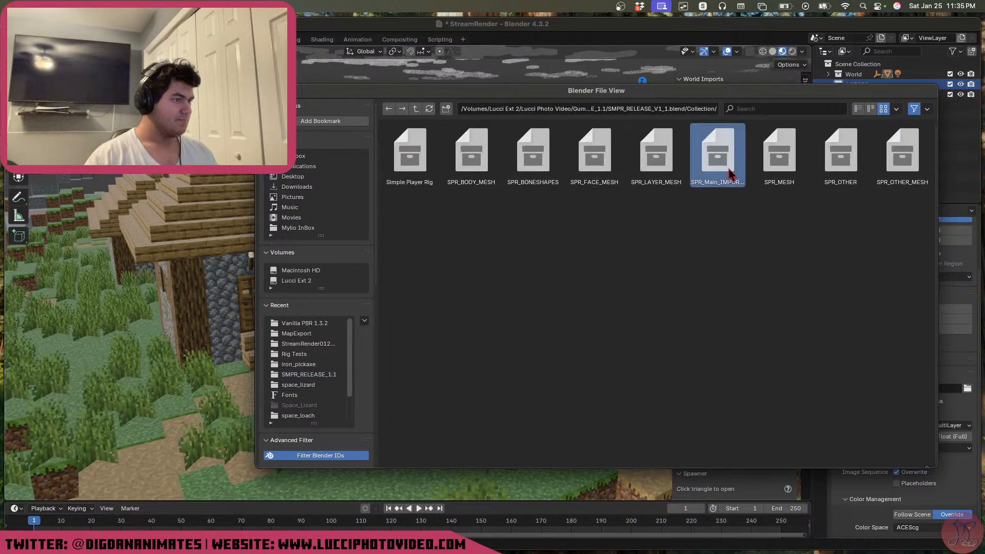
pyautogui.doubleClick(729, 174)
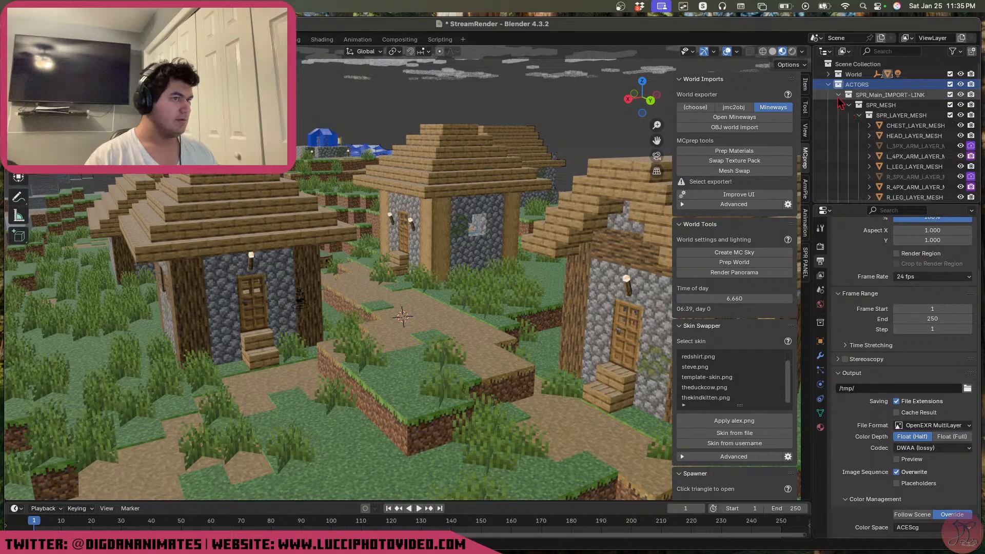
# Collapse SPR_MESH and rename the appended rig's main collection to DigitalDan
pyautogui.click(849, 105)
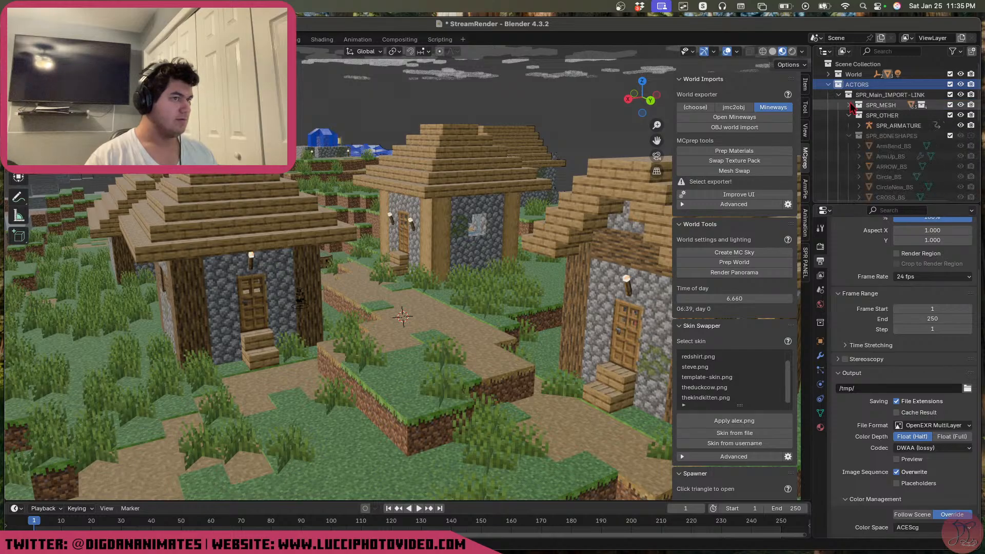
pyautogui.doubleClick(893, 95)
pyautogui.write('Digit')
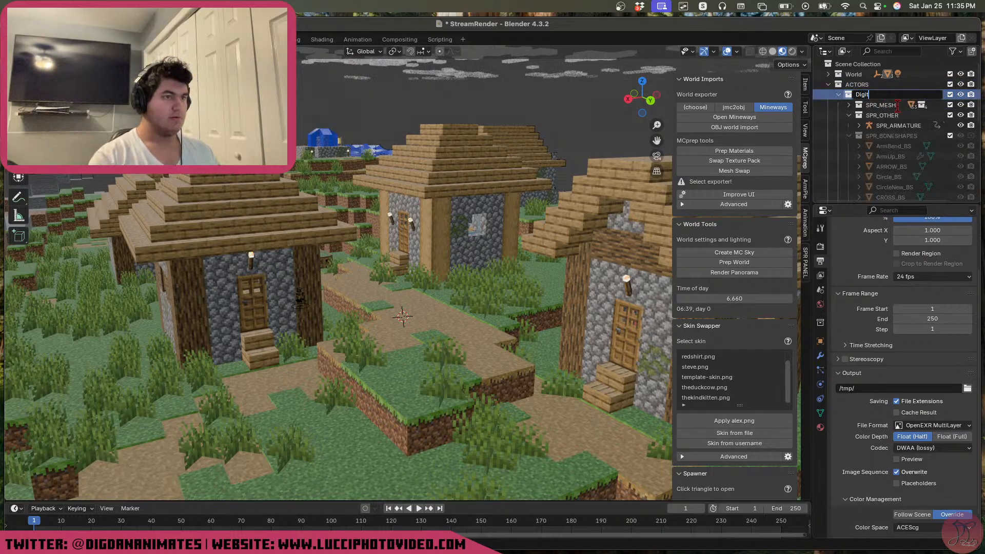
pyautogui.write('alDan')
pyautogui.press('Return')
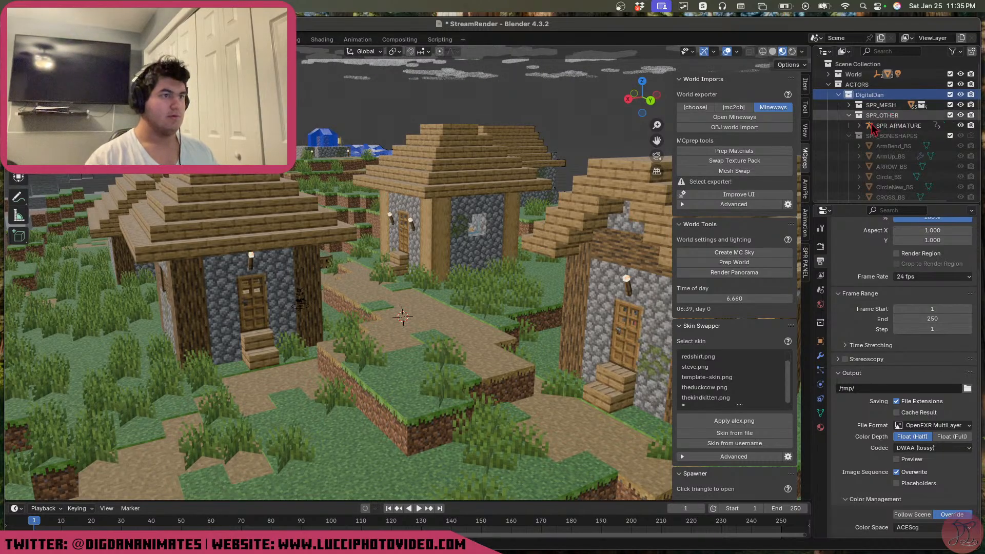
# Collapse SPR_OTHER and the layer, face, other and body mesh sub-collections of the DigitalDan rig to tidy the outliner
pyautogui.click(849, 116)
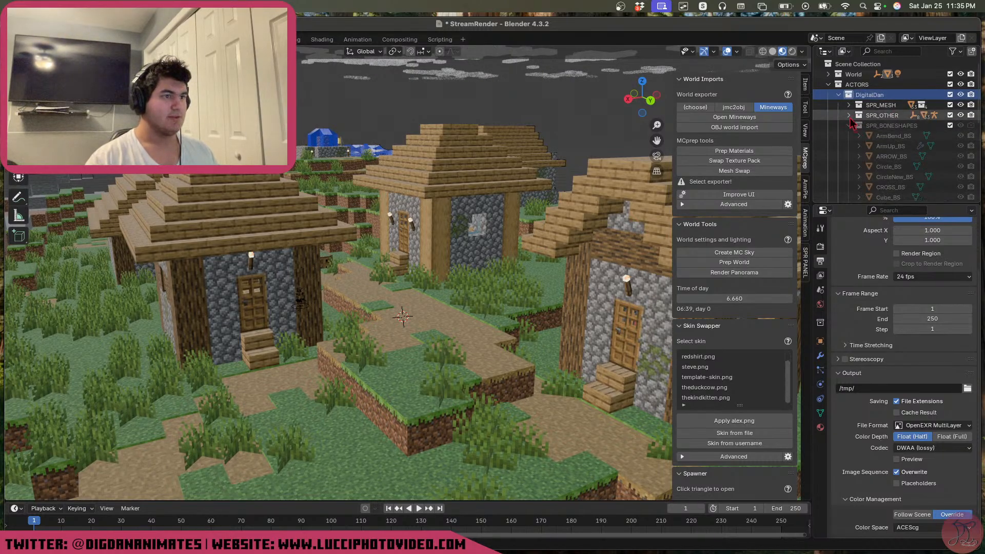
pyautogui.click(849, 105)
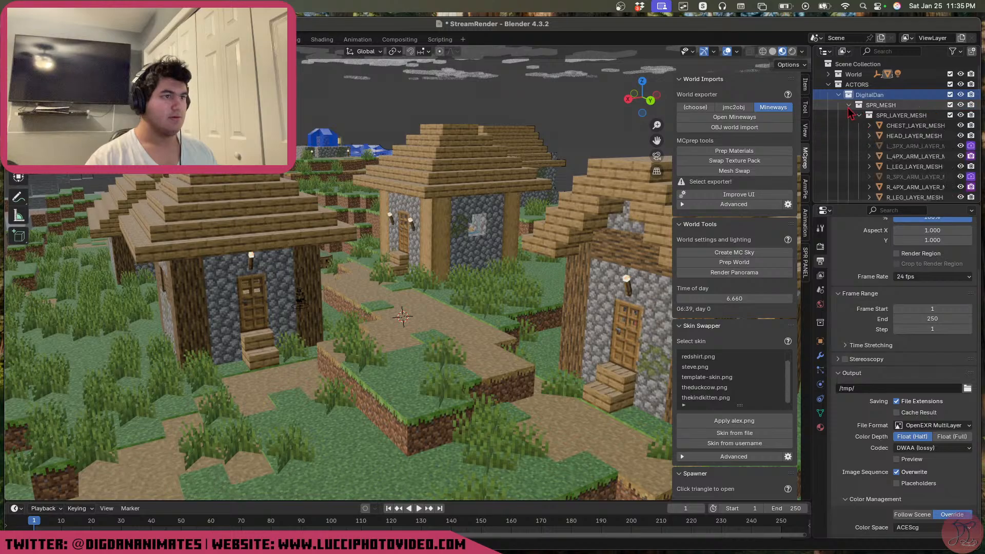
pyautogui.click(859, 115)
pyautogui.click(859, 125)
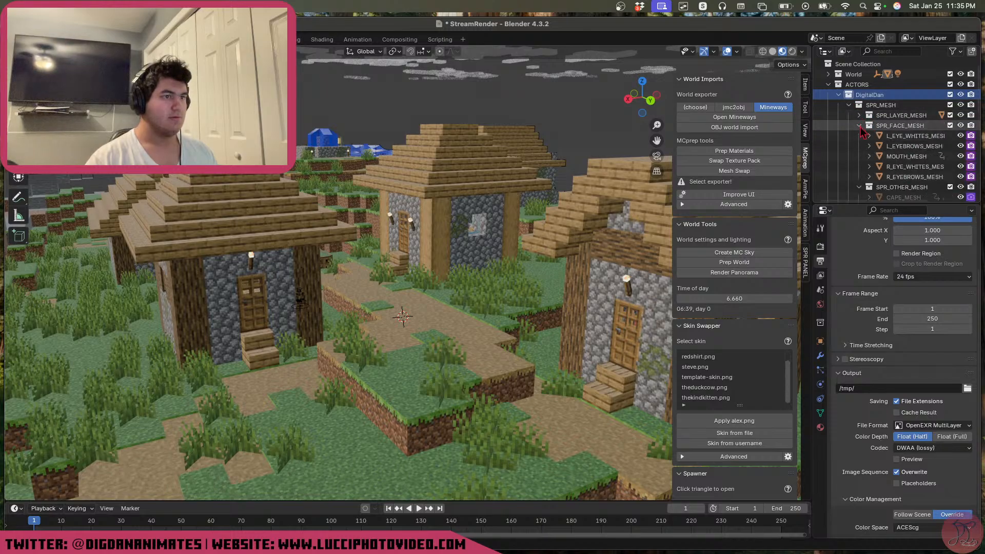
pyautogui.click(860, 125)
pyautogui.click(860, 136)
pyautogui.click(859, 145)
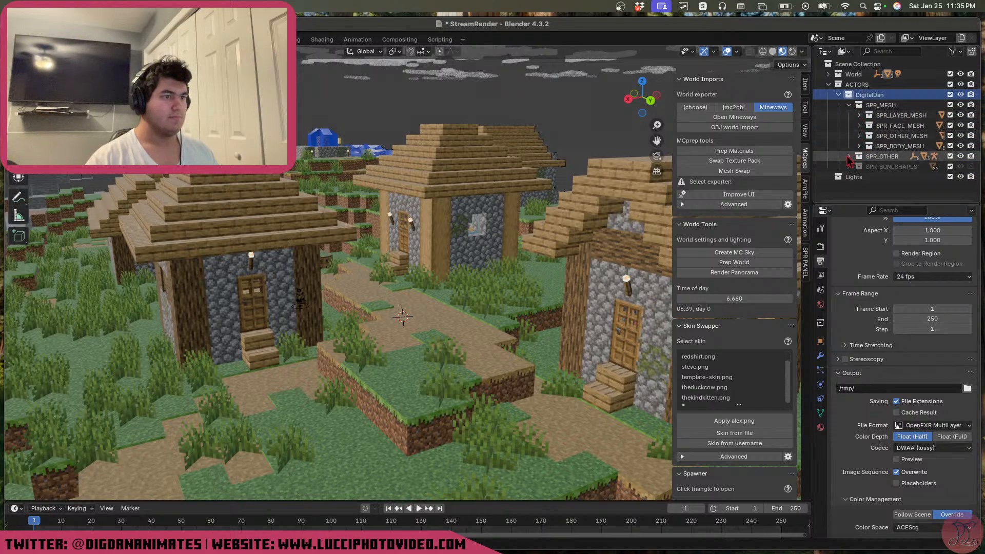
# Select SPR_ARMATURE in the SPR_OTHER collection of the character and save the file
pyautogui.click(849, 157)
pyautogui.click(887, 168)
pyautogui.press('super+q')
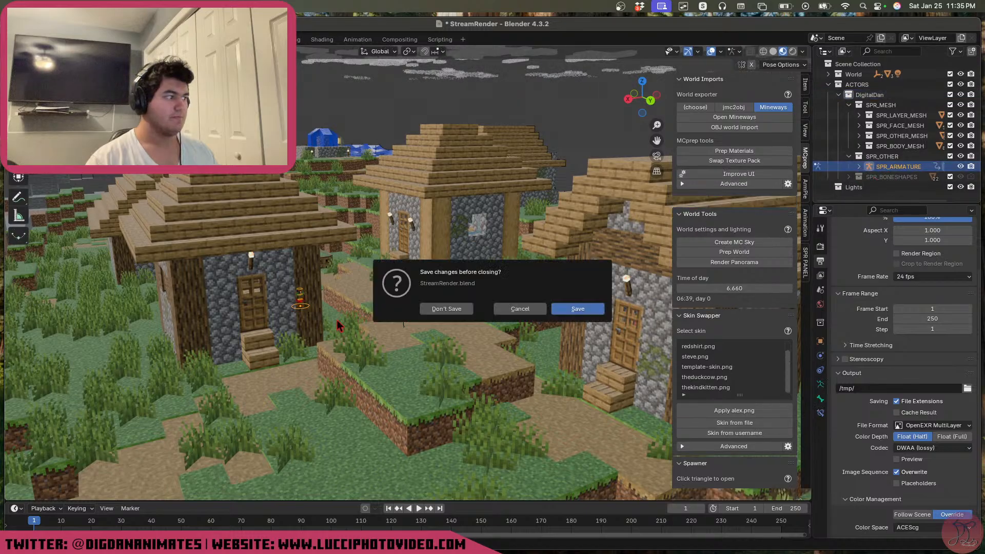
pyautogui.click(520, 308)
pyautogui.press('super+s')
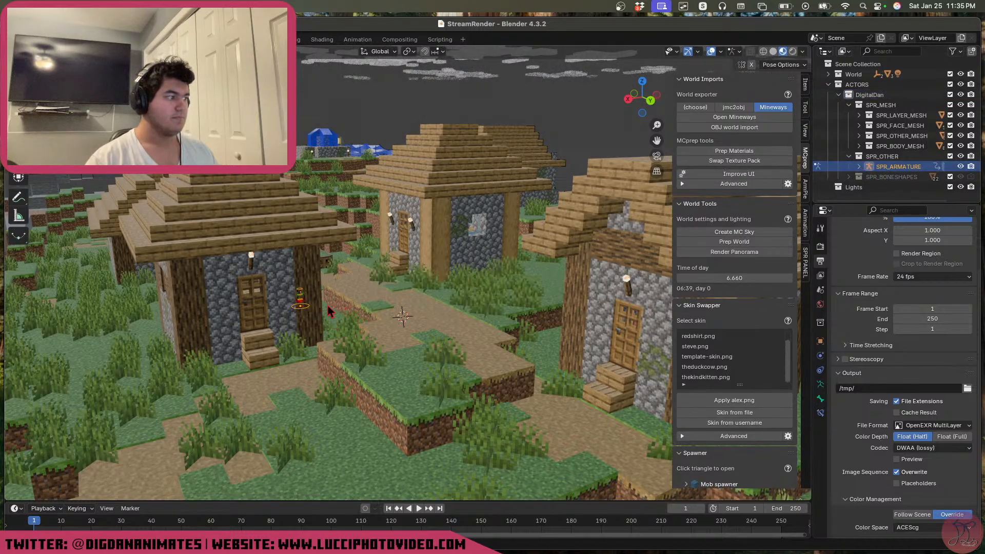
# Snap the selected character rig to the 3D cursor on the village path
pyautogui.hotkey('shift', 's')
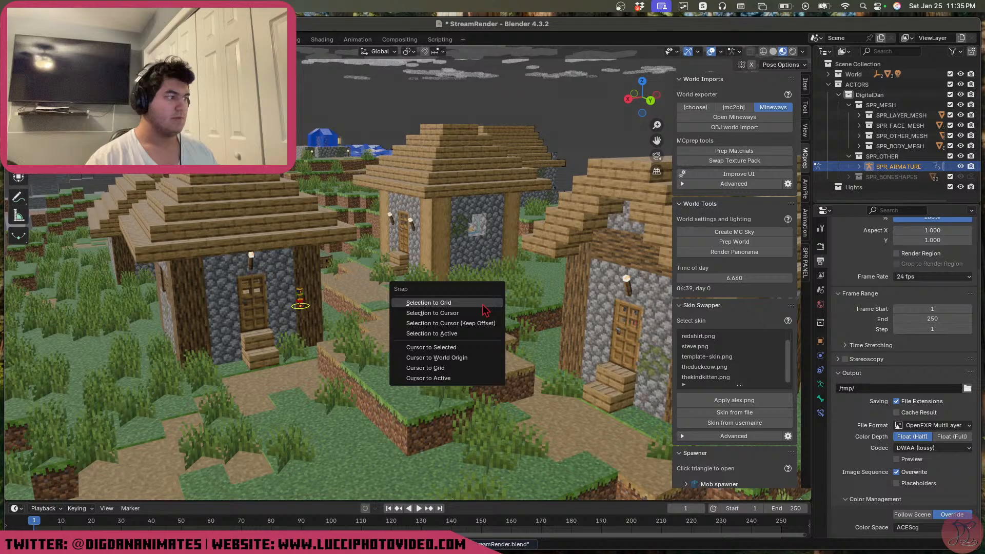
pyautogui.click(465, 349)
pyautogui.hotkey('shift', 's')
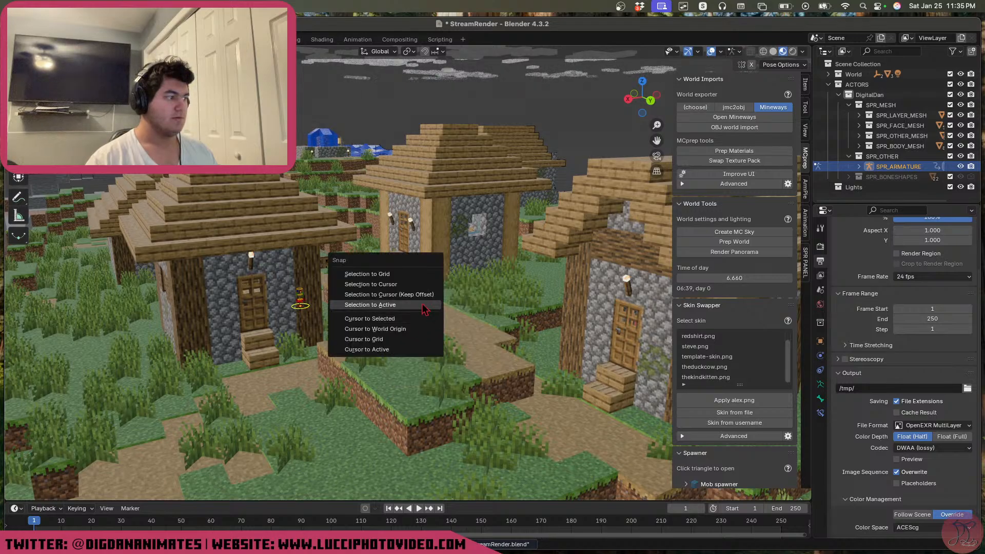
pyautogui.click(371, 284)
# Display the viewport in solid shading and move the character rig a short distance along the dirt path
pyautogui.scroll(6, 447, 321)
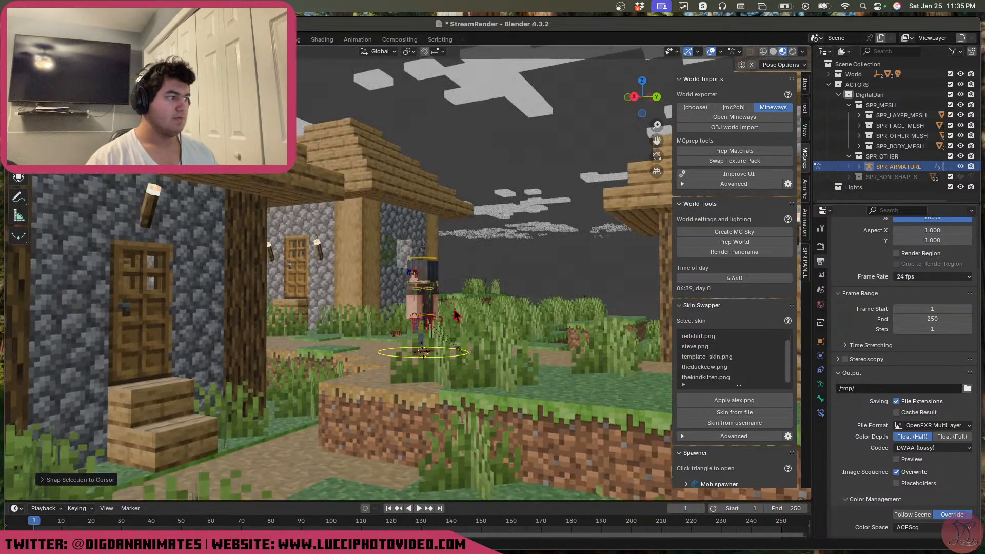
pyautogui.moveTo(456, 316); pyautogui.dragTo(456, 370, button='middle')
pyautogui.scroll(3, 424, 327)
pyautogui.scroll(-5, 454, 342)
pyautogui.scroll(6, 454, 343)
pyautogui.scroll(-5, 390, 340)
pyautogui.scroll(-5, 456, 374)
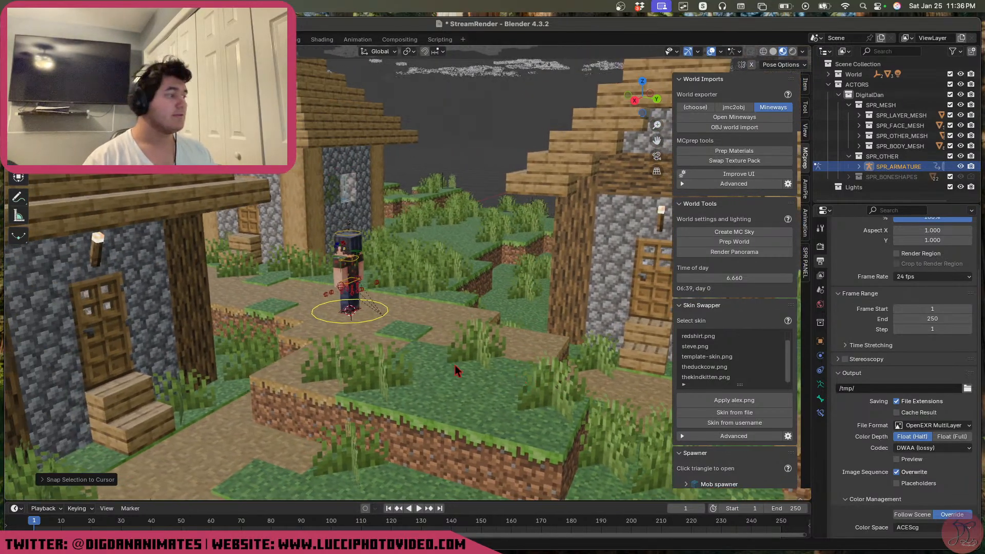
pyautogui.scroll(2, 456, 366)
pyautogui.click(774, 52)
pyautogui.moveTo(420, 310)
pyautogui.mouseDown(button='middle')
pyautogui.moveTo(382, 321)
pyautogui.moveTo(490, 277)
pyautogui.moveTo(489, 346)
pyautogui.mouseUp(button='middle')
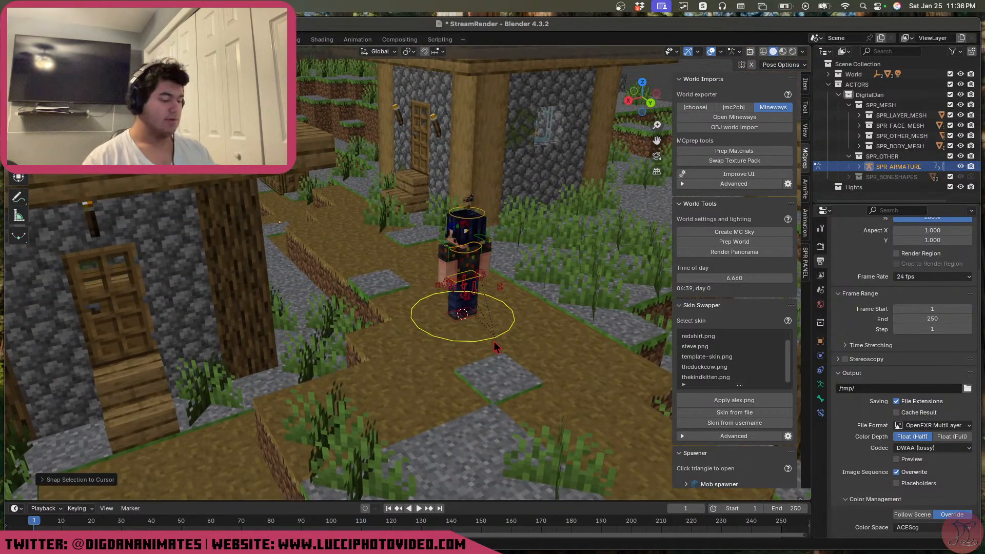
pyautogui.press('g')
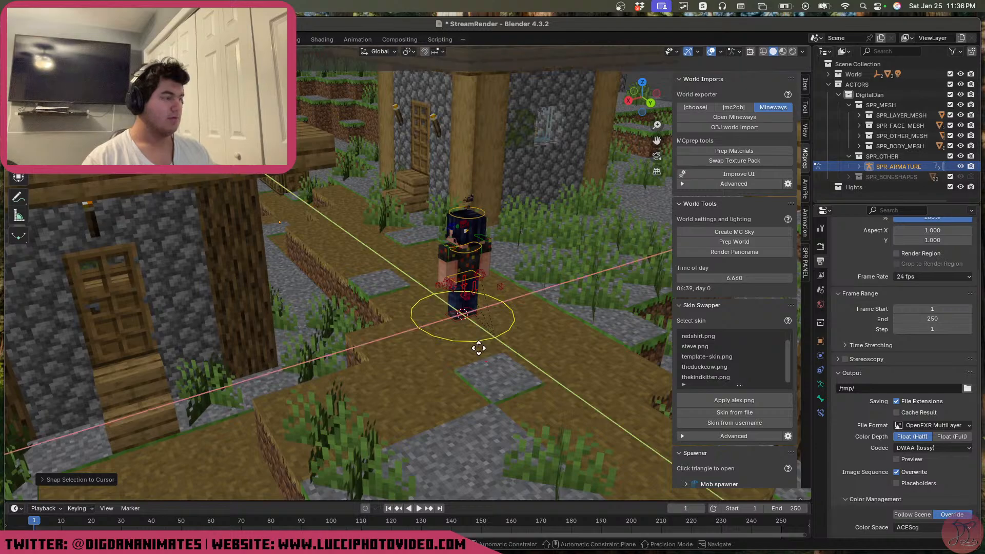
pyautogui.click(445, 397)
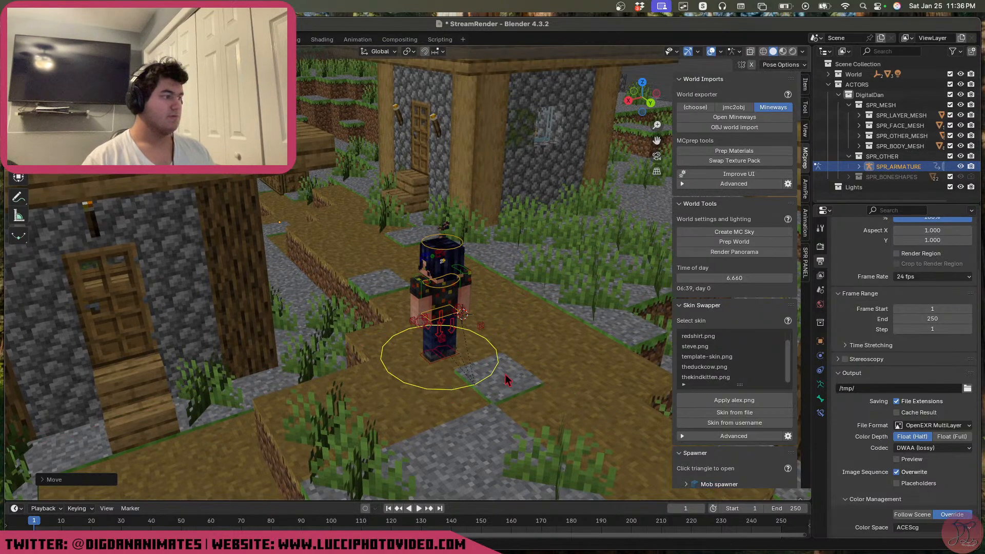
# Rotate the character rig about the Z axis to face the open area in front of the houses, and save the file
pyautogui.press('r')
pyautogui.press('z')
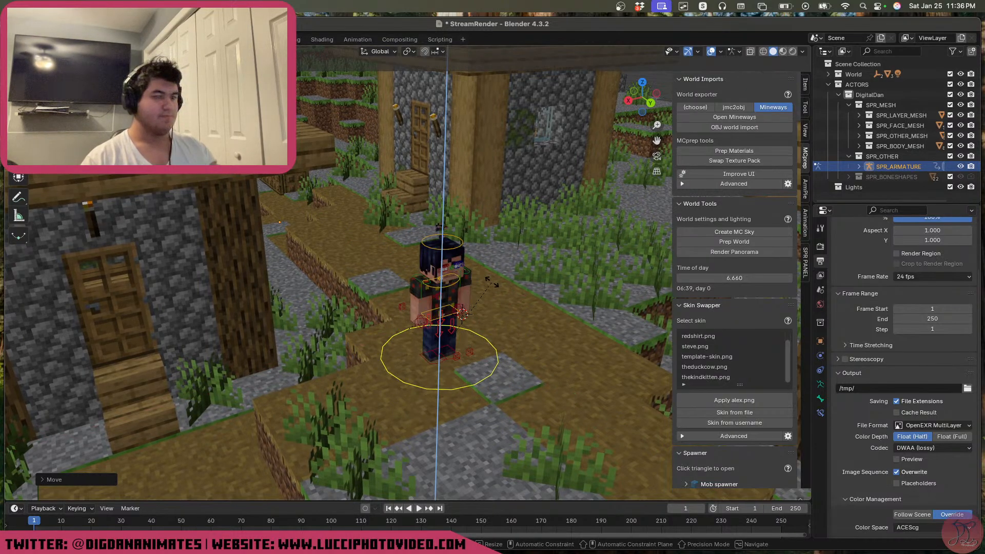
pyautogui.click(491, 283)
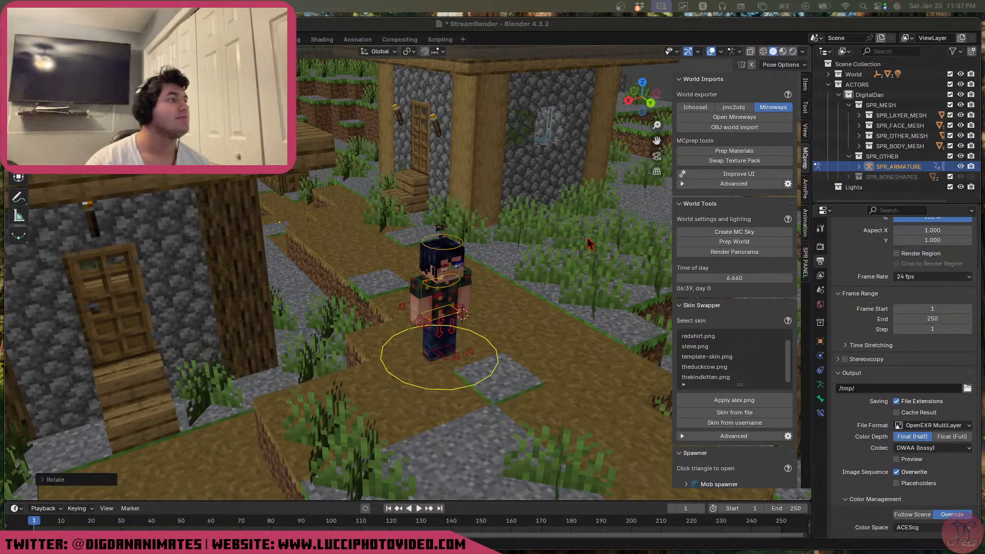
pyautogui.press('super+s')
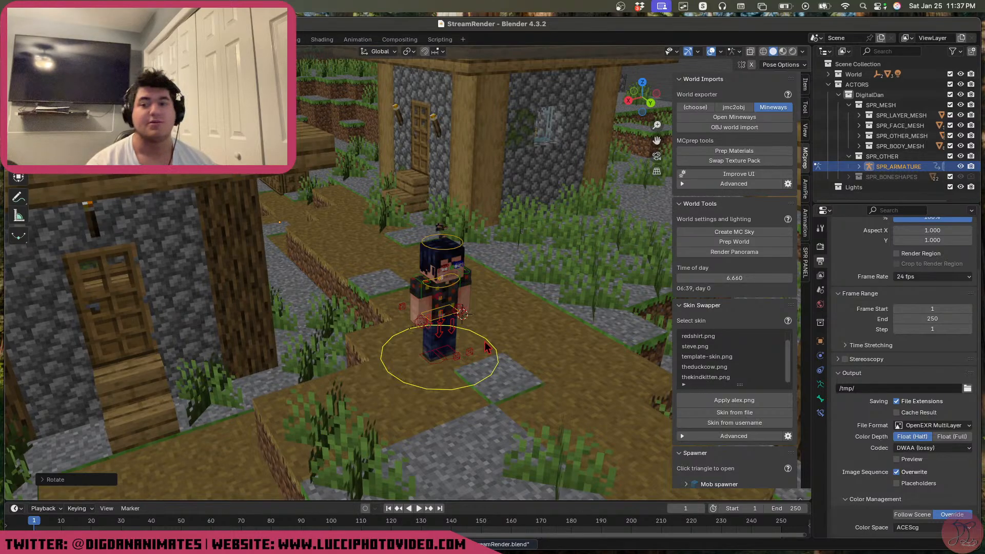
pyautogui.moveTo(488, 310); pyautogui.dragTo(474, 378, button='middle')
pyautogui.scroll(3, 448, 369)
pyautogui.moveTo(482, 426); pyautogui.dragTo(502, 434, button='middle')
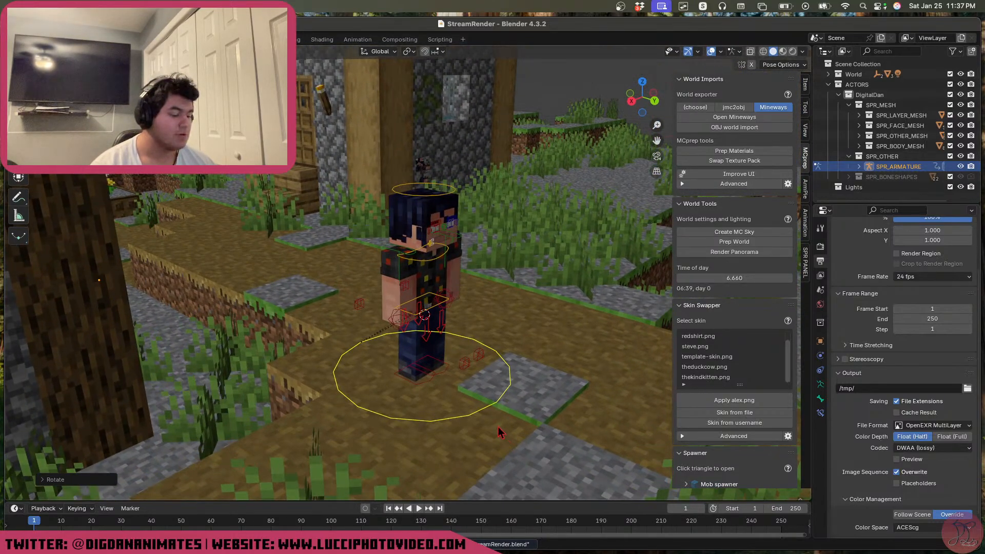
pyautogui.press('g')
pyautogui.hotkey('shift', 'x')
pyautogui.rightClick(442, 434)
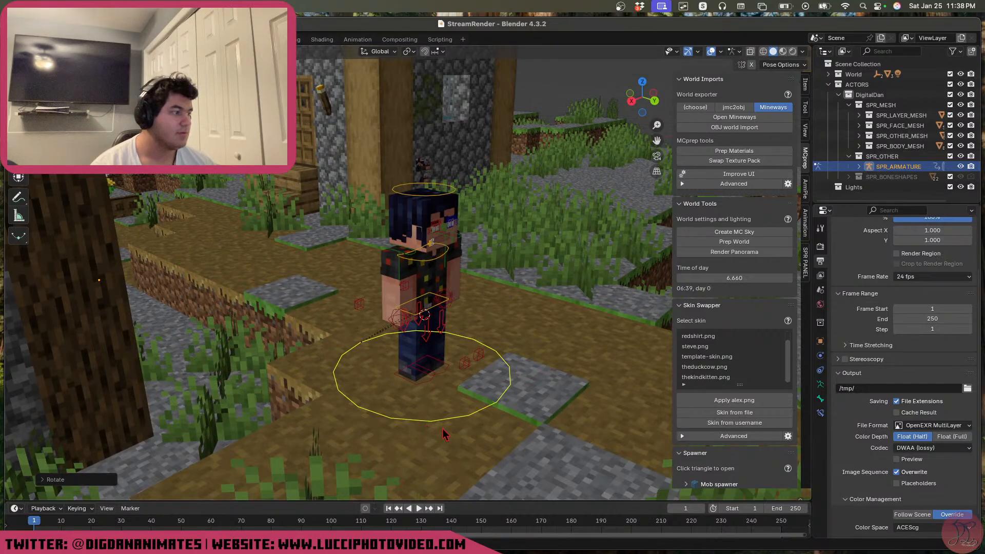
pyautogui.moveTo(463, 408); pyautogui.dragTo(449, 383, button='middle')
pyautogui.scroll(-3, 425, 382)
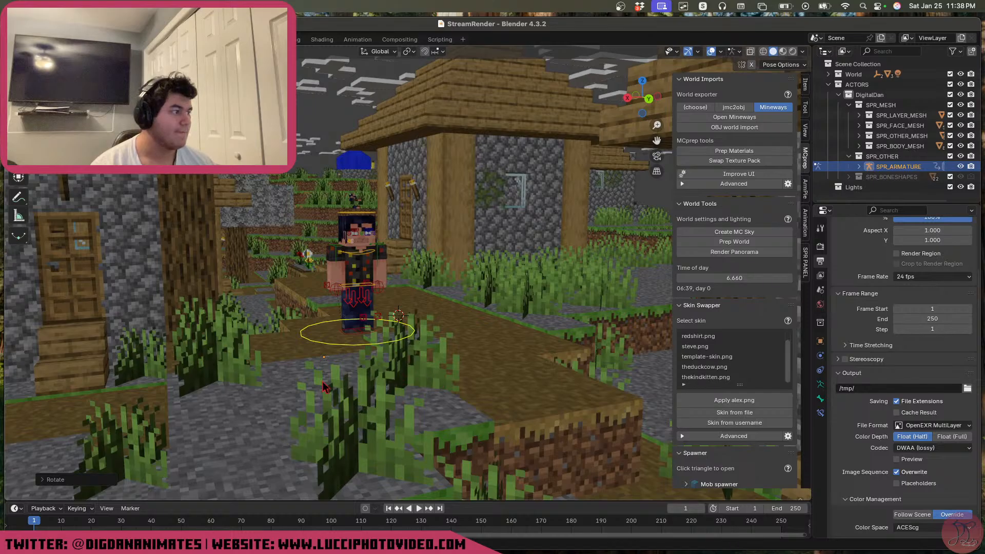
pyautogui.keyDown('shift'); pyautogui.moveTo(356, 374); pyautogui.dragTo(442, 375, button='middle'); pyautogui.keyUp('shift')
pyautogui.press('y')
pyautogui.rightClick(442, 376)
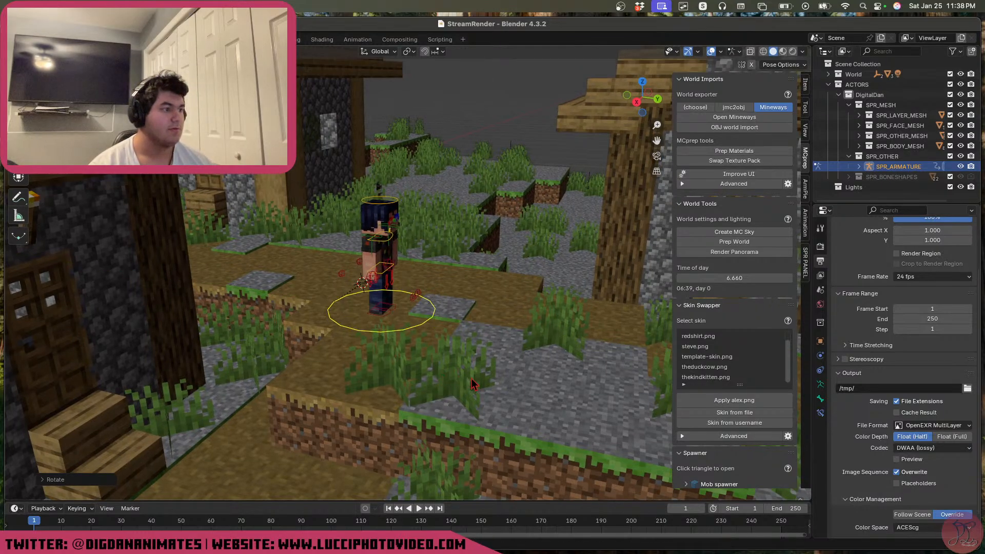
# Deselect the rig, return to Object Mode, place the 3D cursor on the ground in front of the character and add a camera
pyautogui.scroll(-3, 477, 367)
pyautogui.click(479, 367)
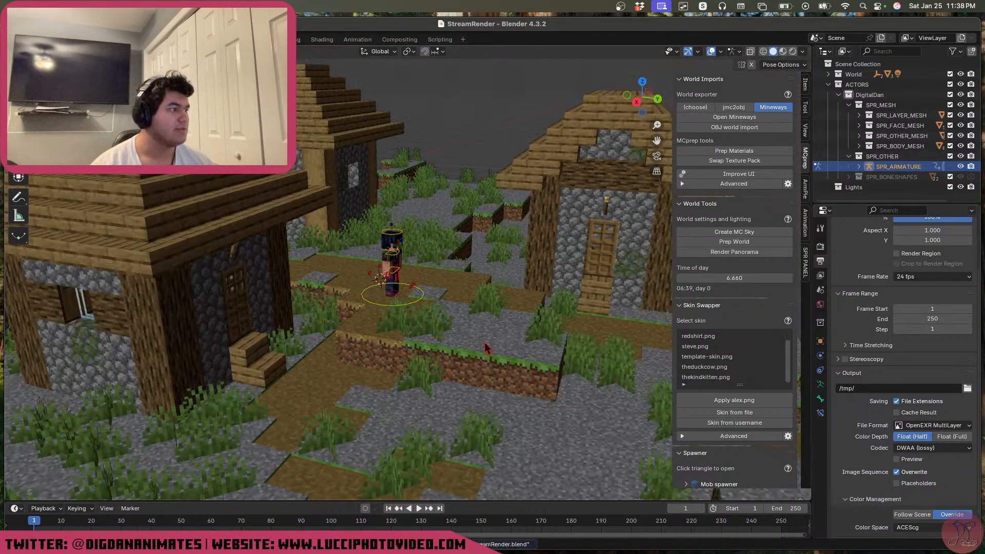
pyautogui.hotkey('alt', 'a')
pyautogui.hotkey('ctrl', 'Tab')
pyautogui.click(485, 341)
pyautogui.hotkey('shift', 'a')
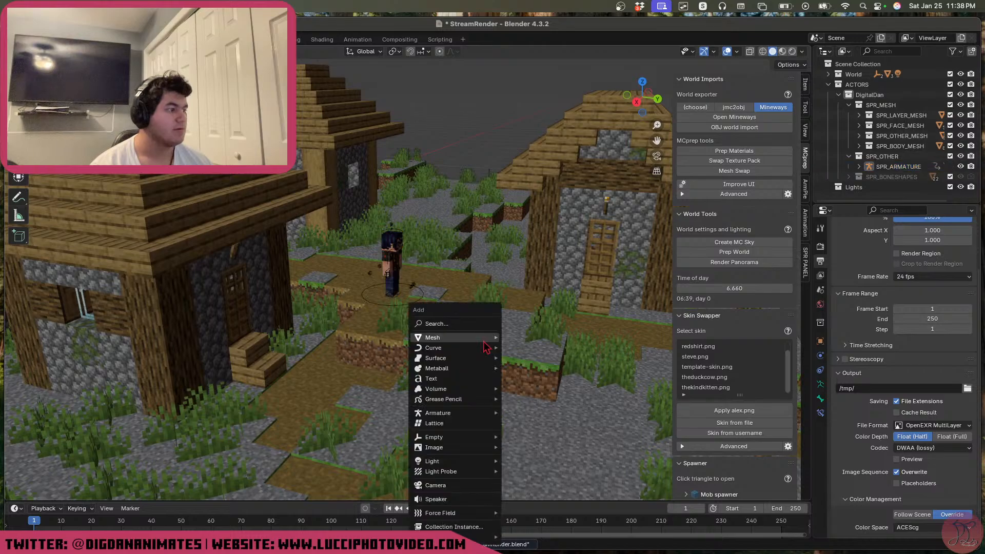
pyautogui.click(461, 489)
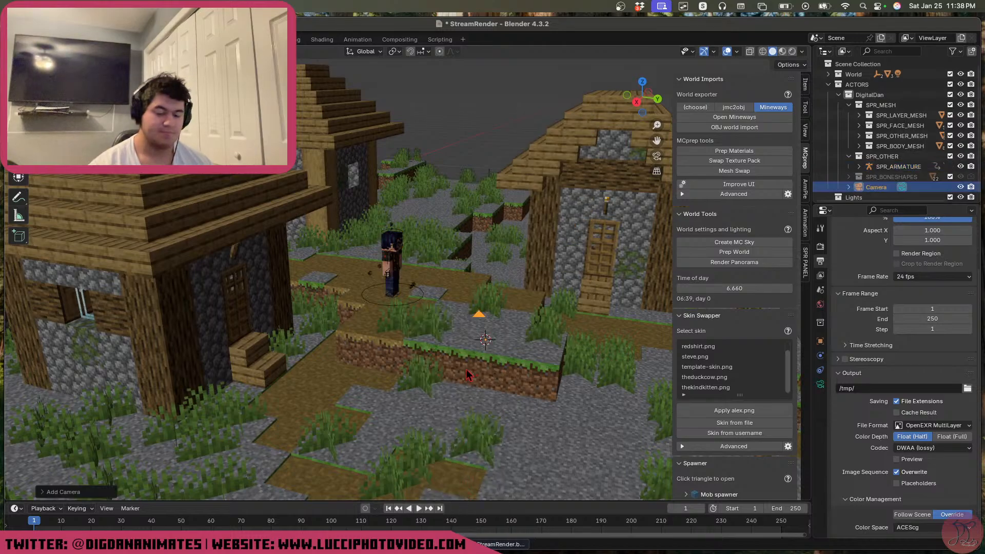
# Look through the new camera and fly it back until it frames the character between the village houses
pyautogui.press('KP_0')
pyautogui.press('s')
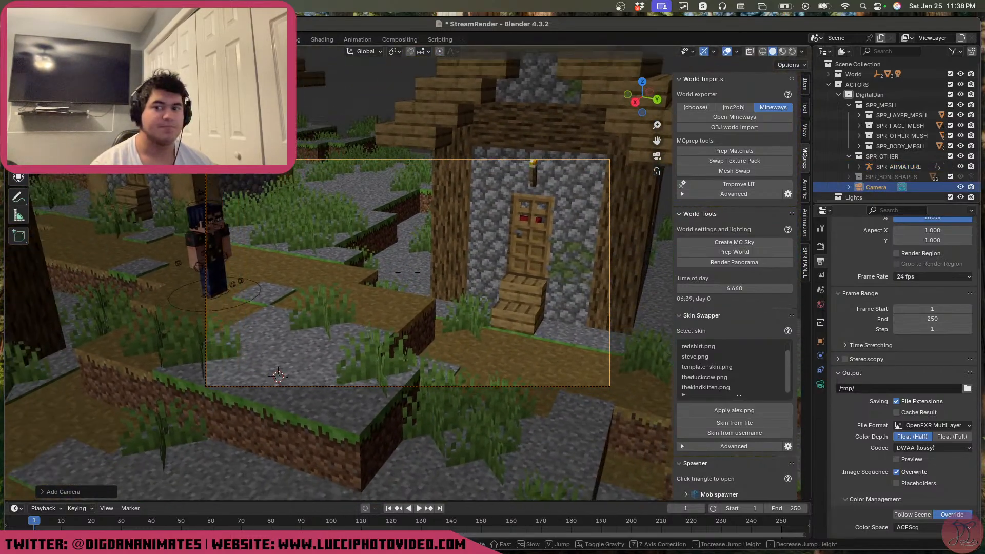
pyautogui.press('q')
pyautogui.press('d')
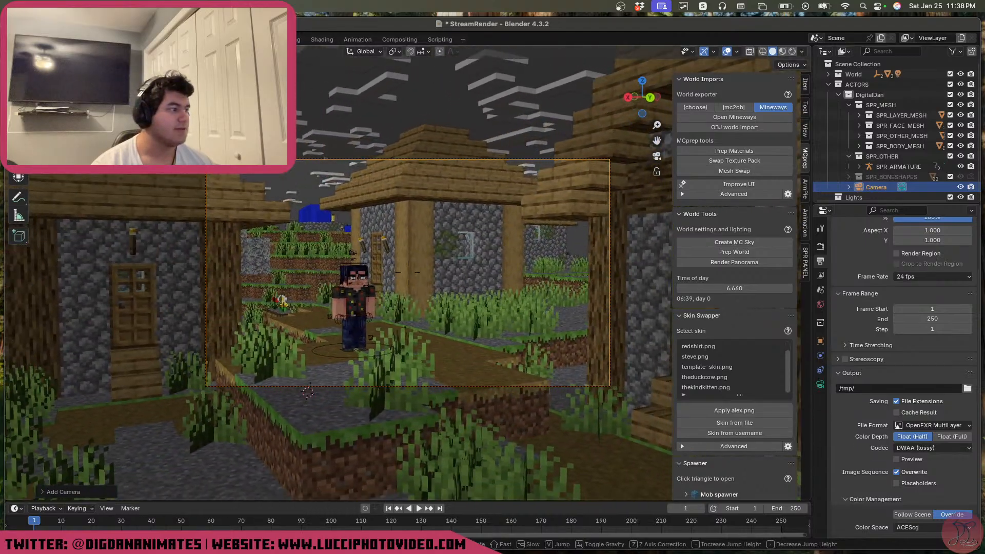
pyautogui.press('s')
pyautogui.press('s')
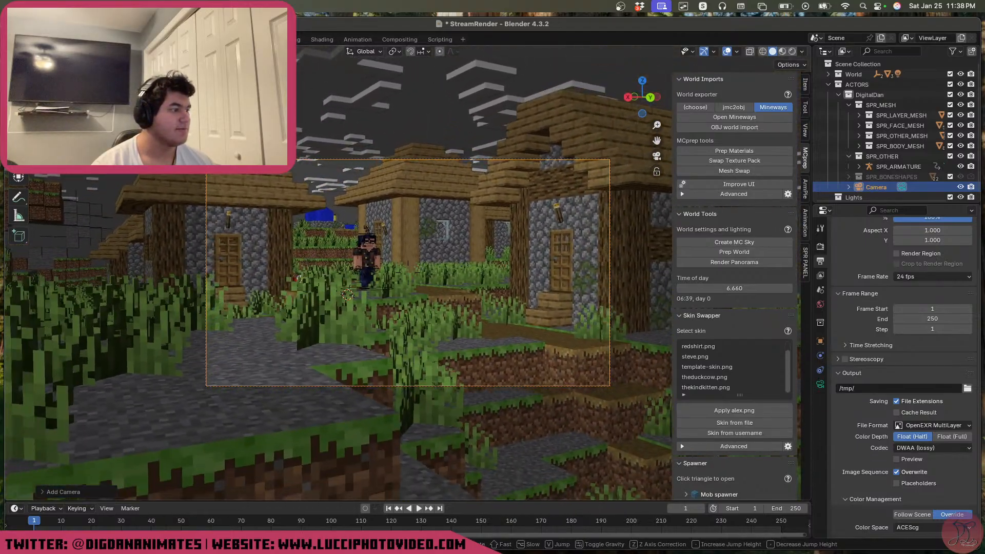
pyautogui.press('w')
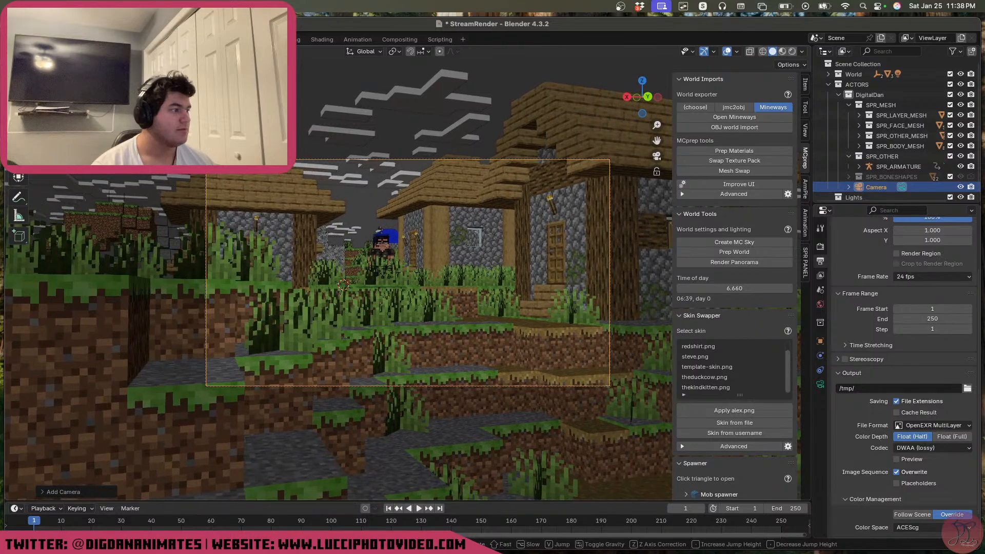
pyautogui.press('a')
pyautogui.click(650, 484)
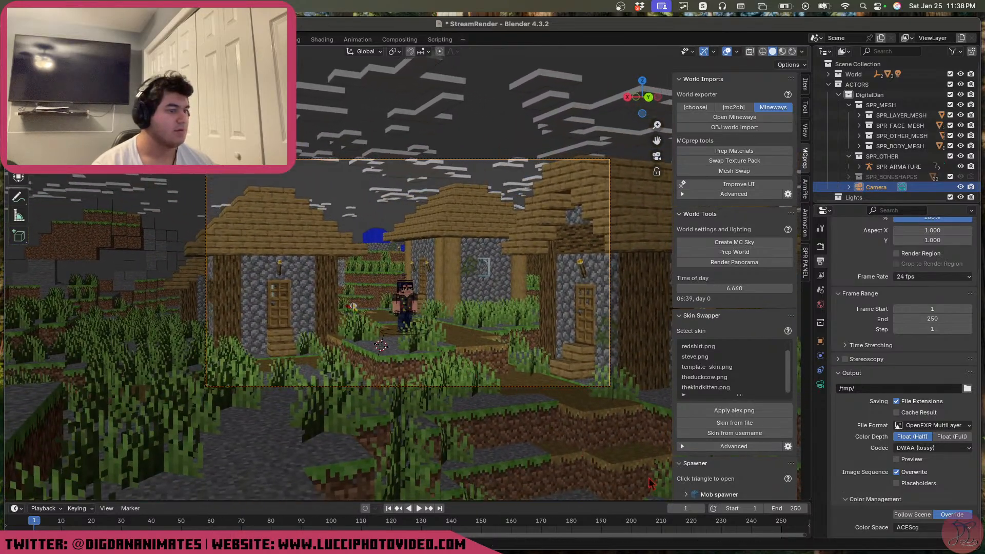
# Set the camera's focal length to 75 mm
pyautogui.moveTo(813, 384); pyautogui.dragTo(818, 384)
pyautogui.click(825, 384)
pyautogui.doubleClick(932, 273)
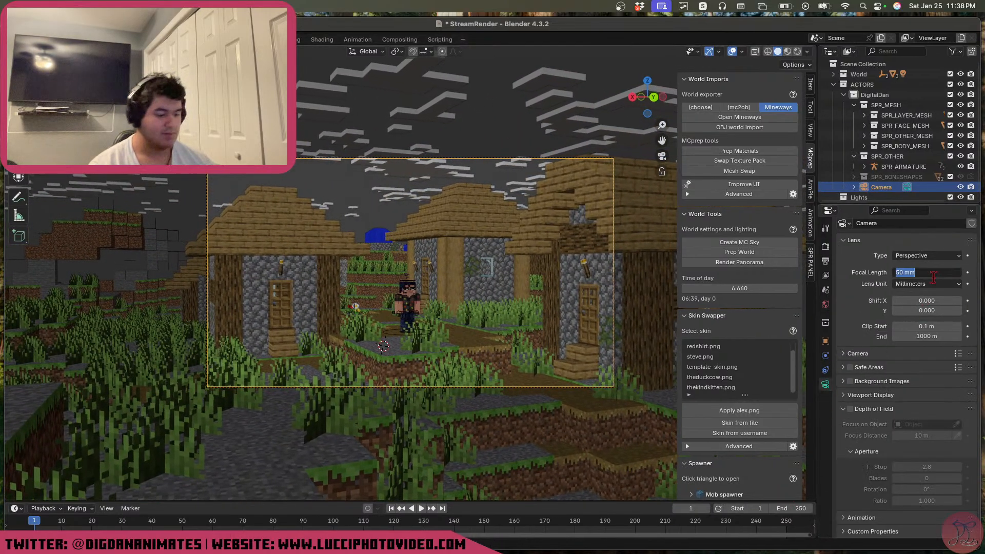
pyautogui.write('57')
pyautogui.press('Escape')
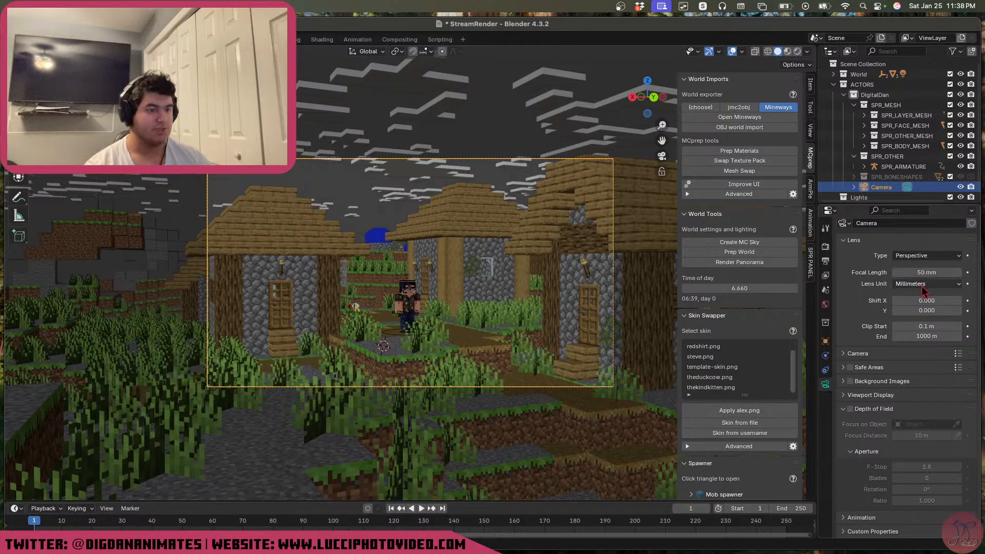
pyautogui.doubleClick(934, 271)
pyautogui.write('75')
pyautogui.press('Return')
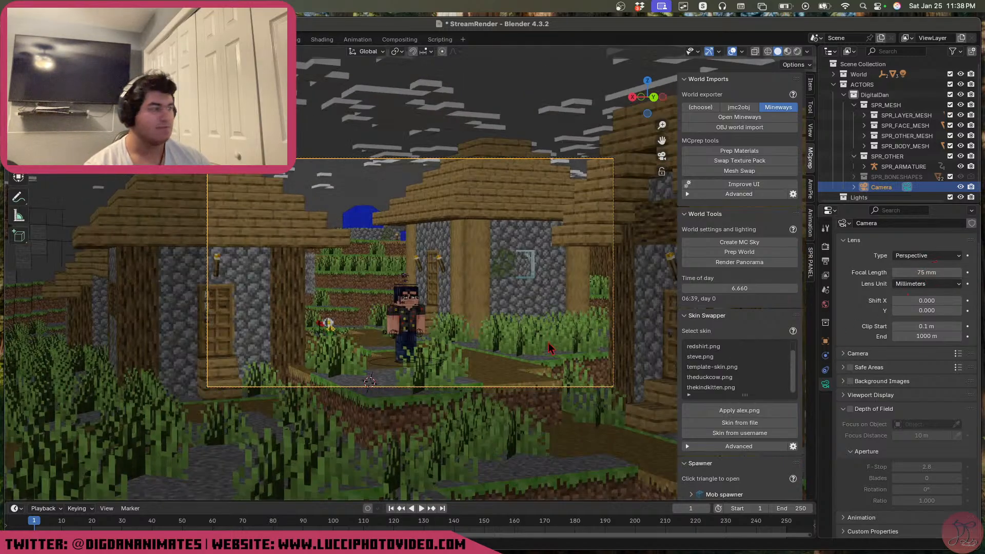
# Fly the camera to a lower, closer viewpoint that frames the character behind the grass between the houses
pyautogui.hotkey('shift', '`')
pyautogui.press('s')
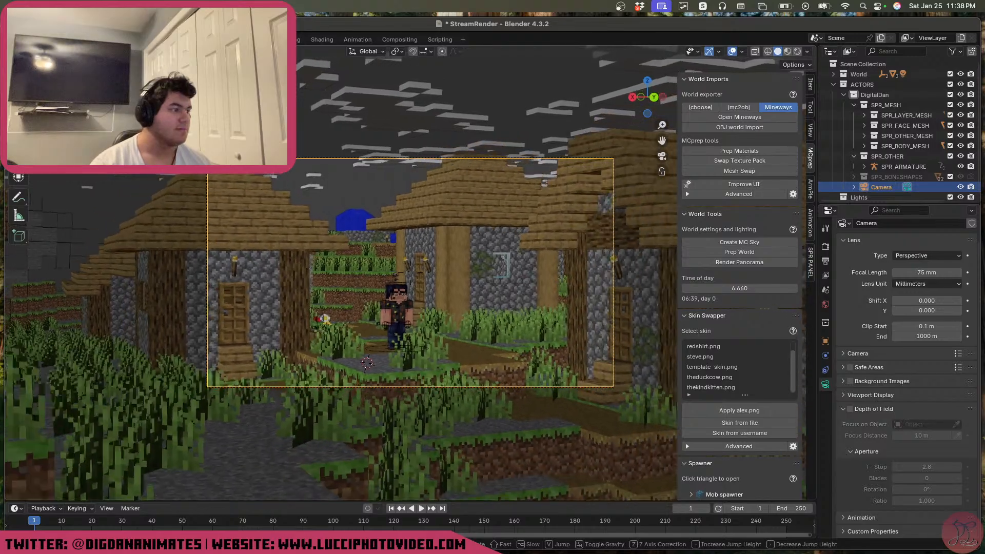
pyautogui.press('q')
pyautogui.press('w')
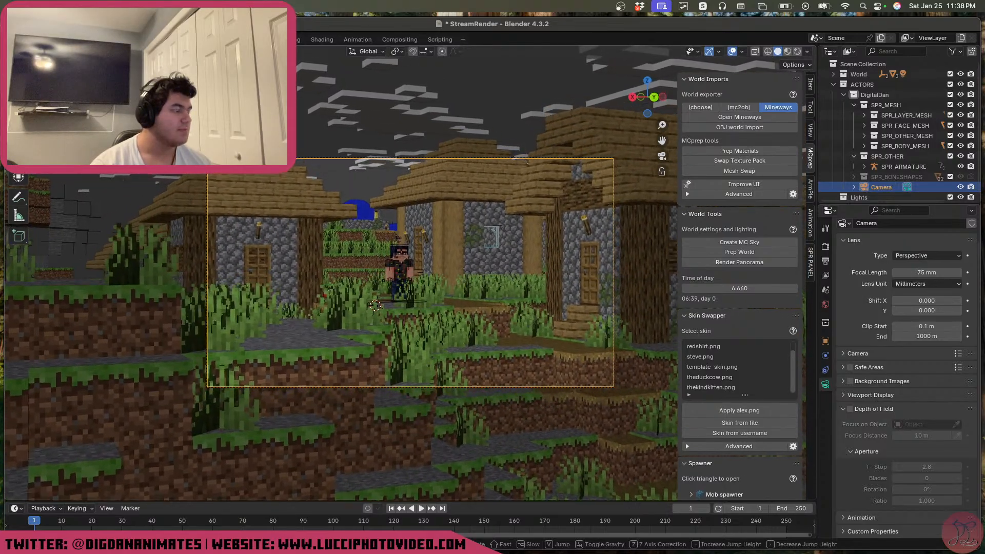
pyautogui.press('a')
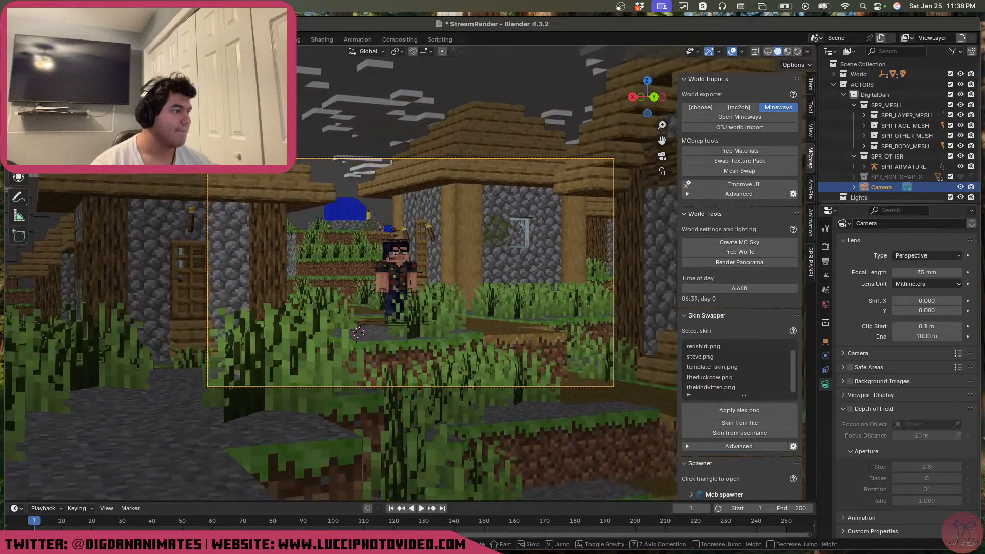
pyautogui.press('d')
pyautogui.press('w')
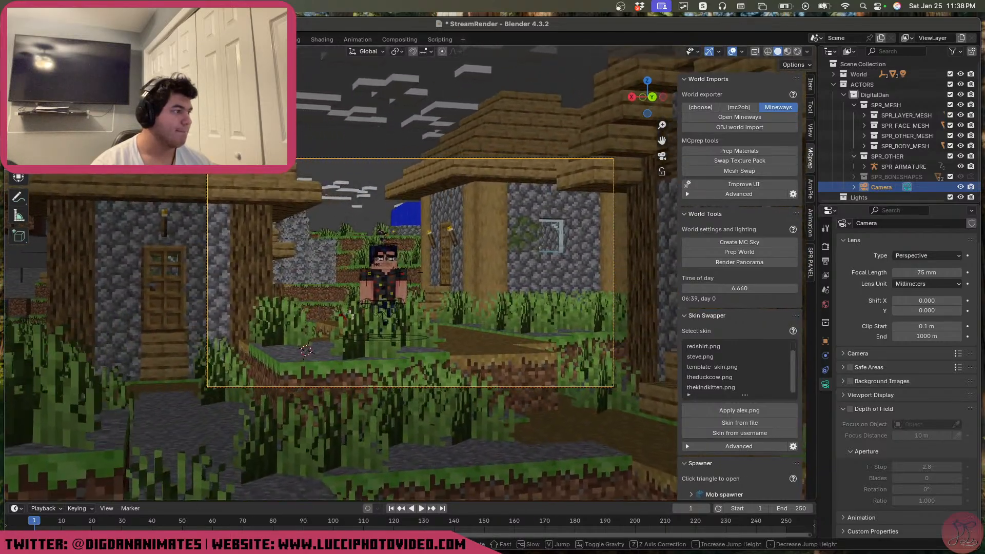
pyautogui.press('s')
pyautogui.click(475, 383)
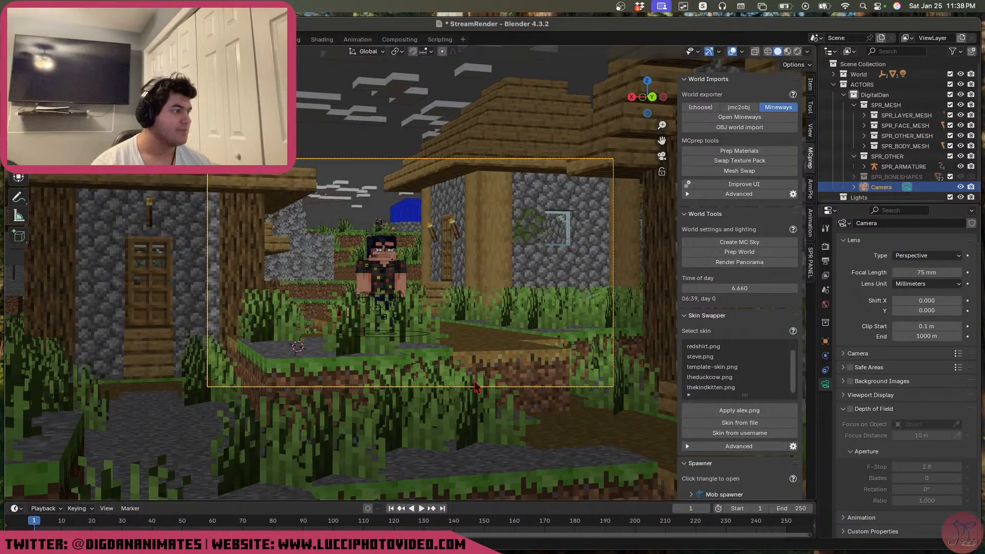
pyautogui.click(422, 334)
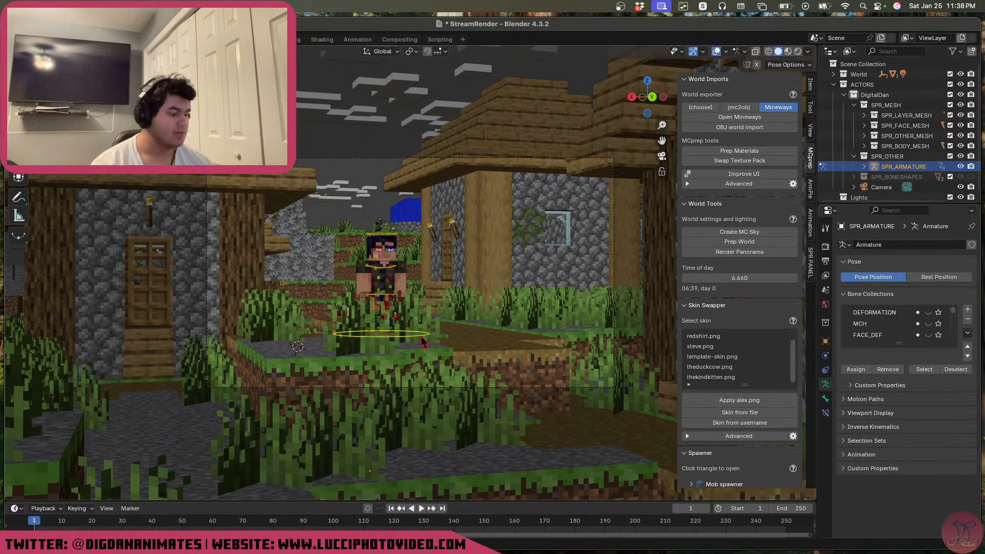
pyautogui.hotkey('shift', 'x')
pyautogui.rightClick(462, 344)
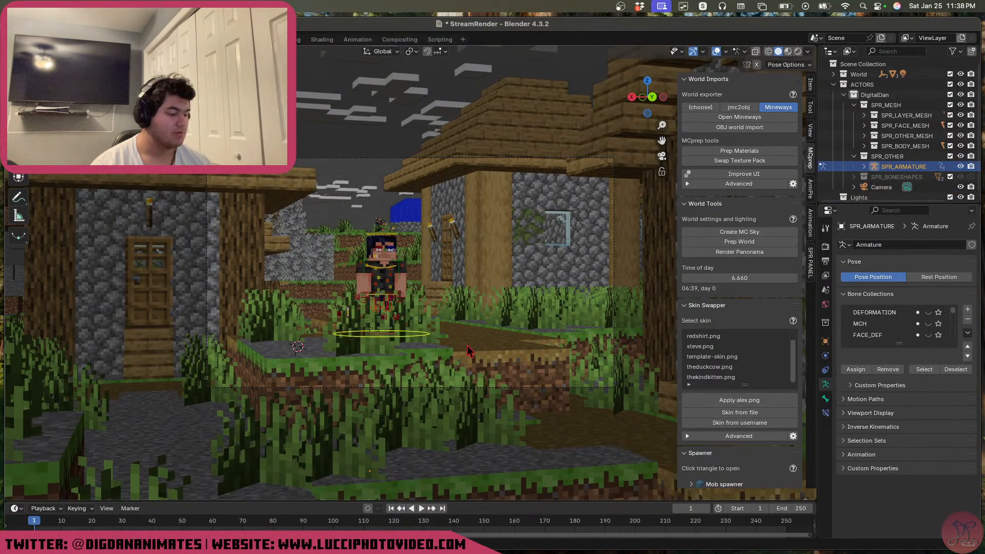
pyautogui.press('g')
pyautogui.hotkey('shift', 'y')
pyautogui.rightClick(523, 353)
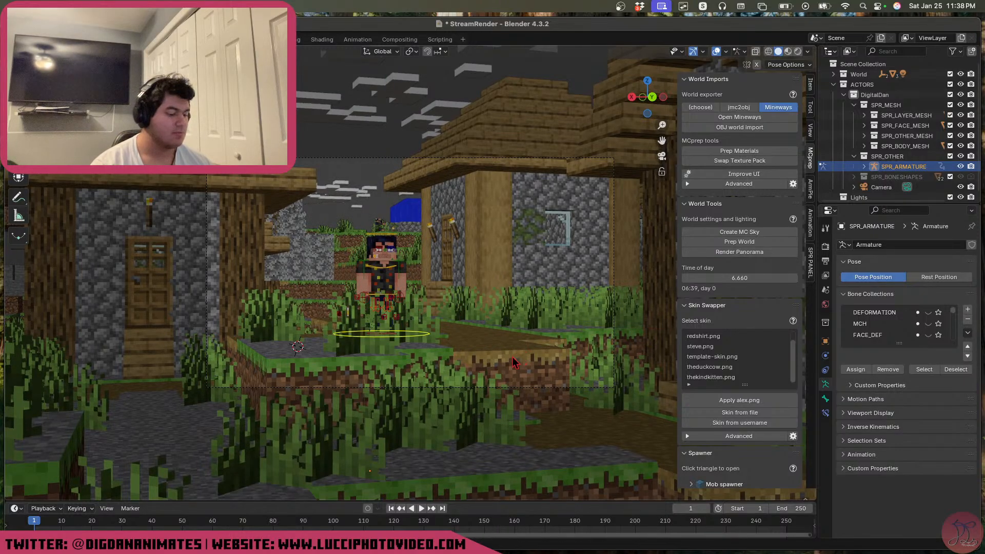
# Move the character horizontally, locked from vertical movement, onto the open path beside the right-hand house
pyautogui.press('g')
pyautogui.hotkey('shift', 'z')
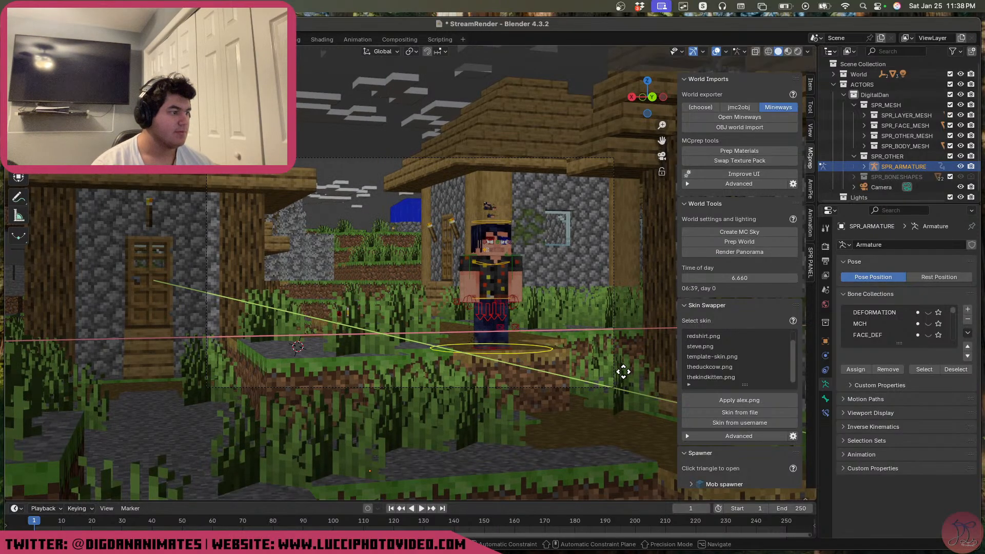
pyautogui.click(624, 372)
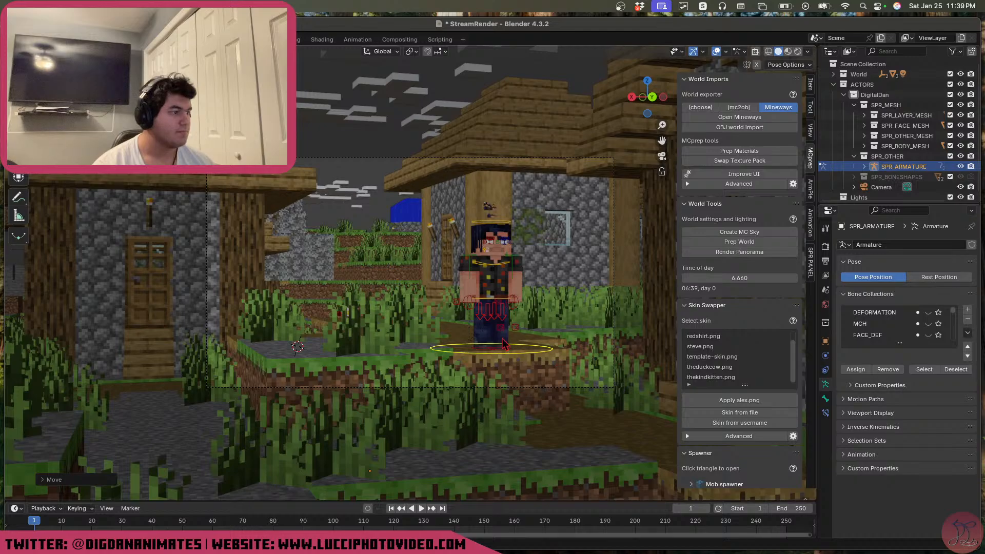
pyautogui.scroll(2, 510, 344)
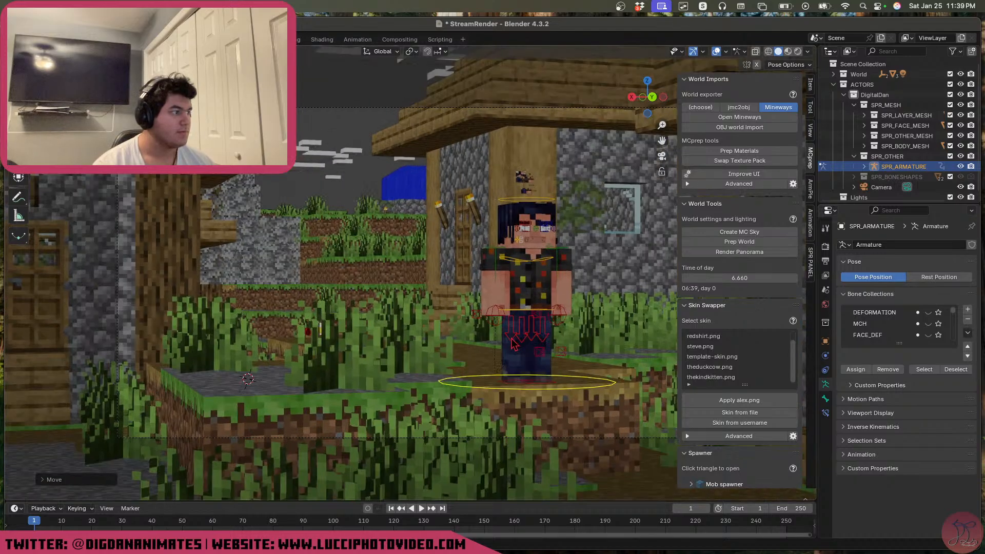
pyautogui.scroll(-2, 513, 344)
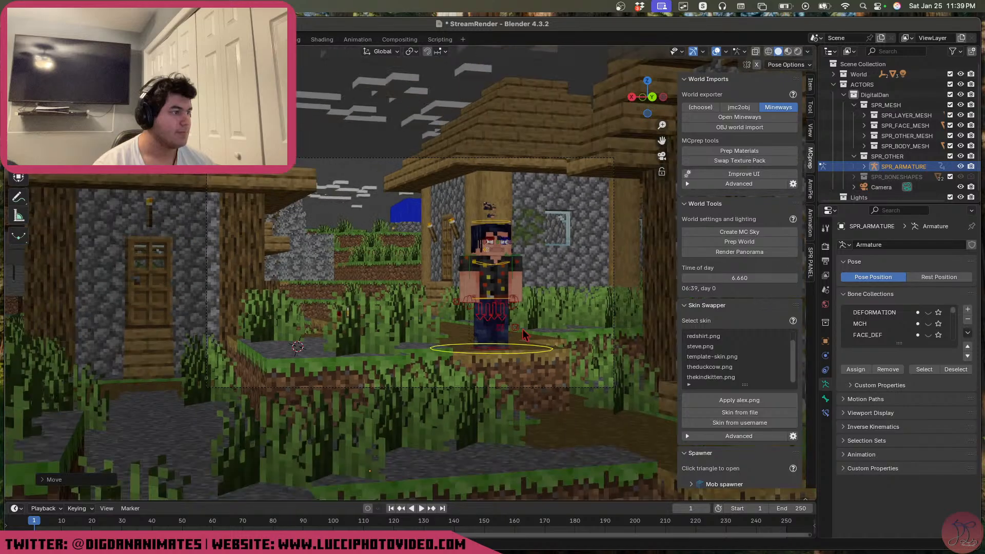
pyautogui.scroll(2, 524, 335)
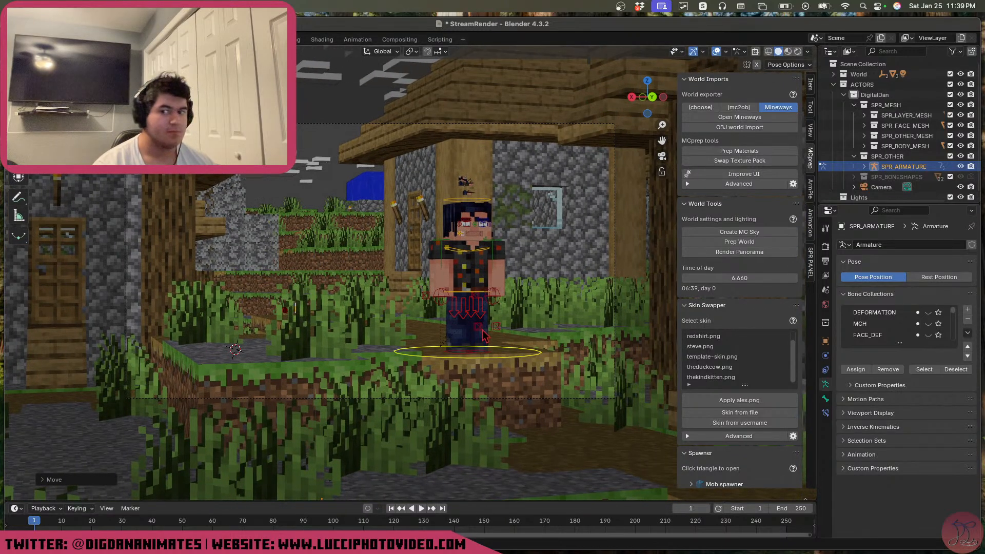
# Spread the character's feet along the Y axis into a walking stride, with the right foot back and the left foot forward
pyautogui.moveTo(486, 336); pyautogui.dragTo(528, 359, button='middle')
pyautogui.scroll(3, 442, 380)
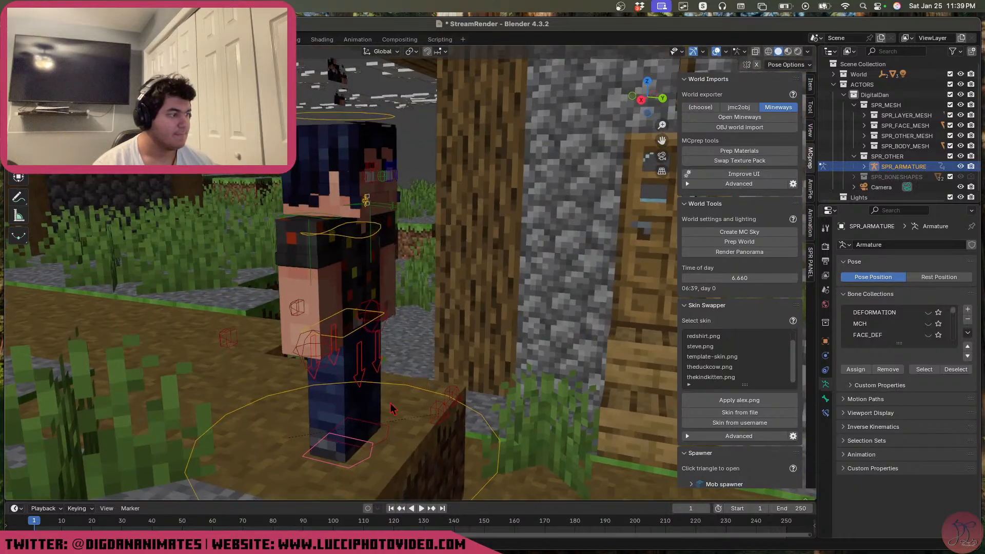
pyautogui.keyDown('shift'); pyautogui.moveTo(396, 407); pyautogui.dragTo(523, 396, button='middle'); pyautogui.keyUp('shift')
pyautogui.scroll(-5, 523, 400)
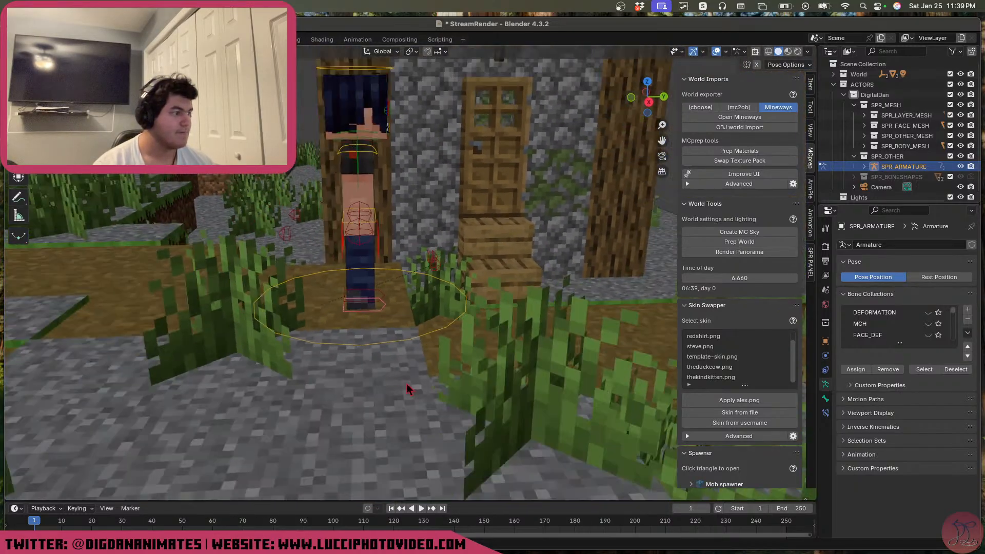
pyautogui.scroll(4, 431, 428)
pyautogui.keyDown('shift'); pyautogui.moveTo(400, 373); pyautogui.dragTo(419, 386, button='middle'); pyautogui.keyUp('shift')
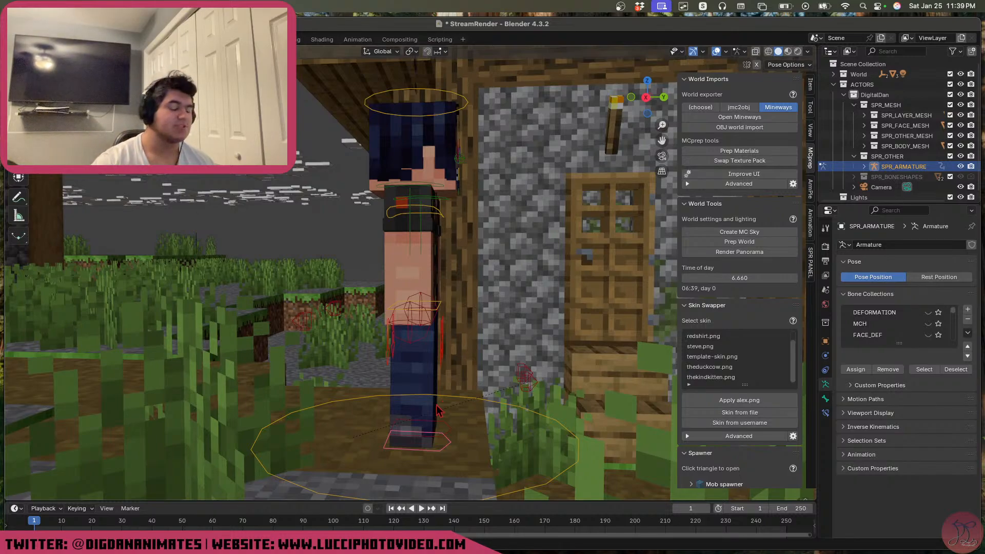
pyautogui.press('g')
pyautogui.press('y')
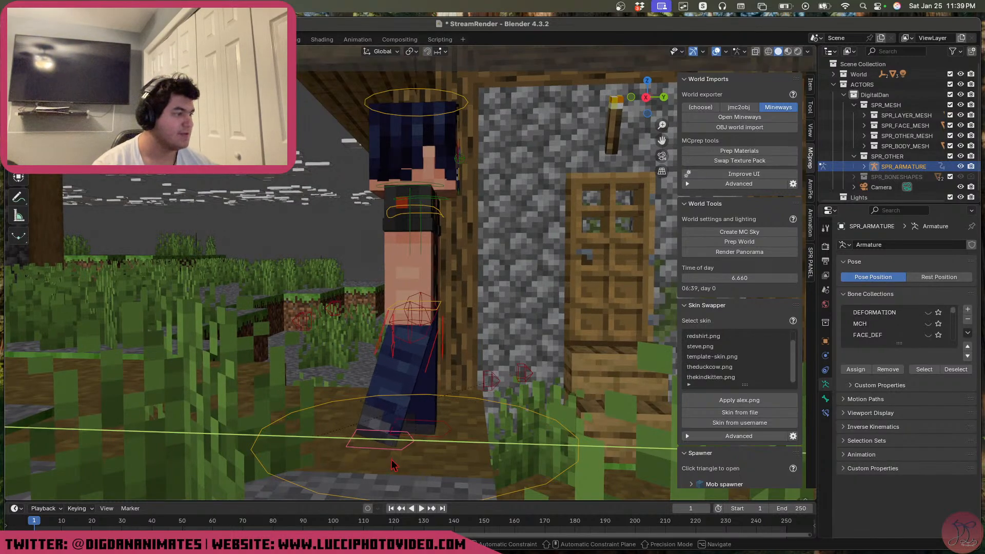
pyautogui.click(442, 449)
pyautogui.press('g')
pyautogui.press('y')
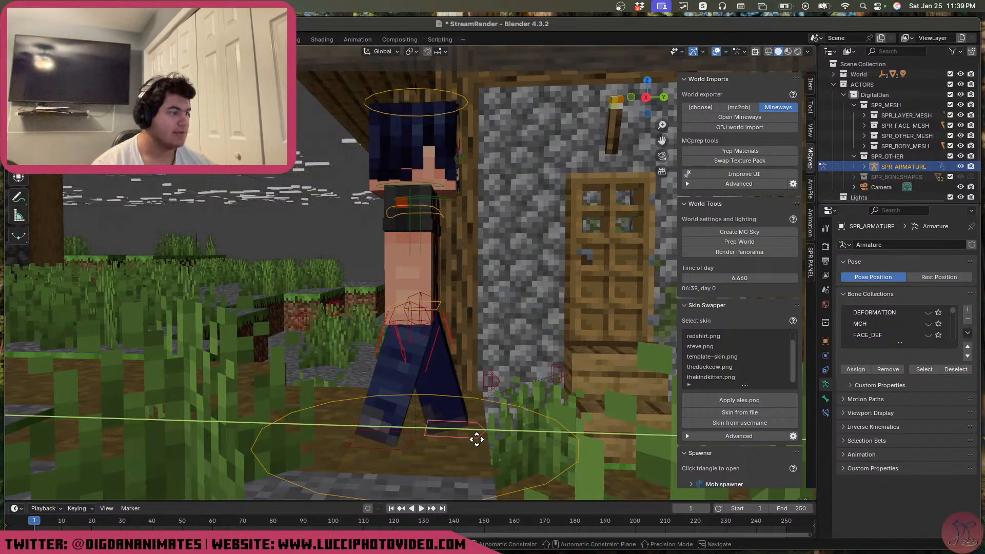
pyautogui.click(469, 436)
# Shift the character's hip control along the Y axis and tilt it about the X axis to suit the stride
pyautogui.moveTo(436, 395); pyautogui.dragTo(475, 347, button='middle')
pyautogui.scroll(2, 435, 383)
pyautogui.scroll(-2, 468, 365)
pyautogui.moveTo(448, 434); pyautogui.dragTo(405, 245, button='middle')
pyautogui.press('g')
pyautogui.press('y')
pyautogui.click(566, 246)
pyautogui.press('r')
pyautogui.press('x')
pyautogui.click(583, 268)
pyautogui.press('r')
pyautogui.press('x')
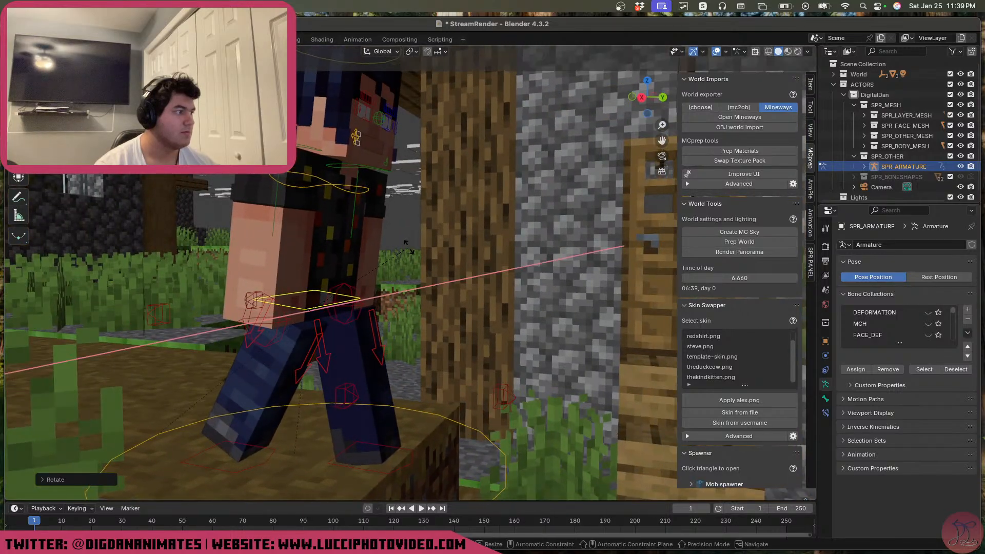
pyautogui.click(413, 244)
# Move the character's front foot back slightly so the left leg stands more upright
pyautogui.click(273, 457)
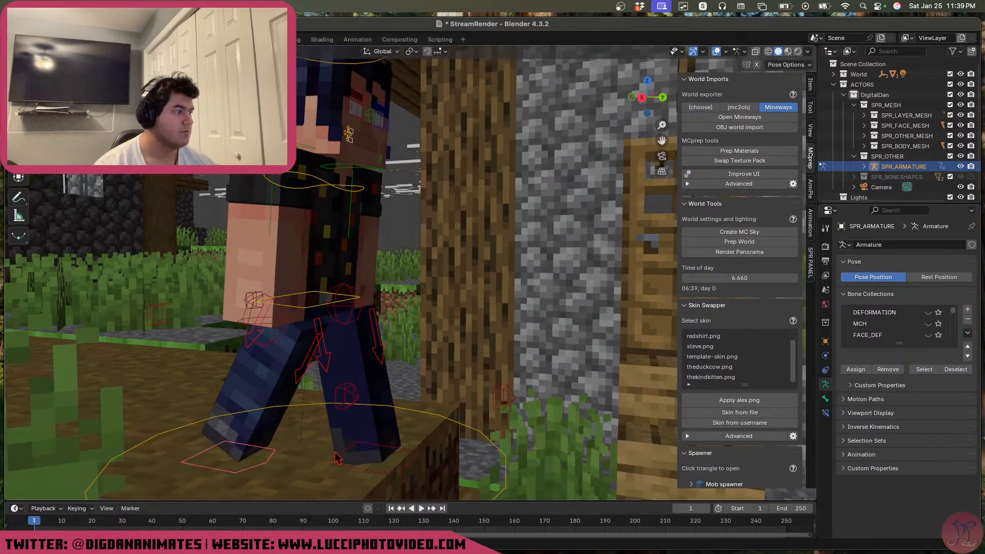
pyautogui.moveTo(335, 451); pyautogui.dragTo(375, 444, button='middle')
pyautogui.scroll(-2, 269, 431)
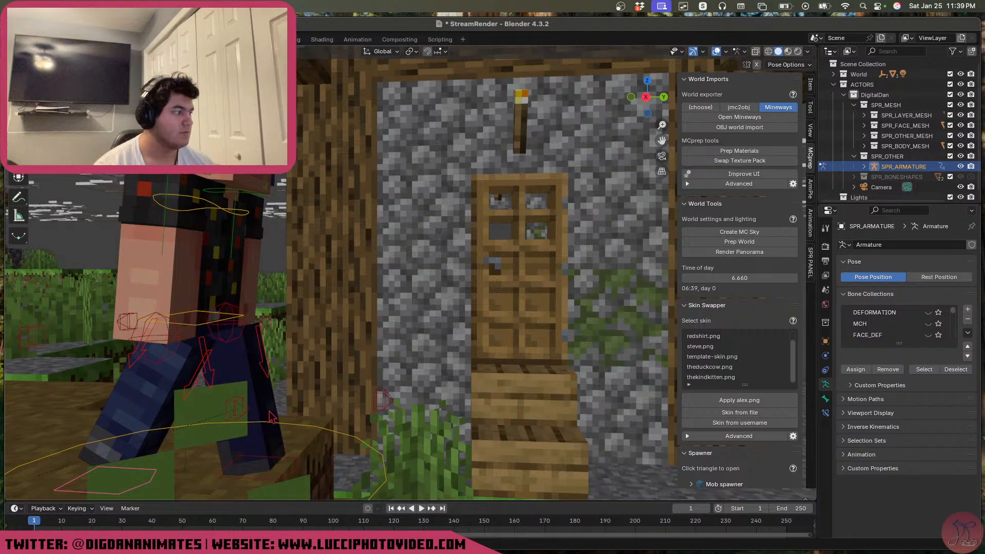
pyautogui.press('g')
pyautogui.click(292, 477)
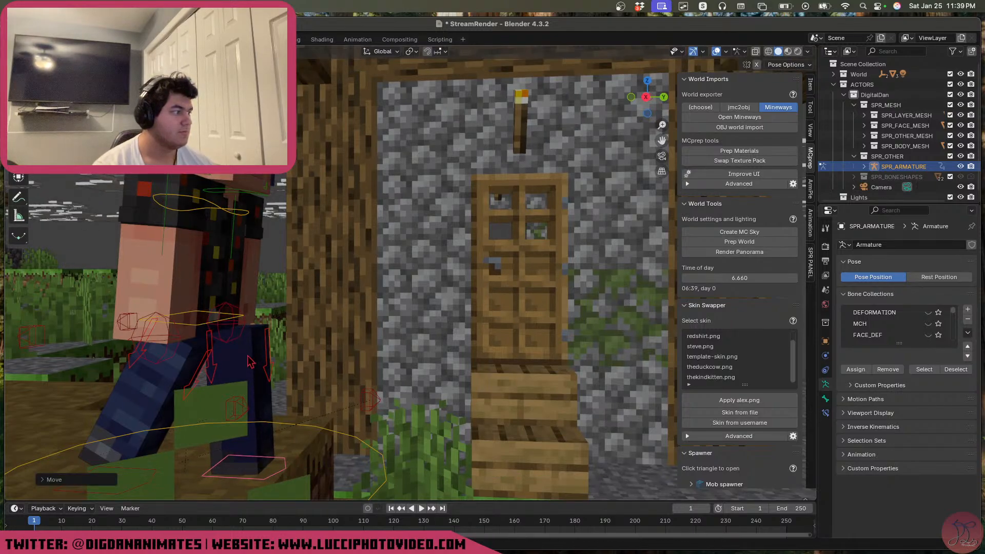
# Reposition the left leg's arrow controls along the Y axis and save the file
pyautogui.click(268, 361)
pyautogui.press('g')
pyautogui.press('y')
pyautogui.click(264, 359)
pyautogui.hotkey('alt', 'g')
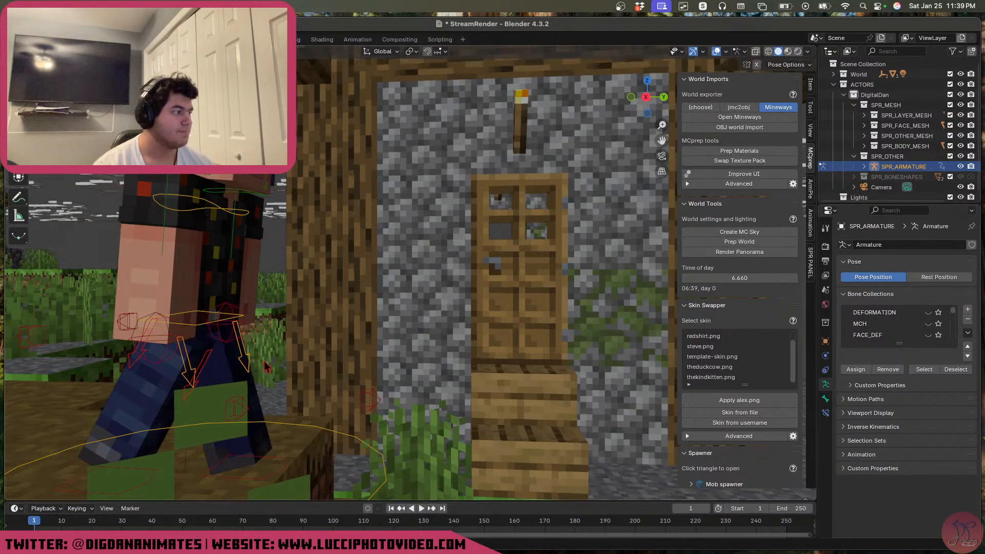
pyautogui.press('g')
pyautogui.press('y')
pyautogui.click(300, 360)
pyautogui.moveTo(300, 360); pyautogui.dragTo(305, 403, button='middle')
pyautogui.press('super+s')
# Rotate the character's right and left arms slightly outward, away from the torso
pyautogui.moveTo(408, 285); pyautogui.dragTo(392, 237, button='middle')
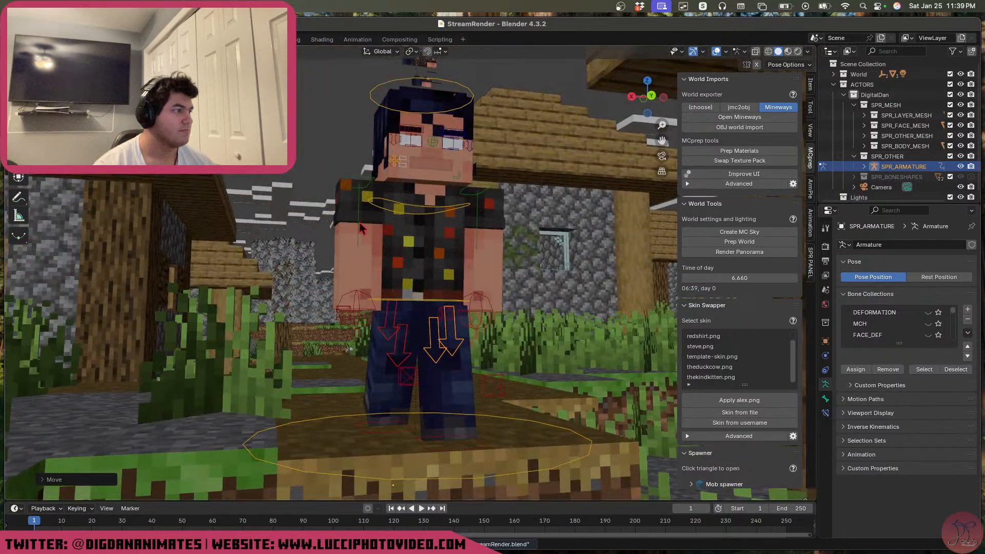
pyautogui.click(361, 229)
pyautogui.press('r')
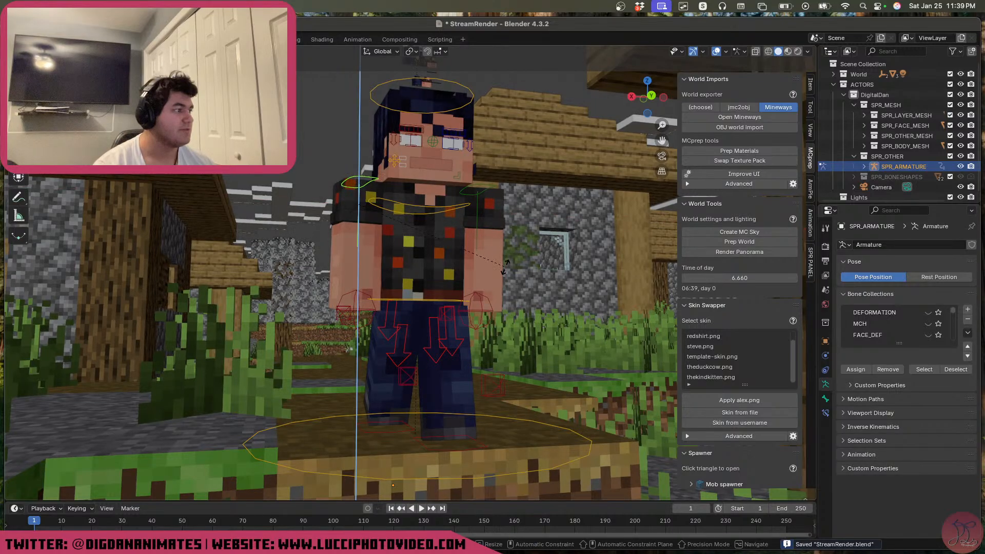
pyautogui.click(475, 217)
pyautogui.click(475, 216)
pyautogui.press('r')
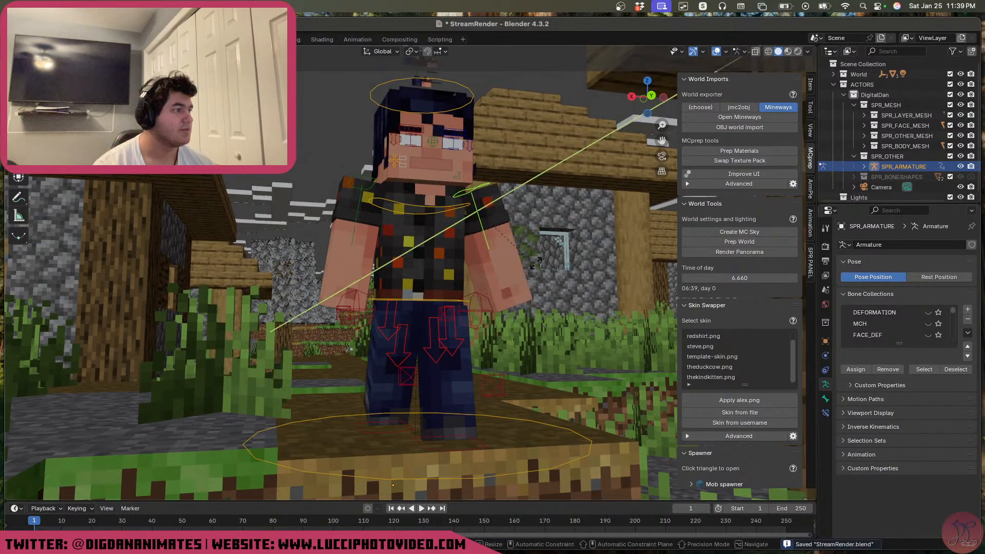
pyautogui.click(431, 146)
# Set the transform orientation to Local and swing the right arm forward about its X axis
pyautogui.click(382, 52)
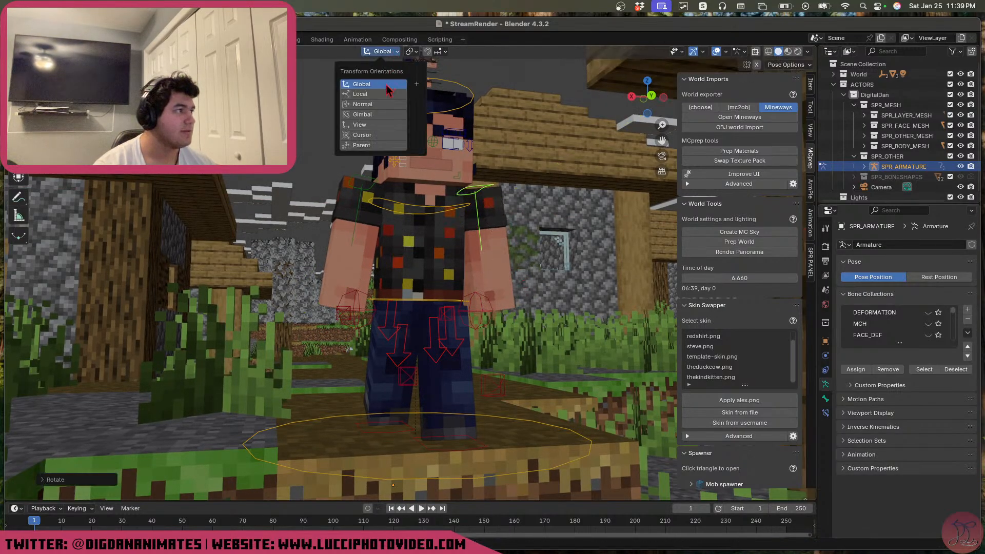
pyautogui.click(388, 88)
pyautogui.moveTo(390, 234); pyautogui.dragTo(478, 302, button='middle')
pyautogui.click(423, 301)
pyautogui.click(394, 205)
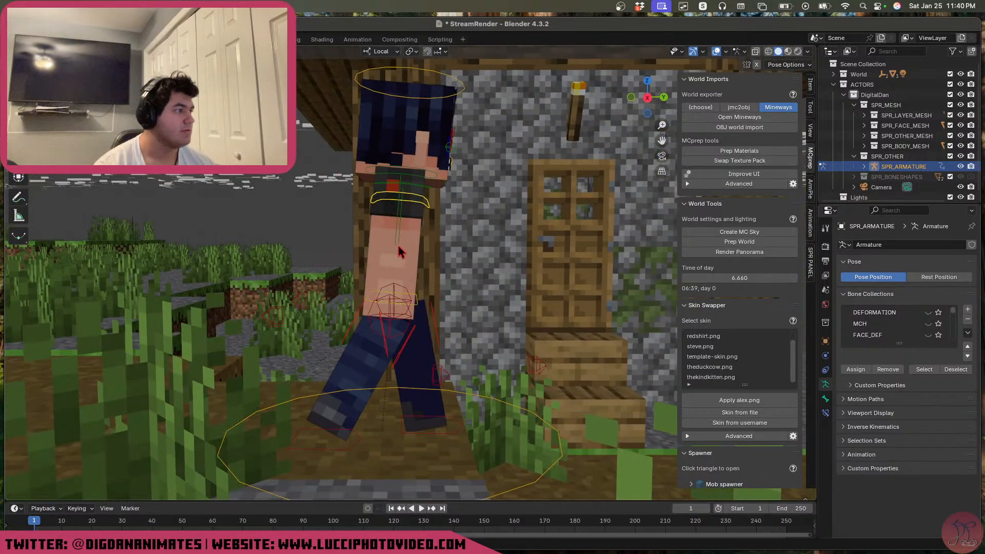
pyautogui.moveTo(406, 179); pyautogui.dragTo(431, 249, button='middle')
pyautogui.moveTo(281, 308); pyautogui.dragTo(295, 310, button='middle')
pyautogui.press('r')
pyautogui.press('x')
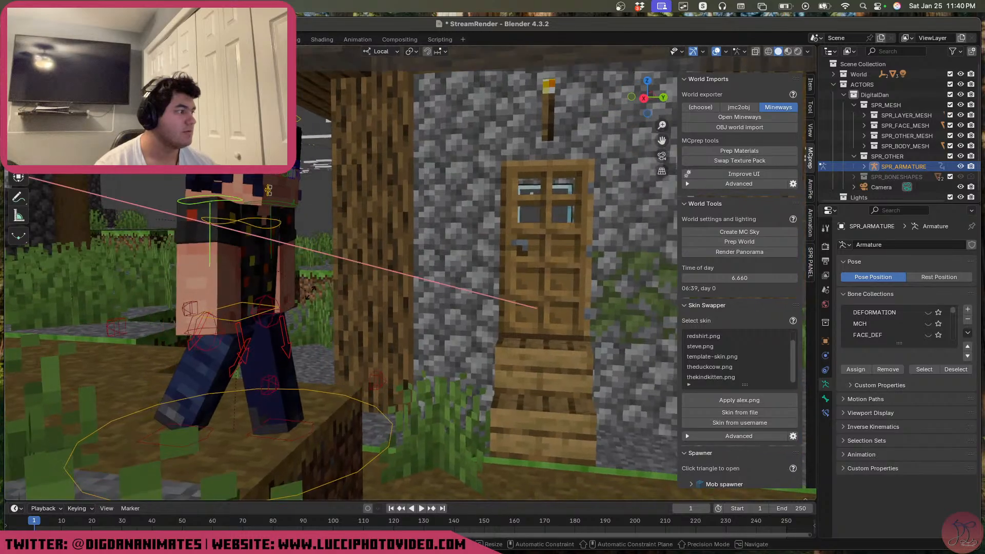
pyautogui.click(296, 255)
# Swing the character's left arm backward about its local X axis
pyautogui.click(288, 222)
pyautogui.click(290, 210)
pyautogui.press('r')
pyautogui.press('x')
pyautogui.click(363, 217)
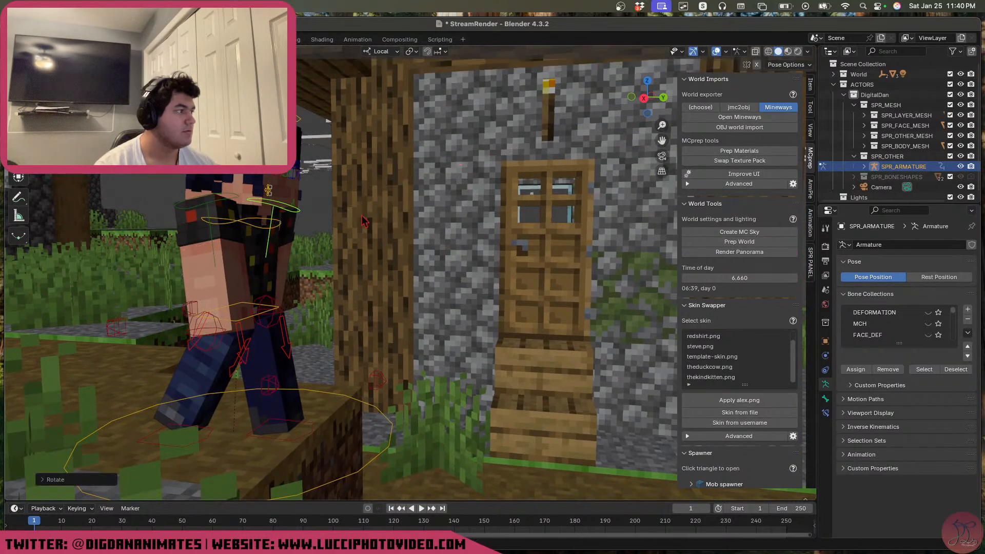
# Show the face in material preview and move the eye control along its local Z axis
pyautogui.moveTo(272, 274); pyautogui.dragTo(184, 283, button='middle')
pyautogui.scroll(3, 344, 286)
pyautogui.scroll(5, 344, 285)
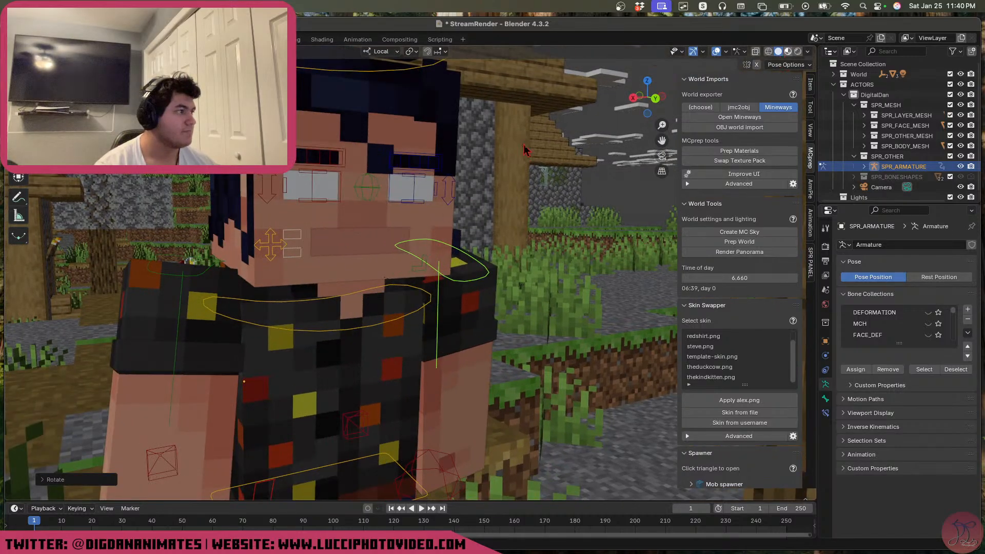
pyautogui.keyDown('shift'); pyautogui.moveTo(411, 224); pyautogui.dragTo(390, 271, button='middle'); pyautogui.keyUp('shift')
pyautogui.click(421, 248)
pyautogui.scroll(2, 404, 270)
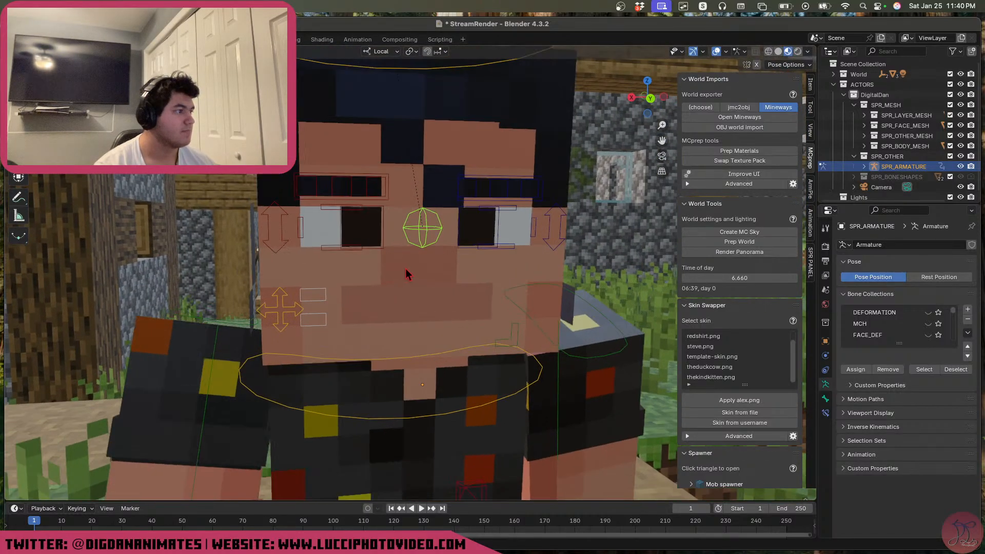
pyautogui.press('g')
pyautogui.press('z')
pyautogui.moveTo(414, 257); pyautogui.dragTo(497, 329, button='middle')
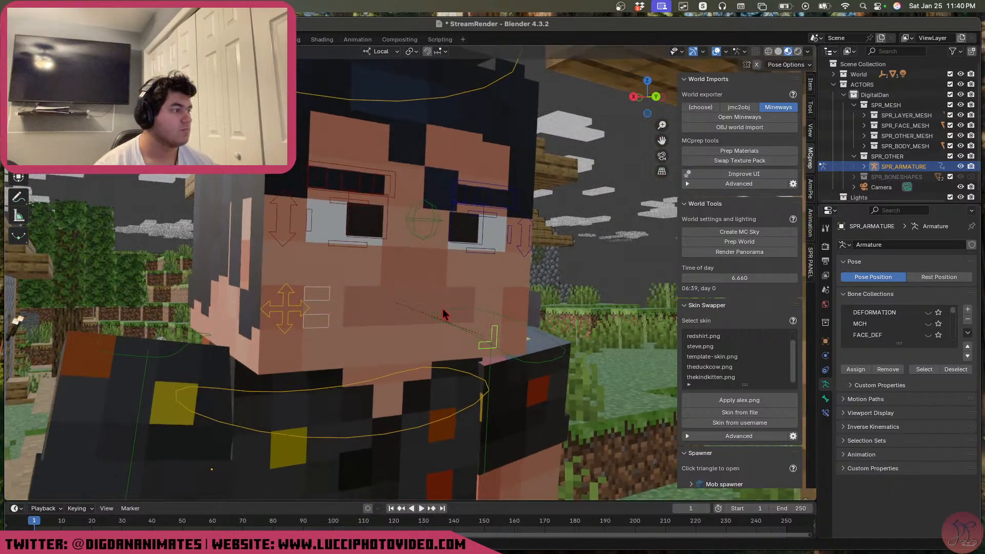
# Lower the mouth freehand with its four-arrow control along the local Z axis
pyautogui.click(488, 312)
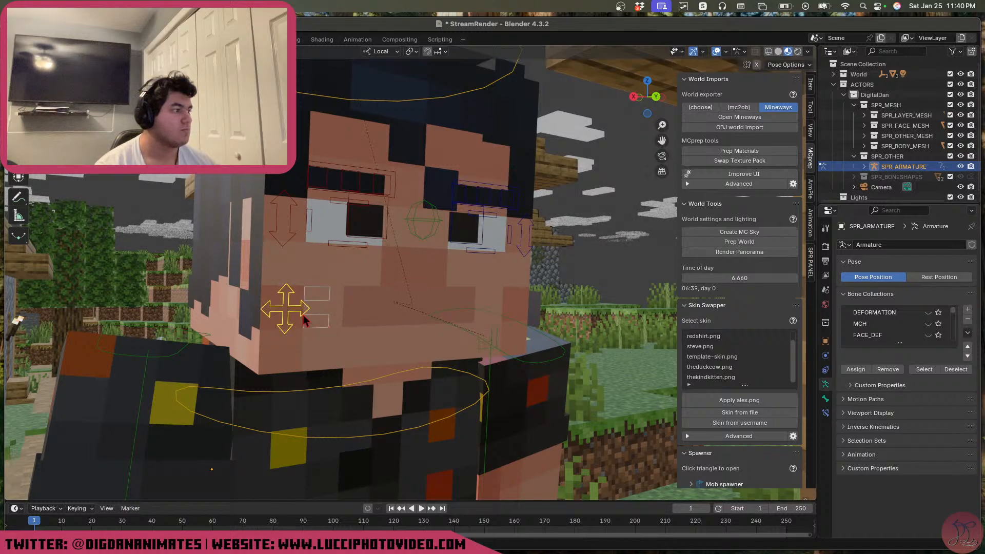
pyautogui.click(305, 319)
pyautogui.press('g')
pyautogui.press('z')
pyautogui.click(336, 337)
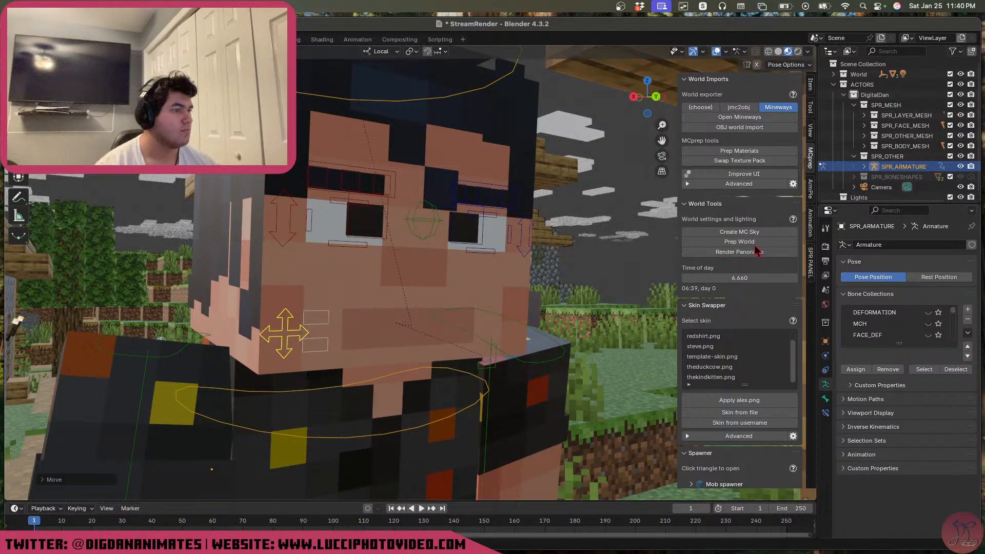
# Enable Pupil Lock in the rig's face mechanics settings
pyautogui.scroll(-15, 739, 379)
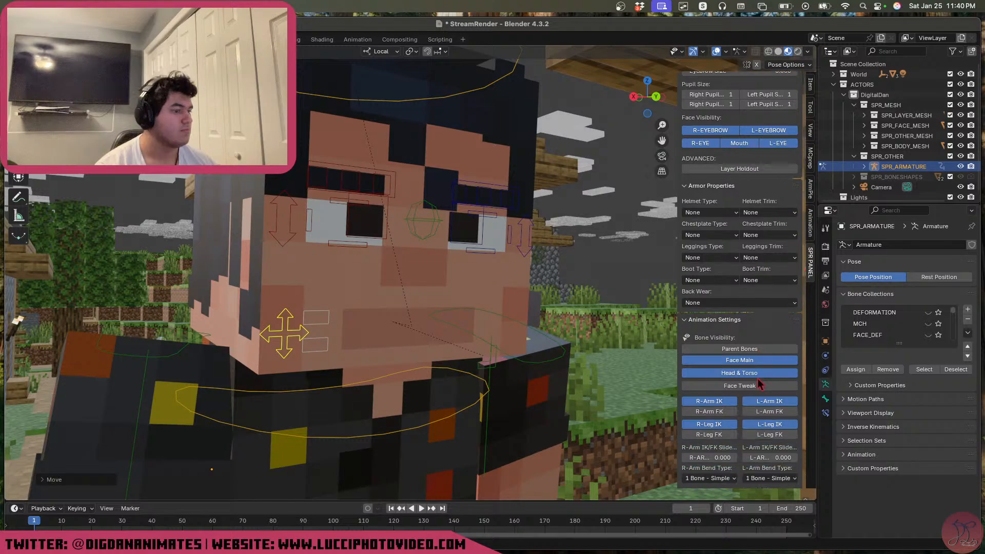
pyautogui.scroll(-3, 759, 417)
pyautogui.click(744, 471)
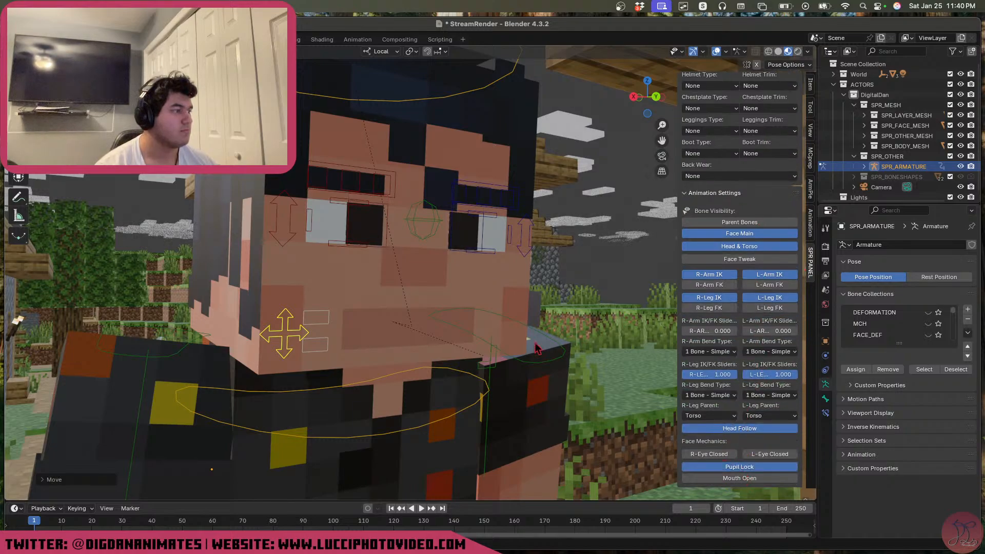
# Shift the eye control sideways so both pupils look toward the character's left
pyautogui.click(490, 220)
pyautogui.click(333, 204)
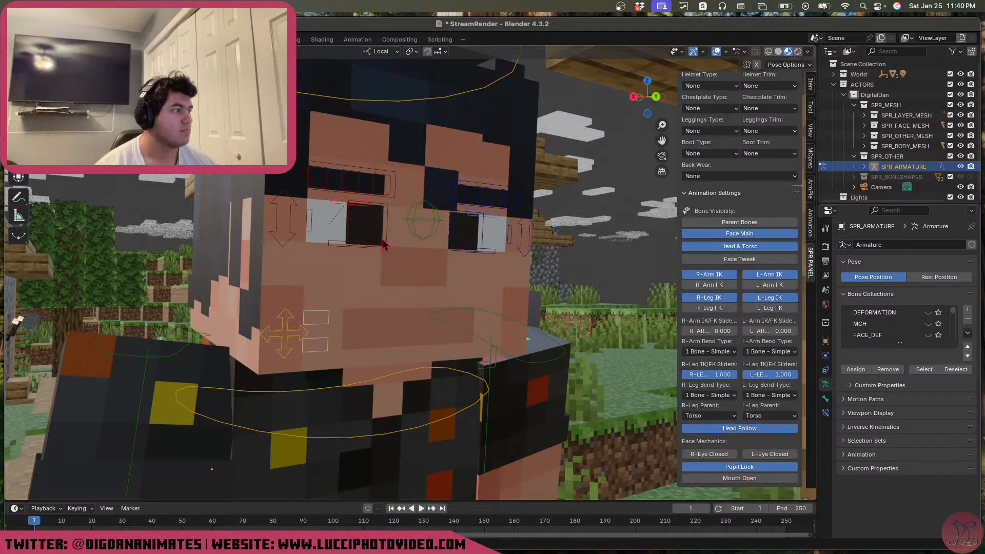
pyautogui.click(429, 232)
pyautogui.press('g')
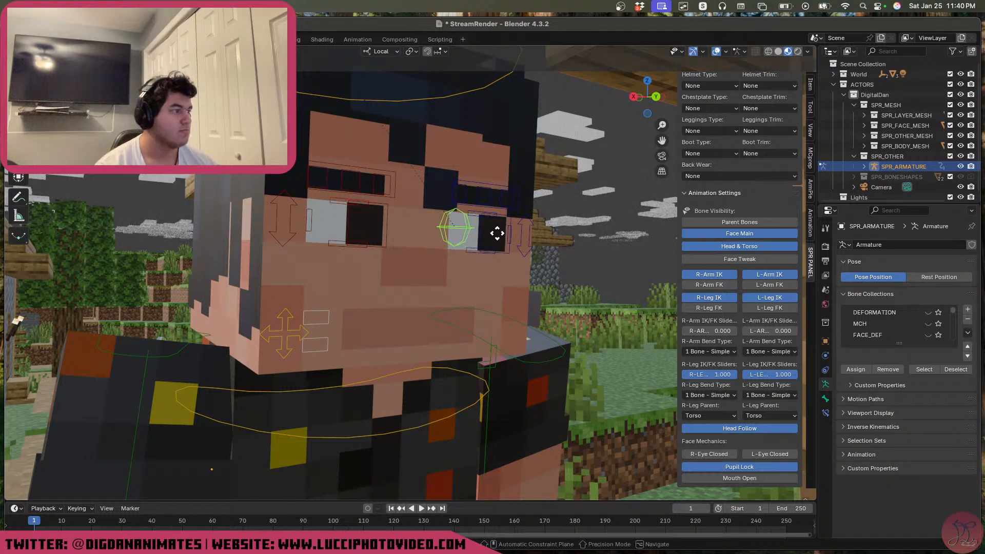
pyautogui.click(508, 234)
pyautogui.moveTo(446, 272); pyautogui.dragTo(422, 269, button='middle')
# Lower the mouth with its four-arrow control by 0.0625 along the local Z axis
pyautogui.click(292, 324)
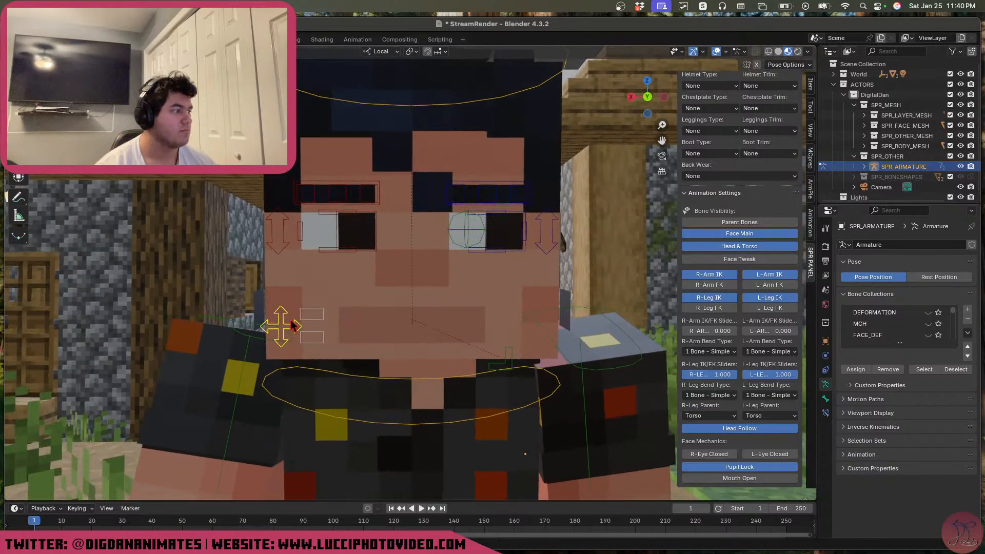
pyautogui.press('g')
pyautogui.press('z')
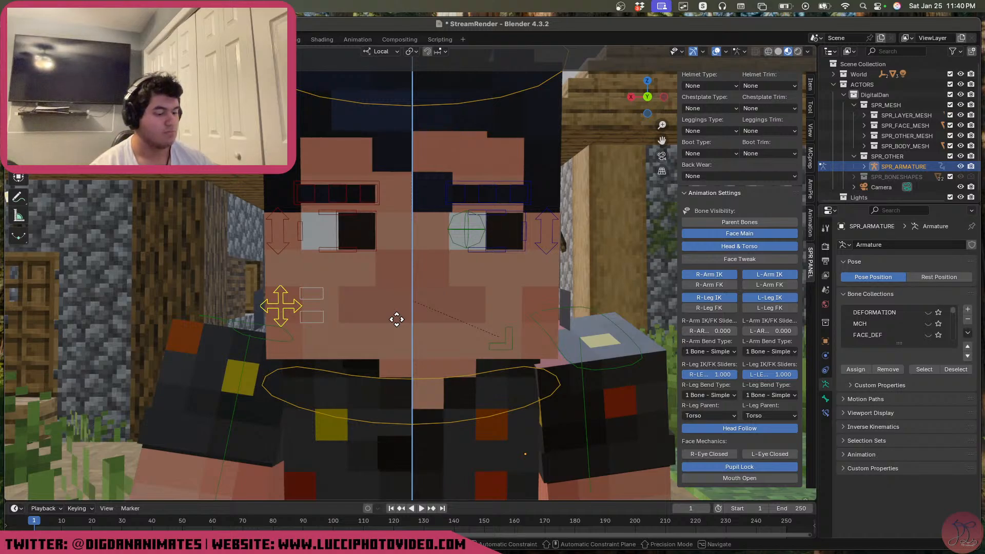
pyautogui.write('.0625')
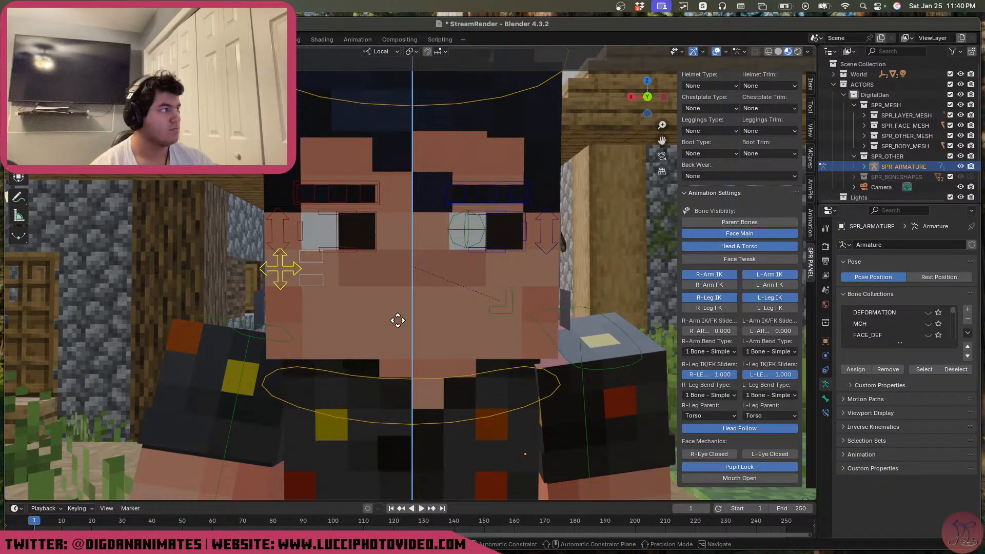
pyautogui.write('-')
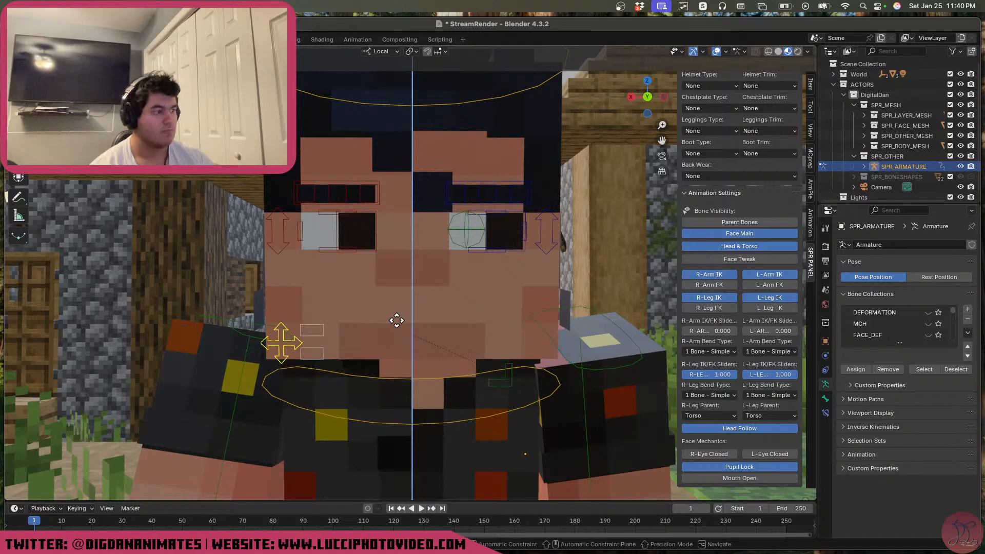
pyautogui.click(398, 327)
pyautogui.moveTo(396, 334); pyautogui.dragTo(456, 307, button='middle')
pyautogui.scroll(-4, 407, 323)
pyautogui.scroll(3, 456, 307)
pyautogui.moveTo(532, 272); pyautogui.dragTo(455, 289, button='middle')
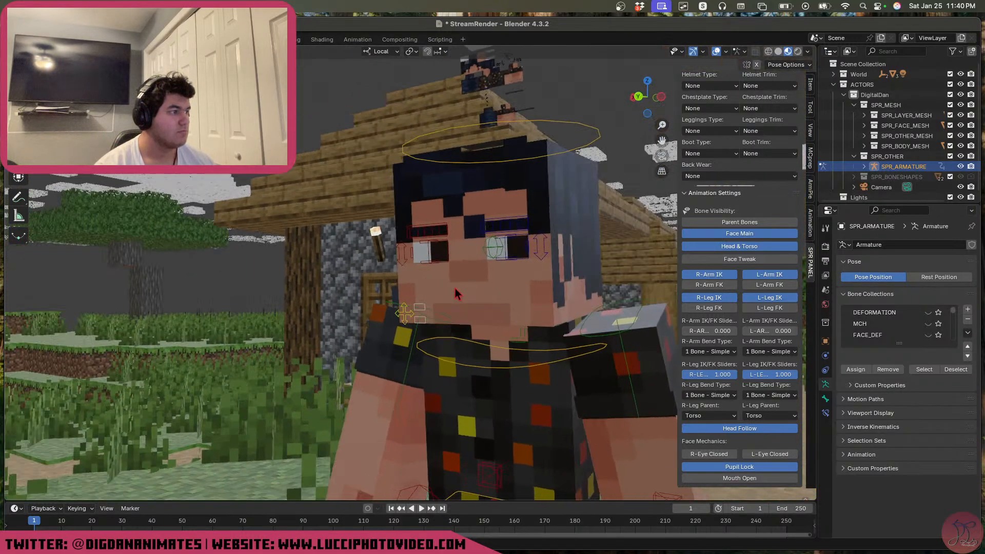
# Set the character's eyebrow size to 1 in the rig's character settings
pyautogui.click(533, 229)
pyautogui.scroll(10, 743, 133)
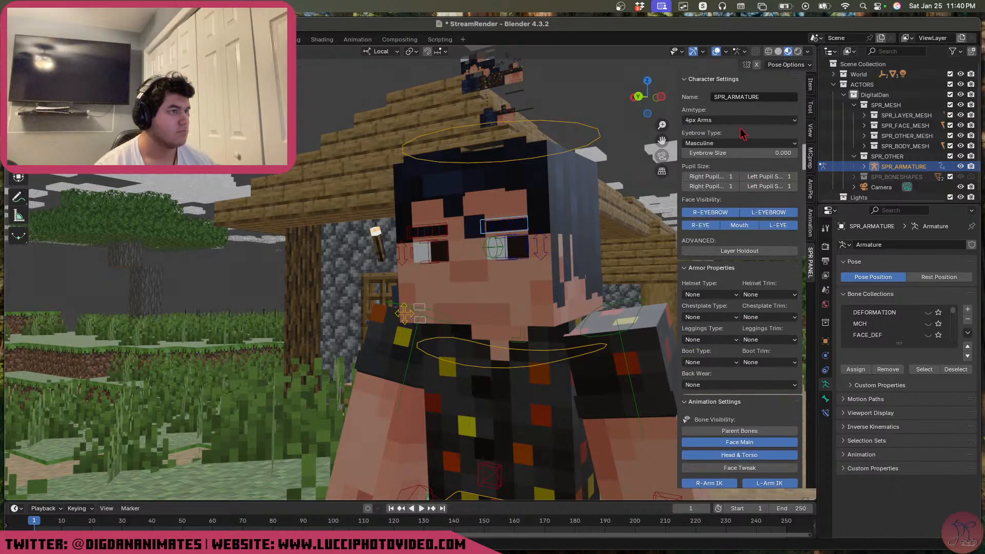
pyautogui.click(741, 153)
pyautogui.write('1')
pyautogui.press('Return')
pyautogui.moveTo(490, 300); pyautogui.dragTo(520, 290, button='middle')
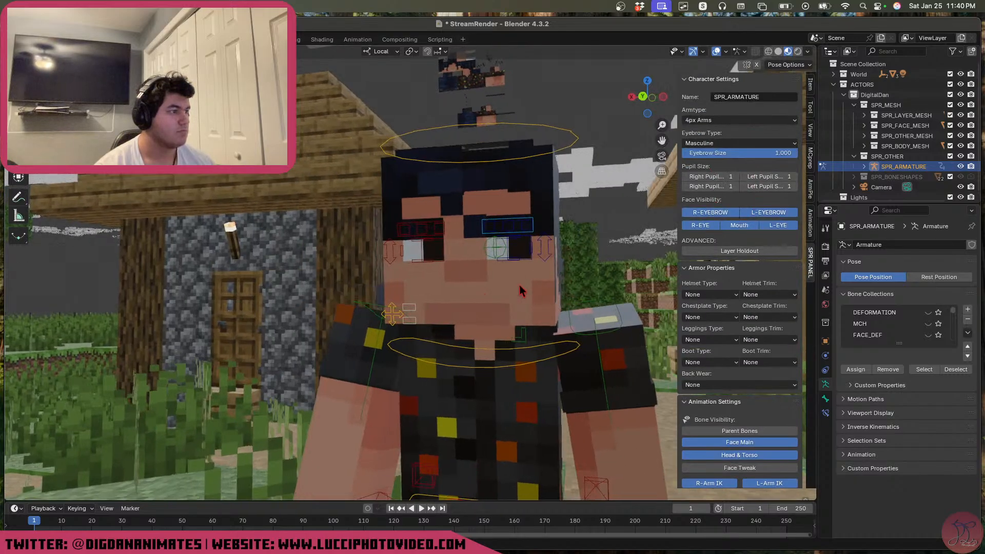
# Examine the character's face and full pose in the village with the viewport overlays temporarily hidden
pyautogui.click(717, 52)
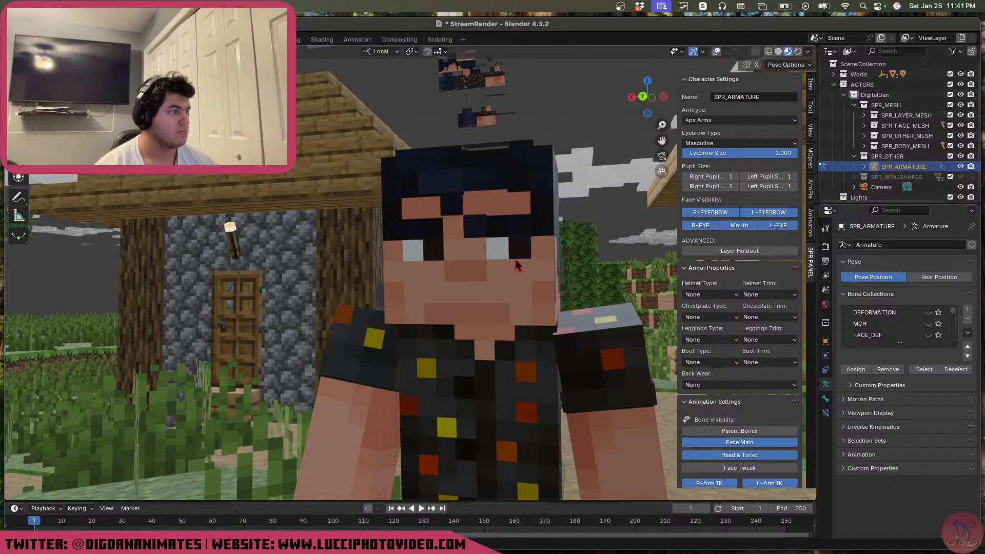
pyautogui.scroll(-5, 516, 272)
pyautogui.moveTo(433, 333); pyautogui.dragTo(474, 339, button='middle')
pyautogui.scroll(-4, 474, 339)
pyautogui.scroll(8, 475, 344)
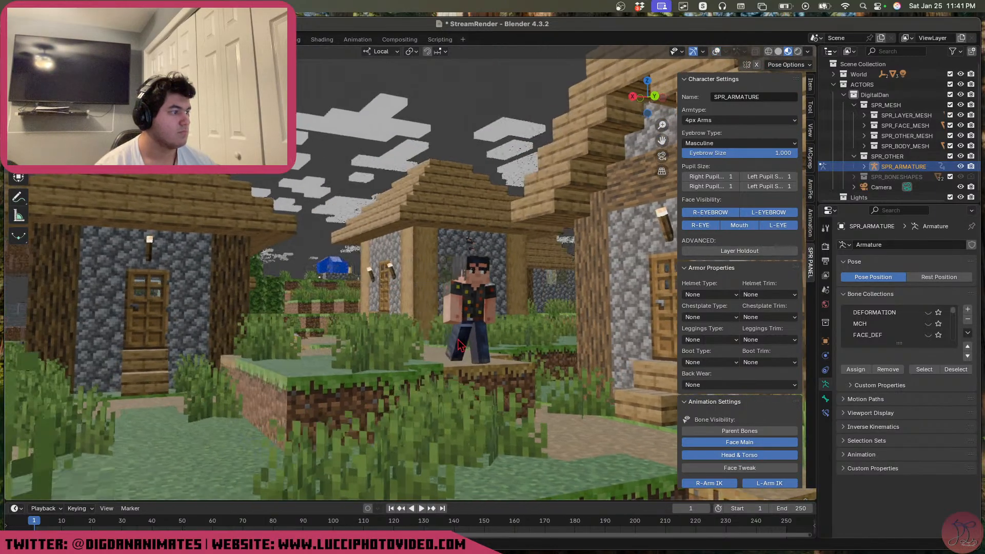
pyautogui.scroll(3, 462, 279)
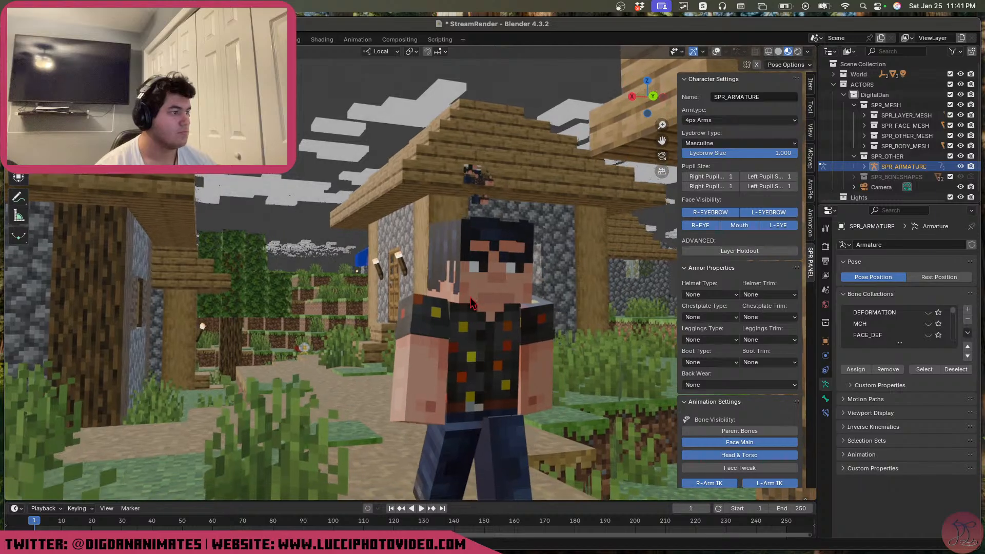
pyautogui.click(716, 52)
pyautogui.scroll(2, 546, 297)
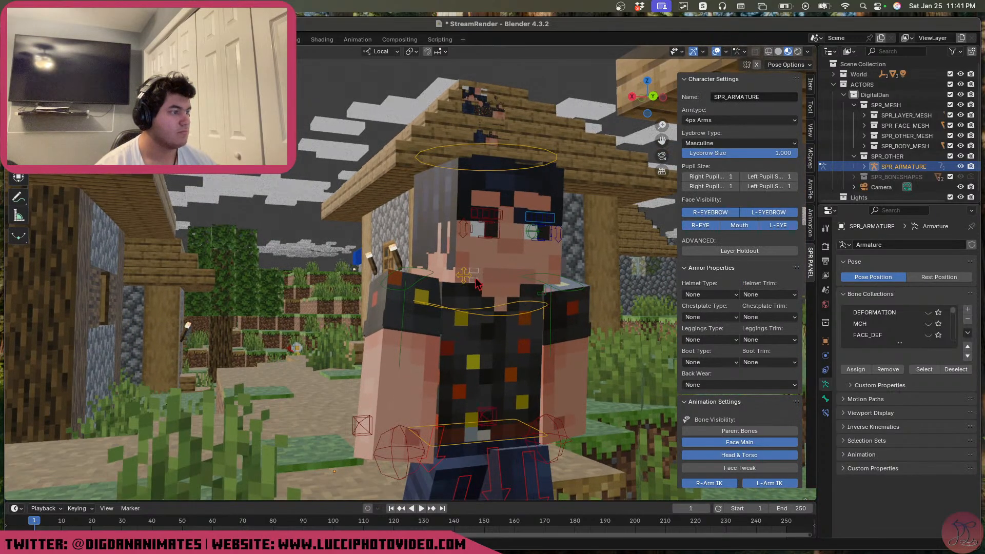
# Save the file and shift the eye control along its local X axis so both pupils look toward the character's right
pyautogui.click(539, 234)
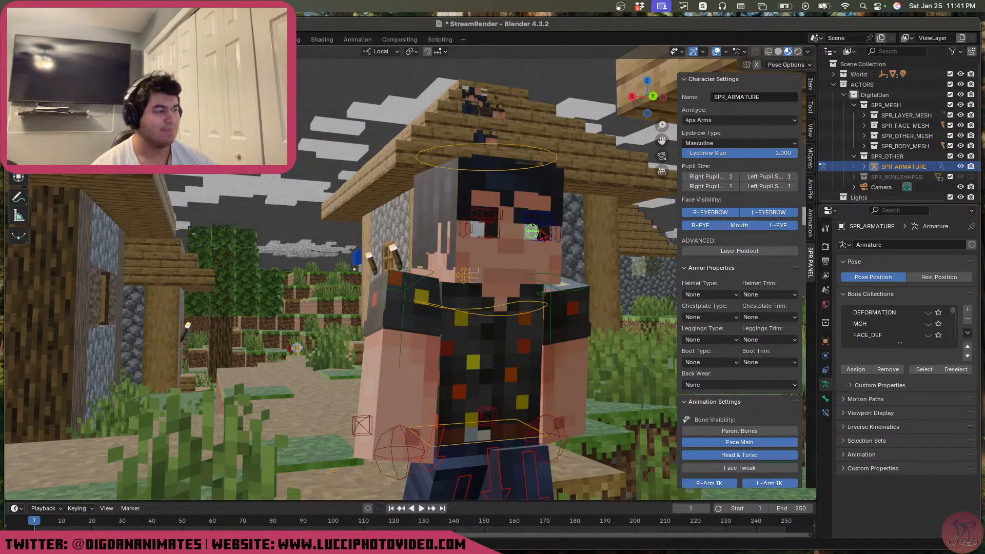
pyautogui.hotkey('ctrl', 's')
pyautogui.press('g')
pyautogui.press('x')
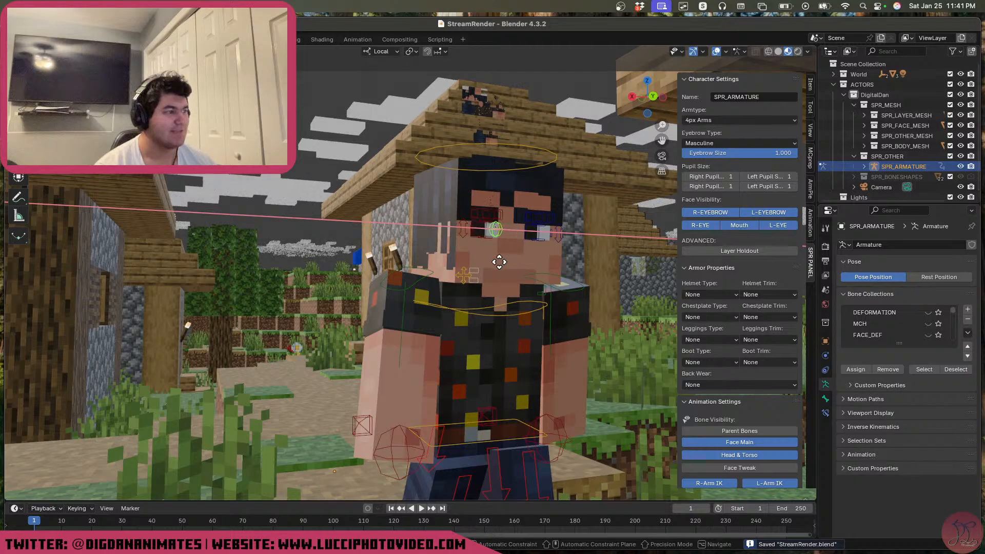
pyautogui.click(501, 265)
pyautogui.scroll(6, 504, 265)
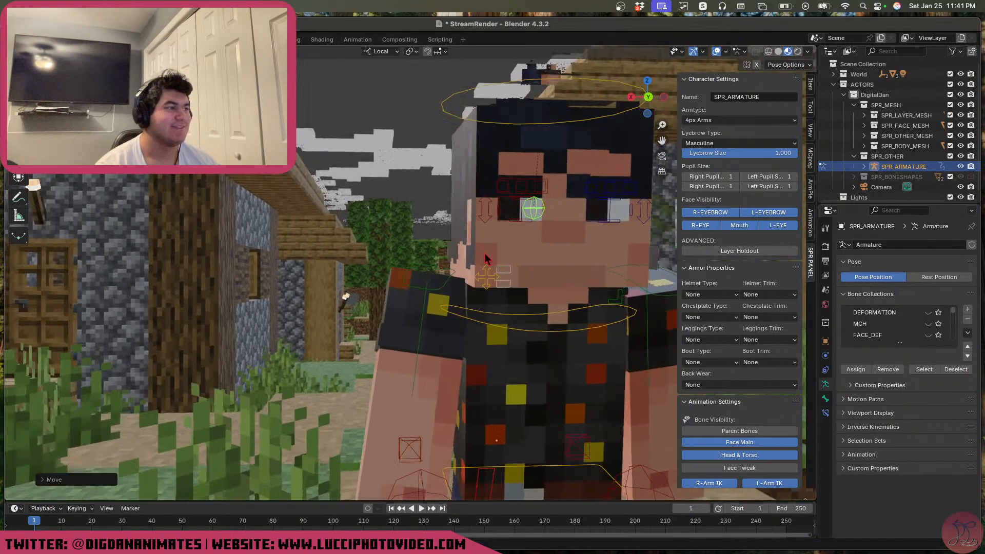
pyautogui.moveTo(486, 260); pyautogui.dragTo(547, 189, button='middle')
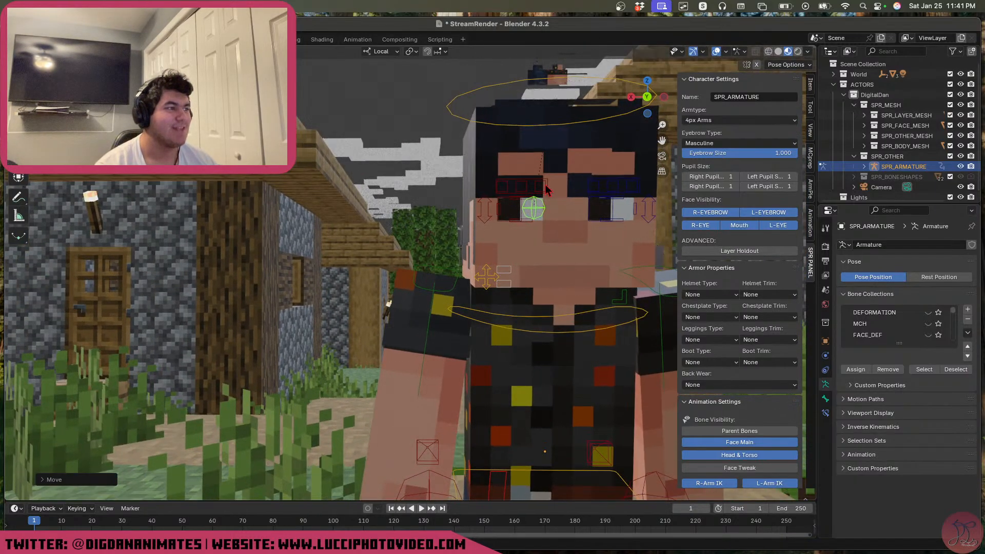
# Raise both eyebrows together about one skin pixel along their local Z axis
pyautogui.click(550, 193)
pyautogui.keyDown('shift'); pyautogui.click(583, 201); pyautogui.keyUp('shift')
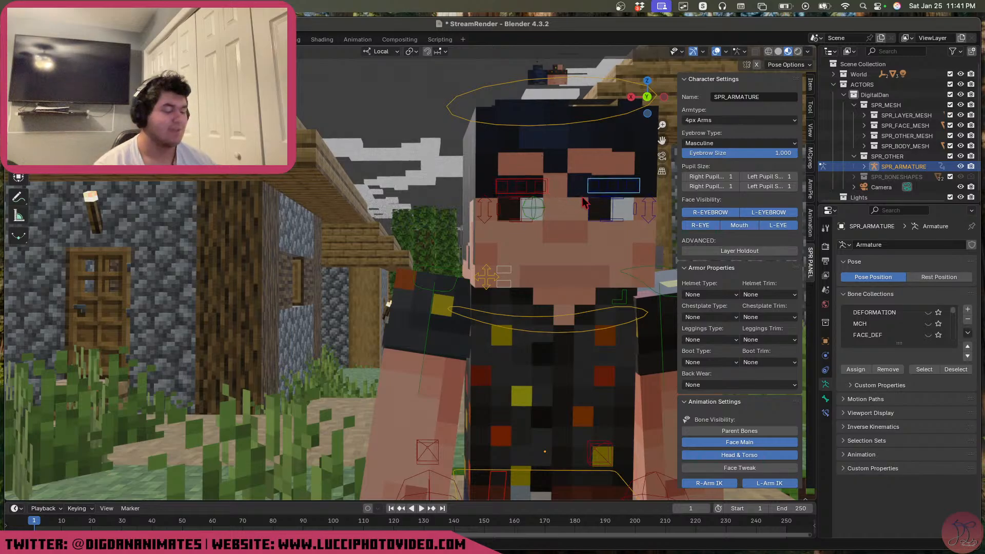
pyautogui.press('g')
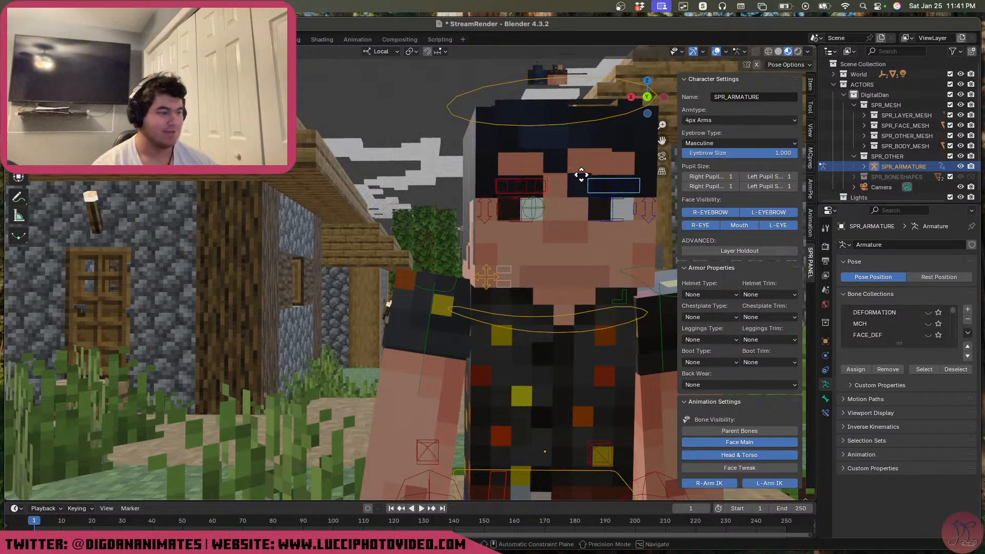
pyautogui.press('z')
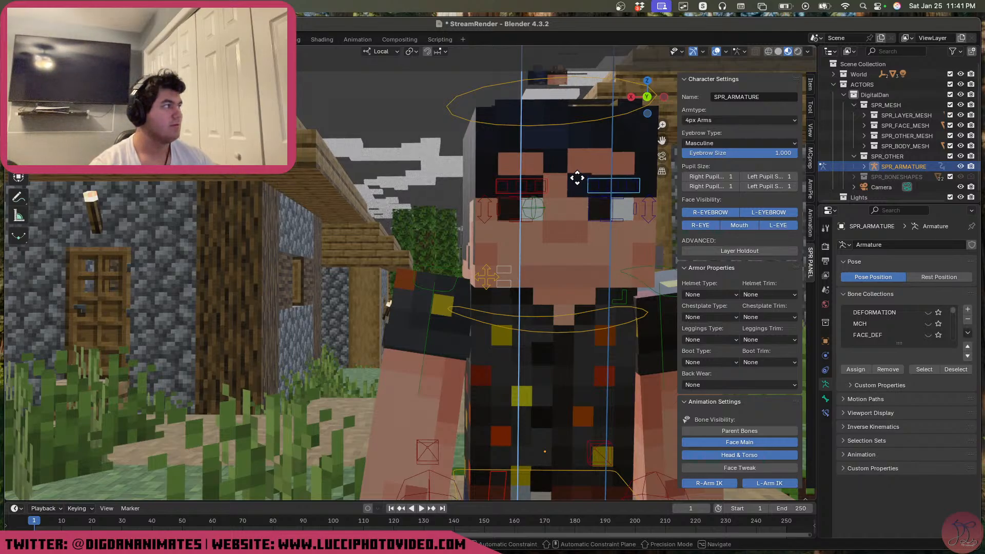
pyautogui.press('1')
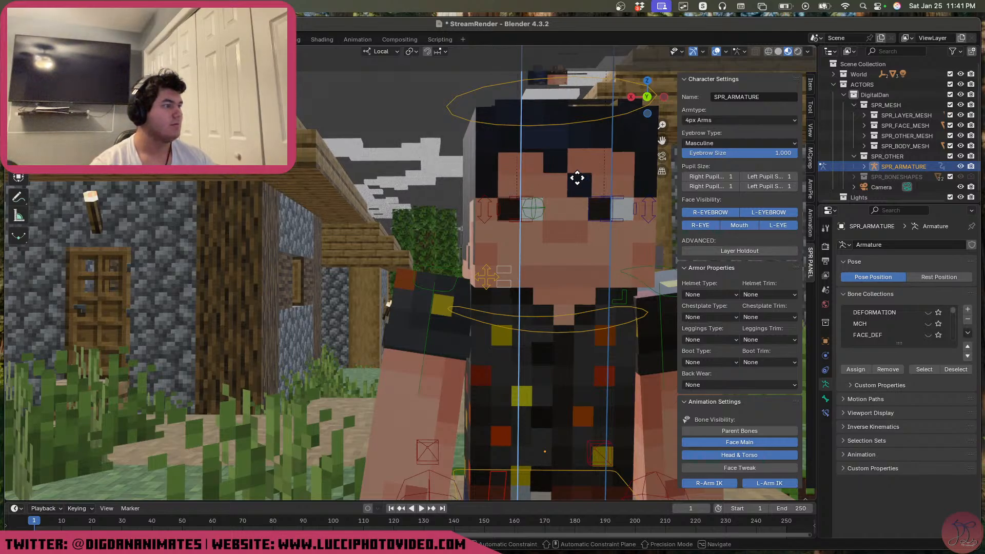
pyautogui.press('BackSpace')
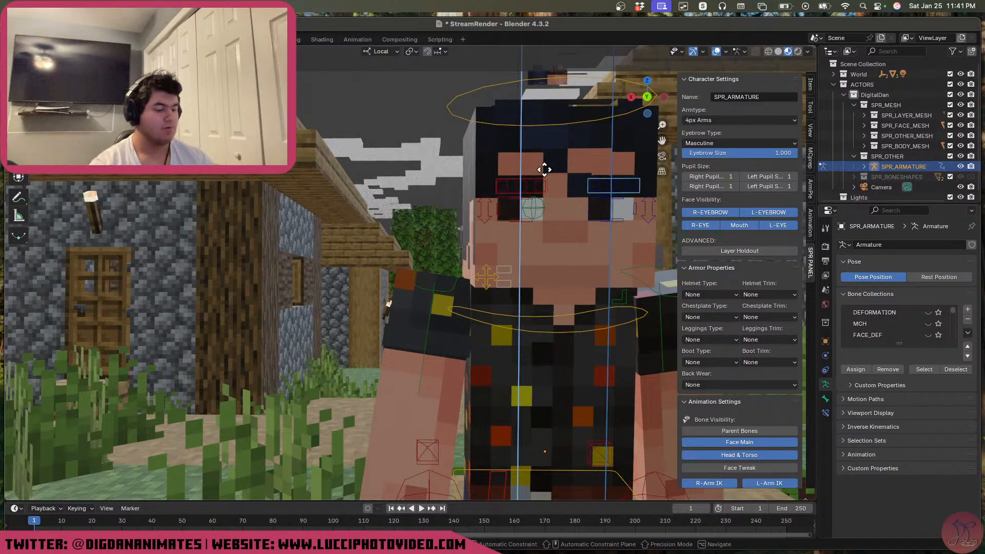
pyautogui.press('1')
pyautogui.press('BackSpace')
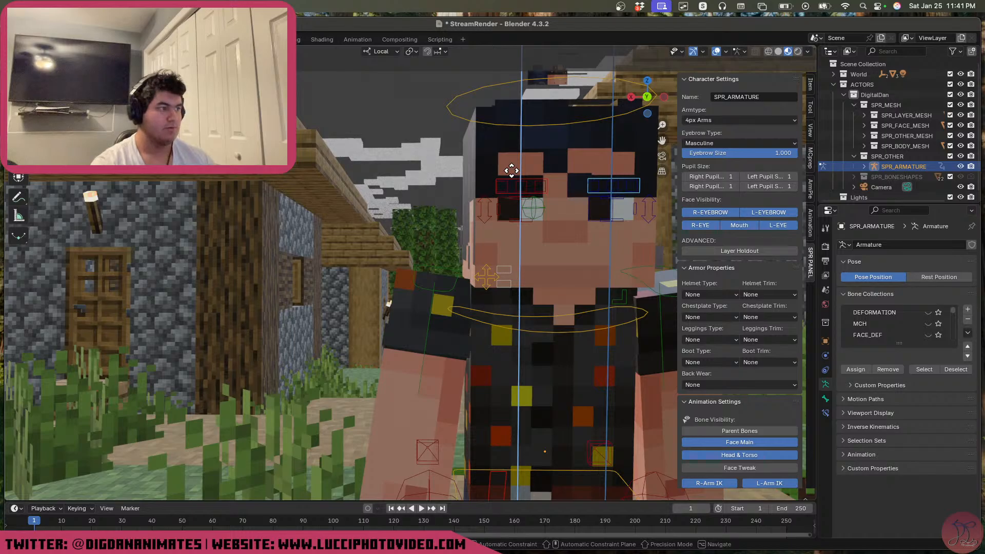
pyautogui.press('1')
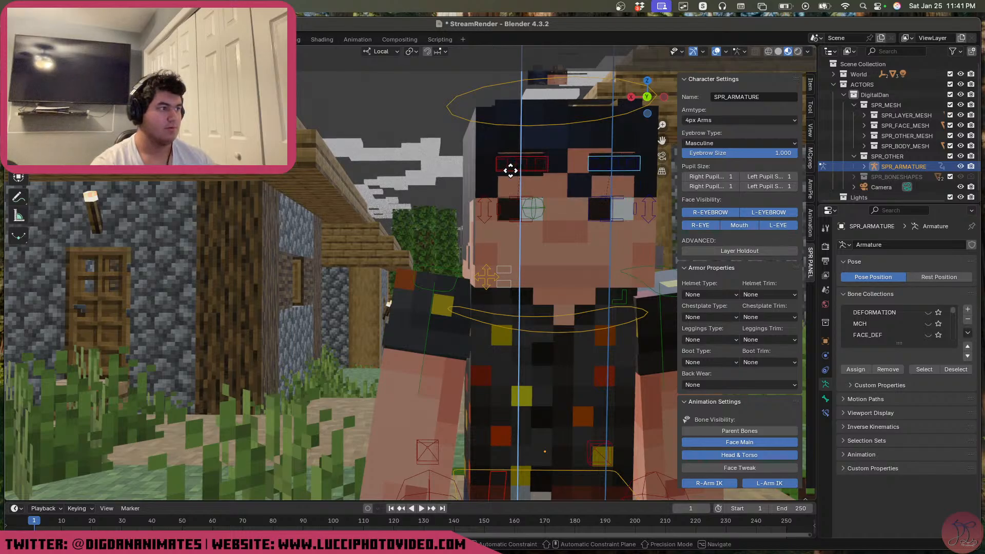
pyautogui.press('5')
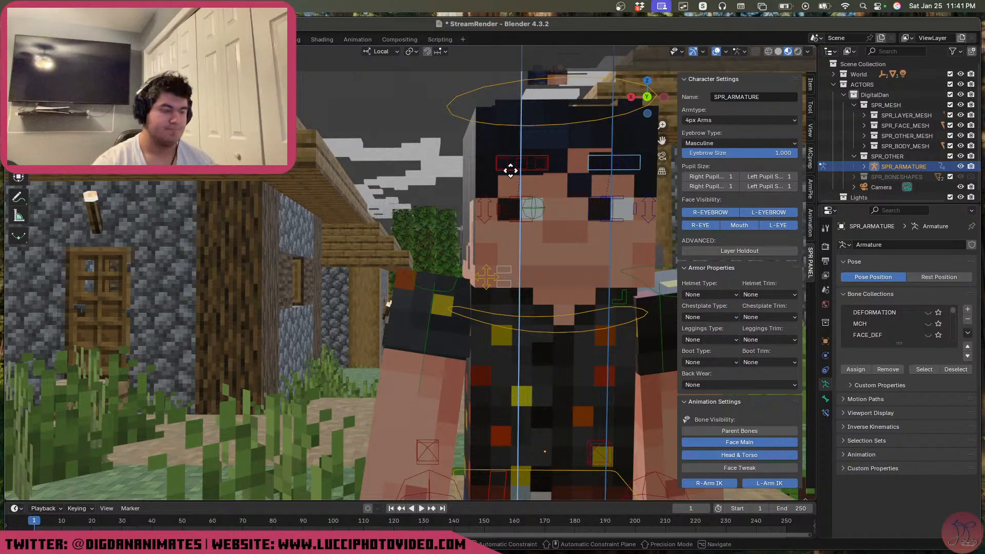
pyautogui.press('Return')
# Check the raised eyebrows from an angle with the viewport overlays temporarily hidden
pyautogui.moveTo(563, 202); pyautogui.dragTo(619, 207, button='middle')
pyautogui.click(717, 51)
pyautogui.moveTo(552, 236); pyautogui.dragTo(452, 265, button='middle')
pyautogui.scroll(-4, 565, 246)
pyautogui.scroll(3, 453, 273)
pyautogui.click(717, 51)
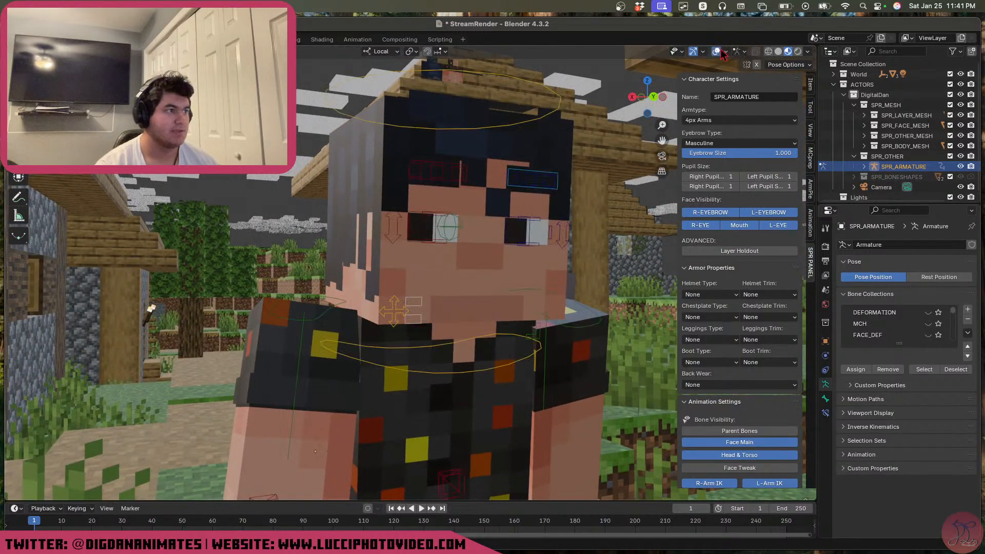
# Switch the viewport to solid shading and save the file
pyautogui.press('z')
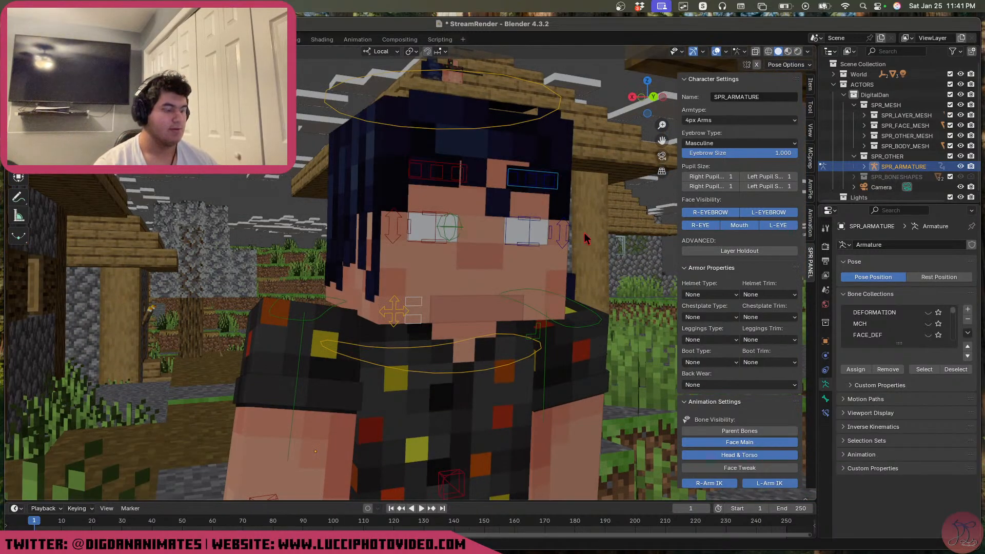
pyautogui.hotkey('shift', 'z')
pyautogui.hotkey('shift', 'z')
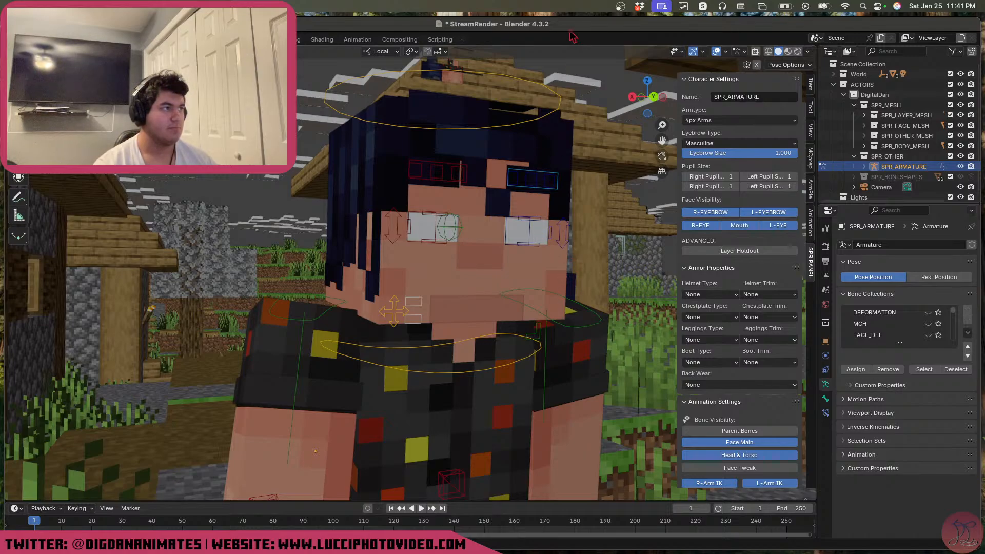
pyautogui.press('super+s')
pyautogui.hotkey('shift', 'z')
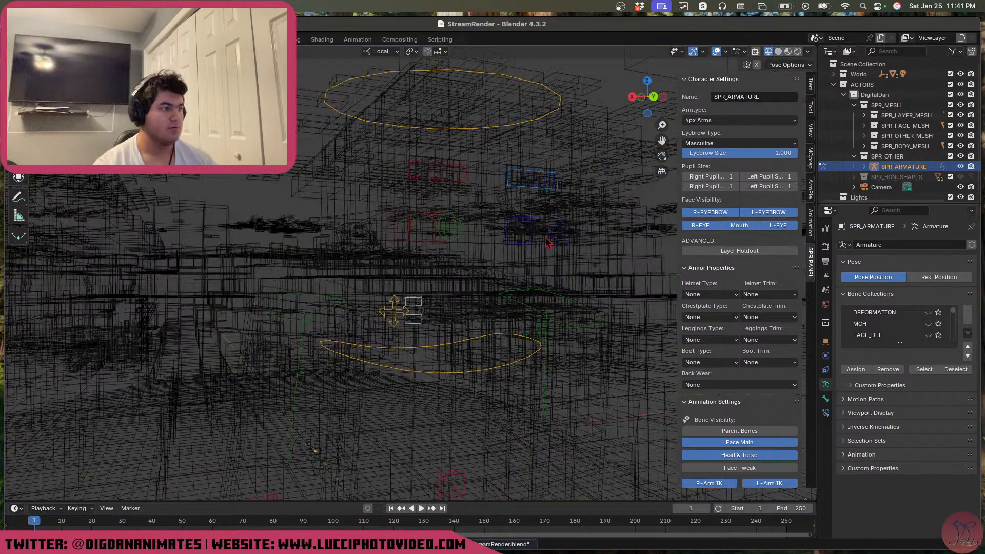
pyautogui.hotkey('shift', 'z')
pyautogui.click(553, 189)
pyautogui.press('g')
pyautogui.press('z')
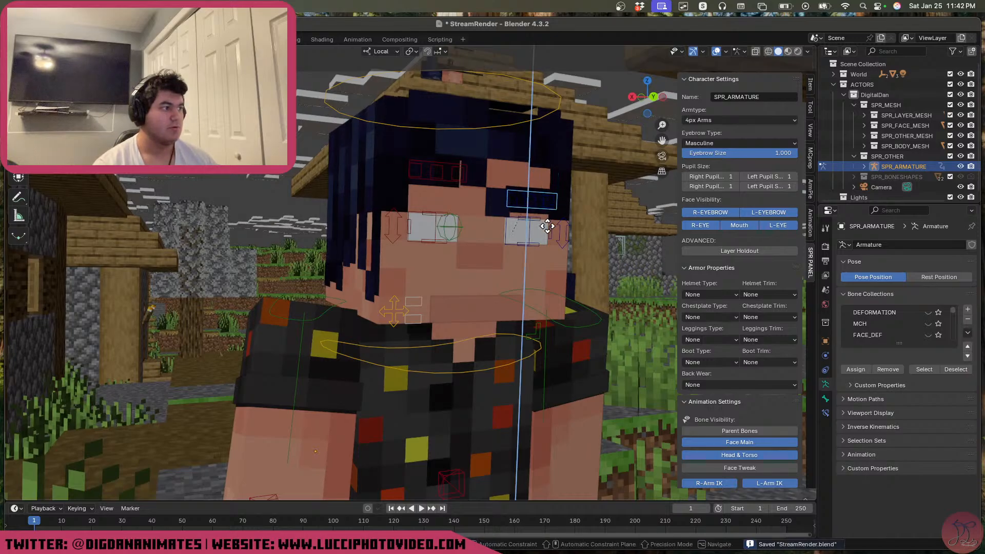
pyautogui.rightClick(548, 222)
# Lower both eyebrows slightly together along their local Z axis and save the file
pyautogui.keyDown('shift'); pyautogui.click(441, 181); pyautogui.keyUp('shift')
pyautogui.press('g')
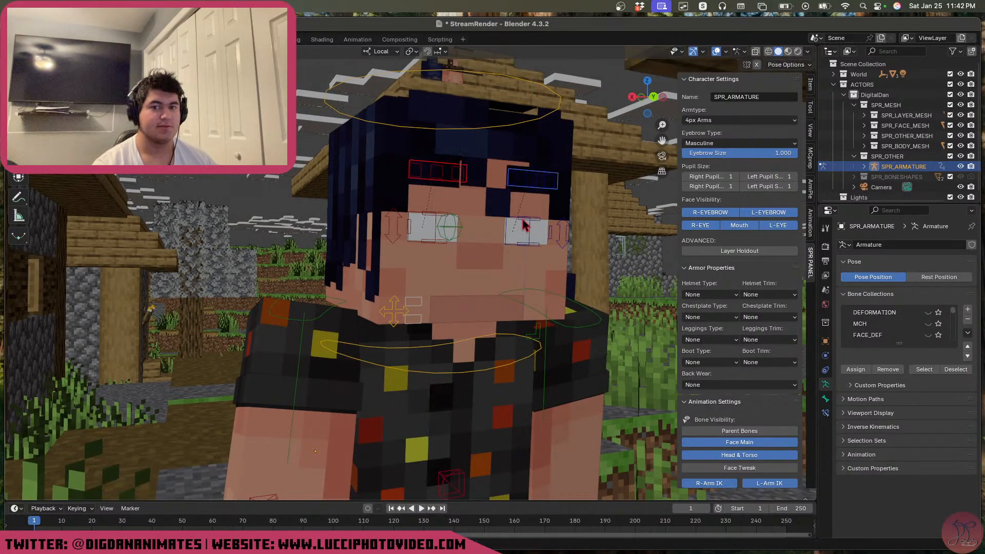
pyautogui.press('z')
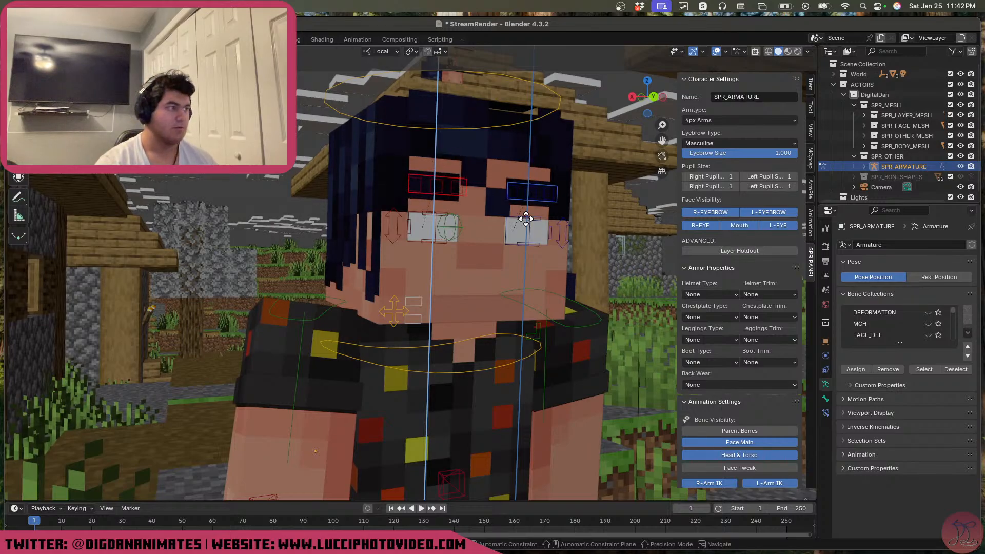
pyautogui.click(528, 224)
pyautogui.press('super+s')
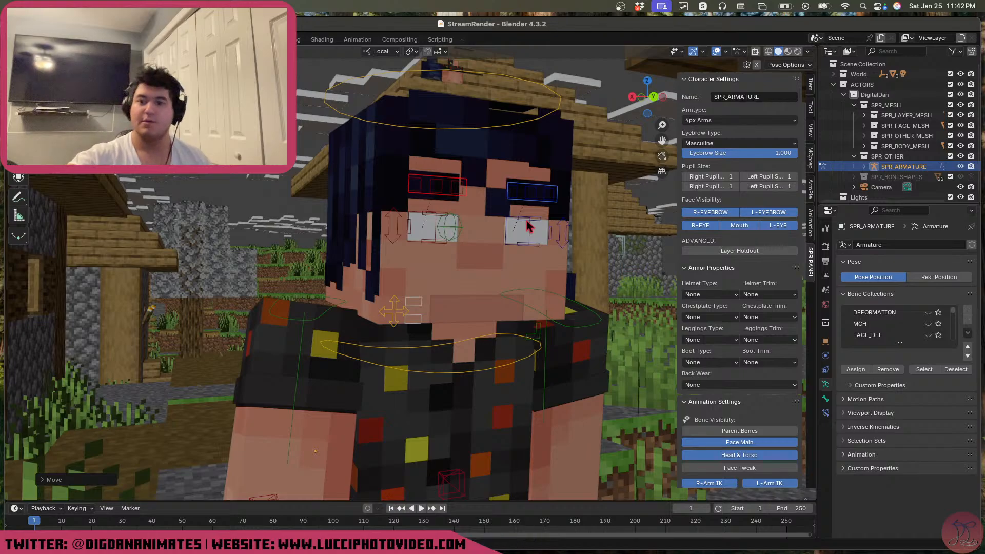
# Clear the eyebrow selection, save the file, and show the whole scene through the camera in material preview
pyautogui.click(505, 232)
pyautogui.scroll(-7, 505, 234)
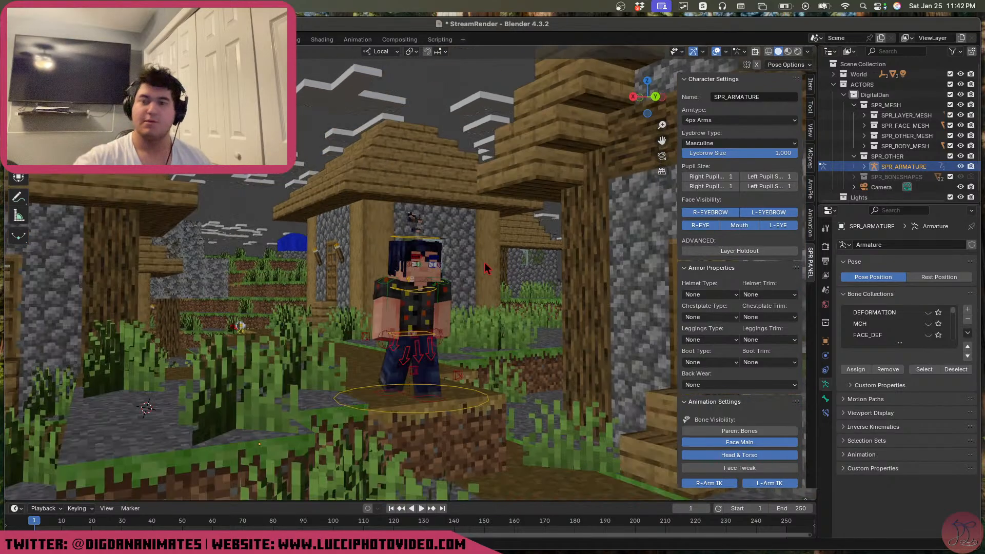
pyautogui.press('super+s')
pyautogui.moveTo(386, 345); pyautogui.dragTo(602, 140, button='middle')
pyautogui.press('KP_0')
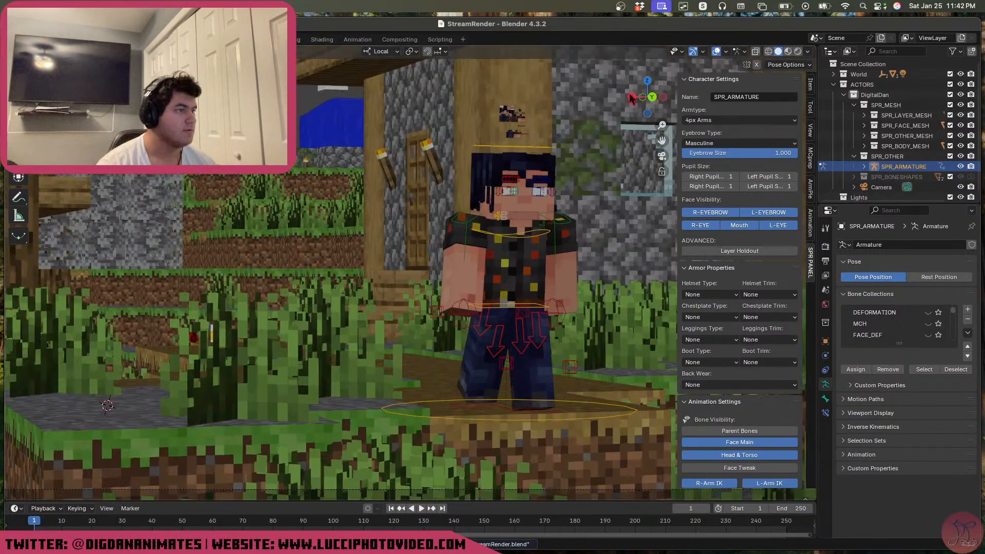
pyautogui.click(788, 52)
pyautogui.scroll(-3, 512, 235)
pyautogui.scroll(1, 513, 235)
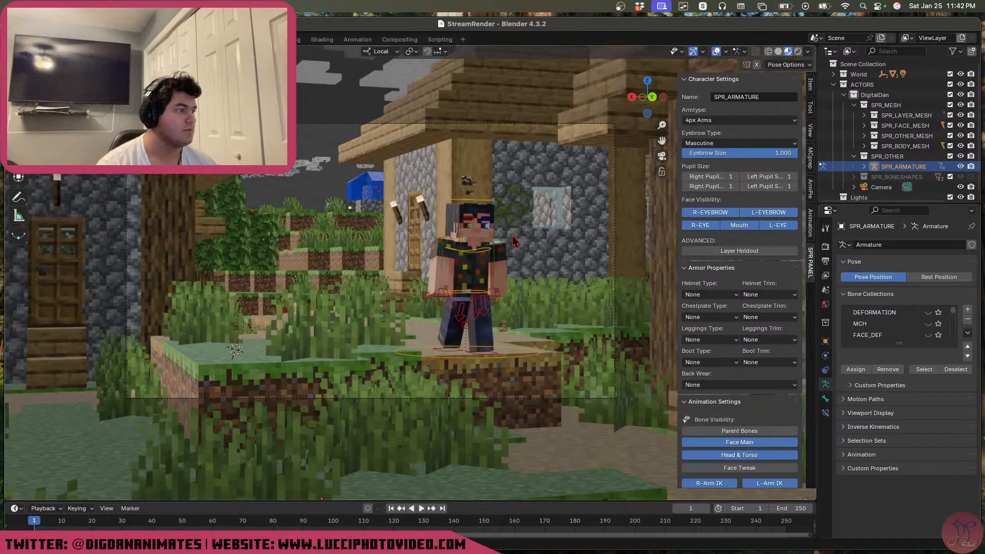
pyautogui.scroll(-1, 512, 238)
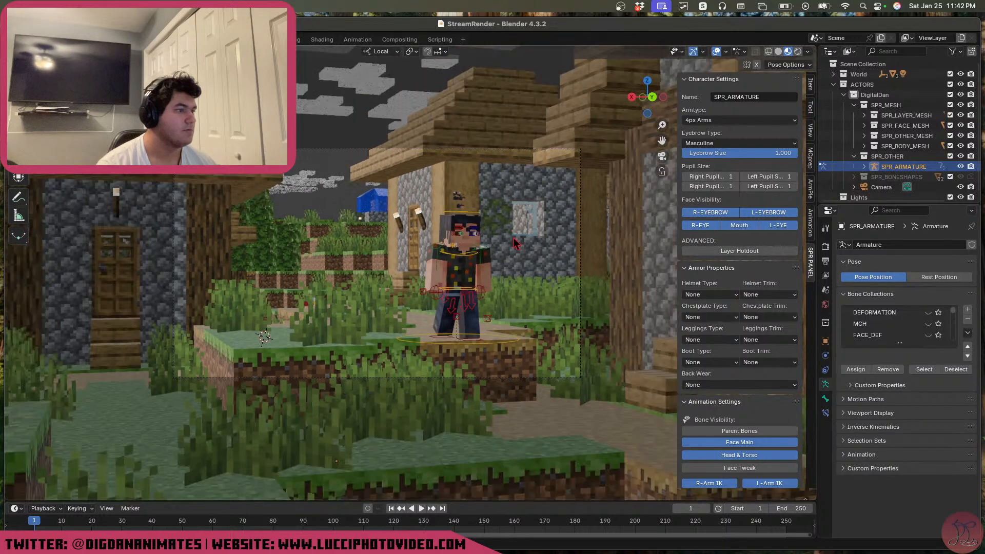
# Enable the render region in the output format settings and preview the camera view with rendered shading
pyautogui.click(811, 107)
pyautogui.click(811, 134)
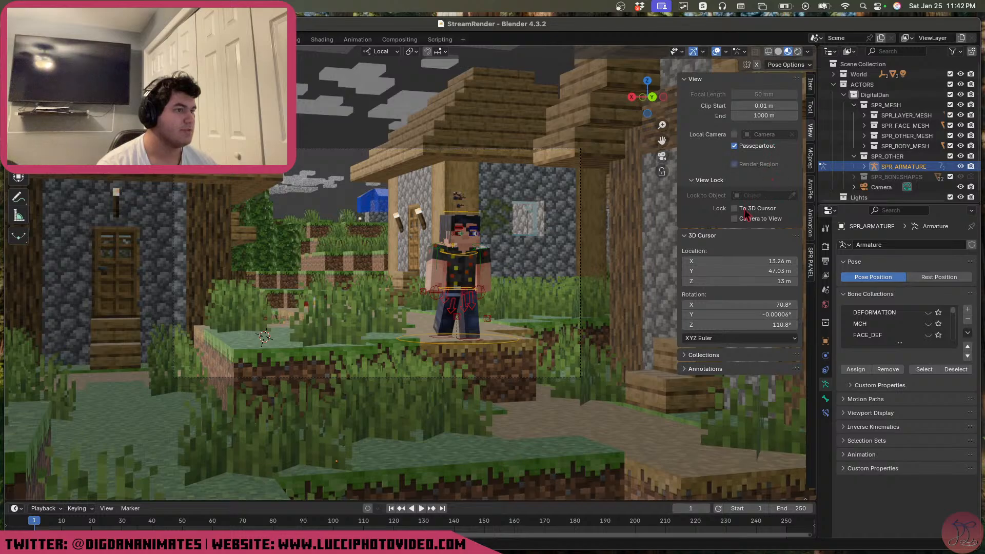
pyautogui.click(826, 247)
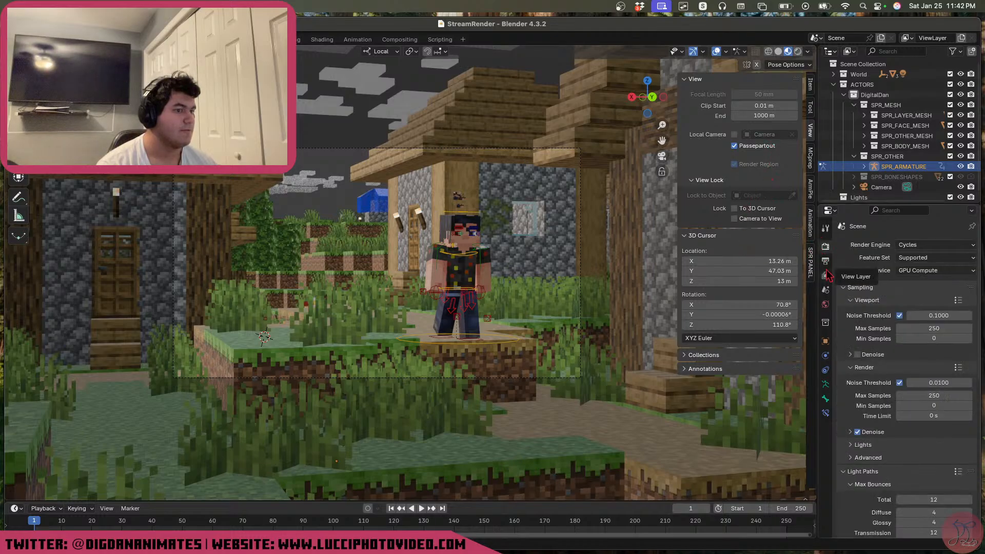
pyautogui.click(826, 263)
pyautogui.click(826, 276)
pyautogui.click(826, 261)
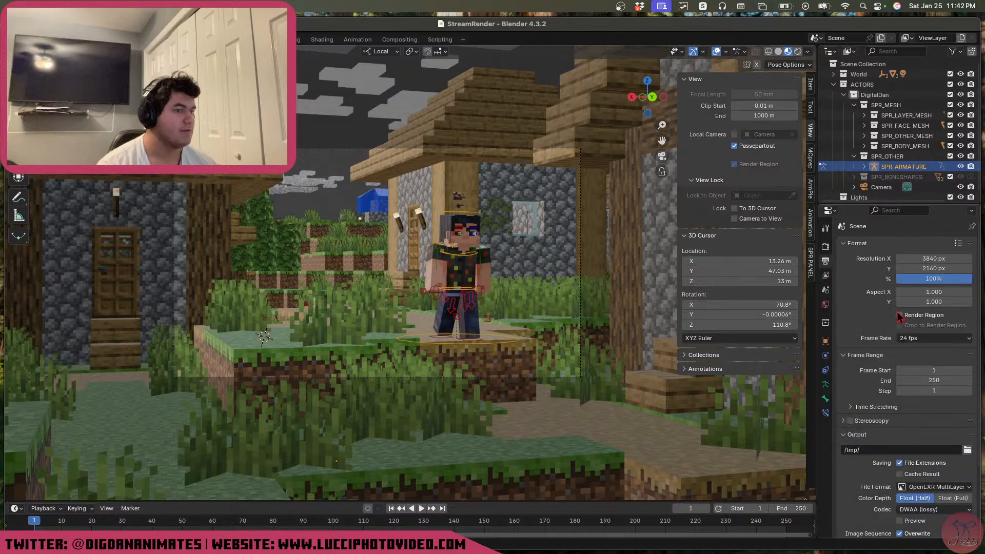
pyautogui.click(899, 316)
pyautogui.click(826, 247)
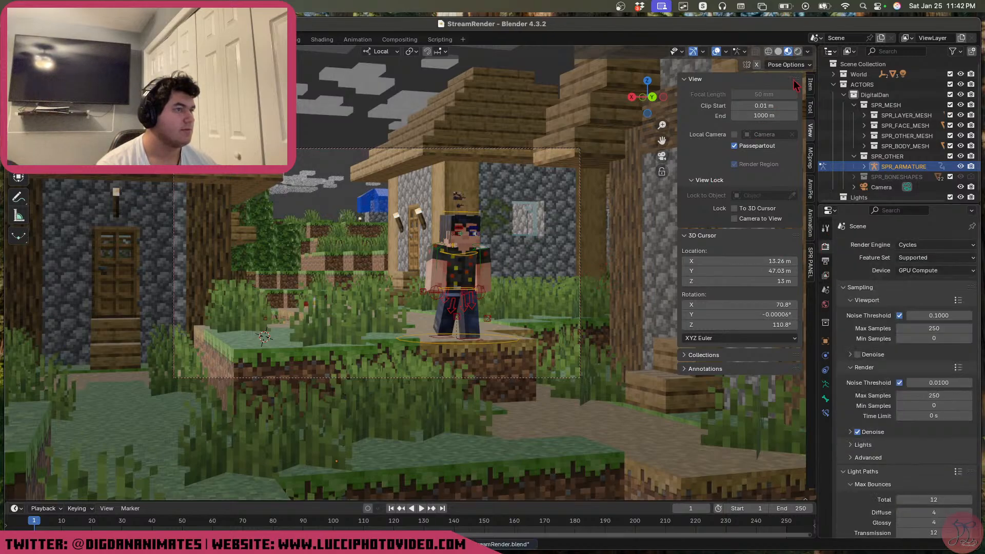
pyautogui.click(798, 51)
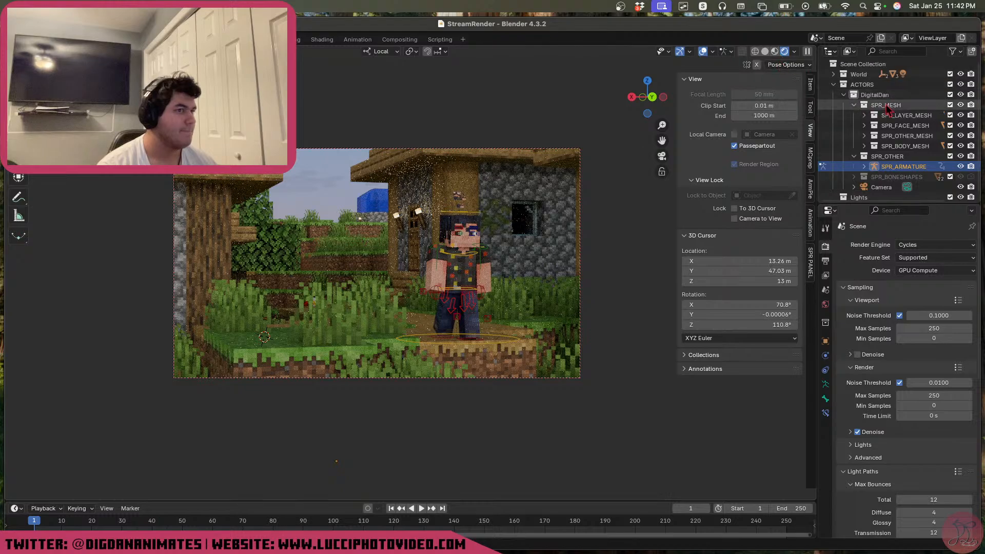
# Expand the World collection in the outliner and add the disable-in-viewports toggles to its rows
pyautogui.scroll(3, 836, 84)
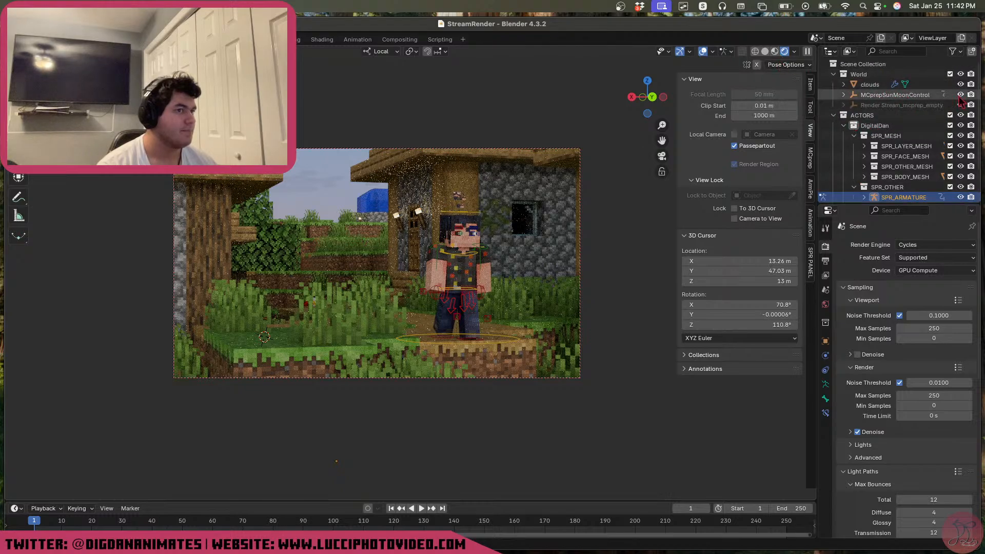
pyautogui.click(955, 52)
pyautogui.click(904, 84)
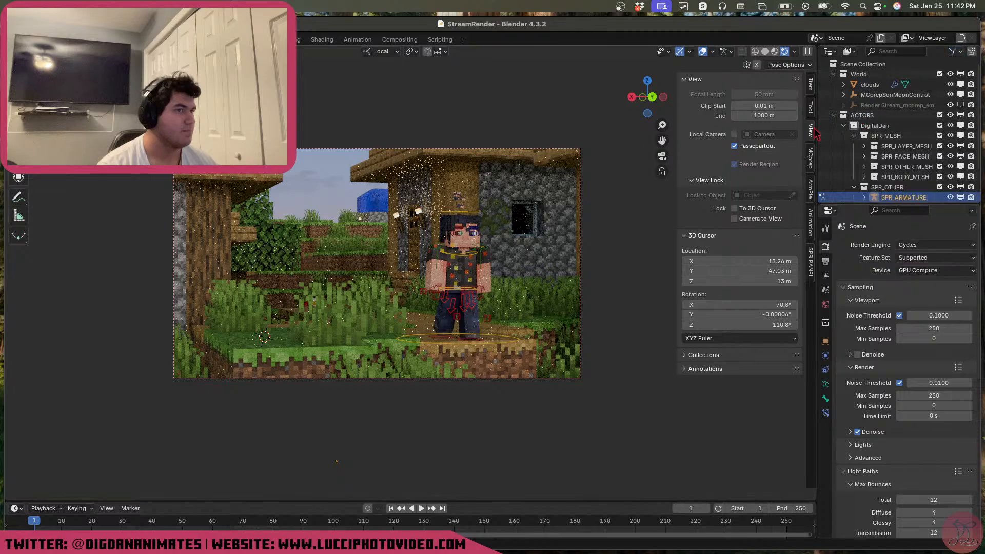
# Try showing the hidden Render Stream empty and the hidden stone.001 mesh in turn, hiding each again
pyautogui.click(961, 105)
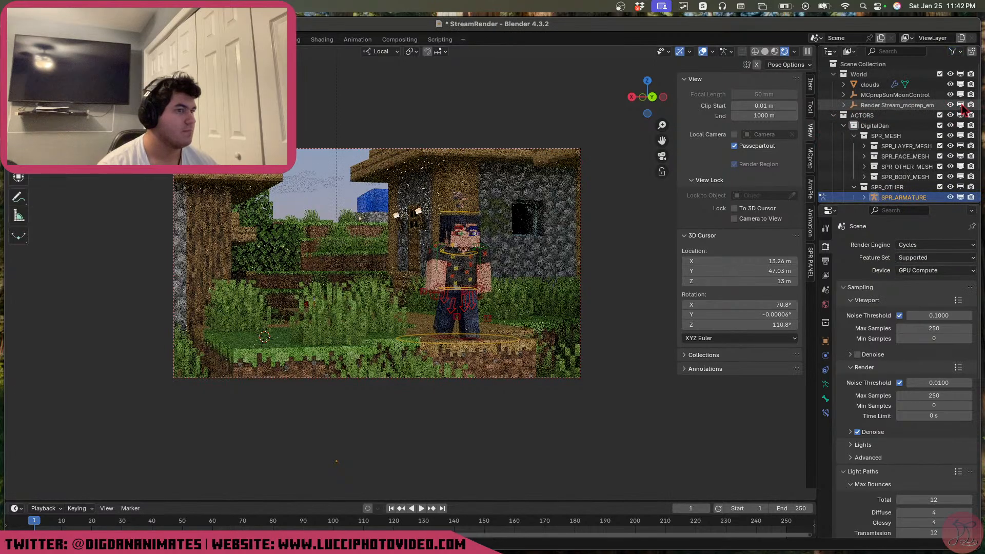
pyautogui.click(961, 105)
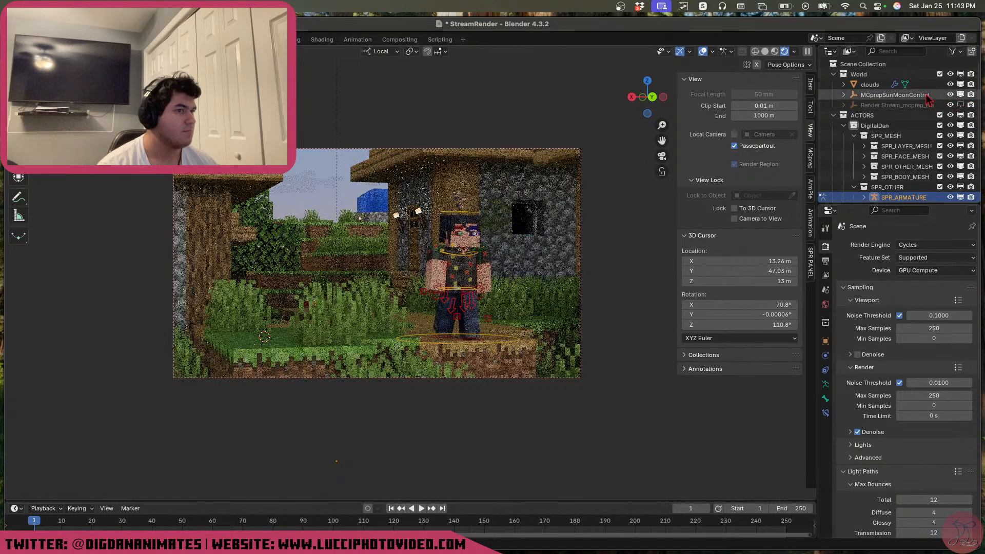
pyautogui.click(844, 106)
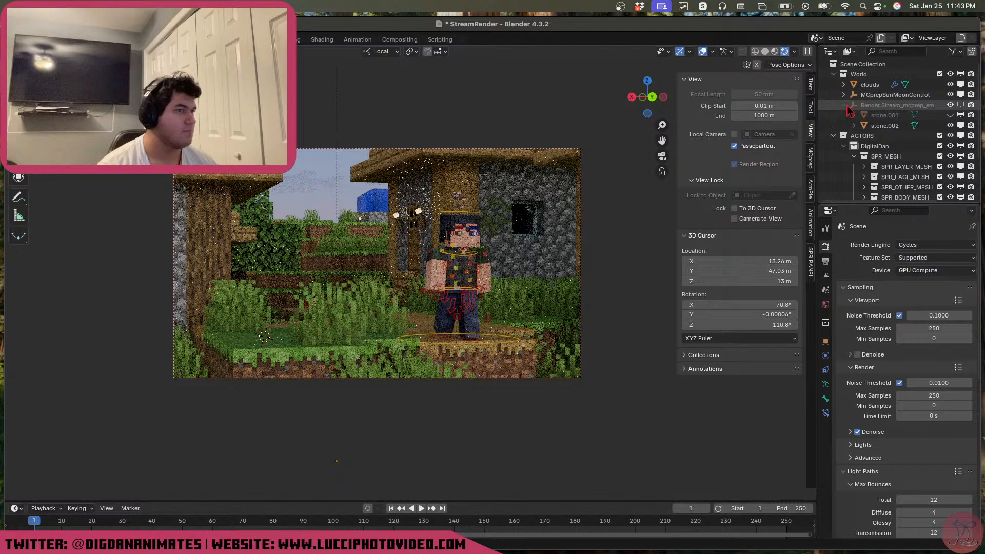
pyautogui.click(952, 115)
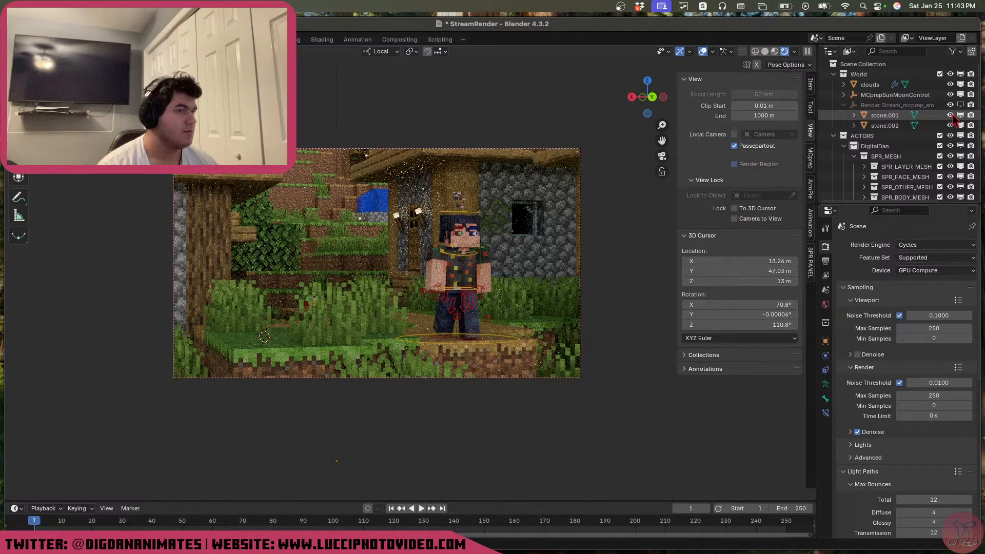
pyautogui.click(950, 115)
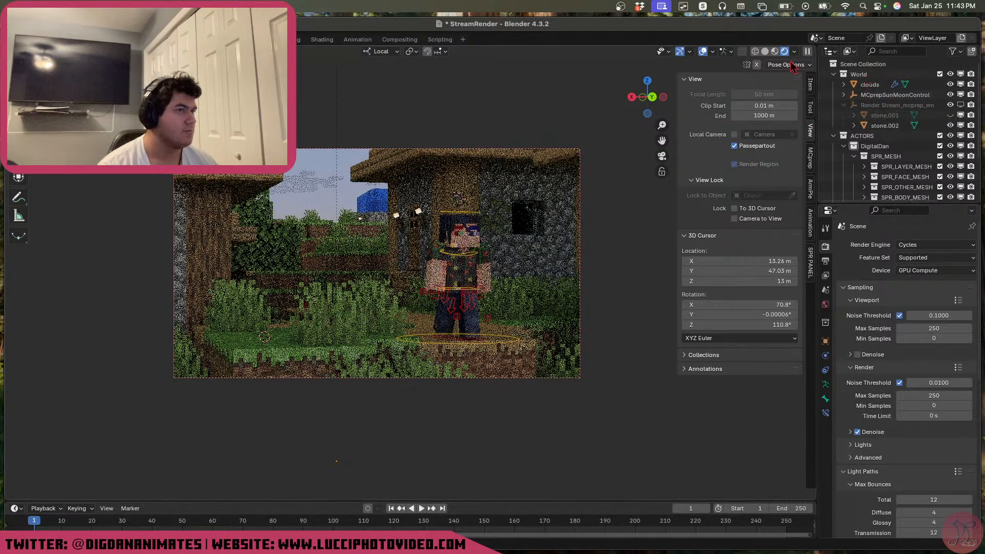
# Return the viewport to solid shading, switch the character rig to Object Mode, clear the selection and save the file
pyautogui.click(766, 52)
pyautogui.moveTo(403, 308)
pyautogui.mouseDown(button='middle')
pyautogui.moveTo(425, 310)
pyautogui.moveTo(436, 335)
pyautogui.moveTo(414, 334)
pyautogui.moveTo(533, 303)
pyautogui.moveTo(418, 330)
pyautogui.moveTo(422, 283)
pyautogui.moveTo(408, 280)
pyautogui.mouseUp(button='middle')
pyautogui.scroll(-4, 428, 317)
pyautogui.hotkey('ctrl', 'Tab')
pyautogui.scroll(4, 431, 322)
pyautogui.hotkey('alt', 'a')
pyautogui.hotkey('ctrl', 's')
pyautogui.hotkey('shift', 's')
pyautogui.click(410, 361)
pyautogui.press('super+s')
pyautogui.scroll(3, 398, 329)
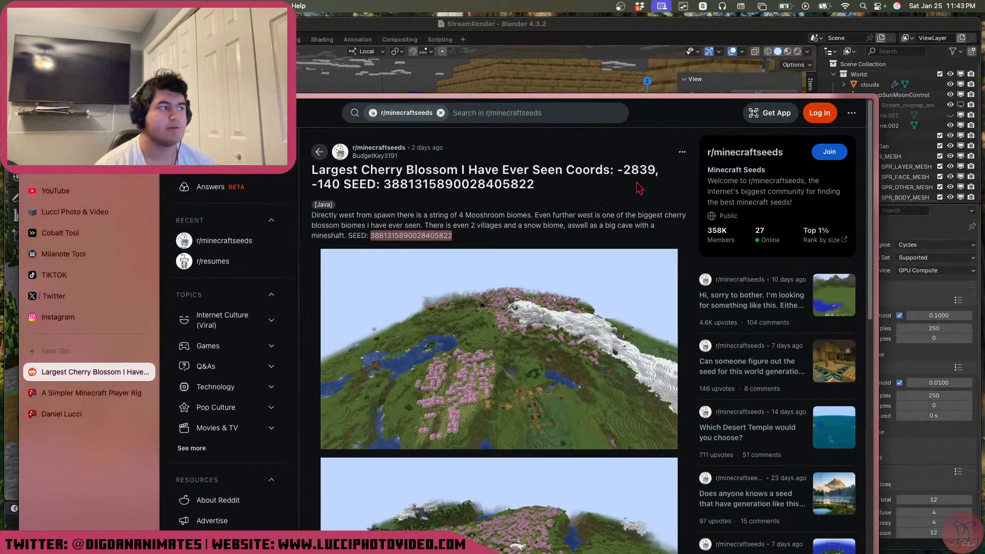
# Switch to the browser and open the NameMC website
pyautogui.moveTo(637, 101); pyautogui.dragTo(984, 107)
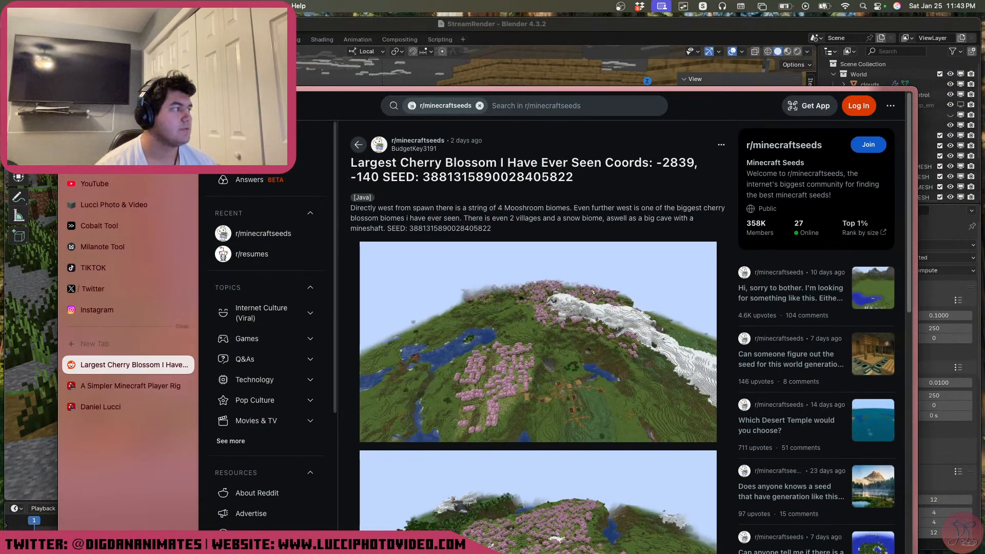
pyautogui.click(128, 119)
pyautogui.write('namem')
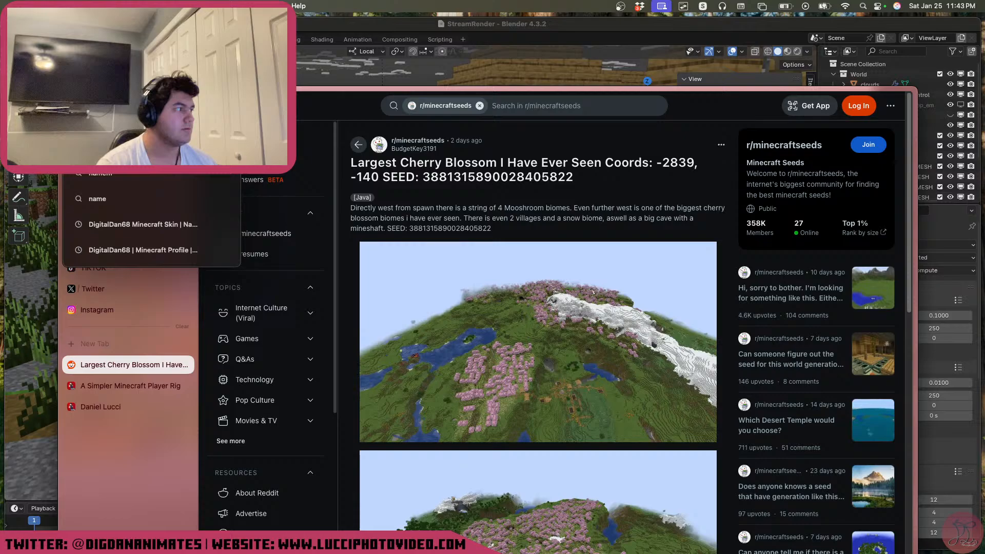
pyautogui.press('Return')
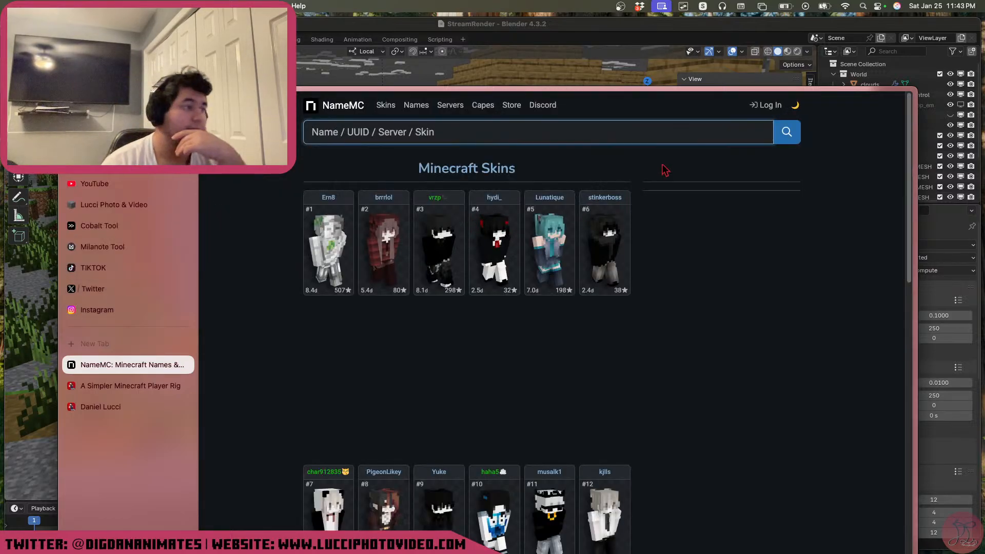
# Look over the NameMC front page and open its full Minecraft Skins listing
pyautogui.scroll(-5, 652, 256)
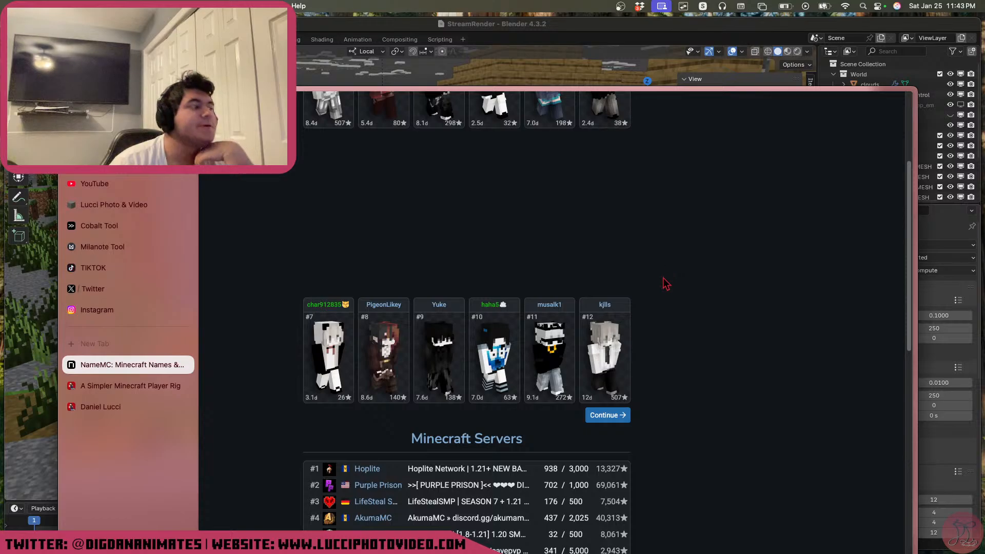
pyautogui.scroll(-2, 672, 251)
pyautogui.scroll(-5, 672, 251)
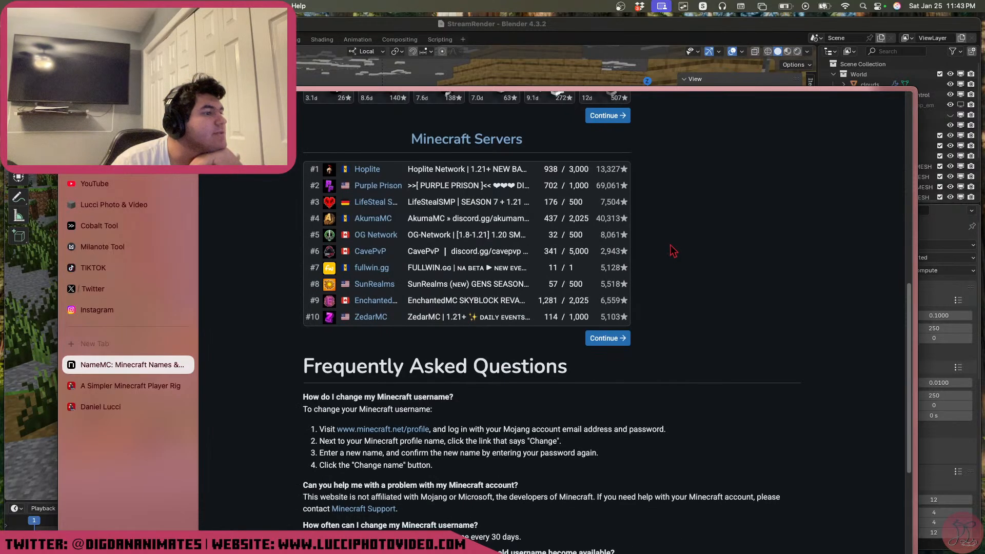
pyautogui.scroll(5, 671, 249)
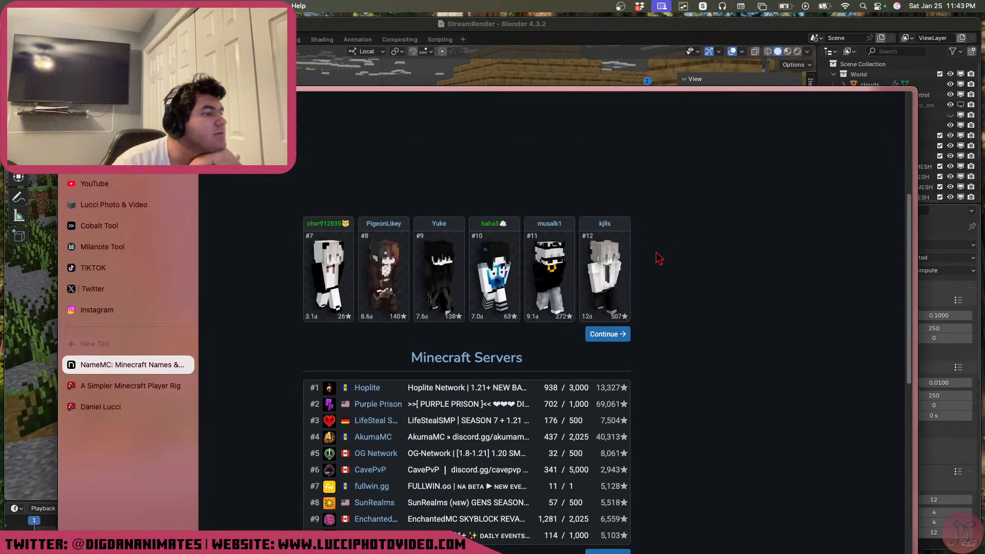
pyautogui.scroll(5, 659, 259)
pyautogui.scroll(1, 660, 260)
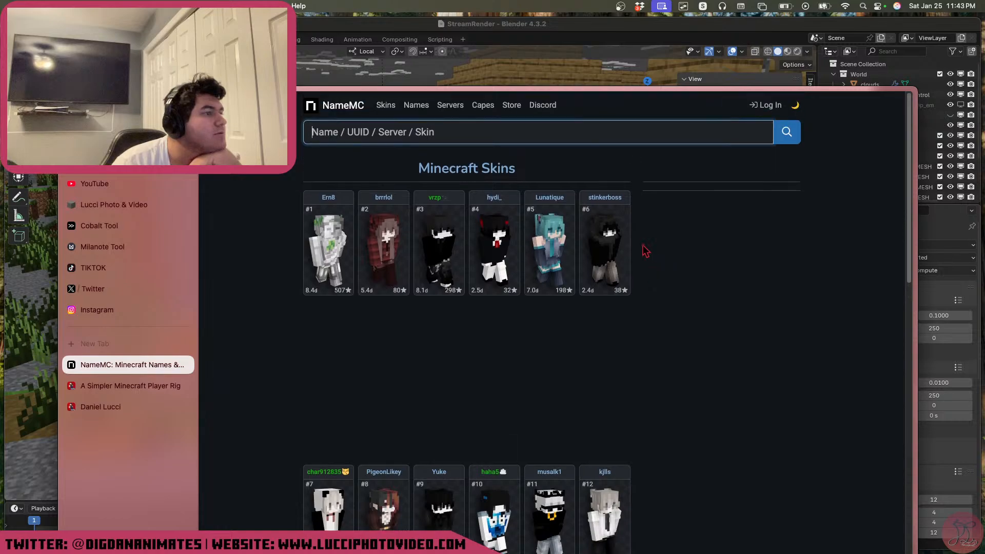
pyautogui.click(466, 168)
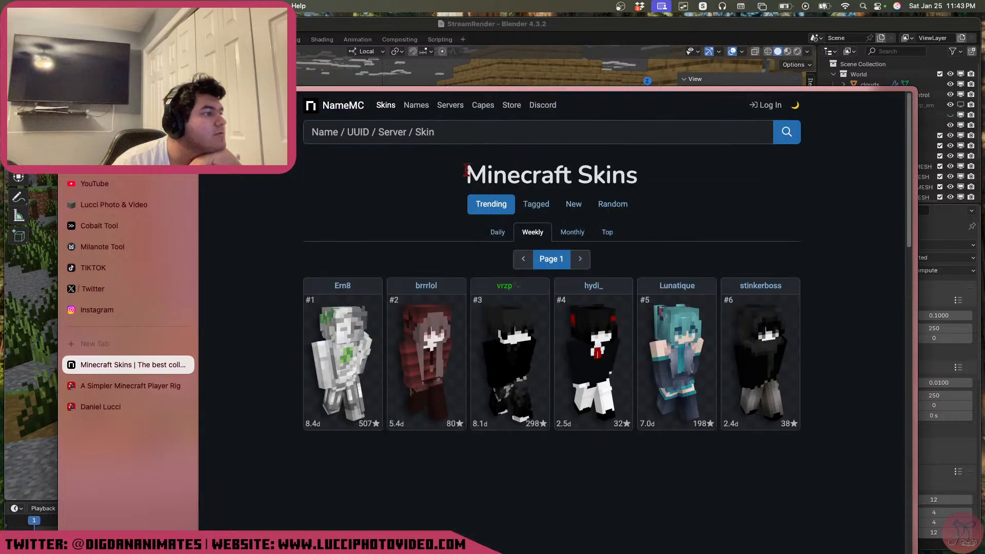
# Page through the weekly trending Minecraft skins up to page 18, looking for a suitable character skin
pyautogui.click(589, 261)
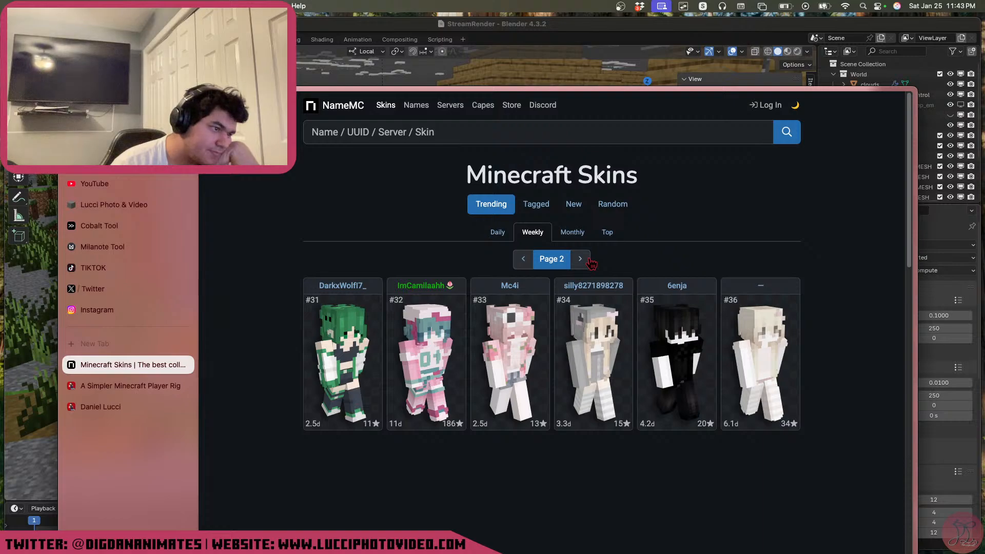
pyautogui.click(591, 260)
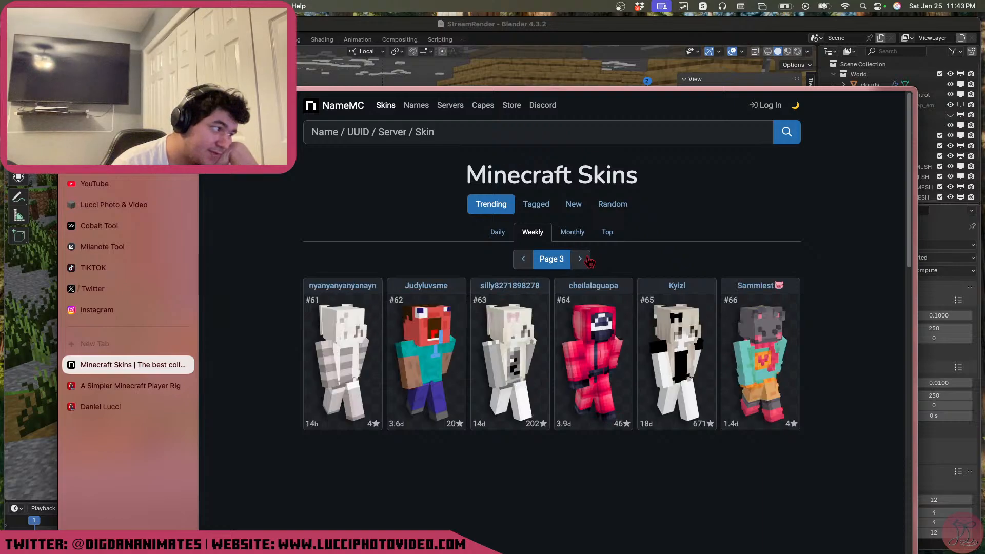
pyautogui.click(591, 261)
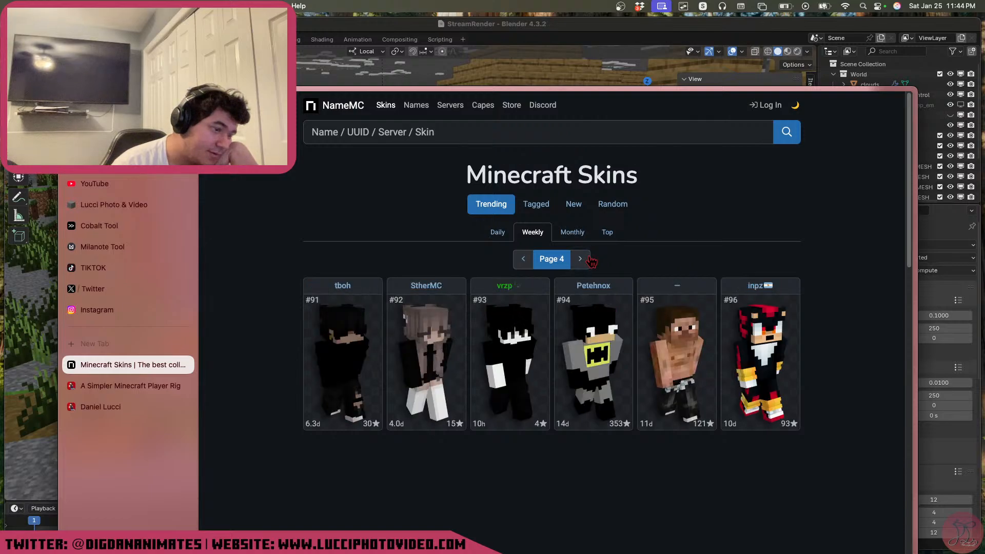
pyautogui.click(590, 260)
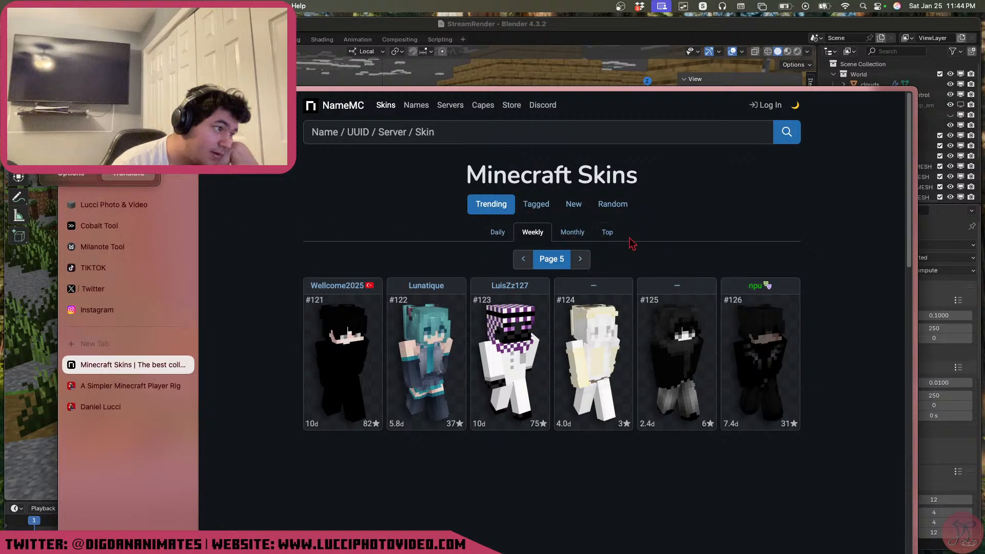
pyautogui.click(580, 262)
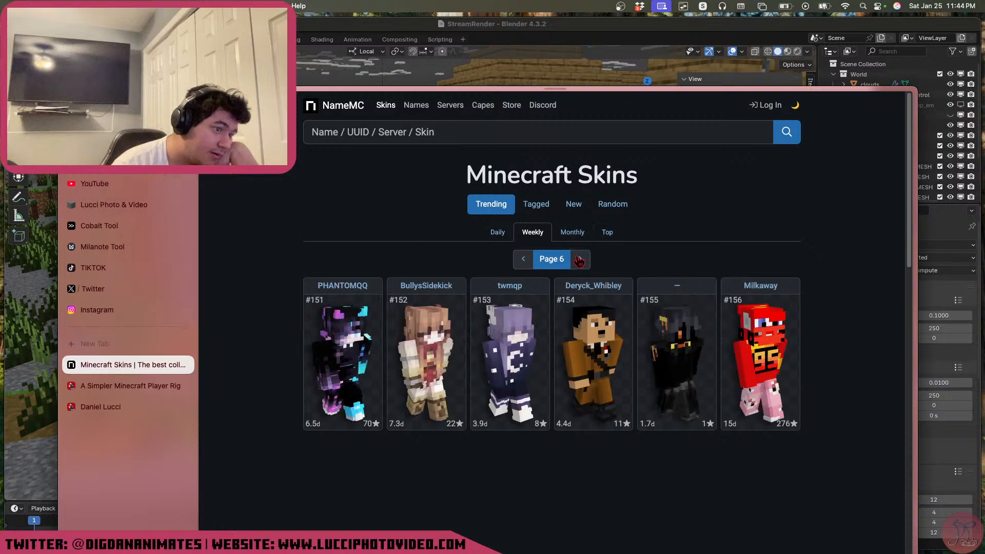
pyautogui.click(580, 260)
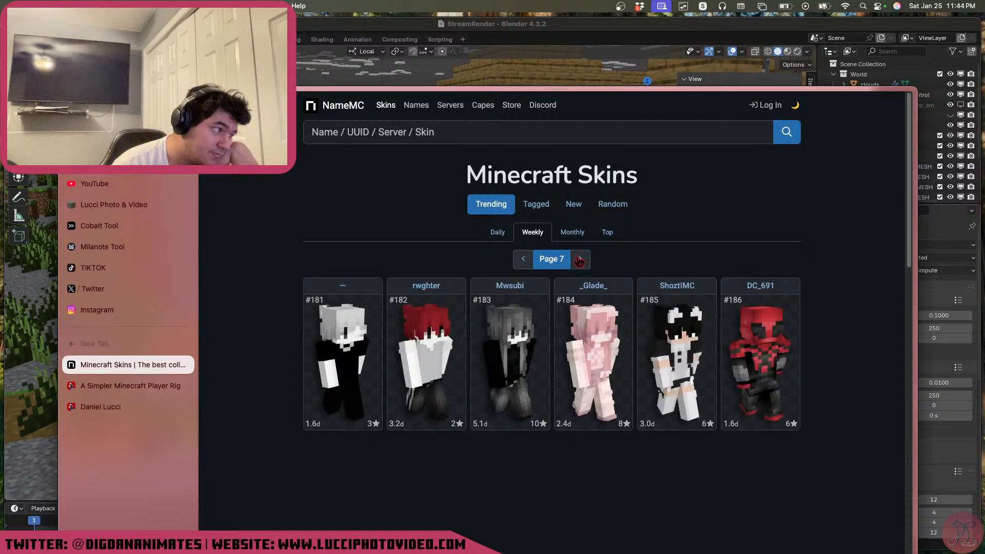
pyautogui.click(580, 261)
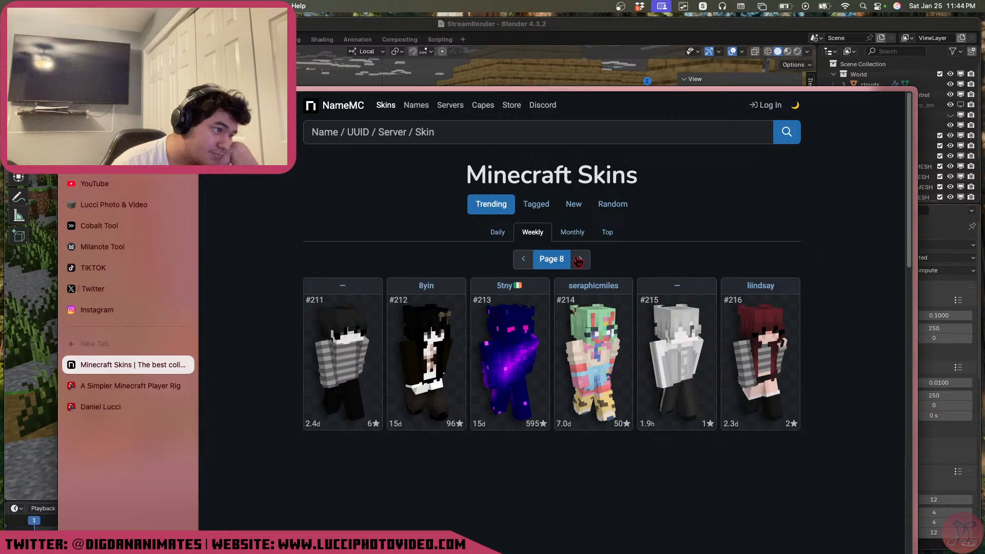
pyautogui.click(579, 261)
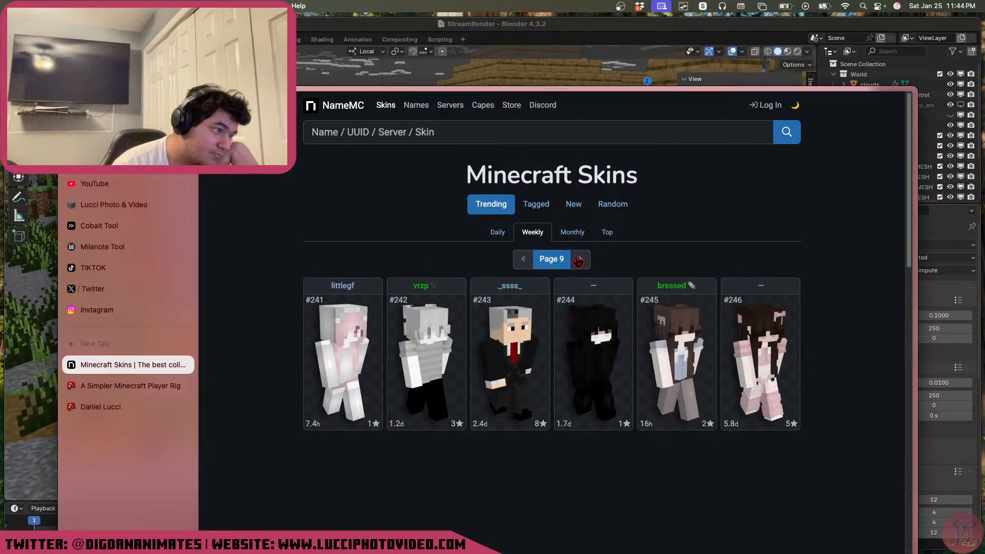
pyautogui.click(579, 261)
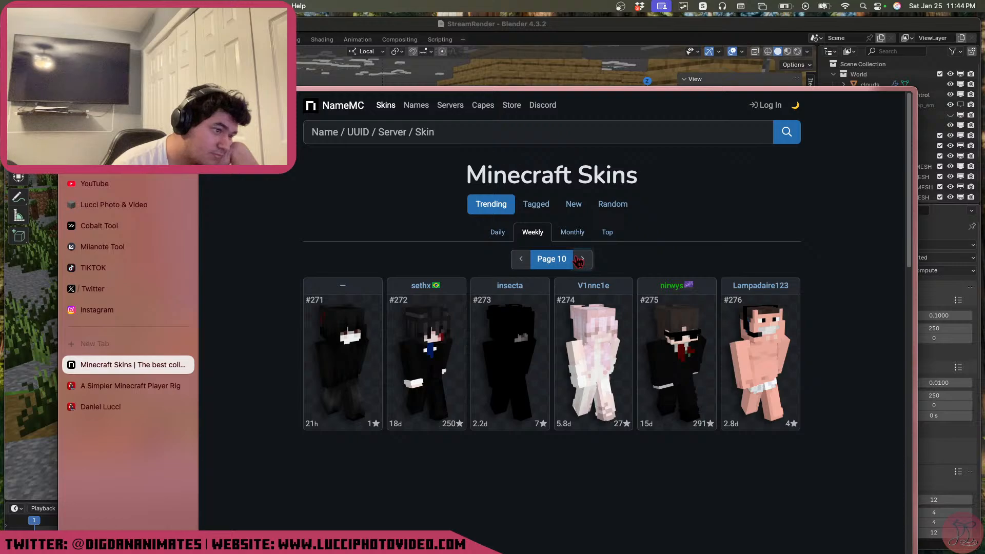
pyautogui.click(579, 260)
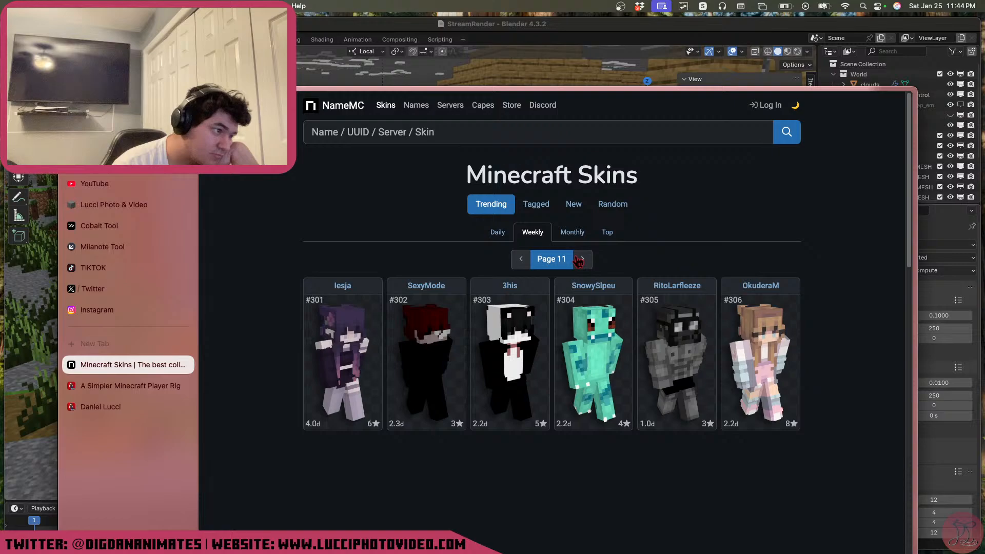
pyautogui.click(579, 260)
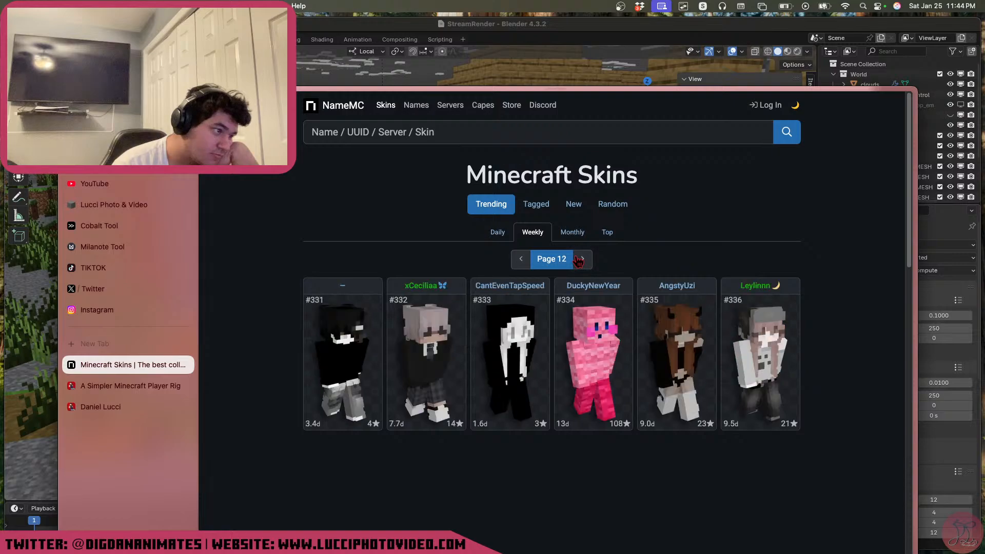
pyautogui.click(523, 260)
pyautogui.click(585, 260)
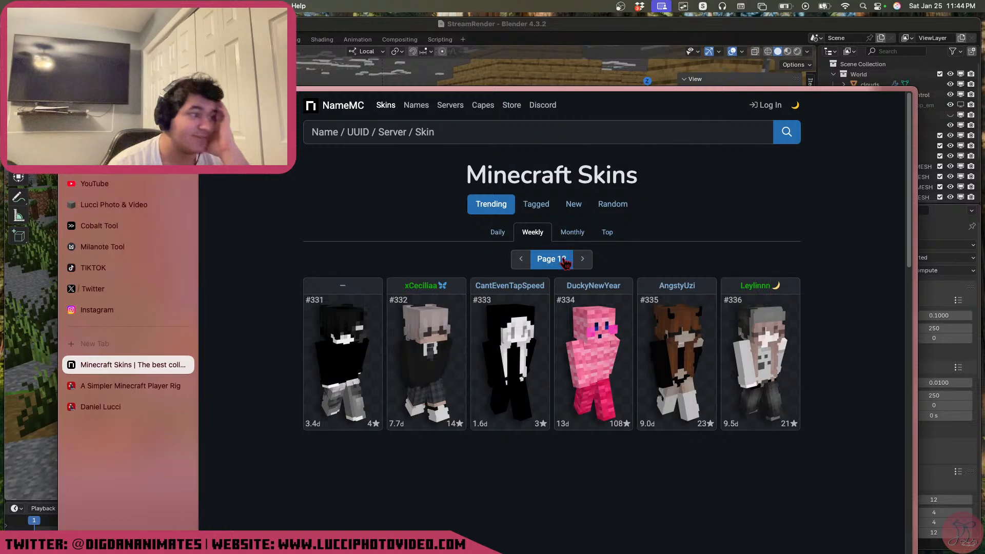
pyautogui.click(583, 260)
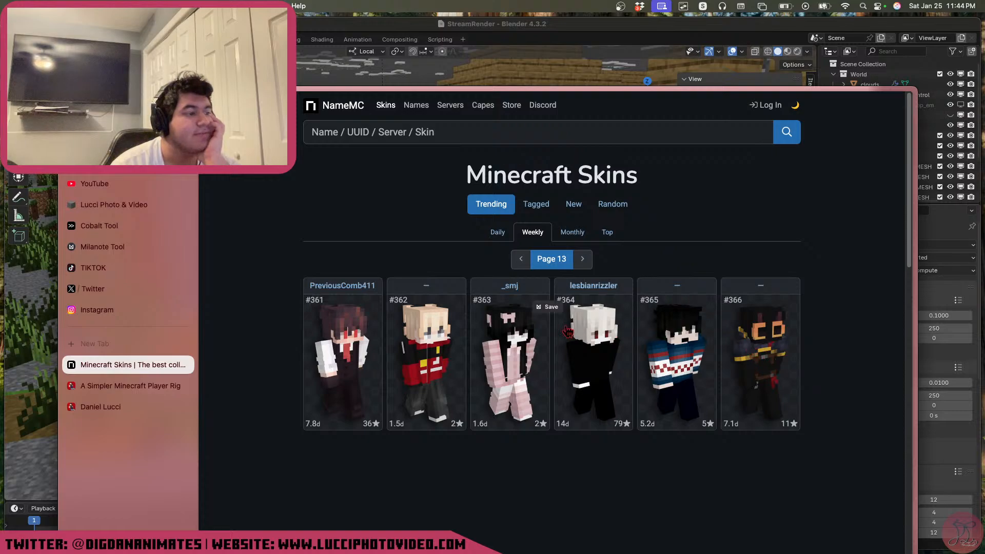
pyautogui.click(584, 261)
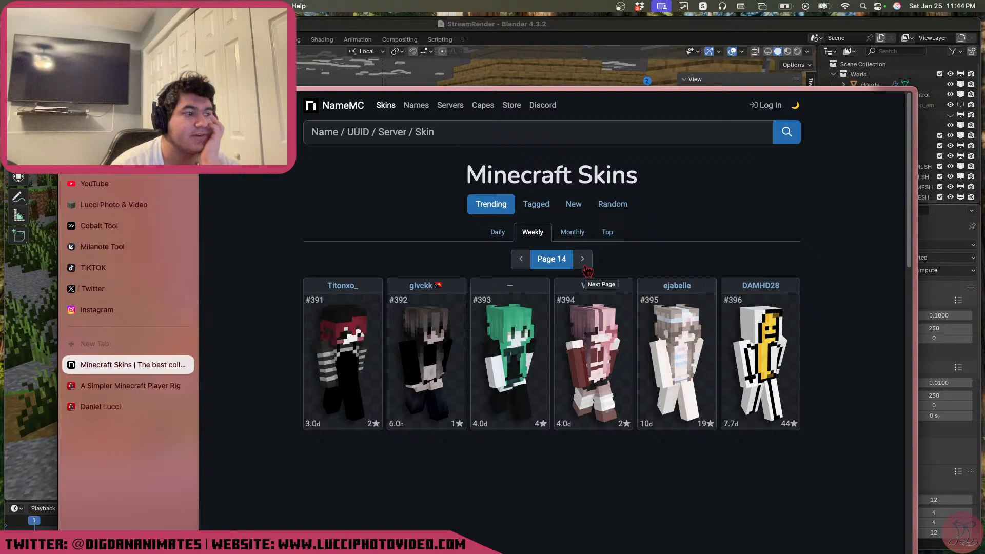
pyautogui.click(585, 266)
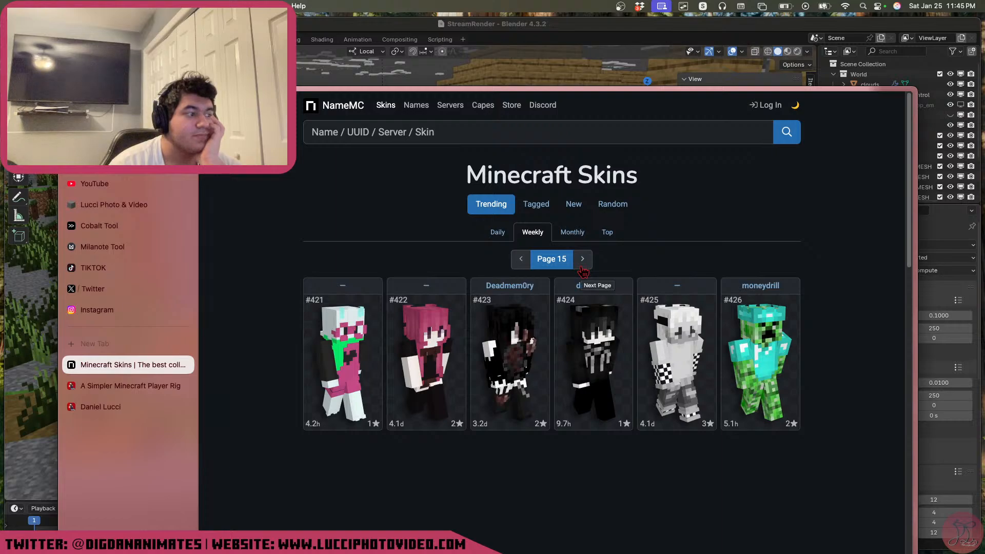
pyautogui.click(583, 267)
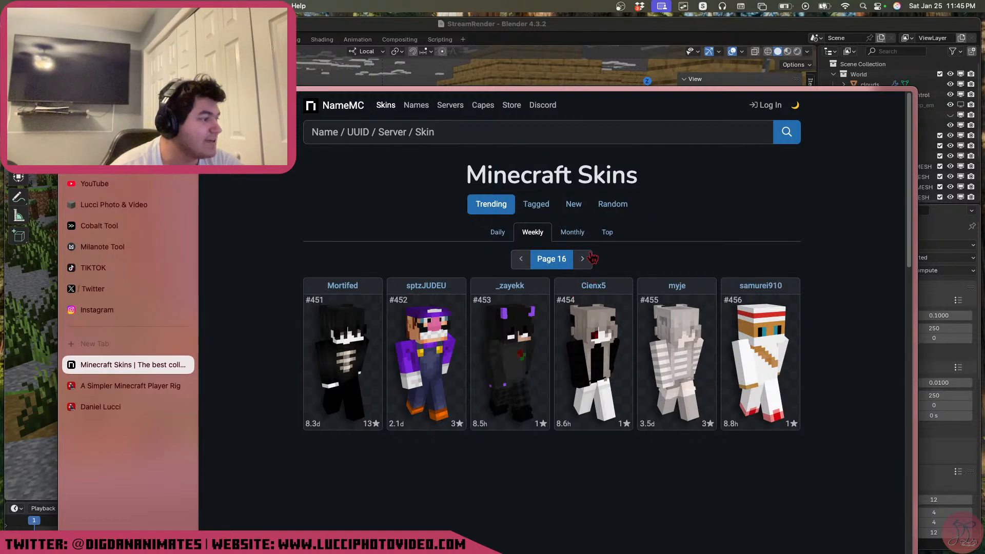
pyautogui.click(585, 264)
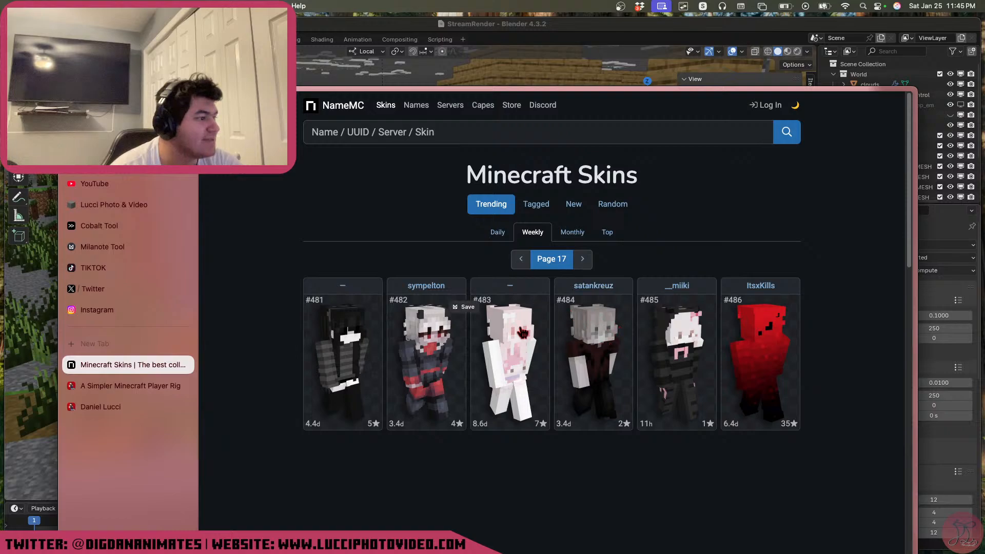
pyautogui.click(584, 265)
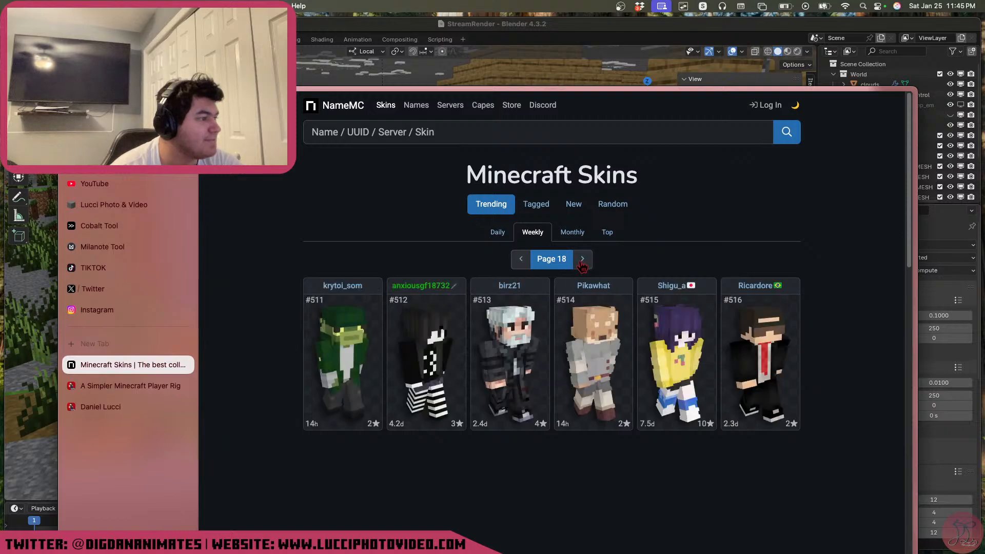
# Open the white-bearded skin ranked #513, turn its 3D preview to inspect it, and download the skin file
pyautogui.click(513, 292)
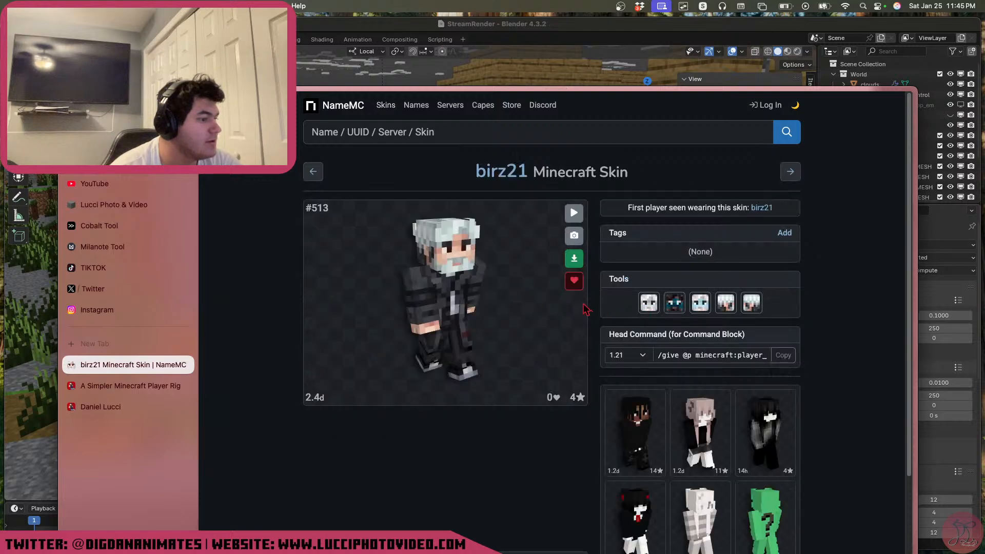
pyautogui.moveTo(465, 317); pyautogui.dragTo(425, 299)
pyautogui.click(574, 258)
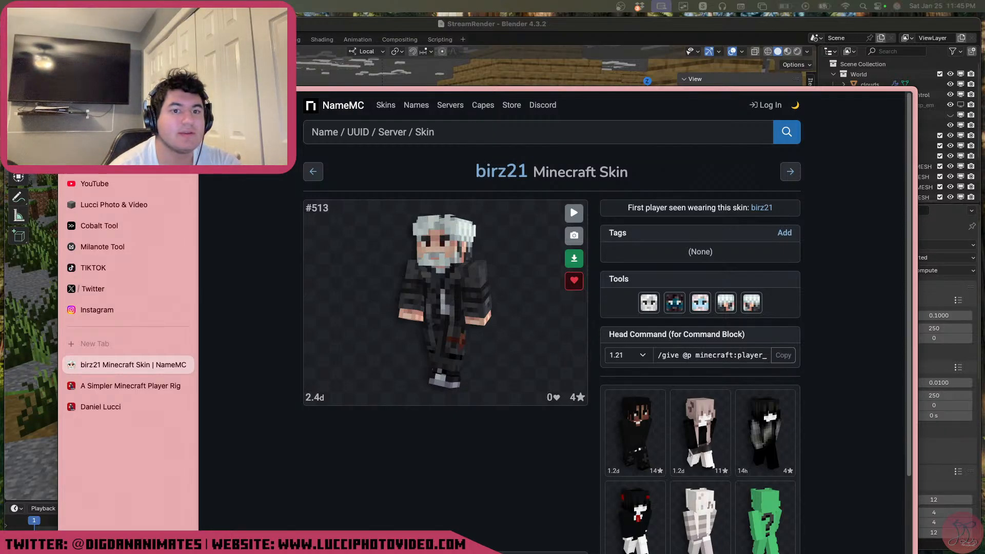
# Switch to Aseprite, open the recent file Dan-shaded-noeyes.png and examine the head area of its texture
pyautogui.moveTo(984, 190); pyautogui.dragTo(415, 62)
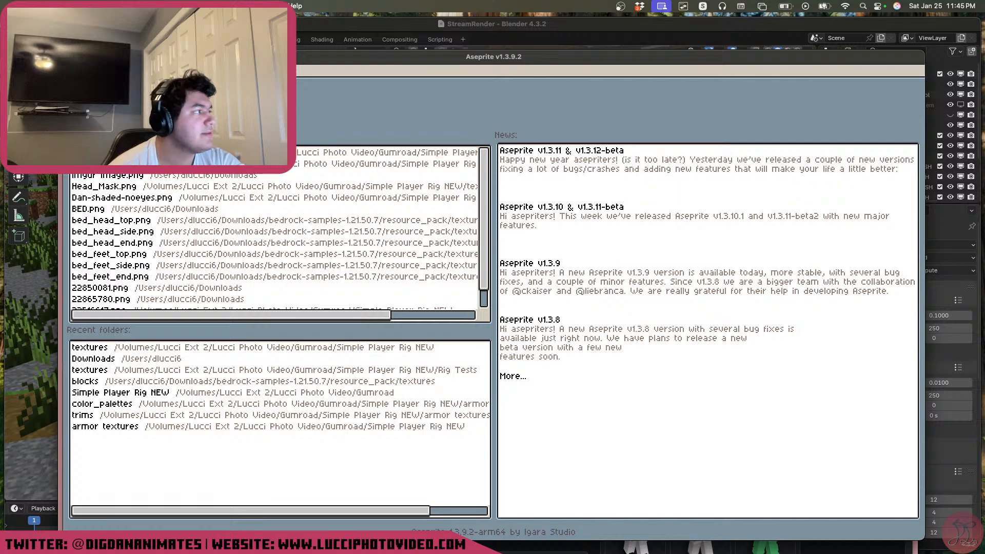
pyautogui.click(186, 169)
pyautogui.scroll(6, 673, 188)
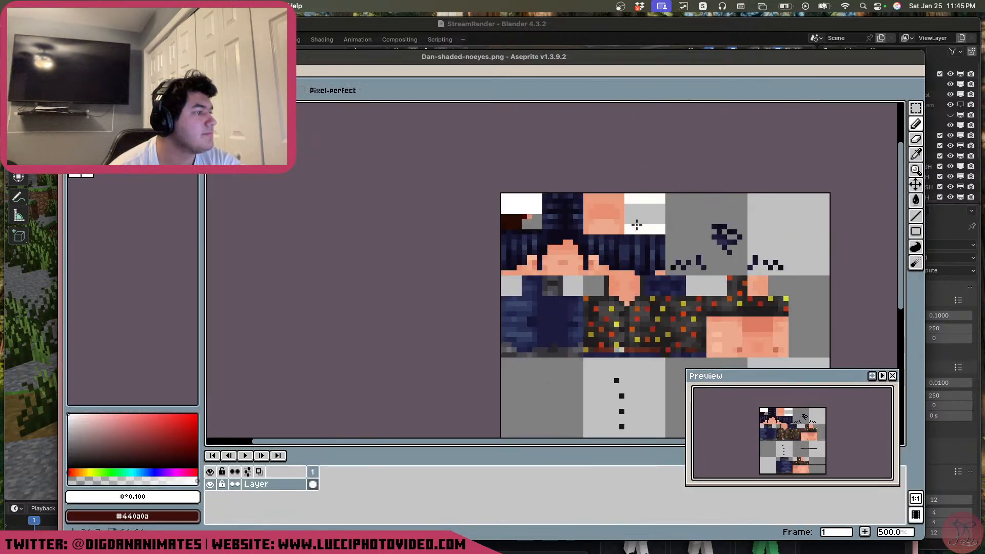
pyautogui.moveTo(643, 261); pyautogui.dragTo(644, 276)
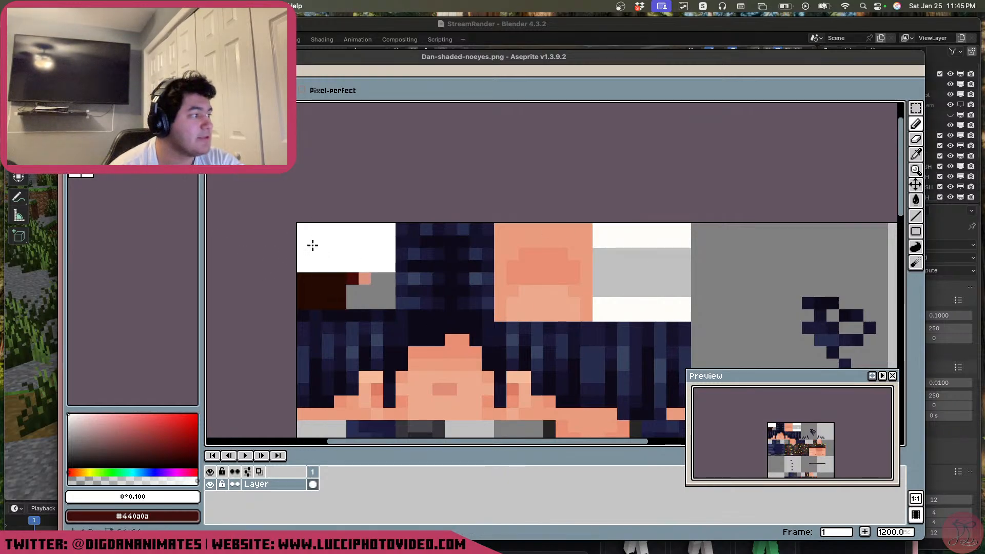
pyautogui.moveTo(288, 57); pyautogui.dragTo(252, 60)
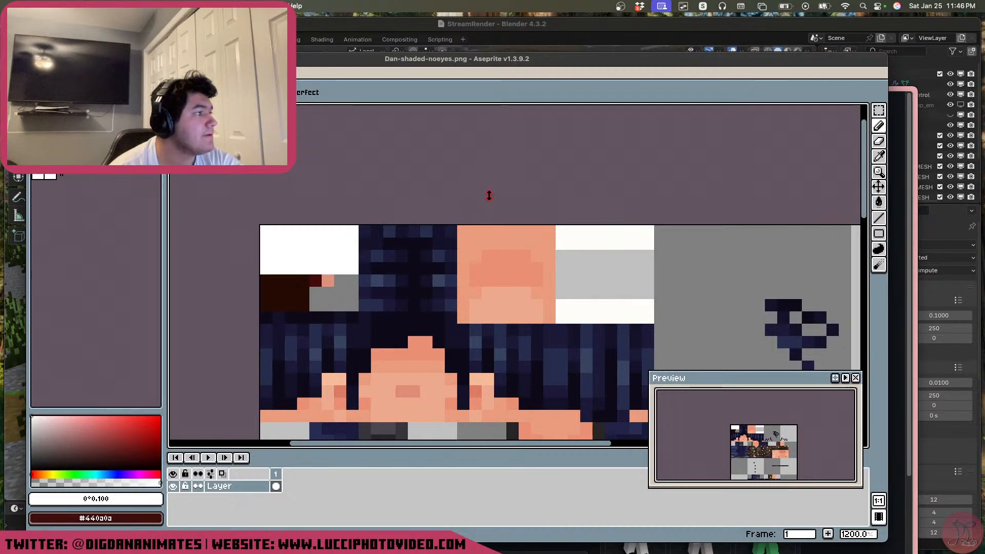
# Open Birz21 Minecraft Skin.png from the Downloads folder and undo the stray dark stroke on the torso
pyautogui.press('super+o')
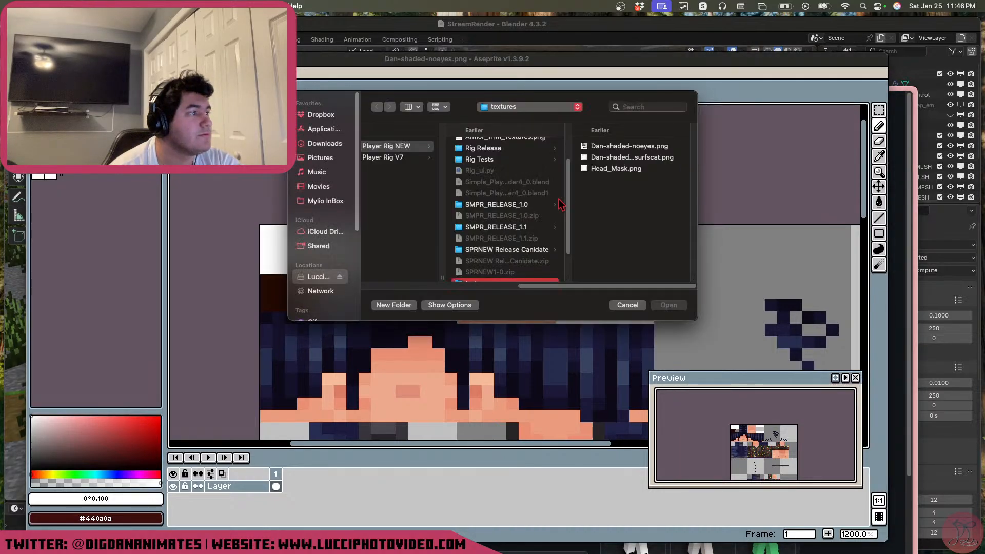
pyautogui.click(329, 144)
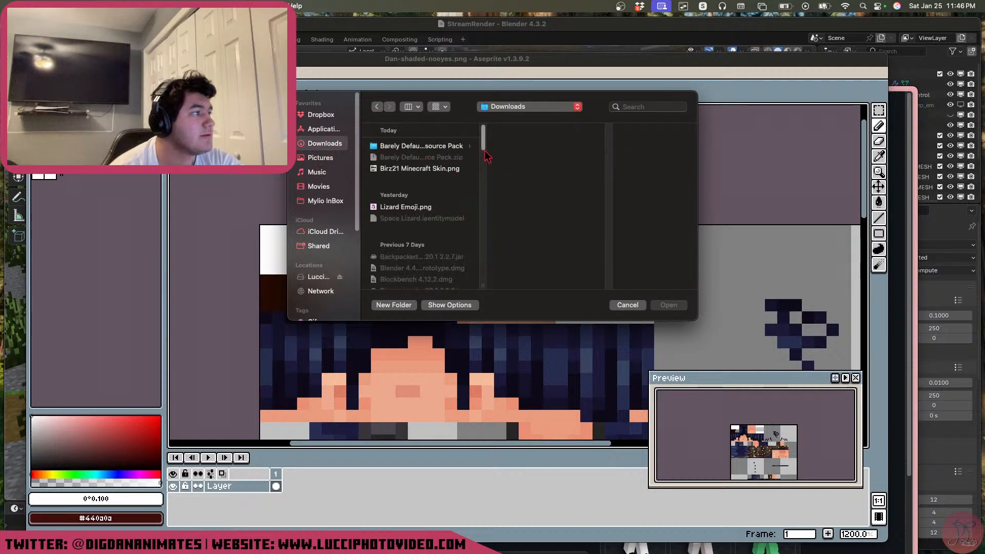
pyautogui.moveTo(484, 153)
pyautogui.mouseDown()
pyautogui.moveTo(478, 232)
pyautogui.moveTo(491, 140)
pyautogui.mouseUp()
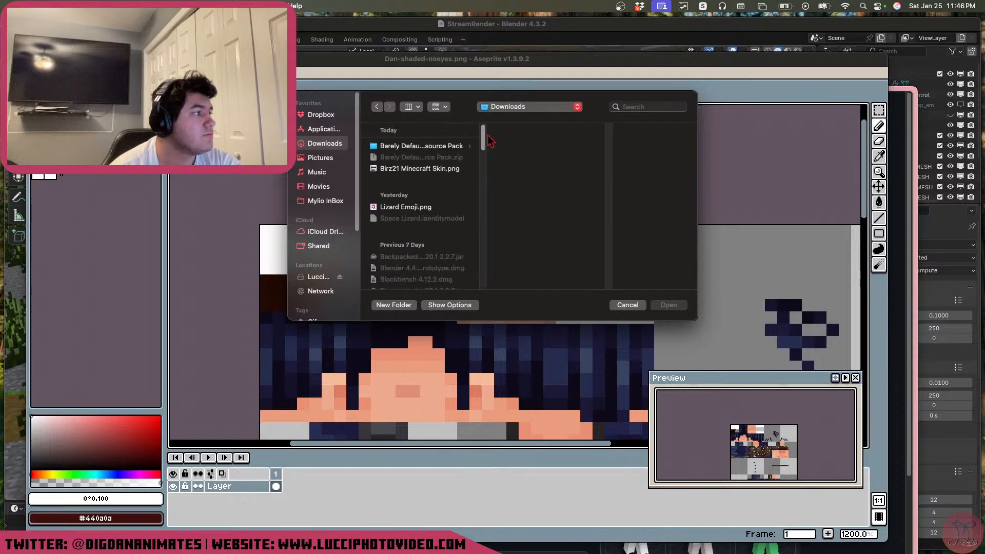
pyautogui.click(455, 169)
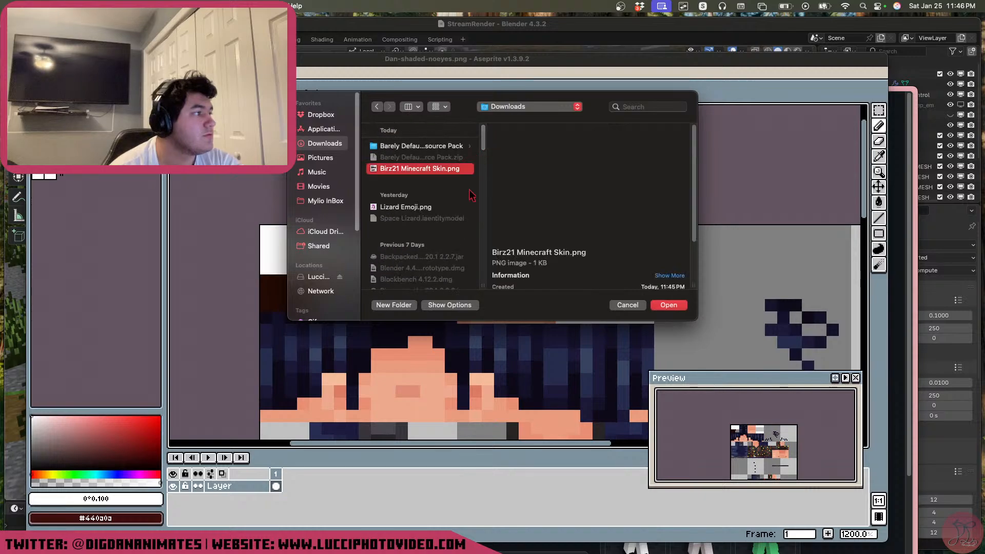
pyautogui.click(668, 305)
pyautogui.scroll(3, 533, 266)
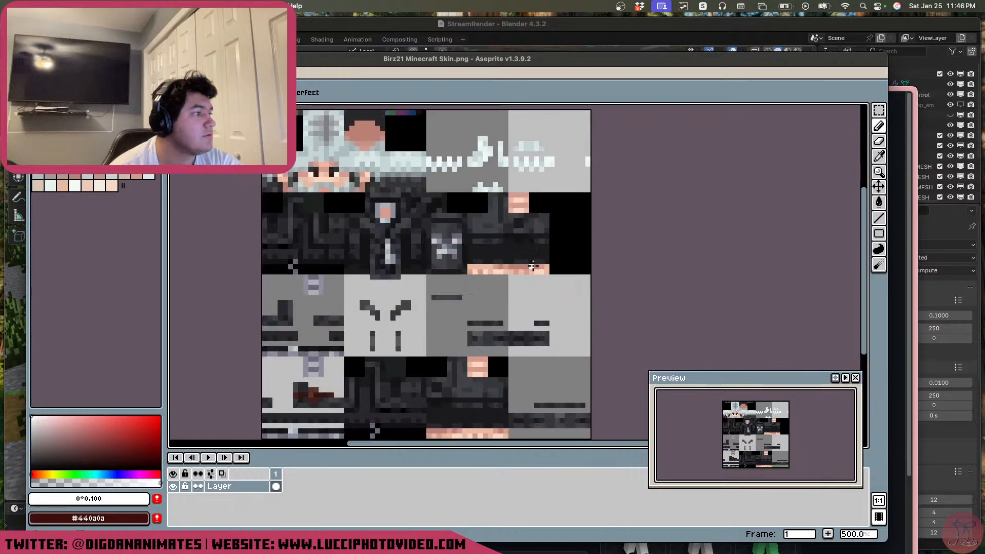
pyautogui.moveTo(438, 218); pyautogui.dragTo(472, 254, button='right')
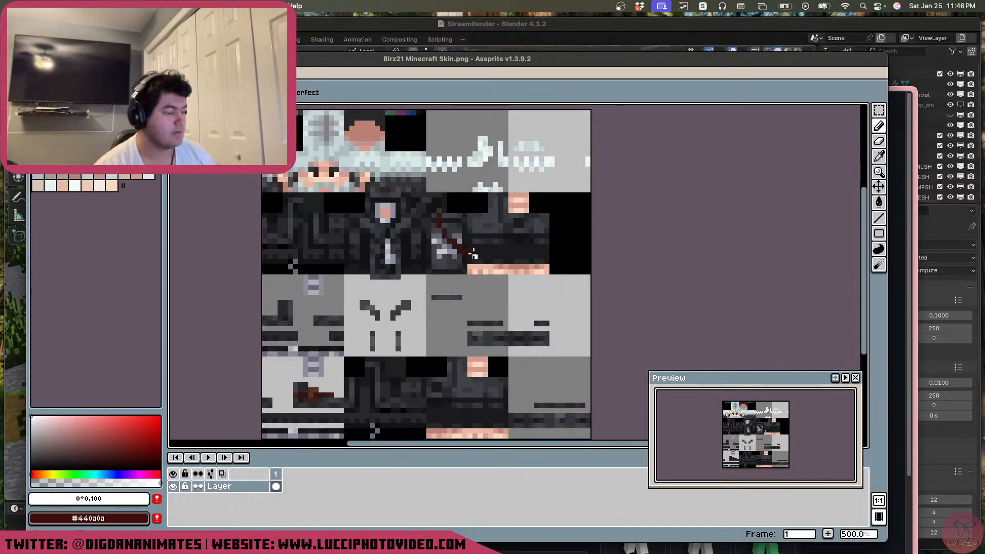
pyautogui.press('super+z')
# Select and delete the two black blocks with coloured pixels on either side of the head's top and underside textures
pyautogui.scroll(4, 482, 293)
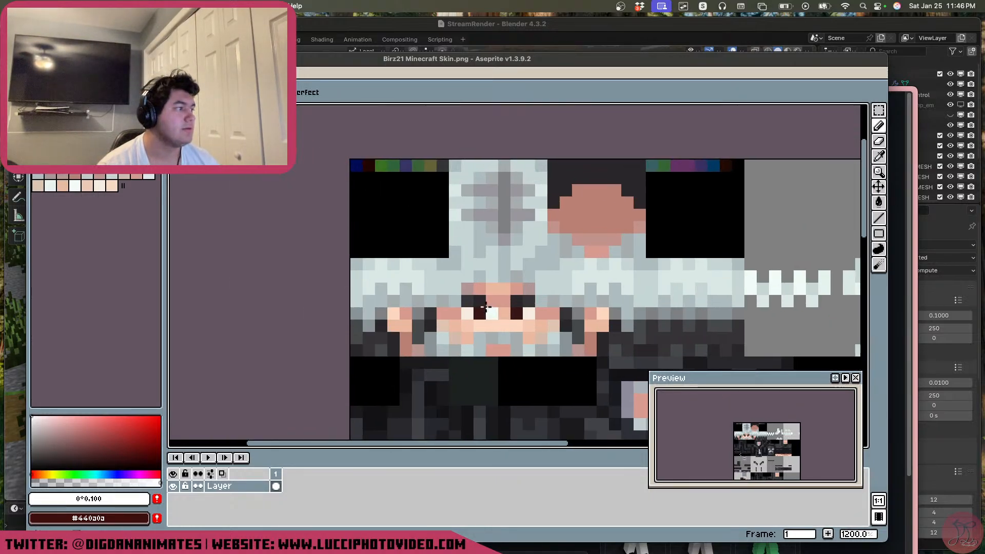
pyautogui.click(880, 110)
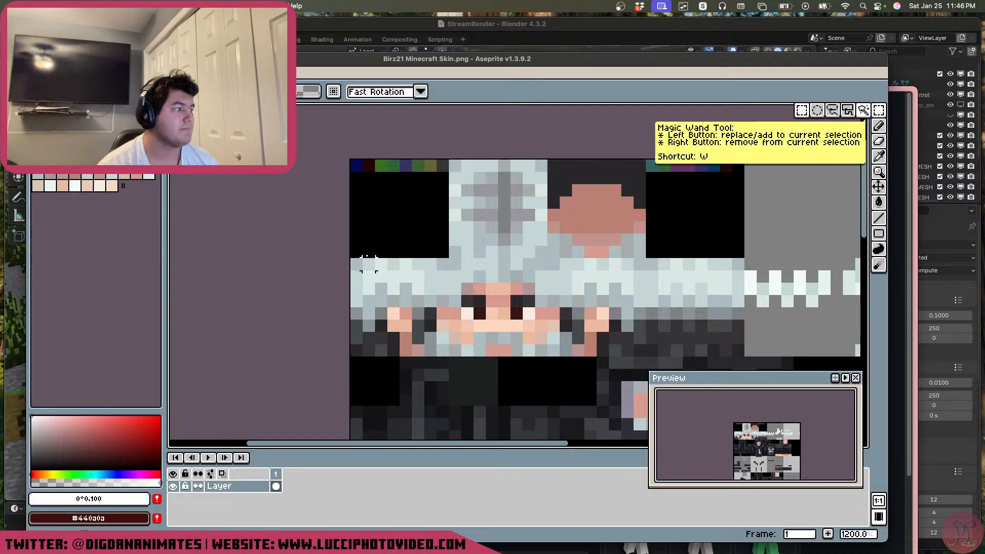
pyautogui.moveTo(350, 257); pyautogui.dragTo(450, 159)
pyautogui.press('Delete')
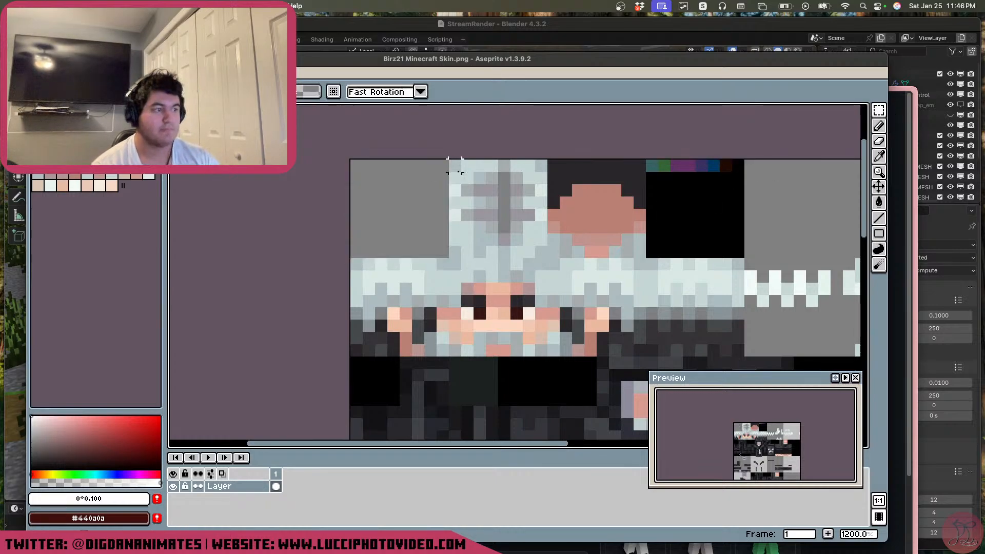
pyautogui.moveTo(648, 258); pyautogui.dragTo(745, 160)
pyautogui.press('Delete')
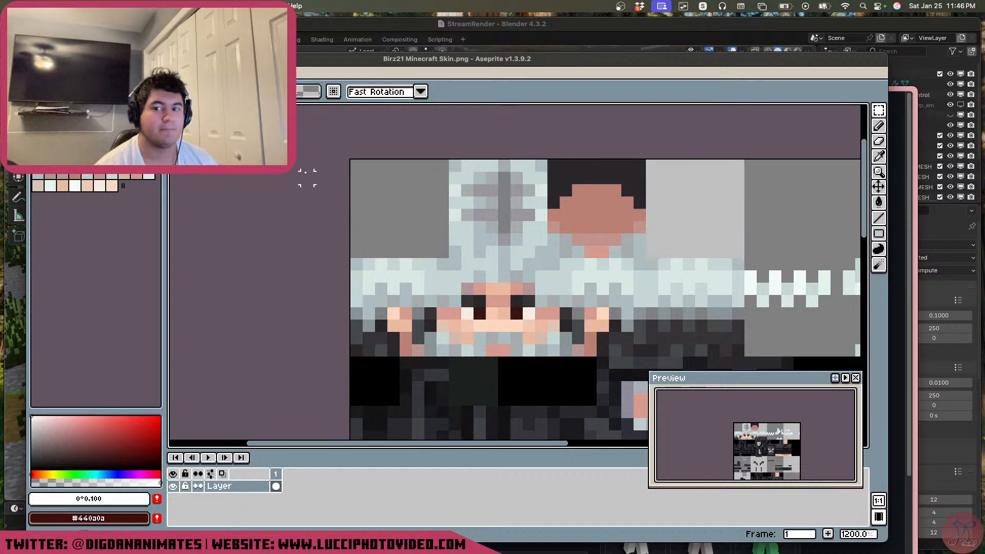
# Copy the 8×8 eye-texture block beside the head top in Dan-shaded-noeyes.png into the same corner of Birz21 Minecraft Skin.png
pyautogui.hotkey('ctrl', 'Tab')
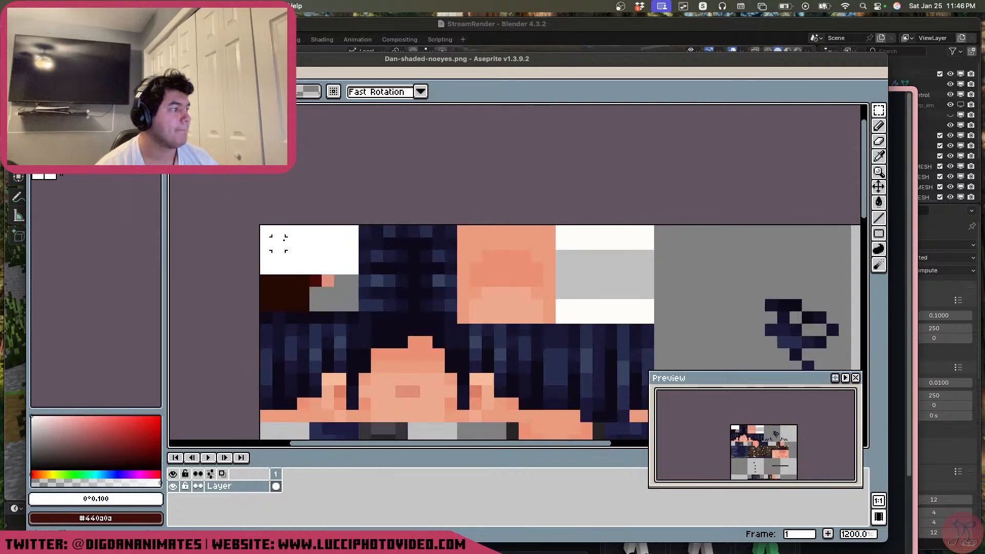
pyautogui.moveTo(261, 325); pyautogui.dragTo(361, 225)
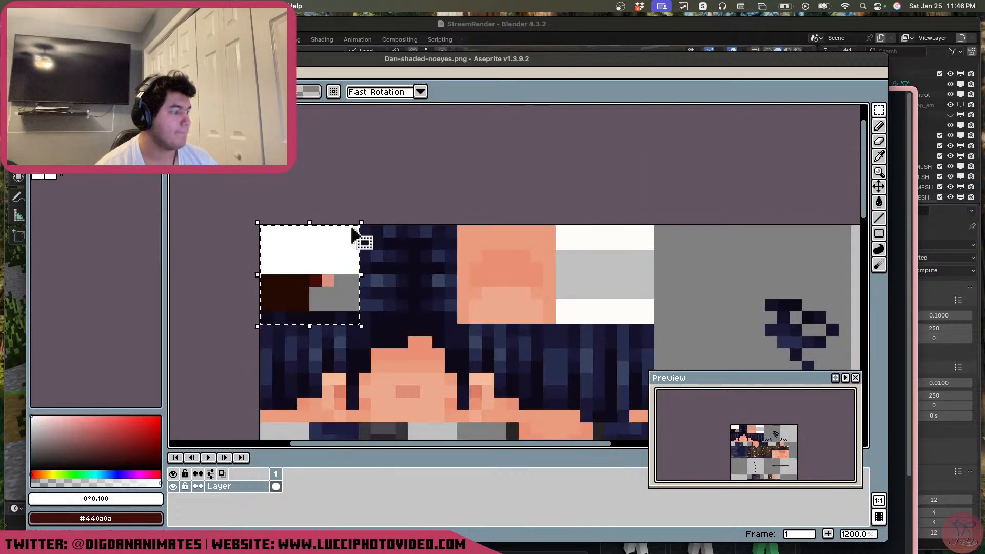
pyautogui.press('super+c')
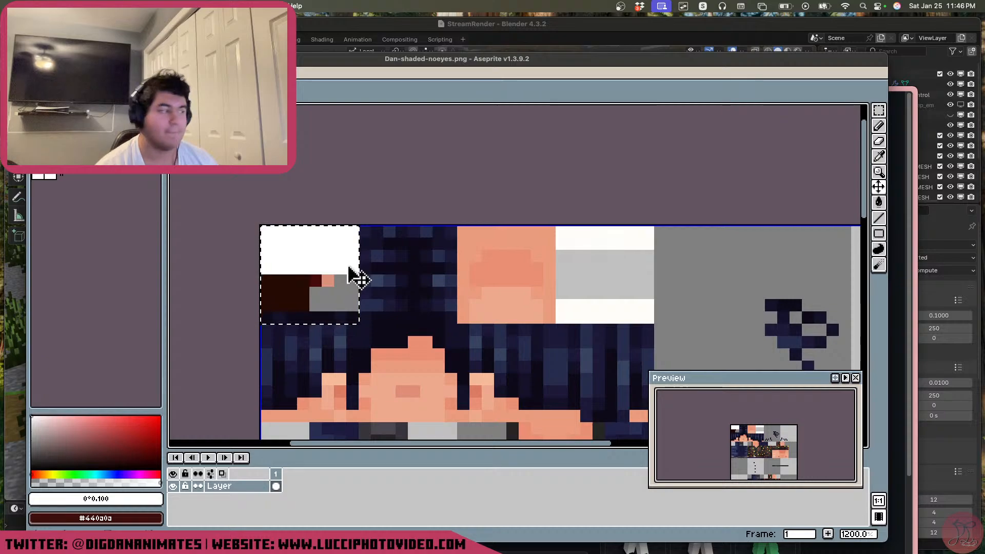
pyautogui.click(149, 72)
pyautogui.press('super+v')
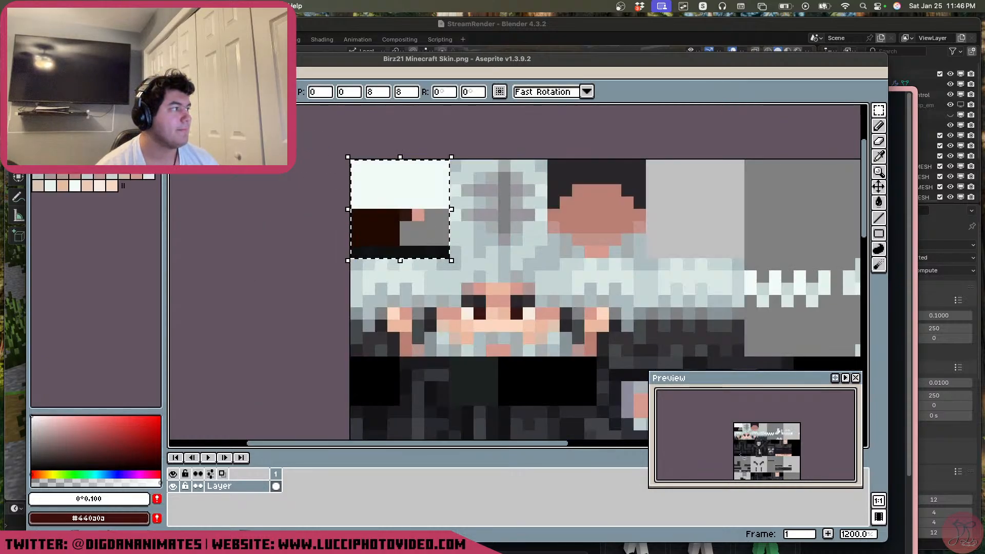
# Copy the white-and-grey block beside the head's underside in Dan-shaded-noeyes.png into the same spot of the Birz21 skin
pyautogui.click(231, 73)
pyautogui.click(557, 311)
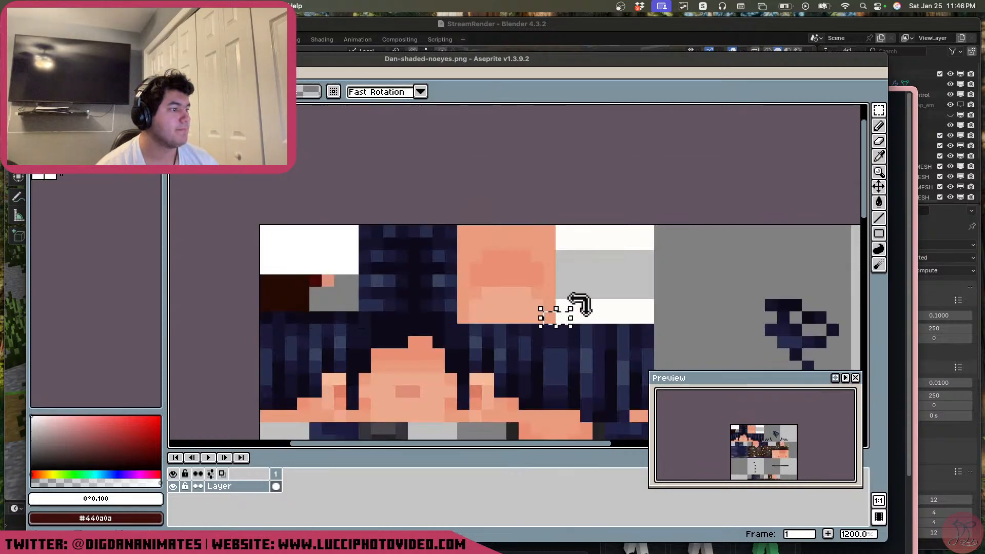
pyautogui.moveTo(564, 316); pyautogui.dragTo(653, 237)
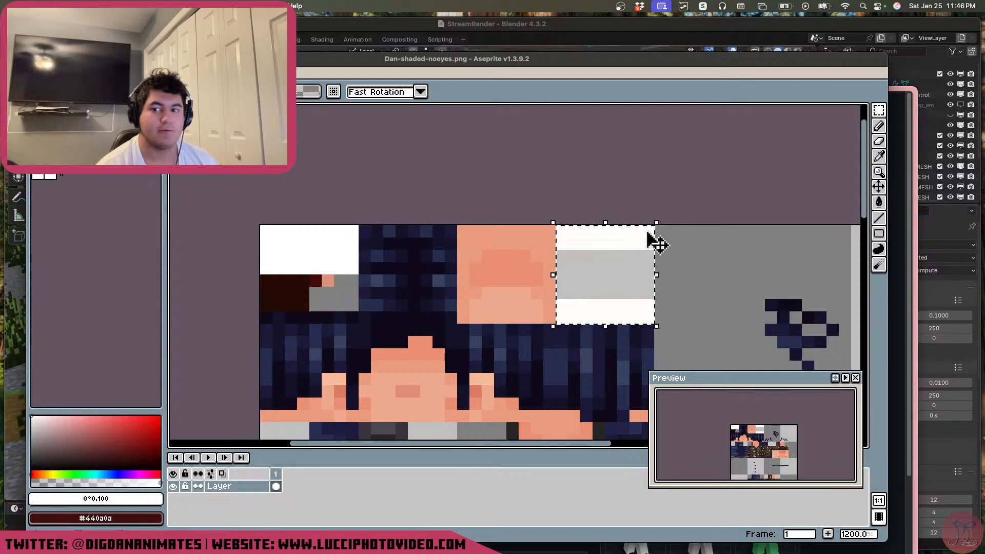
pyautogui.press('super+c')
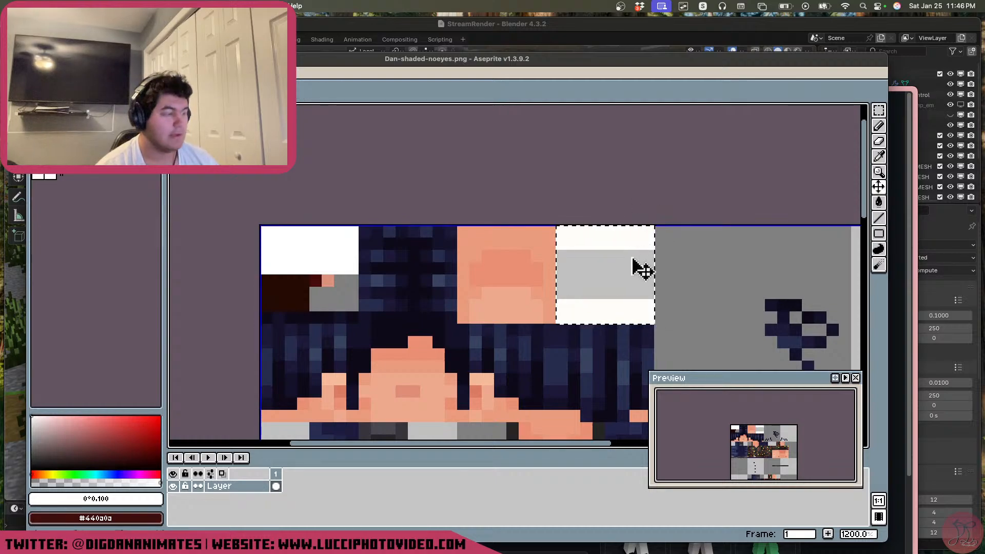
pyautogui.click(205, 73)
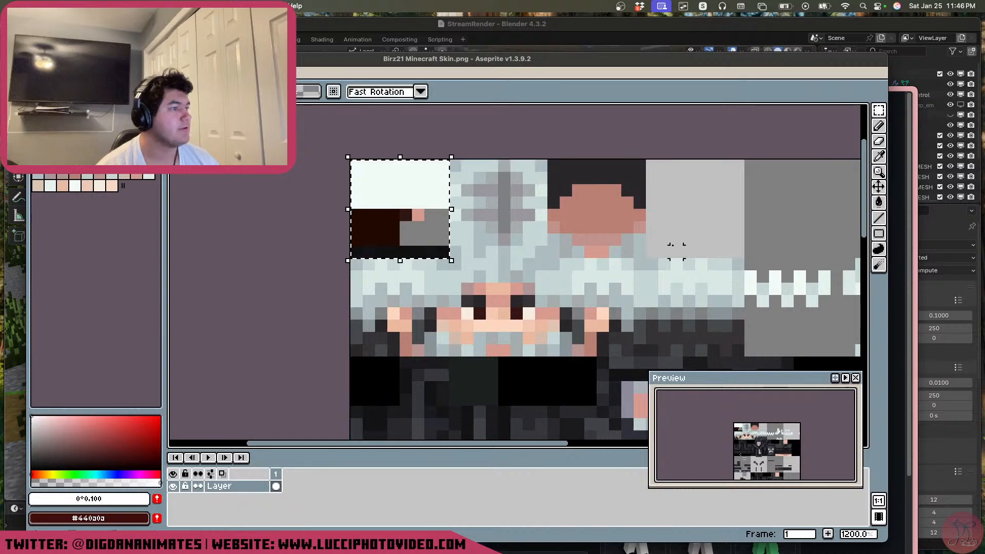
pyautogui.press('super+v')
pyautogui.press('Return')
# Try to paint over both eyes on the face with the light skin tone sampled below them, and undo the strokes
pyautogui.scroll(3, 480, 336)
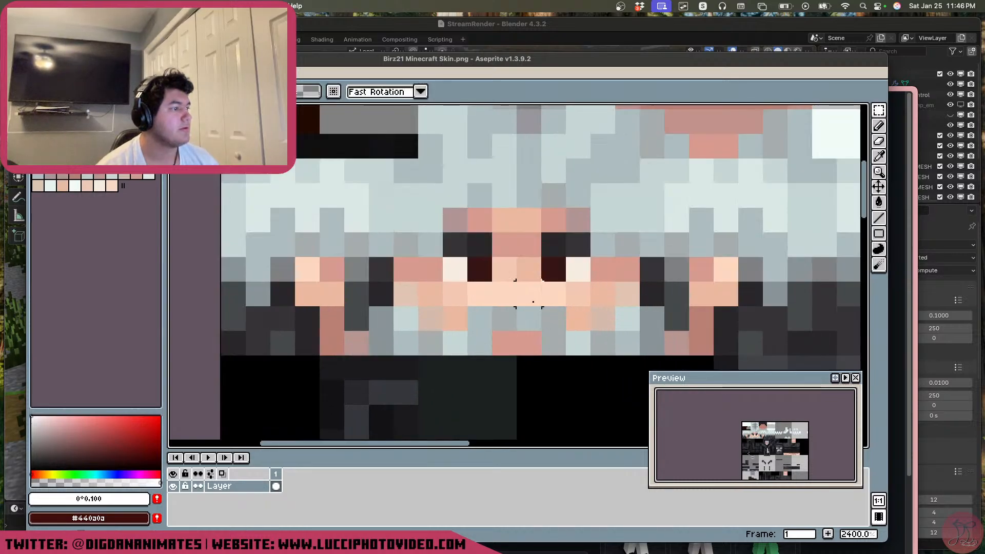
pyautogui.click(880, 157)
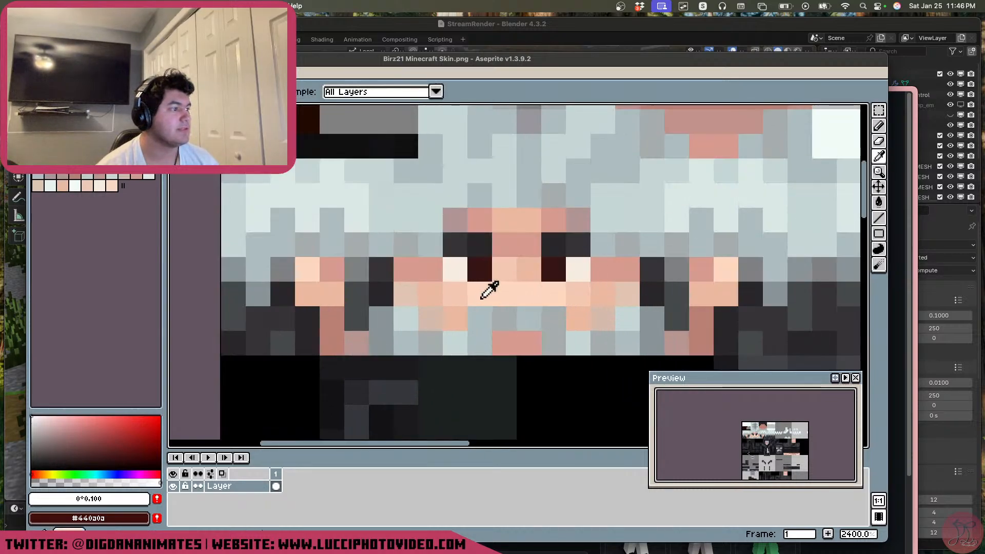
pyautogui.click(488, 286)
pyautogui.click(879, 128)
pyautogui.click(480, 270)
pyautogui.click(455, 271)
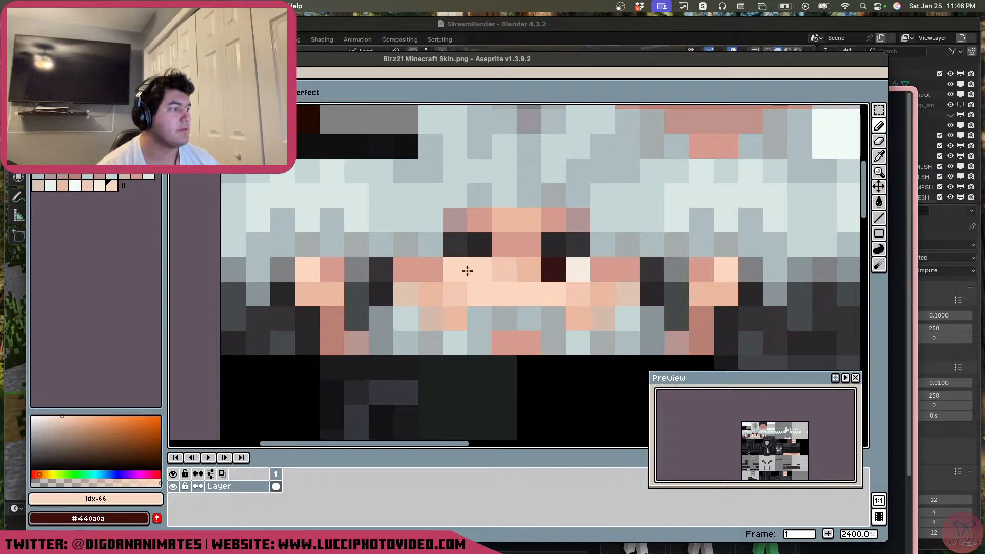
pyautogui.click(553, 271)
pyautogui.click(578, 271)
pyautogui.scroll(3, 493, 308)
pyautogui.hscroll(-1, 492, 308)
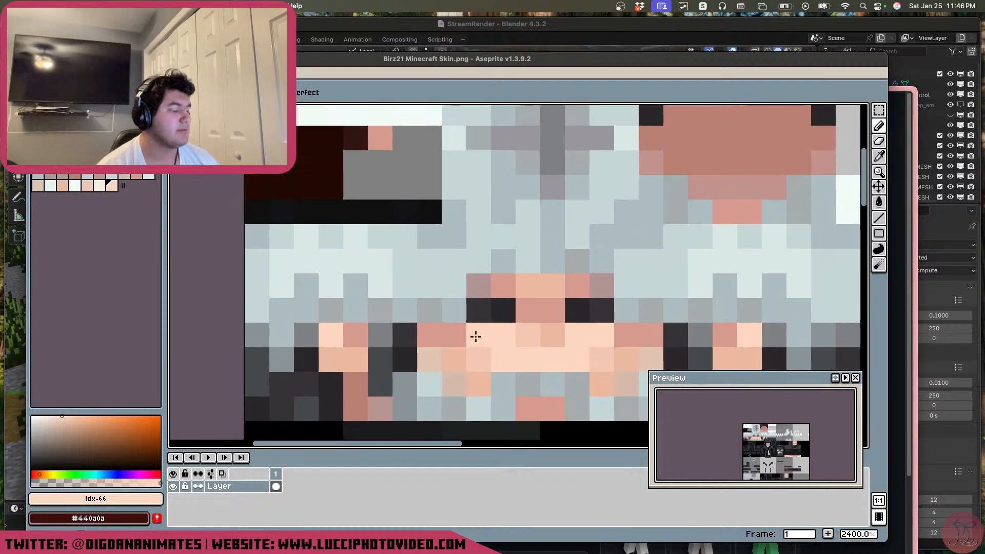
pyautogui.press('super+z')
pyautogui.press('super+z')
pyautogui.press('super+z')
pyautogui.press('super+z')
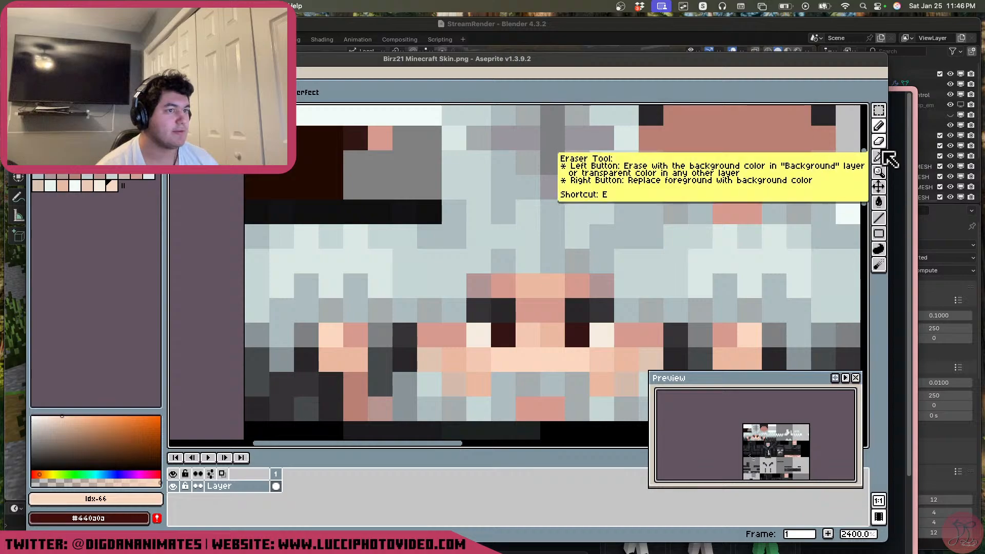
# Sample the dark red-brown pupil colour from the face and repaint the brown iris area of the pasted eye block
pyautogui.click(879, 157)
pyautogui.click(879, 125)
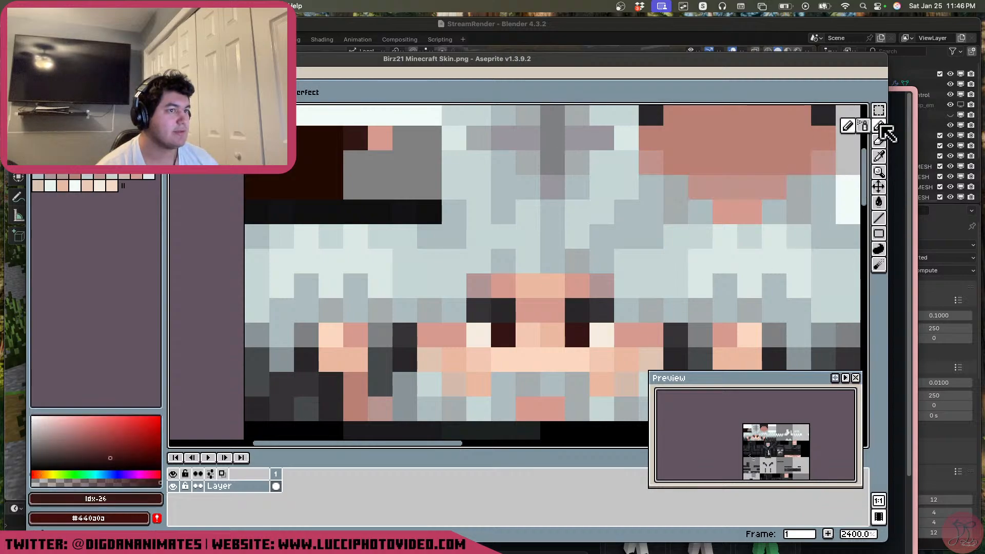
pyautogui.moveTo(384, 240); pyautogui.dragTo(507, 399, button='middle')
pyautogui.moveTo(433, 353)
pyautogui.mouseDown()
pyautogui.moveTo(459, 344)
pyautogui.moveTo(390, 294)
pyautogui.moveTo(399, 306)
pyautogui.mouseUp()
pyautogui.scroll(-3, 534, 371)
pyautogui.scroll(5, 533, 370)
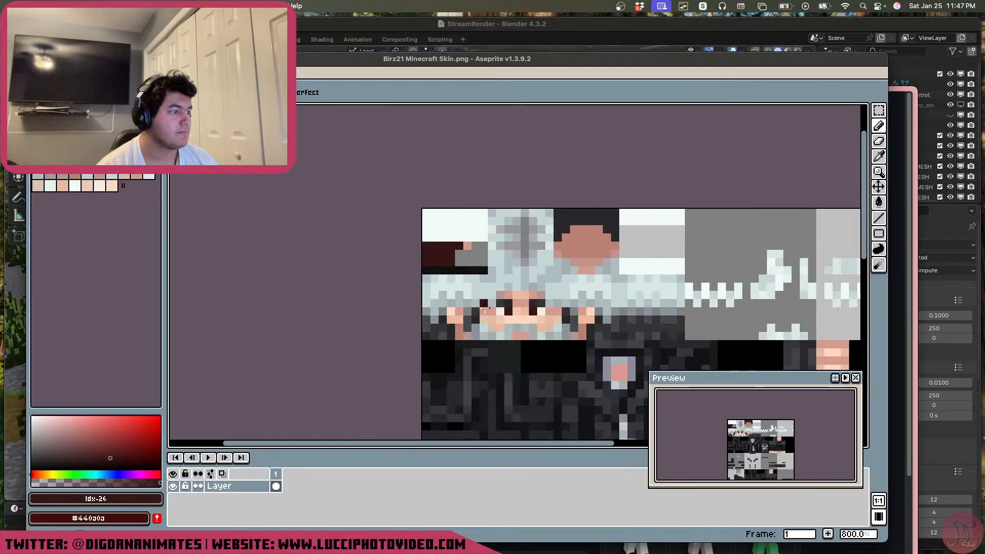
# Sample the pink mouth colour from the face and repaint the single pink pixel in the pasted eye block
pyautogui.click(878, 157)
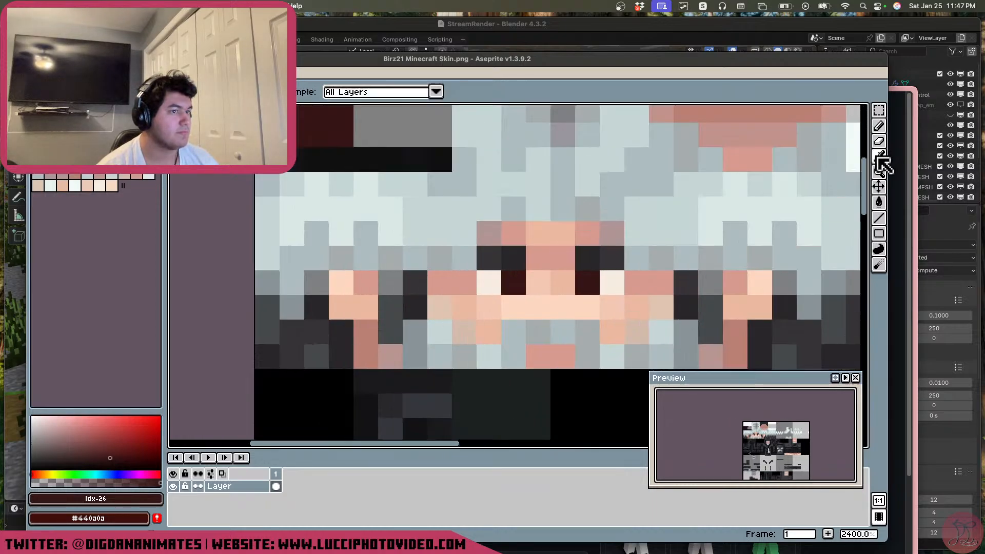
pyautogui.click(551, 353)
pyautogui.click(879, 126)
pyautogui.moveTo(404, 237)
pyautogui.mouseDown(button='middle')
pyautogui.moveTo(537, 365)
pyautogui.moveTo(537, 354)
pyautogui.mouseUp(button='middle')
pyautogui.scroll(-3, 534, 267)
pyautogui.hscroll(5, 534, 267)
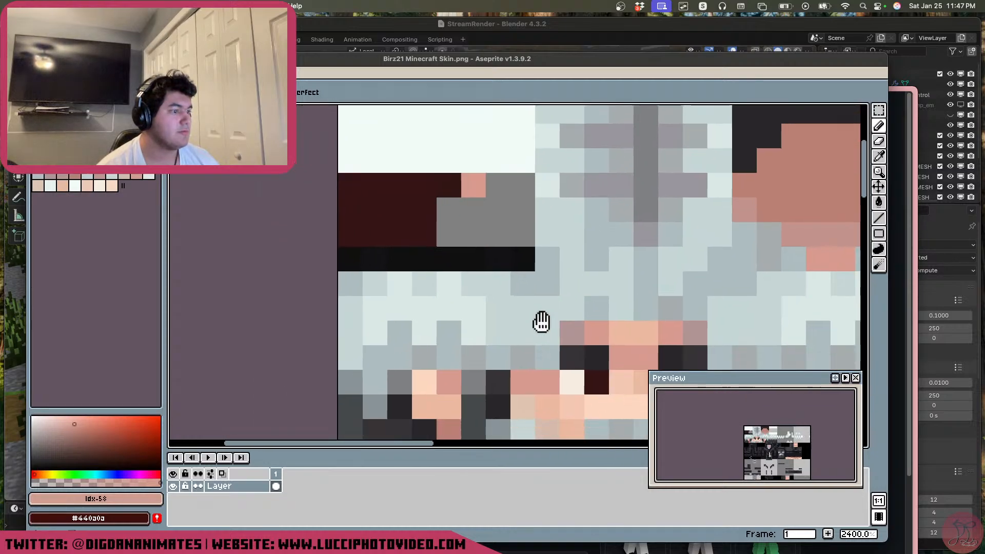
# Repaint the eye block's bottom row with sampled eyebrow colours, the lighter on two pixels at each end and the darker between
pyautogui.click(879, 157)
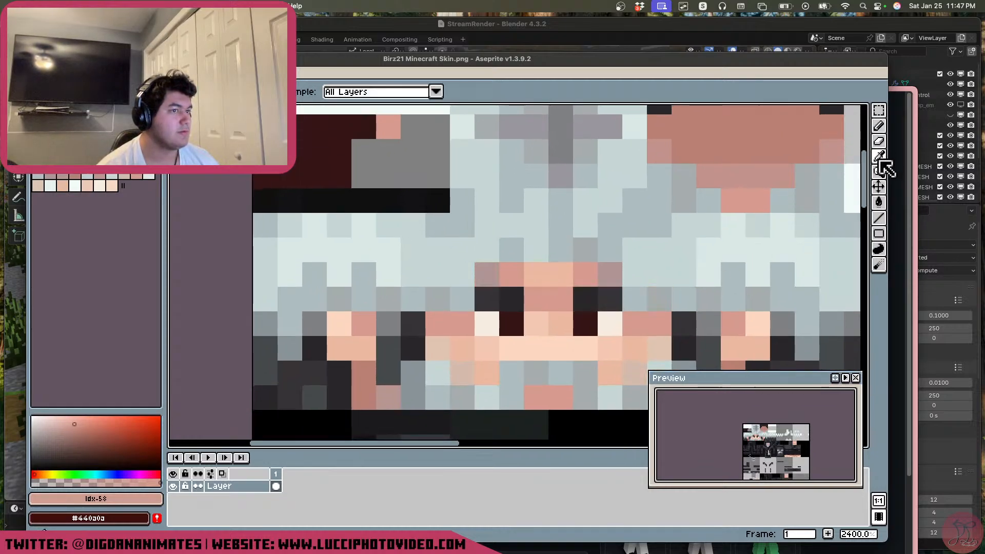
pyautogui.click(609, 298)
pyautogui.click(879, 141)
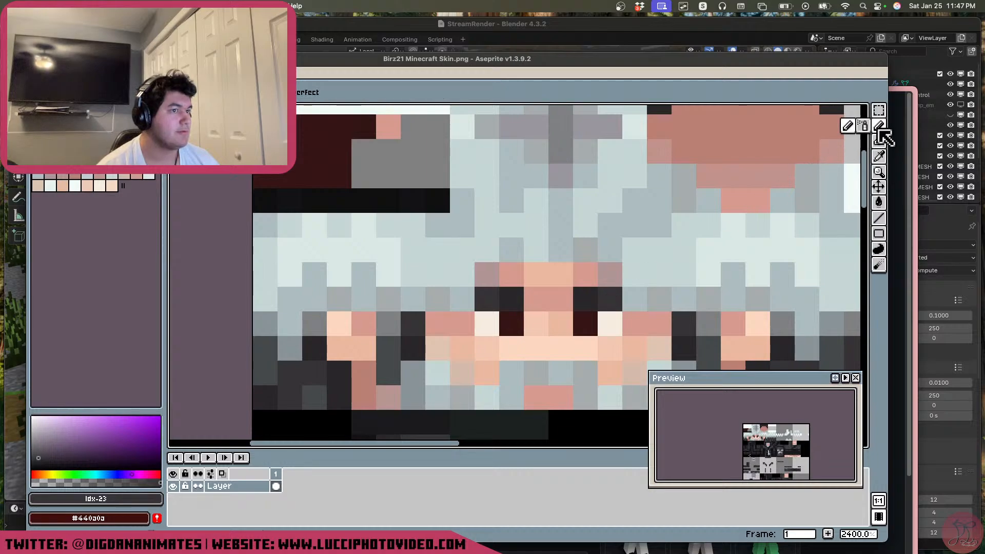
pyautogui.click(427, 200)
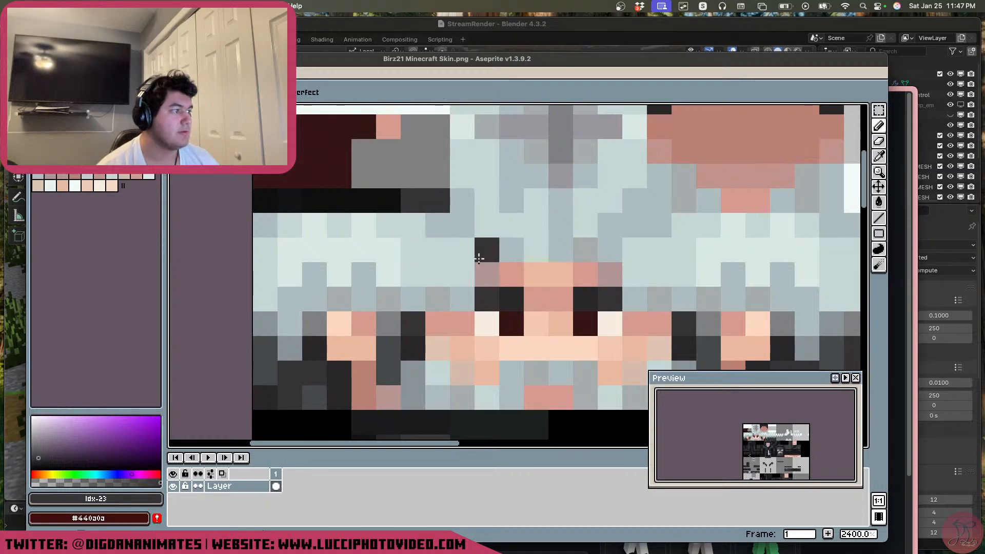
pyautogui.moveTo(291, 200); pyautogui.dragTo(273, 199)
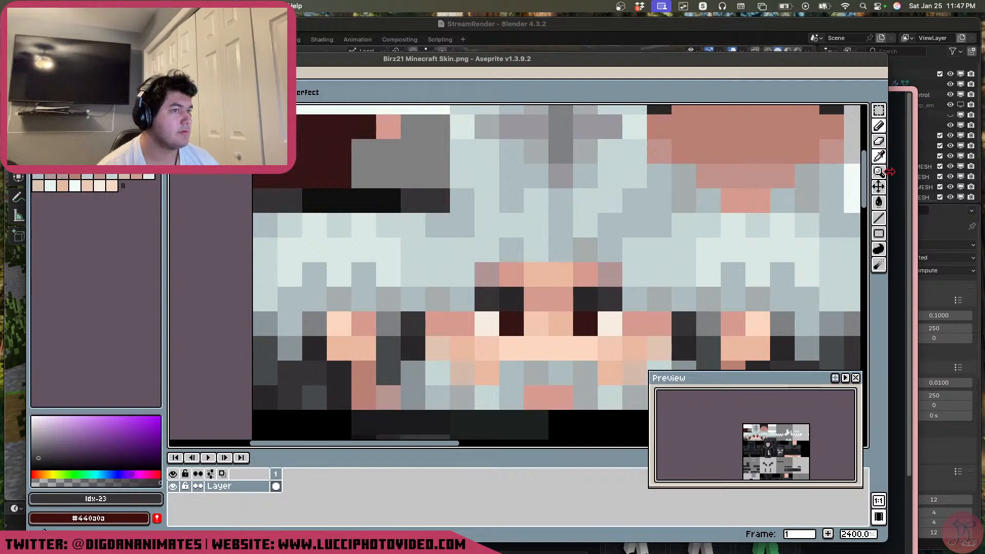
pyautogui.click(879, 156)
pyautogui.click(600, 296)
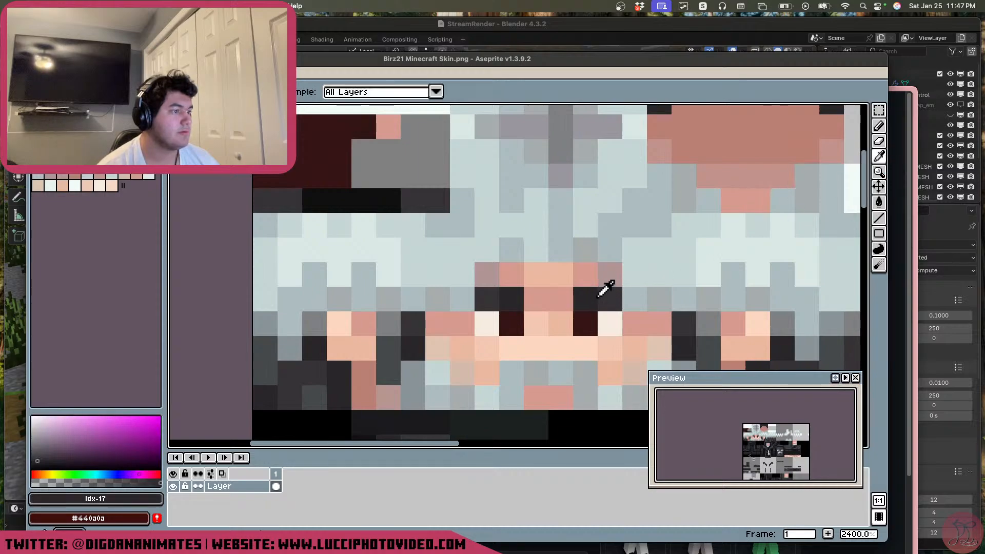
pyautogui.click(879, 142)
pyautogui.moveTo(408, 201); pyautogui.dragTo(313, 201)
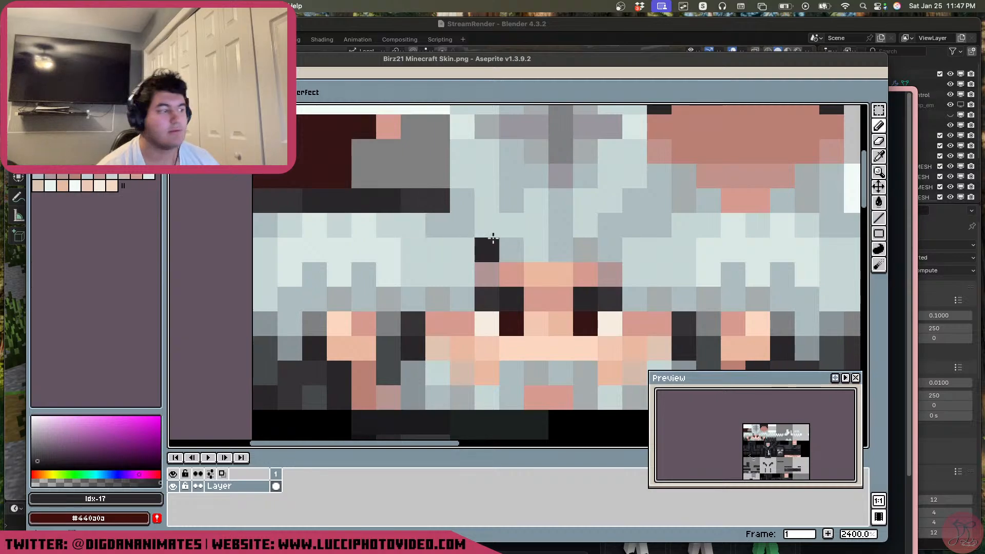
# Sample the skin tone between the eyes and paint over both eyes and eyebrows on the face
pyautogui.click(879, 187)
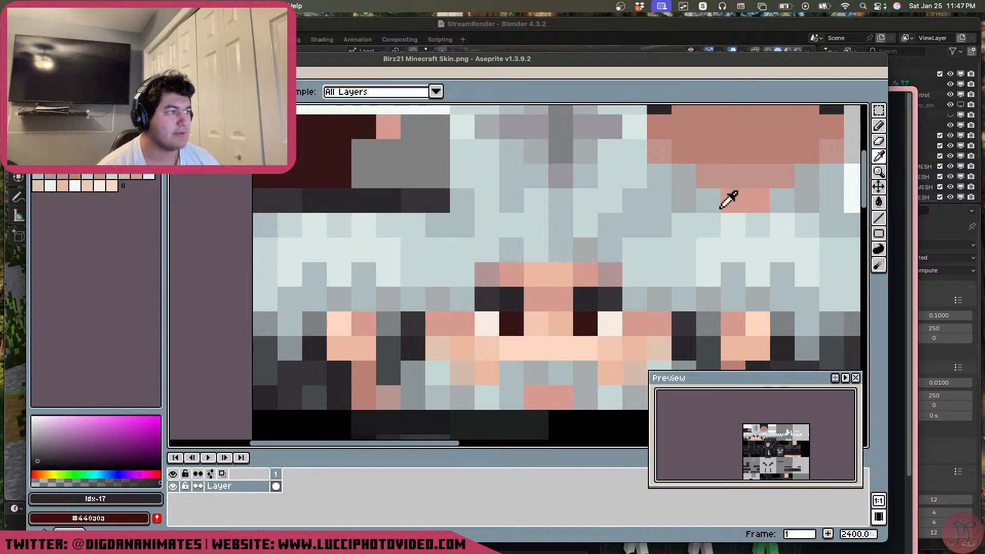
pyautogui.moveTo(545, 283)
pyautogui.mouseDown()
pyautogui.moveTo(576, 345)
pyautogui.moveTo(577, 315)
pyautogui.moveTo(548, 282)
pyautogui.mouseUp()
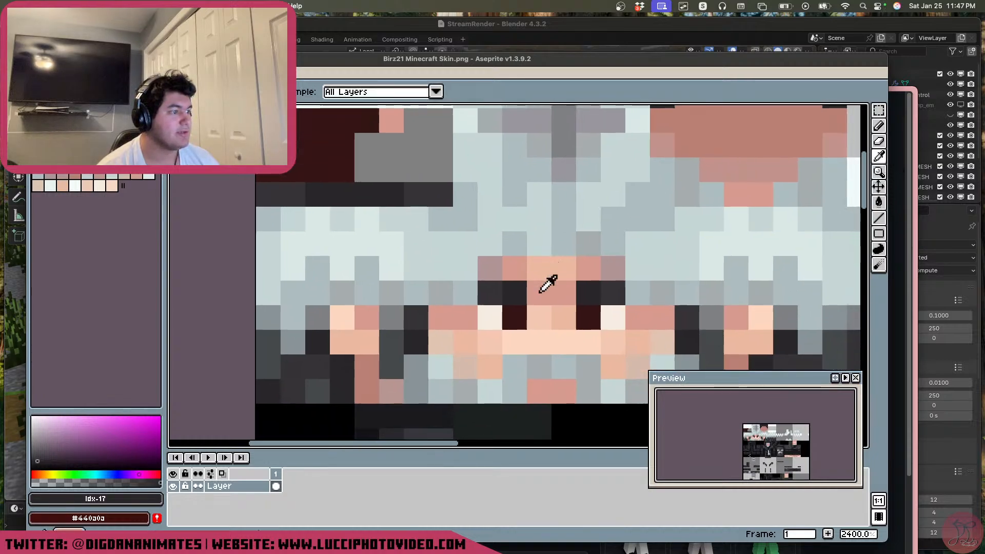
pyautogui.click(544, 312)
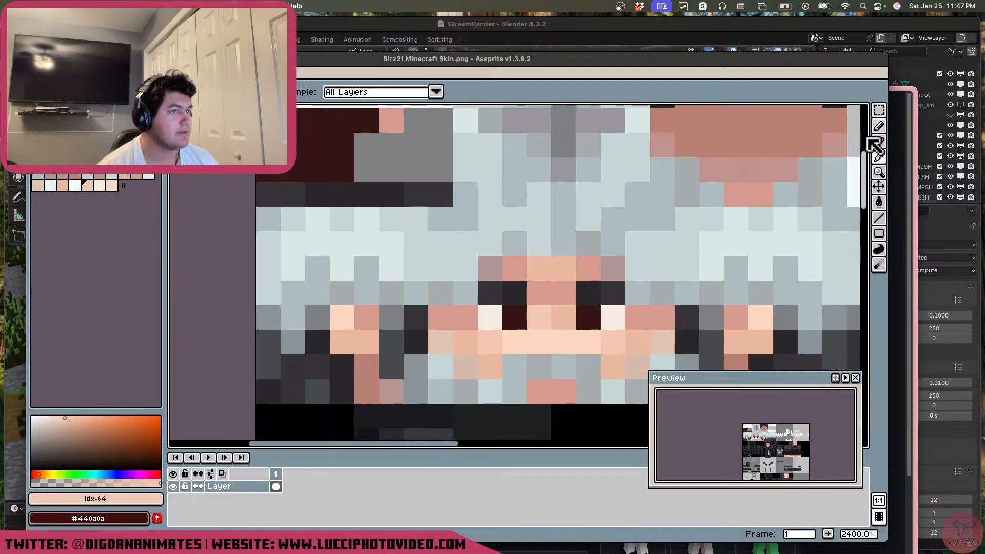
pyautogui.click(879, 126)
pyautogui.moveTo(488, 323)
pyautogui.mouseDown()
pyautogui.moveTo(607, 319)
pyautogui.moveTo(589, 302)
pyautogui.mouseUp()
pyautogui.moveTo(515, 301); pyautogui.dragTo(493, 303)
pyautogui.scroll(-3, 644, 311)
pyautogui.scroll(2, 639, 312)
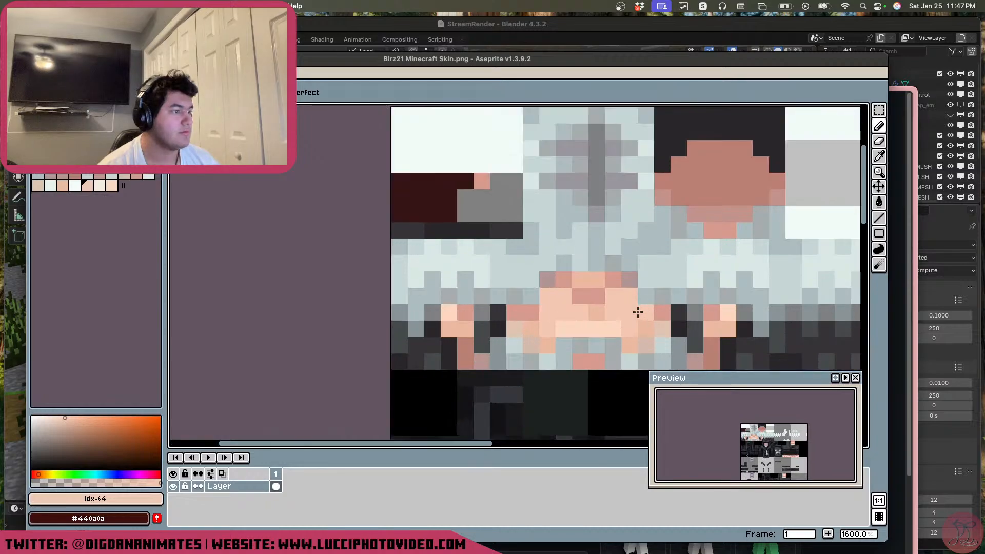
# Examine the edited face and the pasted head blocks across the skin texture
pyautogui.moveTo(633, 318); pyautogui.dragTo(537, 308, button='middle')
pyautogui.scroll(-3, 398, 312)
pyautogui.scroll(-3, 347, 292)
pyautogui.scroll(2, 537, 308)
pyautogui.moveTo(453, 277); pyautogui.dragTo(522, 323, button='middle')
pyautogui.scroll(2, 523, 319)
pyautogui.moveTo(493, 284); pyautogui.dragTo(530, 334, button='middle')
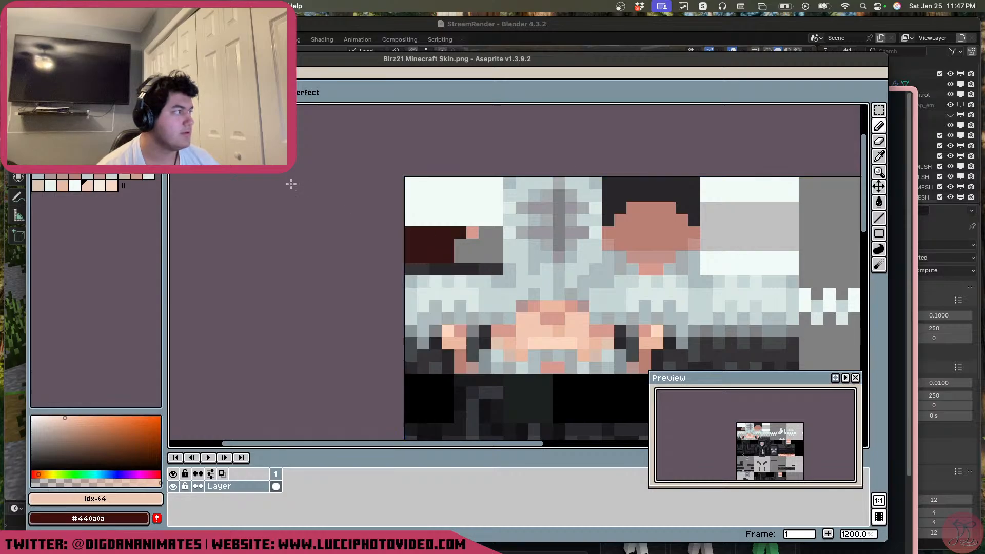
# Close the open skin images, leave Aseprite and return to the StreamRender scene in Blender
pyautogui.click(51, 173)
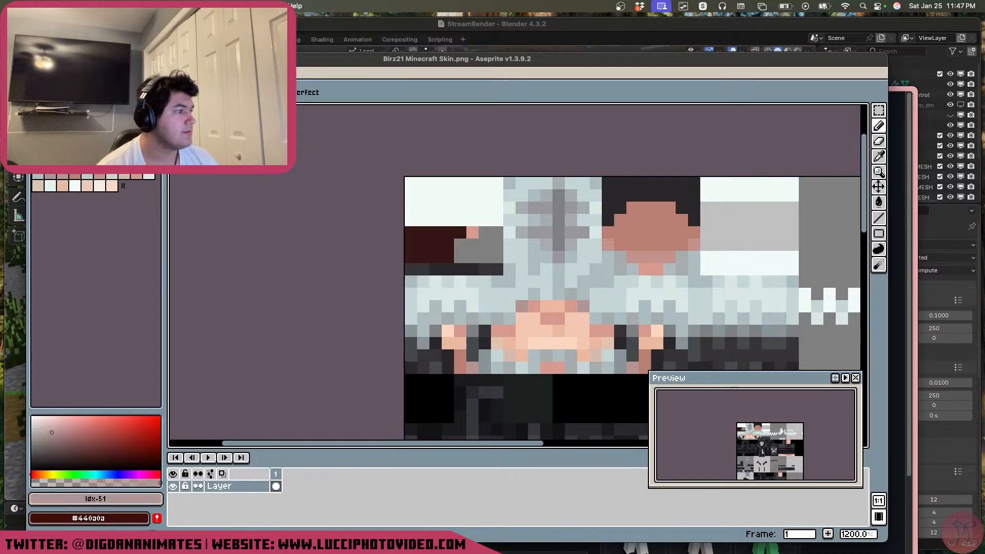
pyautogui.press('super+w')
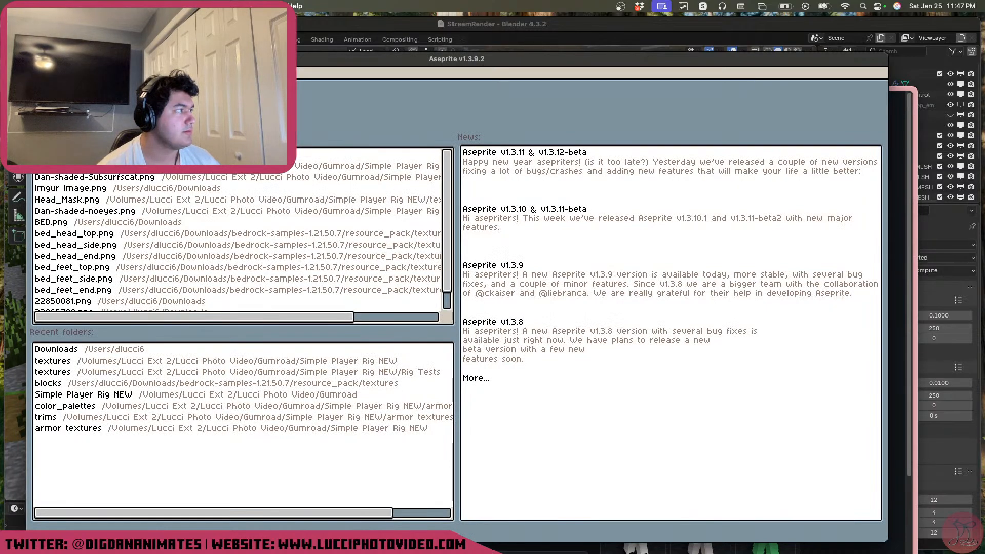
pyautogui.press('super+q')
pyautogui.press('super+h')
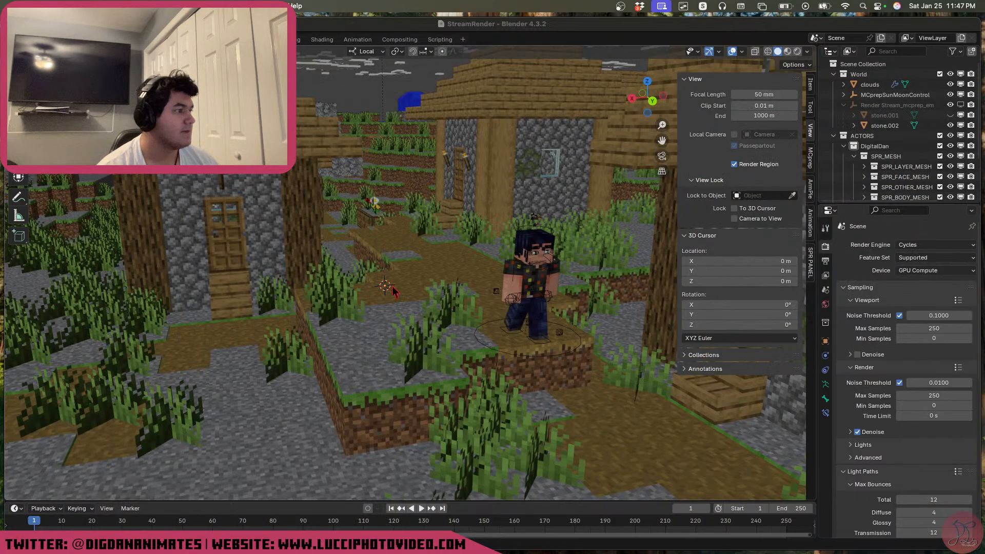
# Collapse the World and DigitalDan collections in the scene hierarchy and make ACTORS the active collection
pyautogui.moveTo(471, 319); pyautogui.dragTo(485, 321, button='middle')
pyautogui.moveTo(410, 285); pyautogui.dragTo(390, 266, button='middle')
pyautogui.click(834, 74)
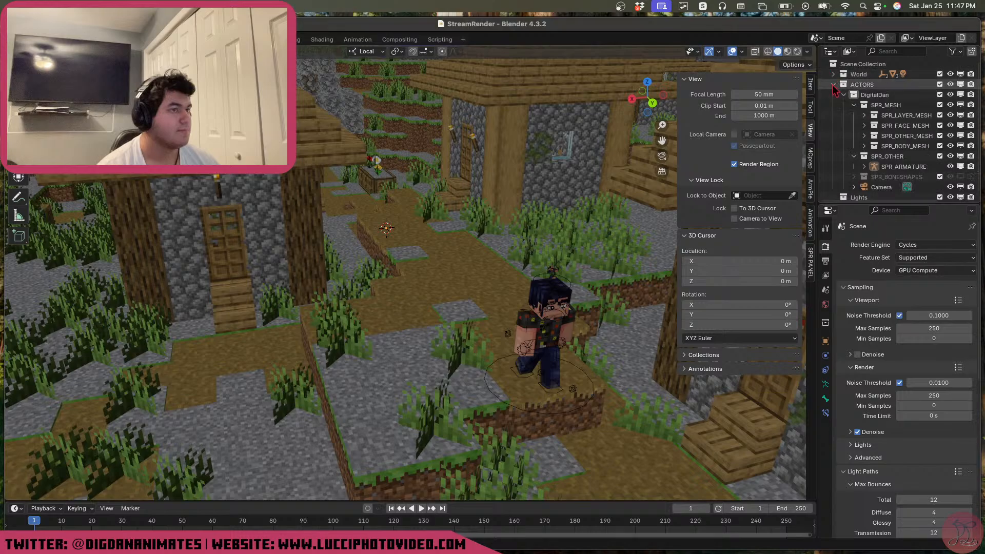
pyautogui.click(844, 95)
pyautogui.click(858, 84)
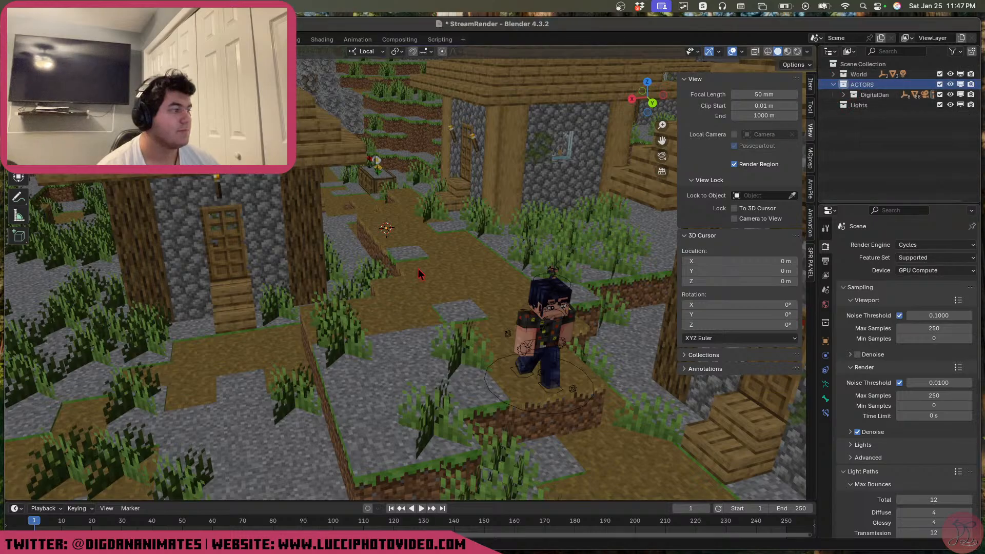
# Append the SPR_Main_IMPORT-LINK collection from SMPR_RELEASE_V1_1.blend into the ACTORS collection
pyautogui.hotkey('shift', 'F1')
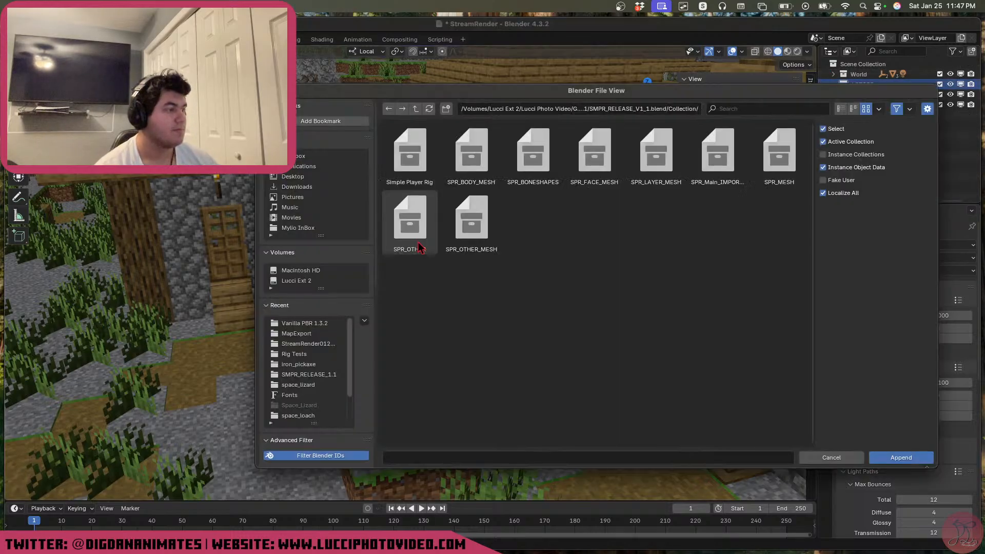
pyautogui.click(707, 176)
pyautogui.doubleClick(707, 176)
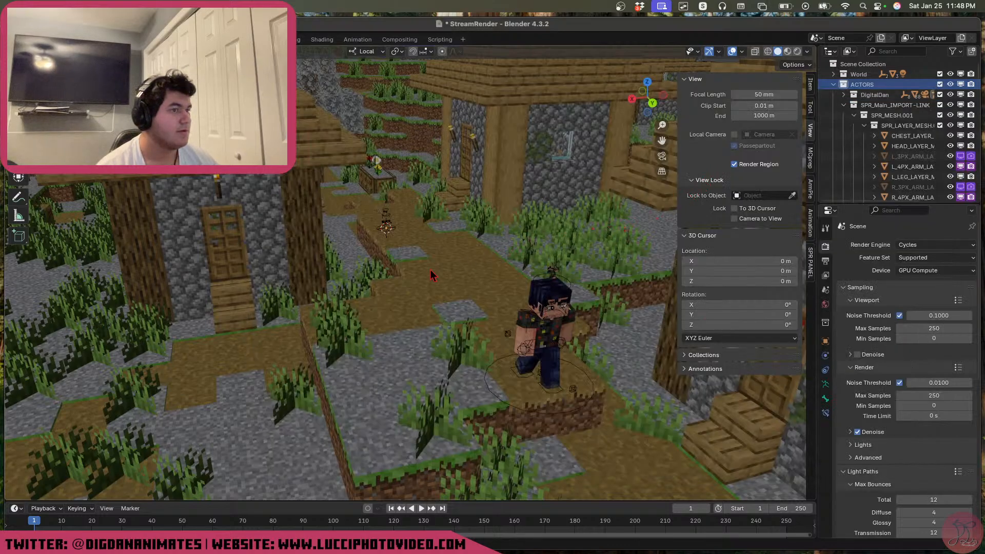
# Collapse the appended SPR_Main_IMPORT-LINK collection and rename it CreeperDude
pyautogui.click(844, 105)
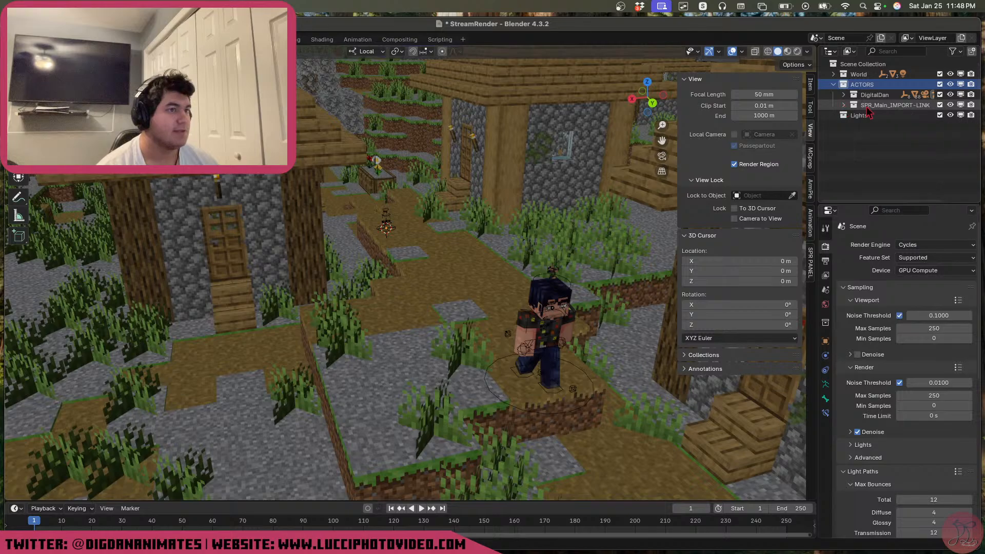
pyautogui.doubleClick(878, 106)
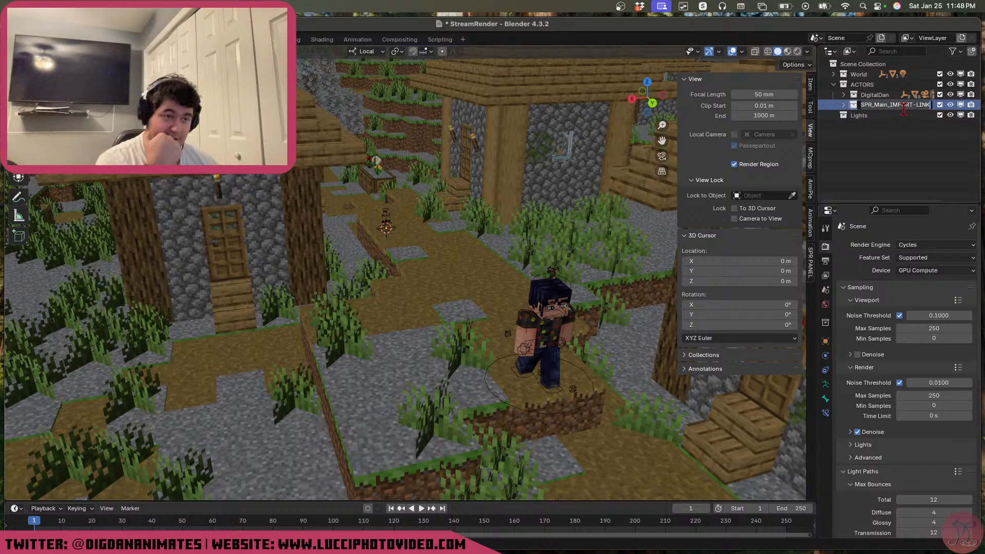
pyautogui.write('Creep')
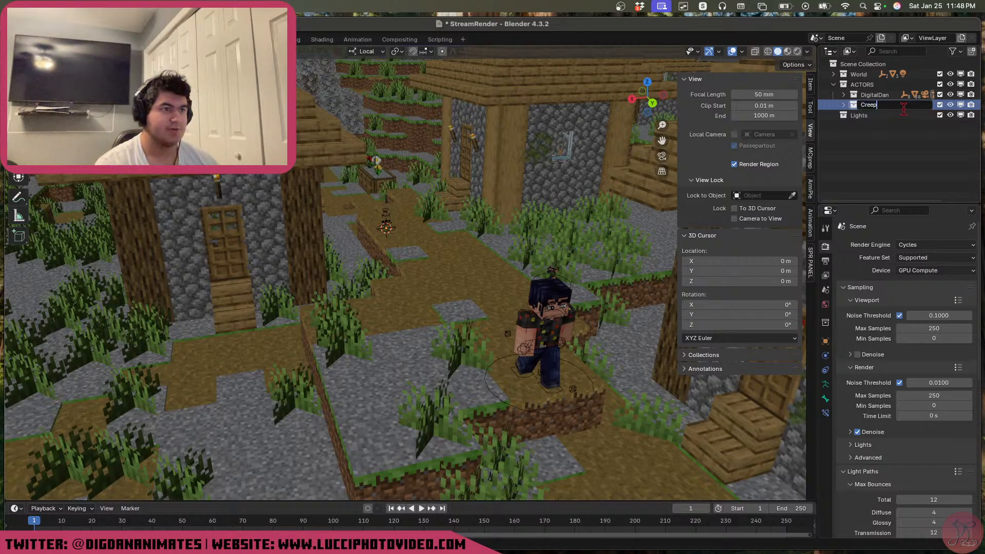
pyautogui.write('erDude')
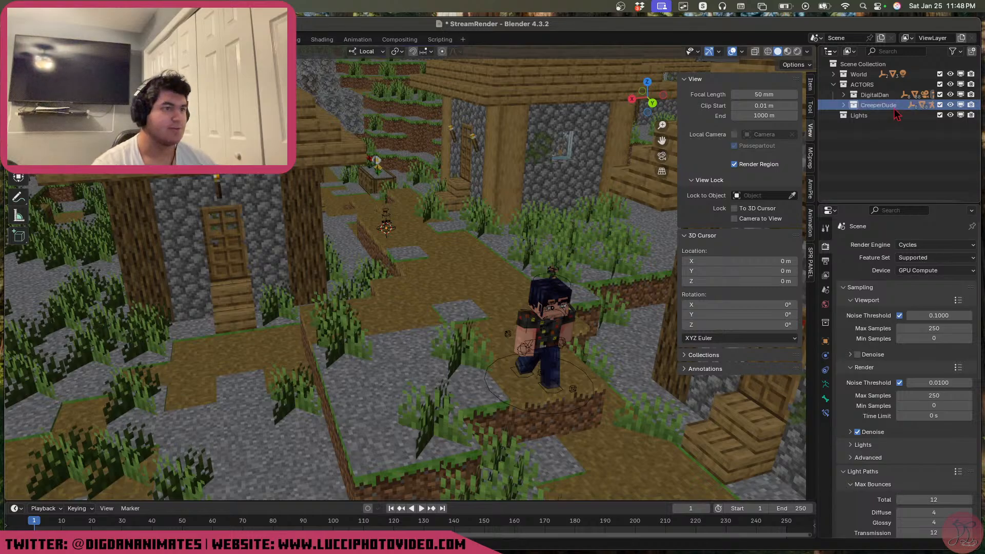
pyautogui.press('Return')
# Pose the new rig by placing the 3D cursor on the dirt path beside the grass and snapping the selected bones to it
pyautogui.rightClick(389, 232)
pyautogui.hotkey('ctrl', 'Tab')
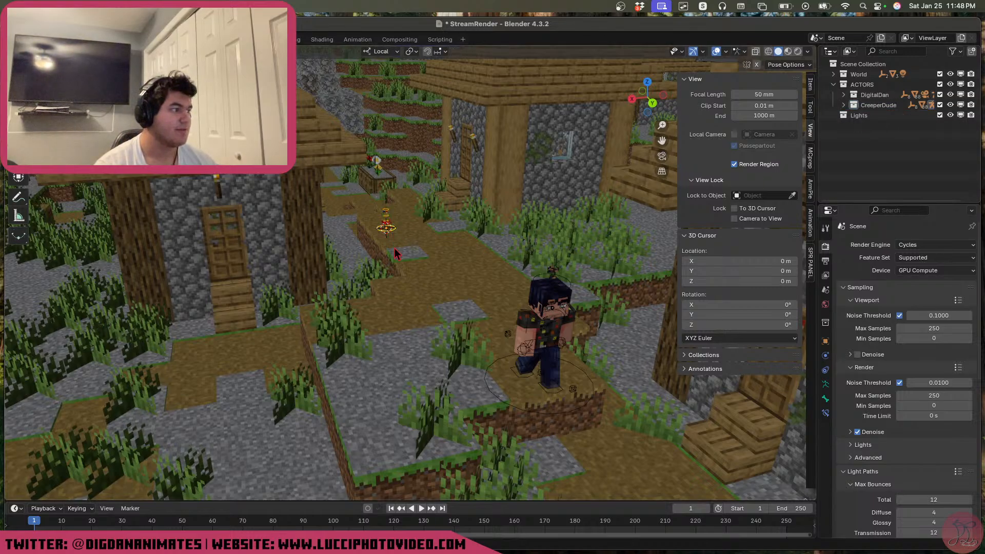
pyautogui.click(379, 298)
pyautogui.hotkey('shift', 's')
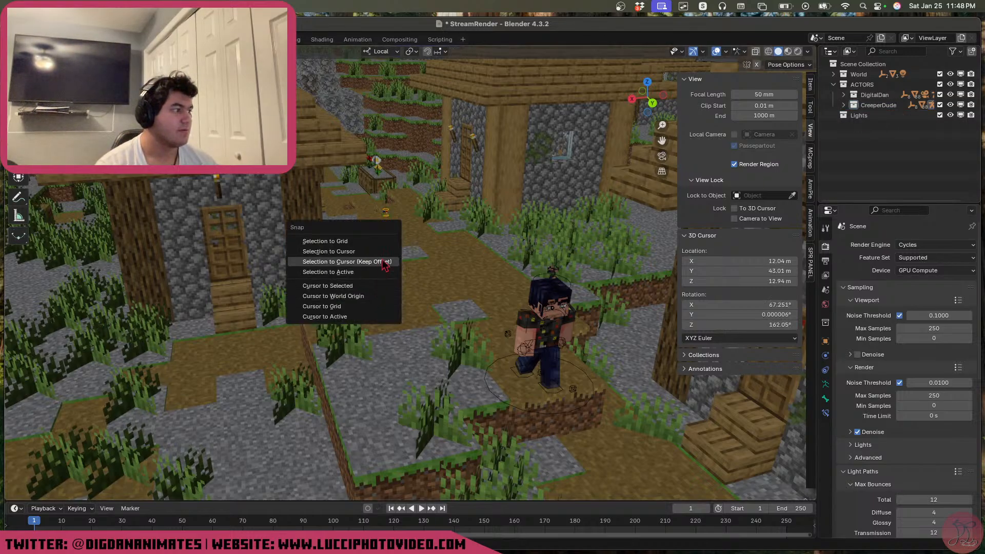
pyautogui.click(370, 251)
pyautogui.moveTo(395, 287); pyautogui.dragTo(405, 305, button='middle')
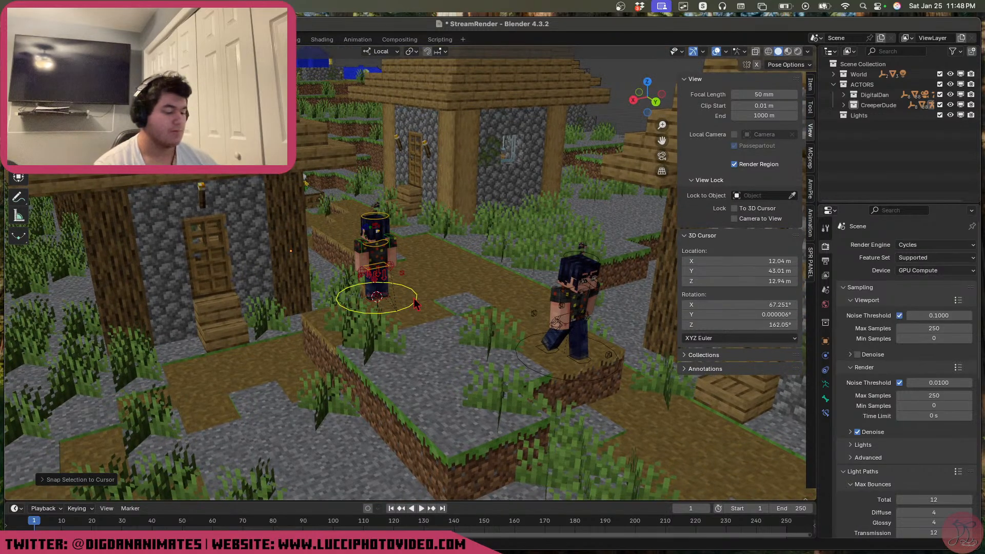
# Rotate the new rig about its Z axis so the character faces forward along the path, and leave Pose Mode
pyautogui.press('r')
pyautogui.press('z')
pyautogui.click(413, 301)
pyautogui.scroll(2, 410, 294)
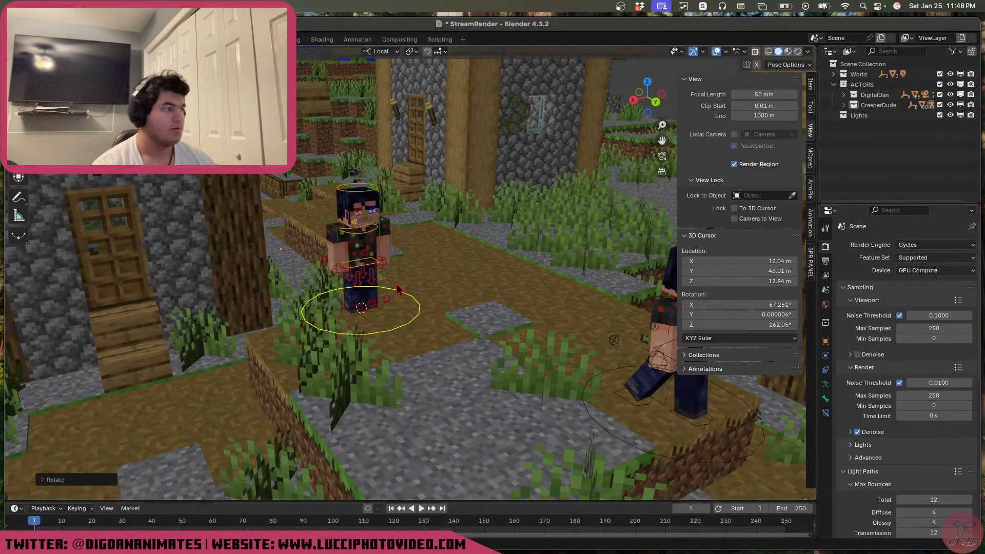
pyautogui.moveTo(399, 290); pyautogui.dragTo(380, 283, button='middle')
pyautogui.hotkey('ctrl', 'Tab')
# Inspect the image inputs of the PLAYER_MAT.001 base color mix on the new character's chest layer mesh
pyautogui.click(347, 244)
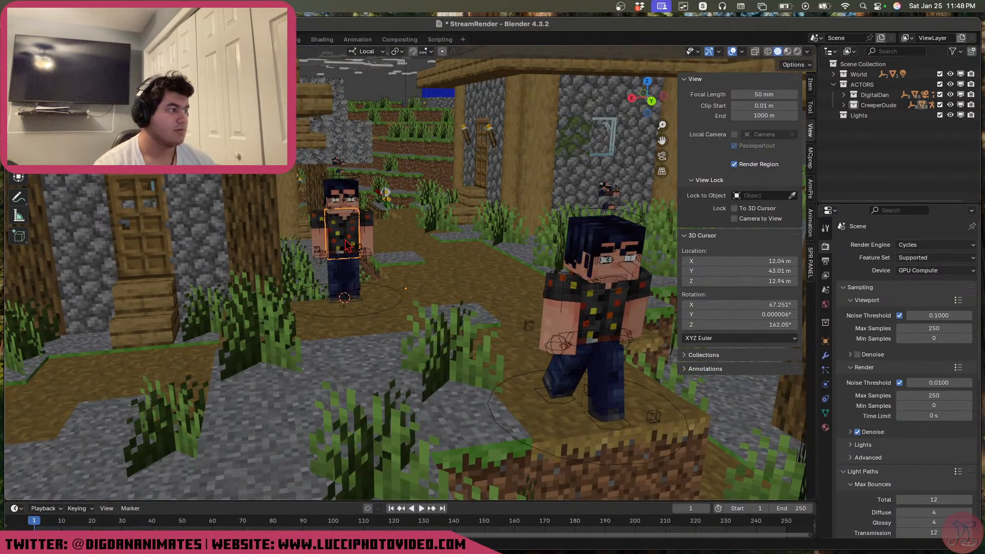
pyautogui.click(826, 428)
pyautogui.click(845, 418)
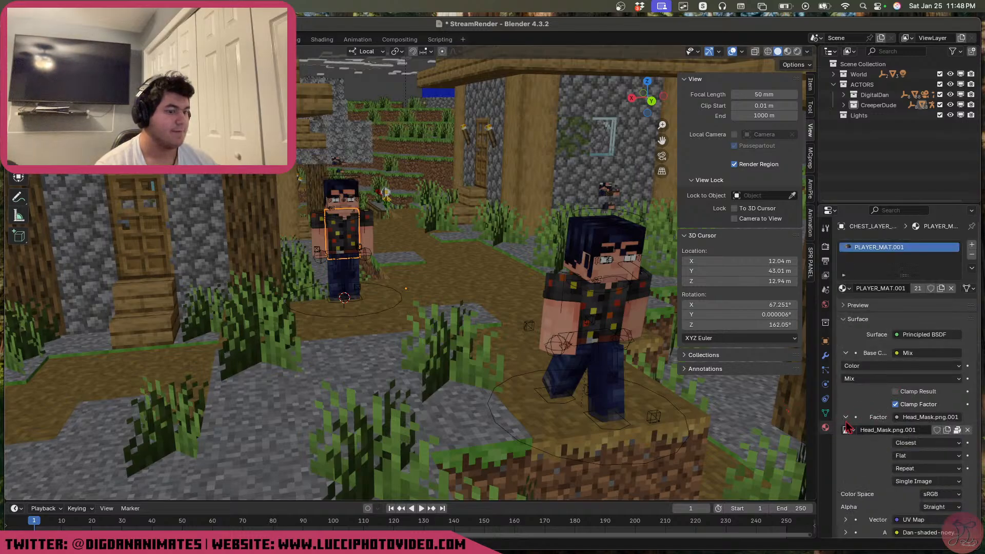
pyautogui.click(846, 419)
pyautogui.click(846, 443)
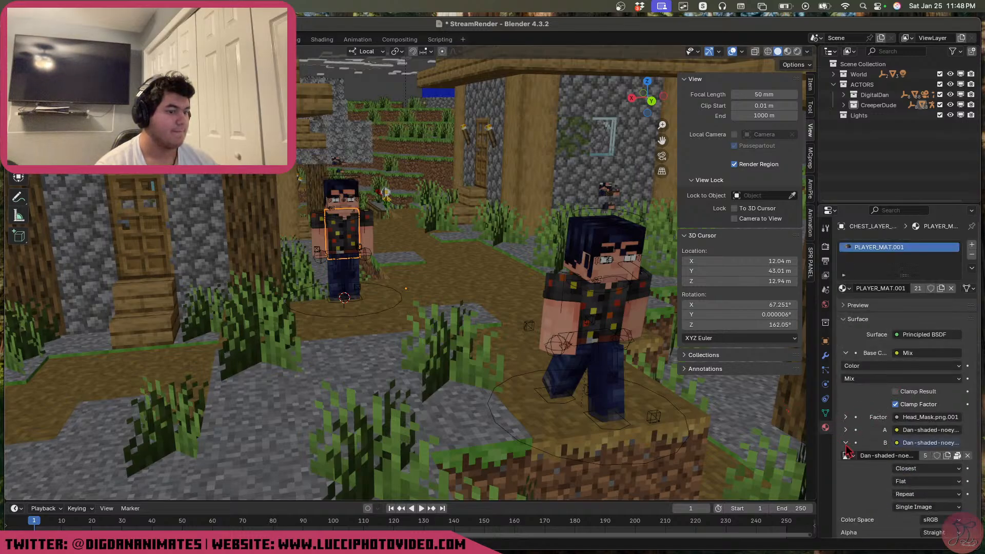
pyautogui.click(846, 443)
# Switch to the Shading workspace and bring the new character into view
pyautogui.scroll(3, 372, 250)
pyautogui.moveTo(372, 250); pyautogui.dragTo(366, 209, button='middle')
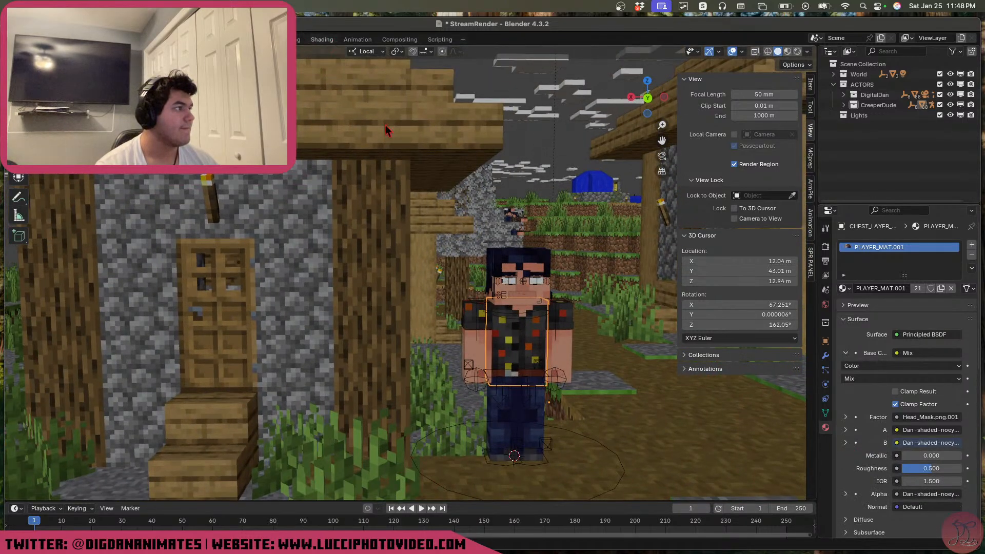
pyautogui.click(323, 39)
pyautogui.press('KP_Decimal')
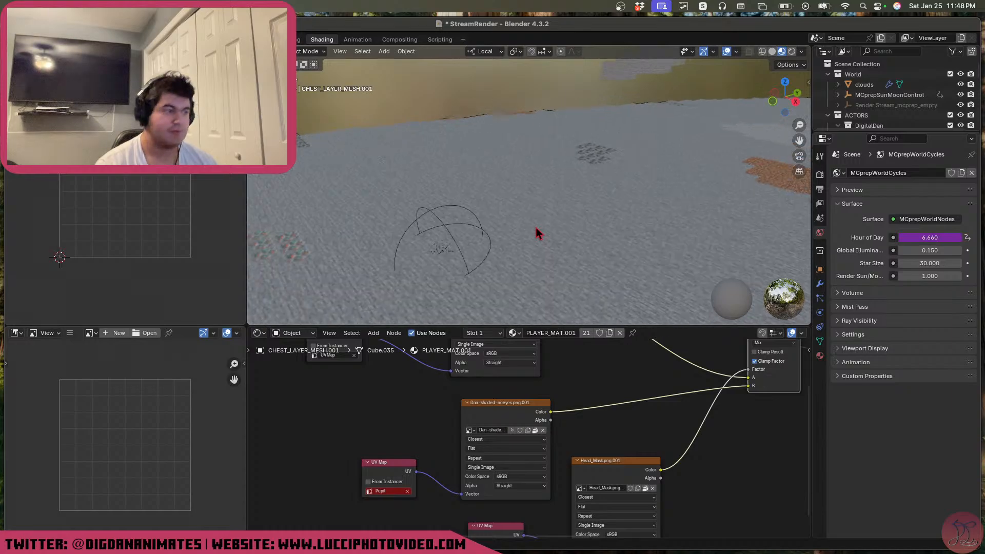
pyautogui.moveTo(545, 218); pyautogui.dragTo(433, 215, button='middle')
pyautogui.scroll(-10, 602, 214)
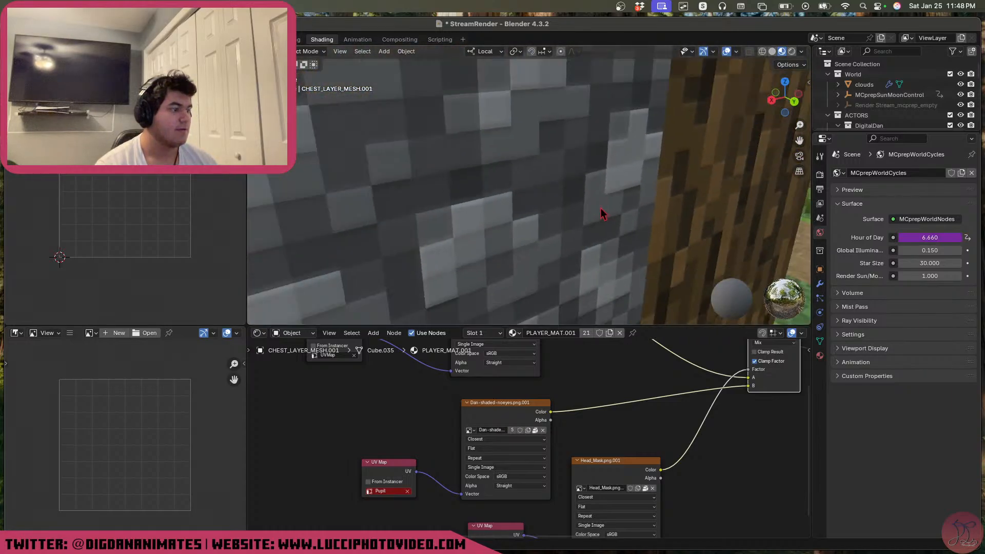
pyautogui.scroll(10, 503, 222)
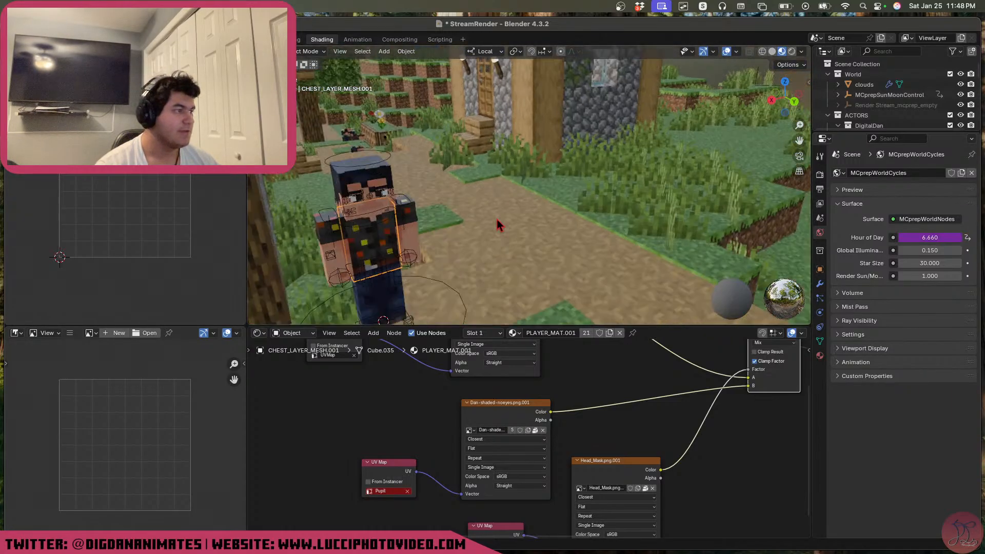
# Select the skin's image texture node and show Dan-shaded-noeyes.png.001 in the image editor
pyautogui.click(501, 424)
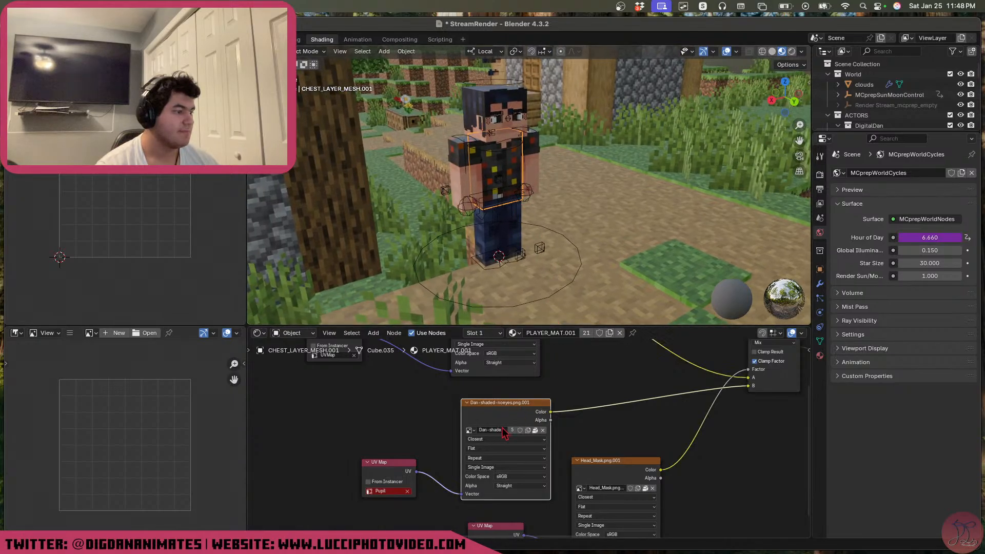
pyautogui.click(91, 51)
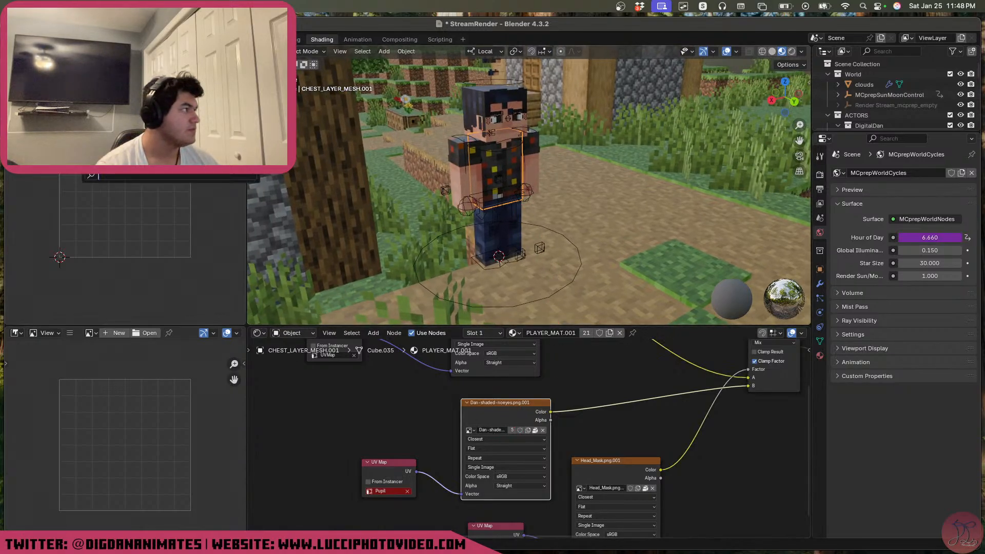
pyautogui.write('da')
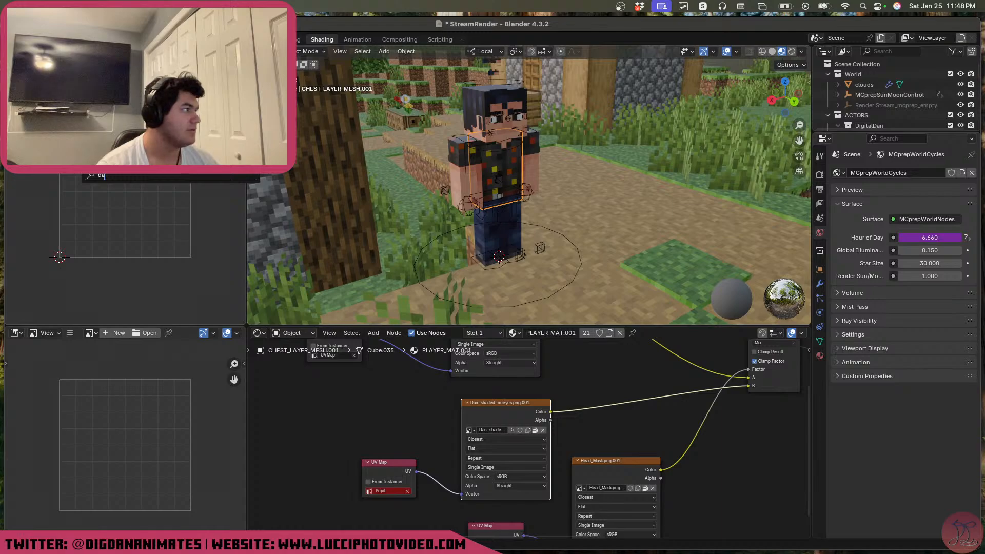
pyautogui.press('Return')
pyautogui.click(59, 51)
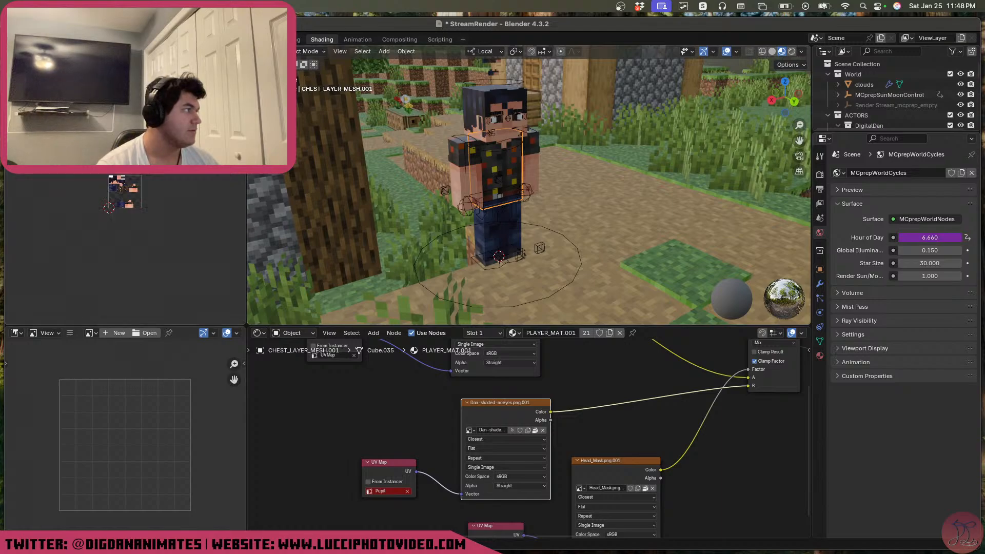
pyautogui.click(28, 40)
pyautogui.moveTo(90, 220)
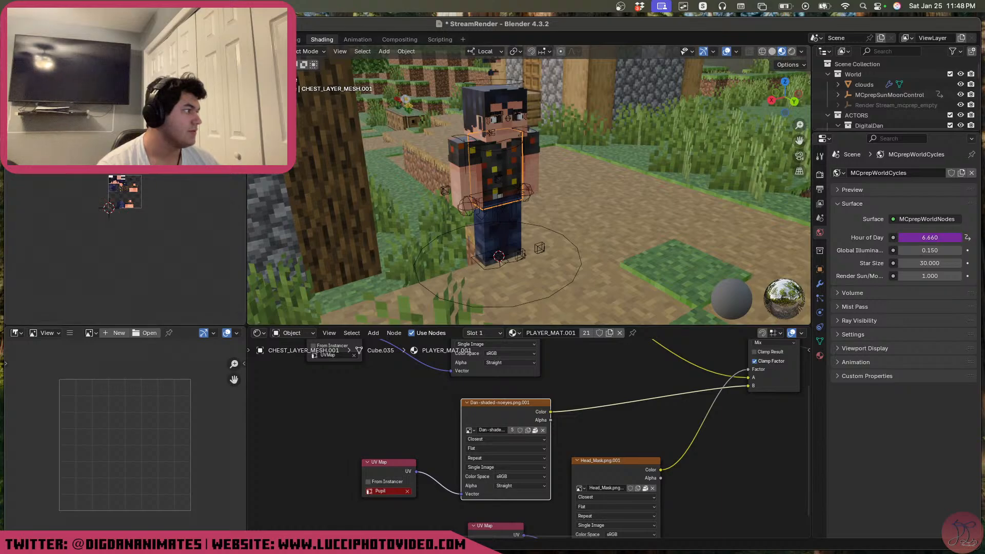
pyautogui.scroll(3, 125, 166)
pyautogui.scroll(3, 59, 257)
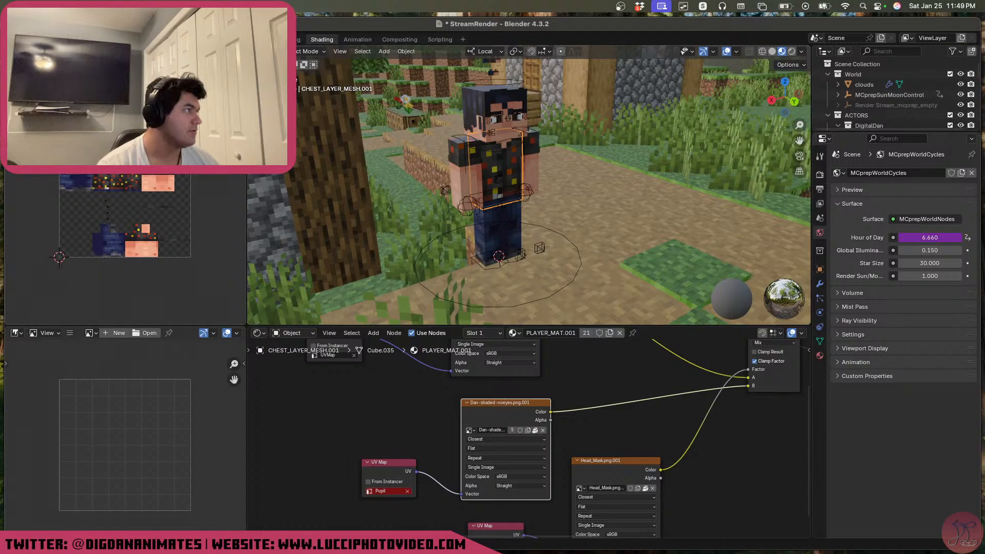
# Unpack the Dan-shaded-noeyes.png.001 image using the Remove Pack option
pyautogui.click(61, 51)
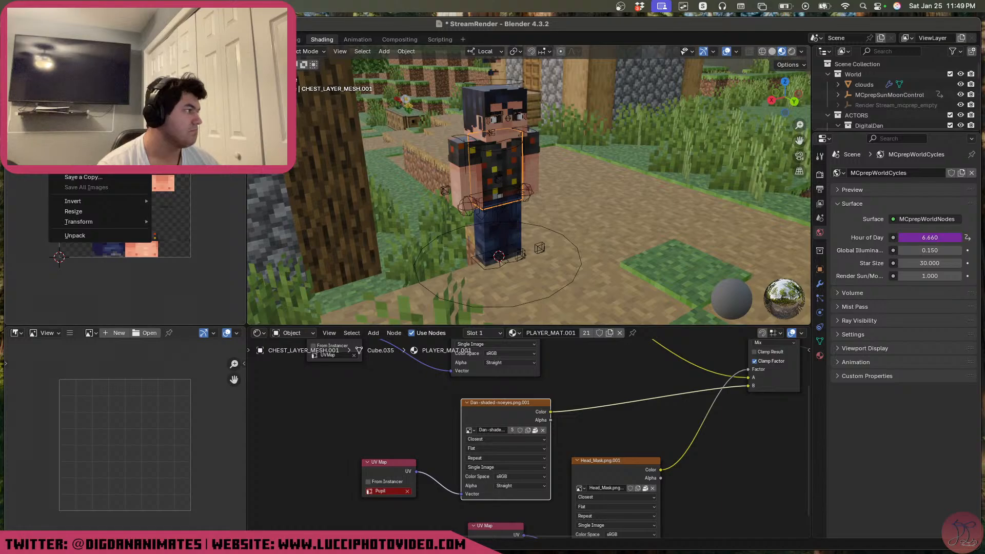
pyautogui.click(118, 235)
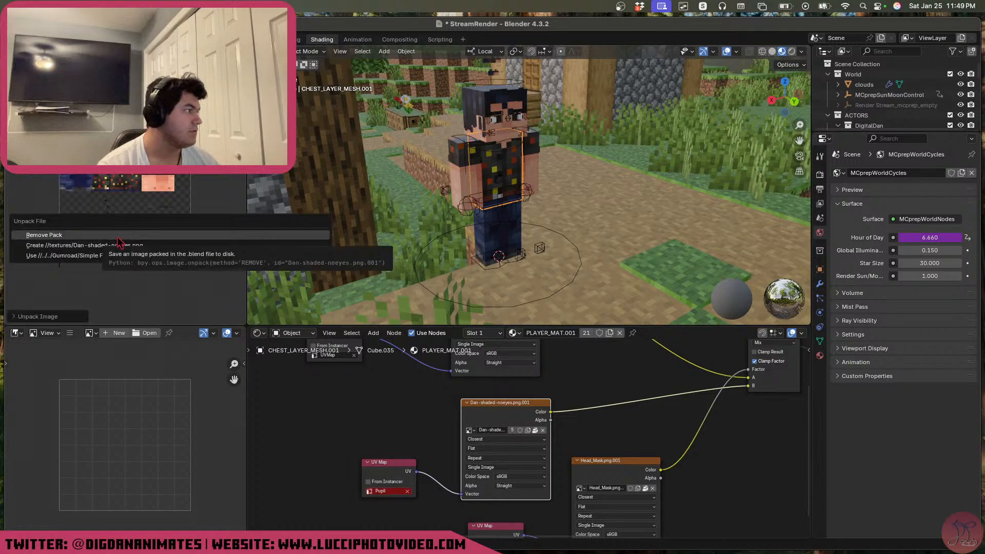
pyautogui.click(122, 237)
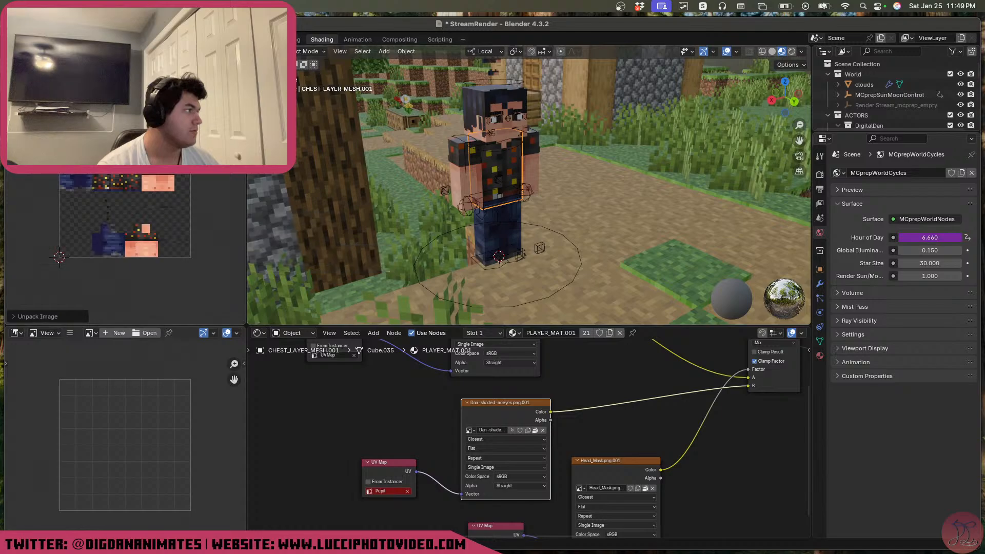
# Start replacing the unpacked skin image and browse to the Downloads folder for the new skin file
pyautogui.click(60, 52)
pyautogui.click(78, 98)
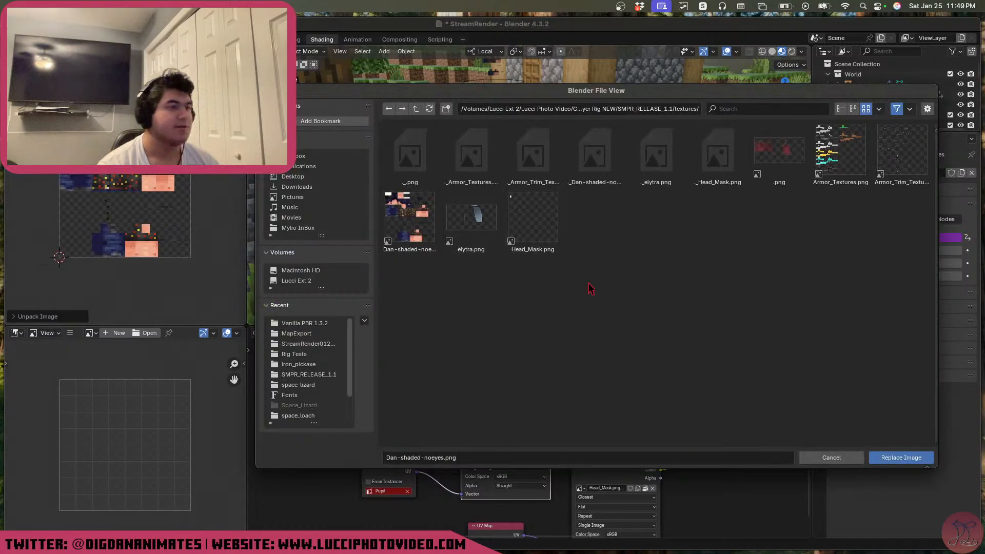
pyautogui.click(416, 109)
pyautogui.click(415, 109)
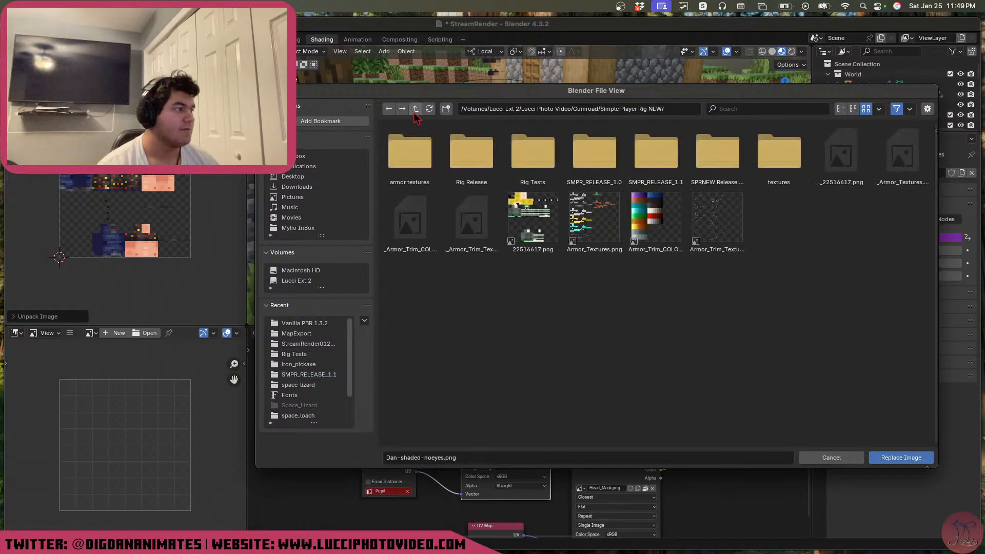
pyautogui.click(313, 187)
pyautogui.moveTo(646, 92); pyautogui.dragTo(678, 98)
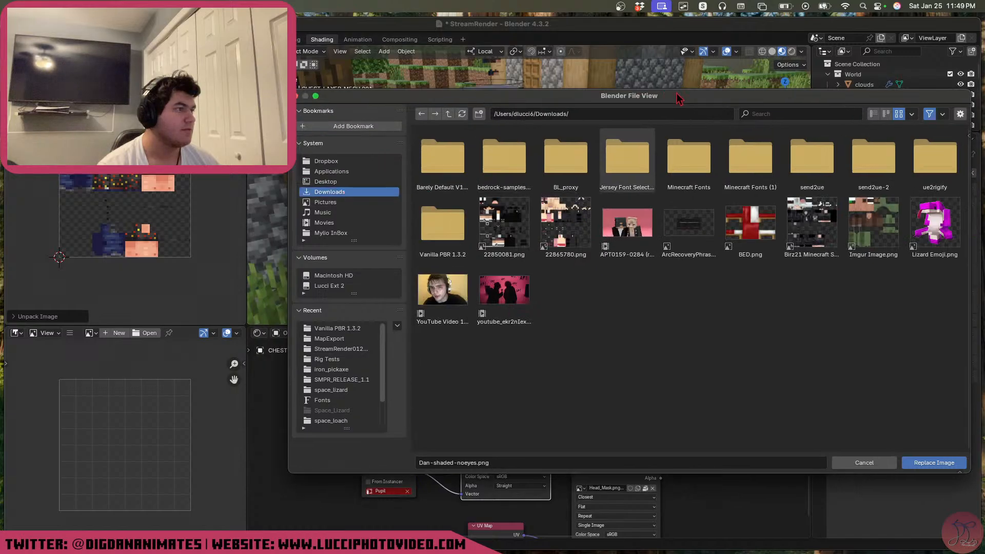
pyautogui.press('Return')
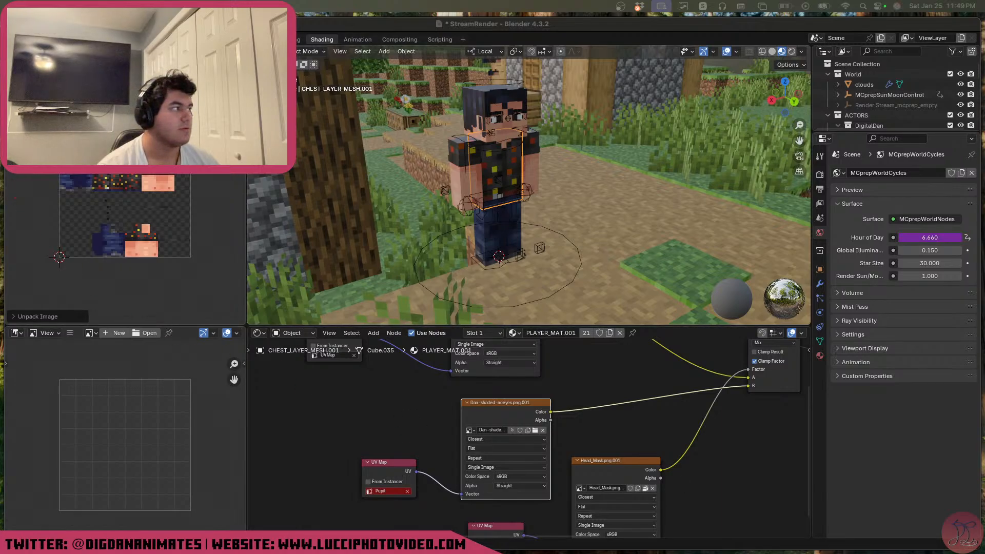
# Replace the Dan-shaded-noeyes.png.001 image with the new skin file through the file browser, keeping the character's chest mesh selected
pyautogui.click(59, 51)
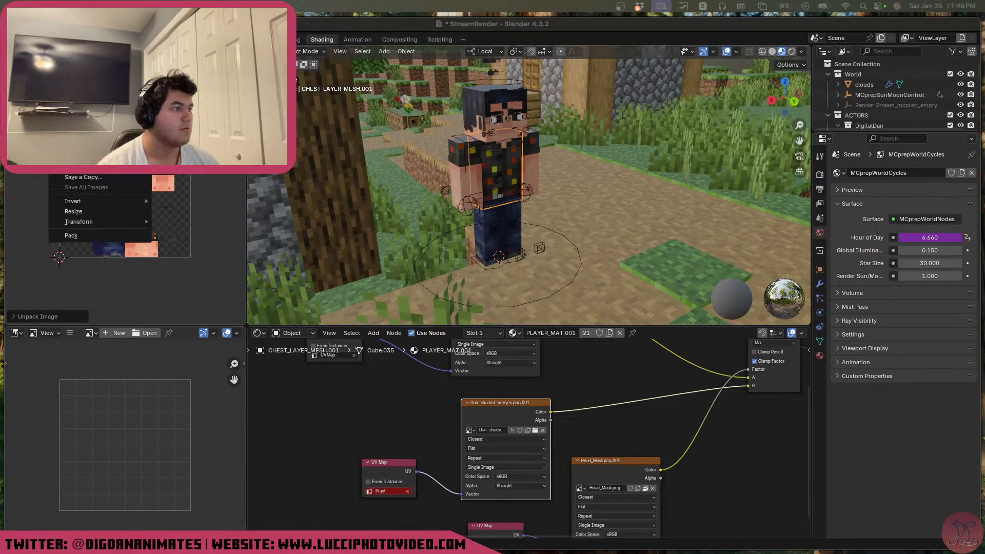
pyautogui.click(77, 107)
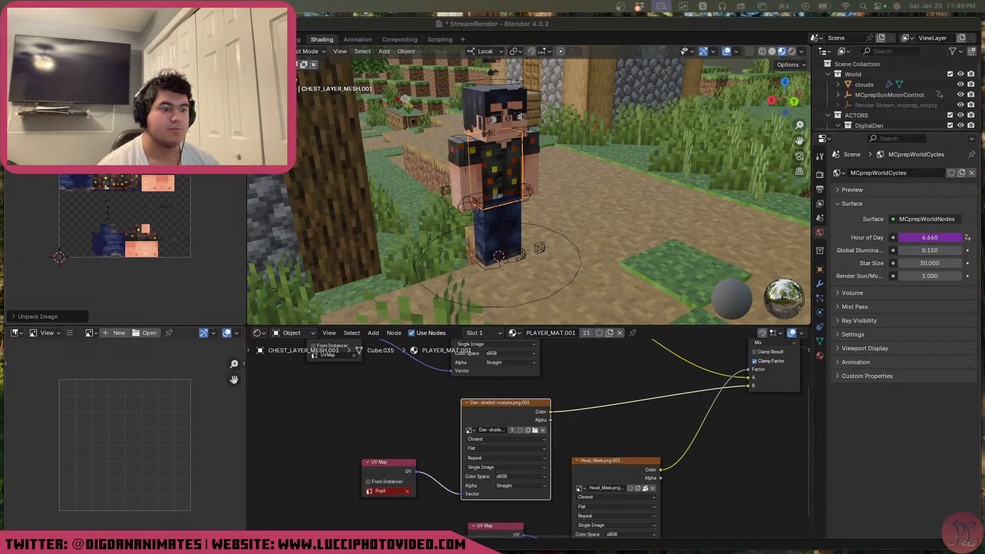
pyautogui.click(456, 297)
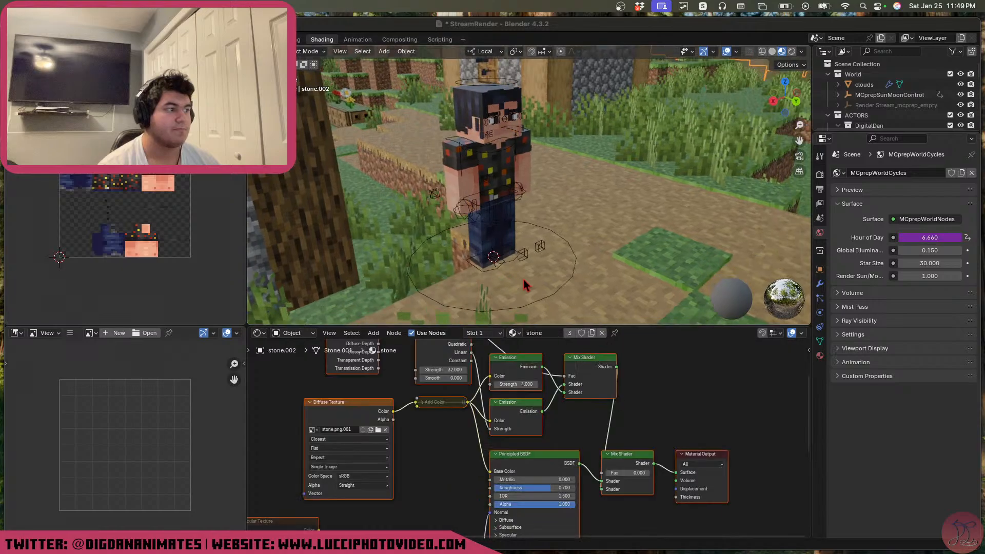
pyautogui.click(497, 177)
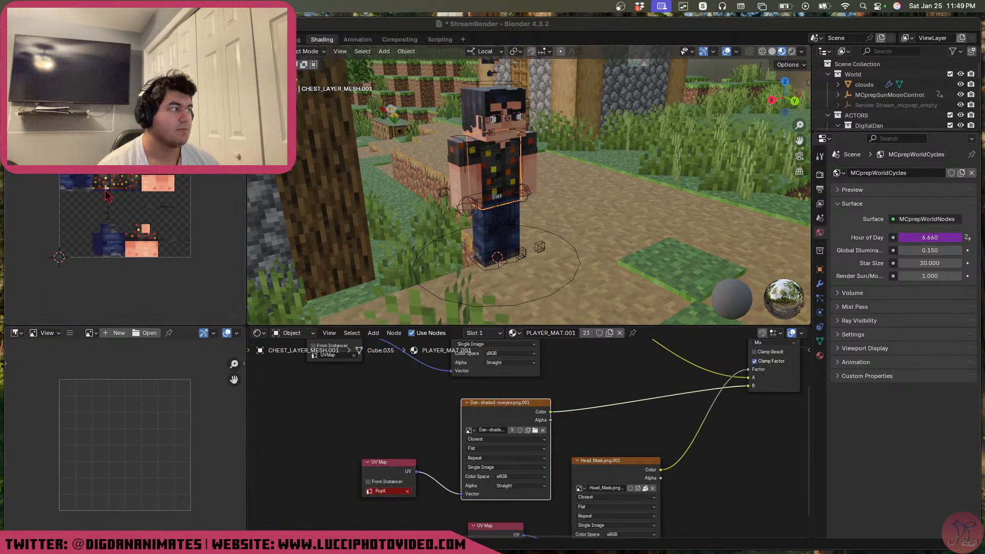
pyautogui.click(61, 52)
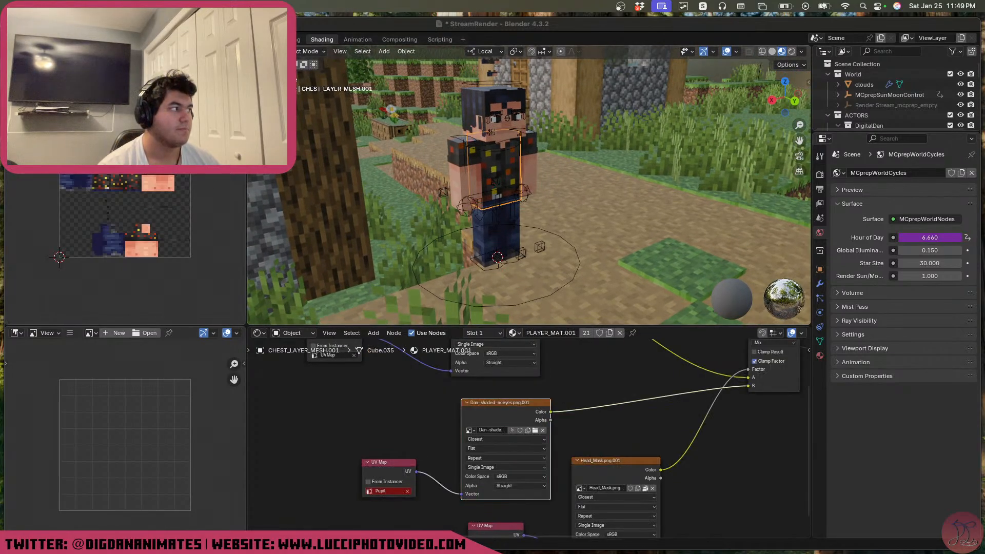
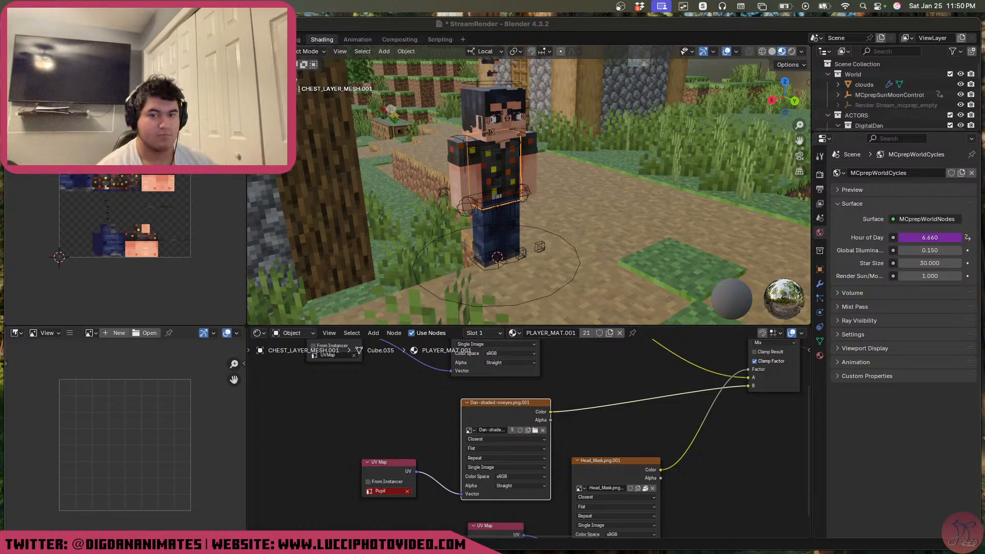
pyautogui.hotkey('ctrl', 'Up')
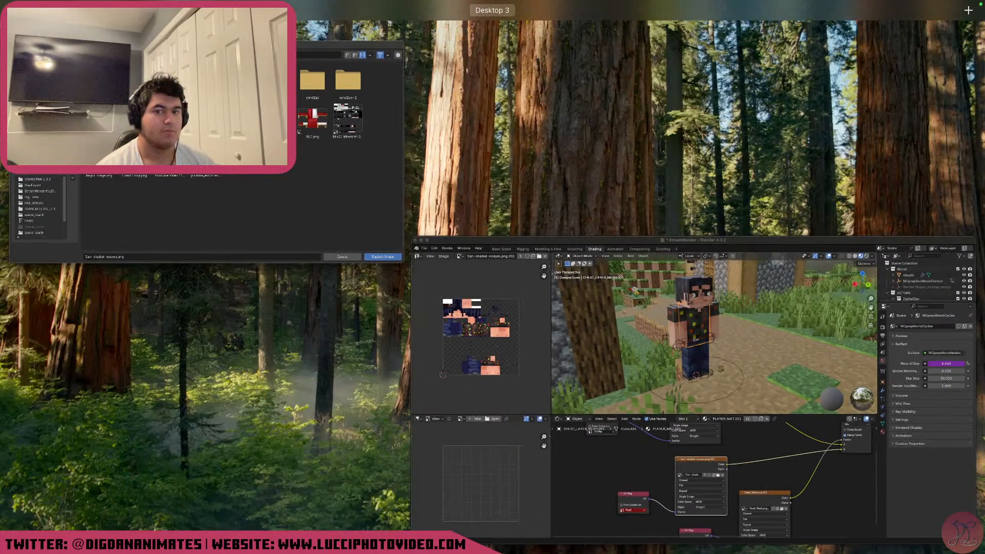
pyautogui.click(253, 240)
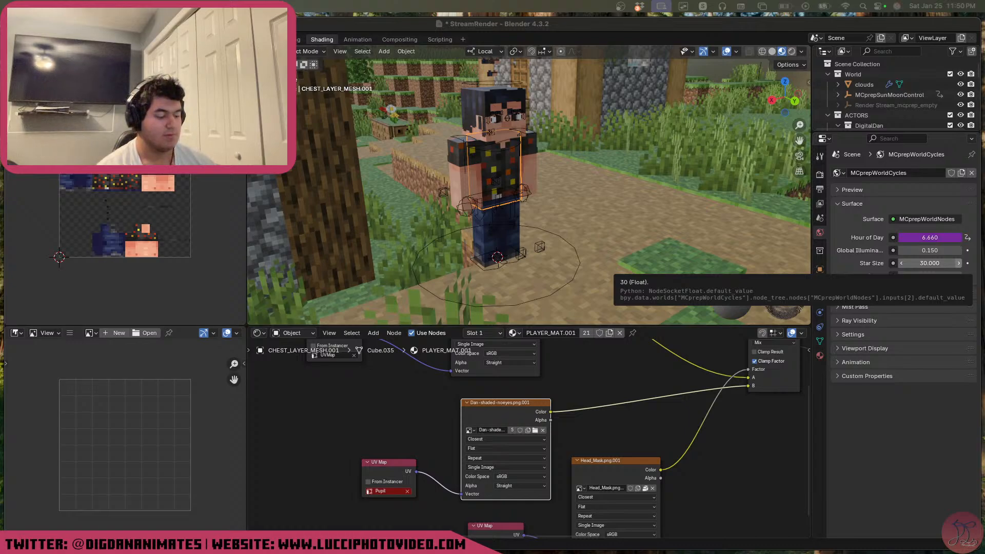
pyautogui.hotkey('ctrl', 'Up')
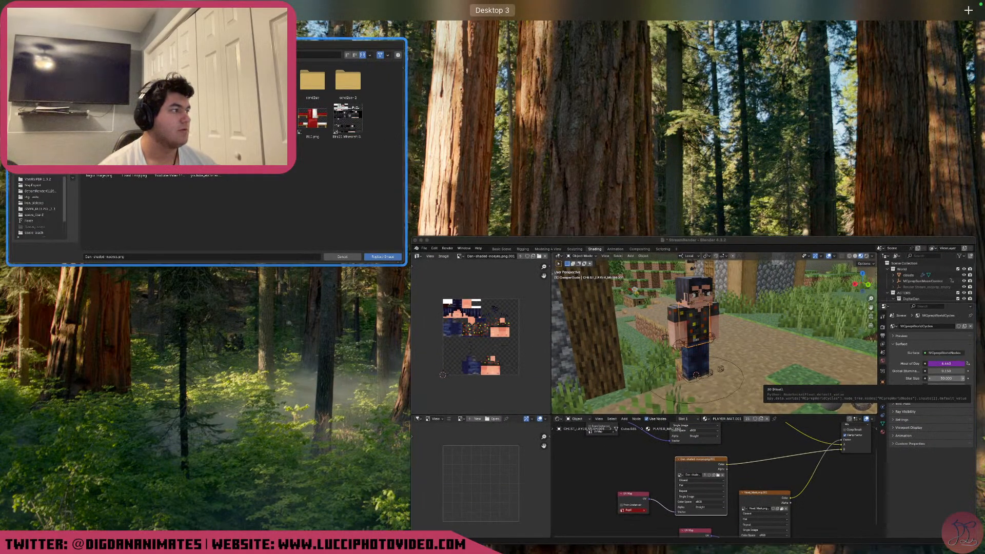
pyautogui.moveTo(246, 154); pyautogui.dragTo(981, 190)
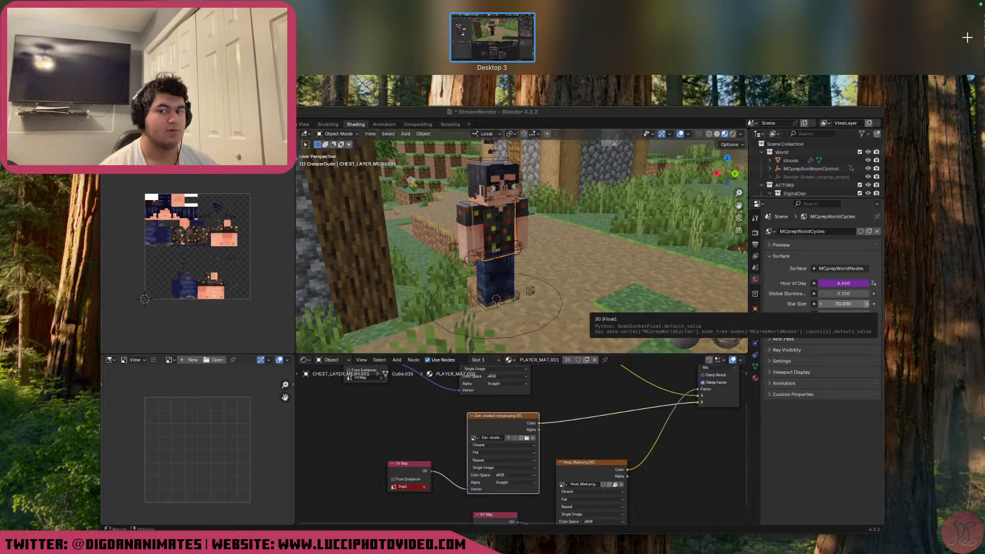
pyautogui.hotkey('ctrl', 'Up')
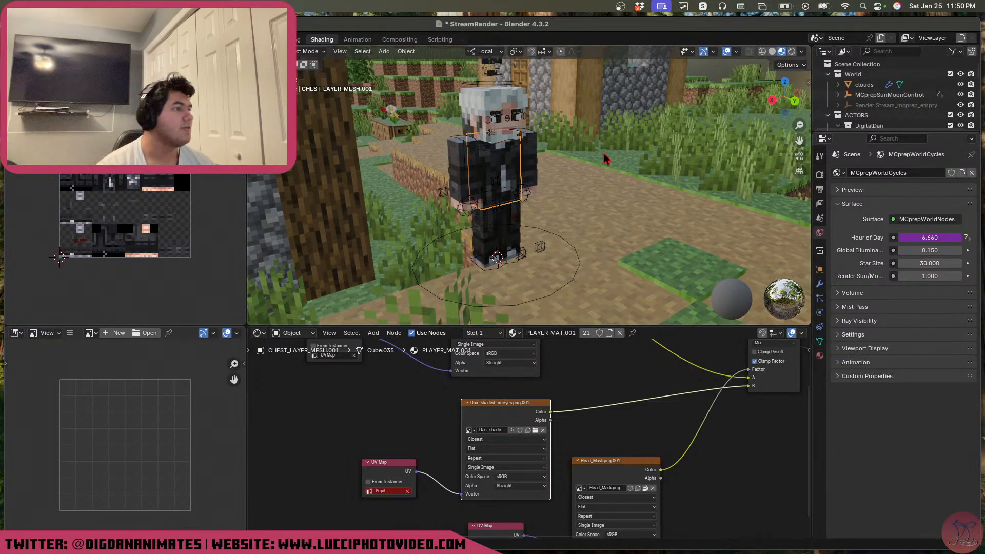
# Inspect the re-skinned character, return to the Layout workspace and save the StreamRender file
pyautogui.scroll(5, 481, 142)
pyautogui.scroll(-5, 481, 142)
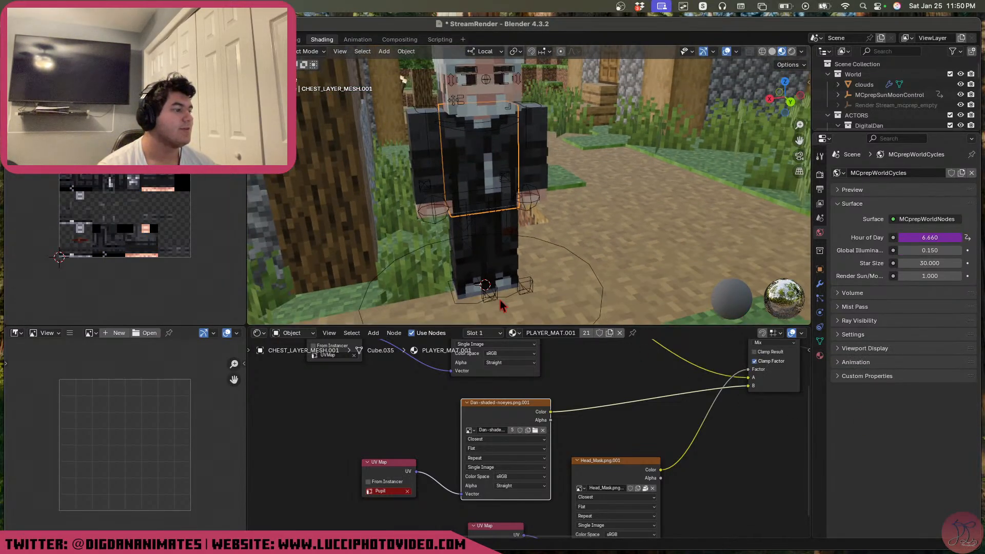
pyautogui.click(168, 39)
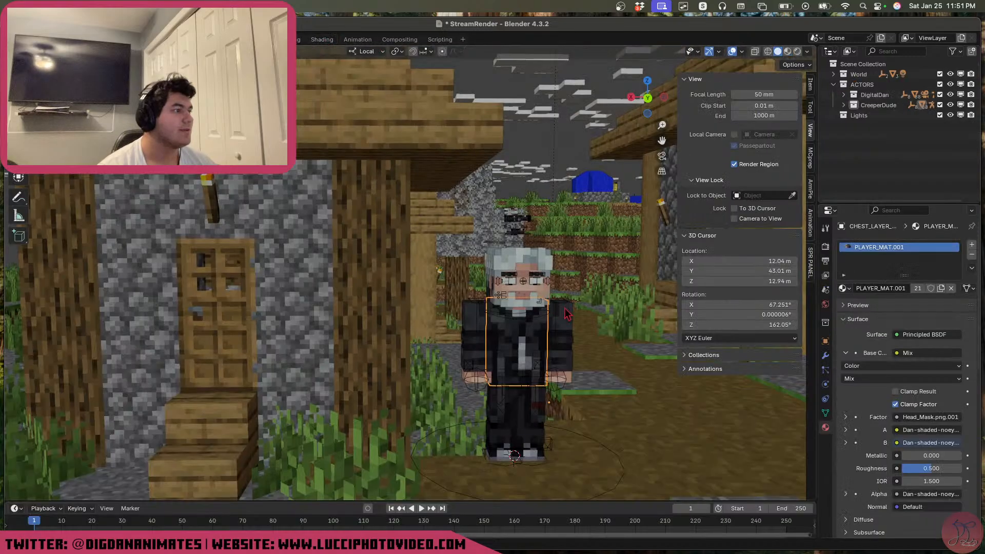
pyautogui.moveTo(578, 313); pyautogui.dragTo(461, 312, button='middle')
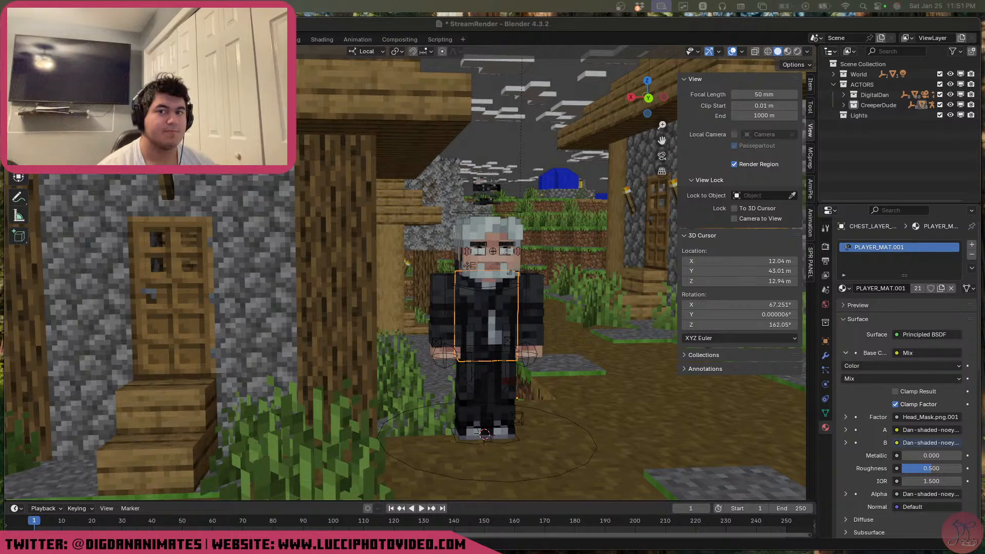
pyautogui.click(449, 25)
pyautogui.moveTo(490, 257); pyautogui.dragTo(506, 260, button='middle')
pyautogui.scroll(4, 503, 302)
pyautogui.press('super+s')
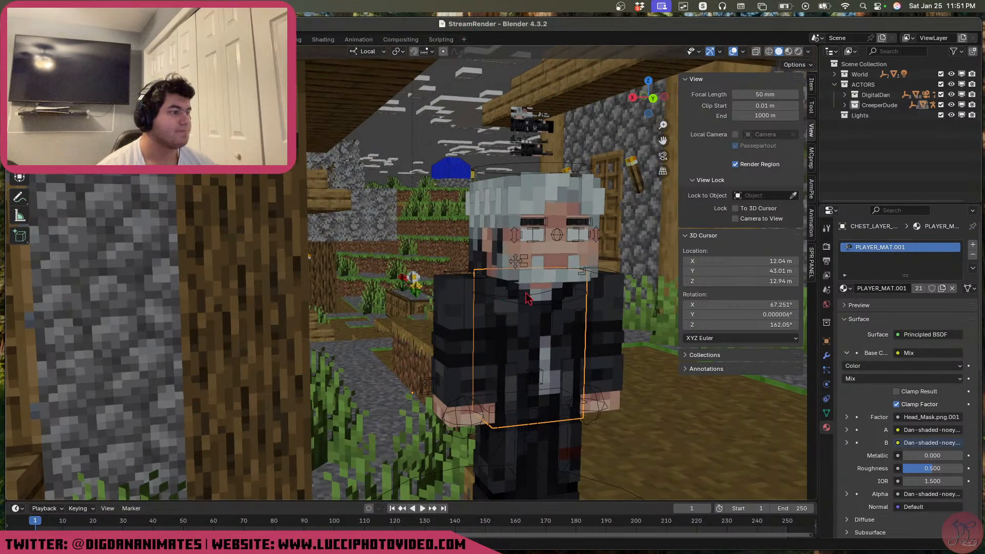
# Select the CreeperDude armature and enter Pose Mode with its face controls in view
pyautogui.moveTo(504, 303); pyautogui.dragTo(482, 297, button='middle')
pyautogui.click(527, 274)
pyautogui.scroll(-4, 483, 298)
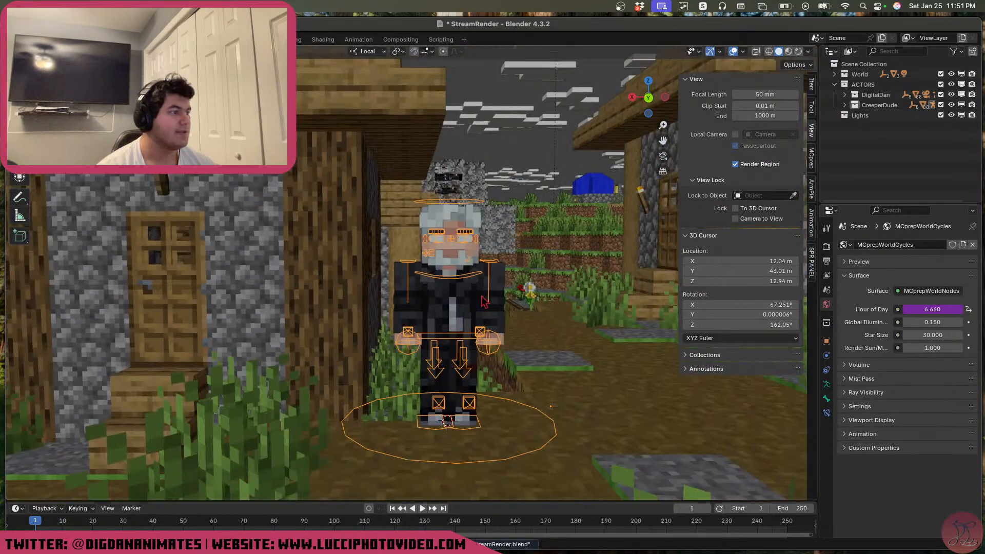
pyautogui.scroll(8, 451, 301)
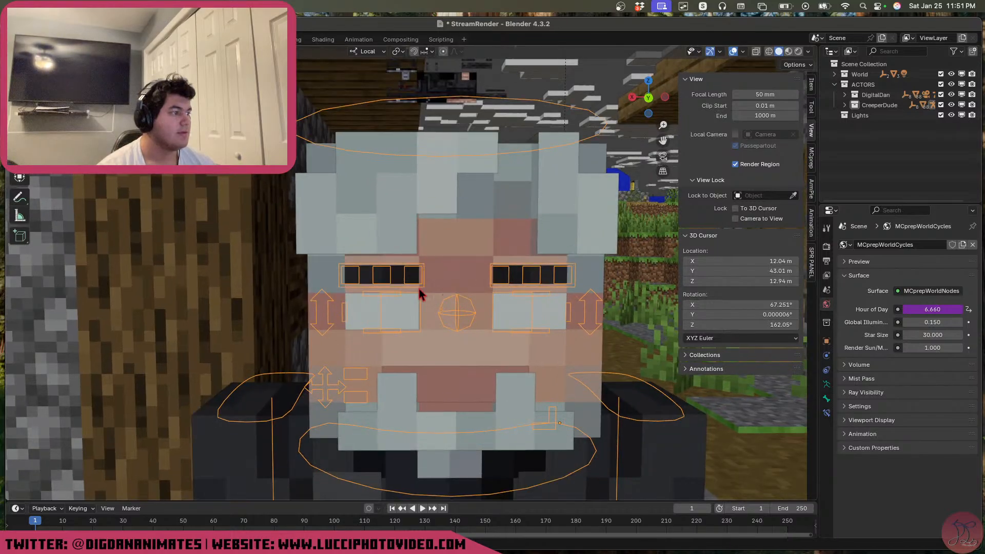
pyautogui.hotkey('ctrl', 'Tab')
pyautogui.moveTo(419, 293); pyautogui.dragTo(440, 284, button='middle')
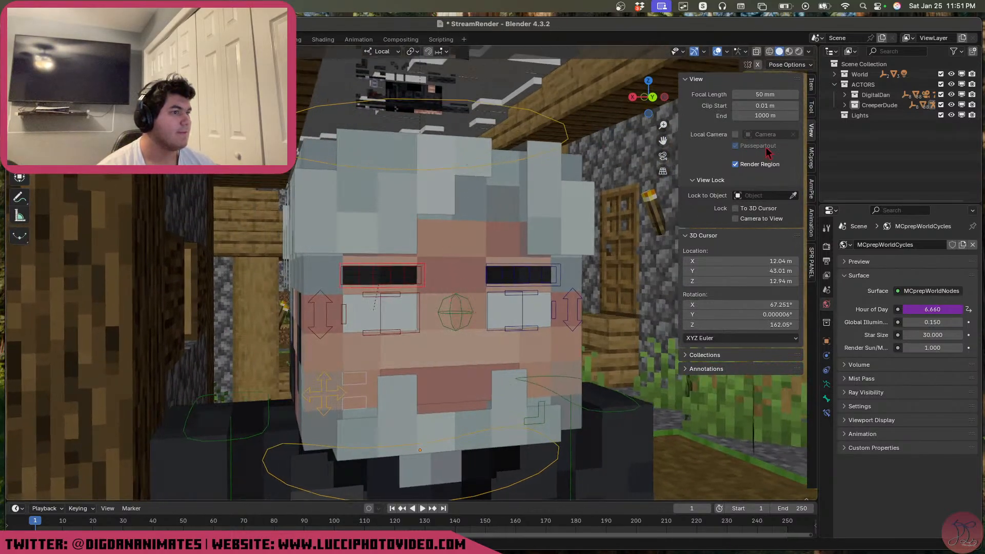
# Show the rig's SPR character settings and set CreeperDude's Eyebrow Size to 1
pyautogui.click(809, 272)
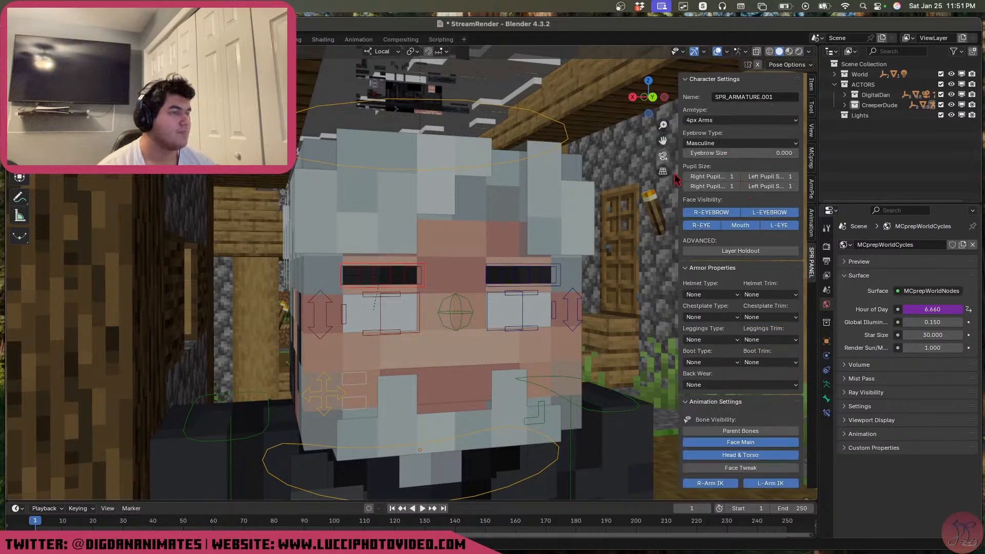
pyautogui.scroll(-3, 457, 327)
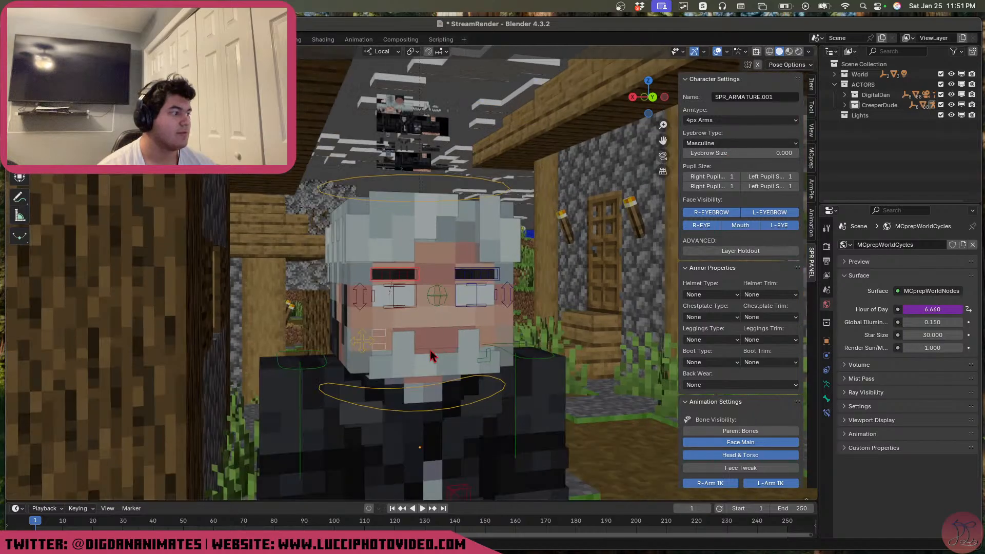
pyautogui.moveTo(456, 327); pyautogui.dragTo(430, 335, button='middle')
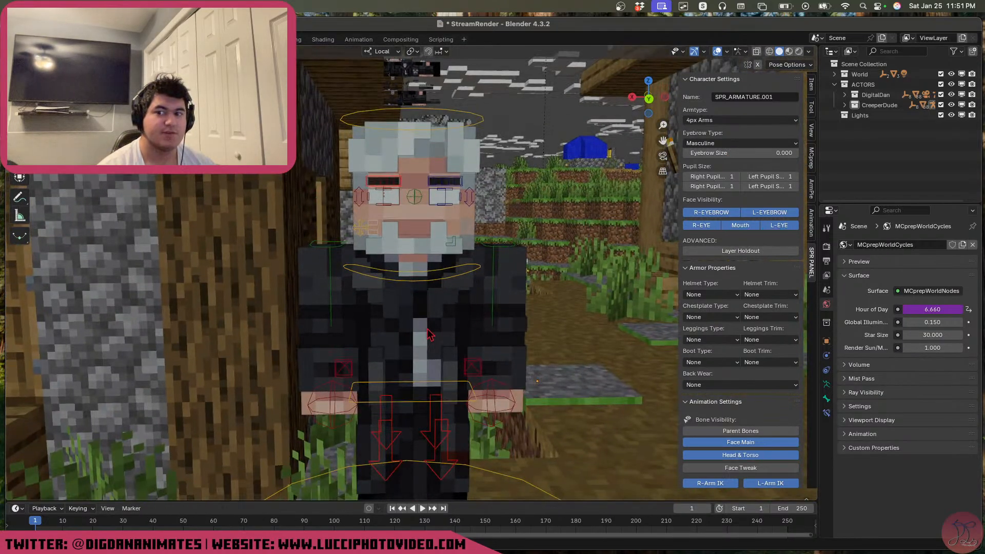
pyautogui.click(760, 141)
pyautogui.click(756, 144)
pyautogui.click(727, 154)
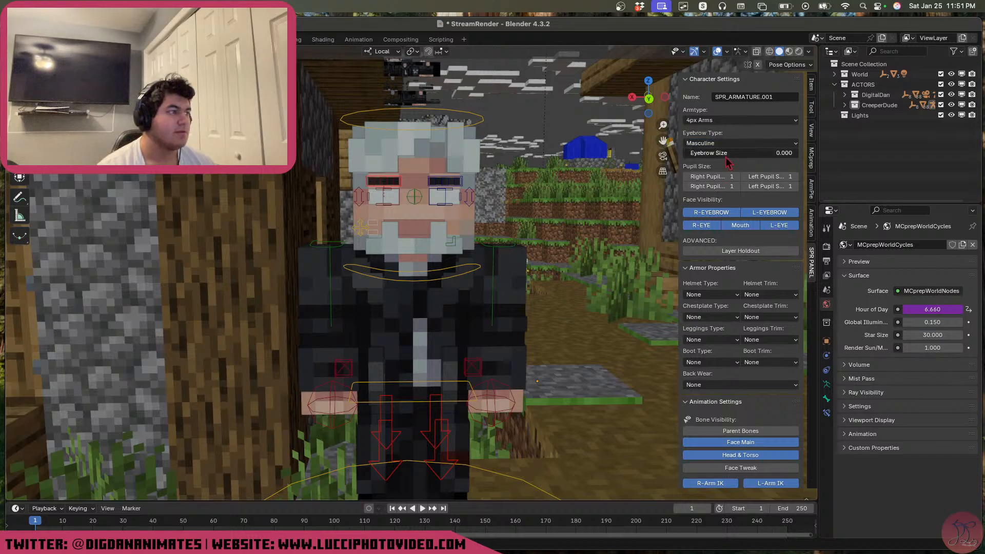
pyautogui.write('1')
pyautogui.press('Return')
pyautogui.scroll(8, 401, 257)
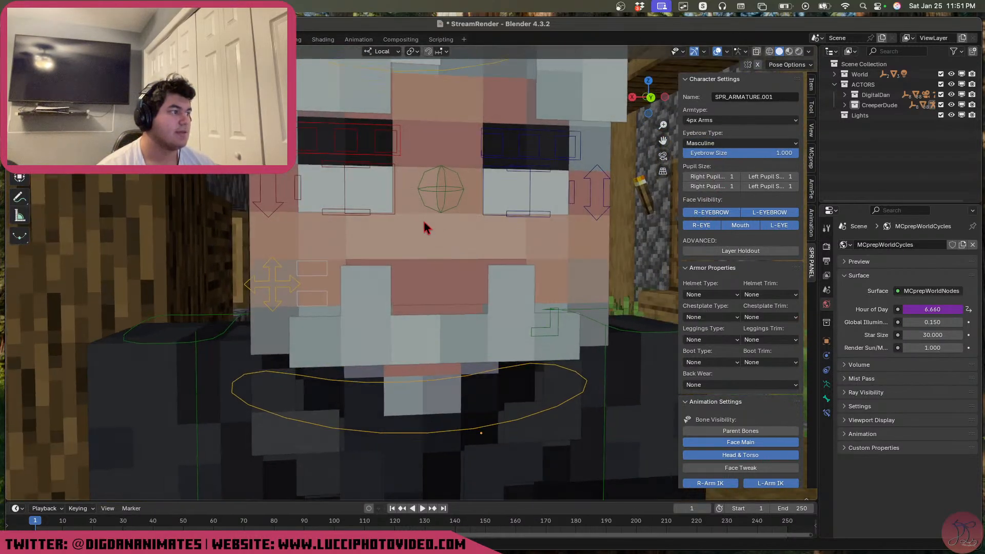
# Switch the viewport to Material Preview, test moving an eye control, and enable Pupil Lock for CreeperDude
pyautogui.click(363, 223)
pyautogui.click(789, 51)
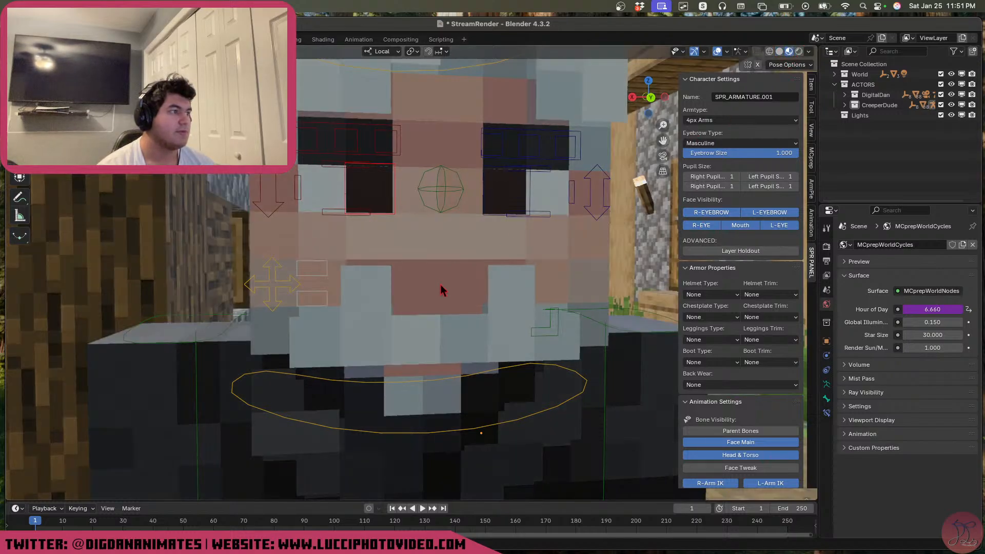
pyautogui.moveTo(441, 285); pyautogui.dragTo(466, 285, button='middle')
pyautogui.press('g')
pyautogui.rightClick(372, 156)
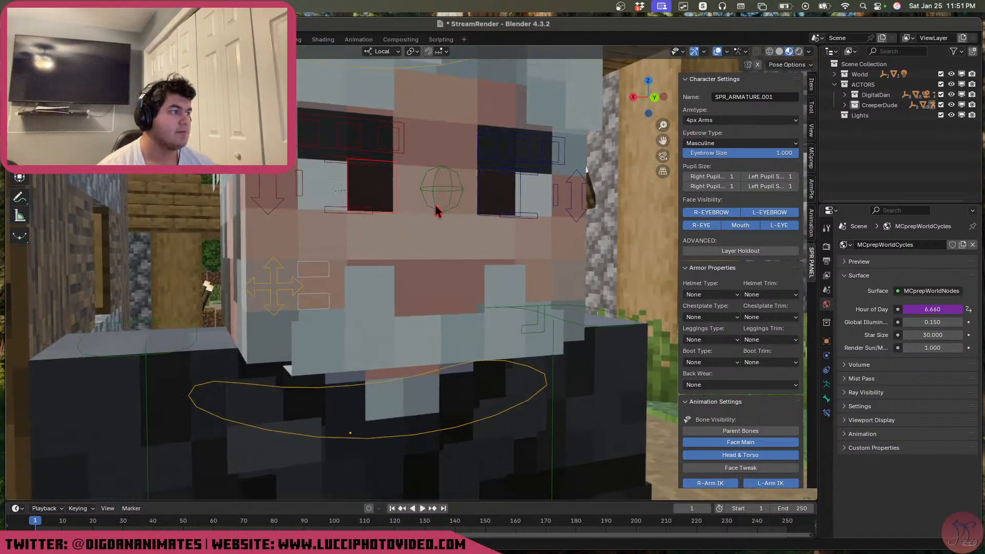
pyautogui.scroll(-5, 448, 202)
pyautogui.scroll(-8, 730, 462)
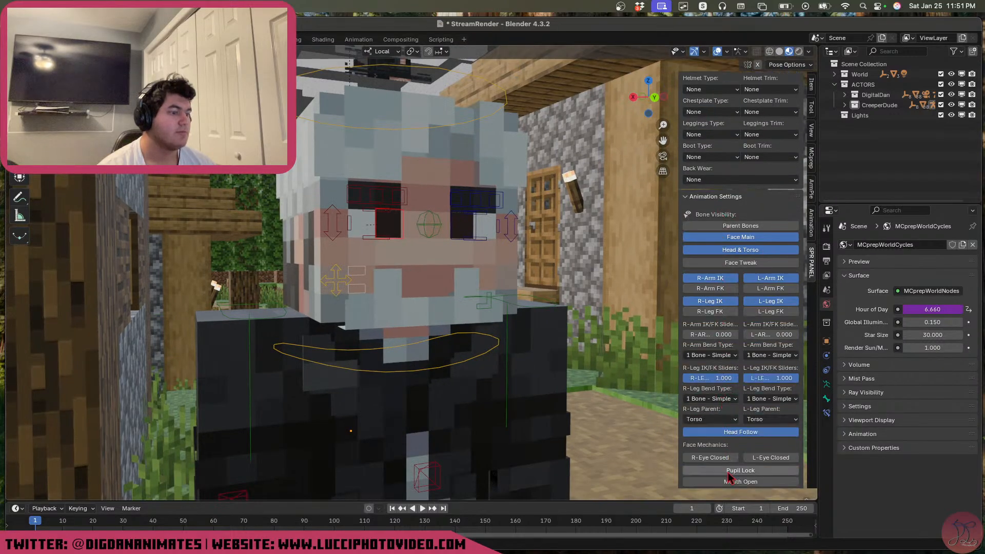
pyautogui.click(729, 473)
pyautogui.scroll(-6, 562, 355)
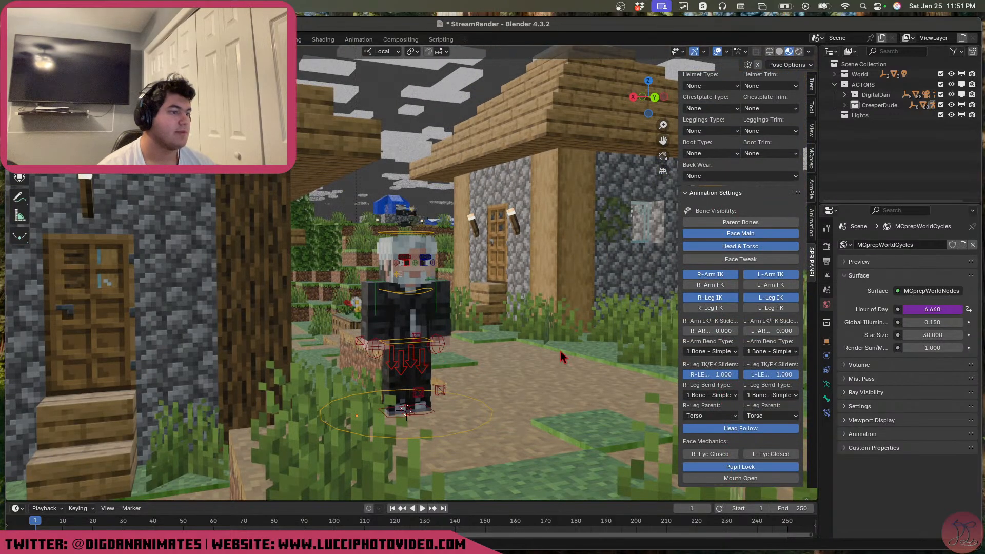
pyautogui.scroll(3, 718, 308)
pyautogui.click(711, 190)
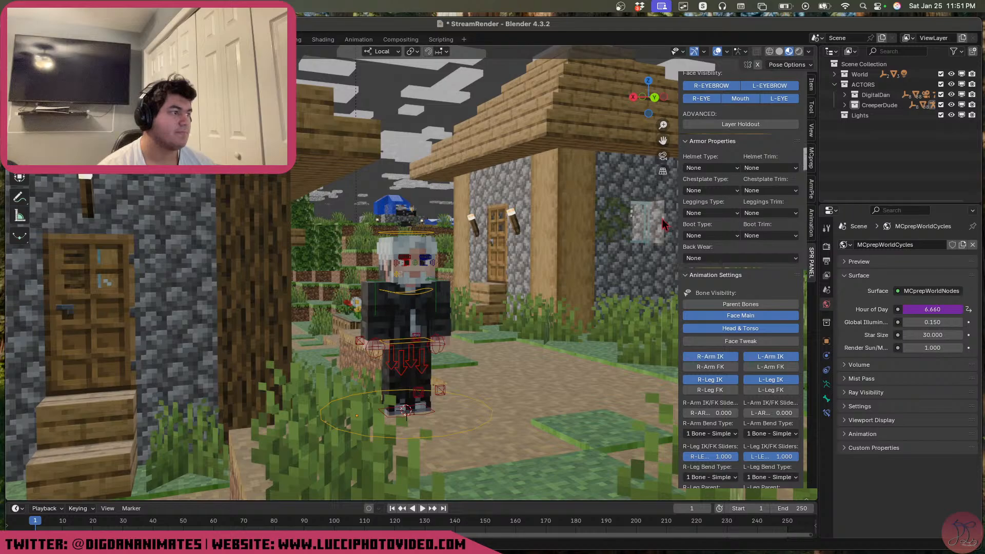
pyautogui.moveTo(477, 315); pyautogui.dragTo(479, 365, button='middle')
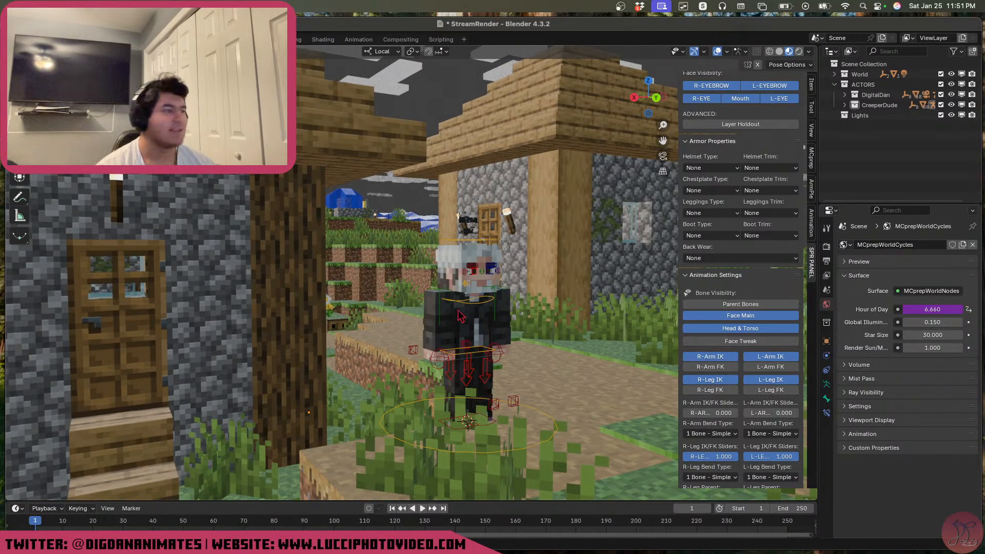
pyautogui.moveTo(458, 310); pyautogui.dragTo(451, 315, button='middle')
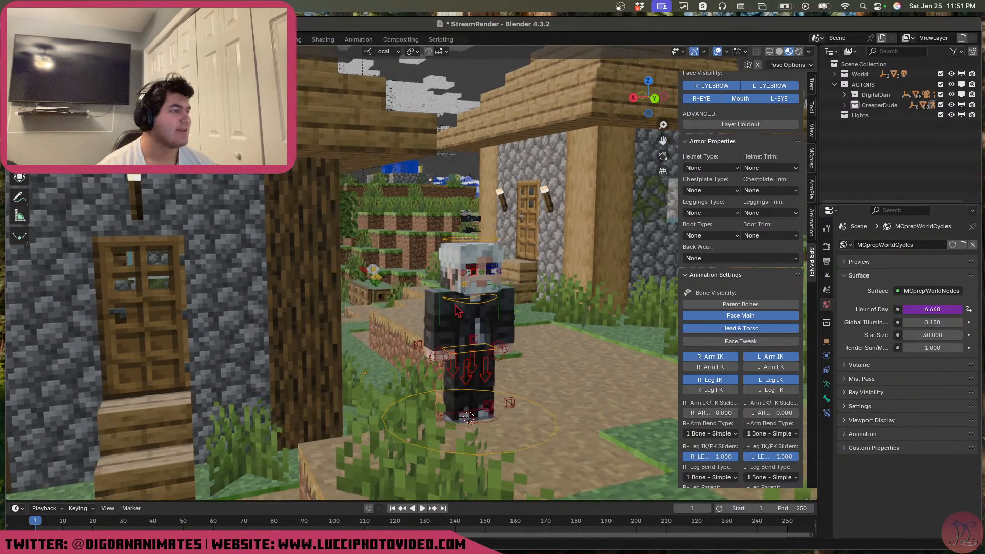
# Switch the viewport to Solid shading and move CreeperDude's root control forward to the edge of the stone path patch
pyautogui.click(779, 52)
pyautogui.moveTo(468, 364)
pyautogui.mouseDown(button='middle')
pyautogui.moveTo(449, 367)
pyautogui.moveTo(453, 359)
pyautogui.mouseUp(button='middle')
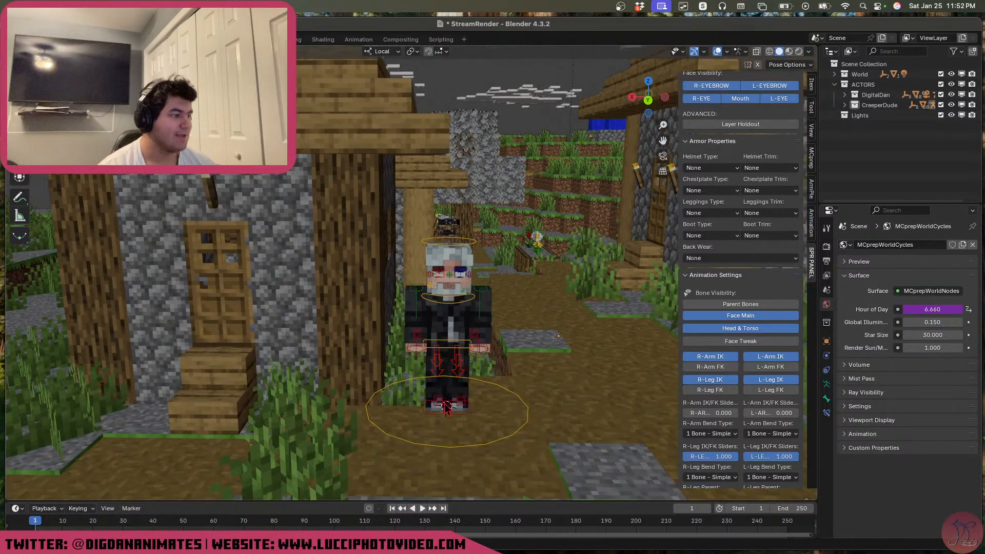
pyautogui.keyDown('shift'); pyautogui.moveTo(508, 431); pyautogui.dragTo(476, 360, button='middle'); pyautogui.keyUp('shift')
pyautogui.click(476, 360)
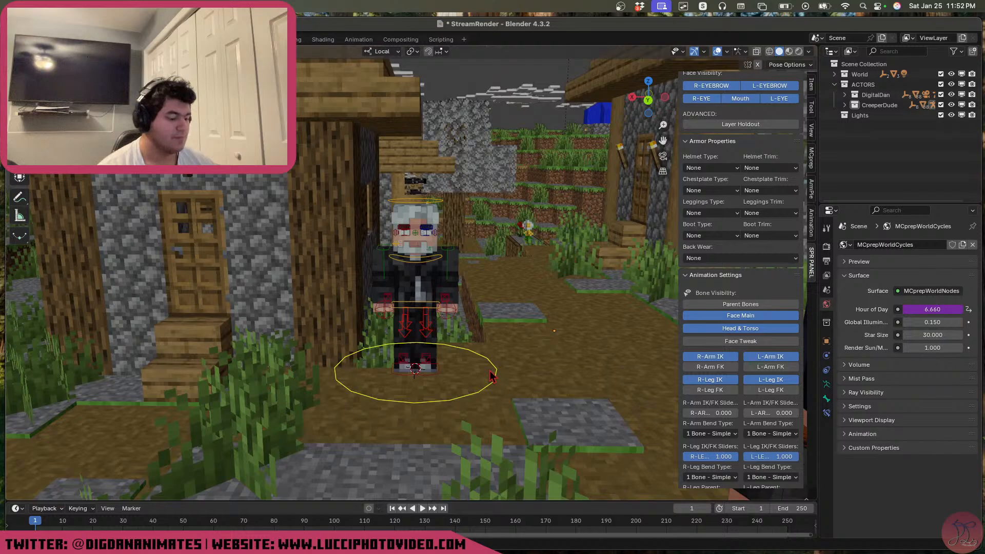
pyautogui.press('g')
pyautogui.click(521, 448)
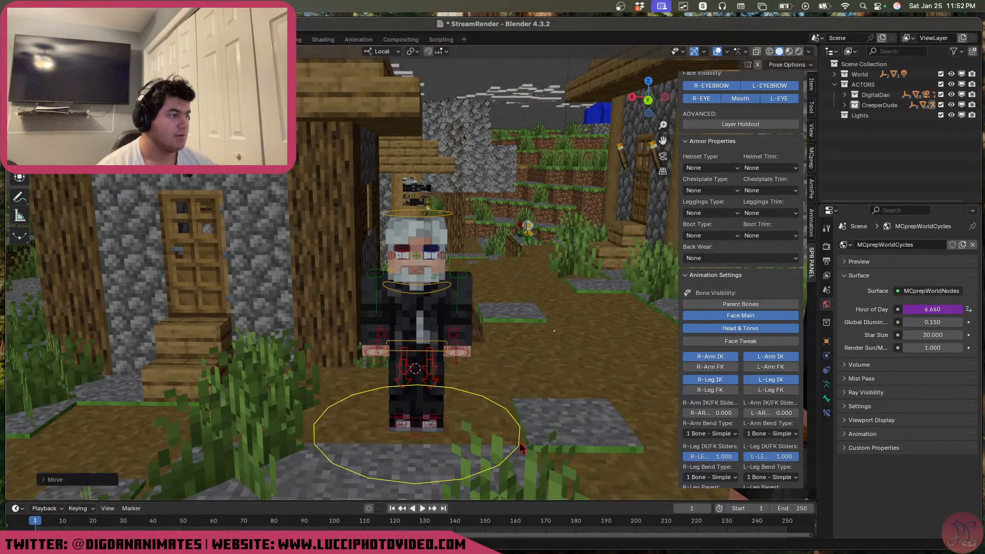
# View the scene through the camera to check CreeperDude's placement beside the DigitalDan character
pyautogui.keyDown('shift'); pyautogui.moveTo(529, 405); pyautogui.dragTo(534, 331, button='middle'); pyautogui.keyUp('shift')
pyautogui.scroll(-2, 507, 322)
pyautogui.keyDown('shift'); pyautogui.moveTo(450, 321); pyautogui.dragTo(529, 364, button='middle'); pyautogui.keyUp('shift')
pyautogui.keyDown('shift'); pyautogui.moveTo(421, 330); pyautogui.dragTo(501, 334, button='middle'); pyautogui.keyUp('shift')
pyautogui.press('KP_0')
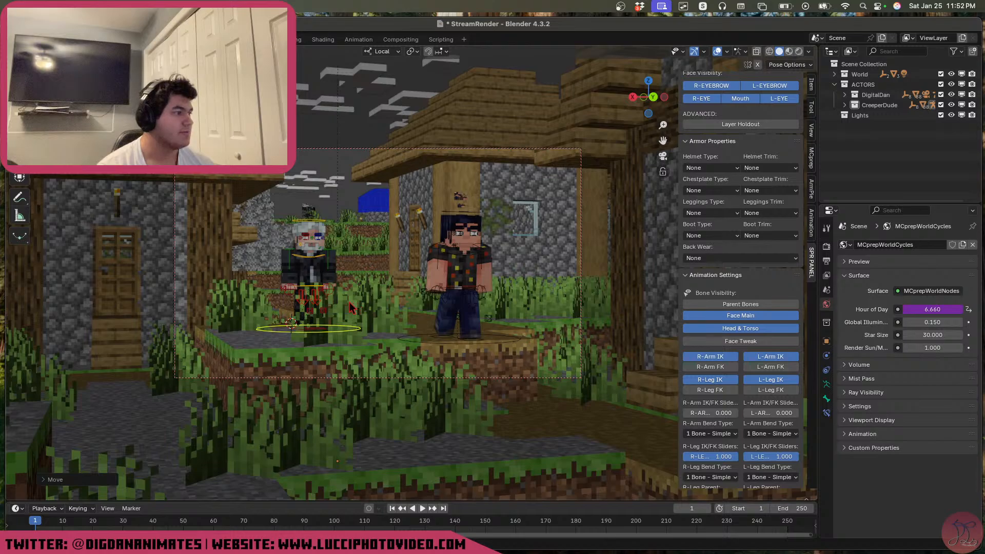
pyautogui.moveTo(349, 308)
pyautogui.mouseDown(button='middle')
pyautogui.moveTo(362, 318)
pyautogui.moveTo(355, 313)
pyautogui.mouseUp(button='middle')
pyautogui.press('KP_0')
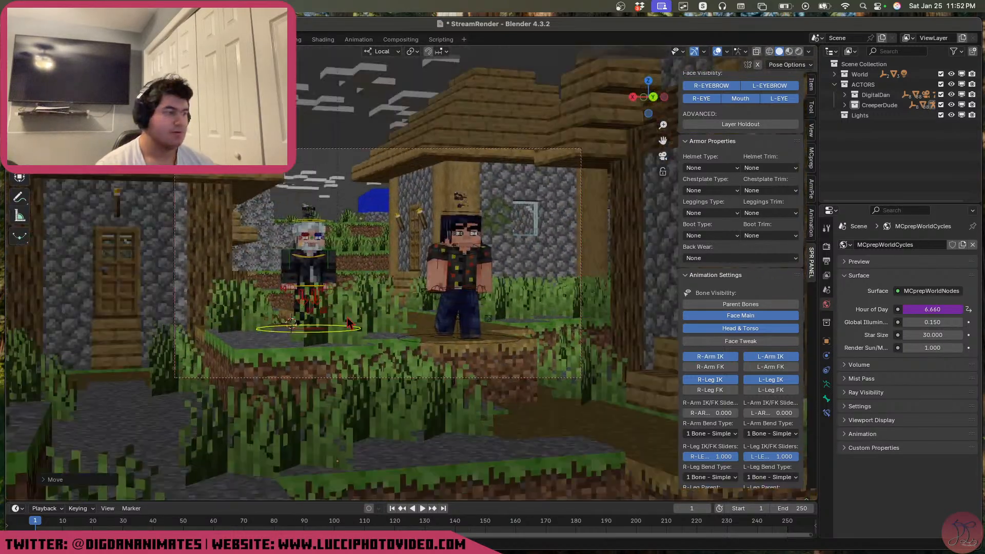
# Leave Pose Mode, select the scene camera, and enable the Thirds composition guide in its viewport display settings
pyautogui.scroll(4, 347, 323)
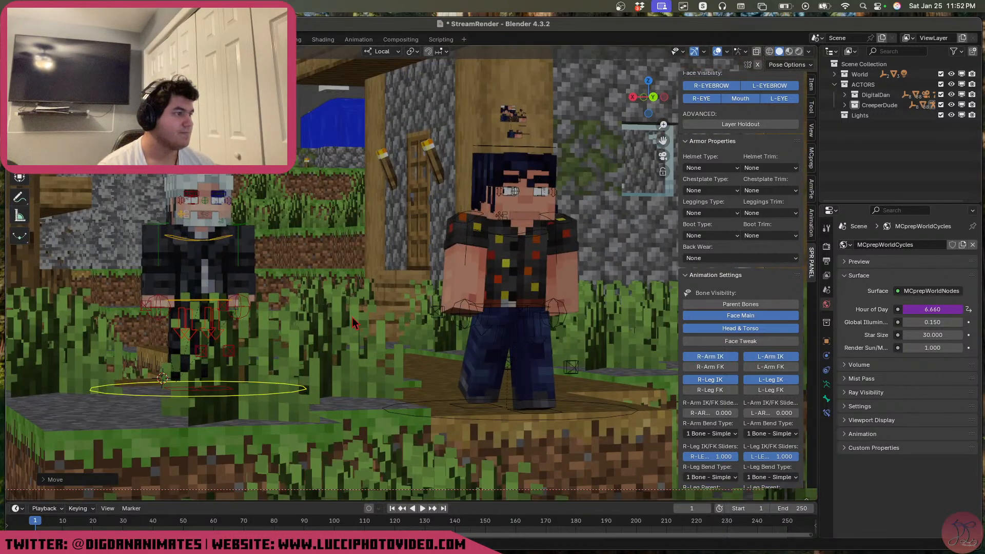
pyautogui.scroll(-4, 354, 322)
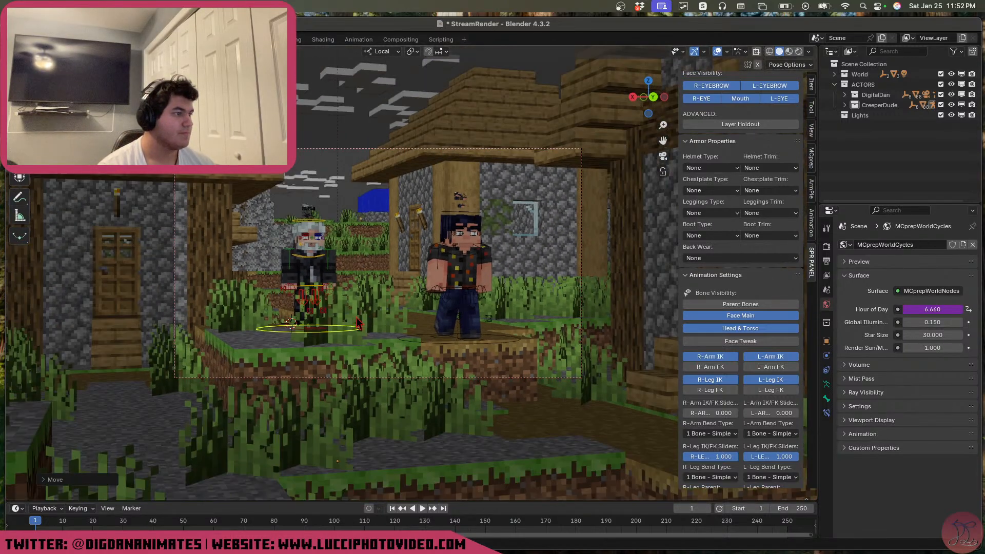
pyautogui.hotkey('ctrl', 'Tab')
pyautogui.click(548, 150)
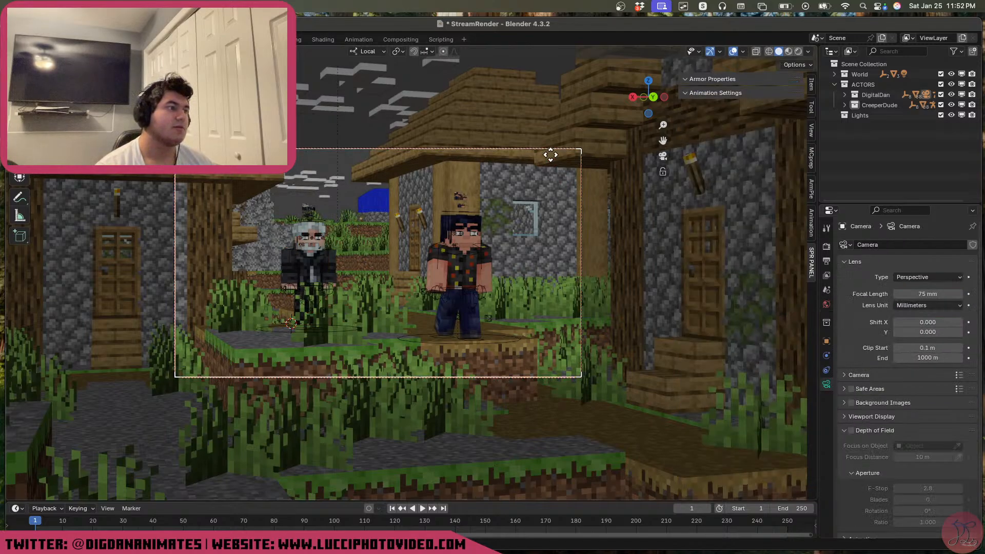
pyautogui.scroll(-2, 823, 418)
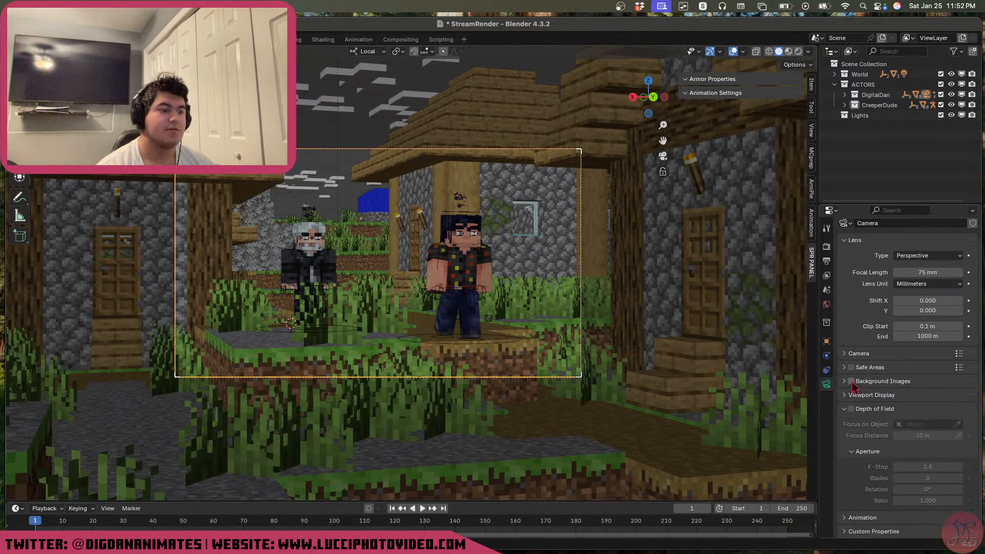
pyautogui.click(863, 396)
pyautogui.scroll(-4, 872, 411)
pyautogui.click(917, 405)
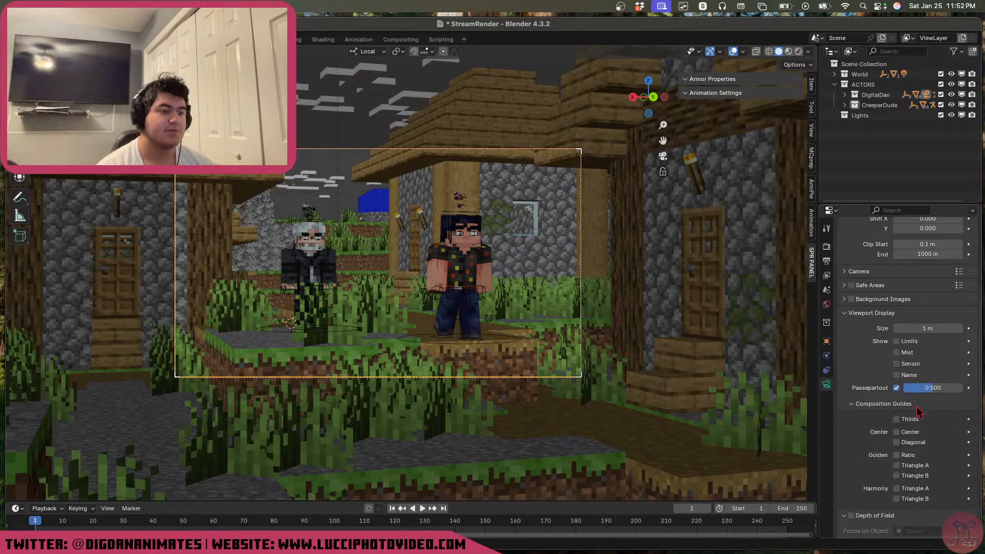
pyautogui.scroll(3, 465, 338)
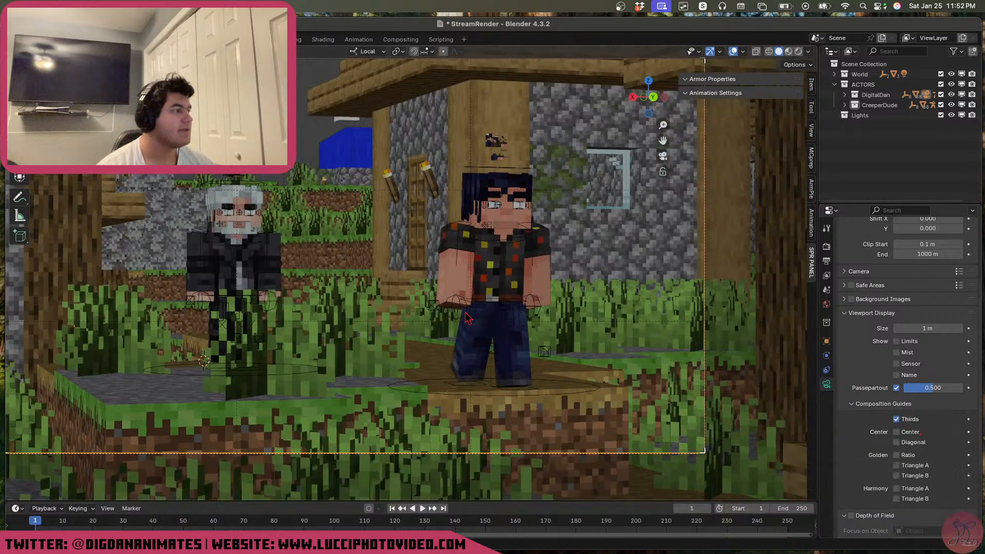
# Select CreeperDude's armature and return it to Pose Mode in the camera view
pyautogui.click(200, 366)
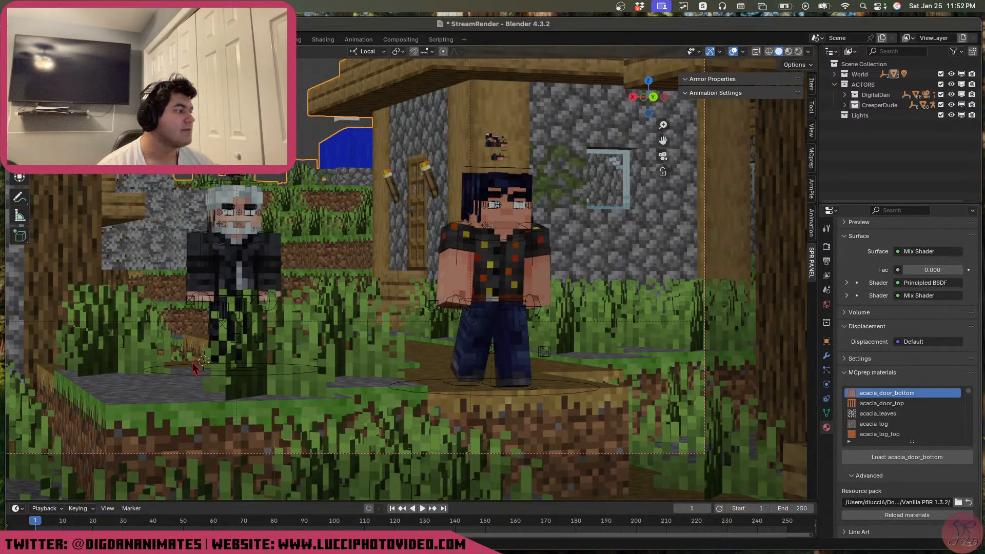
pyautogui.click(320, 372)
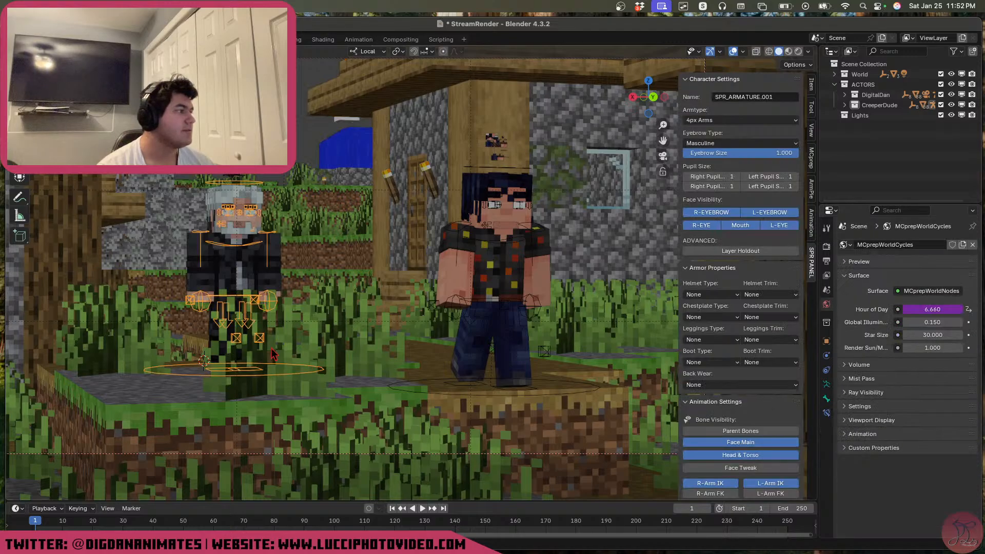
pyautogui.moveTo(271, 349); pyautogui.dragTo(291, 358, button='middle')
pyautogui.keyDown('shift'); pyautogui.moveTo(321, 319); pyautogui.dragTo(435, 350, button='middle'); pyautogui.keyUp('shift')
pyautogui.hotkey('ctrl', 'Tab')
pyautogui.press('KP_0')
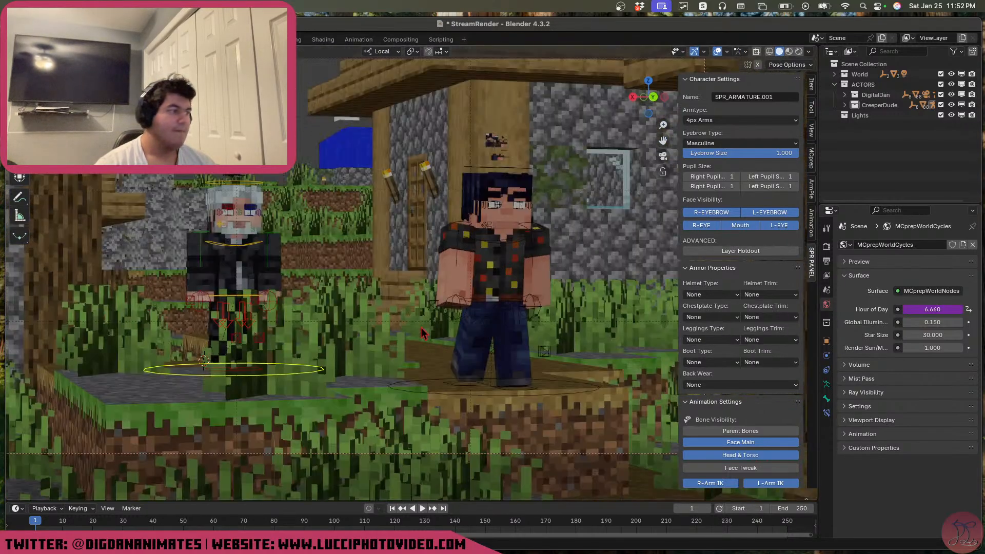
pyautogui.keyDown('shift'); pyautogui.moveTo(286, 312); pyautogui.dragTo(365, 380, button='middle'); pyautogui.keyUp('shift')
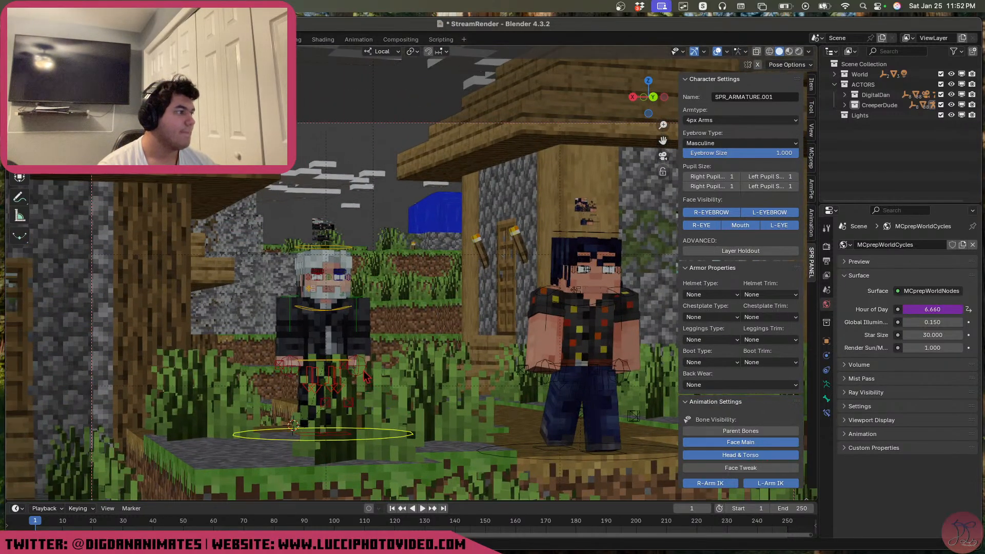
pyautogui.press('g')
pyautogui.rightClick(473, 329)
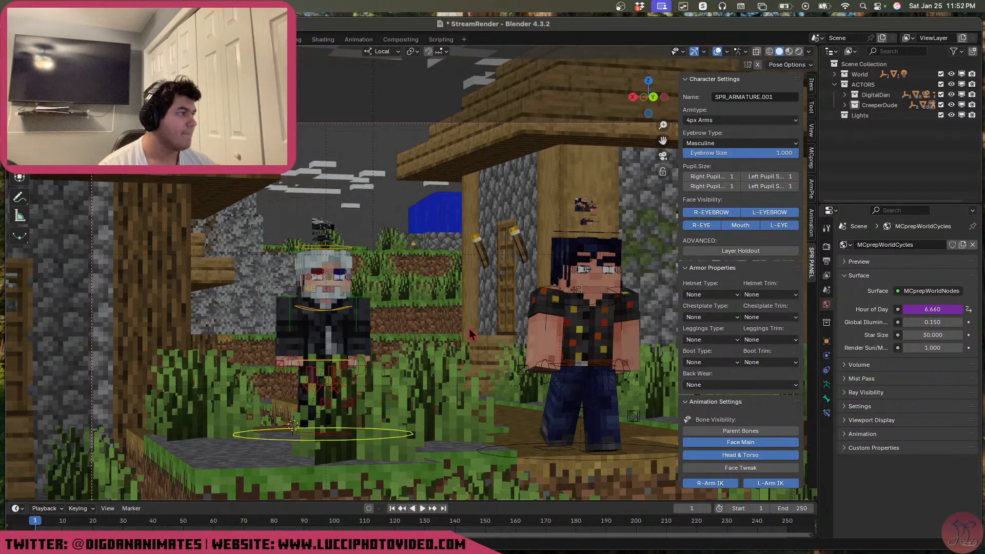
pyautogui.press('g')
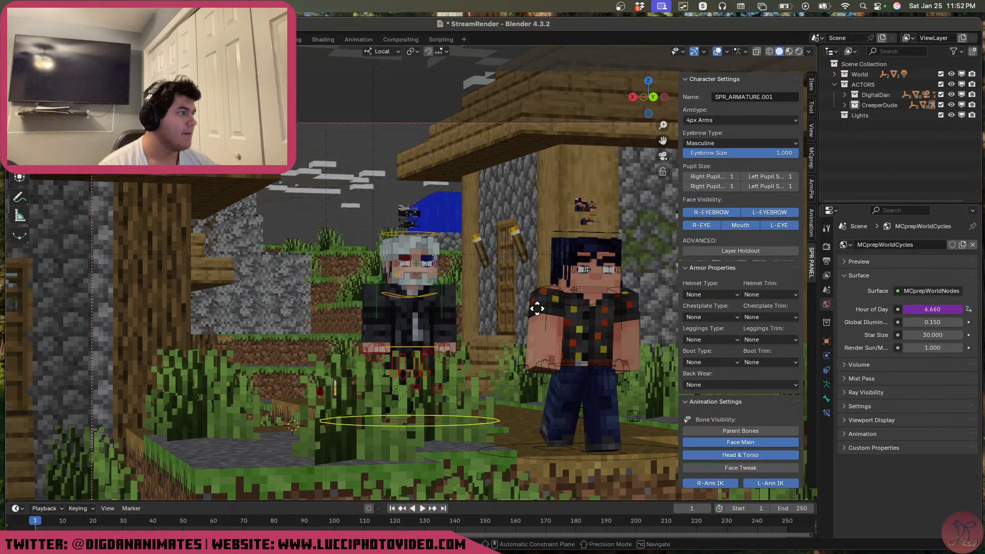
pyautogui.rightClick(513, 322)
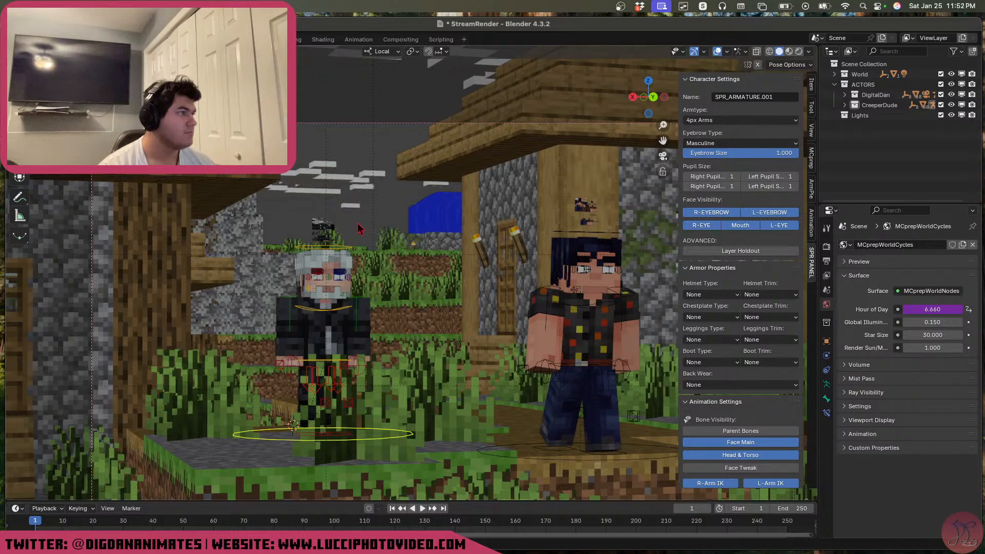
pyautogui.scroll(-5, 354, 228)
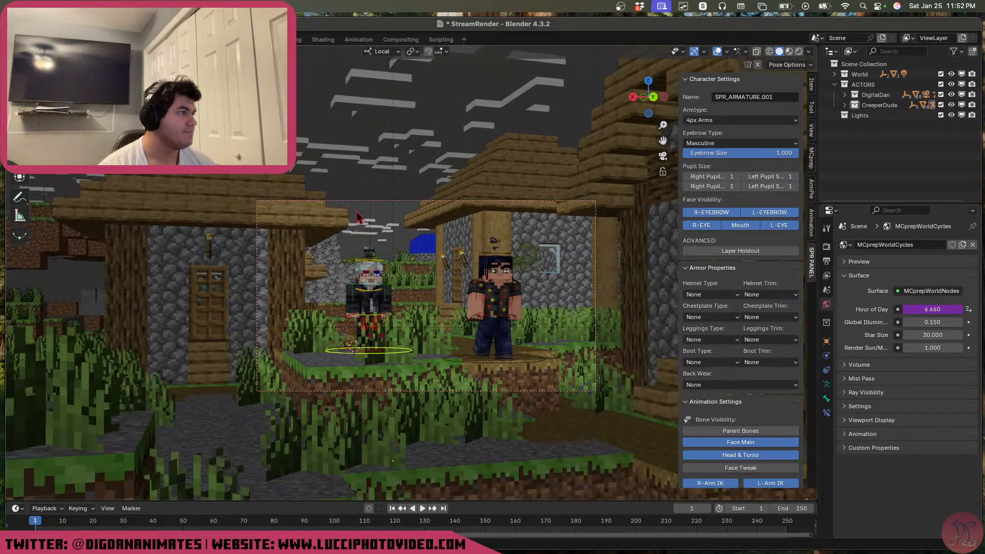
pyautogui.scroll(3, 358, 217)
pyautogui.scroll(1, 360, 340)
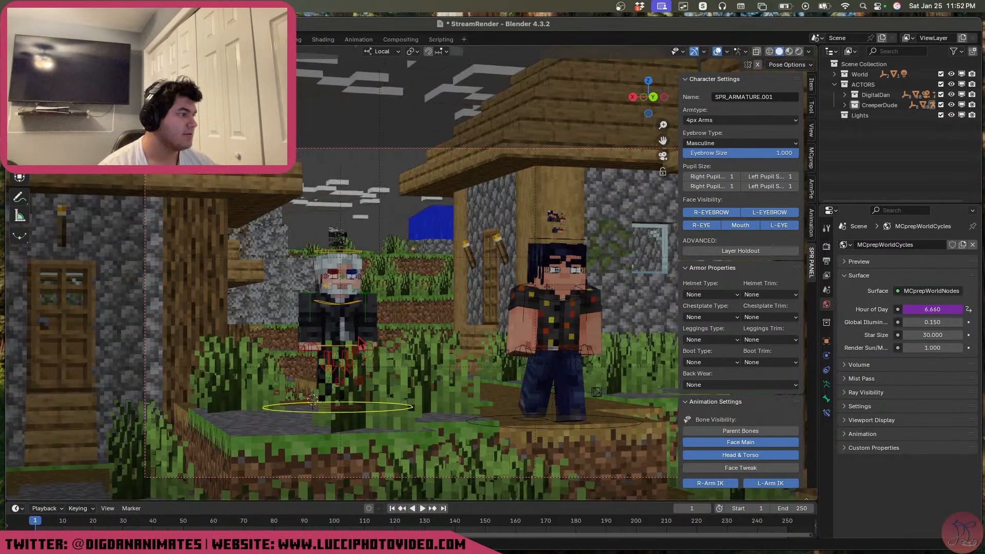
pyautogui.scroll(1, 360, 340)
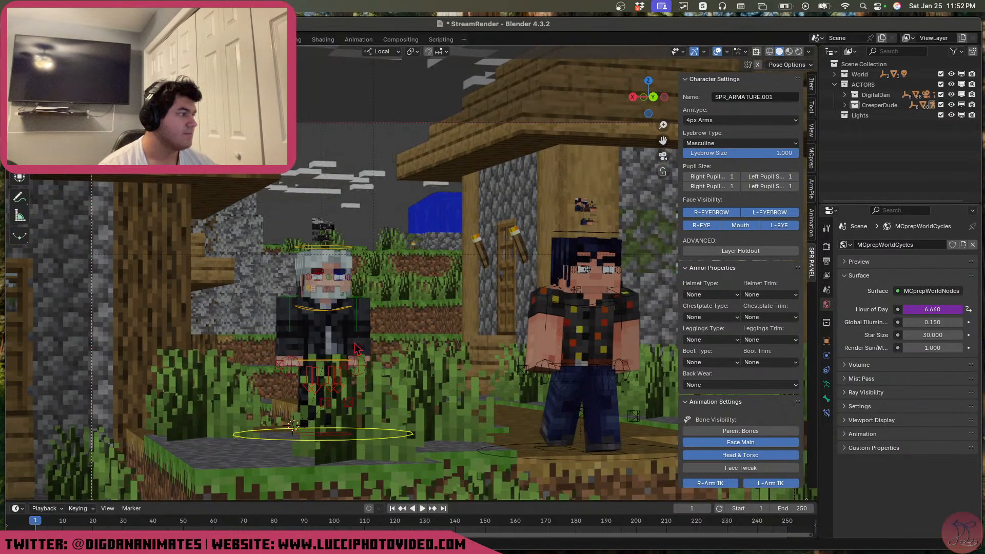
# Move CreeperDude's root control along the ground plane to the dirt path near the flower planter behind the houses, checking through the camera
pyautogui.moveTo(353, 342); pyautogui.dragTo(360, 380, button='middle')
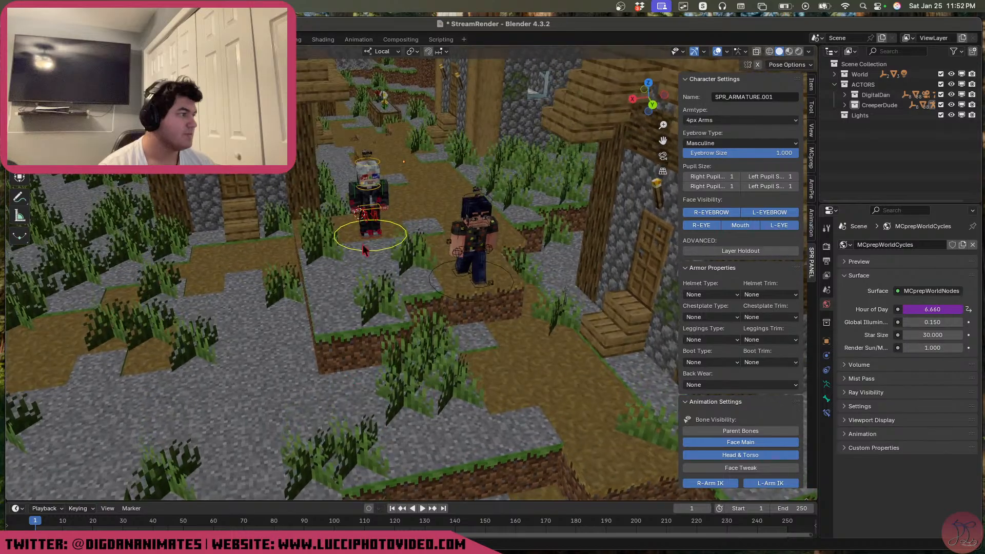
pyautogui.keyDown('shift'); pyautogui.moveTo(386, 221); pyautogui.dragTo(411, 401, button='middle'); pyautogui.keyUp('shift')
pyautogui.press('g')
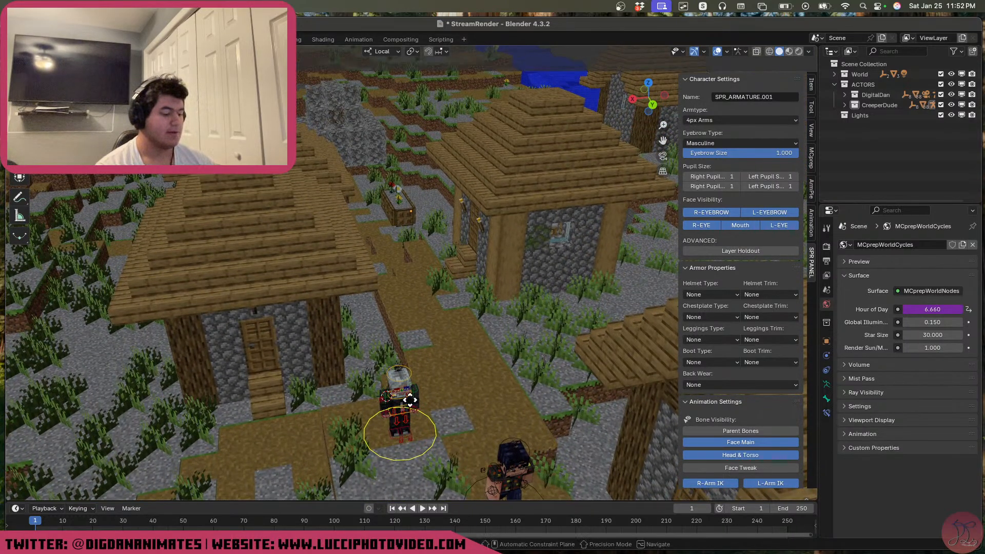
pyautogui.hotkey('shift', 'z')
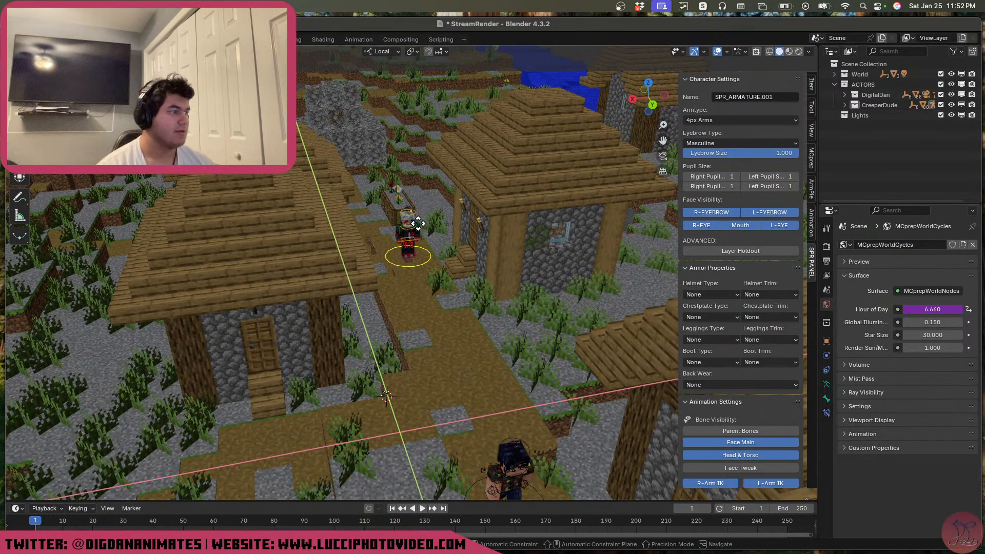
pyautogui.click(418, 224)
pyautogui.press('KP_0')
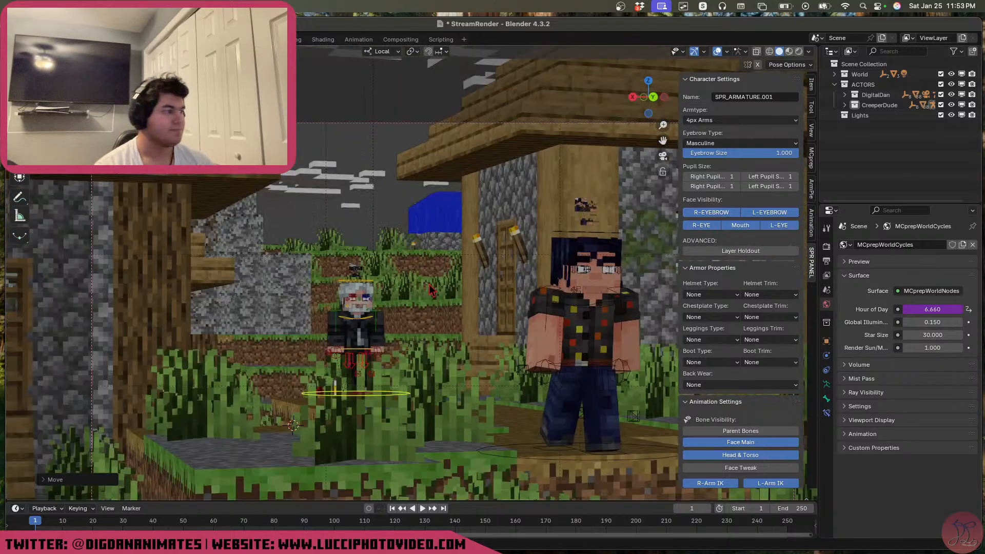
# Shift CreeperDude's root along the ground onto the raised path block and rotate it about Z to turn him
pyautogui.moveTo(428, 304); pyautogui.dragTo(458, 356, button='middle')
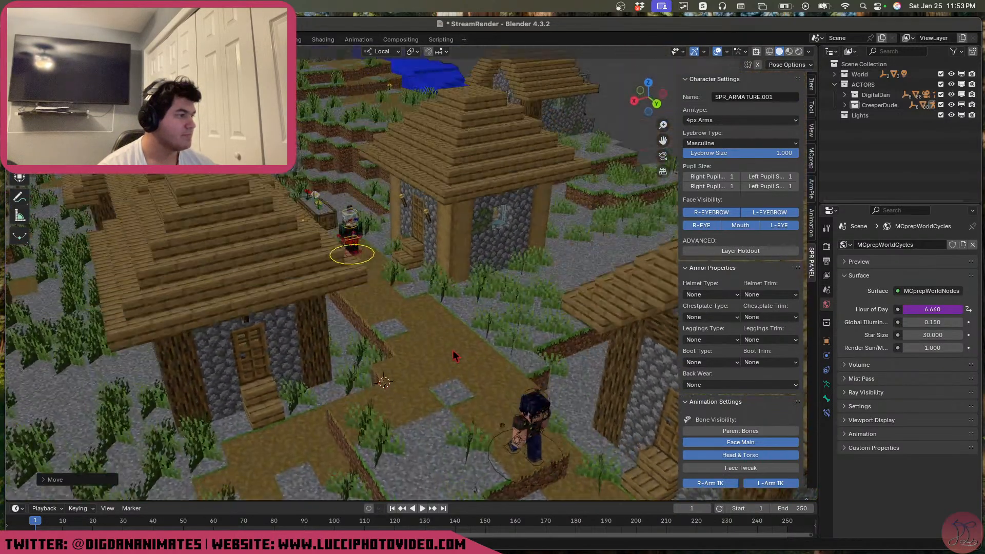
pyautogui.scroll(3, 411, 287)
pyautogui.keyDown('shift'); pyautogui.moveTo(374, 236); pyautogui.dragTo(430, 360, button='middle'); pyautogui.keyUp('shift')
pyautogui.scroll(2, 430, 360)
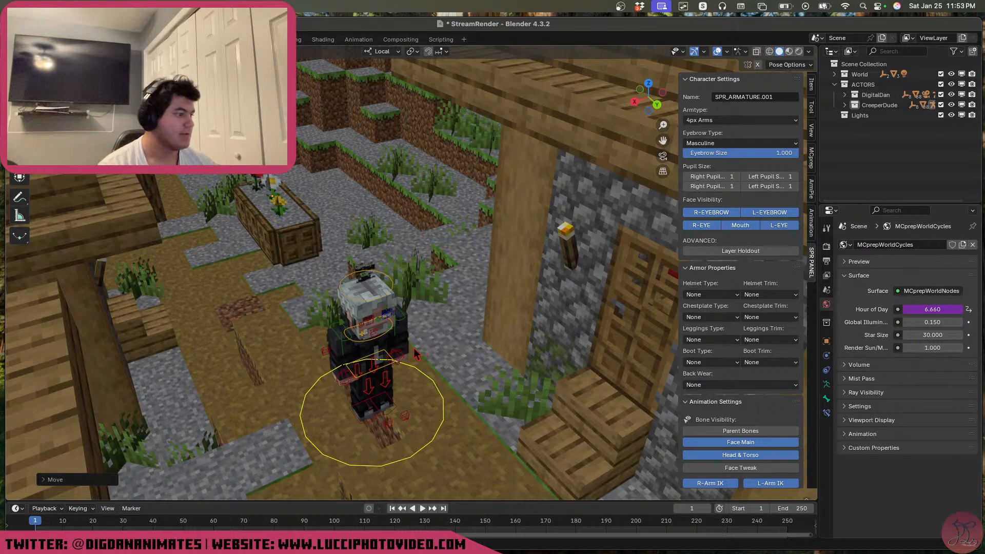
pyautogui.press('g')
pyautogui.hotkey('shift', 'z')
pyautogui.click(443, 341)
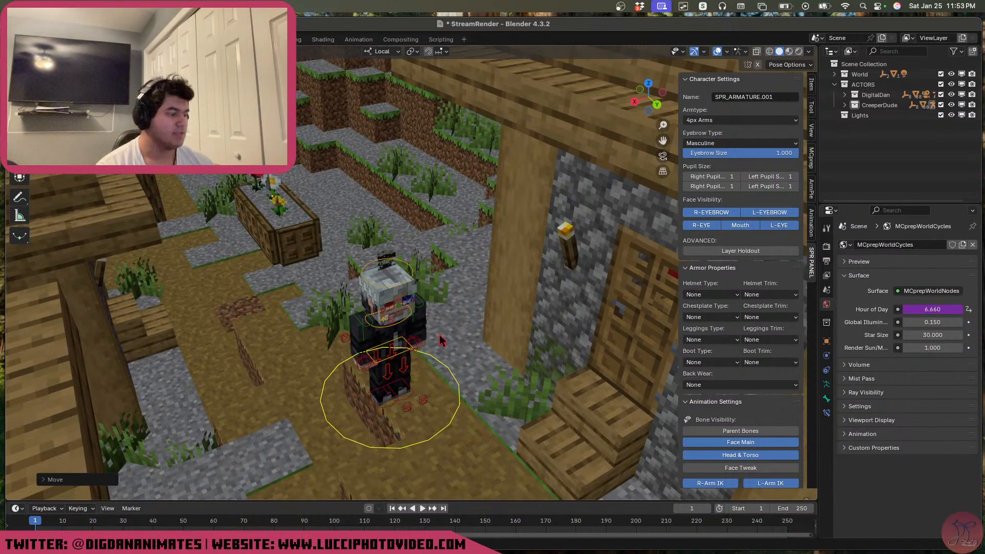
pyautogui.press('r')
pyautogui.press('z')
pyautogui.click(403, 371)
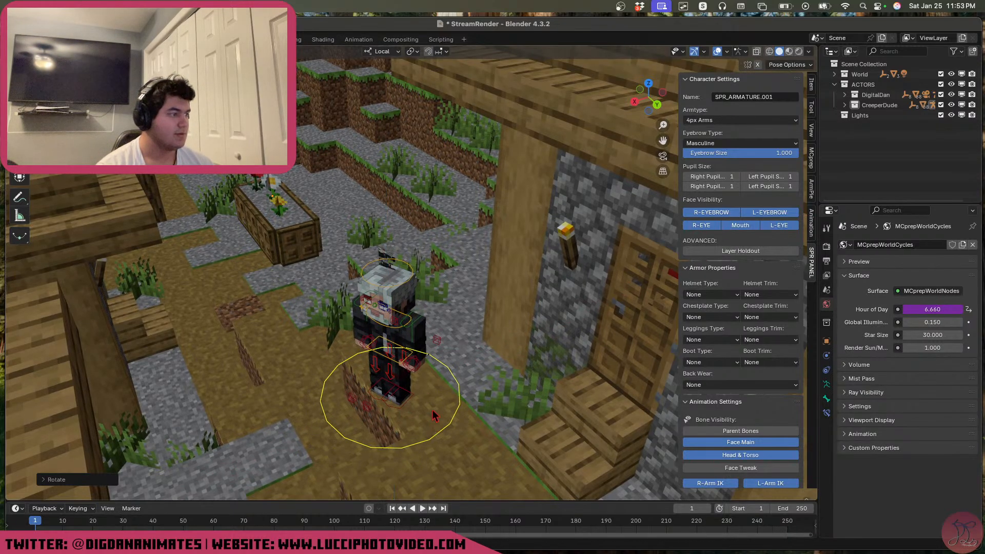
# Spread CreeperDude's stance by moving both foot controls outward along the X axis
pyautogui.moveTo(401, 371); pyautogui.dragTo(396, 340, button='middle')
pyautogui.scroll(4, 389, 377)
pyautogui.keyDown('shift'); pyautogui.moveTo(387, 373); pyautogui.dragTo(396, 178, button='middle'); pyautogui.keyUp('shift')
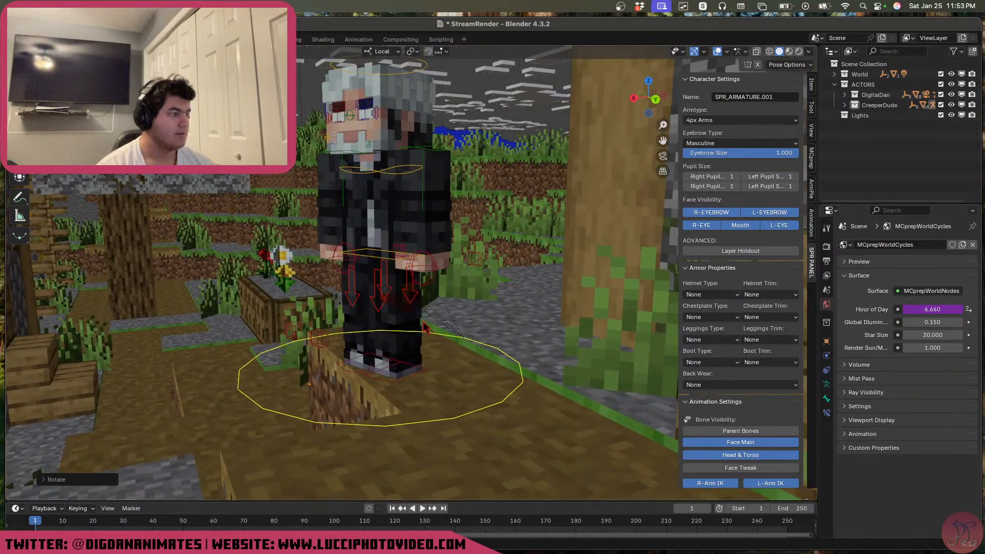
pyautogui.scroll(3, 423, 323)
pyautogui.click(421, 436)
pyautogui.keyDown('shift'); pyautogui.moveTo(417, 400); pyautogui.dragTo(458, 333, button='middle'); pyautogui.keyUp('shift')
pyautogui.press('g')
pyautogui.press('x')
pyautogui.click(457, 334)
pyautogui.click(345, 350)
pyautogui.press('g')
pyautogui.press('x')
pyautogui.click(333, 344)
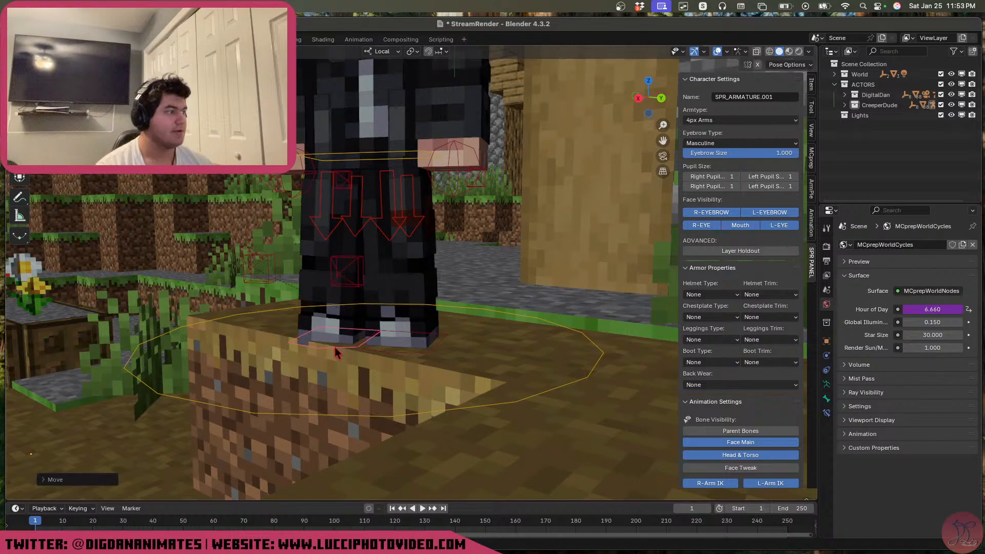
# Rotate both of CreeperDude's arm controls slightly outward about the Z axis, away from the torso
pyautogui.moveTo(398, 210); pyautogui.dragTo(447, 326, button='middle')
pyautogui.click(466, 223)
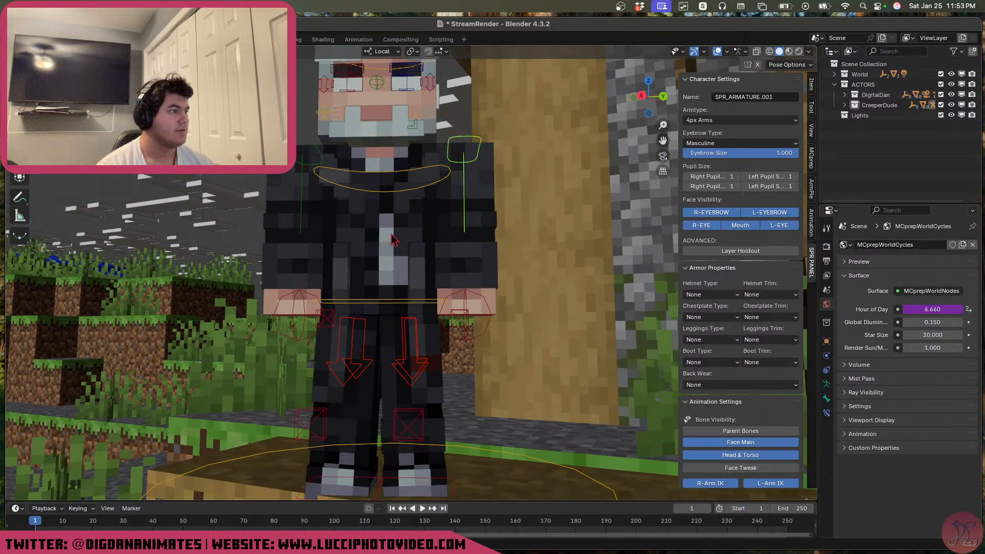
pyautogui.press('r')
pyautogui.press('x')
pyautogui.rightClick(551, 245)
pyautogui.press('r')
pyautogui.press('z')
pyautogui.click(562, 233)
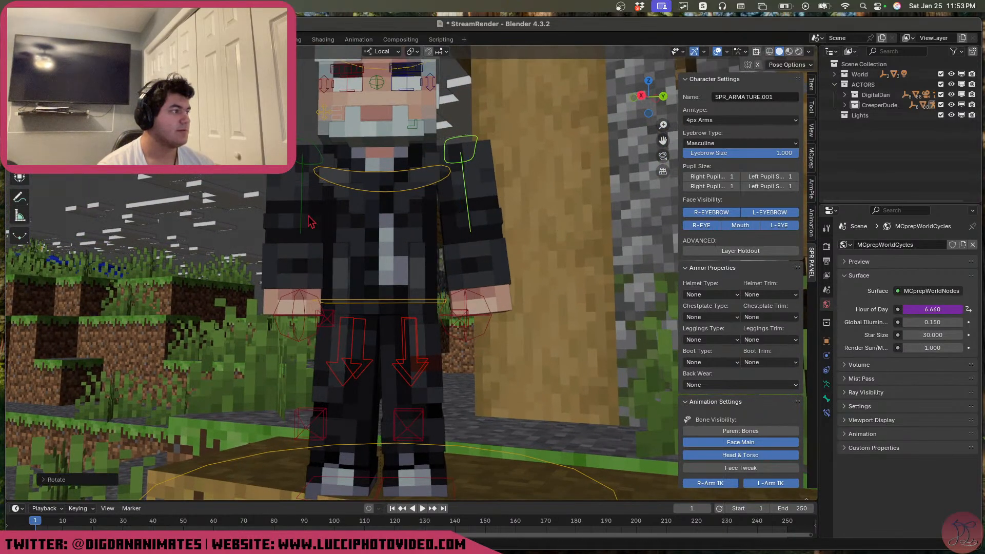
pyautogui.click(315, 146)
pyautogui.press('r')
pyautogui.press('z')
pyautogui.click(505, 174)
# Tilt CreeperDude's upper body slightly sideways by rotating the waist control about Z
pyautogui.moveTo(404, 221)
pyautogui.mouseDown(button='middle')
pyautogui.moveTo(420, 222)
pyautogui.moveTo(390, 221)
pyautogui.moveTo(426, 223)
pyautogui.moveTo(417, 221)
pyautogui.mouseUp(button='middle')
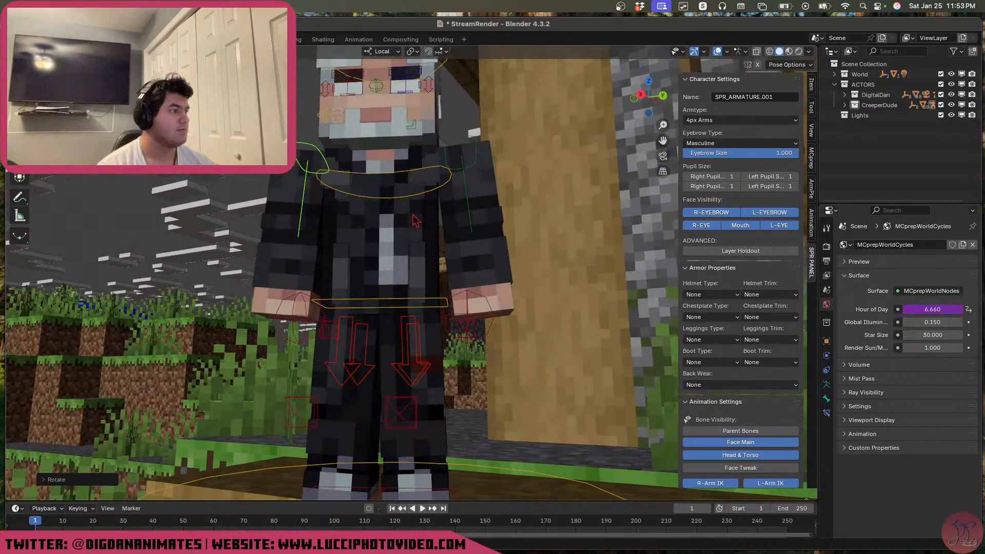
pyautogui.click(457, 303)
pyautogui.press('r')
pyautogui.press('z')
pyautogui.click(416, 266)
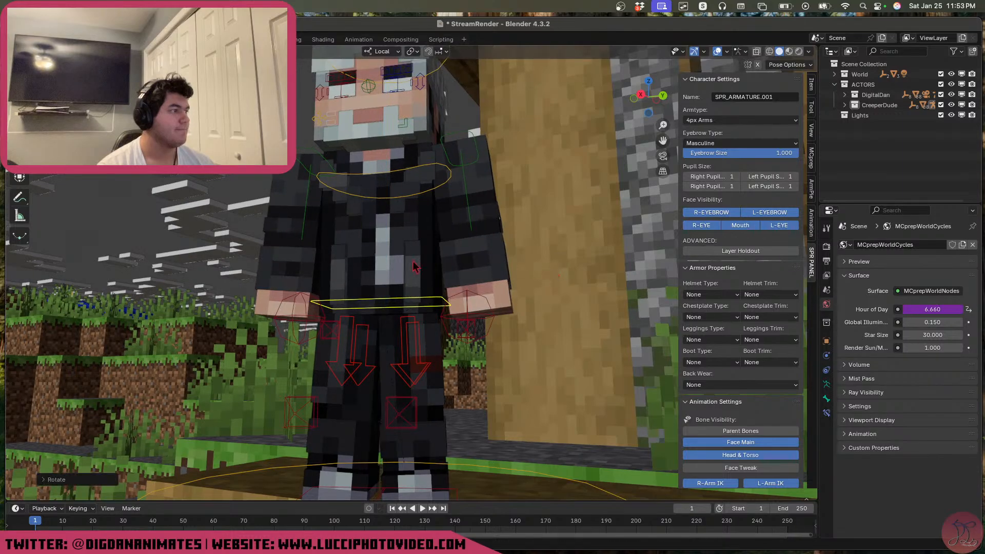
# Turn CreeperDude's head to one side by rotating the head control about its Y axis
pyautogui.scroll(-3, 414, 267)
pyautogui.keyDown('shift'); pyautogui.moveTo(415, 267); pyautogui.dragTo(426, 421, button='middle'); pyautogui.keyUp('shift')
pyautogui.click(478, 205)
pyautogui.scroll(4, 521, 253)
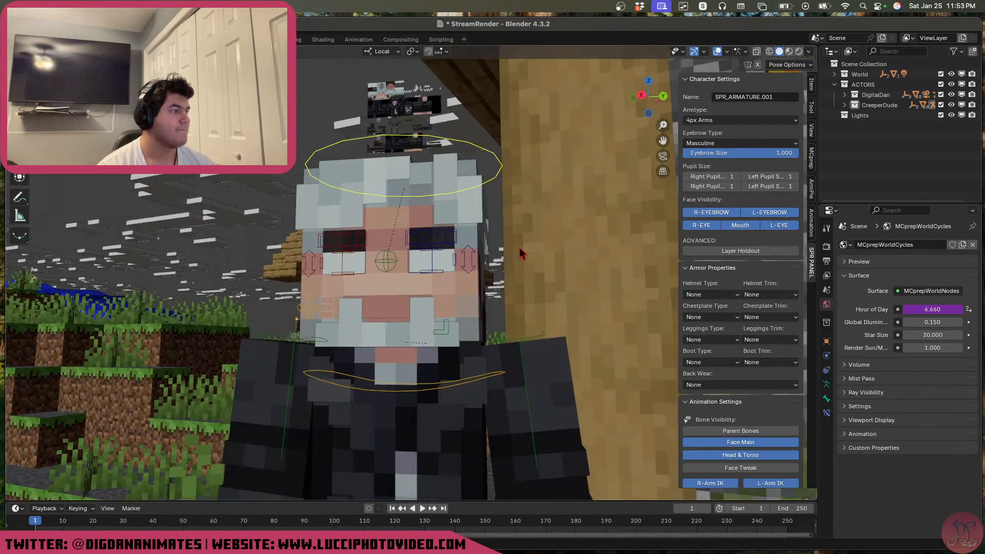
pyautogui.press('r')
pyautogui.rightClick(556, 285)
pyautogui.press('r')
pyautogui.press('y')
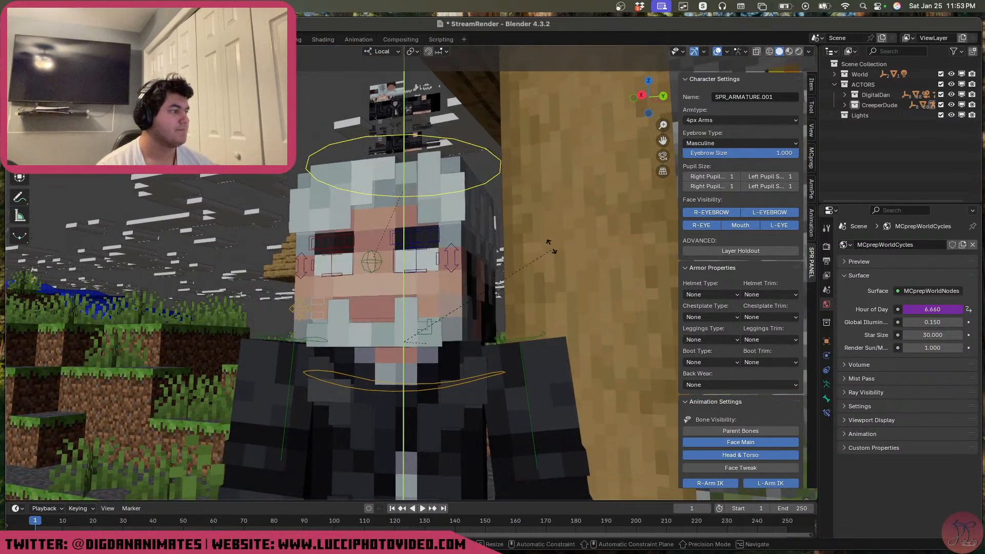
pyautogui.press('Escape')
# Shift CreeperDude's gaze sideways by moving the central eye control along X toward his left eye
pyautogui.click(382, 260)
pyautogui.press('g')
pyautogui.press('x')
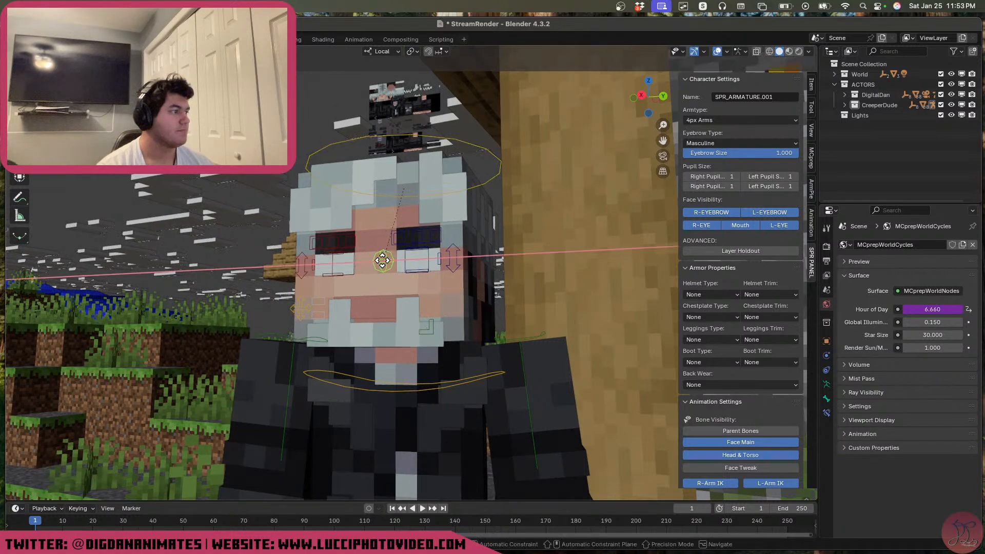
pyautogui.click(399, 266)
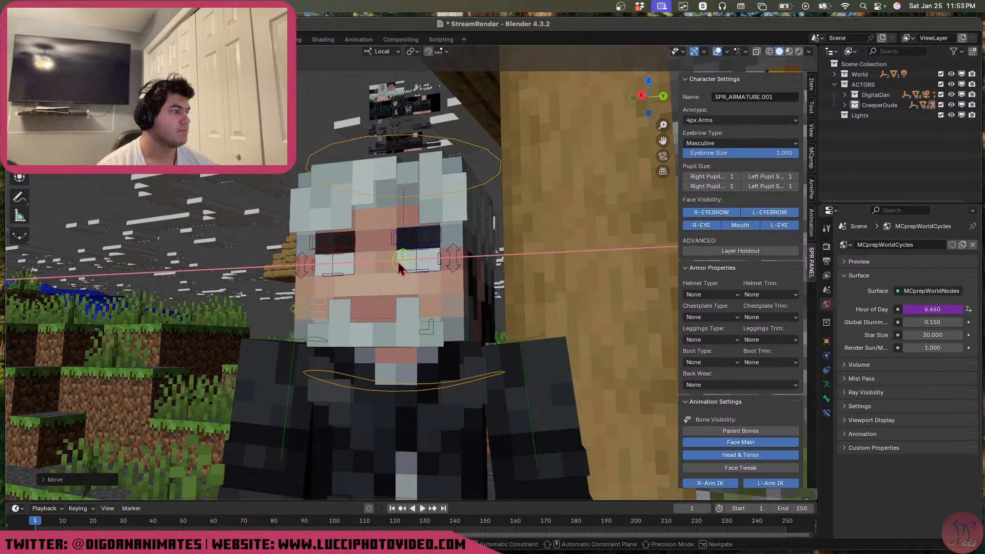
pyautogui.scroll(1, 251, 329)
pyautogui.moveTo(284, 317); pyautogui.dragTo(339, 319, button='middle')
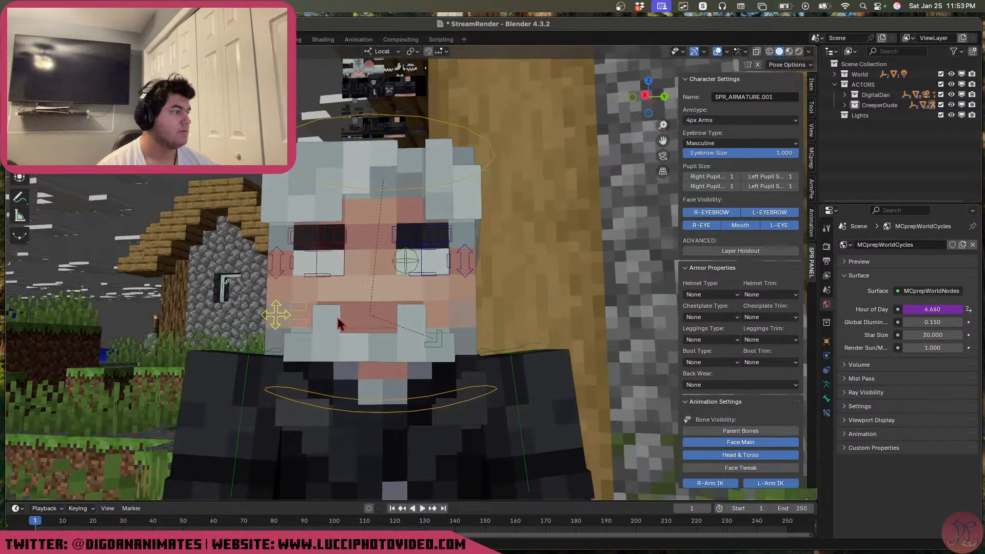
# Lower CreeperDude's mouth by moving its main control along Z, and narrow it by moving the mouth corner control inward along X
pyautogui.scroll(2, 340, 319)
pyautogui.press('g')
pyautogui.press('z')
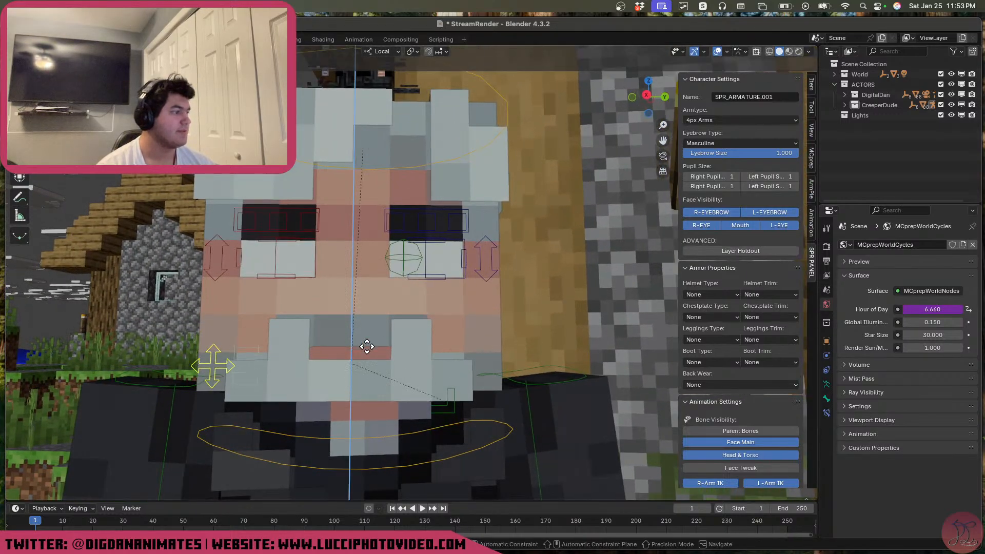
pyautogui.click(359, 362)
pyautogui.click(449, 405)
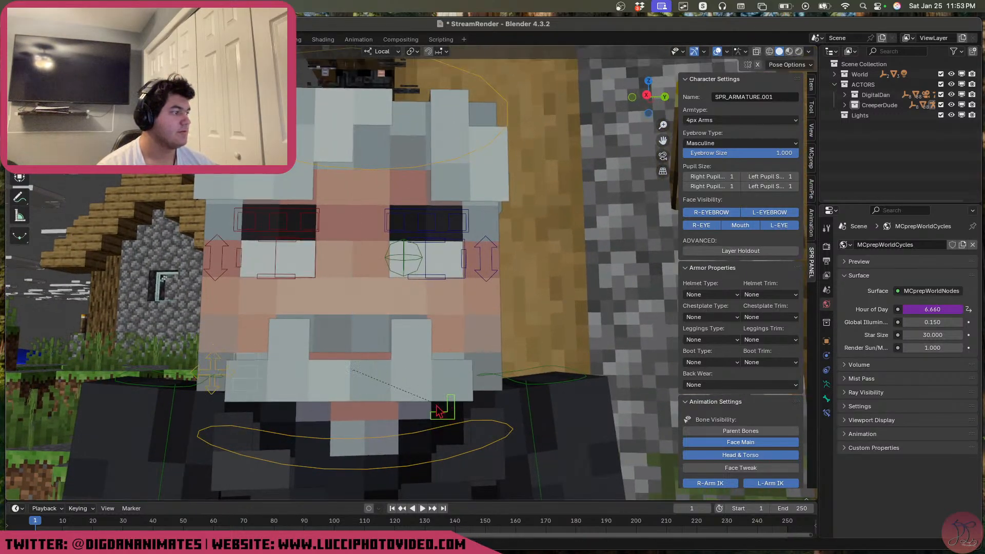
pyautogui.press('g')
pyautogui.press('x')
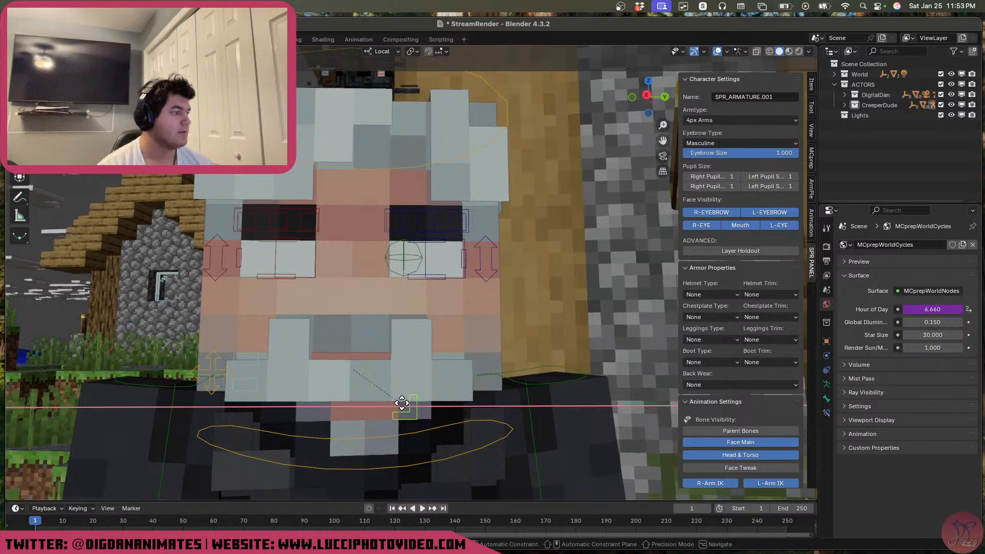
pyautogui.click(402, 405)
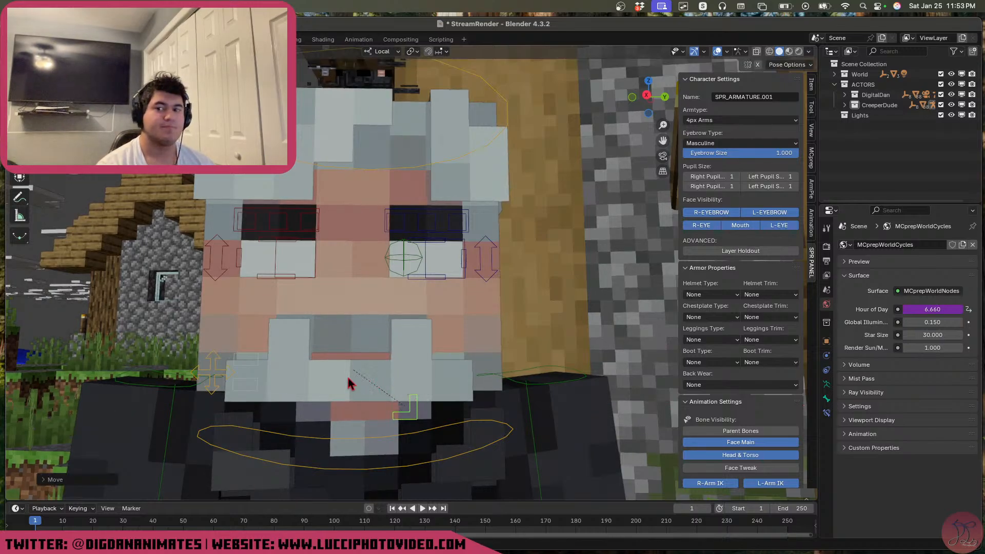
# Turn off the visibility of CreeperDude's mouth in the rig's face settings
pyautogui.scroll(-3, 341, 363)
pyautogui.moveTo(341, 363); pyautogui.dragTo(353, 339, button='middle')
pyautogui.click(368, 344)
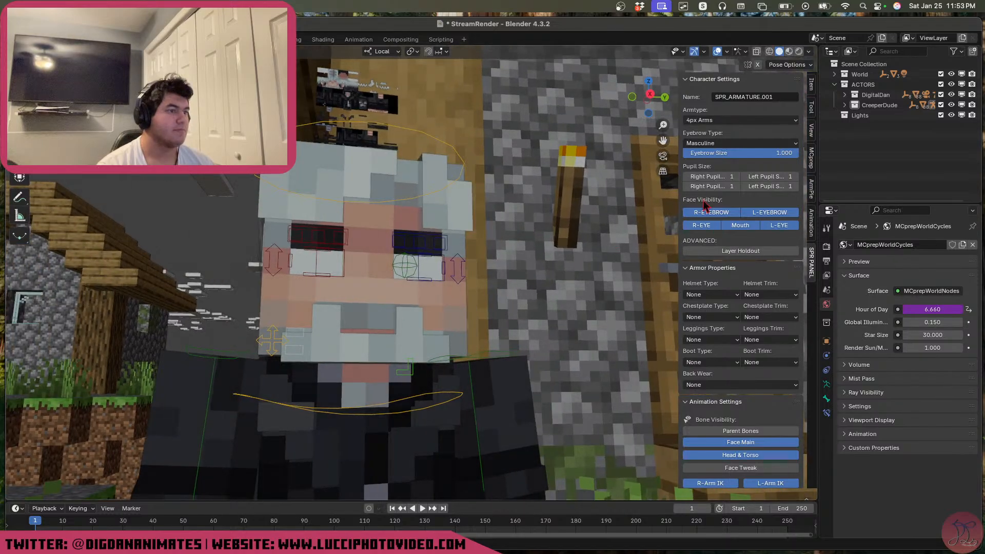
pyautogui.scroll(-2, 735, 318)
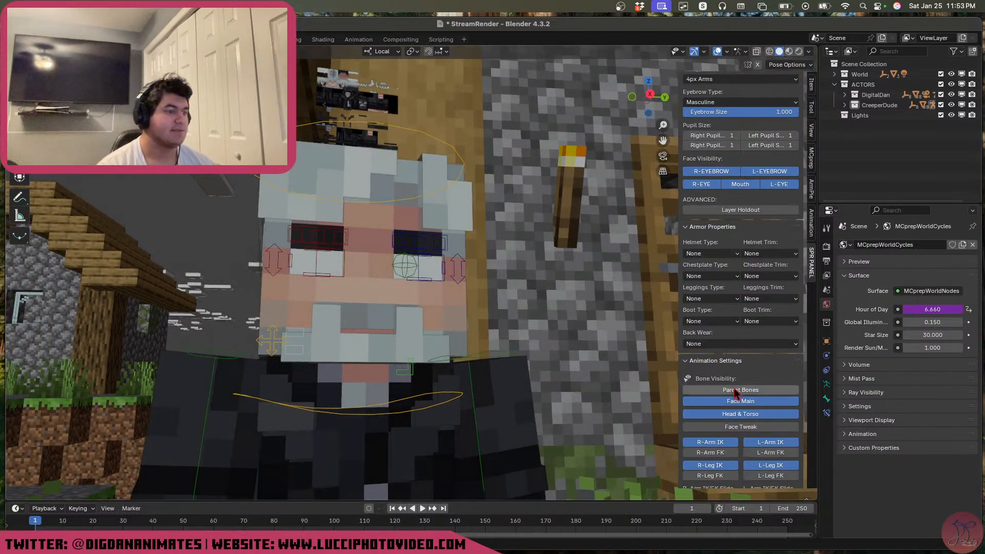
pyautogui.scroll(2, 747, 444)
pyautogui.scroll(-2, 750, 317)
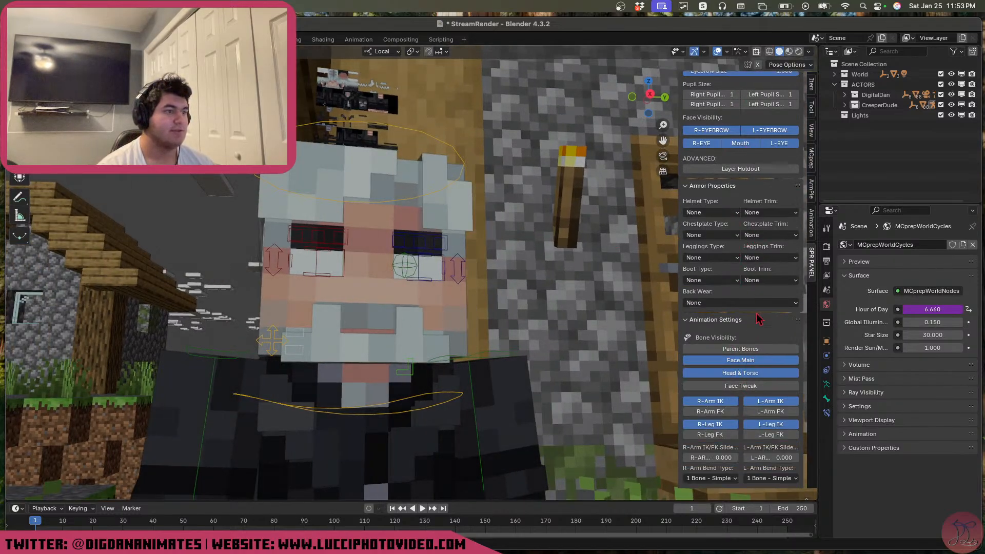
pyautogui.scroll(2, 749, 317)
pyautogui.moveTo(390, 380); pyautogui.dragTo(329, 385, button='middle')
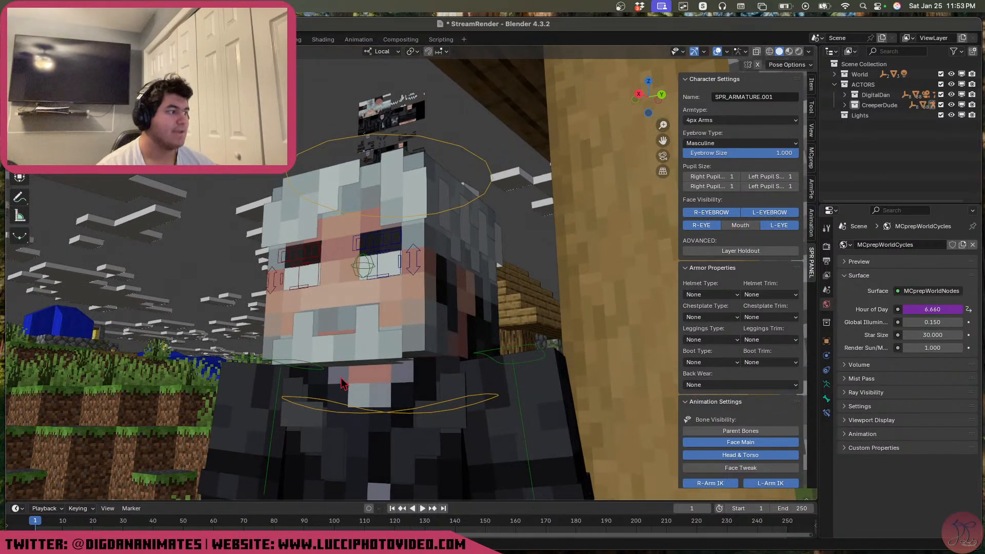
# Switch from CreeperDude's rig to DigitalDan's rig in Pose Mode and set its chestplate type to Iron
pyautogui.moveTo(353, 289)
pyautogui.mouseDown(button='middle')
pyautogui.moveTo(379, 282)
pyautogui.moveTo(358, 286)
pyautogui.mouseUp(button='middle')
pyautogui.scroll(3, 380, 281)
pyautogui.scroll(-15, 358, 287)
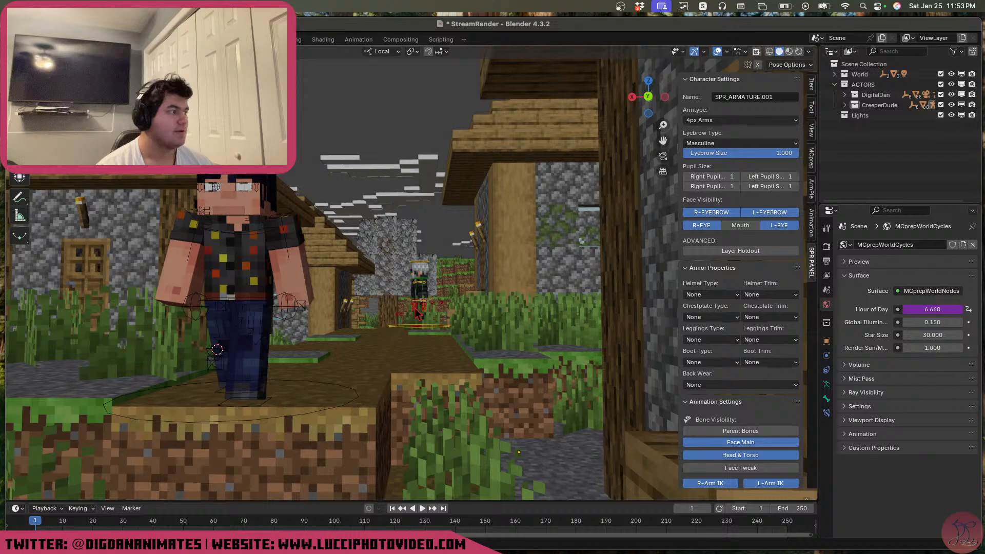
pyautogui.moveTo(419, 299); pyautogui.dragTo(433, 302, button='middle')
pyautogui.hotkey('ctrl', 'Tab')
pyautogui.click(508, 197)
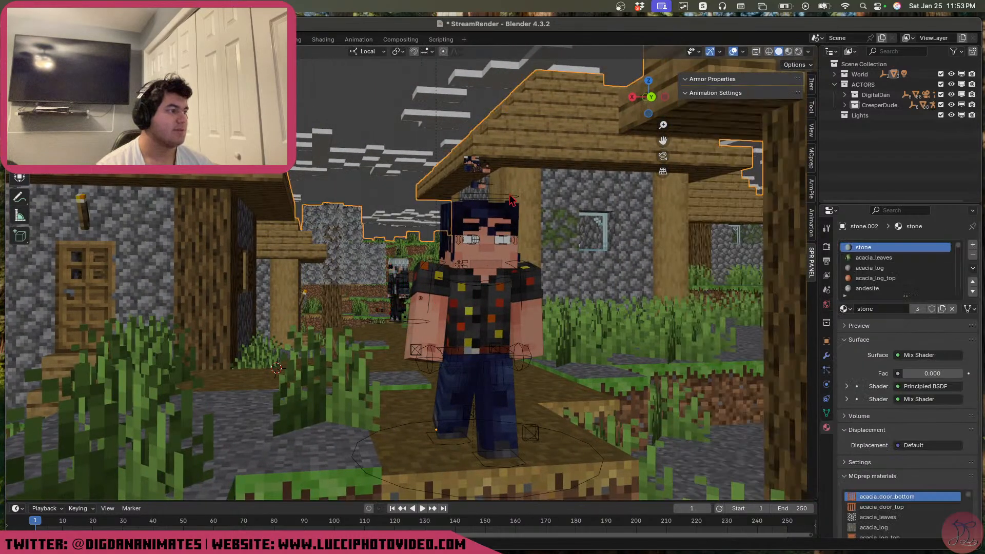
pyautogui.click(507, 201)
pyautogui.hotkey('ctrl', 'Tab')
pyautogui.click(707, 318)
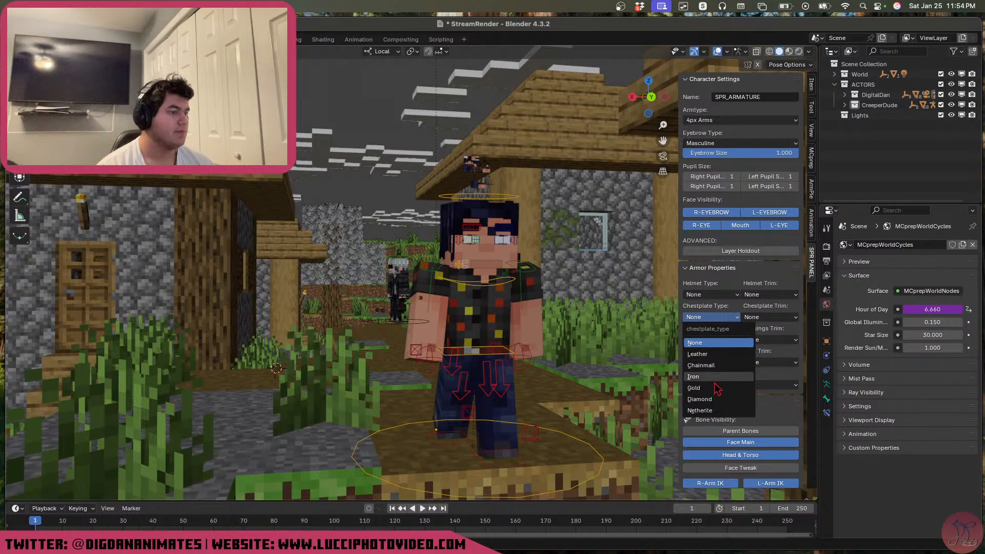
pyautogui.click(718, 378)
# Show the viewport in material preview and set DigitalDan's helmet type to Turtle
pyautogui.moveTo(528, 344); pyautogui.dragTo(536, 341, button='middle')
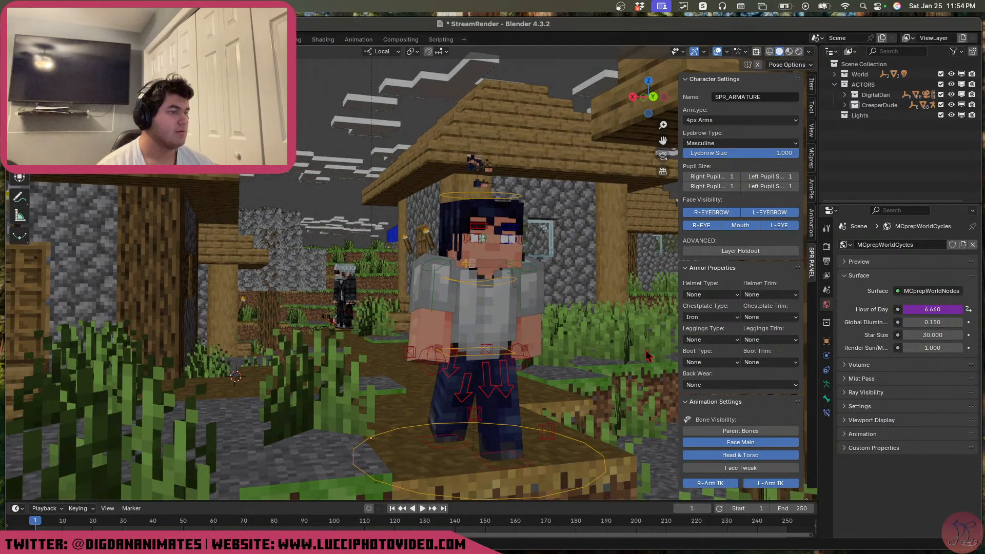
pyautogui.click(789, 51)
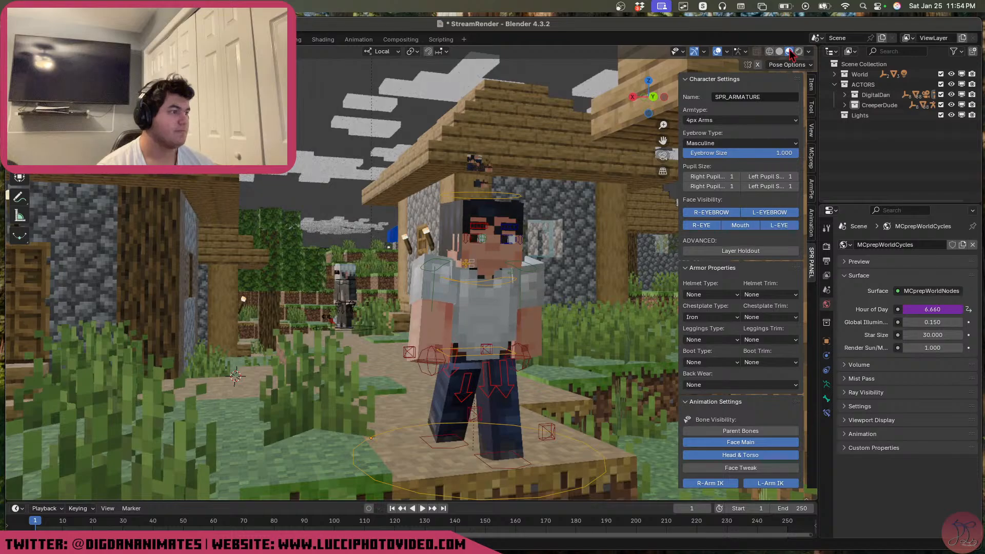
pyautogui.moveTo(420, 360)
pyautogui.mouseDown(button='middle')
pyautogui.moveTo(428, 351)
pyautogui.moveTo(369, 351)
pyautogui.mouseUp(button='middle')
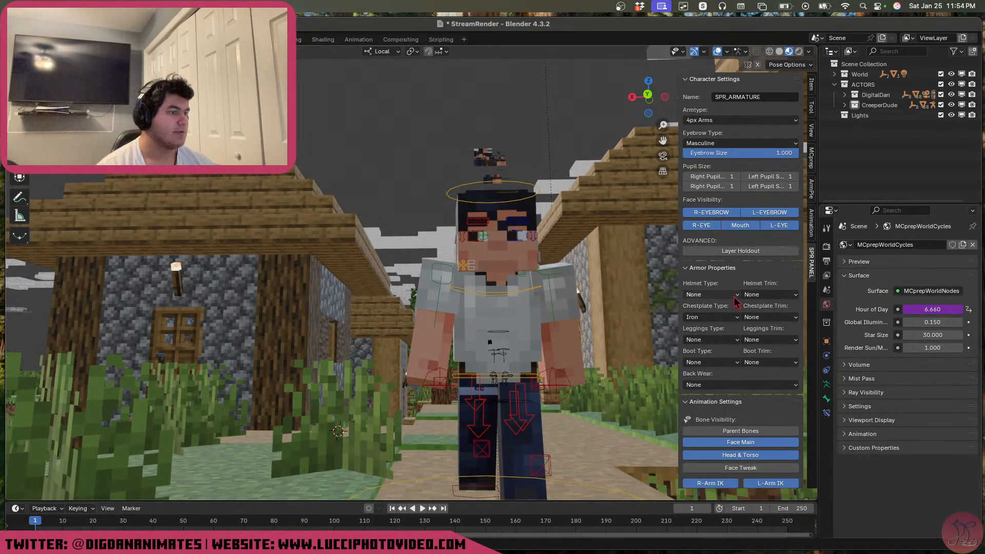
pyautogui.click(737, 295)
pyautogui.click(718, 399)
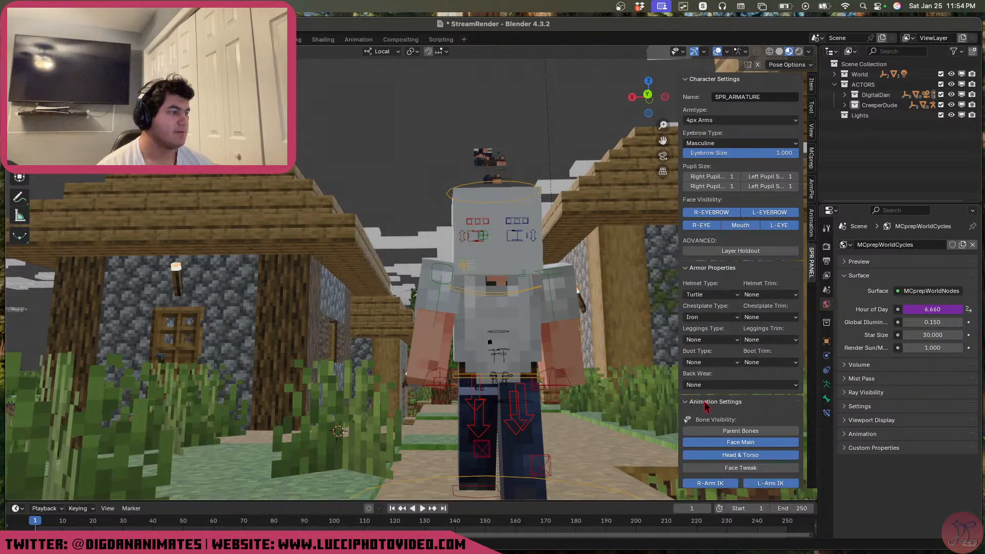
# Check the two characters in the village with the viewport overlays hidden, and show the overlays again
pyautogui.moveTo(436, 293); pyautogui.dragTo(470, 306, button='middle')
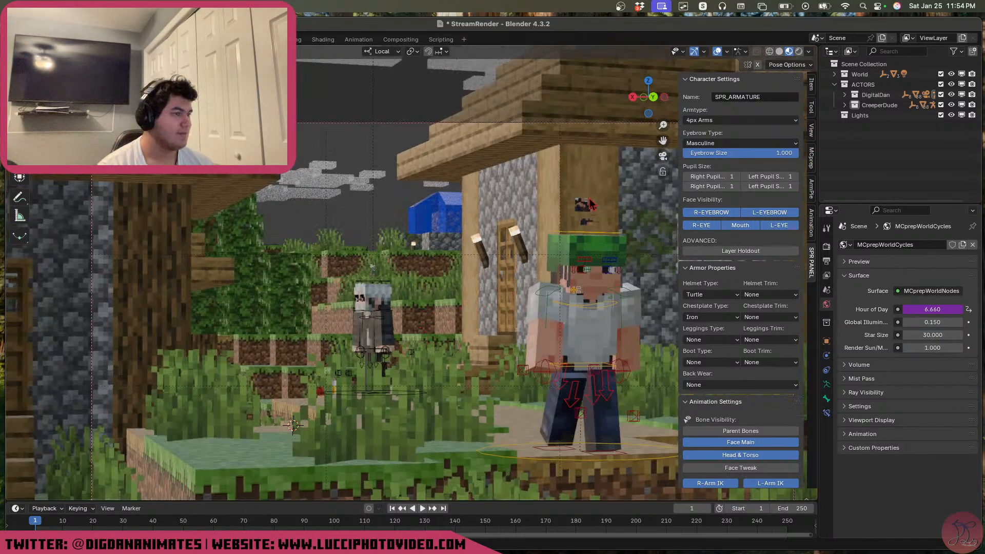
pyautogui.click(718, 51)
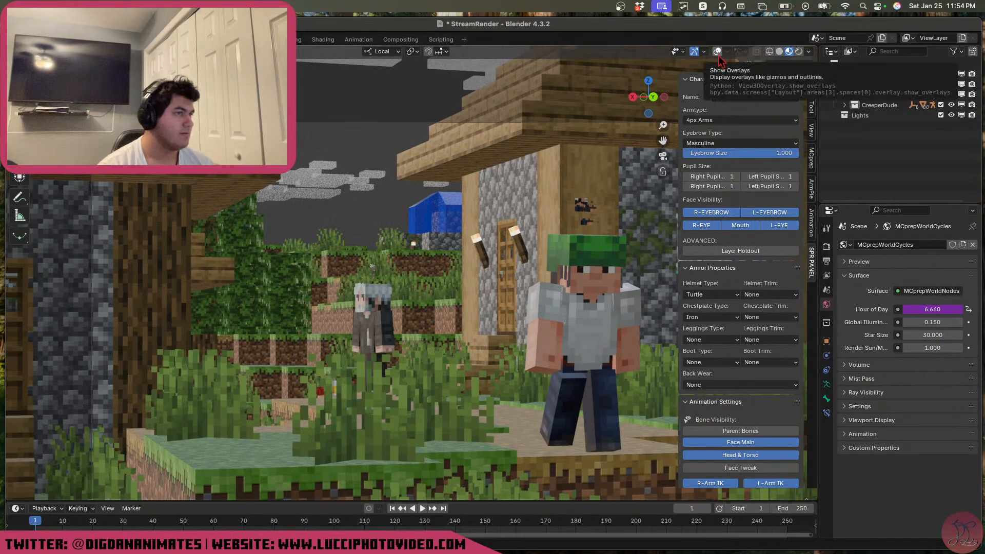
pyautogui.click(718, 54)
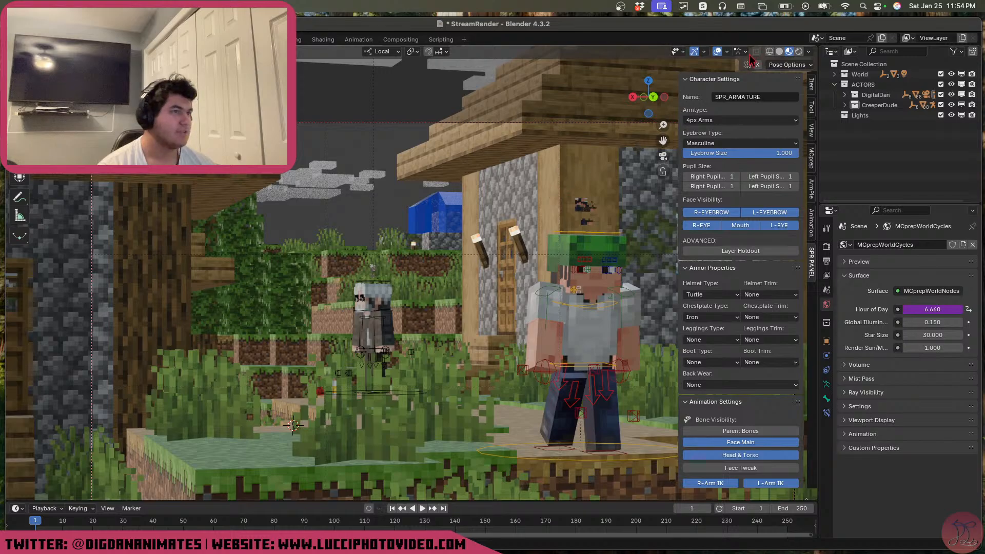
# Return DigitalDan's rig to Object Mode and the viewport to solid shading
pyautogui.hotkey('ctrl', 'Tab')
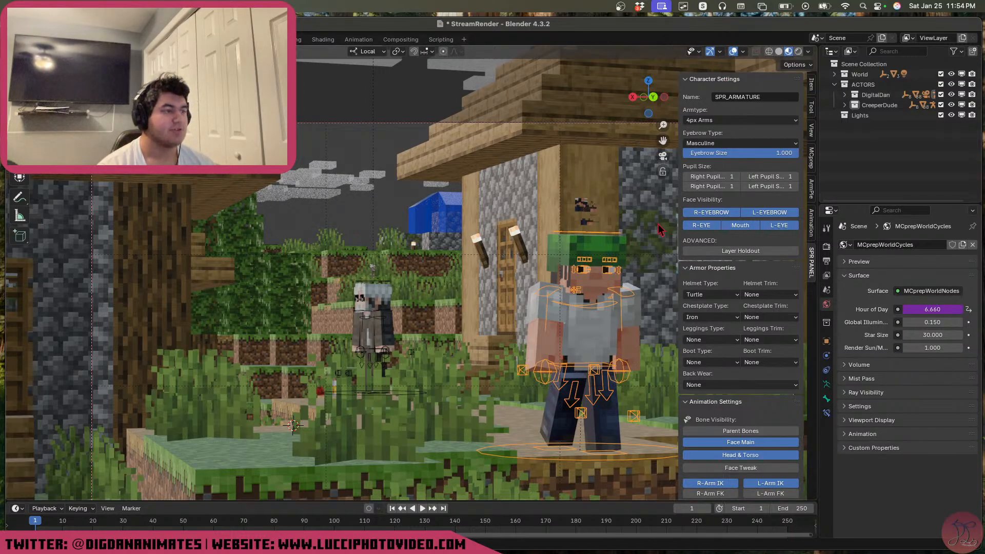
pyautogui.click(778, 51)
pyautogui.press('KP_0')
pyautogui.moveTo(406, 392); pyautogui.dragTo(407, 401, button='middle')
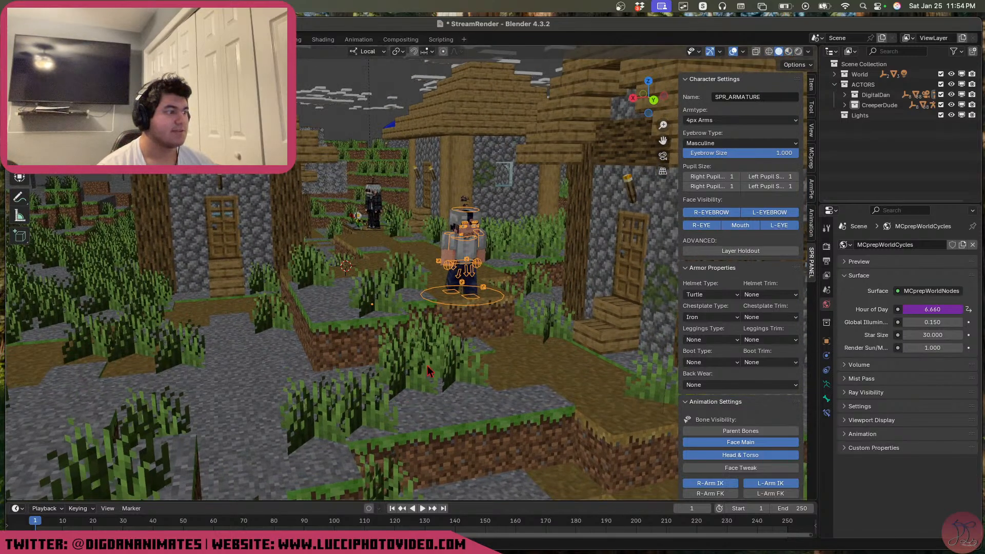
# Select CreeperDude's rig on the path behind DigitalDan and enter Pose Mode
pyautogui.click(426, 358)
pyautogui.keyDown('shift'); pyautogui.moveTo(394, 230); pyautogui.dragTo(421, 331, button='middle'); pyautogui.keyUp('shift')
pyautogui.scroll(3, 421, 336)
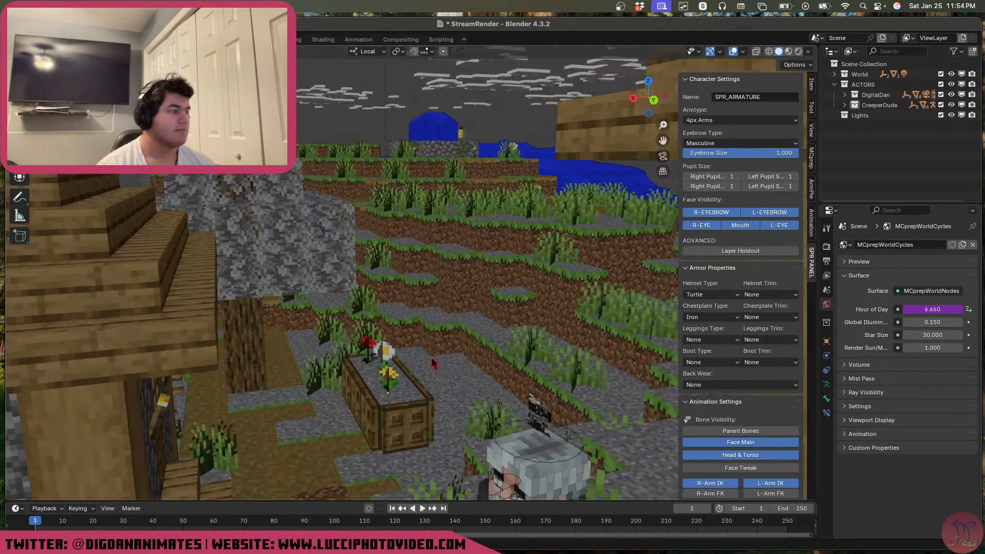
pyautogui.scroll(3, 435, 364)
pyautogui.click(488, 358)
pyautogui.click(480, 397)
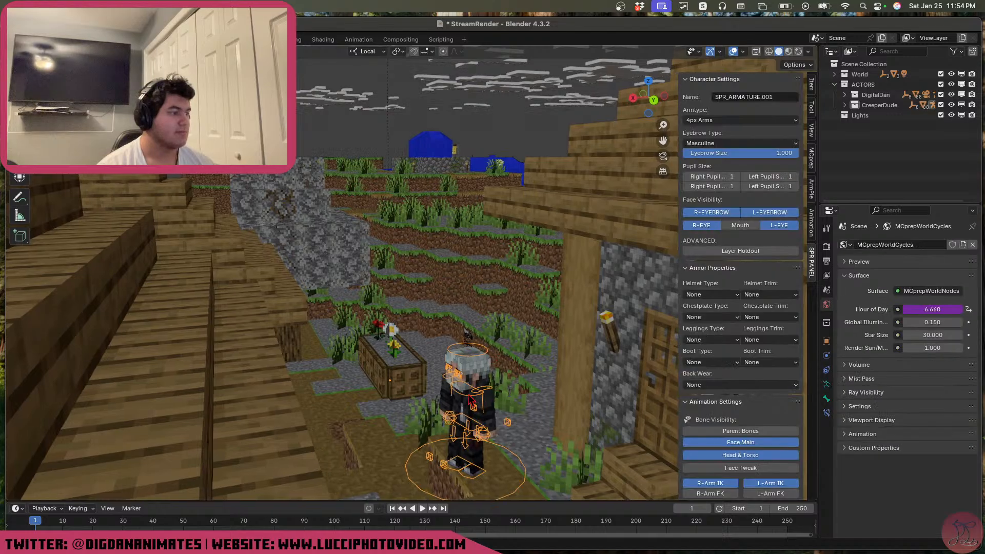
pyautogui.keyDown('shift'); pyautogui.moveTo(478, 398); pyautogui.dragTo(454, 346, button='middle'); pyautogui.keyUp('shift')
pyautogui.scroll(2, 454, 347)
pyautogui.hotkey('ctrl', 'Tab')
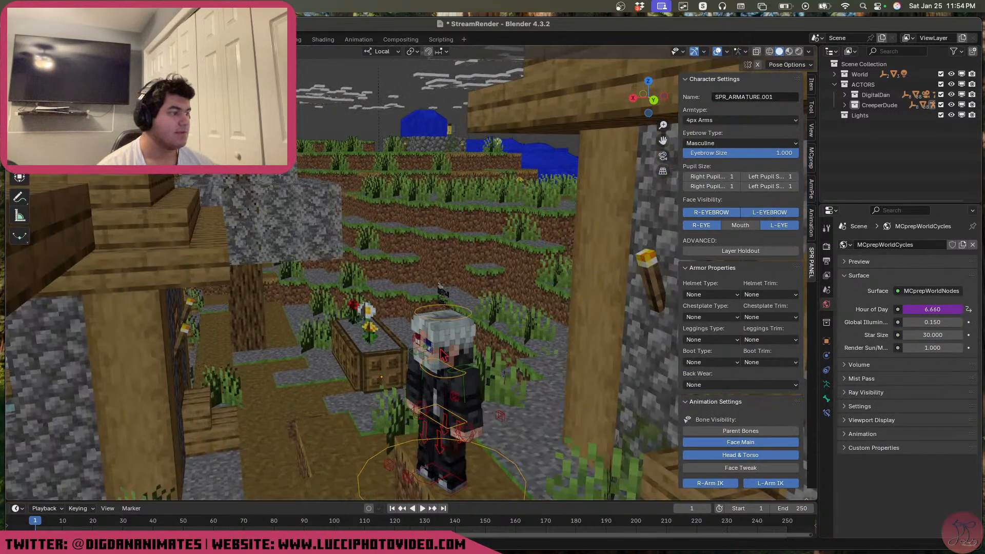
# Reset the location of CreeperDude's central eye control to recentre his gaze
pyautogui.scroll(1, 454, 346)
pyautogui.scroll(-6, 456, 375)
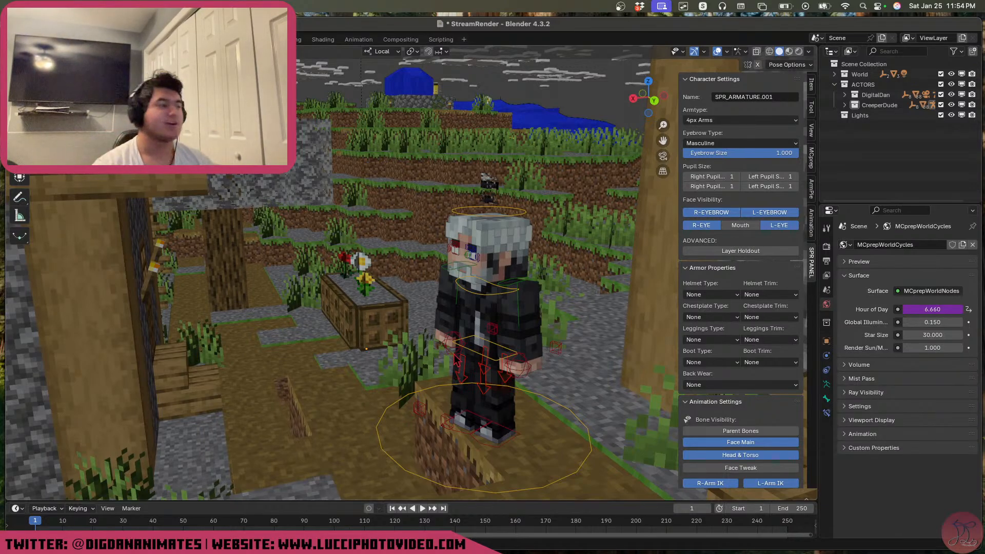
pyautogui.scroll(4, 502, 272)
pyautogui.click(528, 237)
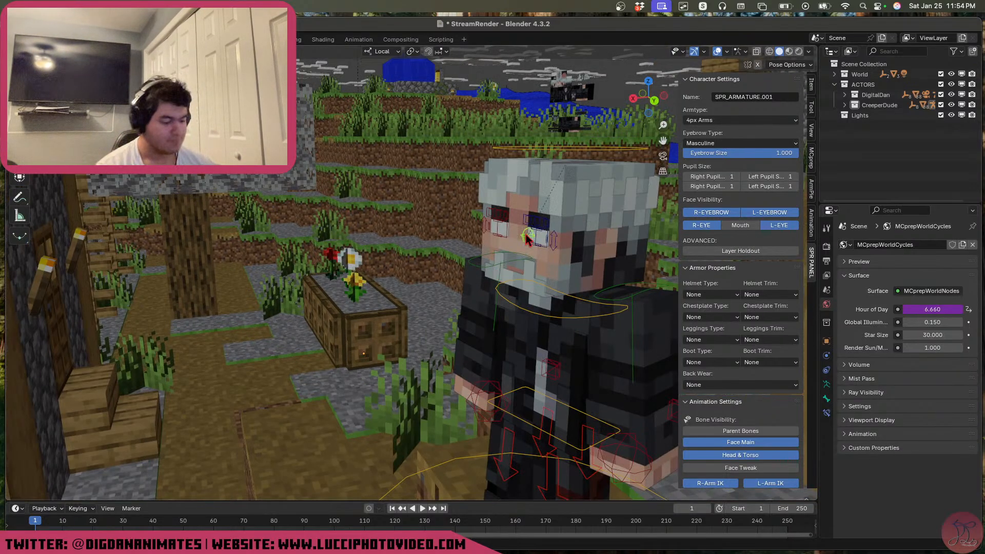
pyautogui.hotkey('alt', 'g')
# Tilt CreeperDude's head downward by rotating the head control about its X axis, and switch the viewport to material preview
pyautogui.click(612, 147)
pyautogui.moveTo(577, 303); pyautogui.dragTo(589, 284, button='middle')
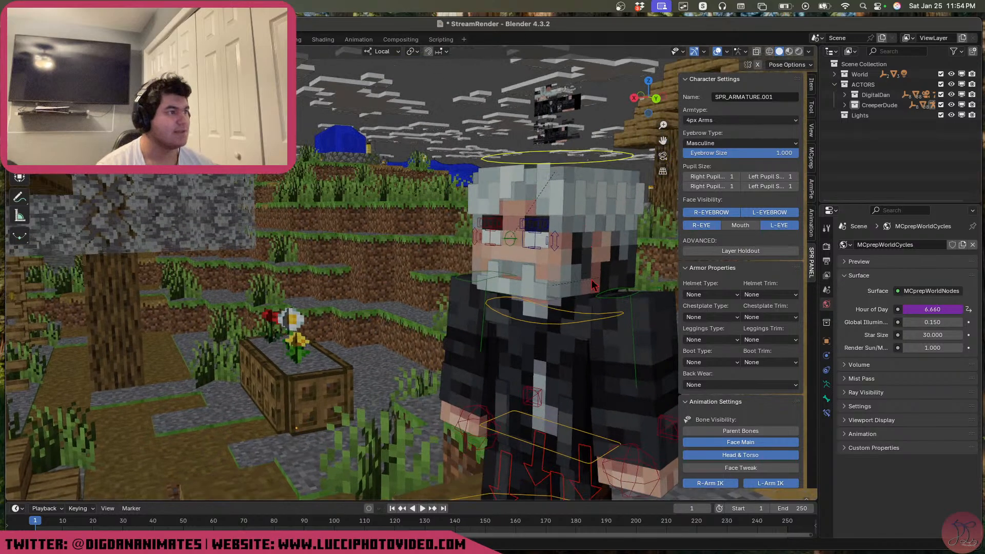
pyautogui.press('r')
pyautogui.press('x')
pyautogui.click(612, 324)
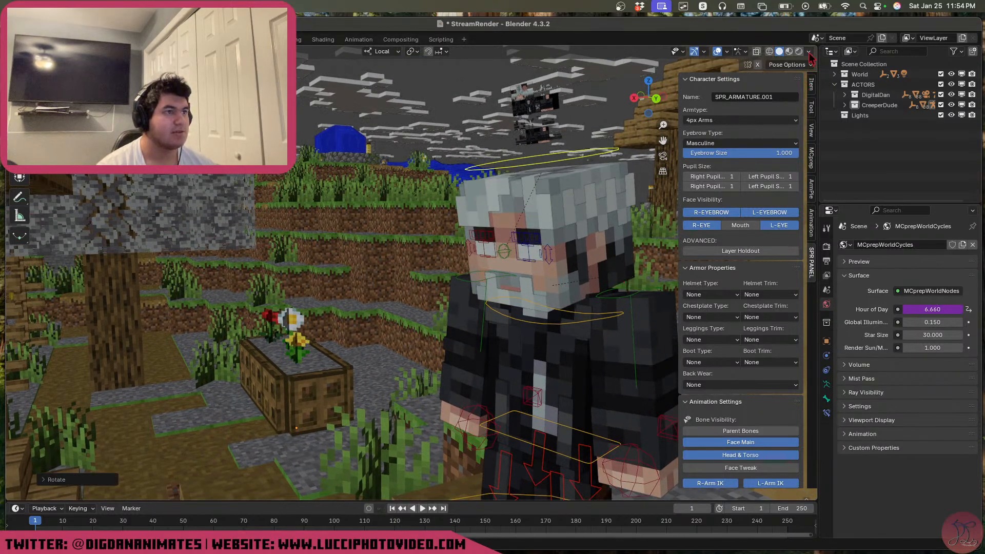
pyautogui.click(789, 51)
pyautogui.press('s')
pyautogui.press('x')
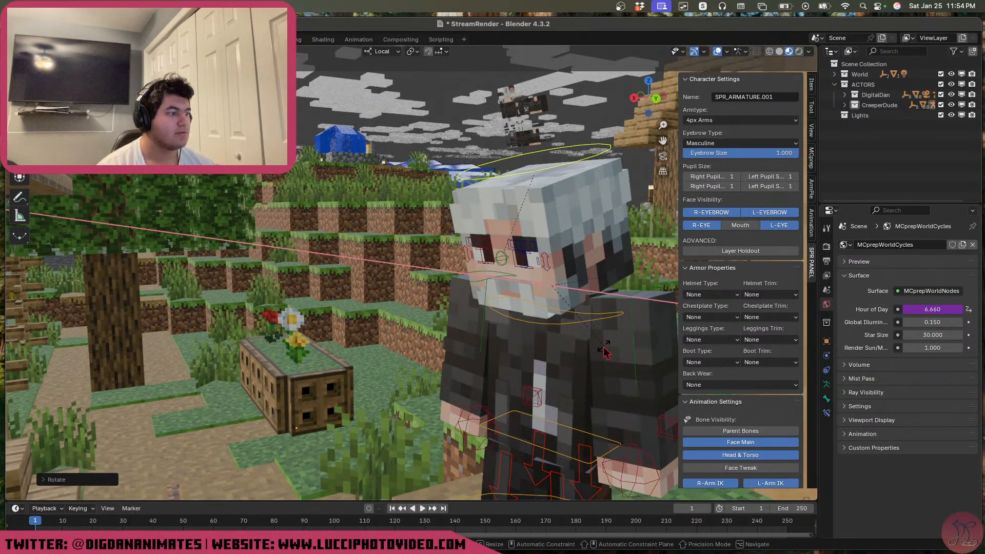
pyautogui.press('Escape')
pyautogui.scroll(-4, 591, 354)
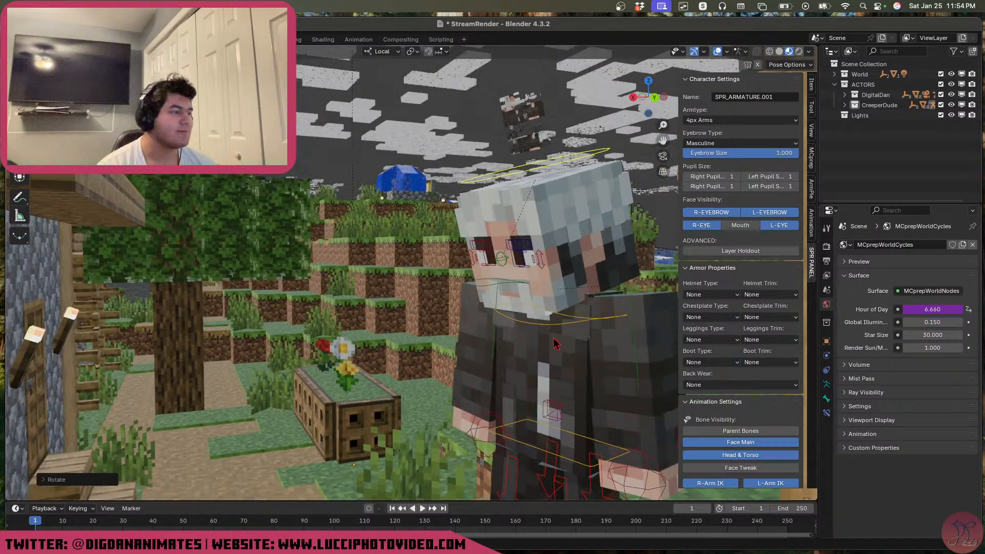
pyautogui.moveTo(591, 354); pyautogui.dragTo(588, 433, button='middle')
pyautogui.scroll(-4, 550, 334)
pyautogui.scroll(3, 471, 341)
pyautogui.scroll(3, 487, 336)
pyautogui.press('s')
pyautogui.press('x')
pyautogui.press('z')
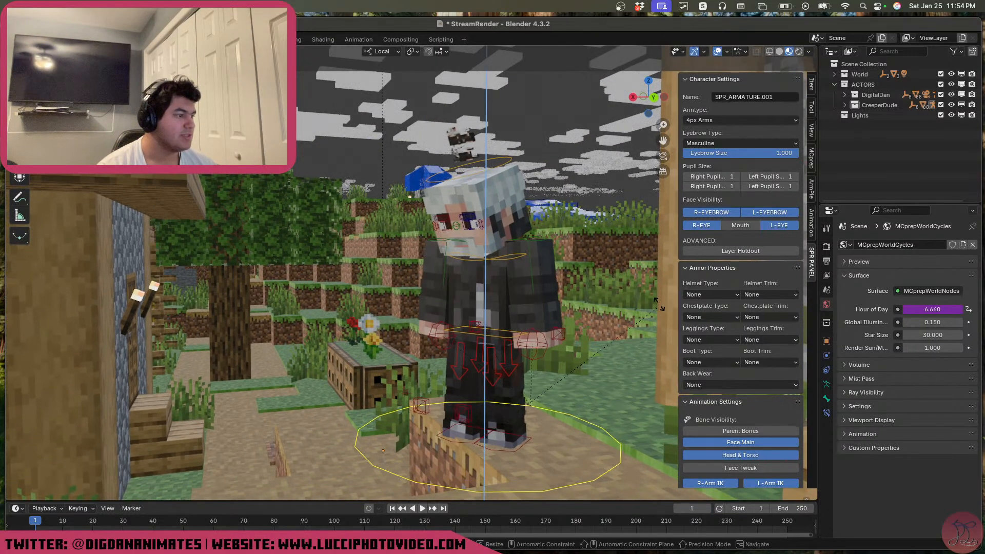
pyautogui.press('x')
pyautogui.press('Escape')
# Turn CreeperDude's head by rotating the head control about its Y axis
pyautogui.press('r')
pyautogui.press('z')
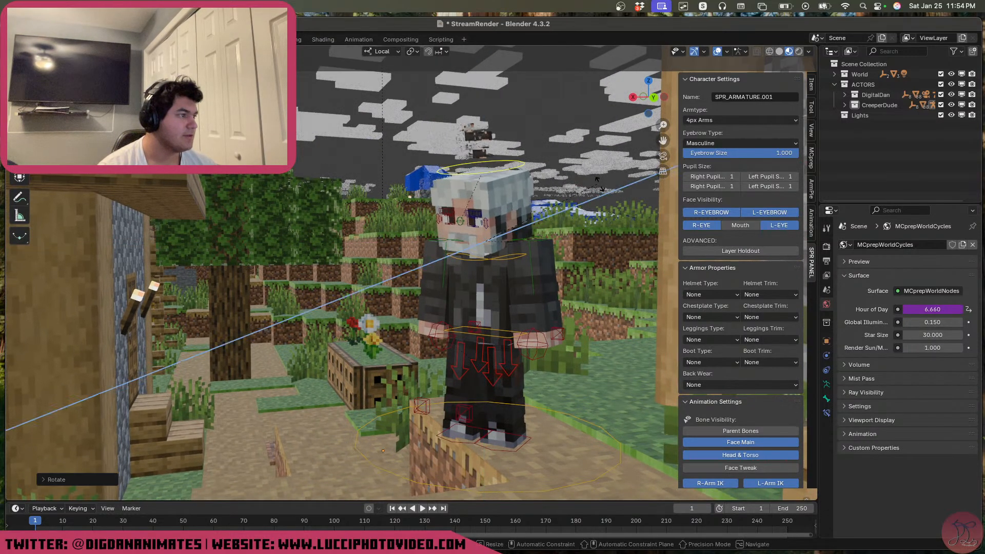
pyautogui.press('Escape')
pyautogui.press('r')
pyautogui.press('y')
pyautogui.click(464, 308)
pyautogui.moveTo(465, 308); pyautogui.dragTo(472, 341, button='middle')
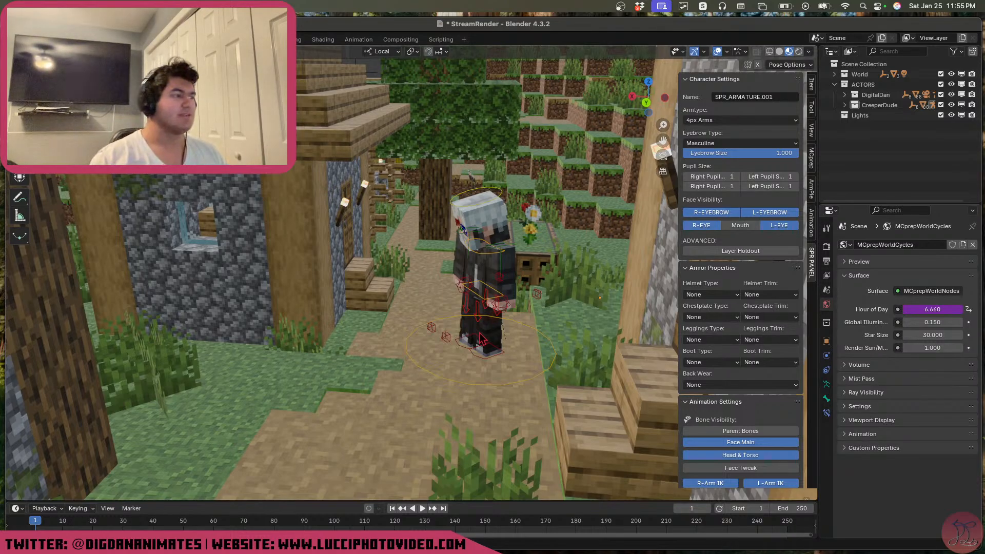
# Exit Pose Mode, deselect CreeperDude's rig, and switch to the NameMC skin page in the browser
pyautogui.hotkey('ctrl', 'Tab')
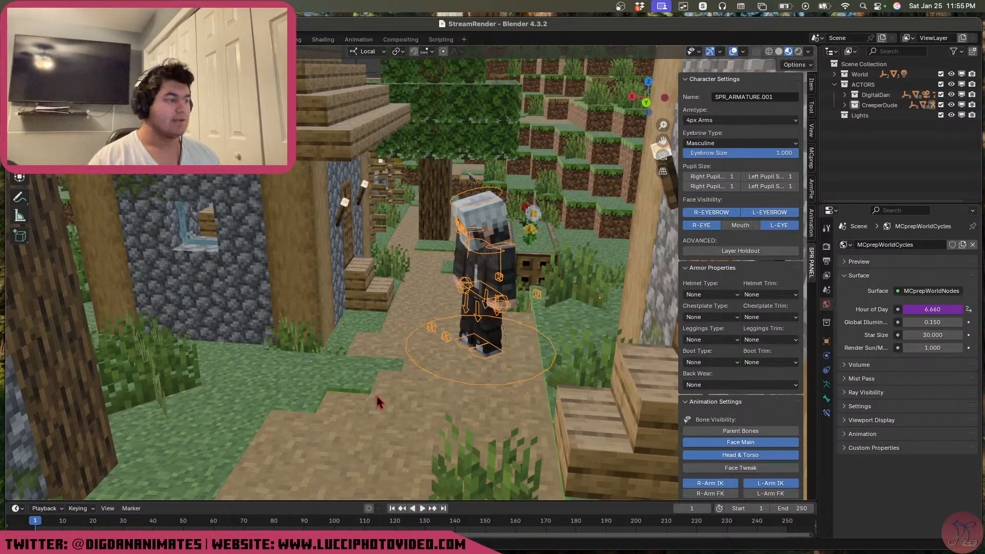
pyautogui.moveTo(376, 395); pyautogui.dragTo(394, 391, button='middle')
pyautogui.click(393, 392)
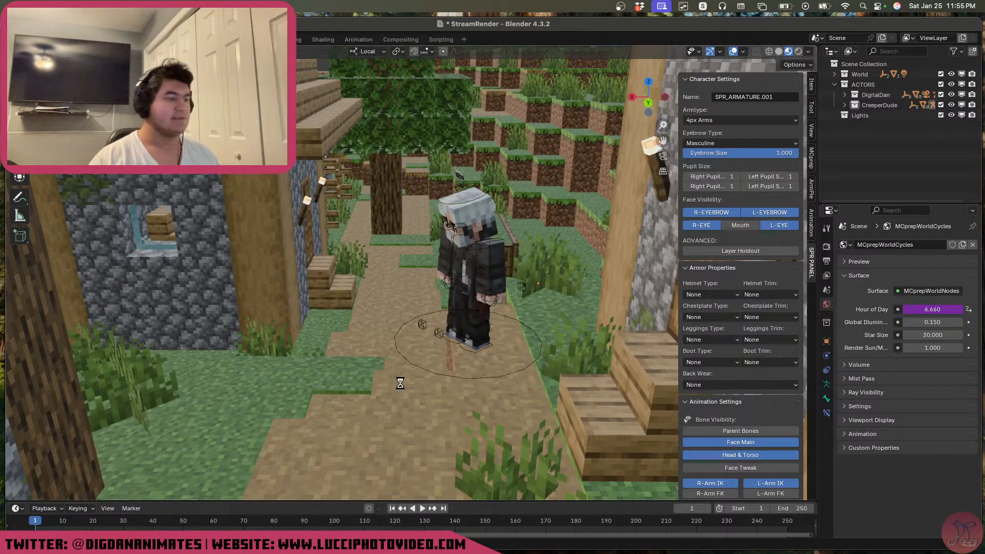
pyautogui.click(784, 553)
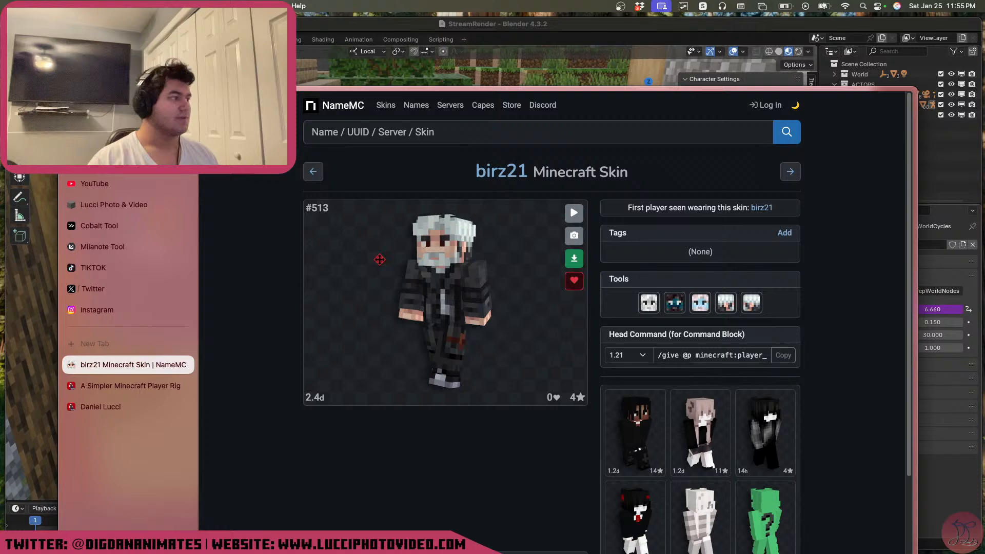
# Browse neighbouring NameMC skins and open the Top ranking of Minecraft skins
pyautogui.click(311, 174)
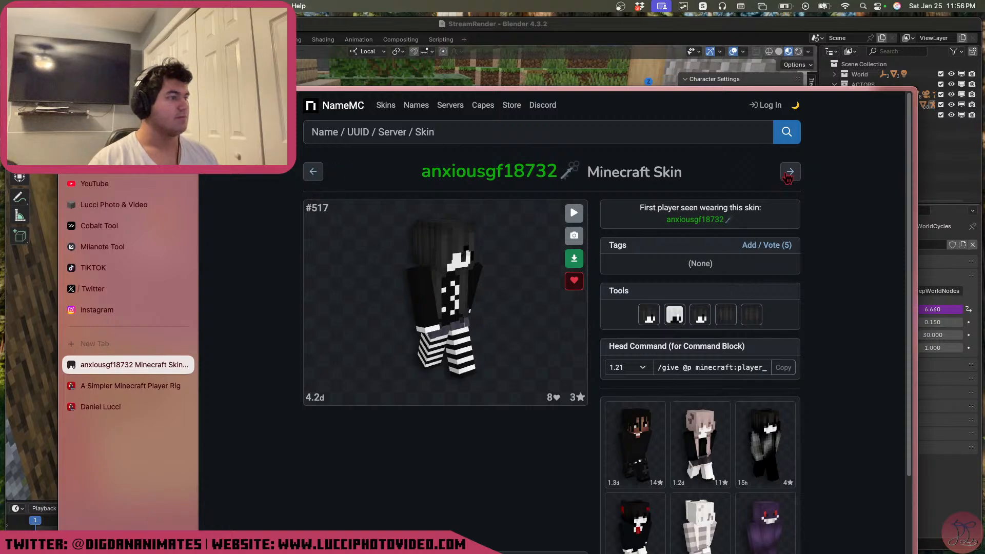
pyautogui.click(386, 106)
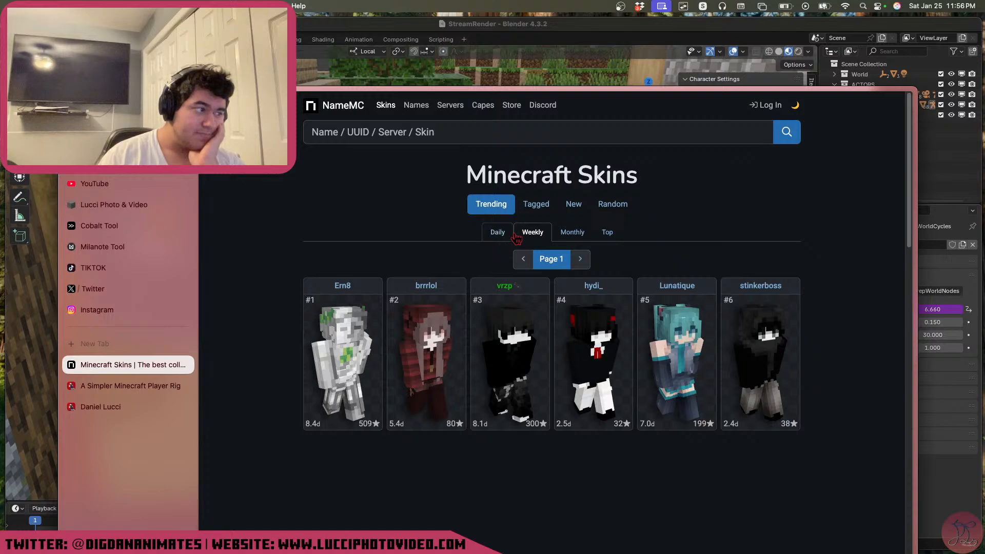
pyautogui.click(616, 237)
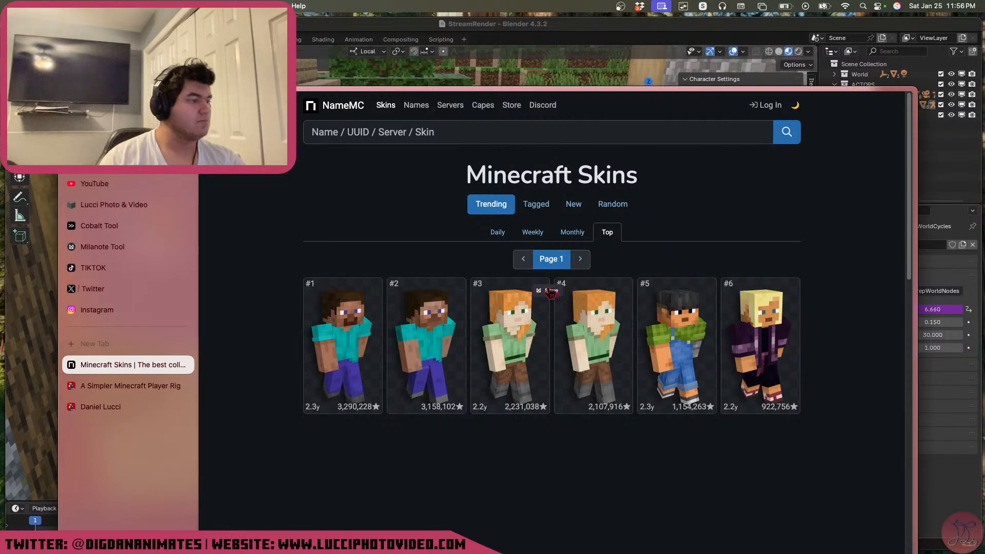
# Look through pages 1 to 5 of the Top skins and return to page 3
pyautogui.click(582, 260)
pyautogui.click(524, 259)
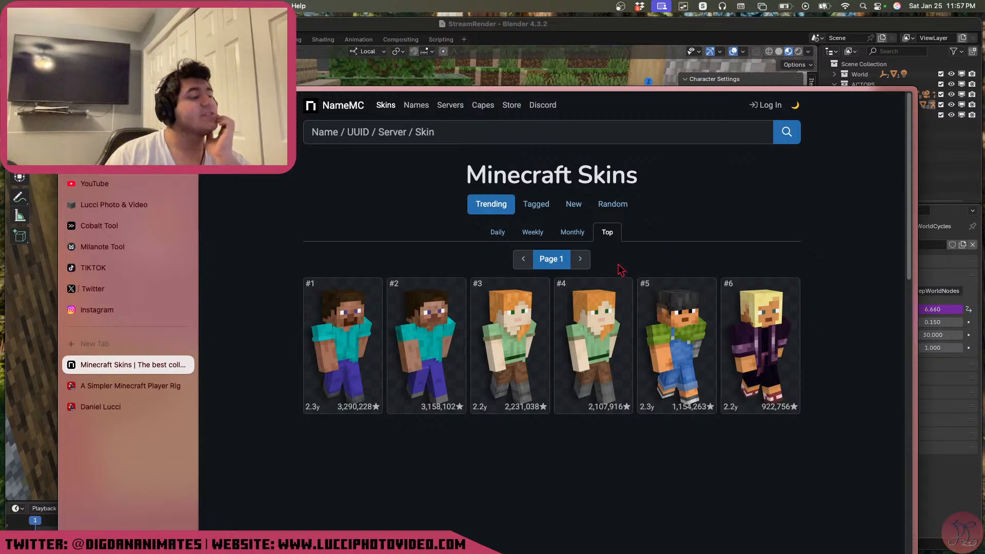
pyautogui.click(582, 260)
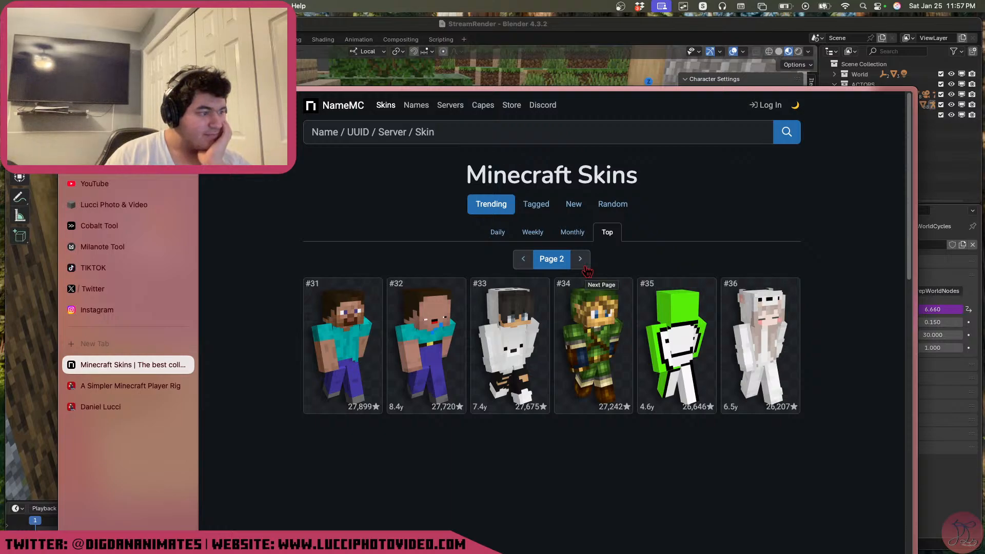
pyautogui.click(585, 268)
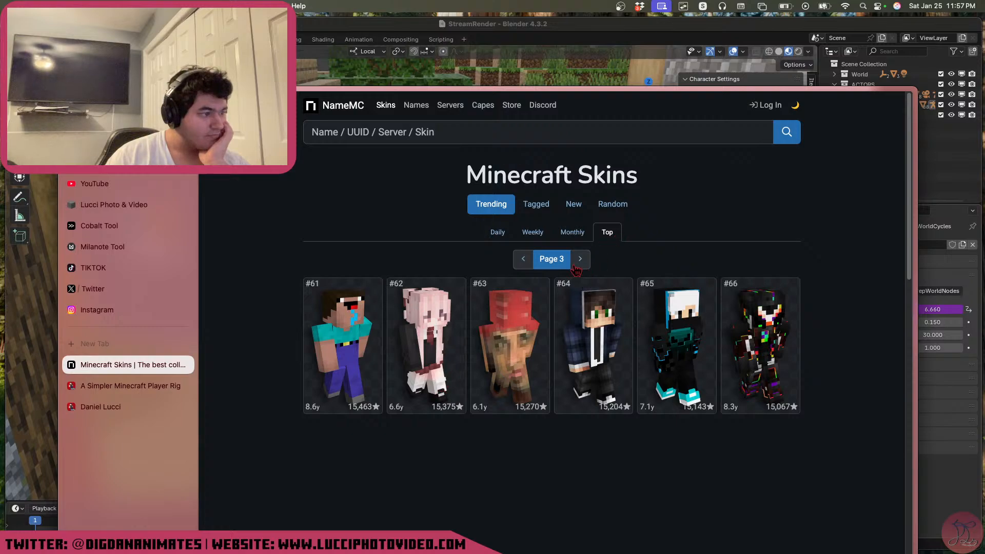
pyautogui.click(576, 266)
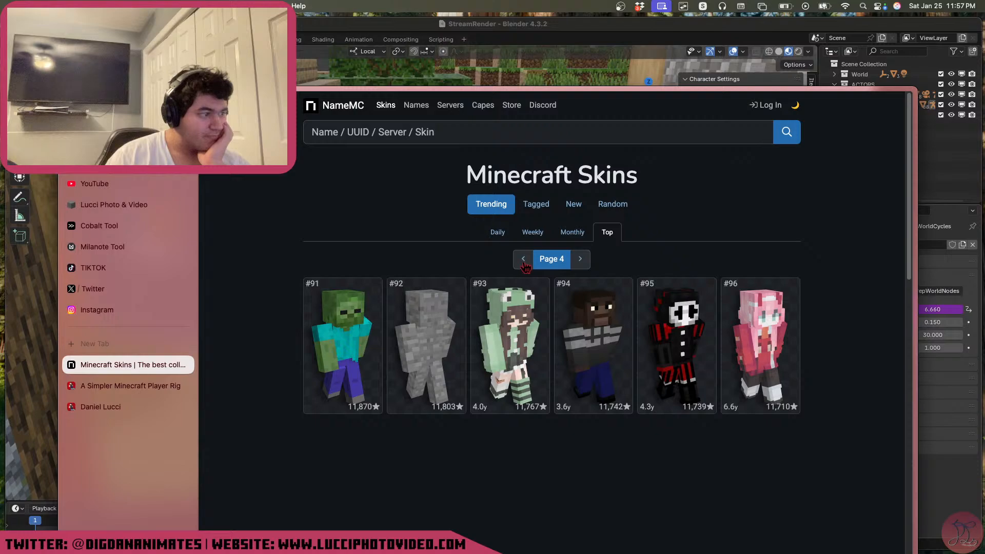
pyautogui.click(585, 263)
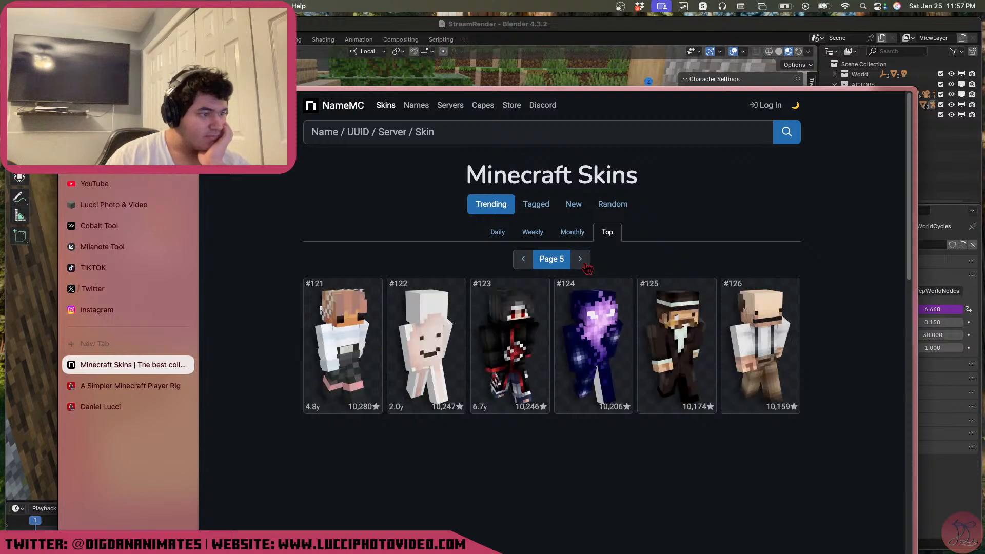
pyautogui.click(524, 262)
pyautogui.click(524, 263)
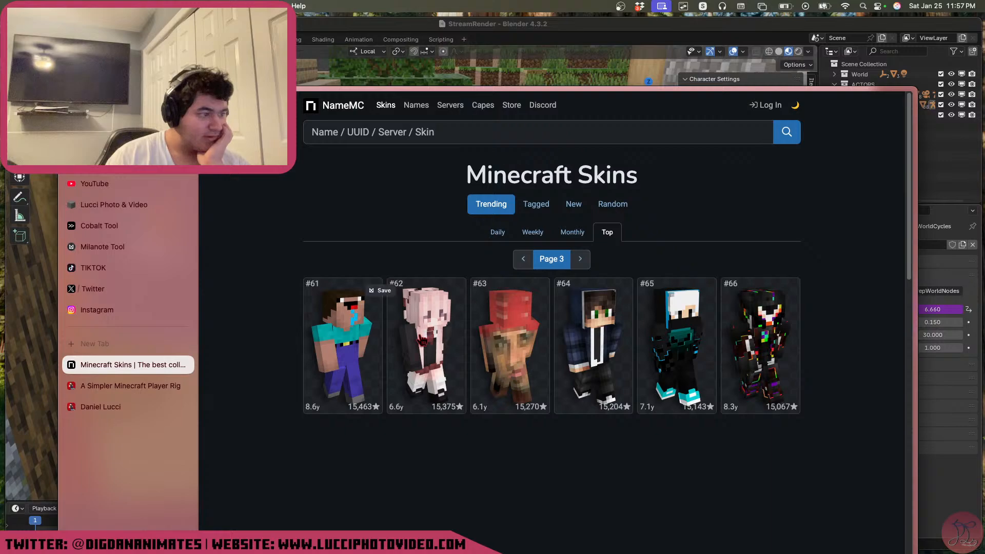
# Open the pink-haired schoolgirl skin ranked #62, rotate its 3D preview, and download the skin
pyautogui.click(422, 340)
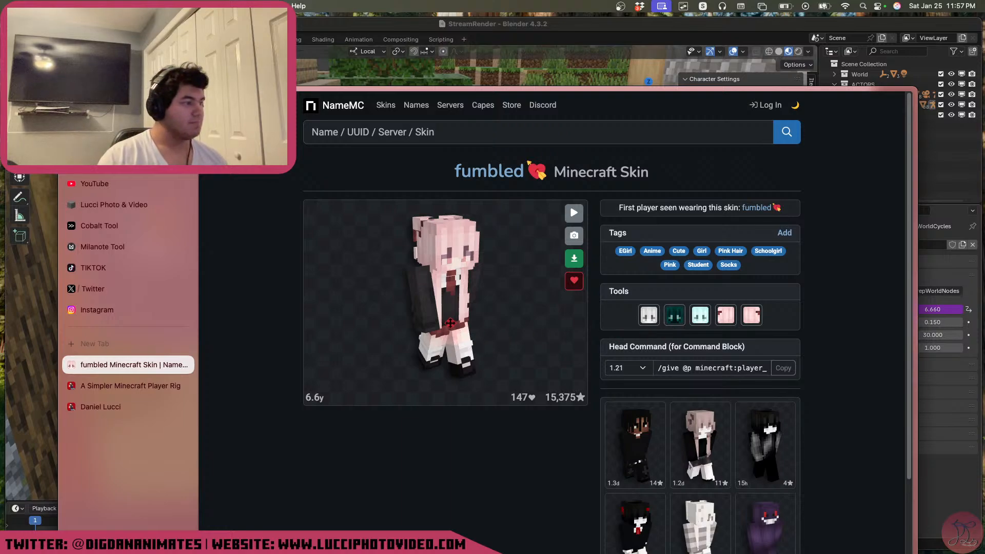
pyautogui.moveTo(450, 323)
pyautogui.mouseDown()
pyautogui.moveTo(485, 308)
pyautogui.moveTo(407, 306)
pyautogui.moveTo(465, 313)
pyautogui.mouseUp()
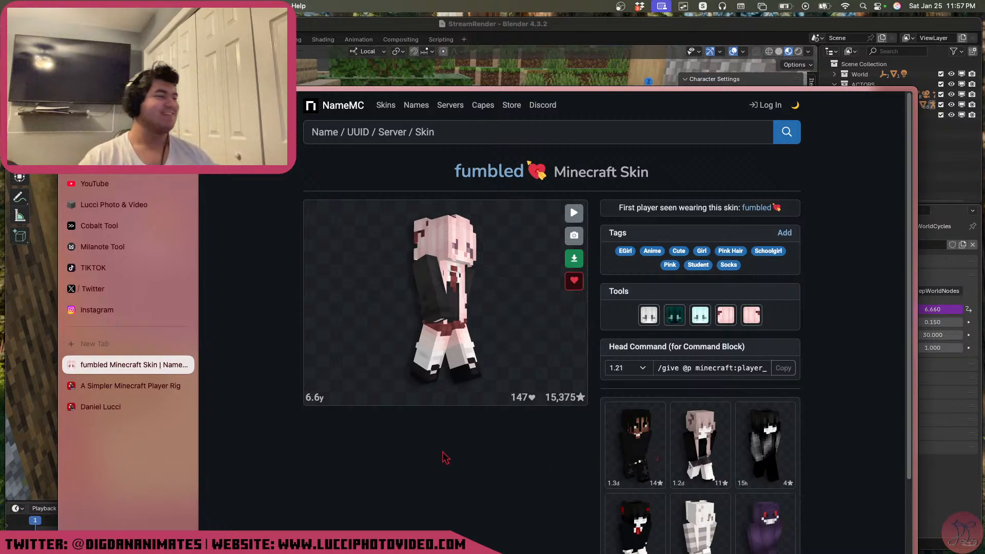
pyautogui.click(574, 259)
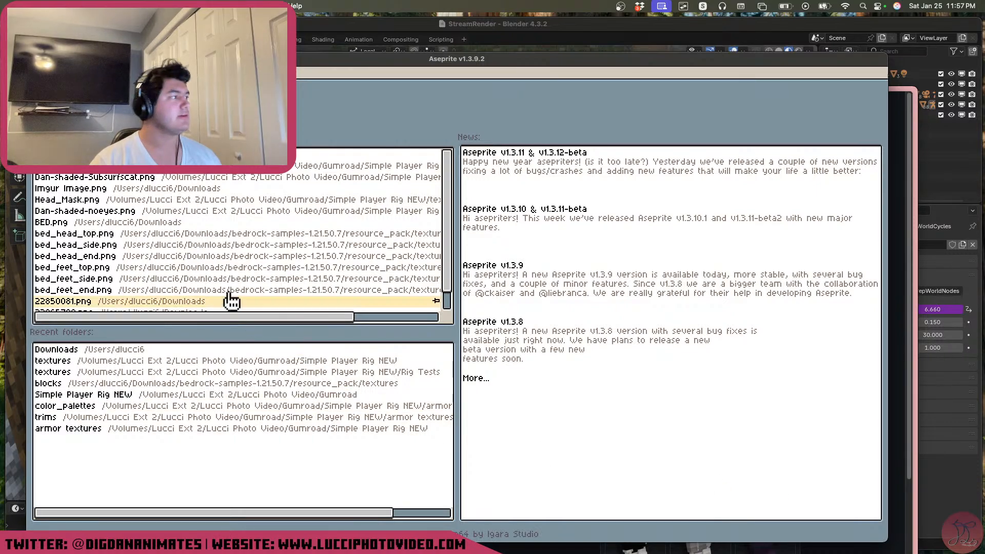
# In Aseprite, open Dan-shaded-noeyes.png from the recent files and Fumbled Minecraft Skin.png from Downloads
pyautogui.click(128, 165)
pyautogui.click(131, 175)
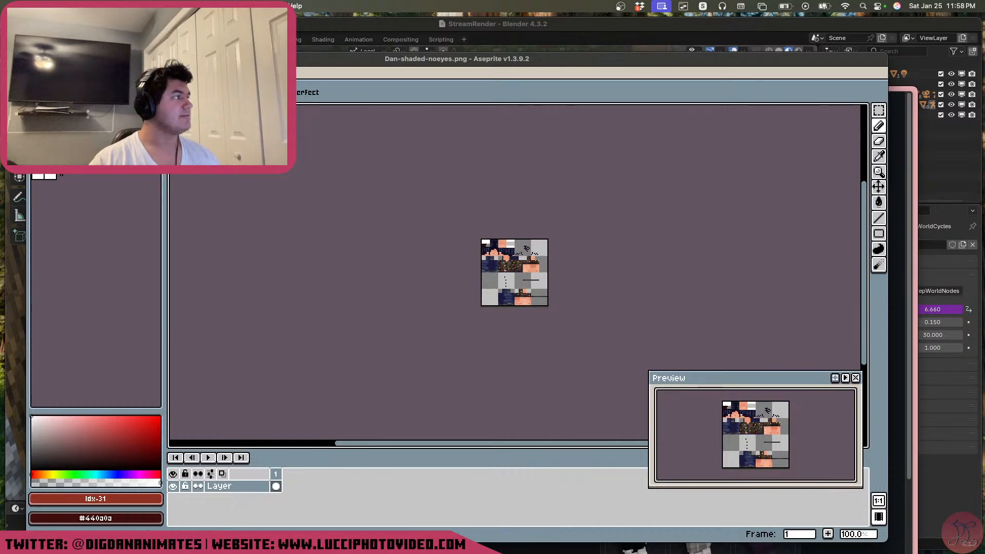
pyautogui.moveTo(92, 42)
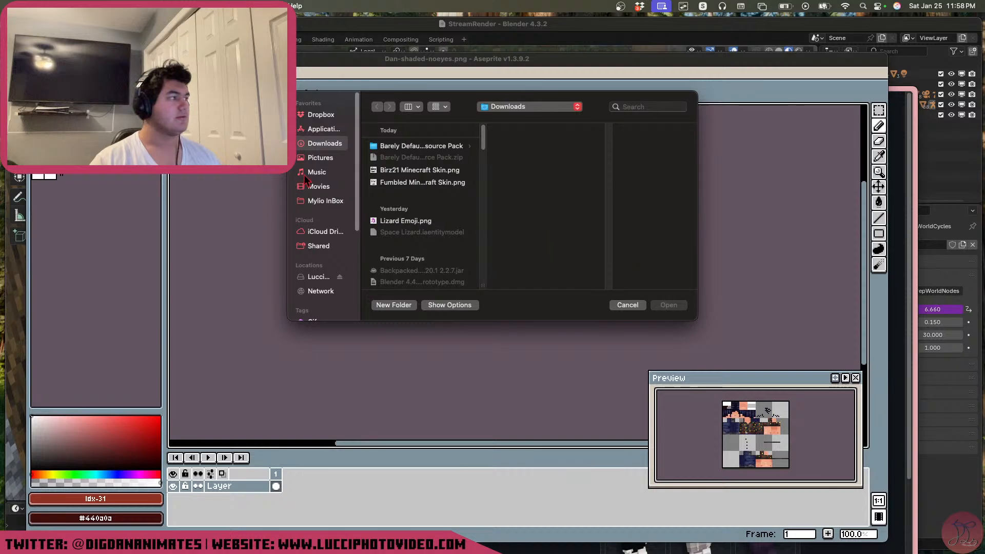
pyautogui.click(414, 183)
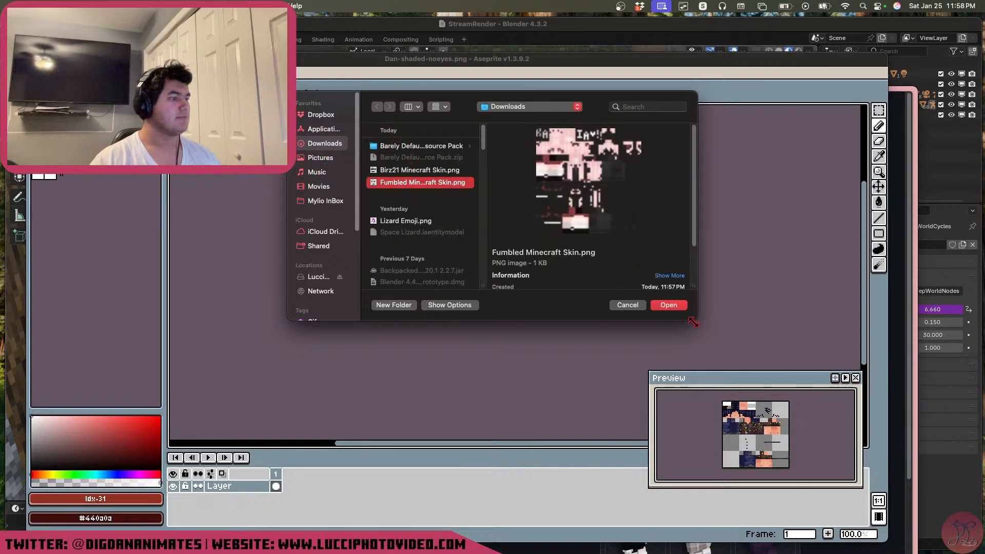
pyautogui.click(669, 305)
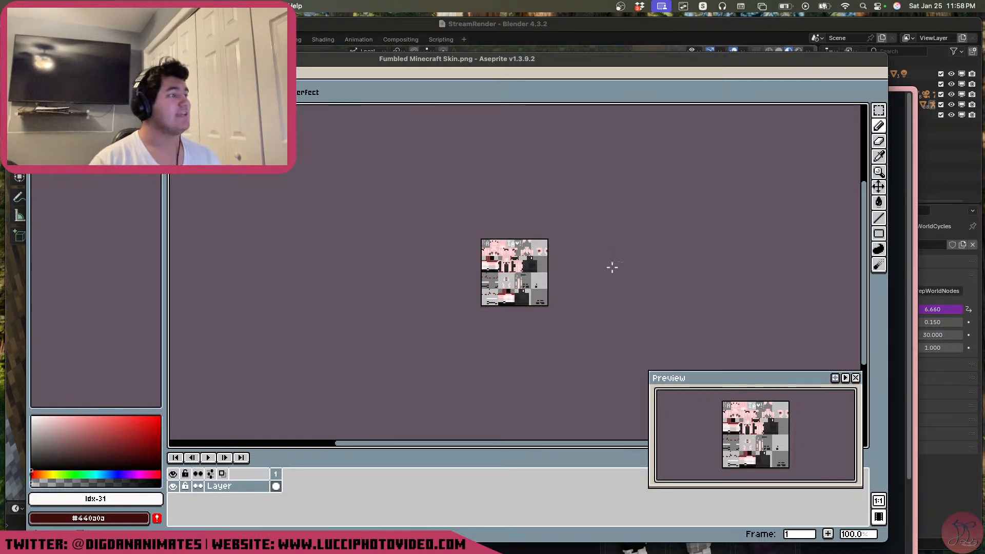
# Switch to Blender, look through the add-ons list in the Preferences, and open the Get Extensions section
pyautogui.click(358, 29)
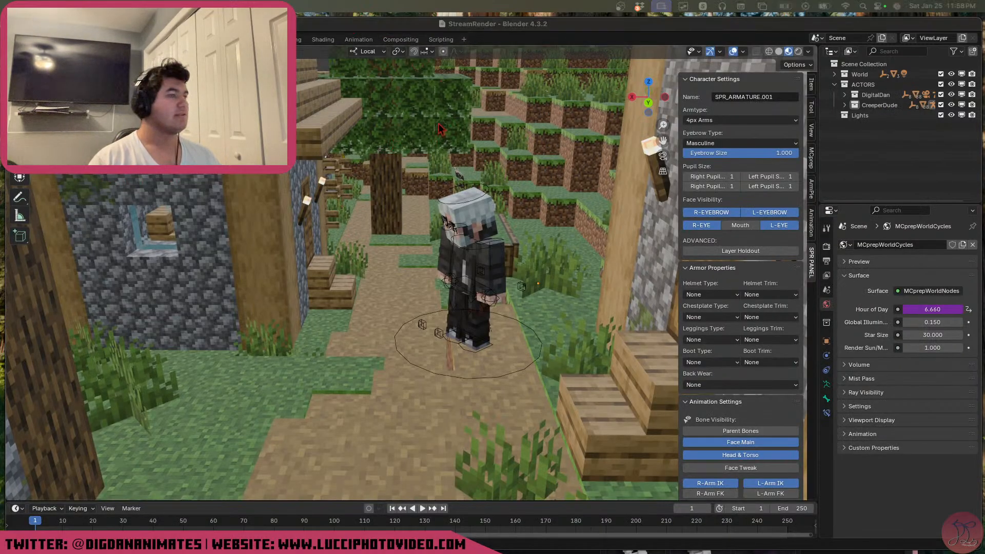
pyautogui.press('super+comma')
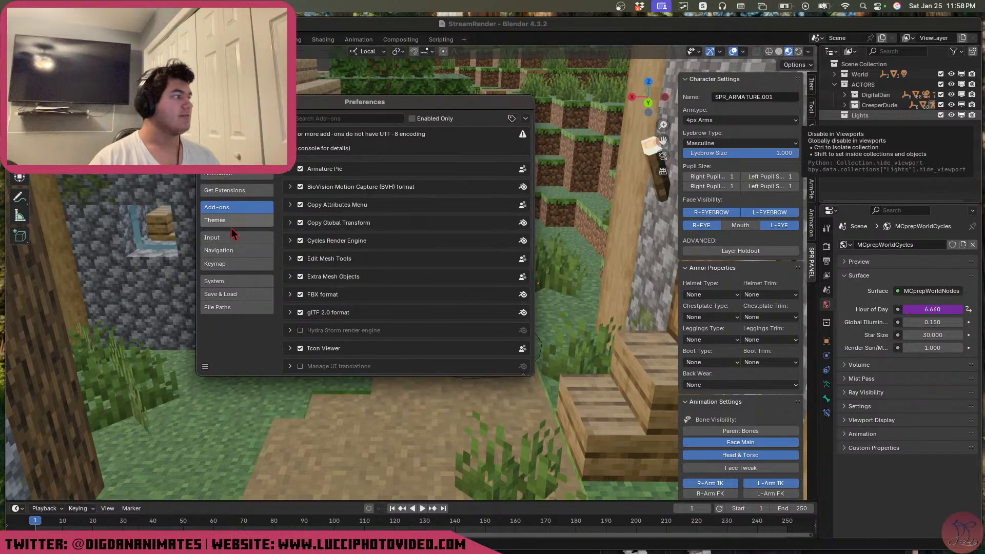
pyautogui.scroll(-4, 378, 195)
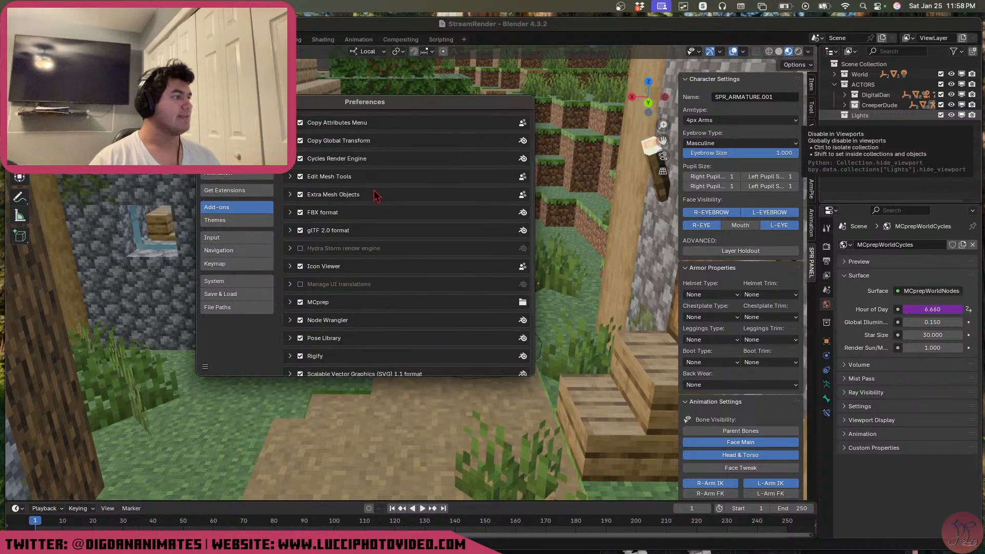
pyautogui.scroll(-3, 377, 195)
pyautogui.scroll(6, 359, 210)
pyautogui.click(254, 194)
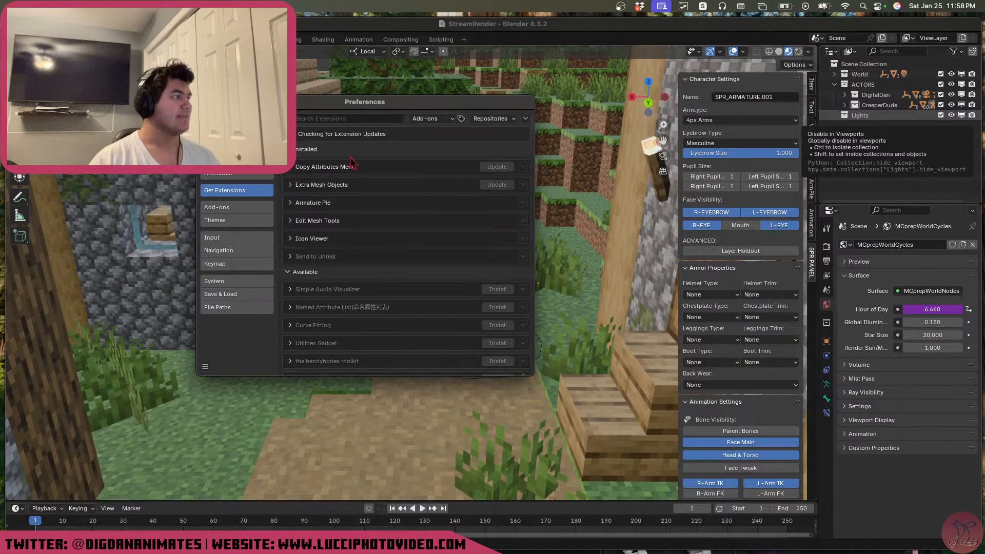
# Browse the list of available add-on extensions in the Preferences and close the Preferences window
pyautogui.click(446, 120)
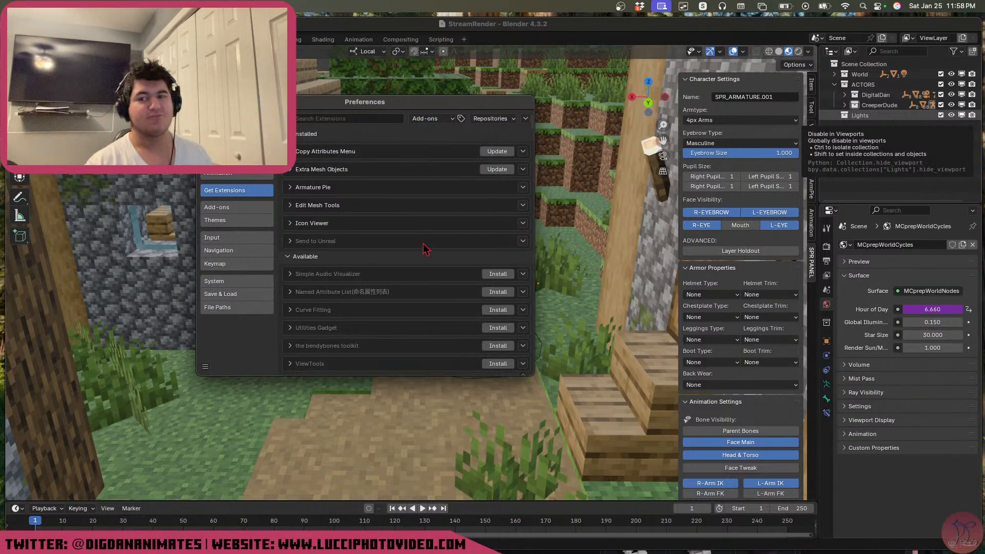
pyautogui.scroll(-15, 424, 243)
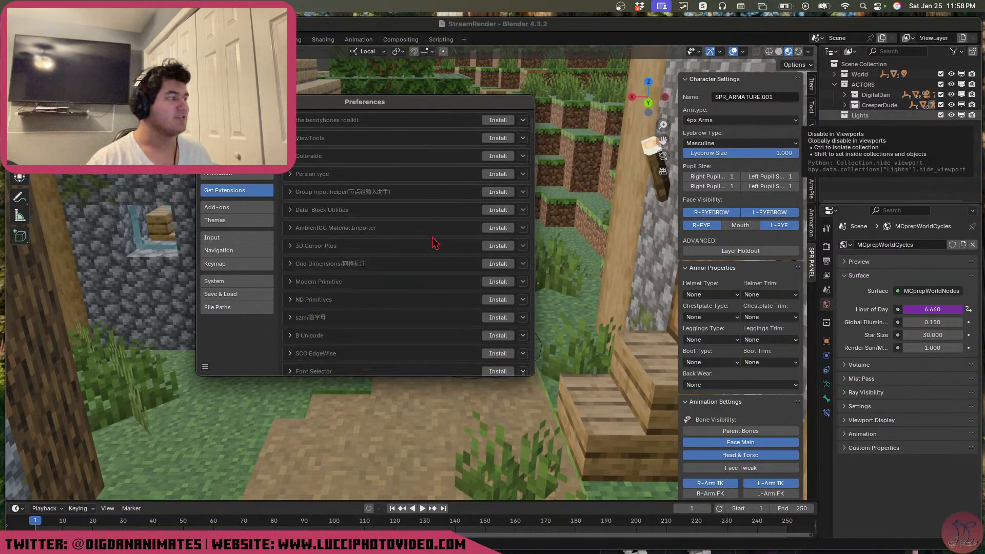
pyautogui.scroll(-10, 434, 243)
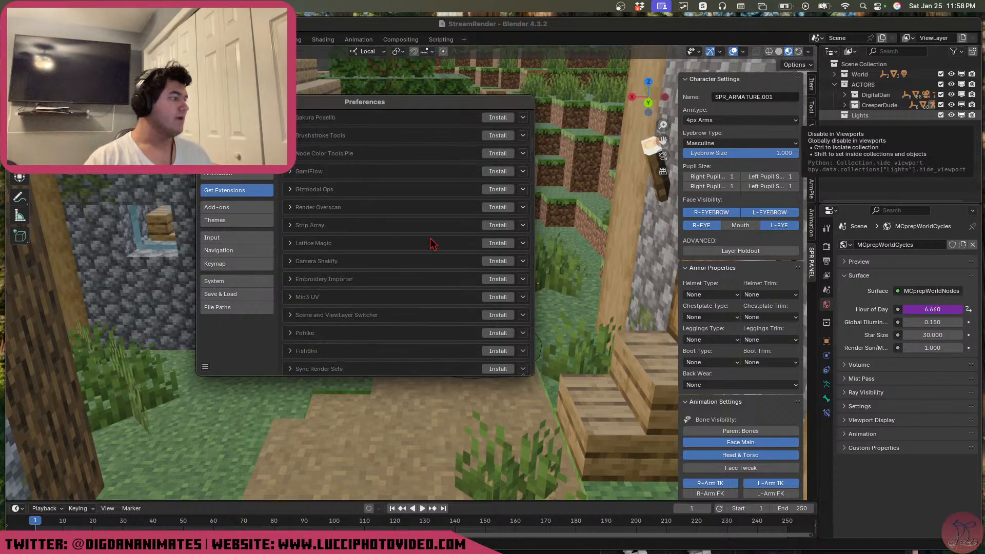
pyautogui.scroll(-10, 413, 259)
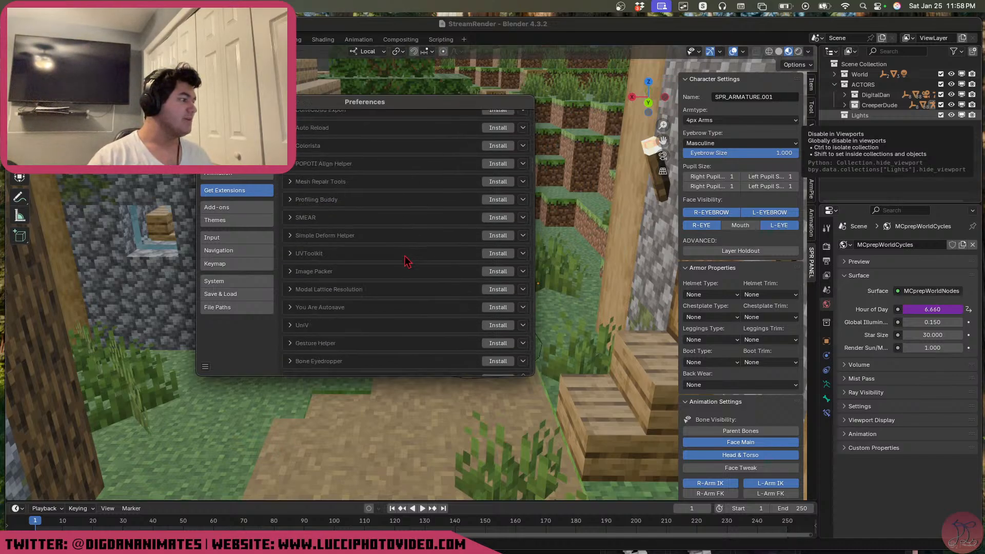
pyautogui.scroll(-10, 393, 297)
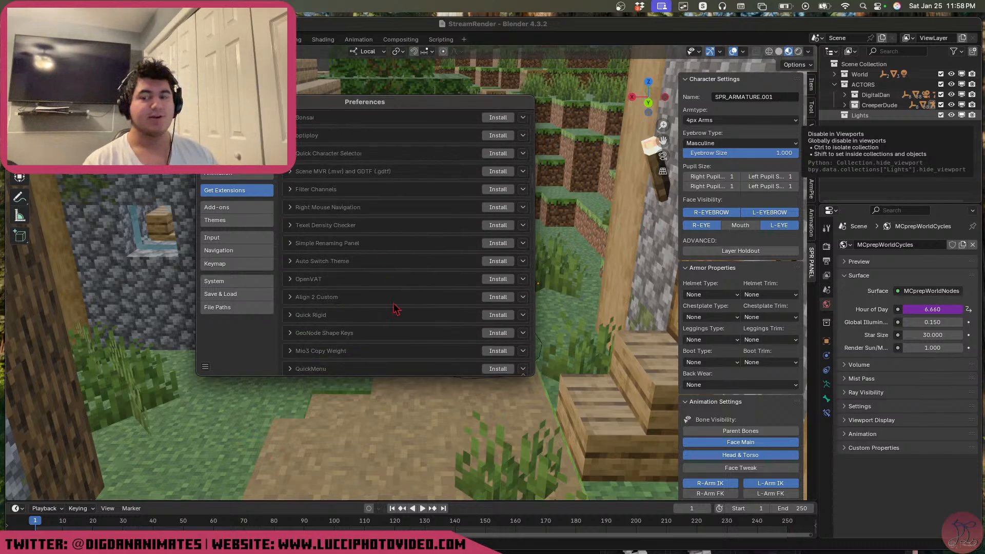
pyautogui.scroll(-10, 396, 309)
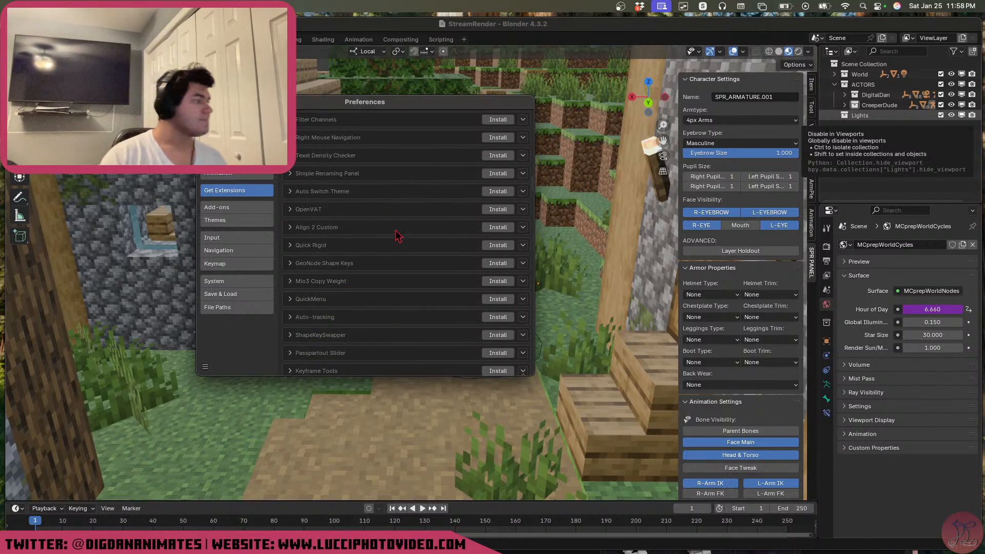
pyautogui.scroll(-3, 413, 269)
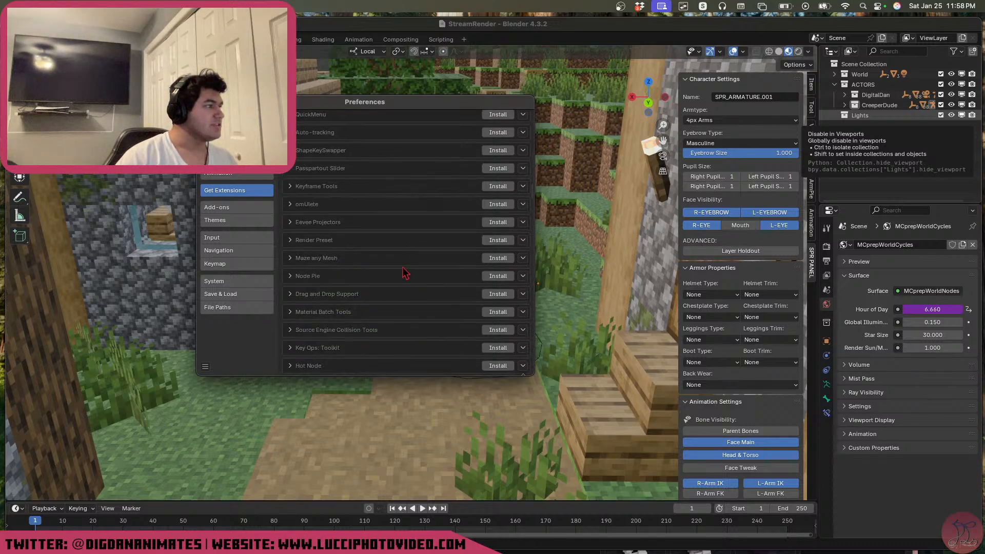
pyautogui.scroll(-10, 406, 273)
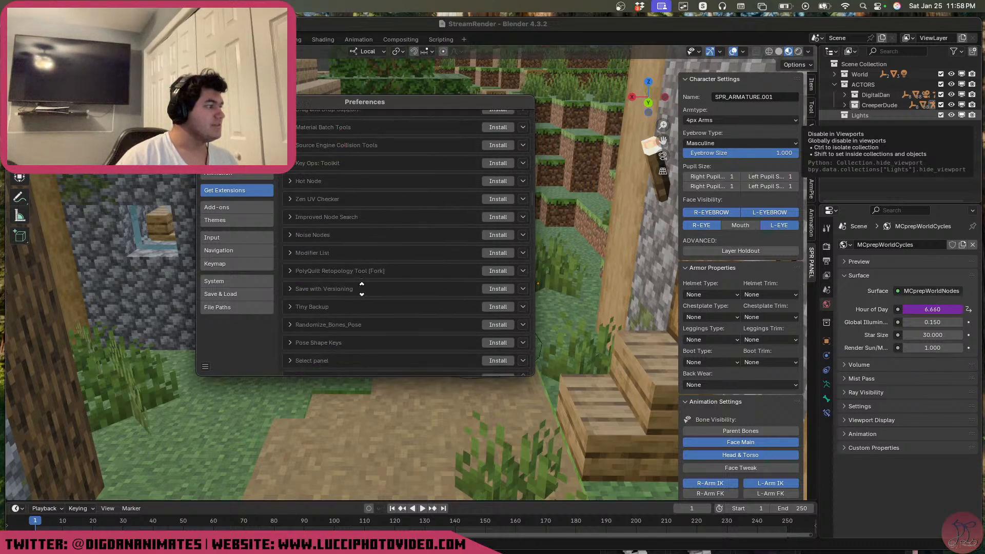
pyautogui.scroll(-12, 376, 229)
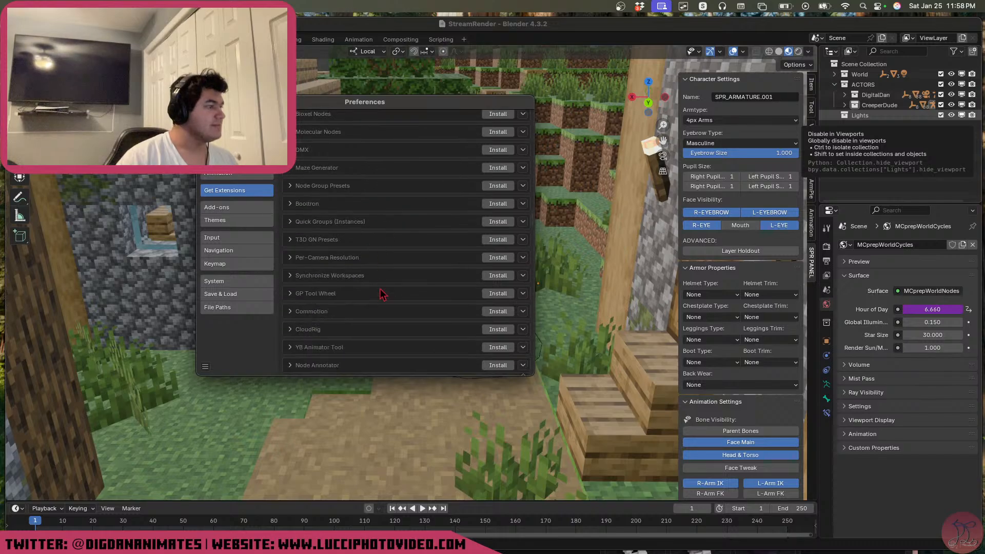
pyautogui.scroll(-10, 419, 319)
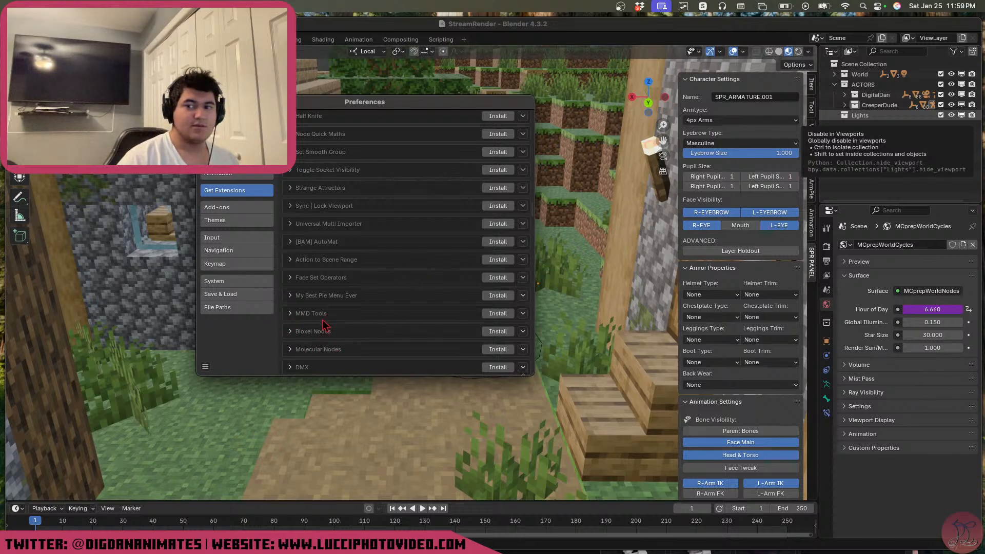
pyautogui.moveTo(354, 174)
pyautogui.mouseDown(button='middle')
pyautogui.moveTo(348, 328)
pyautogui.moveTo(361, 270)
pyautogui.moveTo(448, 218)
pyautogui.moveTo(322, 164)
pyautogui.mouseUp(button='middle')
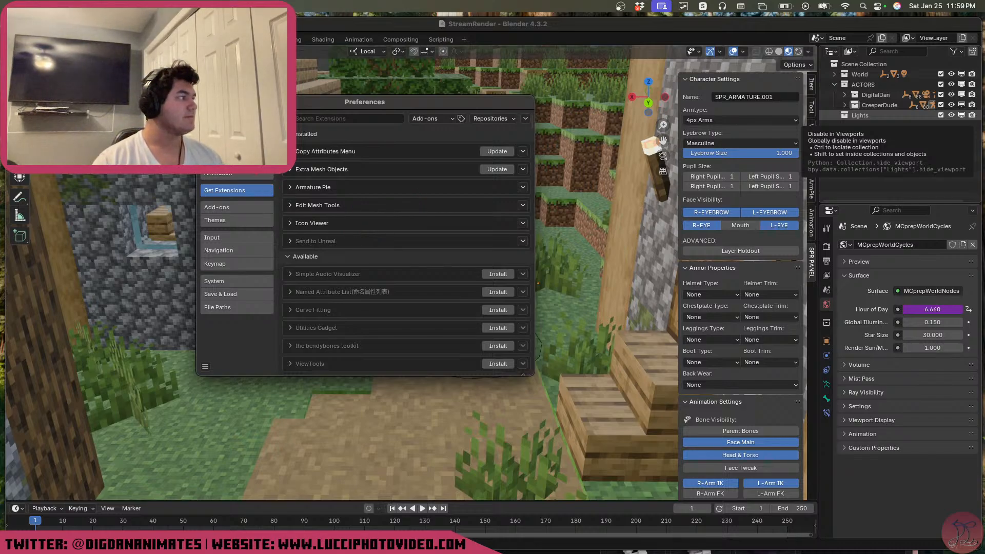
pyautogui.click(204, 101)
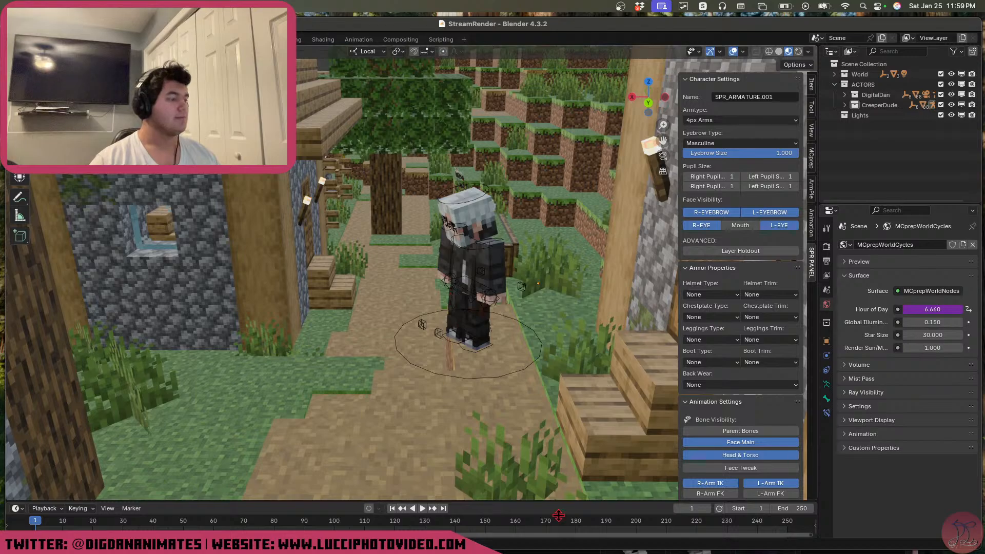
# Switch to Aseprite and erase the lettering from the 16×8 and 8×8 pixel blocks along the upper edge of Fumbled Minecraft Skin.png
pyautogui.moveTo(561, 552)
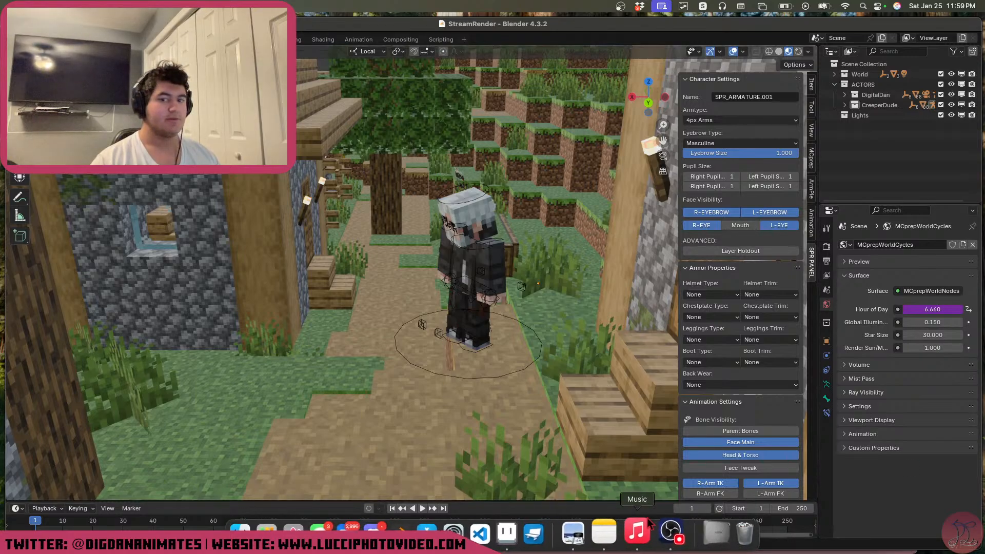
pyautogui.click(507, 533)
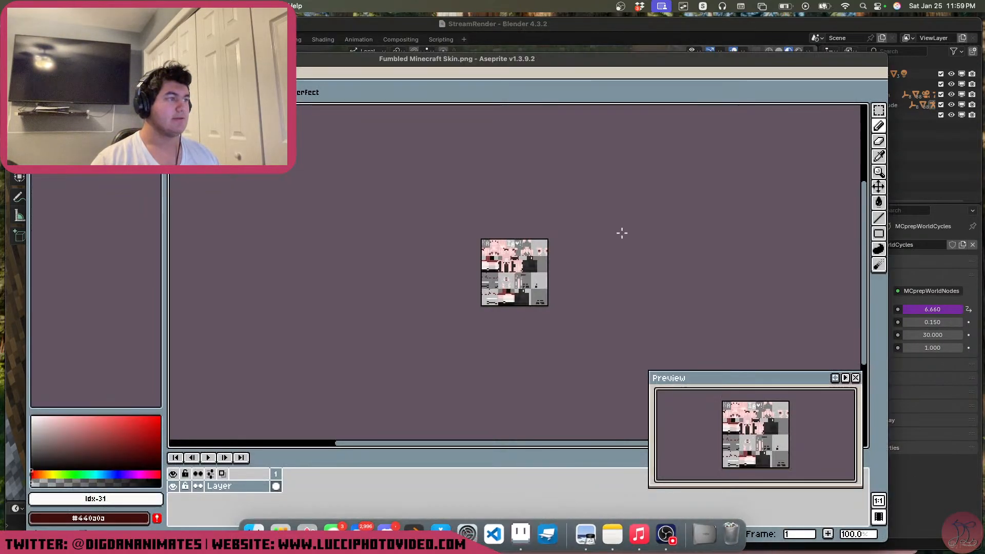
pyautogui.moveTo(479, 68); pyautogui.dragTo(518, 44)
pyautogui.scroll(3, 497, 284)
pyautogui.scroll(2, 554, 315)
pyautogui.scroll(1, 499, 178)
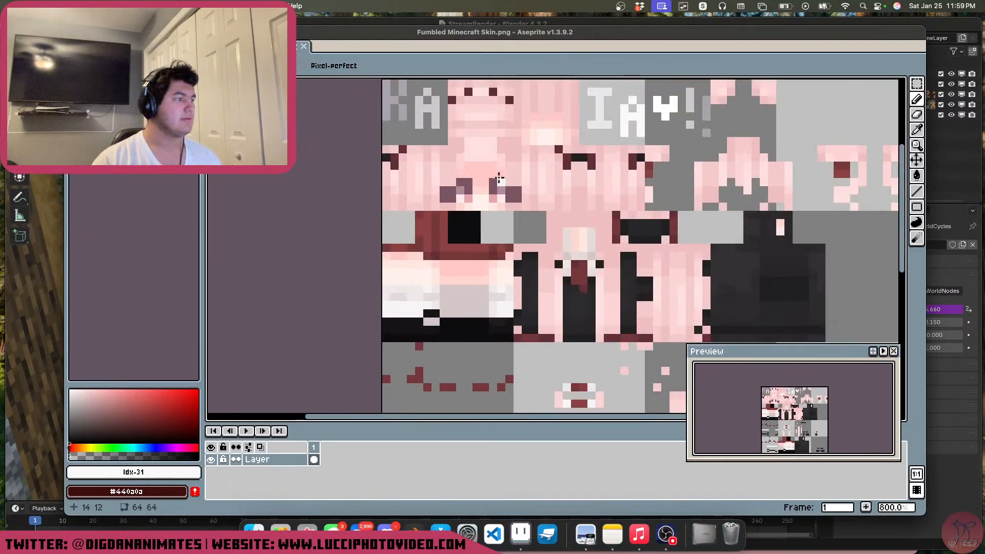
pyautogui.scroll(3, 487, 190)
pyautogui.click(917, 84)
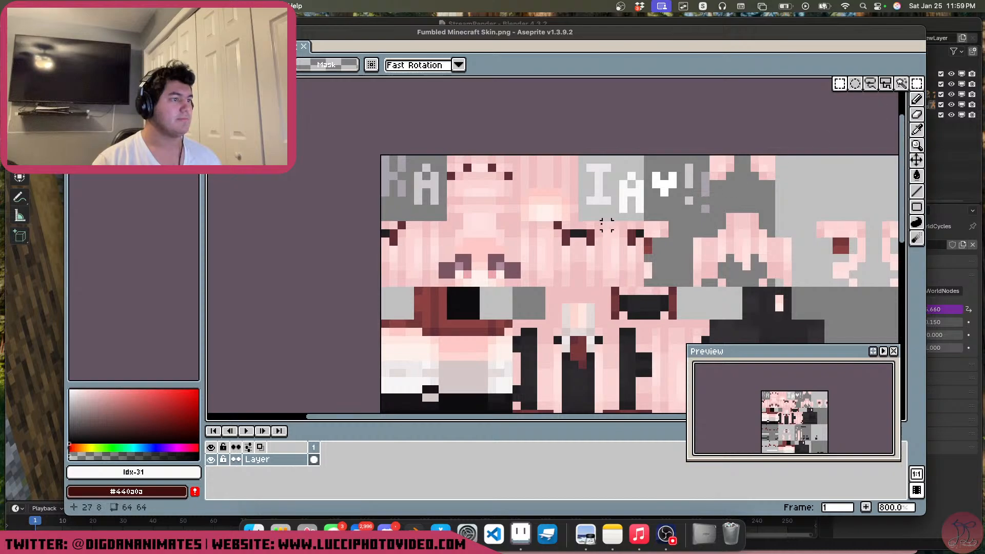
pyautogui.moveTo(582, 215); pyautogui.dragTo(705, 149)
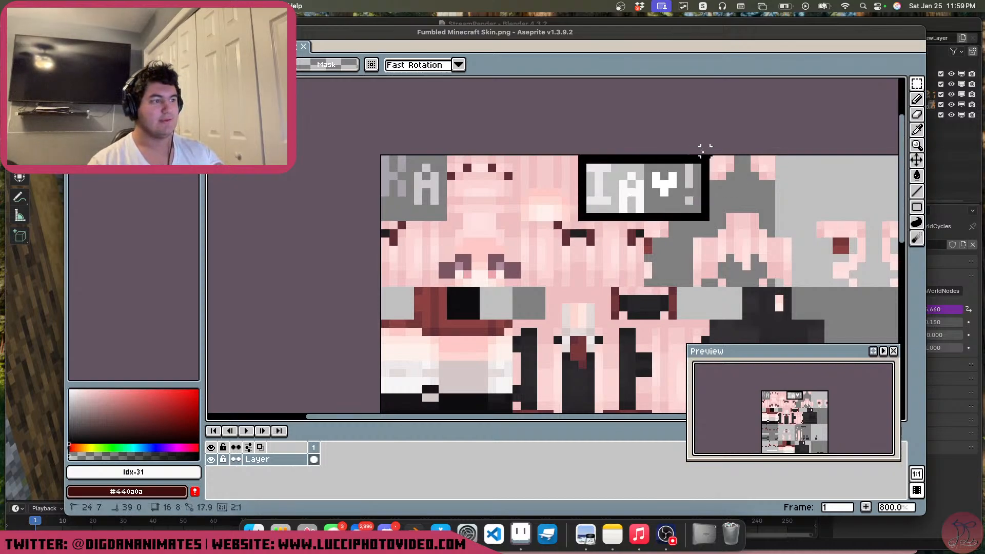
pyautogui.press('Delete')
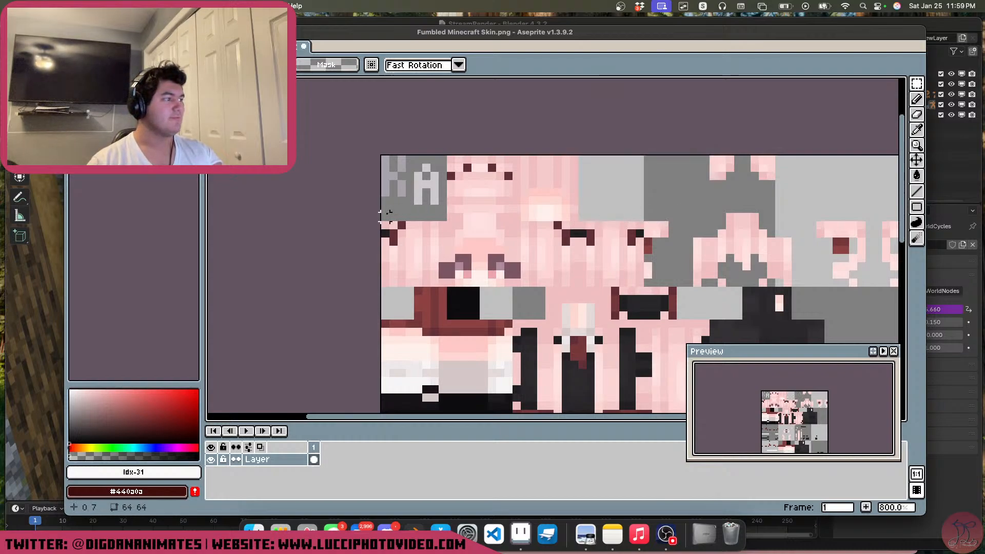
pyautogui.moveTo(385, 217); pyautogui.dragTo(441, 159)
pyautogui.press('Delete')
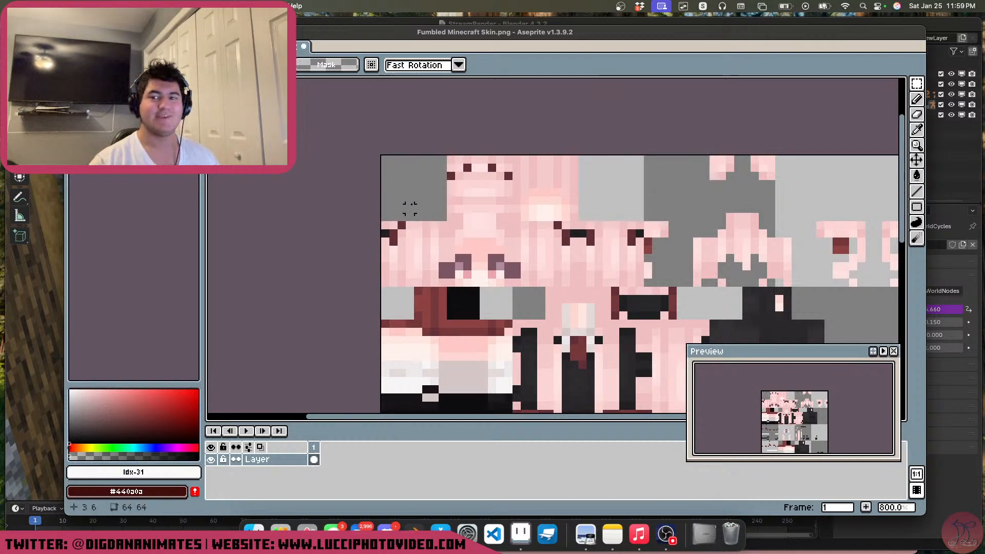
# Copy the 8×8 eye-colour block from the upper-left corner of Dan-shaded-noeyes.png into the same corner of Fumbled Minecraft Skin.png
pyautogui.click(149, 47)
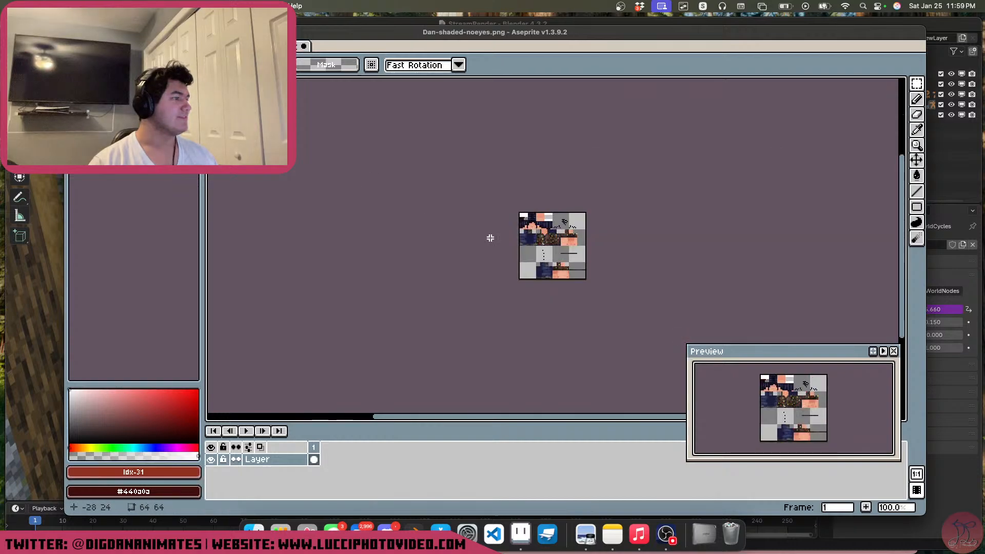
pyautogui.scroll(4, 518, 238)
pyautogui.moveTo(538, 138)
pyautogui.mouseDown(button='middle')
pyautogui.moveTo(526, 180)
pyautogui.moveTo(421, 281)
pyautogui.mouseUp(button='middle')
pyautogui.scroll(4, 407, 292)
pyautogui.moveTo(393, 240); pyautogui.dragTo(489, 159)
pyautogui.click(417, 271)
pyautogui.moveTo(390, 258); pyautogui.dragTo(504, 121)
pyautogui.hotkey('ctrl', 'c')
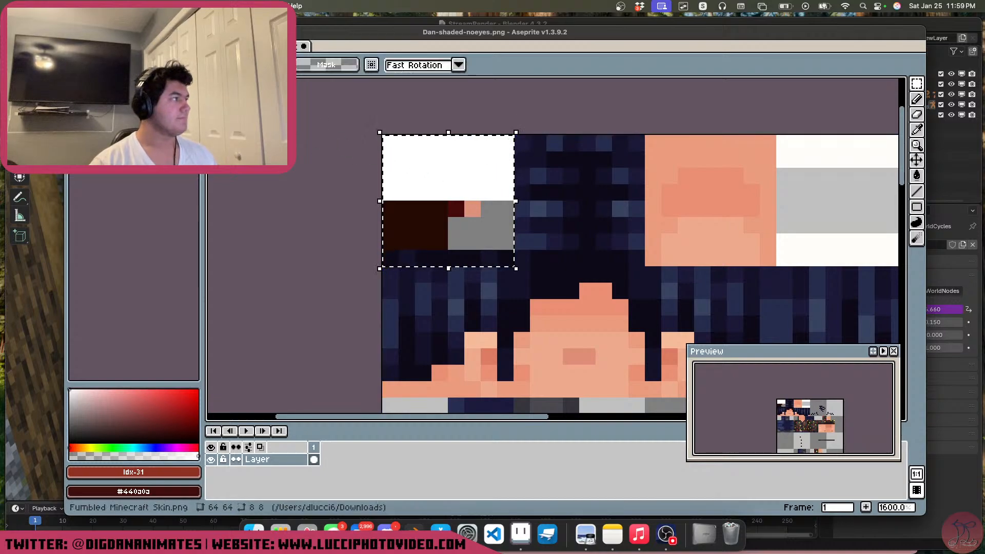
pyautogui.hotkey('ctrl', 'Tab')
pyautogui.hotkey('ctrl', 'v')
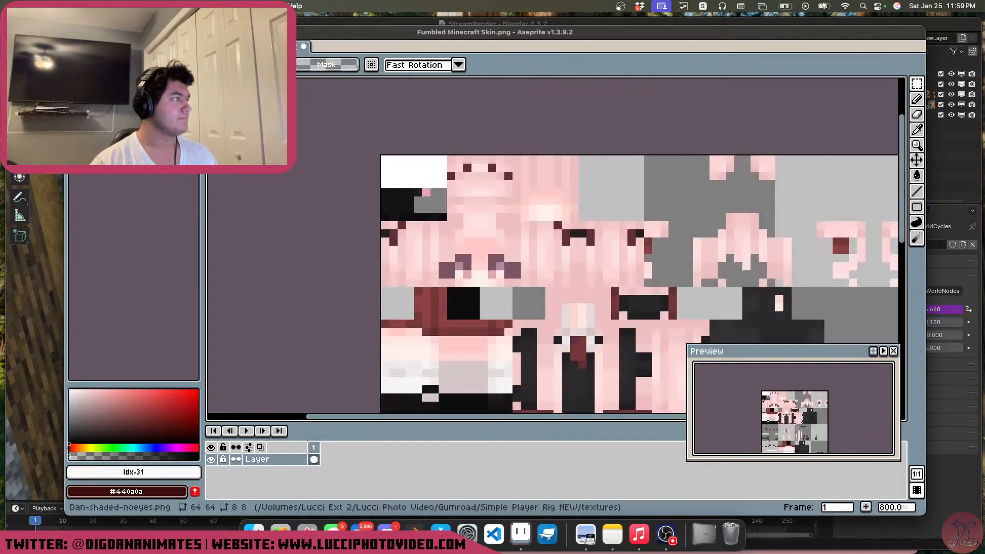
# Copy the 8×8 block with two white bands from Dan-shaded-noeyes.png into the same place in Fumbled Minecraft Skin.png
pyautogui.hotkey('ctrl', 'Tab')
pyautogui.moveTo(782, 243); pyautogui.dragTo(508, 266, button='middle')
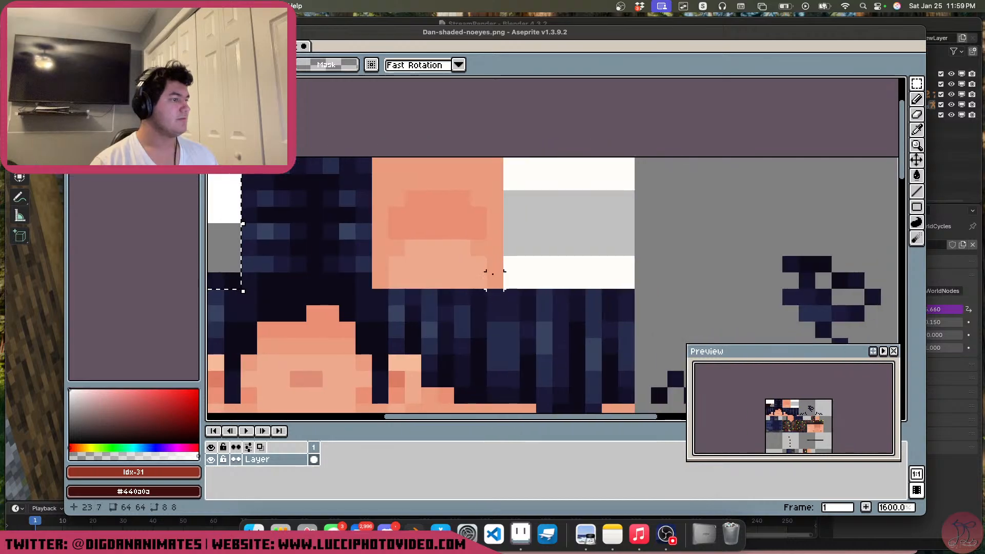
pyautogui.moveTo(511, 282); pyautogui.dragTo(617, 165)
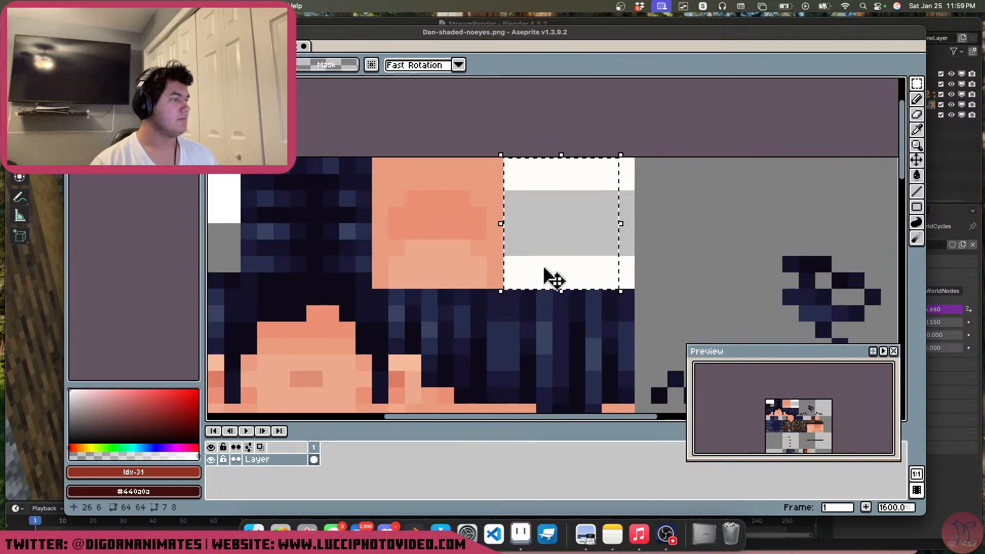
pyautogui.click(539, 298)
pyautogui.moveTo(513, 281); pyautogui.dragTo(619, 166)
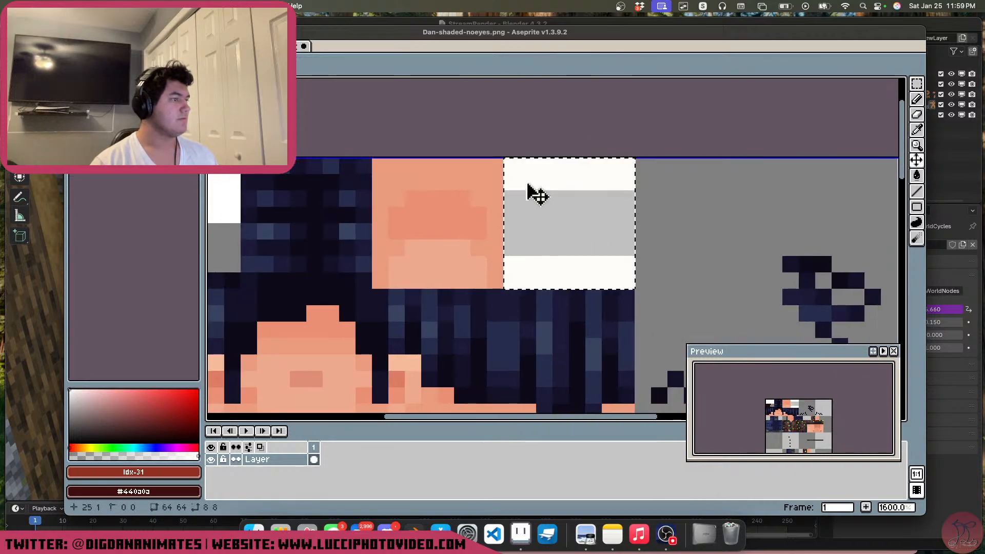
pyautogui.hotkey('ctrl', 'c')
pyautogui.hotkey('ctrl', 'Tab')
pyautogui.hotkey('ctrl', 'v')
pyautogui.click(517, 250)
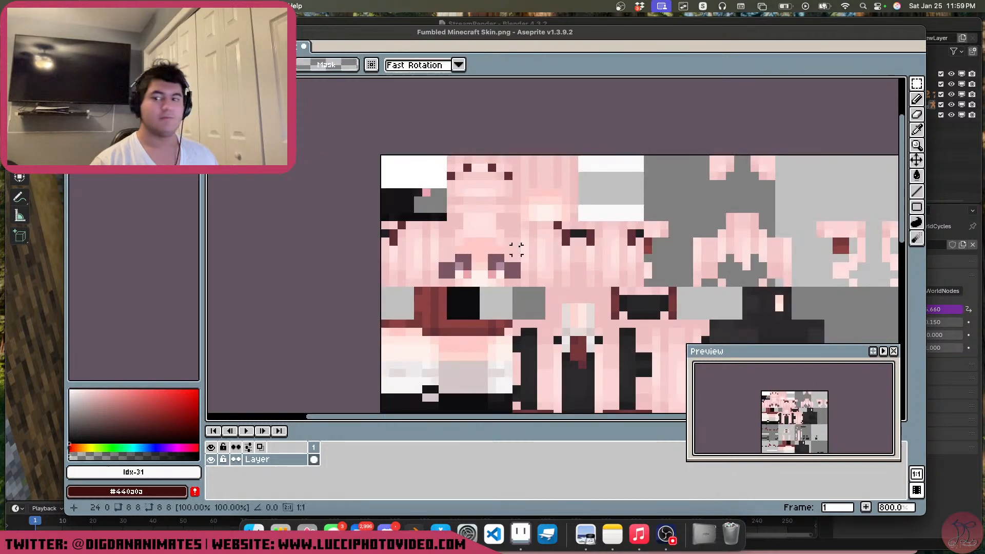
# Sample the pale pink hair colour and pencil over the three outermost dark mauve pixels beside each eye on the face
pyautogui.scroll(3, 435, 235)
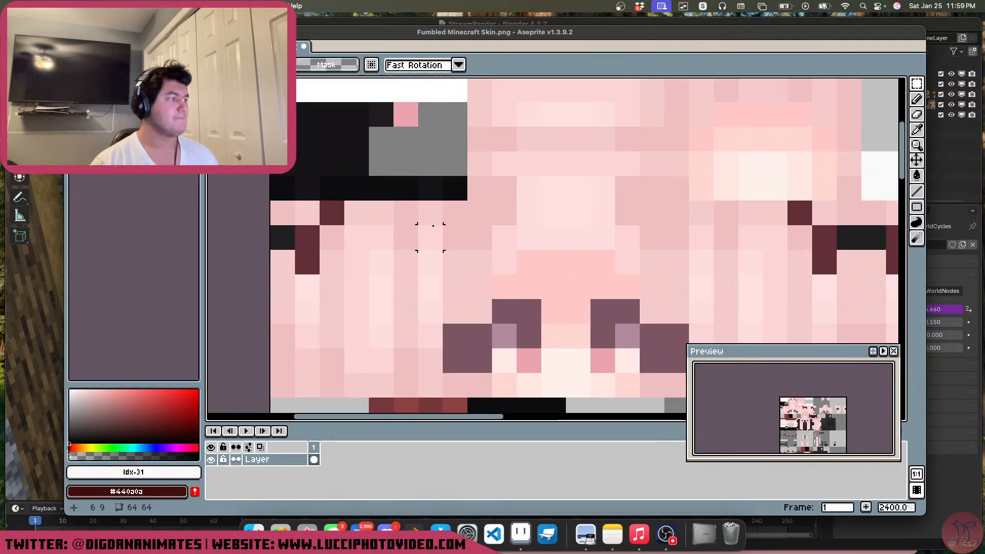
pyautogui.scroll(2, 405, 242)
pyautogui.scroll(-2, 393, 245)
pyautogui.scroll(-2, 456, 258)
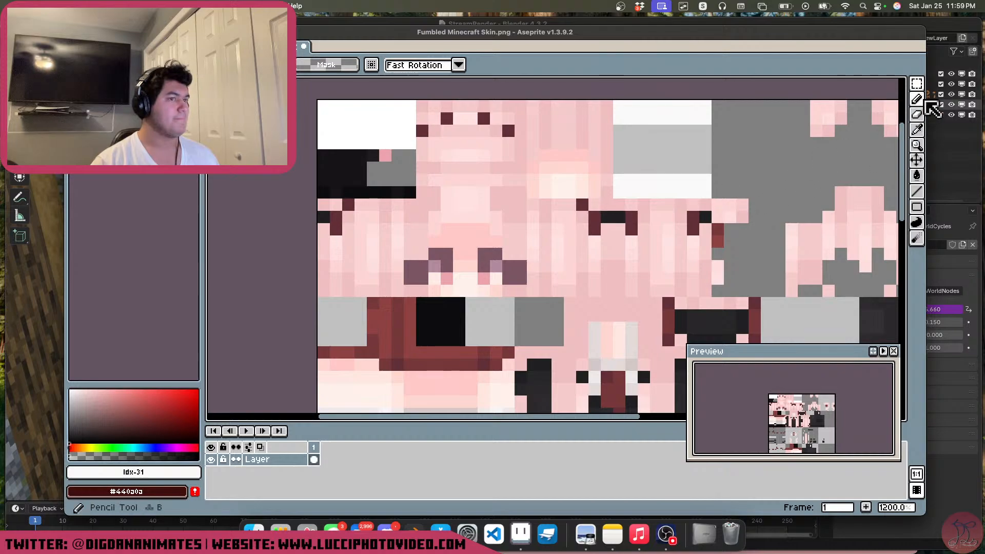
pyautogui.click(917, 98)
pyautogui.scroll(3, 477, 314)
pyautogui.scroll(2, 590, 220)
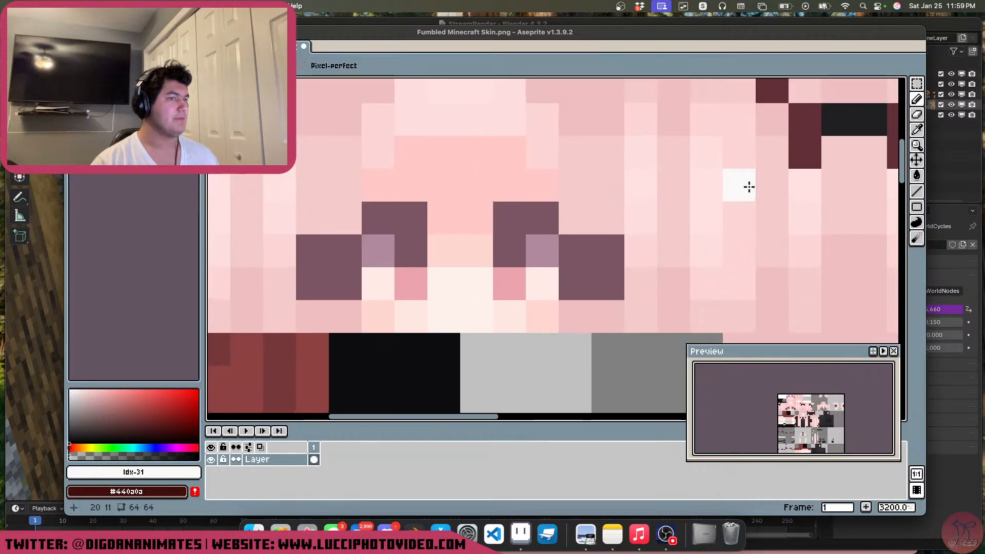
pyautogui.press('w')
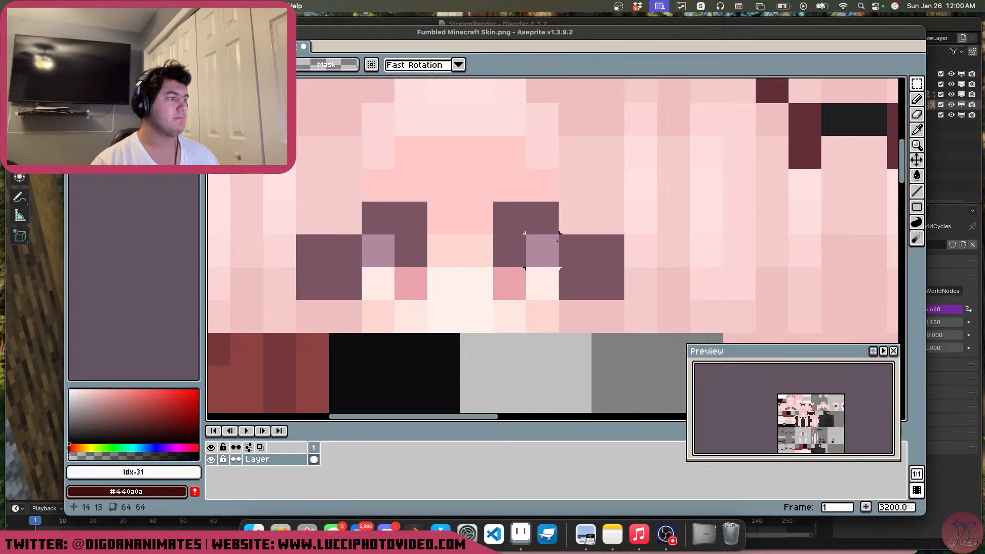
pyautogui.click(917, 130)
pyautogui.click(608, 232)
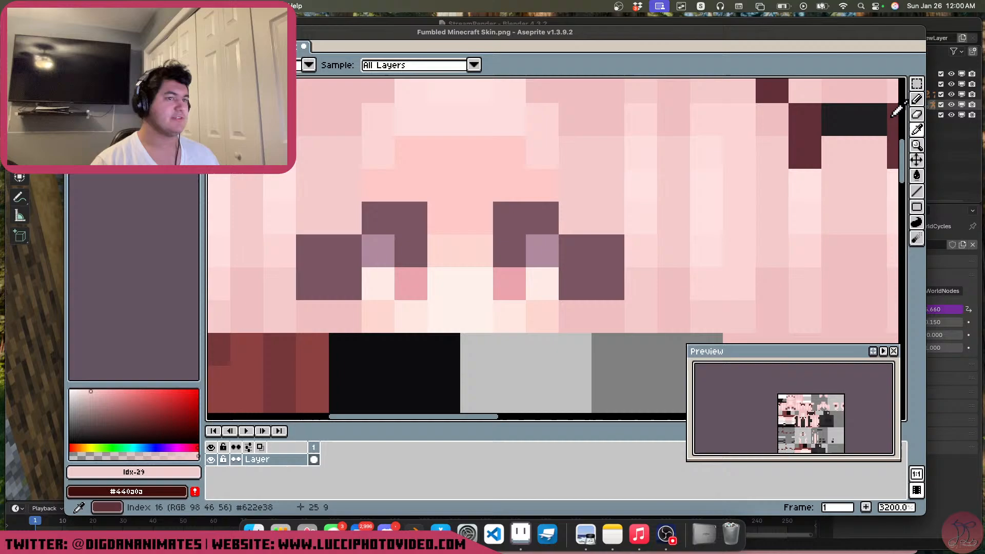
pyautogui.click(917, 99)
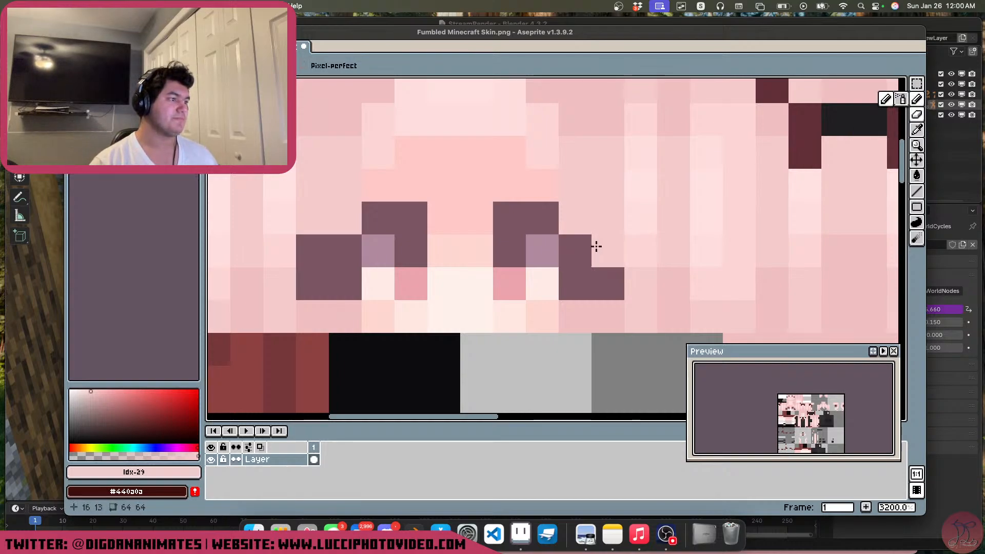
pyautogui.moveTo(598, 249); pyautogui.dragTo(568, 286)
pyautogui.moveTo(352, 285); pyautogui.dragTo(321, 244)
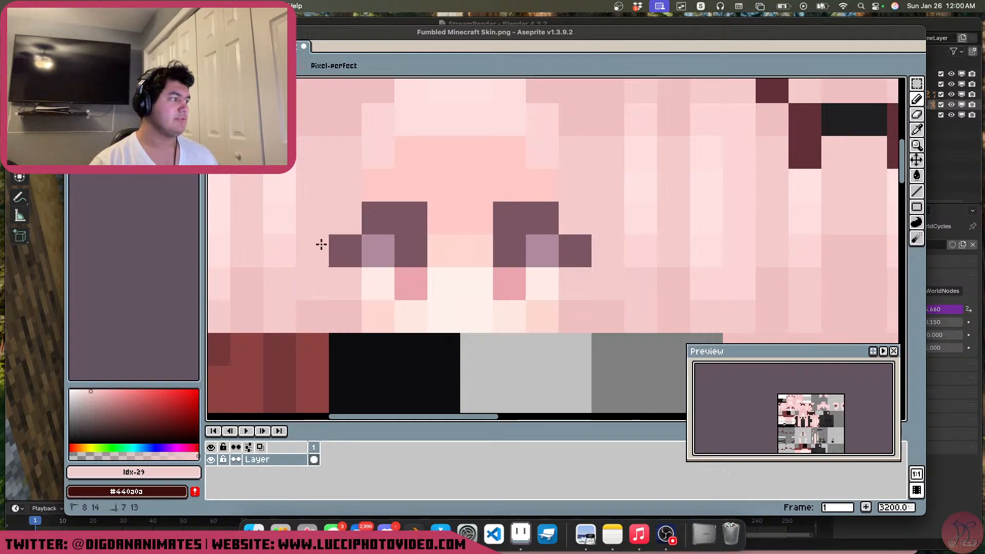
# Sample the dark mauve eye colour (#7a5663) and pencil it across the eight-pixel bottom row of the upper-left eye-colour block
pyautogui.hscroll(-5, 418, 203)
pyautogui.scroll(2, 418, 203)
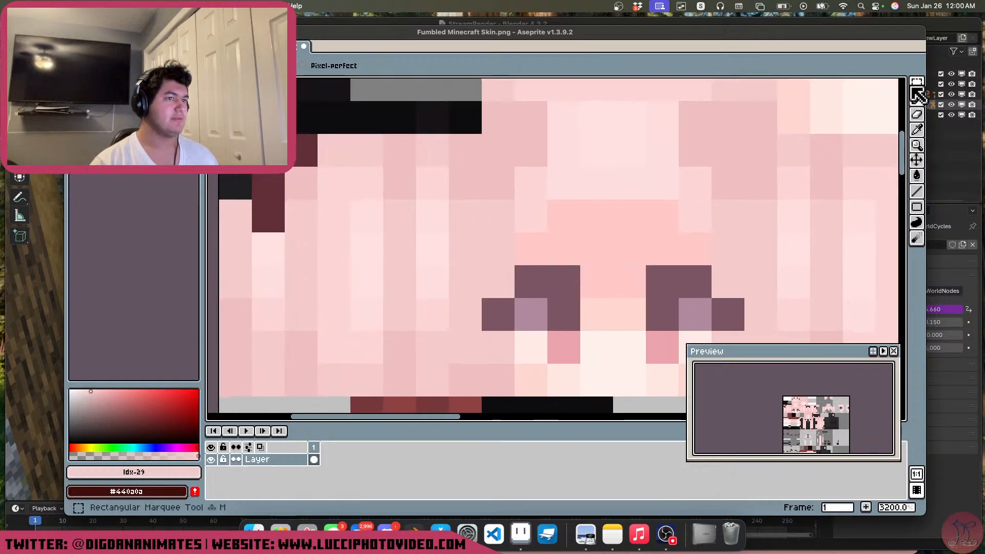
pyautogui.click(917, 130)
pyautogui.click(744, 228)
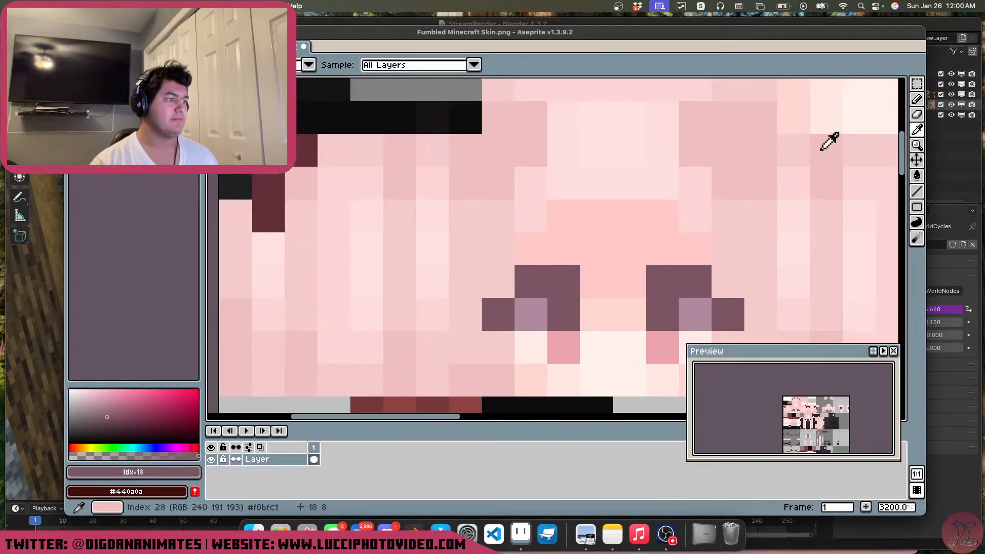
pyautogui.click(917, 98)
pyautogui.click(422, 247)
pyautogui.moveTo(368, 267); pyautogui.dragTo(548, 280, button='middle')
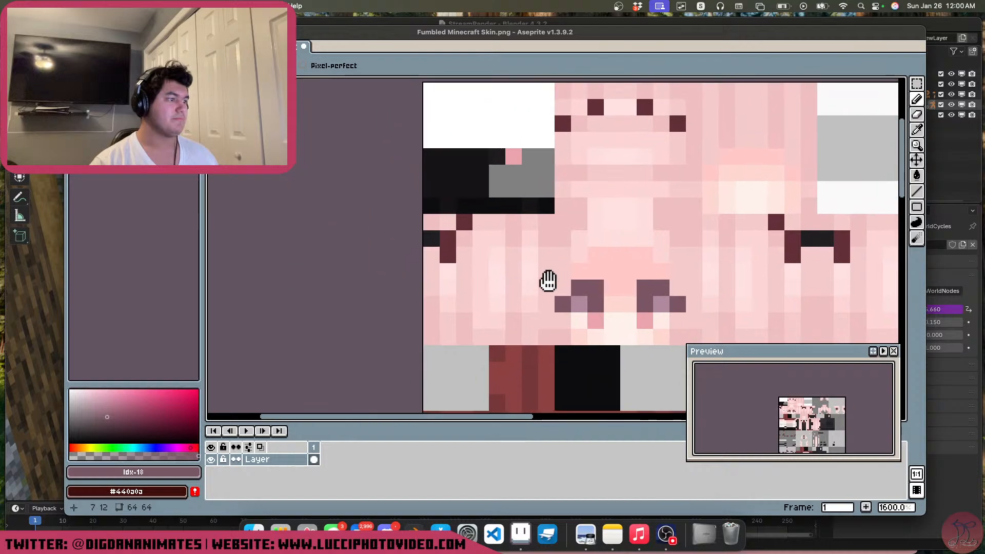
pyautogui.scroll(2, 490, 274)
pyautogui.moveTo(412, 249); pyautogui.dragTo(437, 360, button='middle')
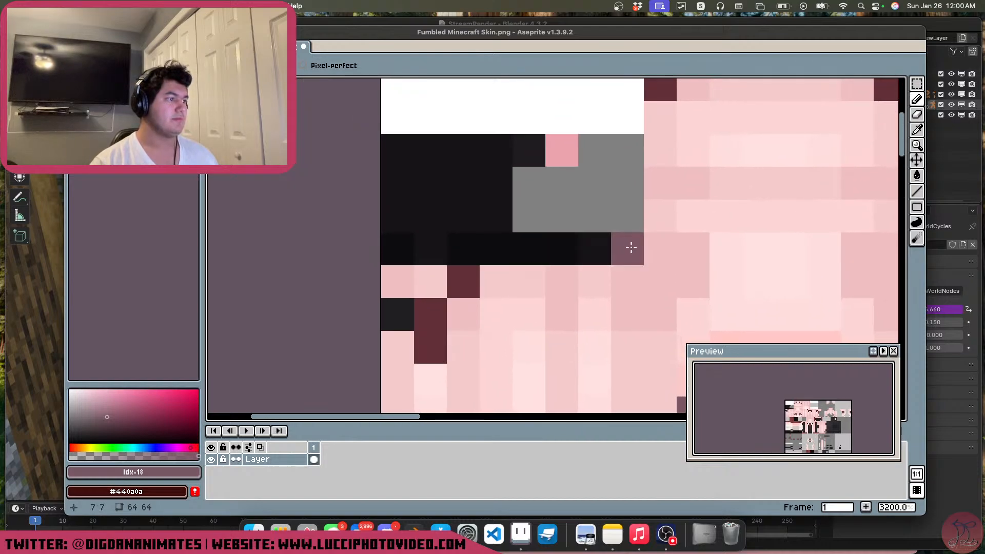
pyautogui.moveTo(631, 247); pyautogui.dragTo(385, 255)
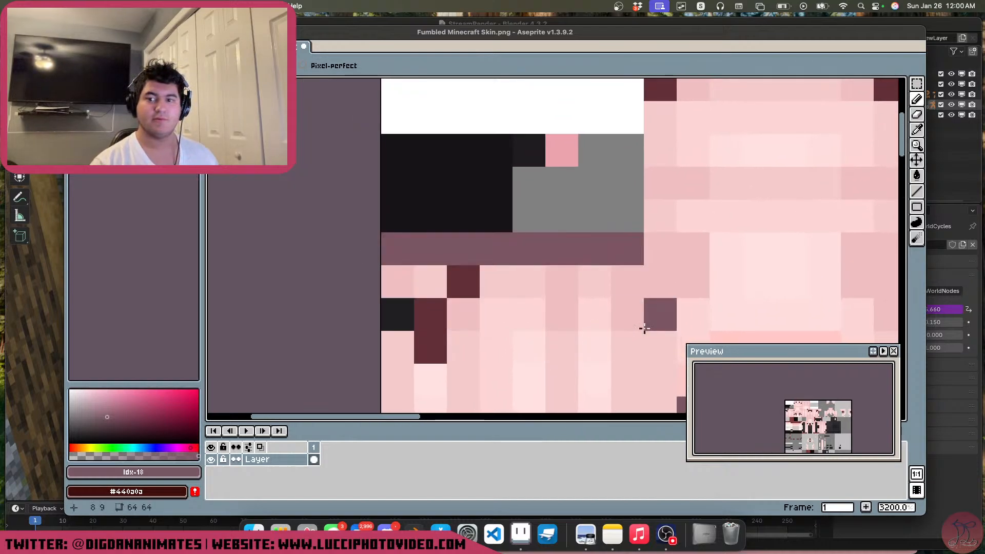
# Sample the rose pink from the eye on the face and pencil over the 4×3 black area of the eye-colour block
pyautogui.moveTo(645, 328); pyautogui.dragTo(391, 193, button='middle')
pyautogui.scroll(-1, 461, 231)
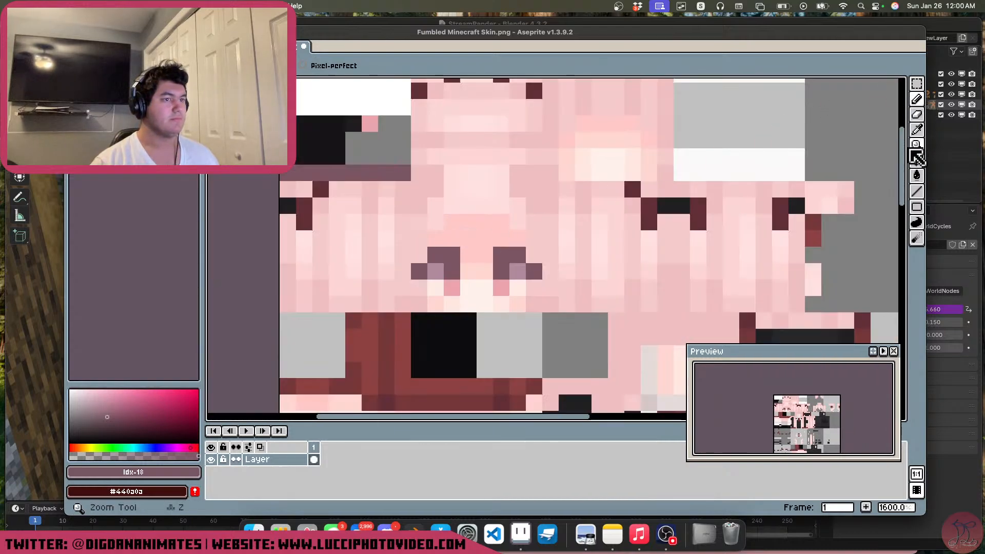
pyautogui.click(917, 130)
pyautogui.click(507, 284)
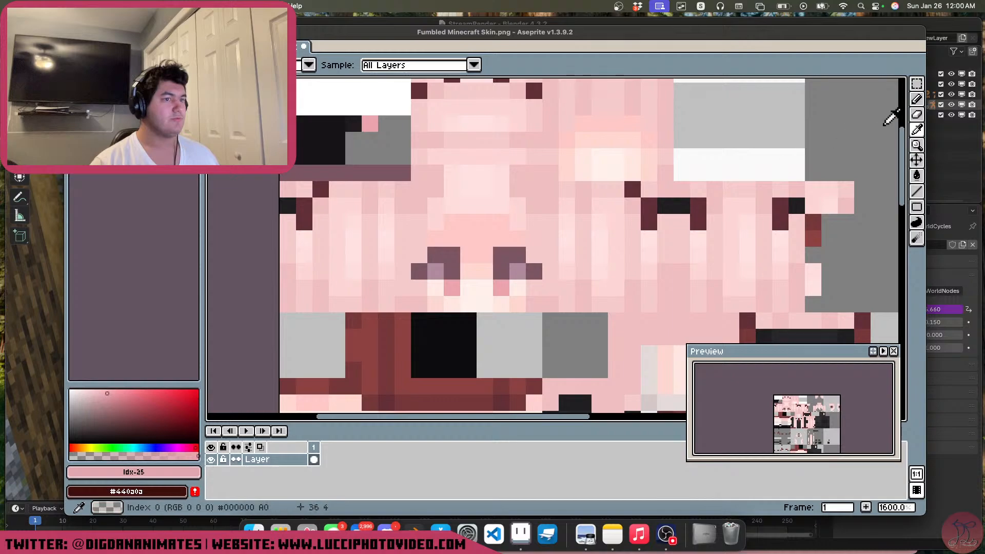
pyautogui.click(917, 99)
pyautogui.scroll(2, 567, 257)
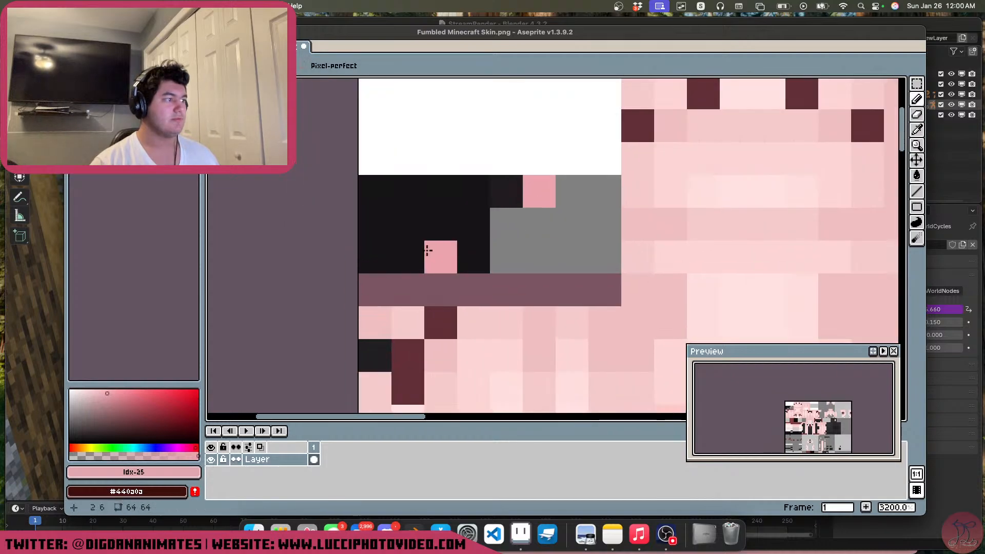
pyautogui.moveTo(411, 255)
pyautogui.mouseDown()
pyautogui.moveTo(484, 251)
pyautogui.moveTo(459, 222)
pyautogui.moveTo(425, 231)
pyautogui.moveTo(395, 257)
pyautogui.mouseUp()
pyautogui.scroll(-1, 405, 260)
# Sample the dark mauve from the eye and pencil two adjacent pixels in the middle row of the pink 4×3 area
pyautogui.moveTo(529, 282); pyautogui.dragTo(452, 209, button='middle')
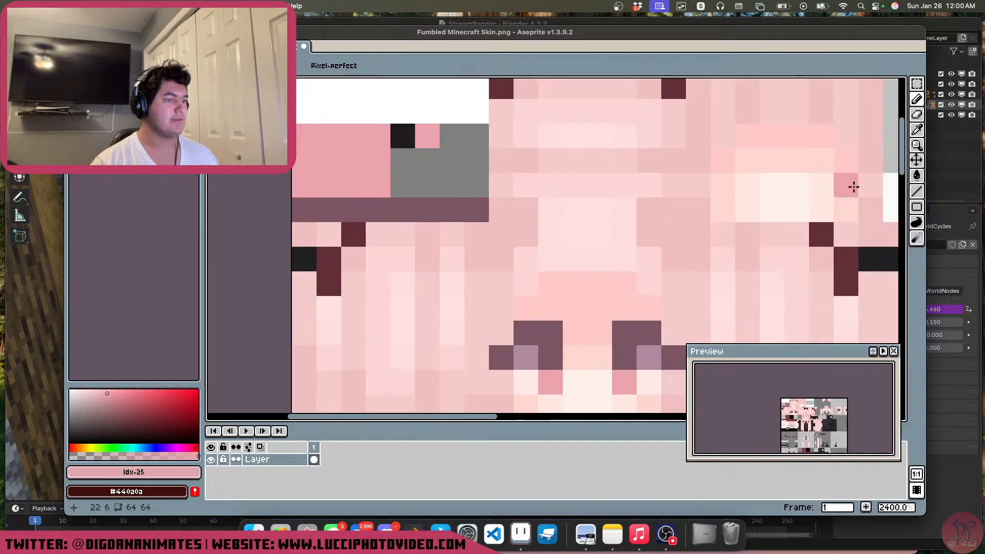
pyautogui.click(919, 130)
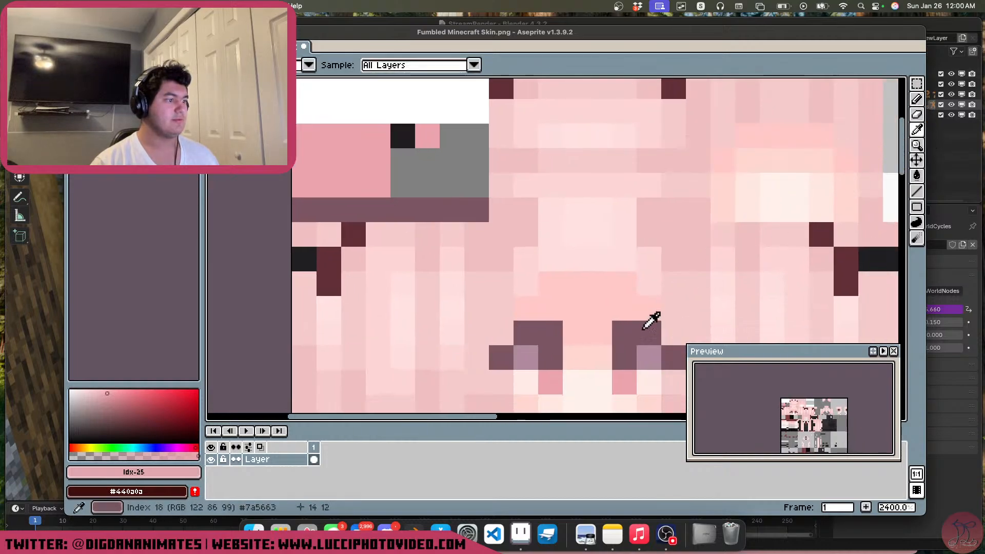
pyautogui.click(633, 360)
pyautogui.click(917, 101)
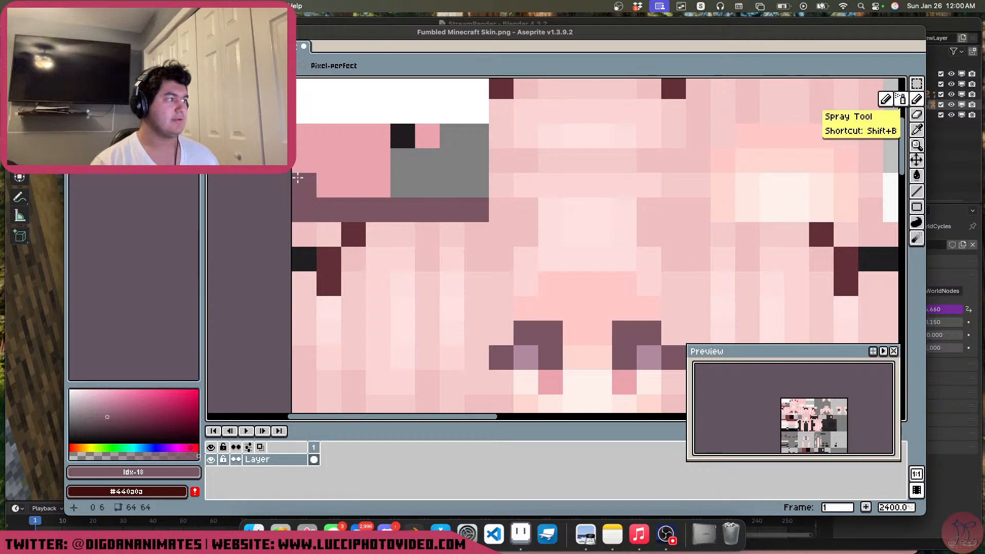
pyautogui.click(334, 163)
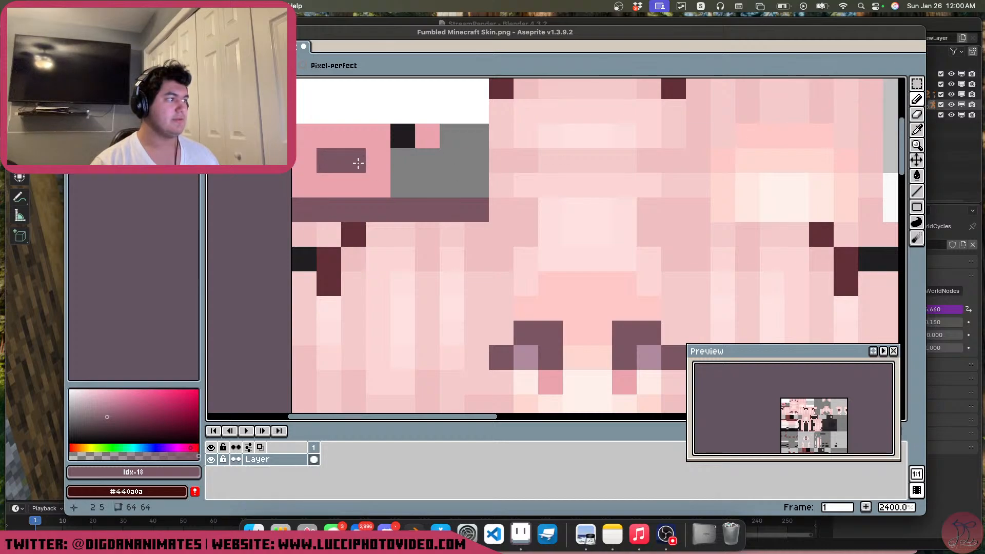
# Sample the pale eye-white colour from the face and pencil over the white 8×4 area of the eye-colour block
pyautogui.scroll(-2, 623, 285)
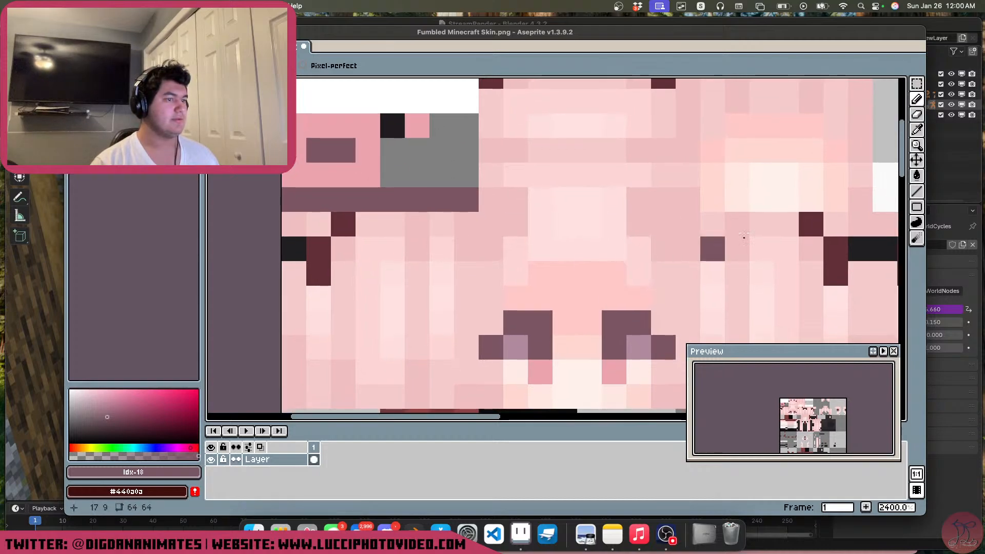
pyautogui.click(917, 130)
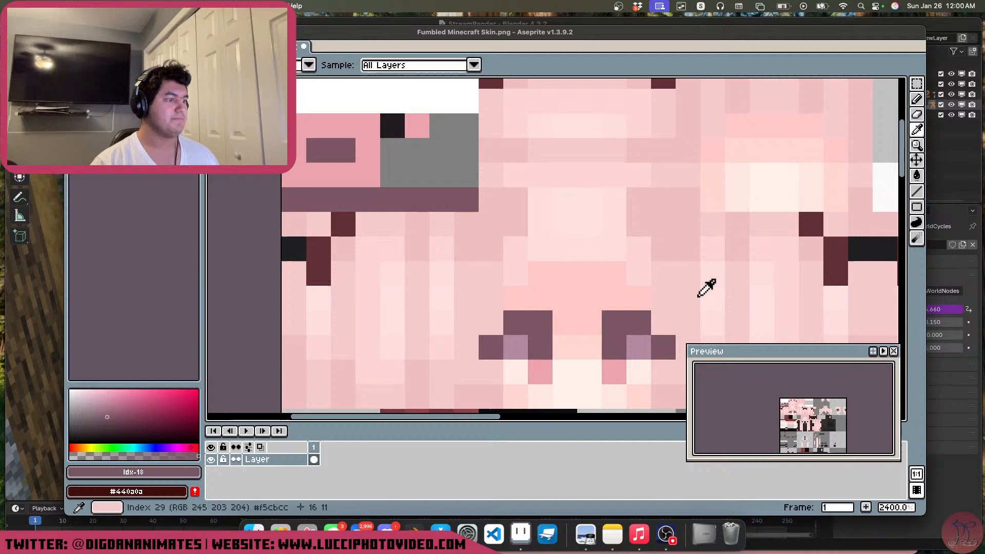
pyautogui.click(637, 365)
pyautogui.click(917, 99)
pyautogui.click(387, 177)
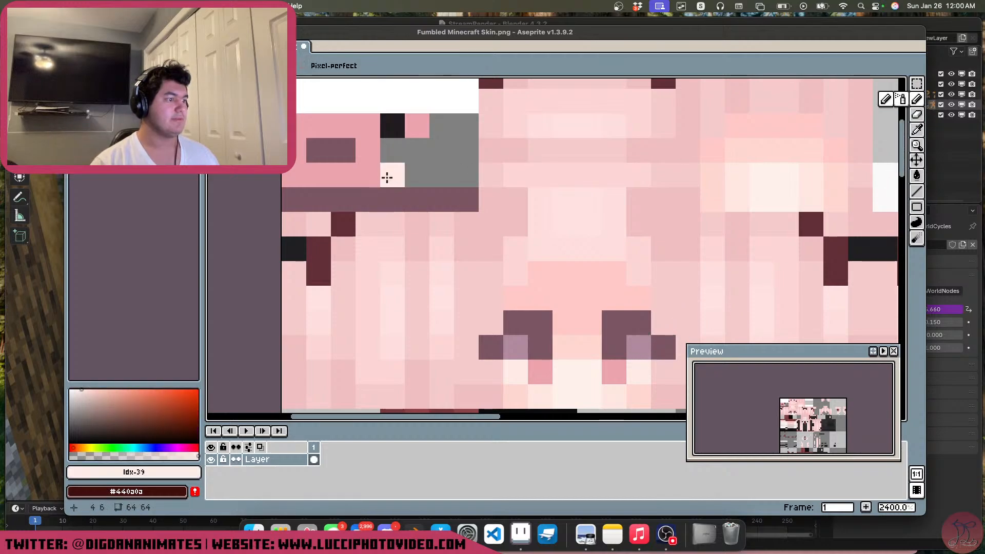
pyautogui.moveTo(387, 178); pyautogui.dragTo(457, 246, button='middle')
pyautogui.moveTo(446, 149); pyautogui.dragTo(455, 205, button='middle')
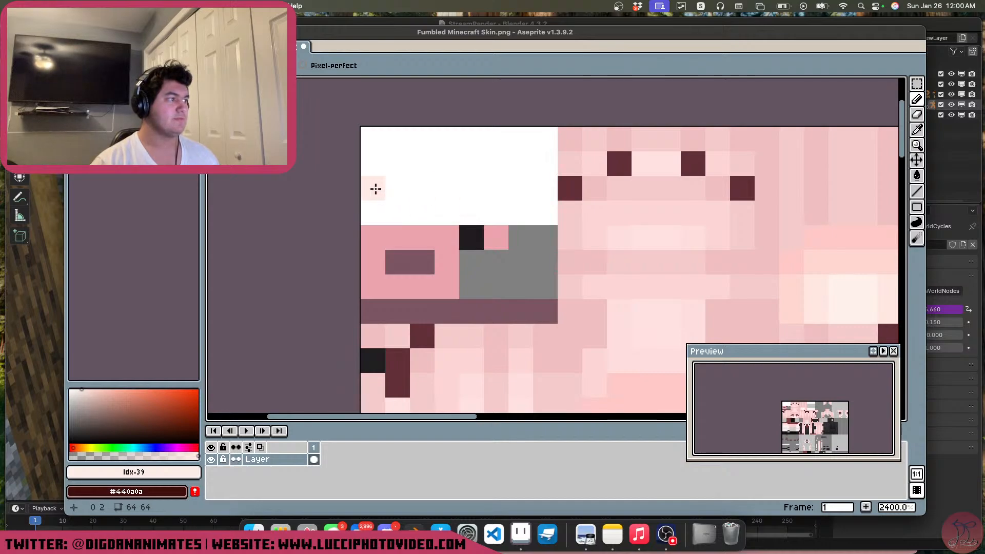
pyautogui.moveTo(421, 189)
pyautogui.mouseDown()
pyautogui.moveTo(396, 191)
pyautogui.moveTo(458, 209)
pyautogui.moveTo(544, 181)
pyautogui.moveTo(392, 156)
pyautogui.moveTo(550, 148)
pyautogui.moveTo(381, 144)
pyautogui.mouseUp()
pyautogui.scroll(-2, 521, 183)
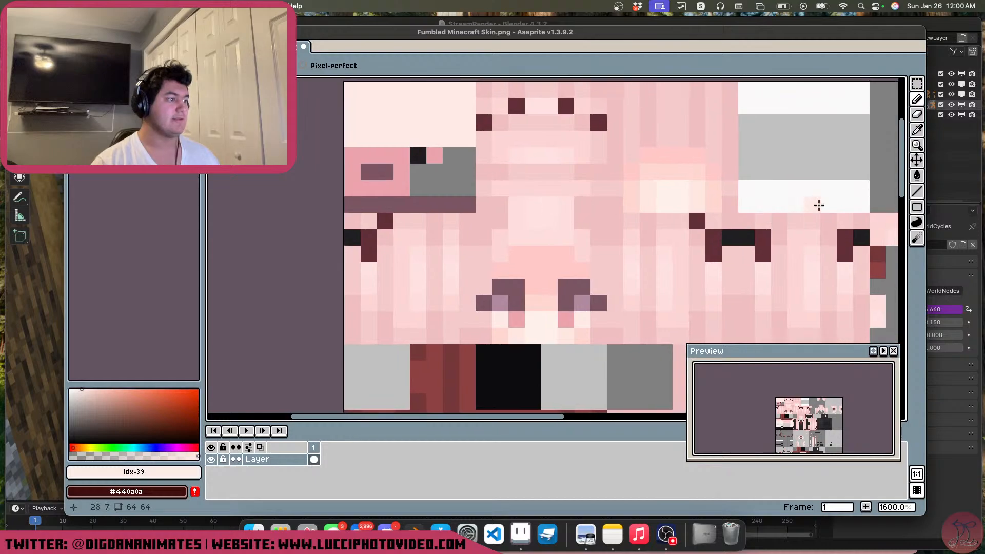
# Sample the lilac eye colour (#b0899e) and pencil over the upper two rows of the pale 8×4 area
pyautogui.click(916, 100)
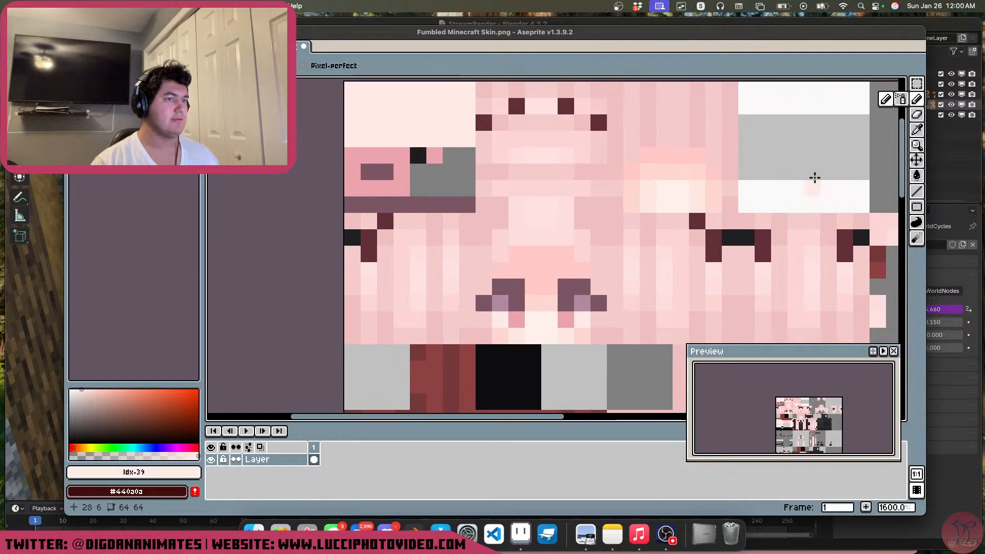
pyautogui.click(917, 129)
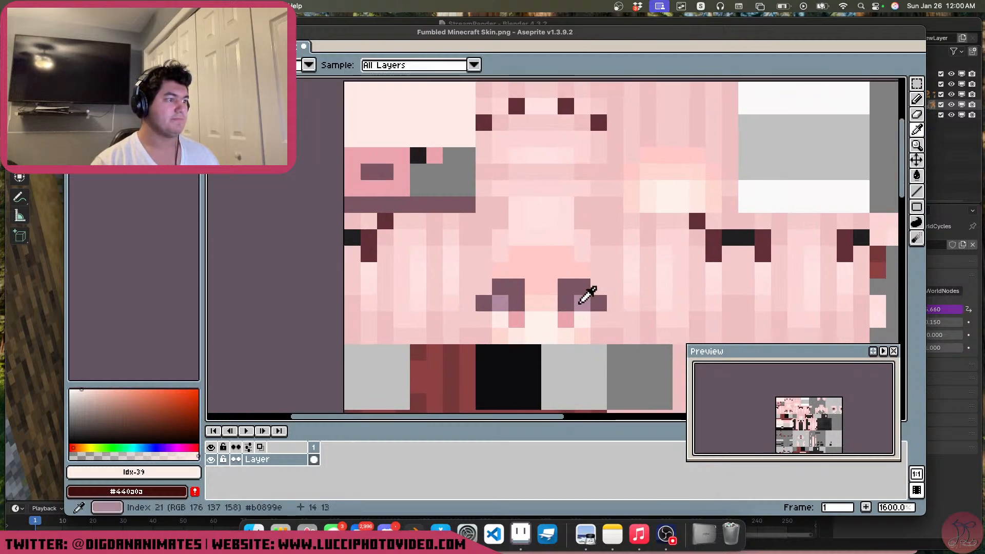
pyautogui.click(588, 294)
pyautogui.click(917, 99)
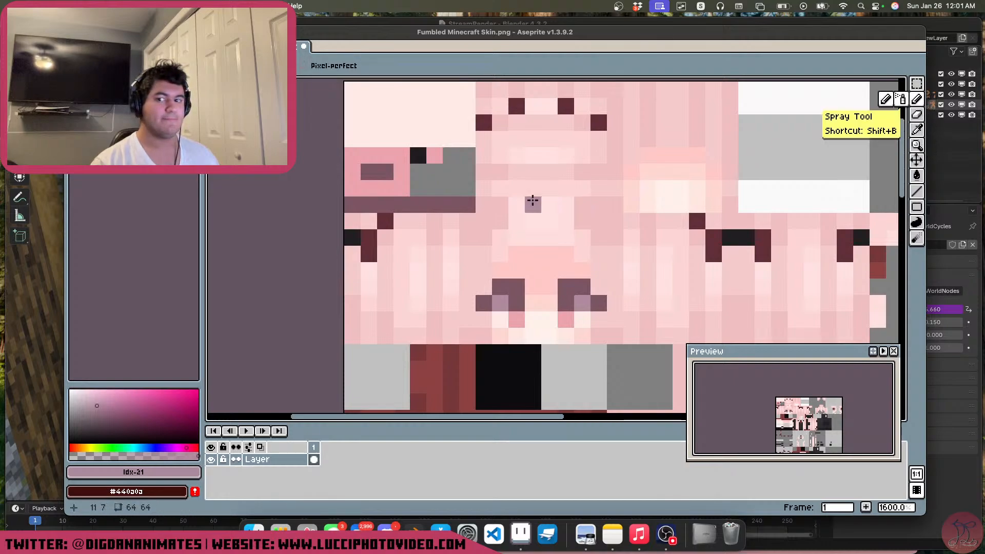
pyautogui.moveTo(374, 151); pyautogui.dragTo(441, 230, button='middle')
pyautogui.scroll(2, 476, 223)
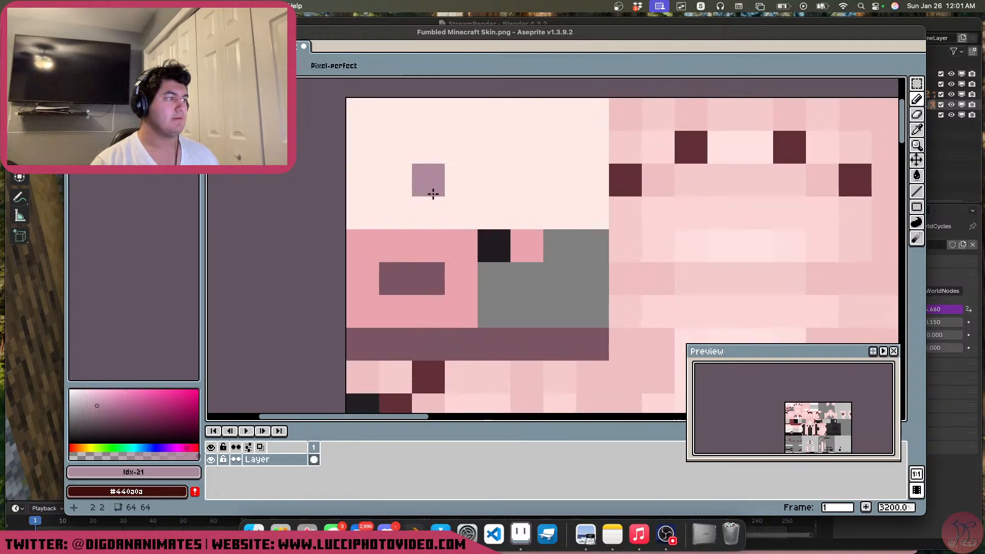
pyautogui.moveTo(427, 150); pyautogui.dragTo(405, 150)
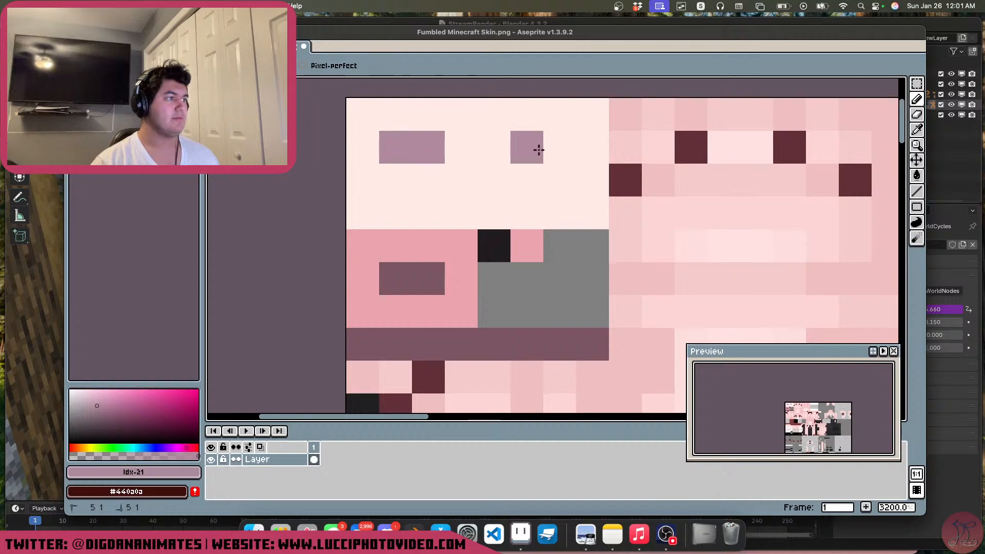
pyautogui.moveTo(537, 149); pyautogui.dragTo(581, 150)
pyautogui.moveTo(362, 149)
pyautogui.mouseDown()
pyautogui.moveTo(368, 126)
pyautogui.moveTo(575, 108)
pyautogui.moveTo(571, 125)
pyautogui.moveTo(458, 148)
pyautogui.mouseUp()
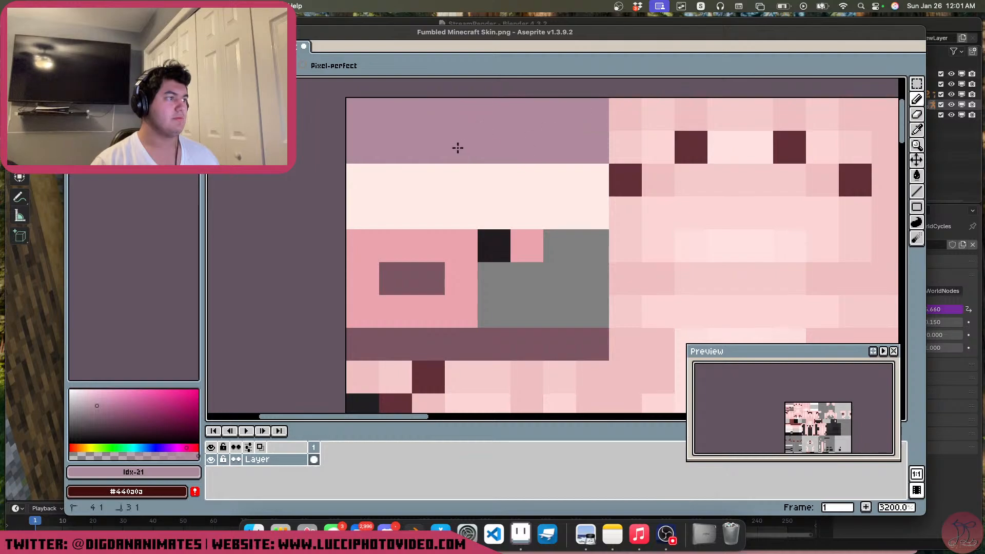
pyautogui.scroll(-4, 472, 190)
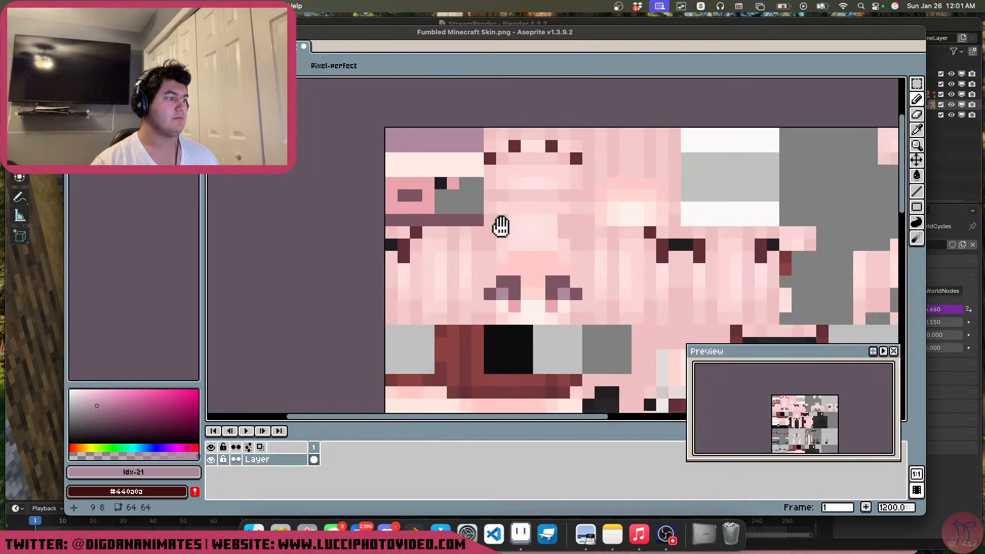
pyautogui.scroll(1, 411, 218)
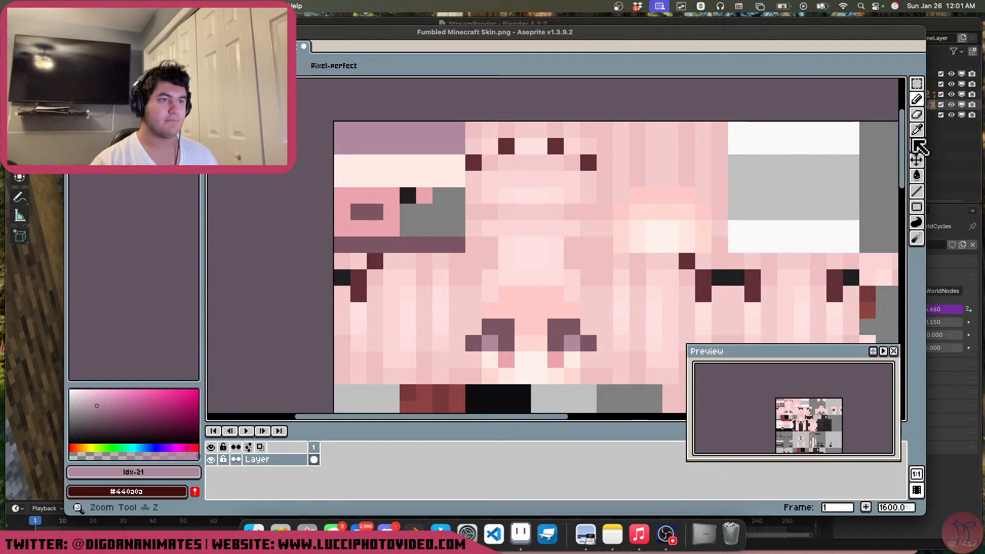
pyautogui.click(917, 129)
pyautogui.moveTo(528, 363); pyautogui.dragTo(419, 345, button='middle')
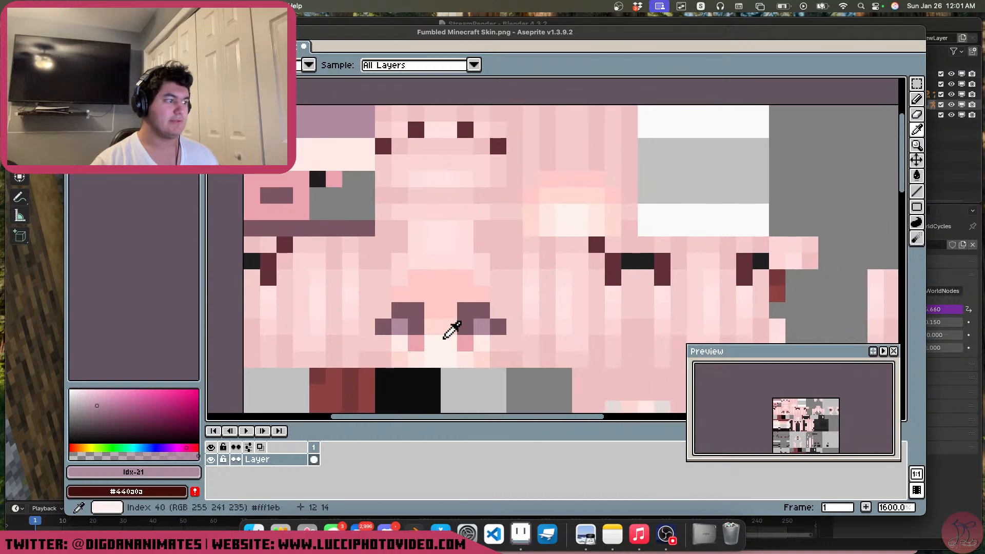
pyautogui.click(438, 343)
pyautogui.click(919, 100)
pyautogui.moveTo(477, 344); pyautogui.dragTo(545, 264, button='middle')
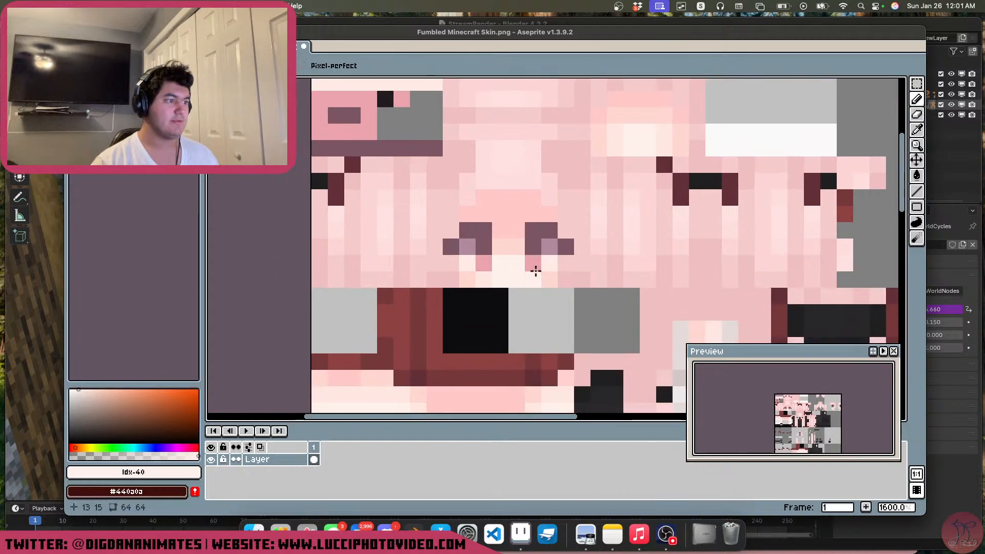
# Sample the light peach cheek colour and pencil over the lower two rows of both eyes on the face
pyautogui.scroll(3, 534, 271)
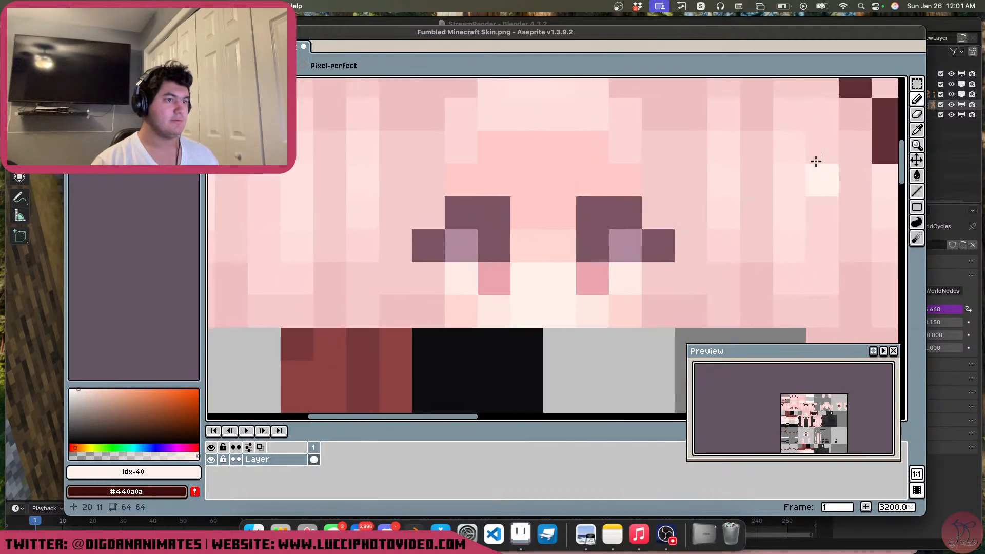
pyautogui.click(917, 129)
pyautogui.click(656, 272)
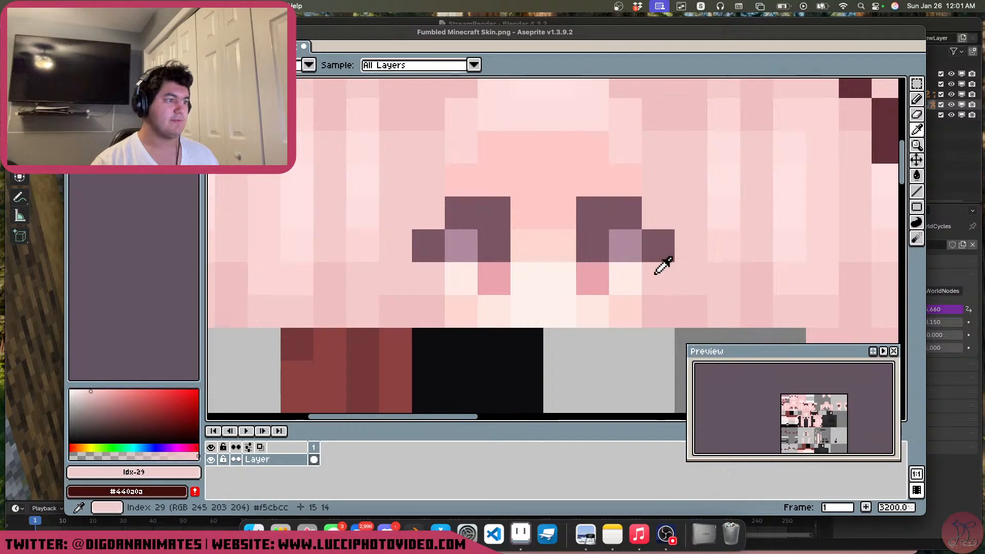
pyautogui.click(623, 307)
pyautogui.click(917, 98)
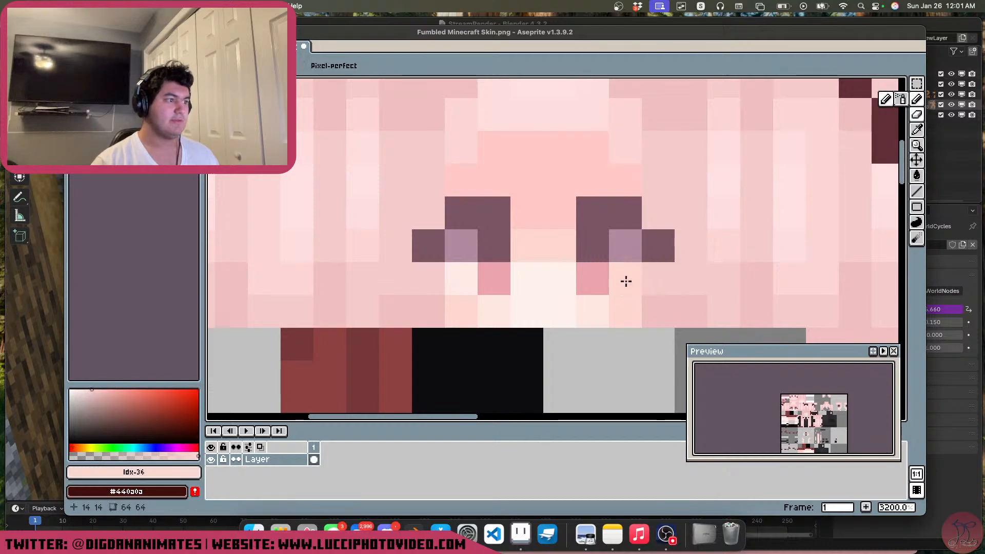
pyautogui.click(625, 245)
pyautogui.click(592, 246)
pyautogui.click(593, 279)
pyautogui.click(494, 279)
pyautogui.click(495, 246)
pyautogui.click(462, 246)
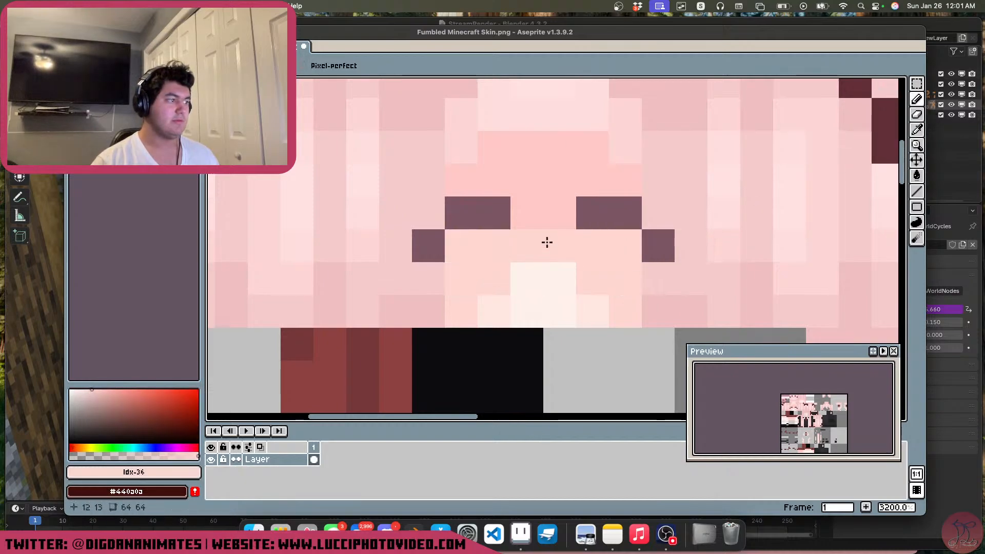
# Sample the salmon pink forehead colour and pencil over the two dark mauve upper-lid pixels of each eye
pyautogui.click(917, 129)
pyautogui.click(611, 161)
pyautogui.click(917, 99)
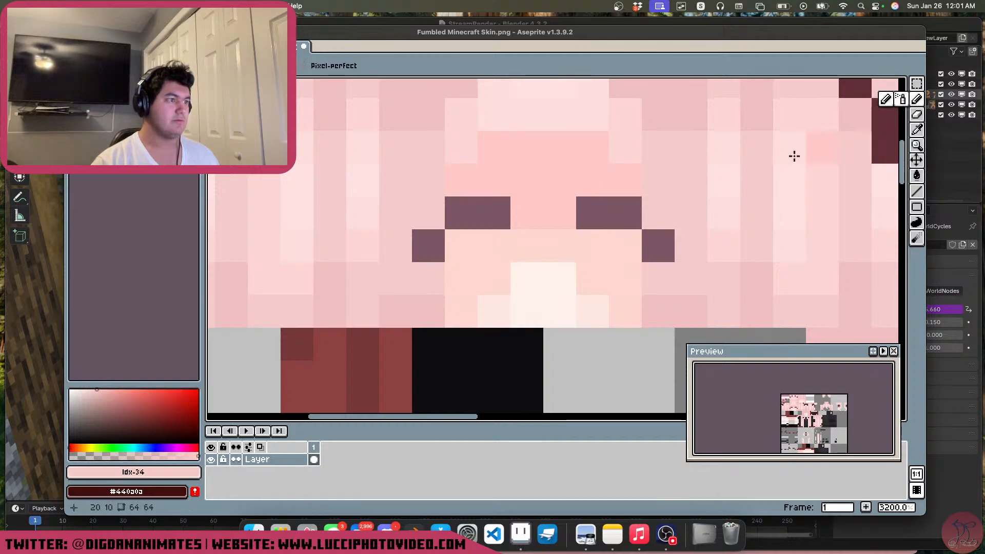
pyautogui.click(626, 213)
pyautogui.click(592, 220)
pyautogui.click(494, 213)
pyautogui.click(461, 213)
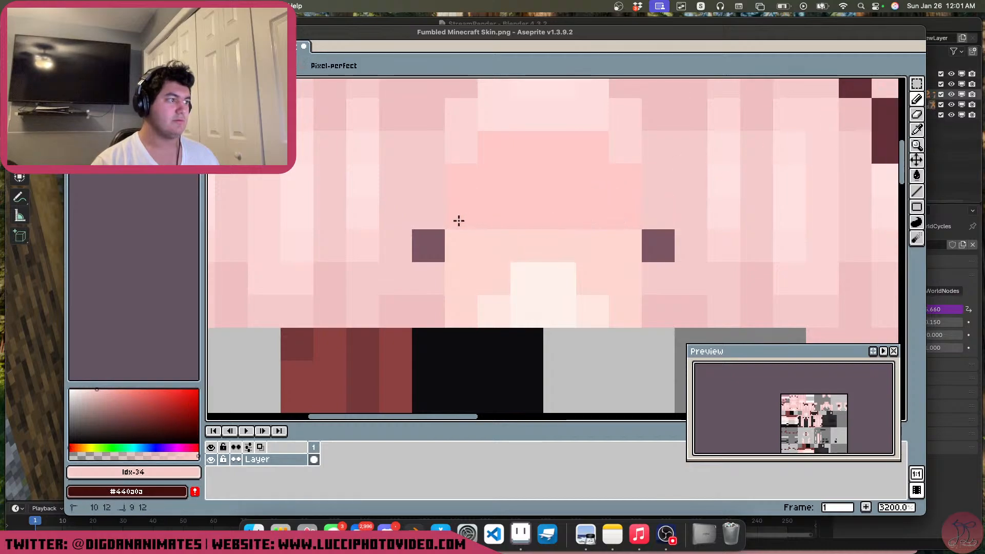
# Sample the pale pink hair colour, pencil over the last dark mauve pixel on each side of the face, and save the skin file
pyautogui.click(917, 130)
pyautogui.click(750, 177)
pyautogui.click(917, 98)
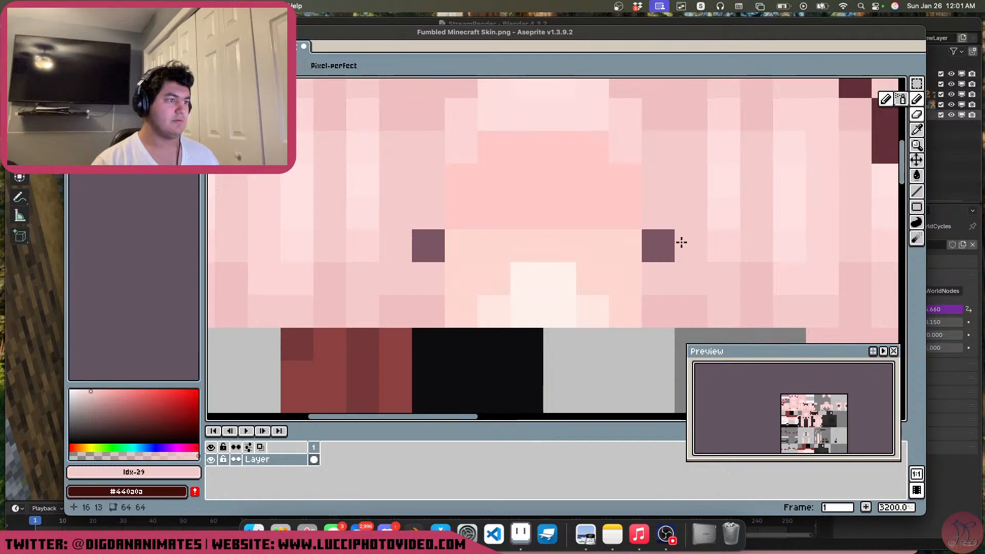
pyautogui.click(664, 246)
pyautogui.click(440, 256)
pyautogui.press('super+s')
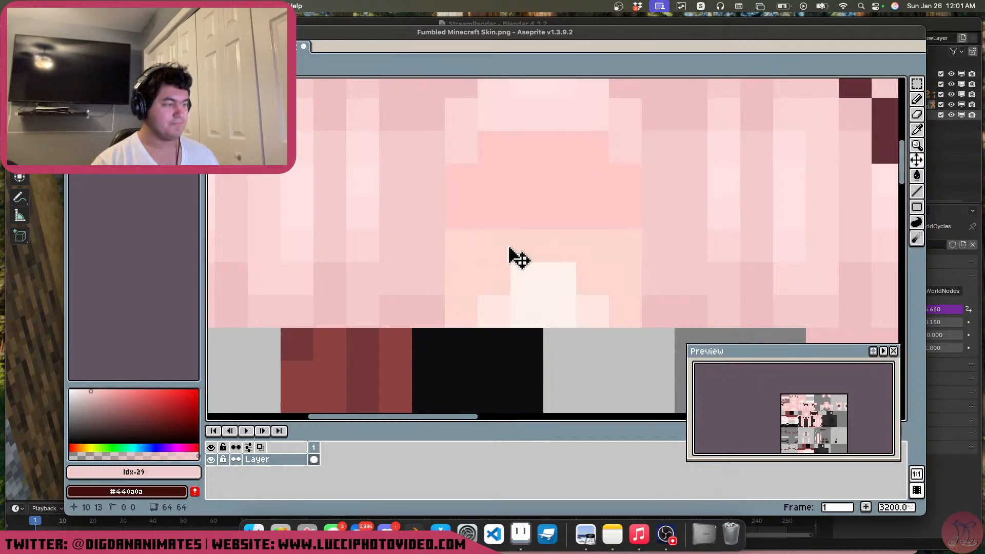
# Inspect the whole edited skin texture, from the head area down to the body and limb sections
pyautogui.scroll(-4, 518, 250)
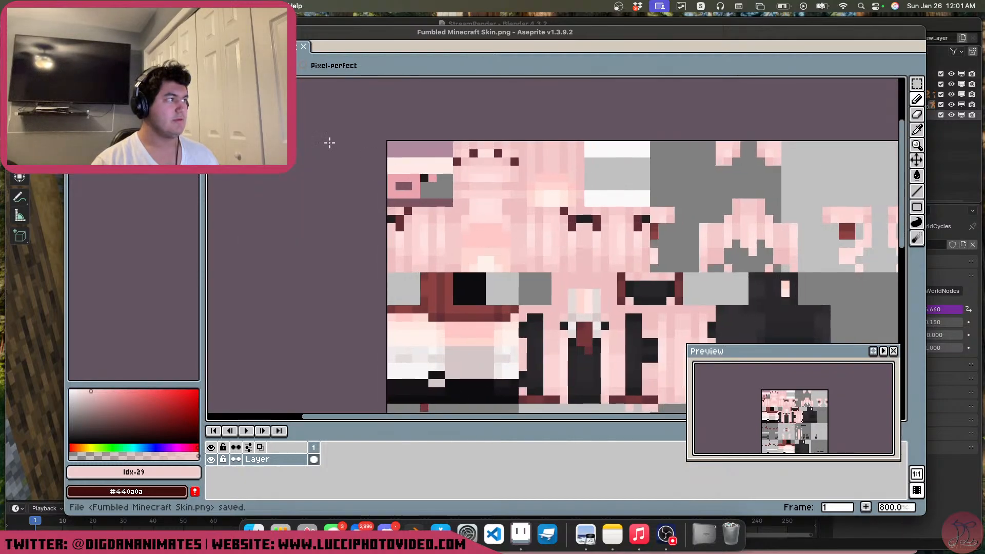
pyautogui.moveTo(522, 218); pyautogui.dragTo(403, 196, button='middle')
pyautogui.scroll(-4, 400, 194)
pyautogui.moveTo(448, 243); pyautogui.dragTo(542, 238, button='middle')
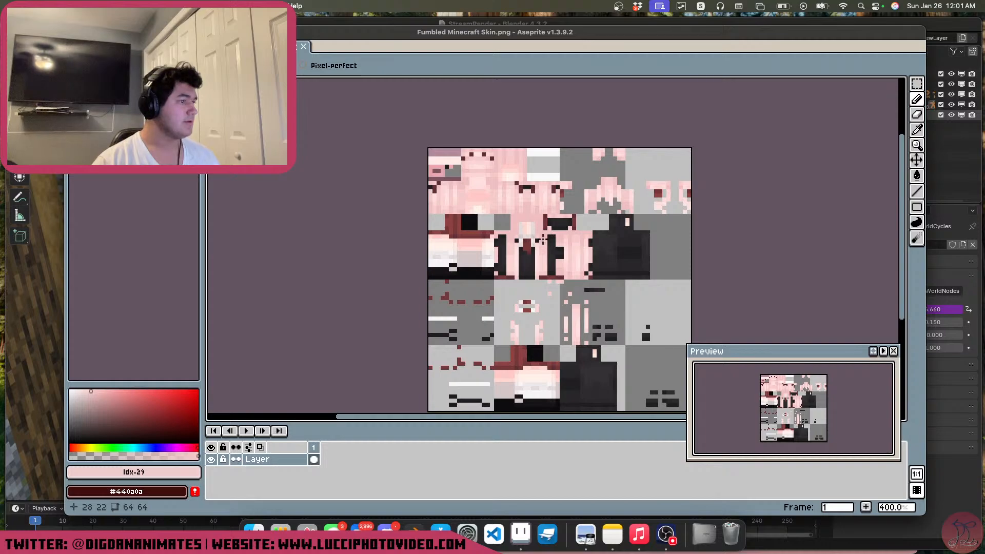
pyautogui.scroll(3, 543, 239)
pyautogui.moveTo(675, 261); pyautogui.dragTo(715, 268, button='middle')
pyautogui.moveTo(414, 147); pyautogui.dragTo(439, 171, button='middle')
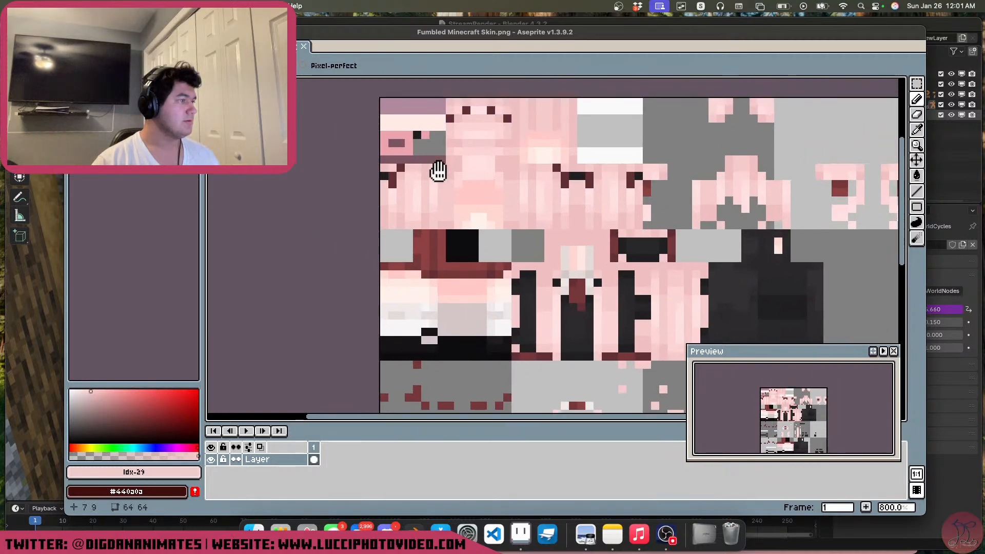
pyautogui.scroll(1, 515, 249)
# Close the skin file, quit Aseprite and return to the StreamRender scene in Blender
pyautogui.click(300, 47)
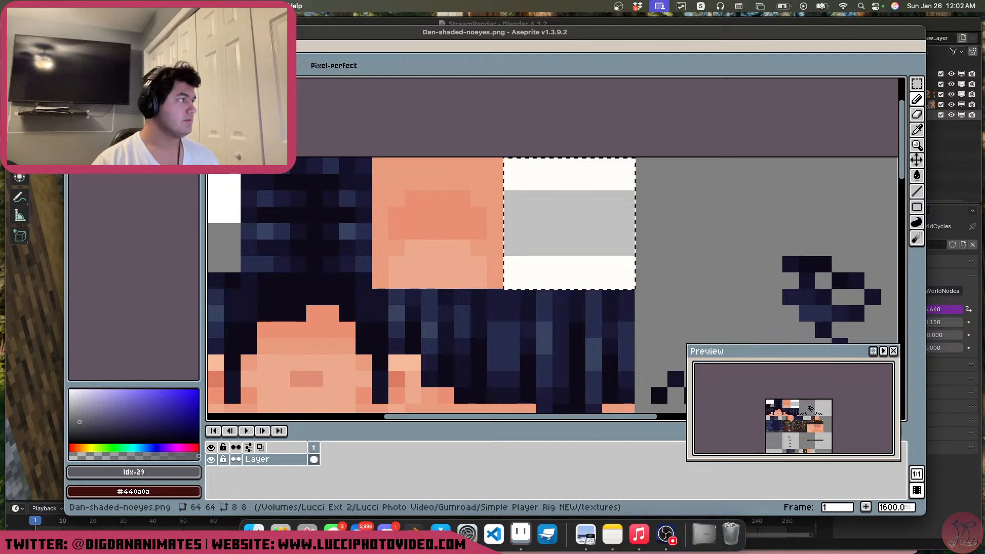
pyautogui.press('super+q')
pyautogui.click(485, 302)
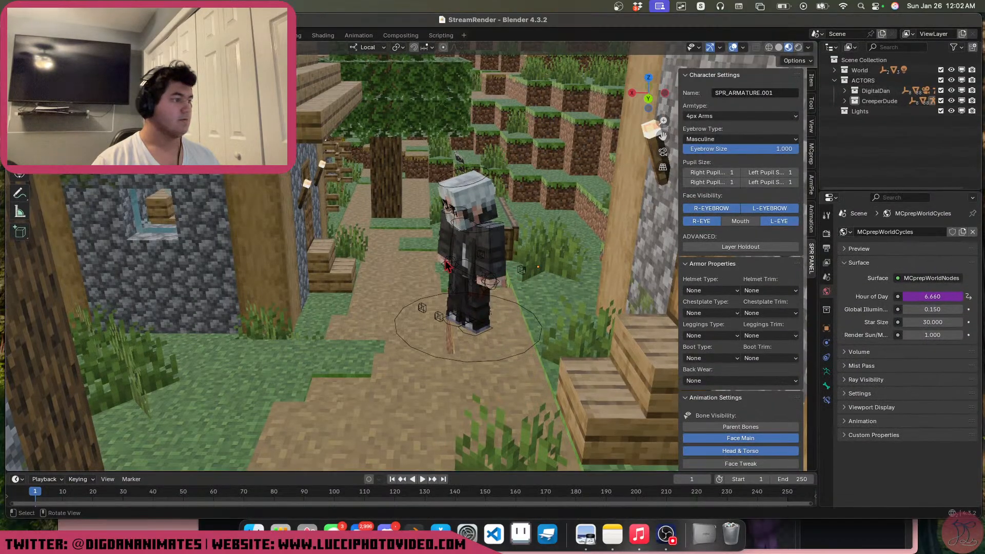
# Place the 3D cursor on the grass beside the path near the existing character and save the scene
pyautogui.moveTo(433, 260); pyautogui.dragTo(457, 305, button='middle')
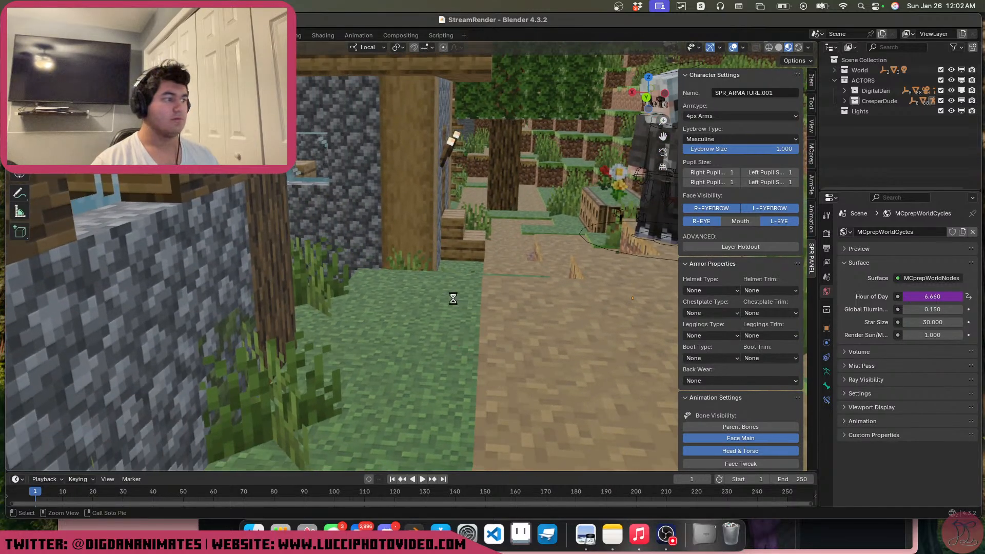
pyautogui.scroll(-3, 454, 299)
pyautogui.moveTo(475, 267); pyautogui.dragTo(396, 294, button='middle')
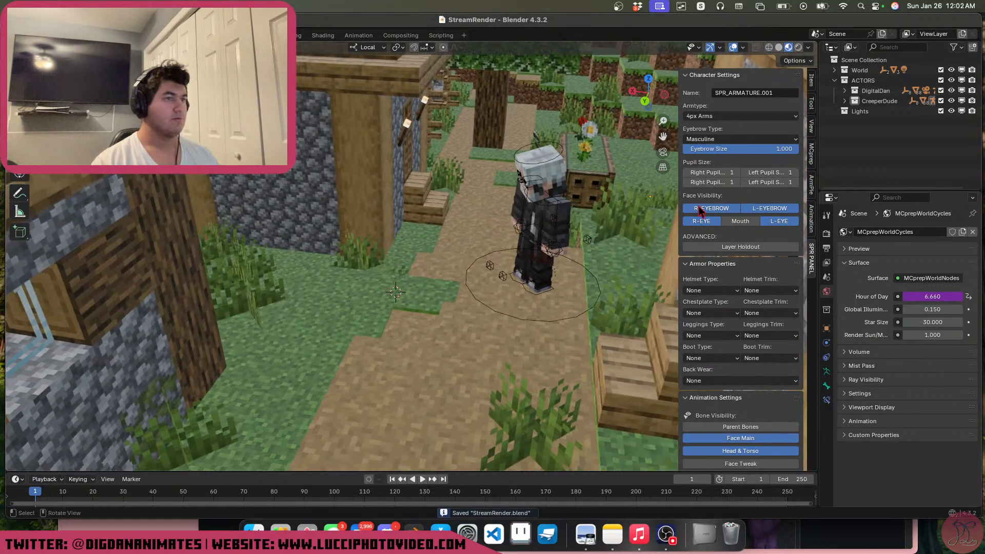
# Append the SPR_Main_IMPORT-LINK collection from SMPR_RELEASE_V1_1.blend into the ACTORS collection and rename it Kawai
pyautogui.click(855, 82)
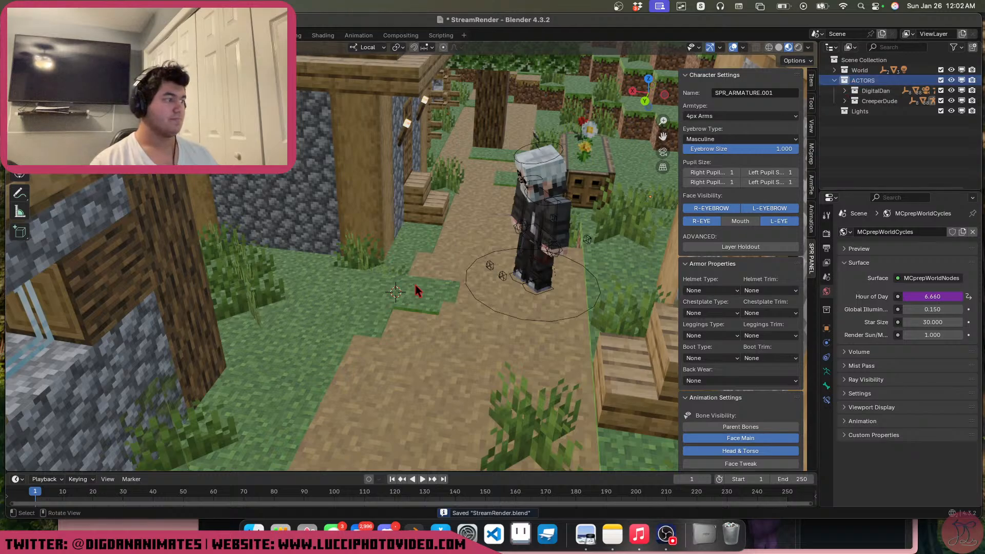
pyautogui.hotkey('shift', 'F1')
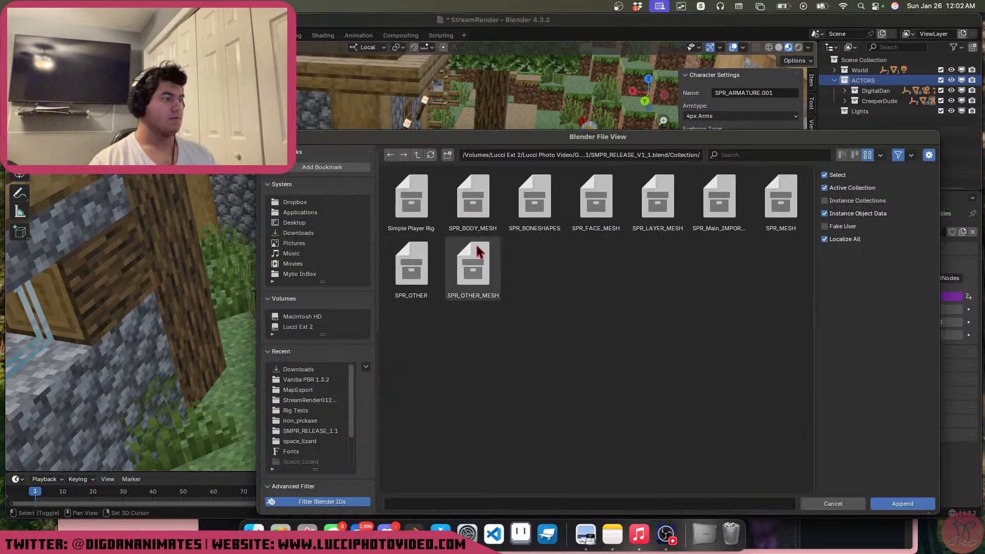
pyautogui.doubleClick(736, 211)
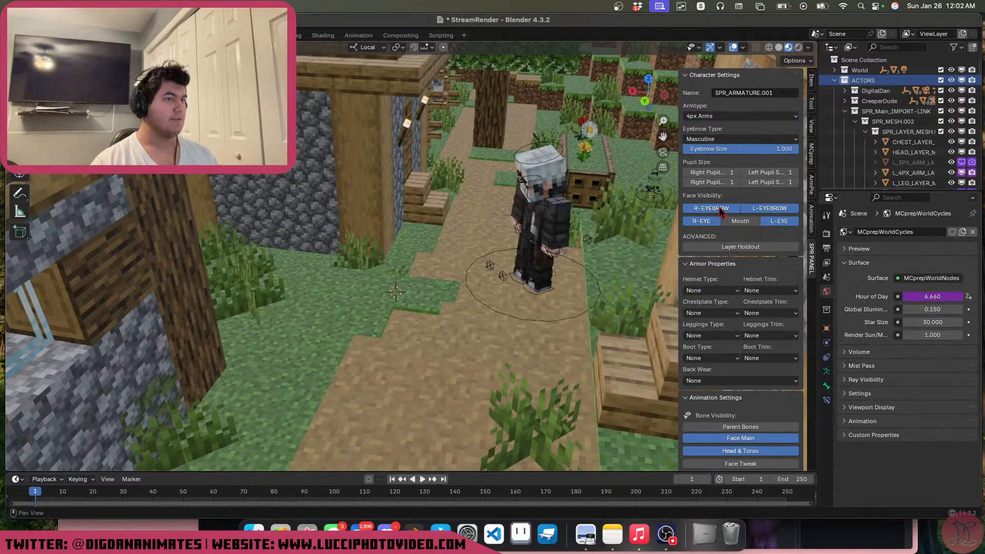
pyautogui.click(845, 111)
pyautogui.doubleClick(892, 111)
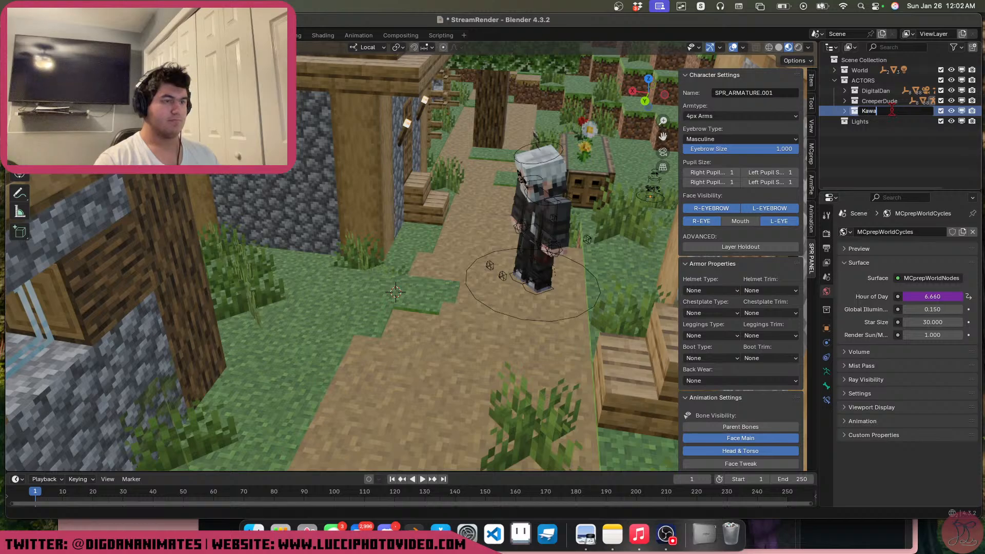
pyautogui.press('Return')
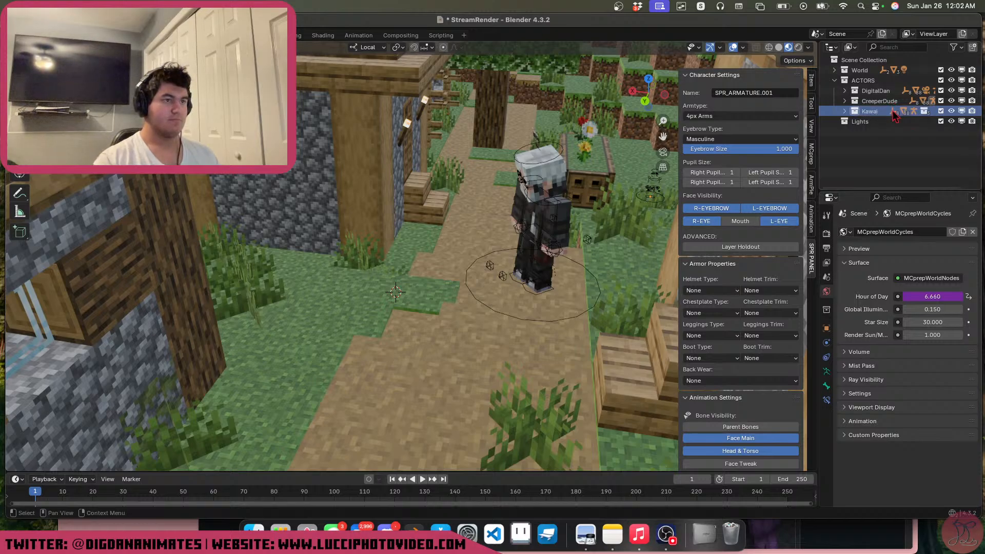
# Select the armature in the Kawai collection, enter Pose Mode and snap its root bone to the 3D cursor
pyautogui.click(845, 110)
pyautogui.click(855, 121)
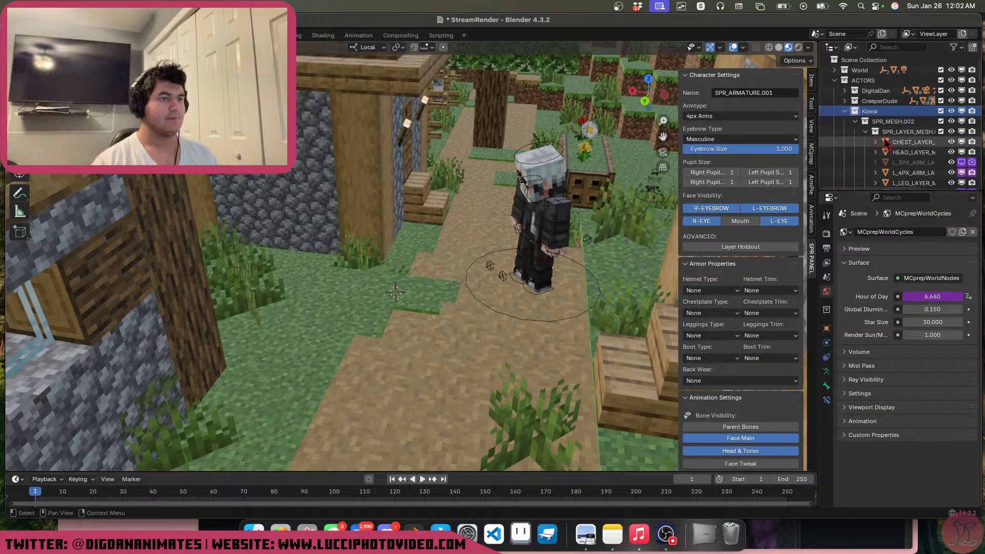
pyautogui.click(866, 131)
pyautogui.click(866, 131)
pyautogui.click(865, 162)
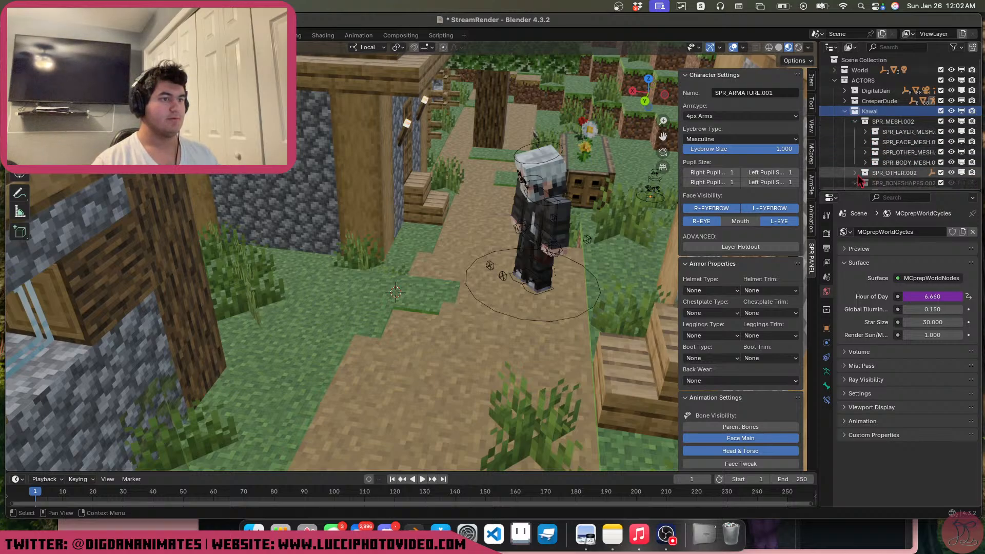
pyautogui.scroll(-2, 861, 180)
pyautogui.click(903, 141)
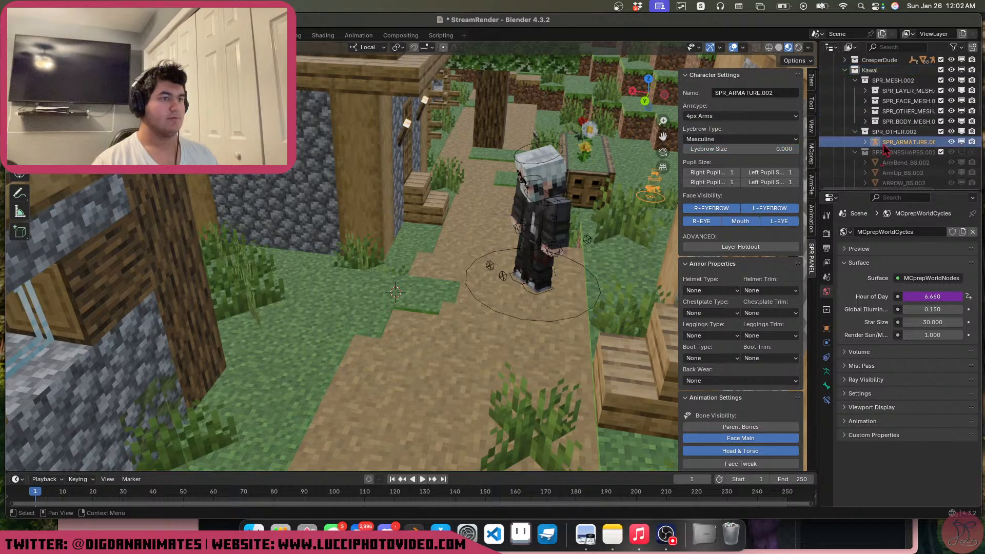
pyautogui.hotkey('ctrl', 'Tab')
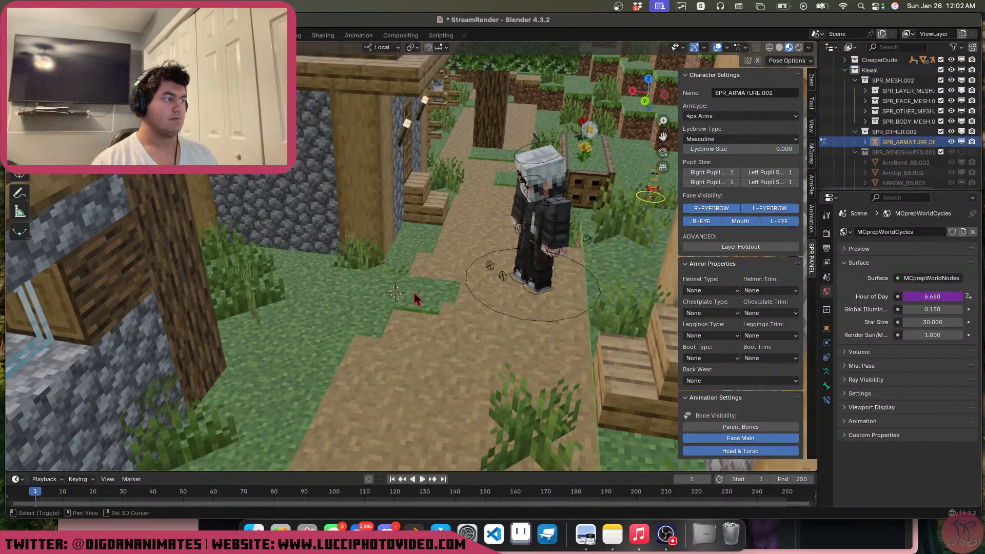
pyautogui.hotkey('shift', 's')
pyautogui.click(390, 293)
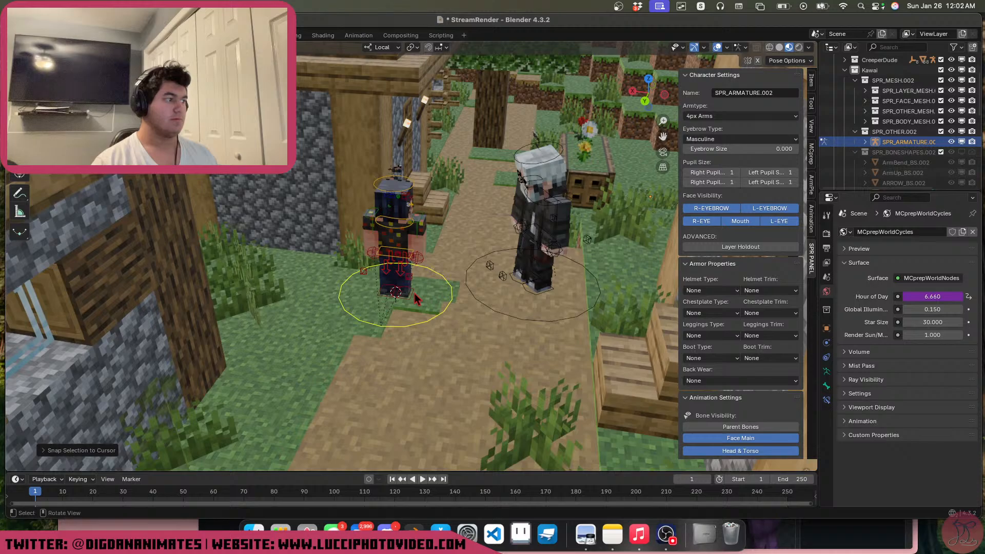
# Return to Object Mode, select the new character's chest layer mesh and save the scene
pyautogui.hotkey('ctrl', 'Tab')
pyautogui.click(394, 246)
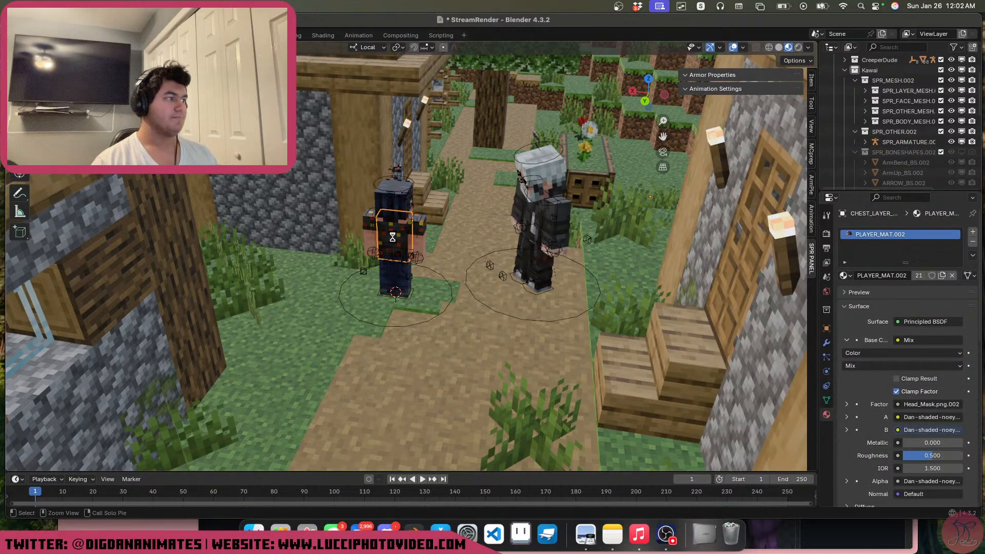
pyautogui.hotkey('ctrl', 's')
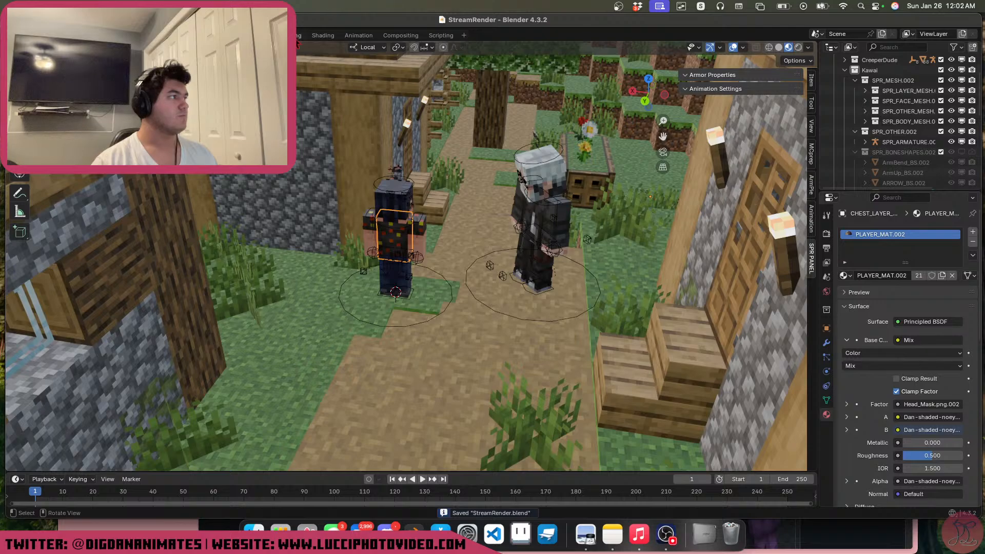
# Switch to the Shading workspace and unpack the new character's Dan-shaded-noeyes.png texture
pyautogui.click(322, 35)
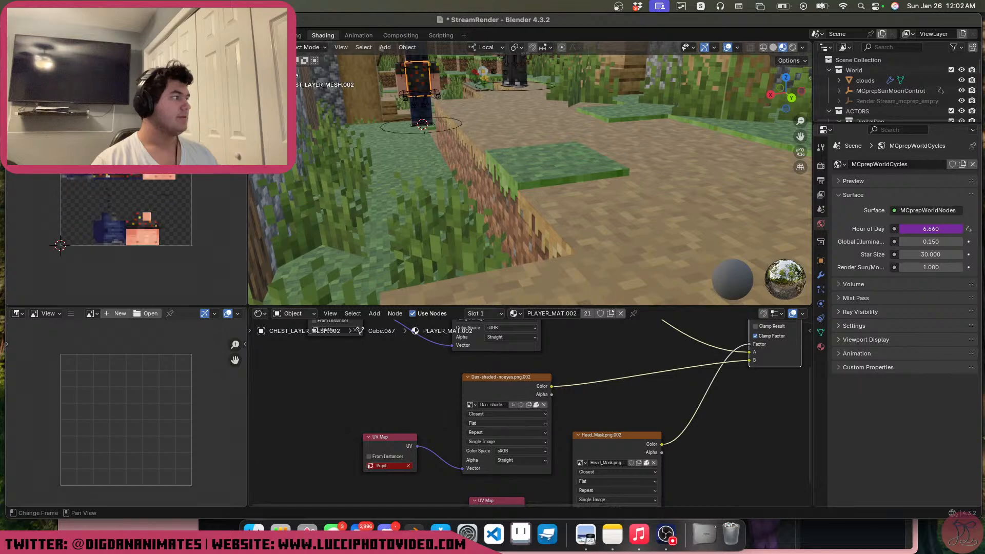
pyautogui.click(60, 48)
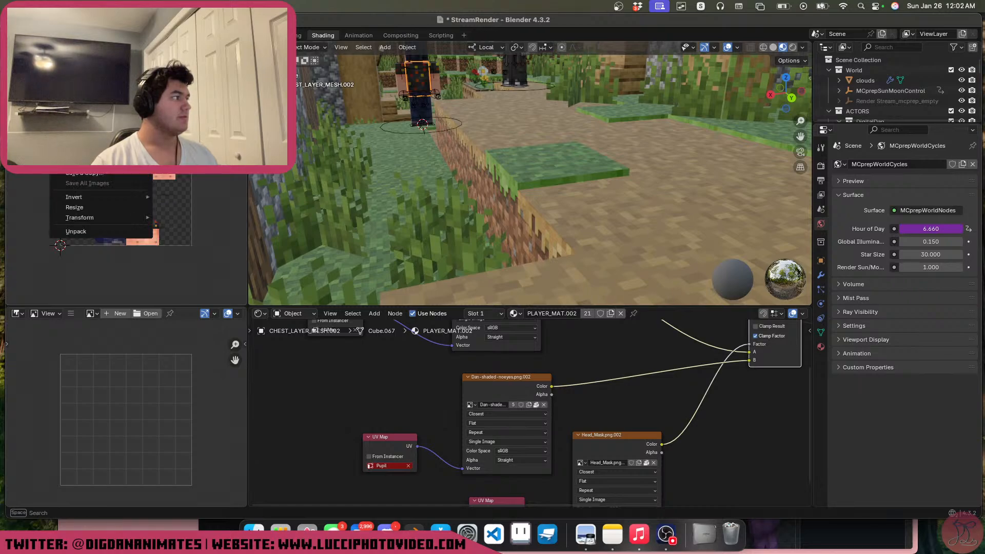
pyautogui.click(76, 231)
pyautogui.click(158, 242)
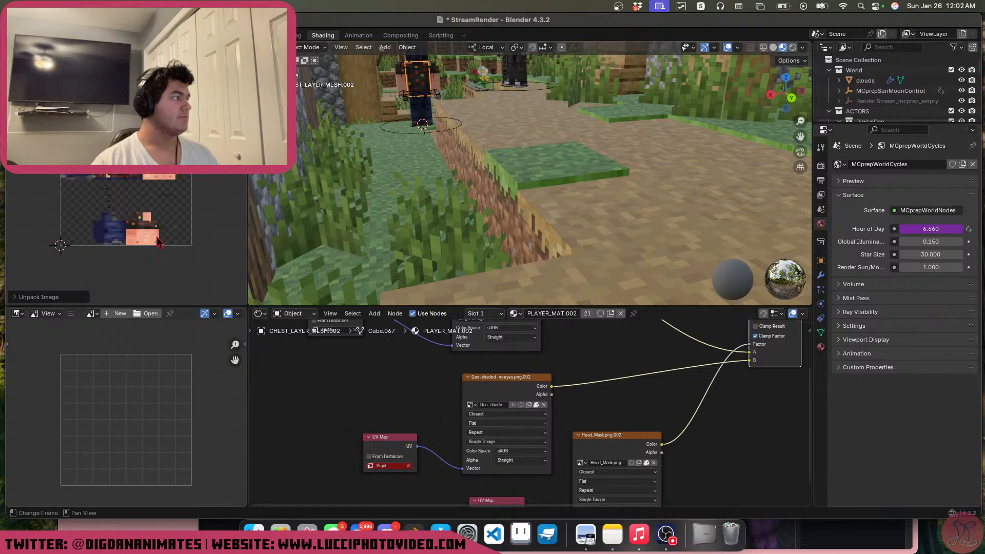
# Replace the new character's skin image with Fumbled Minecraft Skin.png from the Downloads folder
pyautogui.click(60, 47)
pyautogui.click(77, 94)
pyautogui.click(315, 234)
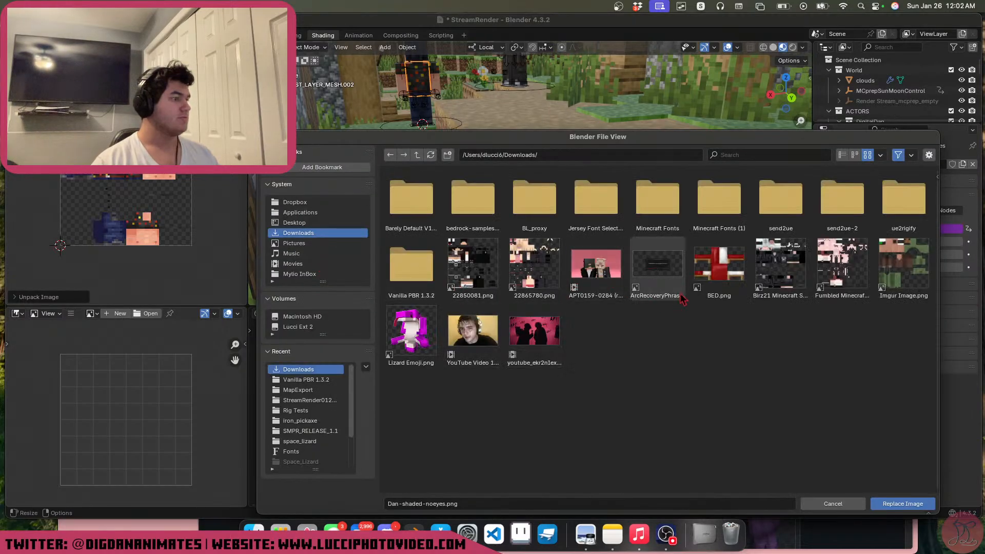
pyautogui.doubleClick(862, 267)
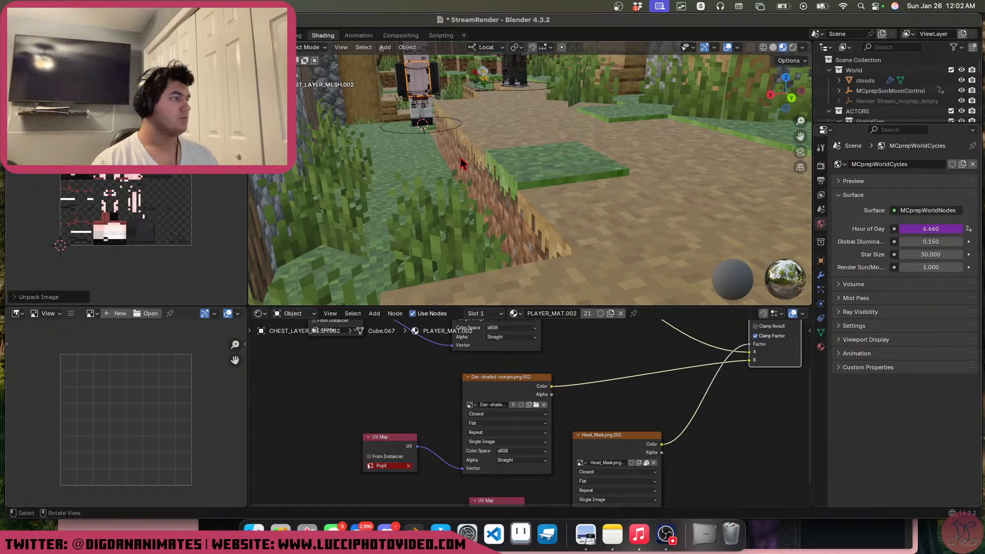
# Select the new character's armature by its face controls and put it in Pose Mode
pyautogui.moveTo(461, 164); pyautogui.dragTo(544, 178, button='middle')
pyautogui.hotkey('shift', '`')
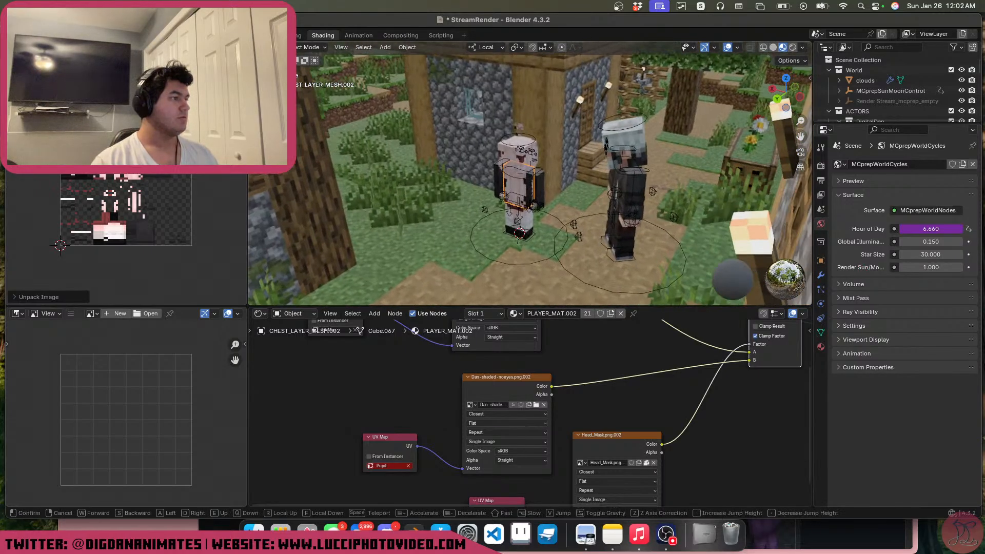
pyautogui.press('w')
pyautogui.press('d')
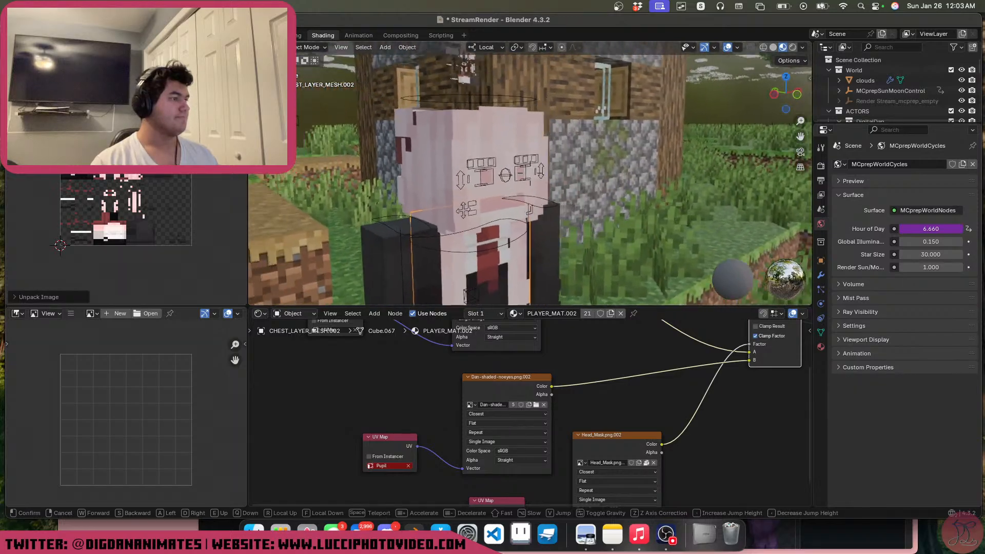
pyautogui.click(530, 172)
pyautogui.click(504, 181)
pyautogui.click(505, 183)
pyautogui.scroll(4, 504, 184)
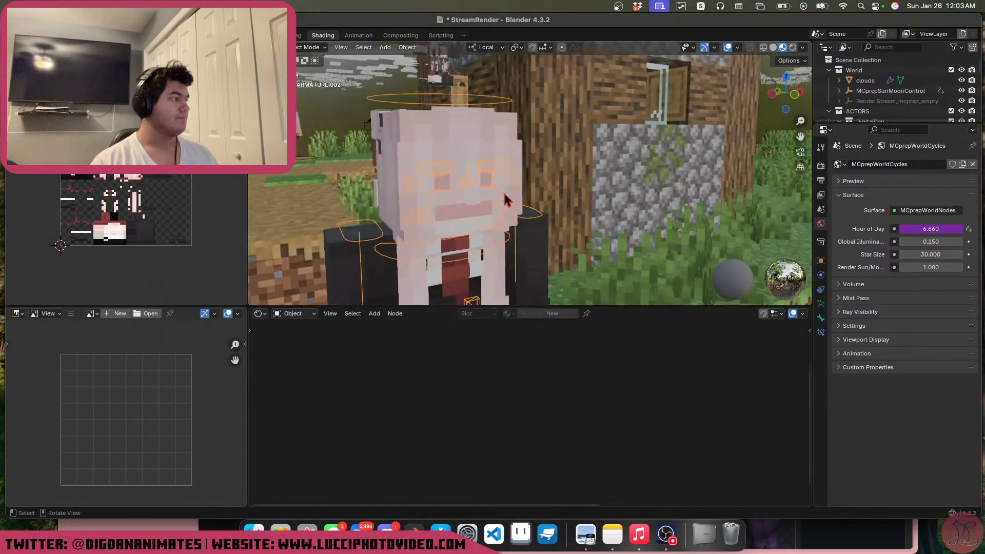
pyautogui.hotkey('ctrl', 'Tab')
# In the rig's character settings, hide the mouth and set the eyebrows to Feminine with size 1.000
pyautogui.press('n')
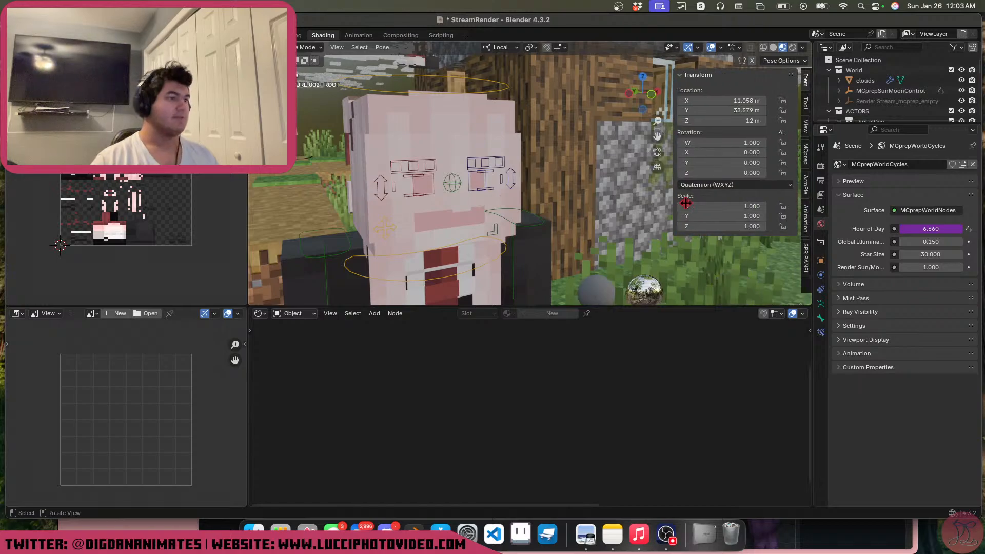
pyautogui.click(806, 258)
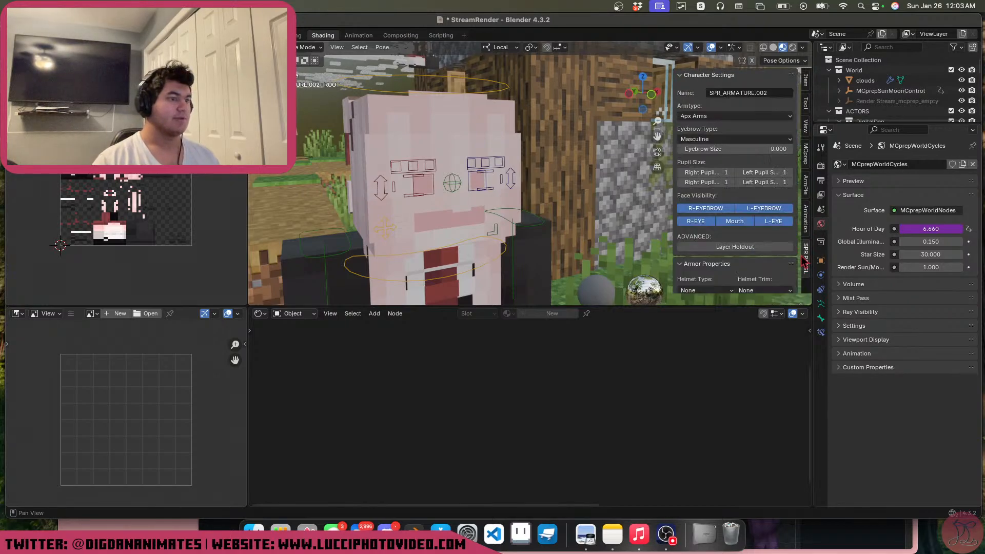
pyautogui.click(728, 223)
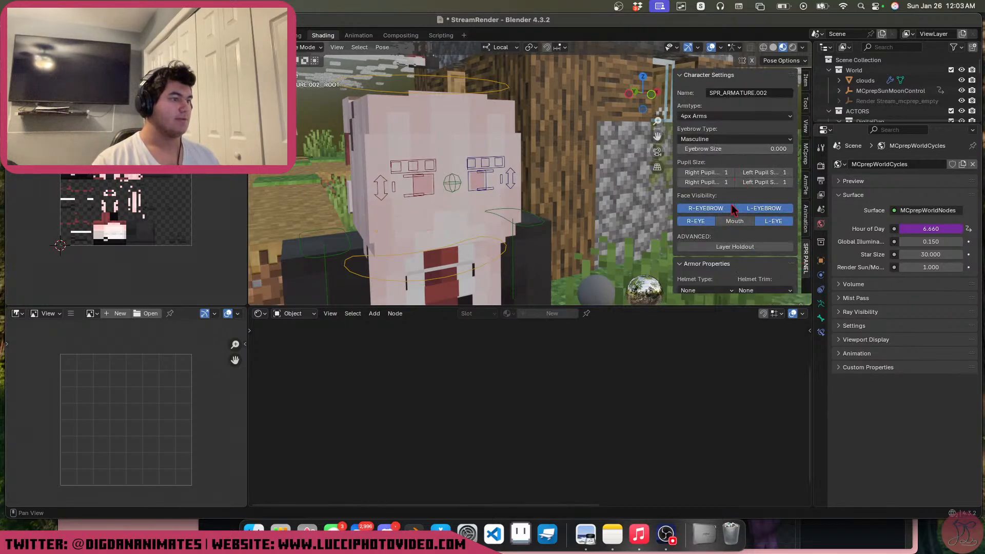
pyautogui.click(718, 141)
pyautogui.click(717, 161)
pyautogui.moveTo(697, 150); pyautogui.dragTo(784, 151)
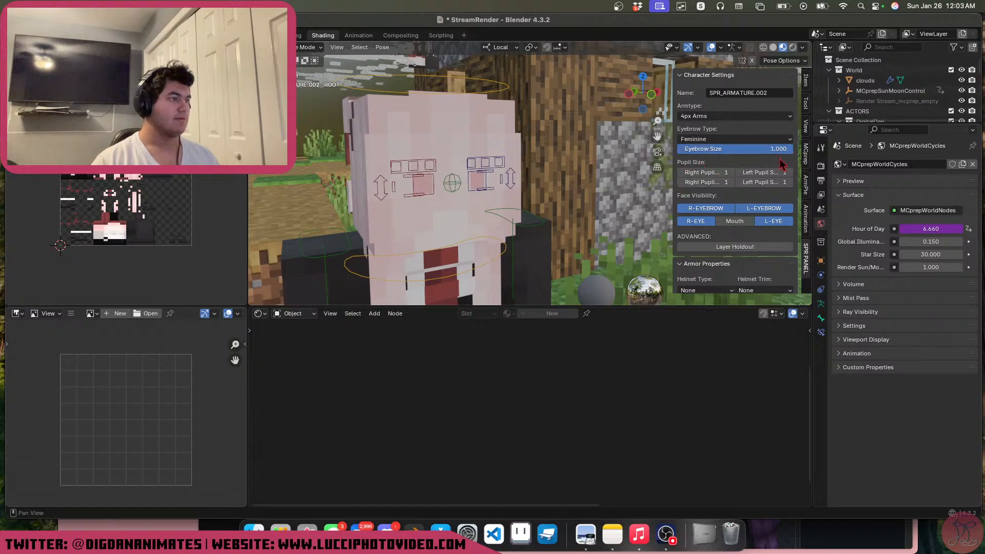
# Select both eye position controls on the face and move them down 0.0625 m along local Z
pyautogui.moveTo(488, 235); pyautogui.dragTo(513, 205, button='middle')
pyautogui.scroll(2, 510, 200)
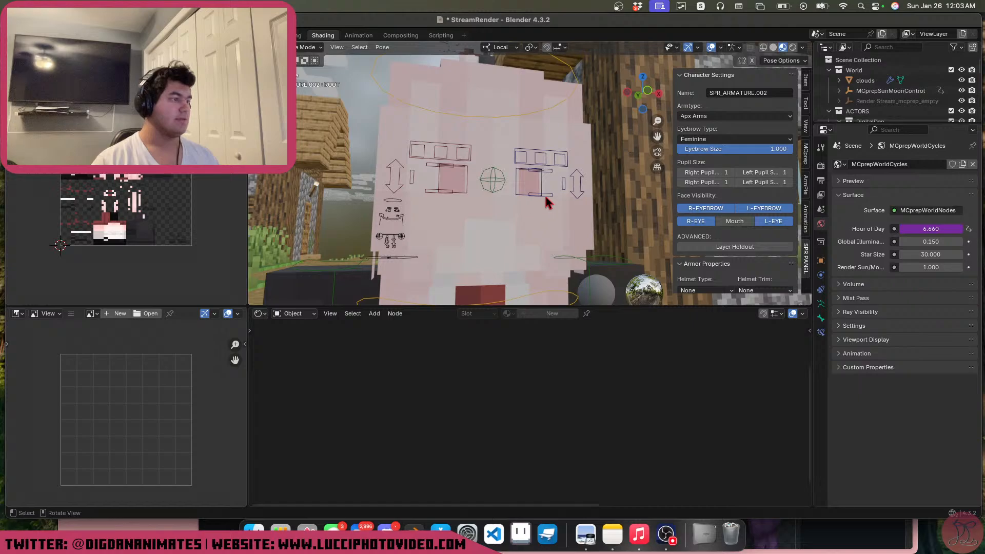
pyautogui.click(580, 186)
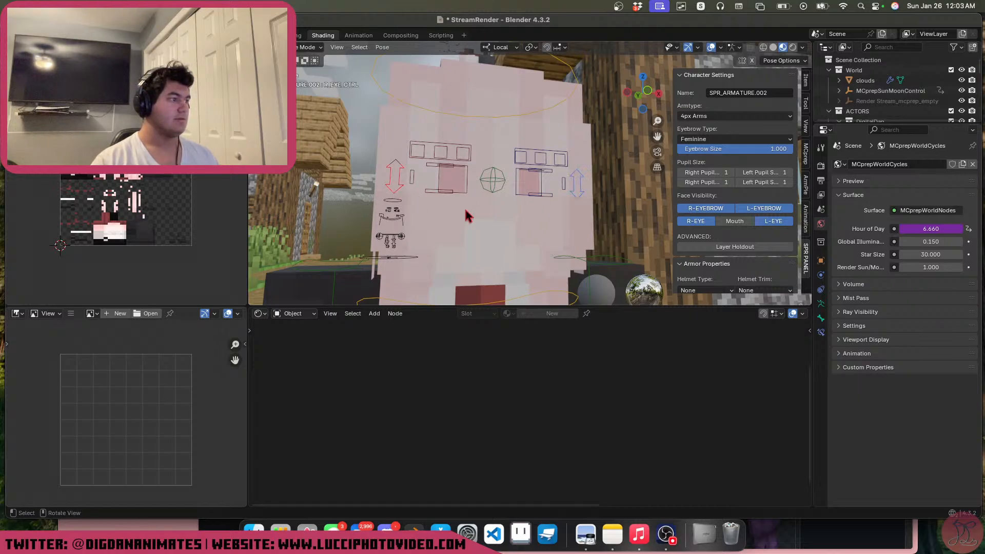
pyautogui.press('g')
pyautogui.press('z')
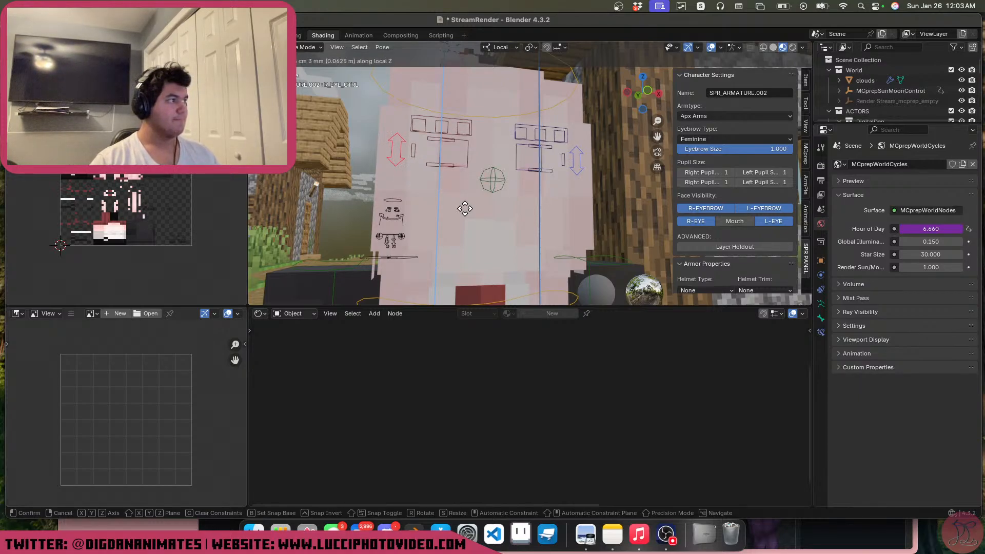
pyautogui.press('-')
pyautogui.click(464, 209)
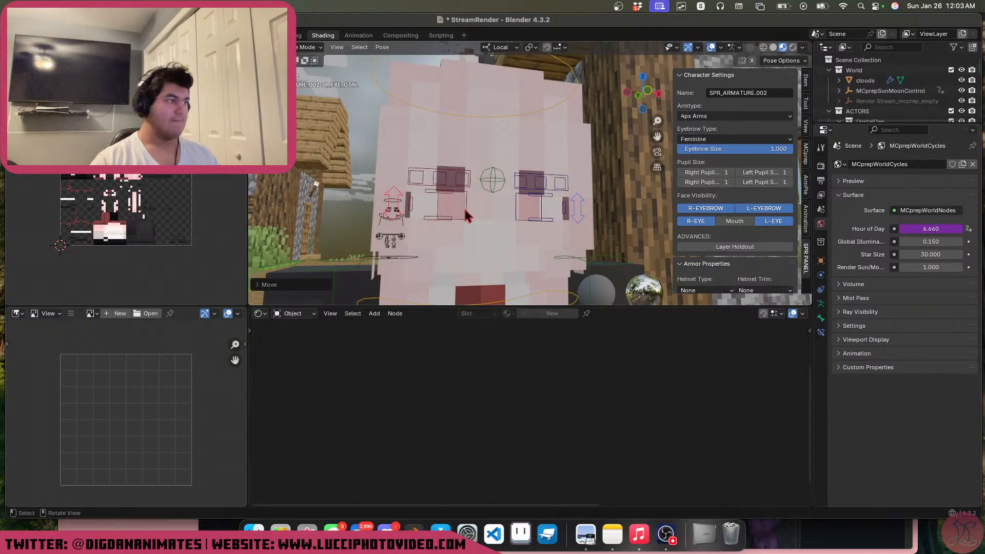
# Raise both upper-eye controls on the face along local Z and set the second right and left pupil size values to 2
pyautogui.click(454, 192)
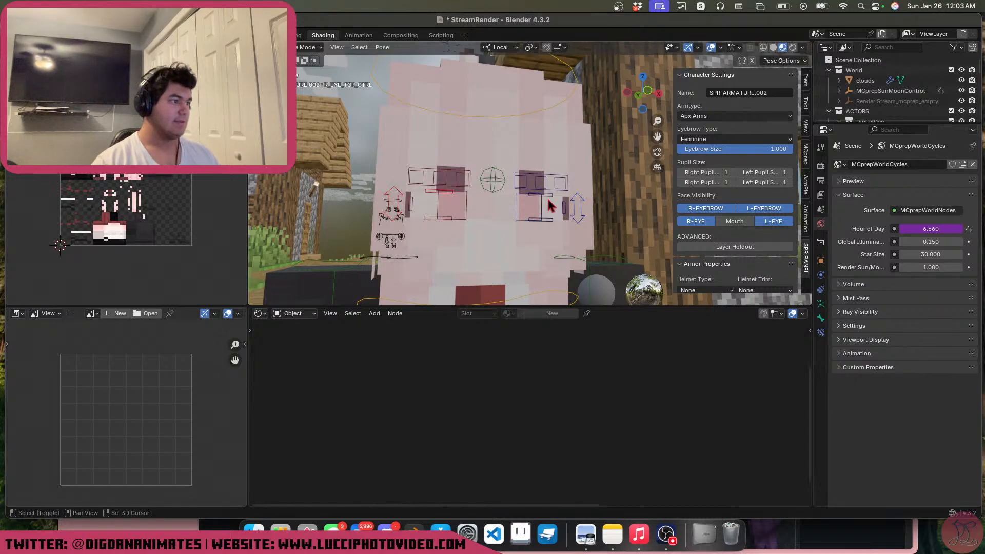
pyautogui.press('g')
pyautogui.press('z')
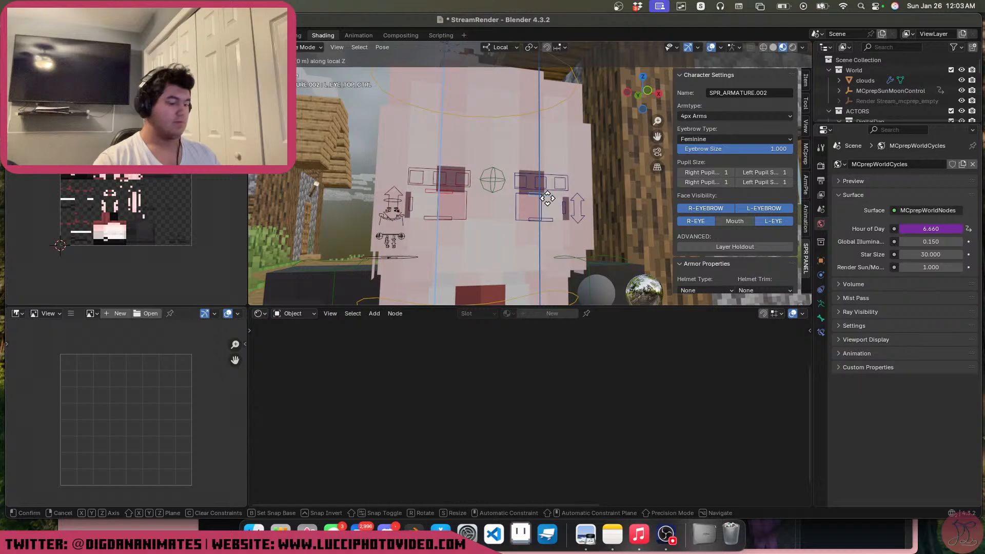
pyautogui.click(549, 202)
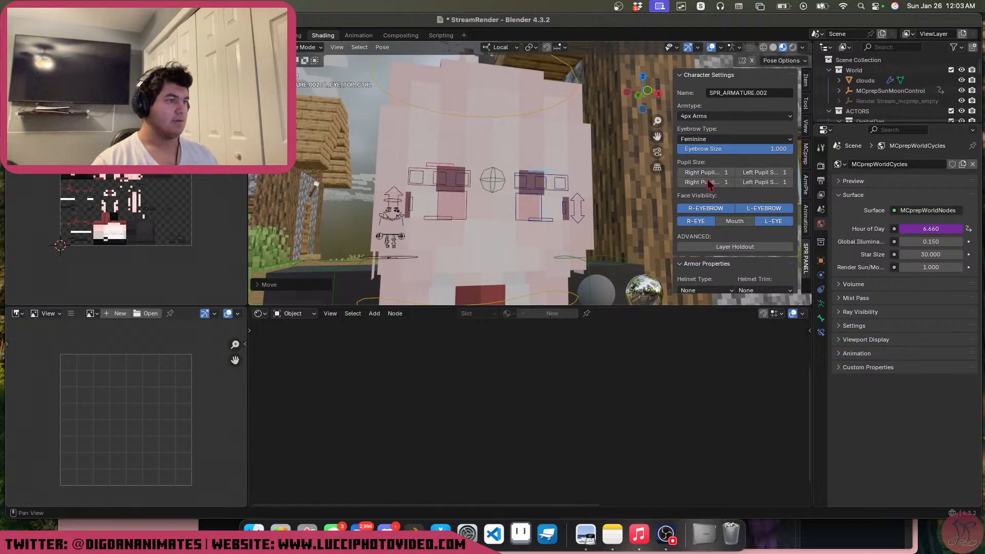
pyautogui.moveTo(709, 184); pyautogui.dragTo(777, 184)
pyautogui.scroll(3, 548, 270)
# Select both eyebrow controls and move them up along local Z, above the eyes
pyautogui.click(544, 197)
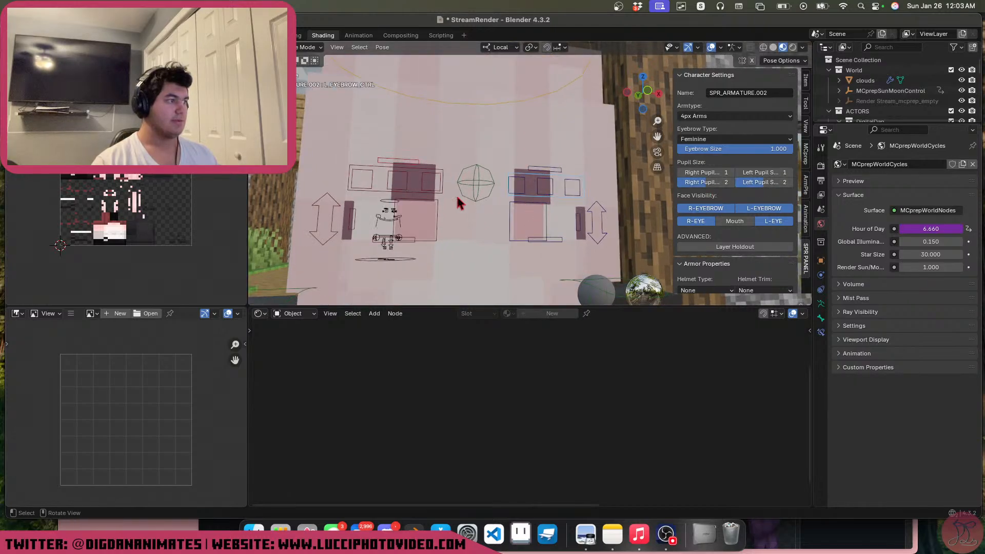
pyautogui.keyDown('shift'); pyautogui.click(415, 192); pyautogui.keyUp('shift')
pyautogui.press('g')
pyautogui.press('z')
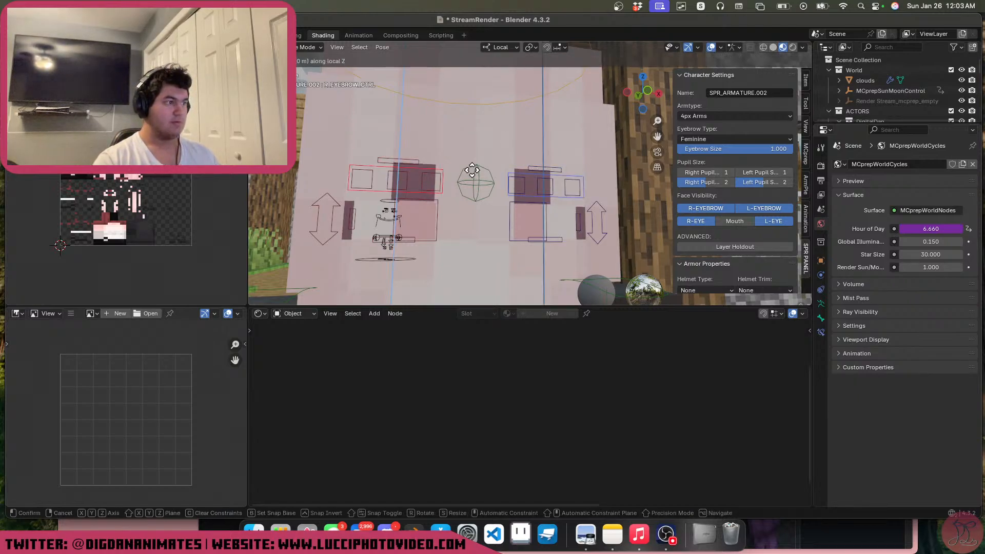
pyautogui.click(472, 171)
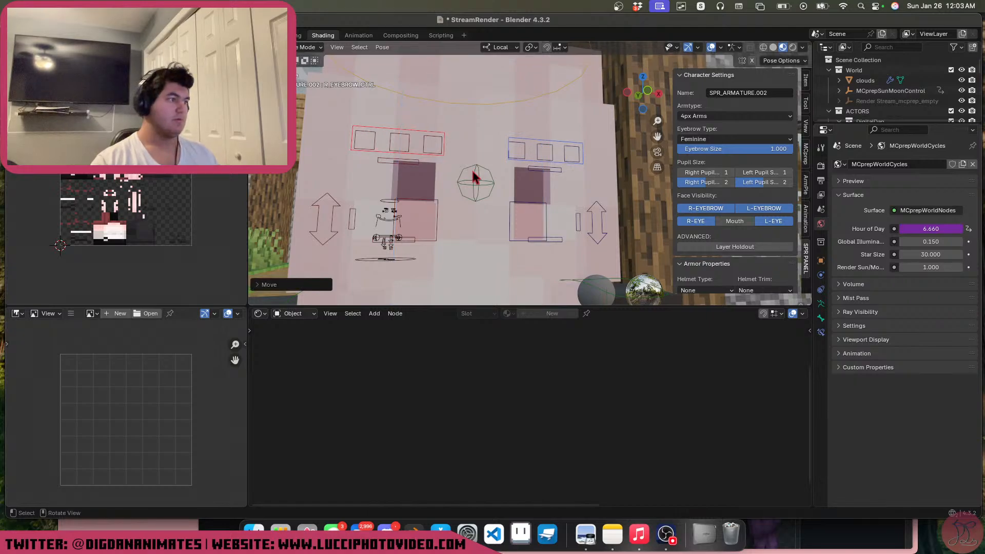
pyautogui.moveTo(472, 169); pyautogui.dragTo(482, 195, button='middle')
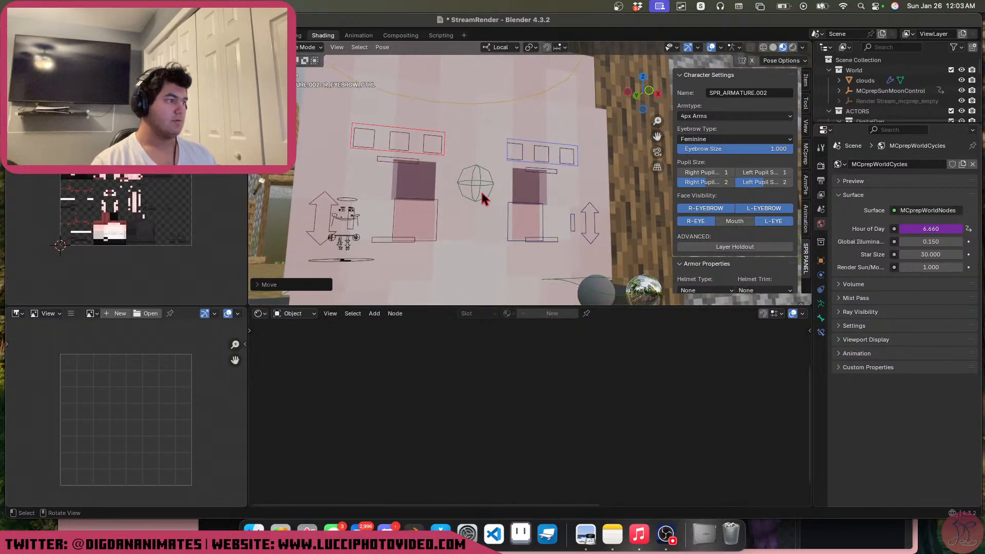
pyautogui.click(481, 195)
pyautogui.press('g')
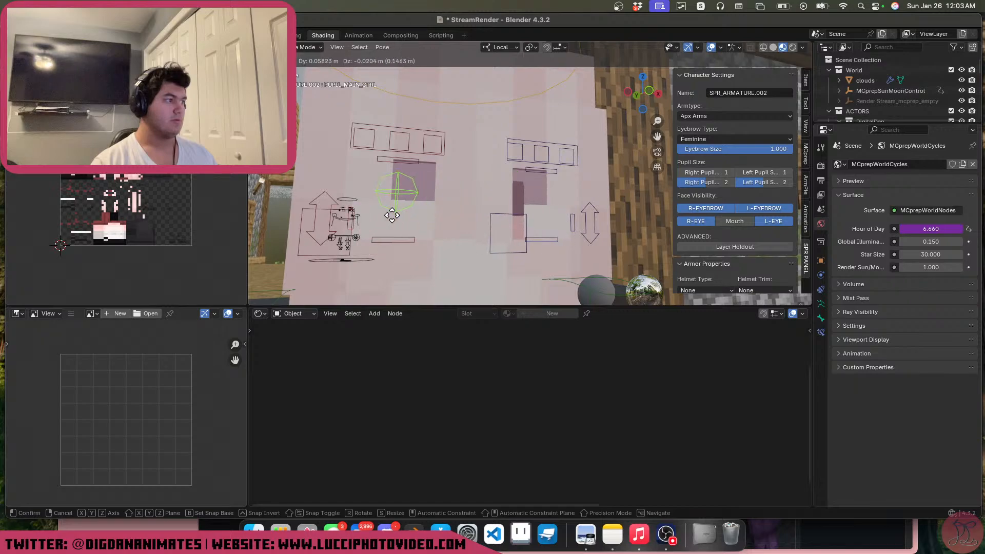
pyautogui.click(458, 222)
# Turn on Pupil Lock in the rig's face mechanics and try it by moving the main pupil control
pyautogui.scroll(-3, 721, 249)
pyautogui.scroll(10, 723, 257)
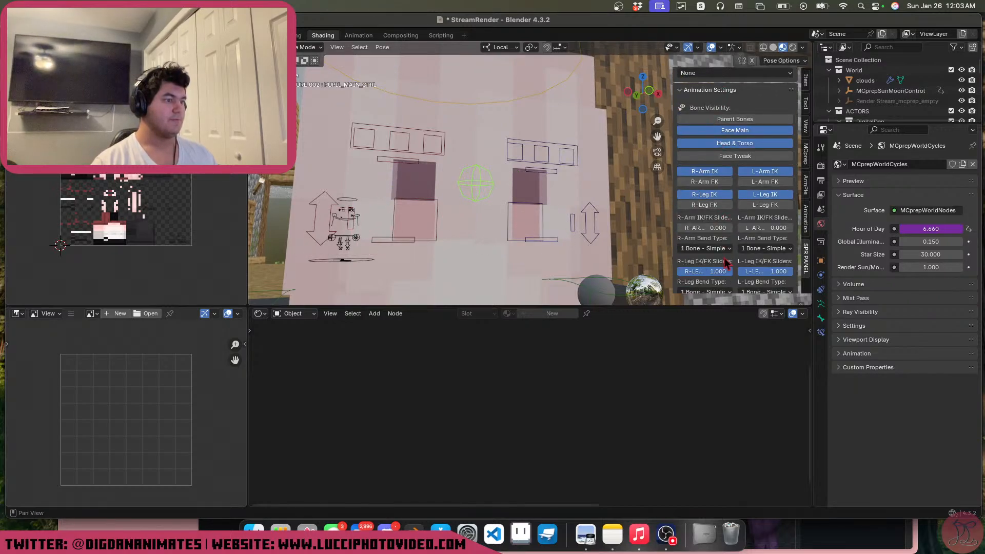
pyautogui.click(730, 276)
pyautogui.press('g')
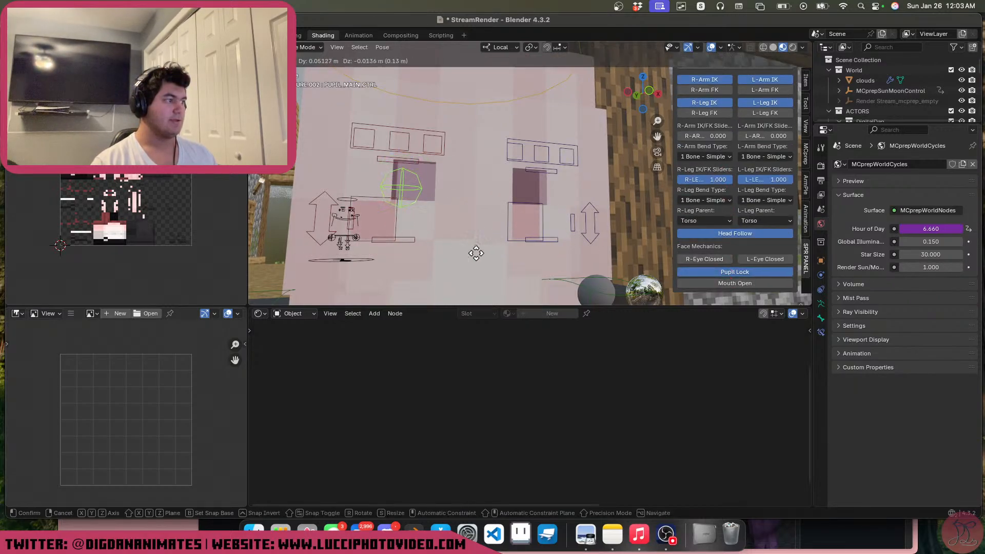
pyautogui.rightClick(505, 269)
pyautogui.moveTo(506, 276); pyautogui.dragTo(516, 229, button='middle')
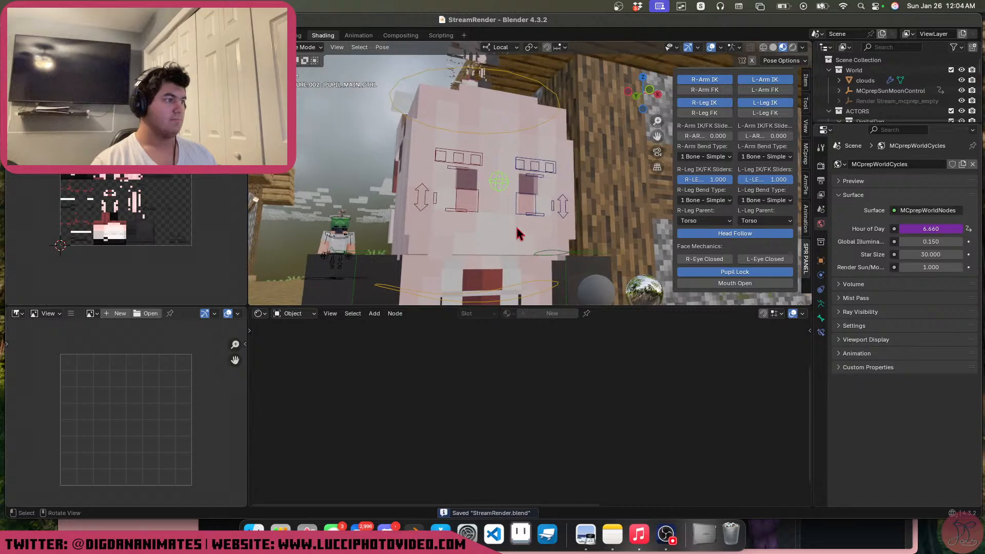
# Move both eye position controls down 0.0625 m along local Z and save the file
pyautogui.scroll(2, 516, 230)
pyautogui.click(577, 220)
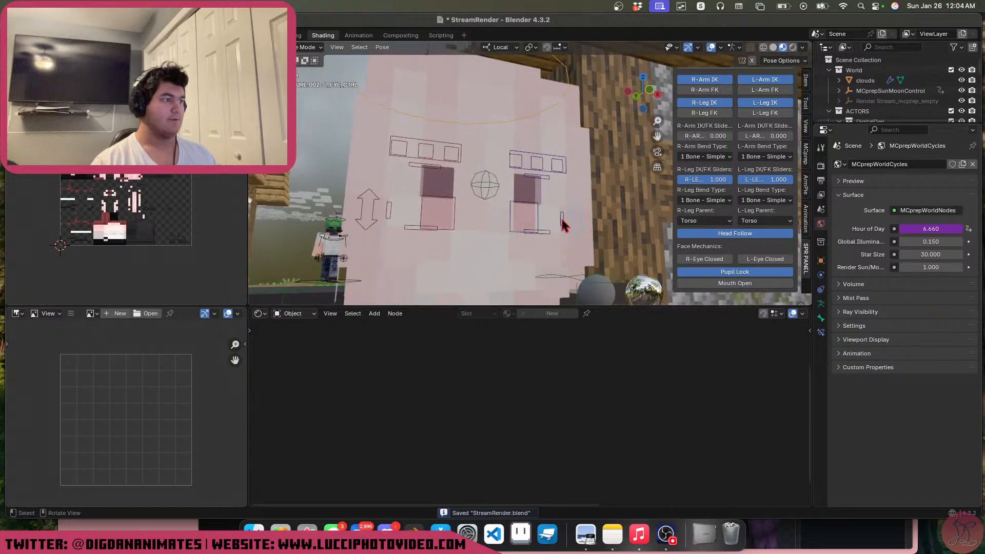
pyautogui.keyDown('shift'); pyautogui.click(359, 223); pyautogui.keyUp('shift')
pyautogui.press('g')
pyautogui.press('z')
pyautogui.press('z')
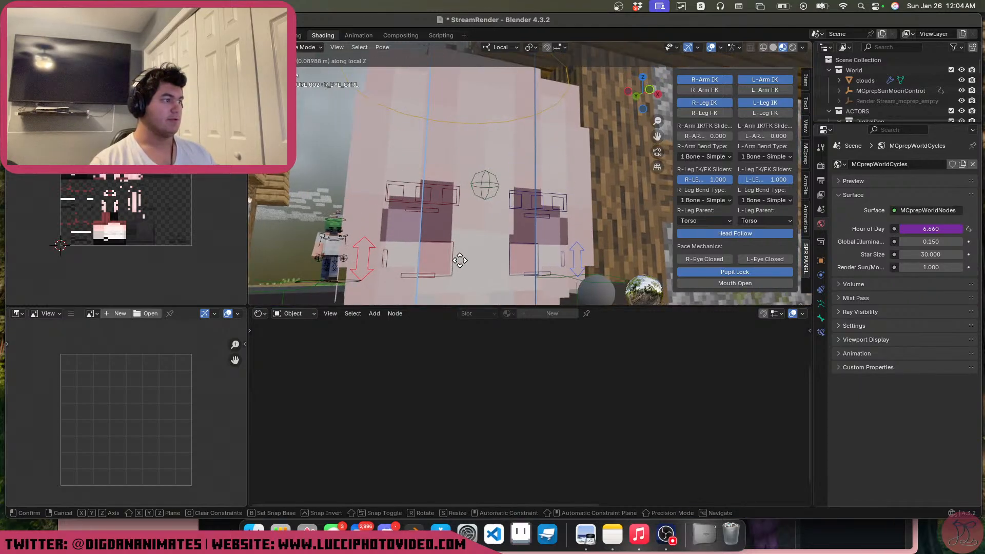
pyautogui.write('.9')
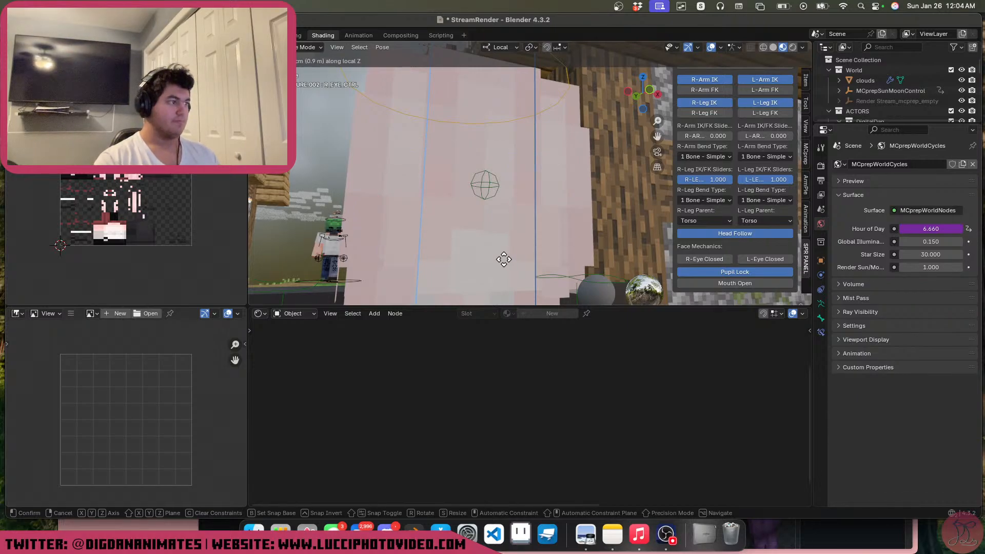
pyautogui.press('BackSpace')
pyautogui.press('BackSpace')
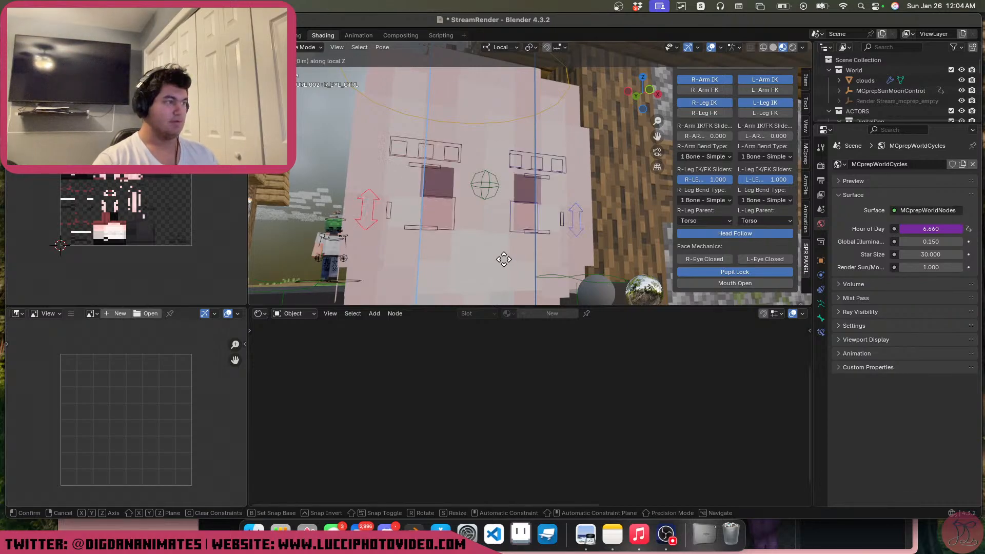
pyautogui.write('.0625')
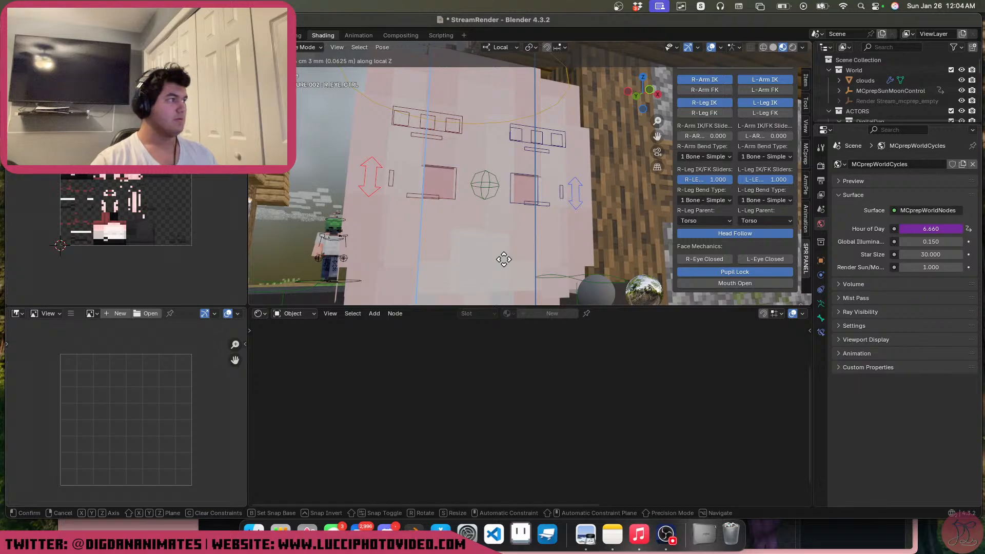
pyautogui.press('-')
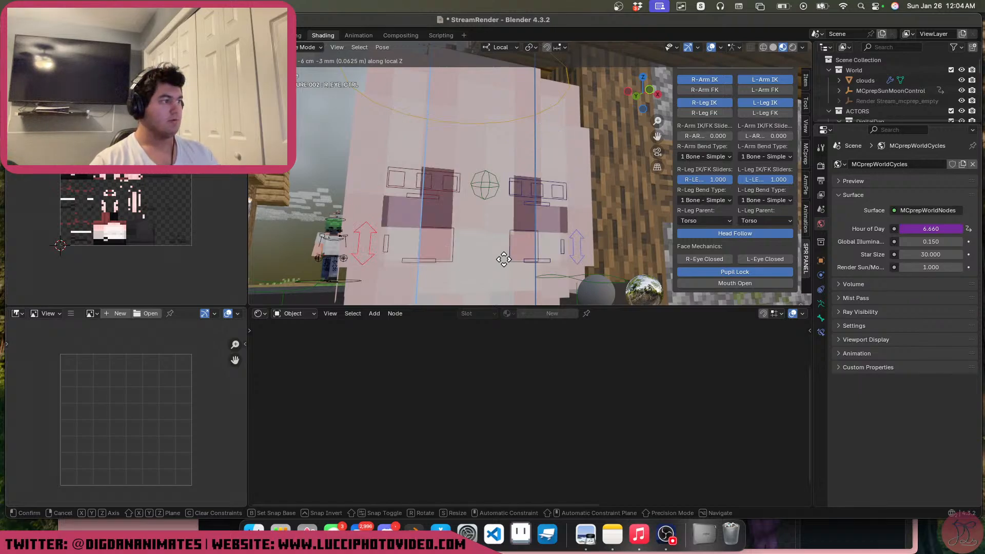
pyautogui.press('Return')
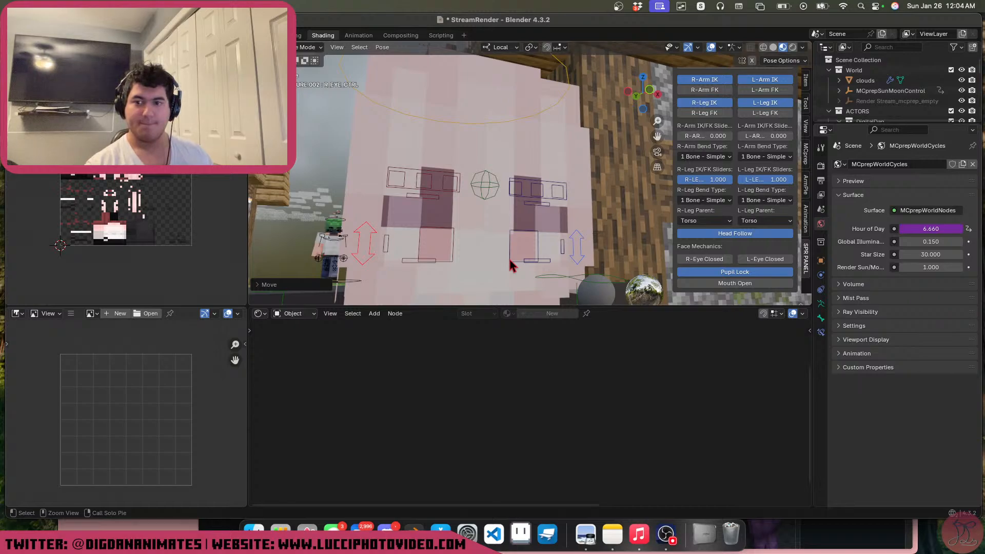
pyautogui.press('super+s')
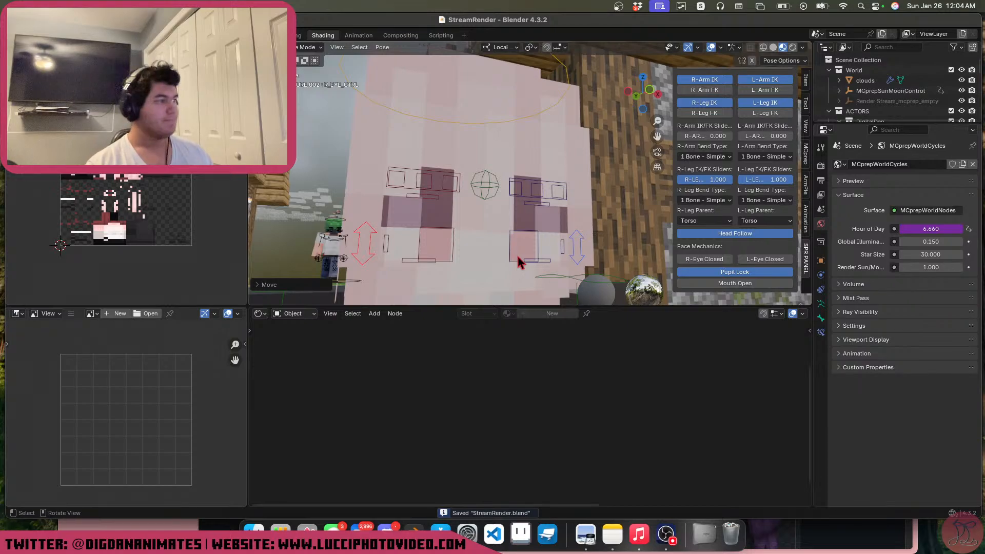
# Select the character's root control at the feet and rotate the whole rig about local Z to turn its facing direction
pyautogui.scroll(-5, 518, 249)
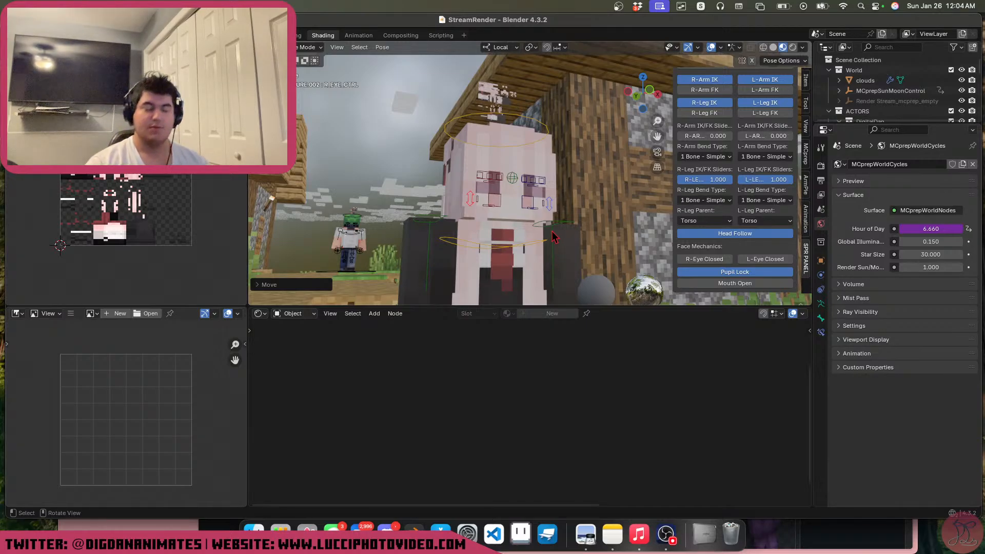
pyautogui.moveTo(496, 210); pyautogui.dragTo(473, 194, button='middle')
pyautogui.scroll(-3, 502, 237)
pyautogui.scroll(-2, 505, 240)
pyautogui.click(564, 247)
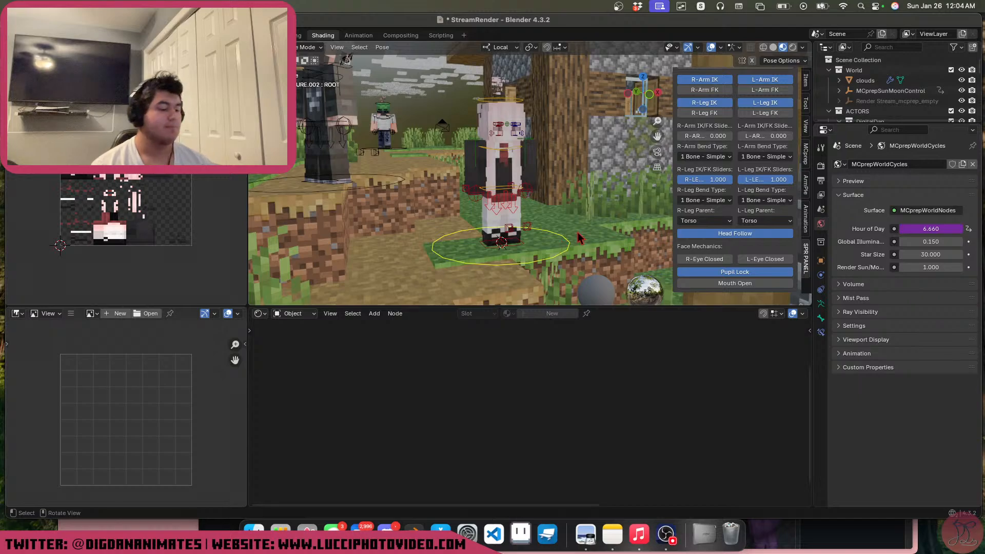
pyautogui.press('r')
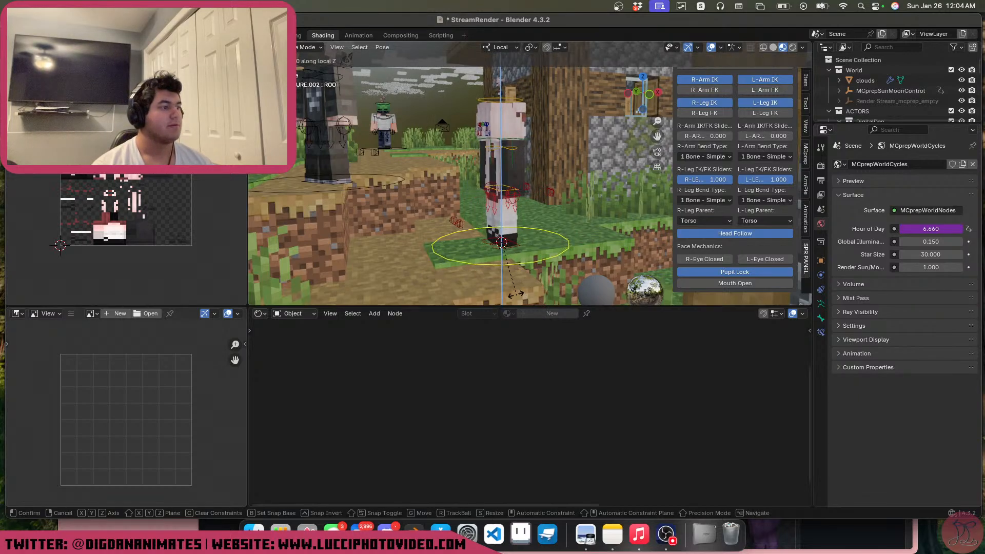
pyautogui.click(515, 300)
pyautogui.moveTo(517, 256); pyautogui.dragTo(577, 251, button='middle')
pyautogui.scroll(3, 517, 202)
pyautogui.press('r')
pyautogui.click(574, 242)
# Move the left and right foot IK controls slightly along local X to adjust the stance
pyautogui.click(569, 243)
pyautogui.press('g')
pyautogui.click(589, 251)
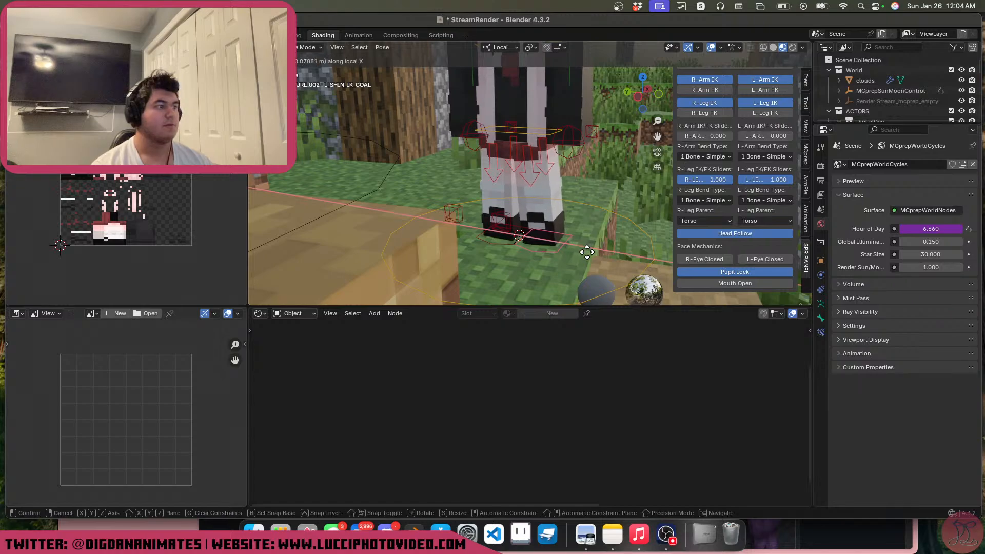
pyautogui.click(509, 253)
pyautogui.press('g')
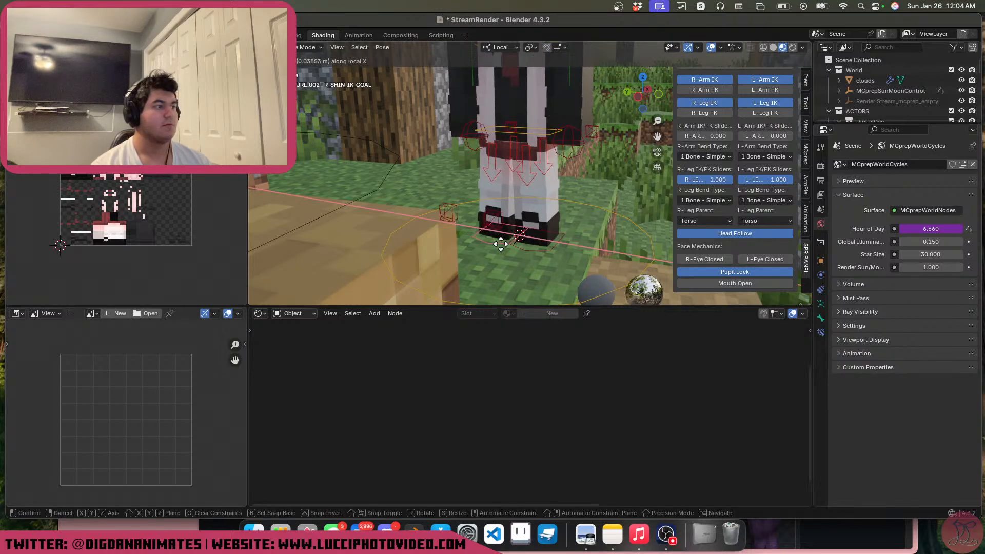
pyautogui.click(501, 240)
# Rotate the control at the character's waist slightly to turn the body
pyautogui.moveTo(501, 240); pyautogui.dragTo(524, 230, button='middle')
pyautogui.click(523, 224)
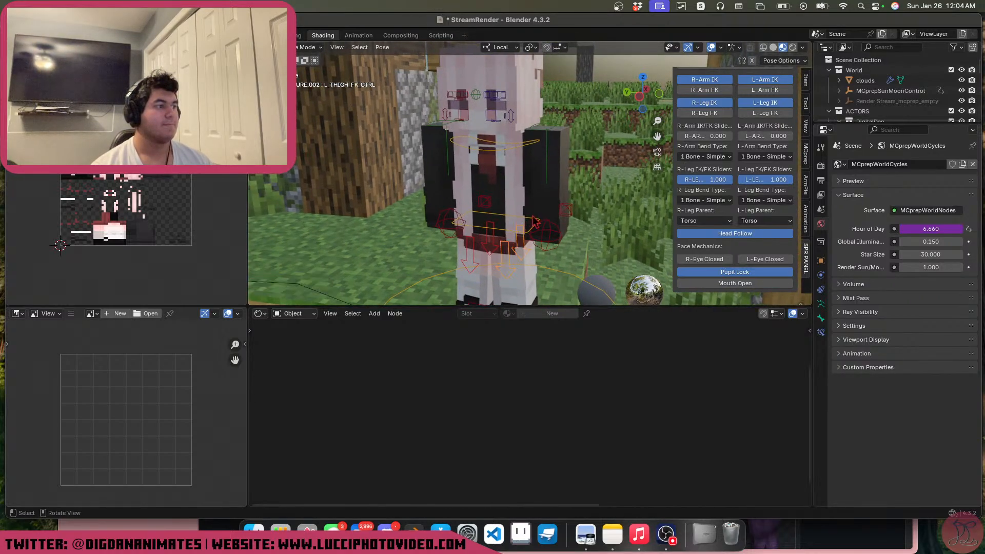
pyautogui.click(533, 219)
pyautogui.press('r')
pyautogui.click(538, 223)
# Rotate the left and right upper-arm FK controls so both arms hang slightly away from the body
pyautogui.click(547, 160)
pyautogui.press('r')
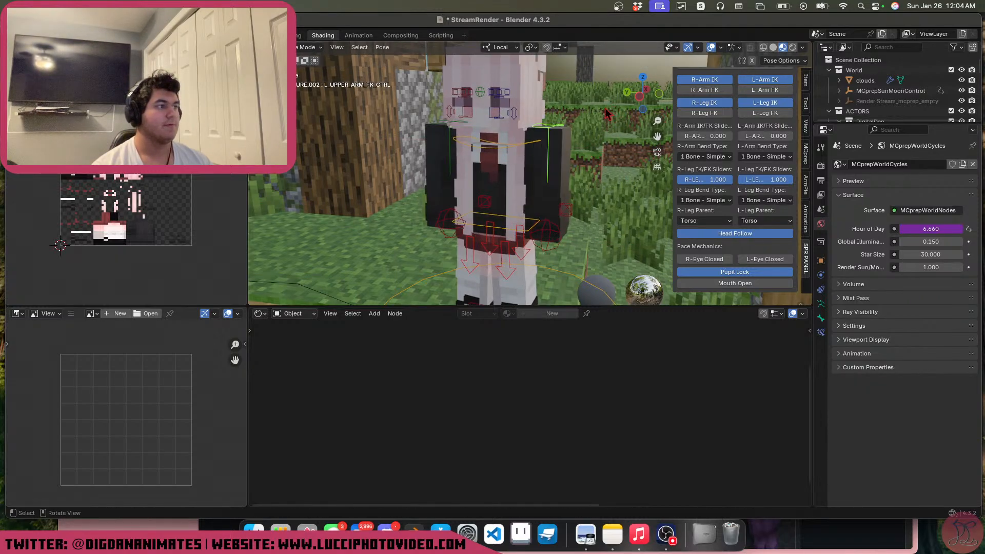
pyautogui.click(587, 102)
pyautogui.click(450, 128)
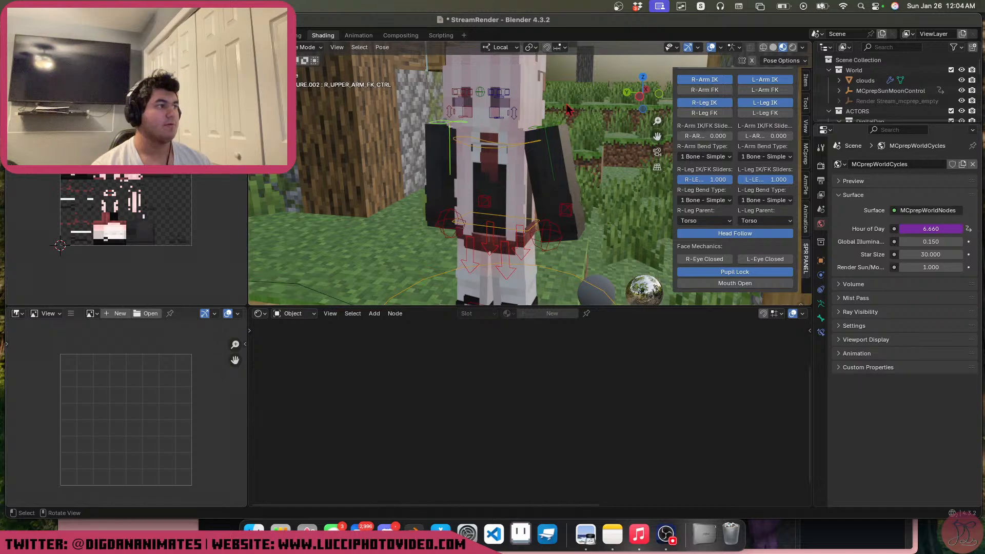
pyautogui.press('r')
pyautogui.click(589, 118)
pyautogui.click(550, 128)
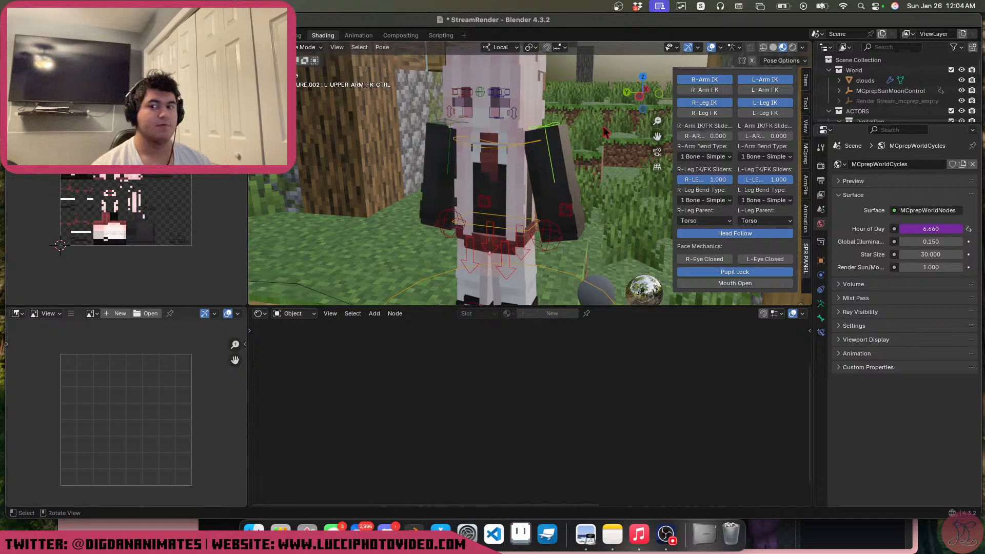
pyautogui.press('r')
pyautogui.click(602, 140)
# Rotate the character's head control to turn the head slightly
pyautogui.scroll(-1, 525, 98)
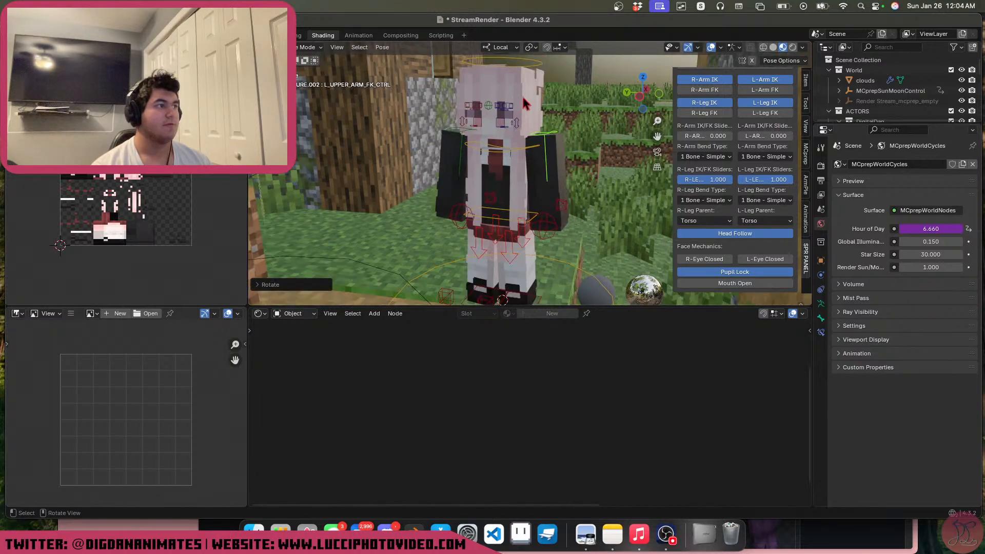
pyautogui.click(522, 74)
pyautogui.press('r')
pyautogui.click(508, 129)
# Select both eyebrow controls again and raise them slightly along local Z to leave a gap above the eyes
pyautogui.keyDown('shift'); pyautogui.moveTo(508, 130); pyautogui.dragTo(534, 162, button='middle'); pyautogui.keyUp('shift')
pyautogui.scroll(2, 486, 135)
pyautogui.click(481, 133)
pyautogui.scroll(2, 492, 149)
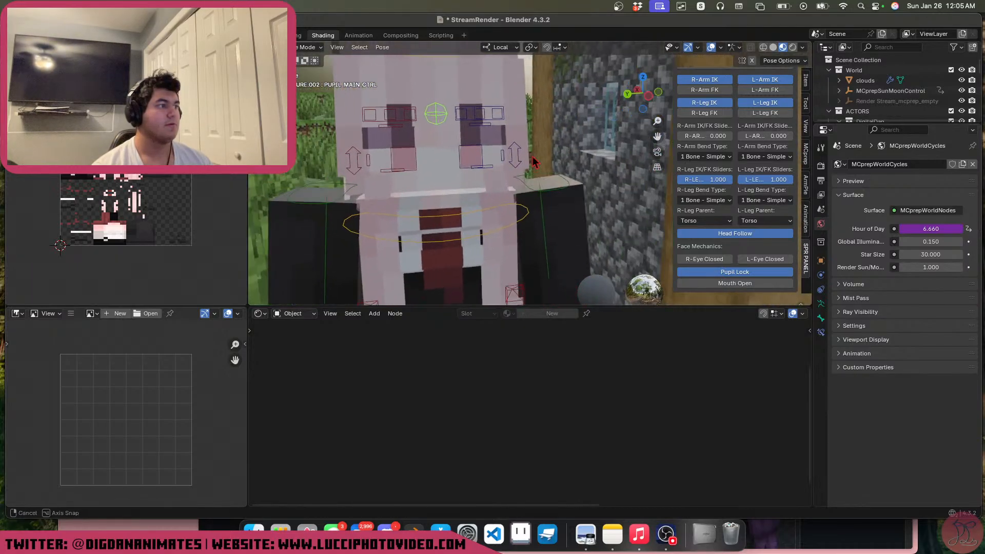
pyautogui.moveTo(458, 186); pyautogui.dragTo(484, 177, button='middle')
pyautogui.scroll(-2, 484, 174)
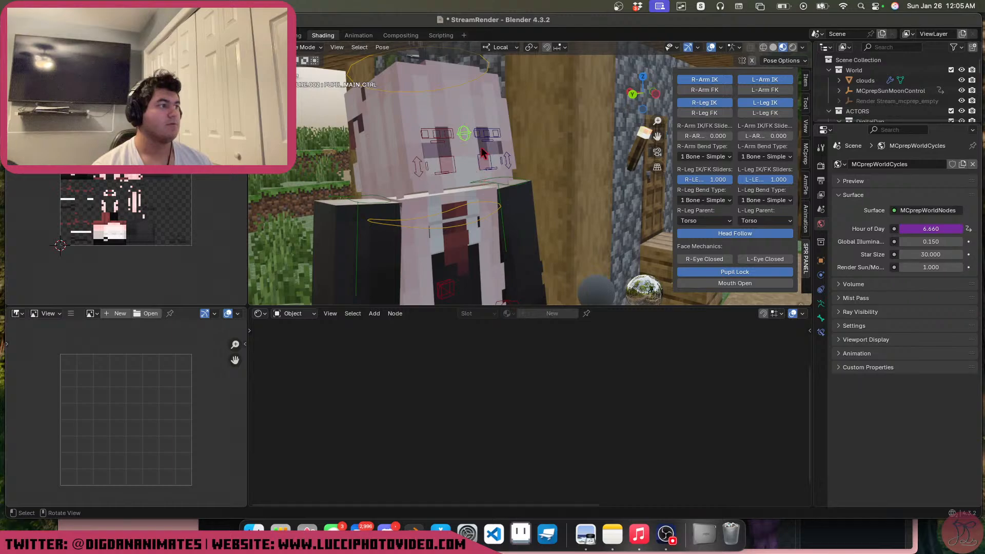
pyautogui.click(500, 131)
pyautogui.scroll(1, 500, 131)
pyautogui.keyDown('shift'); pyautogui.click(432, 130); pyautogui.keyUp('shift')
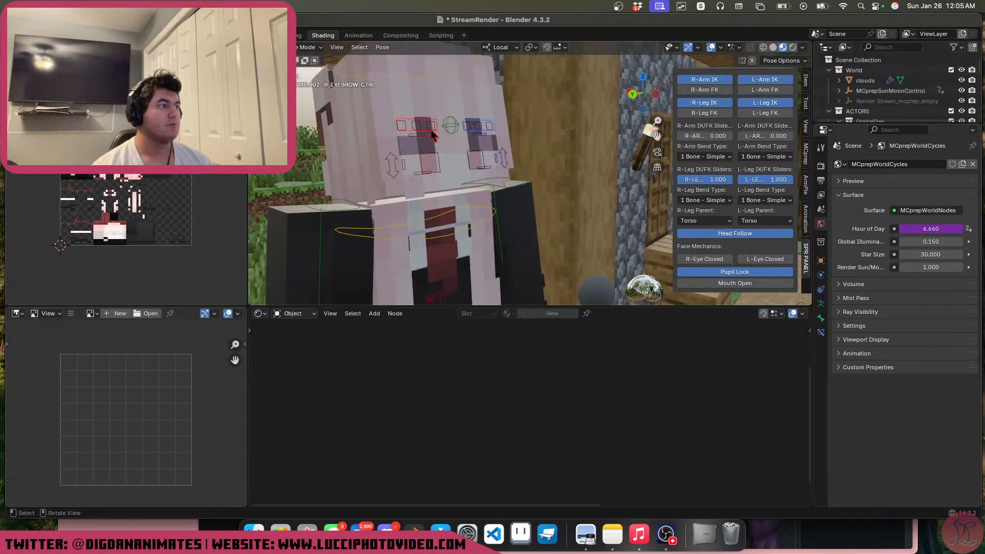
pyautogui.scroll(2, 488, 149)
pyautogui.press('g')
pyautogui.press('z')
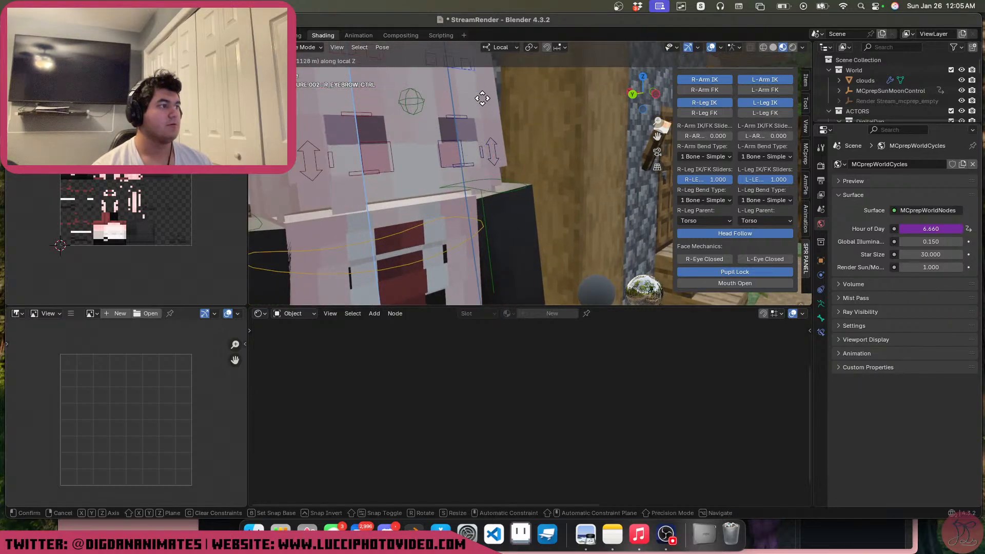
pyautogui.click(457, 154)
pyautogui.moveTo(457, 155)
pyautogui.mouseDown(button='middle')
pyautogui.moveTo(477, 172)
pyautogui.moveTo(449, 171)
pyautogui.mouseUp(button='middle')
pyautogui.scroll(-3, 462, 156)
pyautogui.click(464, 135)
pyautogui.scroll(3, 461, 139)
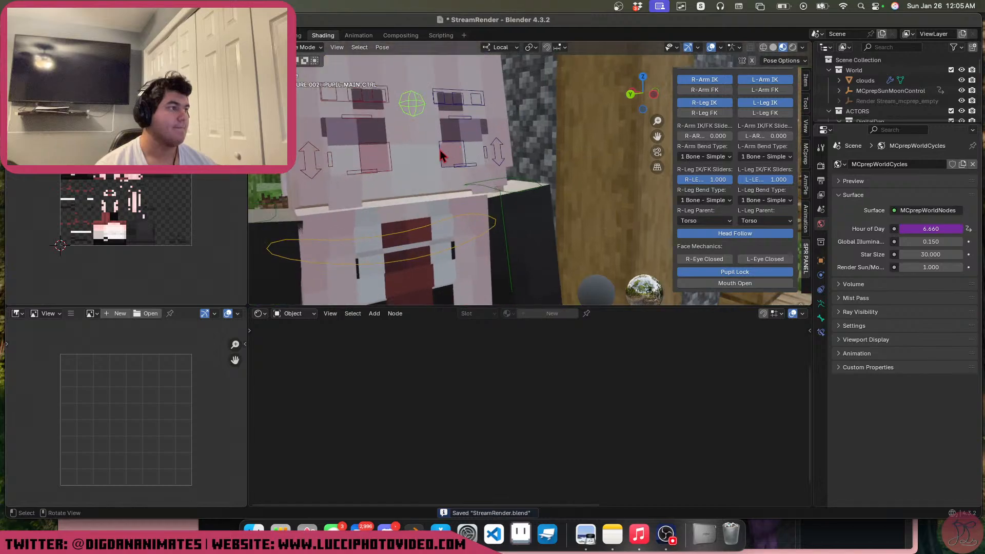
pyautogui.press('g')
pyautogui.rightClick(448, 195)
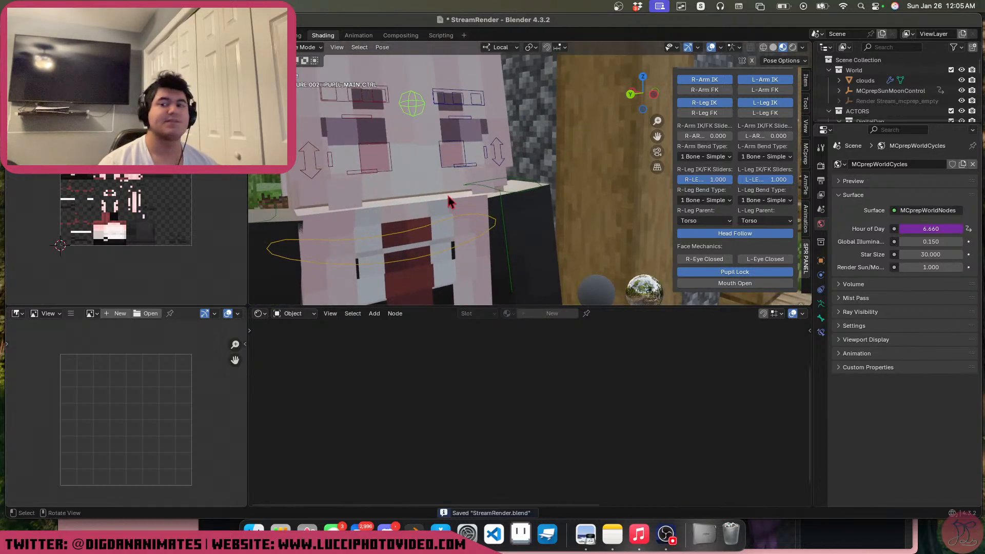
# Move the main pupil control across the face to shift the character's gaze sideways
pyautogui.press('g')
pyautogui.rightClick(439, 215)
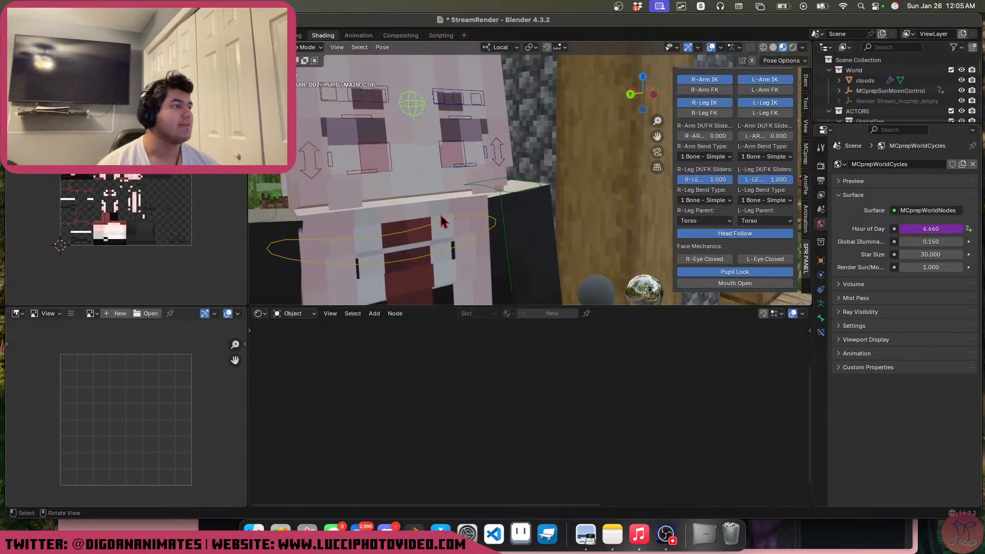
pyautogui.keyDown('shift'); pyautogui.moveTo(440, 215); pyautogui.dragTo(383, 242, button='middle'); pyautogui.keyUp('shift')
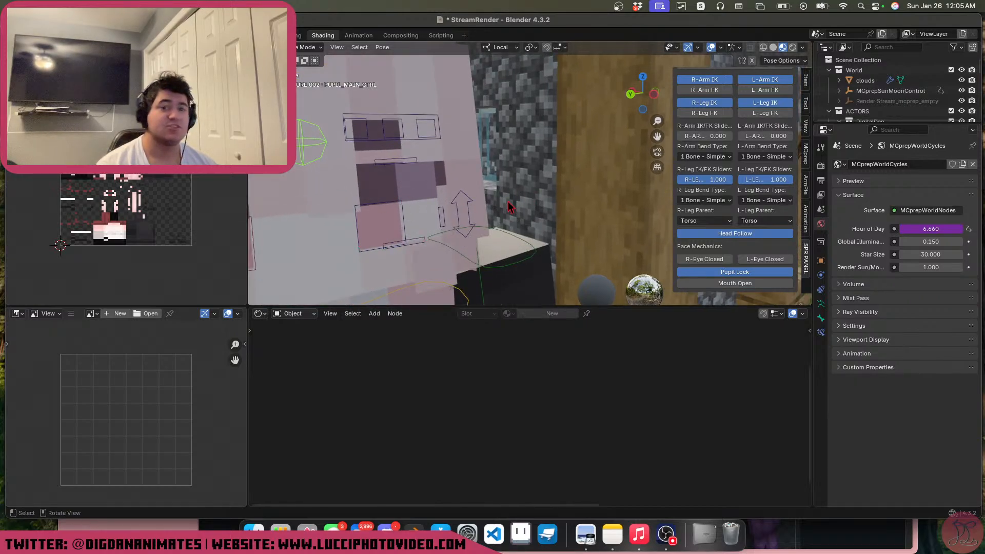
pyautogui.moveTo(504, 194); pyautogui.dragTo(451, 195, button='middle')
pyautogui.press('g')
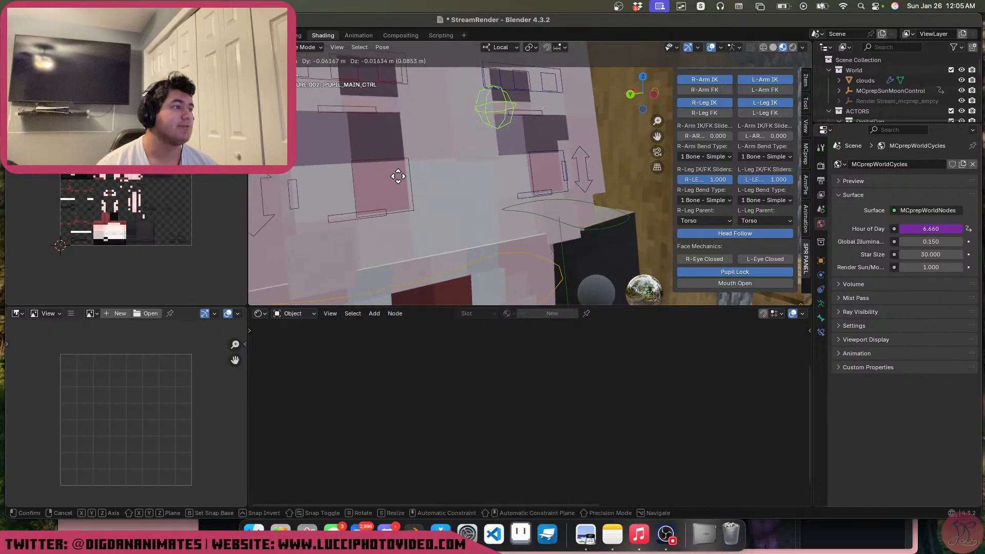
pyautogui.click(446, 187)
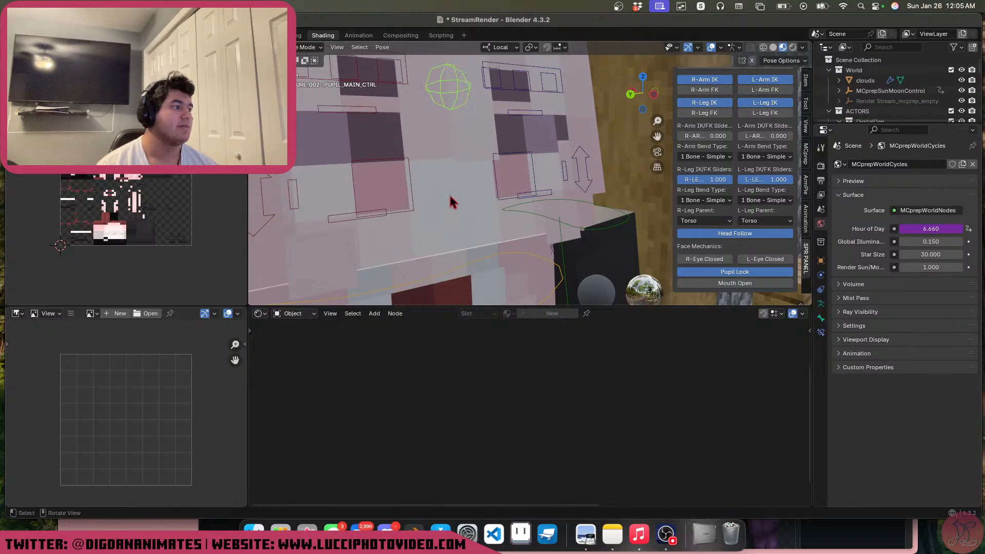
pyautogui.click(526, 112)
pyautogui.press('g')
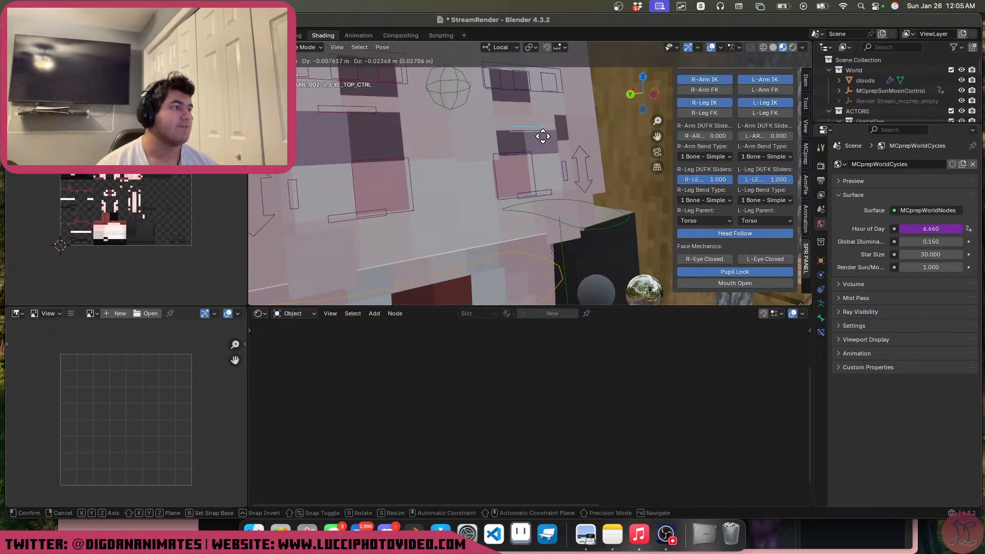
pyautogui.press('Escape')
pyautogui.click(444, 105)
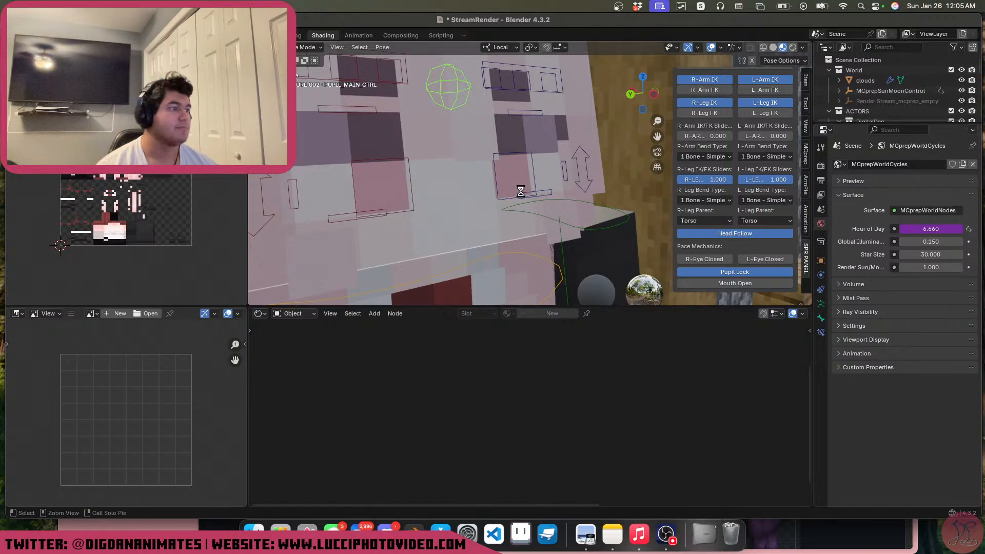
# Select the pink-haired character's root control and move the character along its local Y axis in the camera view
pyautogui.scroll(-8, 520, 191)
pyautogui.moveTo(475, 191); pyautogui.dragTo(516, 220, button='middle')
pyautogui.click(469, 193)
pyautogui.scroll(-7, 498, 190)
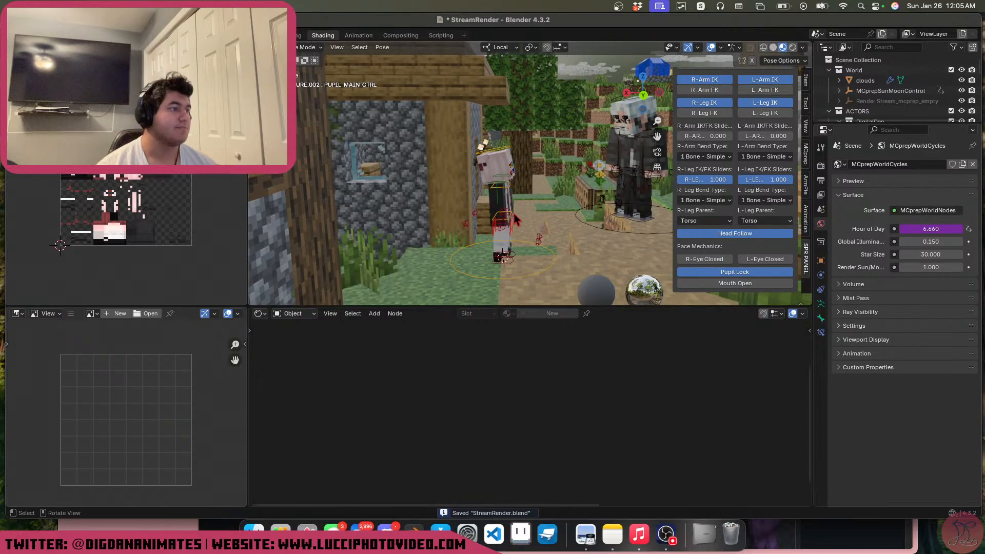
pyautogui.click(545, 252)
pyautogui.press('KP_0')
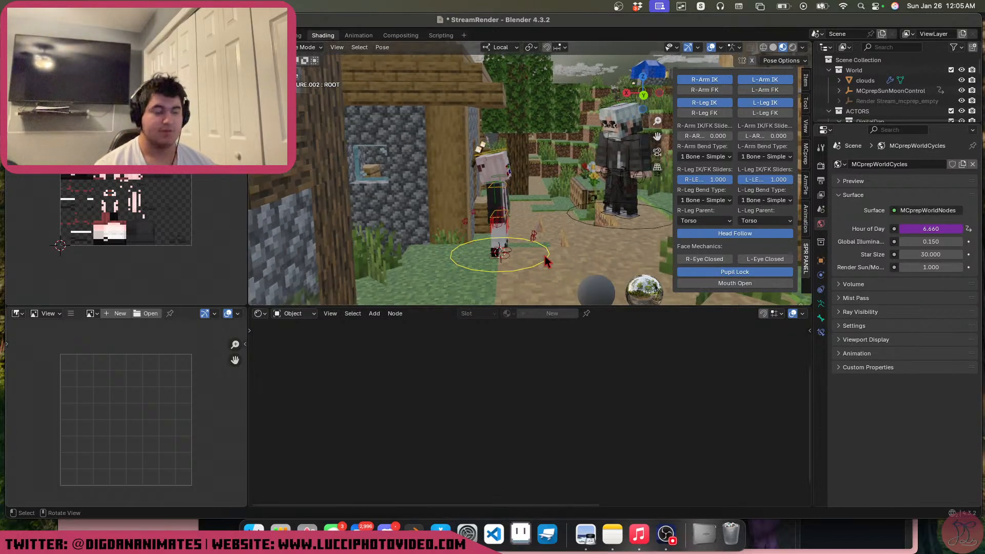
pyautogui.press('g')
pyautogui.press('y')
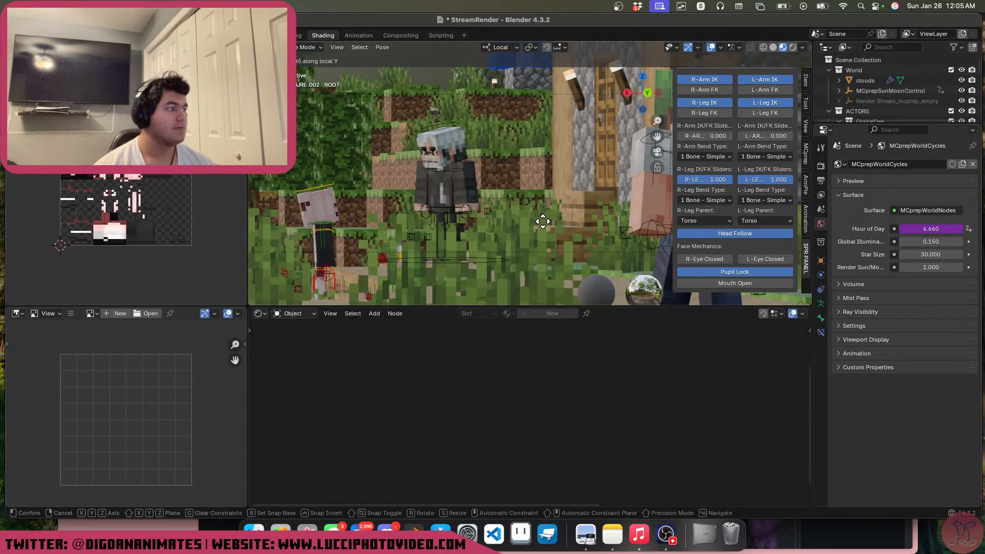
pyautogui.click(540, 205)
# Rotate the pink-haired character's root control to turn the whole body so its front faces more toward the path
pyautogui.click(329, 187)
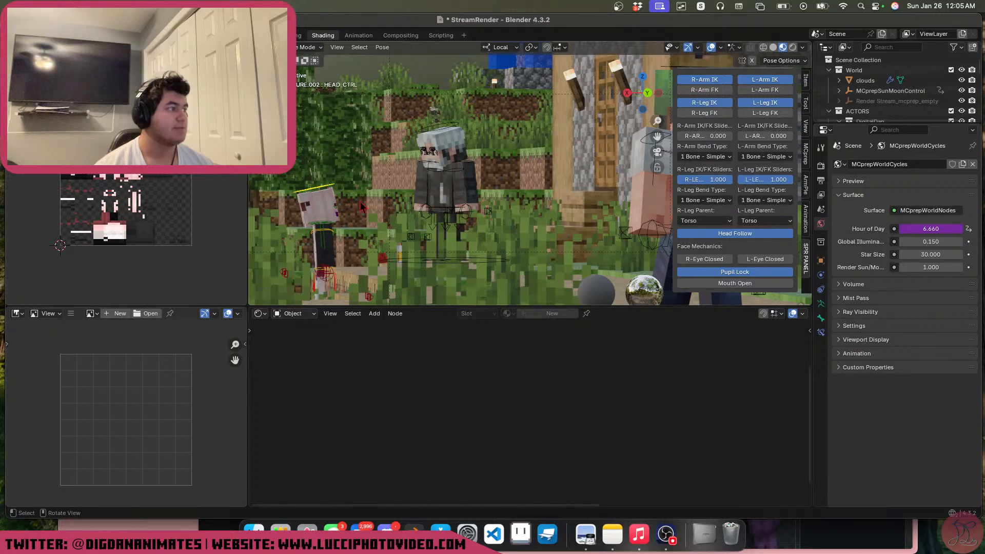
pyautogui.hotkey('shift', '`')
pyautogui.press('w')
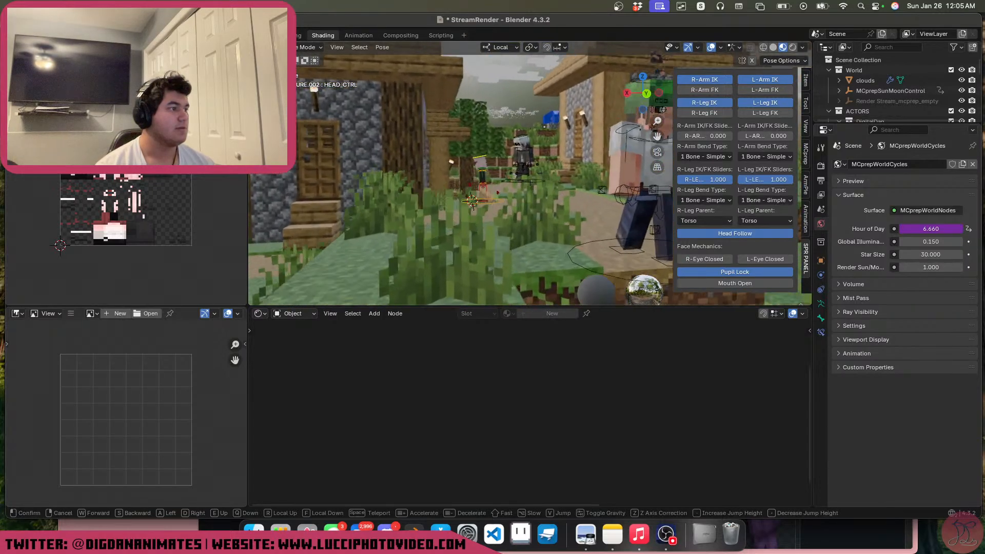
pyautogui.press('w')
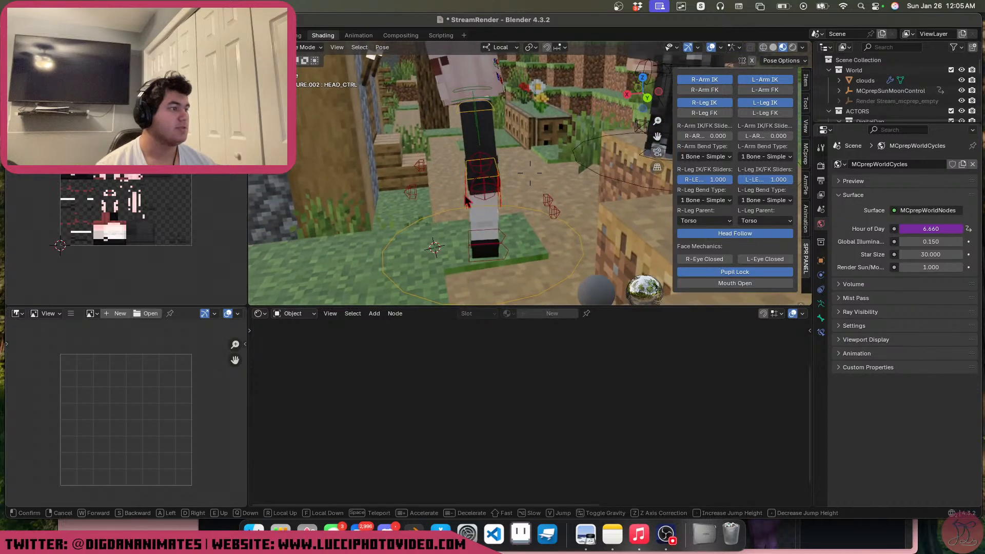
pyautogui.click(468, 240)
pyautogui.click(521, 211)
pyautogui.press('g')
pyautogui.press('z')
pyautogui.press('r')
pyautogui.click(597, 284)
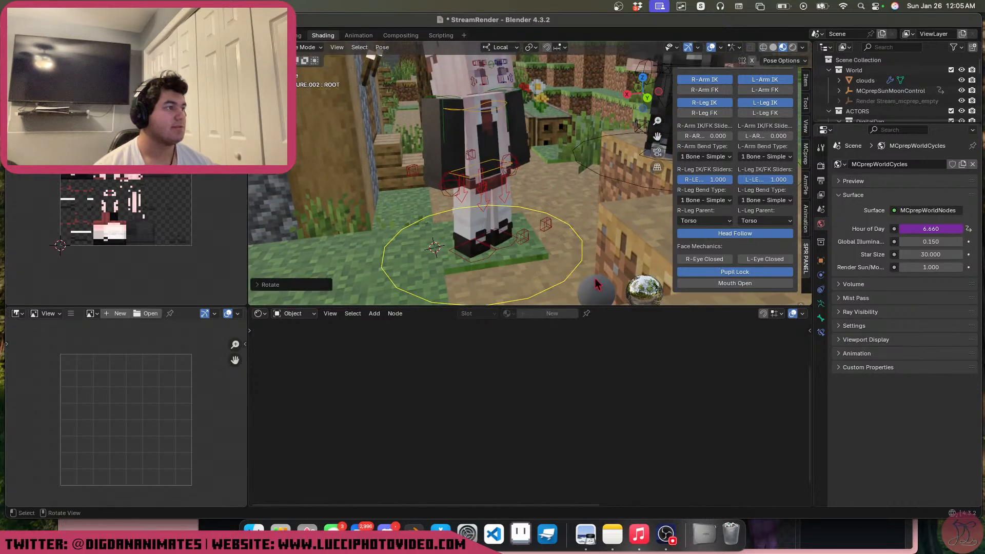
# Rotate the pink-haired character's head control about its local Y axis and check the framing through the camera
pyautogui.moveTo(523, 144); pyautogui.dragTo(501, 198, button='middle')
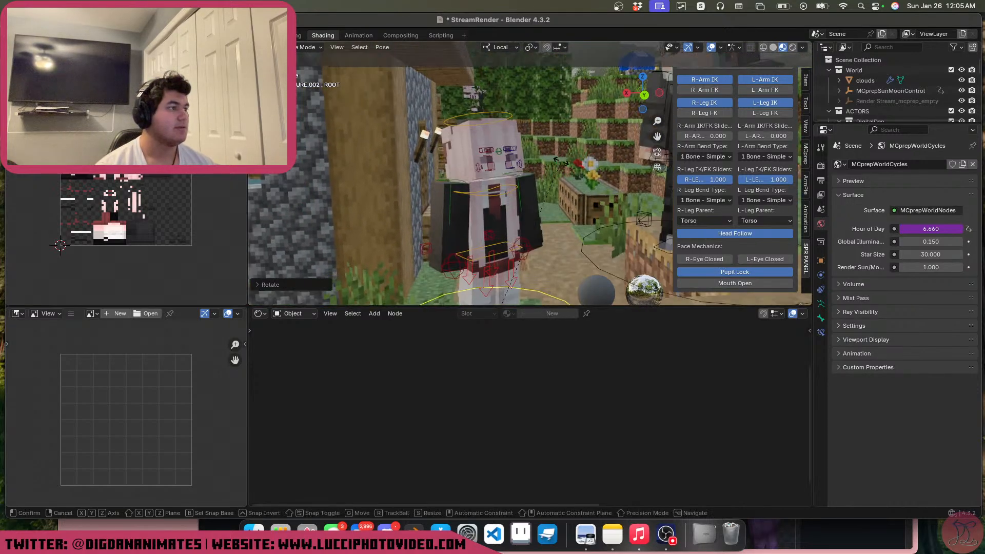
pyautogui.click(507, 115)
pyautogui.press('r')
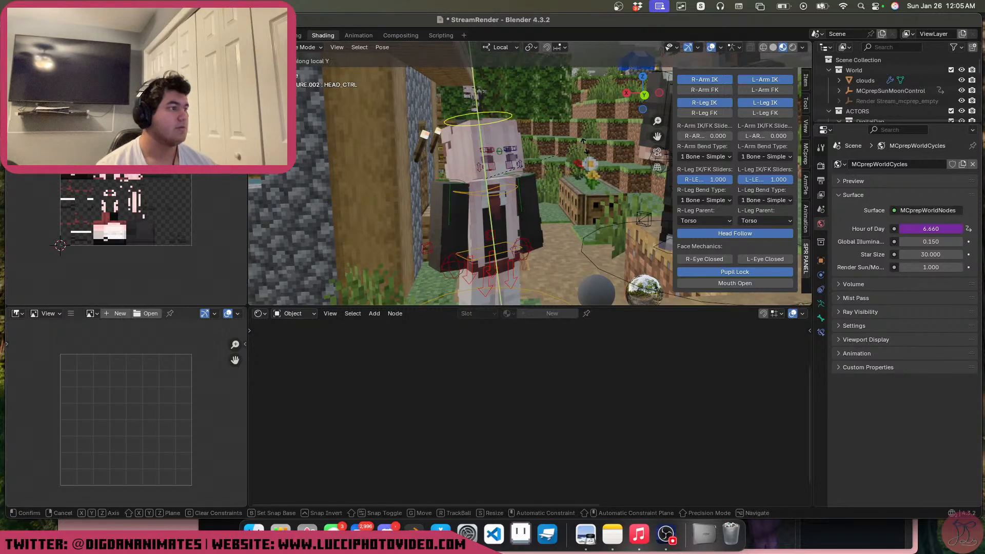
pyautogui.click(590, 159)
pyautogui.press('KP_0')
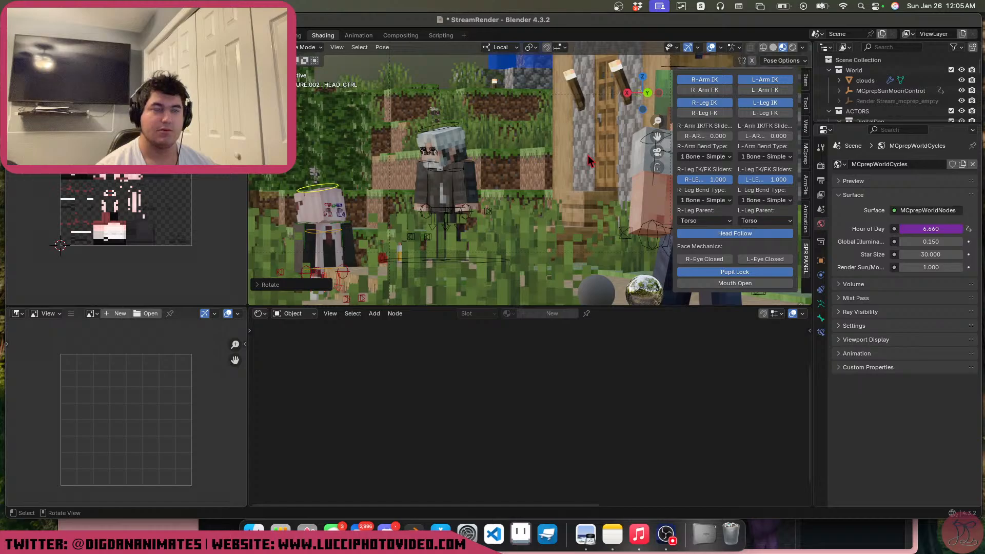
pyautogui.scroll(-6, 500, 190)
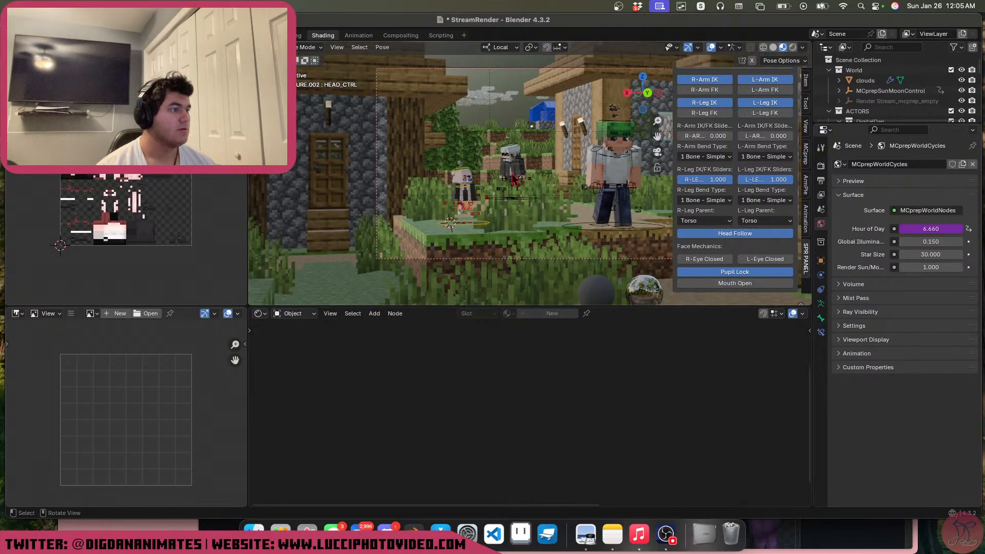
pyautogui.keyDown('shift'); pyautogui.moveTo(531, 187); pyautogui.dragTo(498, 192, button='middle'); pyautogui.keyUp('shift')
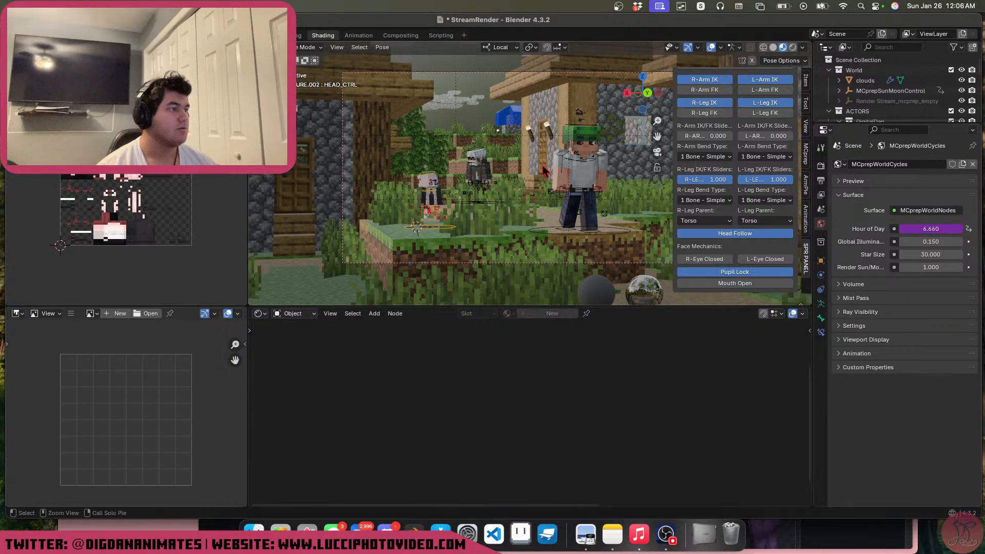
# Return to Object Mode and set the pink-haired character's arm type to 3px Arms
pyautogui.hotkey('ctrl', 'Tab')
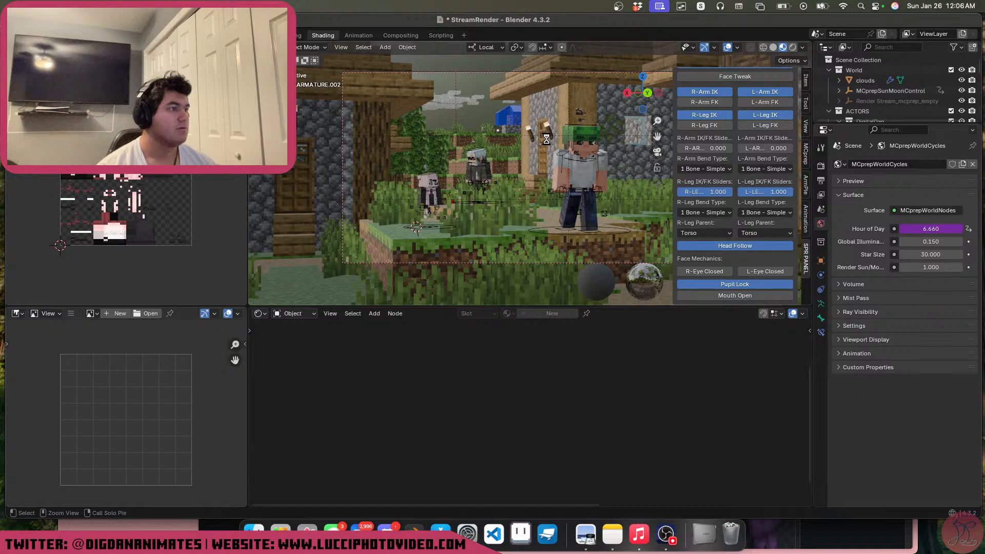
pyautogui.press('n')
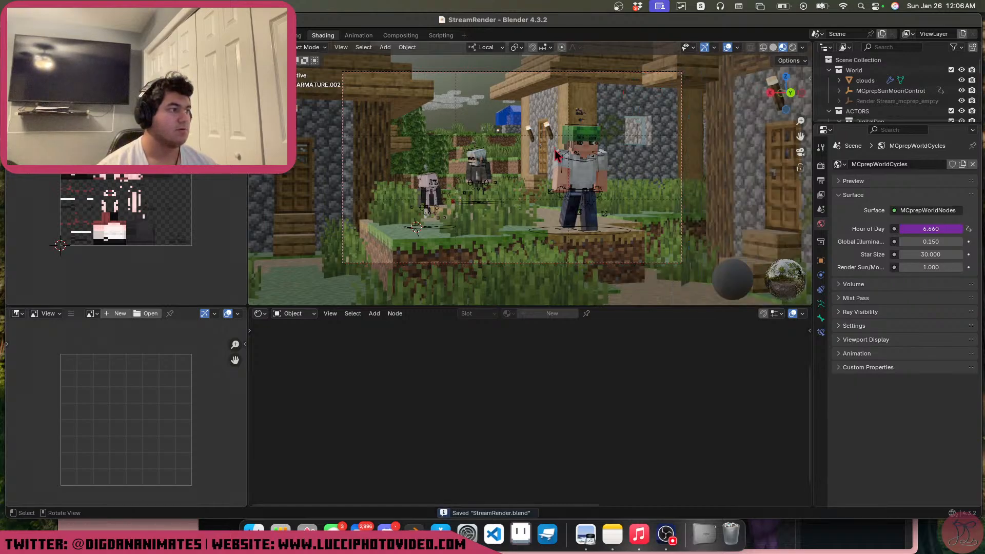
pyautogui.press('n')
pyautogui.scroll(10, 719, 118)
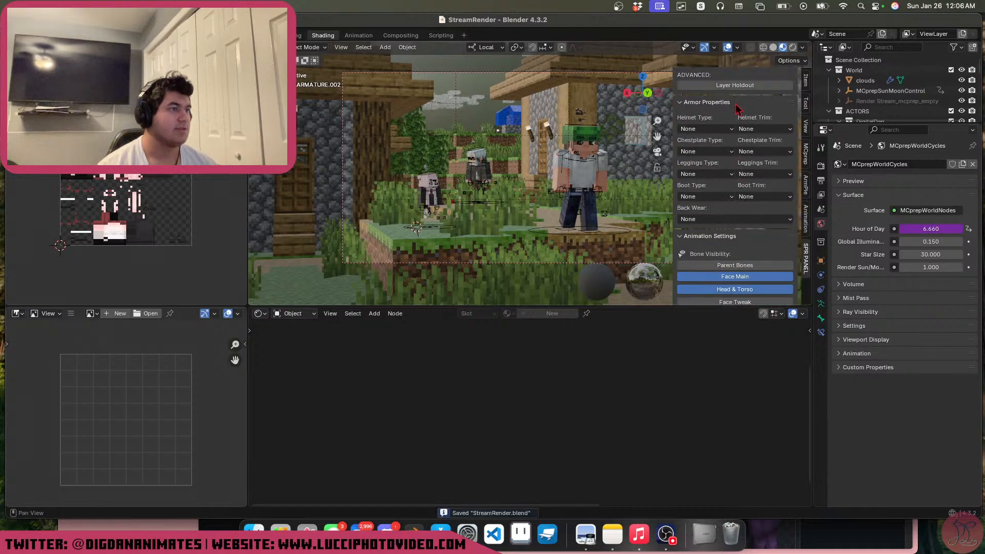
pyautogui.click(739, 116)
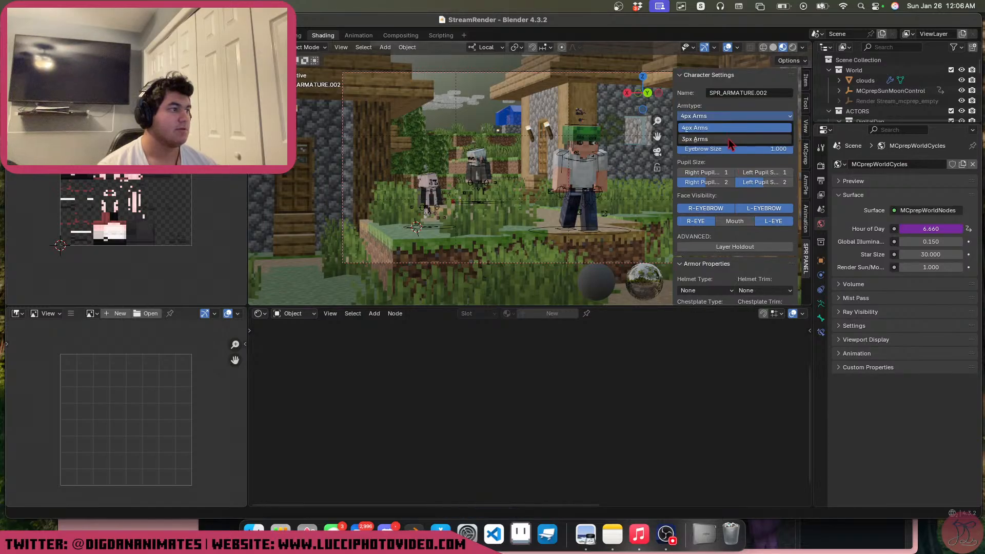
pyautogui.click(732, 143)
pyautogui.scroll(2, 470, 202)
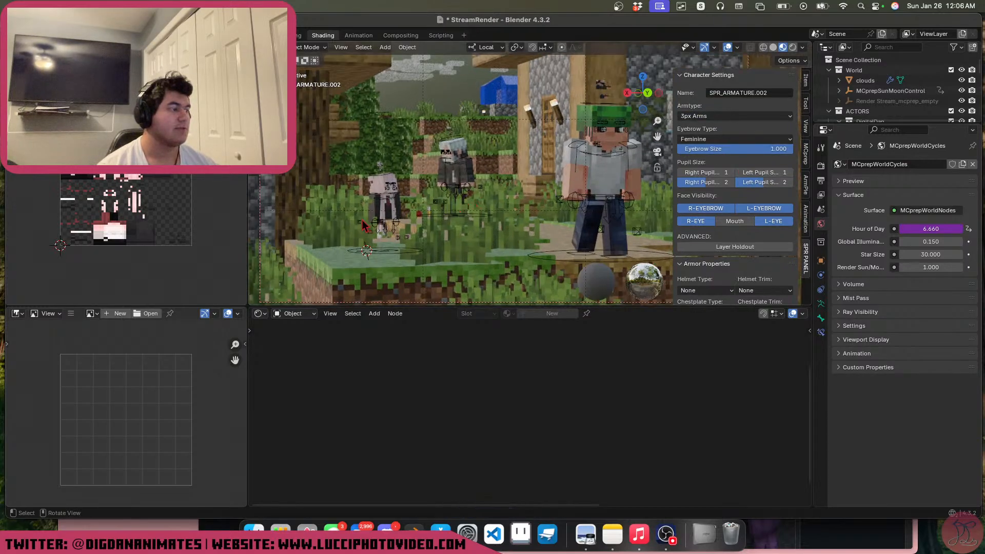
pyautogui.press('KP_0')
pyautogui.hotkey('shift', '`')
pyautogui.press('w')
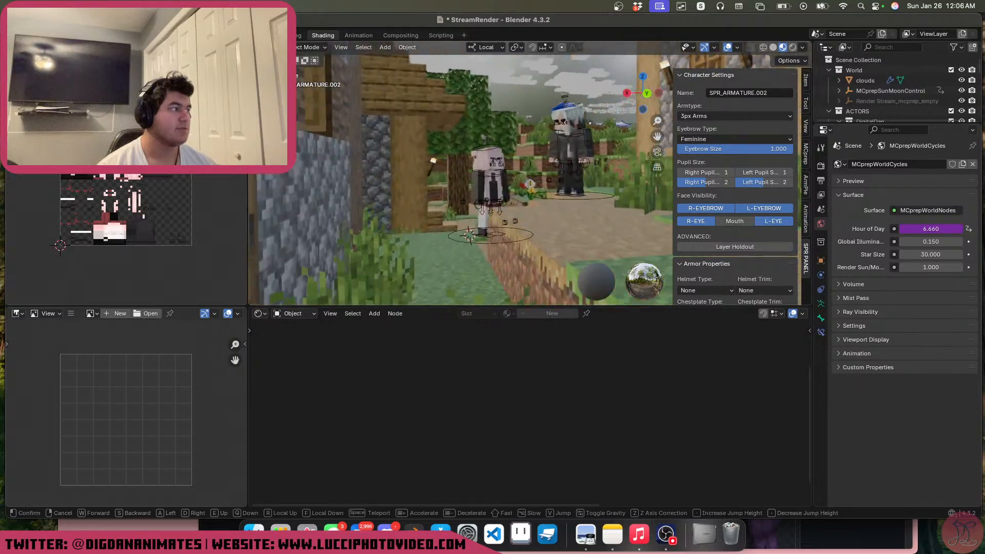
pyautogui.click(374, 234)
# Select the bearded character's rig in black, enter Pose Mode and hide its right-arm FK bones
pyautogui.moveTo(478, 211); pyautogui.dragTo(557, 186, button='middle')
pyautogui.click(567, 145)
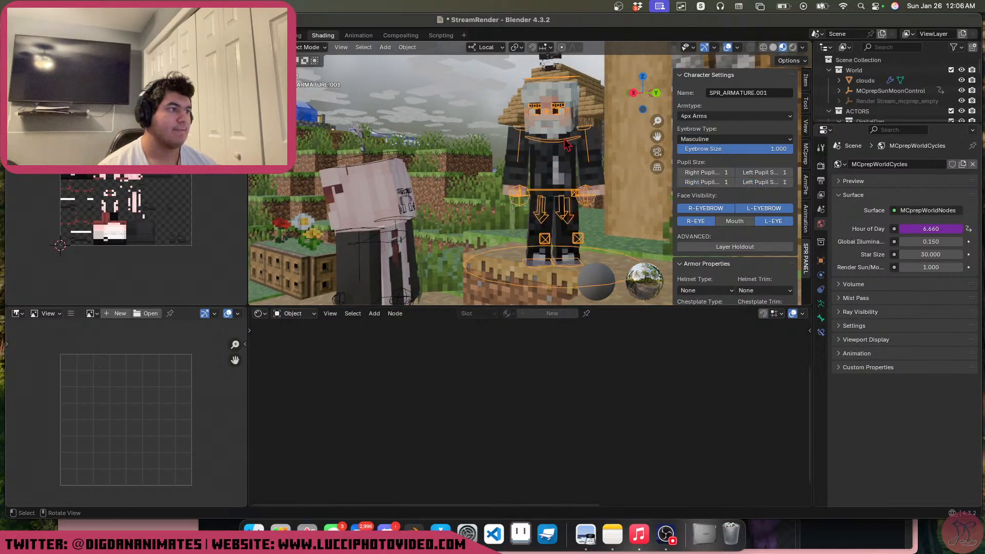
pyautogui.hotkey('ctrl', 'Tab')
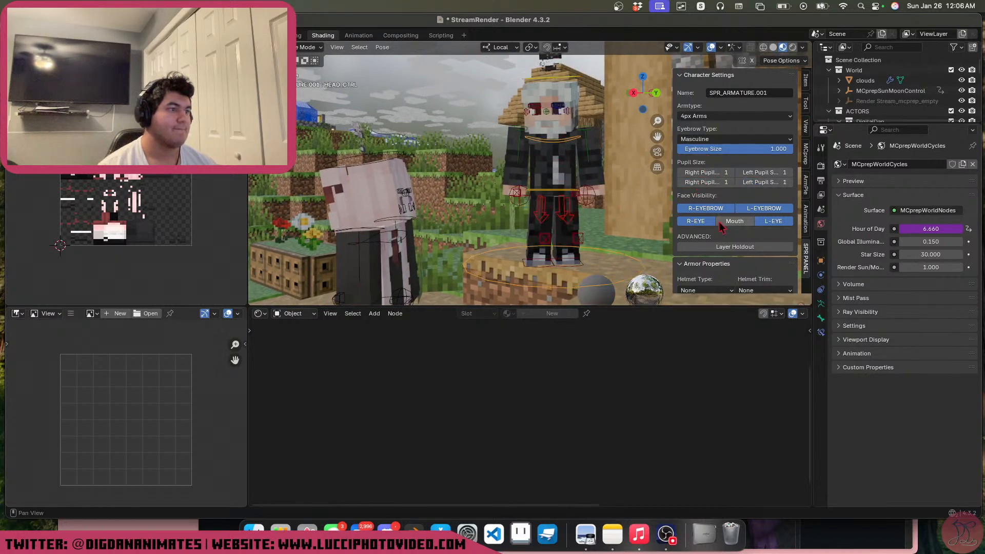
pyautogui.scroll(-10, 719, 222)
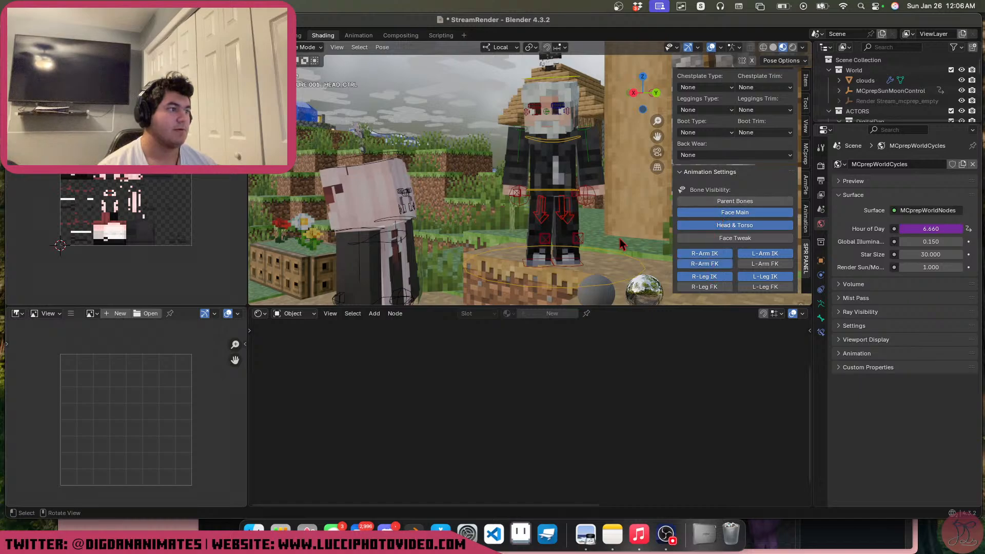
pyautogui.click(710, 263)
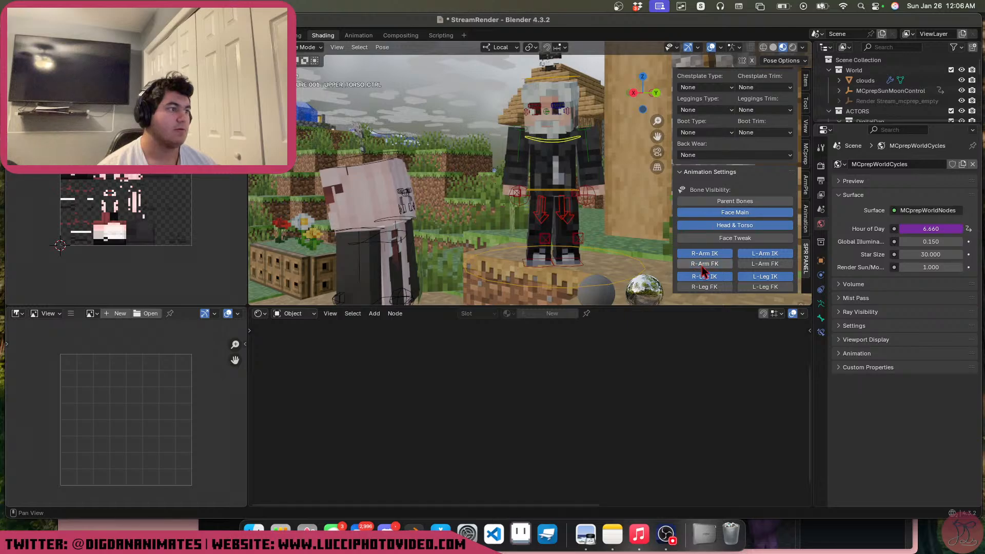
# Switch the 3D viewport shading to Solid
pyautogui.hotkey('shift', 'z')
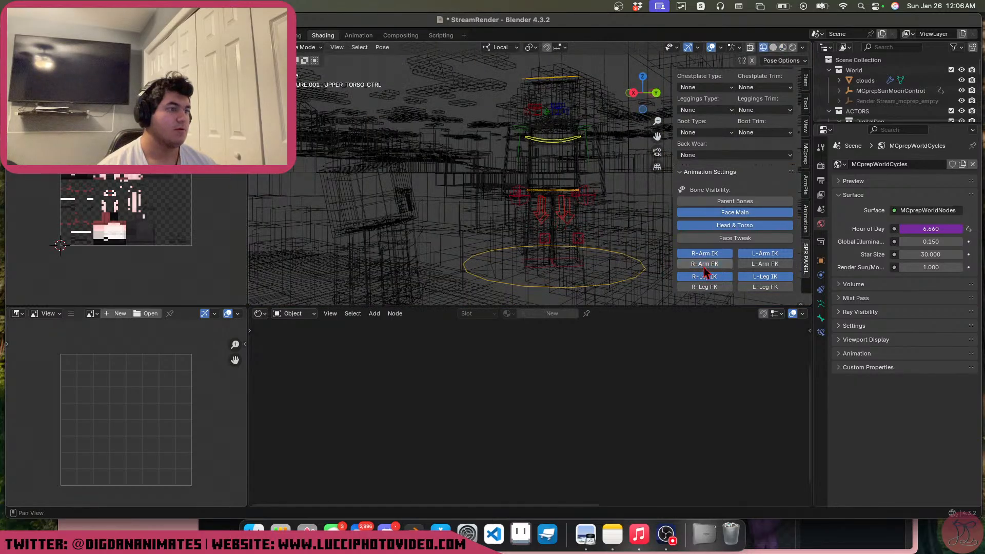
pyautogui.scroll(-2, 580, 213)
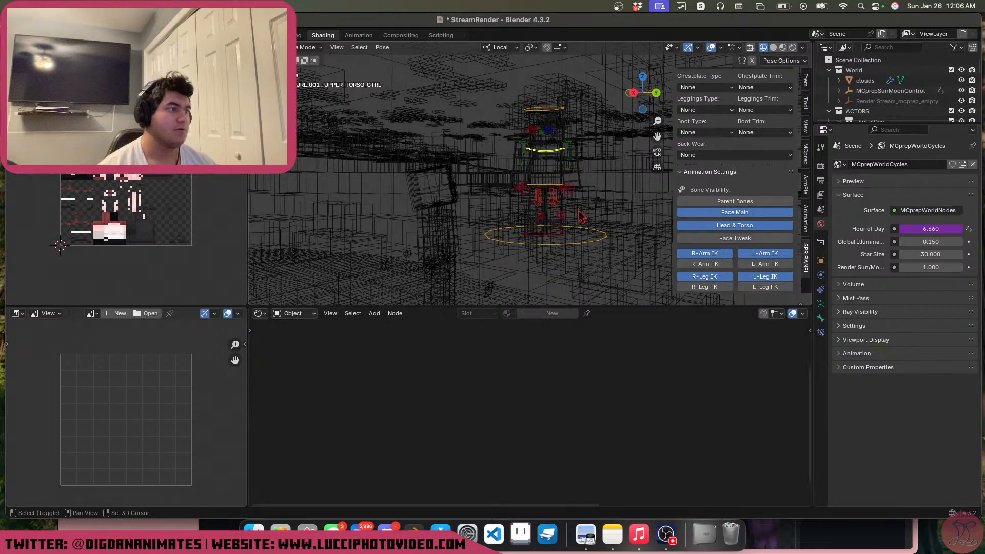
pyautogui.moveTo(580, 213); pyautogui.dragTo(635, 235, button='middle')
pyautogui.hotkey('shift', 'z')
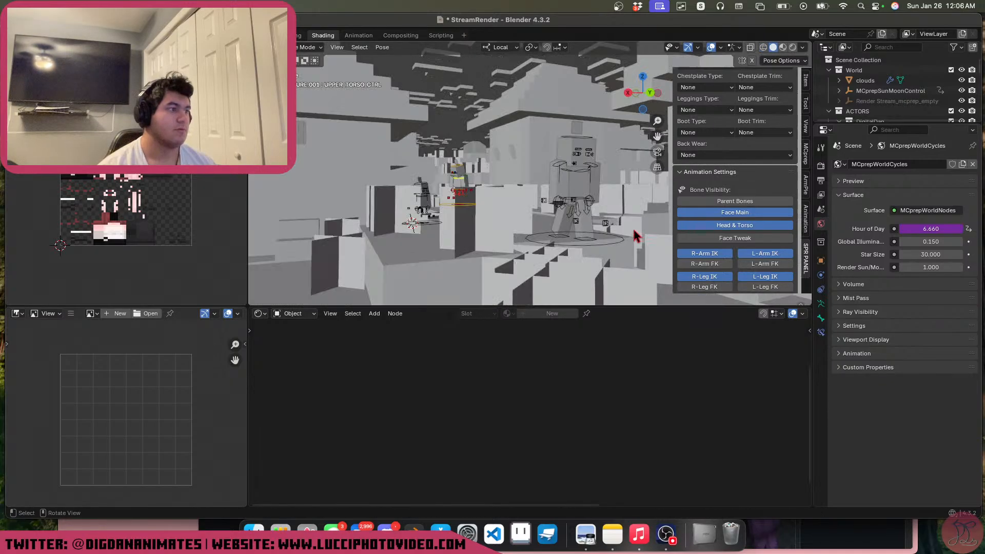
pyautogui.click(710, 265)
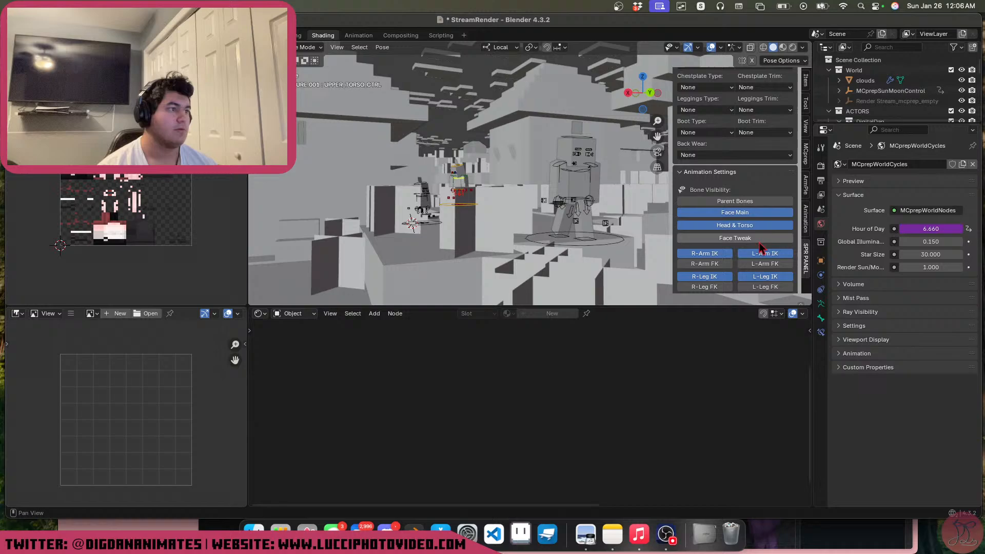
pyautogui.click(774, 202)
pyautogui.click(775, 203)
# Examine the bearded character's armature data and inspect its rig controls up close in the viewport
pyautogui.moveTo(461, 203); pyautogui.dragTo(458, 203, button='middle')
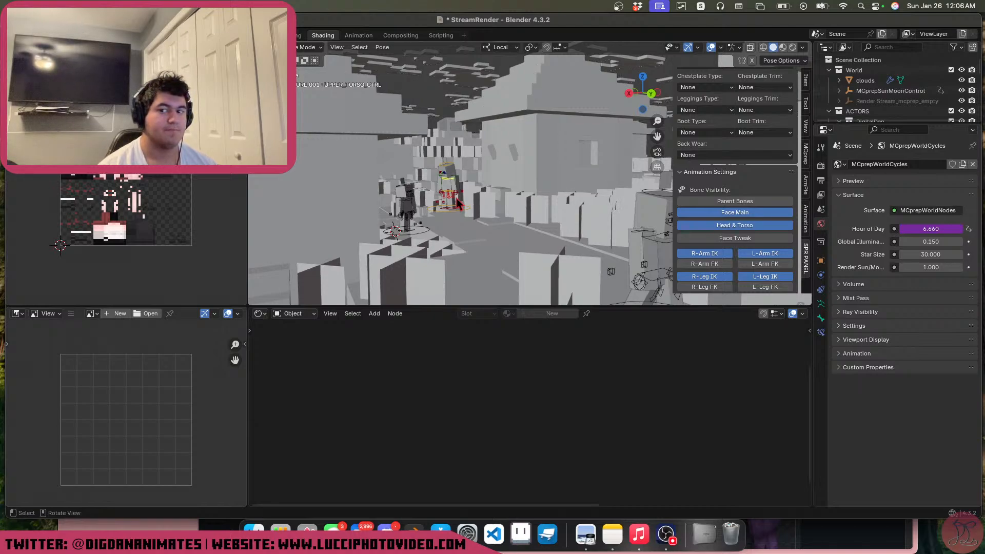
pyautogui.moveTo(459, 204); pyautogui.dragTo(450, 215, button='middle')
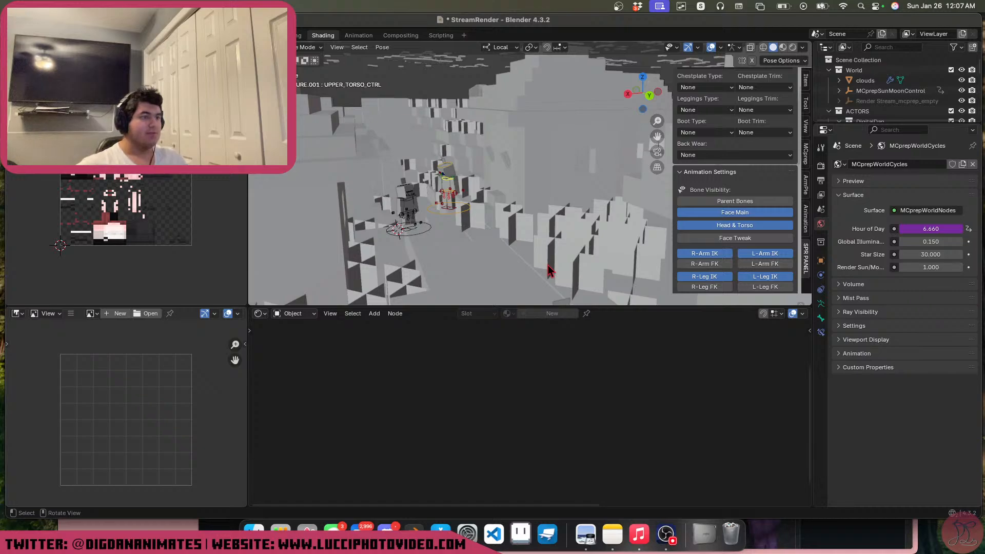
pyautogui.click(822, 305)
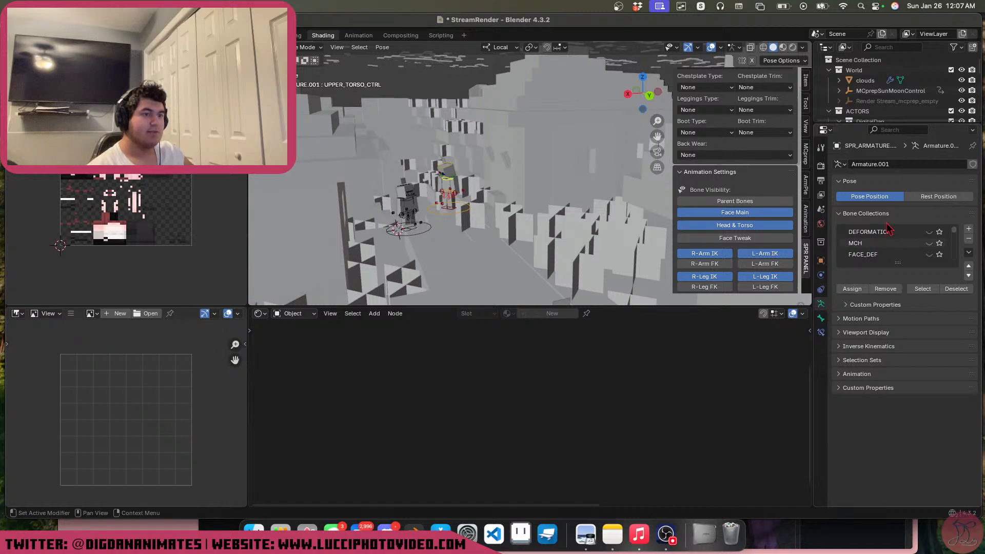
pyautogui.scroll(3, 518, 190)
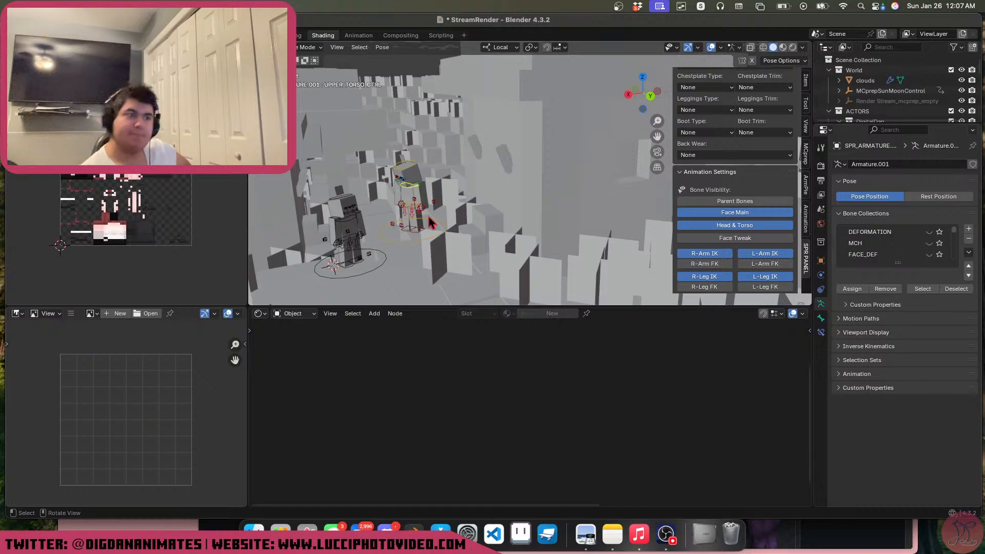
pyautogui.click(840, 163)
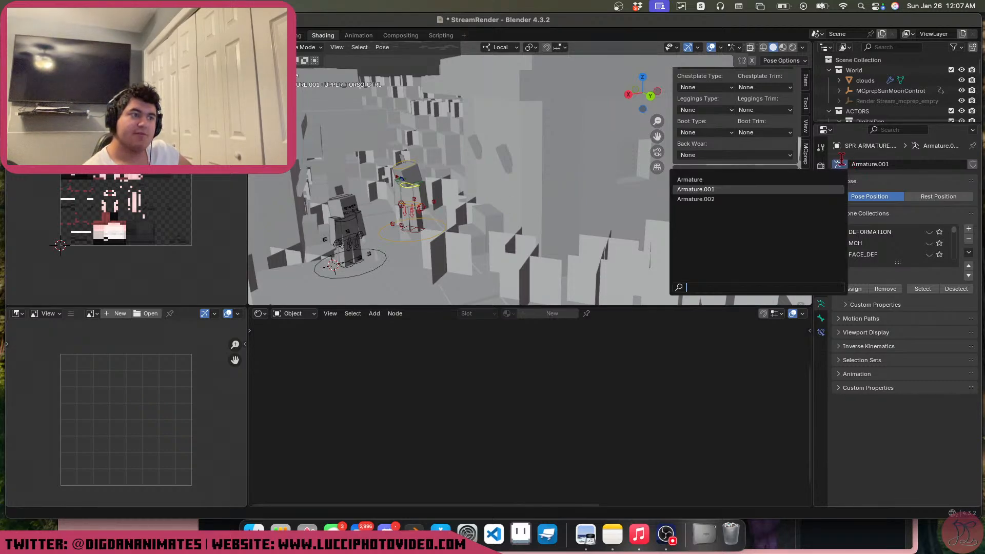
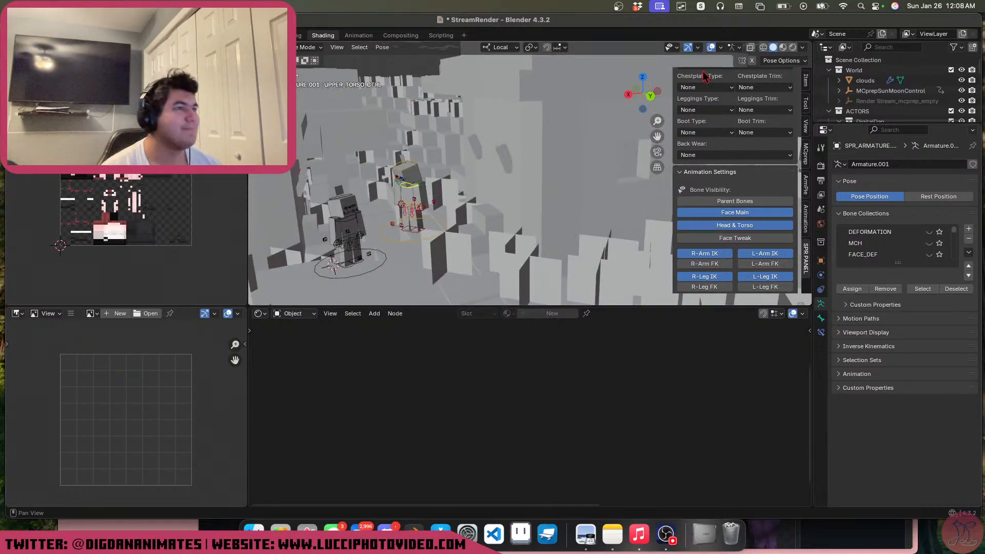
pyautogui.moveTo(423, 228); pyautogui.dragTo(523, 208, button='middle')
pyautogui.scroll(3, 431, 211)
pyautogui.scroll(5, 521, 203)
pyautogui.moveTo(515, 167); pyautogui.dragTo(570, 151, button='middle')
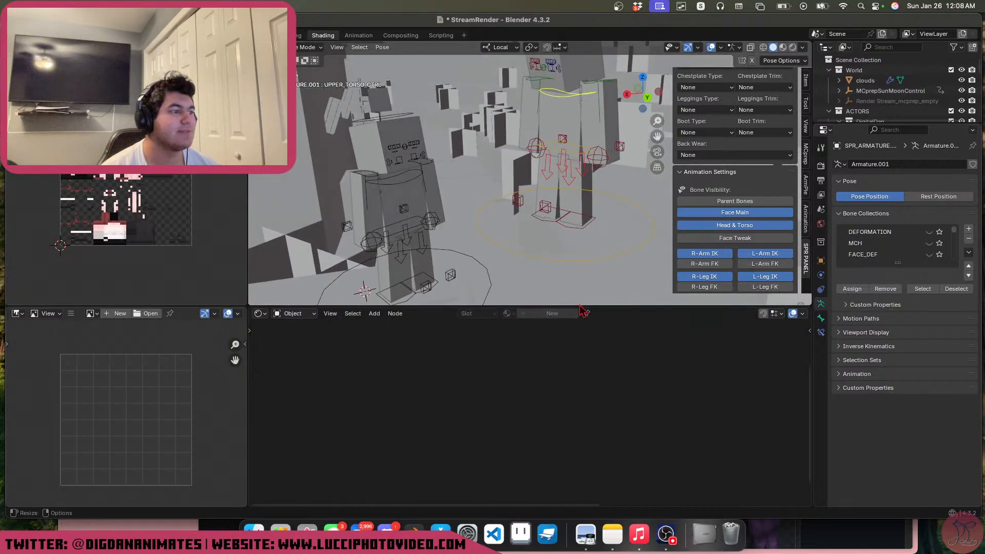
pyautogui.moveTo(583, 306); pyautogui.dragTo(583, 350)
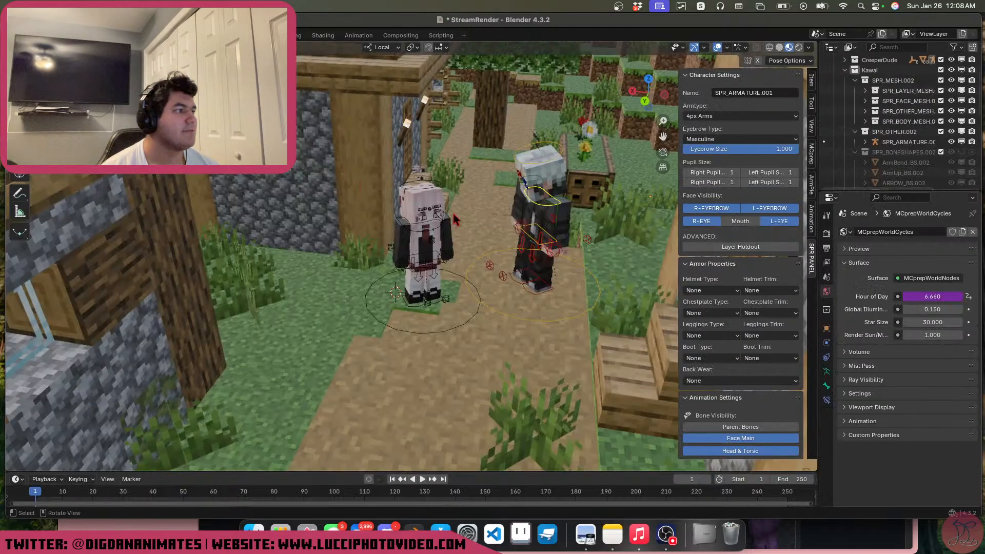
# Enlarge the bone collections list of Armature.001 and make the R_ArmFK_CTRL collection visible
pyautogui.moveTo(501, 236); pyautogui.dragTo(561, 251, button='middle')
pyautogui.hotkey('shift', '`')
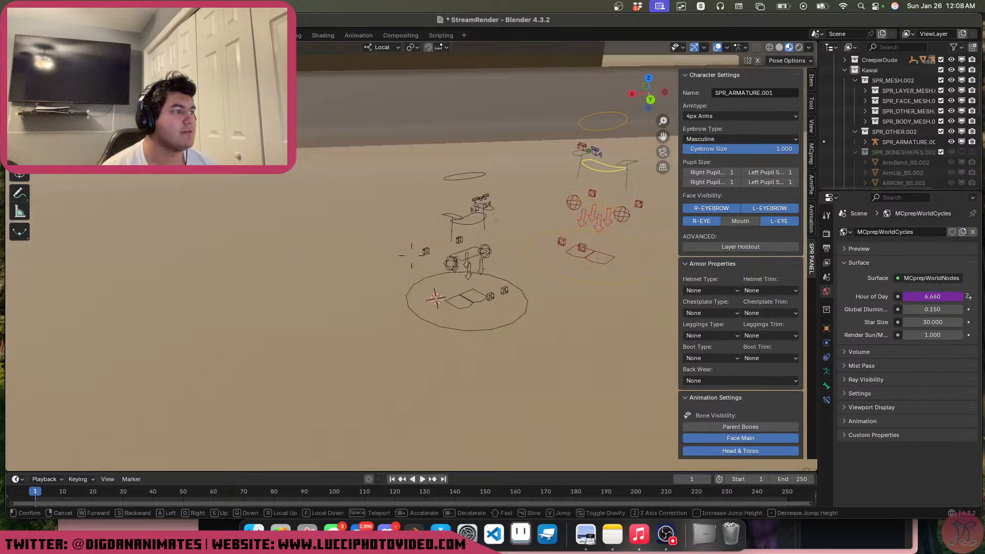
pyautogui.press('w')
pyautogui.press('w')
pyautogui.click(561, 251)
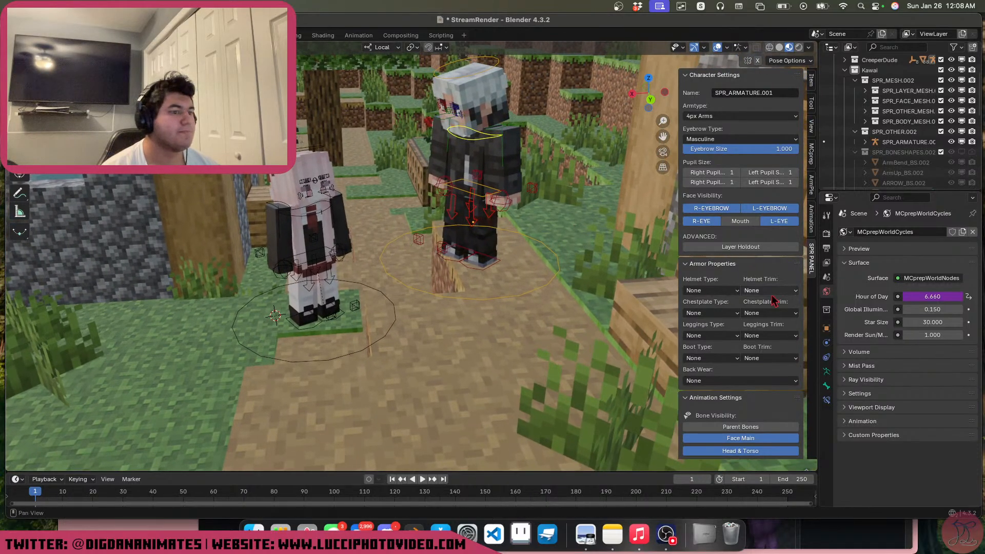
pyautogui.click(827, 371)
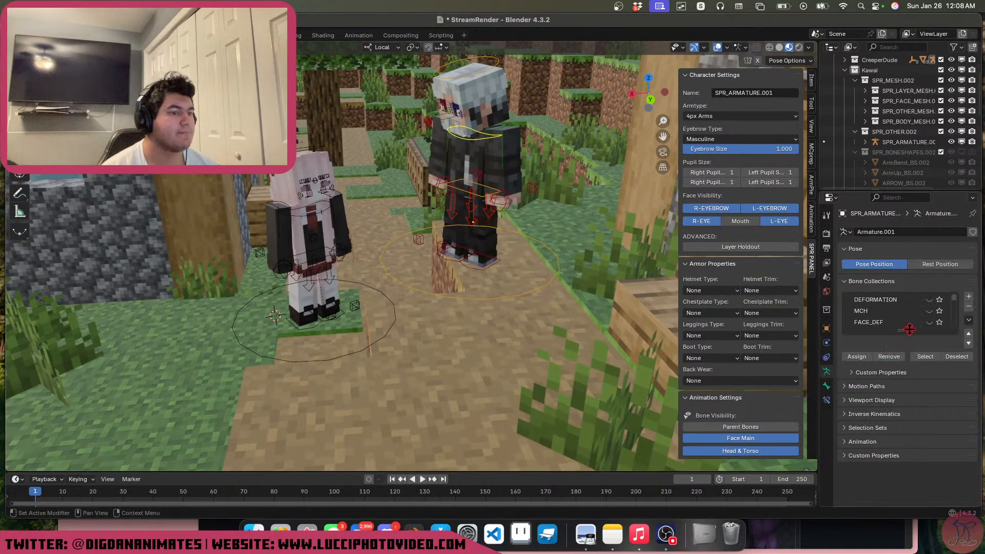
pyautogui.moveTo(910, 329); pyautogui.dragTo(910, 408)
pyautogui.scroll(-3, 910, 380)
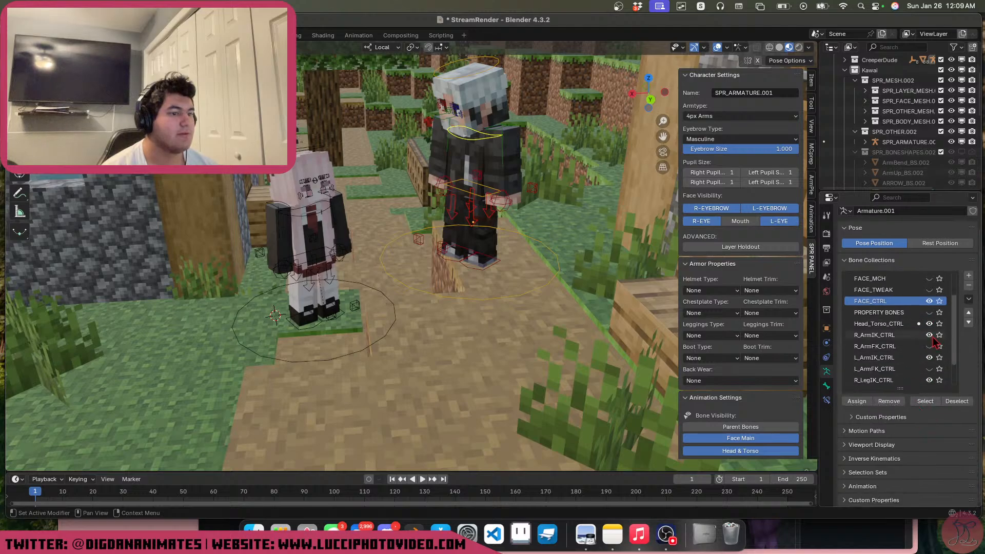
pyautogui.click(929, 346)
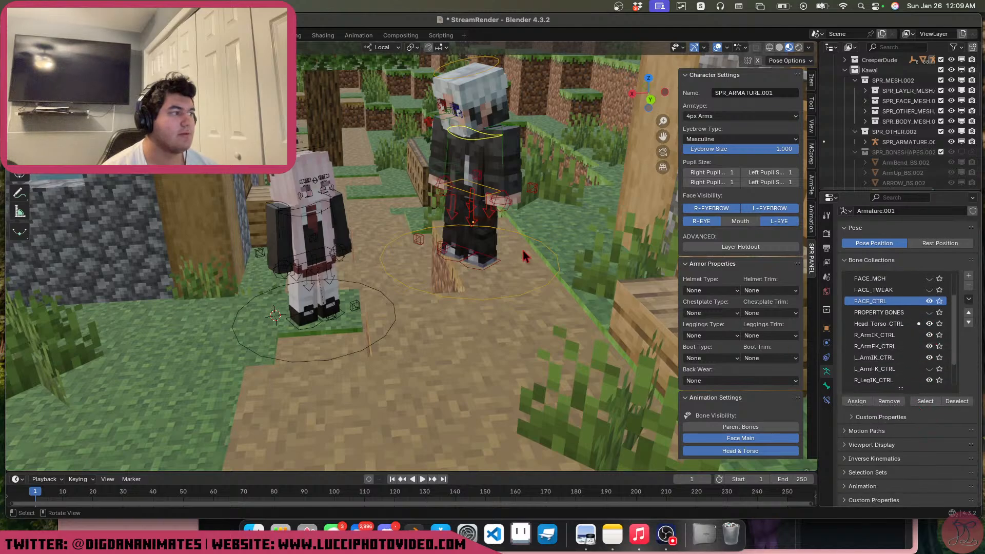
# Select the bearded character's right forearm FK control and rotate it freely to bend the forearm up
pyautogui.click(451, 178)
pyautogui.keyDown('shift'); pyautogui.moveTo(451, 180); pyautogui.dragTo(455, 228, button='middle'); pyautogui.keyUp('shift')
pyautogui.scroll(3, 462, 256)
pyautogui.moveTo(485, 313); pyautogui.dragTo(507, 263, button='middle')
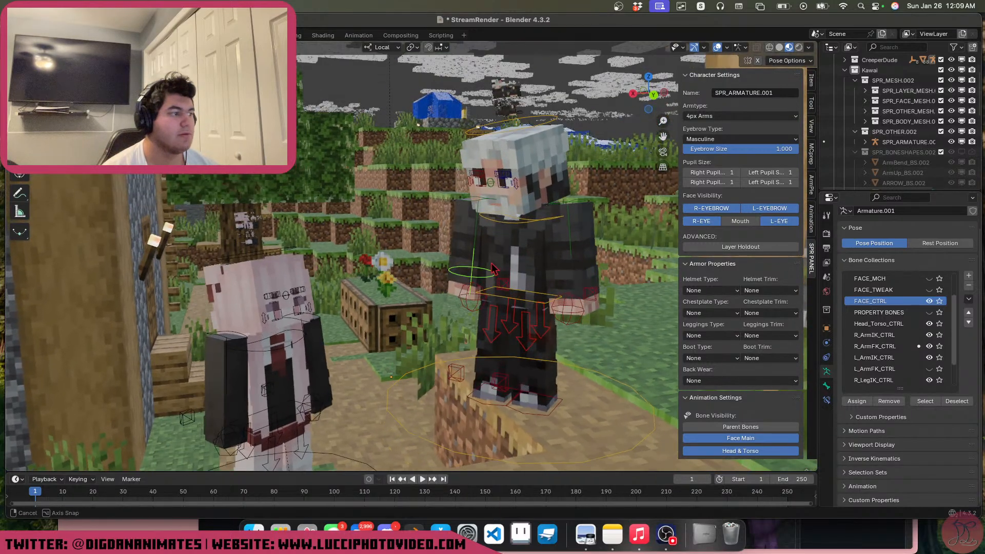
pyautogui.press('r')
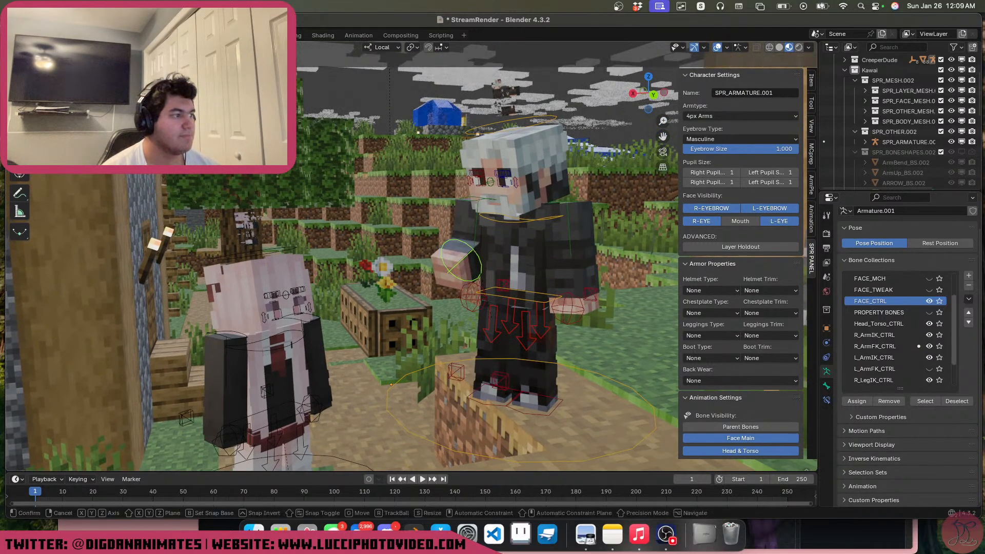
pyautogui.click(475, 329)
# Try to rotate the bearded character's right forearm control about its local X axis
pyautogui.moveTo(475, 329); pyautogui.dragTo(579, 297, button='middle')
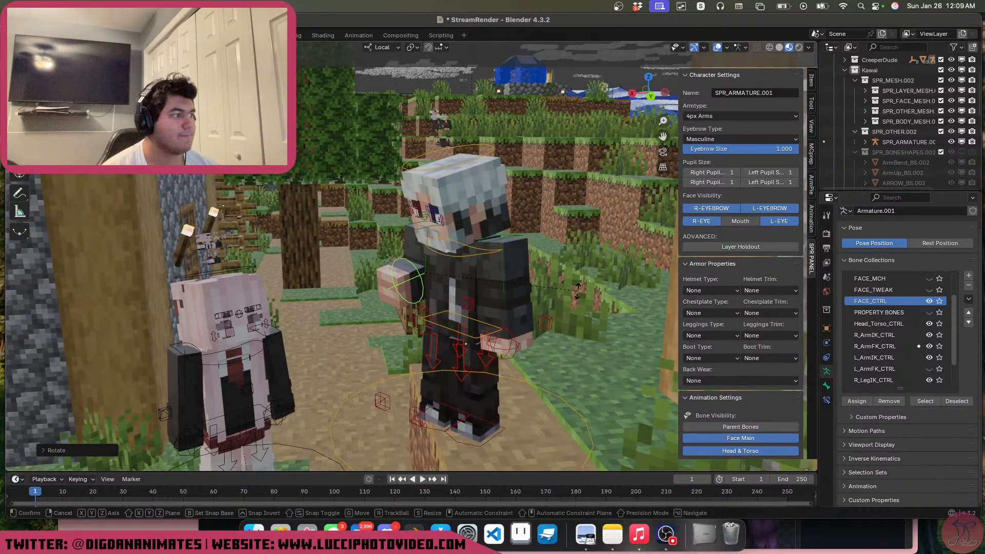
pyautogui.press('r')
pyautogui.press('x')
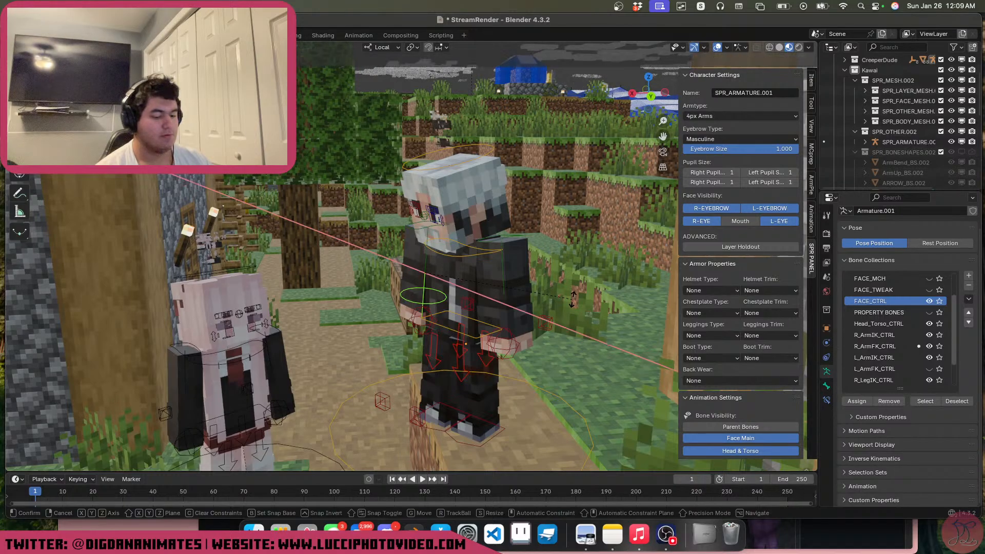
pyautogui.click(573, 298)
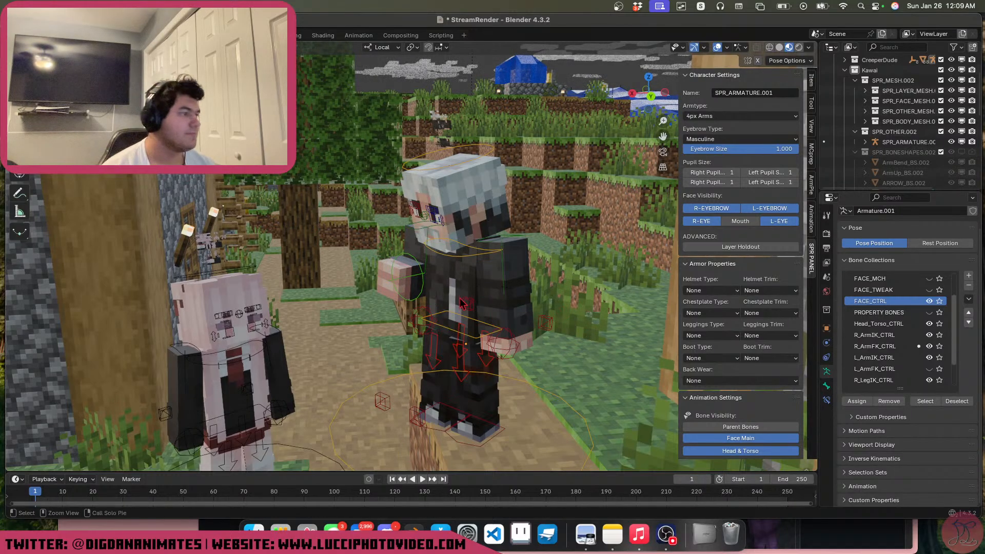
# Rotate the bearded character's right upper-arm control about its local Z and X axes to swing the bent arm outward
pyautogui.moveTo(575, 305); pyautogui.dragTo(532, 281, button='middle')
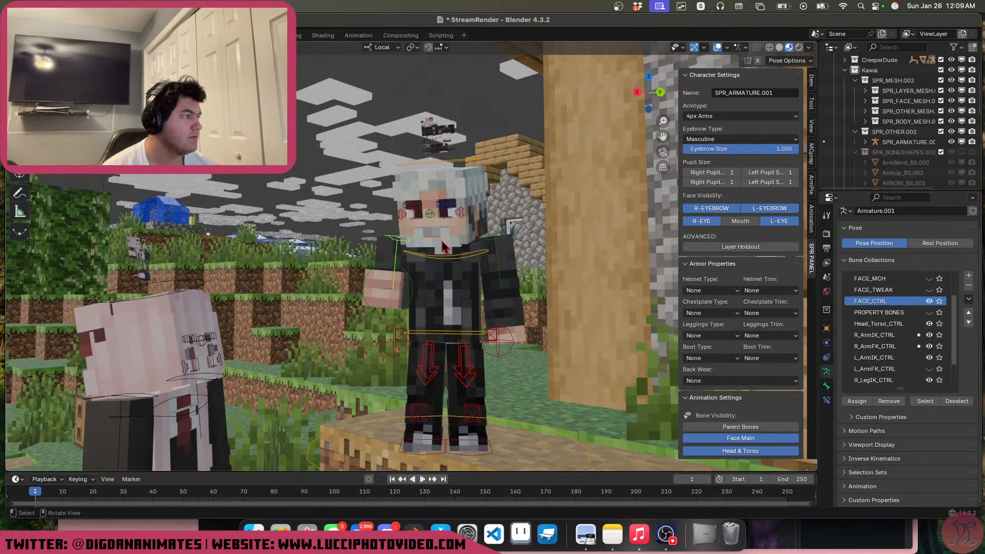
pyautogui.press('r')
pyautogui.press('z')
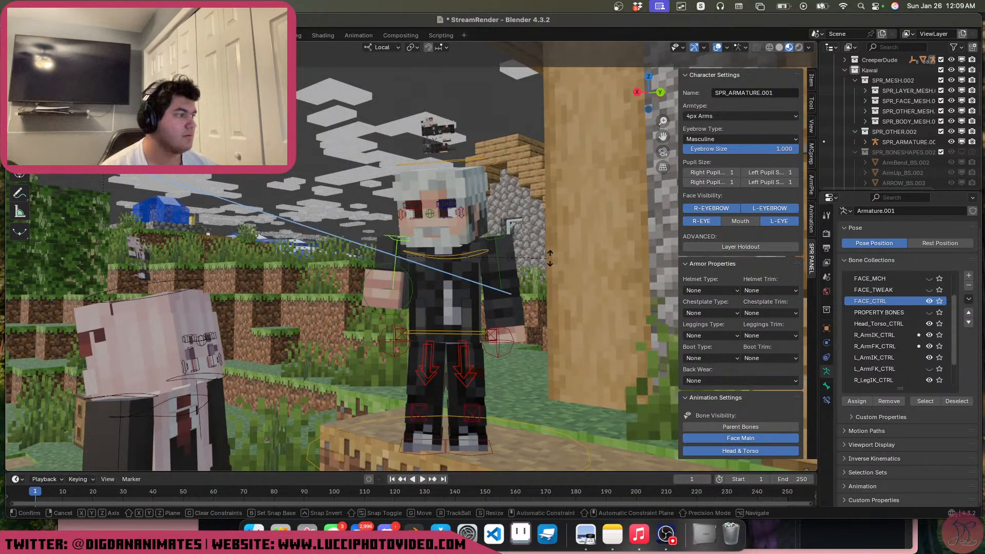
pyautogui.click(535, 203)
pyautogui.press('r')
pyautogui.press('x')
pyautogui.click(531, 183)
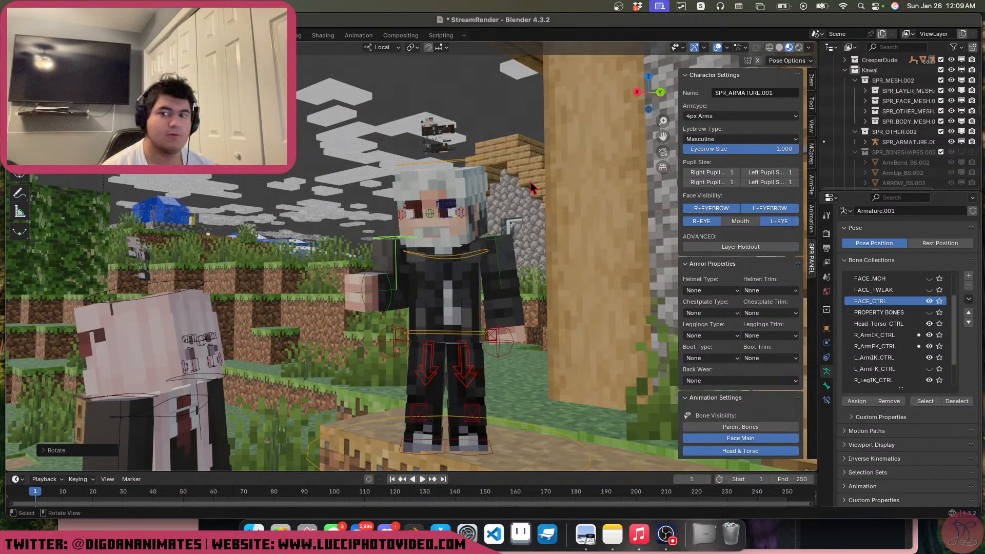
pyautogui.press('r')
pyautogui.press('x')
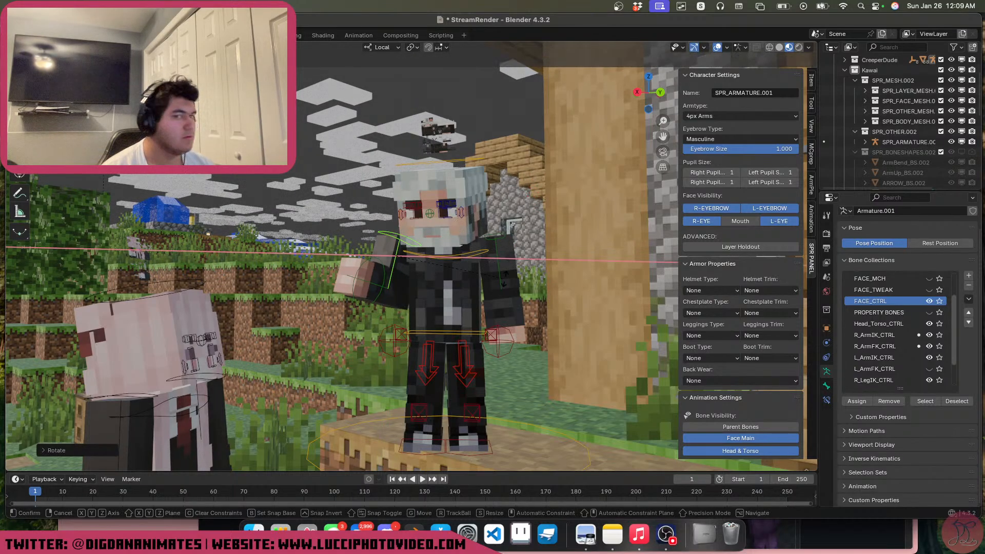
pyautogui.click(507, 285)
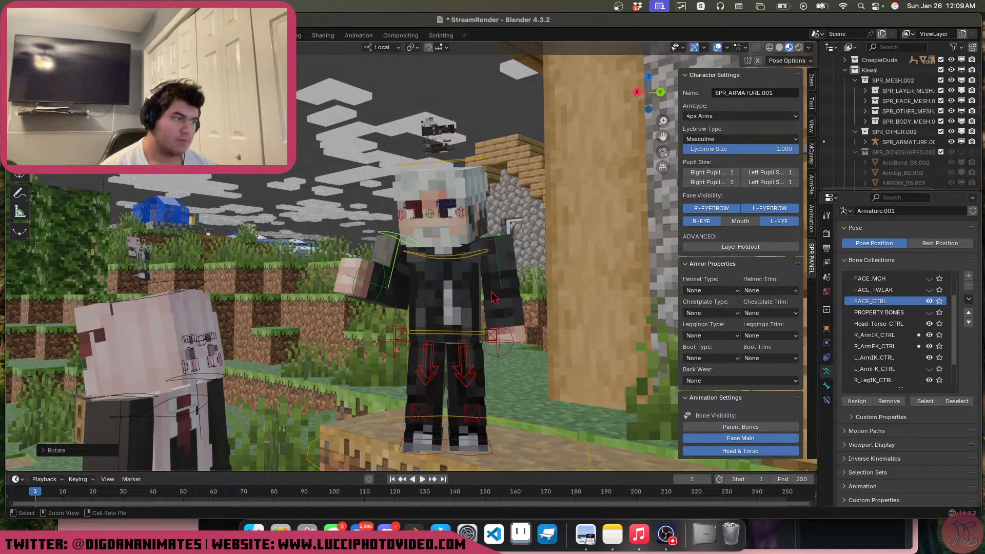
# Save the file and check the bearded character's raised arm and the overall framing through the camera
pyautogui.press('super+s')
pyautogui.press('KP_0')
pyautogui.scroll(2, 479, 301)
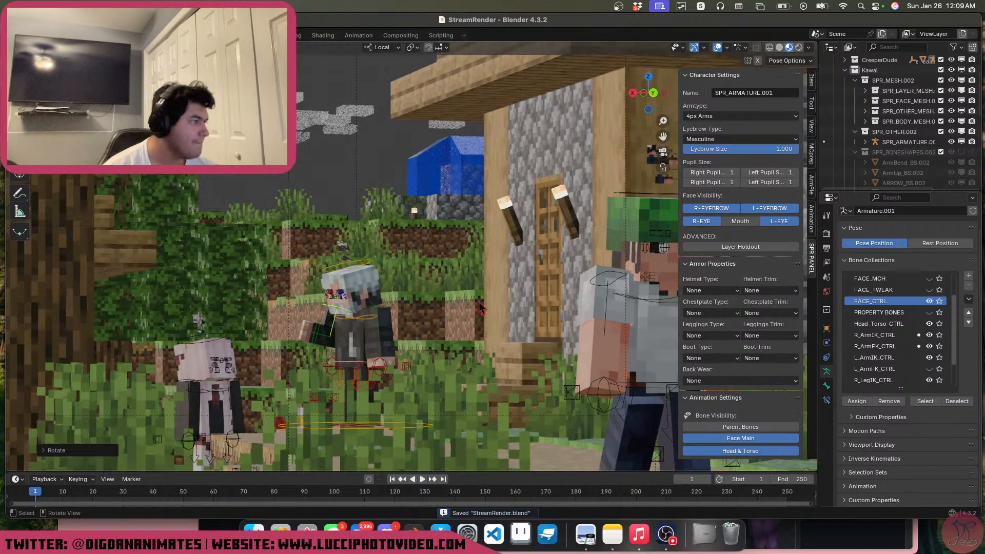
pyautogui.scroll(-1, 451, 322)
pyautogui.scroll(-1, 451, 322)
pyautogui.keyDown('shift'); pyautogui.moveTo(510, 317); pyautogui.dragTo(451, 327, button='middle'); pyautogui.keyUp('shift')
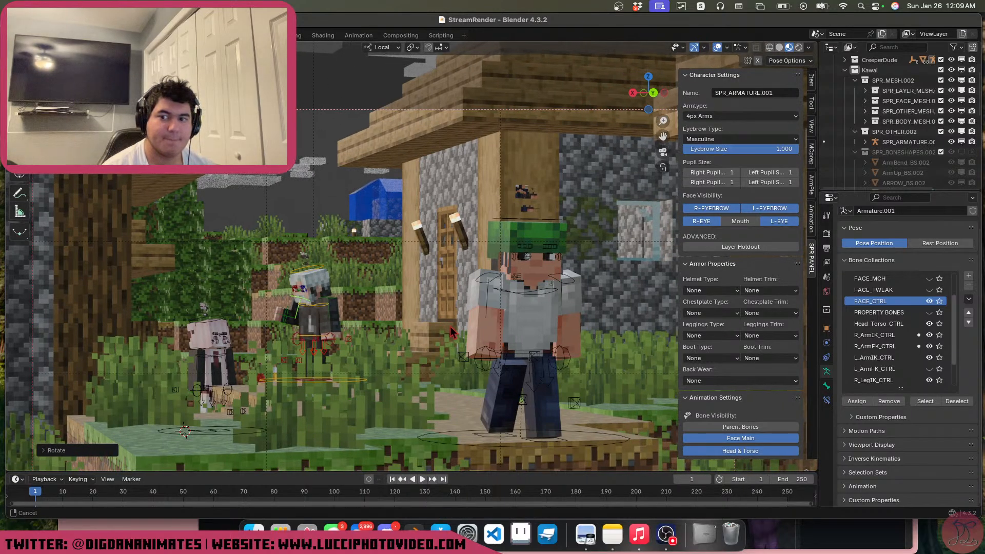
pyautogui.keyDown('shift'); pyautogui.moveTo(450, 326); pyautogui.dragTo(465, 325, button='middle'); pyautogui.keyUp('shift')
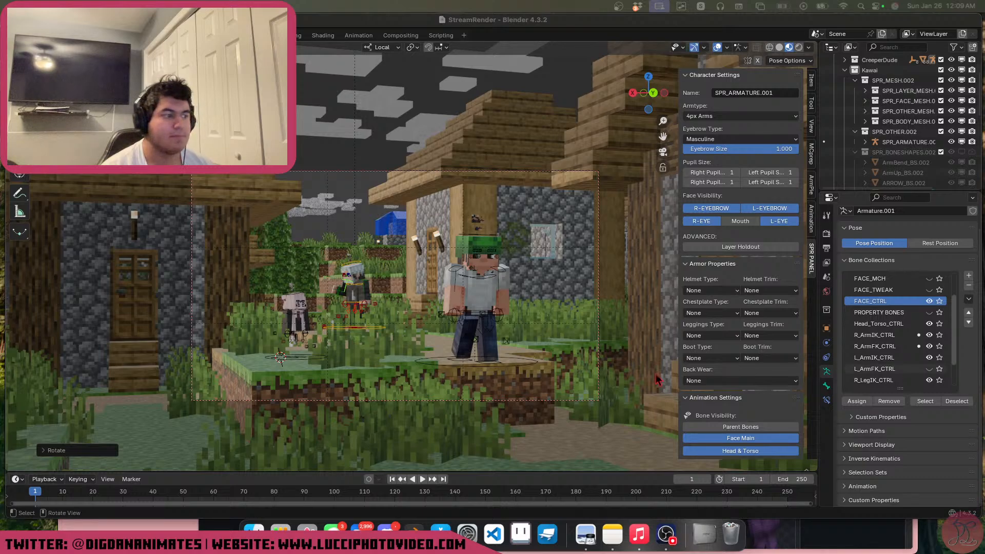
# Look over the terrain around the camera from above and save the file again
pyautogui.moveTo(424, 338); pyautogui.dragTo(544, 184, button='middle')
pyautogui.scroll(-2, 544, 180)
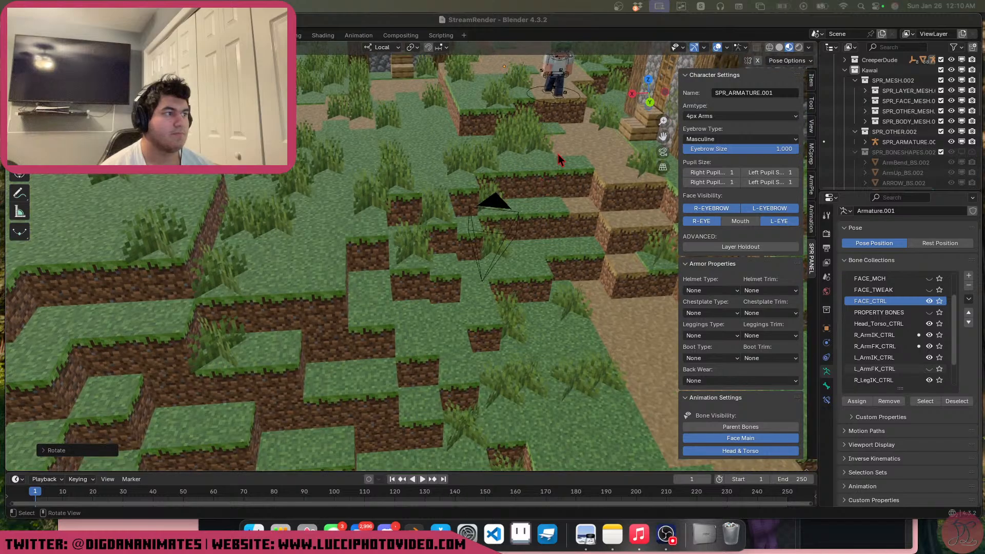
pyautogui.click(557, 152)
pyautogui.keyDown('shift'); pyautogui.moveTo(566, 149); pyautogui.dragTo(519, 202, button='middle'); pyautogui.keyUp('shift')
pyautogui.hotkey('ctrl', 's')
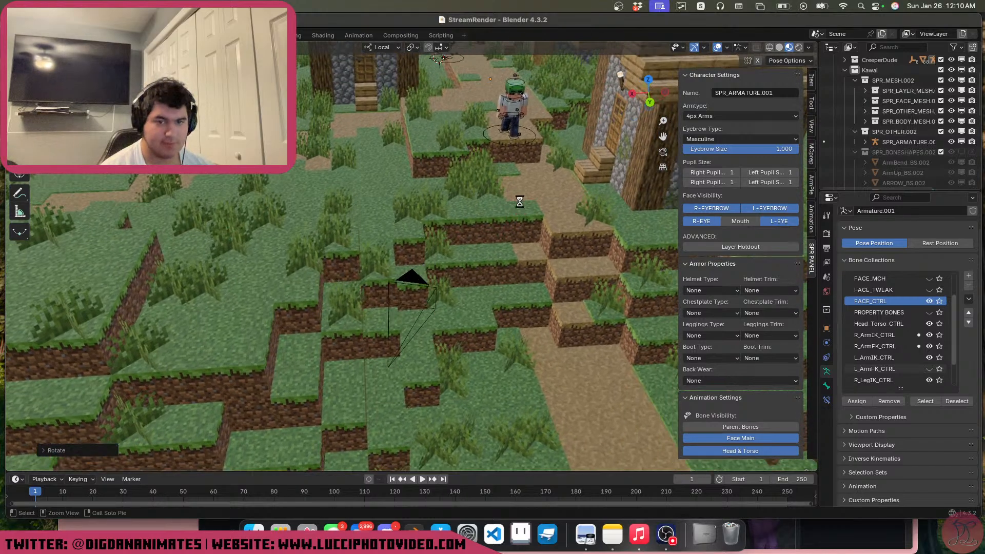
# Return the rig to Object Mode and preview the shot through the camera in Rendered shading
pyautogui.press('KP_0')
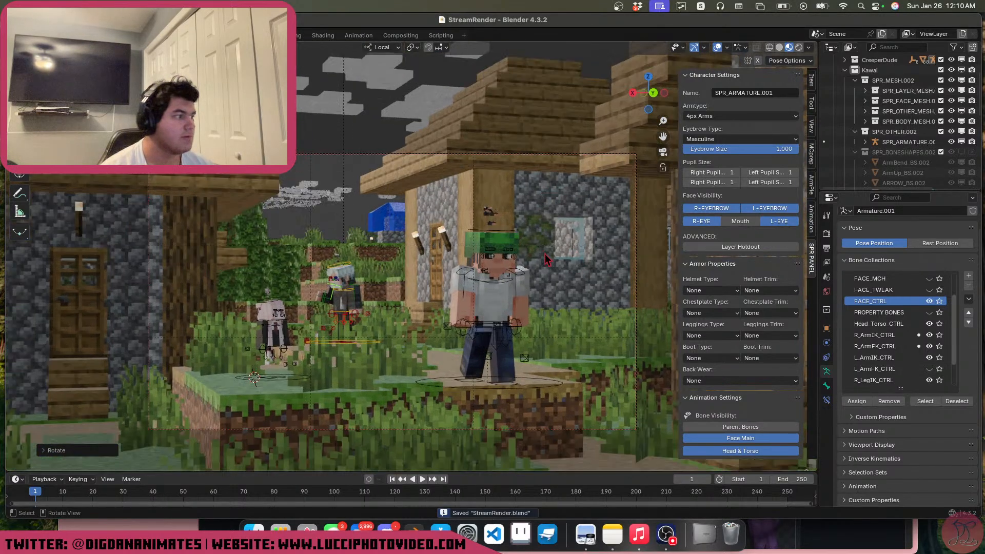
pyautogui.hotkey('ctrl', 'Tab')
pyautogui.click(545, 256)
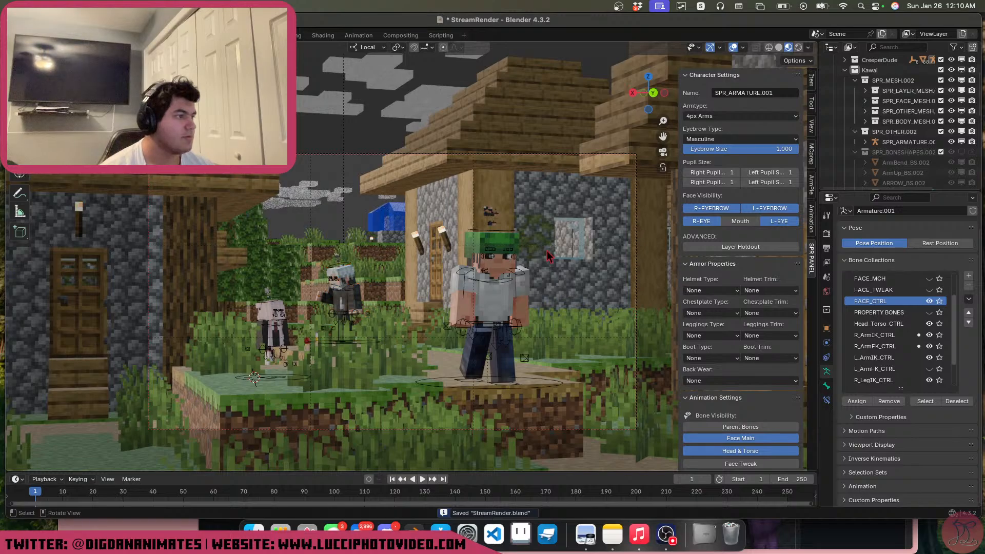
pyautogui.click(799, 47)
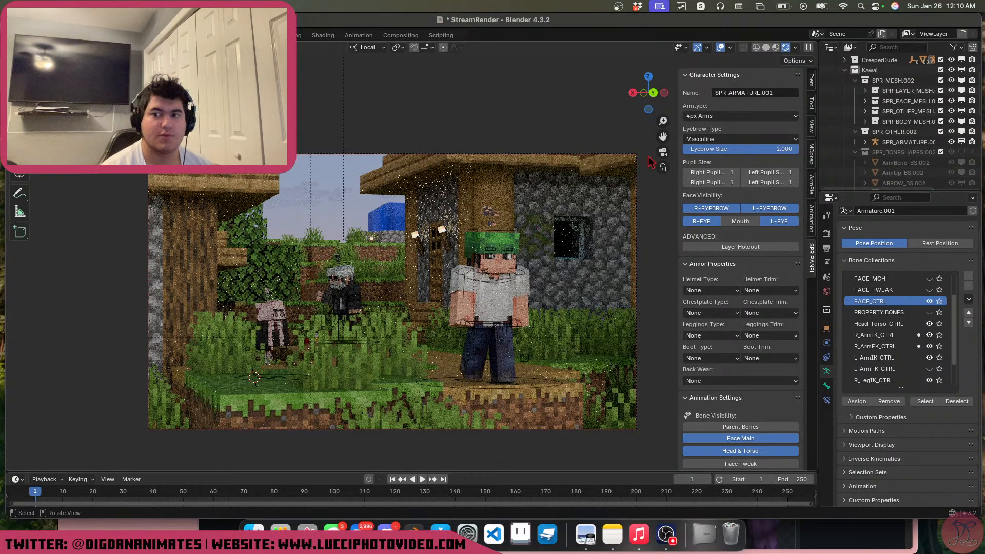
# Leave the camera view in Solid shading, place the 3D cursor on the dirt path behind the foreground character, and add a point light there
pyautogui.click(766, 48)
pyautogui.press('KP_0')
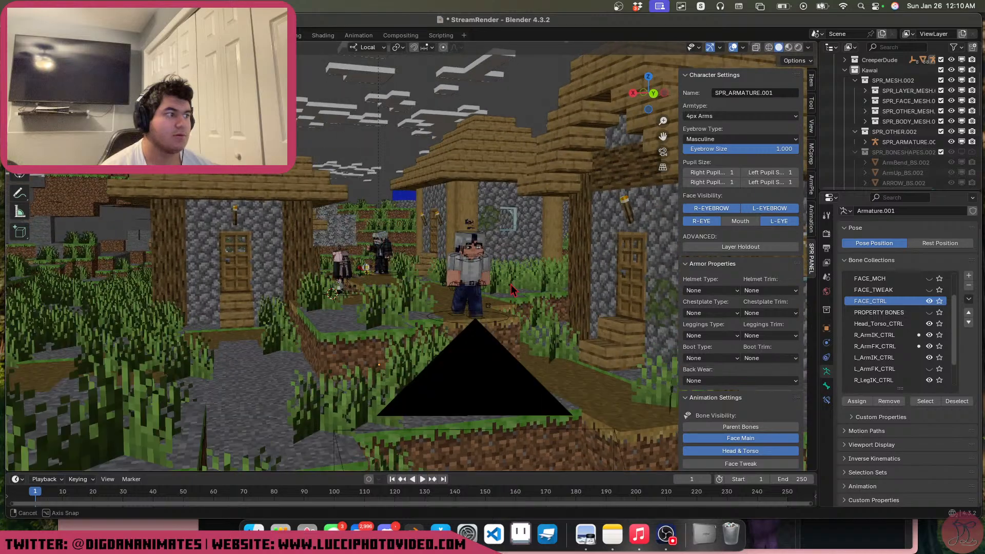
pyautogui.scroll(-3, 465, 299)
pyautogui.moveTo(462, 294); pyautogui.dragTo(425, 328, button='middle')
pyautogui.keyDown('shift'); pyautogui.rightClick(419, 301); pyautogui.keyUp('shift')
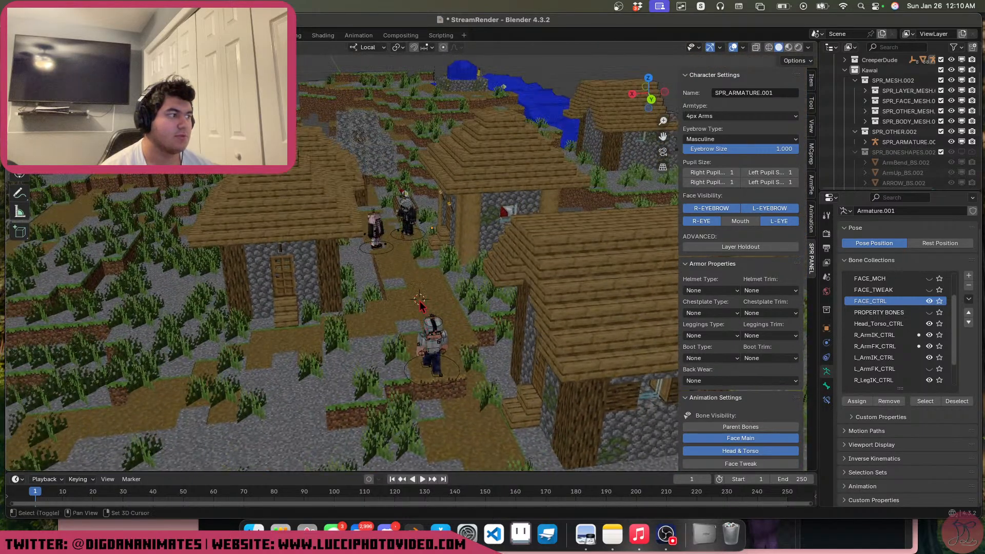
pyautogui.hotkey('shift', 'a')
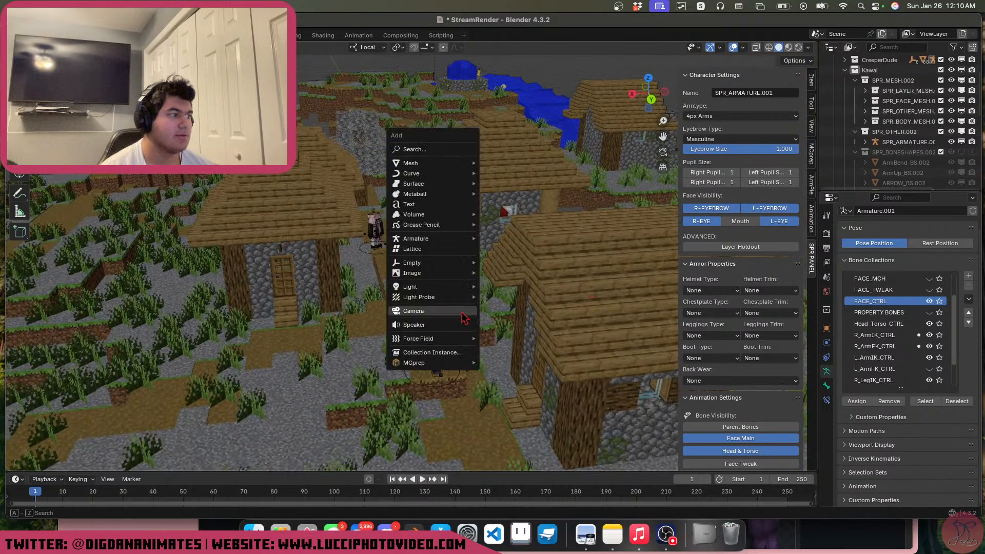
pyautogui.moveTo(461, 289)
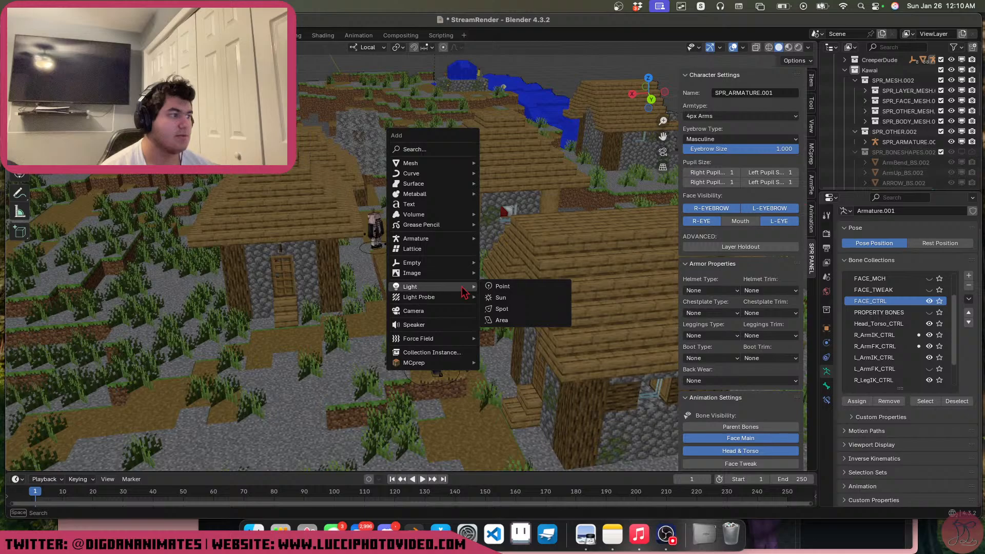
pyautogui.click(527, 291)
# Move the point light along the path toward the two background characters and switch the viewport to Rendered shading
pyautogui.moveTo(461, 303); pyautogui.dragTo(501, 279, button='middle')
pyautogui.scroll(6, 501, 279)
pyautogui.press('g')
pyautogui.click(464, 191)
pyautogui.moveTo(472, 211)
pyautogui.mouseDown(button='middle')
pyautogui.moveTo(501, 275)
pyautogui.moveTo(486, 315)
pyautogui.moveTo(508, 330)
pyautogui.moveTo(491, 318)
pyautogui.mouseUp(button='middle')
pyautogui.click(788, 47)
pyautogui.click(808, 47)
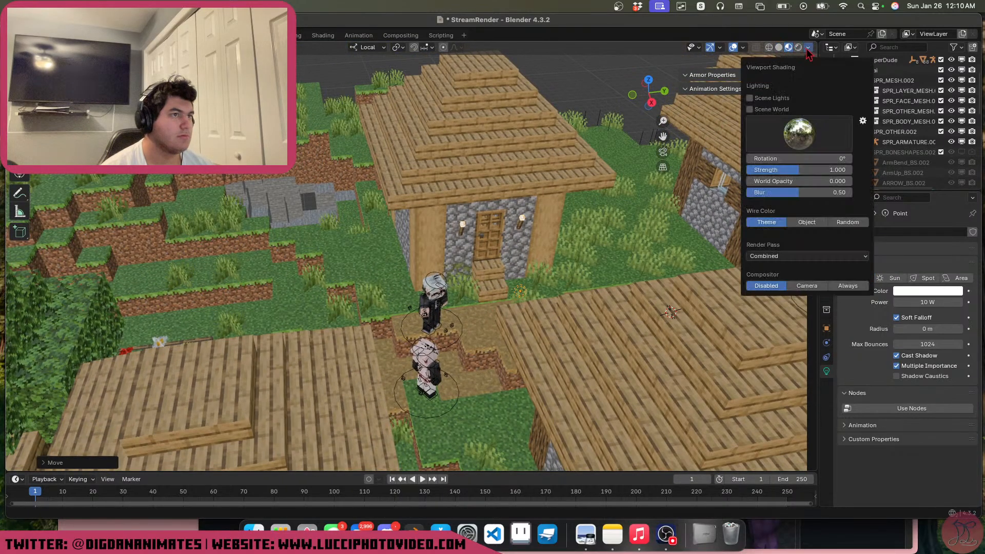
pyautogui.click(798, 48)
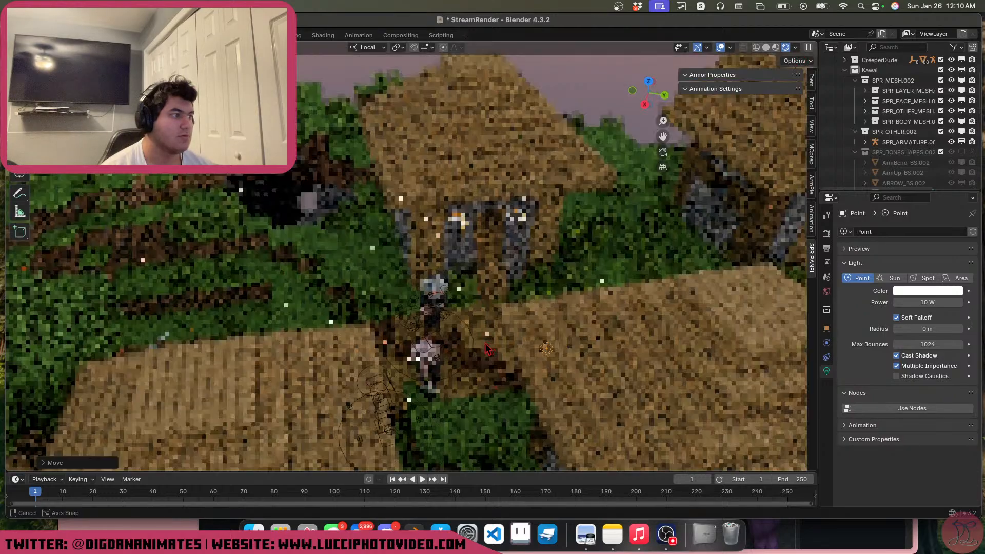
# Move the point light beside the feet of the white-haired background character and set its power to 50 W
pyautogui.moveTo(526, 334)
pyautogui.mouseDown(button='middle')
pyautogui.moveTo(482, 339)
pyautogui.moveTo(499, 257)
pyautogui.mouseUp(button='middle')
pyautogui.scroll(3, 483, 339)
pyautogui.press('g')
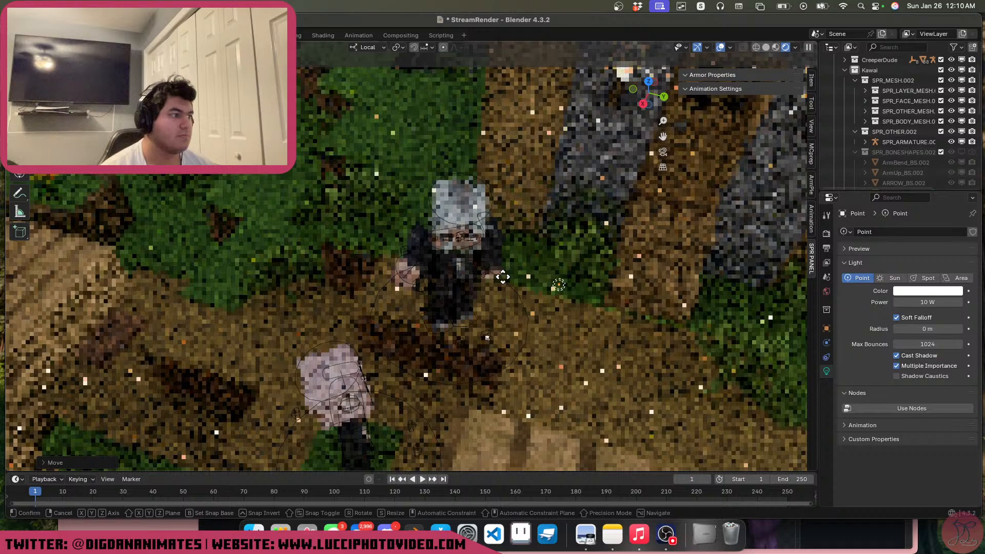
pyautogui.click(429, 306)
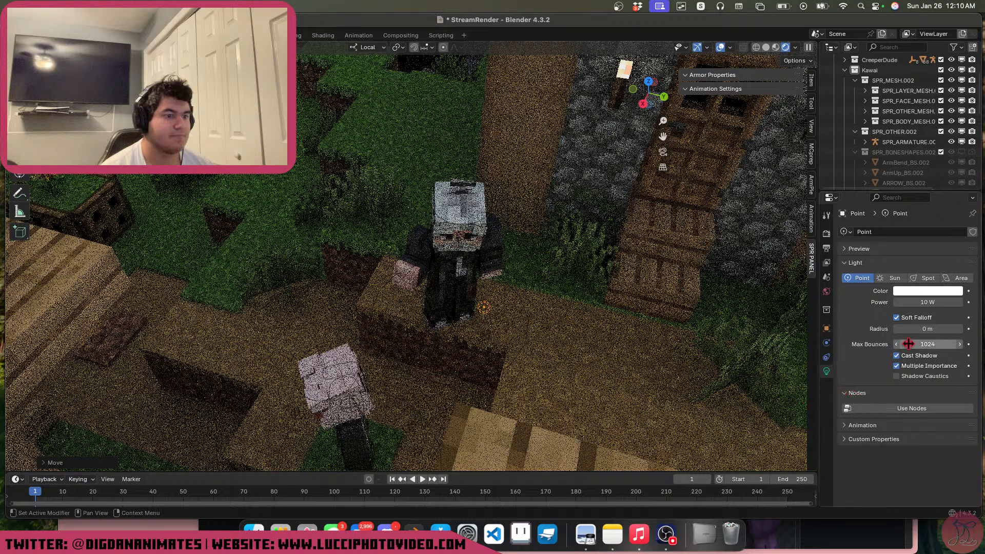
pyautogui.click(928, 302)
pyautogui.write('50')
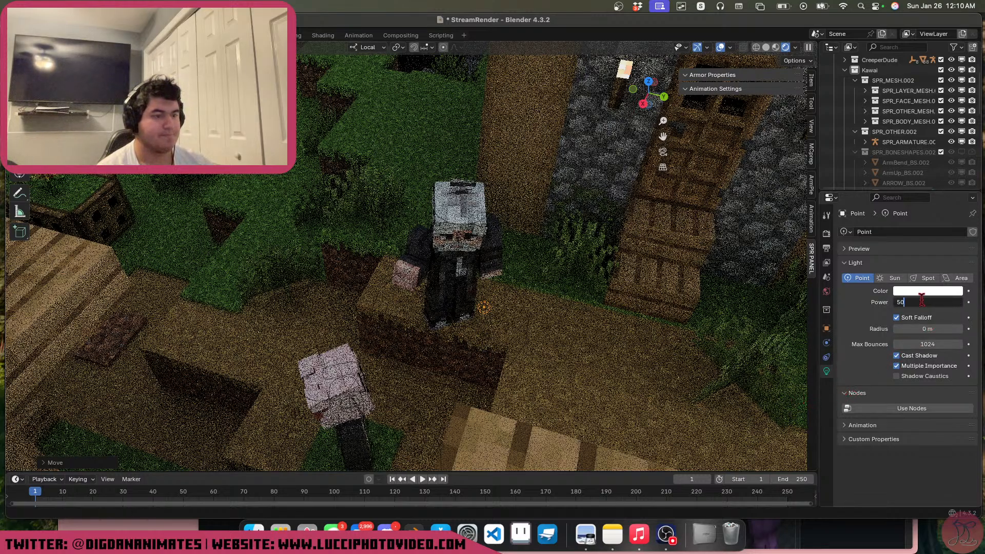
pyautogui.press('Return')
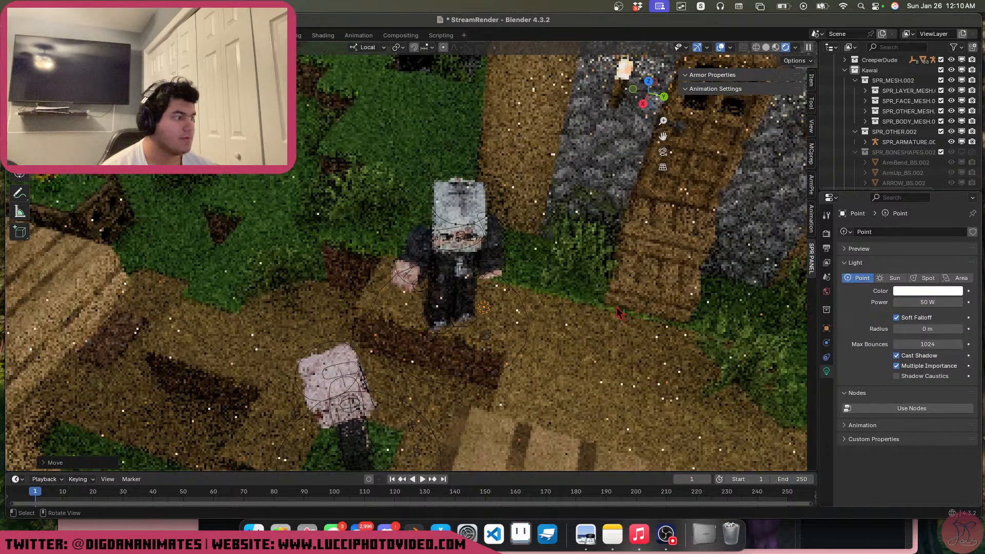
# Reposition the point light next to the white-haired character's raised hand, judging it through the camera
pyautogui.click(520, 328)
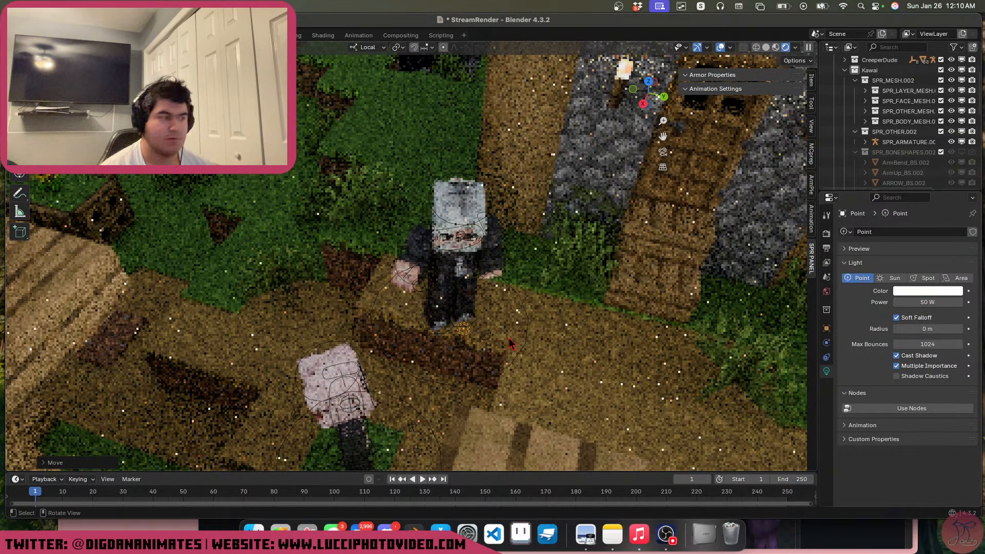
pyautogui.press('KP_0')
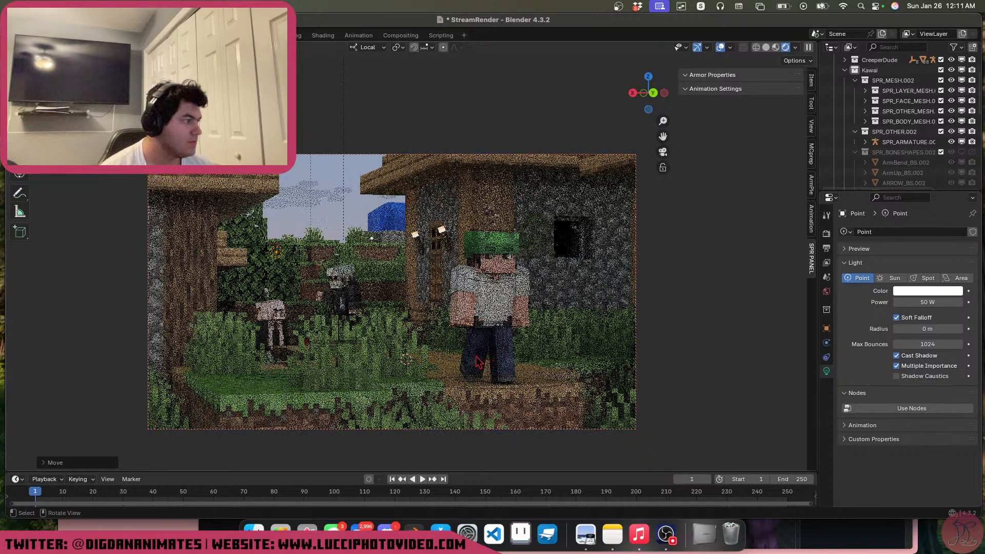
pyautogui.press('g')
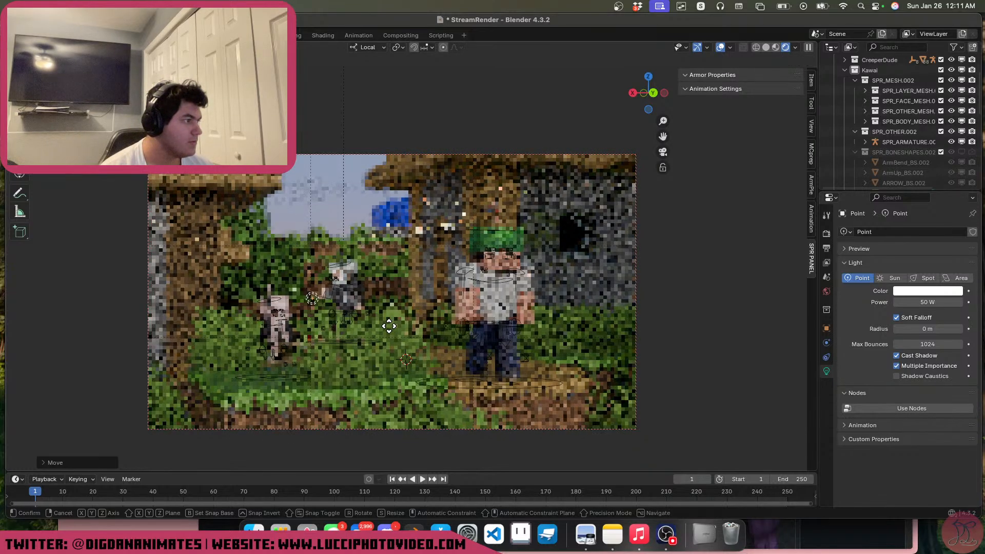
pyautogui.click(390, 327)
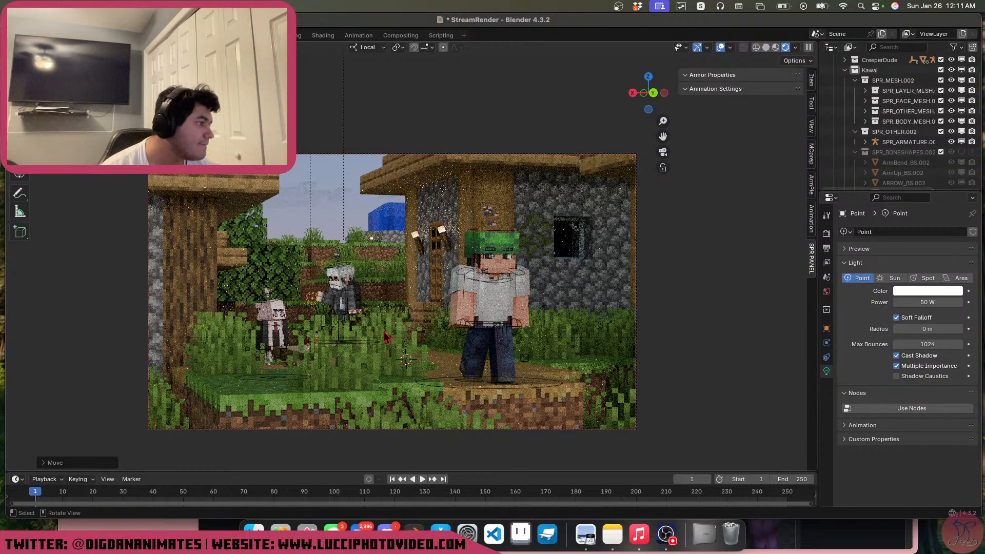
# Shift the point light along the Y axis in front of the white-haired character and delete the light
pyautogui.press('g')
pyautogui.press('y')
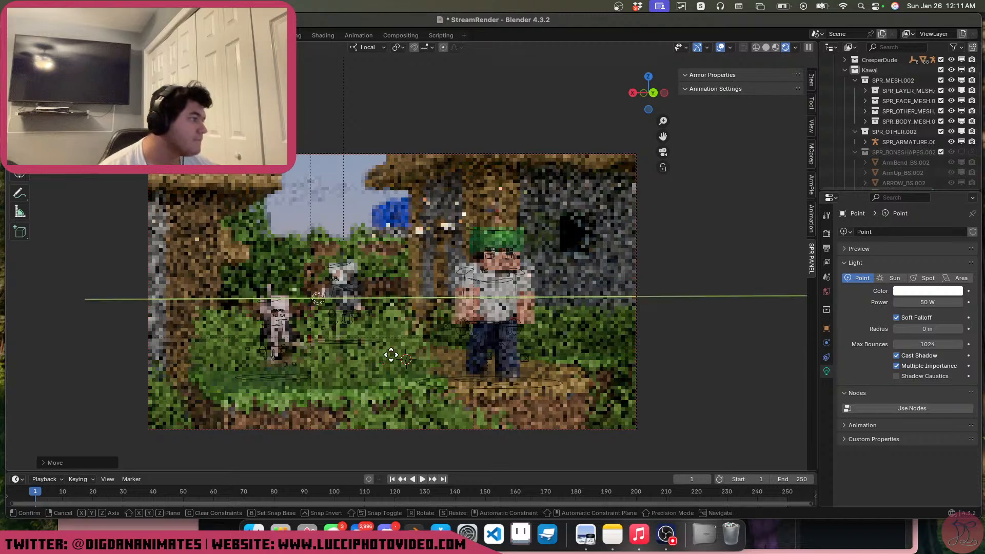
pyautogui.click(409, 360)
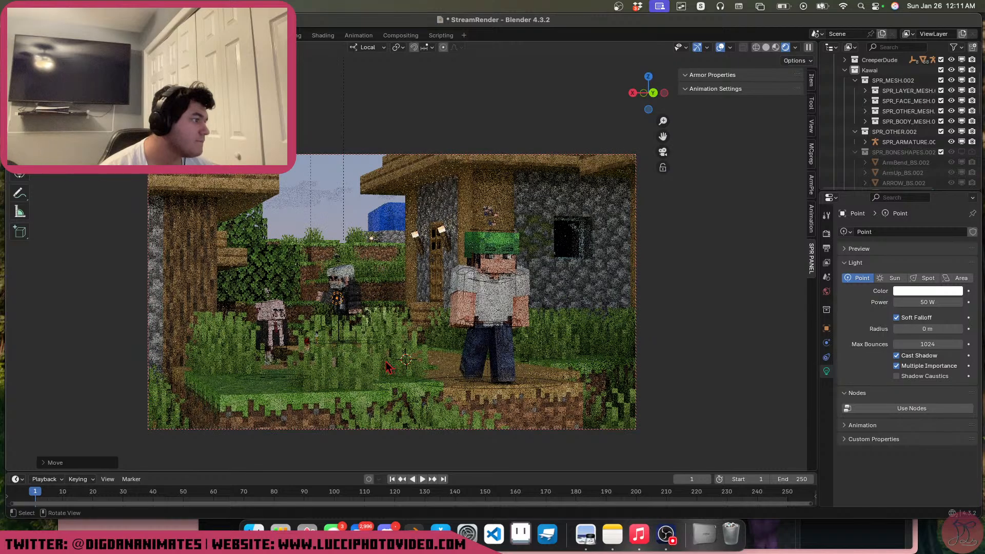
pyautogui.press('x')
pyautogui.click(707, 354)
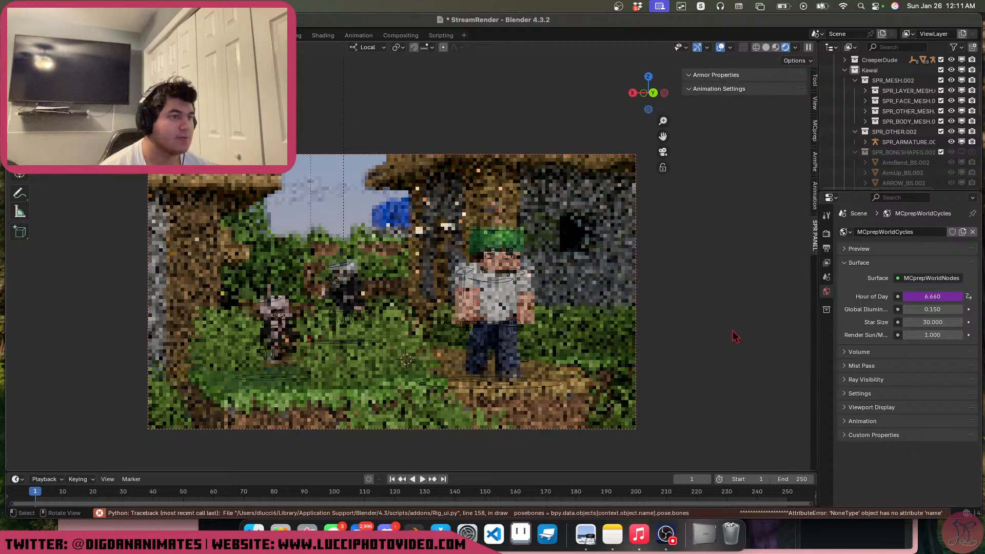
# Set the MCprep time of day to 9 and fine-tune it to 8.4
pyautogui.click(812, 131)
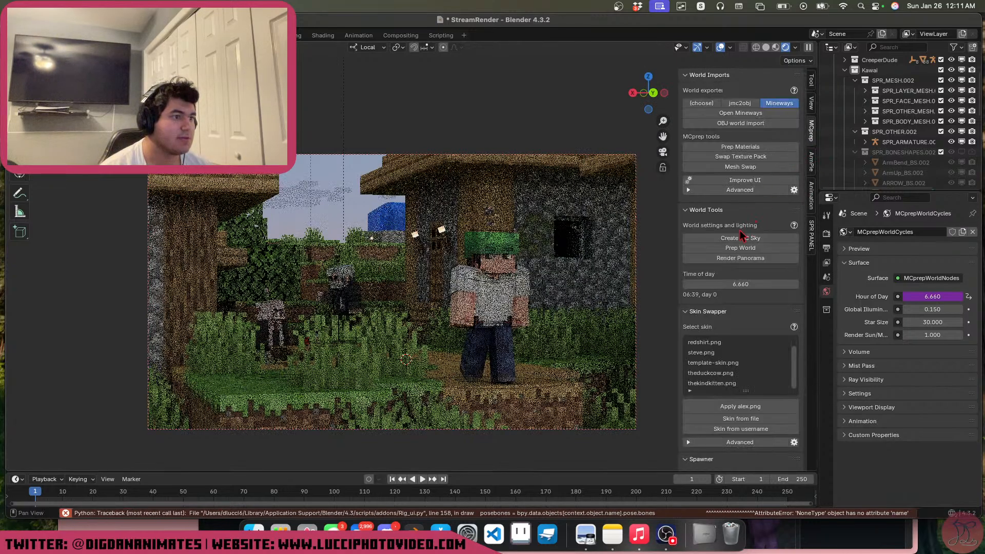
pyautogui.click(724, 285)
pyautogui.write('9')
pyautogui.press('Return')
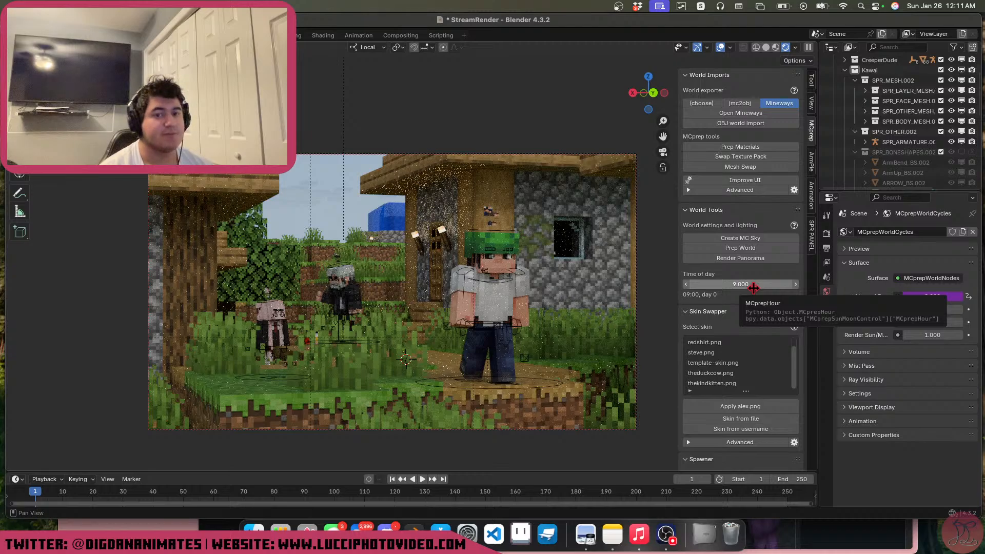
pyautogui.moveTo(753, 288); pyautogui.dragTo(710, 288)
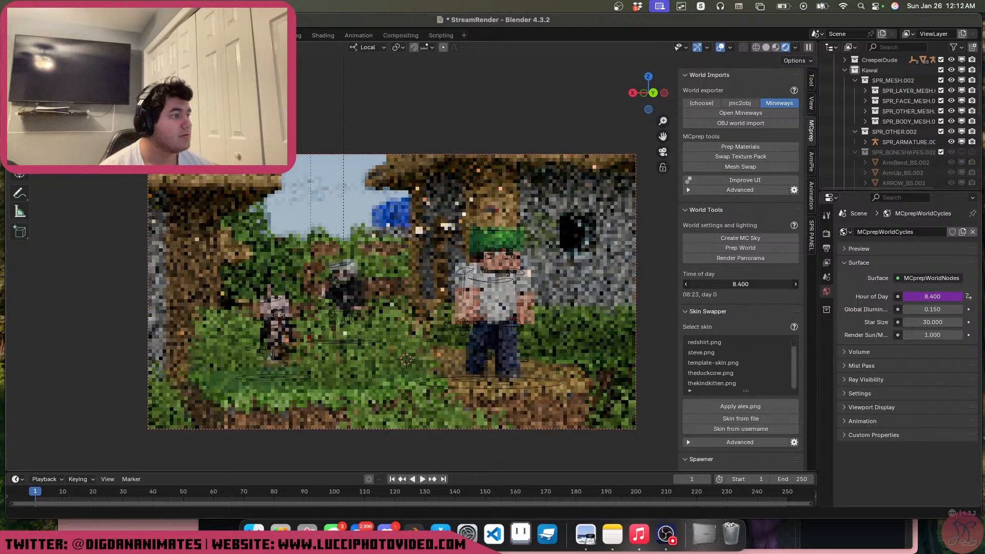
pyautogui.moveTo(748, 288); pyautogui.dragTo(751, 288)
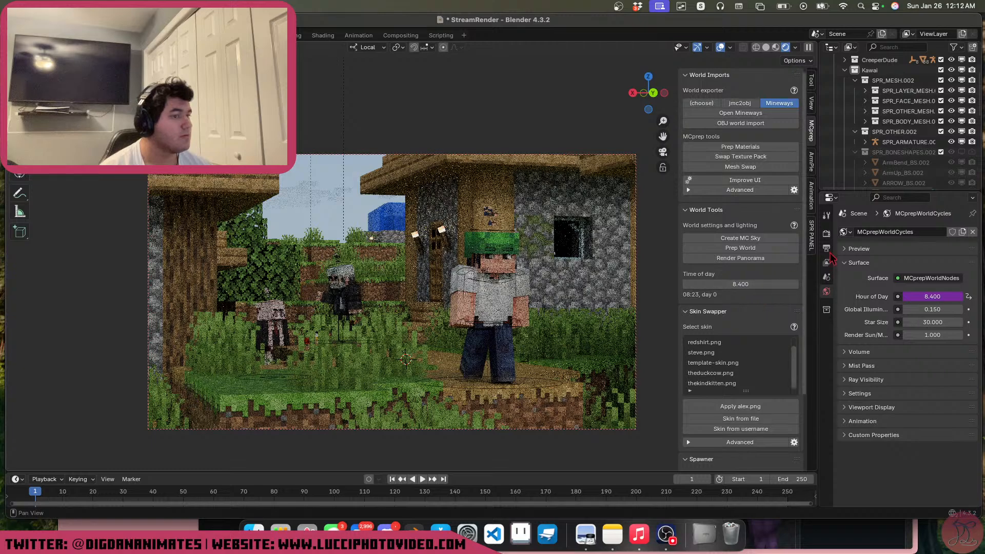
# Select the sun lamp under MCprepSunMoonControl in the World collection and set its strength to 5
pyautogui.click(855, 81)
pyautogui.click(845, 71)
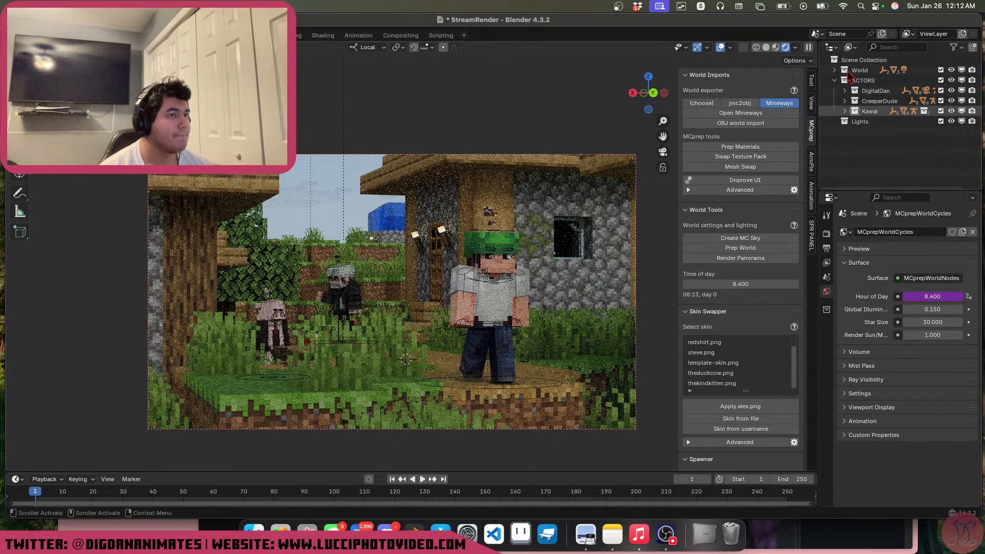
pyautogui.click(835, 71)
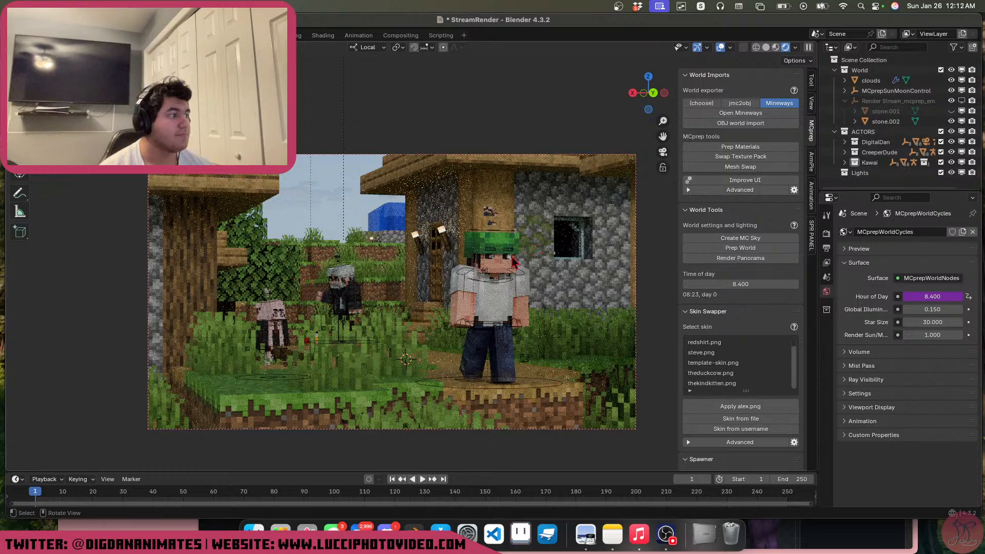
pyautogui.click(854, 91)
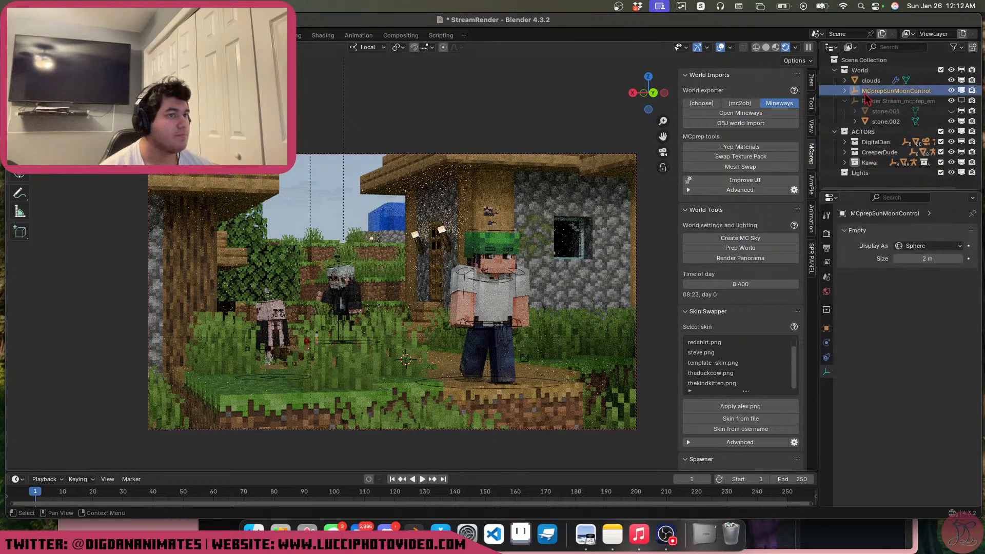
pyautogui.click(844, 91)
pyautogui.click(878, 111)
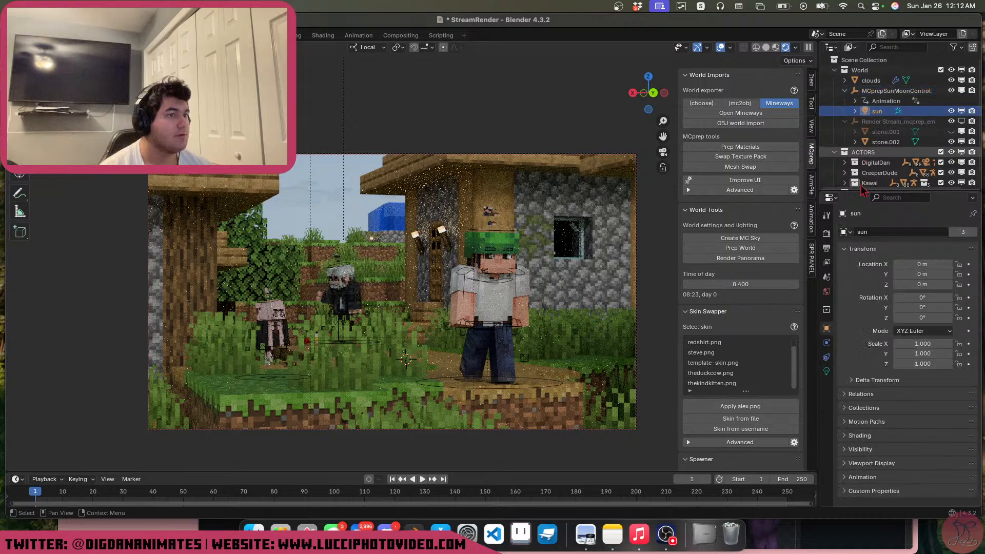
pyautogui.click(827, 371)
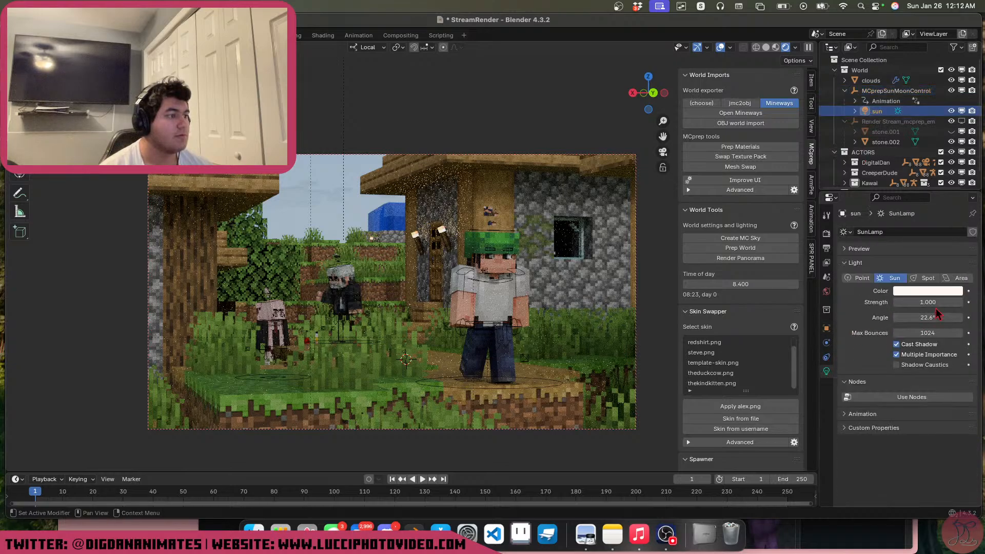
pyautogui.click(918, 303)
pyautogui.write('5')
pyautogui.press('Return')
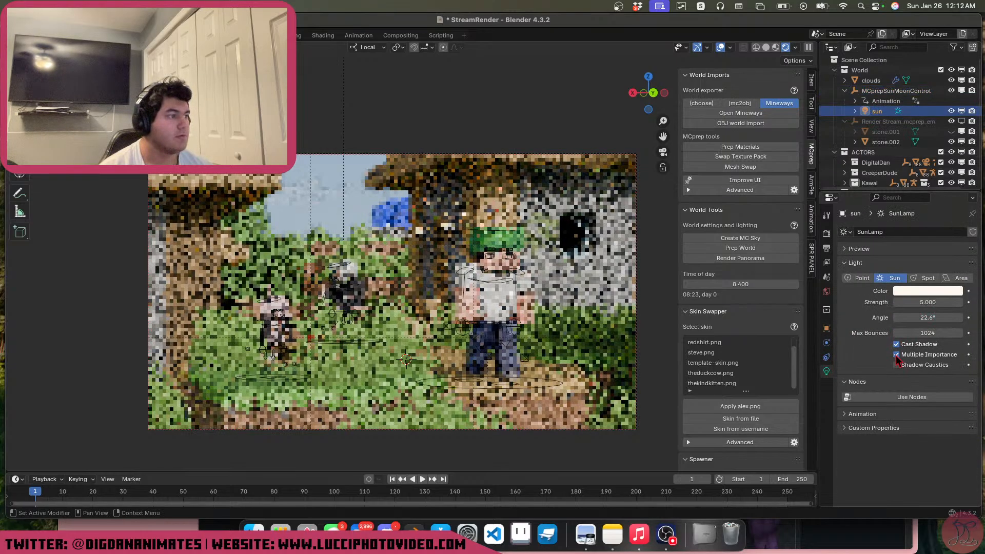
# Lower the sun lamp's strength to 2
pyautogui.click(924, 304)
pyautogui.write('2')
pyautogui.press('Return')
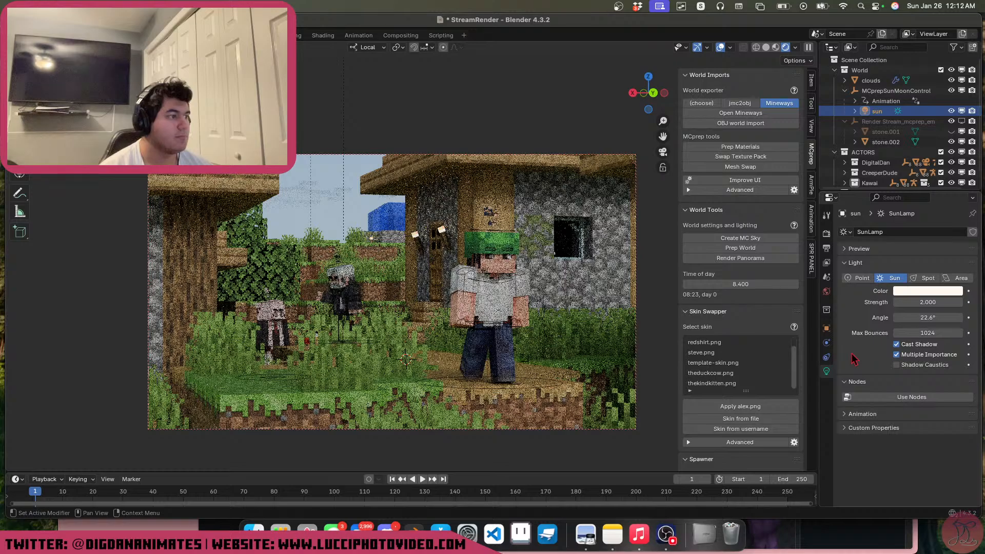
# Raise the Fast GI Approximation AO Factor to 0.75 in the Cycles render settings
pyautogui.click(827, 233)
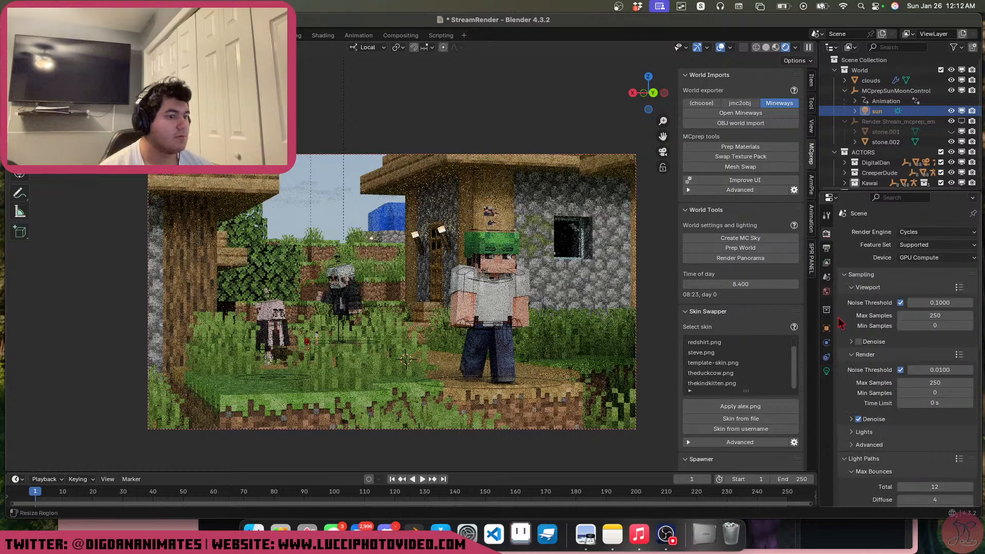
pyautogui.scroll(-10, 883, 461)
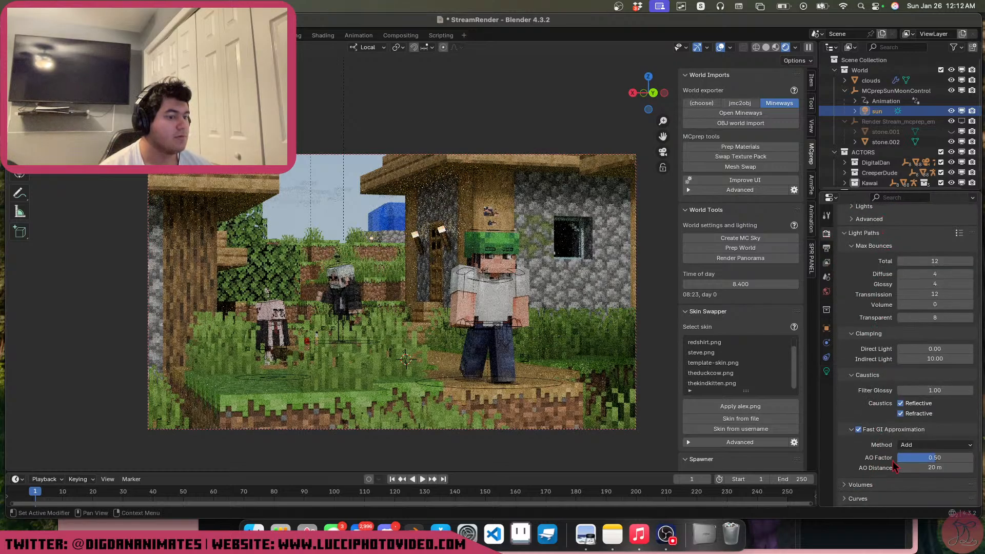
pyautogui.moveTo(939, 461); pyautogui.dragTo(948, 460)
pyautogui.click(935, 458)
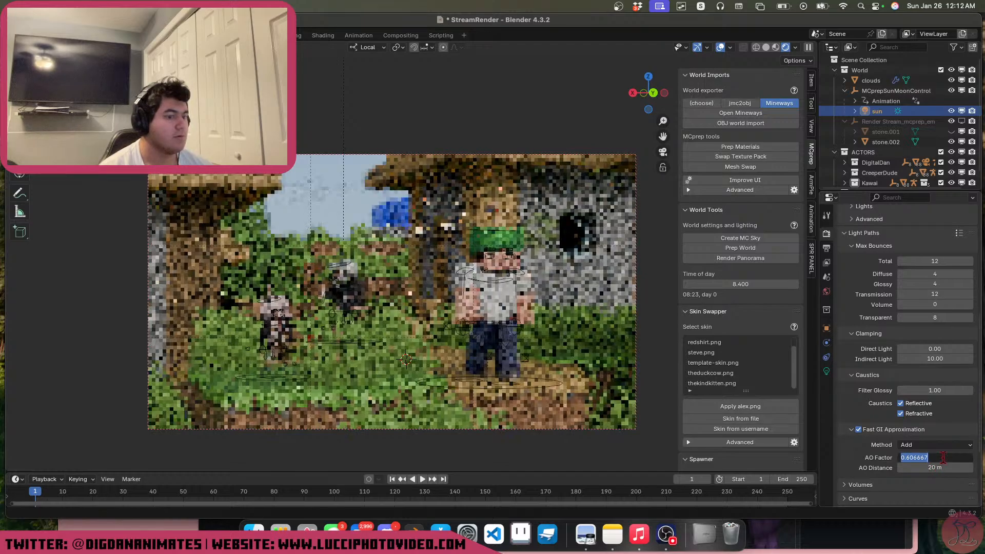
pyautogui.write('.75')
pyautogui.press('Return')
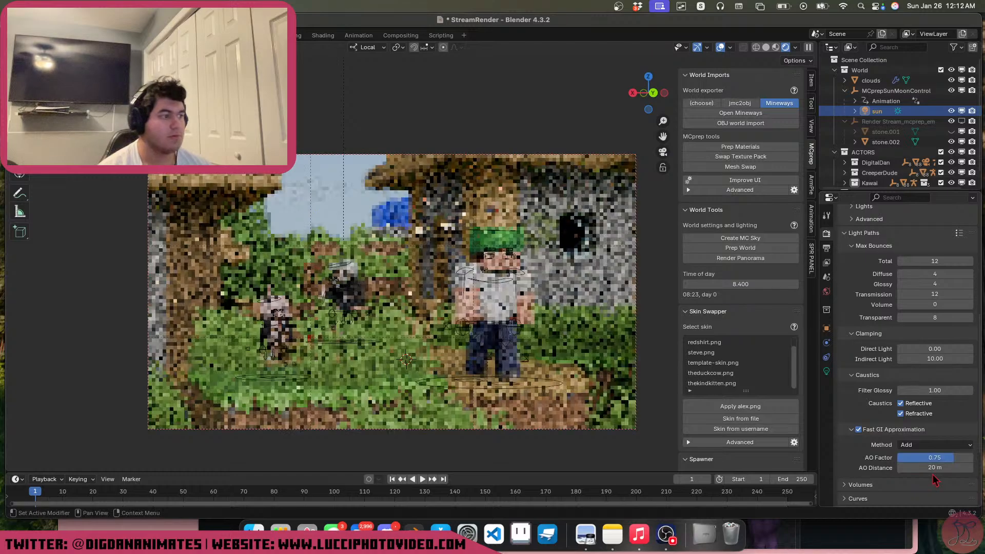
# Return to the sun lamp's light settings and set its strength to 1
pyautogui.click(827, 371)
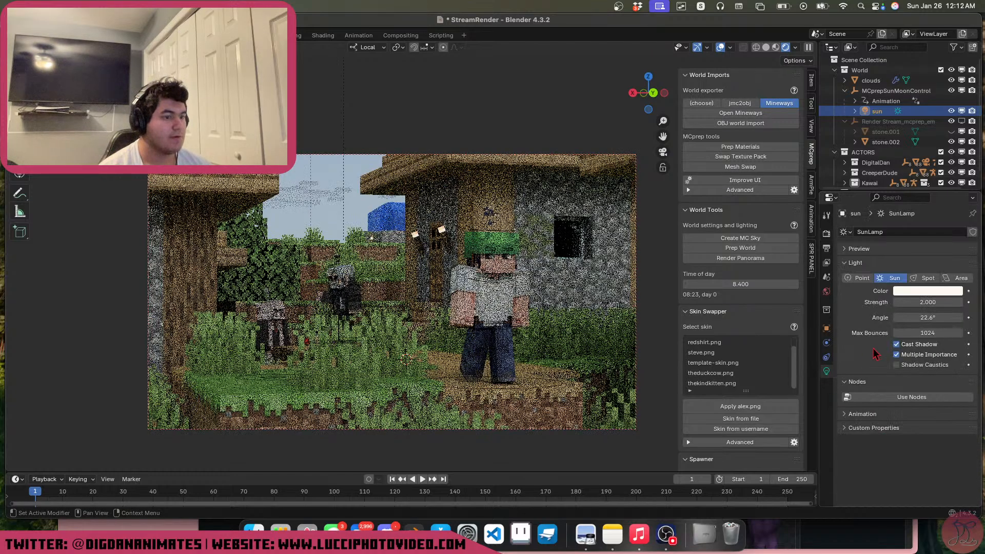
pyautogui.doubleClick(928, 302)
pyautogui.write('1')
pyautogui.press('Return')
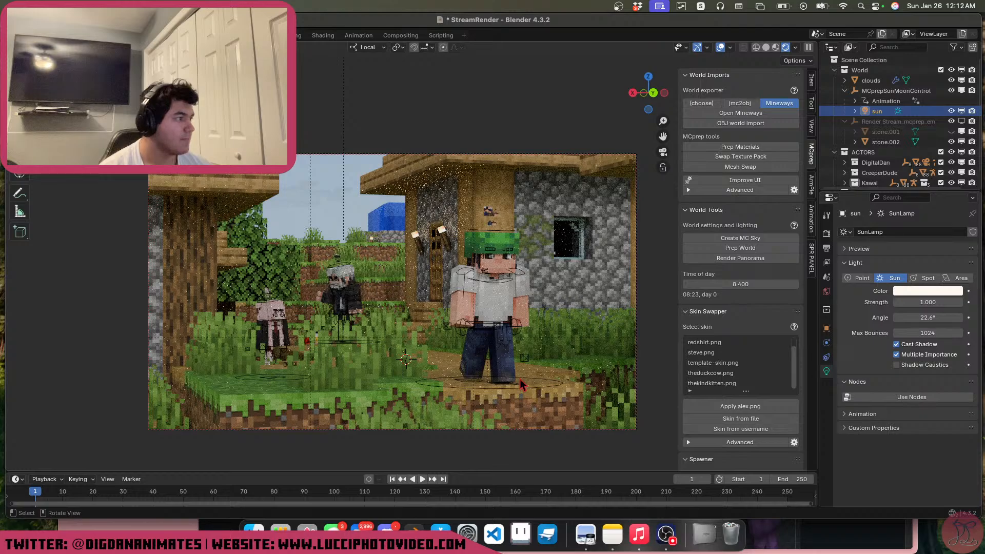
# Set the MCprep time of day to 12
pyautogui.click(739, 283)
pyautogui.write('12')
pyautogui.press('Return')
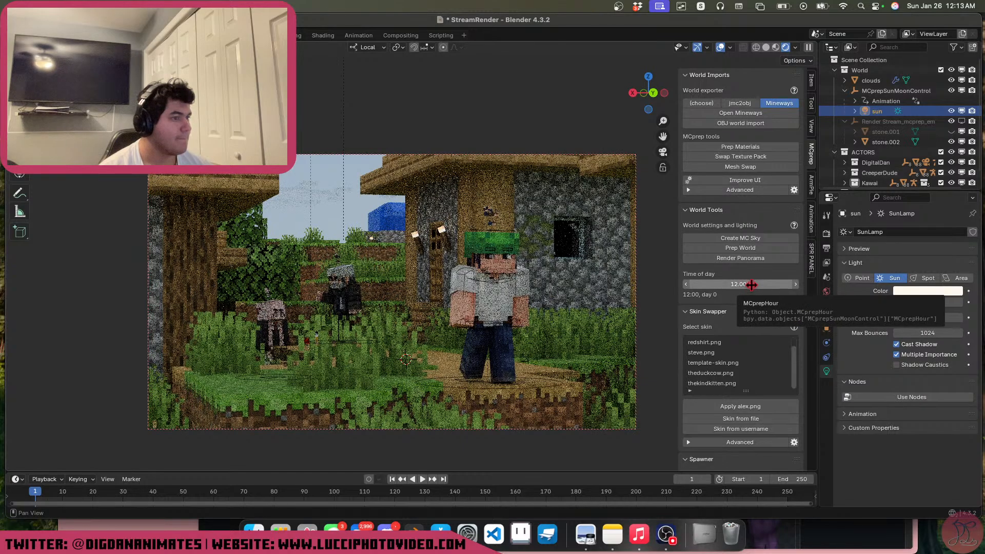
# Set Global Illumination to 1 in the surface settings of the MCprepWorldCycles world
pyautogui.click(826, 292)
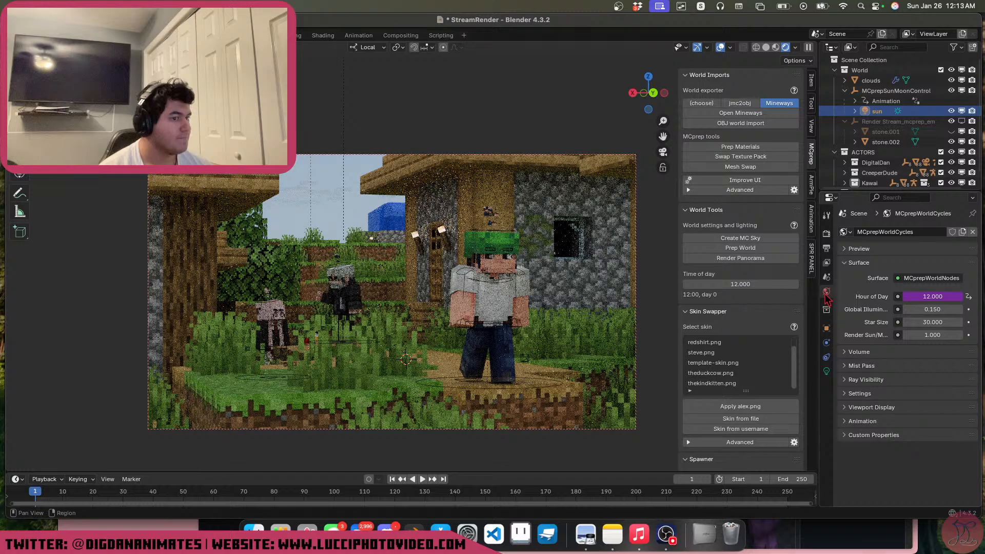
pyautogui.click(932, 310)
pyautogui.write('1')
pyautogui.press('Return')
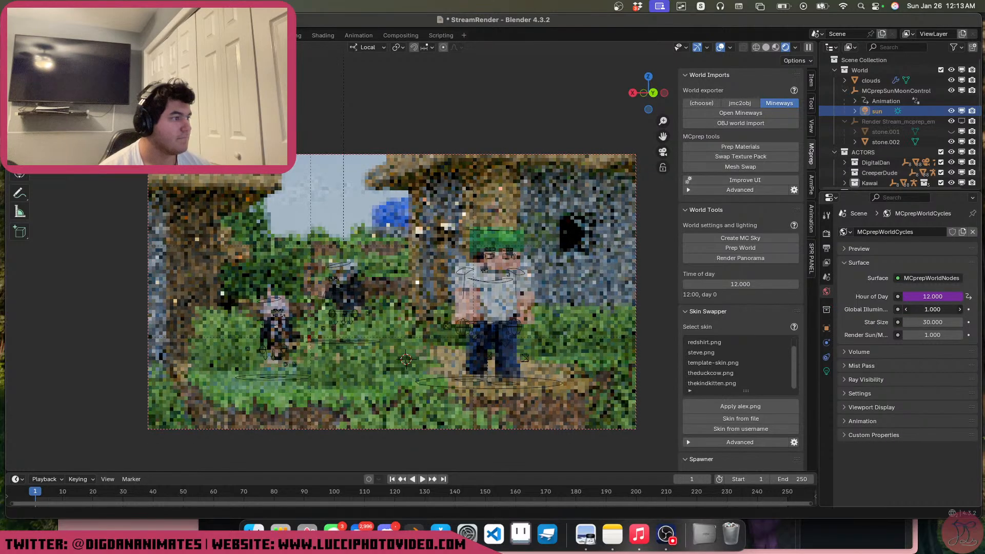
pyautogui.moveTo(933, 310); pyautogui.dragTo(878, 309)
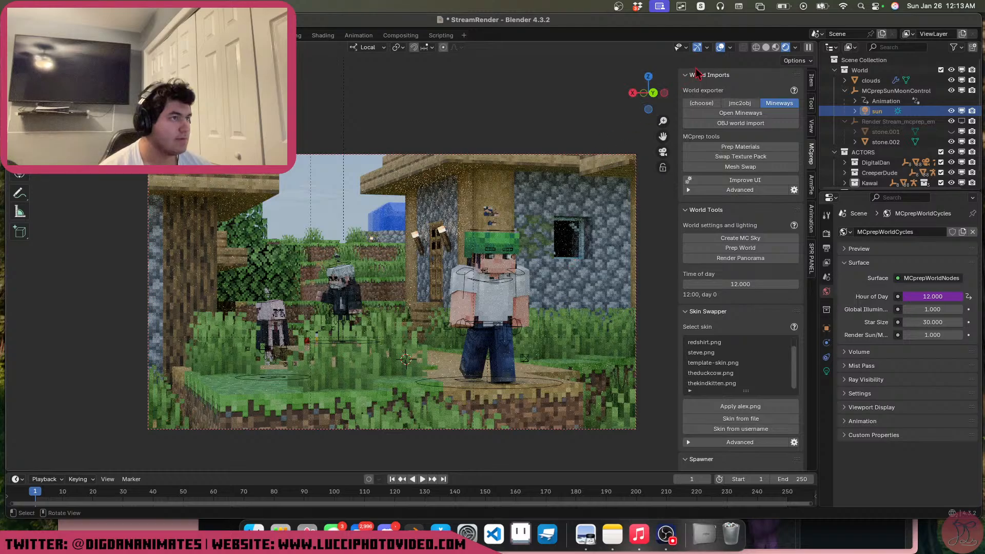
# Select the camera, switch the viewport to solid shading, and shift the camera vertically and closer to the characters
pyautogui.click(590, 155)
pyautogui.press('g')
pyautogui.press('z')
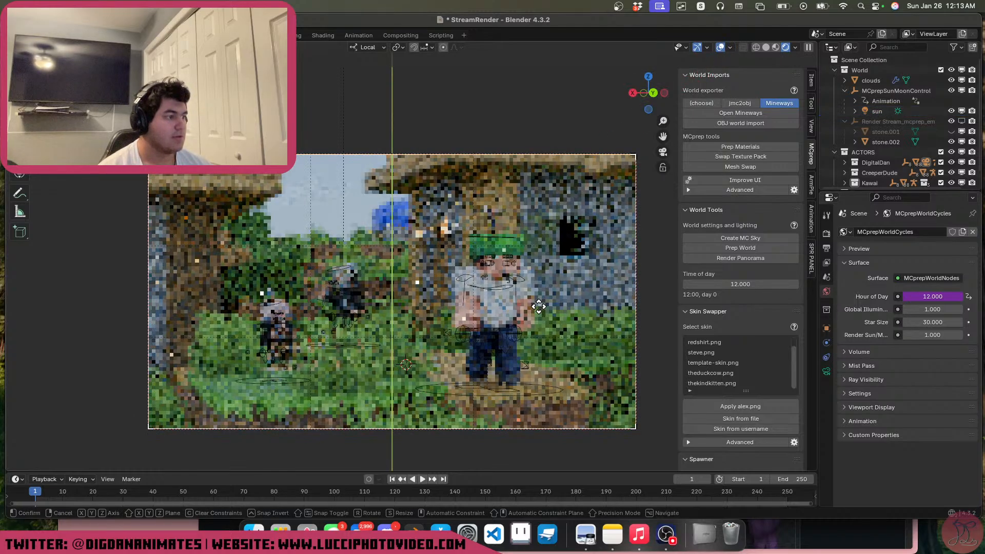
pyautogui.rightClick(540, 299)
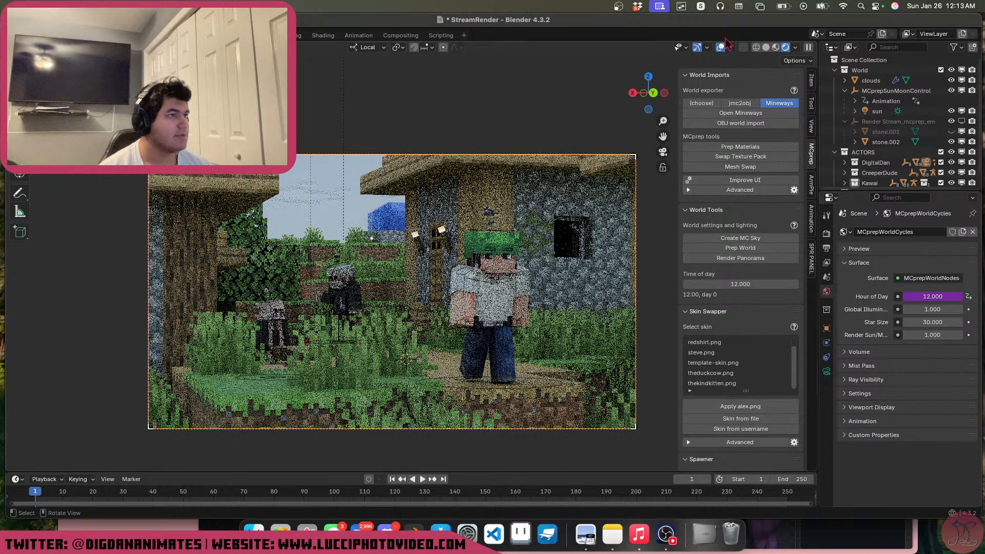
pyautogui.click(766, 46)
pyautogui.press('g')
pyautogui.press('y')
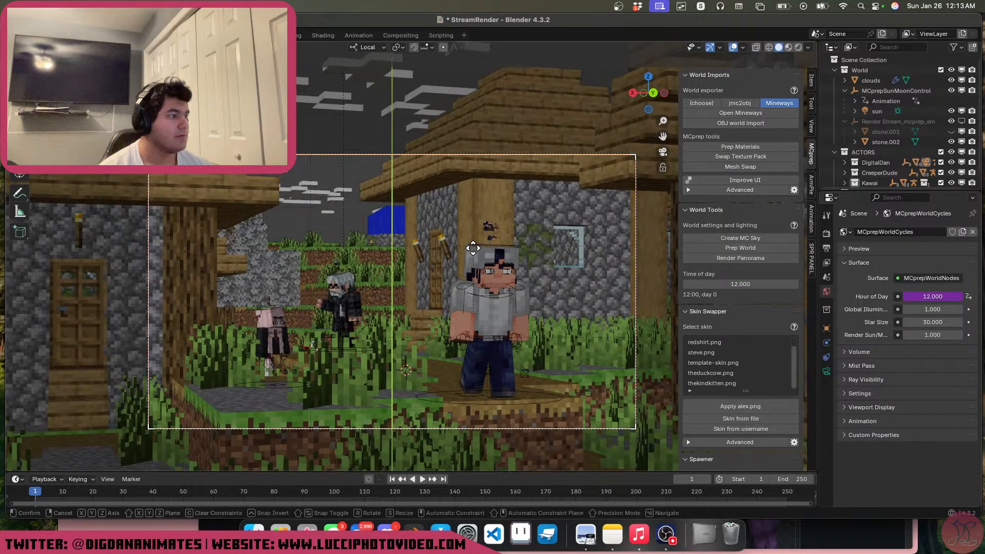
pyautogui.click(487, 230)
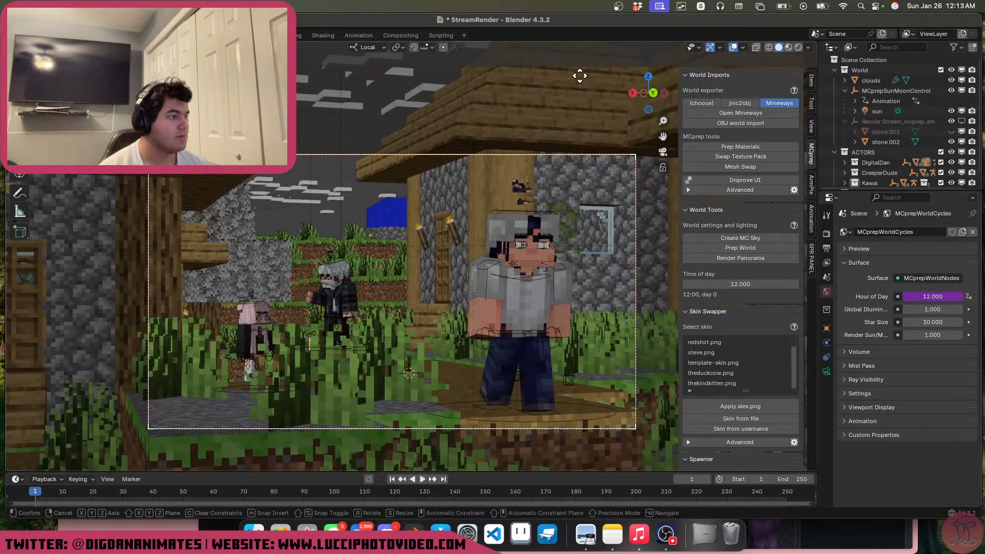
pyautogui.click(555, 123)
# Adjust the camera framing by moving it along its local Y axis and its local X axis
pyautogui.press('g')
pyautogui.press('y')
pyautogui.click(522, 208)
pyautogui.press('g')
pyautogui.press('x')
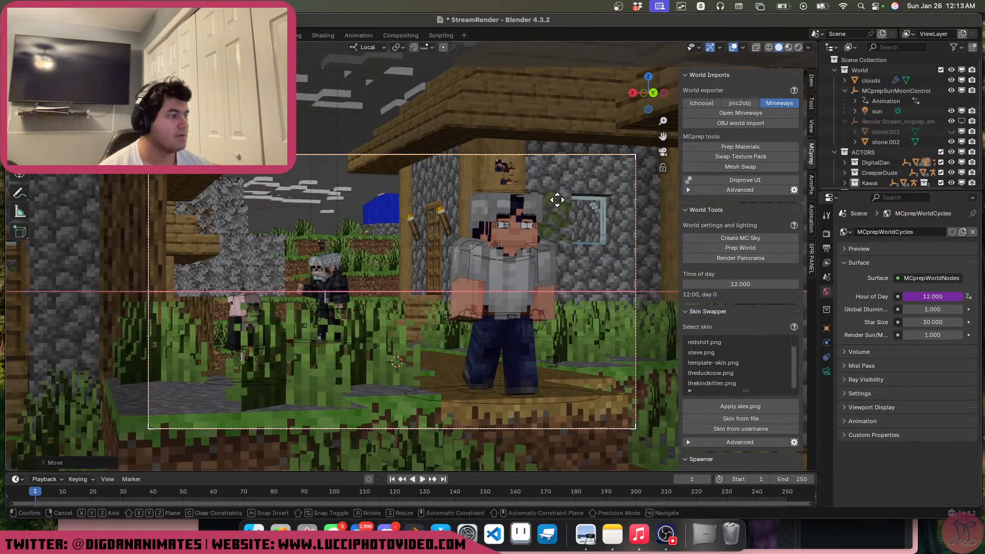
pyautogui.click(607, 197)
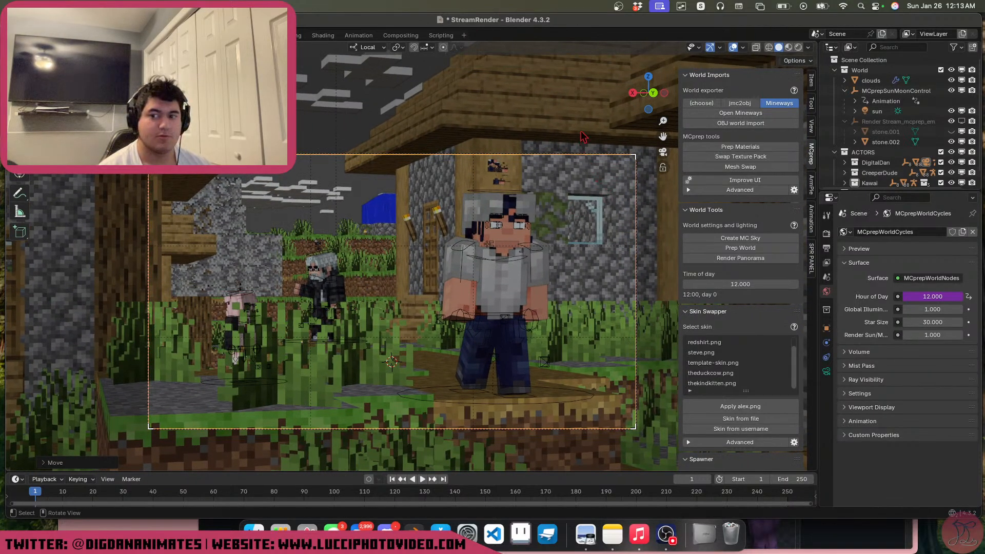
# Rotate the camera slightly and shift it sideways along its local X axis to reframe the characters
pyautogui.press('r')
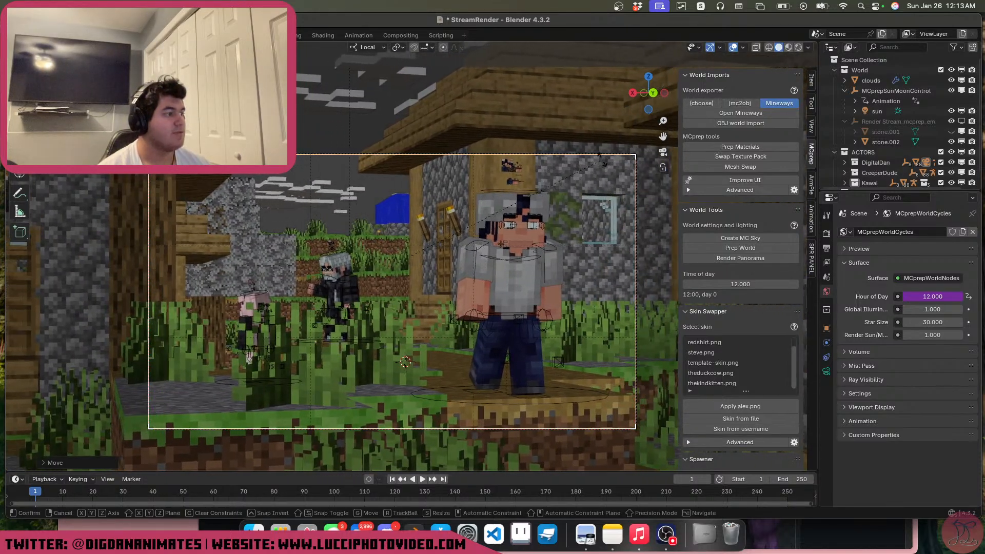
pyautogui.click(601, 165)
pyautogui.press('g')
pyautogui.press('x')
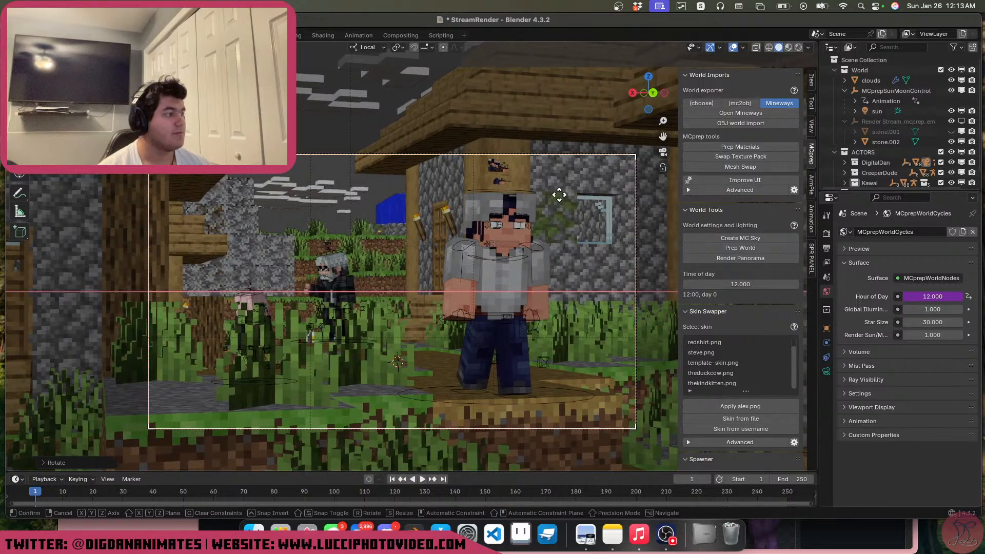
pyautogui.click(555, 194)
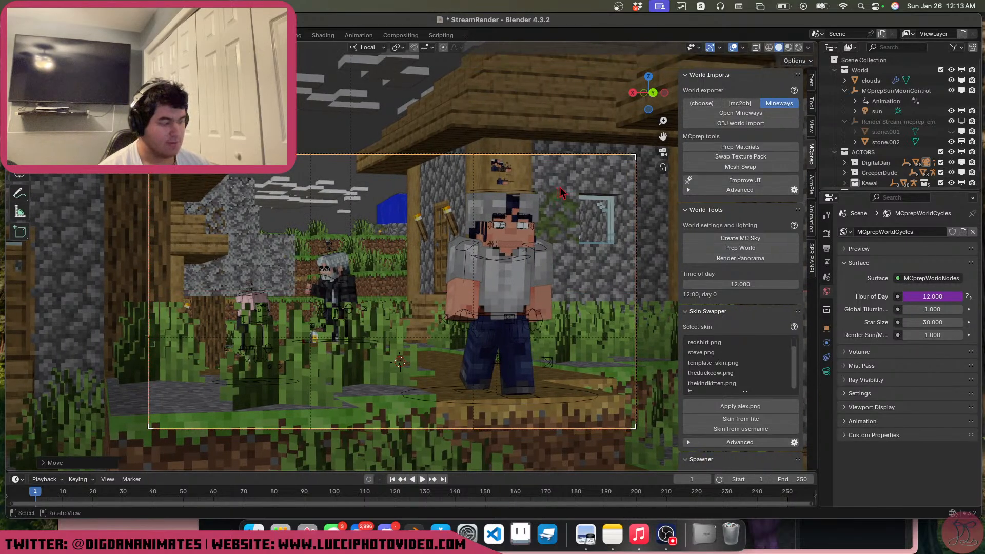
# Fine-tune the camera's rotation slightly and save the file
pyautogui.press('g')
pyautogui.rightClick(571, 197)
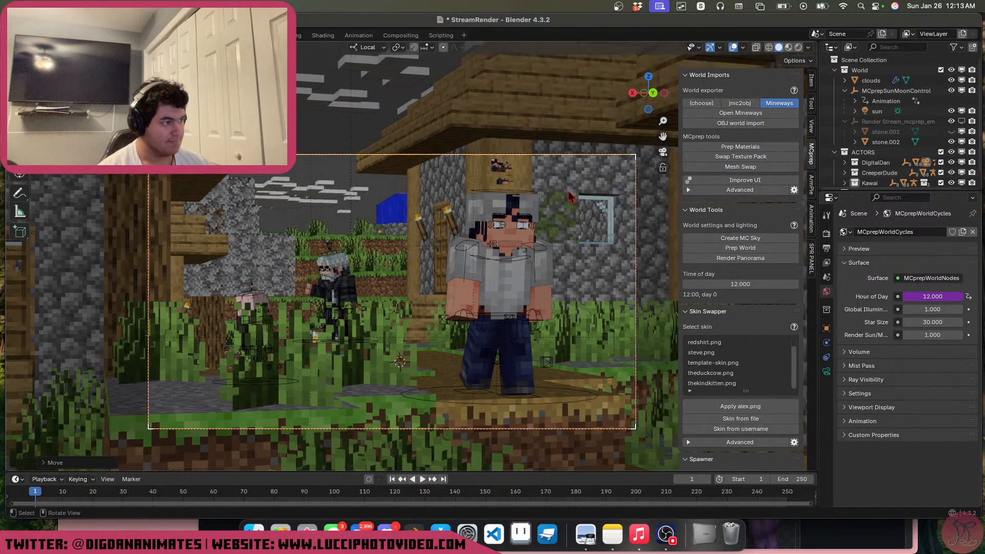
pyautogui.press('g')
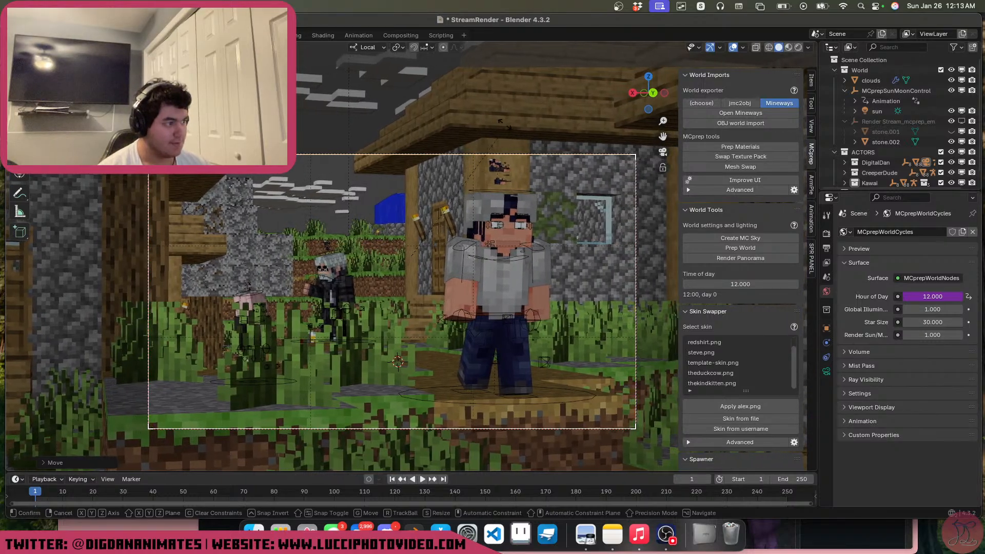
pyautogui.click(492, 133)
pyautogui.hotkey('ctrl', 's')
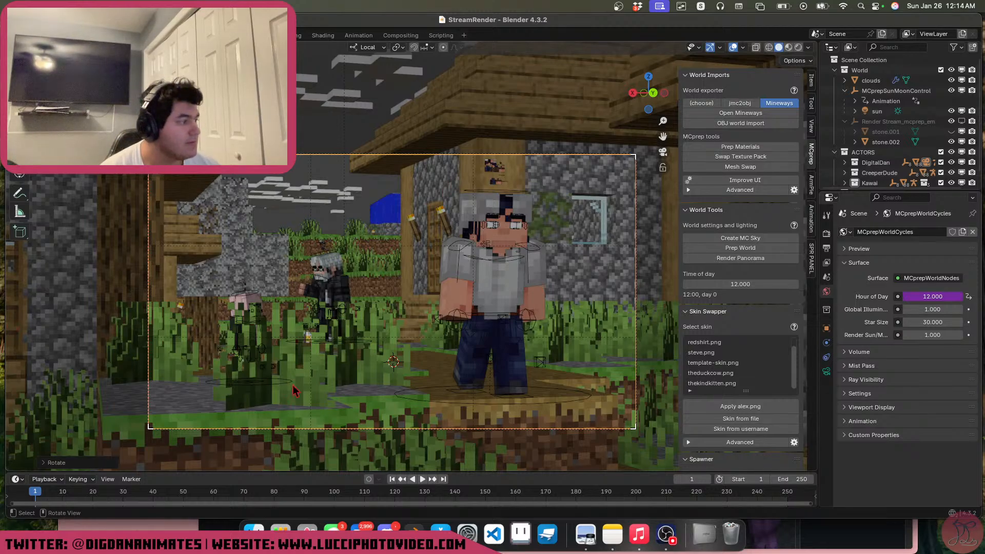
# Delete the crossed grass faces on the stone.002 mesh that block the pale-haired character, and return to Object Mode in camera view
pyautogui.click(333, 366)
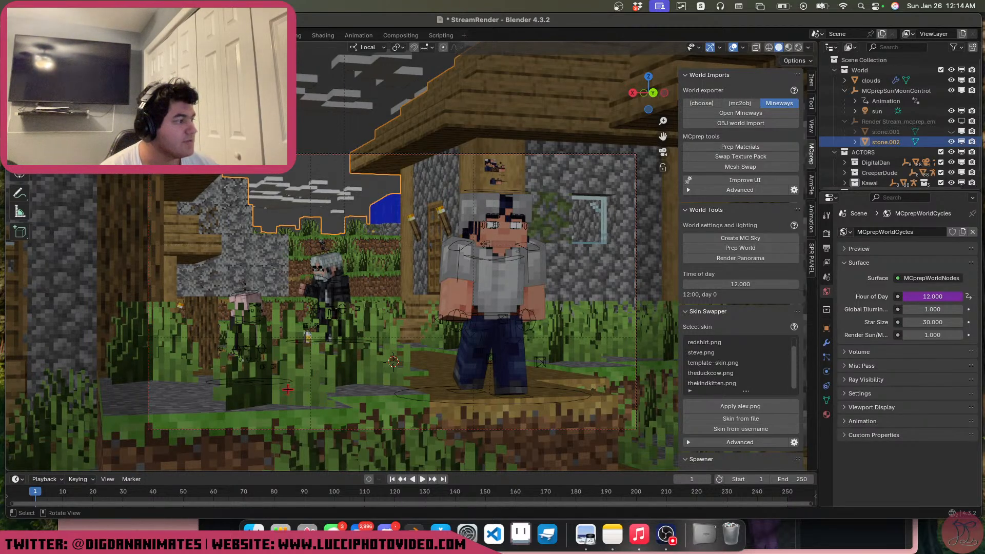
pyautogui.press('Tab')
pyautogui.press('Tab')
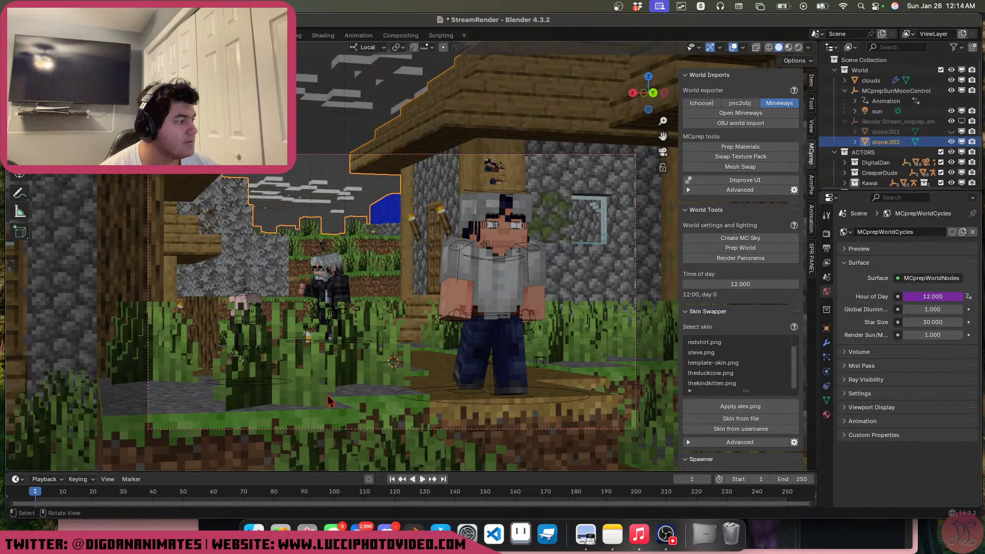
pyautogui.press('Tab')
pyautogui.moveTo(306, 382); pyautogui.dragTo(250, 310, button='middle')
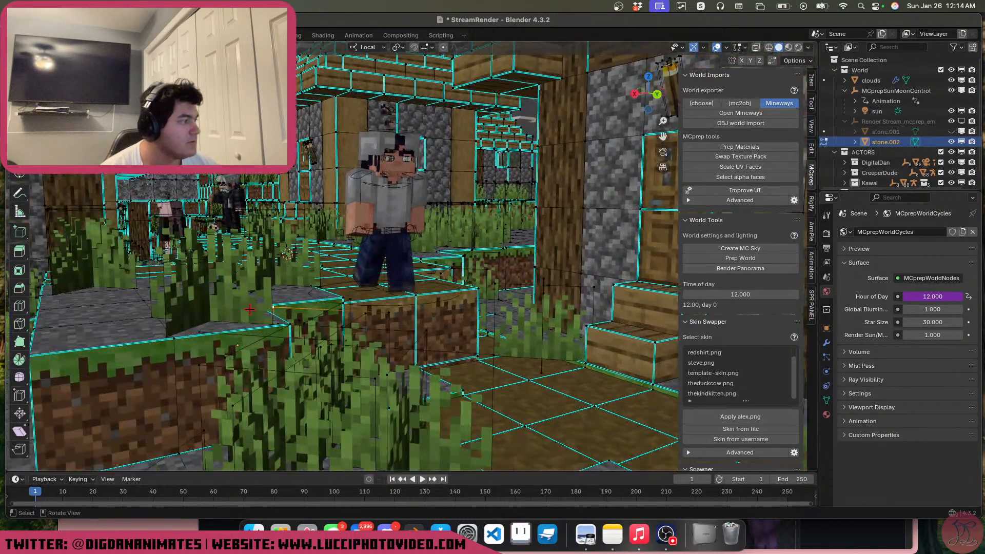
pyautogui.press('3')
pyautogui.click(227, 276)
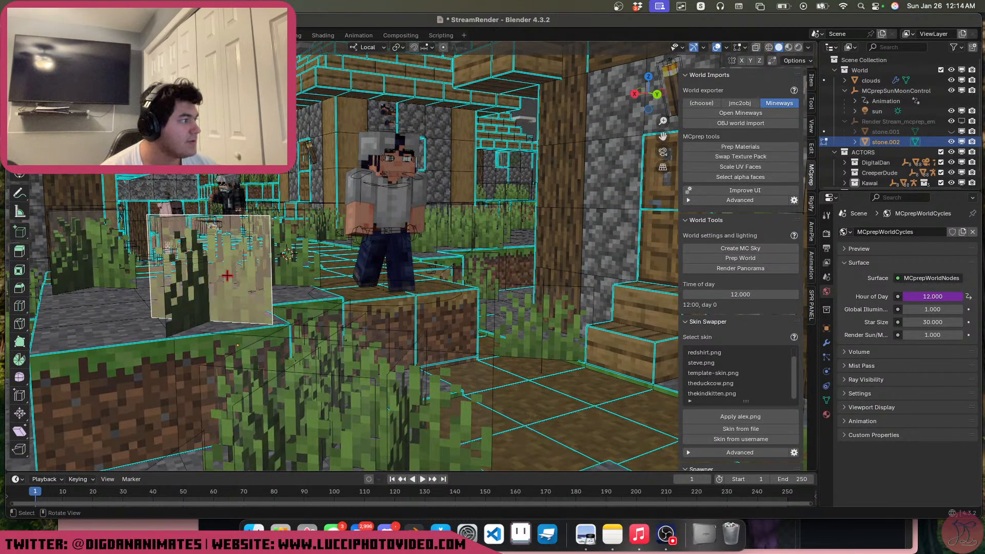
pyautogui.keyDown('shift'); pyautogui.click(196, 291); pyautogui.keyUp('shift')
pyautogui.press('x')
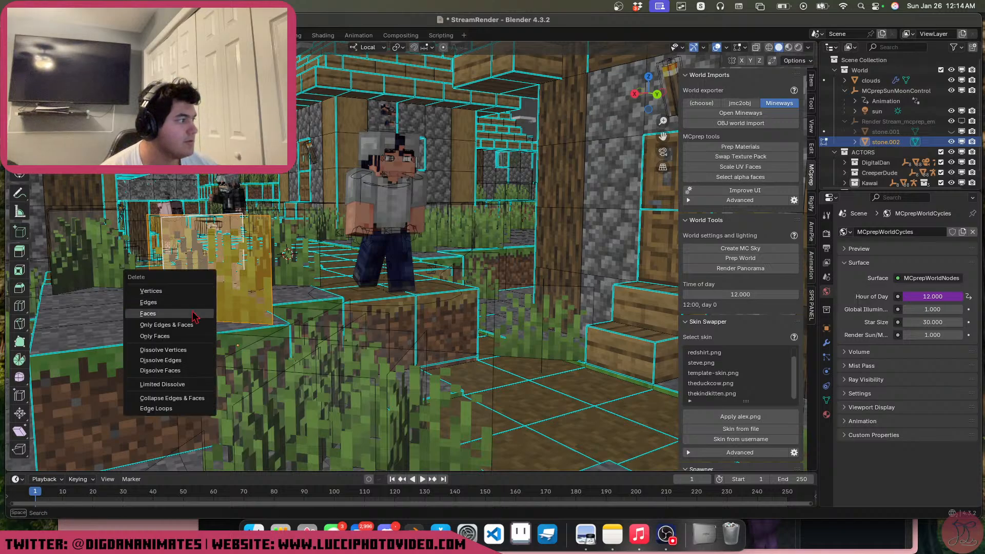
pyautogui.click(192, 309)
pyautogui.press('KP_0')
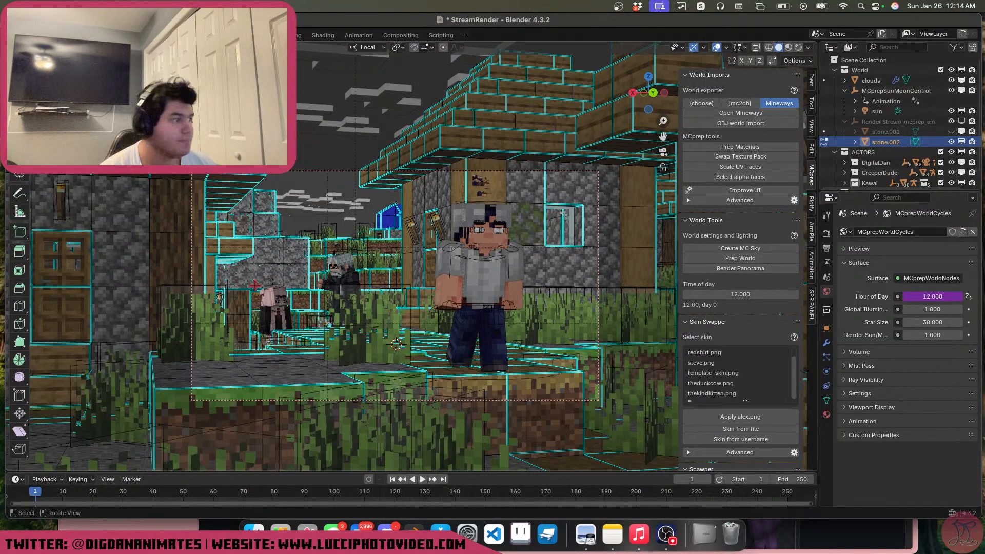
pyautogui.press('Tab')
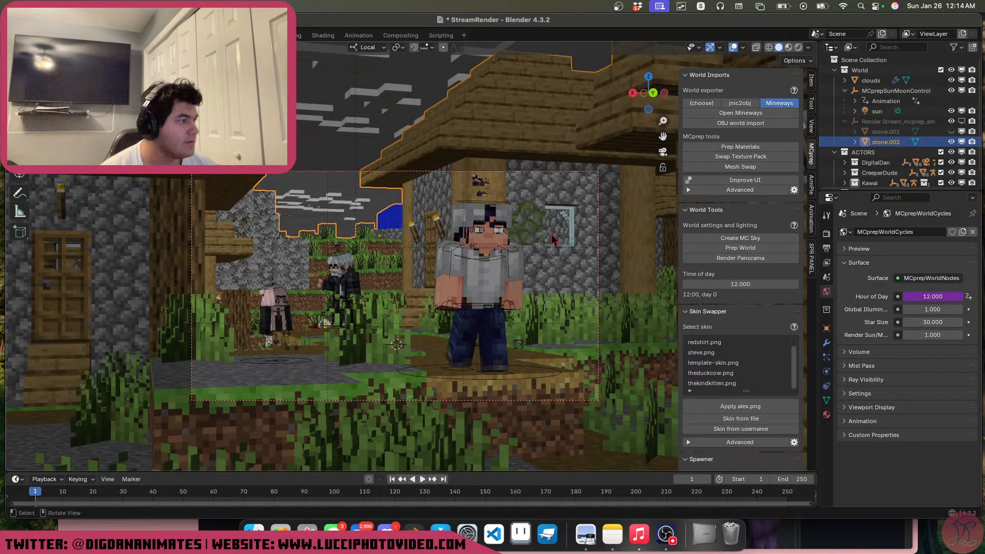
# Check the camera shot in rendered viewport shading and switch the viewport to material preview
pyautogui.click(799, 47)
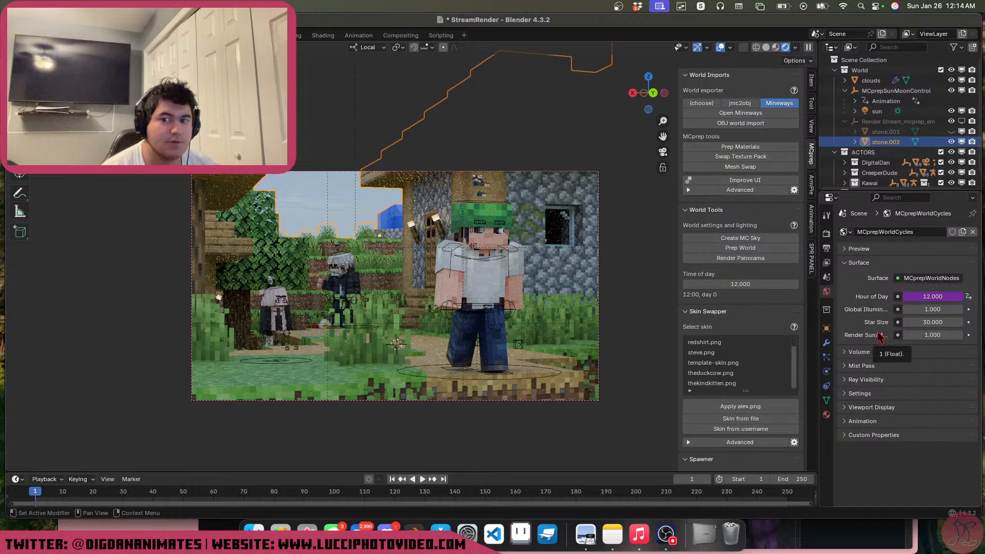
pyautogui.click(776, 47)
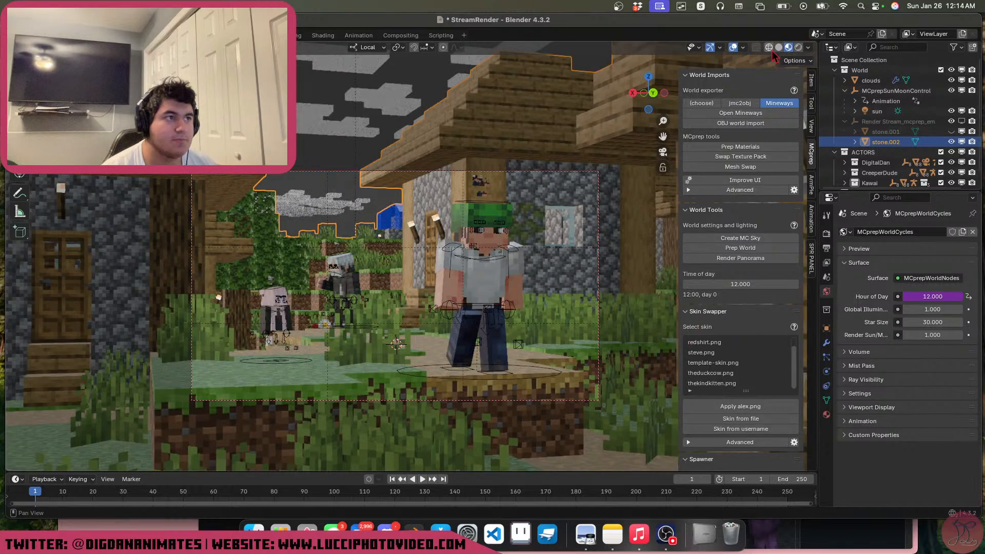
# Show the world's shader nodes in the Shading workspace, enlarge the node editor, and open the MCprepWorldNodes group
pyautogui.click(322, 35)
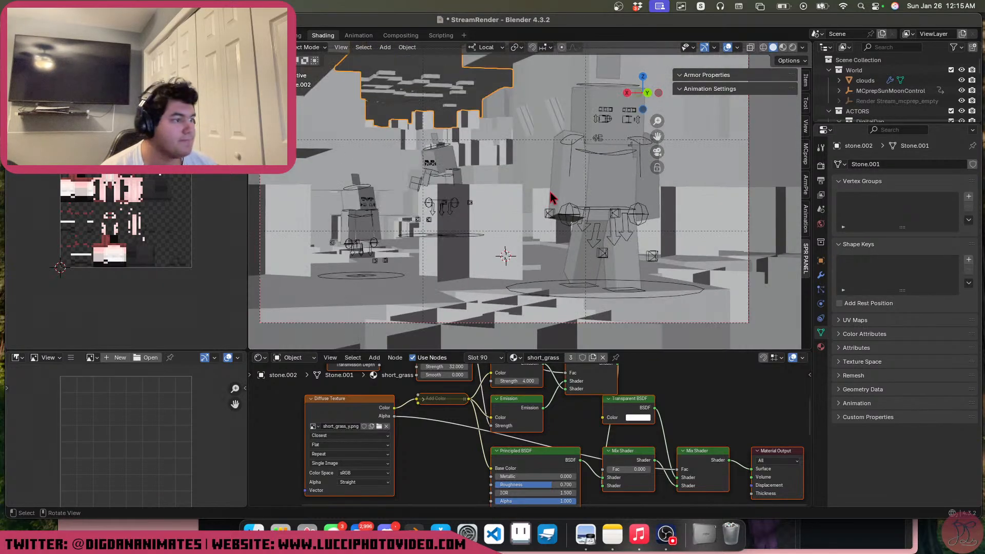
pyautogui.click(295, 358)
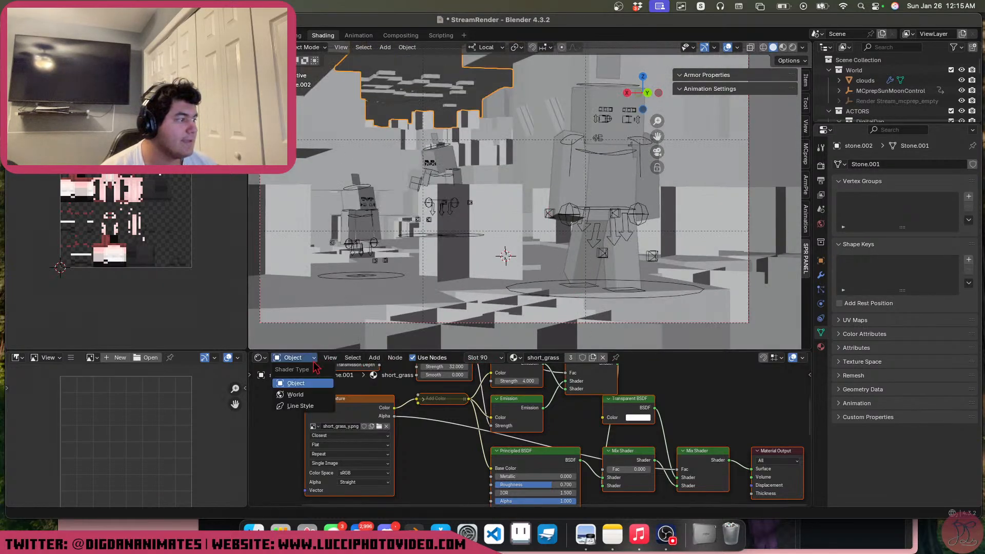
pyautogui.click(303, 391)
pyautogui.moveTo(607, 352); pyautogui.dragTo(590, 289)
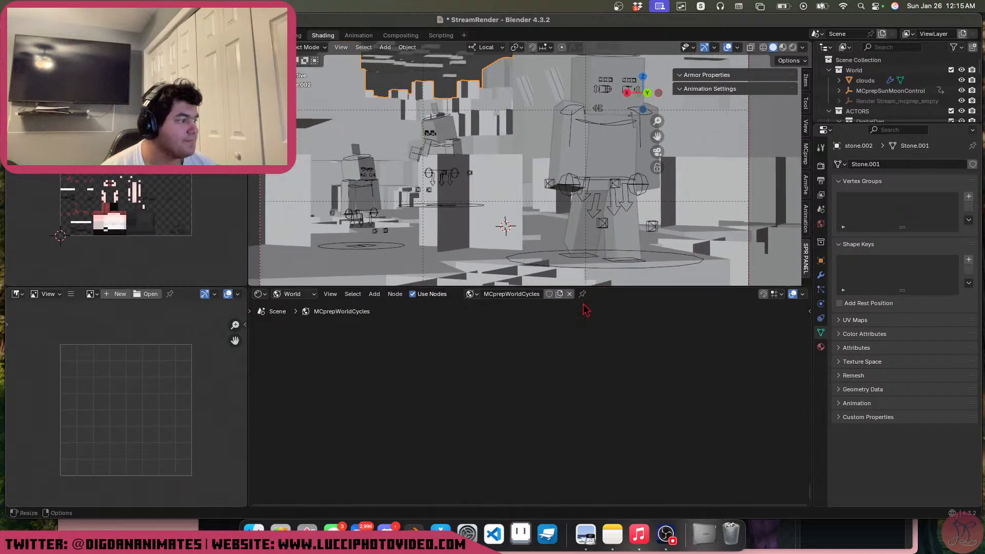
pyautogui.scroll(6, 546, 393)
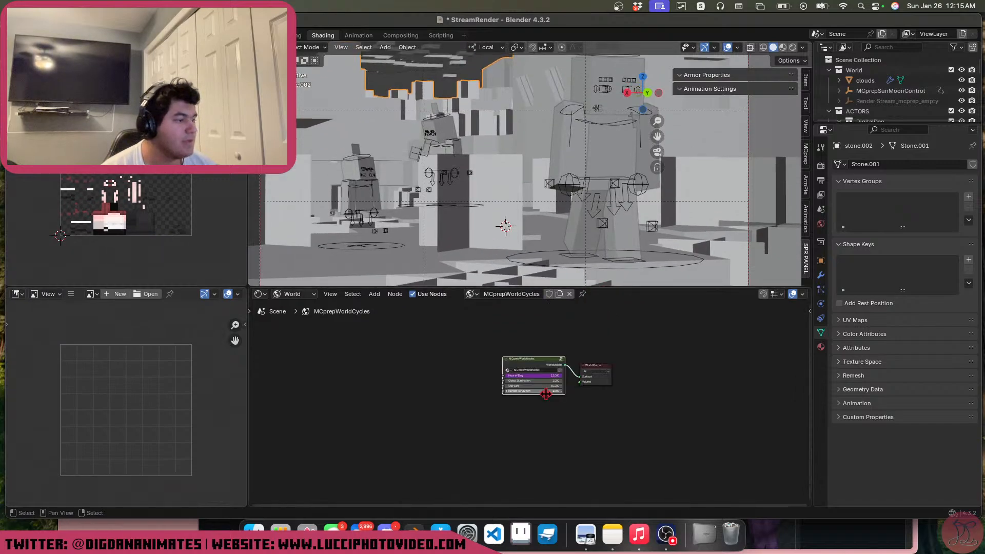
pyautogui.press('Tab')
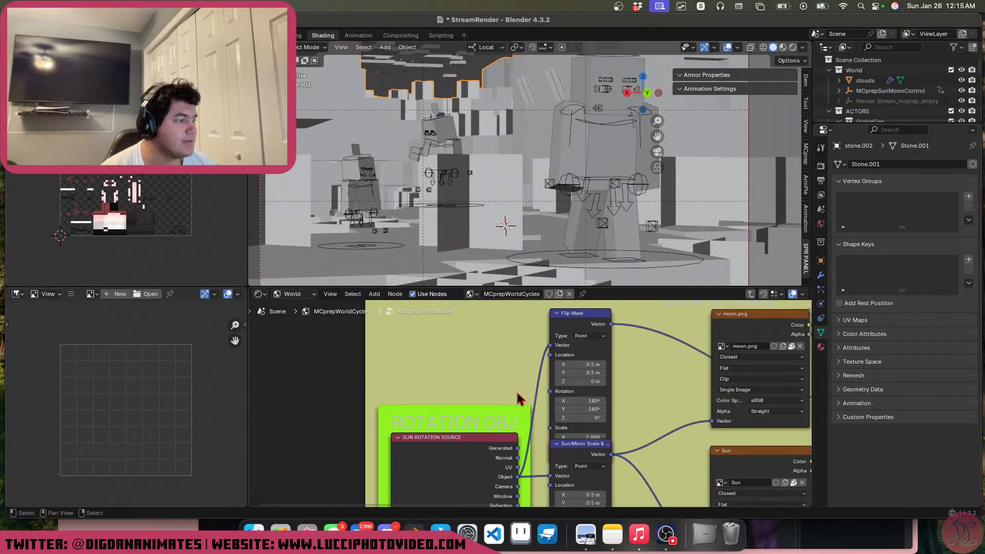
# Examine the sun, horizon and sky-color nodes inside the MCprepWorldNodes group and select the DAY color ramp
pyautogui.scroll(-4, 517, 393)
pyautogui.moveTo(518, 405); pyautogui.dragTo(444, 330, button='middle')
pyautogui.scroll(-2, 461, 388)
pyautogui.scroll(-2, 465, 398)
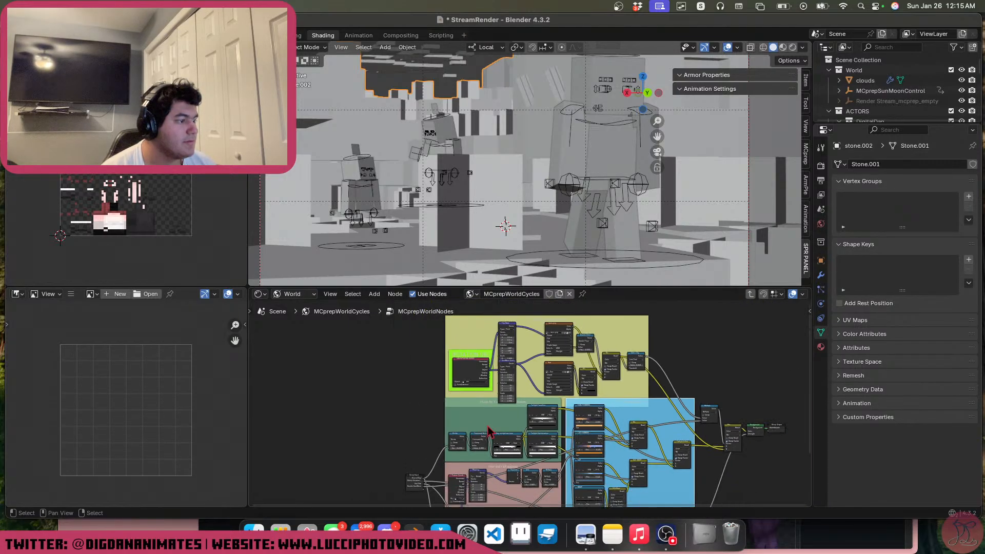
pyautogui.moveTo(492, 426); pyautogui.dragTo(497, 360, button='middle')
pyautogui.scroll(5, 506, 363)
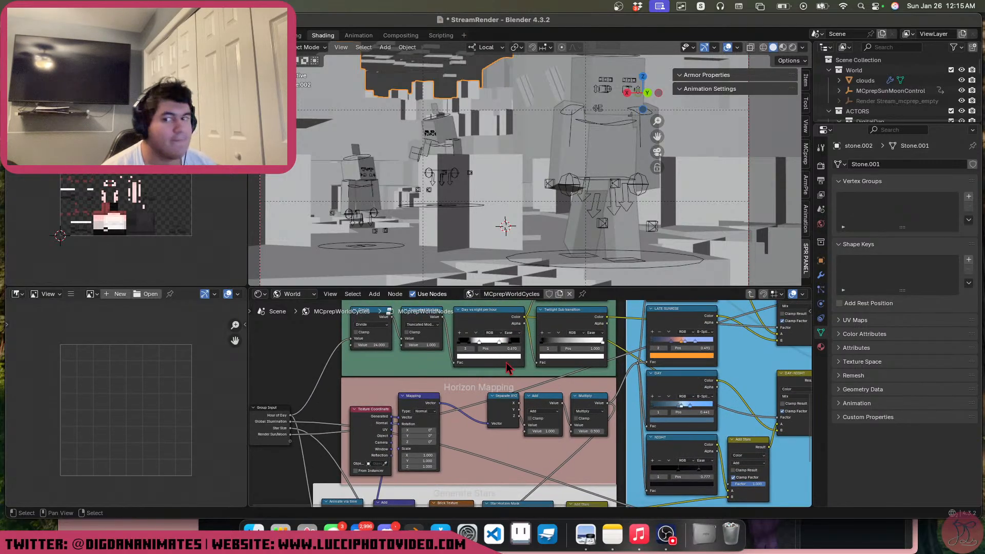
pyautogui.scroll(3, 507, 367)
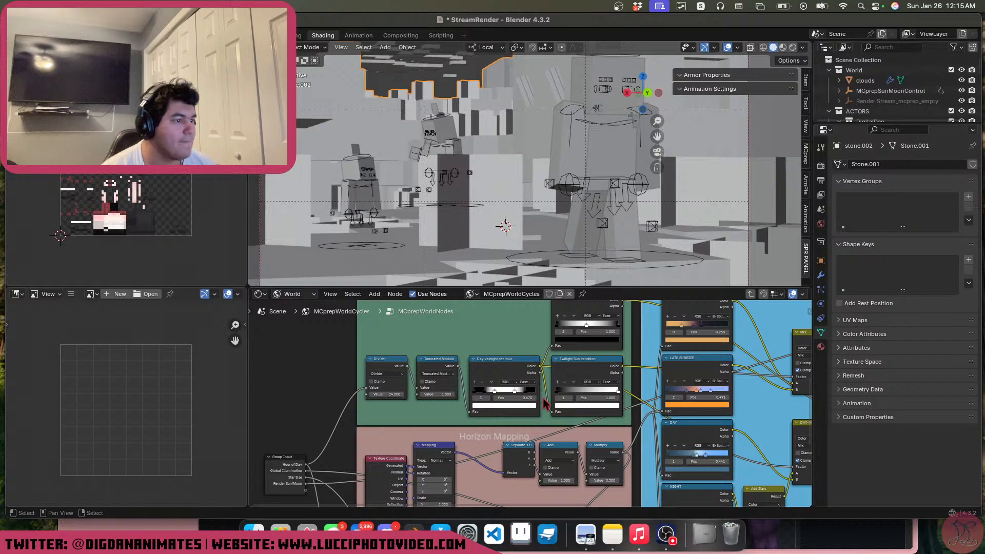
pyautogui.scroll(-2, 545, 406)
pyautogui.moveTo(642, 393); pyautogui.dragTo(560, 386, button='middle')
pyautogui.scroll(3, 562, 392)
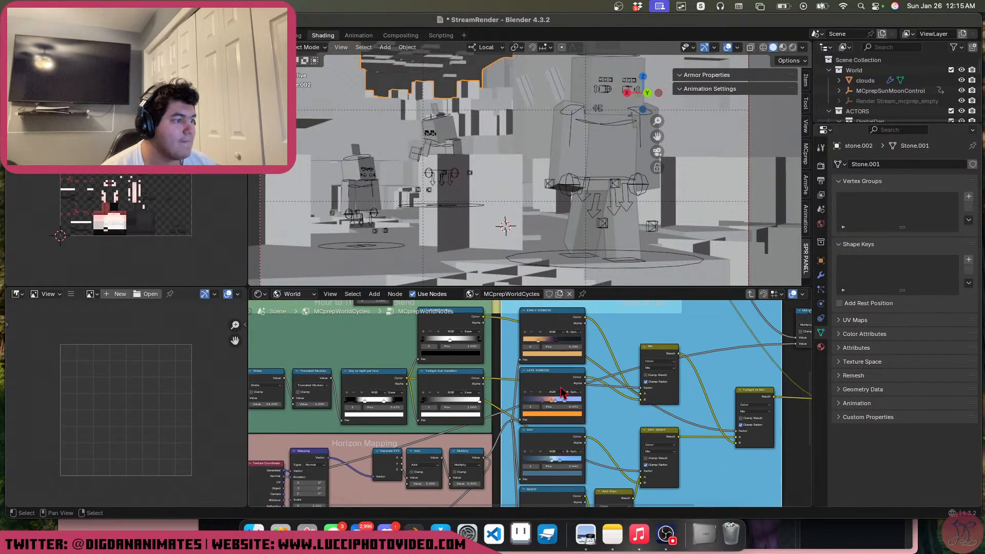
pyautogui.scroll(-3, 564, 392)
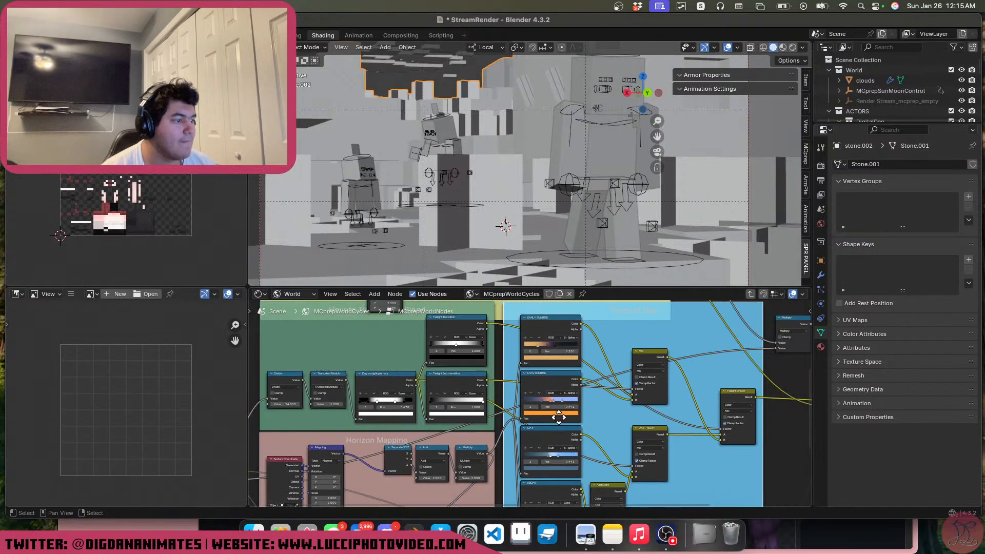
pyautogui.moveTo(564, 393)
pyautogui.mouseDown(button='middle')
pyautogui.moveTo(553, 391)
pyautogui.moveTo(552, 371)
pyautogui.moveTo(550, 408)
pyautogui.moveTo(549, 382)
pyautogui.mouseUp(button='middle')
pyautogui.click(551, 403)
pyautogui.scroll(1, 549, 403)
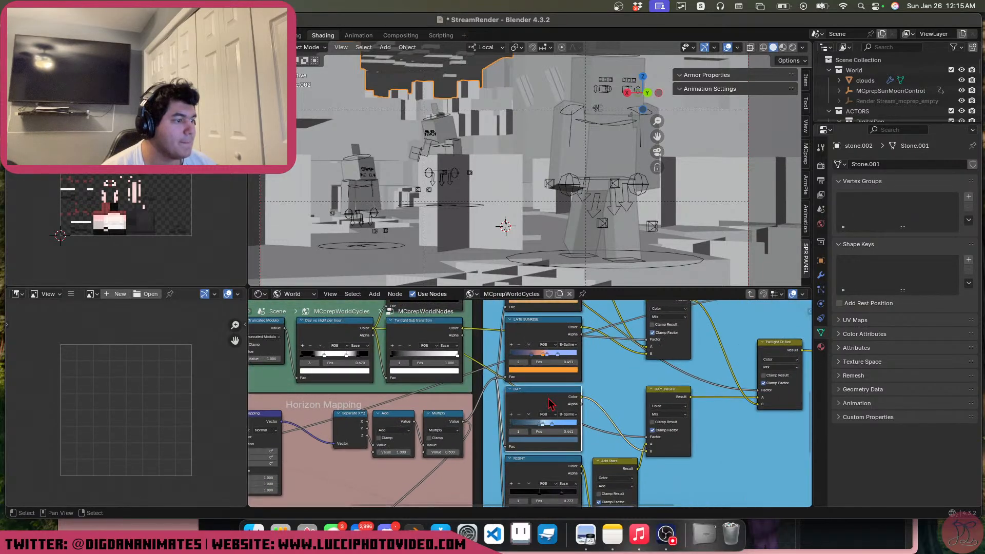
# Leave the MCprepWorldNodes group and view the camera shot in rendered viewport shading
pyautogui.press('Tab')
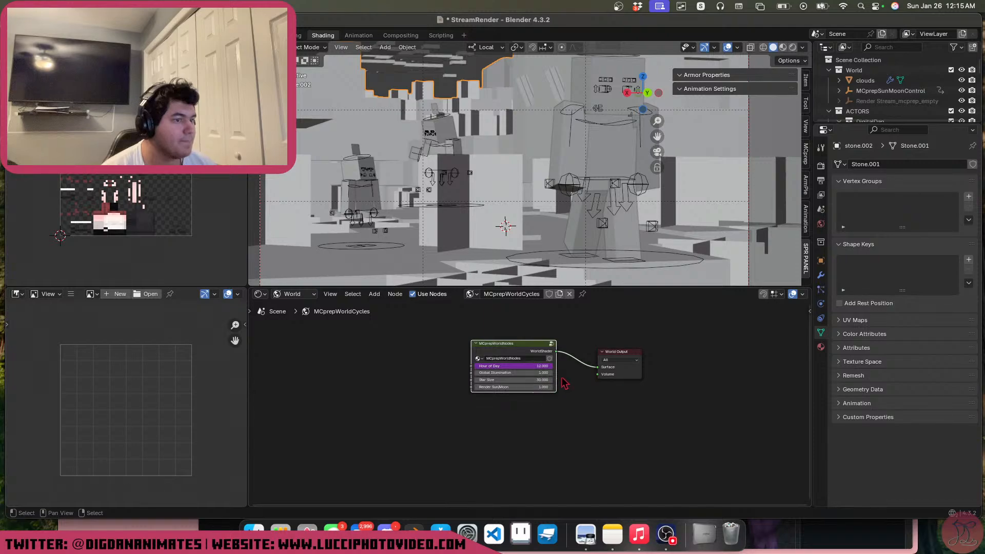
pyautogui.click(820, 226)
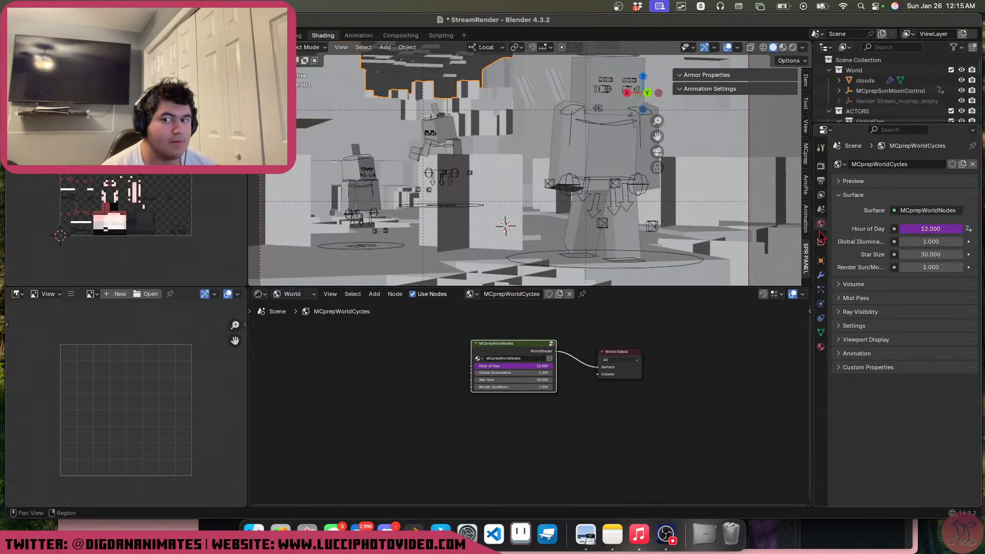
pyautogui.scroll(-2, 701, 231)
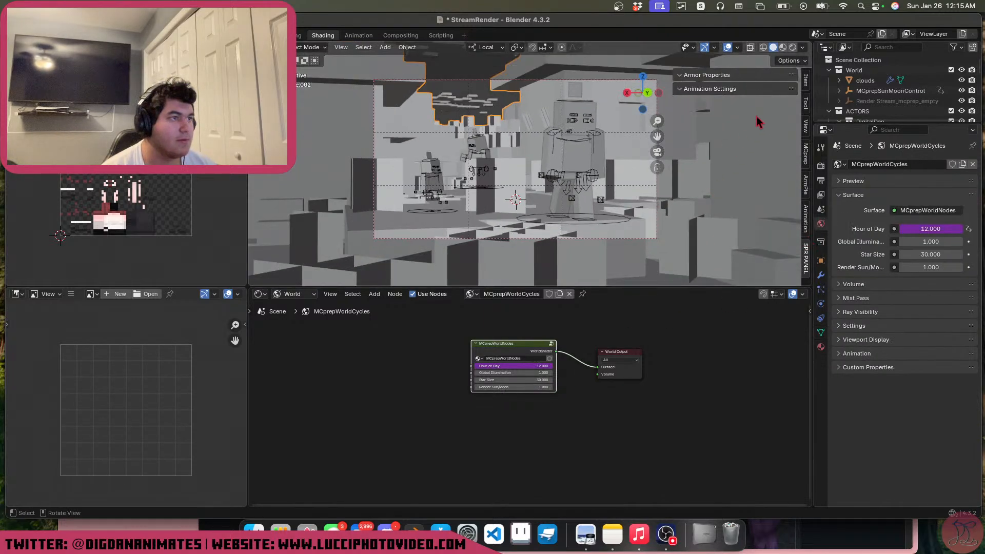
pyautogui.click(783, 48)
pyautogui.scroll(2, 646, 199)
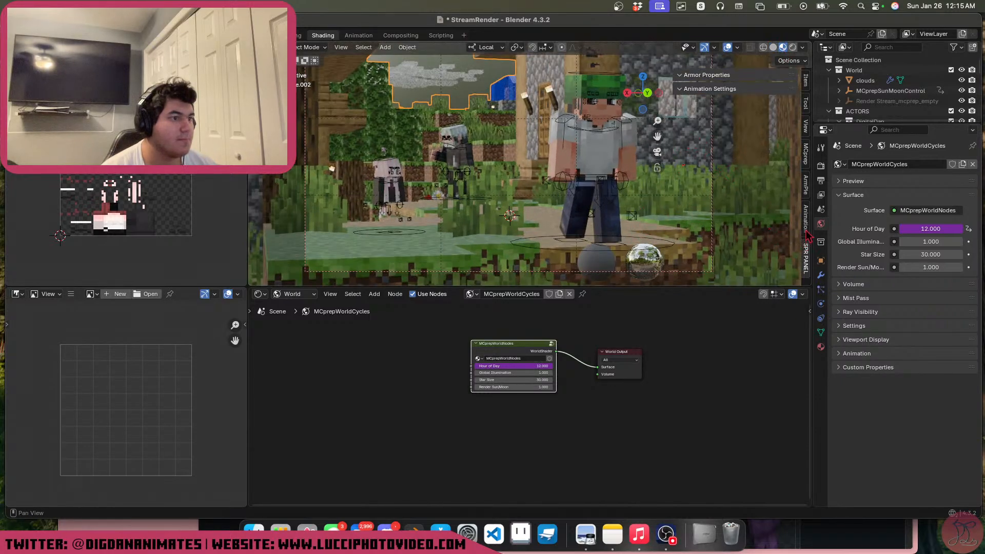
pyautogui.click(793, 48)
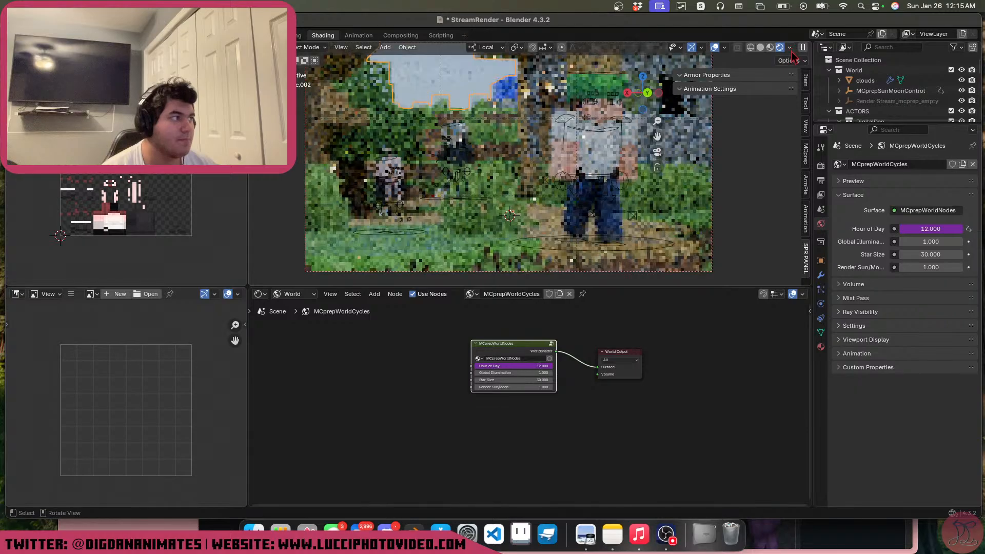
# Set the color management exposure to 1 in the scene's render settings
pyautogui.click(821, 166)
pyautogui.scroll(-2, 842, 230)
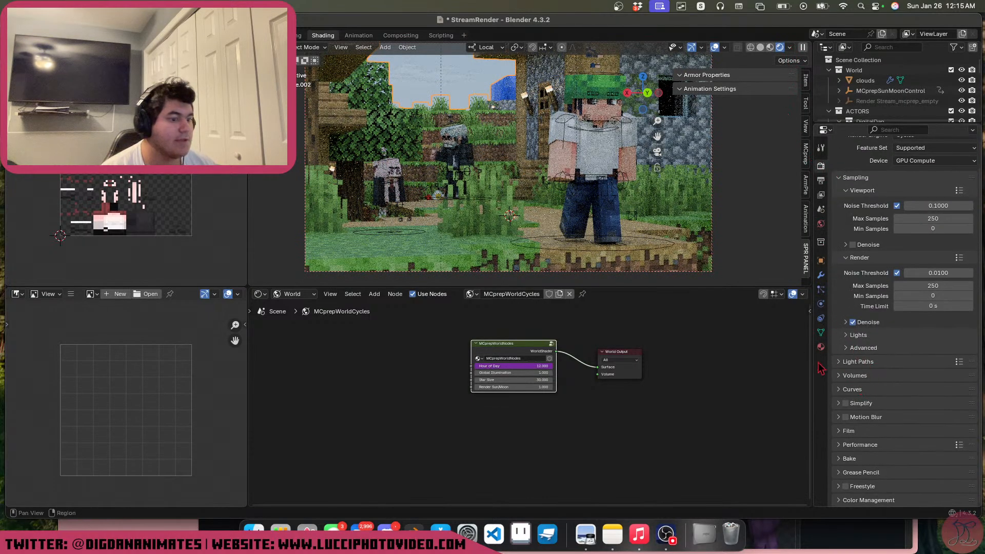
pyautogui.click(908, 501)
pyautogui.scroll(-5, 912, 492)
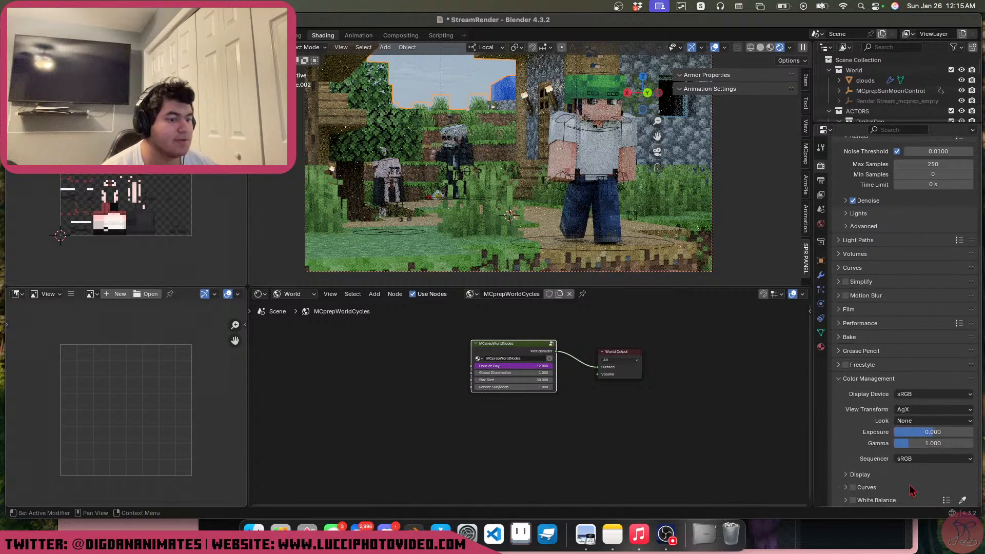
pyautogui.click(929, 421)
pyautogui.click(928, 422)
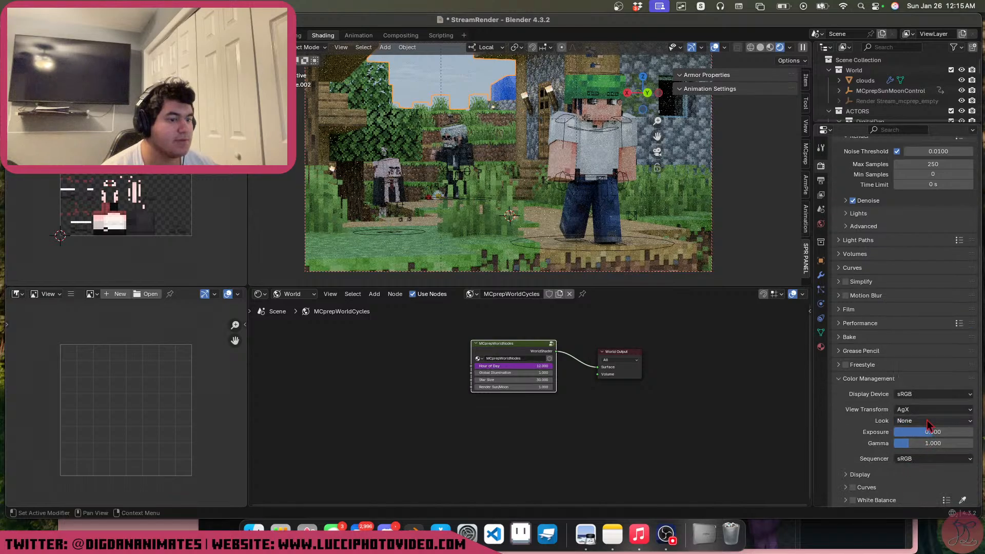
pyautogui.click(929, 433)
pyautogui.write('1')
pyautogui.press('Return')
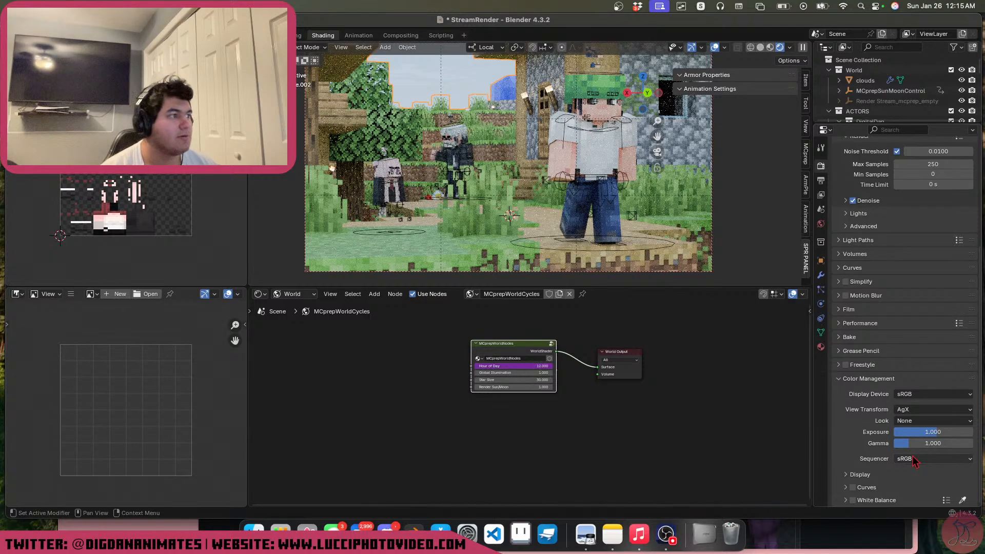
# Try AO Factors of 1.00 and 0.56 in the Fast GI Approximation settings under Light Paths, and settle on 0.50
pyautogui.click(821, 225)
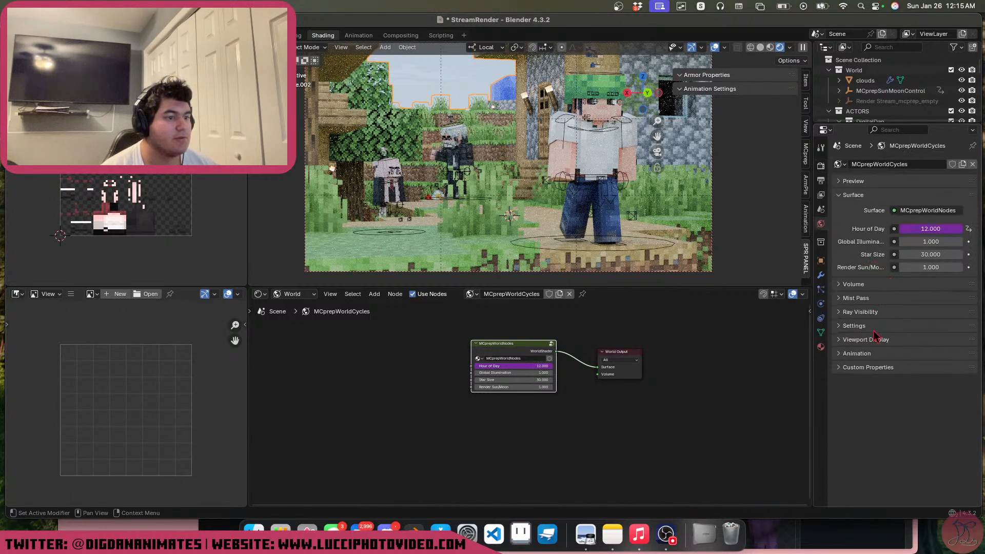
pyautogui.click(821, 166)
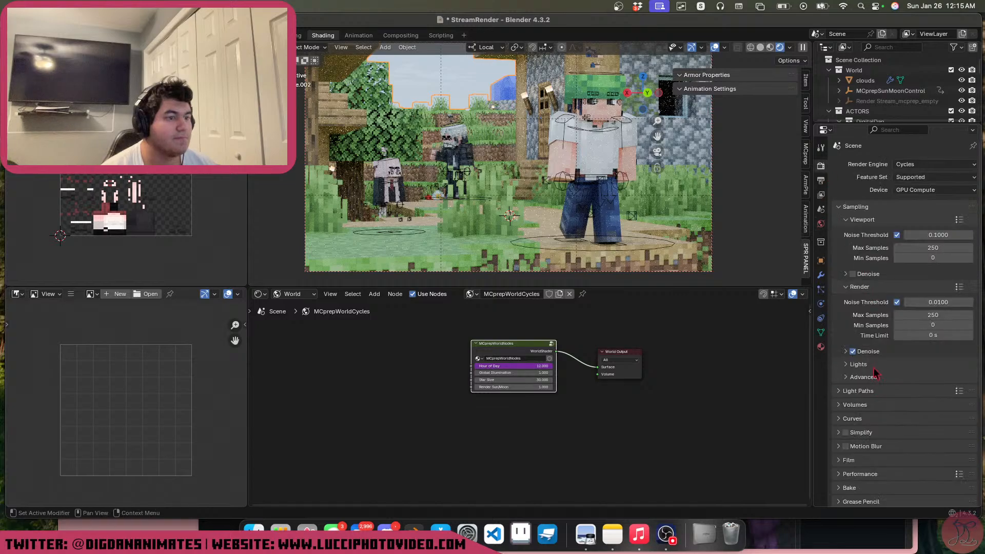
pyautogui.click(890, 394)
pyautogui.scroll(-10, 893, 369)
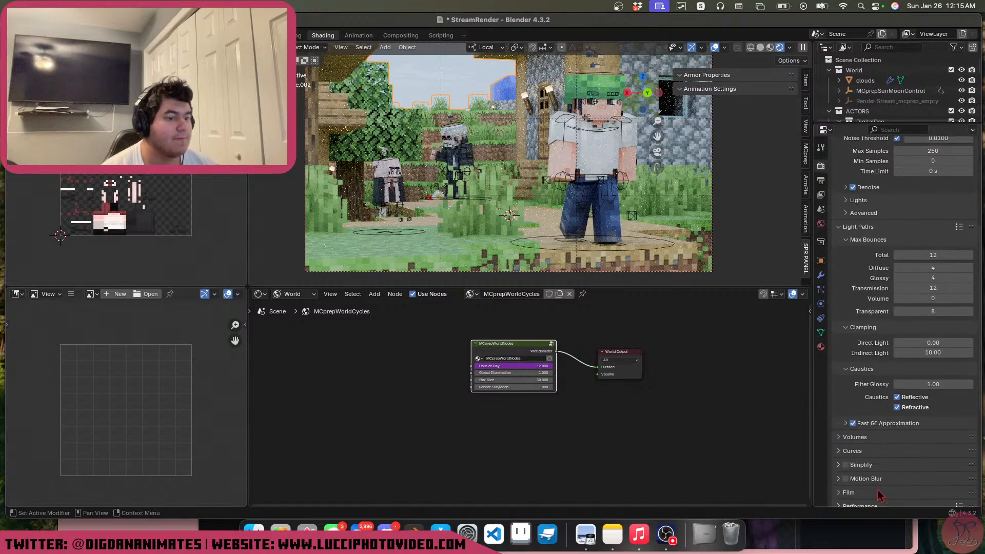
pyautogui.click(893, 341)
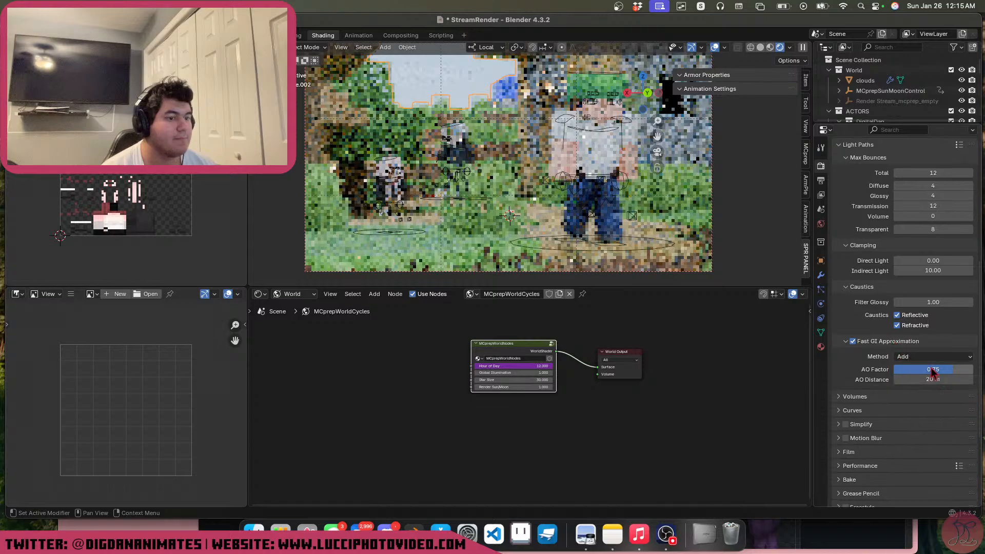
pyautogui.click(931, 369)
pyautogui.write('1')
pyautogui.press('Return')
pyautogui.click(939, 369)
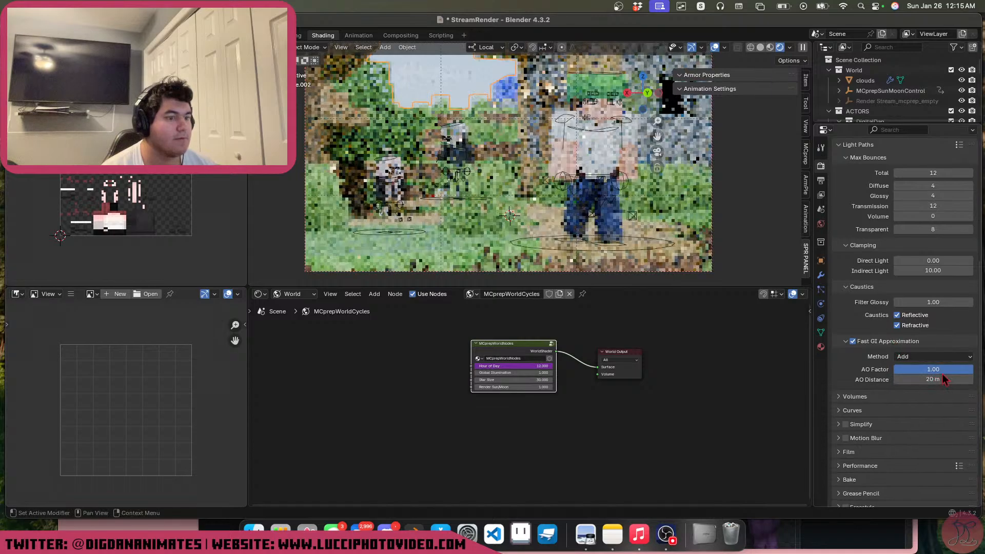
pyautogui.write('0.56')
pyautogui.press('Return')
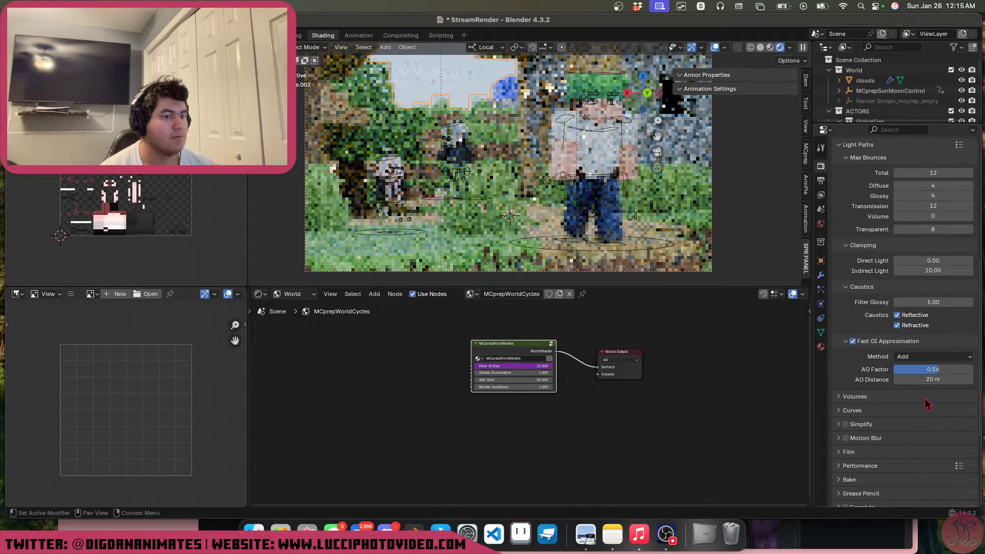
pyautogui.click(935, 369)
pyautogui.write('0.5')
pyautogui.press('Return')
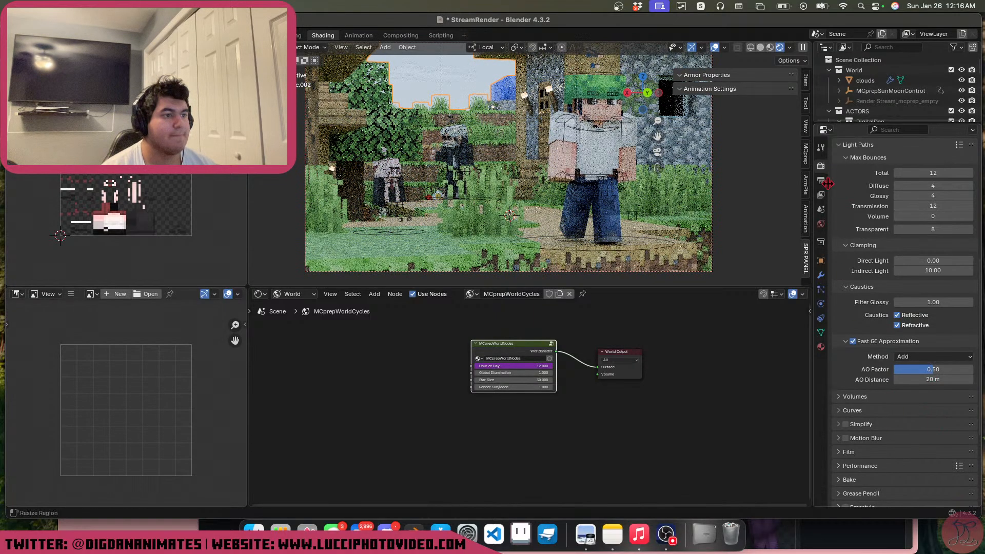
# Compare the Punchy, Medium High Contrast, Base Contrast and Medium Low Contrast looks in color management, and keep Base Contrast
pyautogui.scroll(-5, 866, 400)
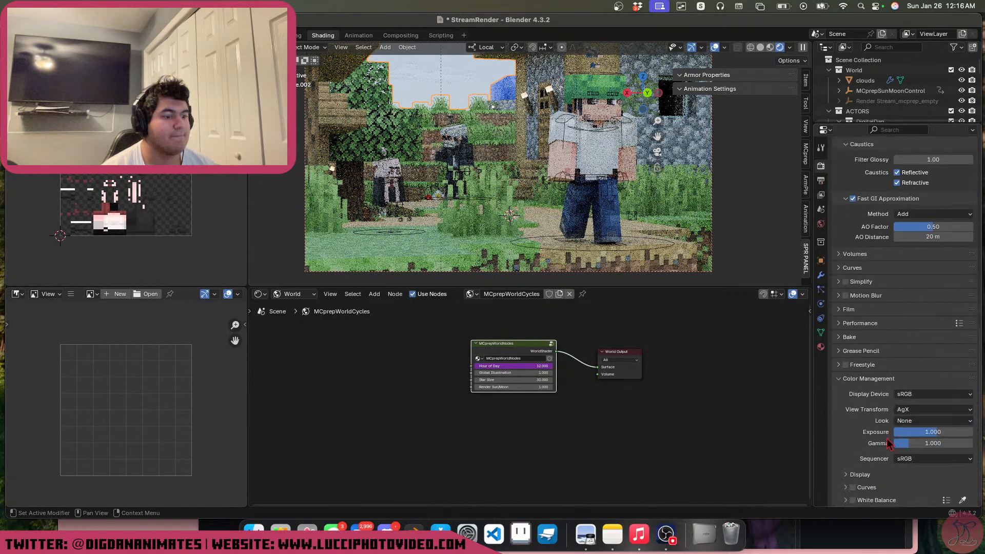
pyautogui.click(930, 465)
pyautogui.click(929, 463)
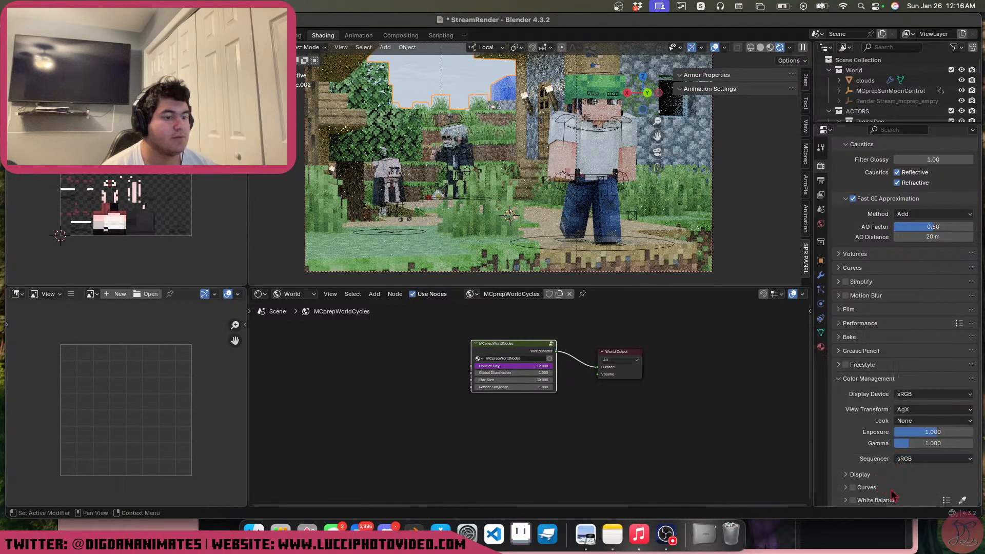
pyautogui.click(935, 421)
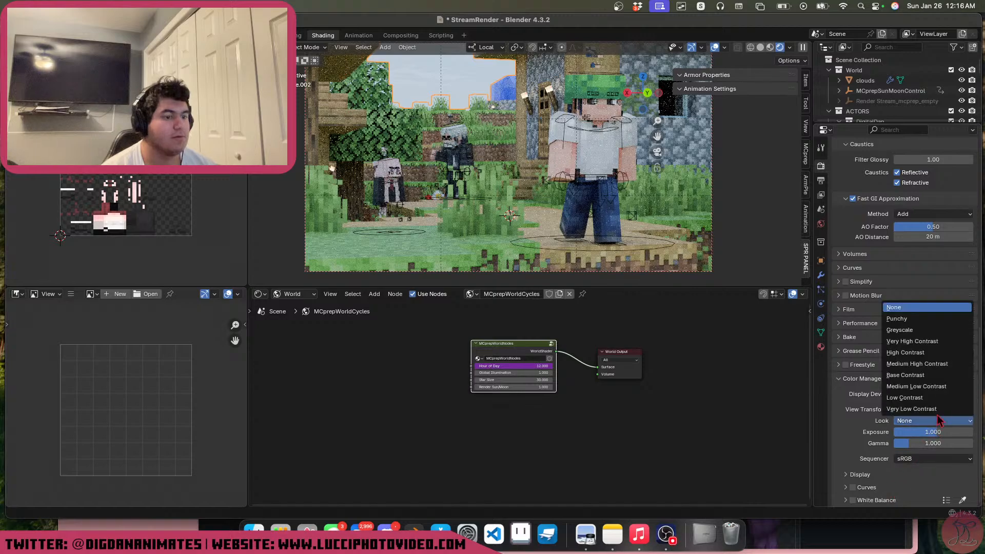
pyautogui.click(931, 320)
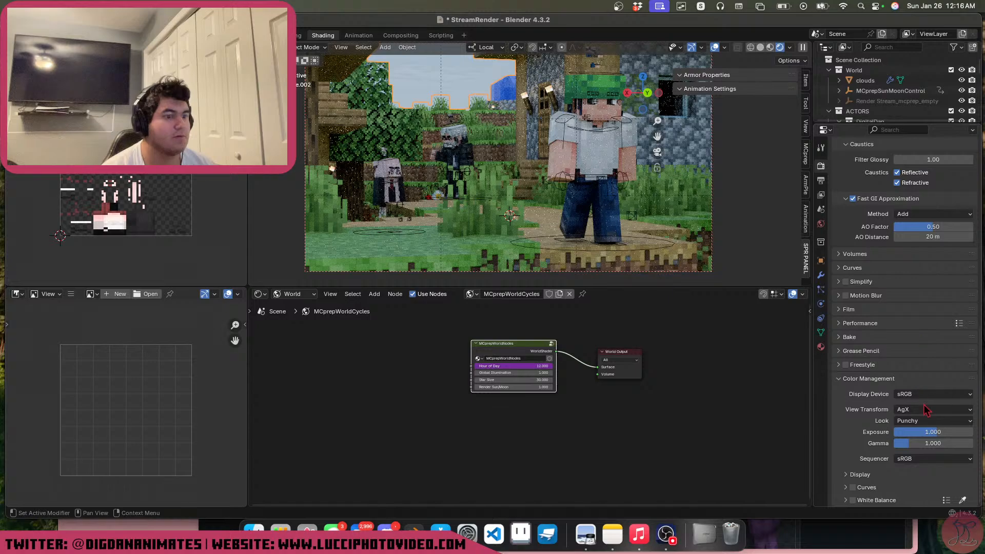
pyautogui.click(932, 421)
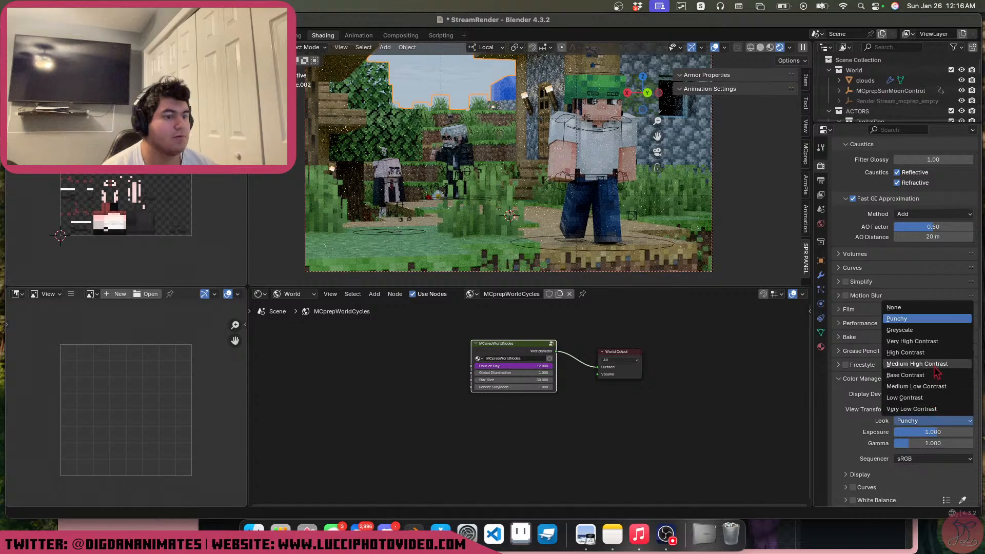
pyautogui.click(937, 364)
pyautogui.click(928, 421)
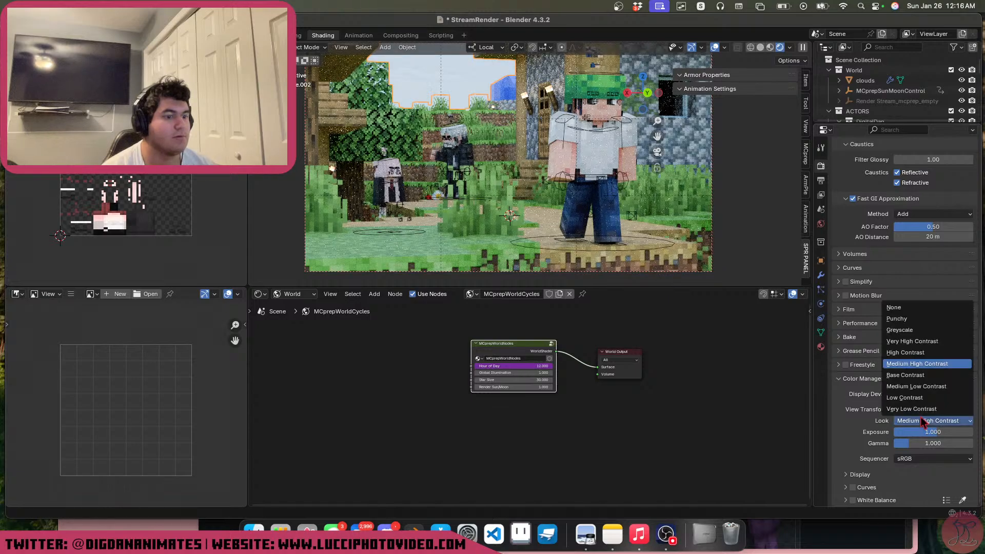
pyautogui.click(935, 375)
pyautogui.click(924, 422)
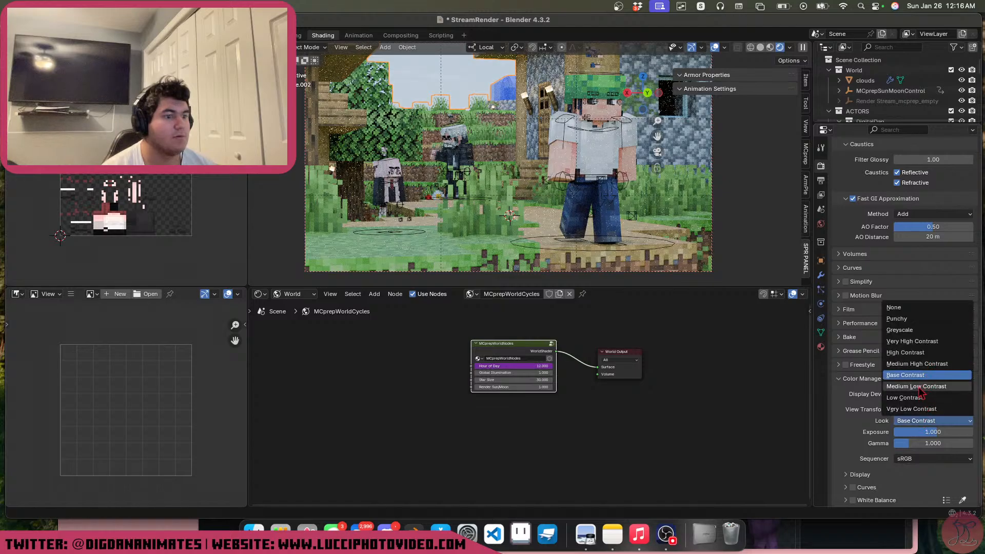
pyautogui.click(920, 387)
pyautogui.click(918, 423)
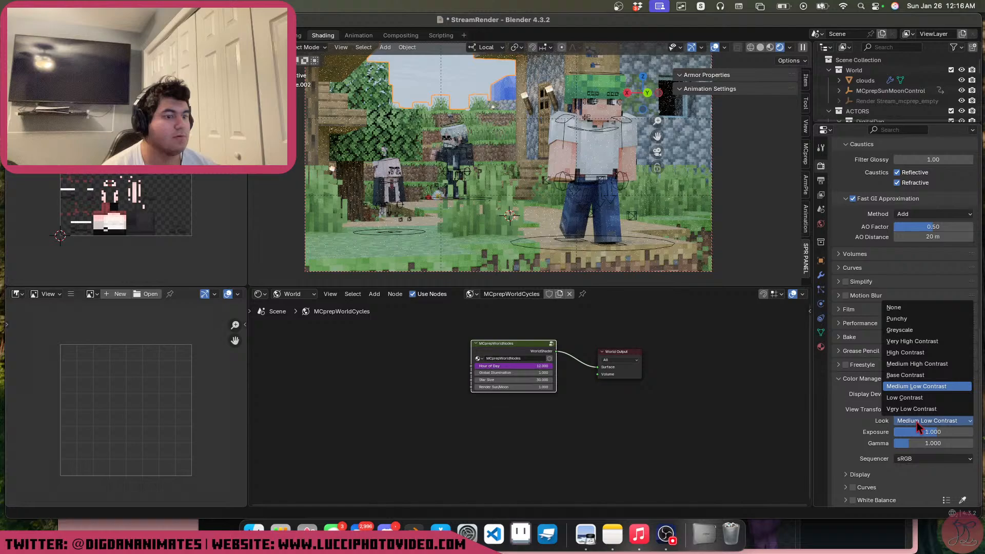
pyautogui.click(928, 376)
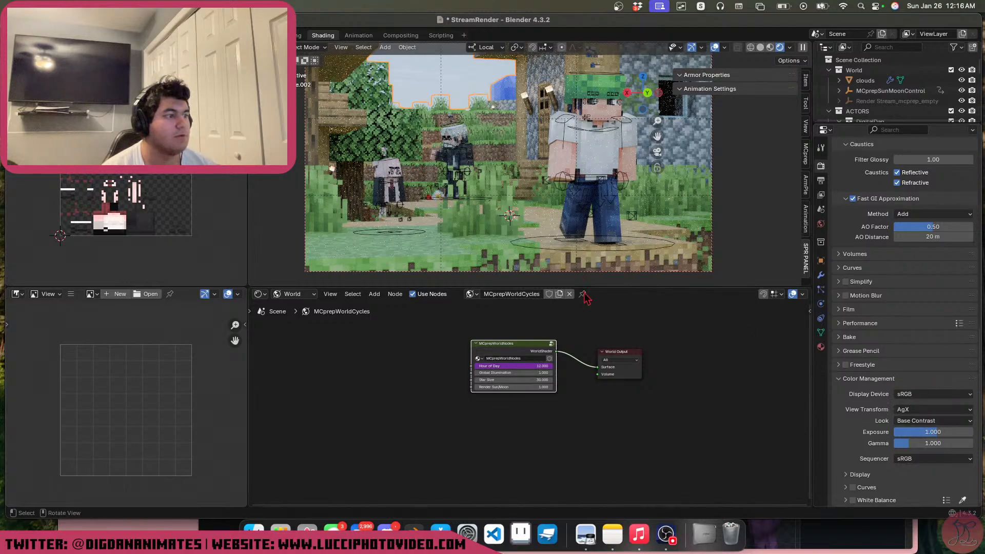
# Enlarge the 3D viewport, deselect everything, and briefly hide the overlays to check the rendered camera shot
pyautogui.moveTo(597, 287); pyautogui.dragTo(601, 367)
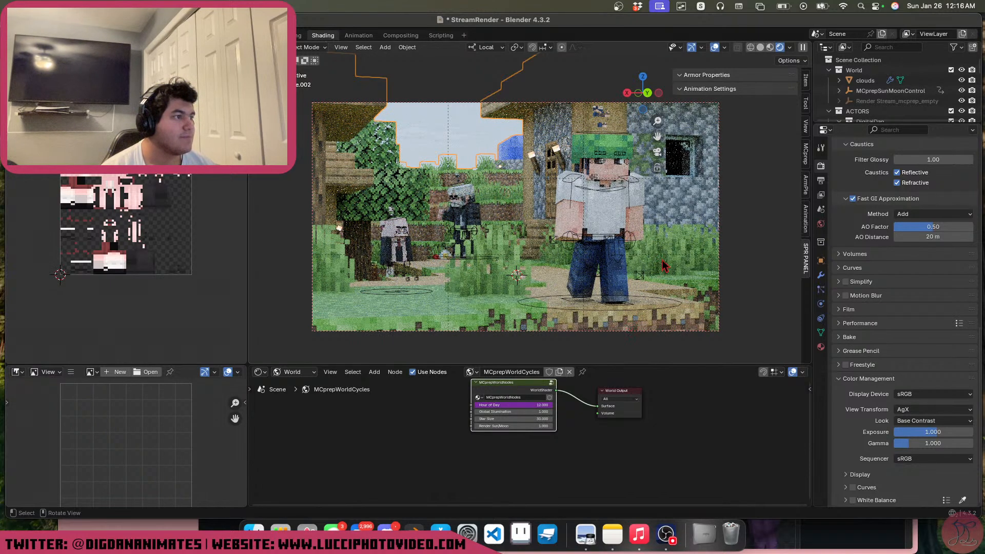
pyautogui.hotkey('alt', 'a')
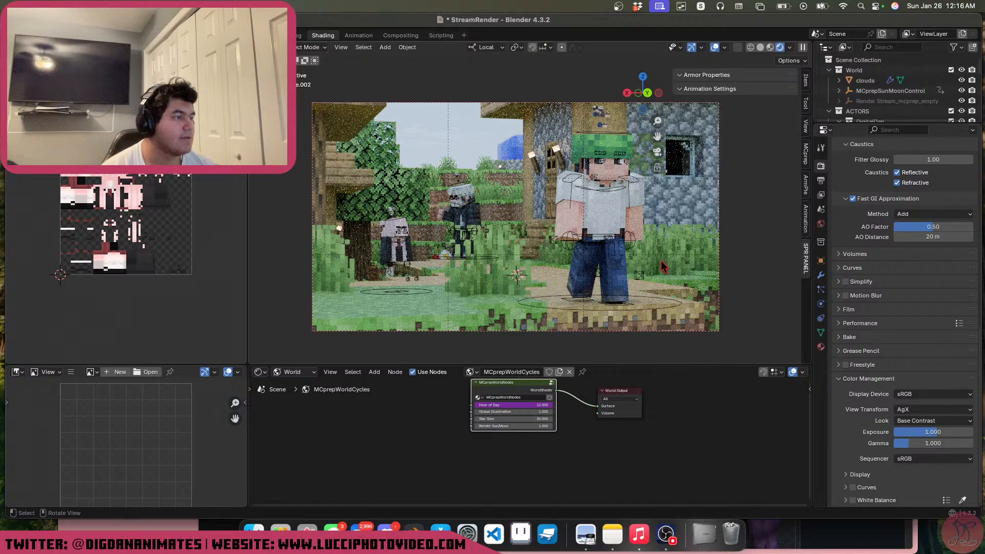
pyautogui.click(715, 48)
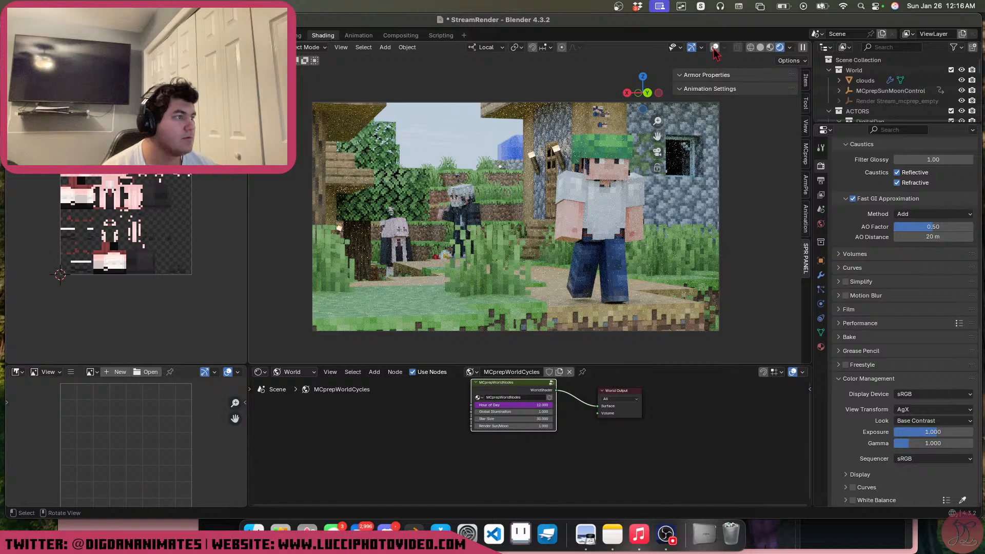
pyautogui.click(713, 52)
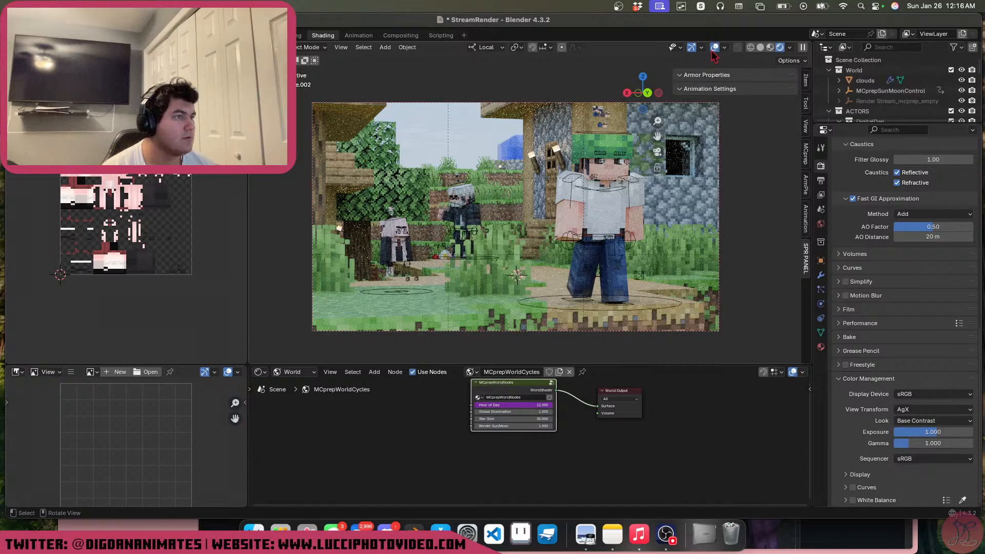
# Leave rendered shading, go inside the cobblestone house through its window, and place the 3D cursor on the floor beside the red bed
pyautogui.click(761, 48)
pyautogui.moveTo(583, 202); pyautogui.dragTo(592, 249, button='middle')
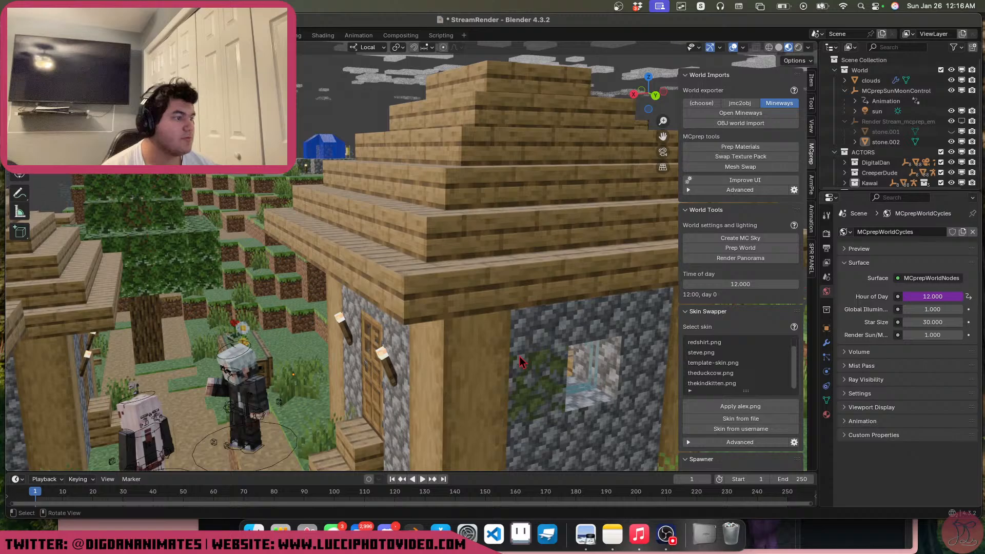
pyautogui.keyDown('shift'); pyautogui.moveTo(520, 357); pyautogui.dragTo(386, 323, button='middle'); pyautogui.keyUp('shift')
pyautogui.keyDown('shift'); pyautogui.rightClick(411, 322); pyautogui.keyUp('shift')
pyautogui.moveTo(435, 342); pyautogui.dragTo(439, 330, button='middle')
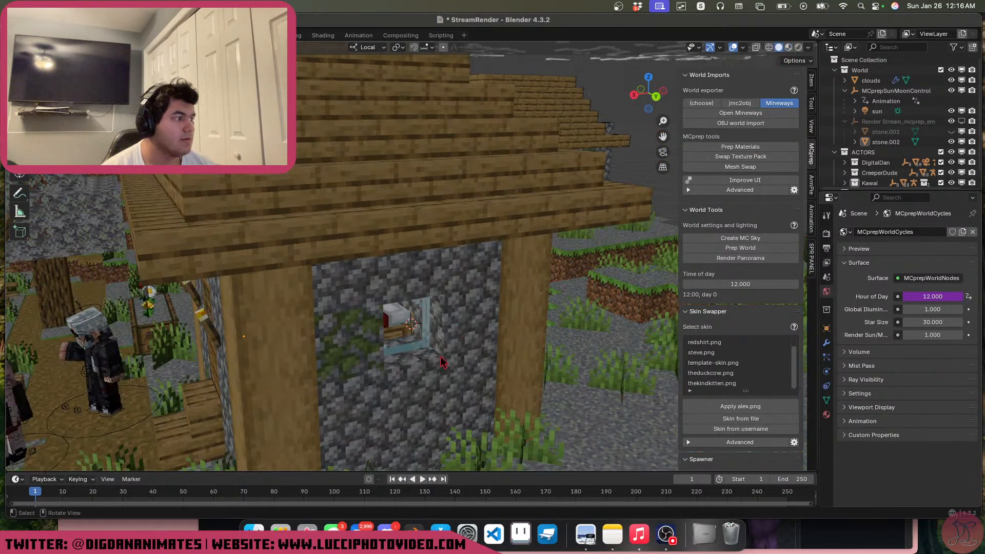
pyautogui.hotkey('shift', '`')
pyautogui.press('w')
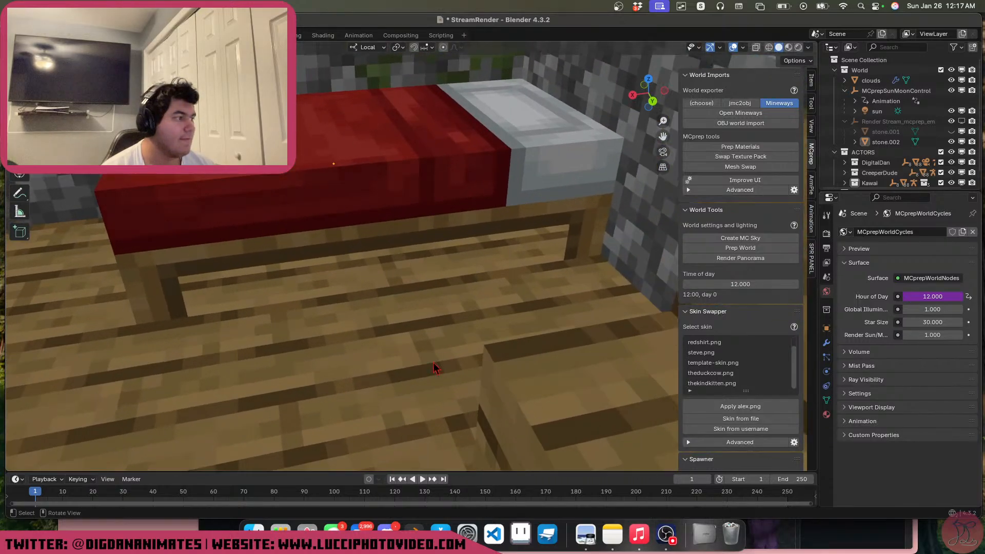
pyautogui.click(384, 363)
# Add a point light at the 3D cursor inside the house and raise it along Z above the floor
pyautogui.hotkey('shift', 'a')
pyautogui.moveTo(384, 360)
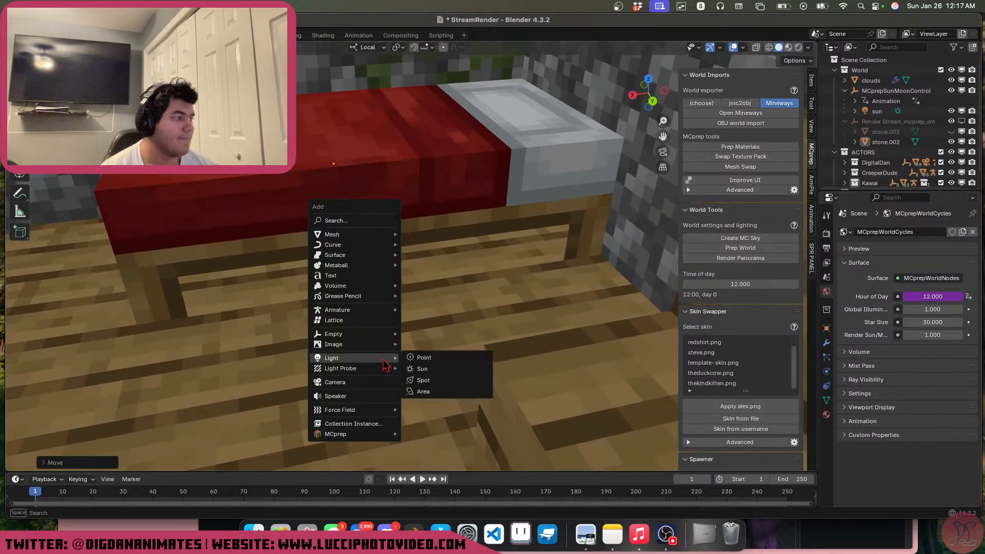
pyautogui.click(425, 356)
pyautogui.moveTo(416, 351); pyautogui.dragTo(397, 339, button='middle')
pyautogui.press('g')
pyautogui.press('z')
pyautogui.click(387, 106)
pyautogui.scroll(-1, 395, 192)
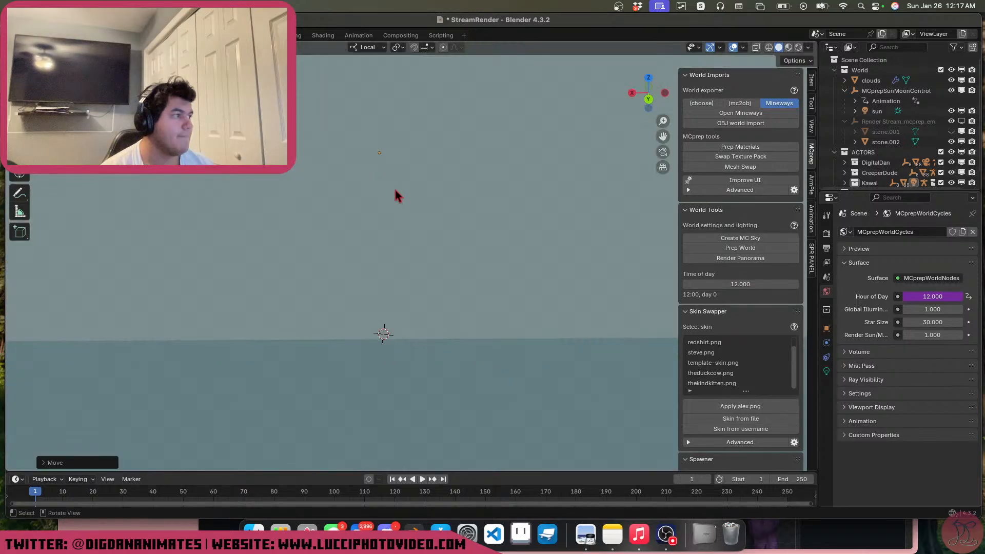
pyautogui.moveTo(395, 192); pyautogui.dragTo(483, 192, button='middle')
pyautogui.hotkey('shift', '`')
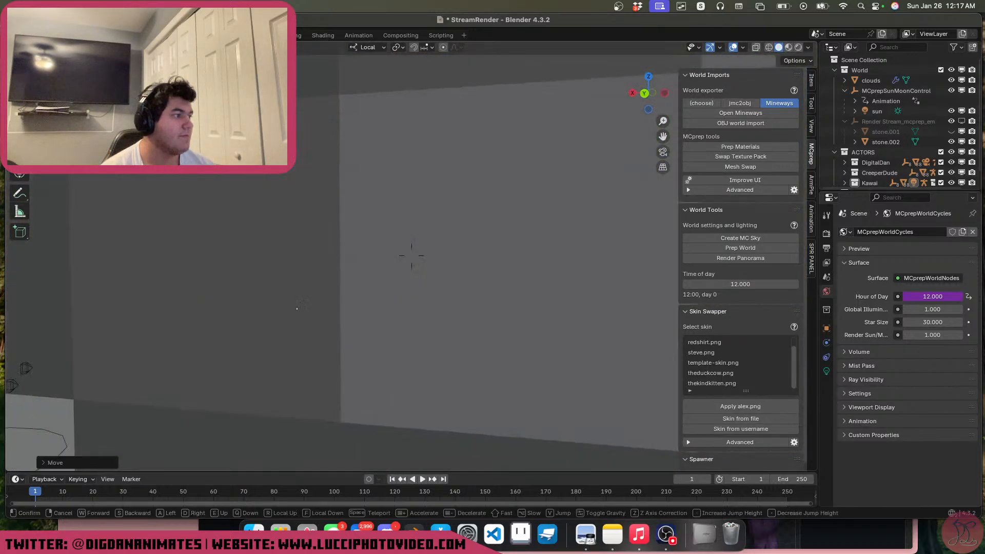
# Raise the point light along Z to window height above the red bed and shift it along Y
pyautogui.press('s')
pyautogui.click(482, 194)
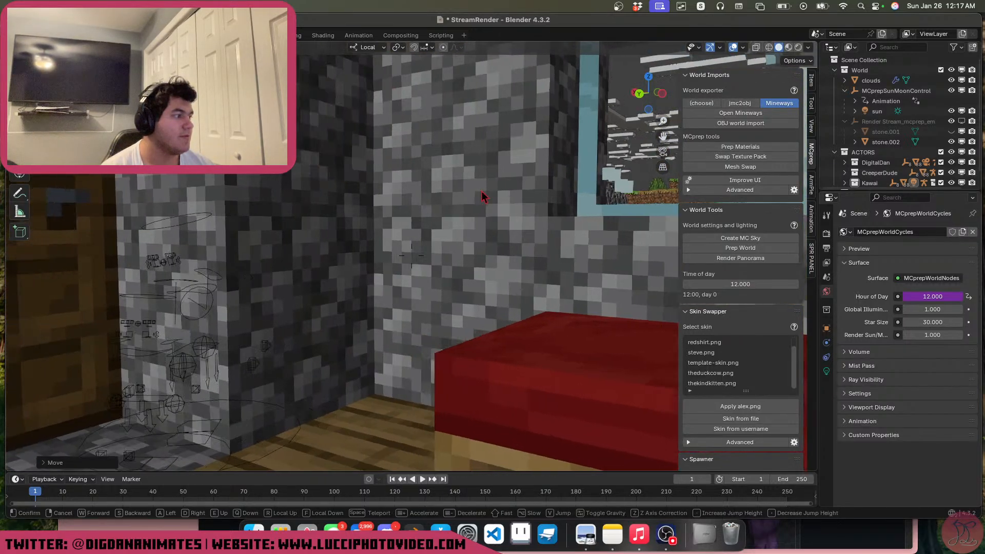
pyautogui.keyDown('shift'); pyautogui.moveTo(482, 194); pyautogui.dragTo(626, 308, button='middle'); pyautogui.keyUp('shift')
pyautogui.press('g')
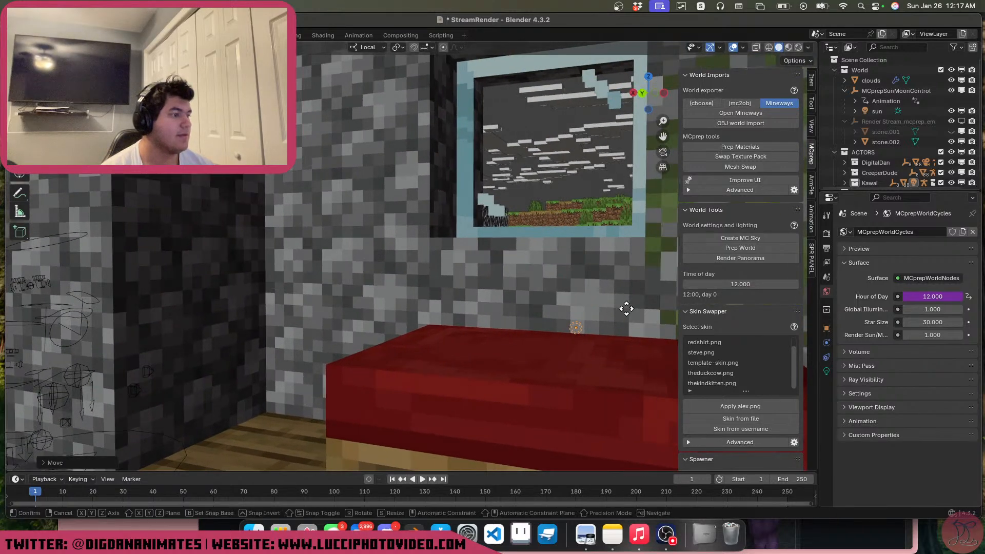
pyautogui.press('z')
pyautogui.click(578, 105)
pyautogui.press('g')
pyautogui.press('y')
pyautogui.click(516, 176)
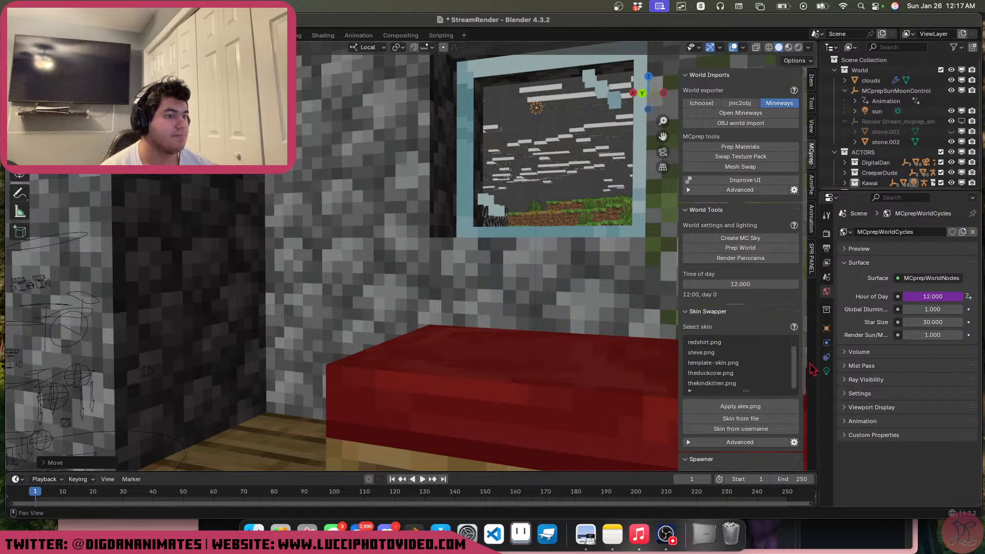
# Set the interior point light's radius to 1.39 m and its power to 200 W
pyautogui.click(826, 371)
pyautogui.moveTo(931, 330); pyautogui.dragTo(980, 330)
pyautogui.click(936, 302)
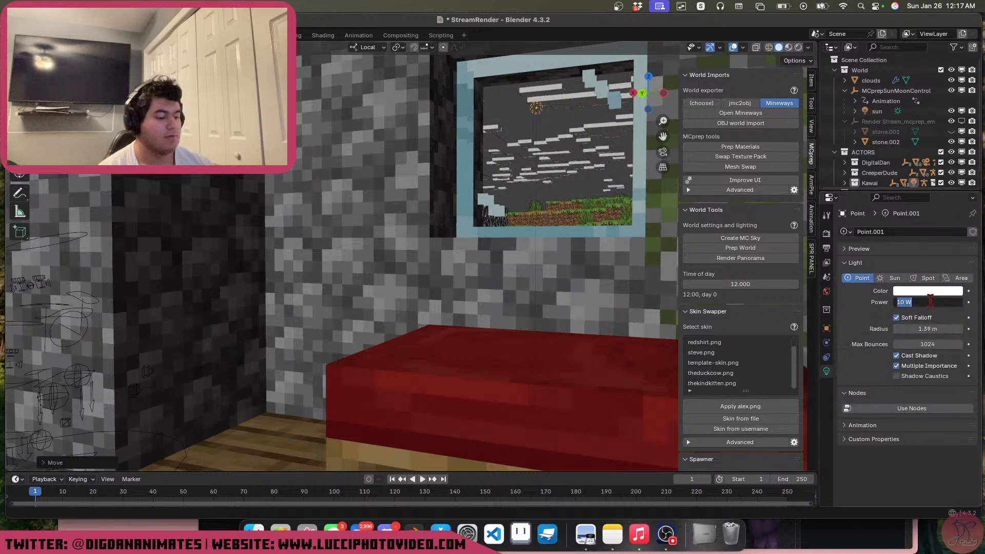
pyautogui.write('200')
pyautogui.press('Return')
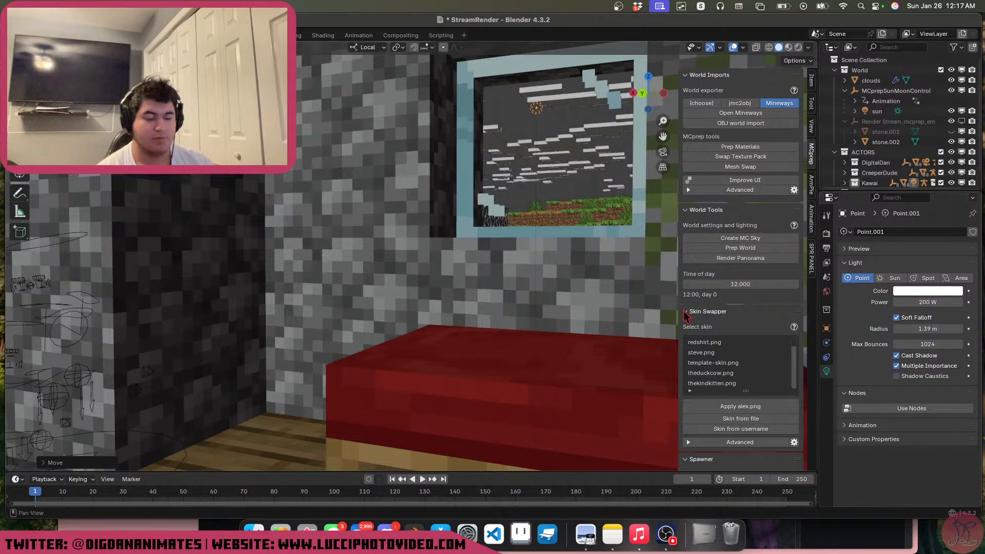
# Return to the camera view in rendered shading and set the interior light's power to 100 W
pyautogui.press('KP_0')
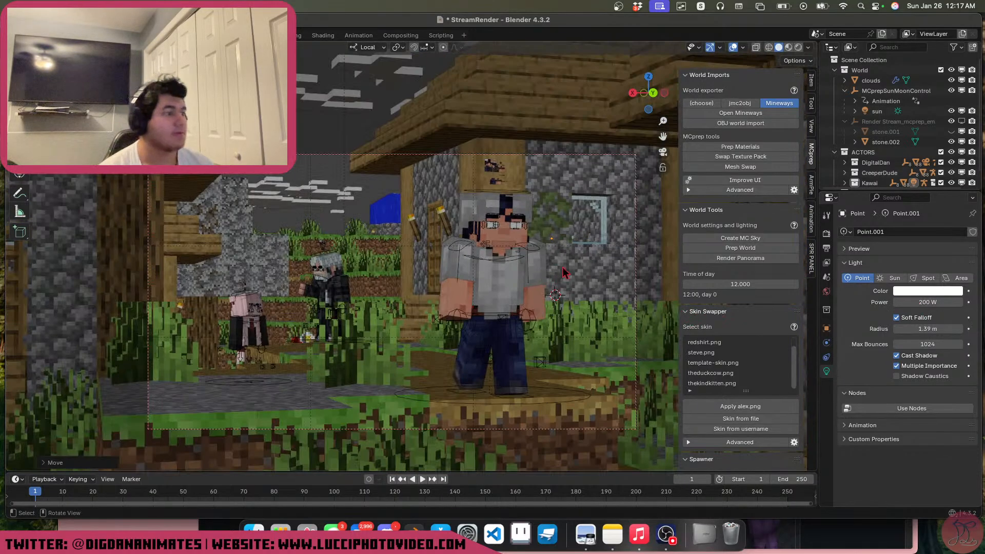
pyautogui.click(798, 47)
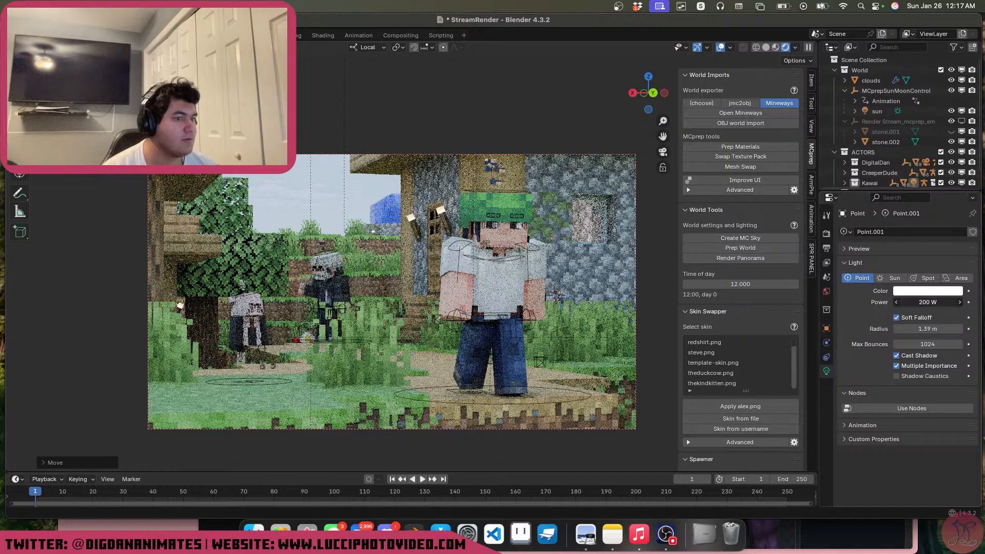
pyautogui.click(931, 303)
pyautogui.write('100')
pyautogui.press('Return')
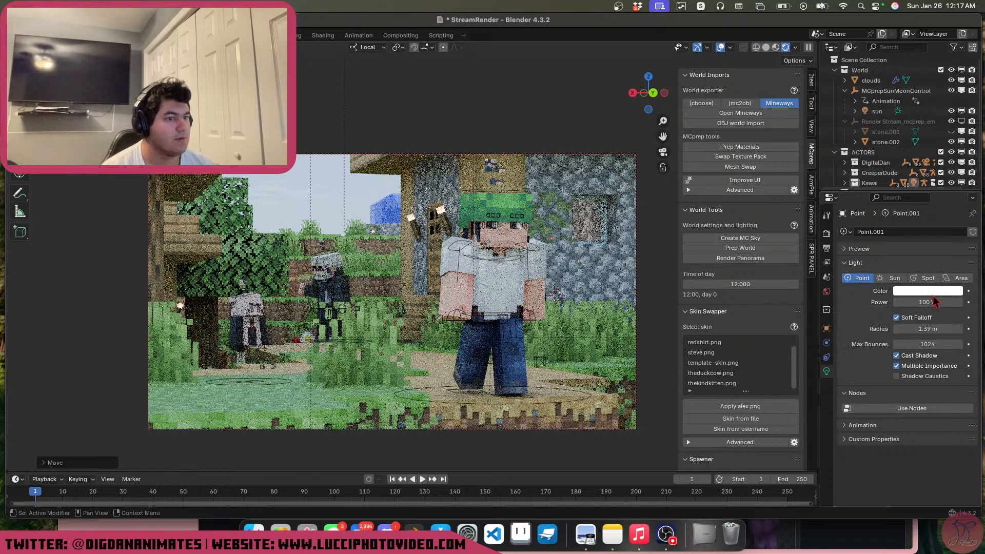
# Tint the interior point light a very pale blue
pyautogui.click(929, 291)
pyautogui.click(907, 164)
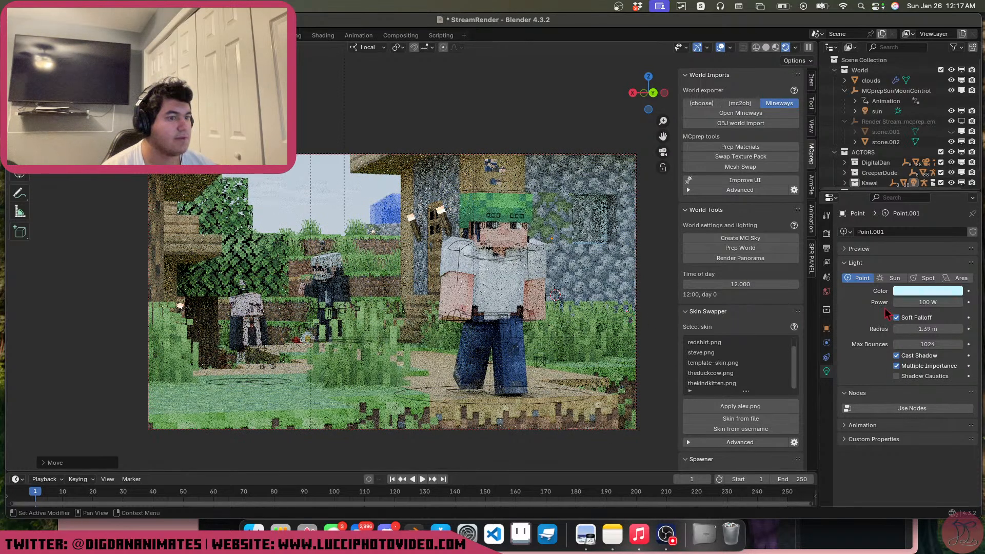
pyautogui.click(928, 291)
pyautogui.click(910, 166)
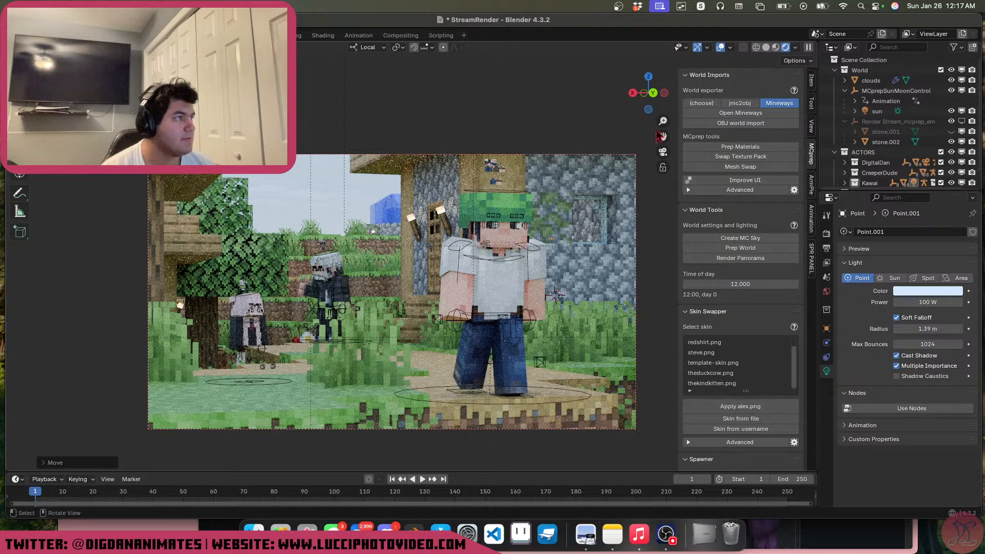
# Briefly hide the overlays to check the render, switch the viewport to Material Preview, and save the file
pyautogui.click(724, 50)
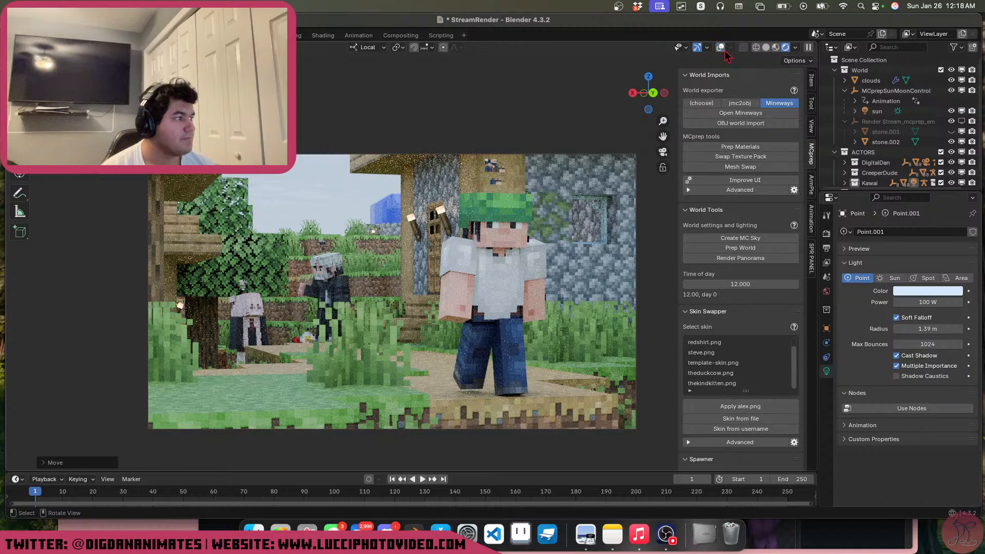
pyautogui.click(724, 50)
pyautogui.click(776, 47)
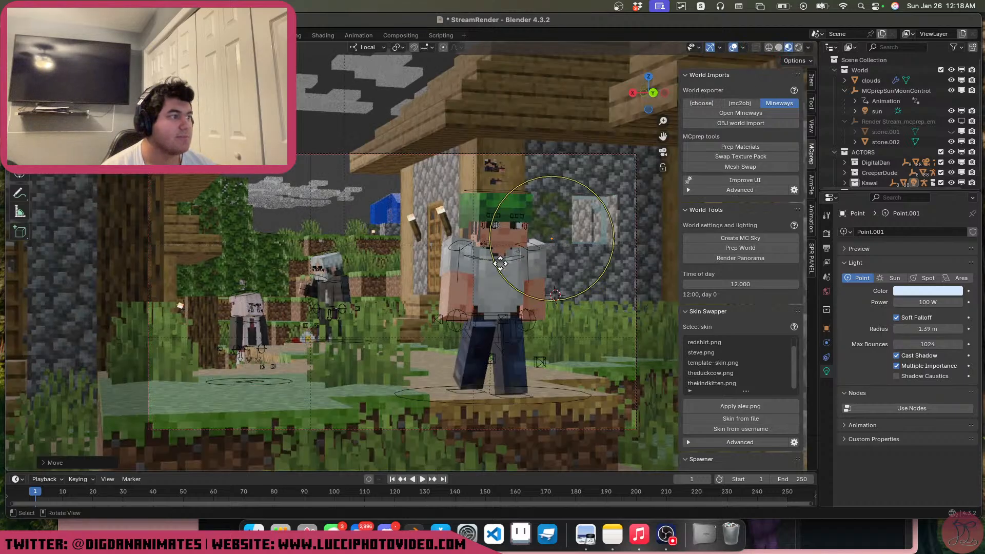
pyautogui.press('super+s')
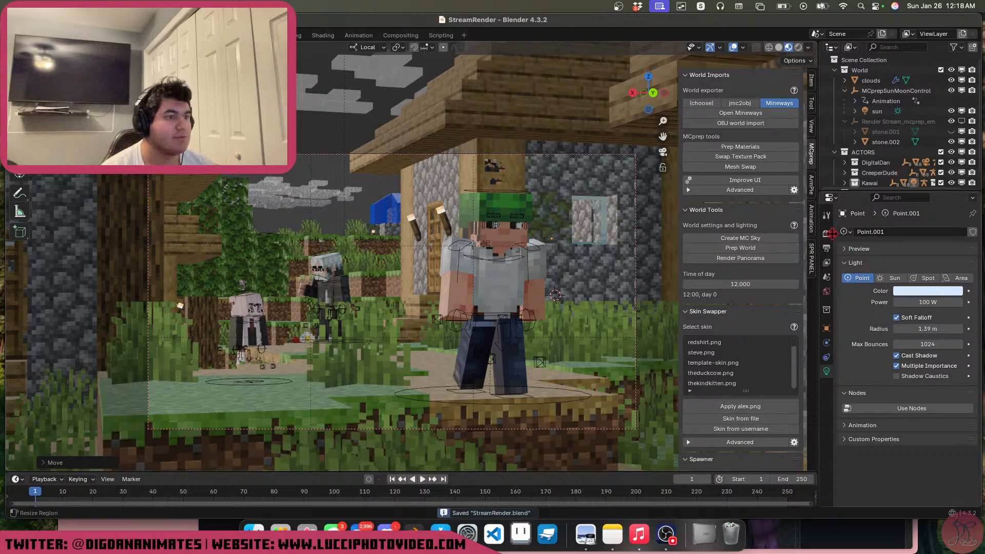
# Review the output format, view layer passes, scene settings and Cycles sampling settings before rendering
pyautogui.click(828, 234)
pyautogui.click(826, 249)
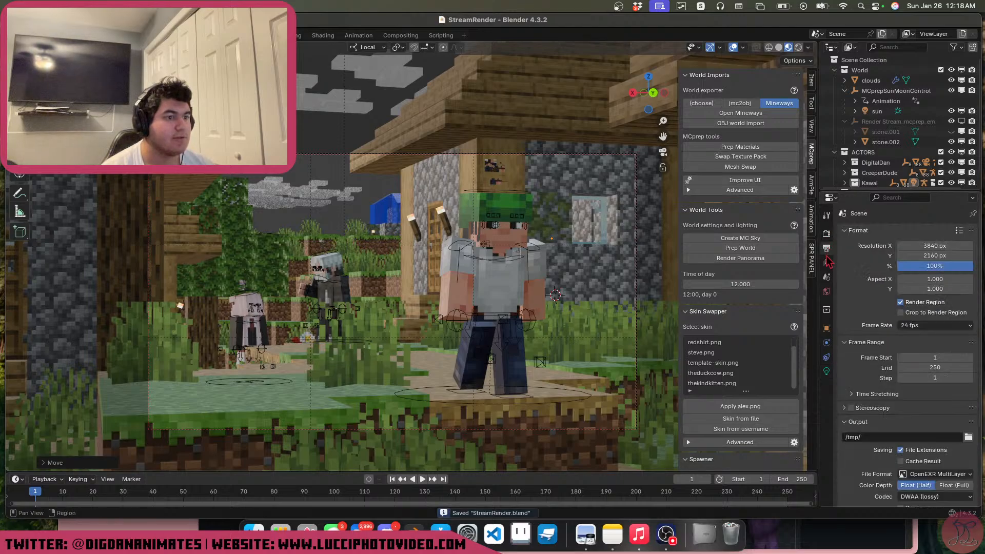
pyautogui.click(828, 262)
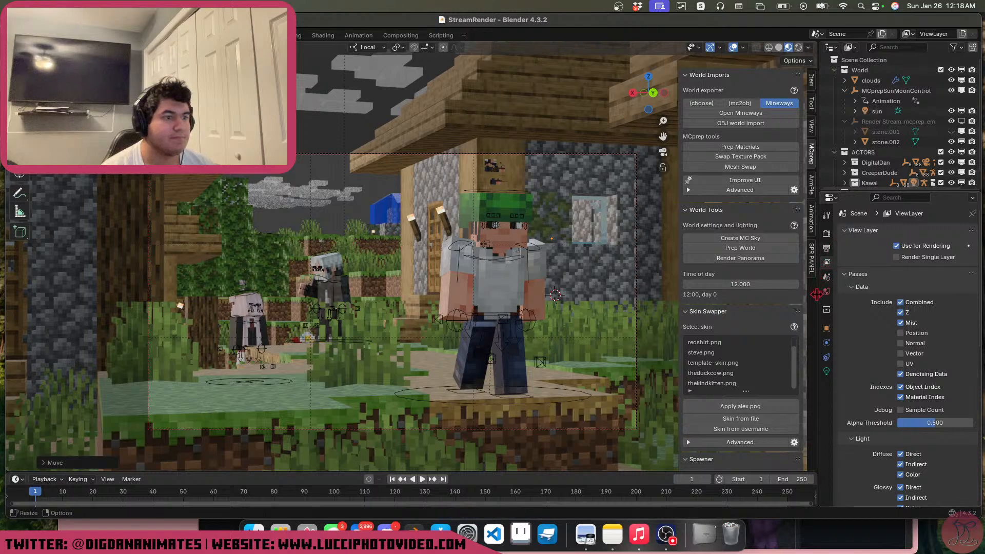
pyautogui.click(827, 276)
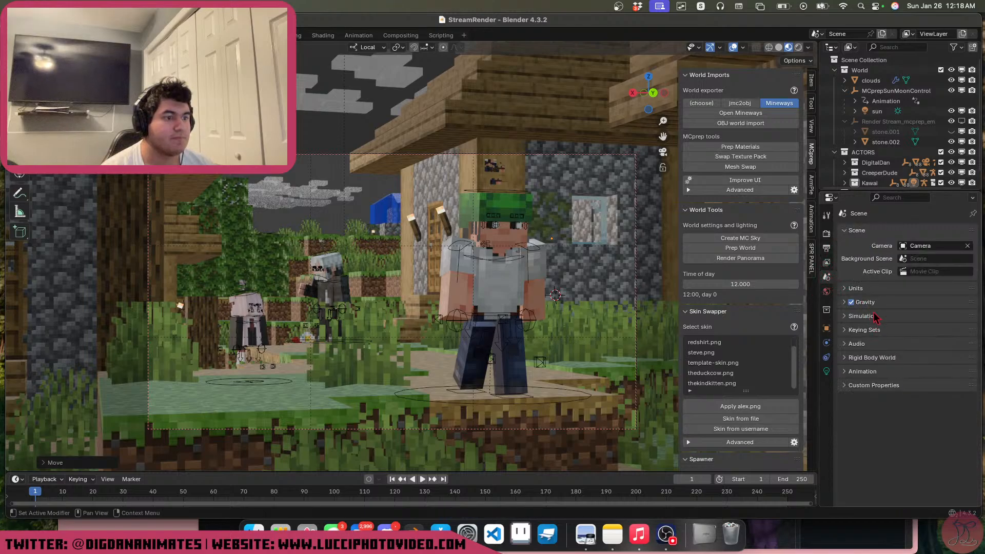
pyautogui.click(826, 234)
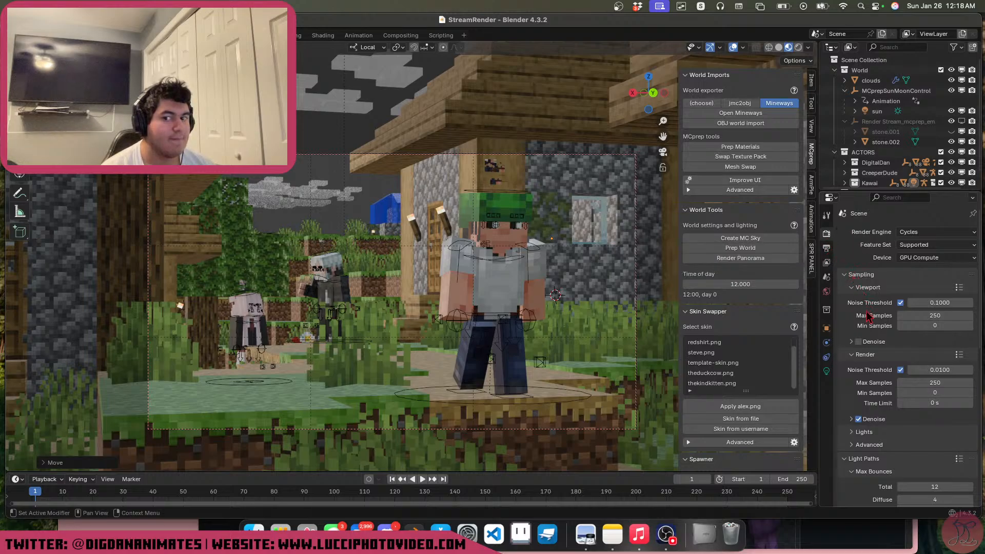
pyautogui.scroll(-15, 852, 378)
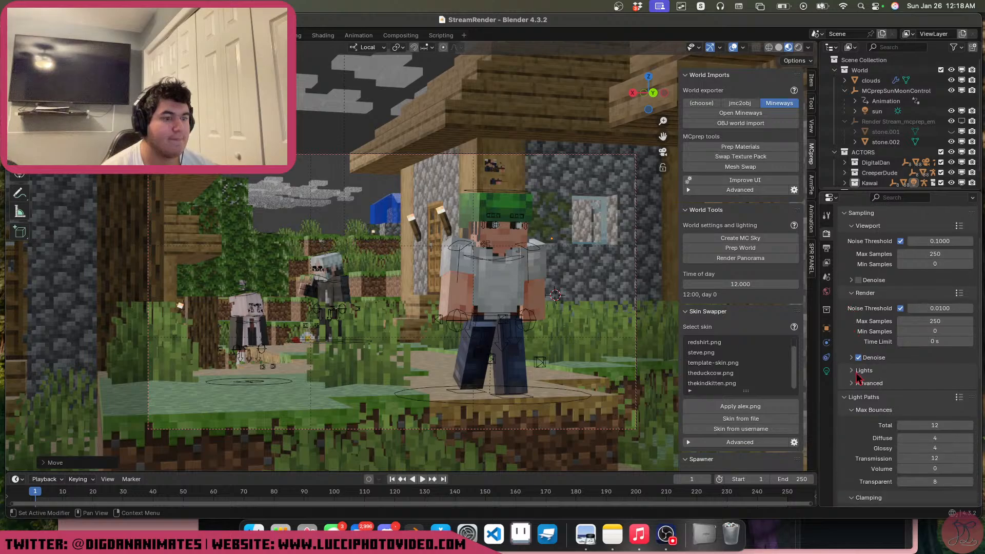
pyautogui.scroll(15, 863, 369)
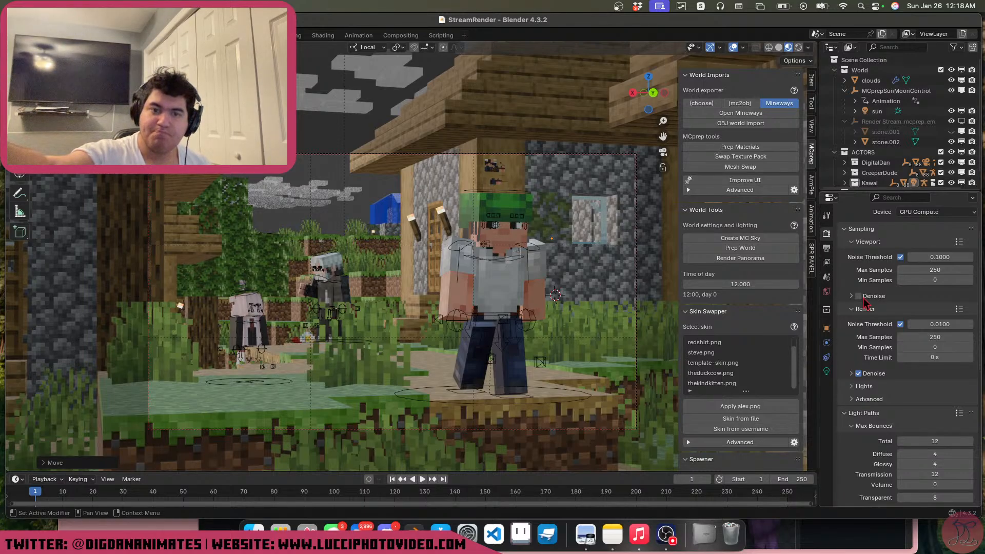
pyautogui.scroll(3, 852, 267)
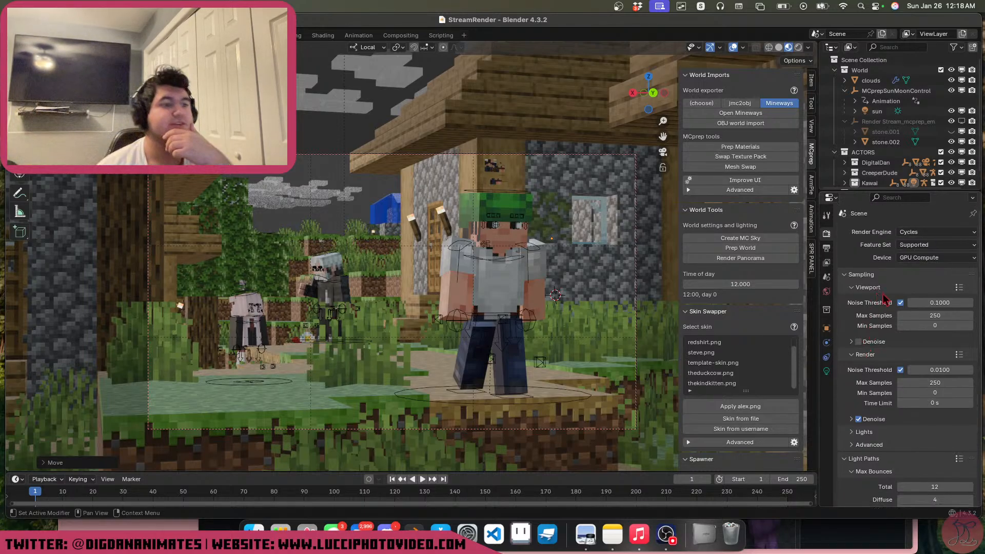
# Open the render output path chooser and browse to the Misc project folder on the external drive
pyautogui.click(827, 249)
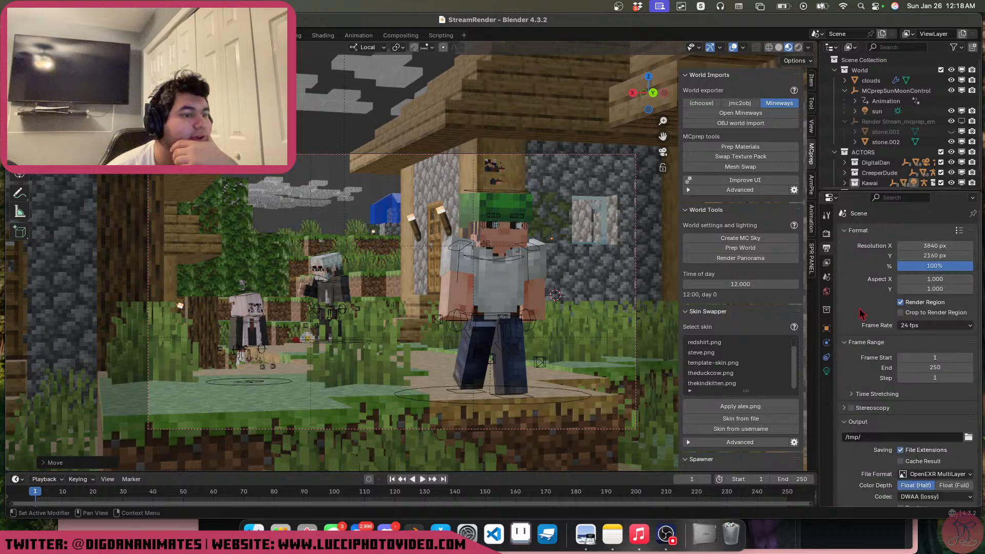
pyautogui.scroll(-2, 871, 326)
pyautogui.click(969, 355)
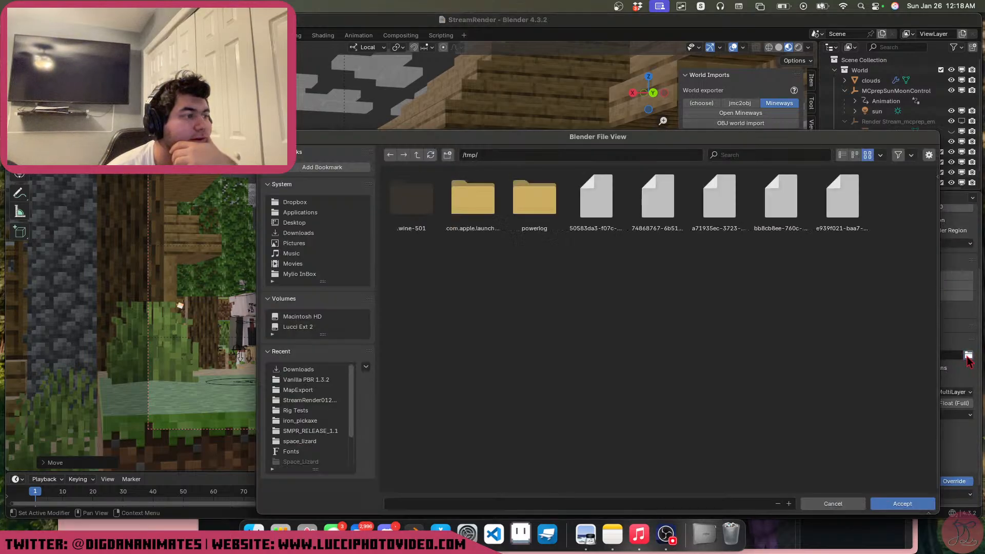
pyautogui.click(331, 328)
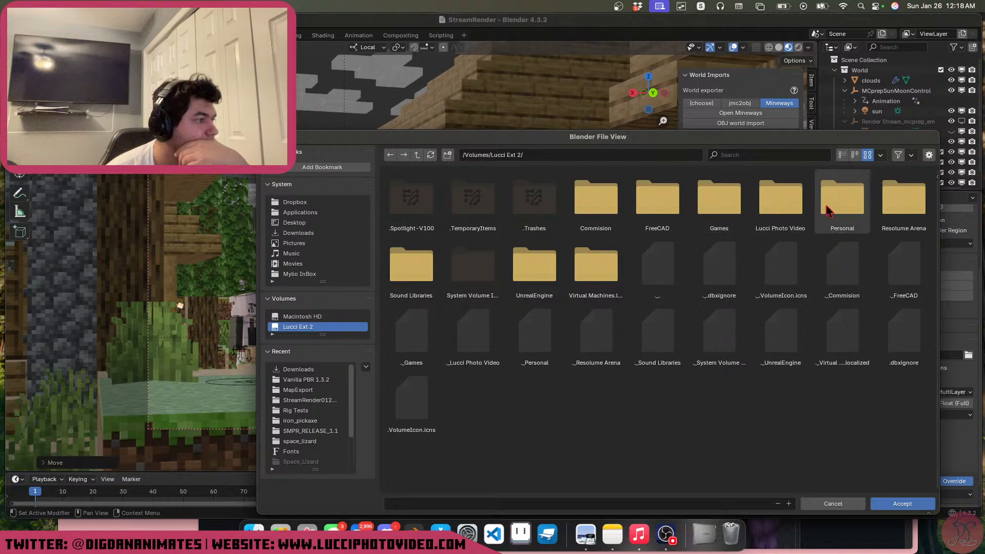
pyautogui.doubleClick(792, 216)
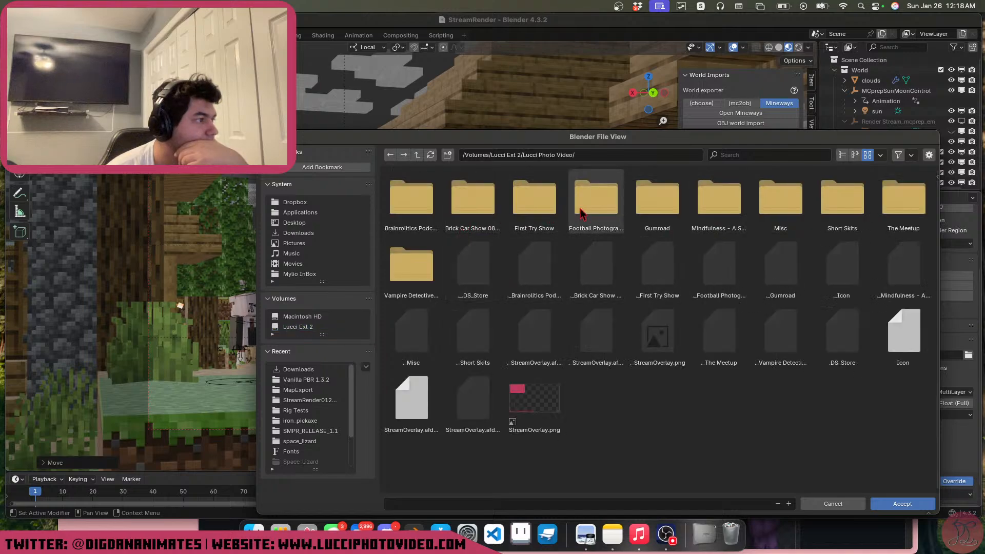
pyautogui.click(805, 208)
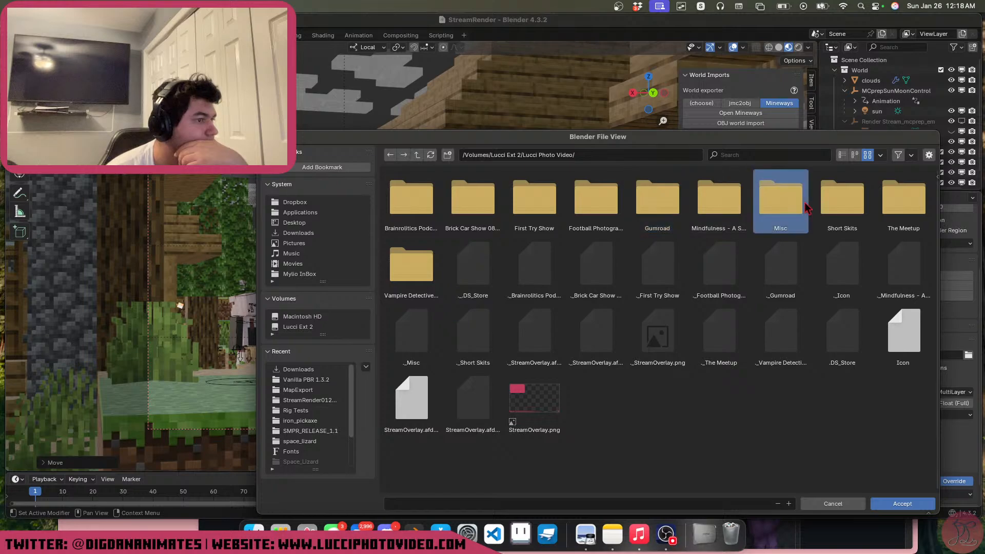
pyautogui.doubleClick(806, 208)
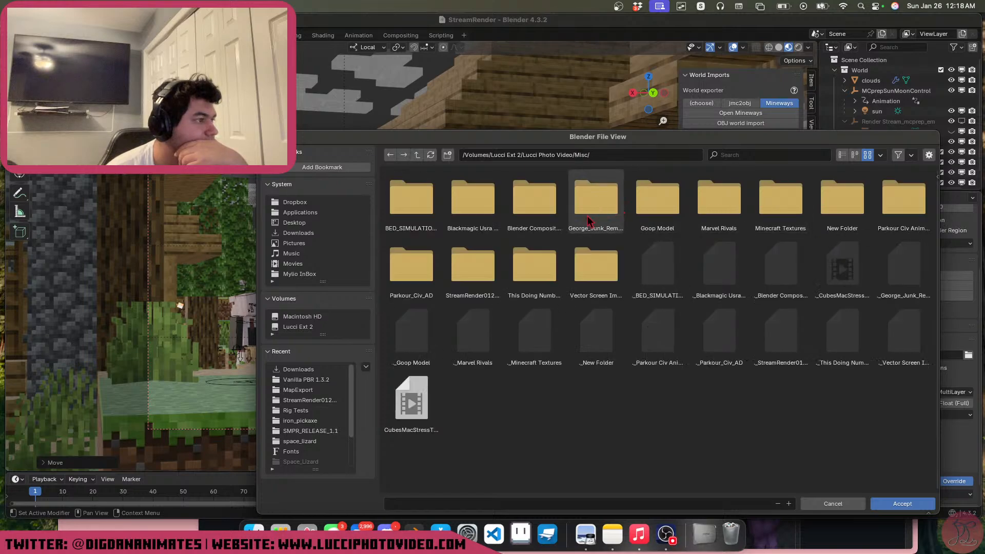
# Move the file chooser window to the other display, set the output file to StreamRender in the project folder, and save the file
pyautogui.press('Escape')
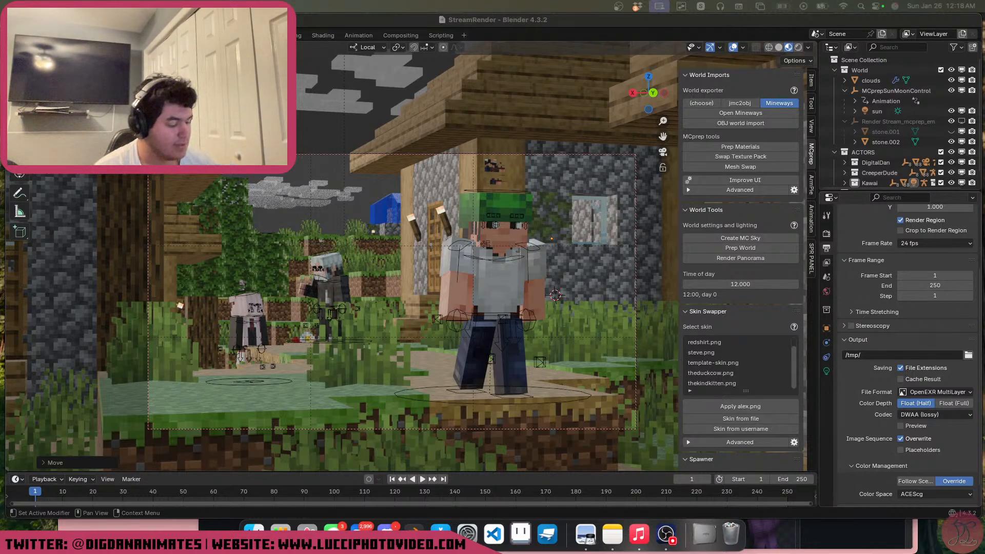
pyautogui.hotkey('ctrl', 'Up')
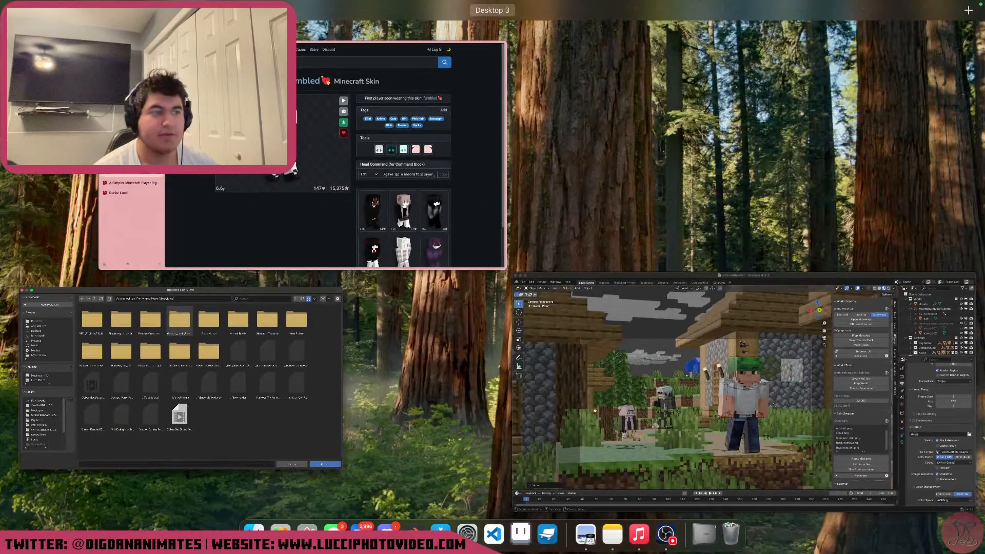
pyautogui.moveTo(260, 396); pyautogui.dragTo(984, 319)
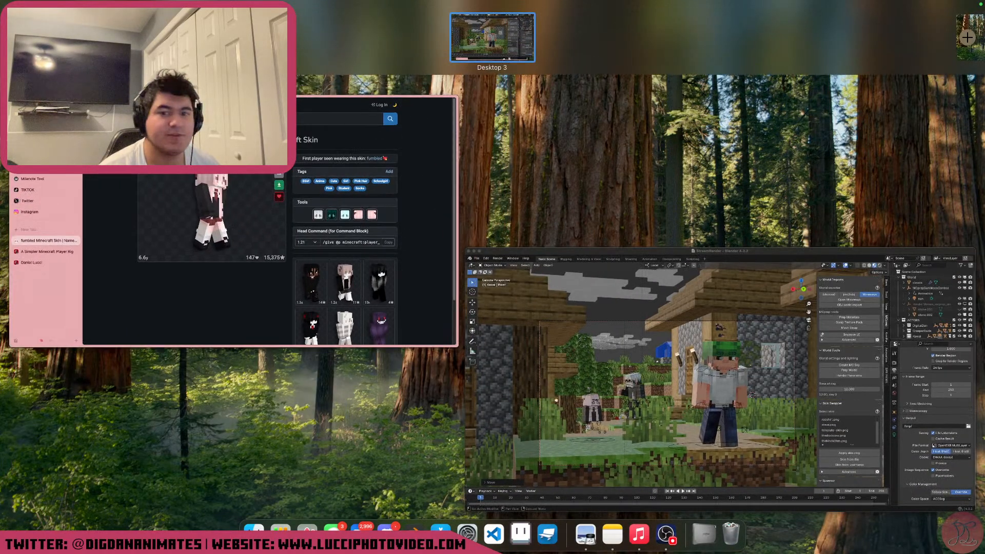
pyautogui.hotkey('ctrl', 'Up')
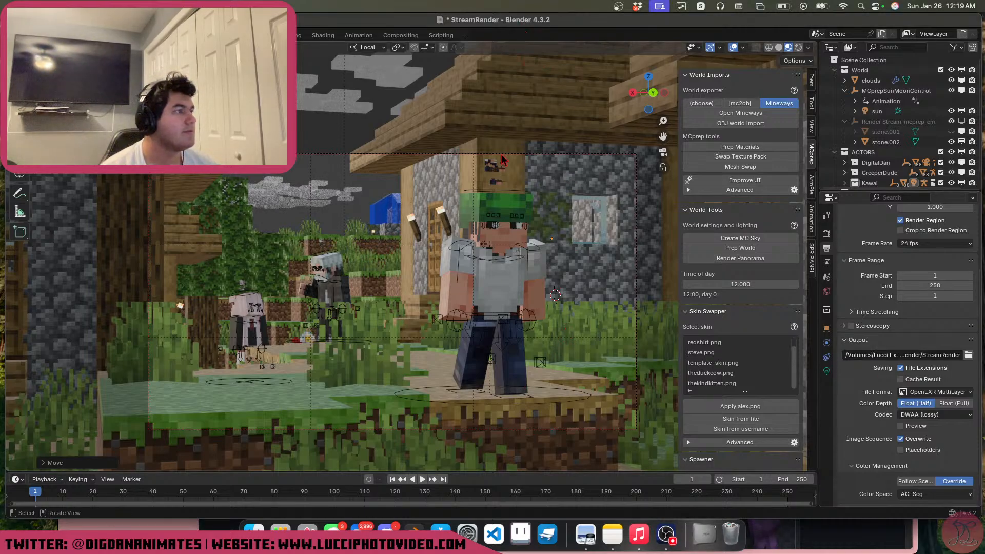
pyautogui.press('super+s')
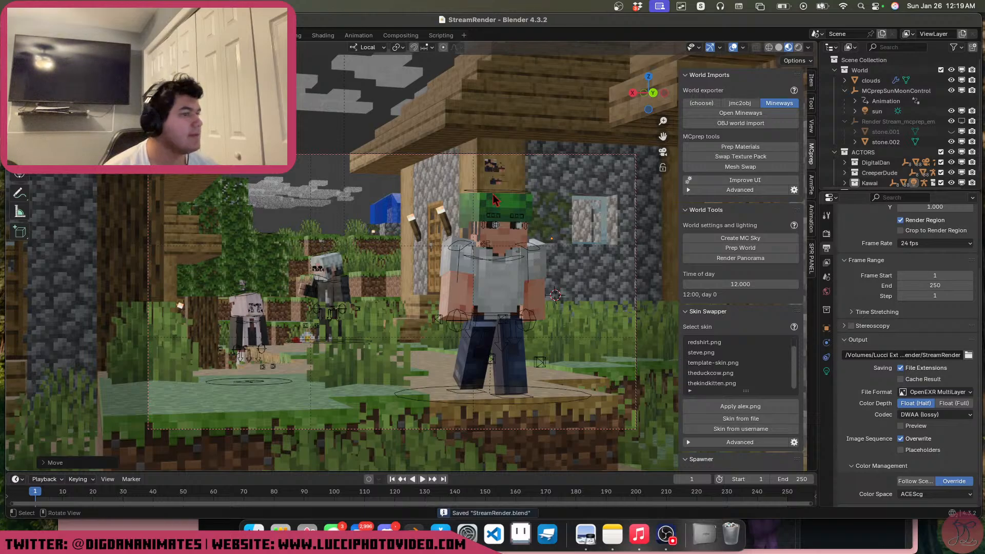
# Start the final still render of the camera view
pyautogui.scroll(-2, 873, 296)
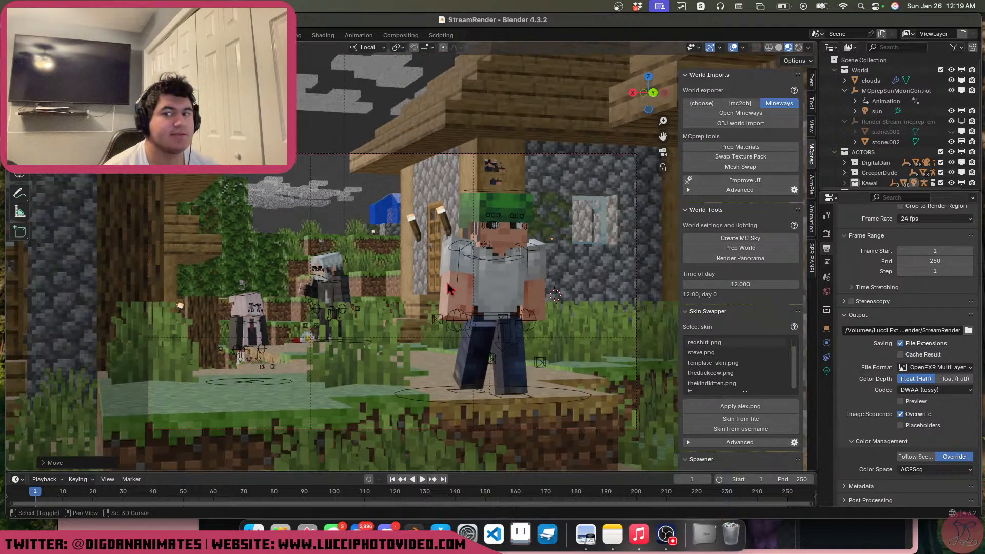
pyautogui.keyDown('shift'); pyautogui.moveTo(448, 288); pyautogui.dragTo(438, 293, button='middle'); pyautogui.keyUp('shift')
pyautogui.press('F12')
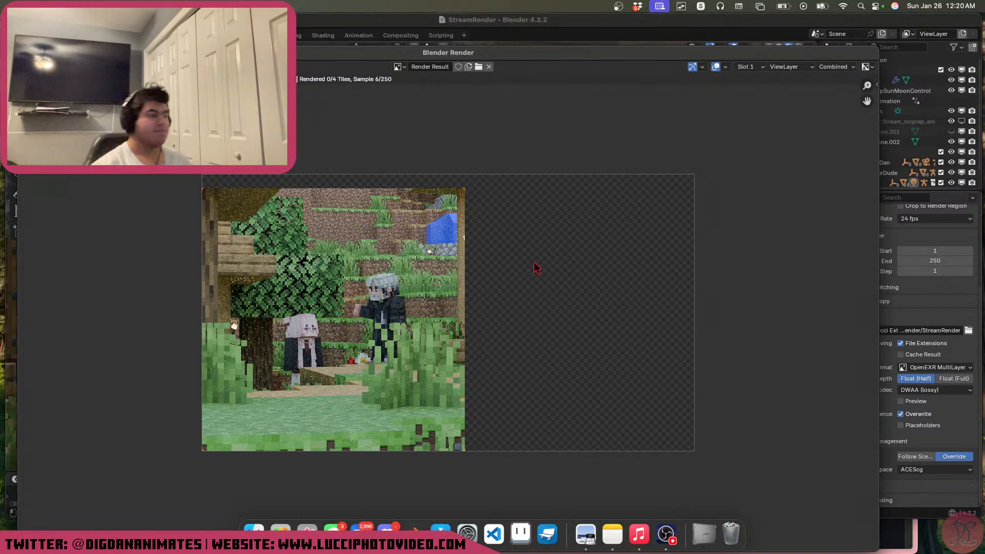
# Move the web browser window to the other display and check the render in progress at a smaller zoom
pyautogui.click(307, 531)
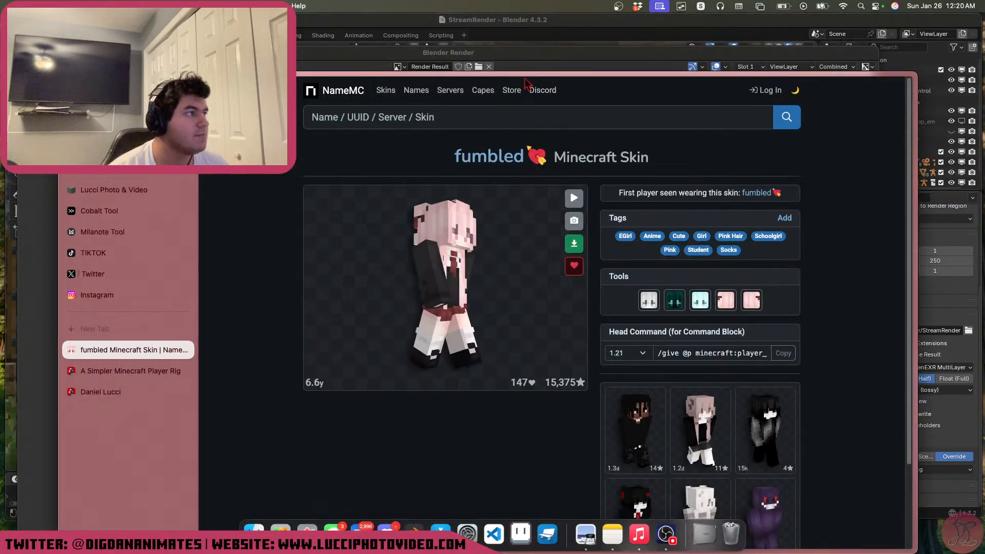
pyautogui.moveTo(524, 76); pyautogui.dragTo(984, 134)
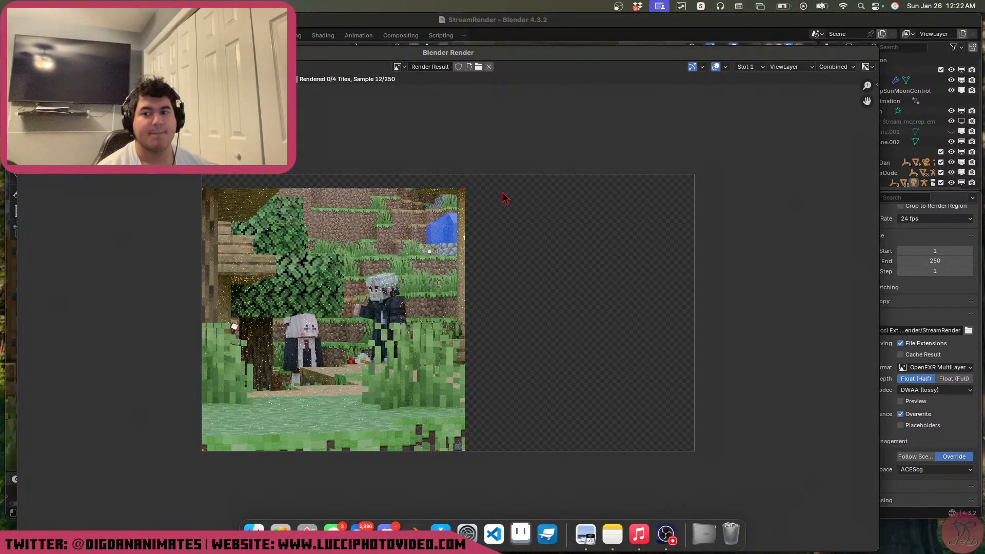
pyautogui.scroll(-3, 495, 205)
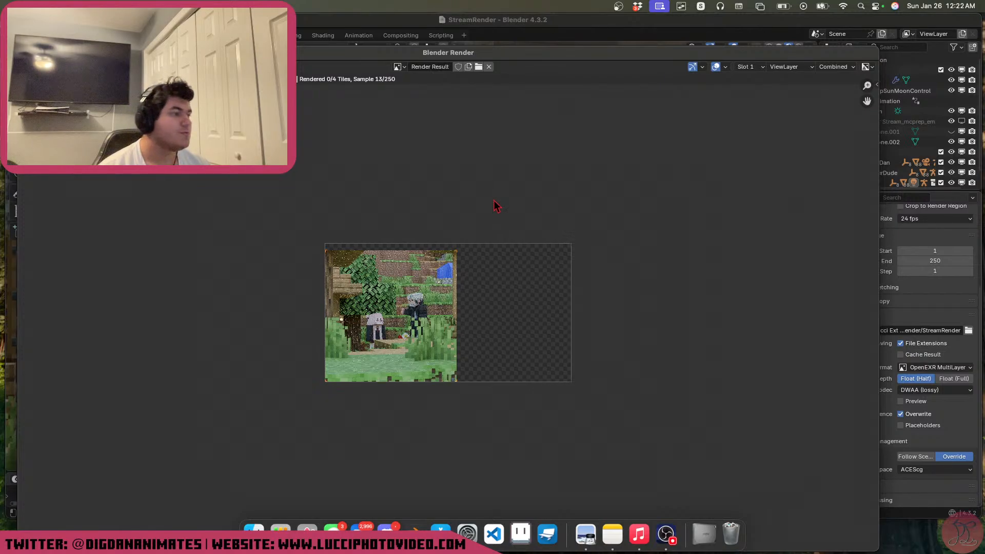
pyautogui.scroll(2, 499, 231)
pyautogui.moveTo(466, 219); pyautogui.dragTo(478, 210, button='middle')
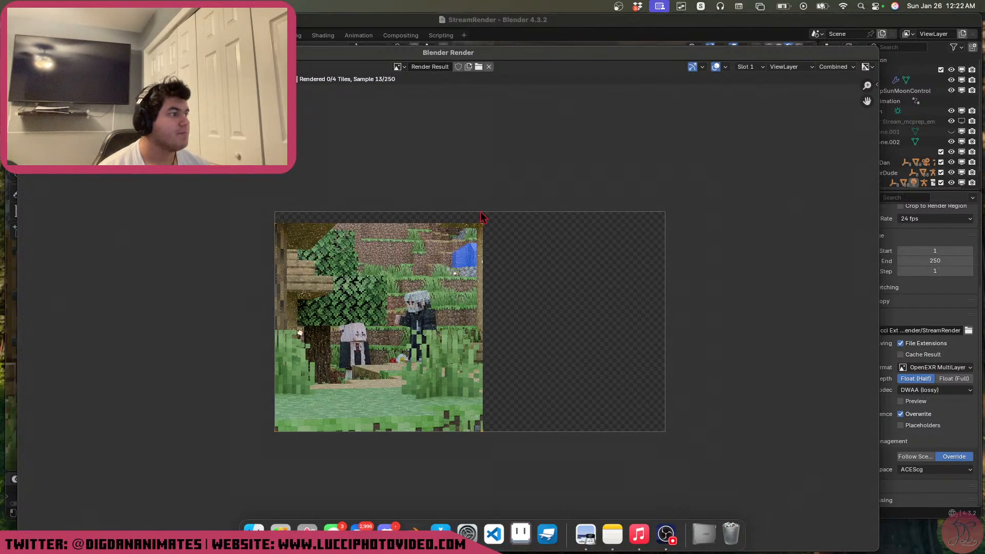